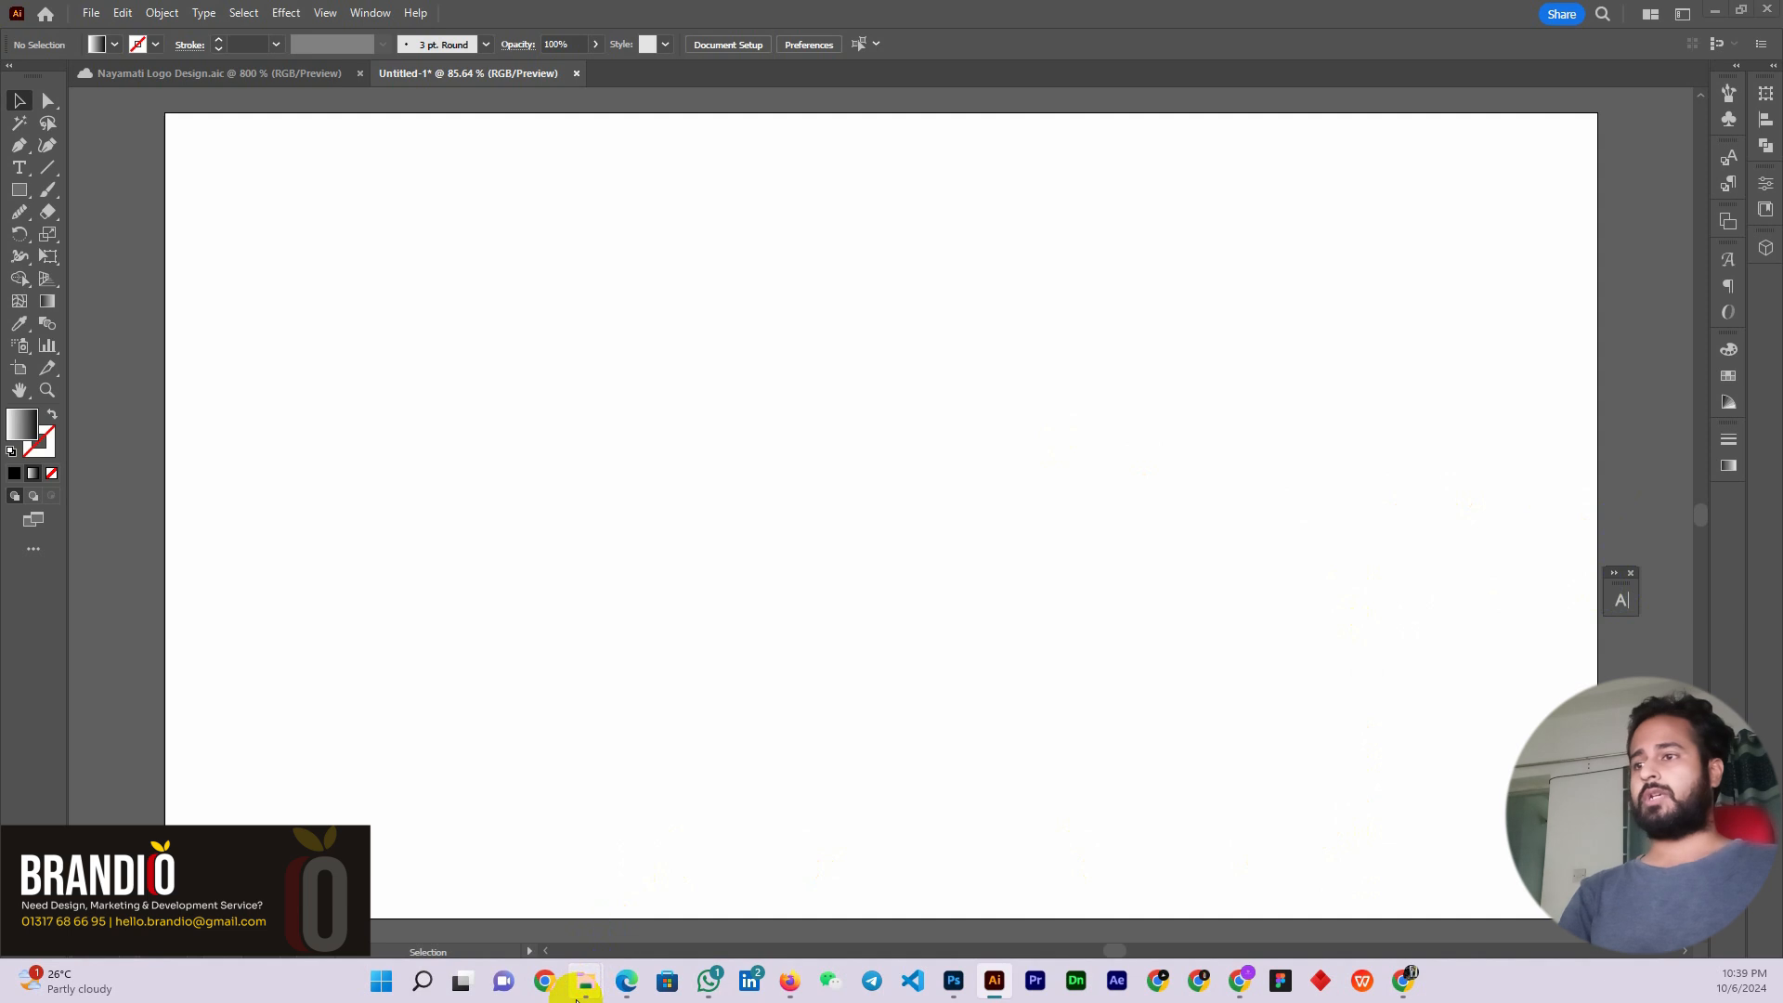
Open New Text Document from the Course Module folder to read the lesson topic list, and return to Illustrator
mouse_move(585, 981)
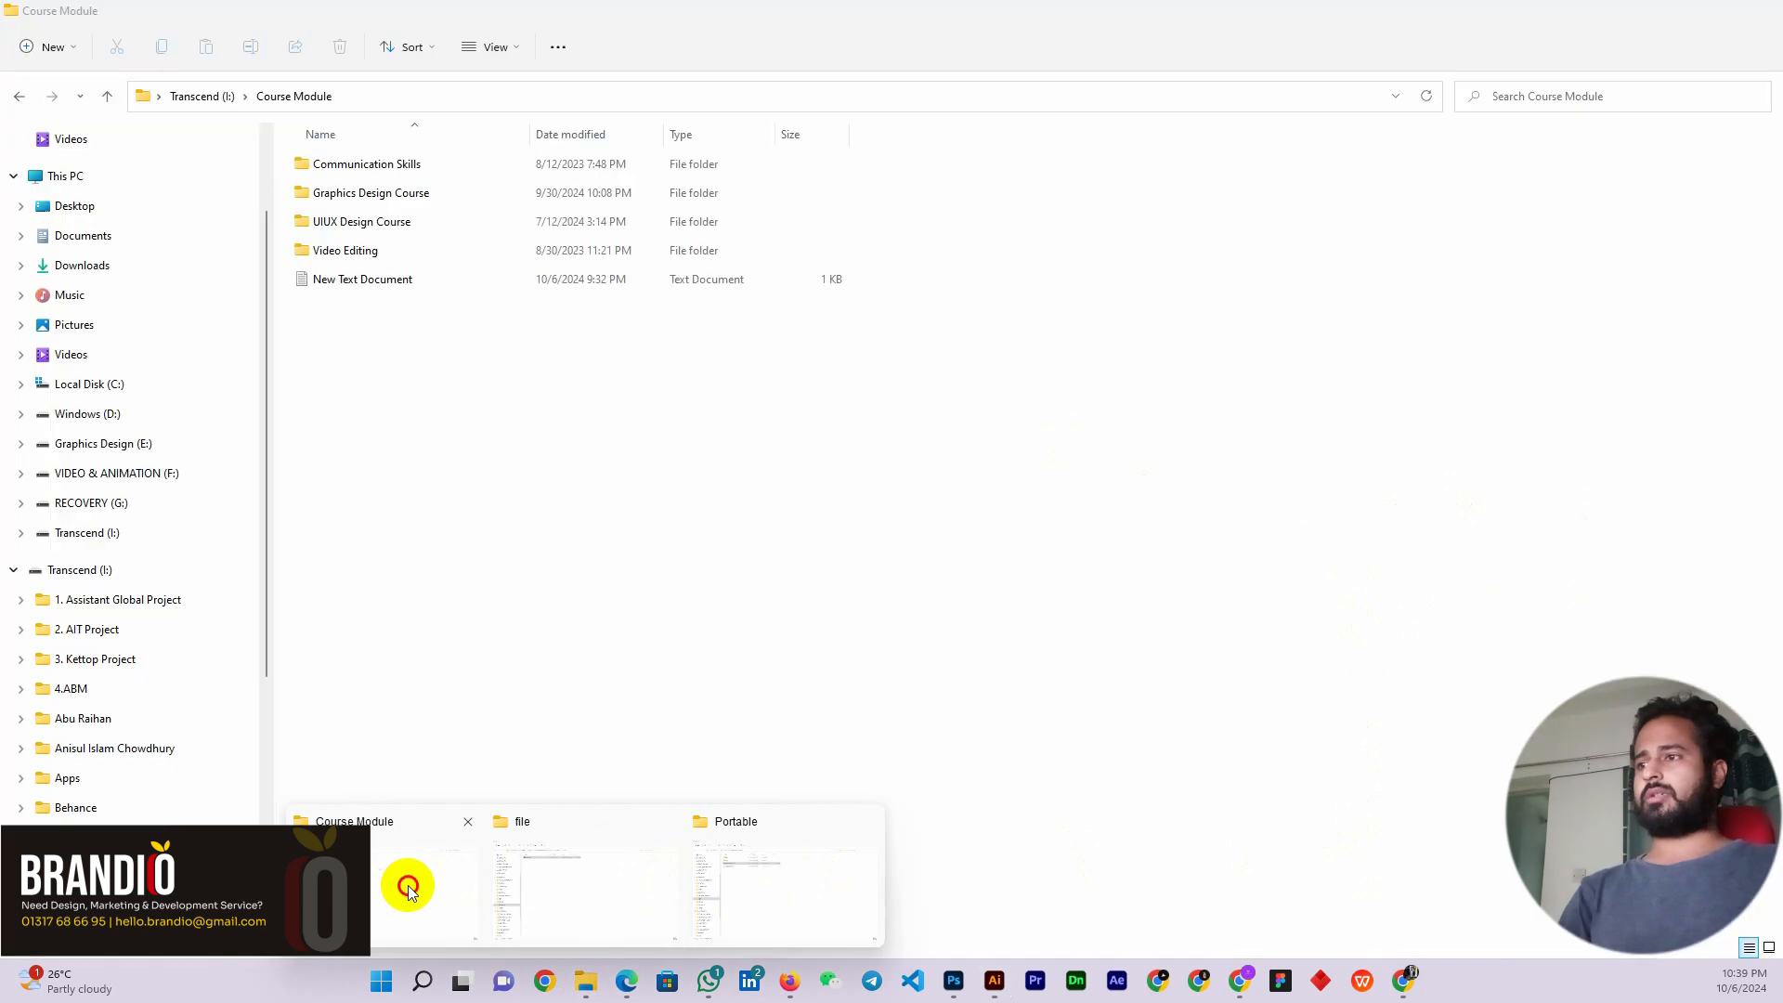
left_click(408, 884)
double_click(385, 286)
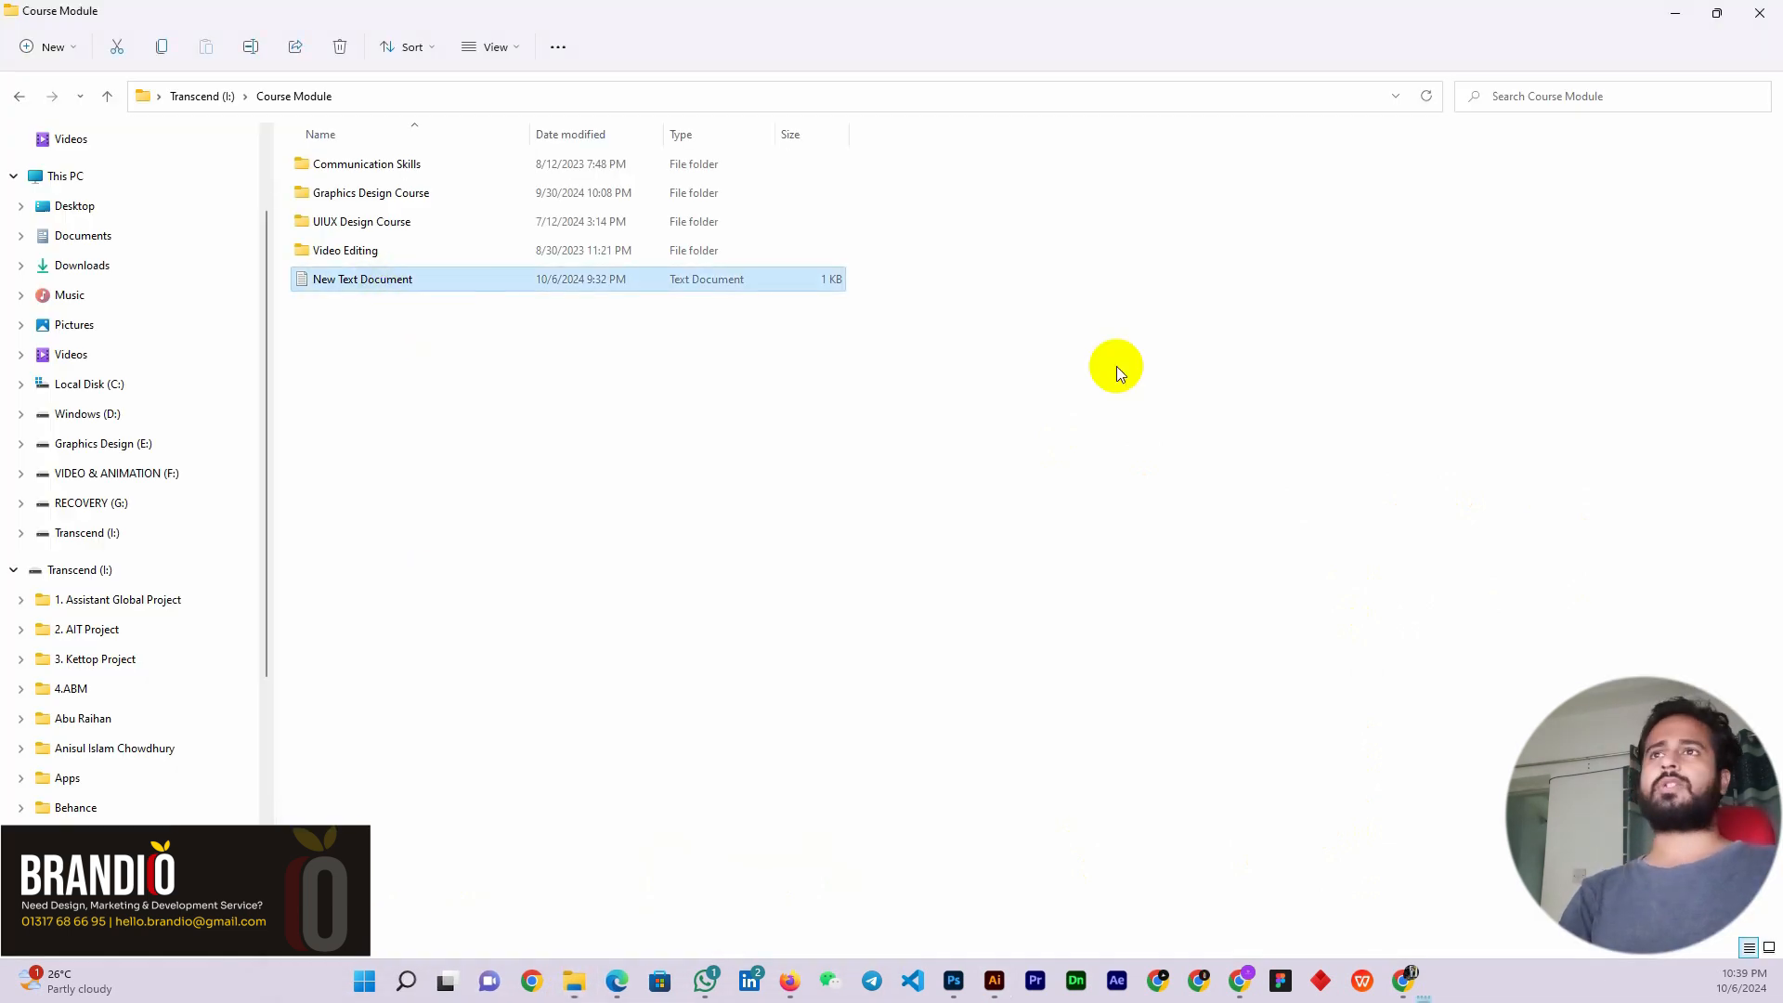
left_click_drag(1244, 130, 837, 65)
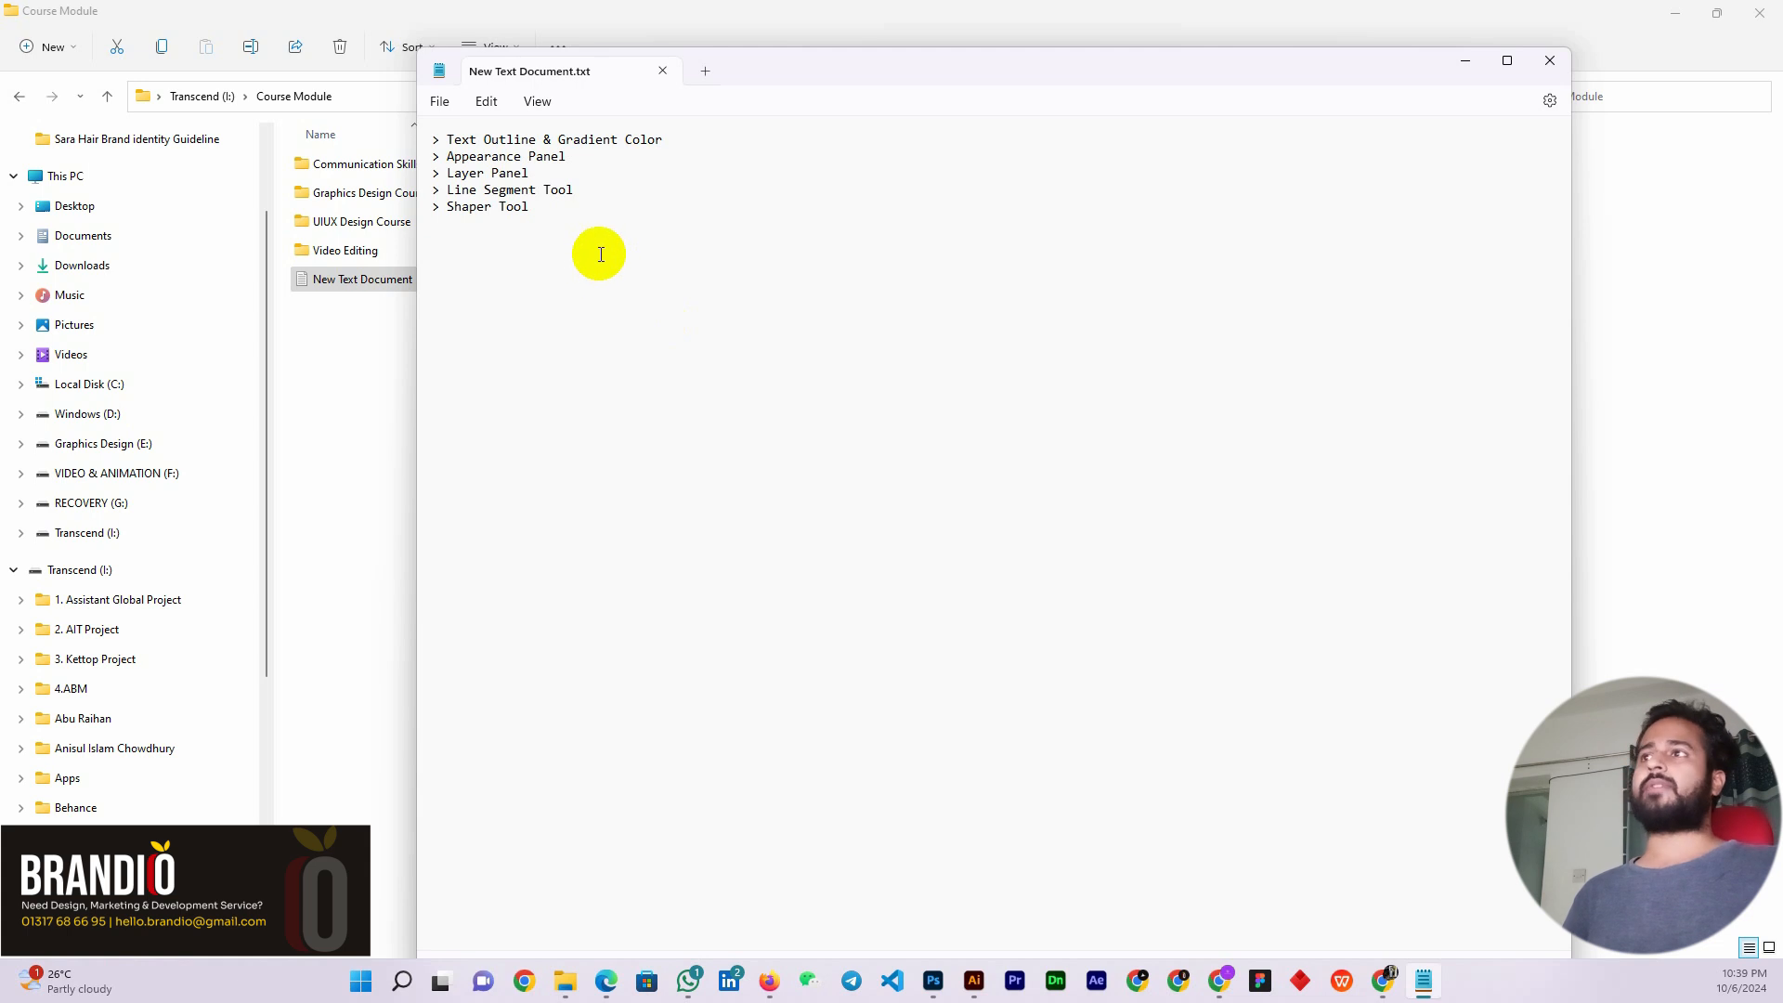
left_click_drag(1114, 87, 1181, 97)
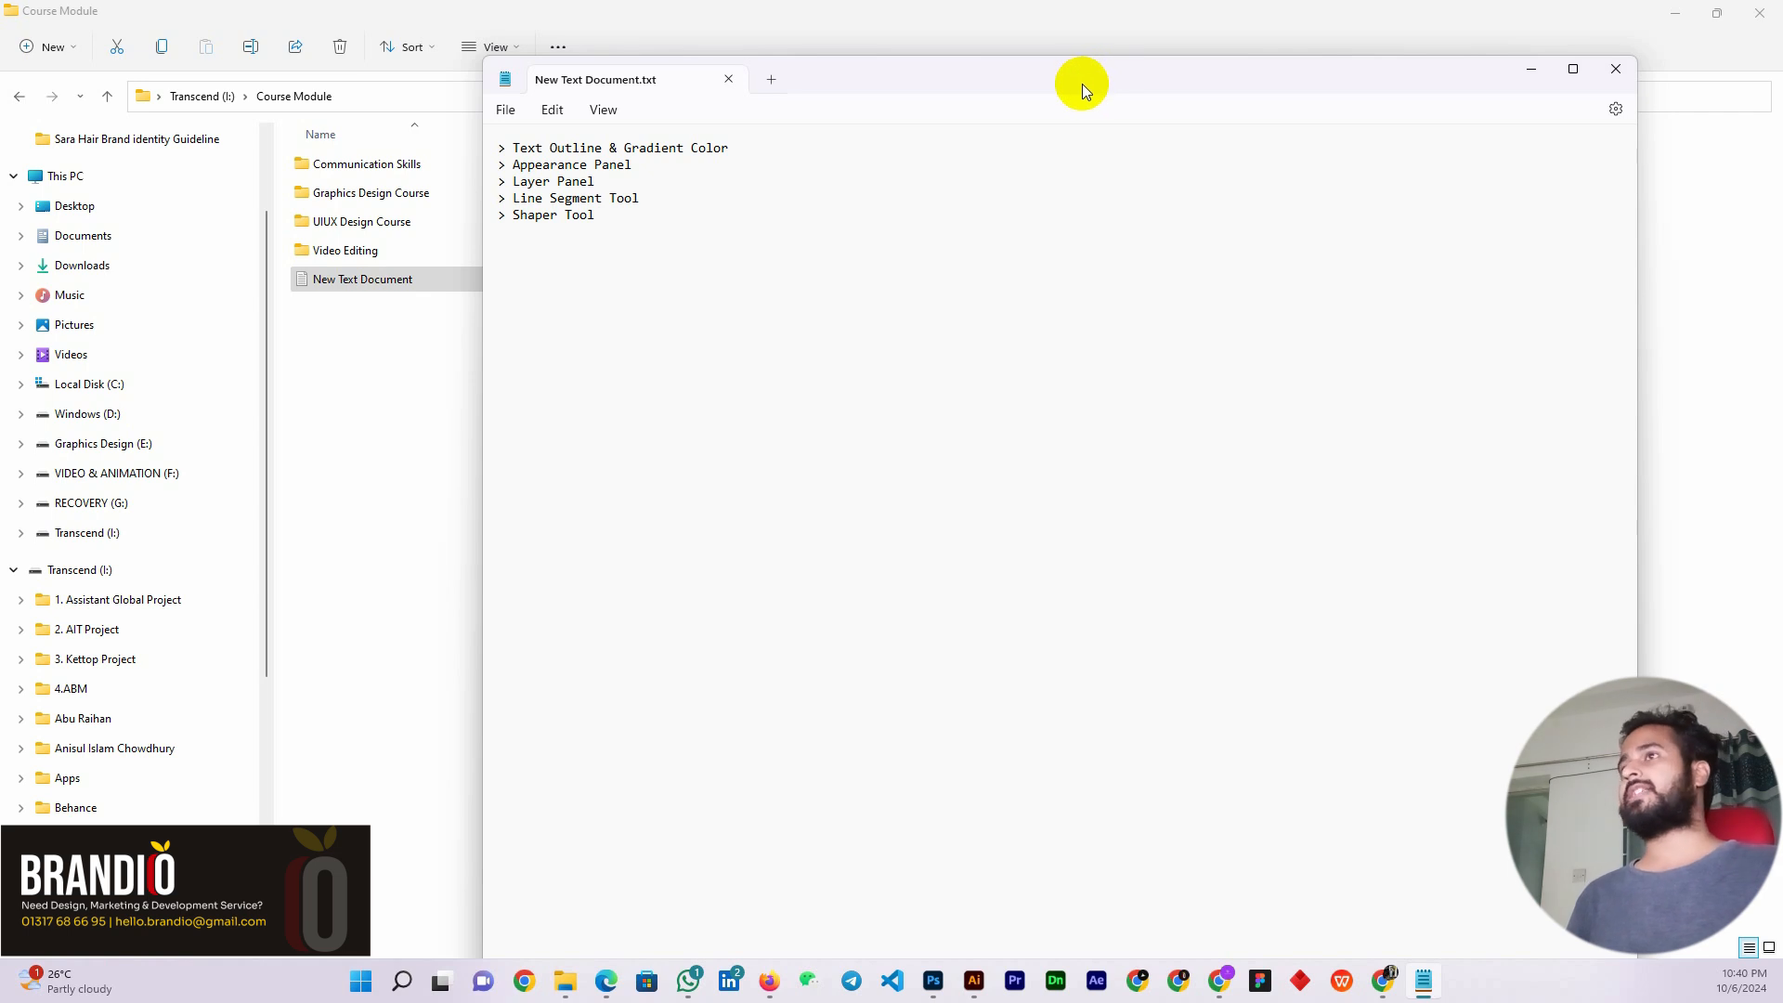
left_click_drag(1083, 84, 962, 98)
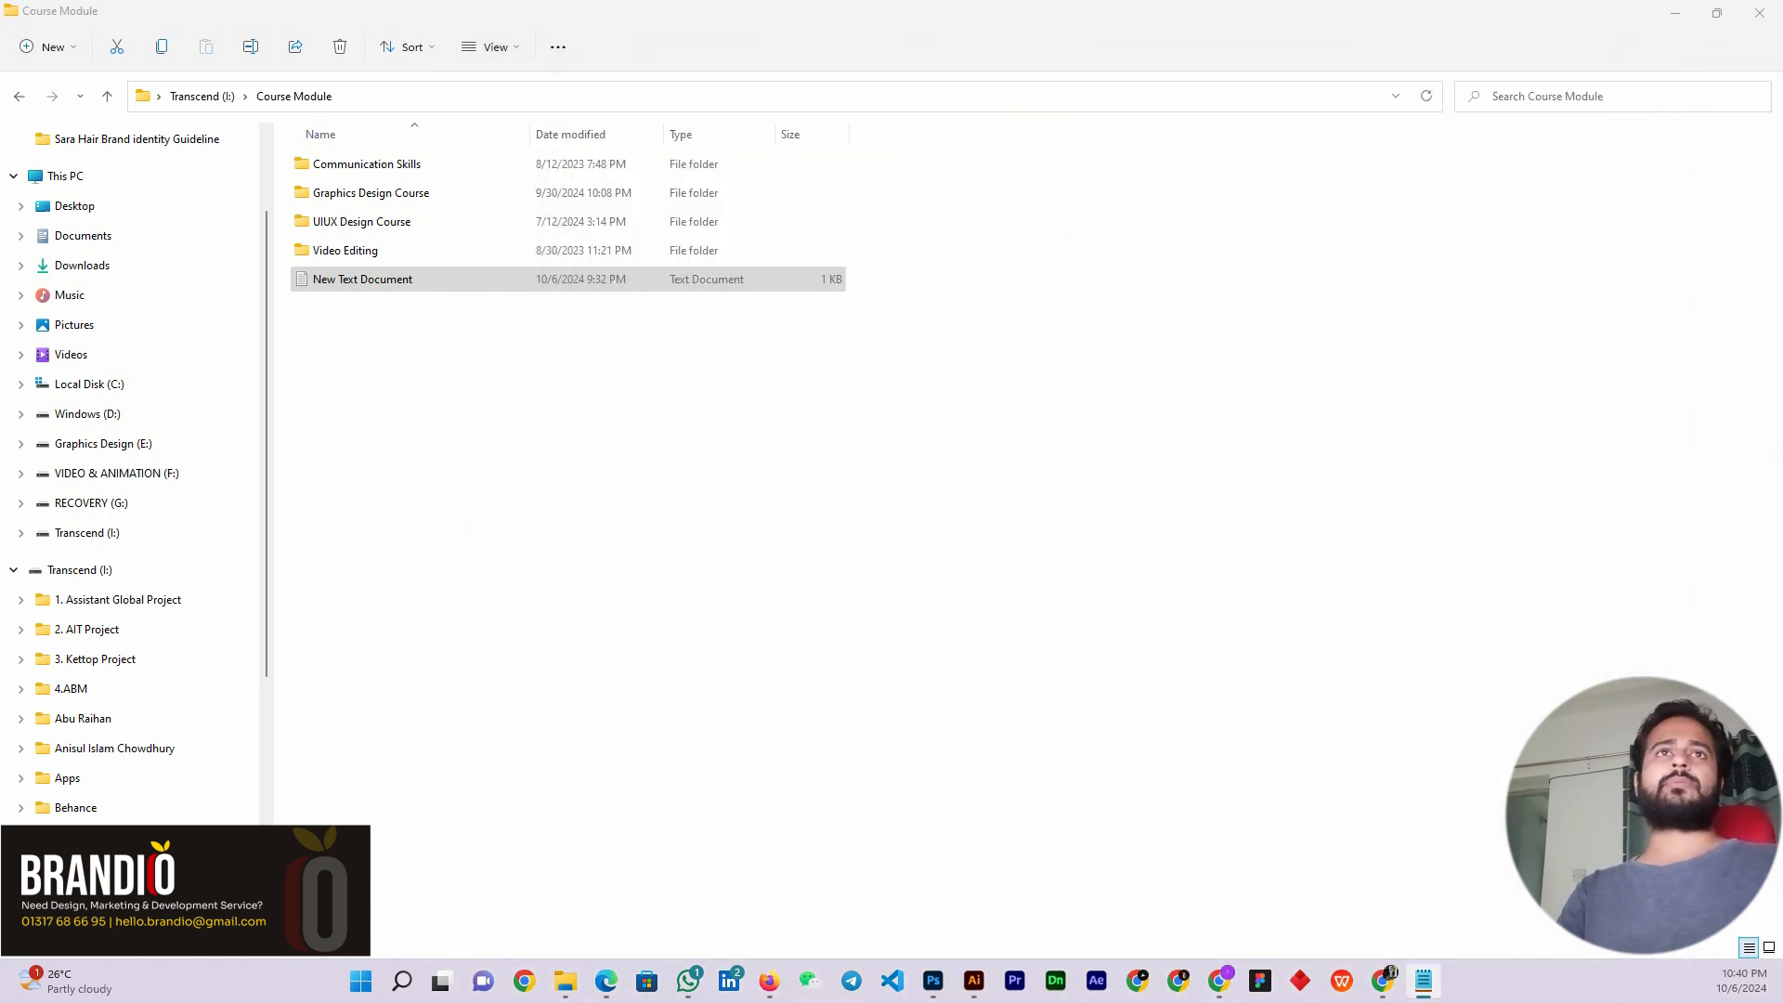
left_click(973, 980)
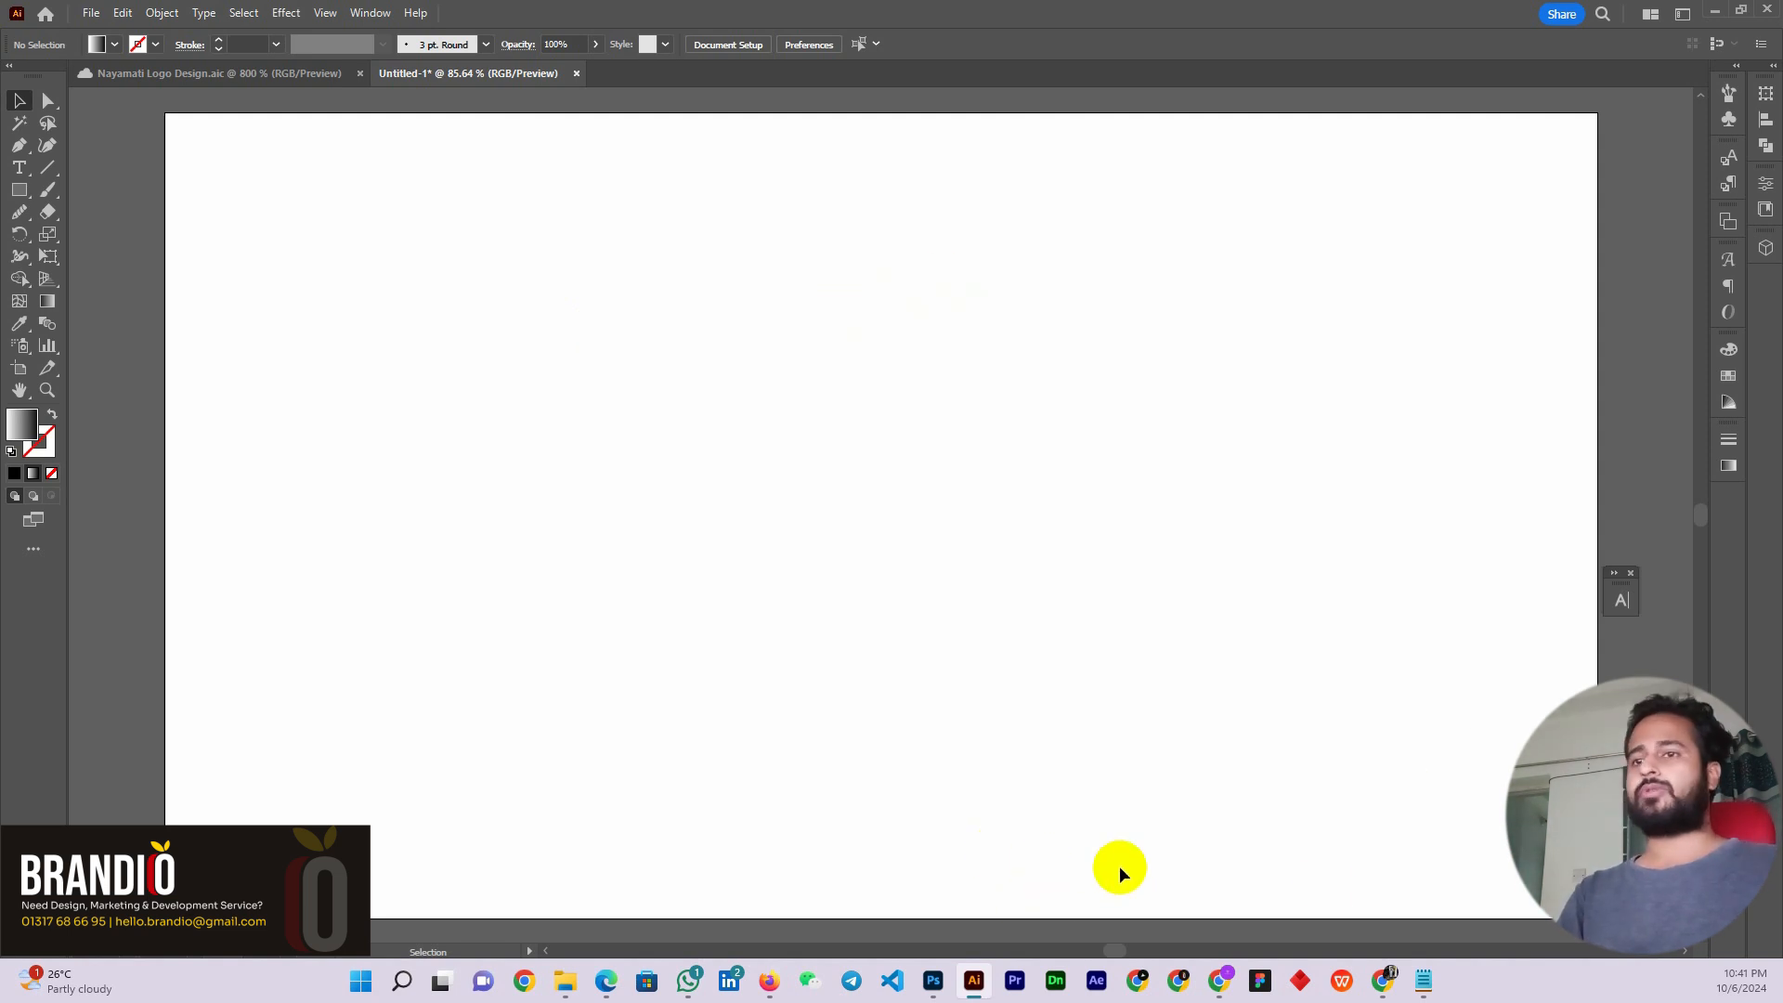
left_click(1381, 986)
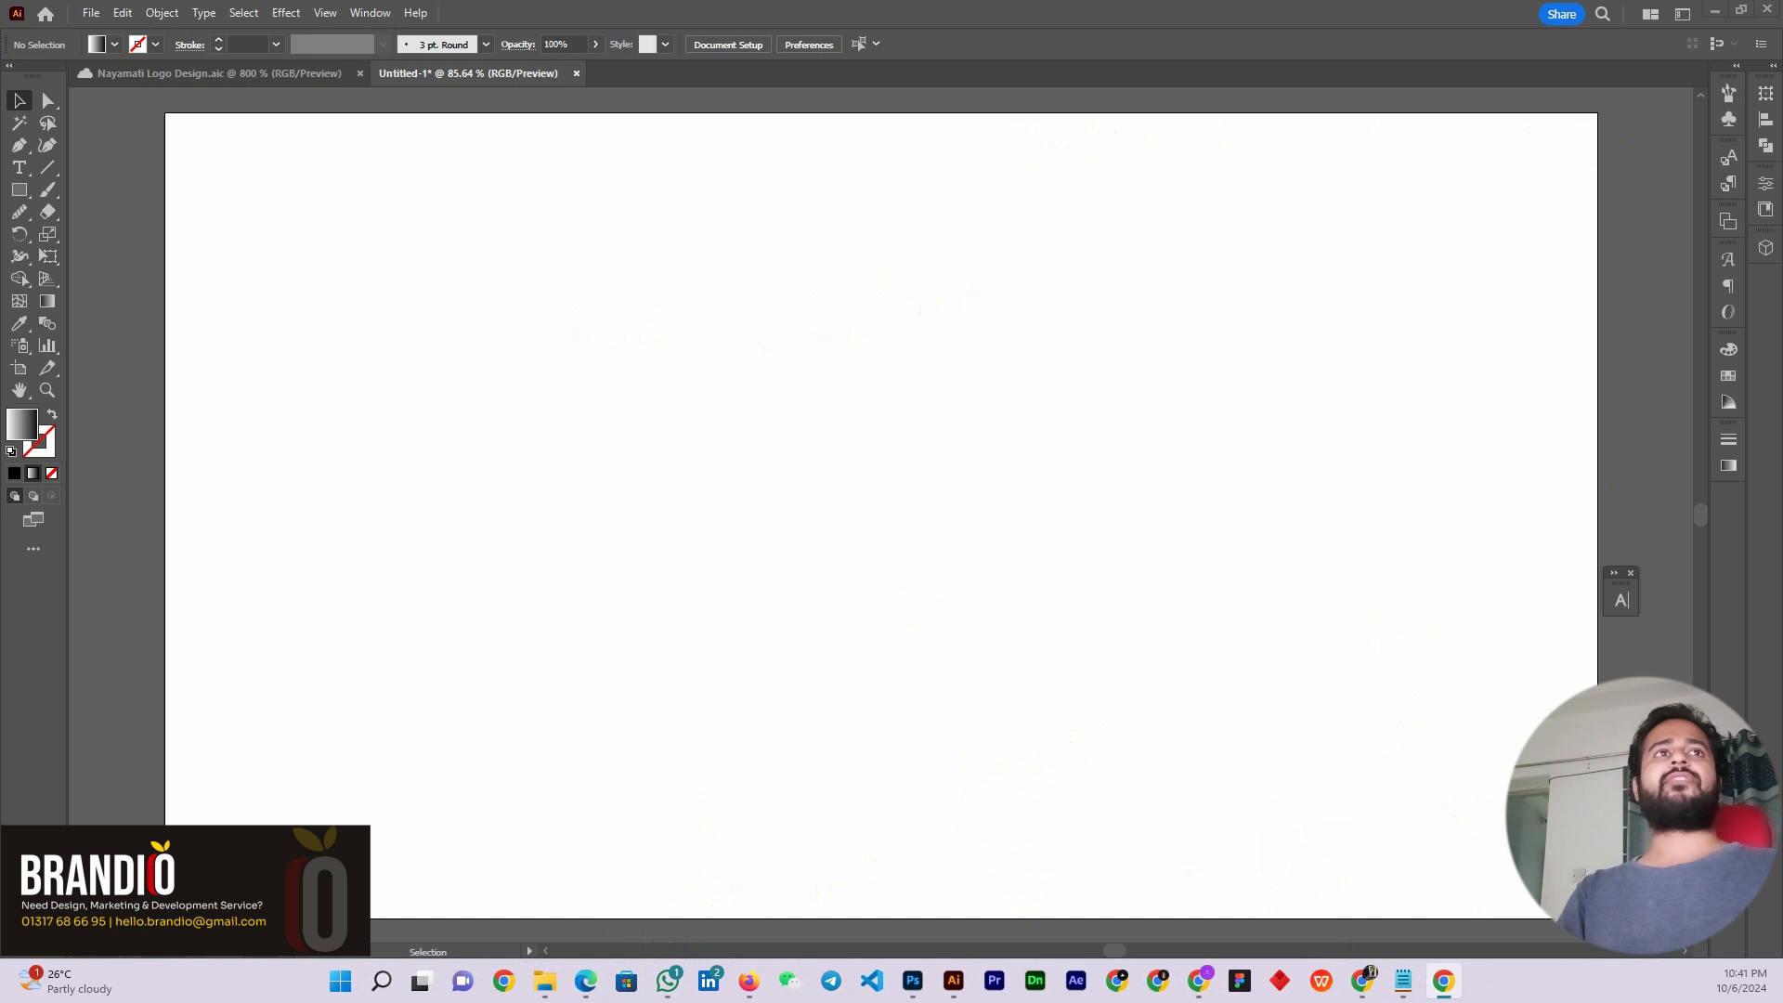
left_click(1030, 408)
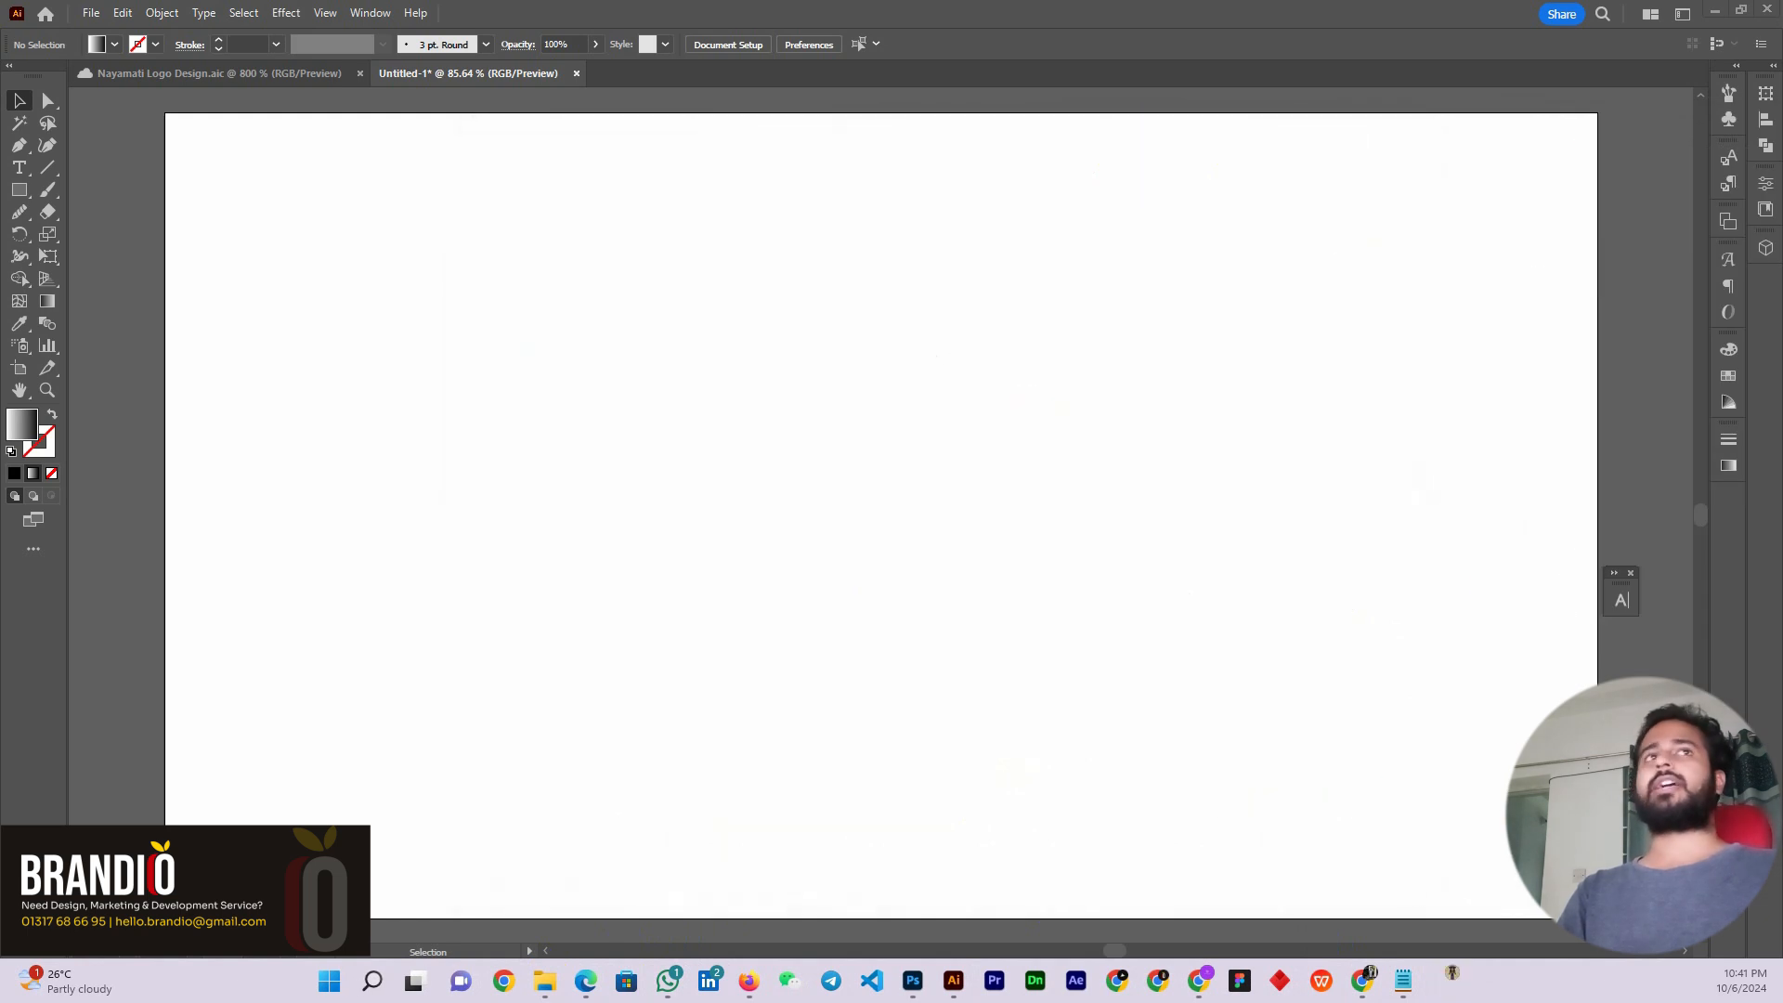
left_click(1122, 118)
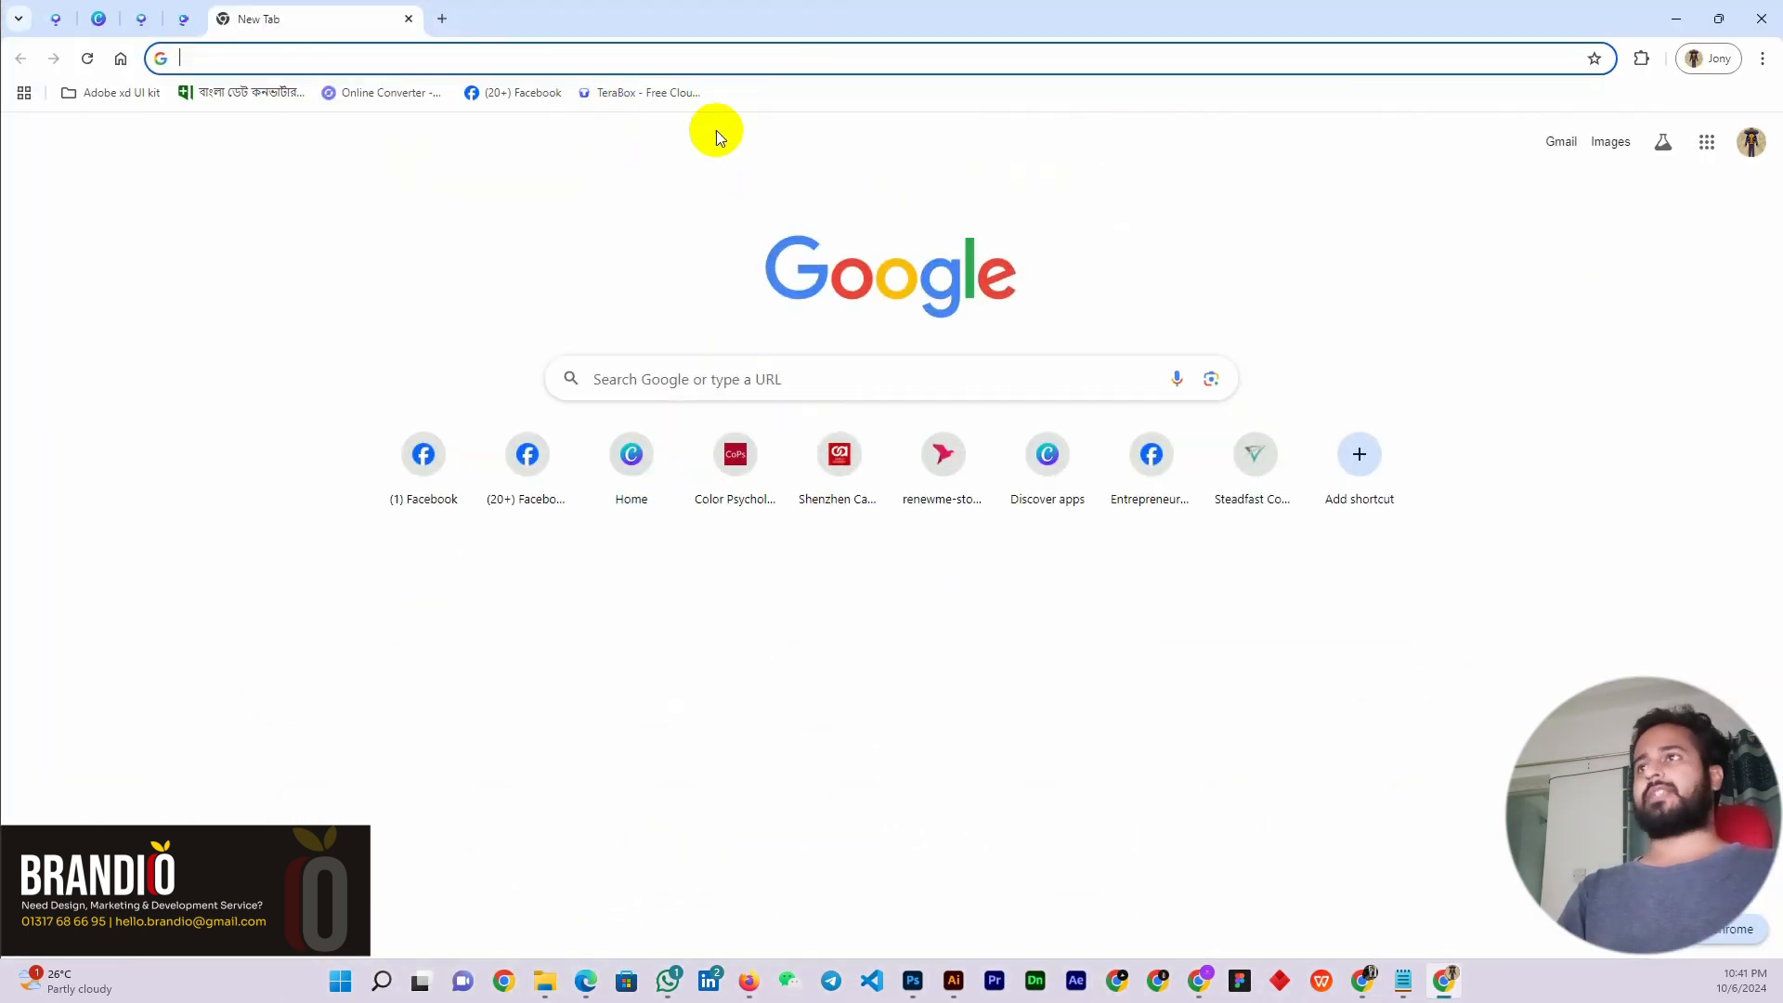
left_click(621, 59)
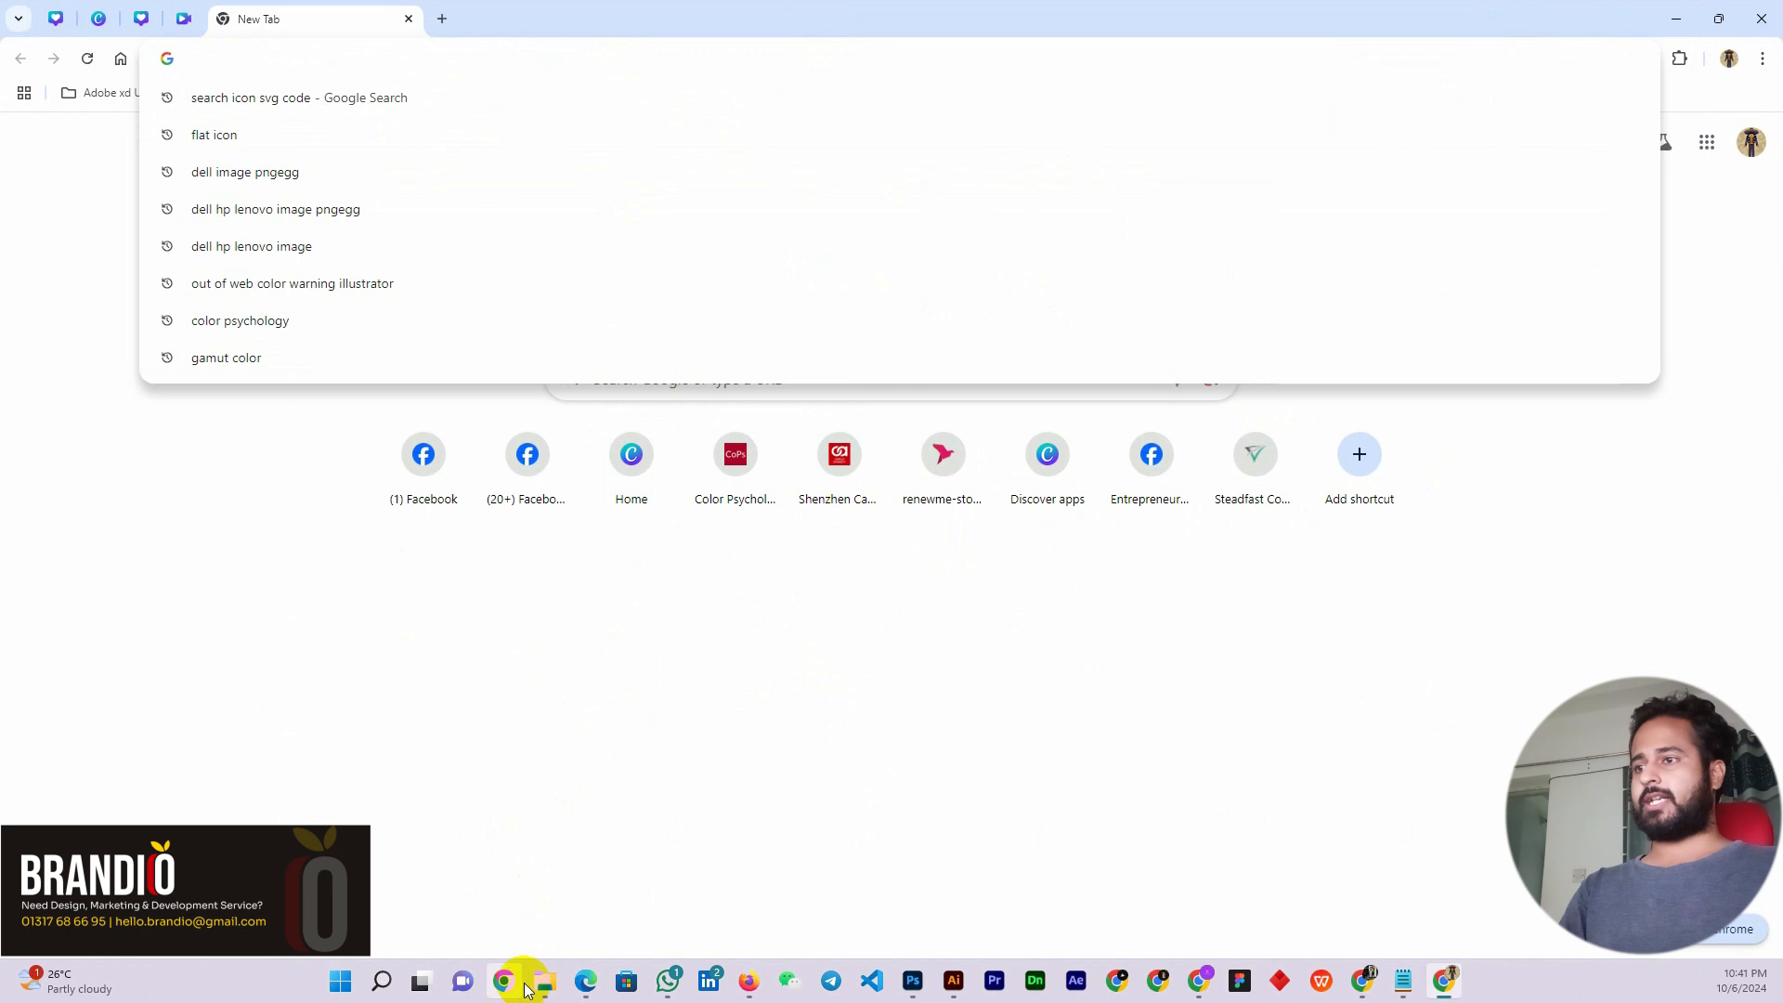
Look for a vector artwork file in the Downloads folder and on the Transcend (I:) drive
mouse_move(547, 989)
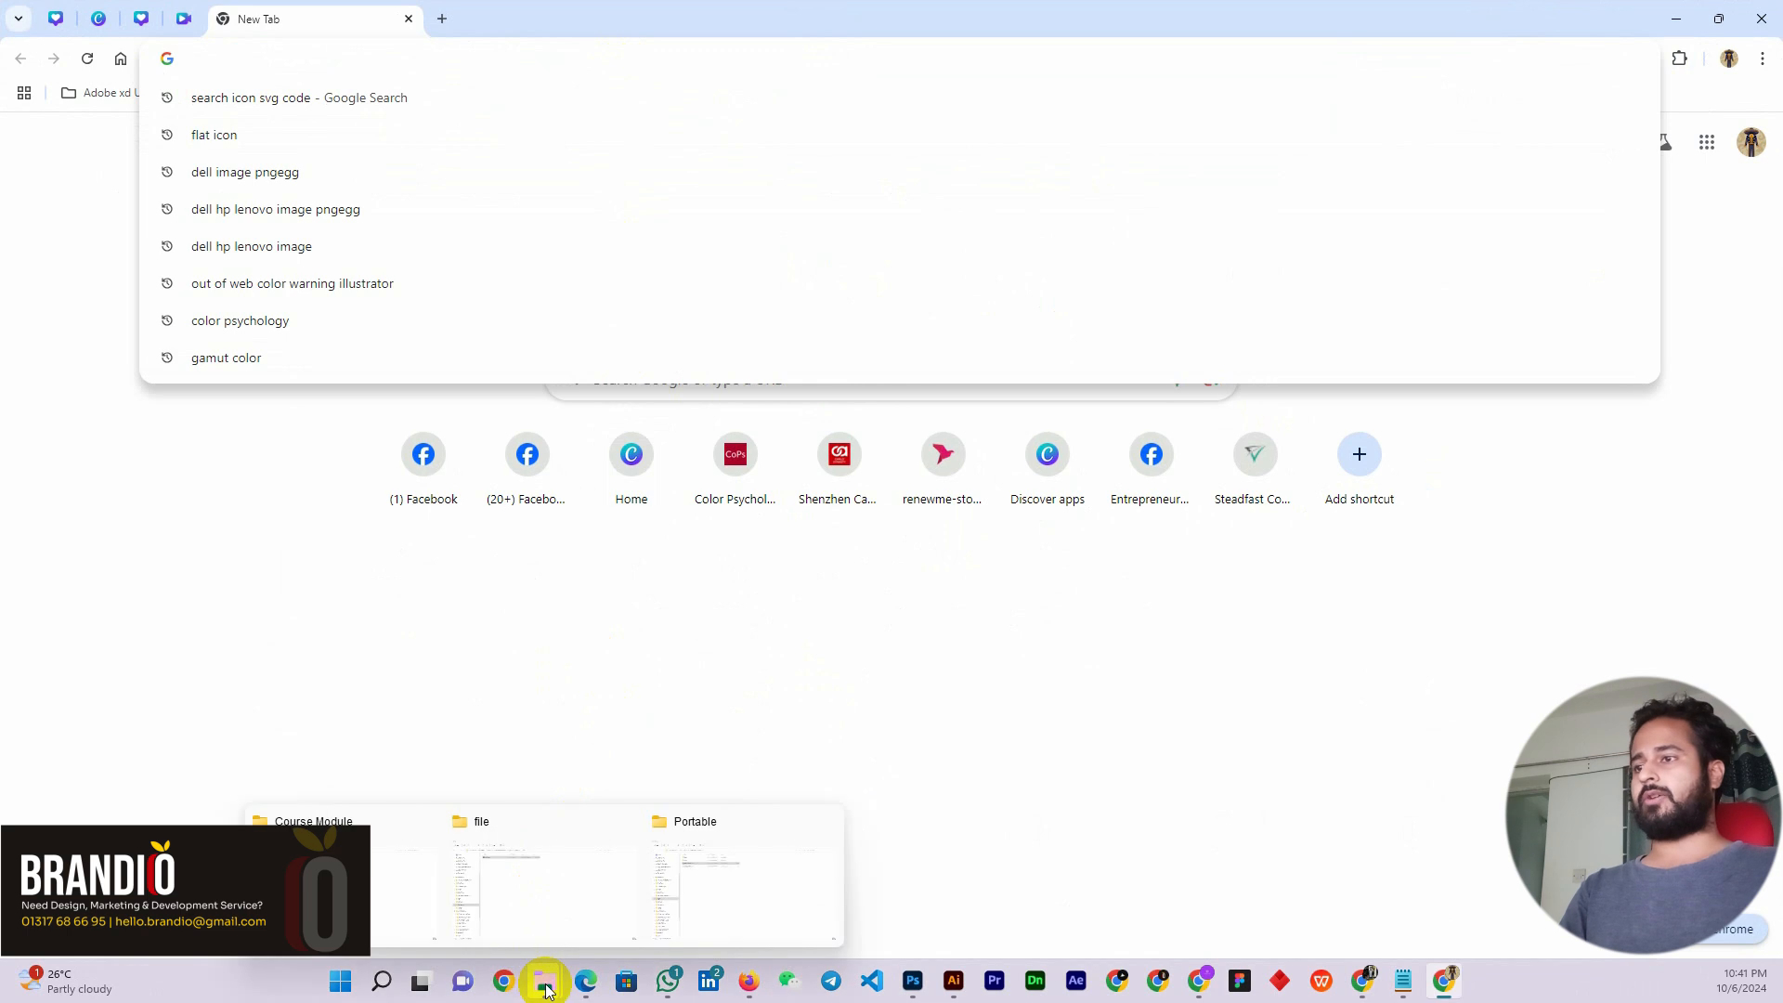
left_click(641, 833)
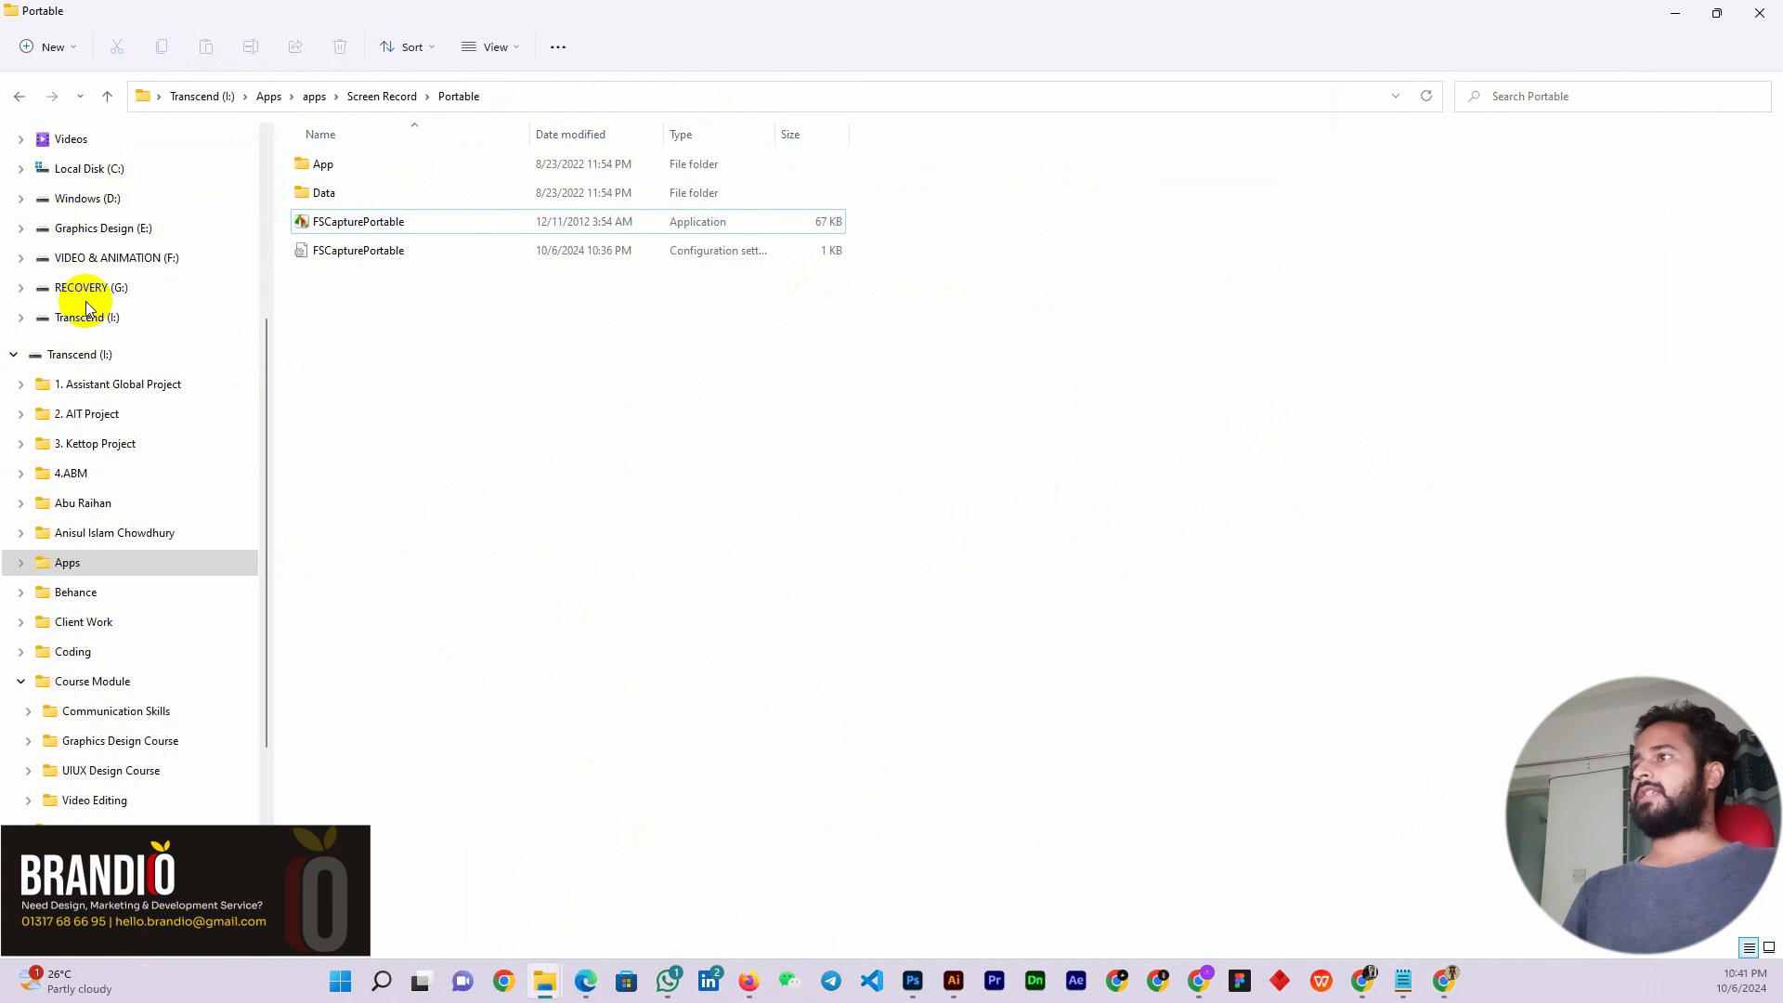
scroll(82, 283, "up", 3)
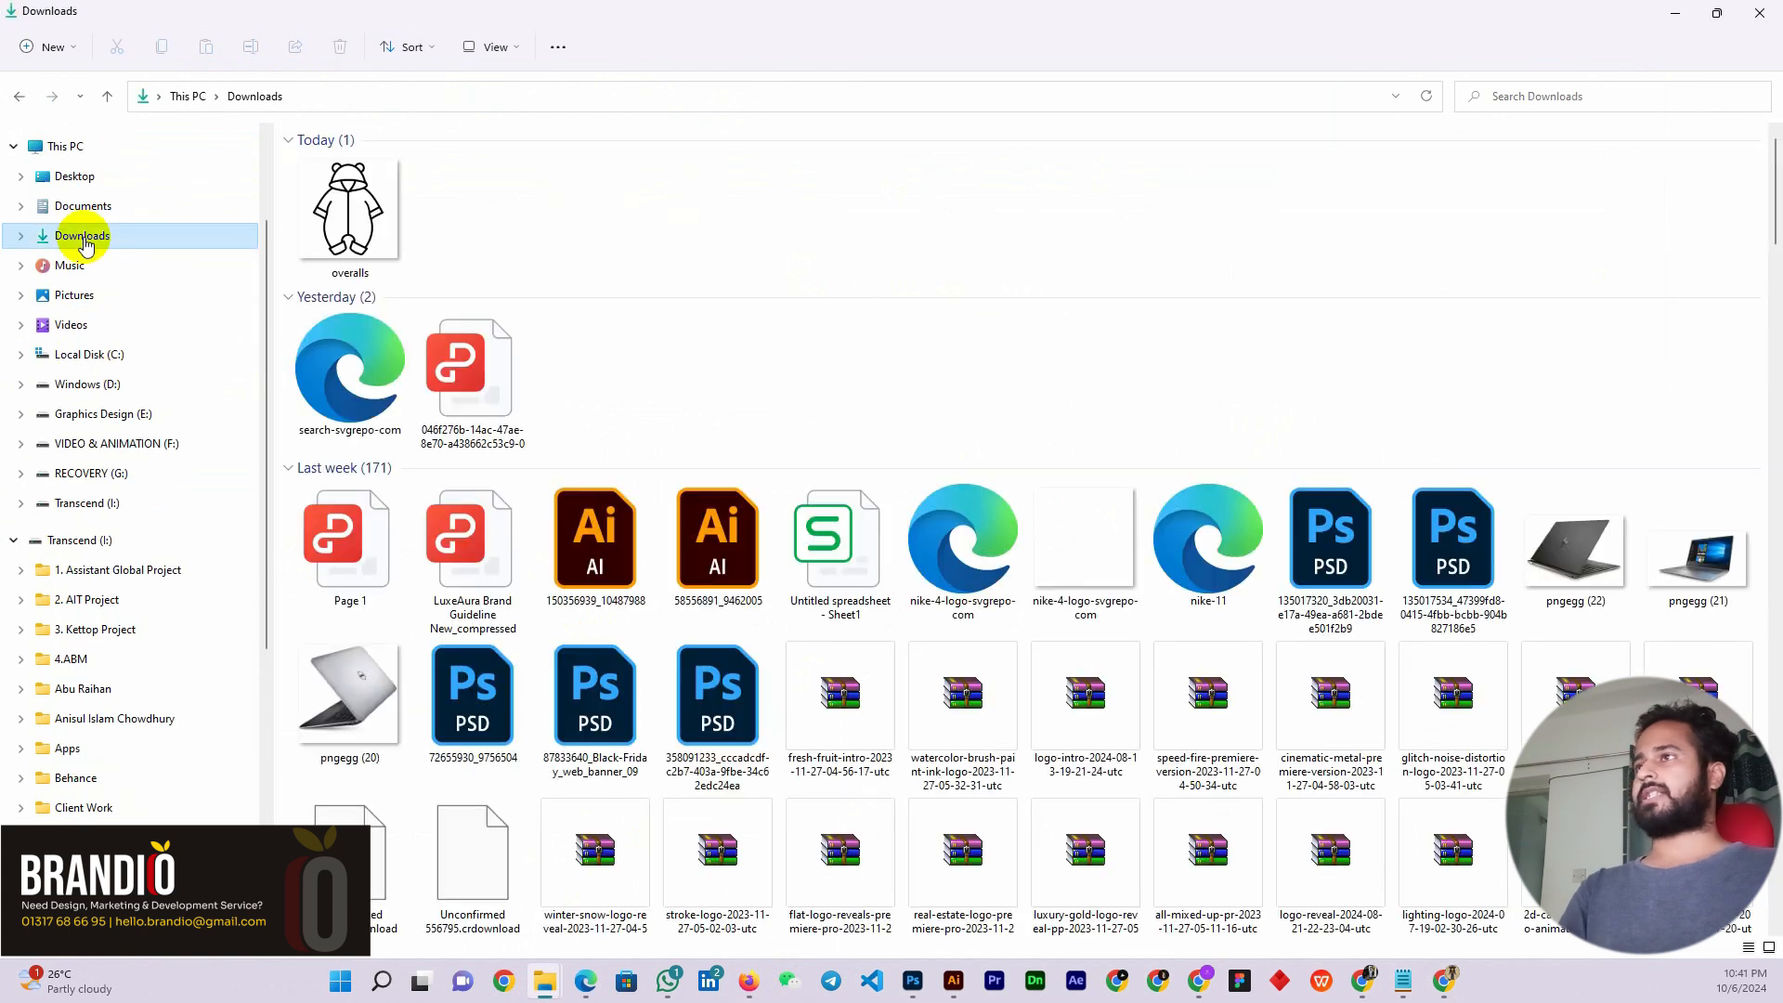
scroll(648, 409, "down", 4)
scroll(640, 395, "up", 4)
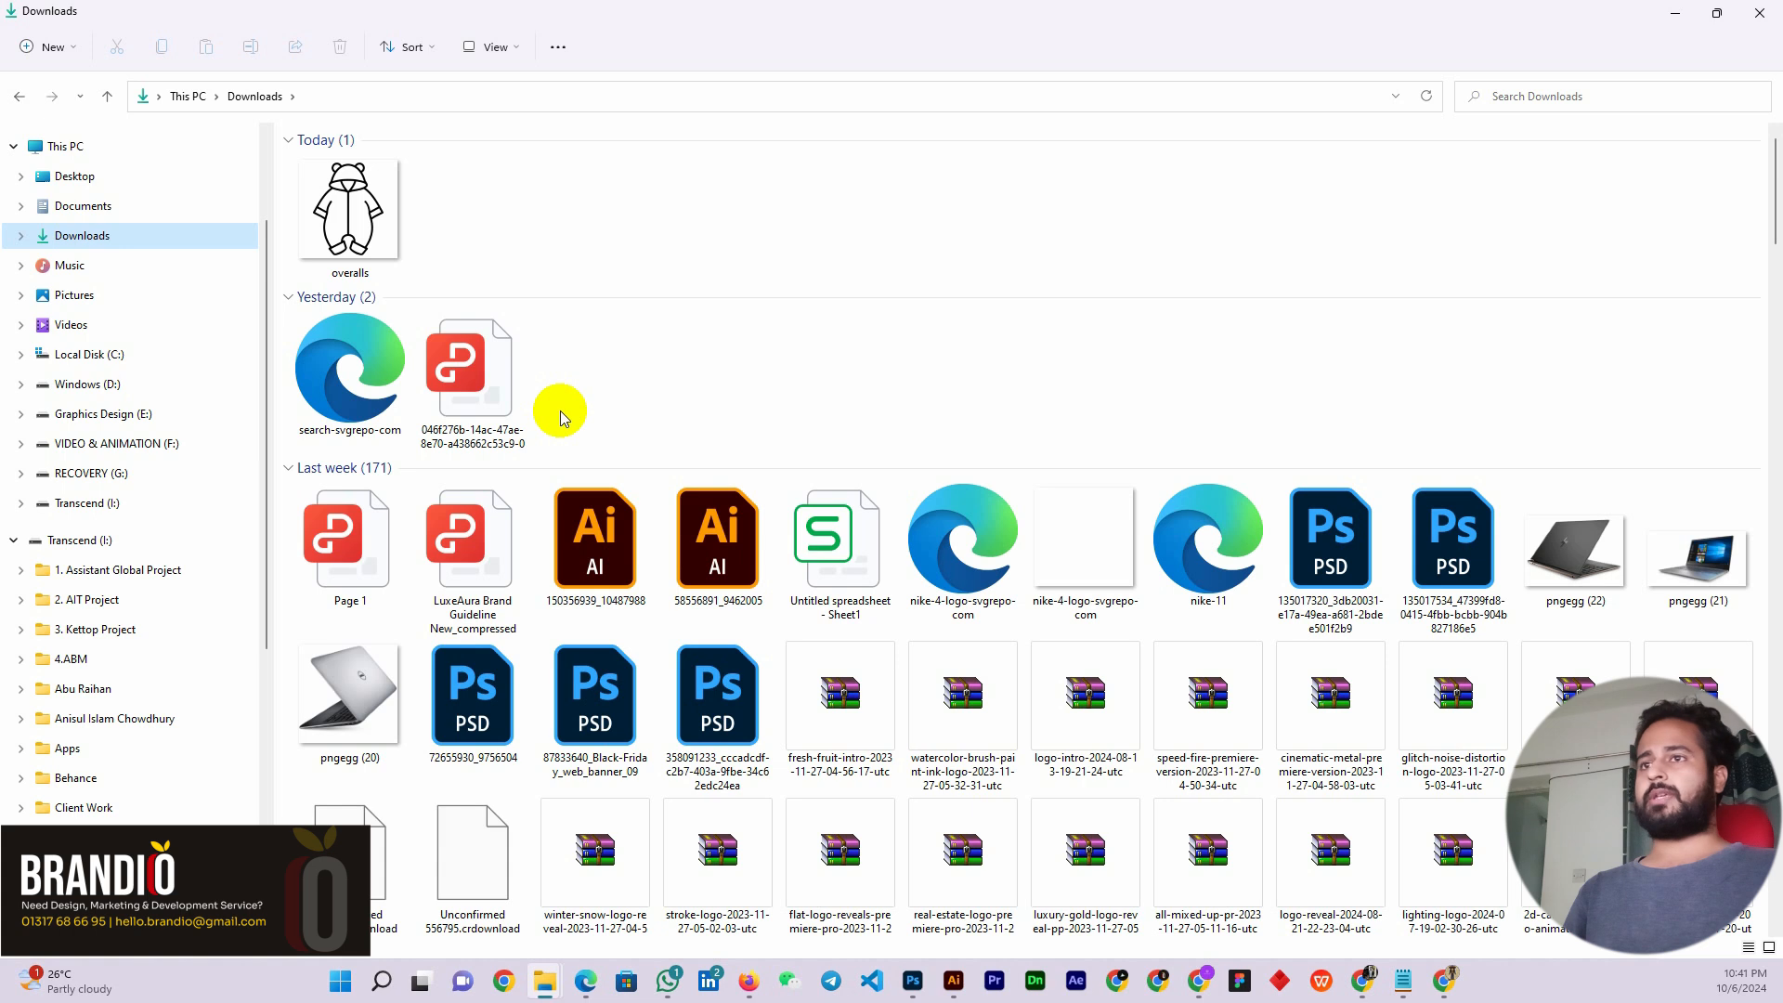
key("alt+Tab")
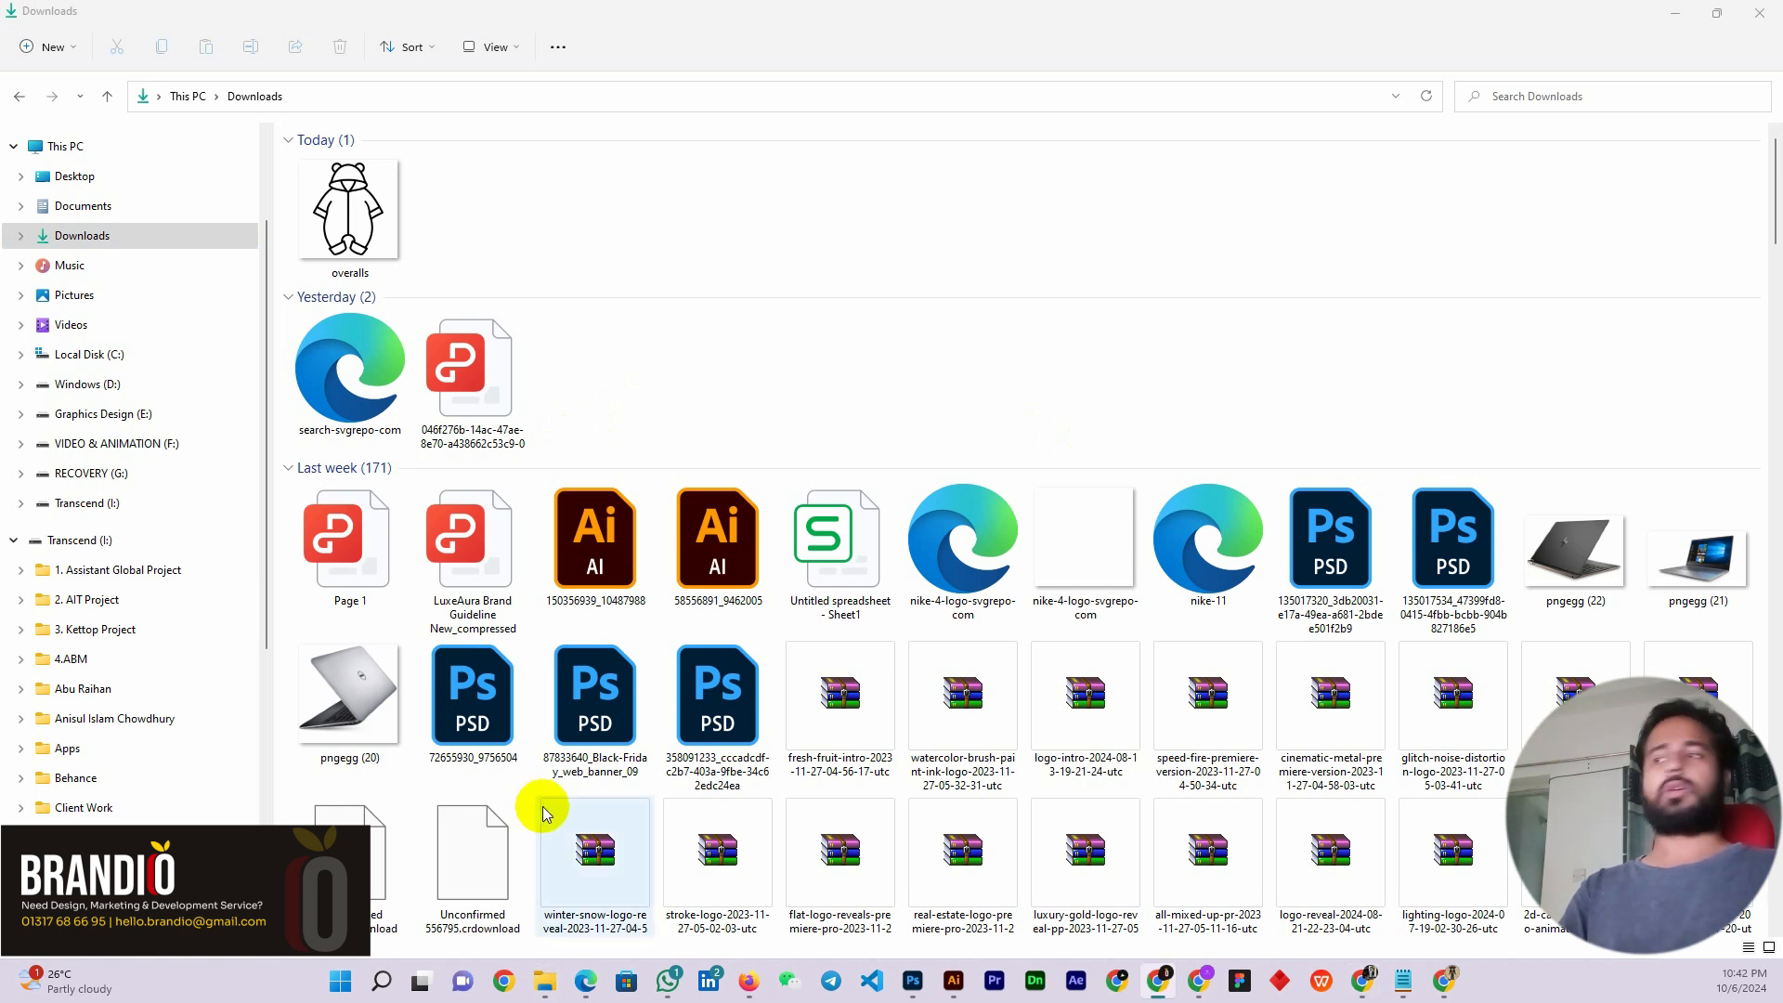
left_click(124, 539)
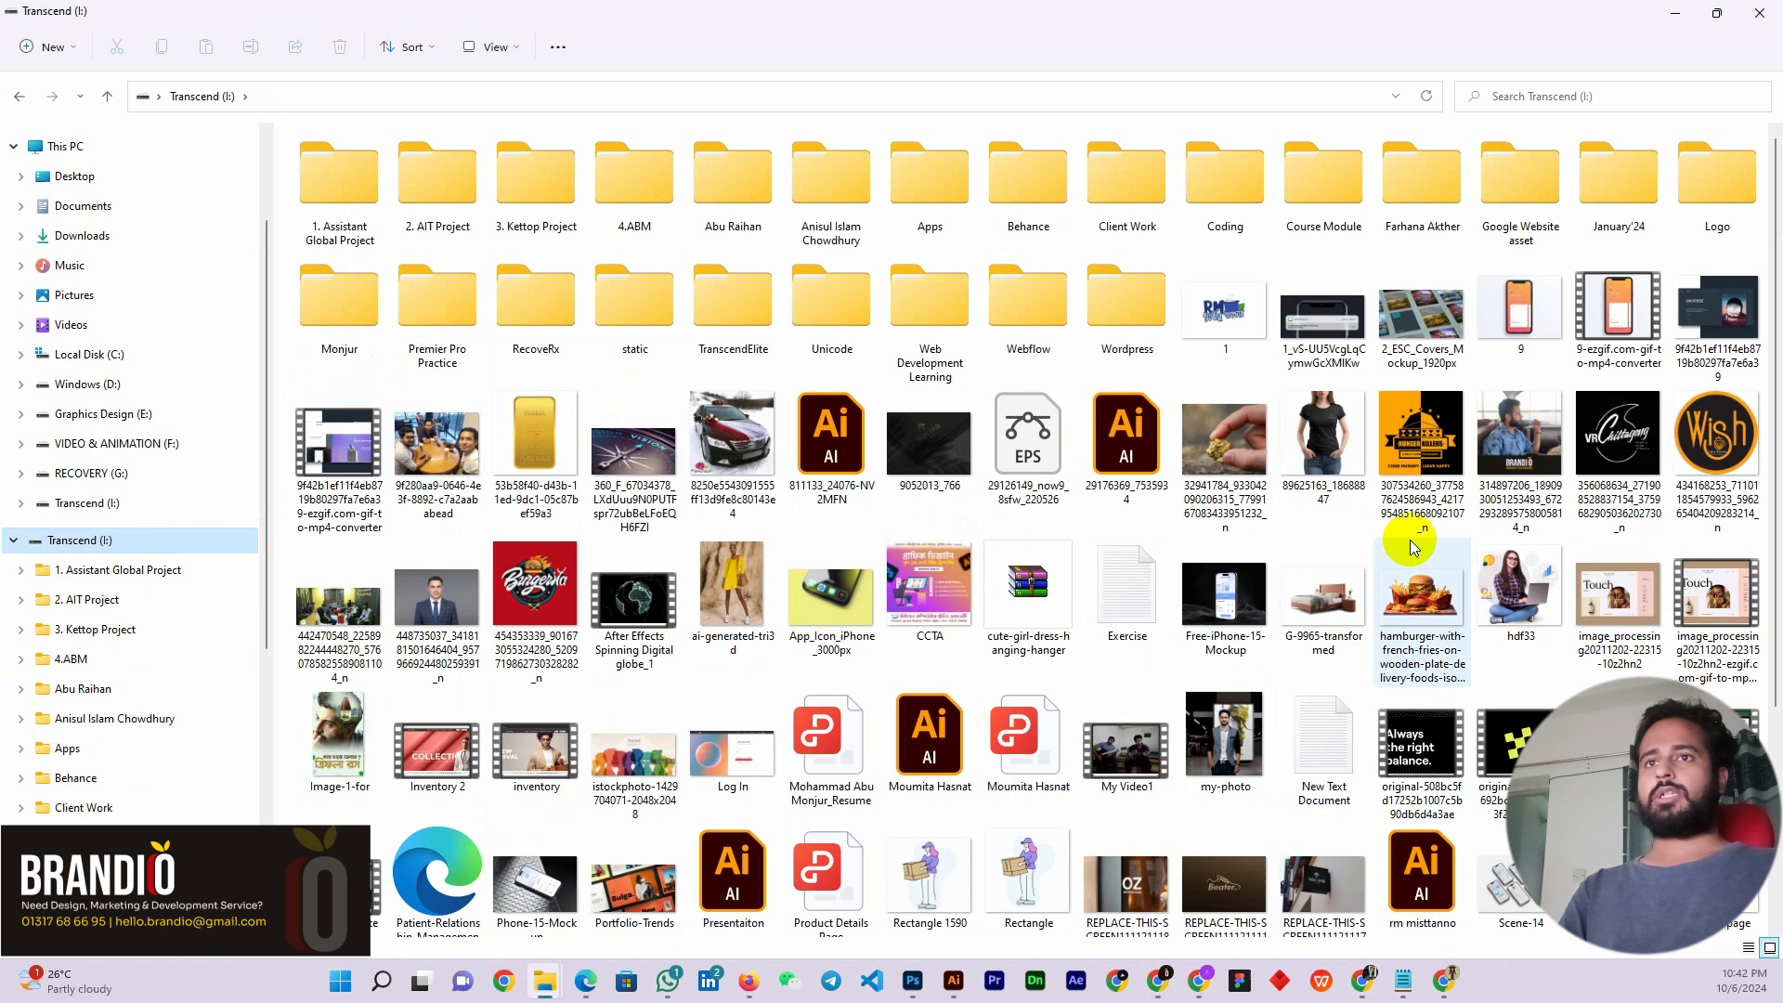
Open the 29126149_now9_8sfw_220526 EPS file with 9-slice scaling retained to inspect its artwork, and close the file
double_click(1025, 438)
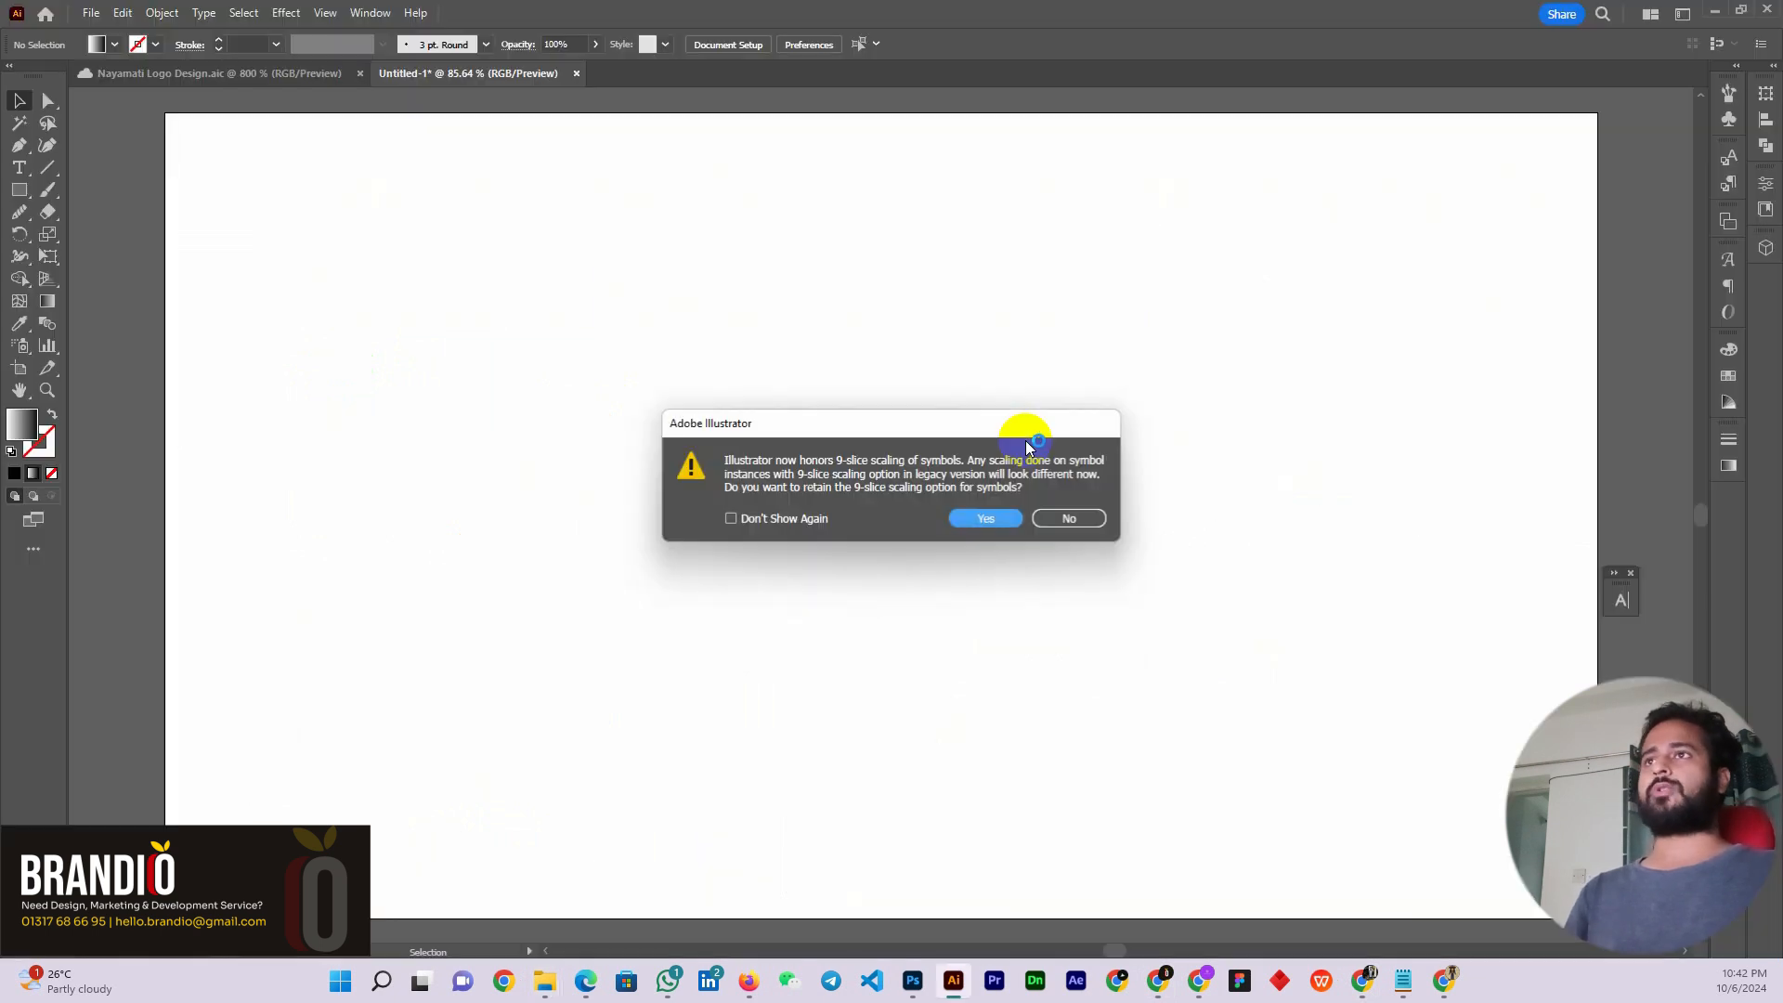
left_click(991, 522)
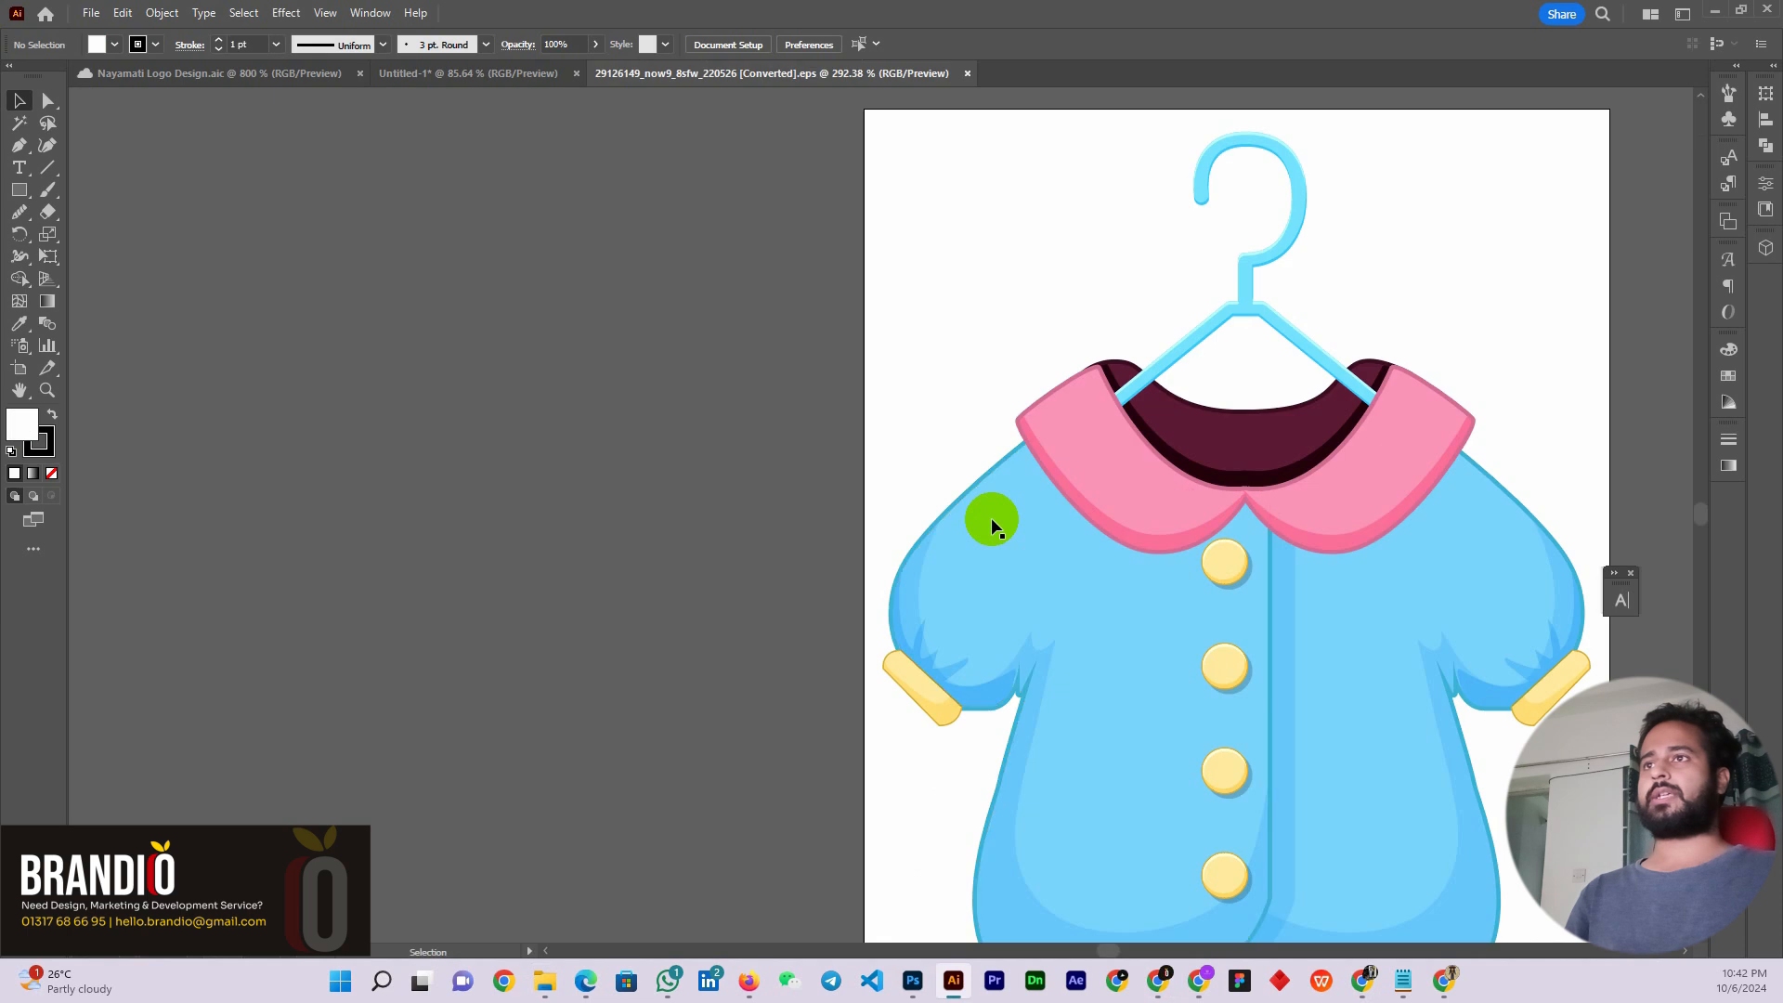
key("ctrl+minus")
key("ctrl+minus")
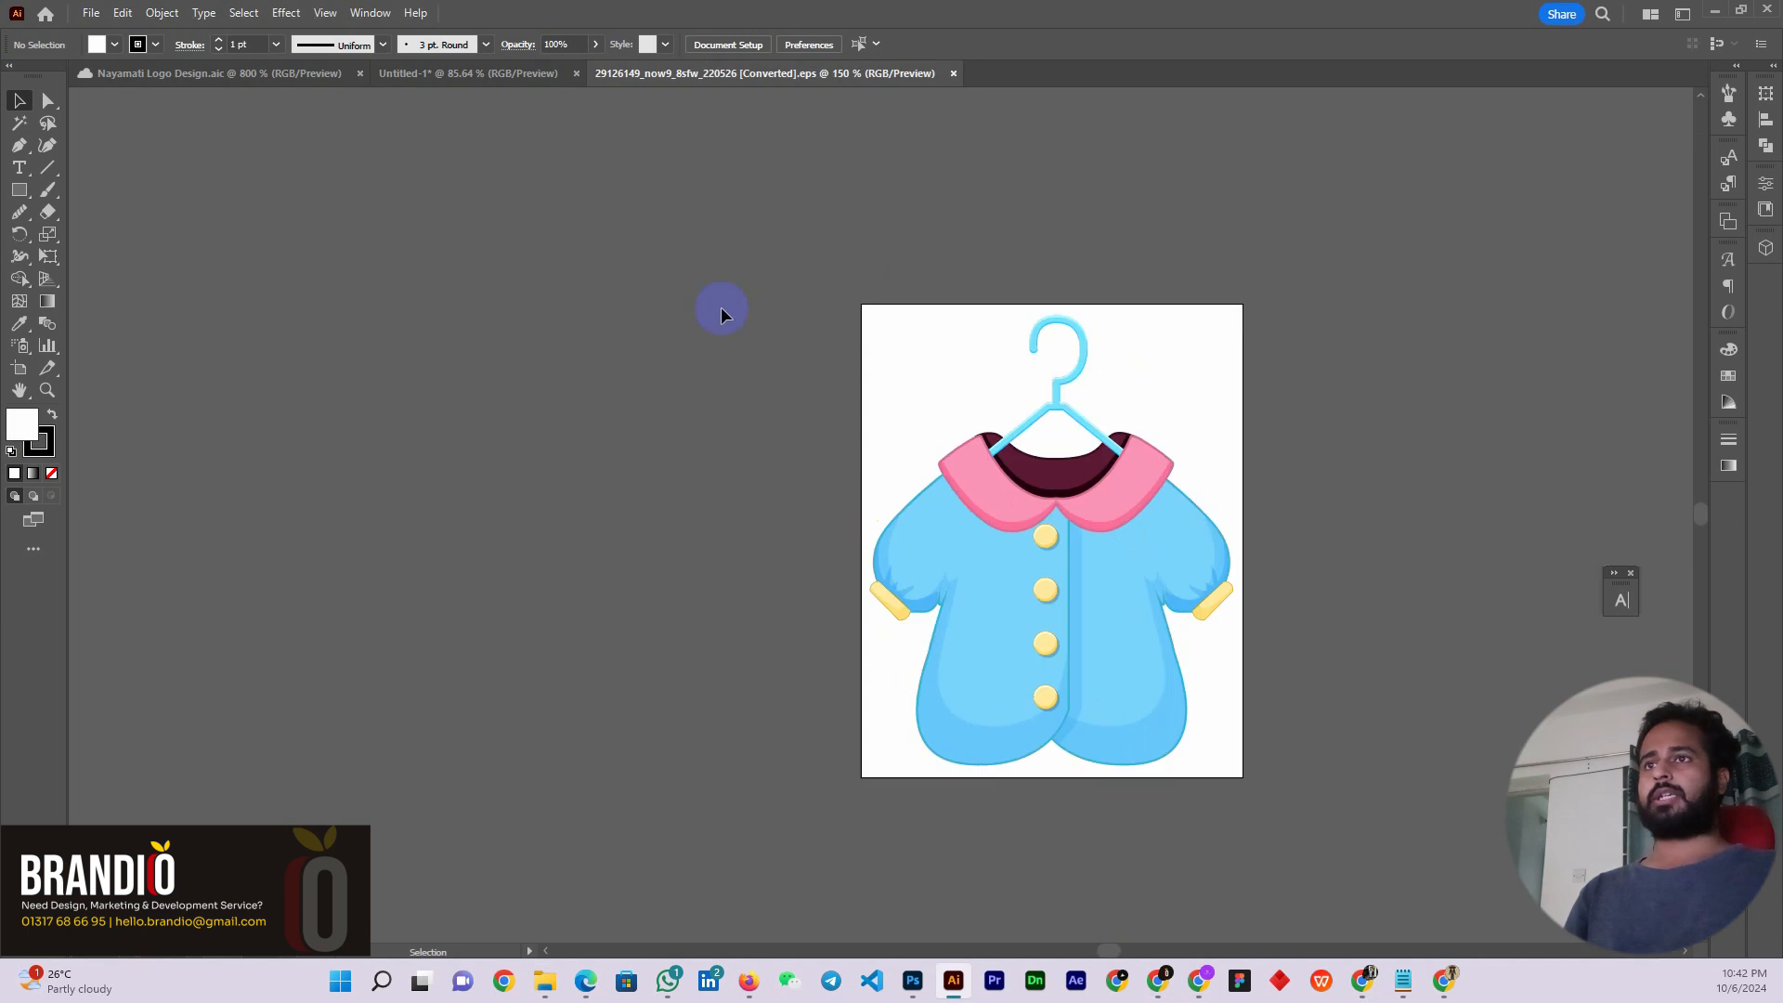
left_click(954, 73)
Open the 29176369_7535934 Illustrator file from the Transcend (I:) drive and examine its missing font notice beside the logo artwork
left_click(1714, 11)
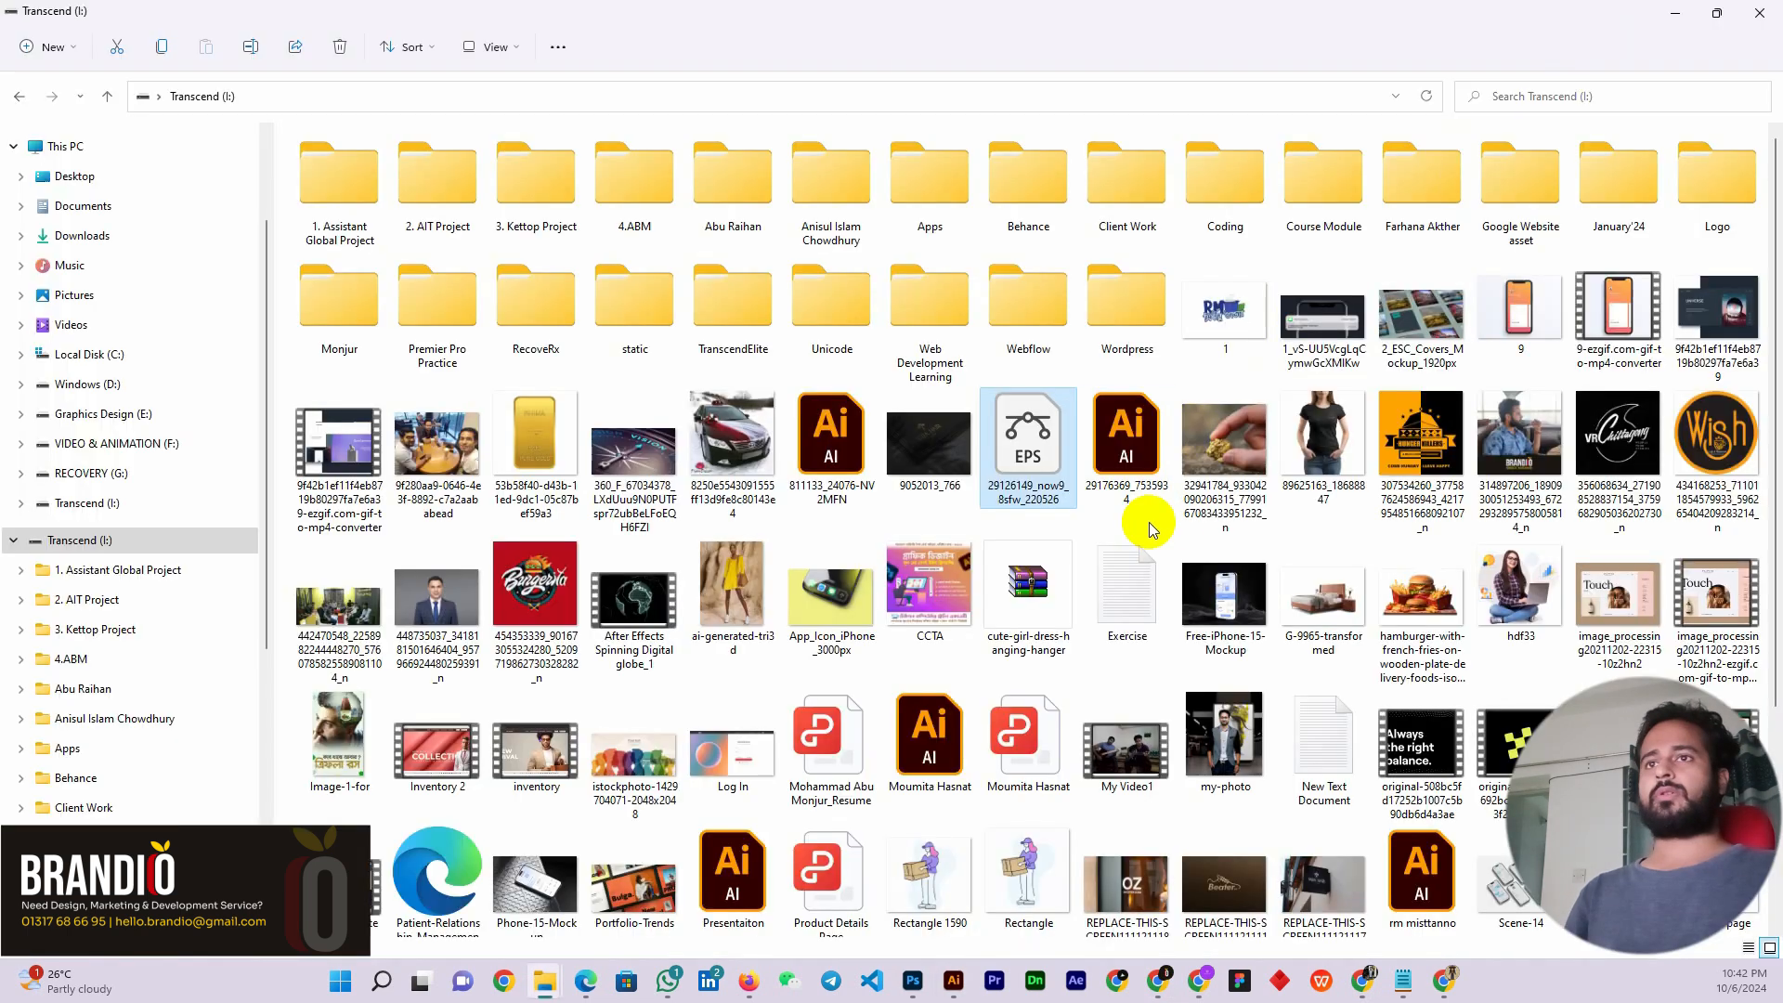
double_click(1128, 454)
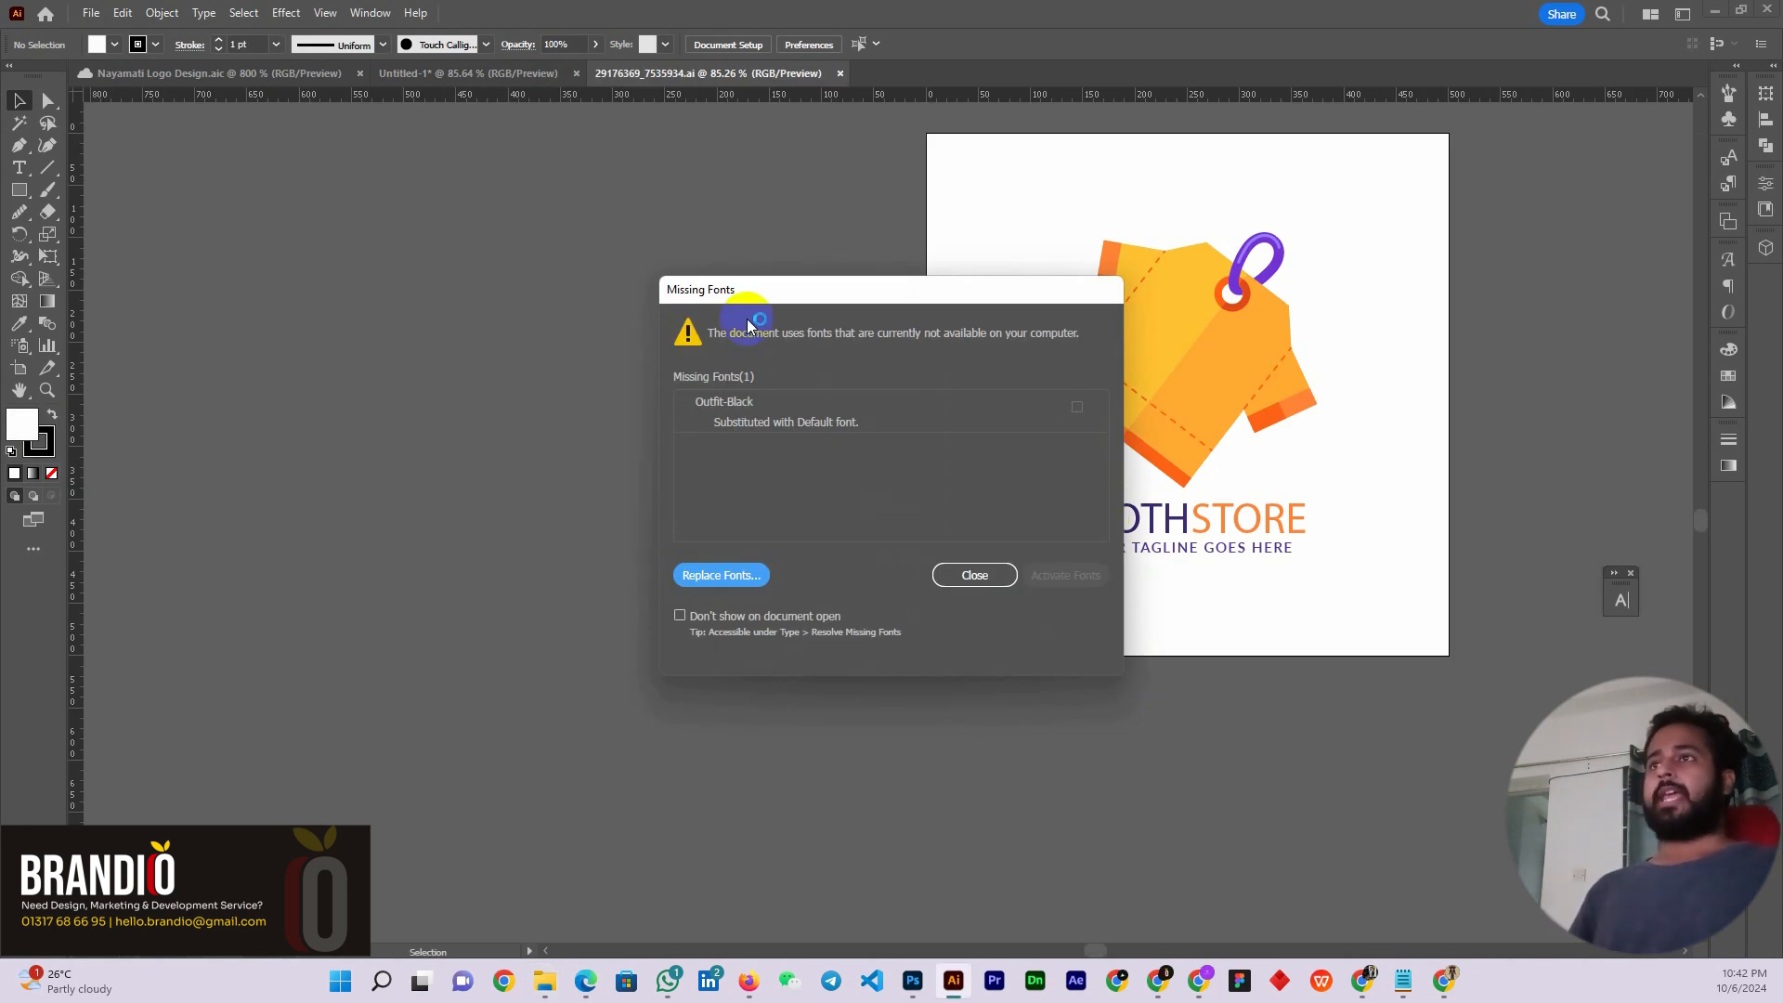
left_click_drag(783, 299, 712, 284)
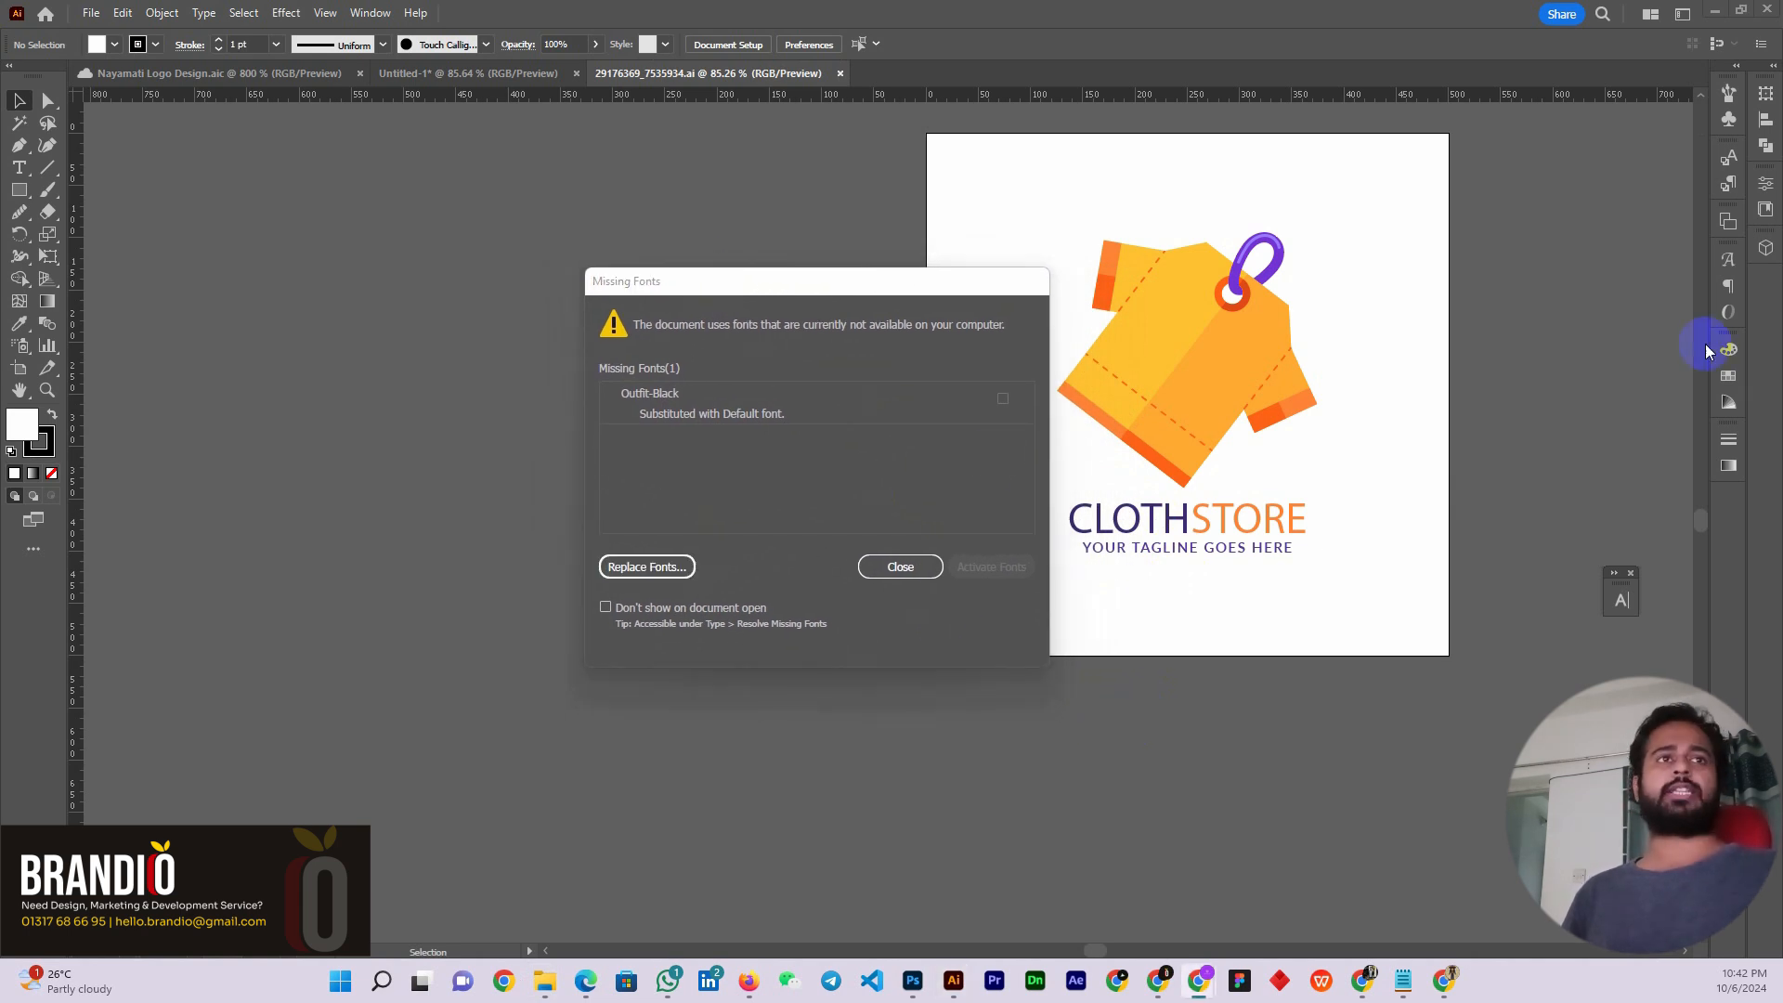
left_click_drag(717, 287, 560, 294)
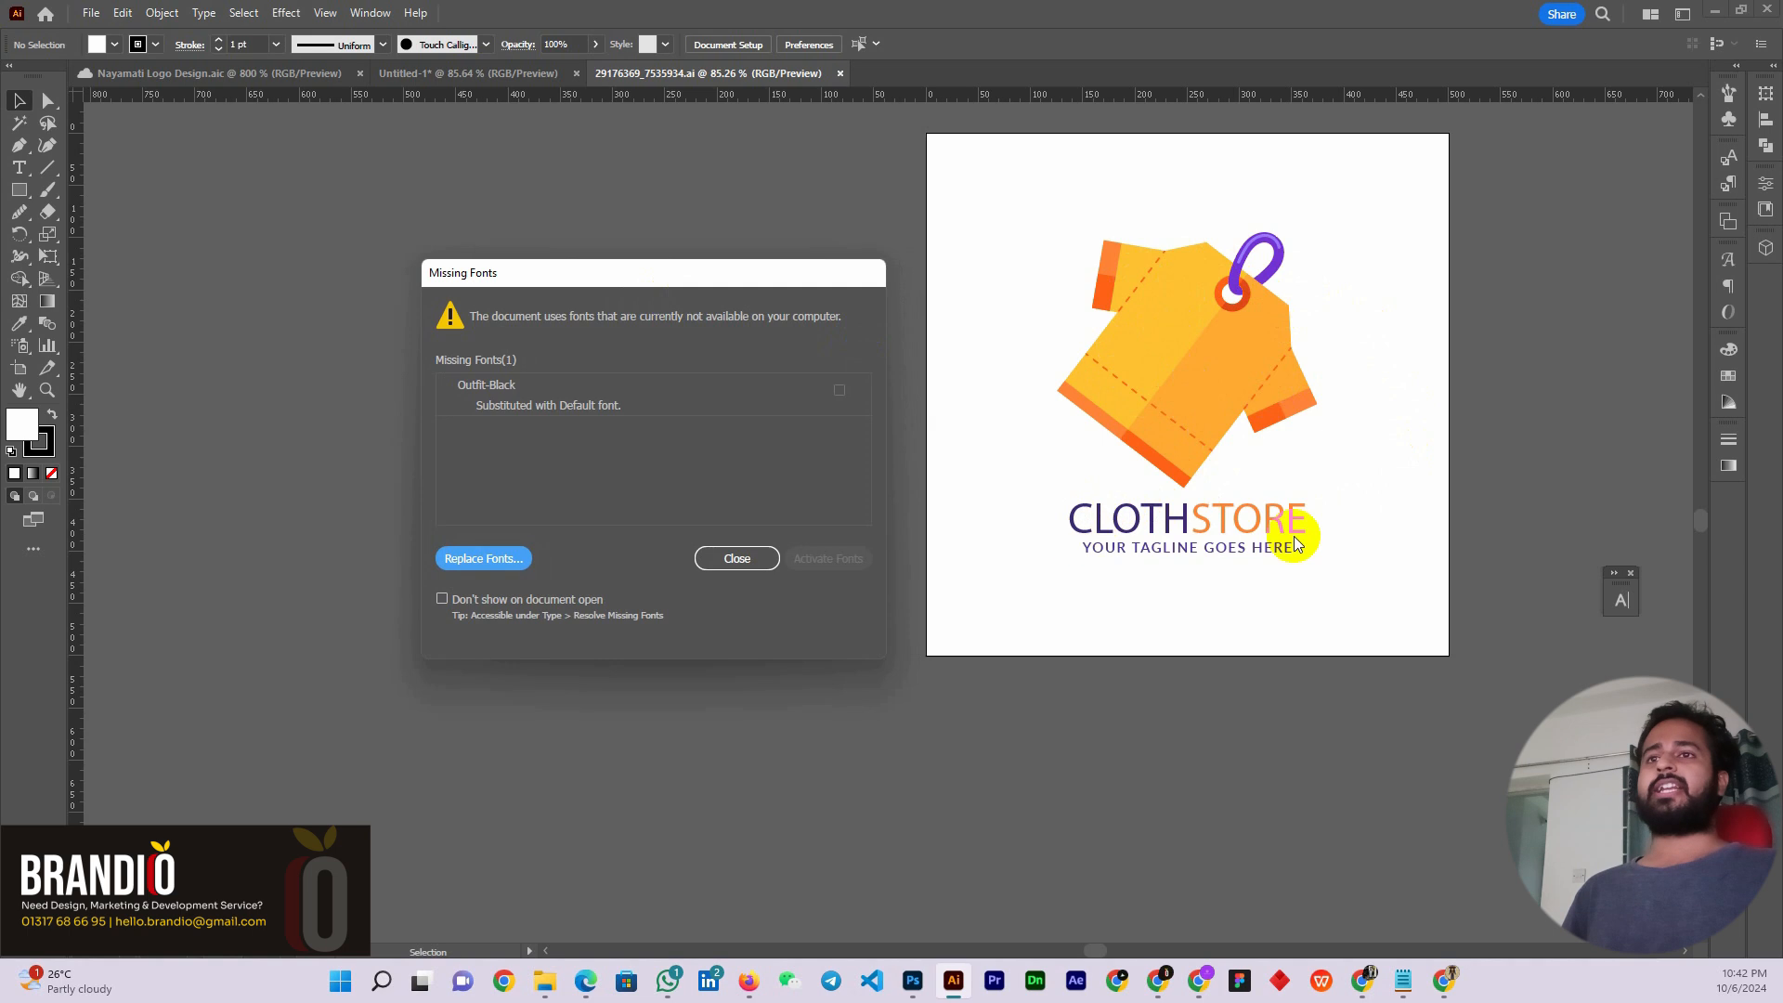
left_click(470, 398)
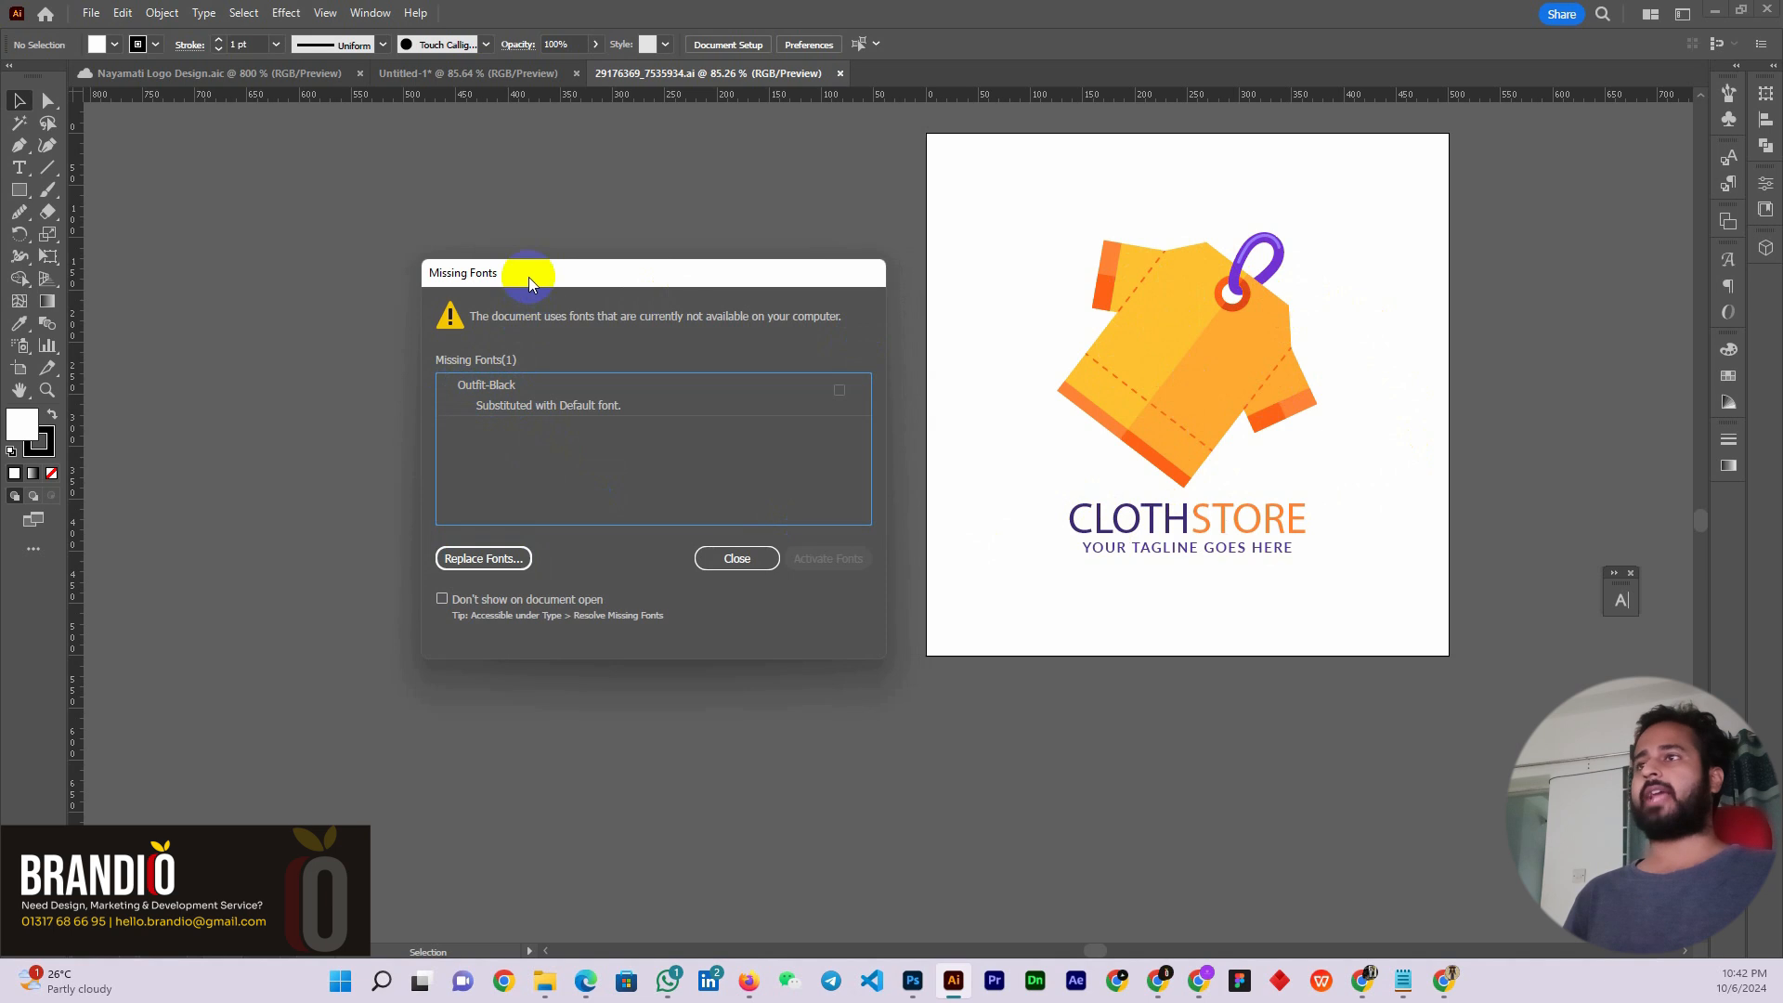
left_click_drag(510, 267, 552, 268)
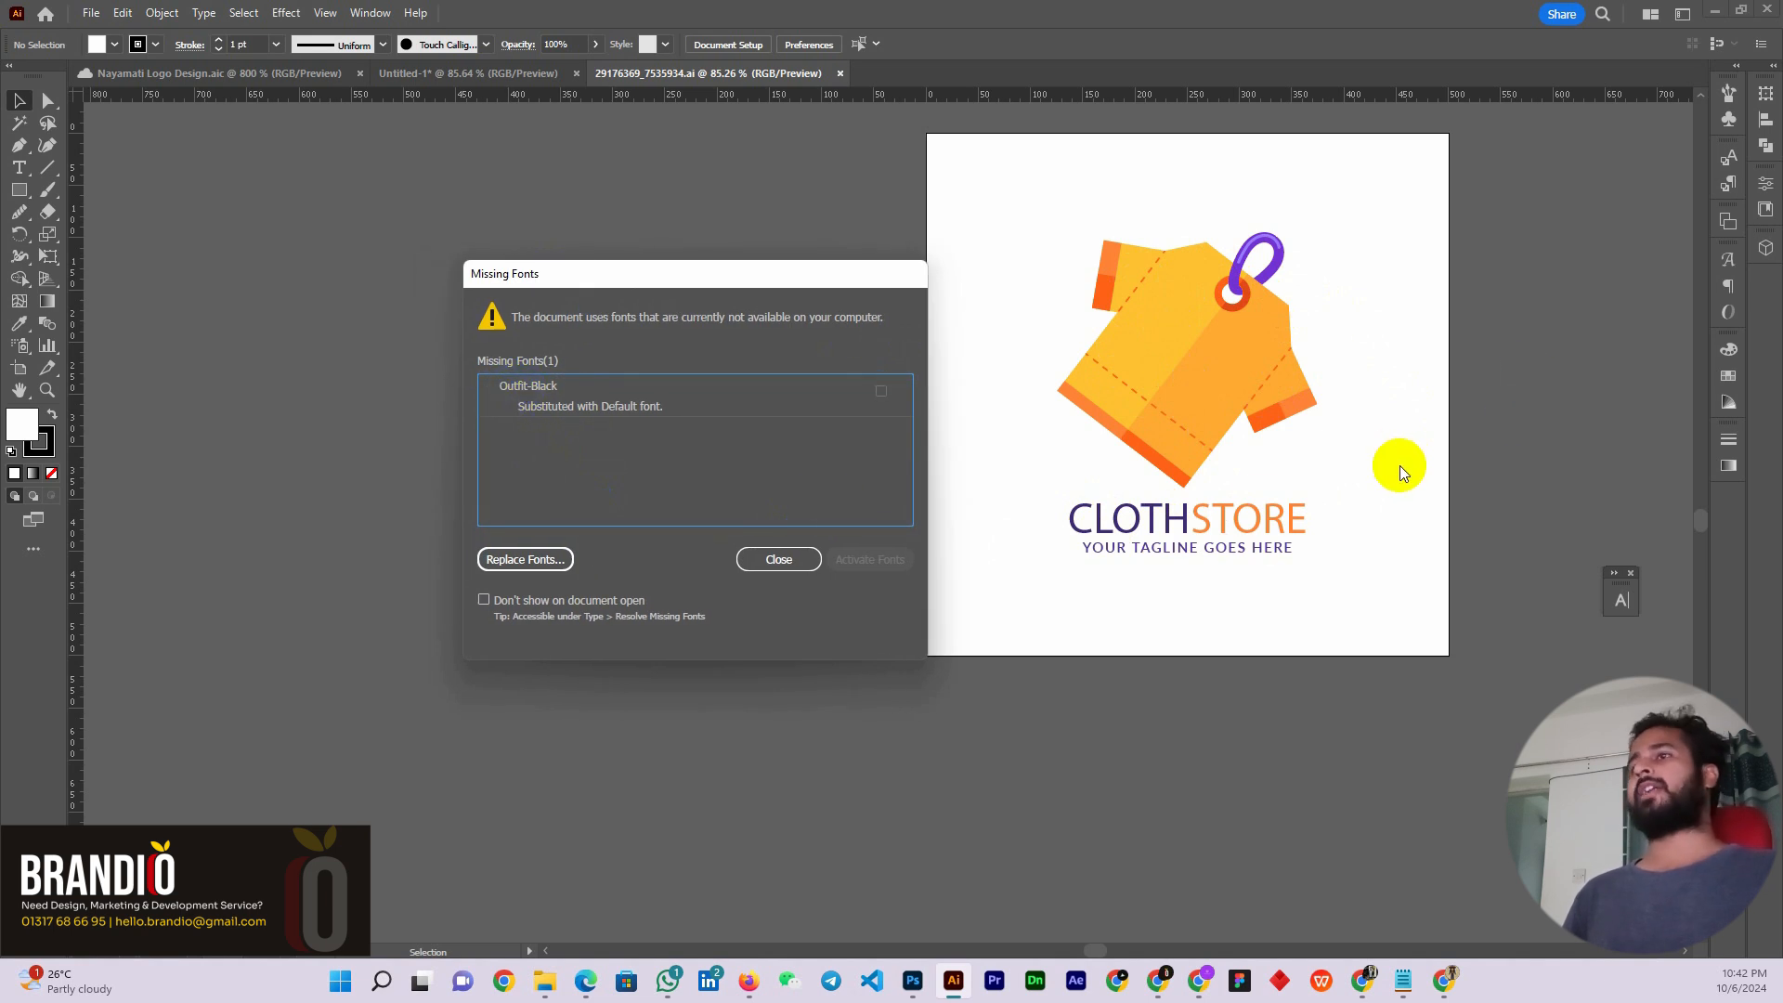
left_click_drag(568, 272, 620, 272)
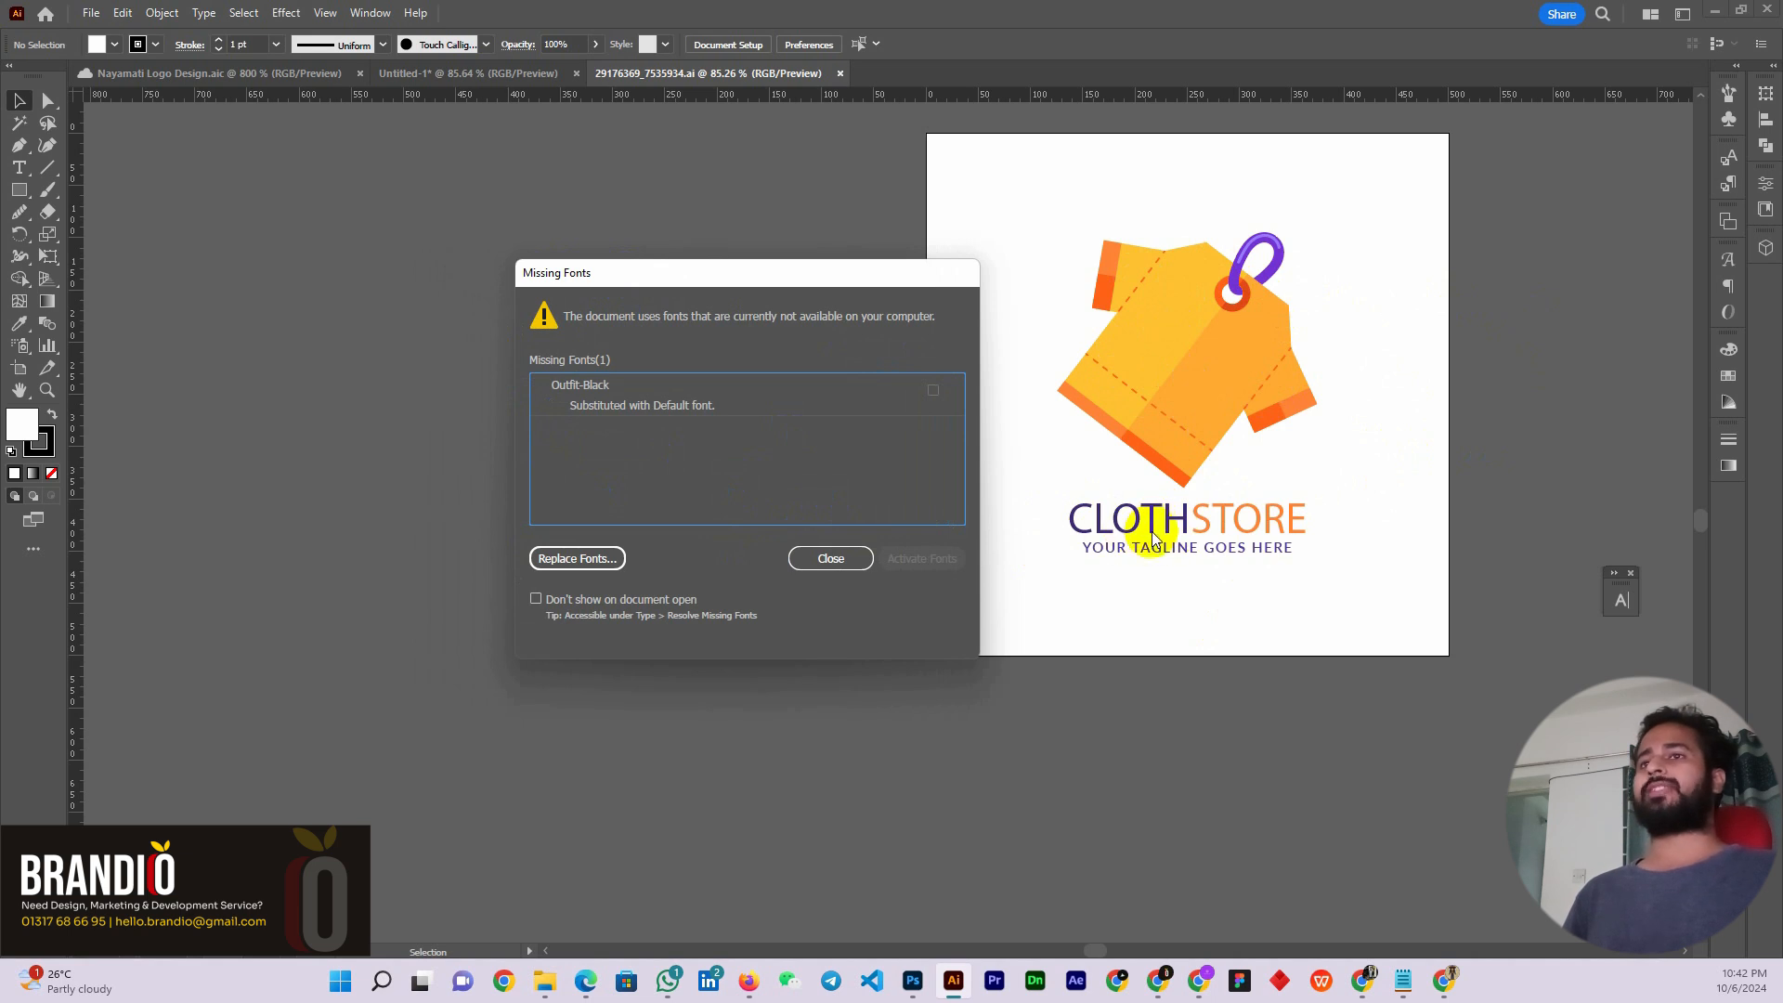
left_click_drag(623, 273, 579, 256)
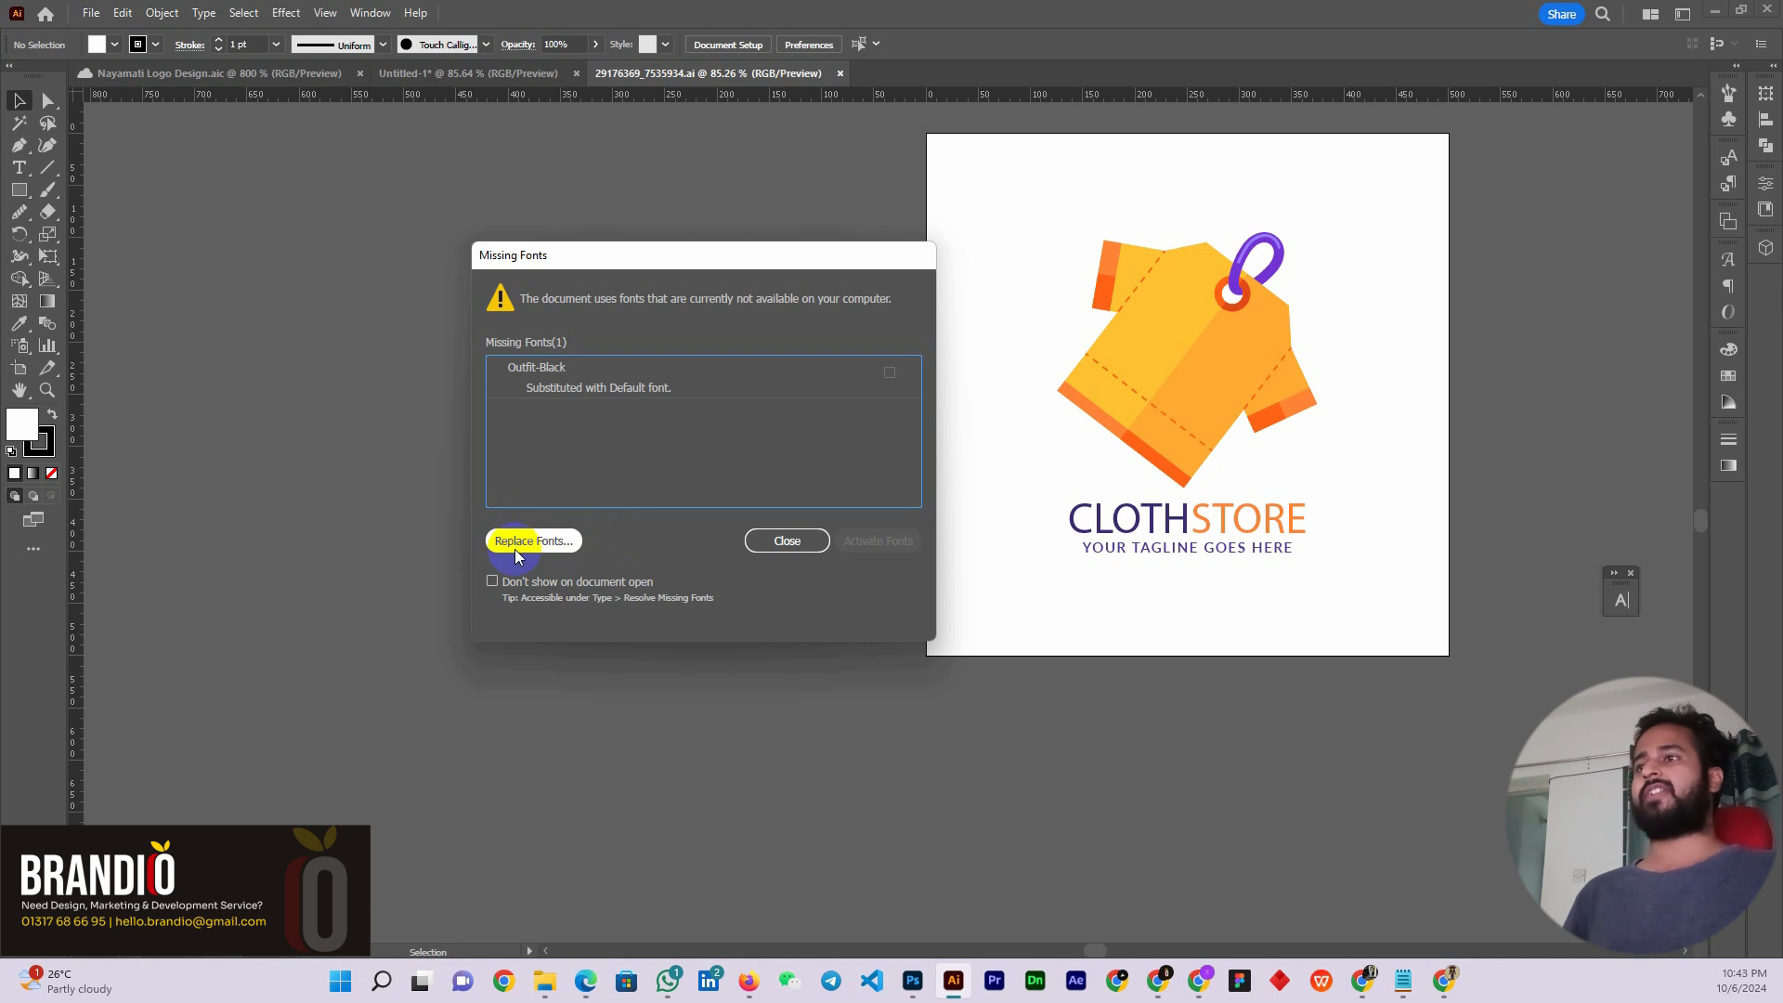
Review the document fonts and recent replacement fonts in Find/Replace Font, and close it without replacing any font
left_click(547, 546)
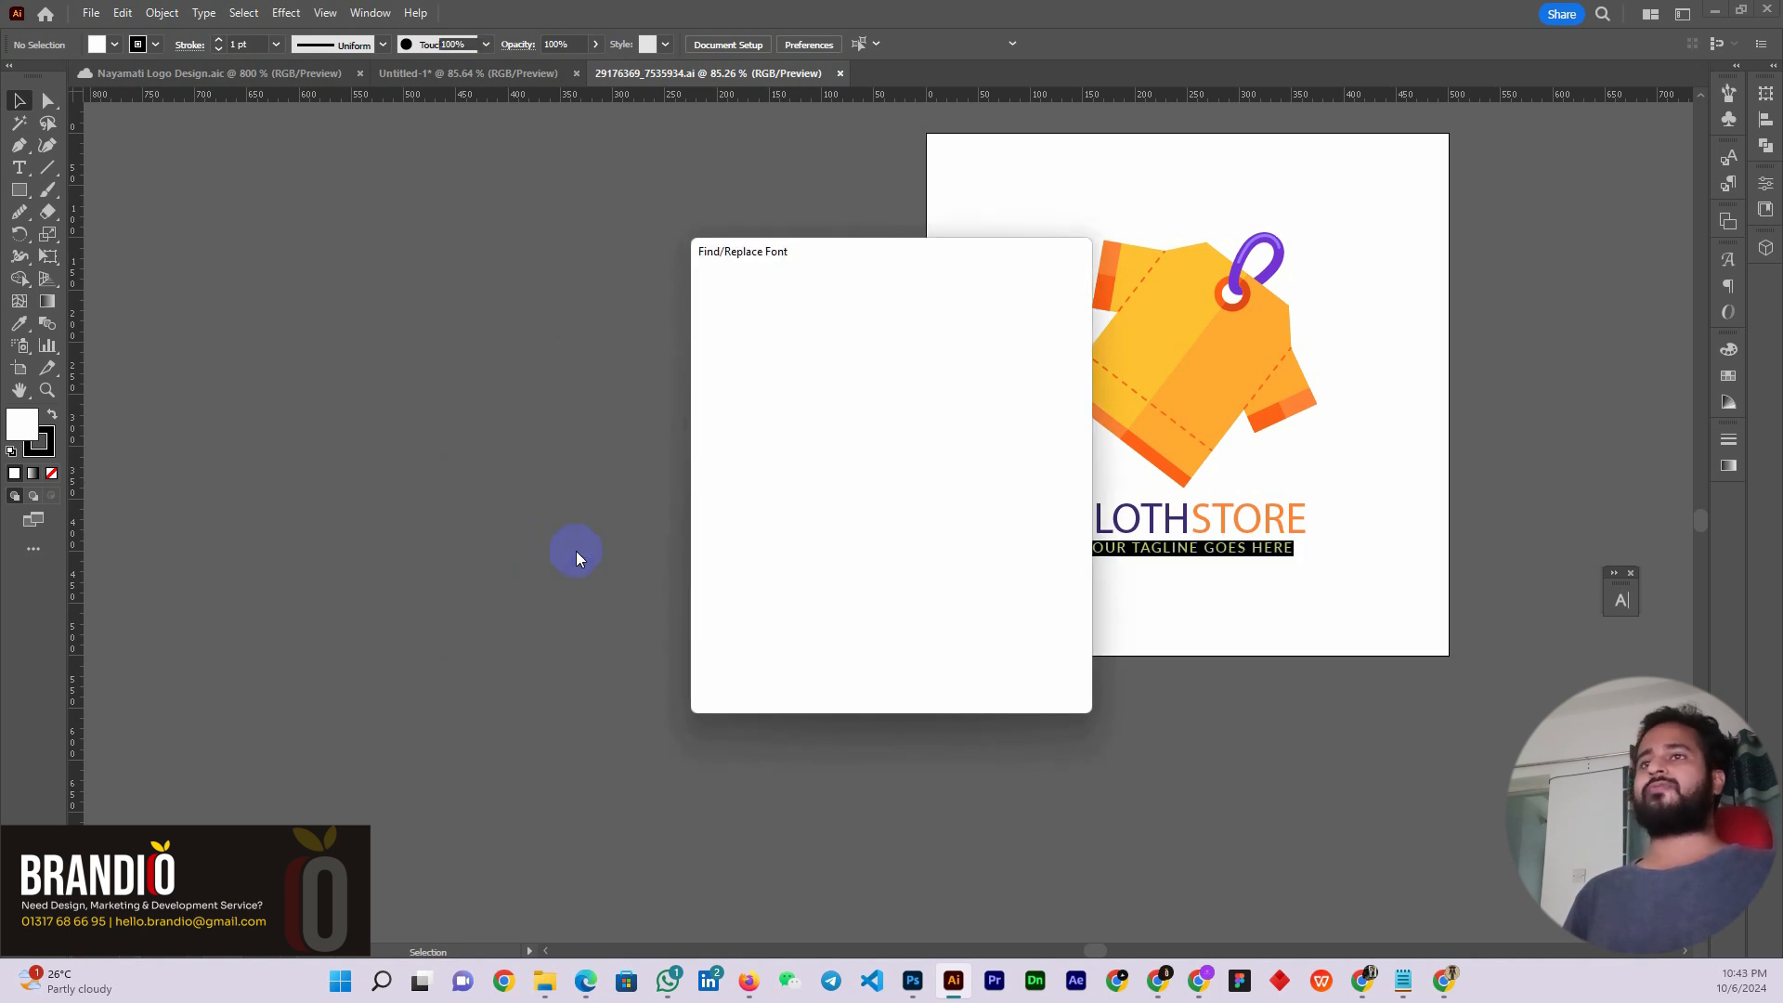
left_click_drag(824, 252, 616, 246)
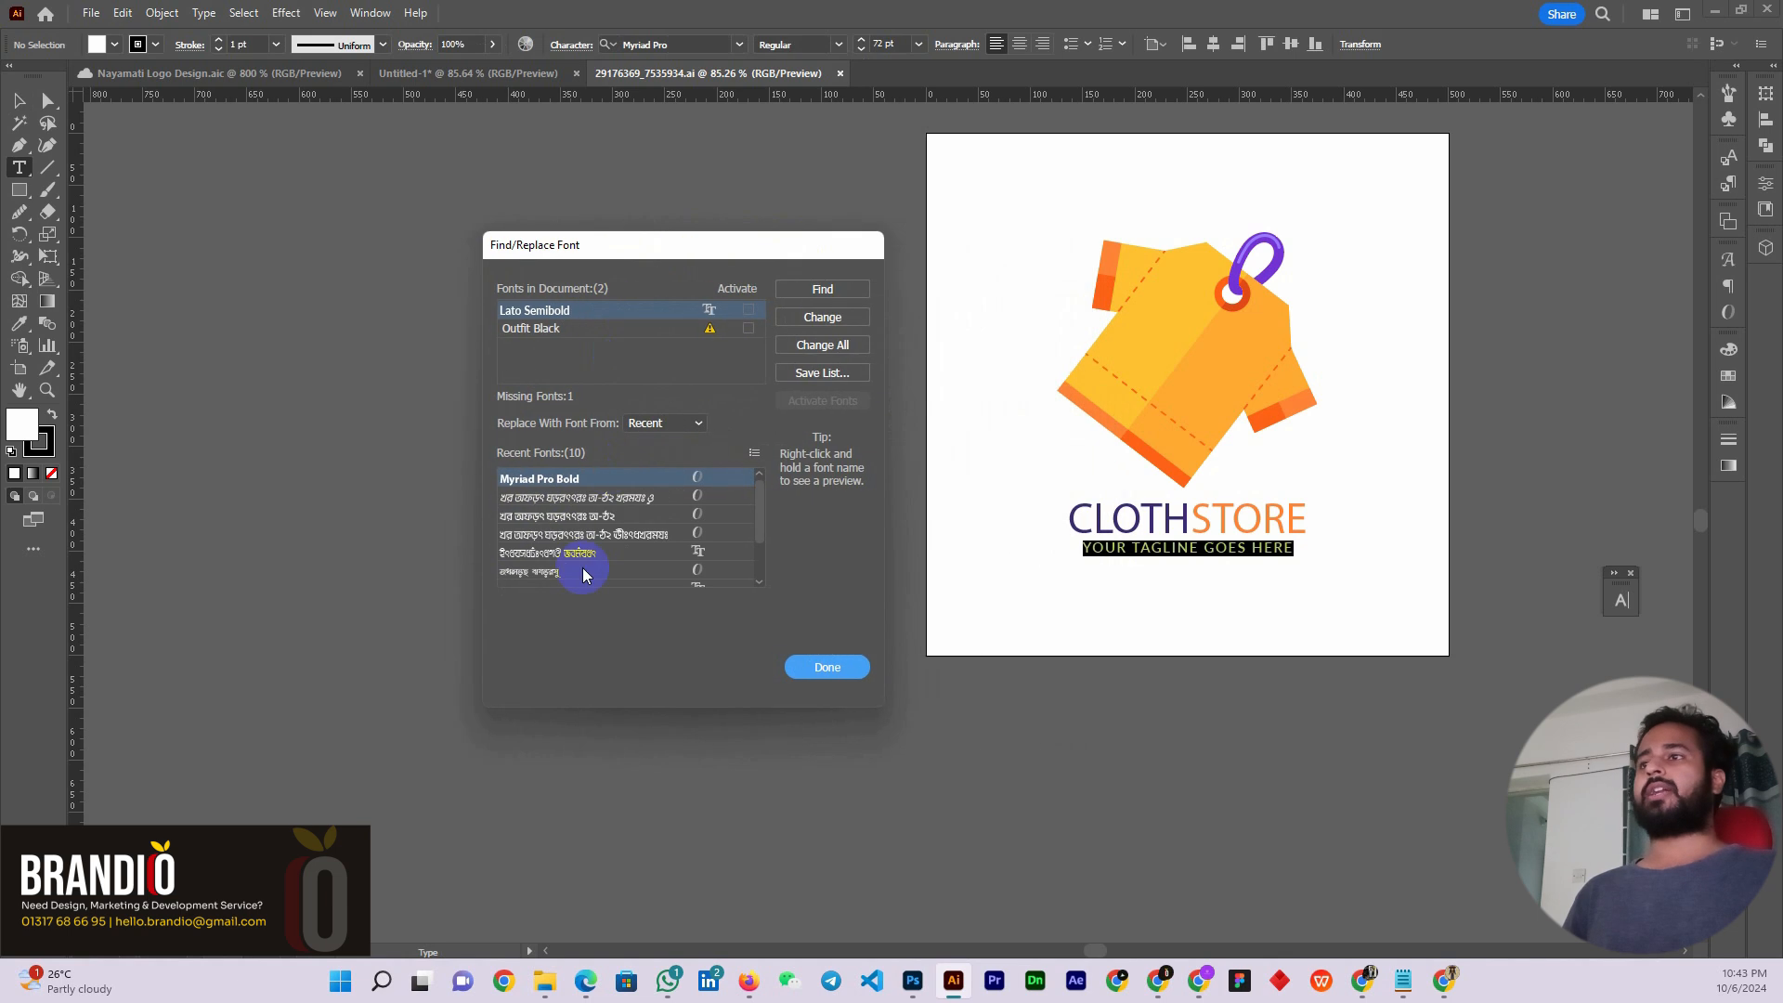
scroll(588, 536, "down", 3)
scroll(587, 537, "up", 3)
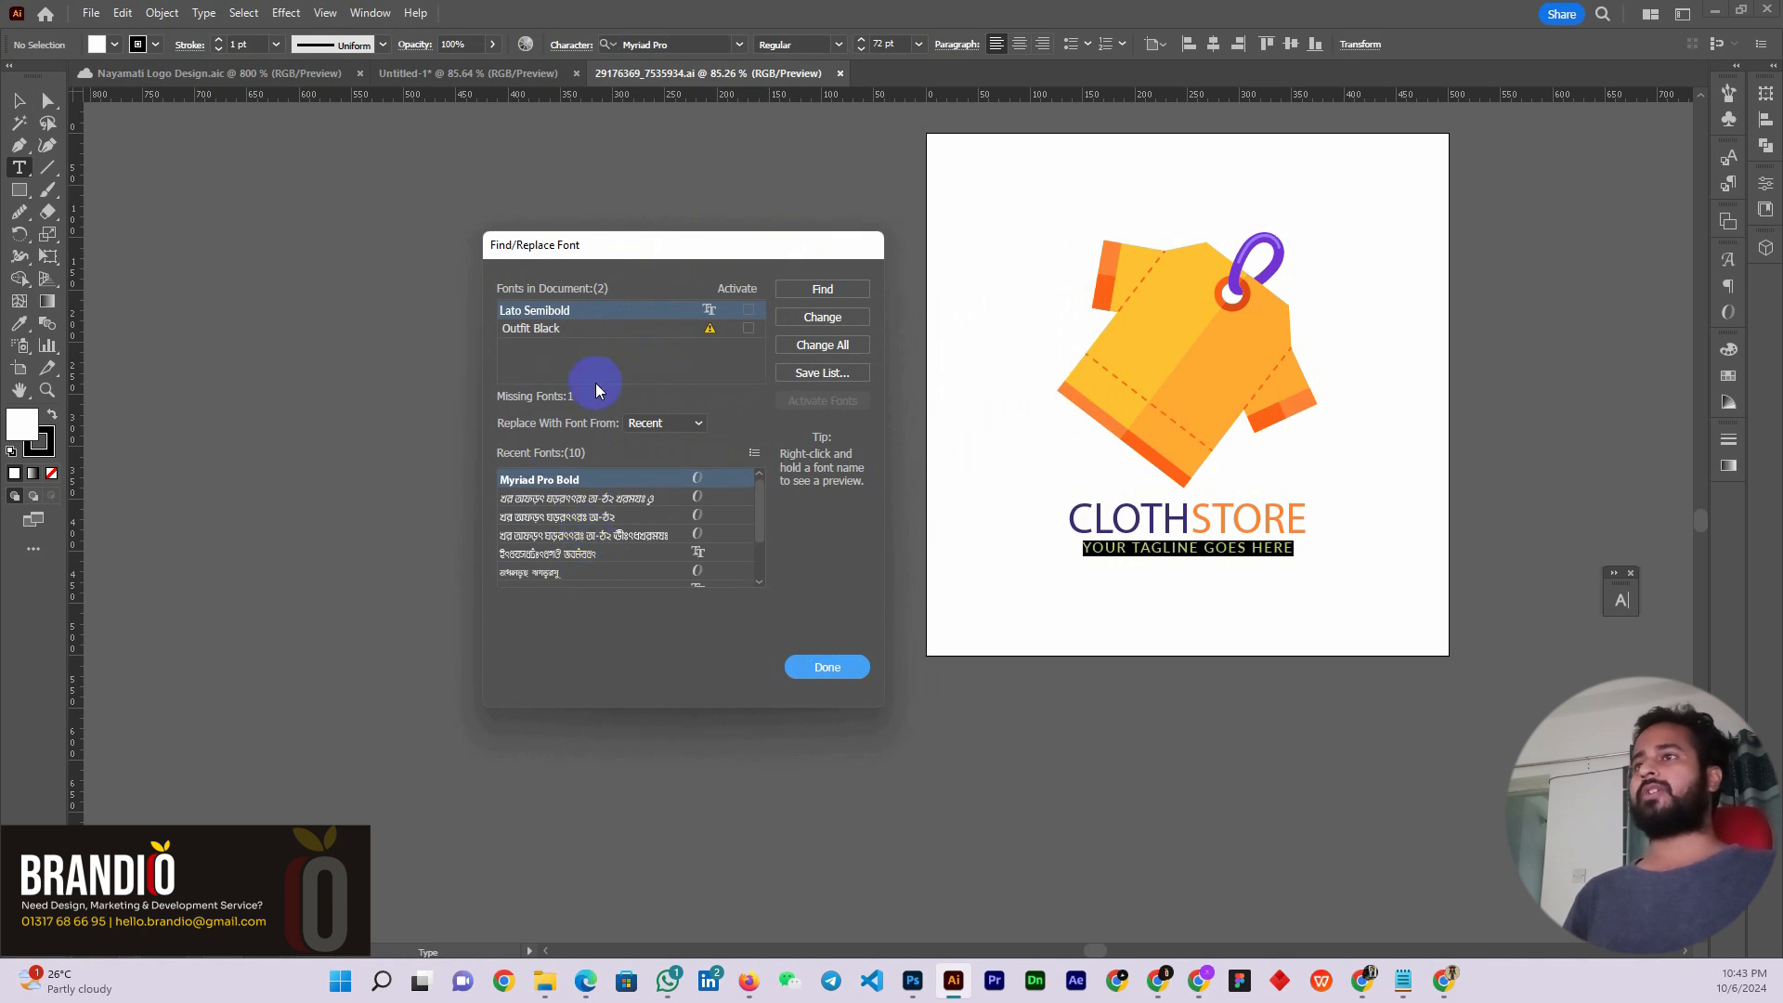
left_click(827, 667)
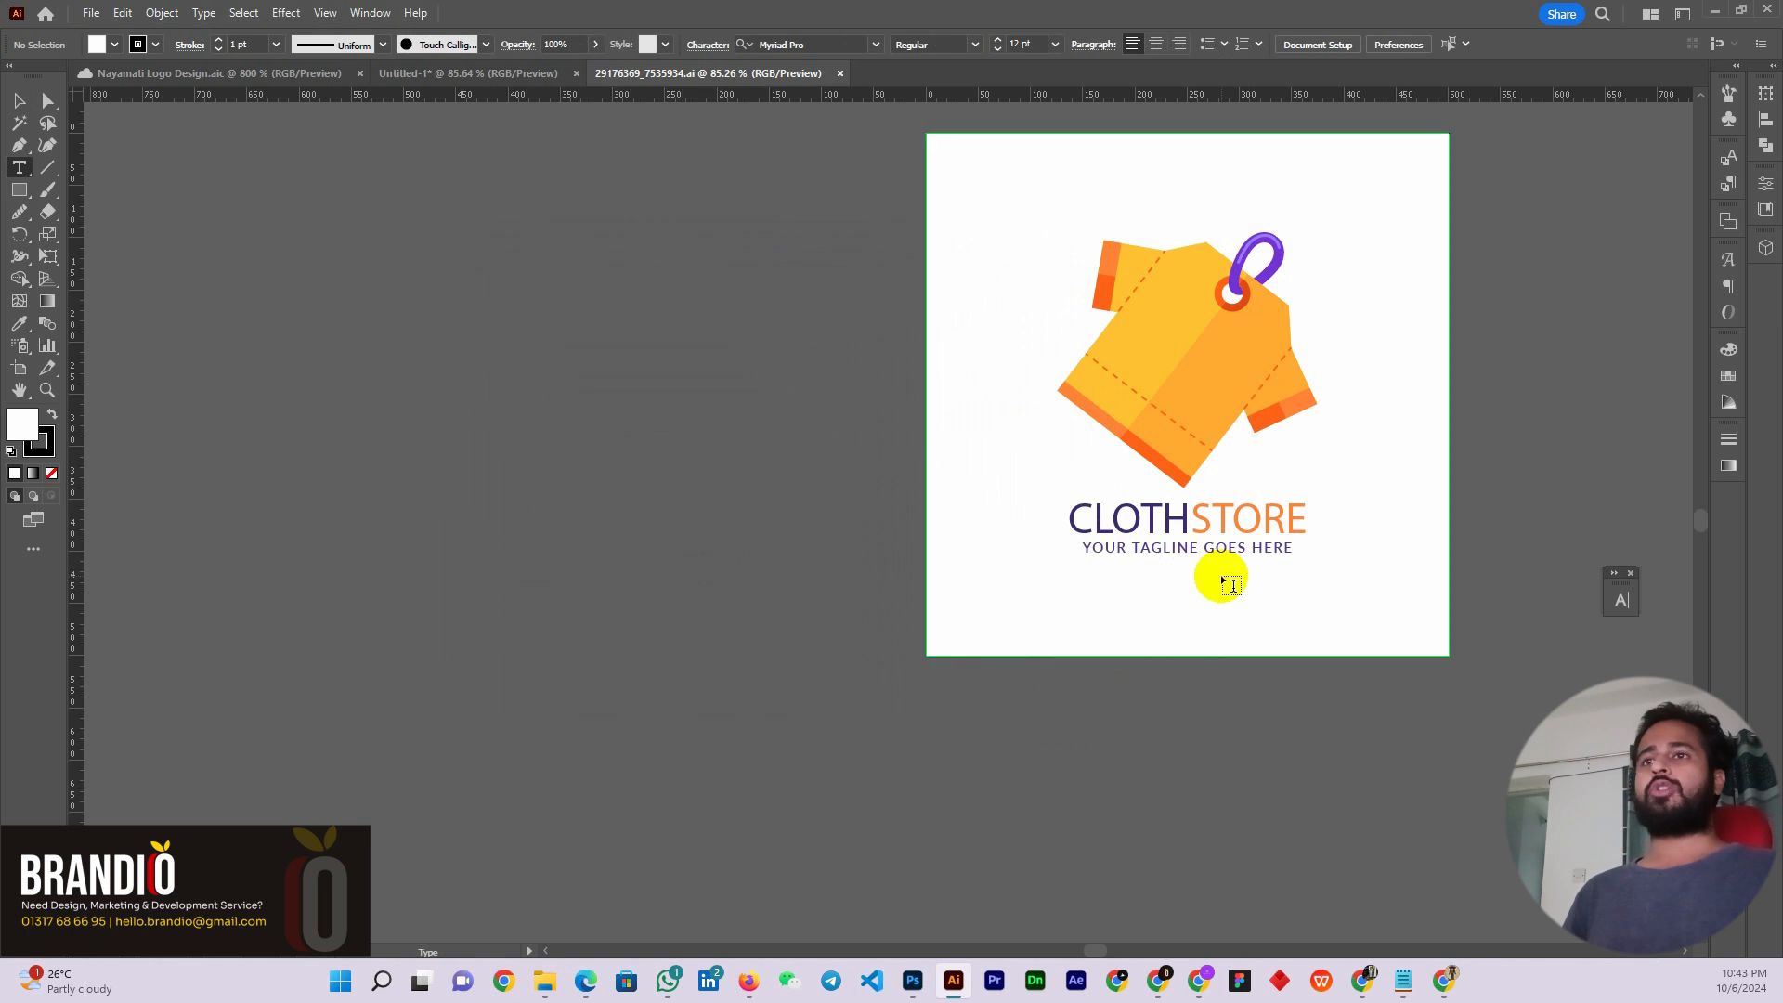
Select the grouped CLOTHSTORE wordmark and tagline with the Selection tool
left_click(22, 106)
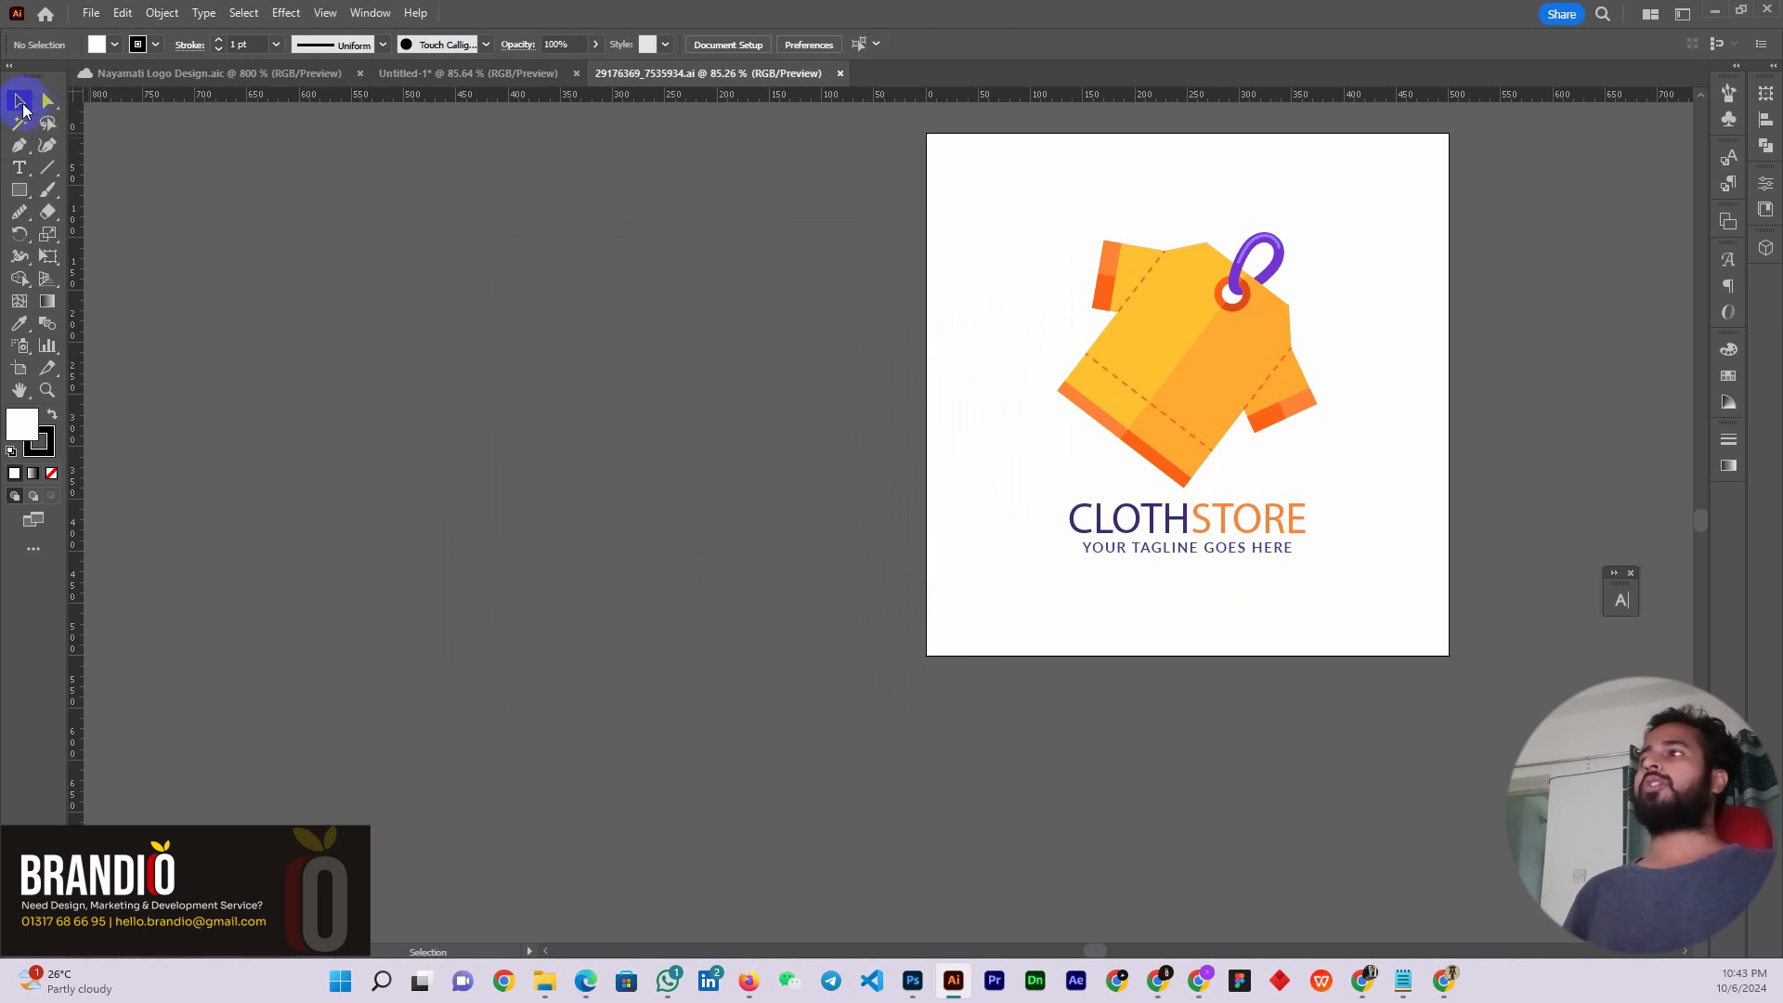
left_click(1179, 520)
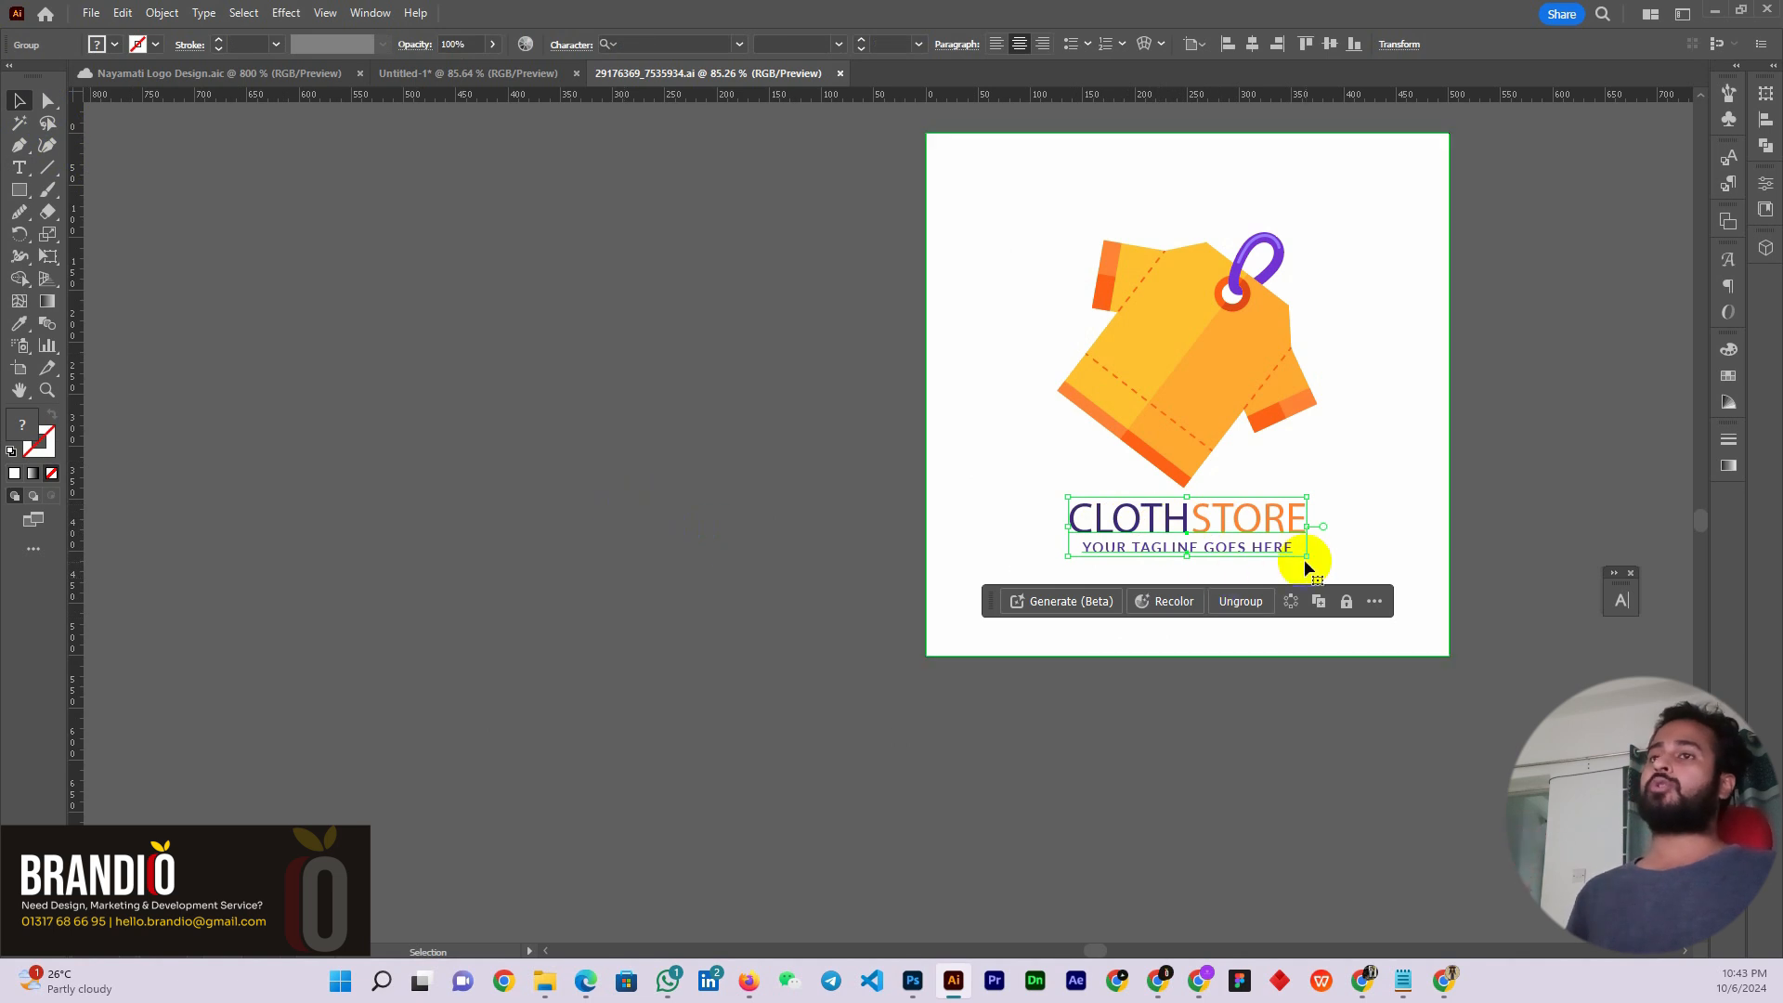
left_click(709, 538)
left_click(1164, 554)
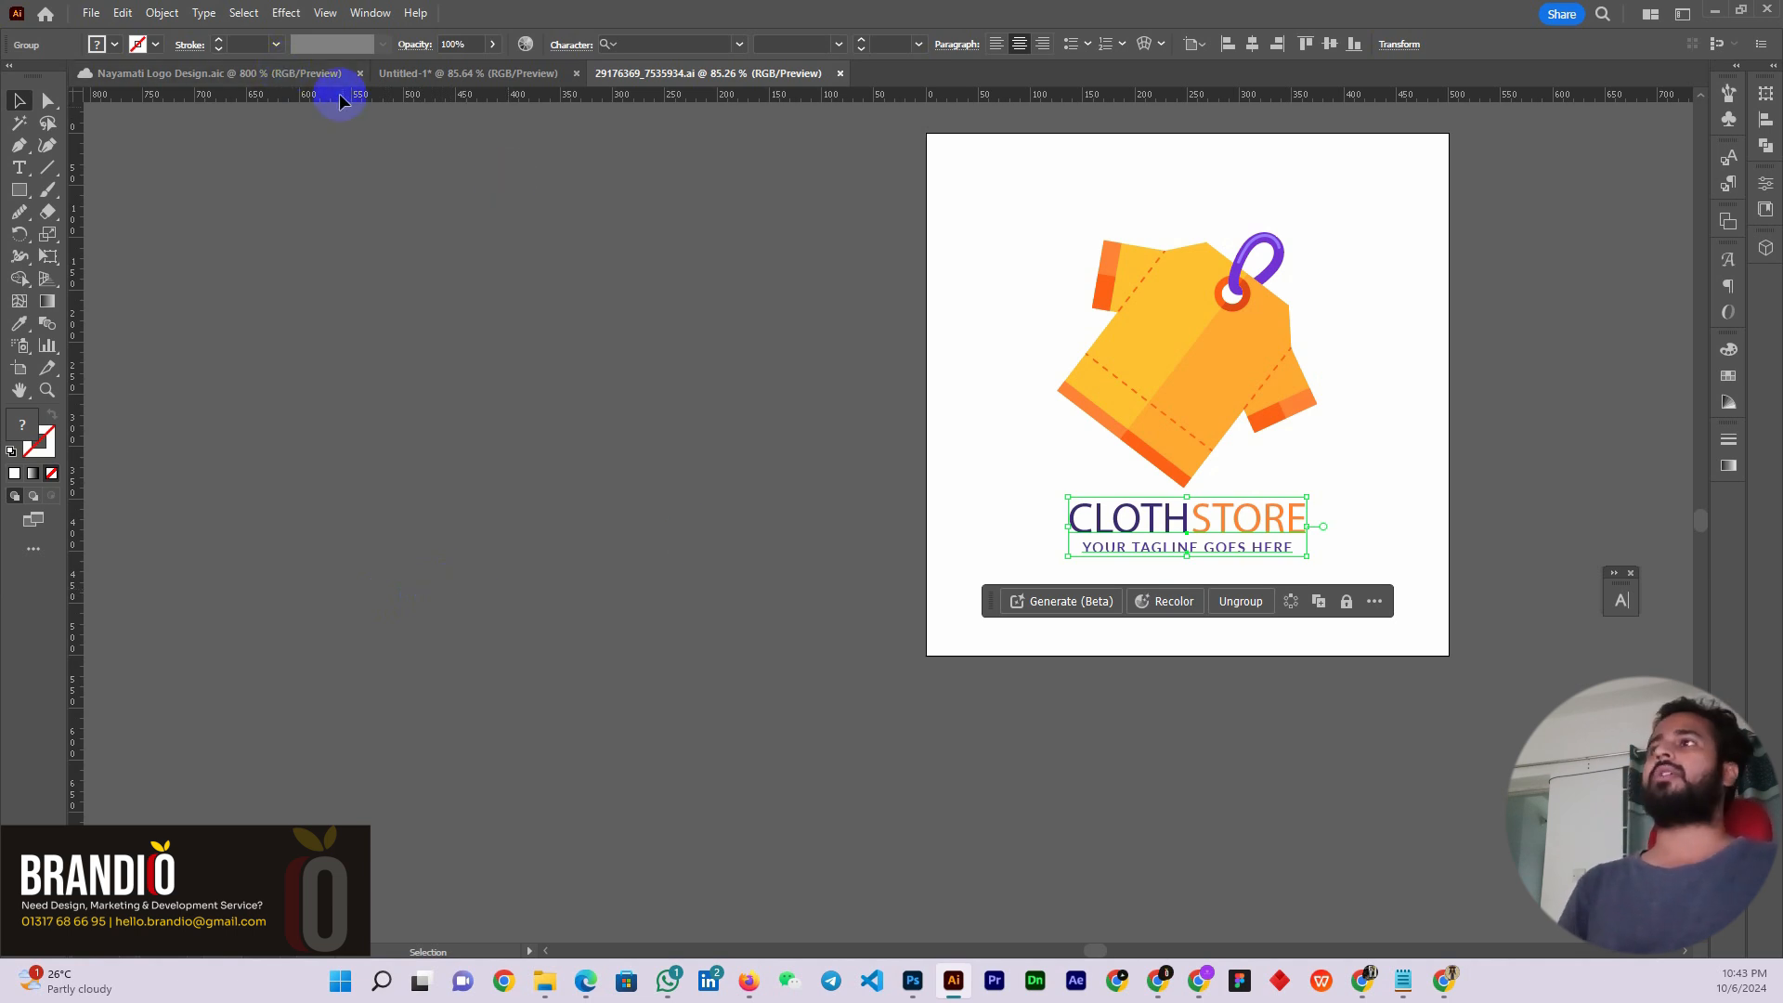
Switch to the Untitled-1 document and place a line of placeholder point text on its blank artboard
left_click(414, 75)
scroll(469, 353, "down", 2)
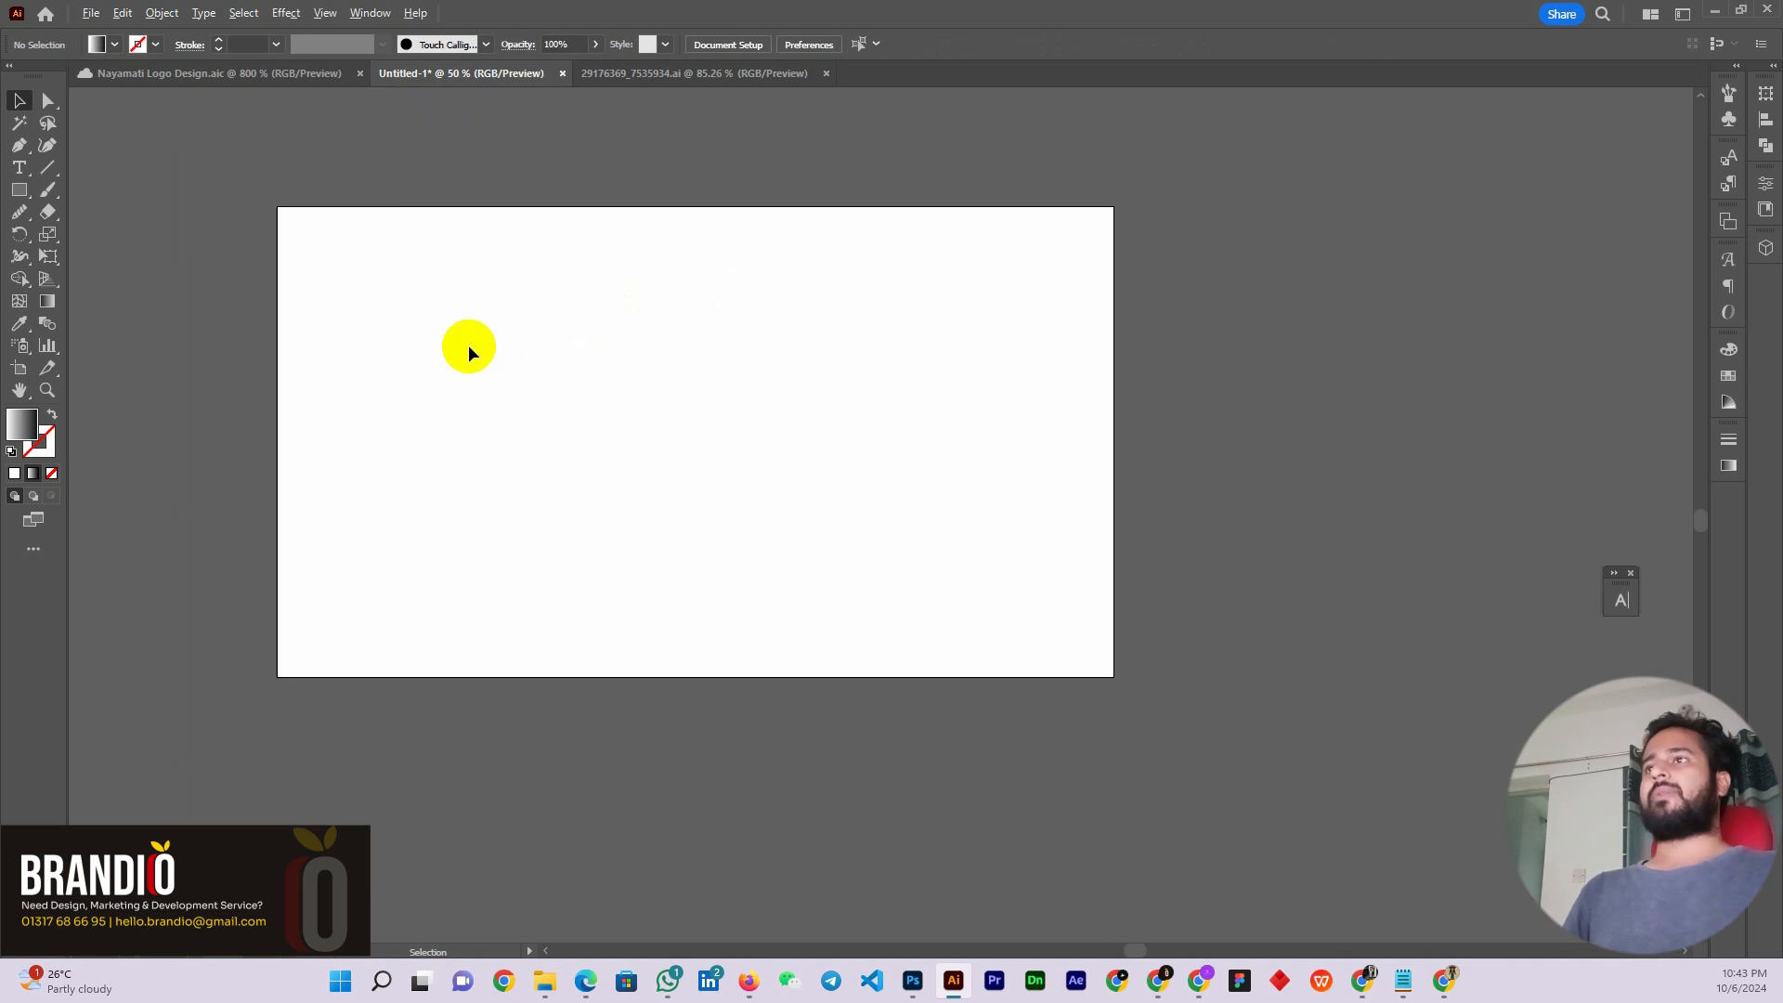
scroll(469, 353, "up", 2)
scroll(509, 283, "down", 2)
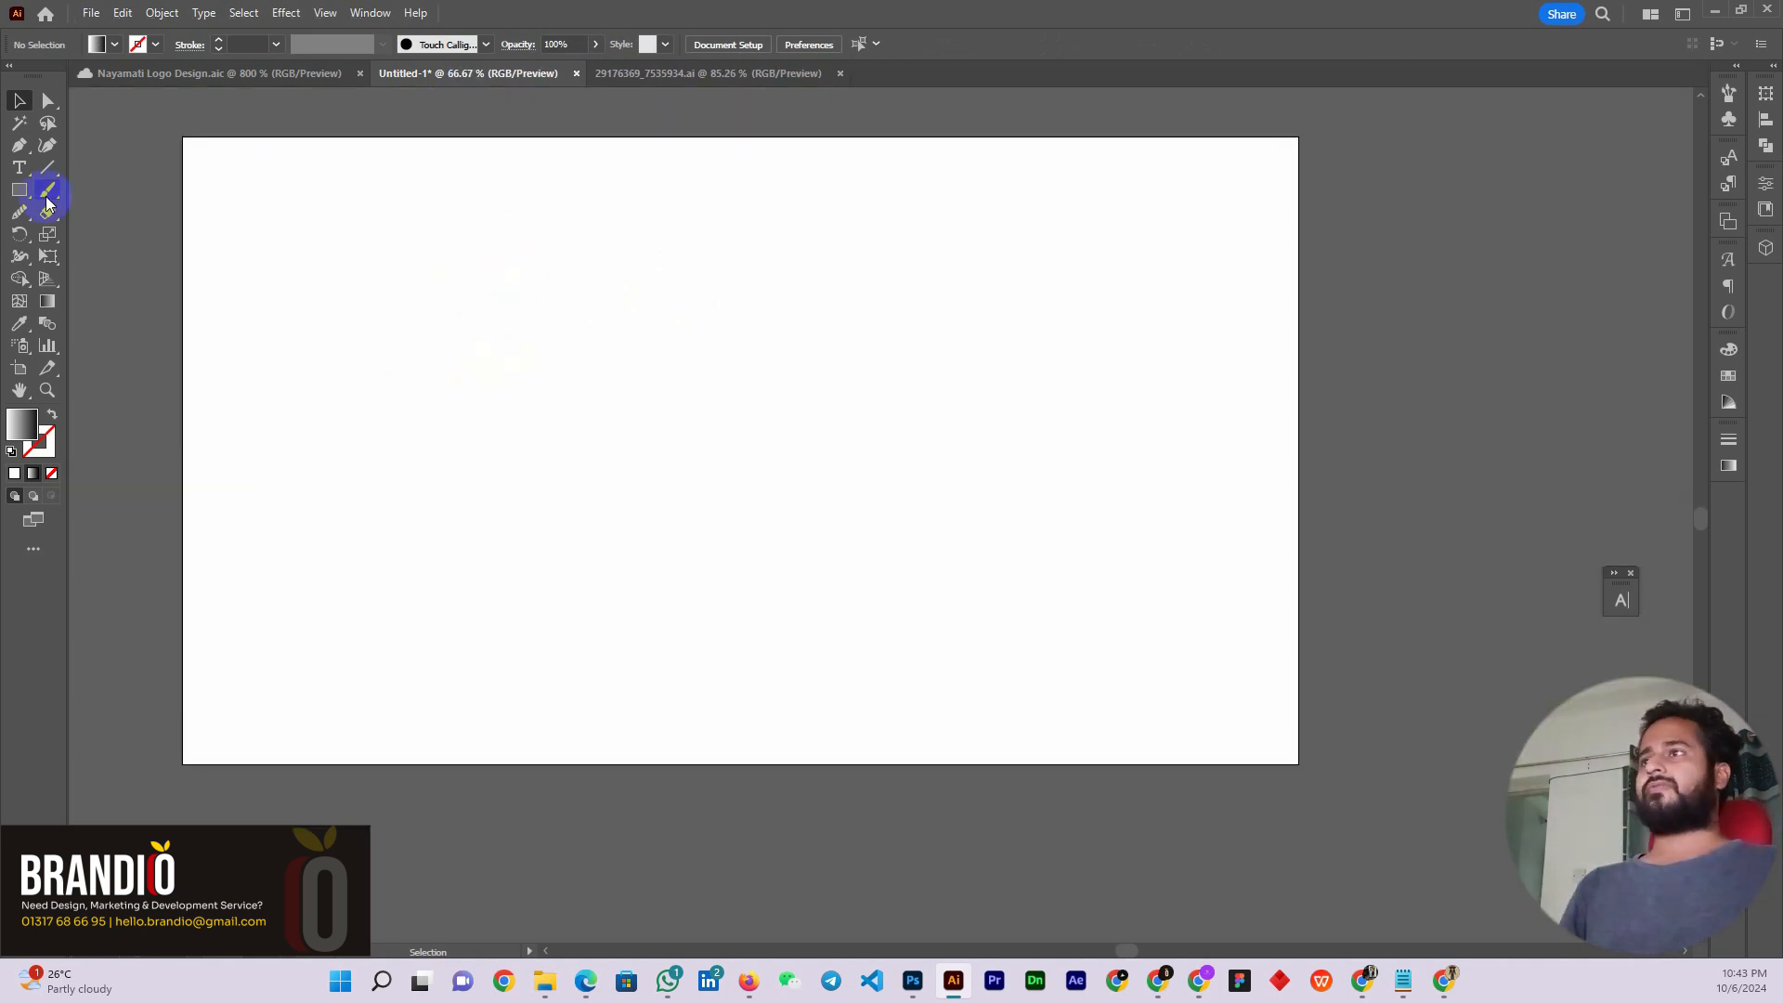
left_click(18, 167)
scroll(551, 372, "up", 2)
left_click(550, 369)
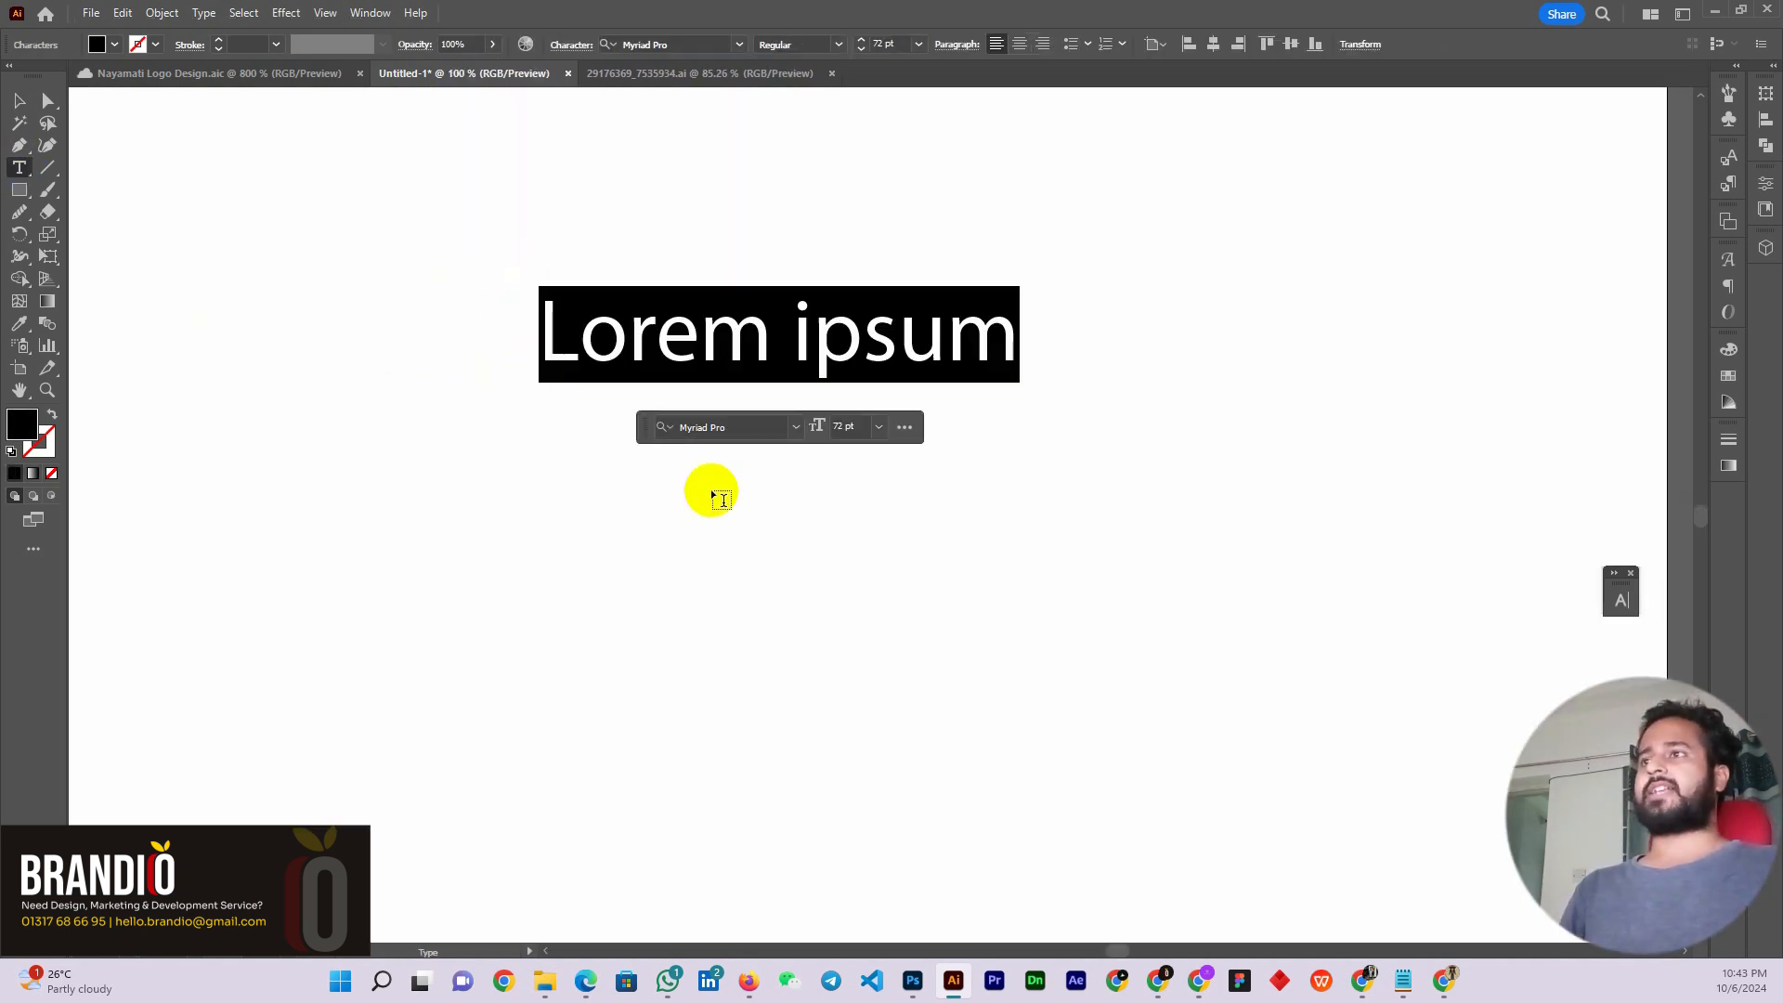
Shift the Lorem ipsum text slightly with the Selection tool and move the contextual task bar well below it
left_click(19, 101)
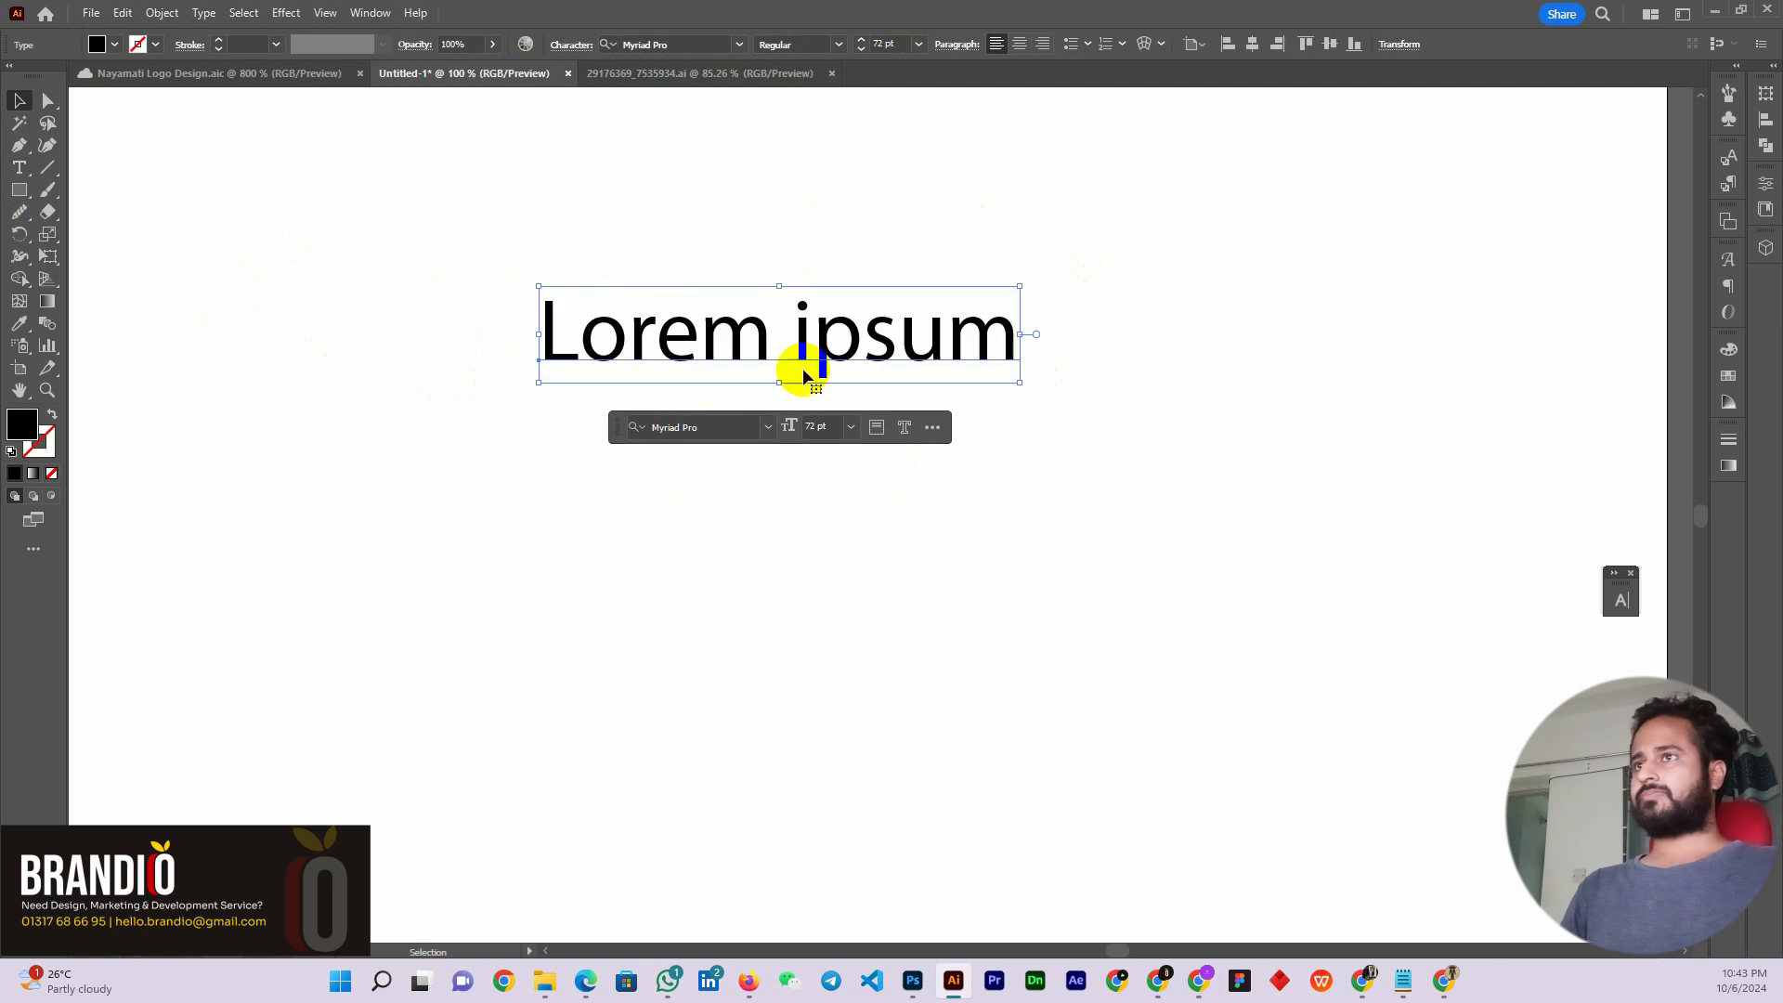
left_click_drag(799, 367, 764, 358)
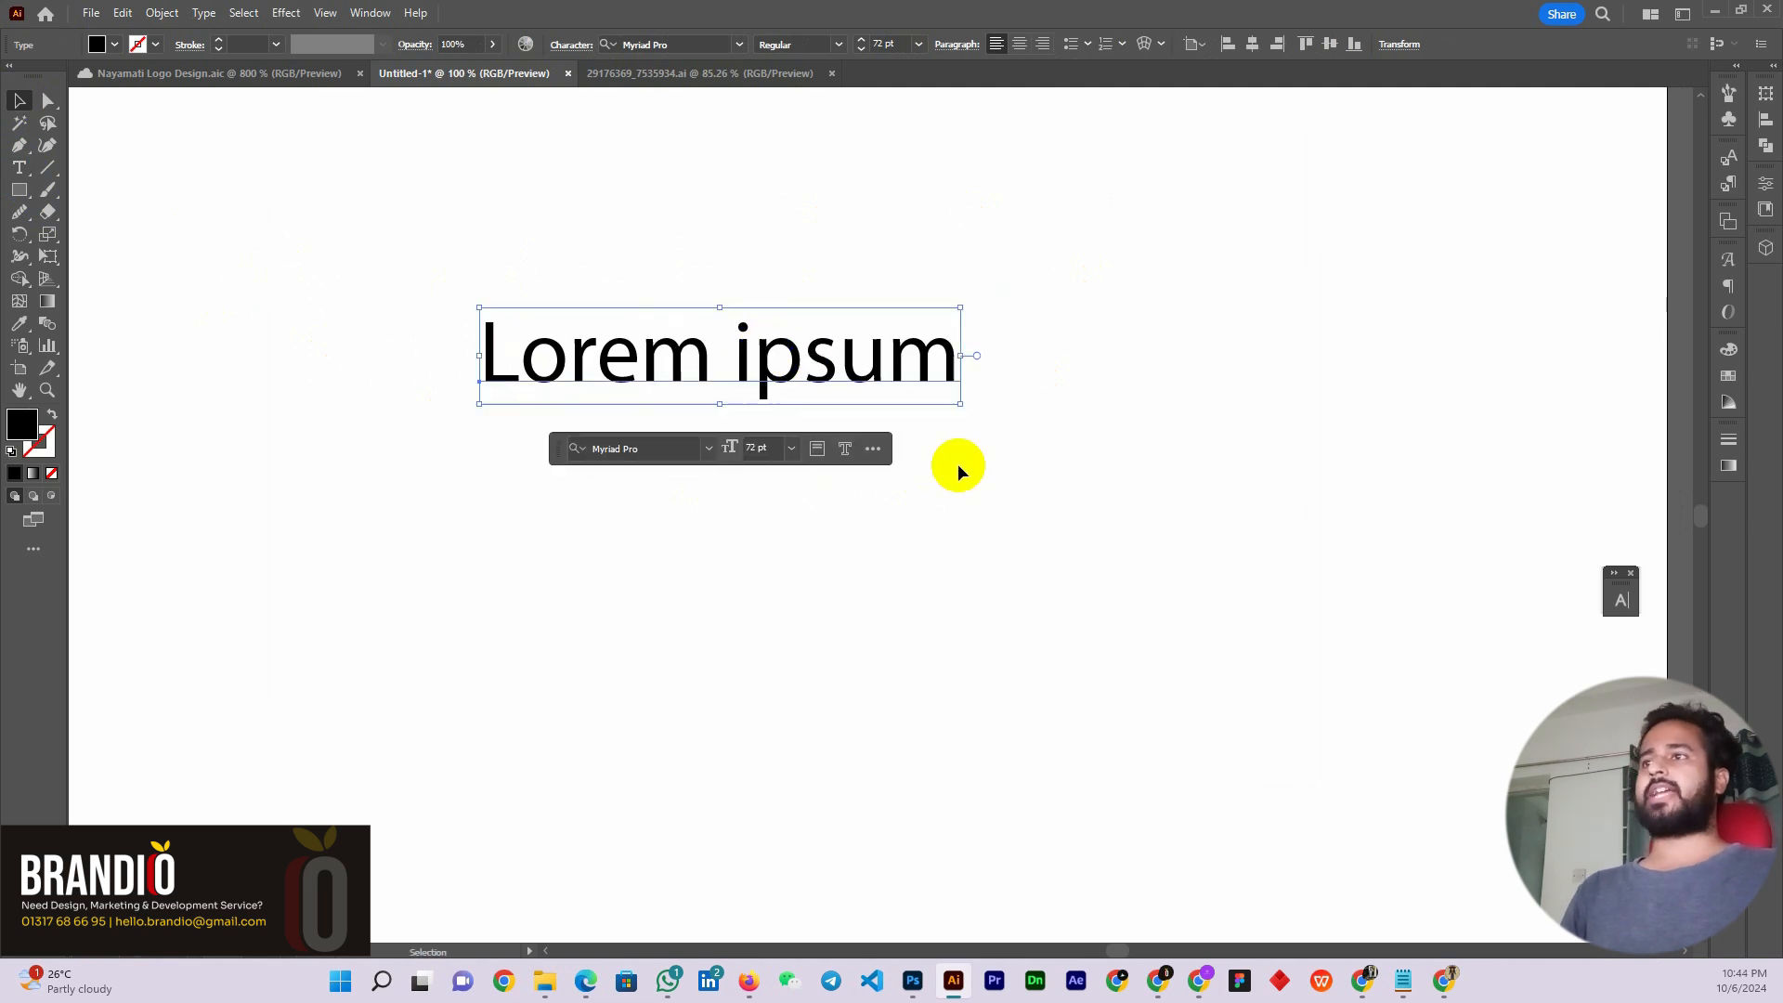
left_click_drag(551, 445, 522, 833)
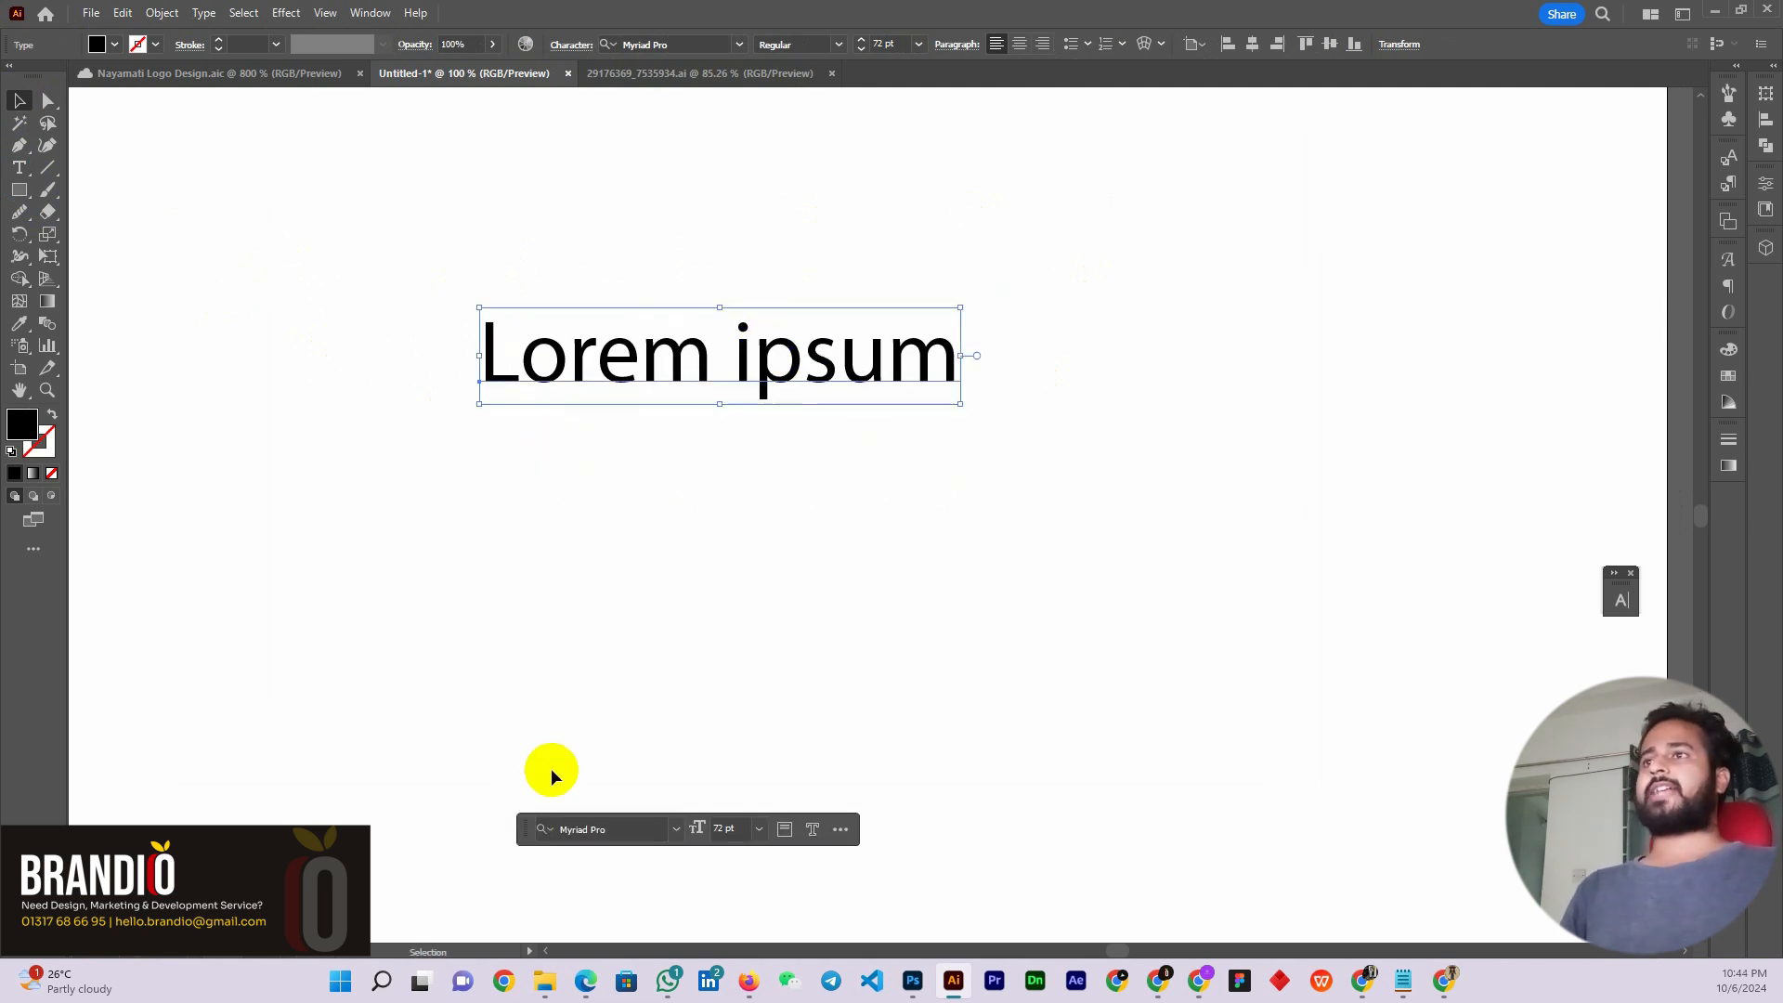
Move the Lorem ipsum text a little up and to the left, and set its font to Cascadia Code
left_click_drag(699, 365, 776, 349)
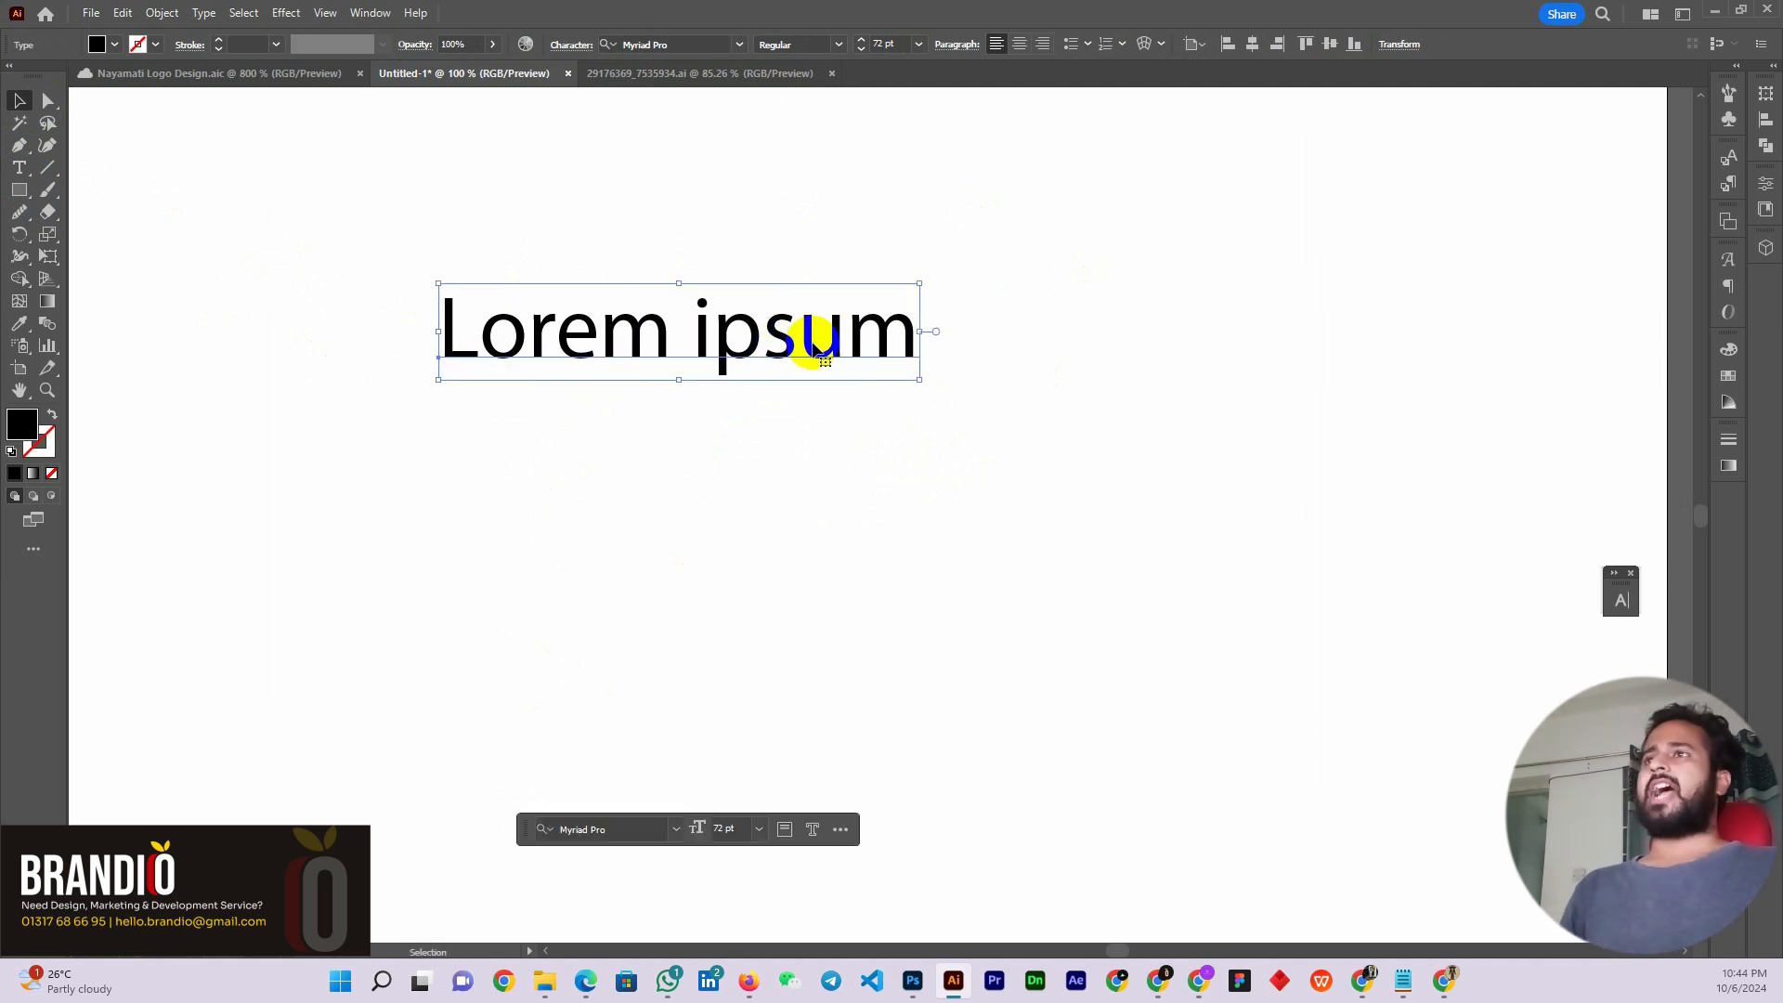
left_click(740, 44)
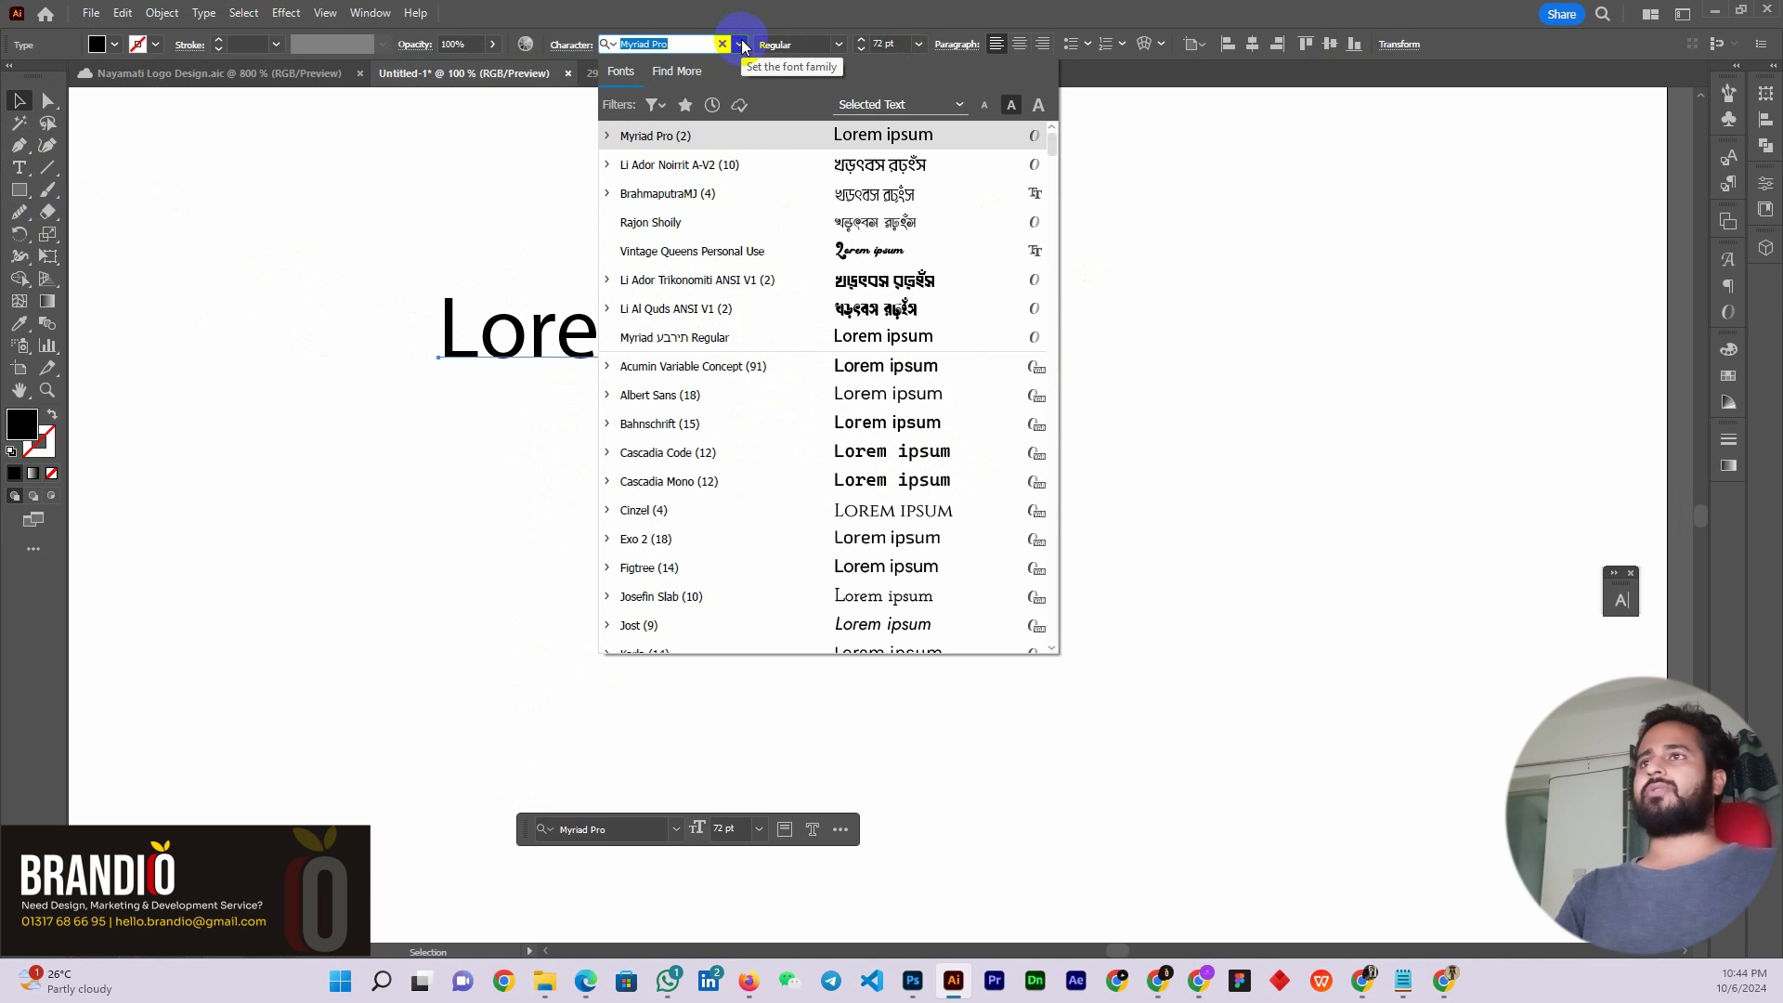
left_click(925, 458)
Replace the placeholder wording with ABM Global Ltd and return to the Selection tool
double_click(903, 358)
left_click_drag(1003, 346, 389, 344)
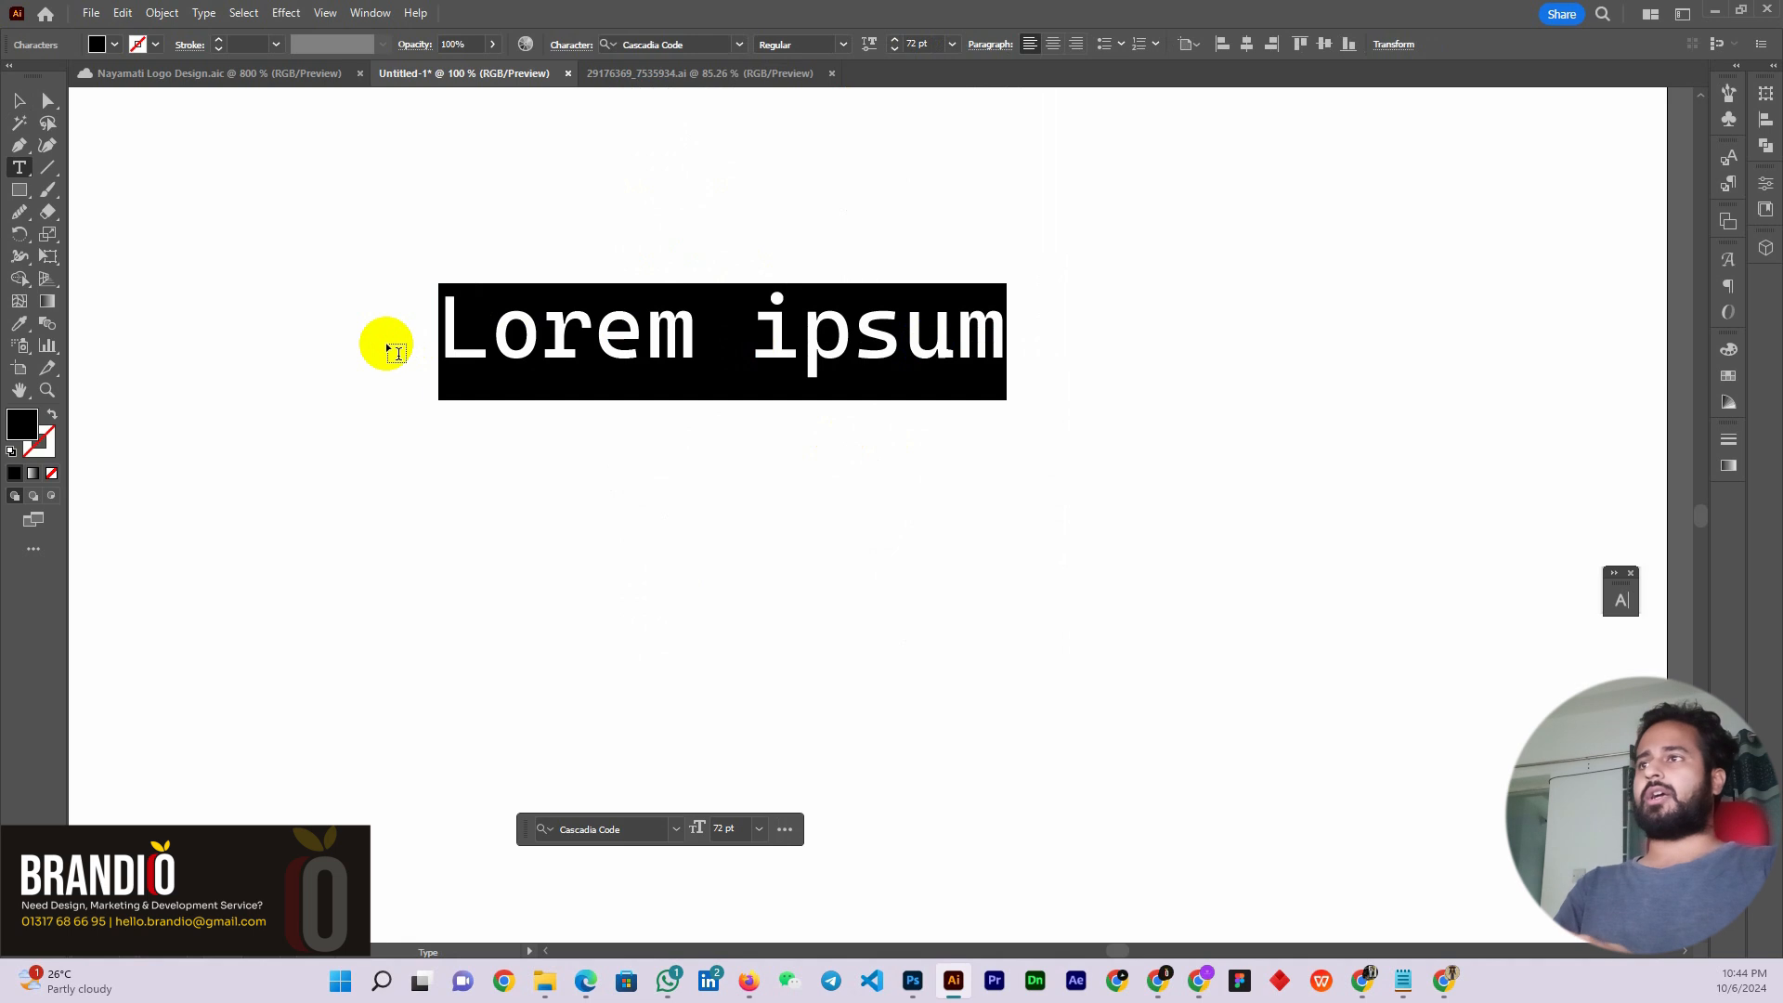
type("ABM Global")
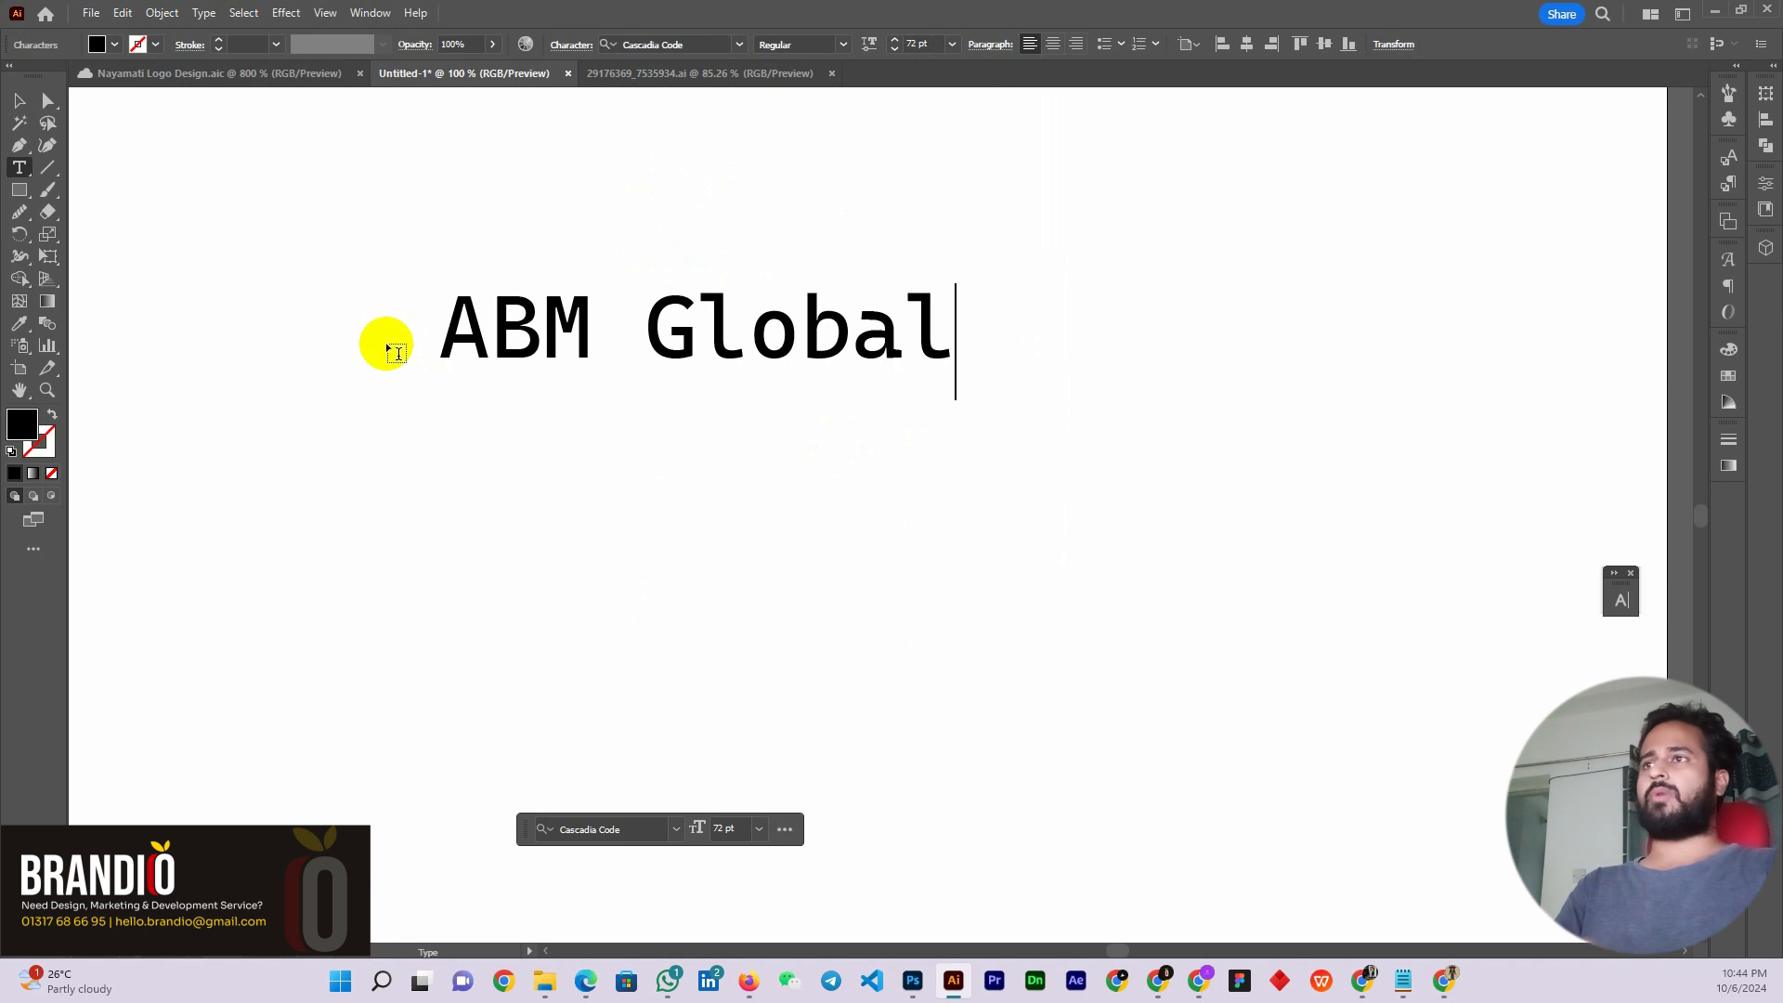
type(" L")
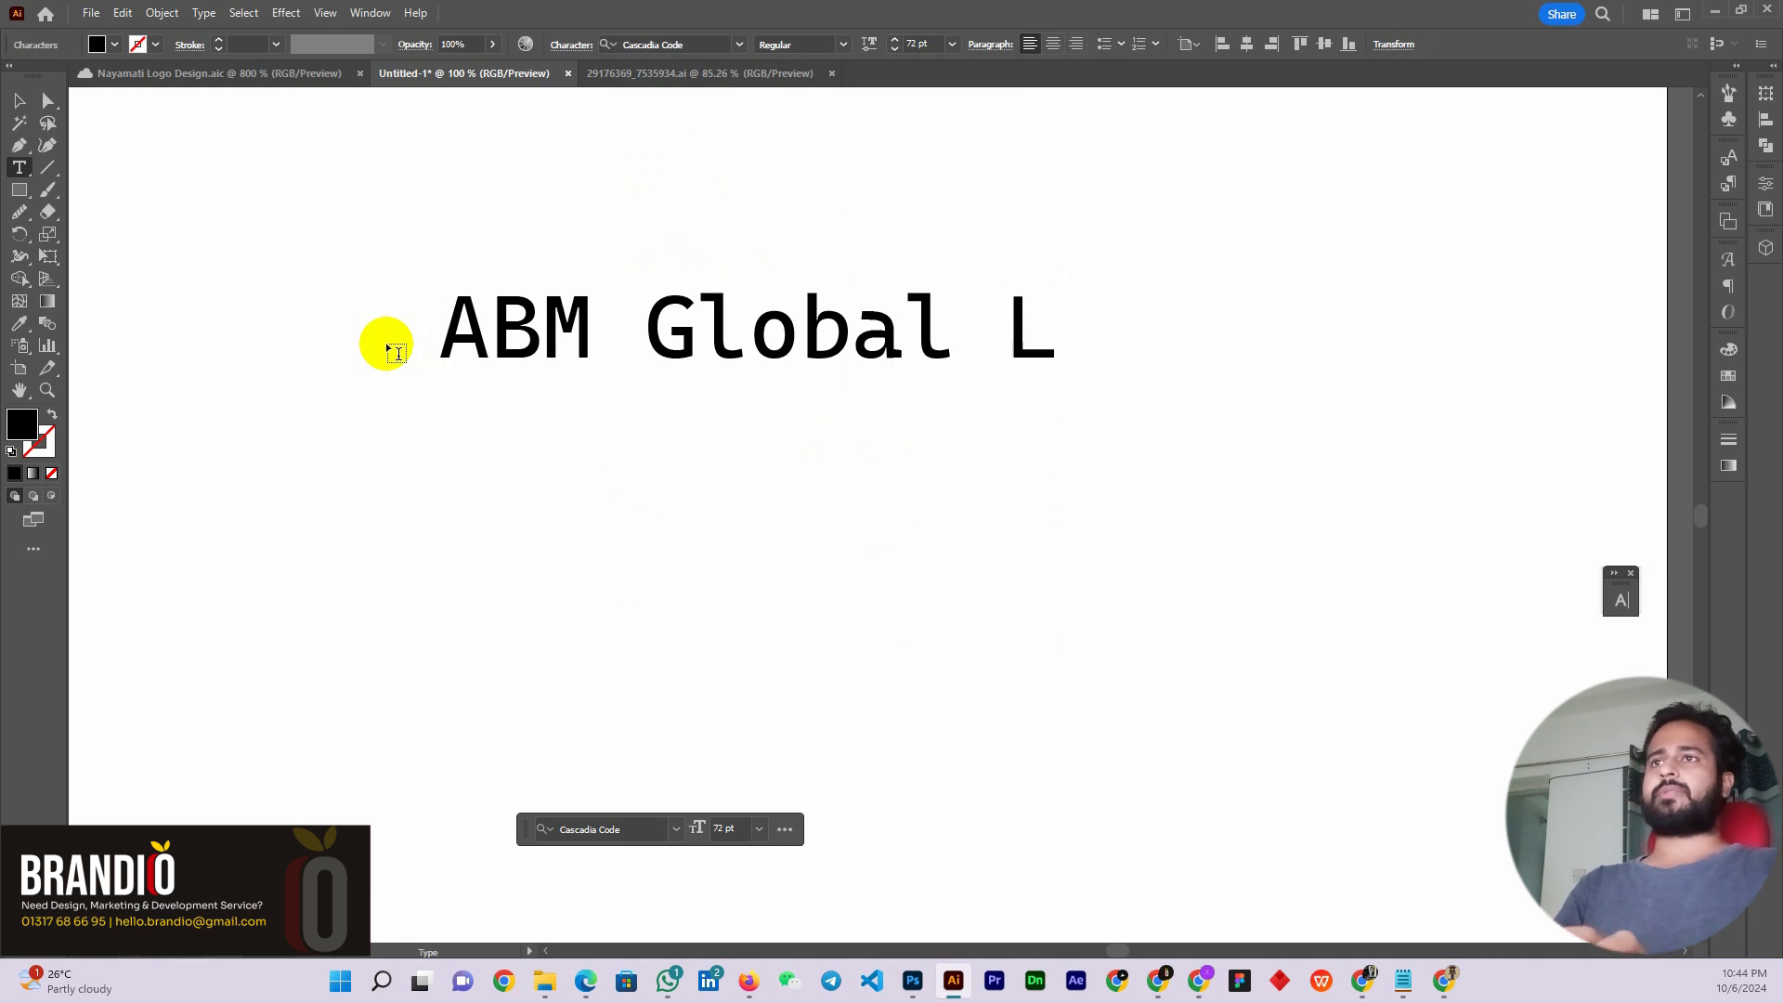
type("td")
left_click(45, 126)
left_click(20, 102)
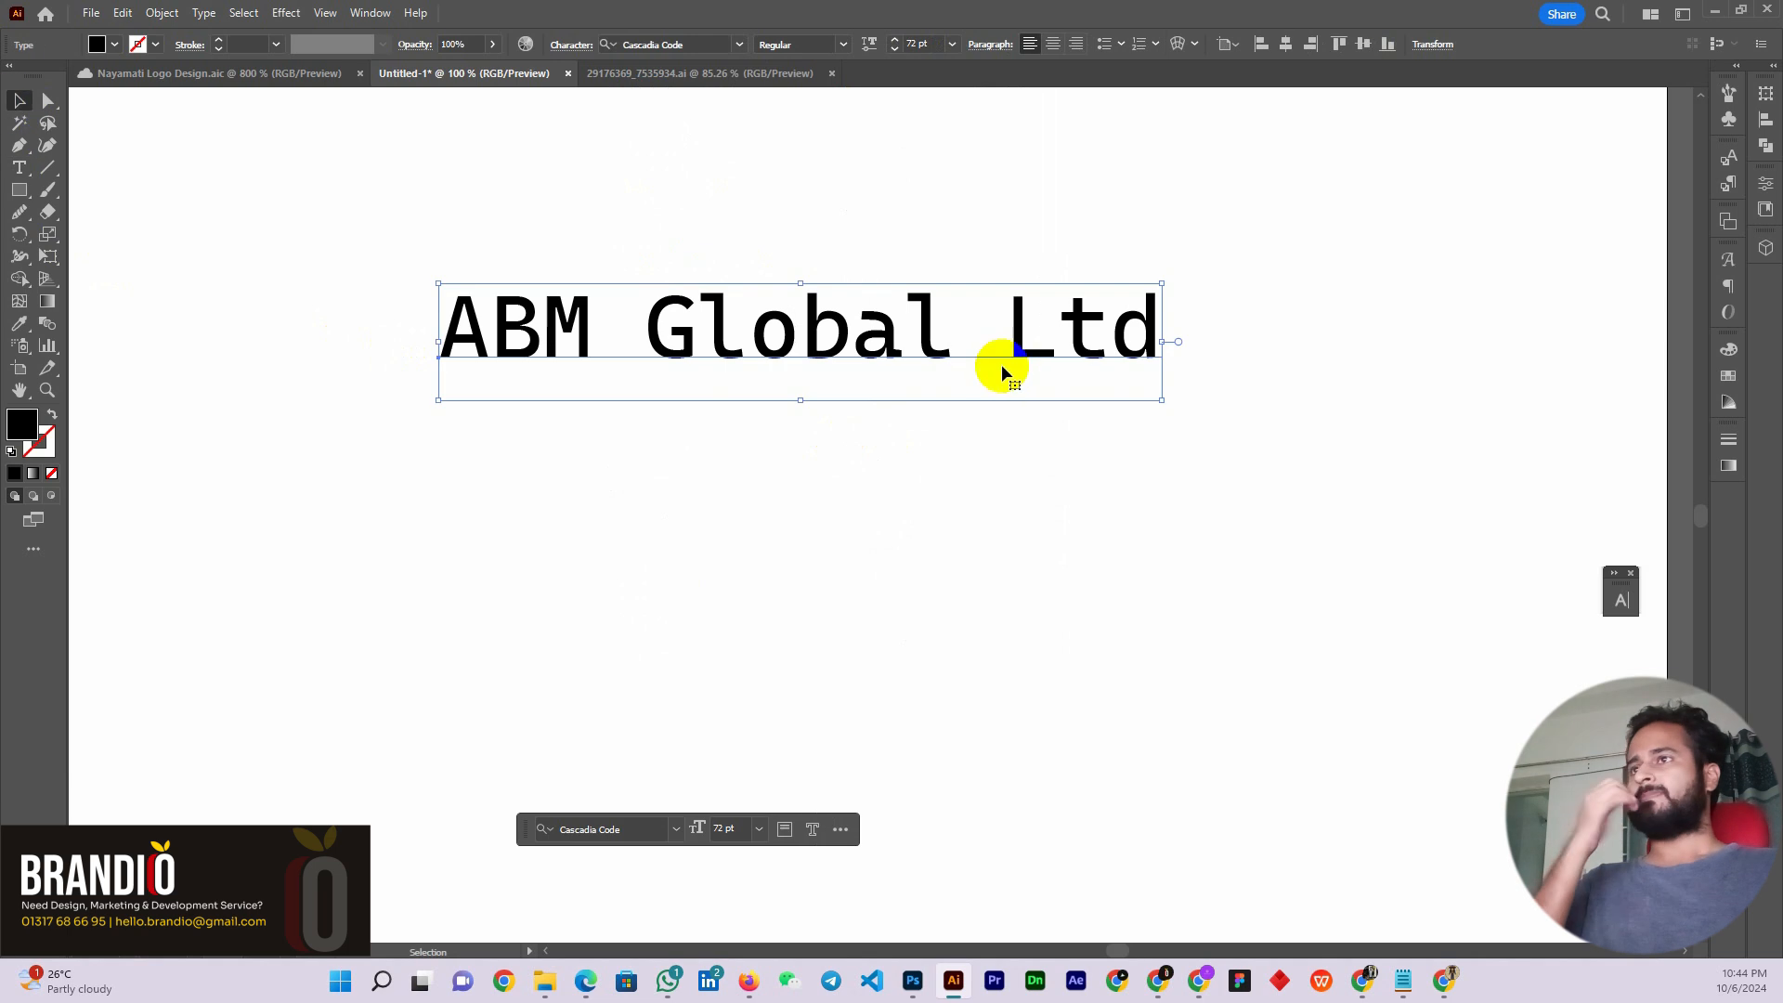
Replace the wording ABM Global Ltd with BRANDIO
double_click(1042, 364)
left_click_drag(1174, 331, 355, 325)
type("BRA")
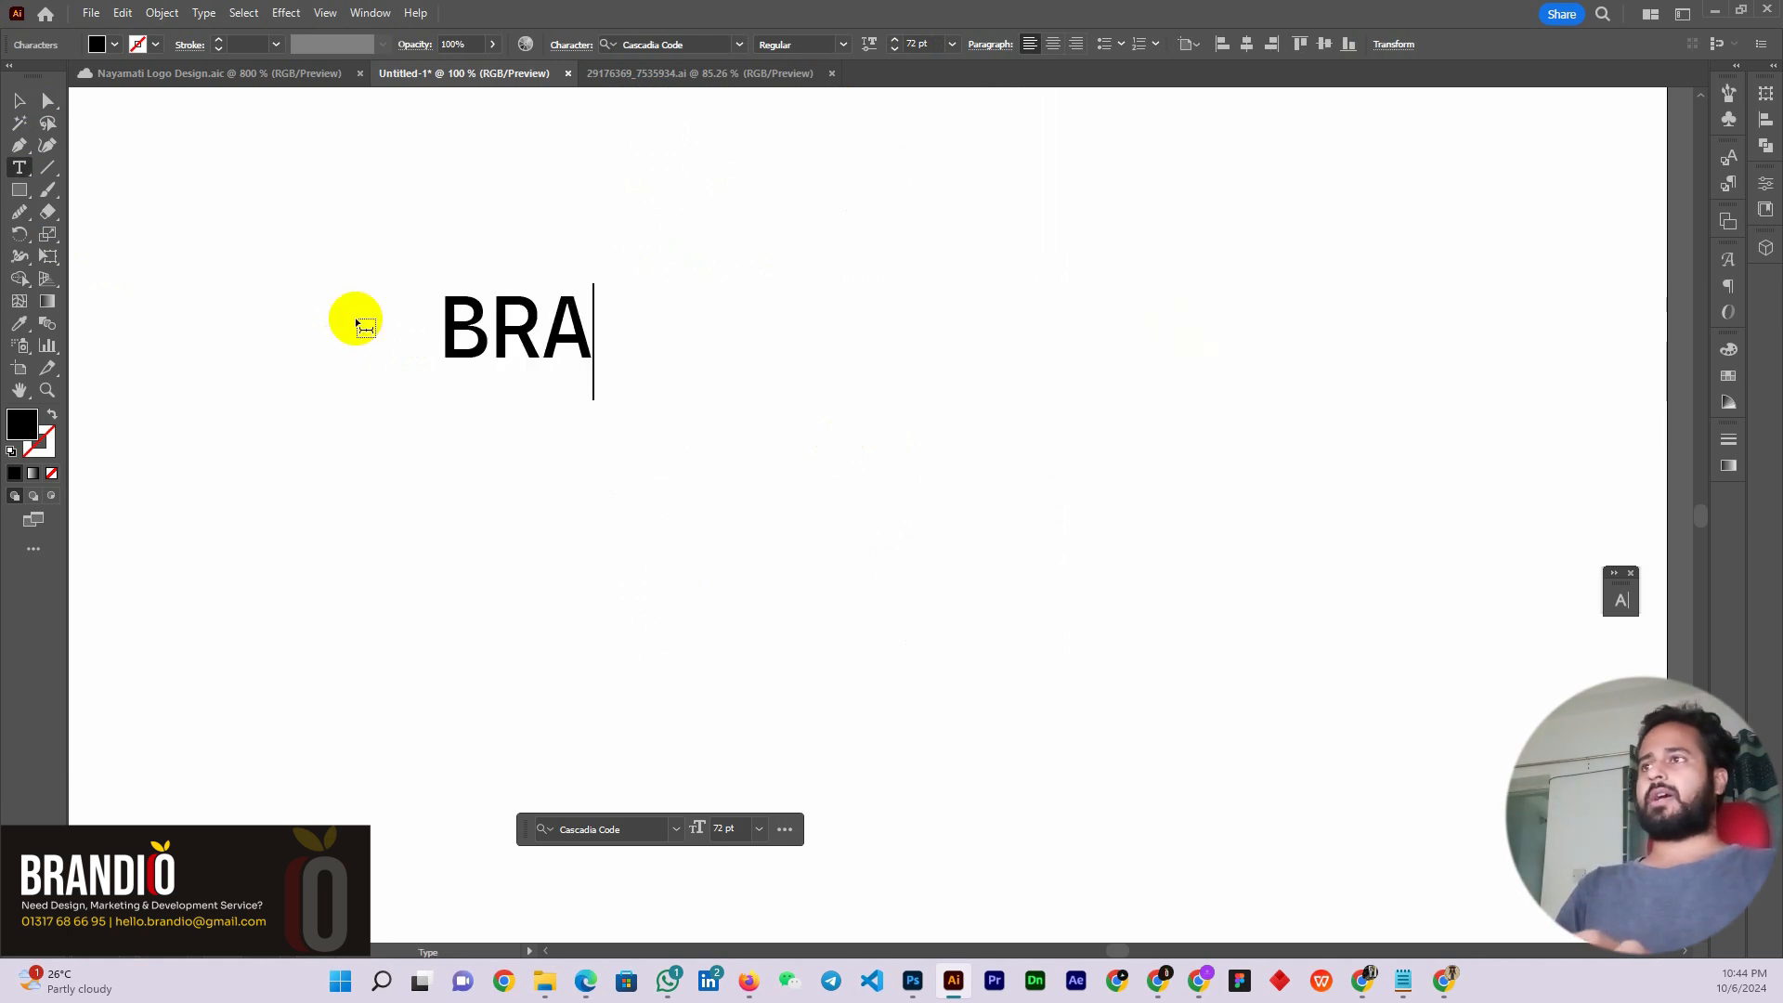
type("NDIO")
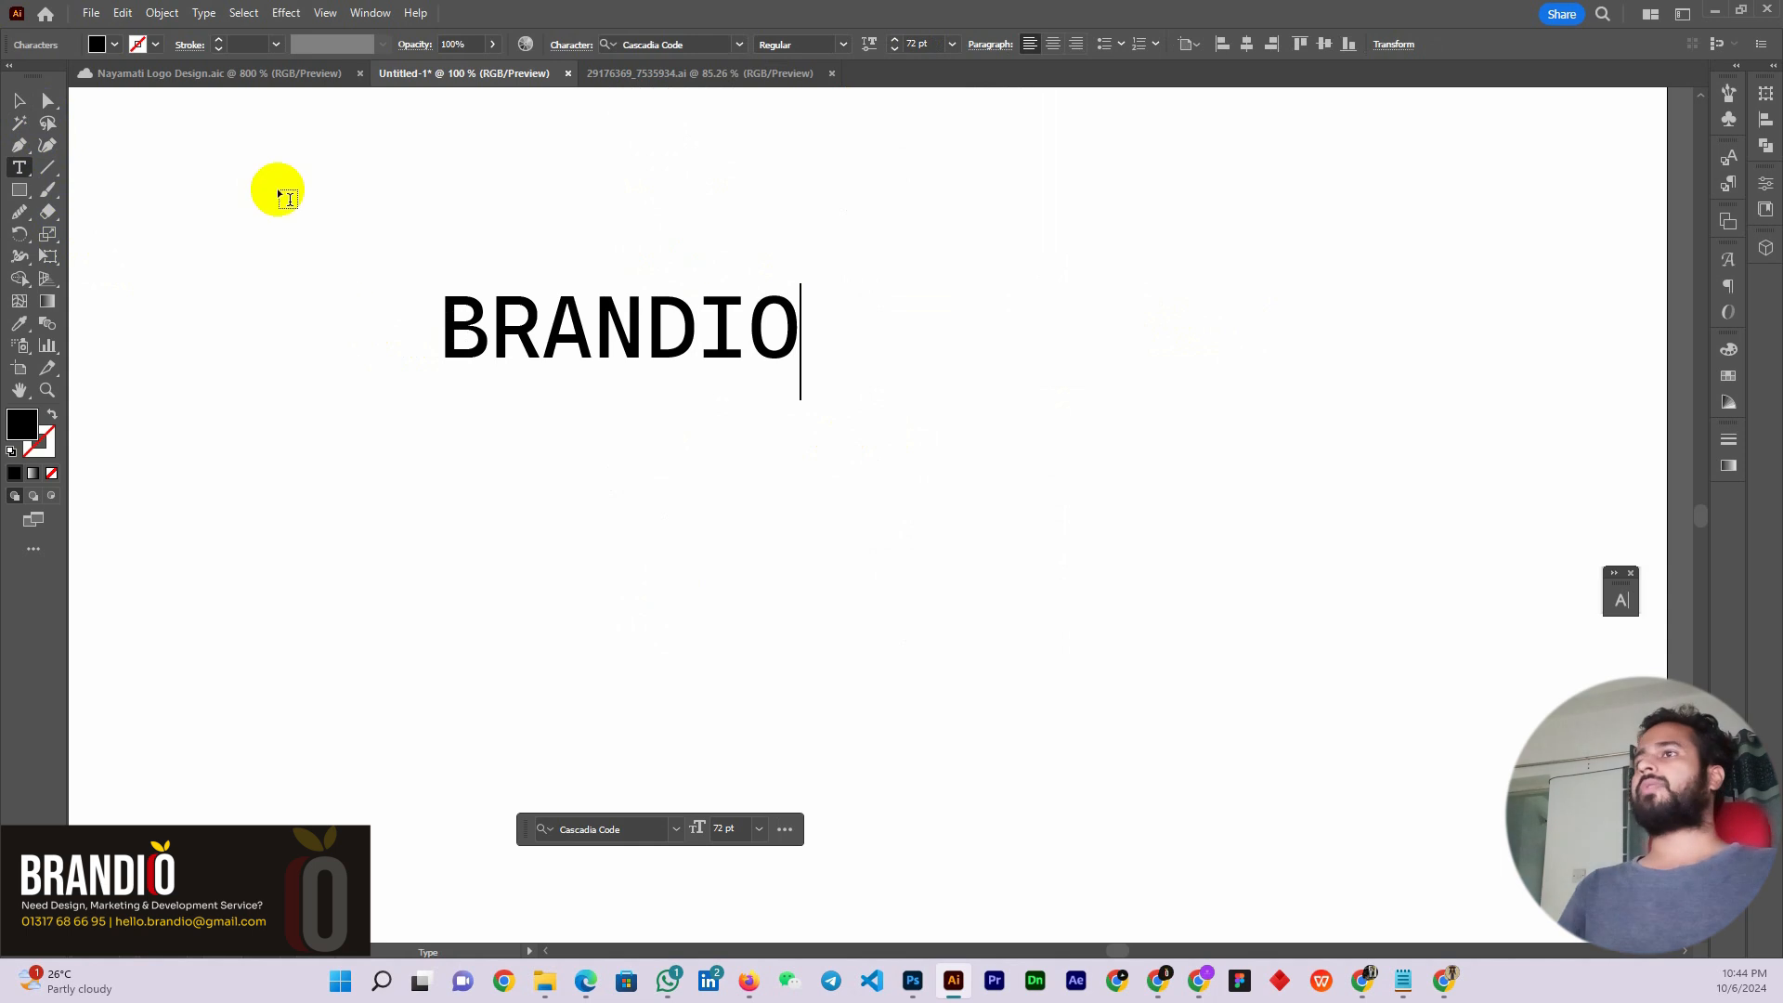
Scale the BRANDIO text down to about 60 pt and reposition it on the artboard
left_click(18, 102)
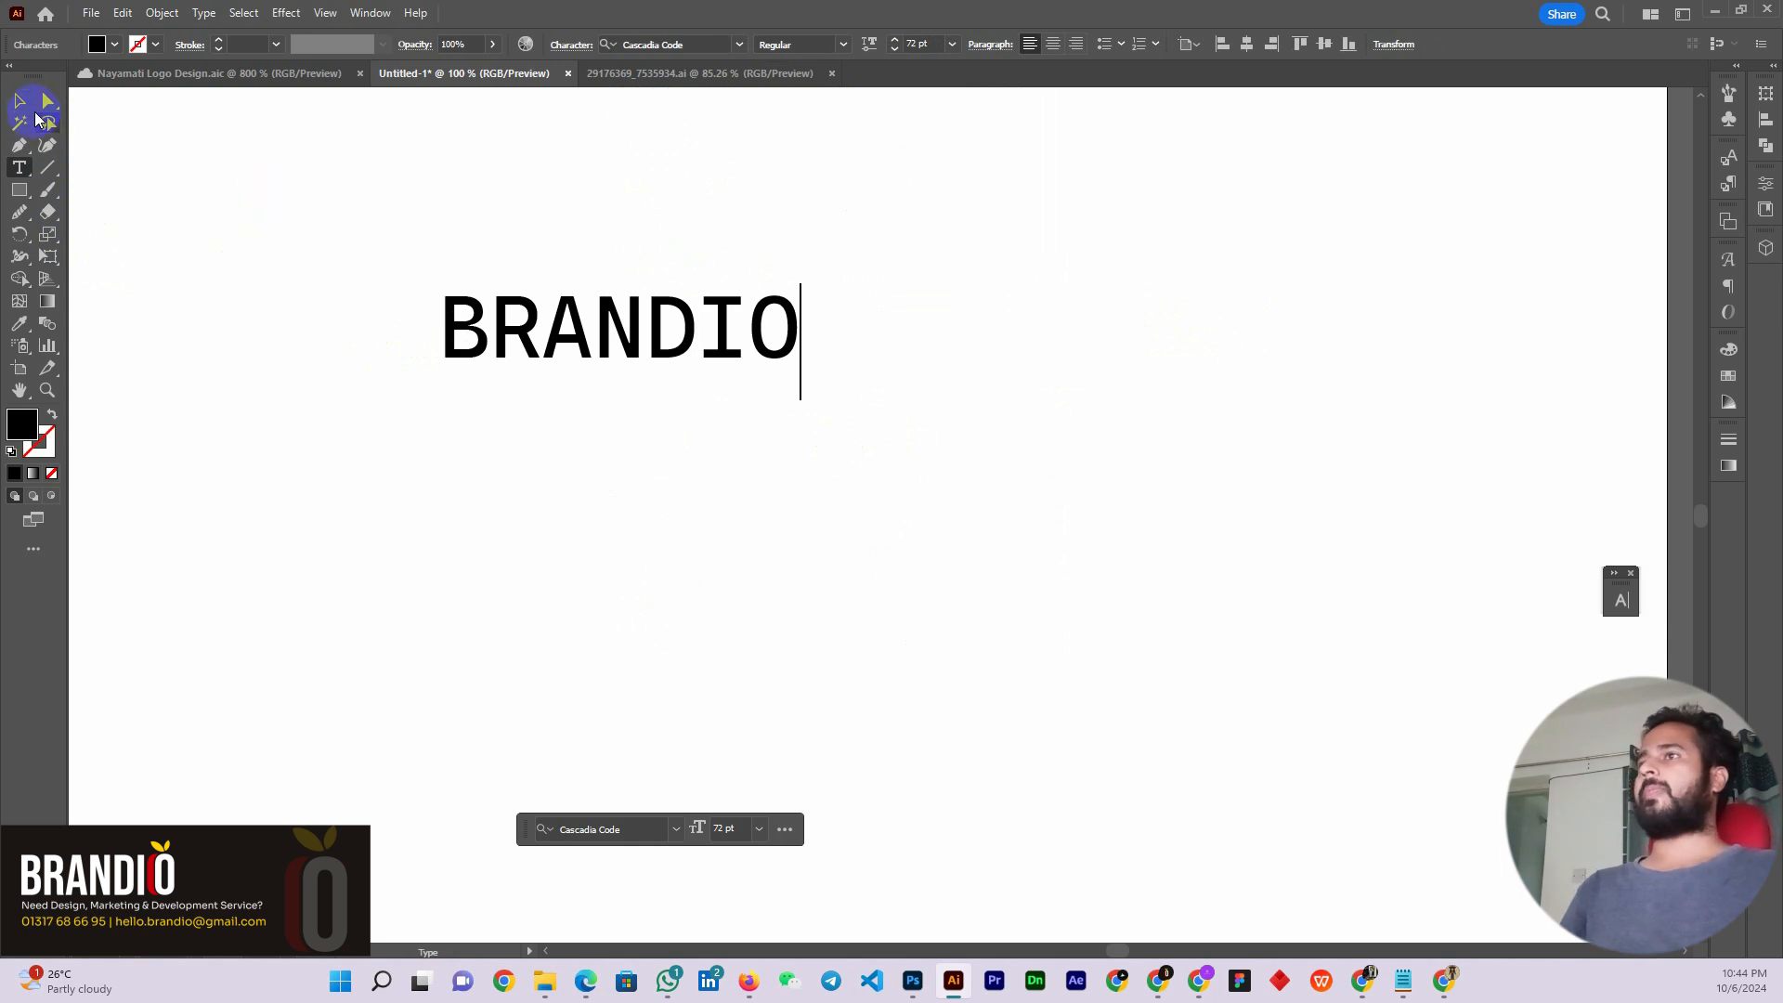
left_click(708, 334)
mouse_move(708, 335)
left_mouse_down()
mouse_move(1137, 342)
mouse_move(717, 322)
mouse_move(656, 350)
mouse_move(676, 370)
mouse_move(719, 335)
left_mouse_up()
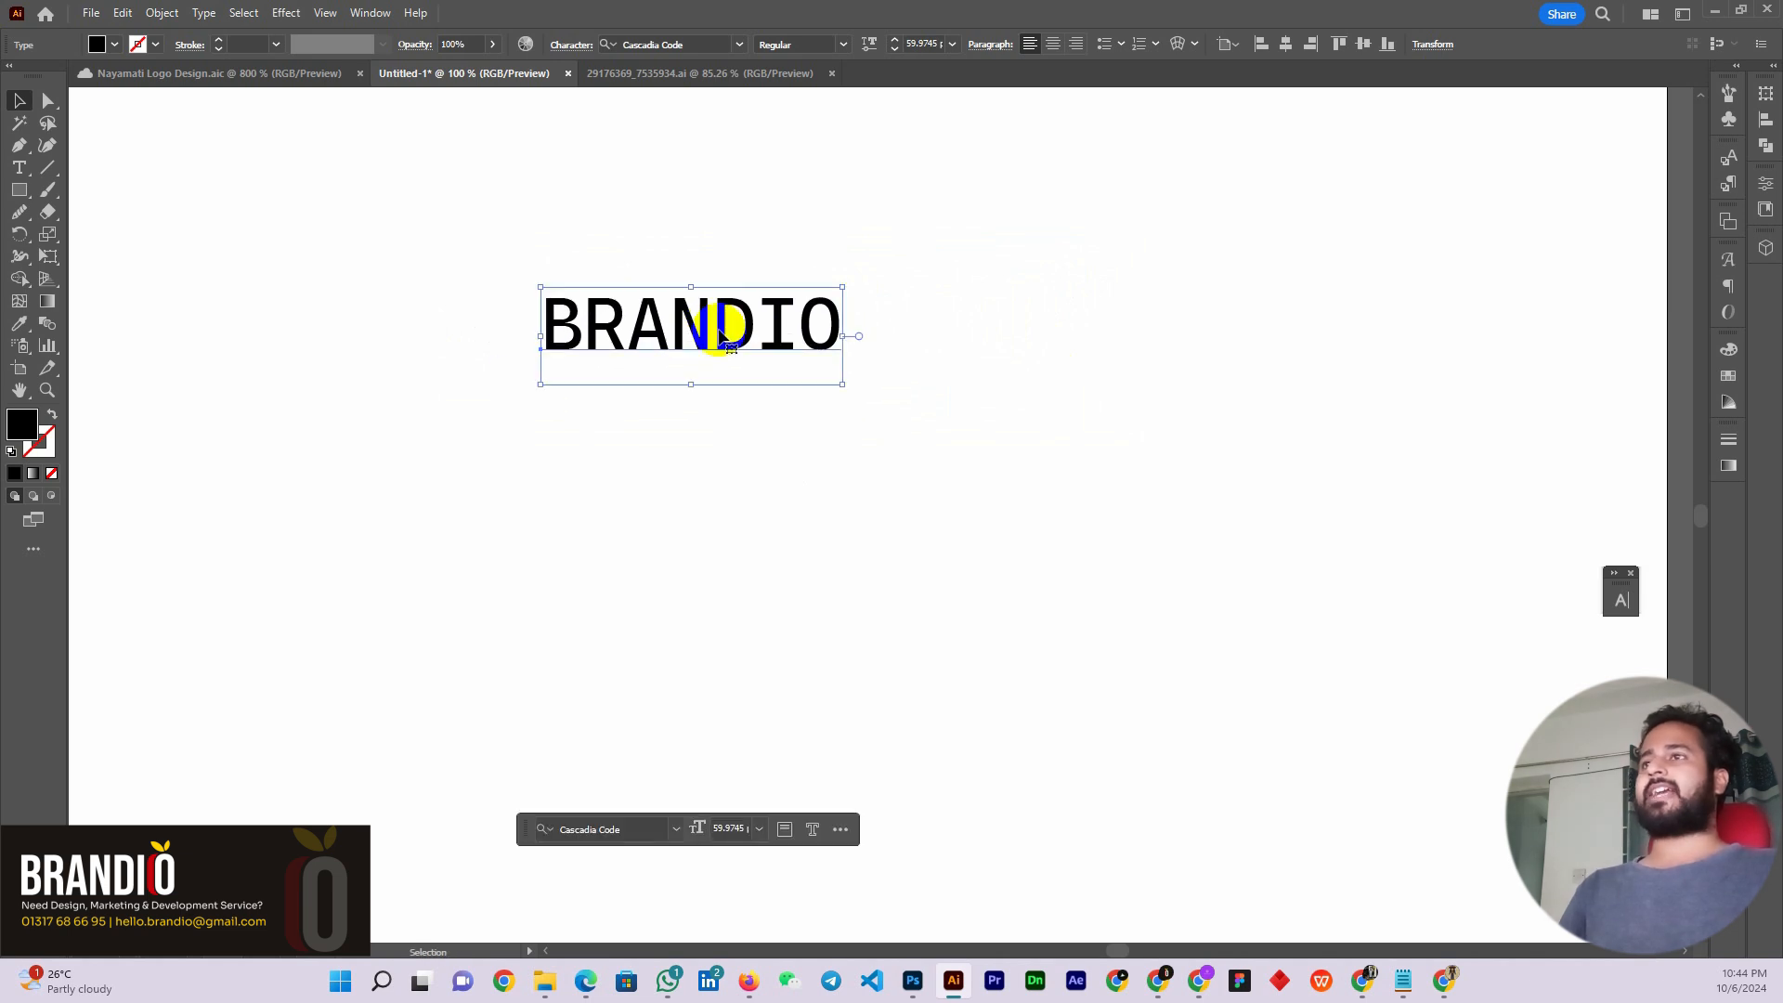
Highlight the characters of the live BRANDIO text to check that it is editable, leaving the wording unedited
double_click(743, 324)
left_click_drag(843, 320, 576, 320)
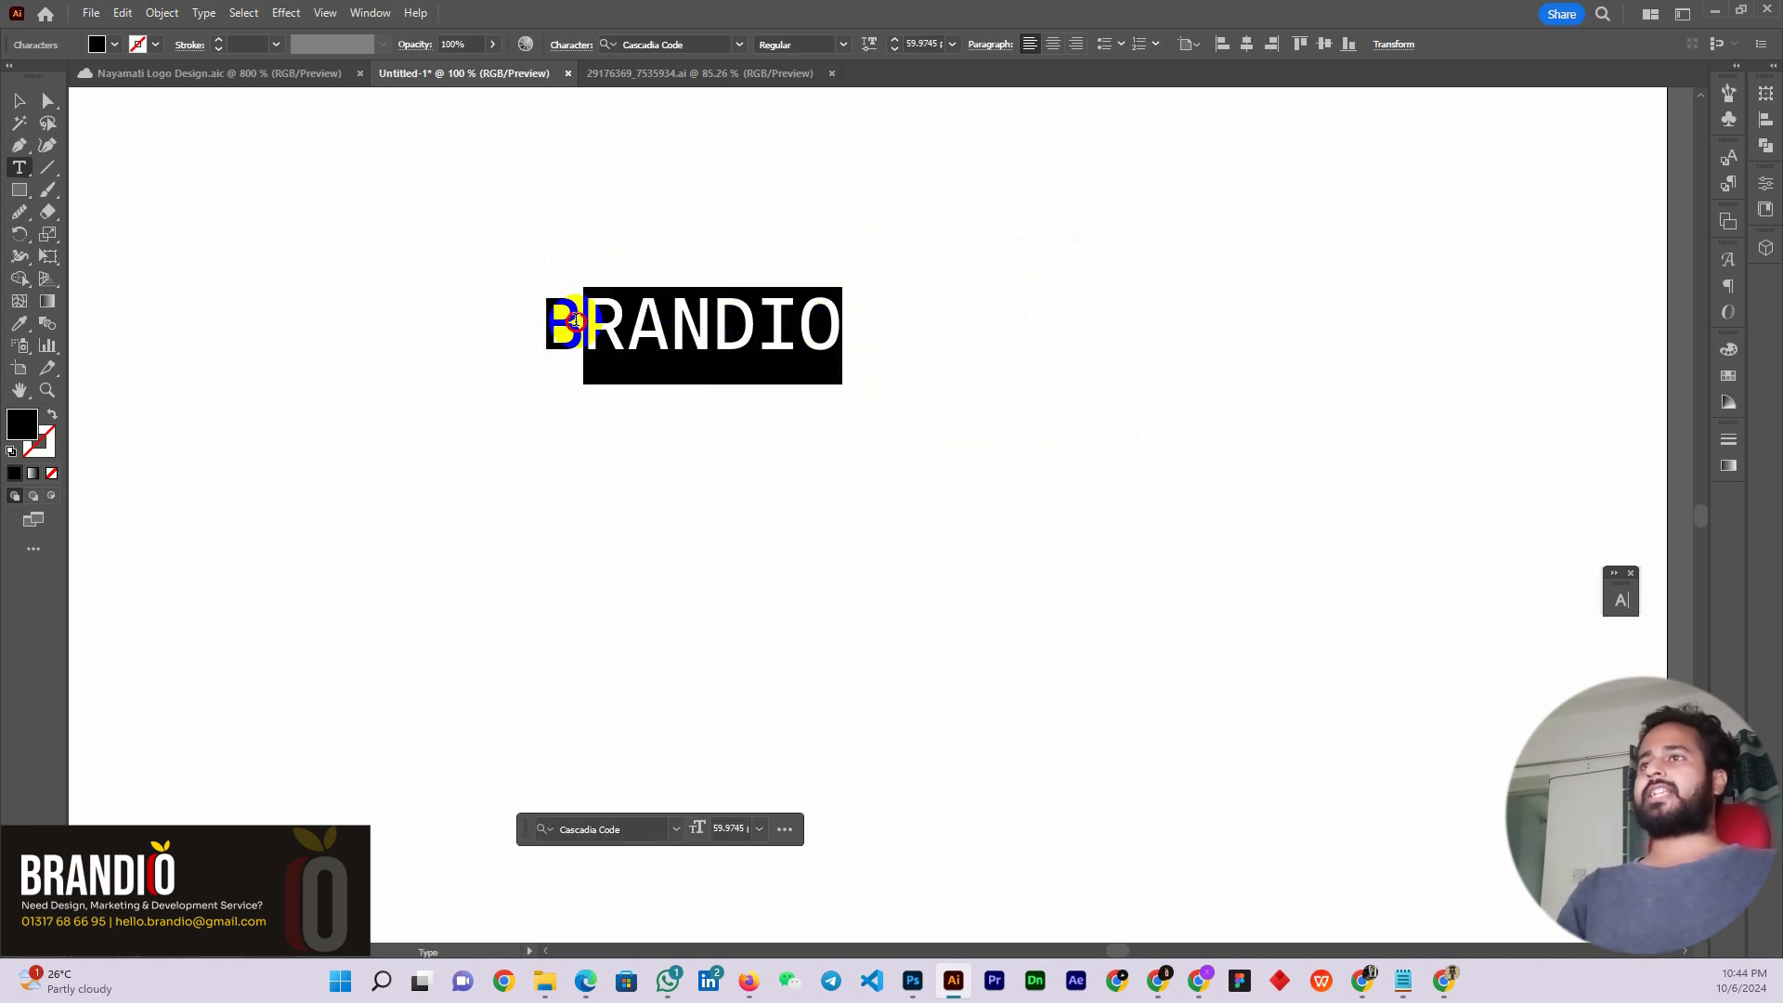
left_click(20, 100)
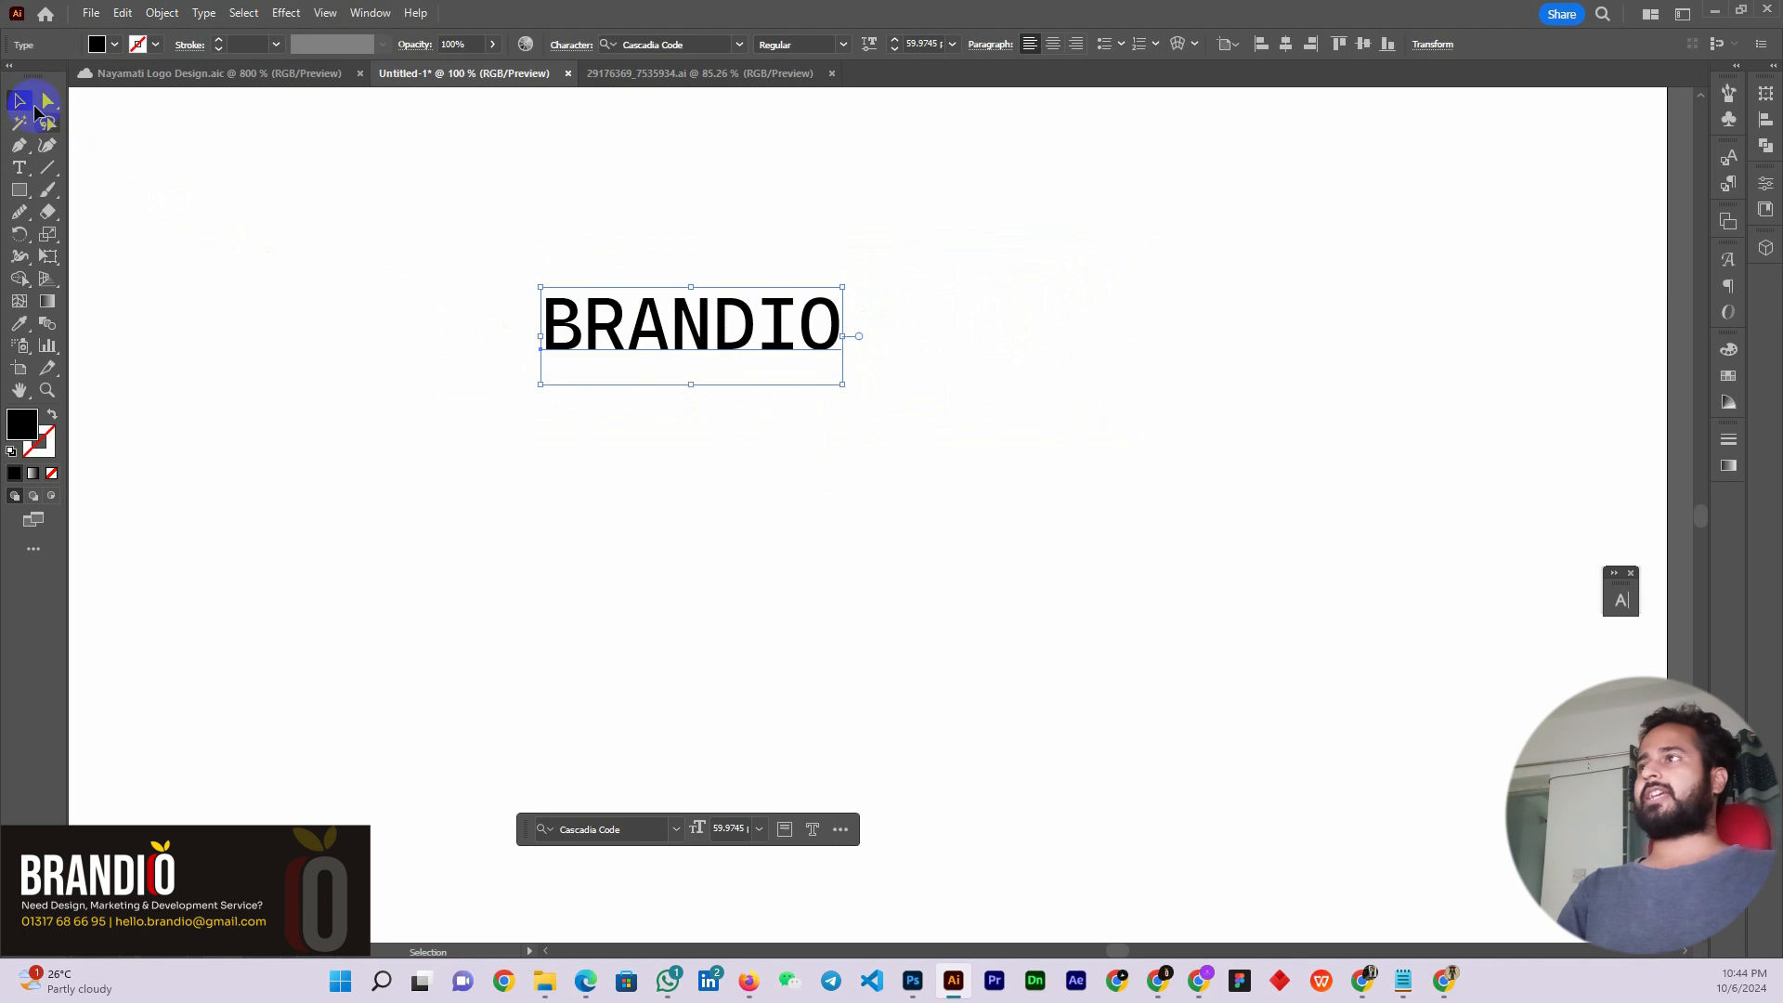
double_click(683, 316)
left_click_drag(816, 320, 473, 320)
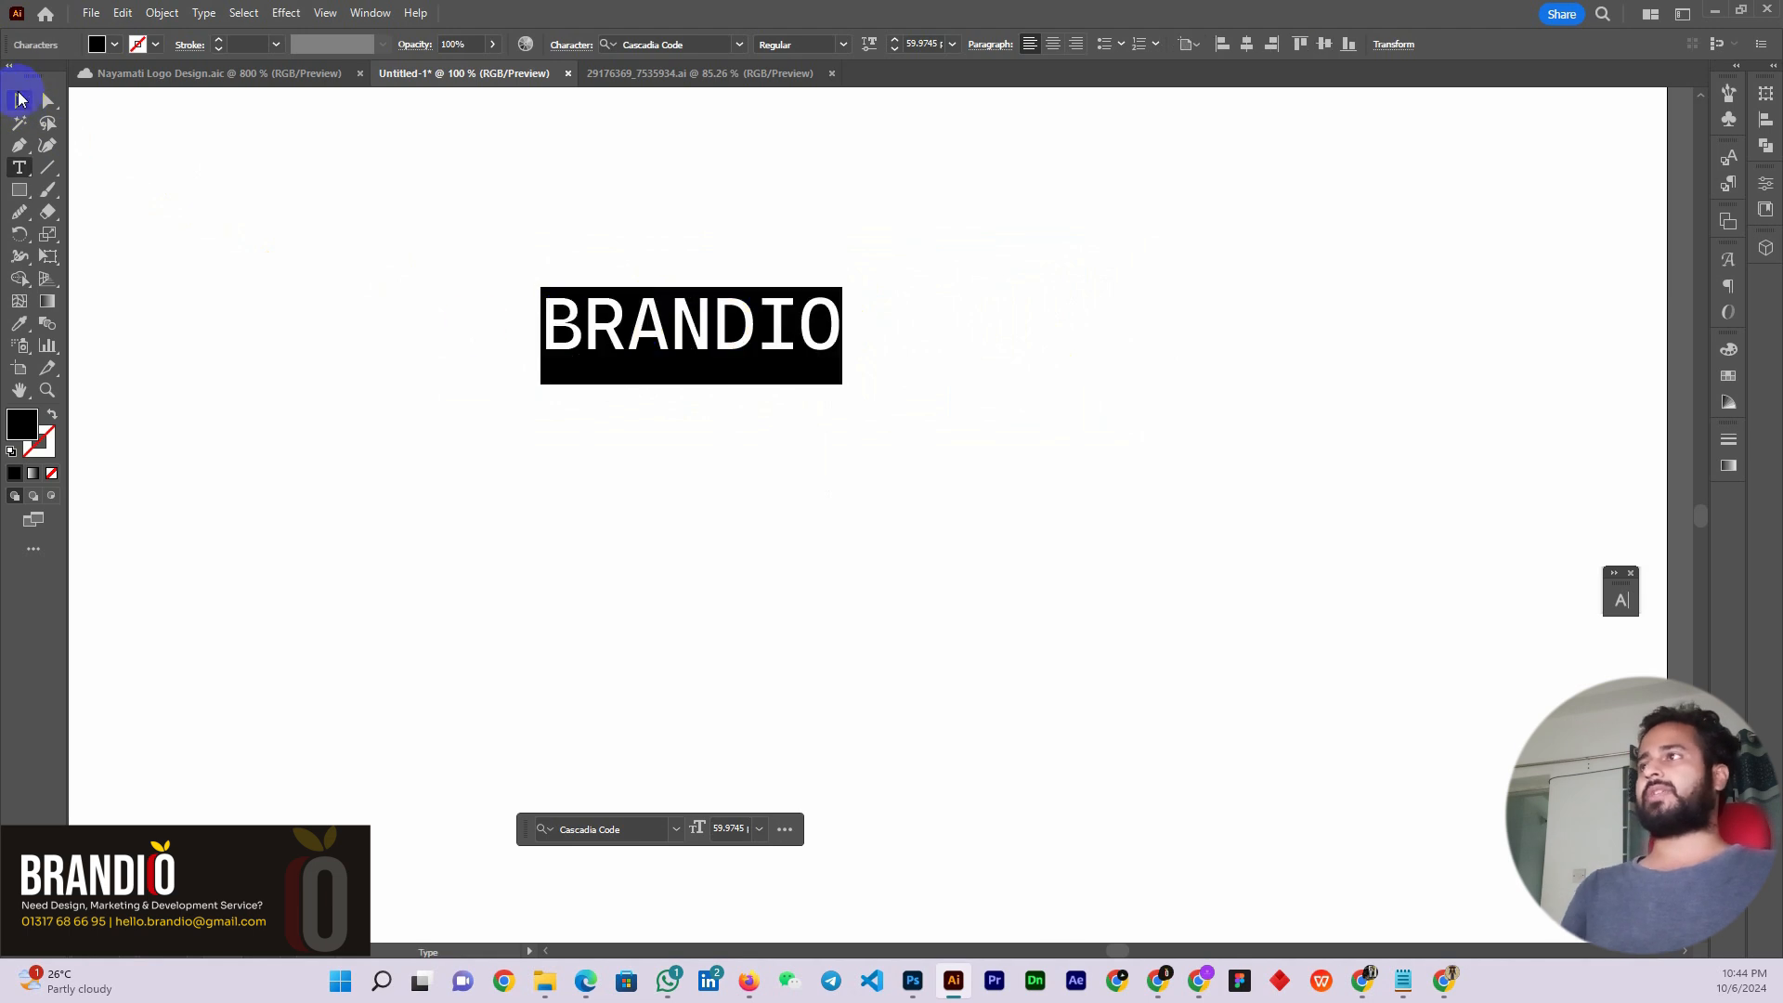
left_click(19, 101)
Duplicate the BRANDIO text to the right of the original and convert the copy to outlines
left_click_drag(684, 350, 987, 339)
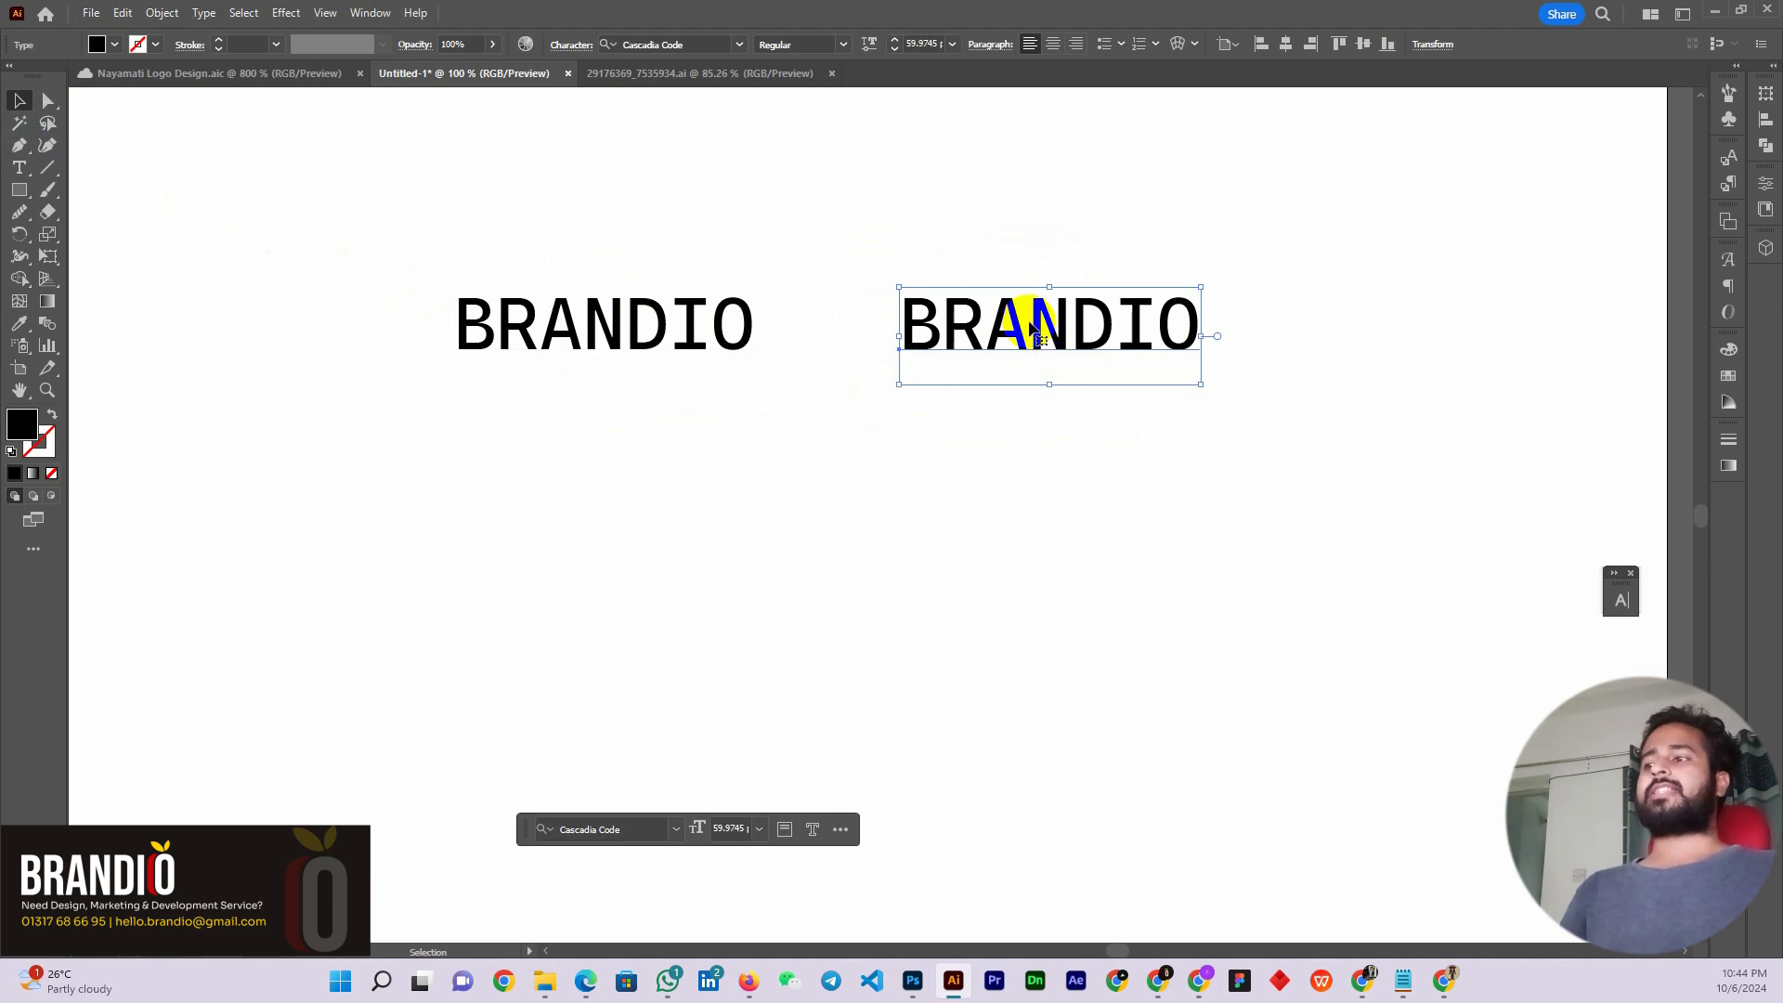
left_click_drag(1033, 327, 1000, 327)
right_click(1000, 327)
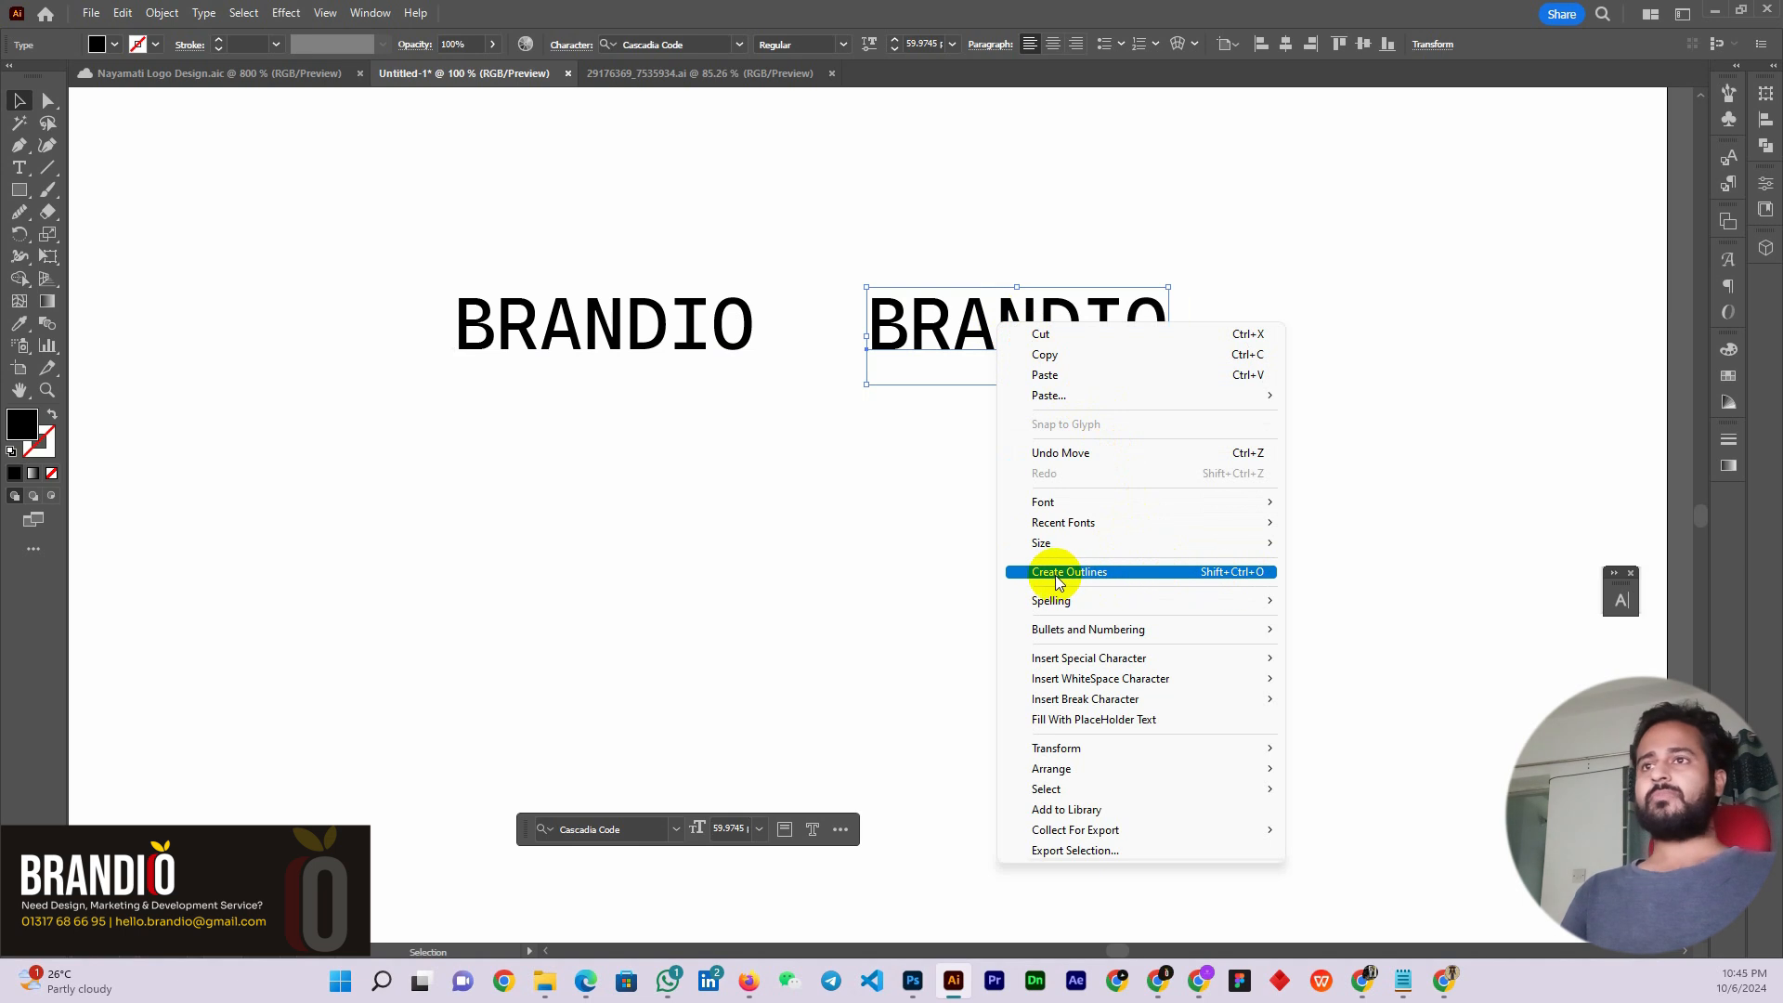
left_click(1234, 572)
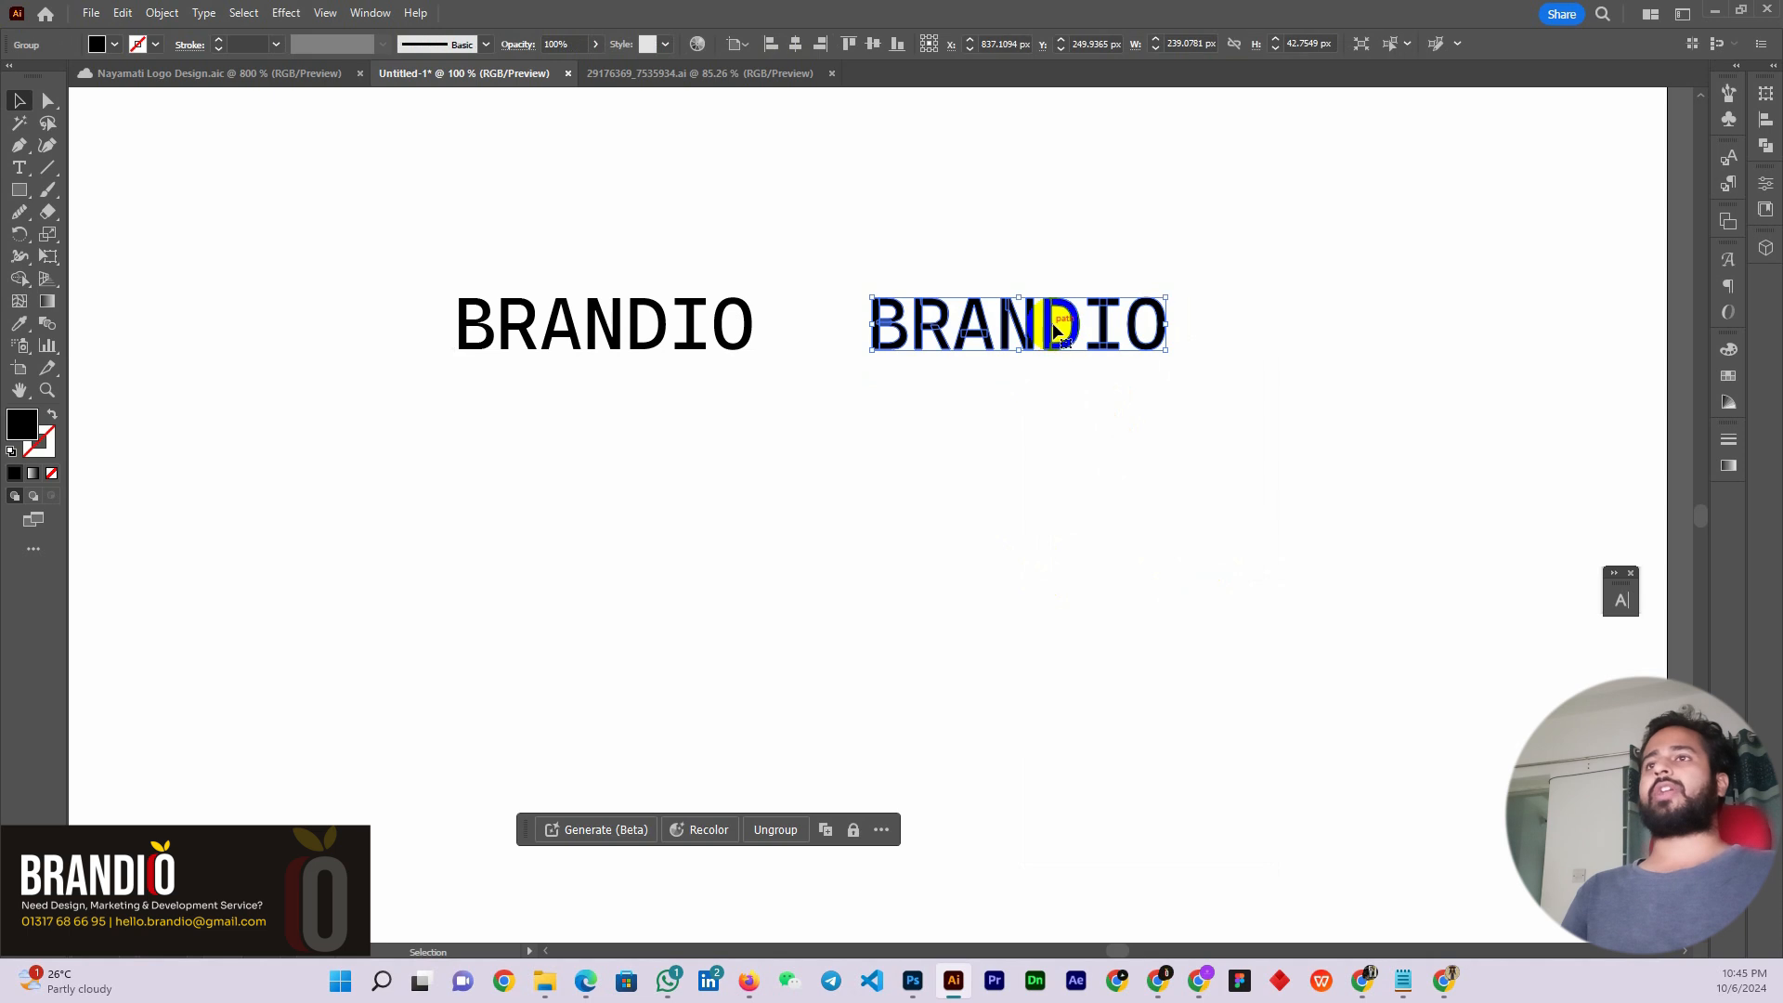
Enter and leave isolation mode on the outlined BRANDIO group, and compare its selection with the live text
left_click(1136, 325)
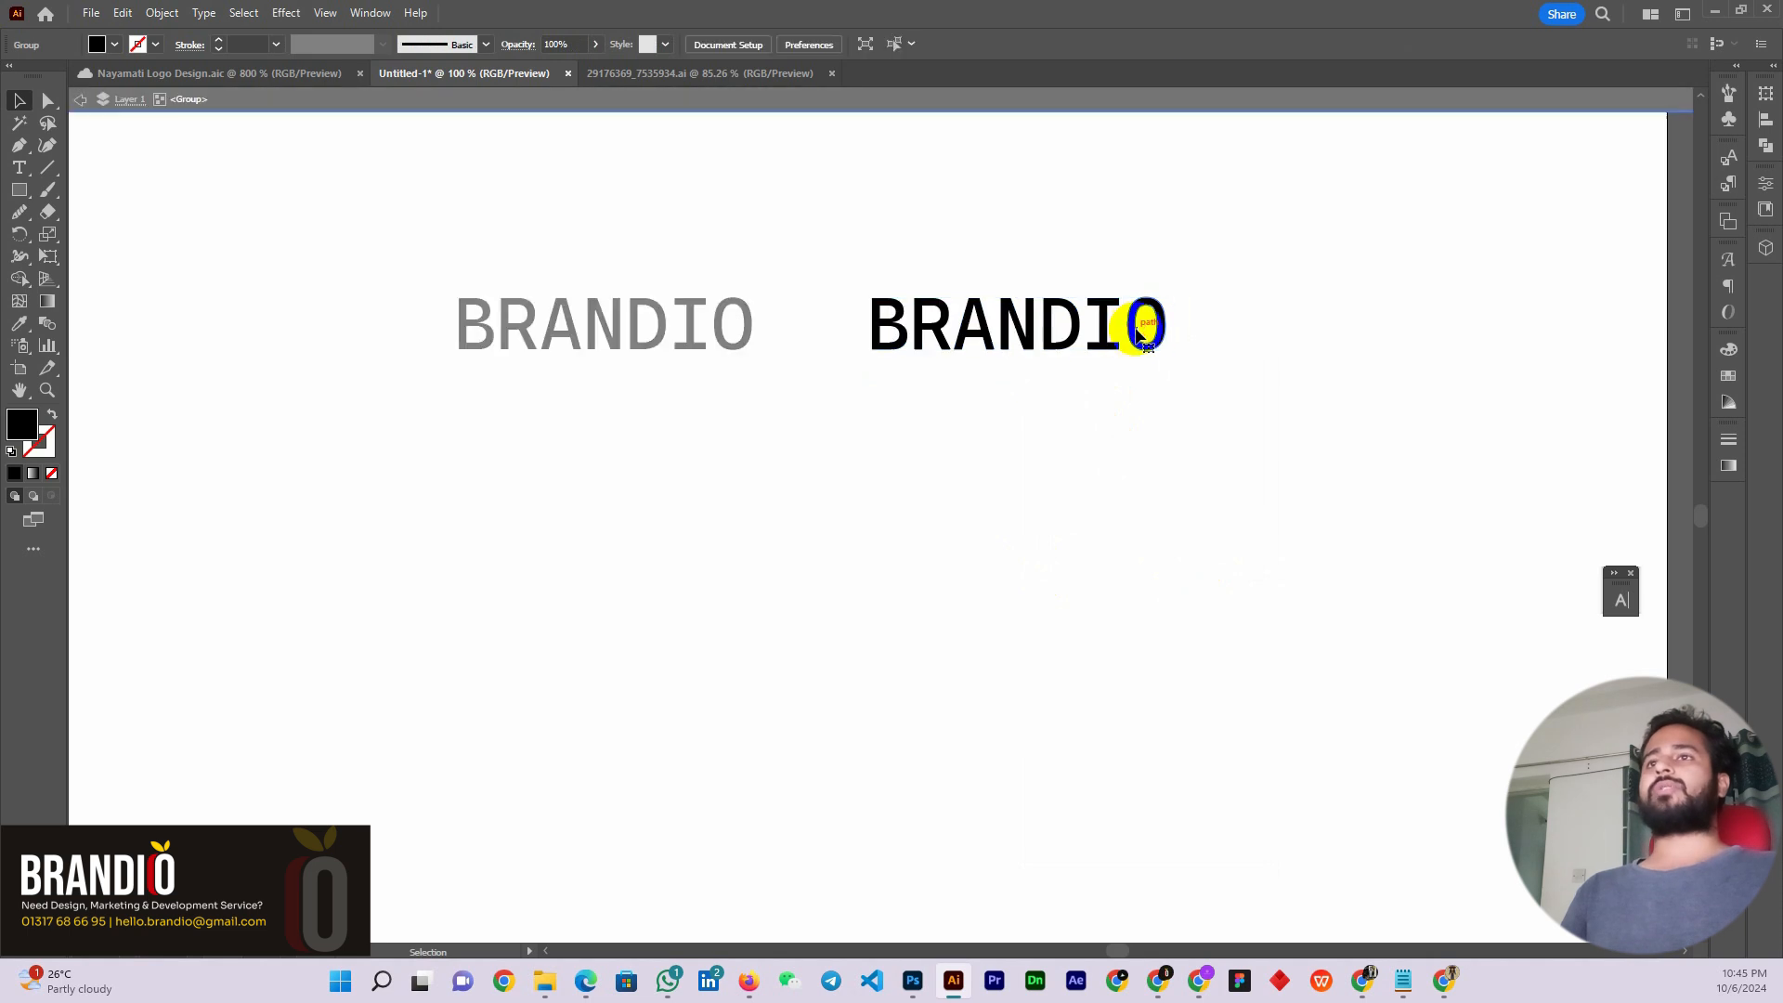
left_click(993, 340)
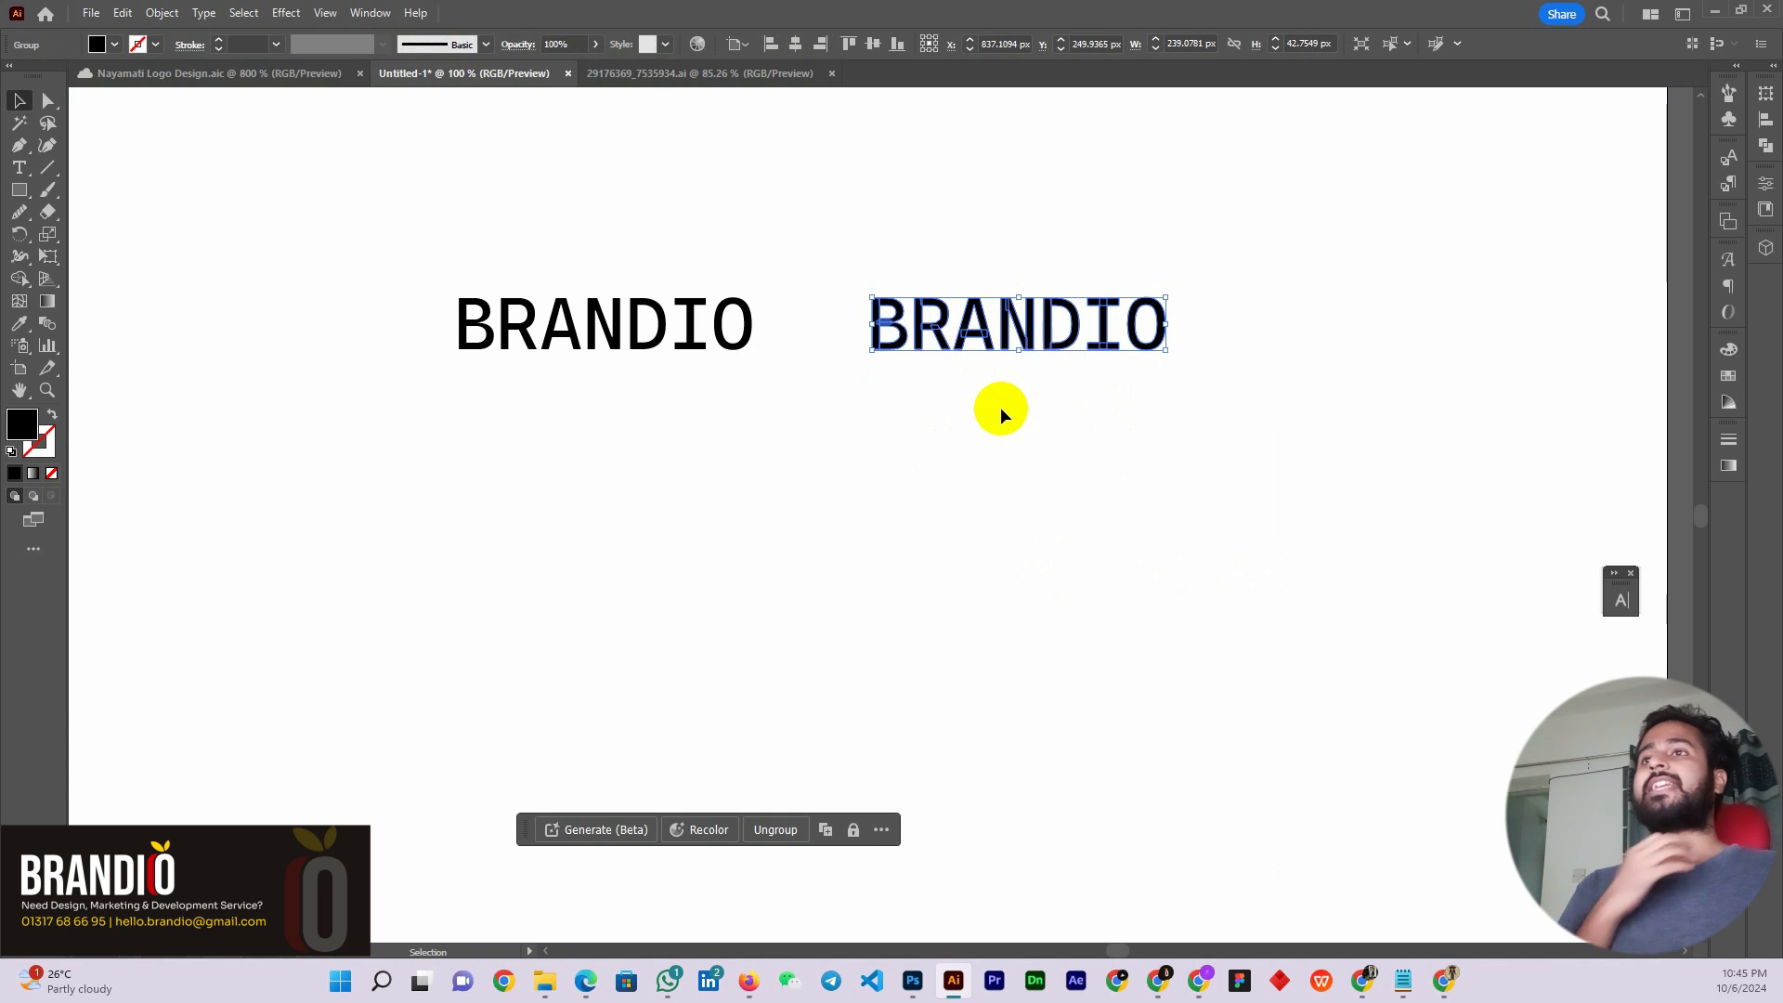
left_click(664, 335)
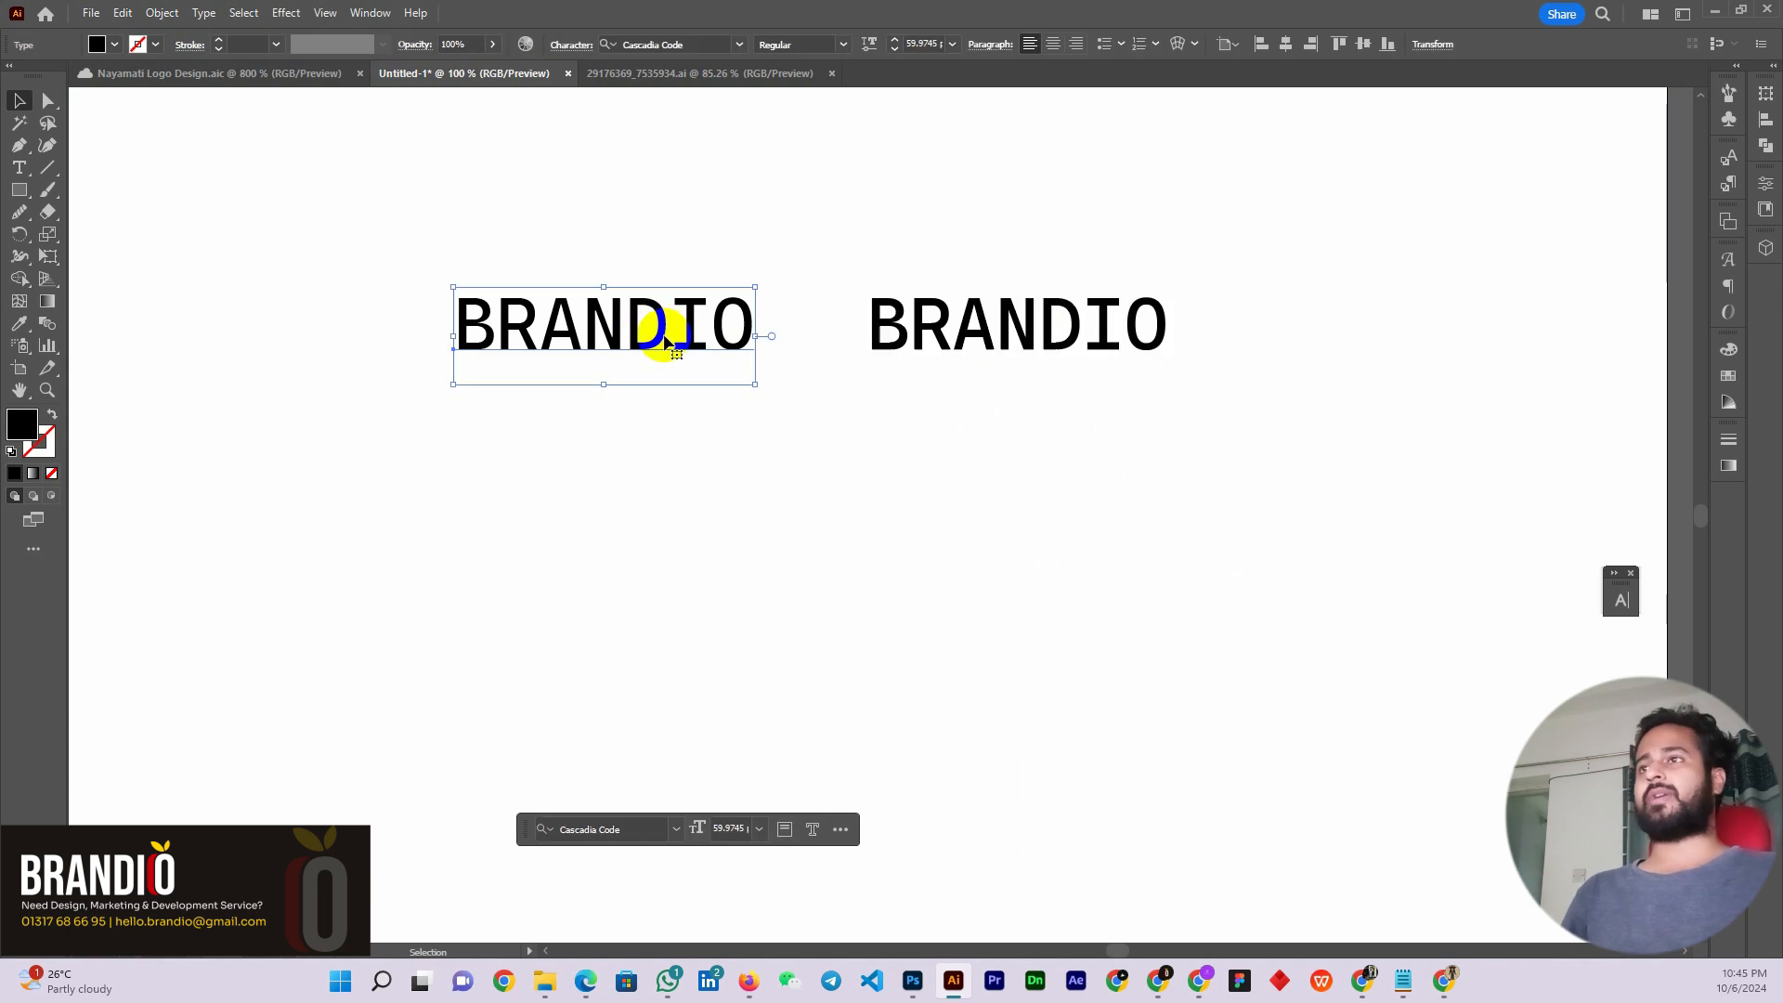
Try several fill swatches on the outlined BRANDIO copy, including green, and settle on light tan
left_click(986, 336)
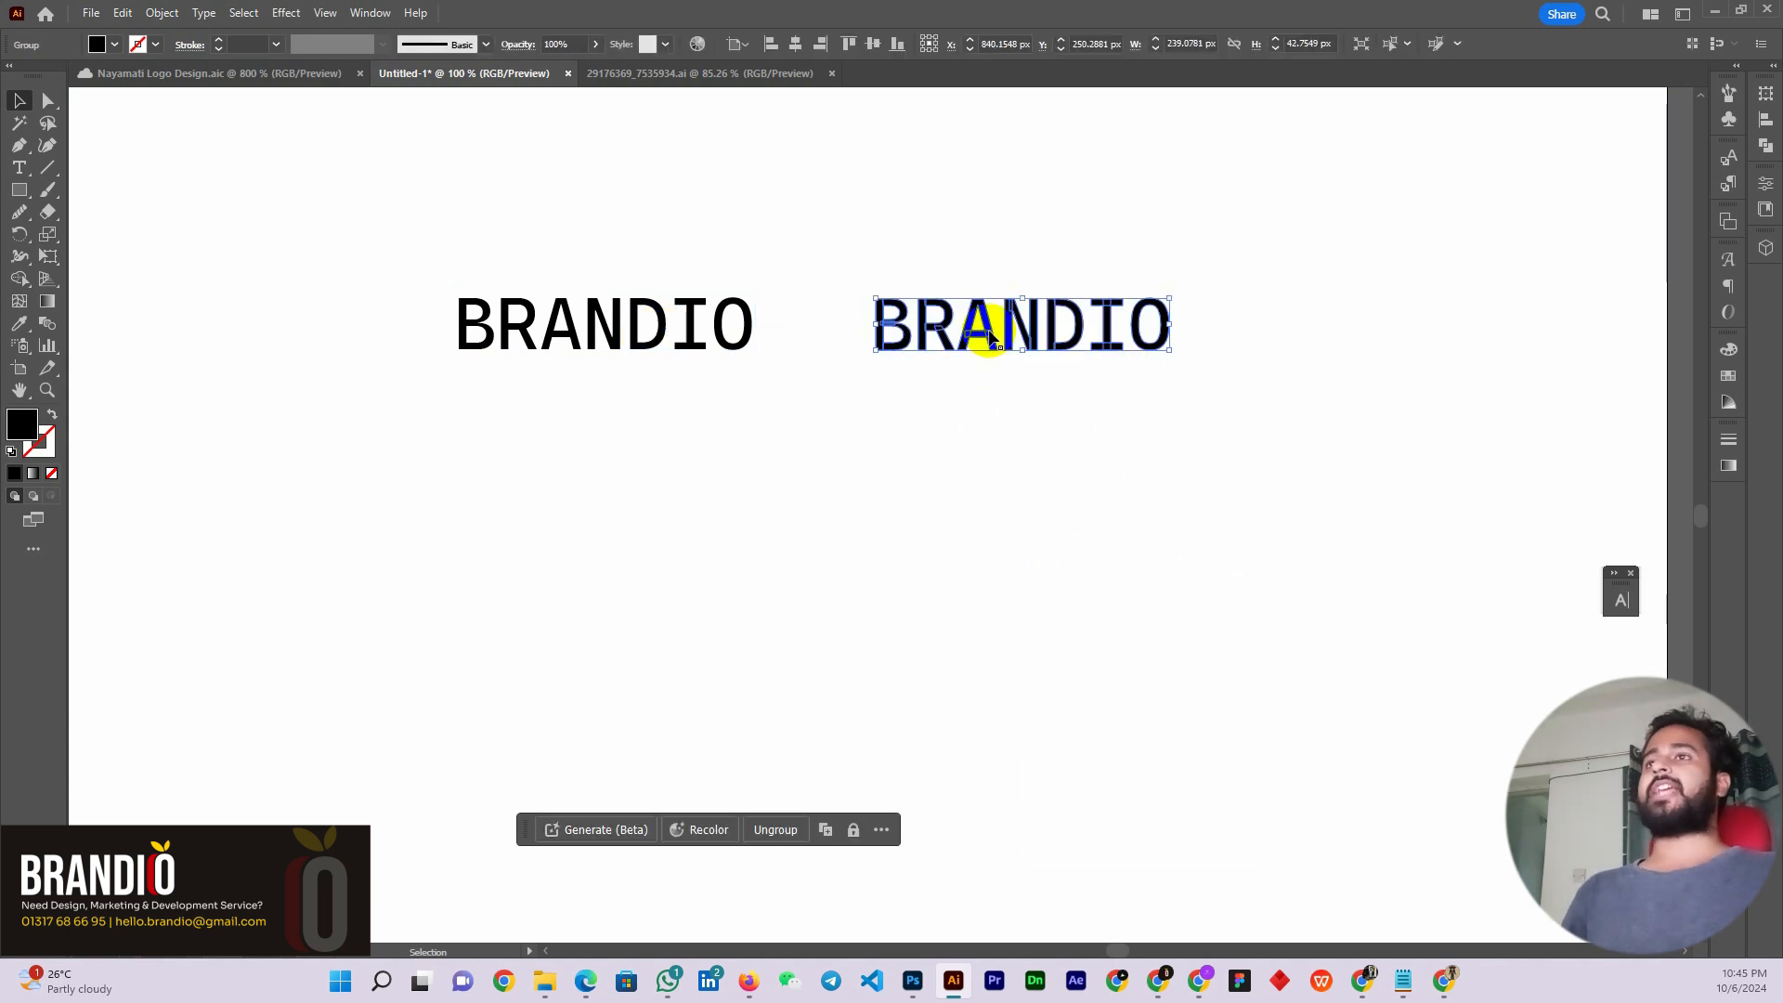
left_click(115, 46)
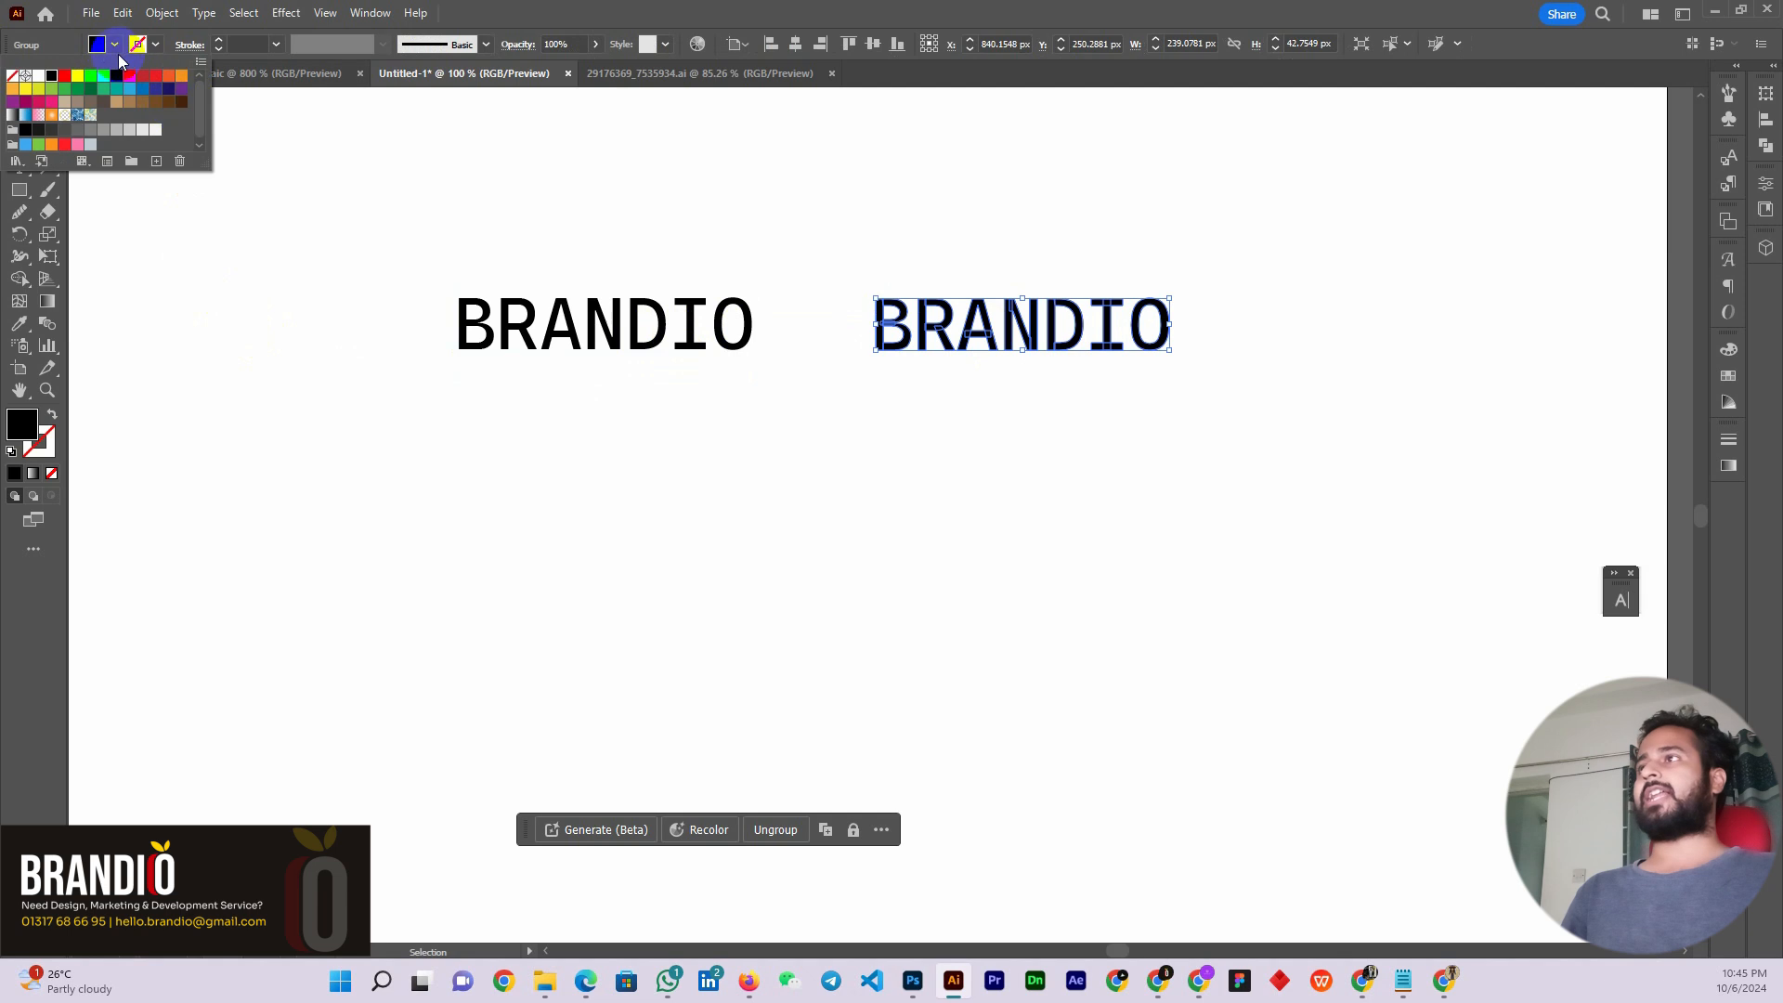
left_click(181, 80)
left_click(141, 103)
left_click(103, 103)
left_click(64, 90)
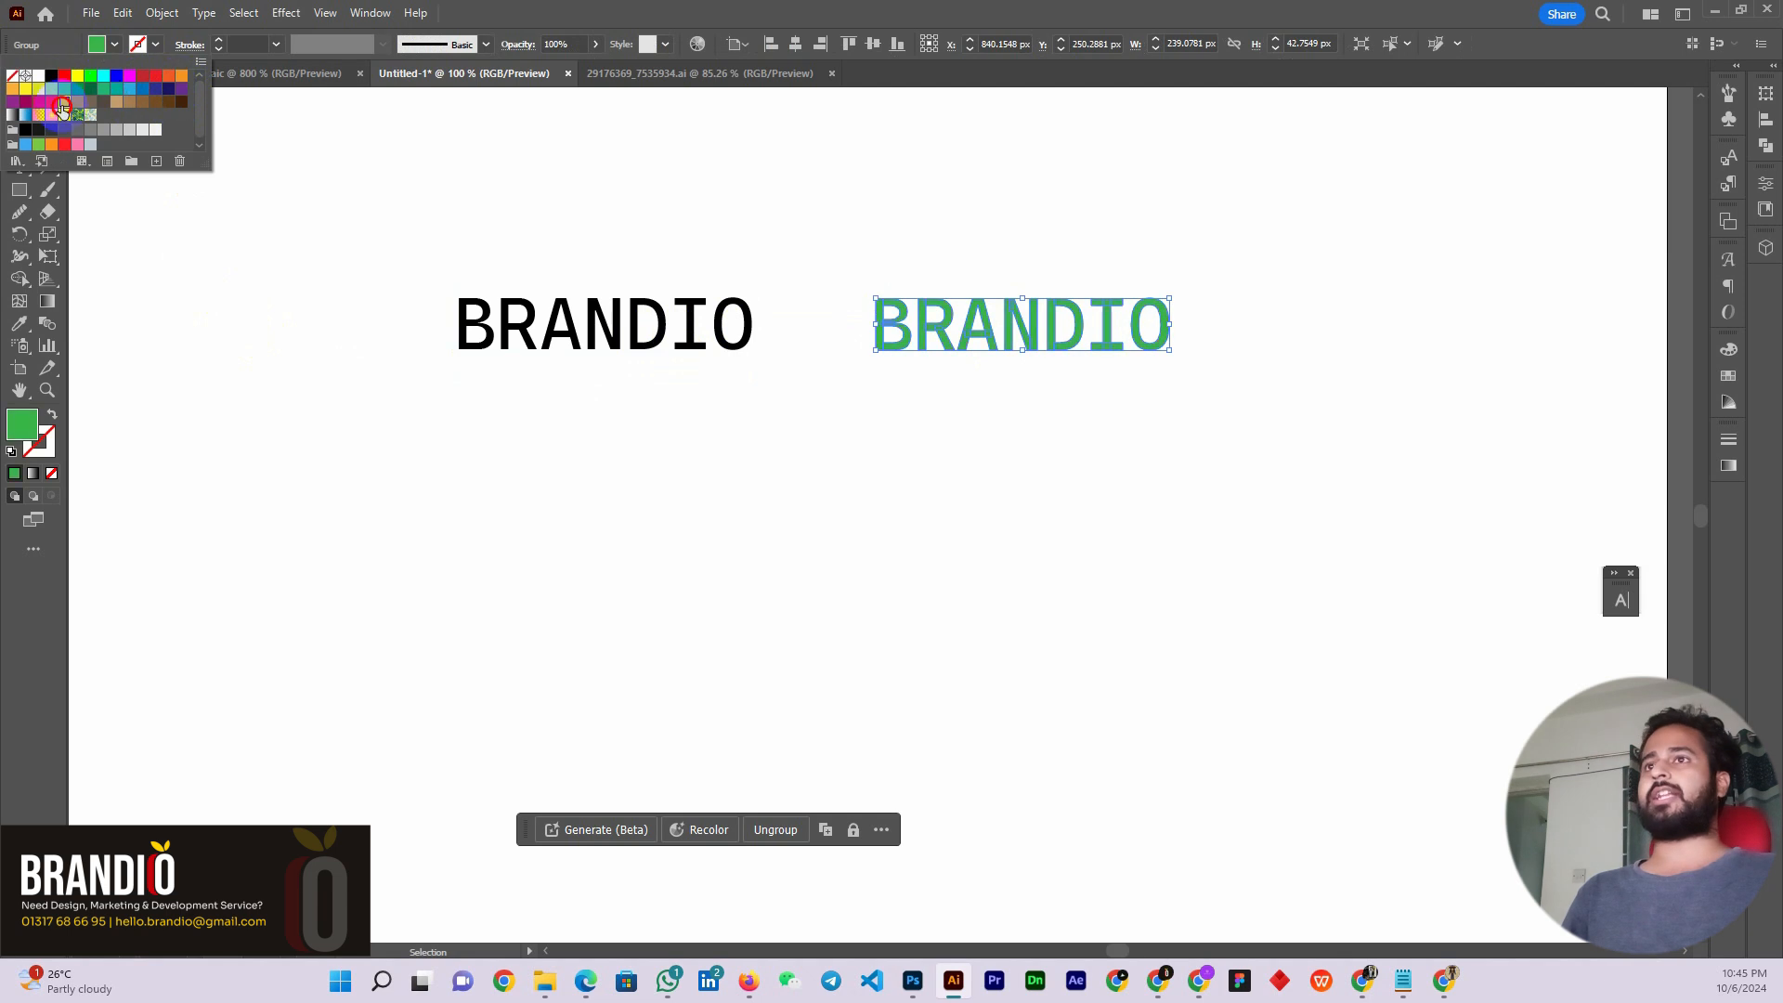
left_click(62, 106)
Move the tan outlined BRANDIO slightly closer to the live text and deselect it
left_click_drag(1025, 331, 959, 330)
left_click(955, 453)
left_click(599, 440)
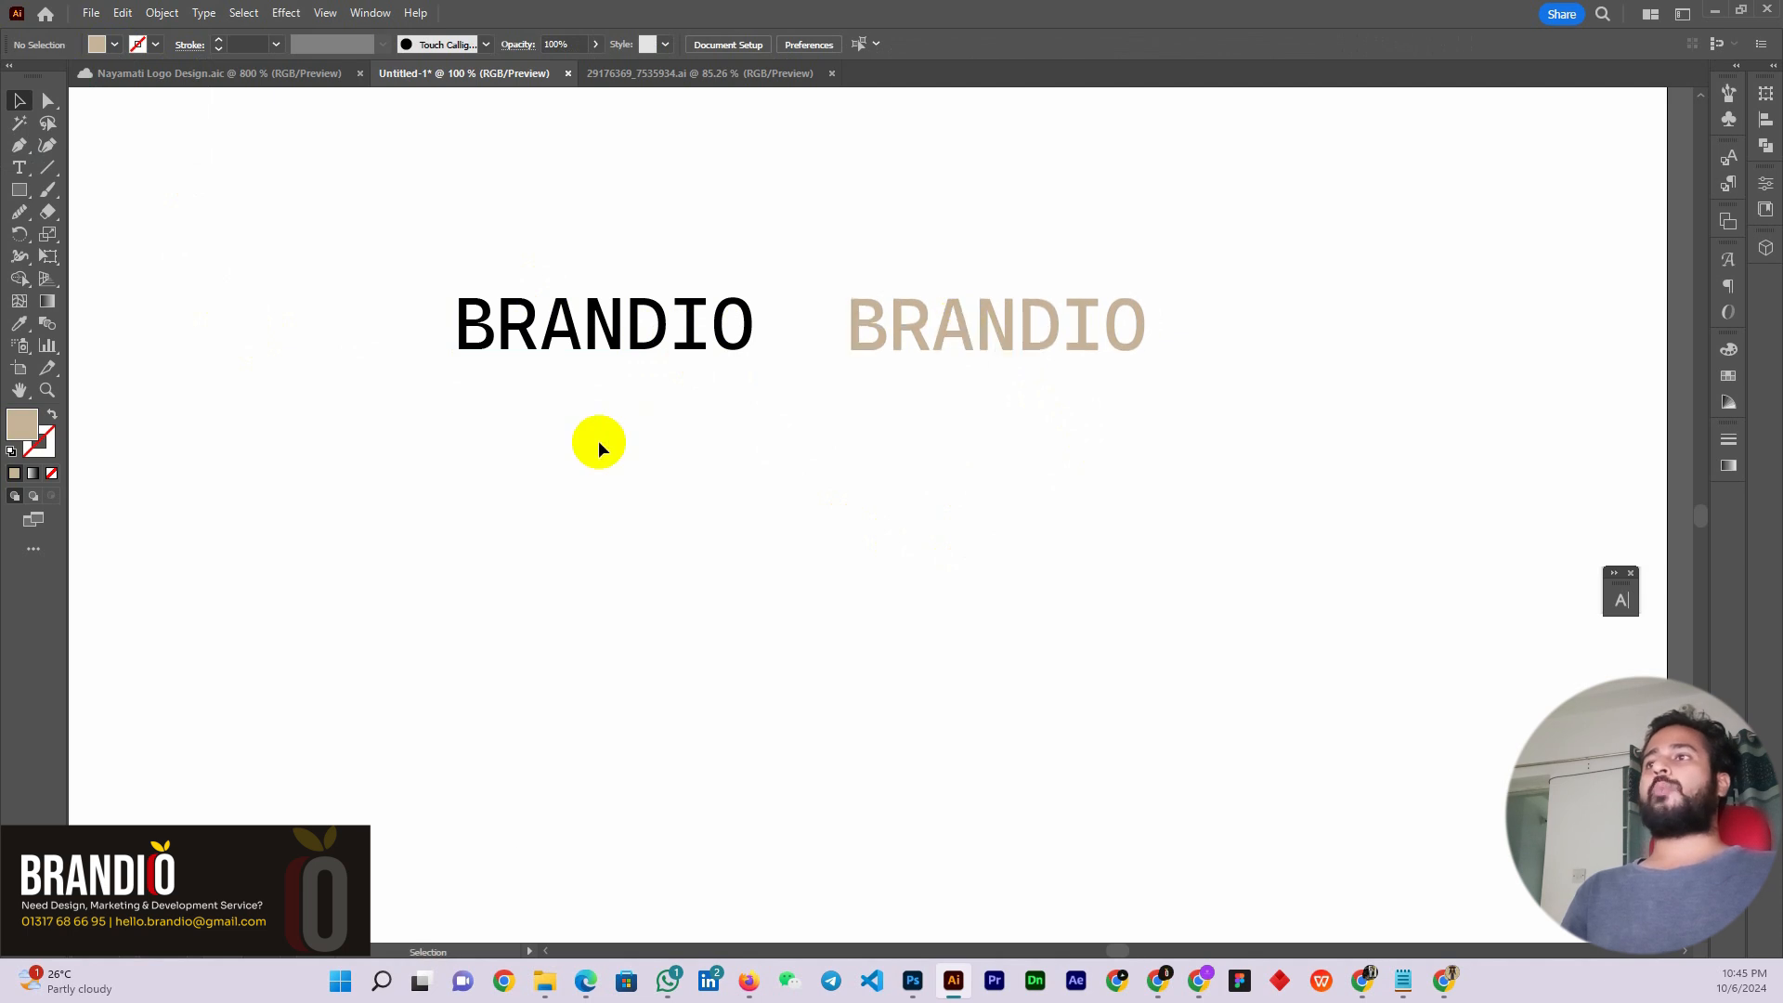
Select the live and outlined BRANDIO wordmarks in turn to compare them, shifting both slightly to the left
left_click(685, 349)
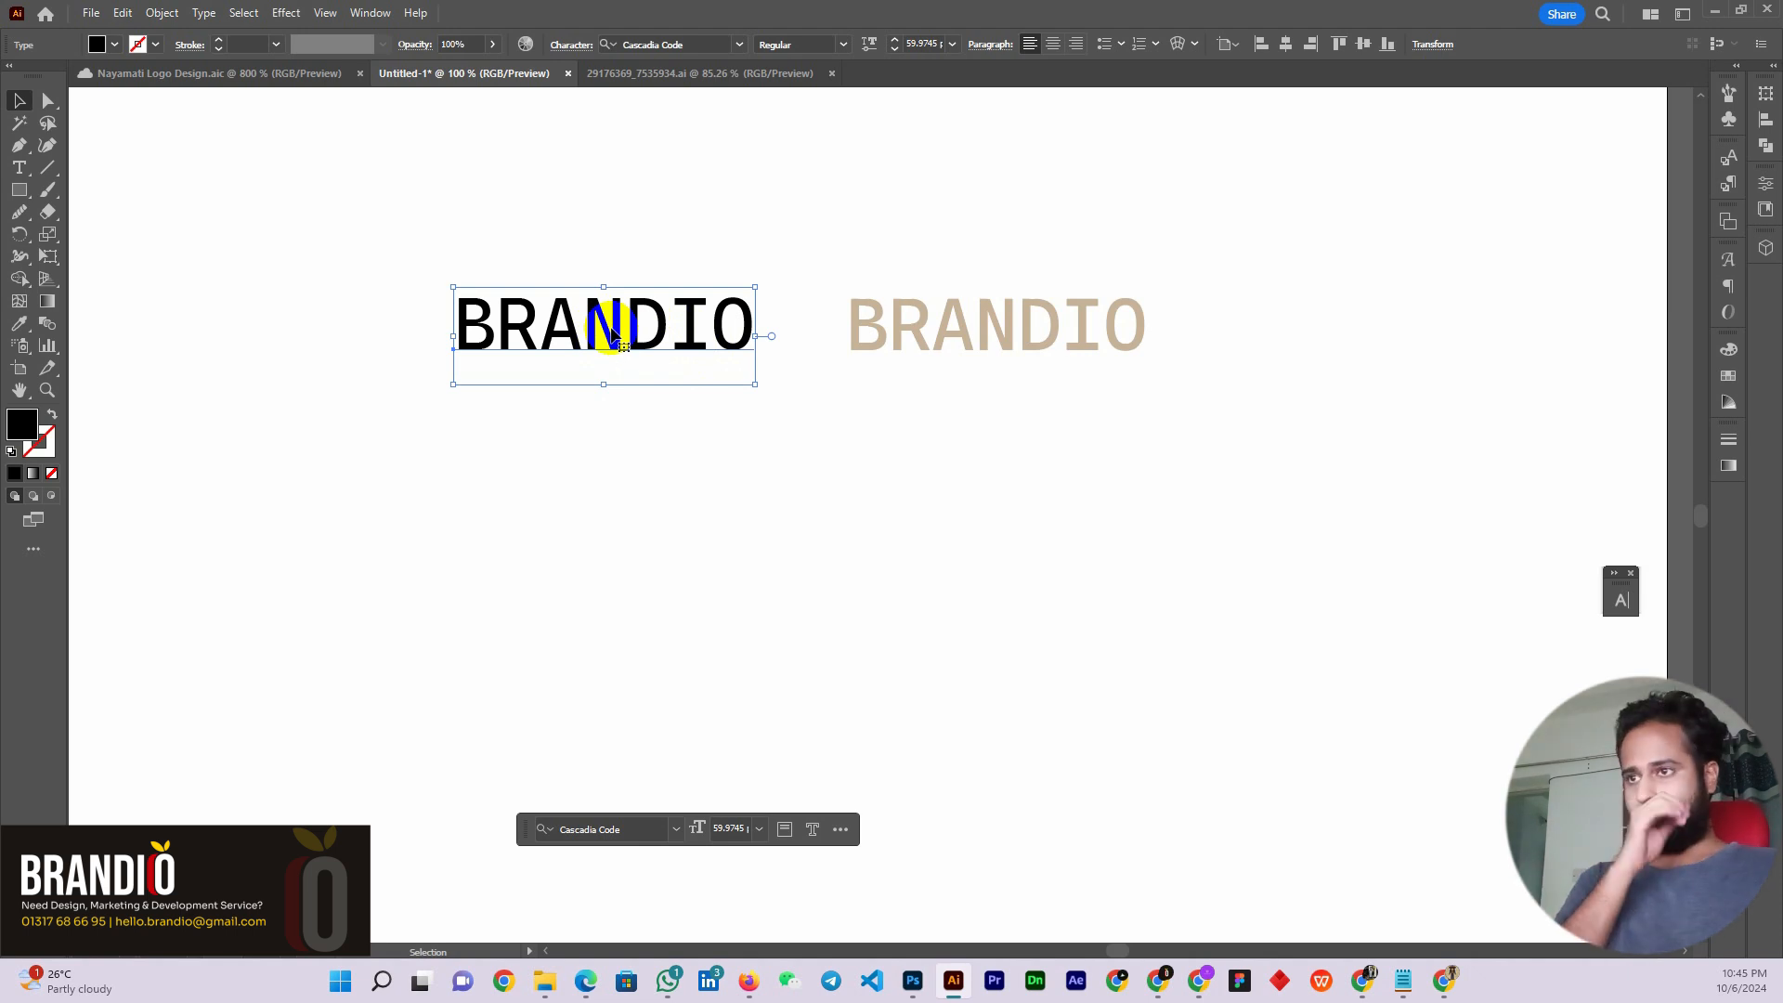
left_click(772, 423)
left_click(664, 351)
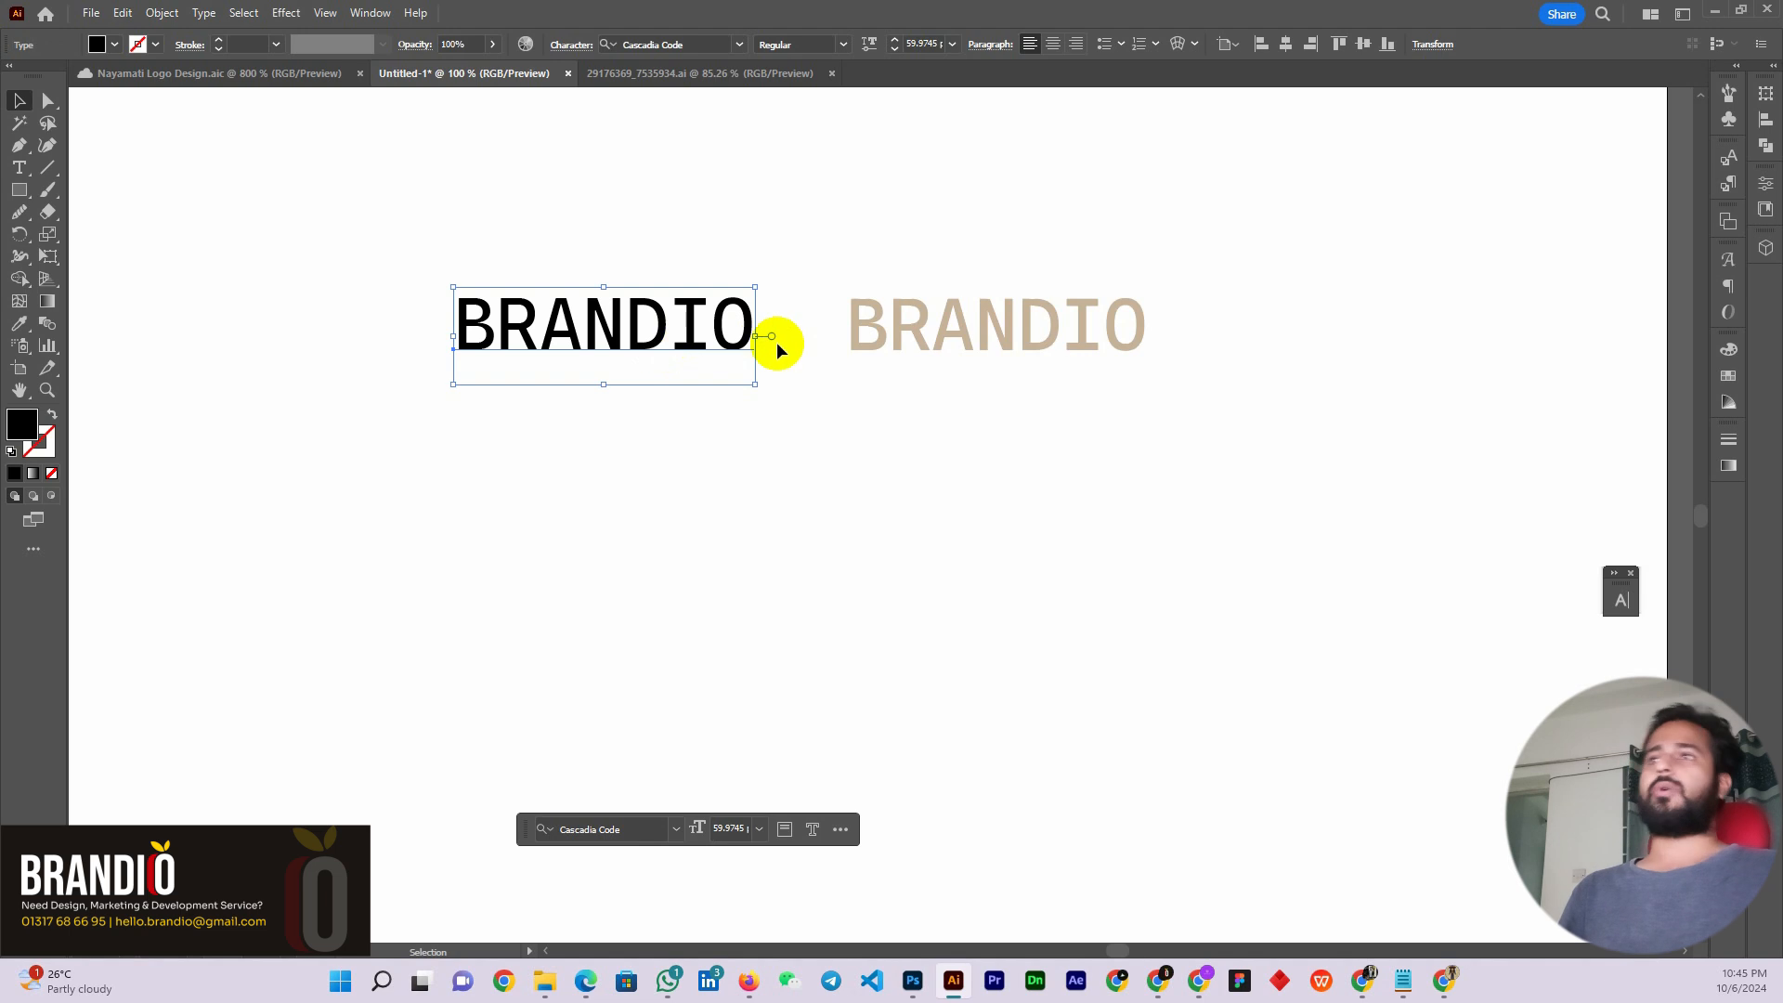
left_click_drag(929, 340, 938, 345)
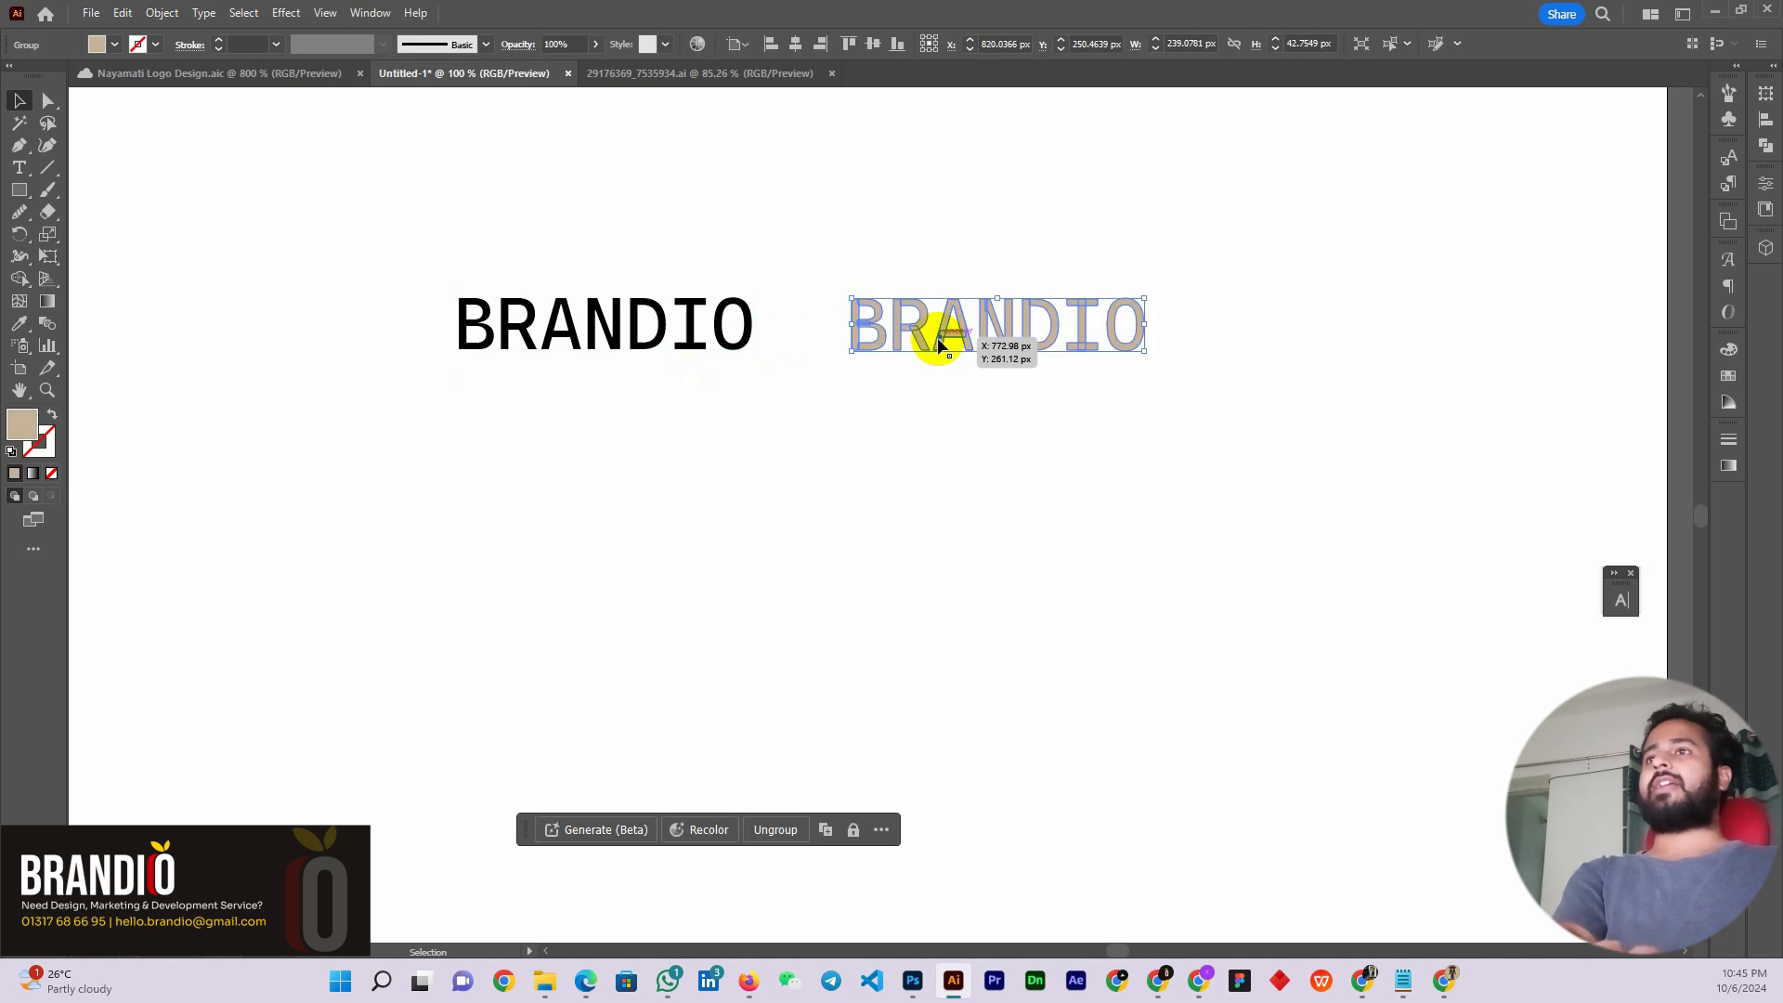
mouse_move(646, 343)
left_mouse_down()
mouse_move(604, 343)
mouse_move(648, 345)
mouse_move(624, 339)
left_mouse_up()
left_click(1026, 341)
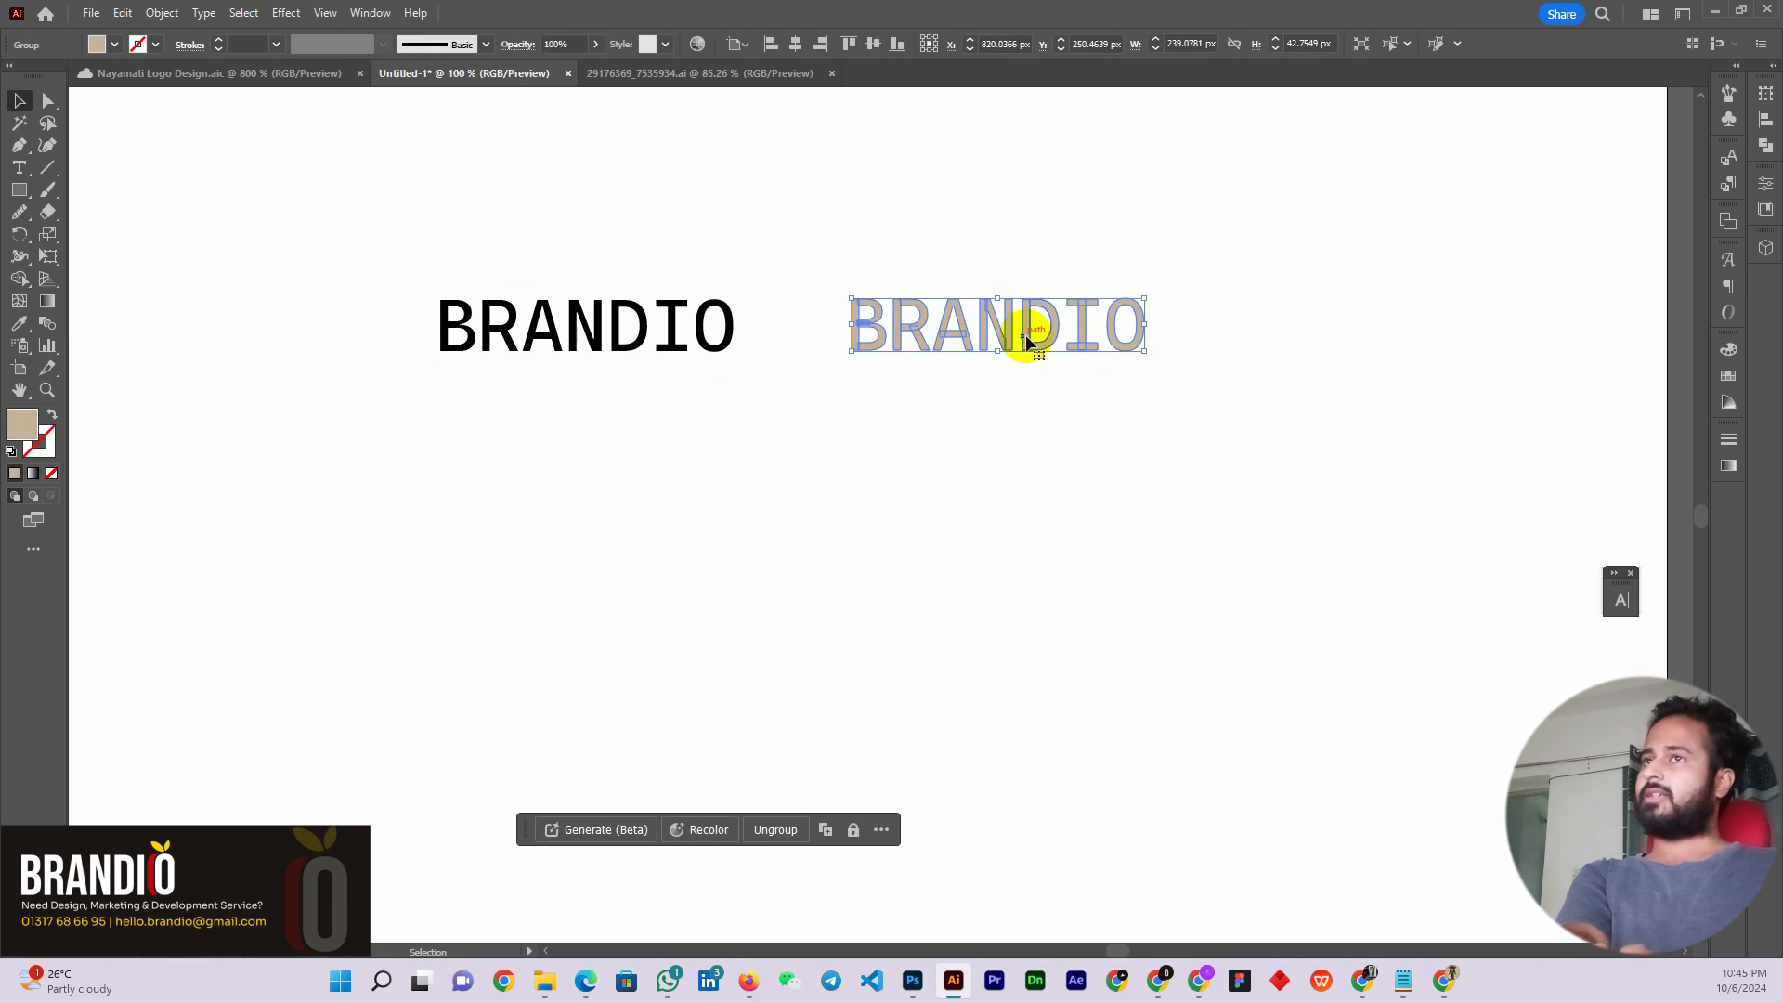
left_click_drag(1026, 342, 1002, 334)
Try several fill swatches on the live BRANDIO text, settle on green, and deselect it
left_click(633, 353)
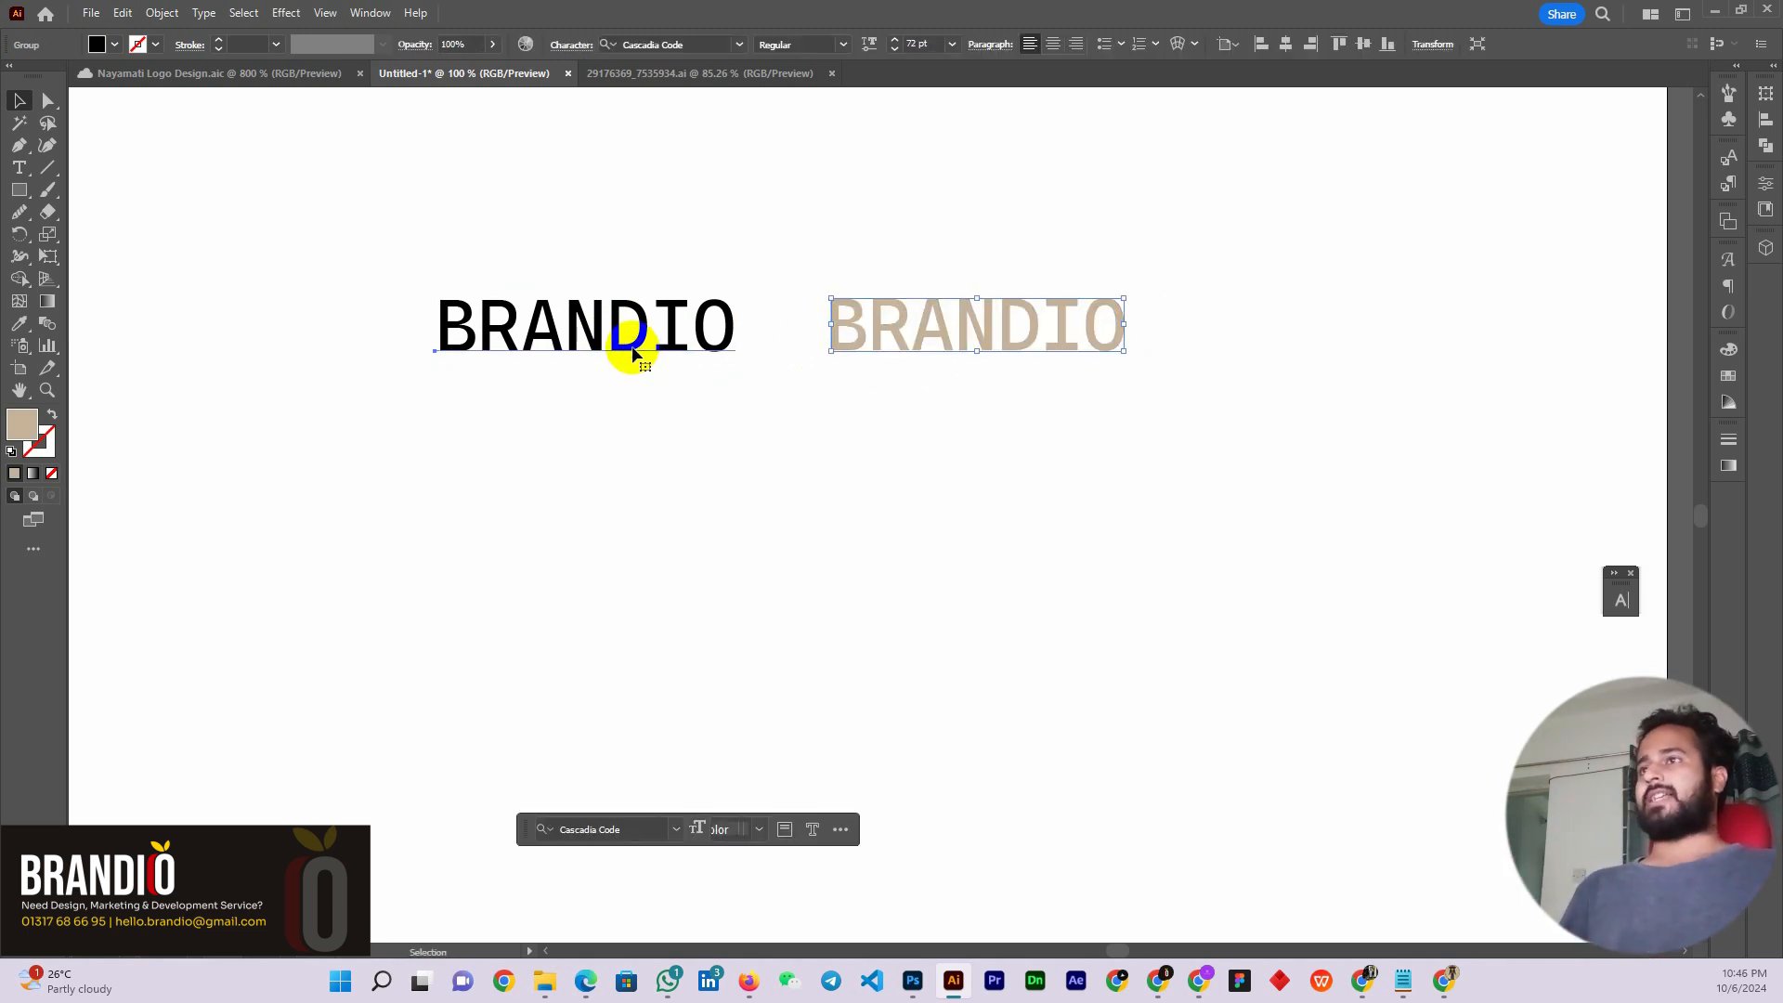
left_click(100, 45)
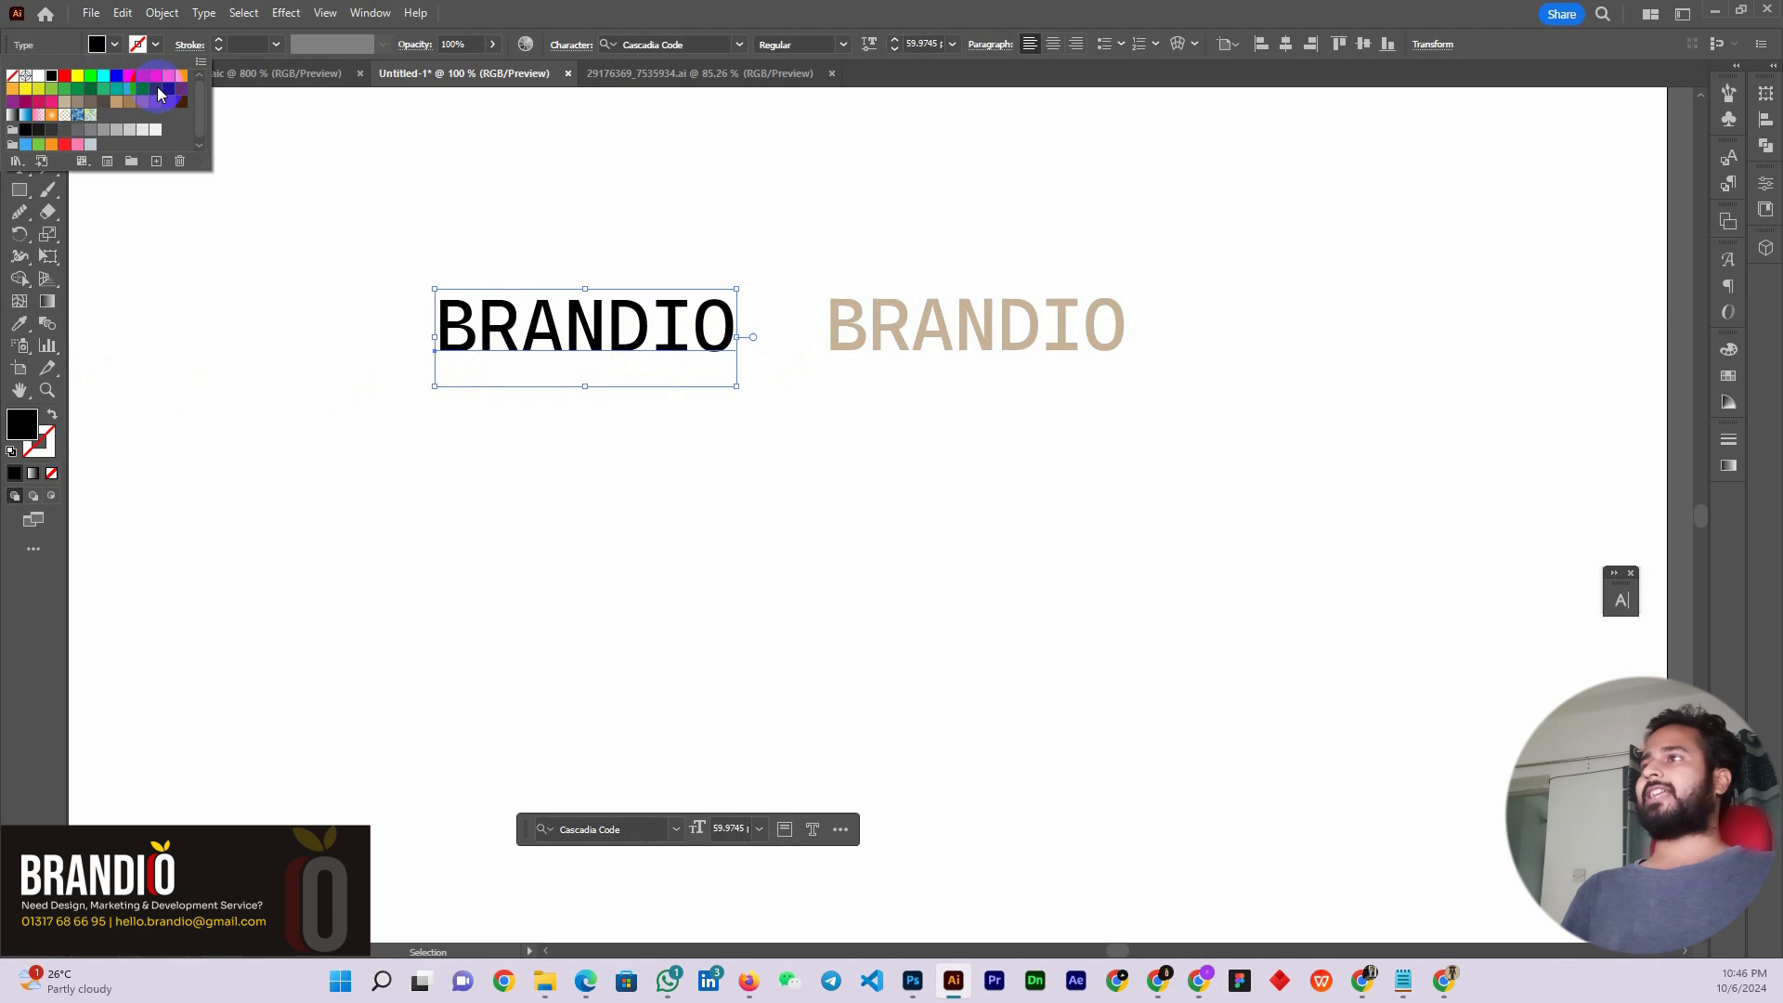
left_click(173, 77)
left_click(182, 77)
left_click(170, 91)
left_click(142, 90)
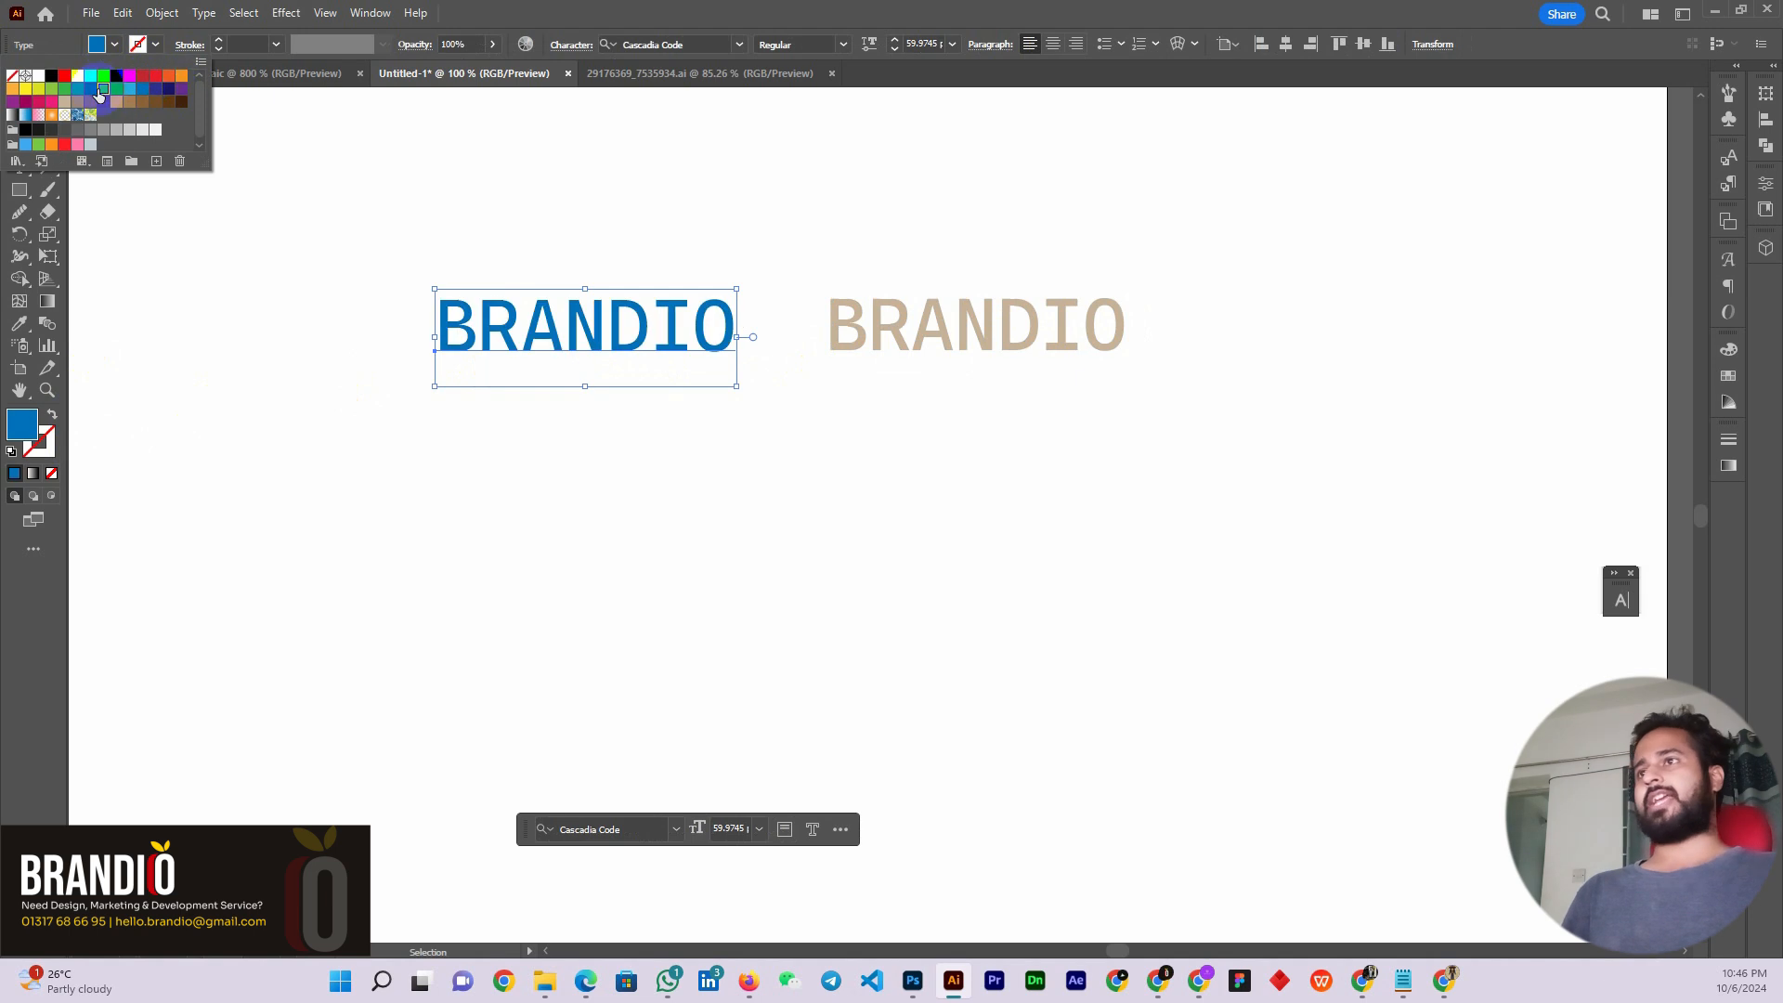
left_click(103, 91)
left_click(623, 551)
Nudge the outlined tan BRANDIO slightly and ungroup it into separate letters
left_click(911, 336)
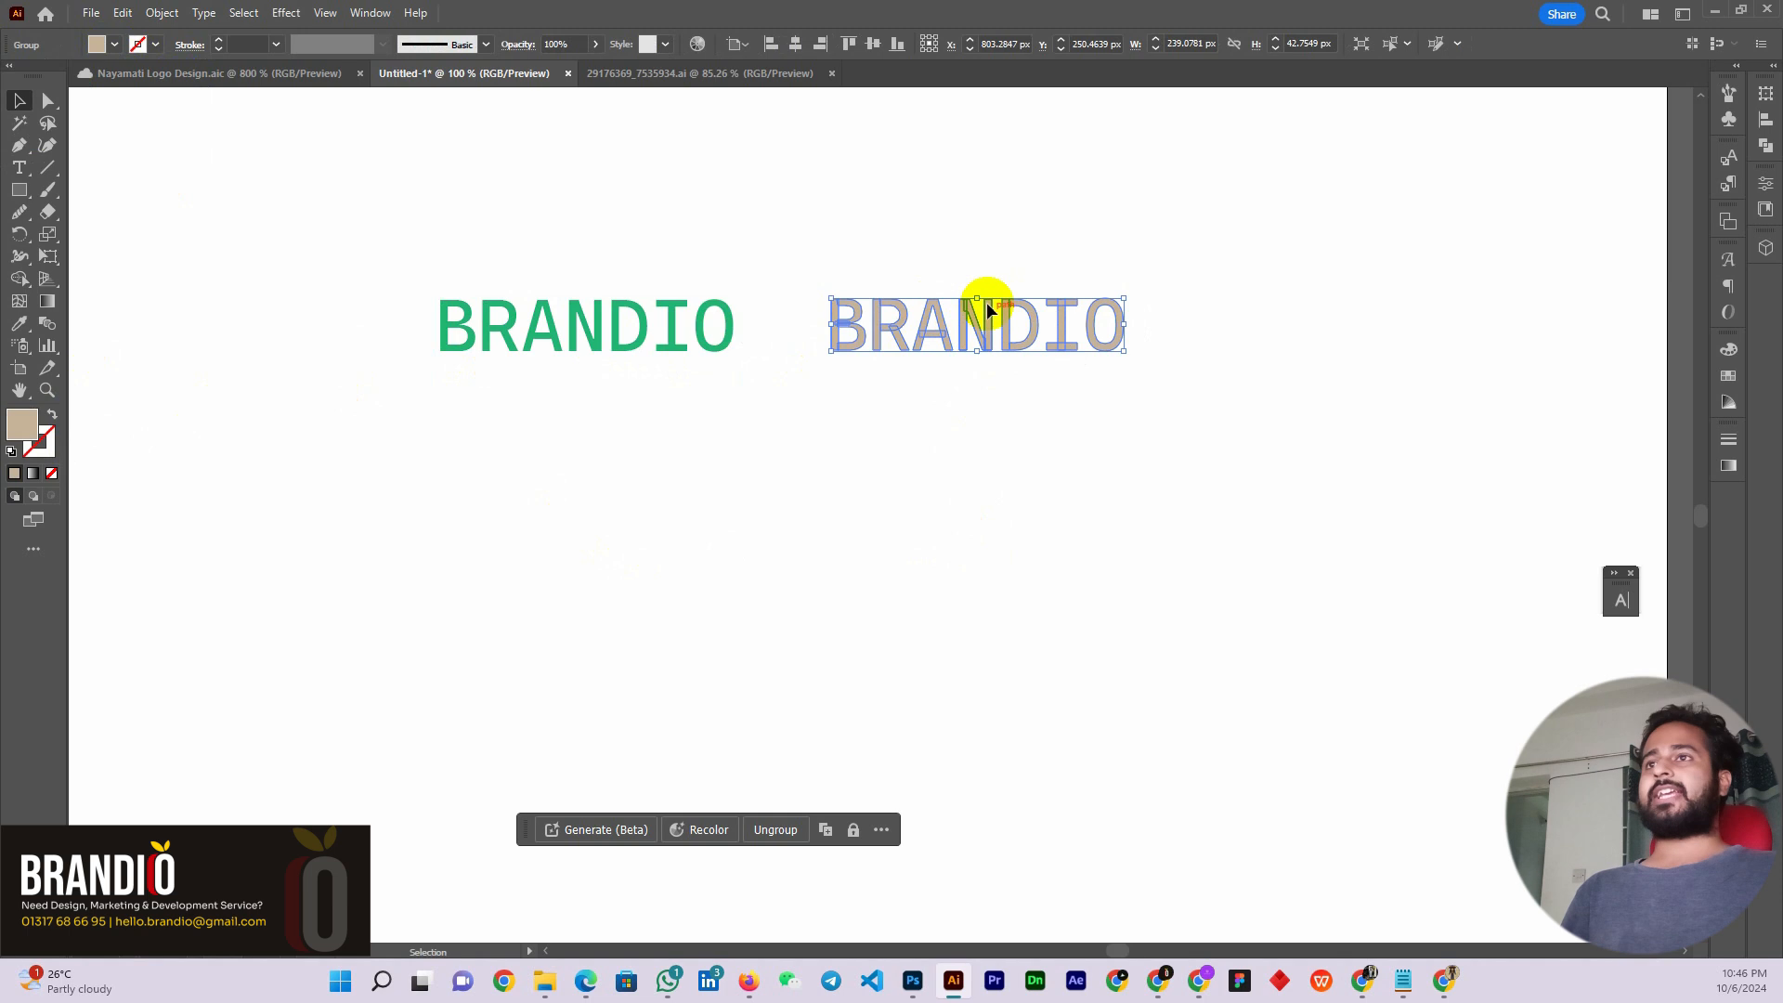
scroll(1065, 347, "up", 1)
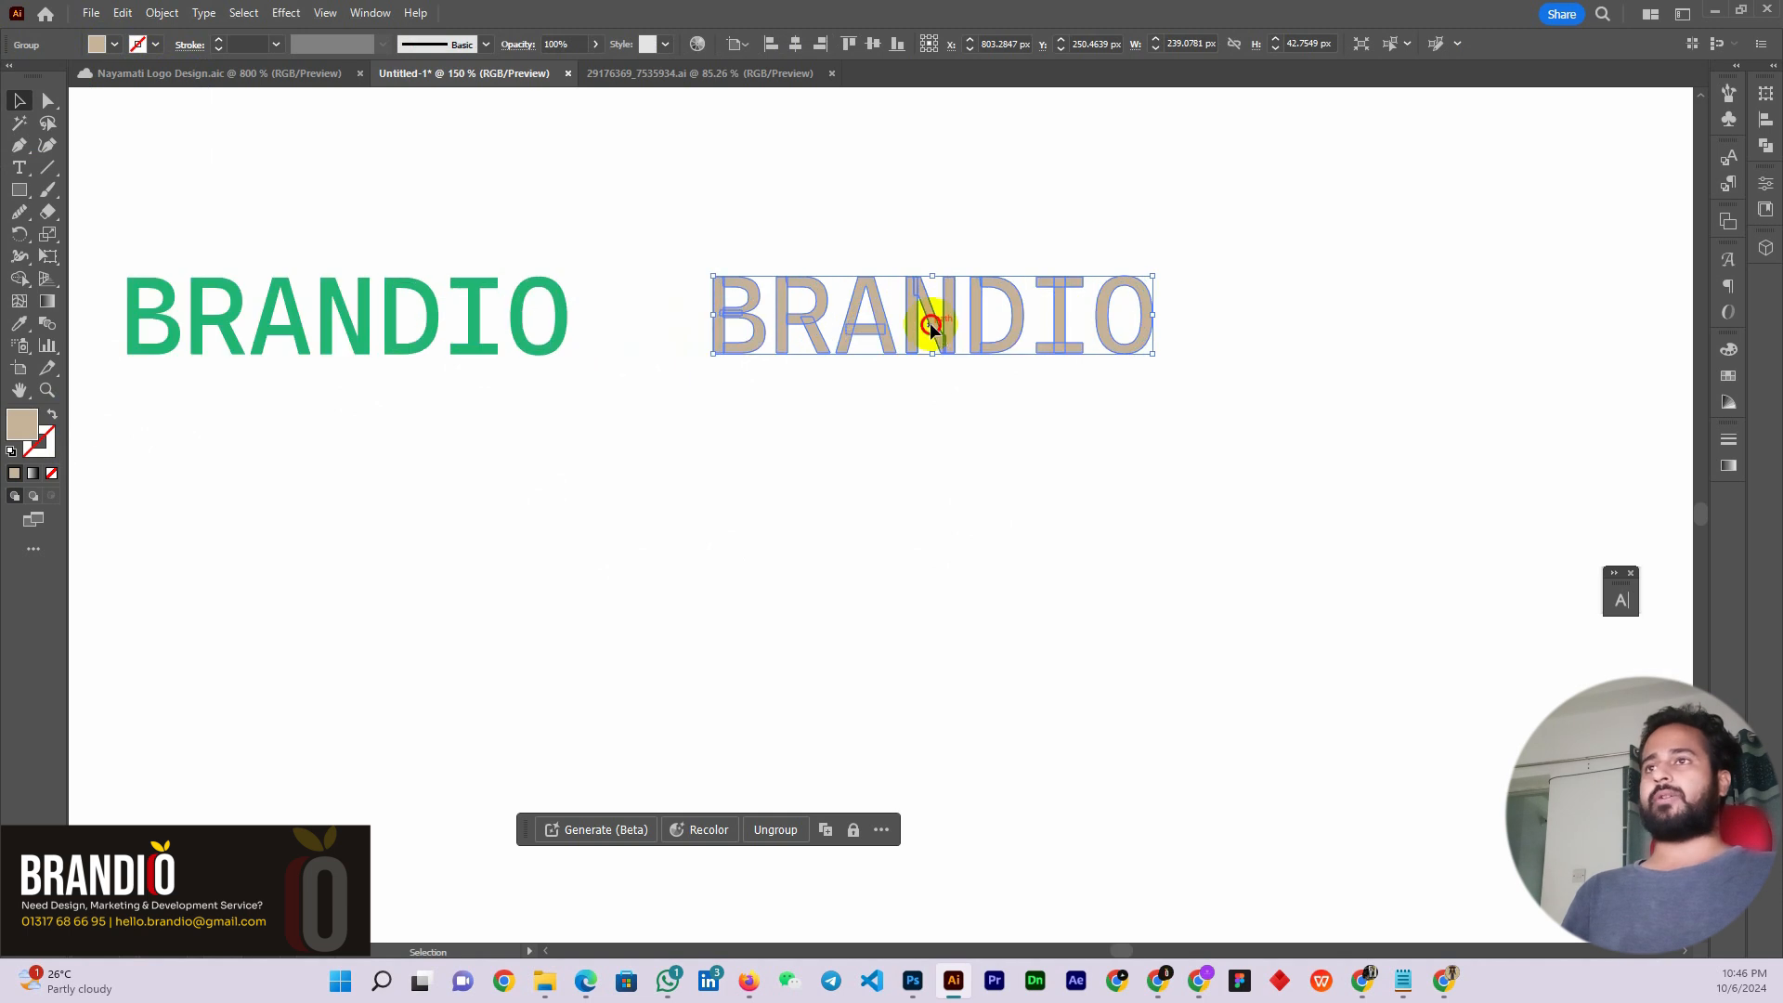
mouse_move(930, 329)
left_mouse_down()
mouse_move(947, 310)
mouse_move(935, 336)
mouse_move(914, 315)
left_mouse_up()
right_click(916, 308)
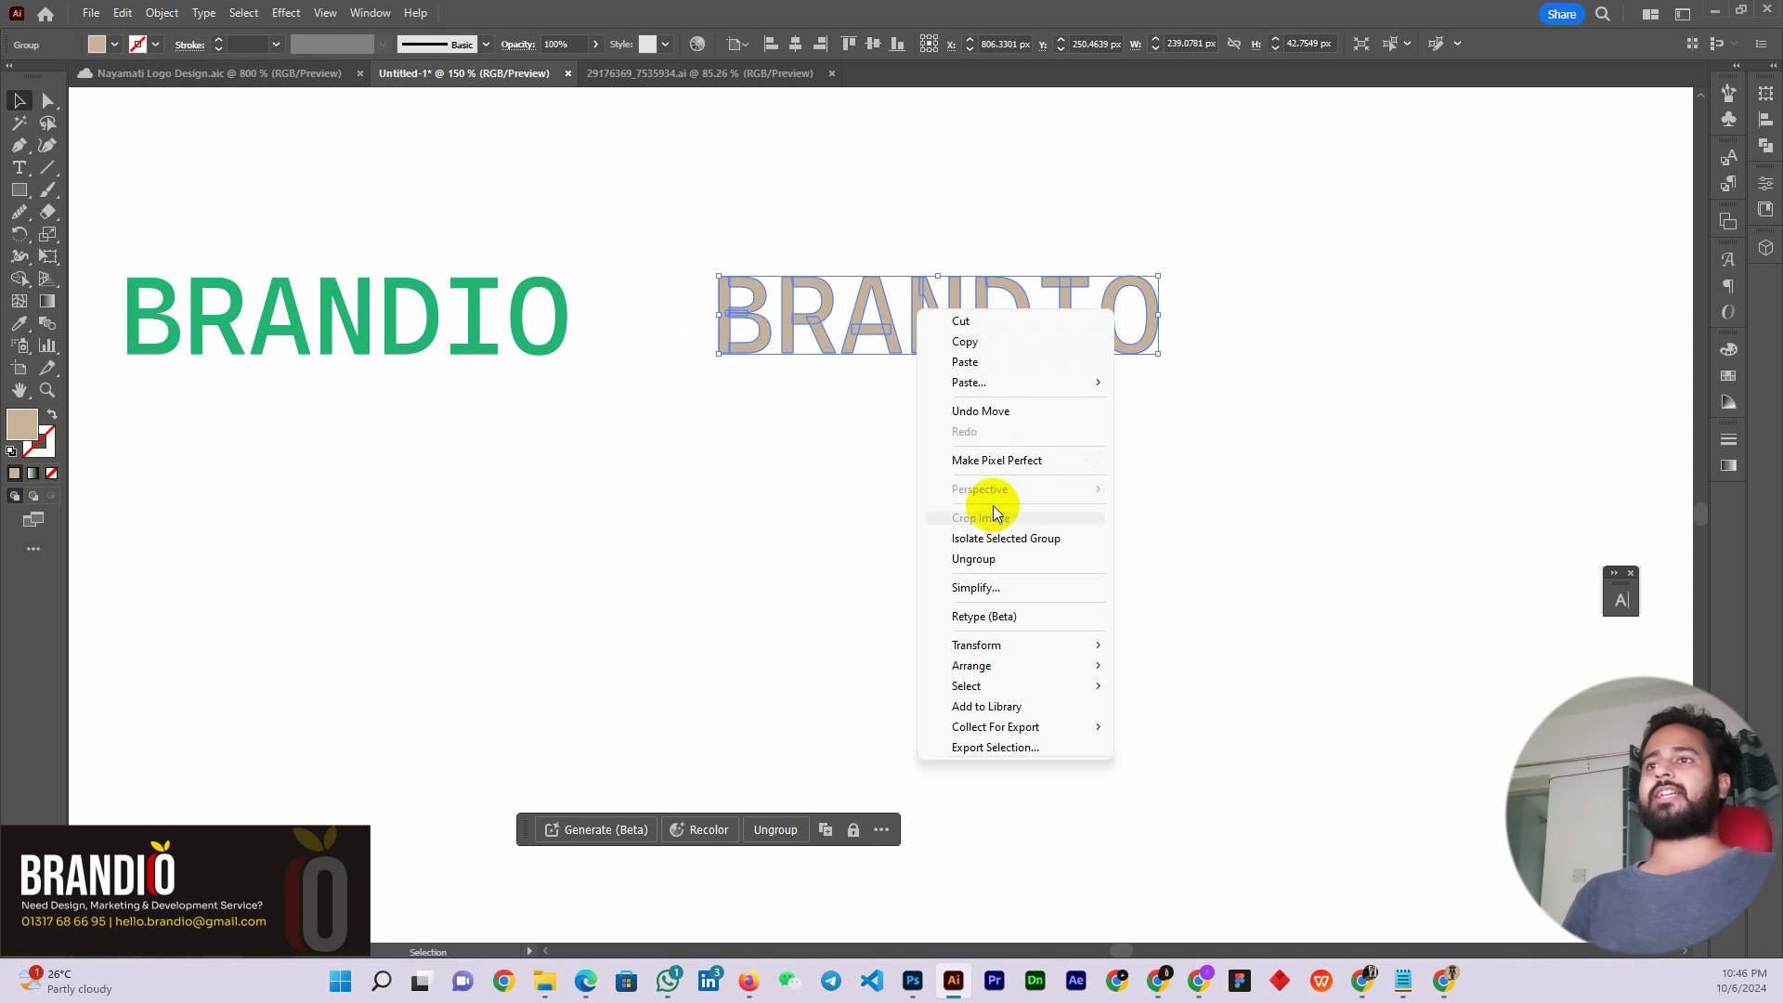
left_click(994, 558)
left_click(1021, 561)
Pull the outlined O, I, D and N out of the word individually, and move the A down but undo that move
left_click_drag(1149, 328, 1166, 448)
left_click_drag(1060, 348, 1145, 294)
left_click_drag(1014, 325, 1021, 444)
left_click_drag(944, 343, 988, 258)
left_click_drag(893, 323, 893, 424)
key("ctrl+z")
left_click(895, 426)
Place the N beneath the A and the I beside the A, and move the D and O together out of the way
left_click_drag(904, 188, 1161, 294)
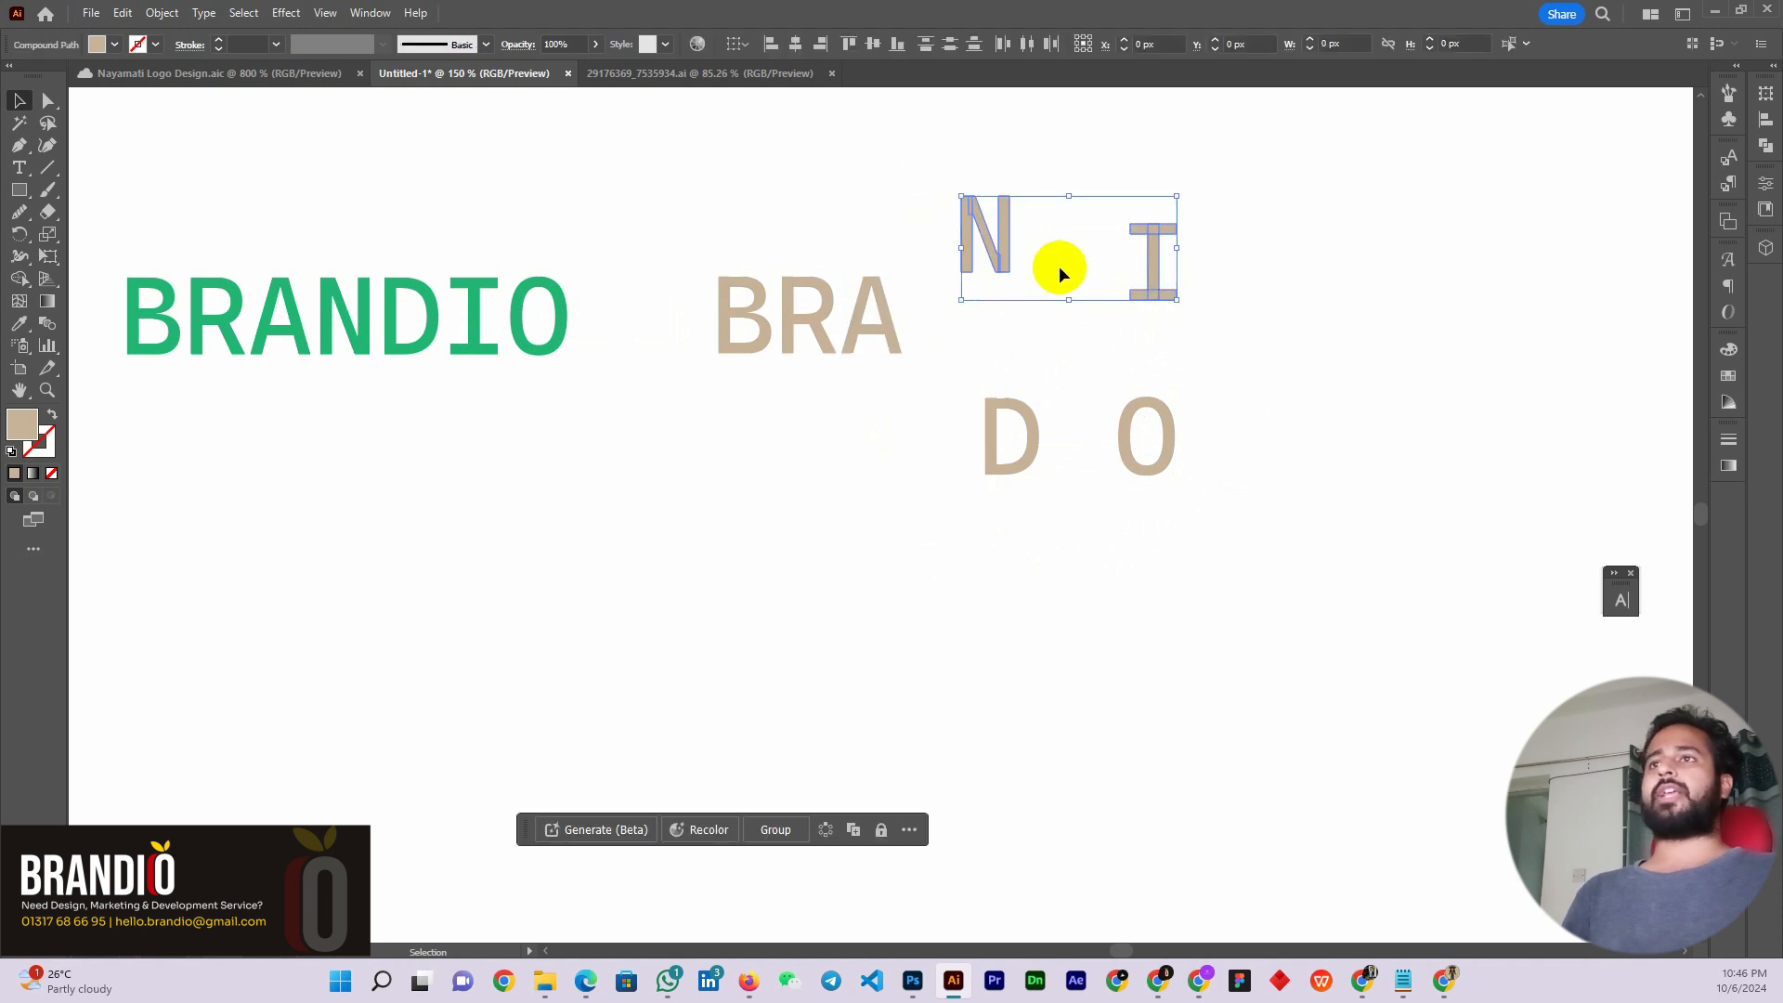
left_click(987, 318)
left_click_drag(996, 265, 881, 418)
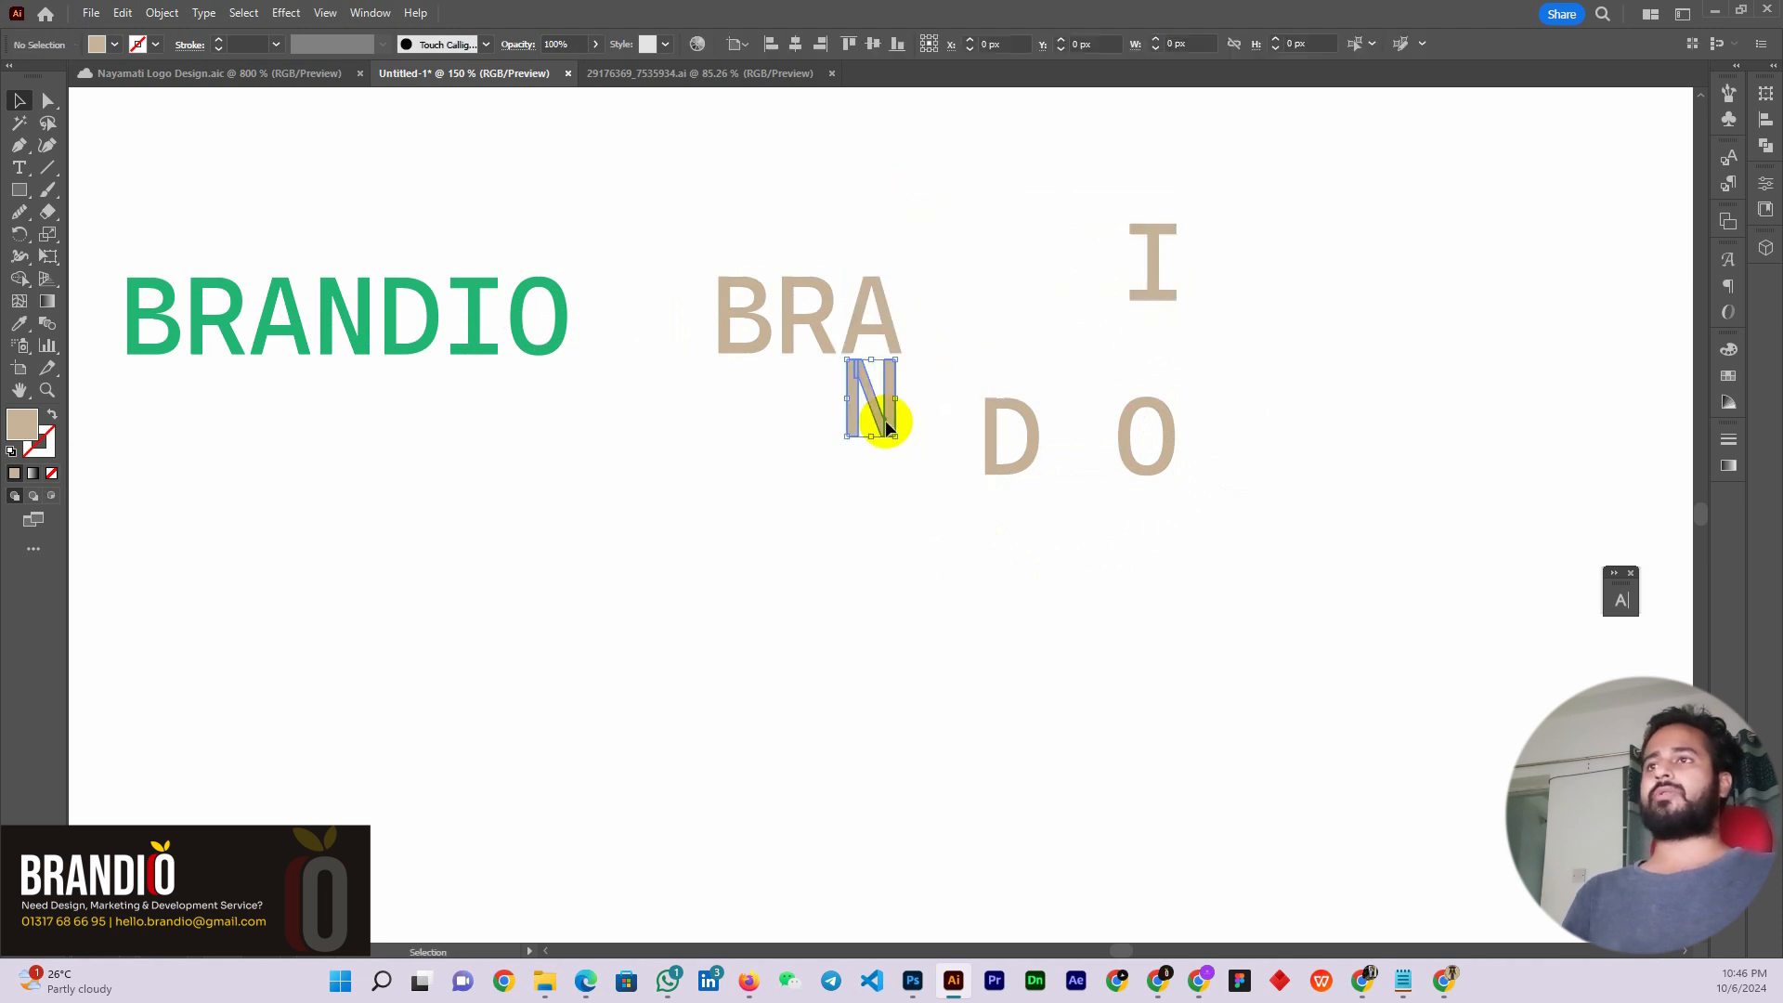
left_click_drag(1129, 295, 919, 331)
left_click_drag(1059, 453, 1242, 430)
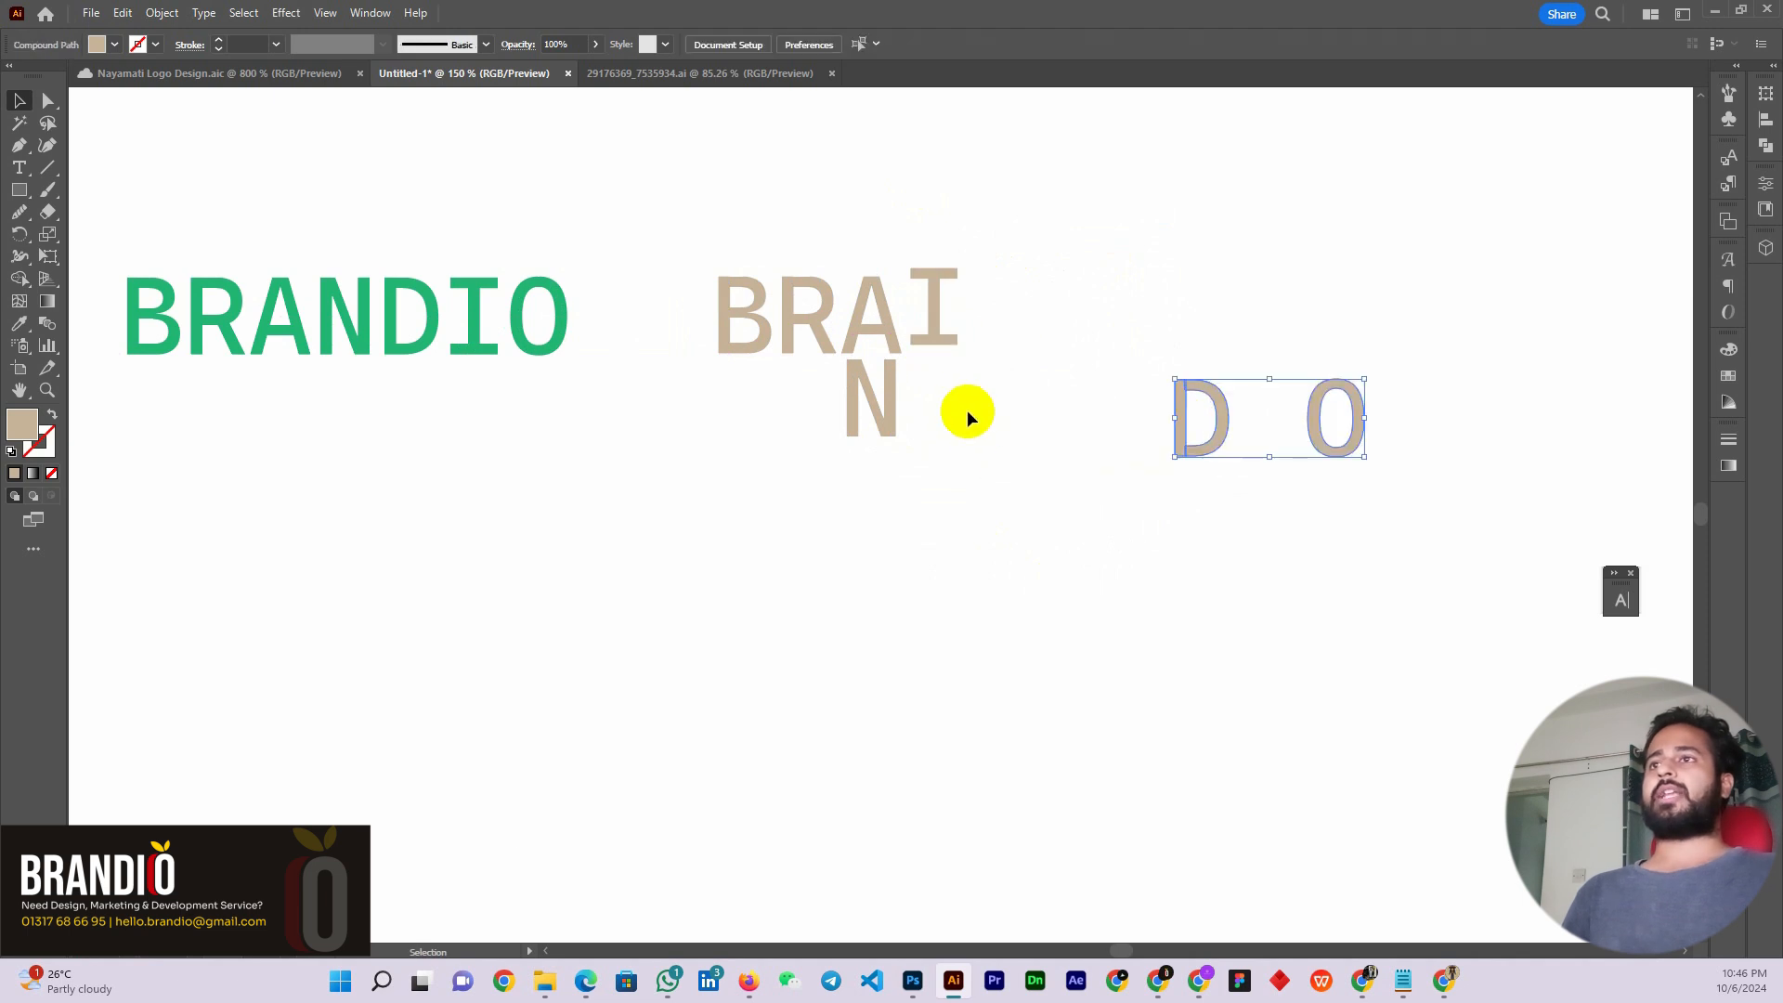
left_click(967, 410)
Align the outlined I with the BRA row and deselect it
scroll(914, 325, "up", 3)
left_click_drag(959, 362, 963, 390)
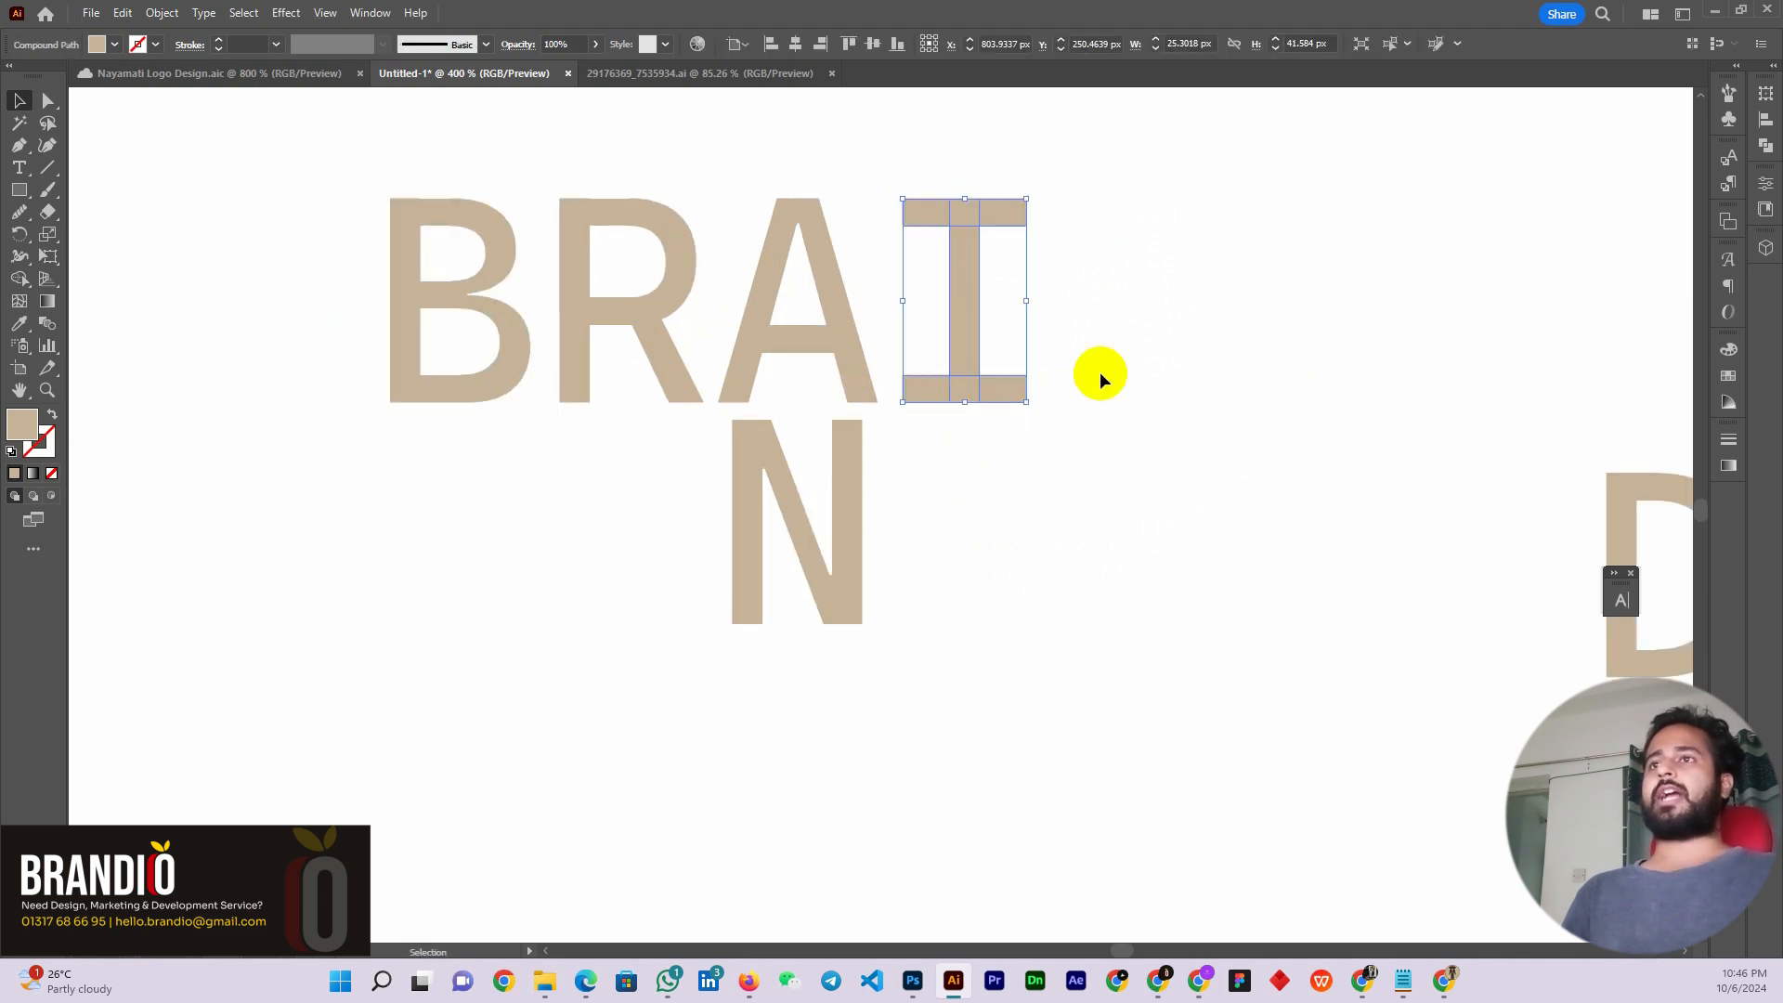
left_click(1098, 373)
Stretch the I downward by moving its lower anchor points with Direct Selection until its foot aligns with the N's baseline
key("a")
left_click_drag(1080, 370, 896, 411)
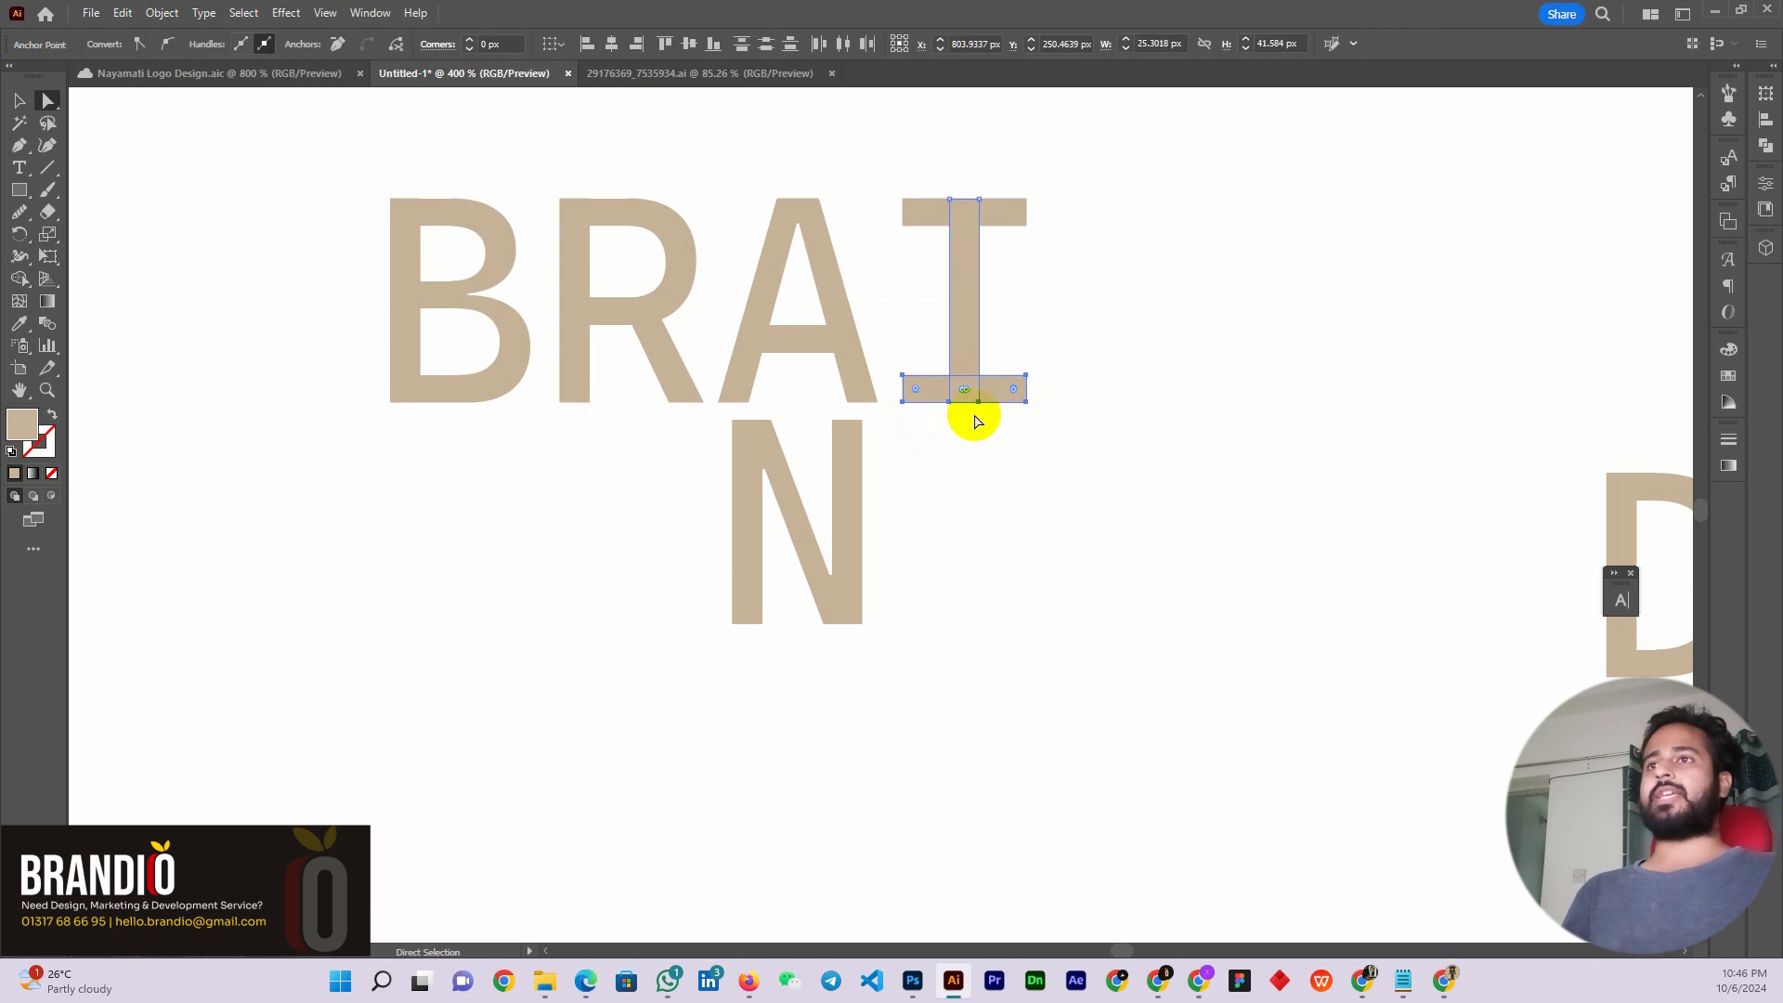
key("shift+Down")
key("shift+Down")
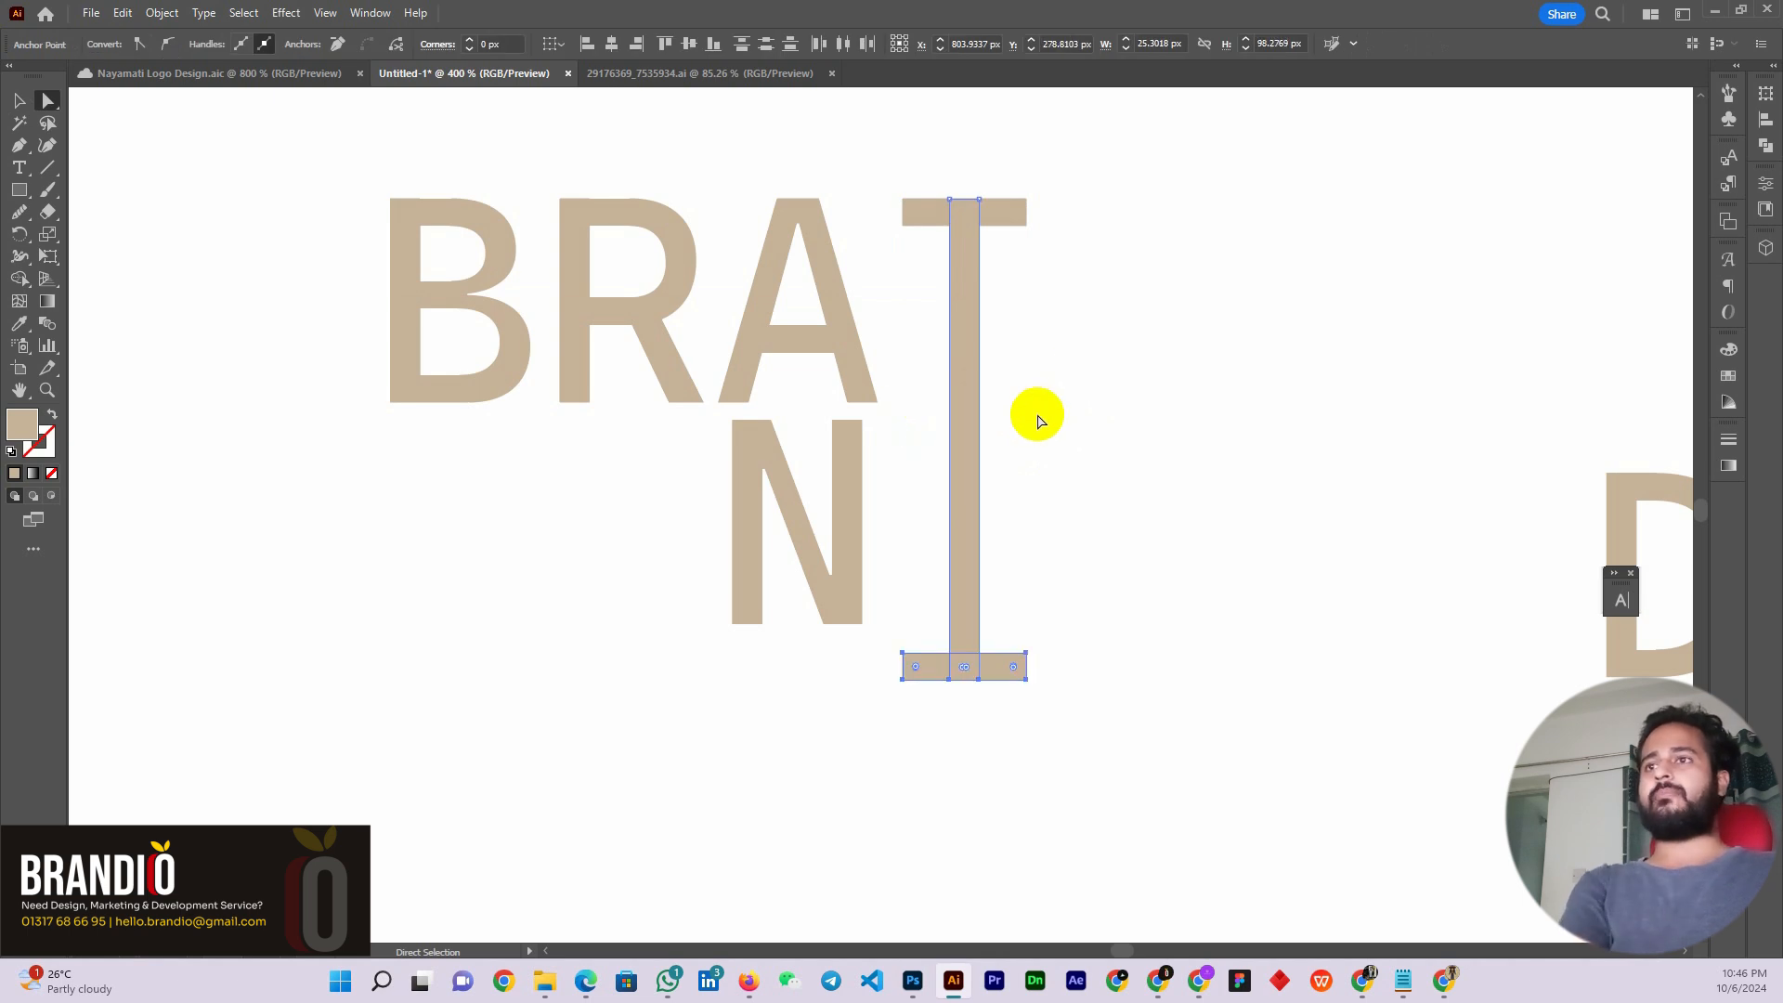
key("shift+Up")
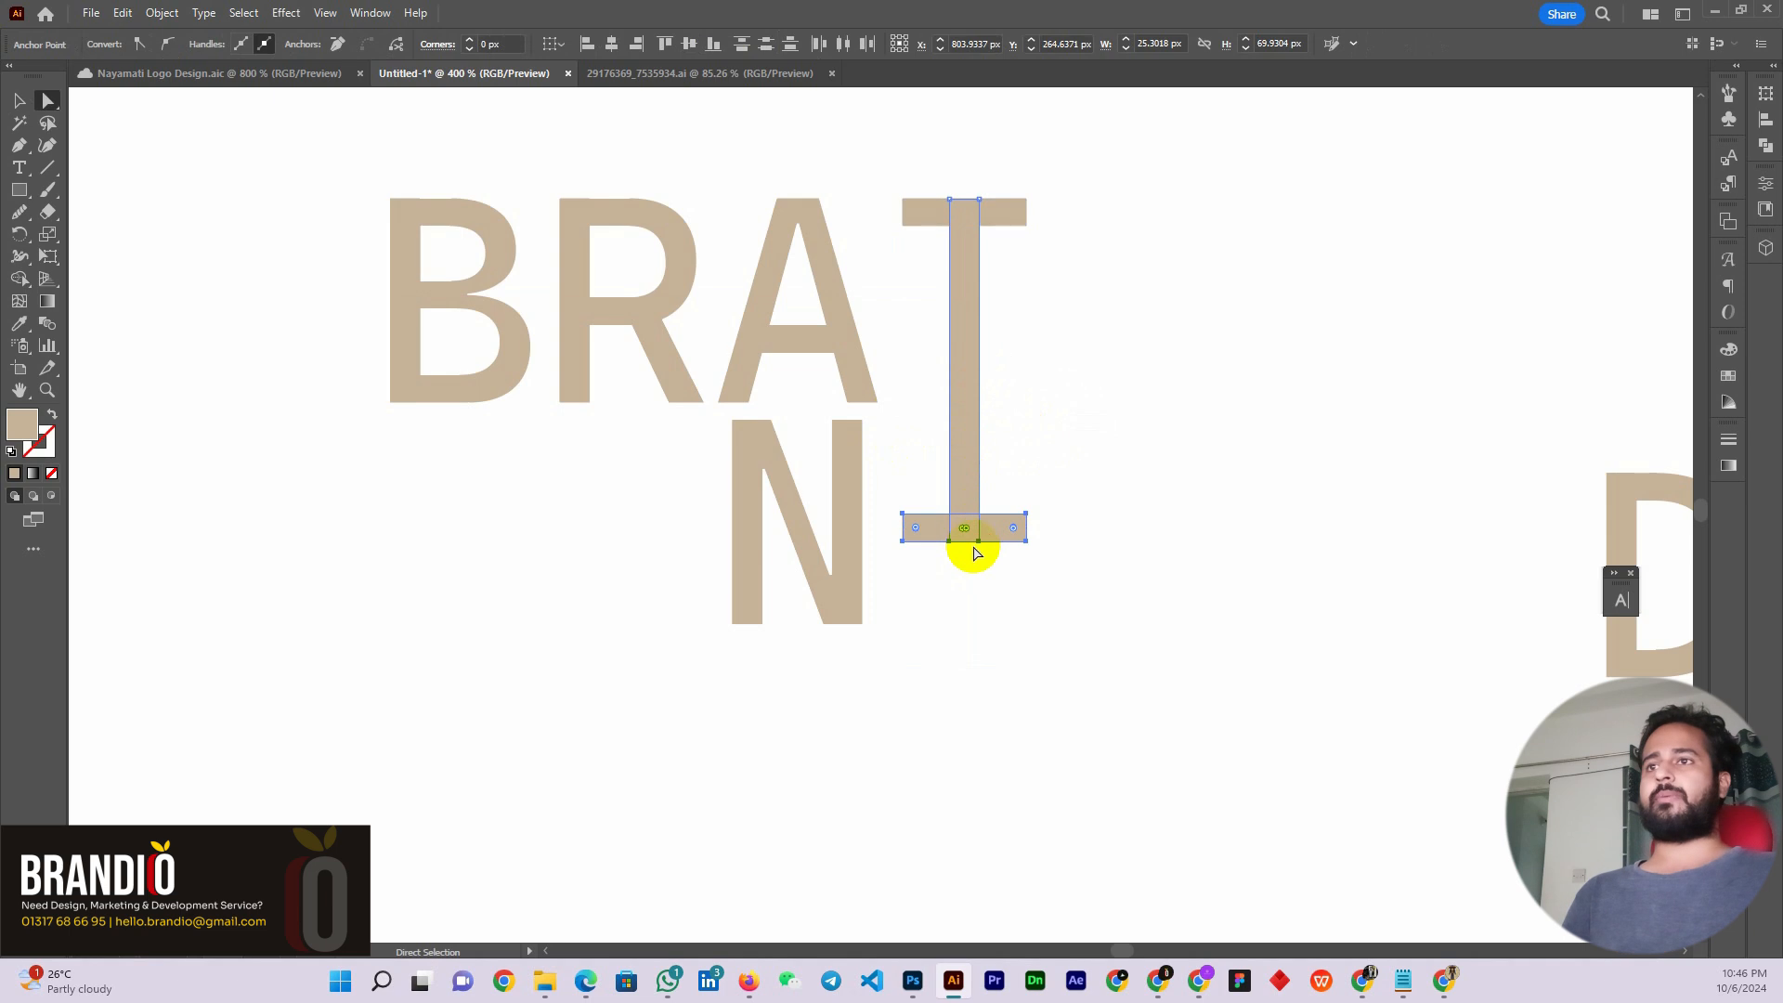
left_click_drag(974, 554, 975, 625)
left_click(19, 100)
left_click(277, 338)
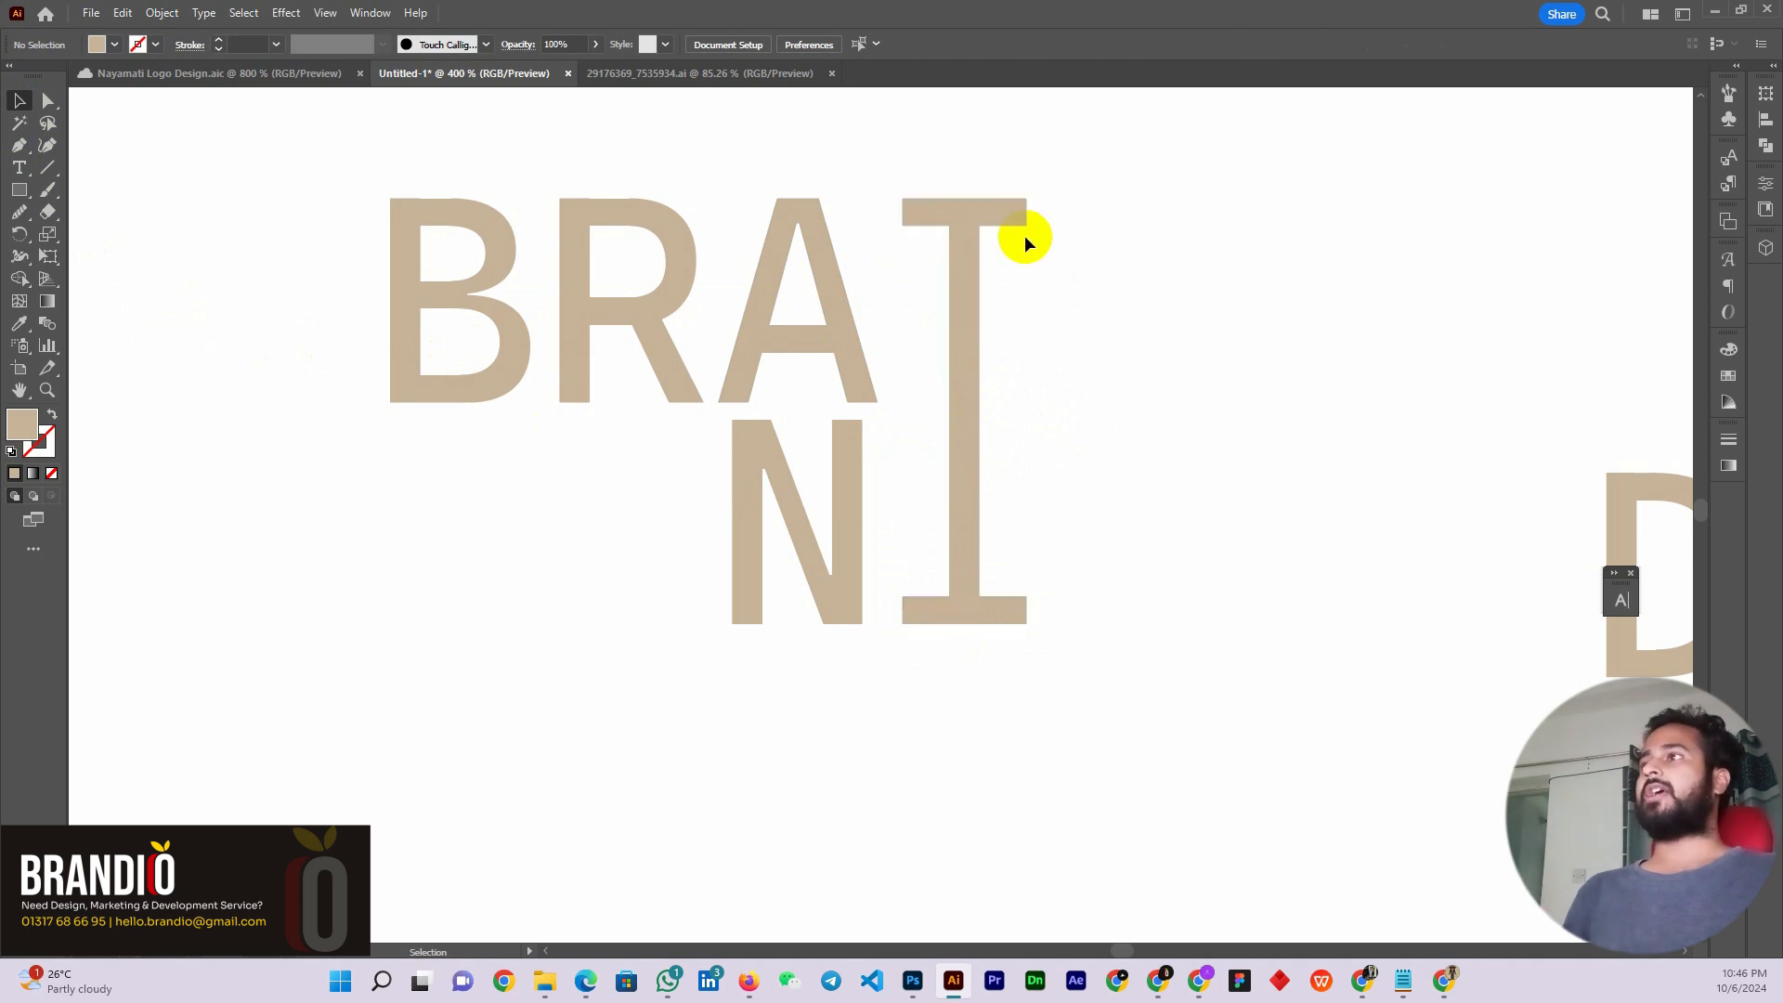
Shift the stretched I closer to the A and N, and place the D beside its stem
left_click_drag(971, 457, 951, 461)
scroll(994, 446, "down", 2)
left_click_drag(1279, 498, 994, 406)
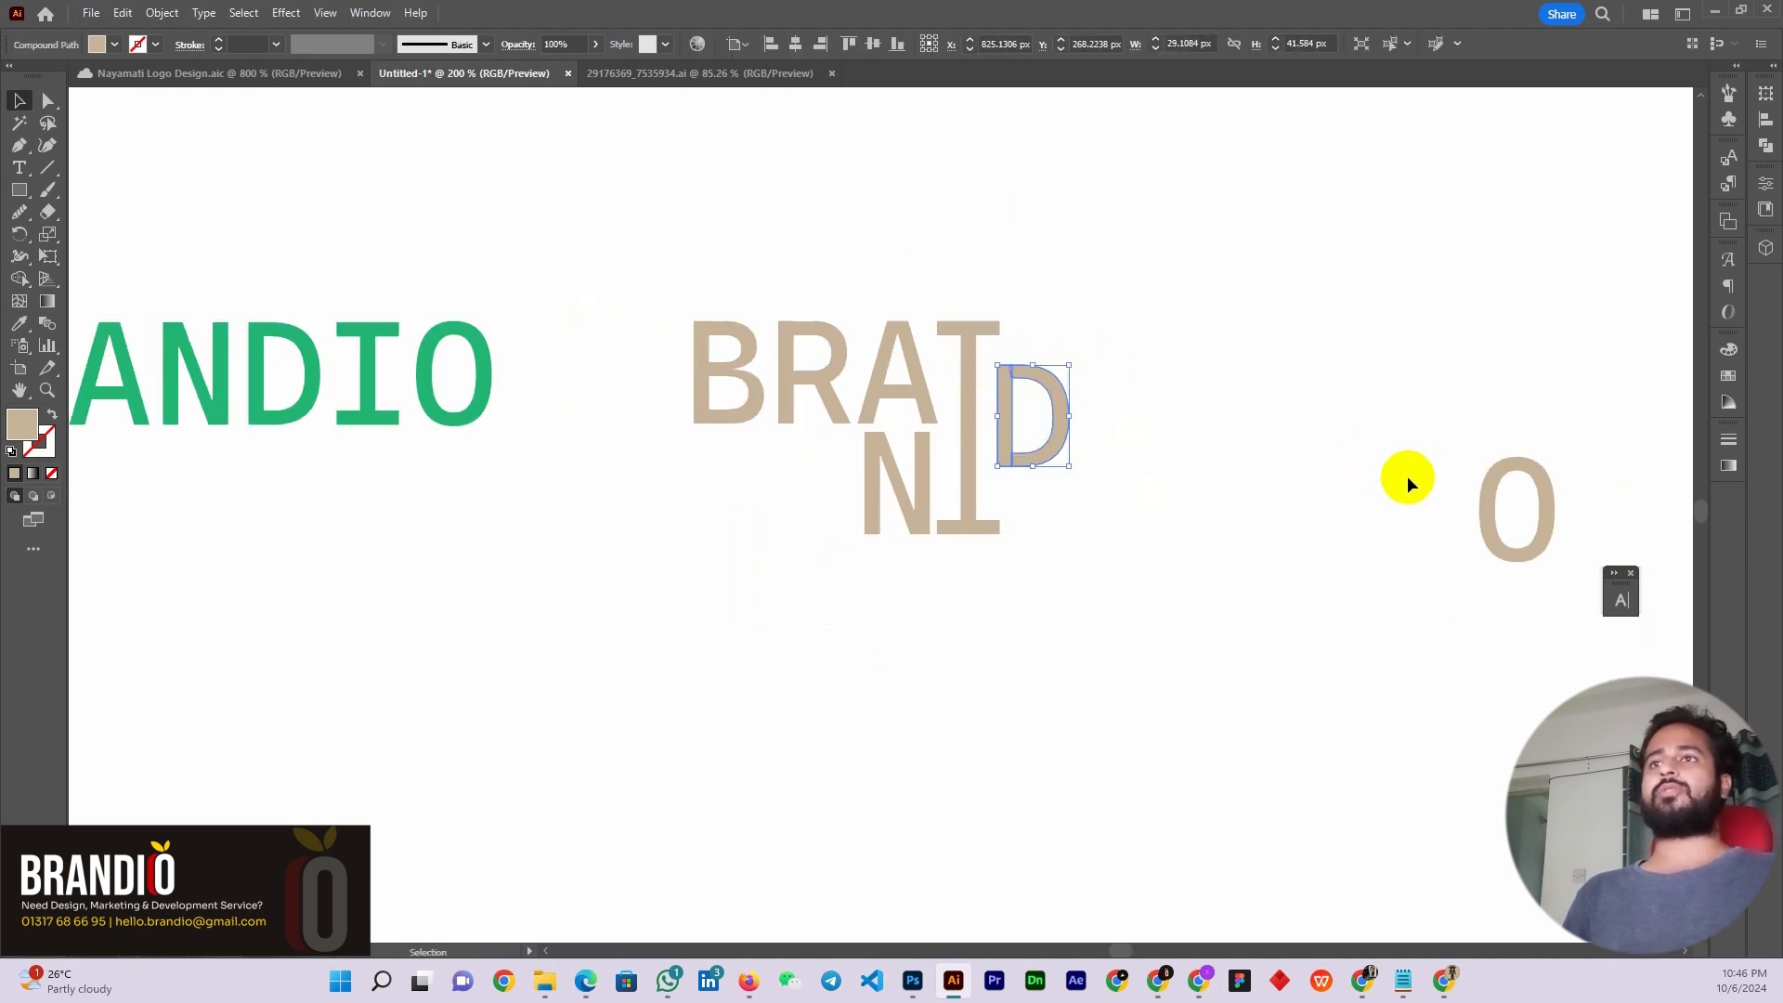
Position the O beneath the D, beside the foot of the stretched I, and deselect it
left_click_drag(1497, 526, 993, 435)
scroll(1035, 438, "up", 2)
left_click_drag(1066, 517, 1015, 538)
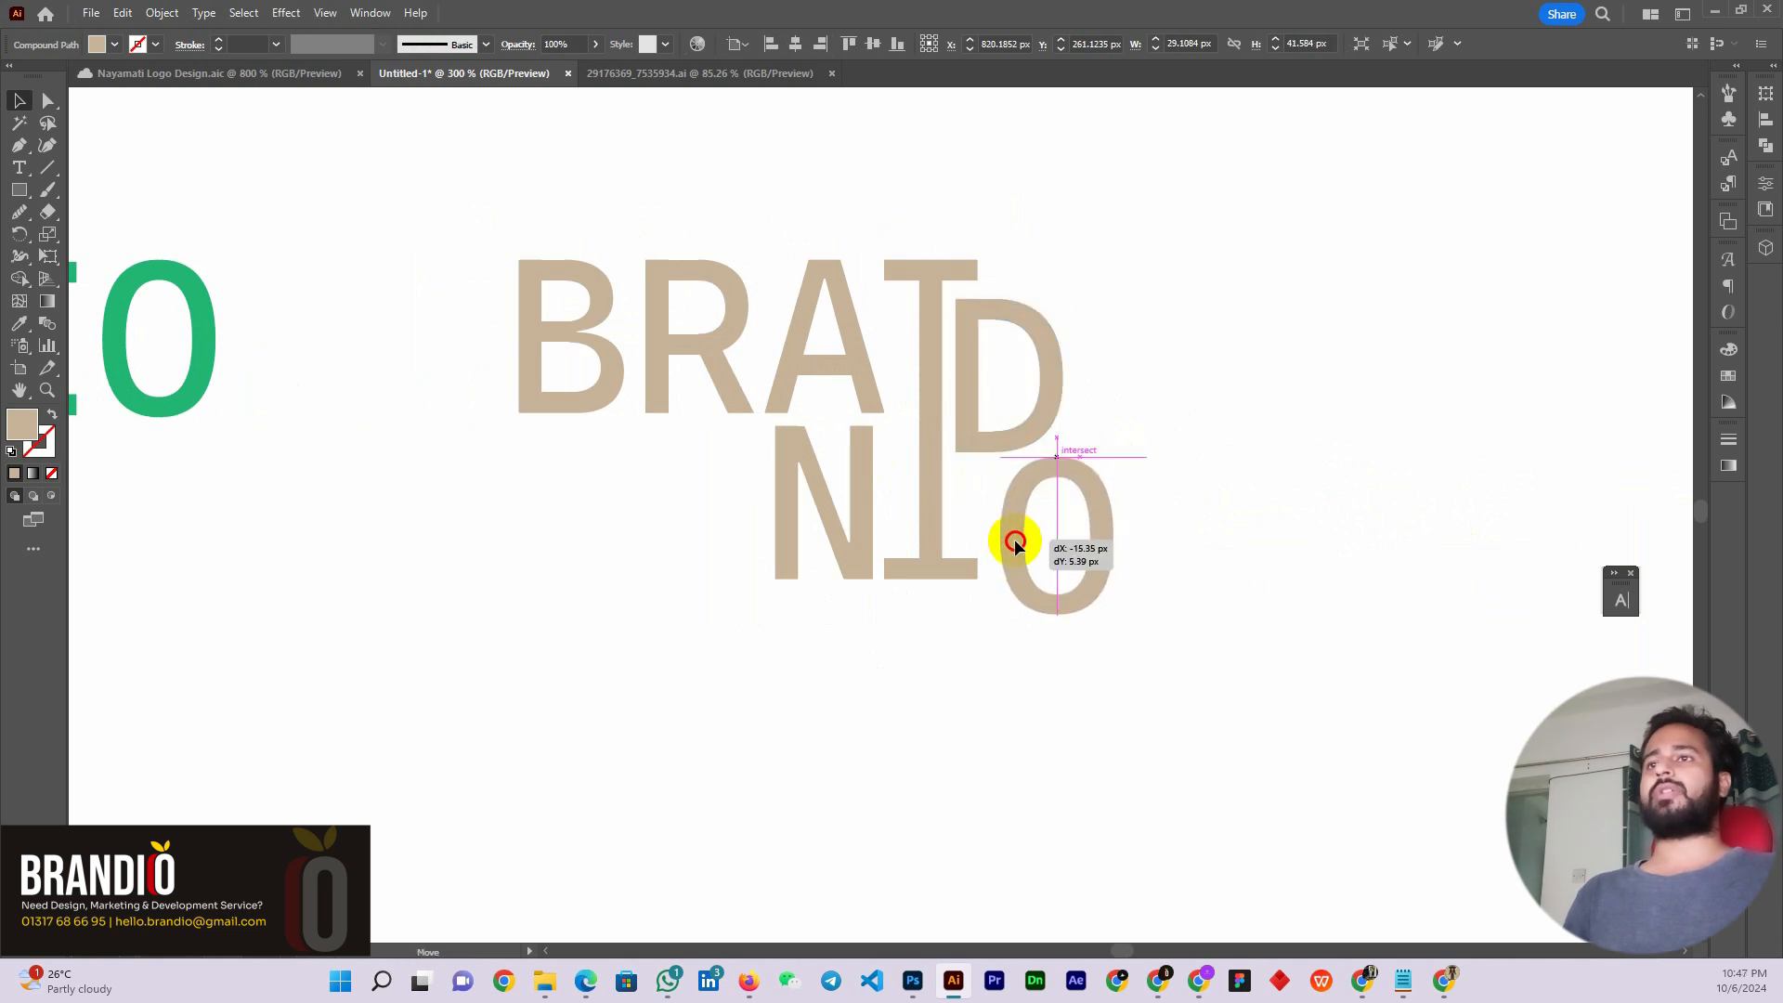
left_click(1137, 437)
Select all the rearranged letters and move them about 20 px up and 6 px to the right
scroll(851, 284, "down", 2)
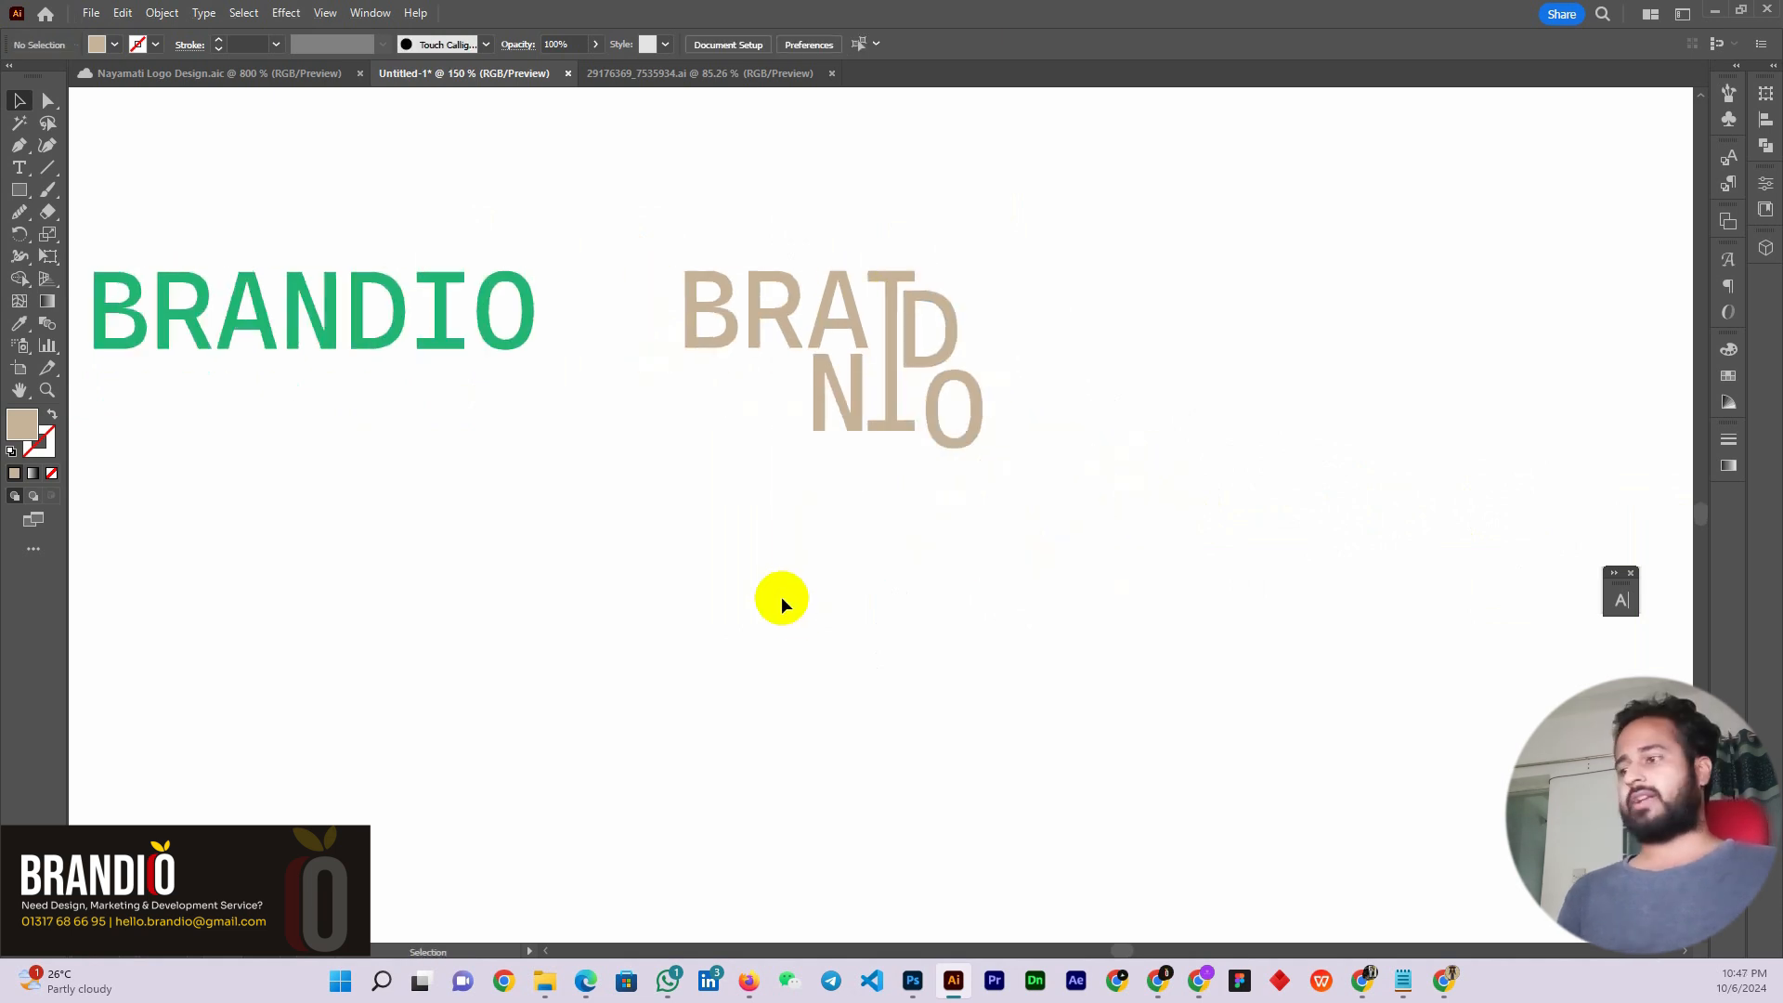
left_click_drag(637, 238, 1025, 460)
scroll(813, 314, "up", 1)
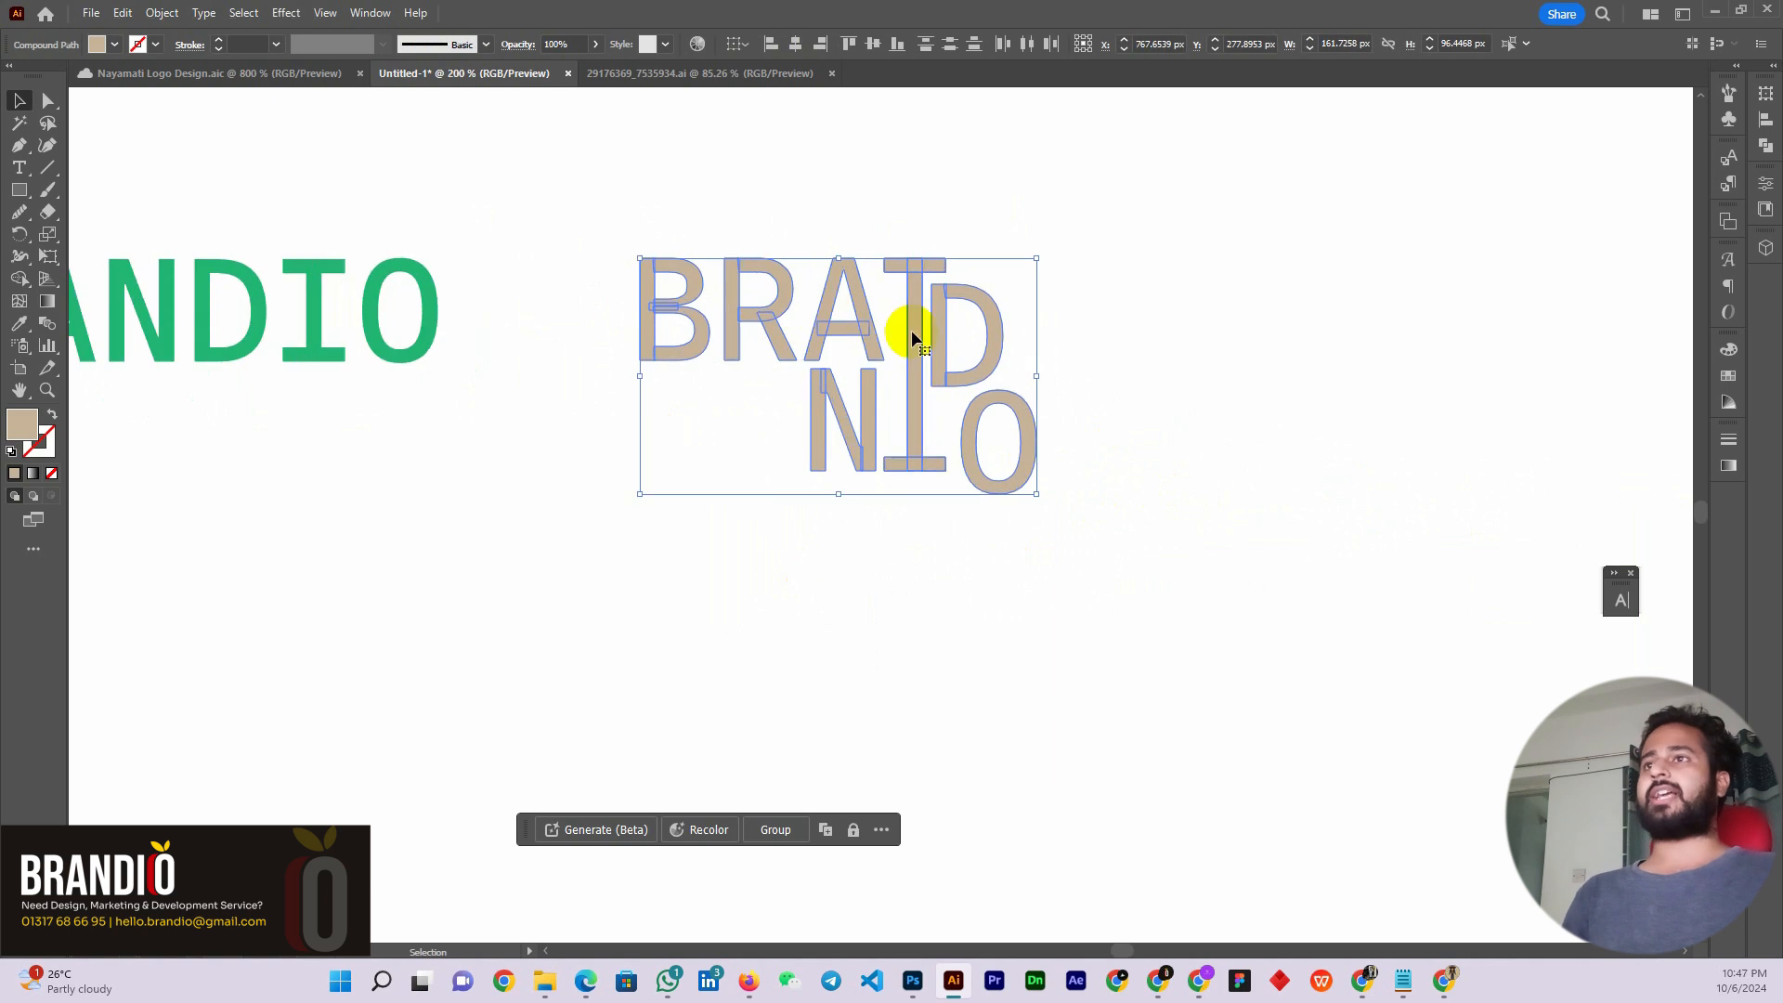
left_click(1077, 352)
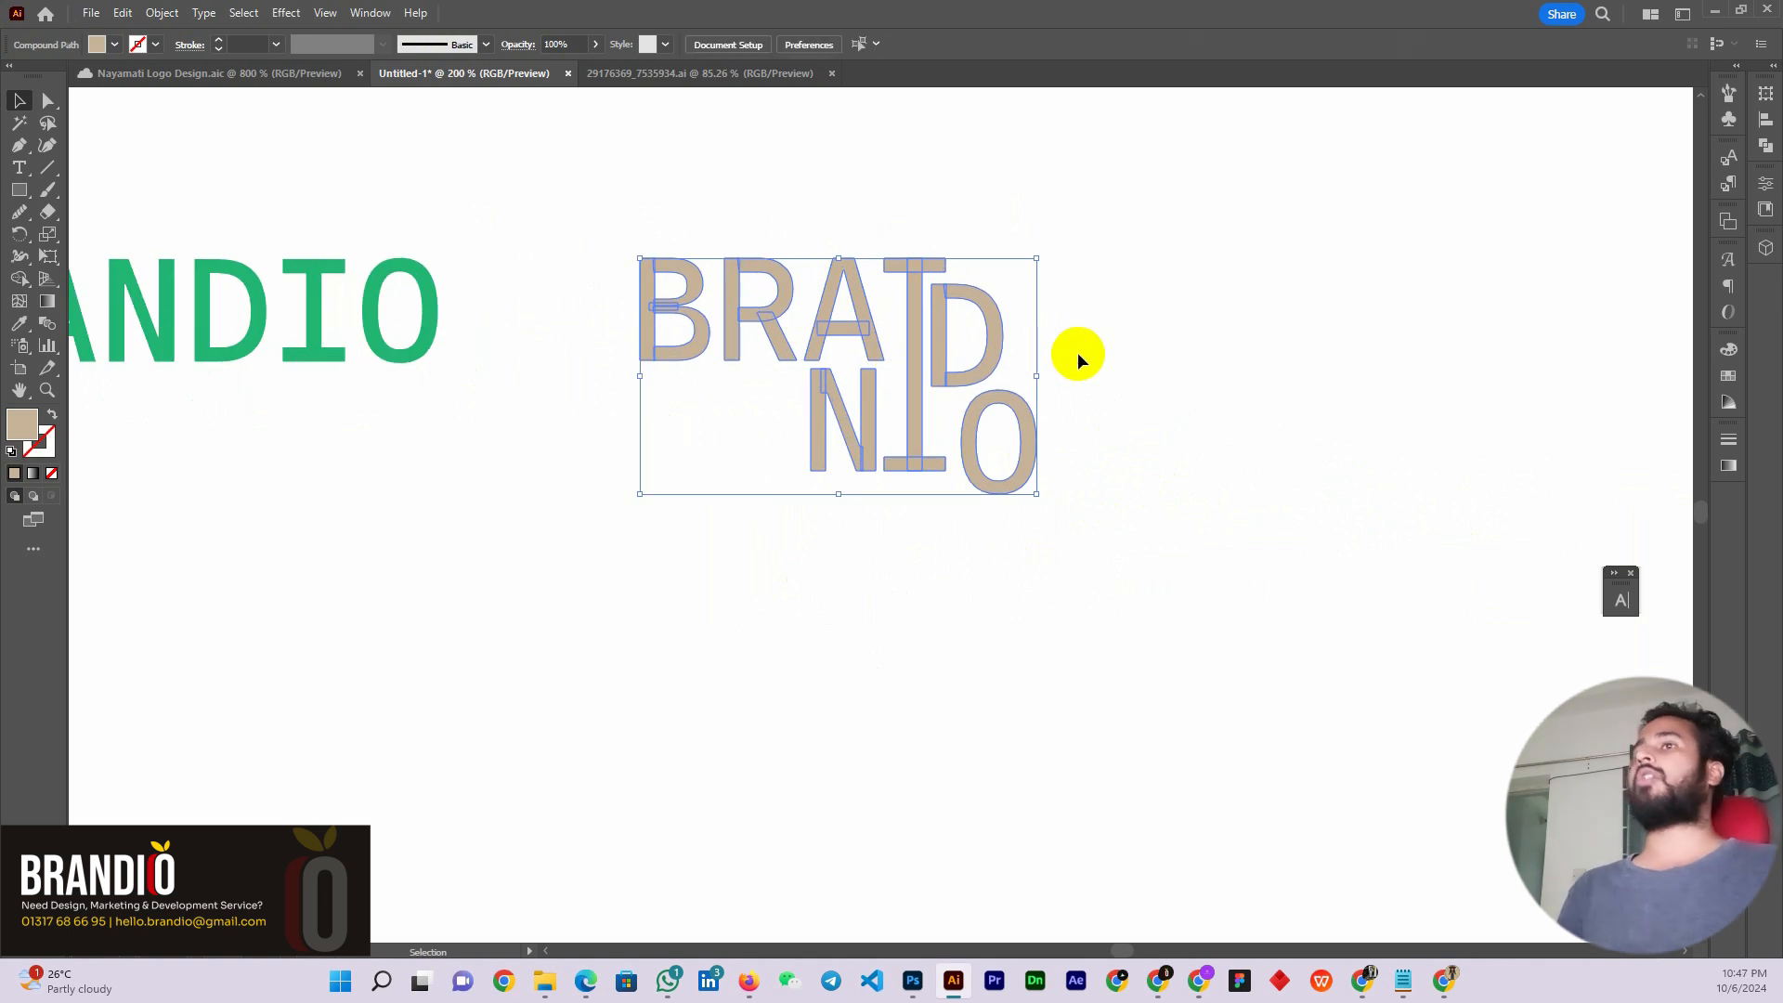
left_click(999, 303)
scroll(904, 385, "down", 2)
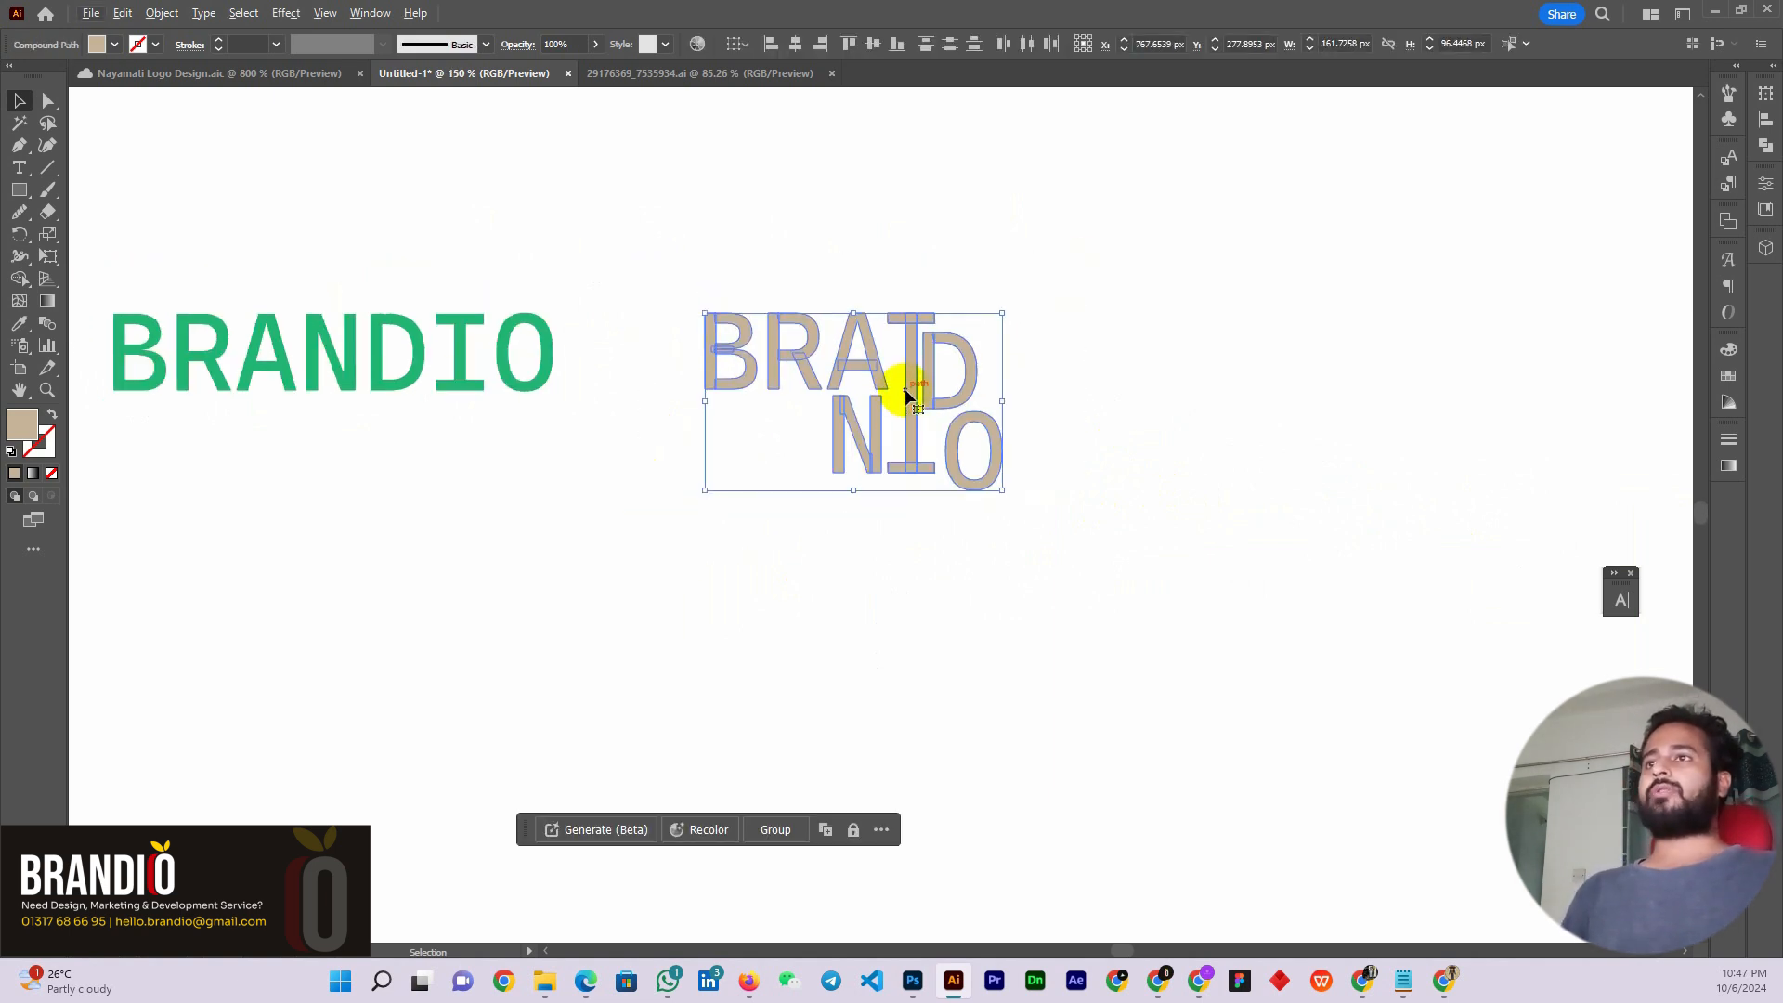
scroll(908, 397, "up", 1)
mouse_move(908, 398)
left_mouse_down()
mouse_move(916, 414)
mouse_move(924, 367)
left_mouse_up()
left_click(1161, 353)
Fill the rearranged outlined letters with red
left_click(951, 414)
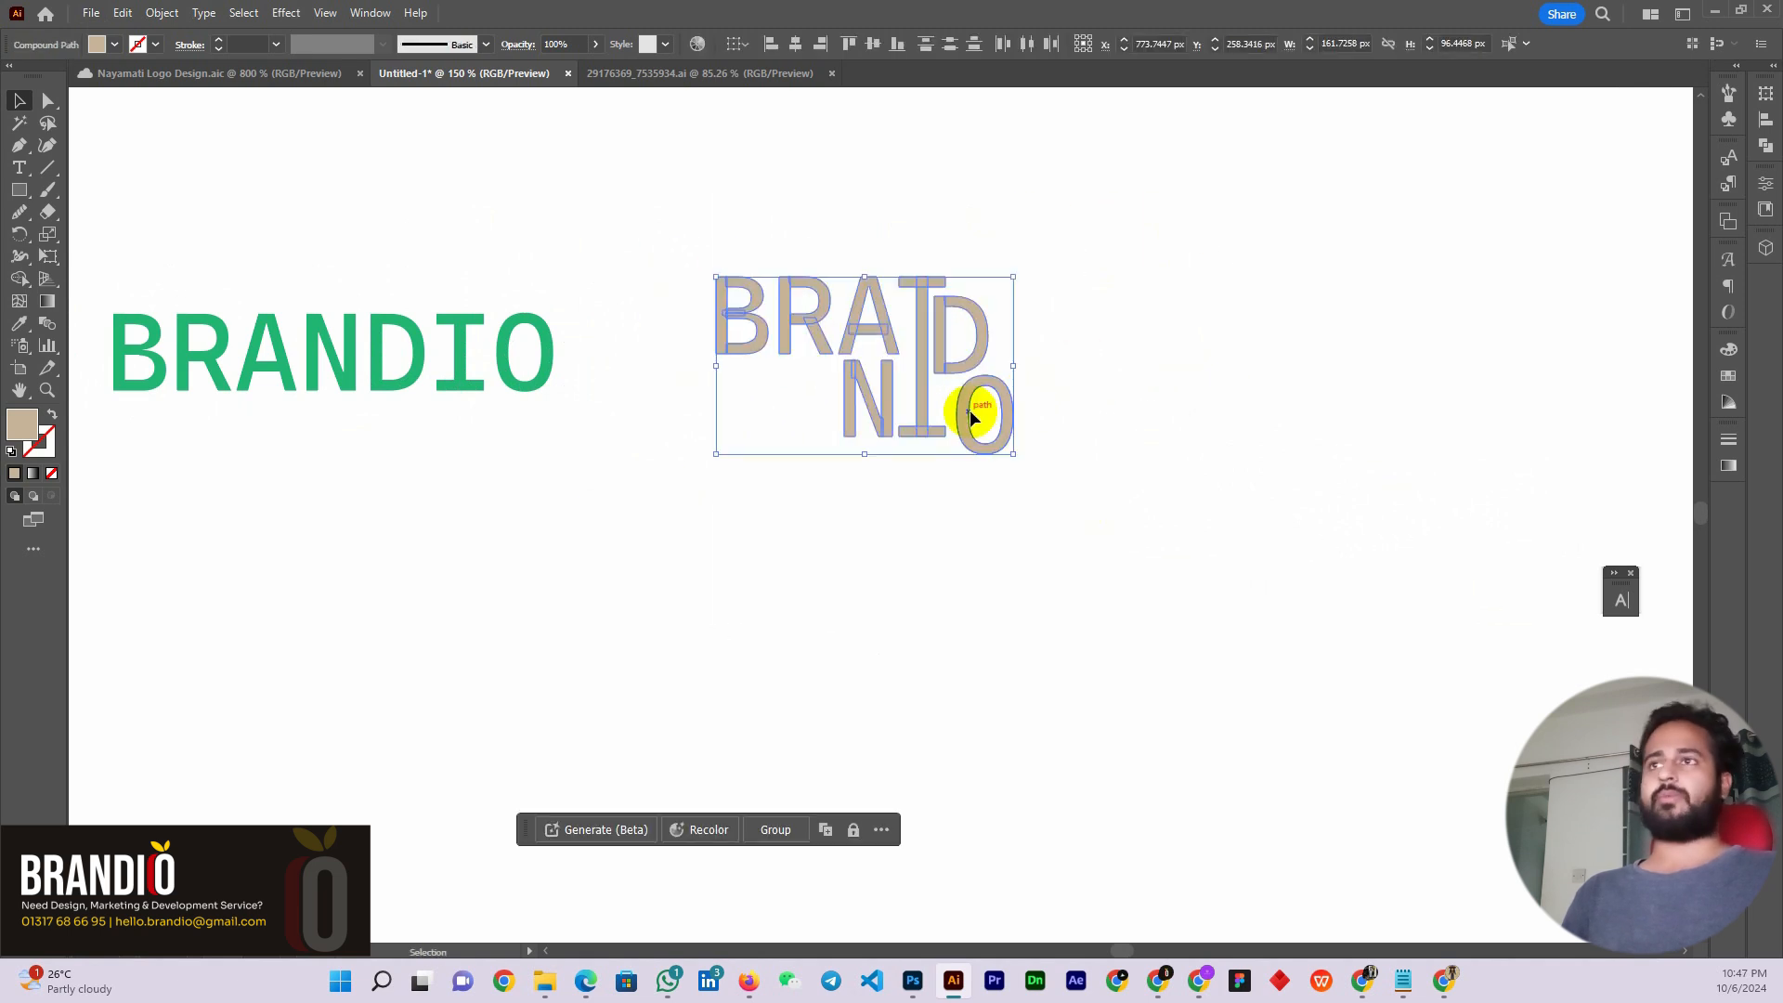
left_click(131, 50)
left_click(156, 78)
left_click(1074, 310)
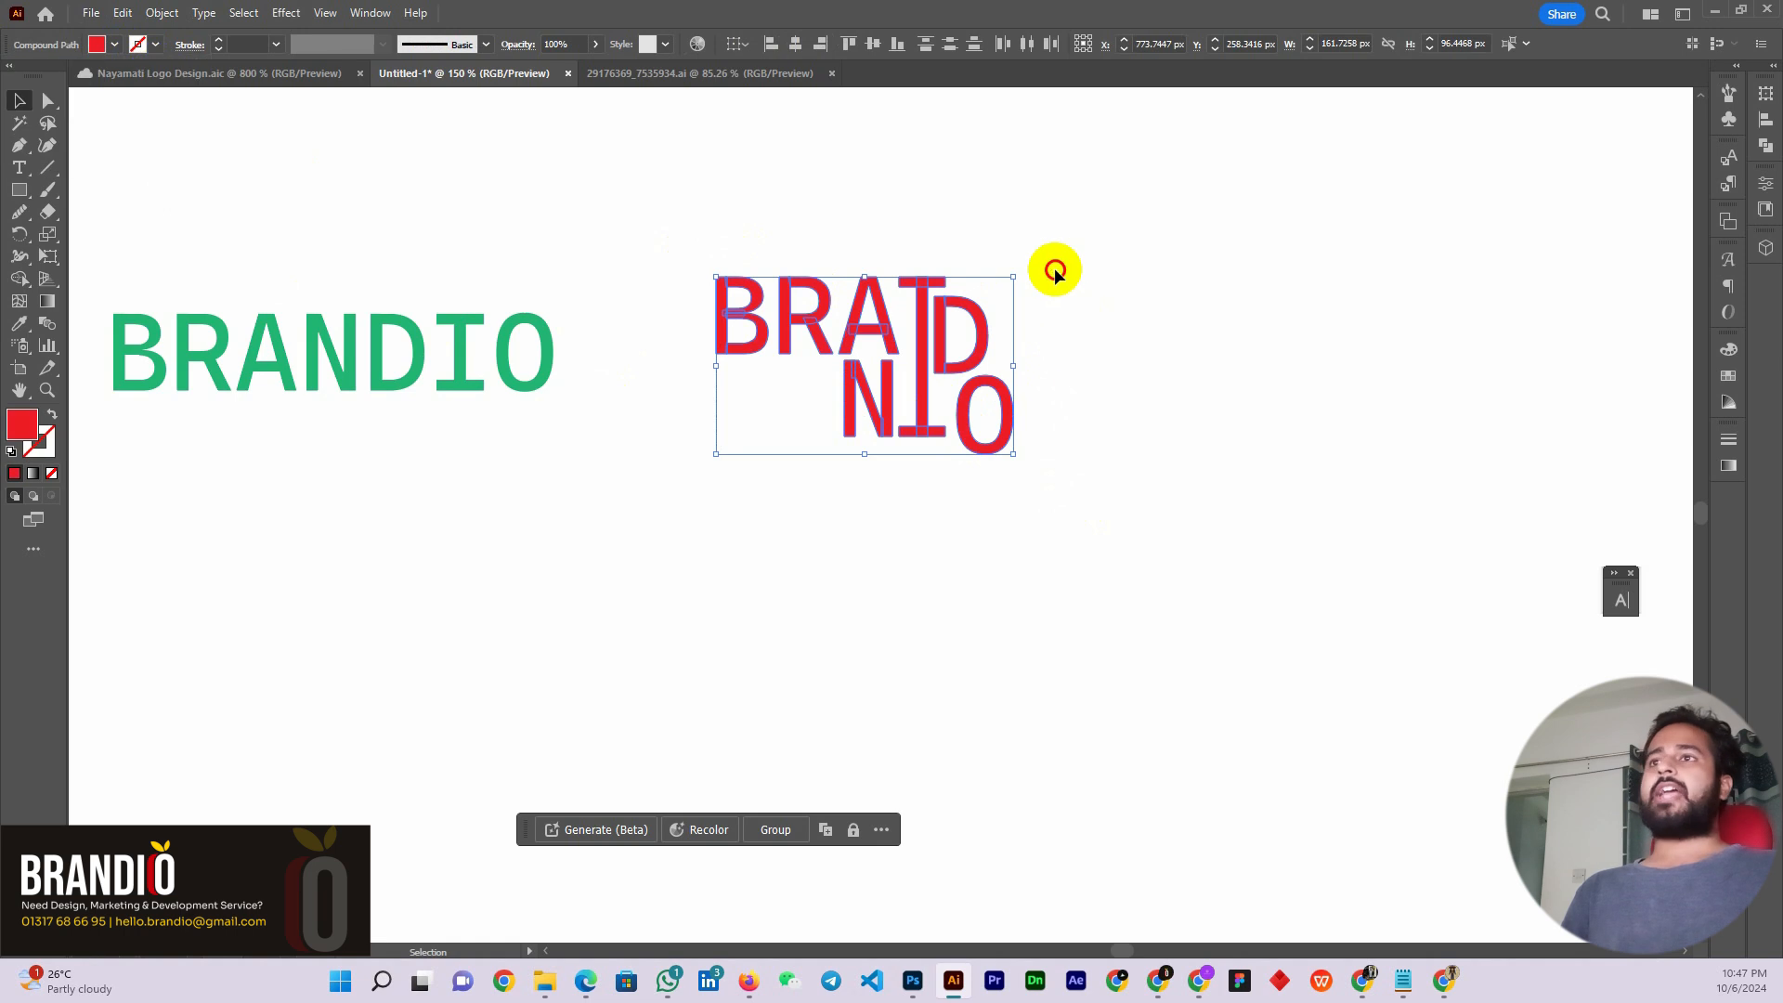
Display the Gradient settings near the artwork and apply a linear white-to-black gradient to the rearranged letters
left_click(1728, 465)
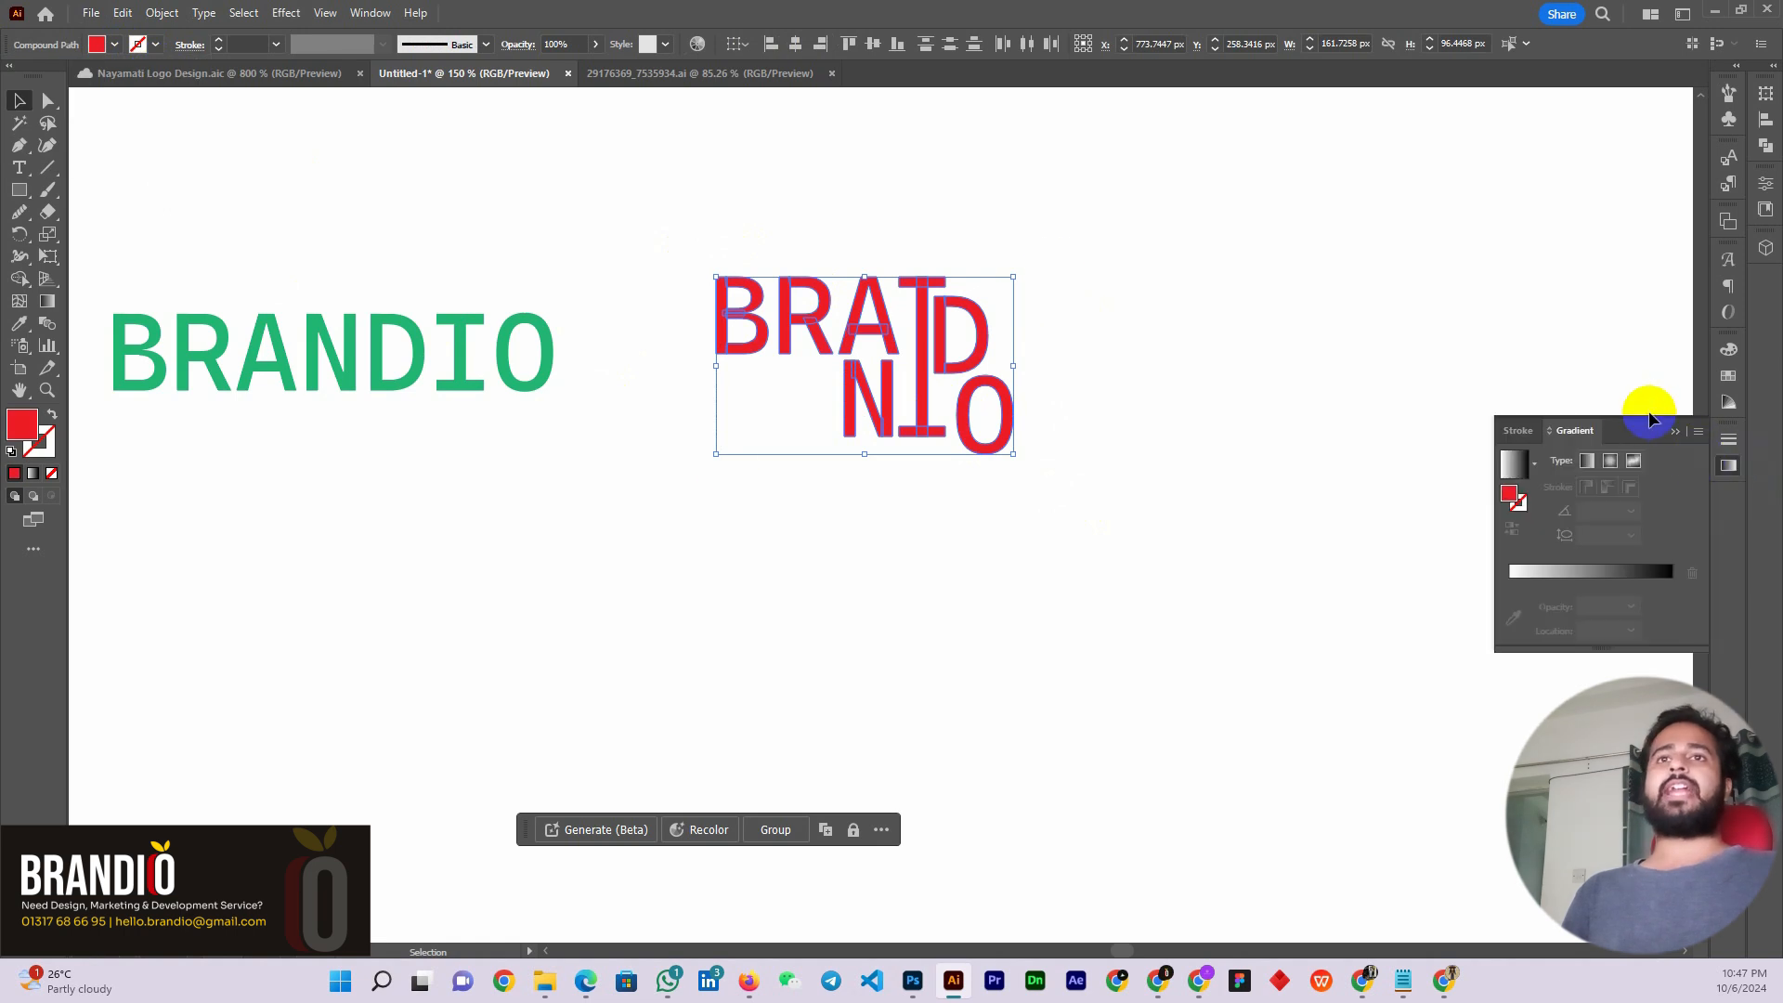
mouse_move(1629, 416)
left_mouse_down()
mouse_move(1433, 298)
mouse_move(1320, 199)
left_mouse_up()
left_click(1298, 340)
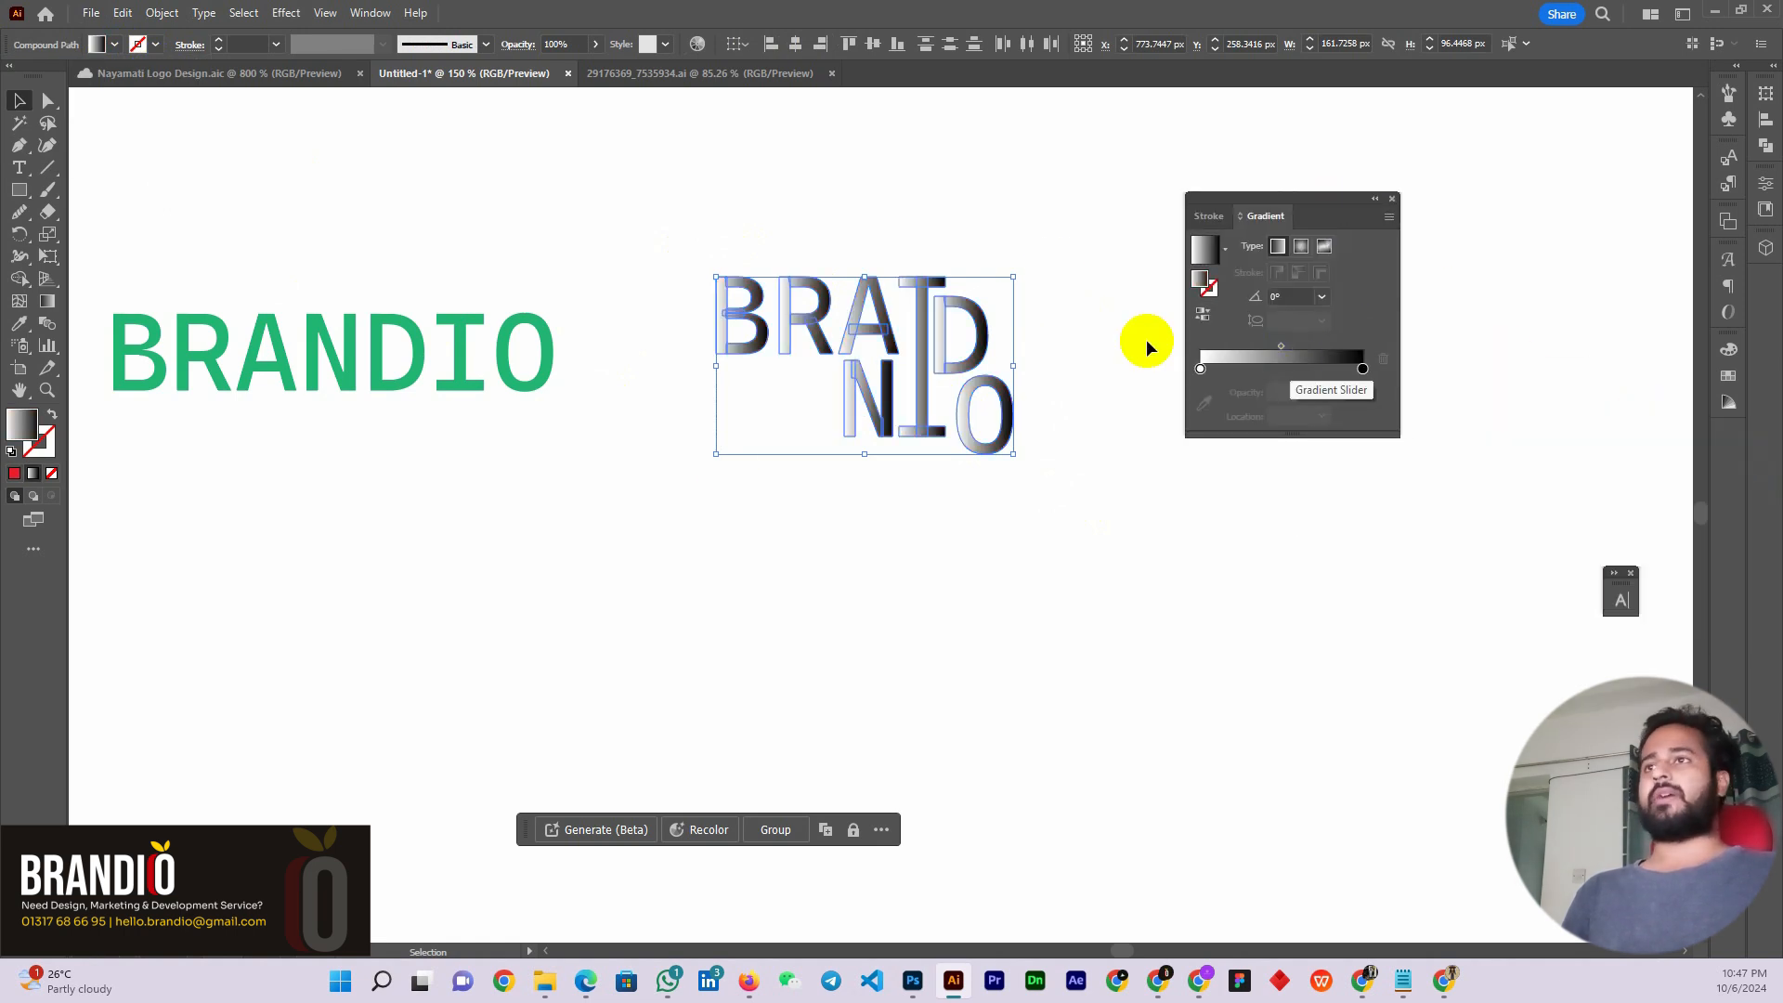
Set the letters' gradient start stop to dark brown and its end stop to light orange
left_click(1095, 464)
left_click_drag(1035, 259, 663, 479)
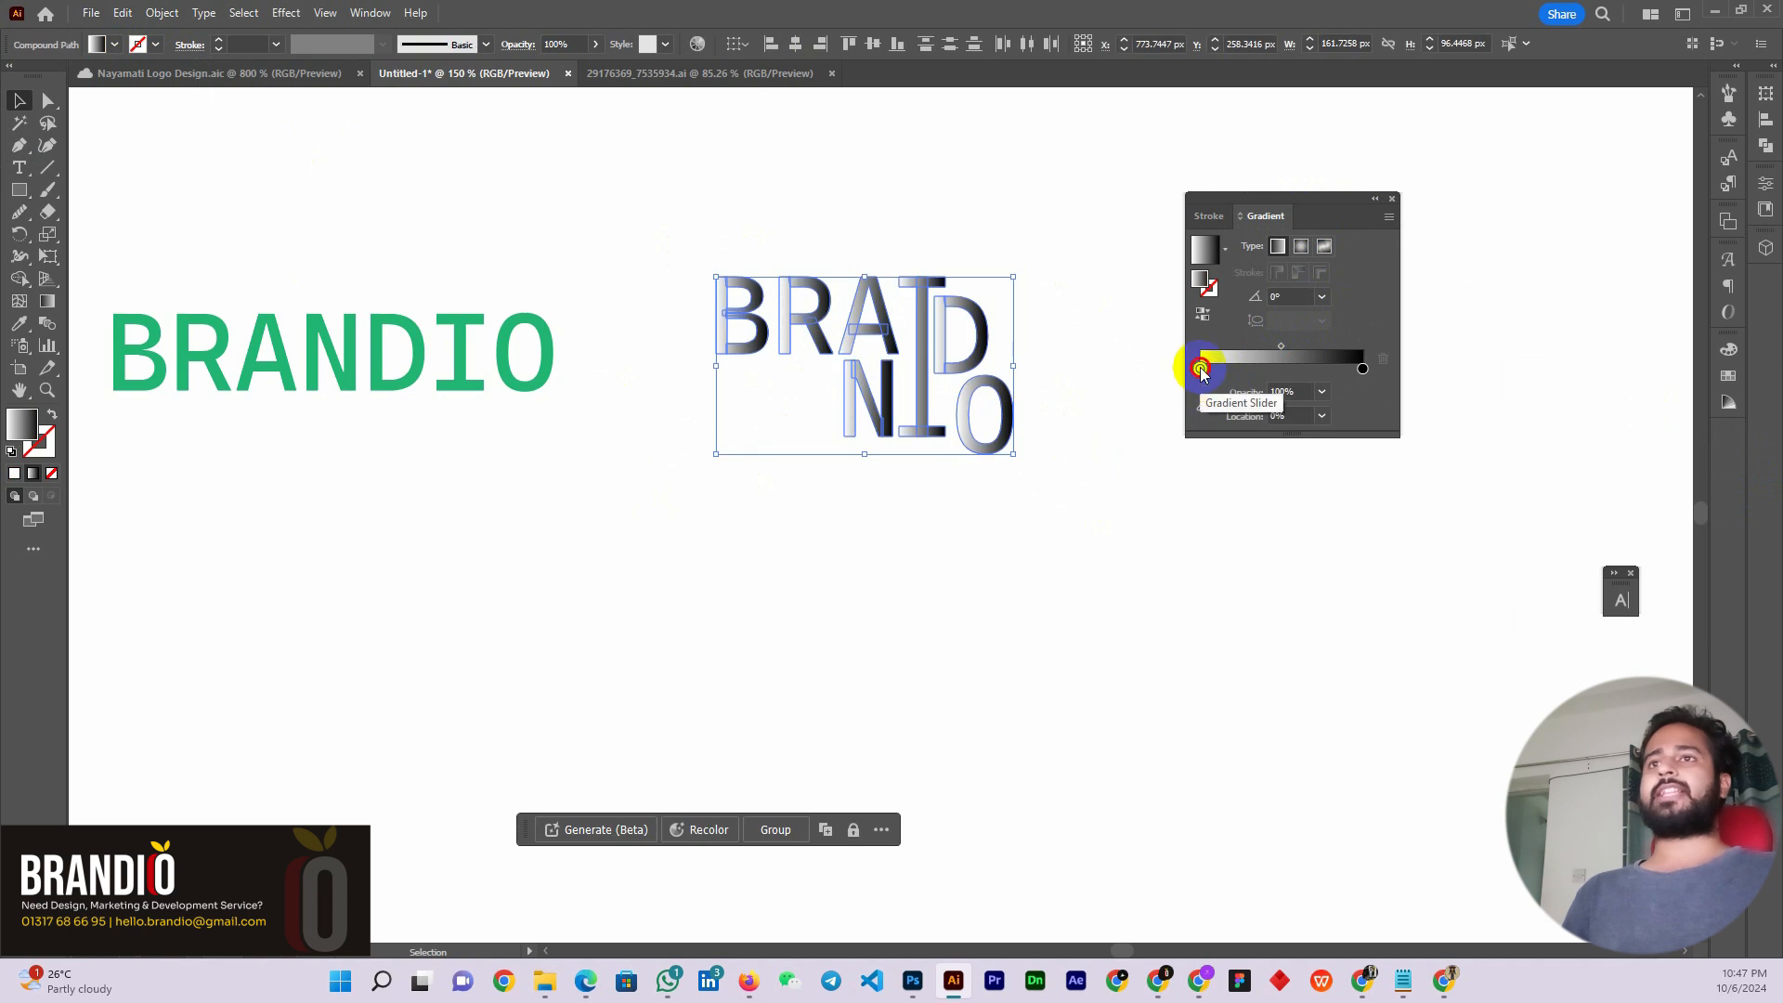
double_click(1201, 368)
left_click(1123, 470)
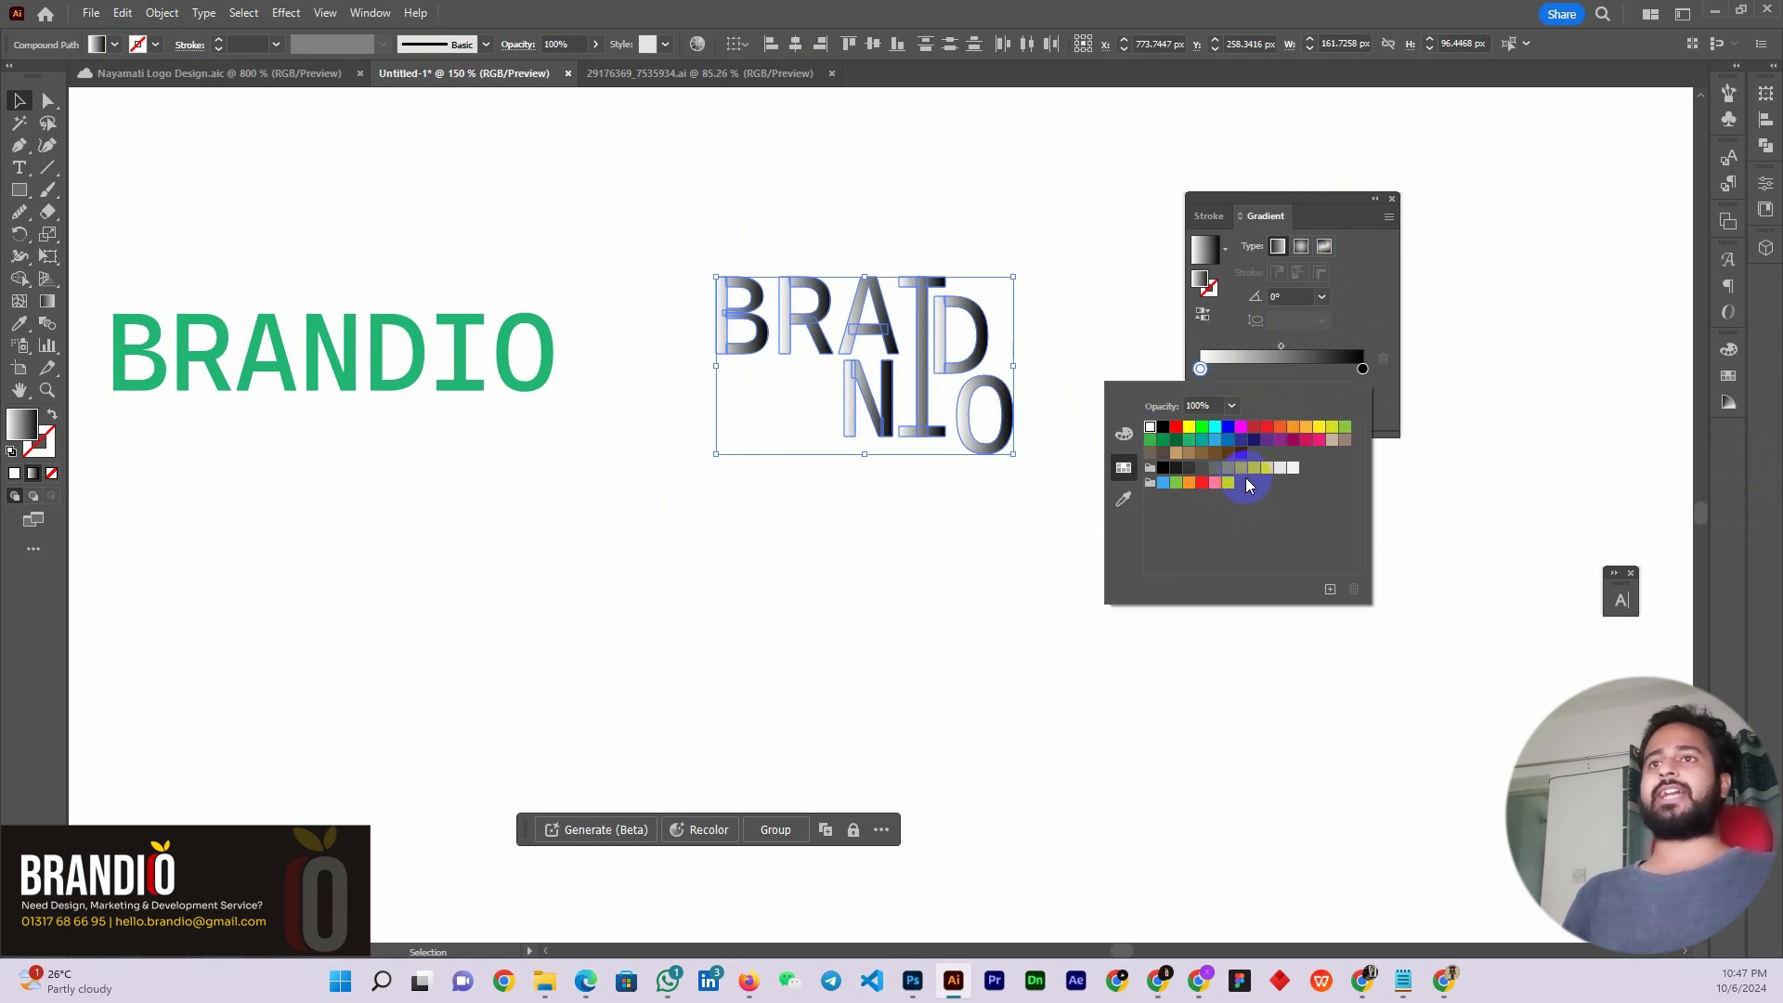
left_click(1242, 452)
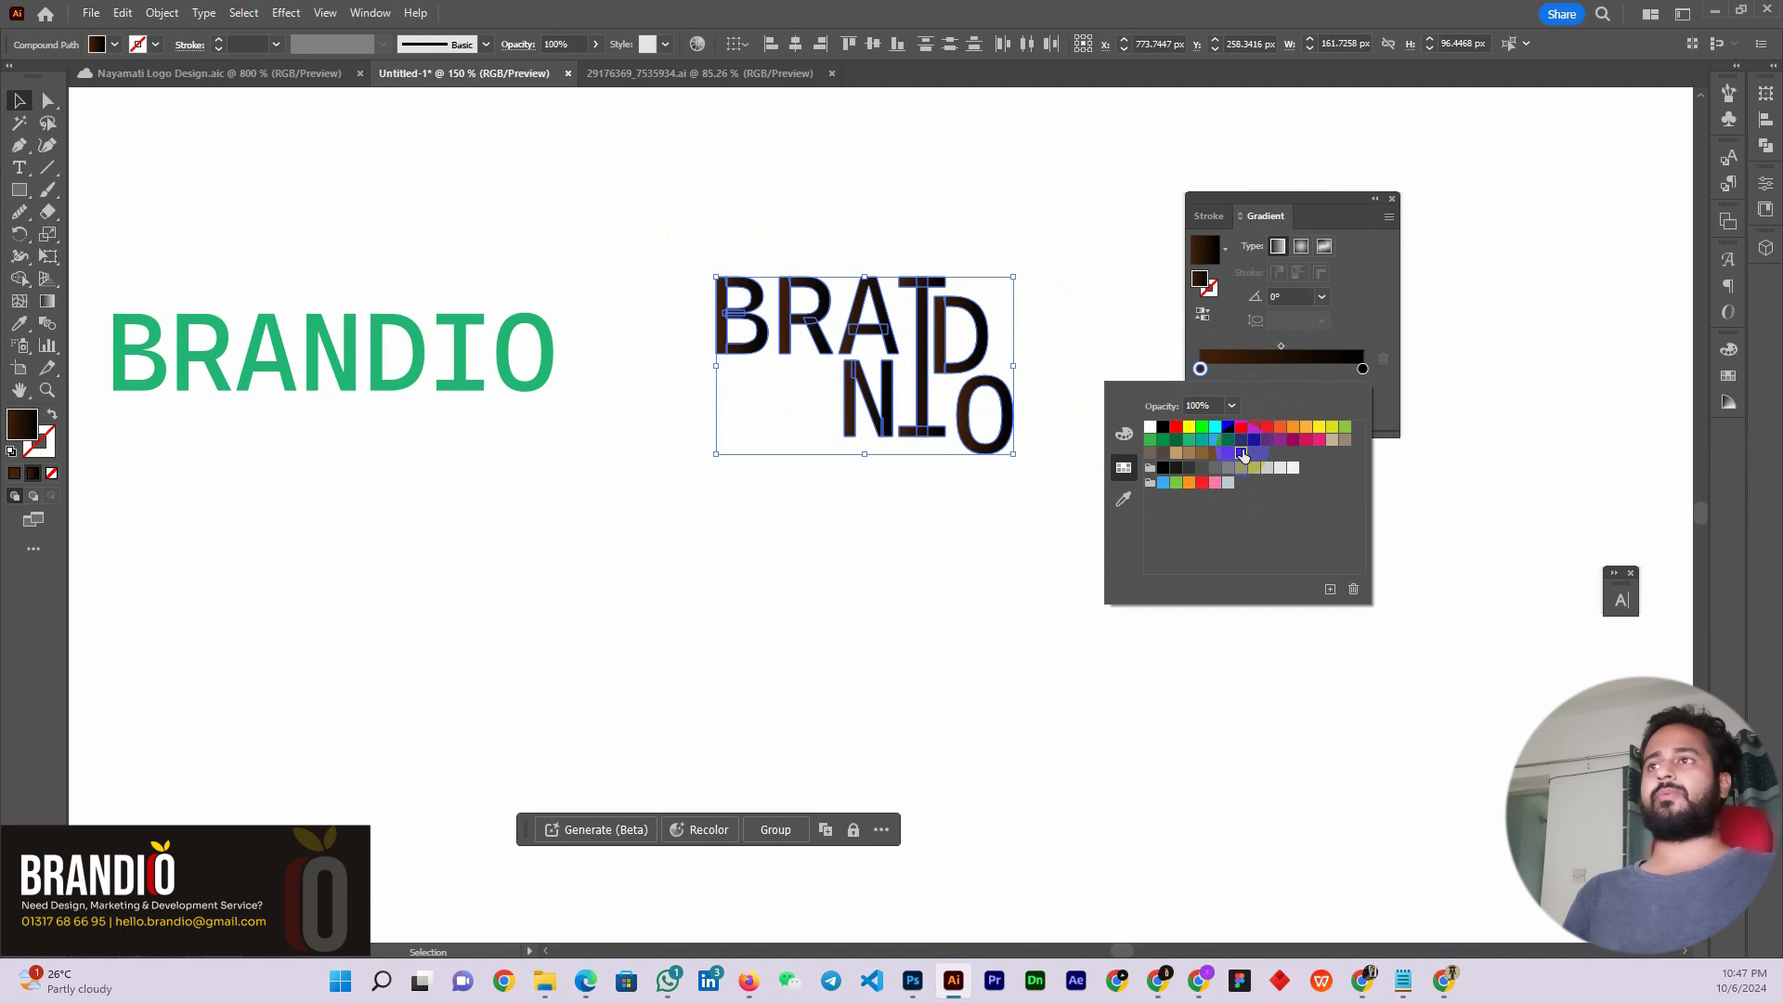
double_click(1362, 369)
left_click(1305, 426)
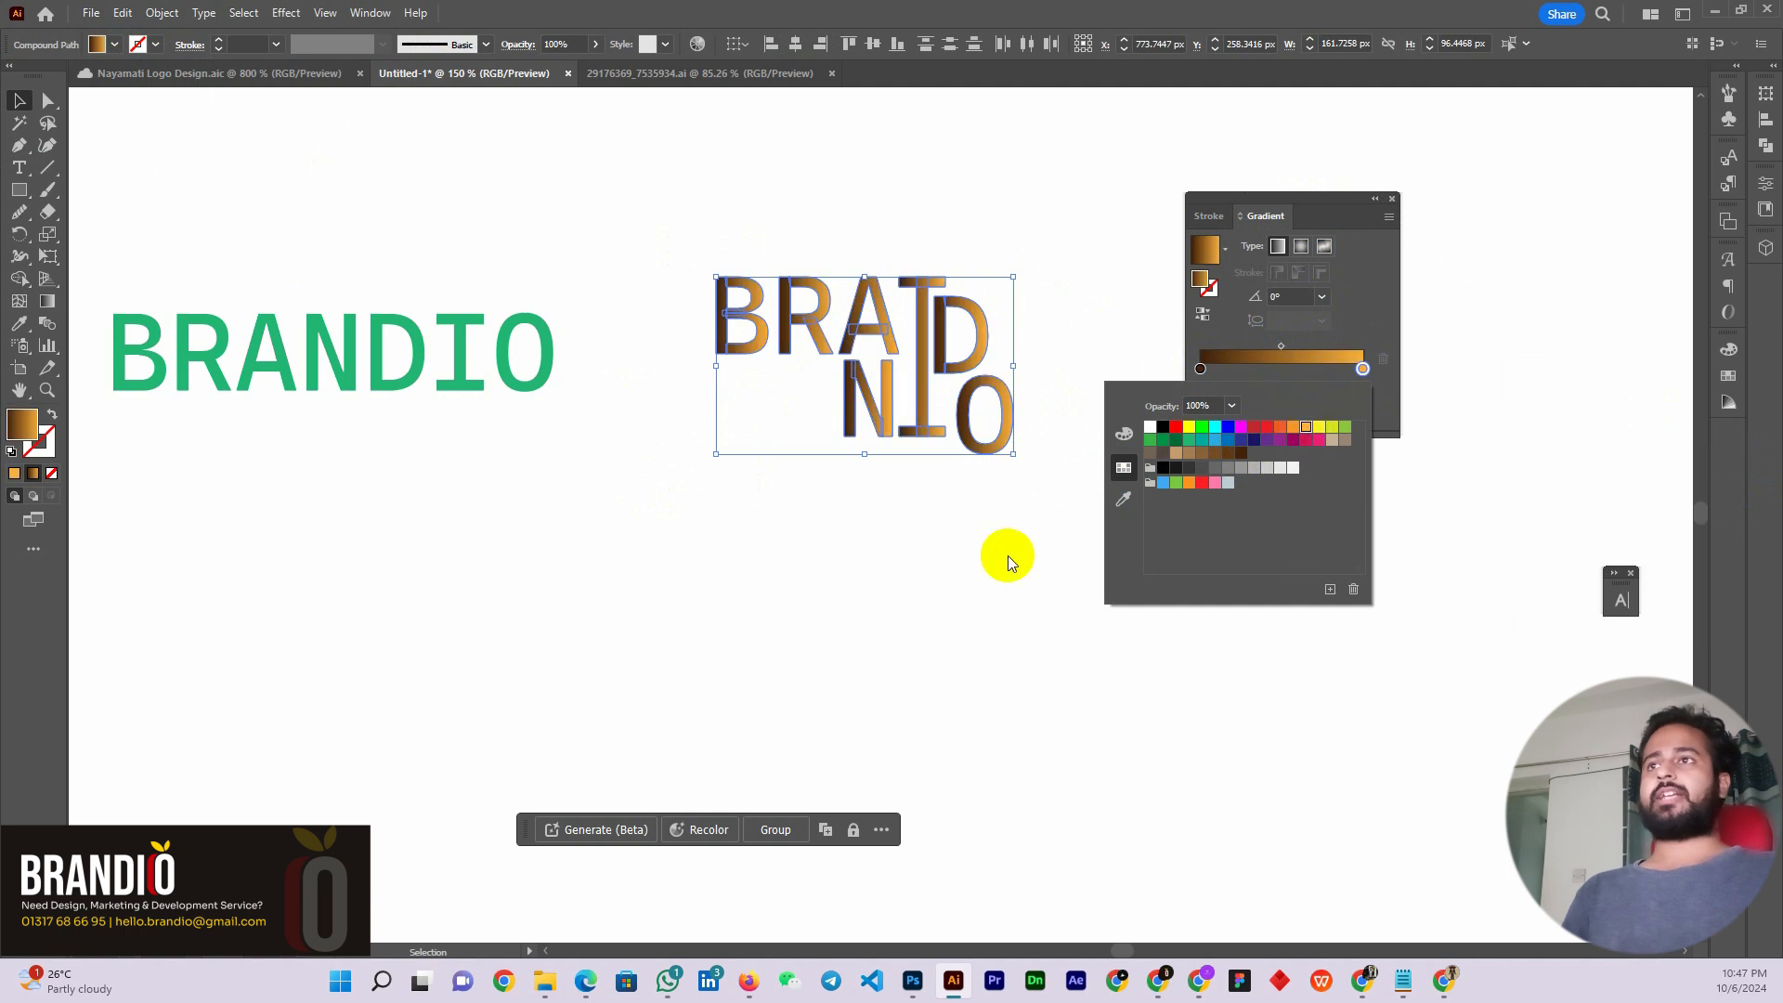
Reselect the gradient-filled letters and undo the orange color of the end stop
left_click(19, 100)
left_click(577, 231)
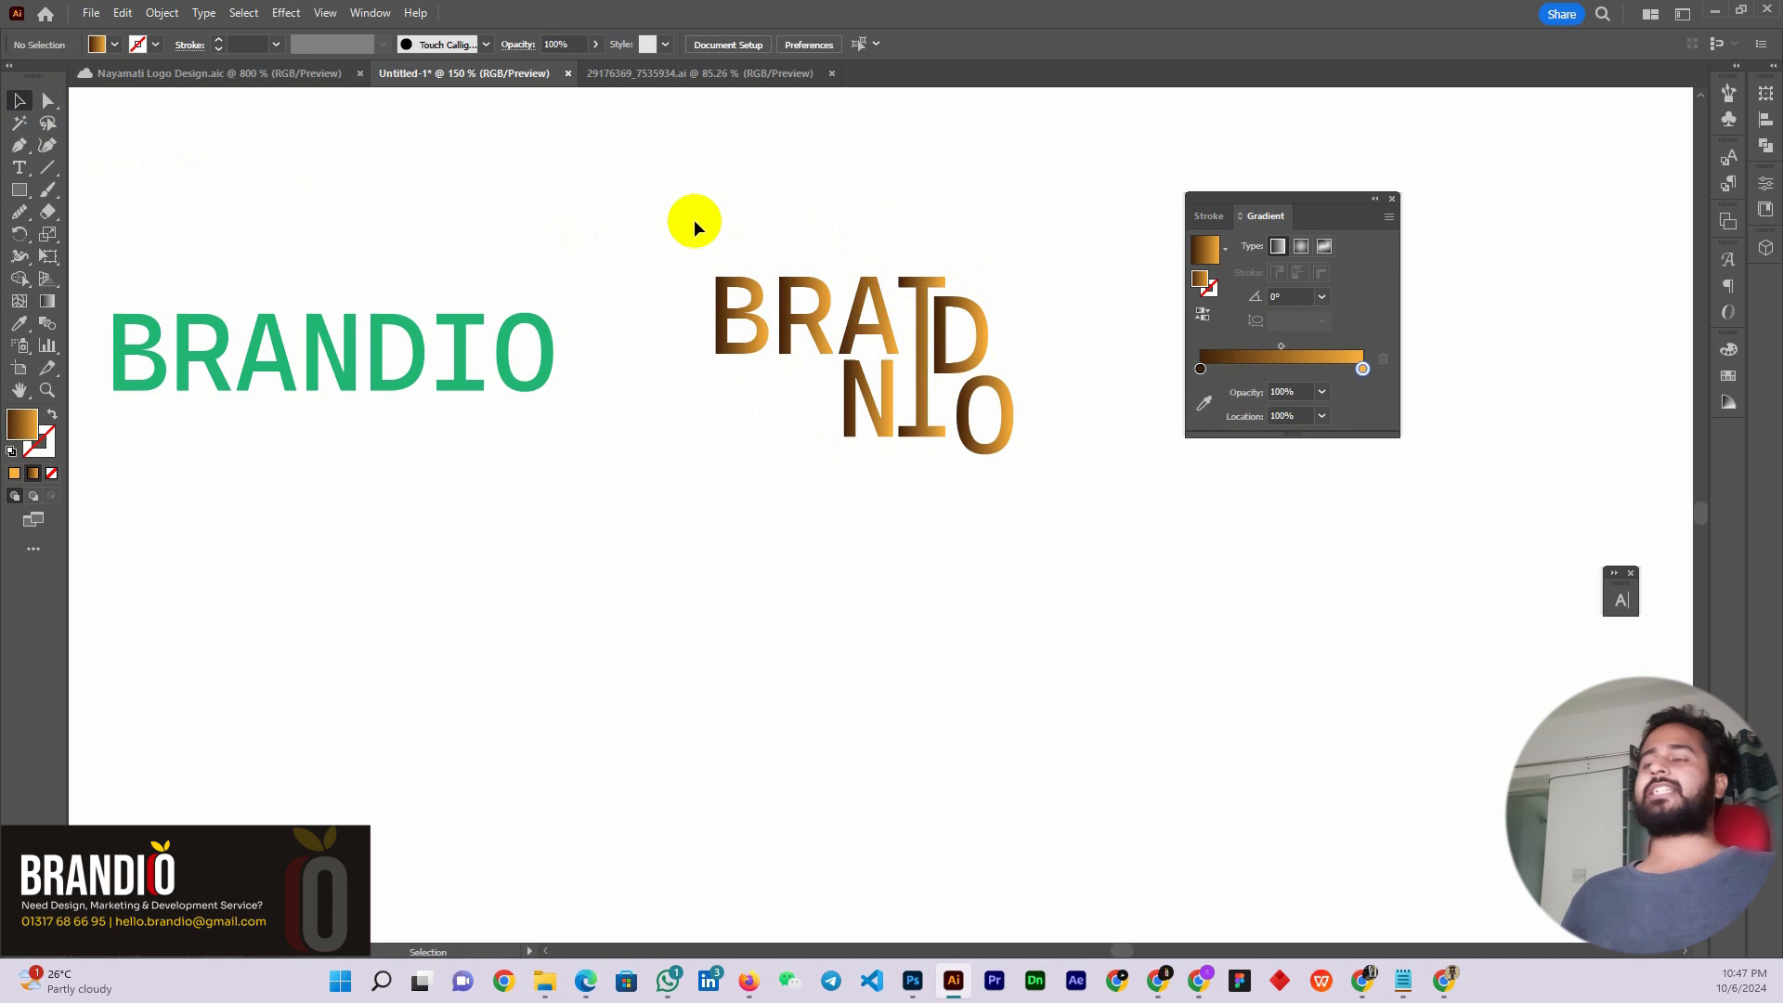
left_click_drag(693, 219, 1044, 544)
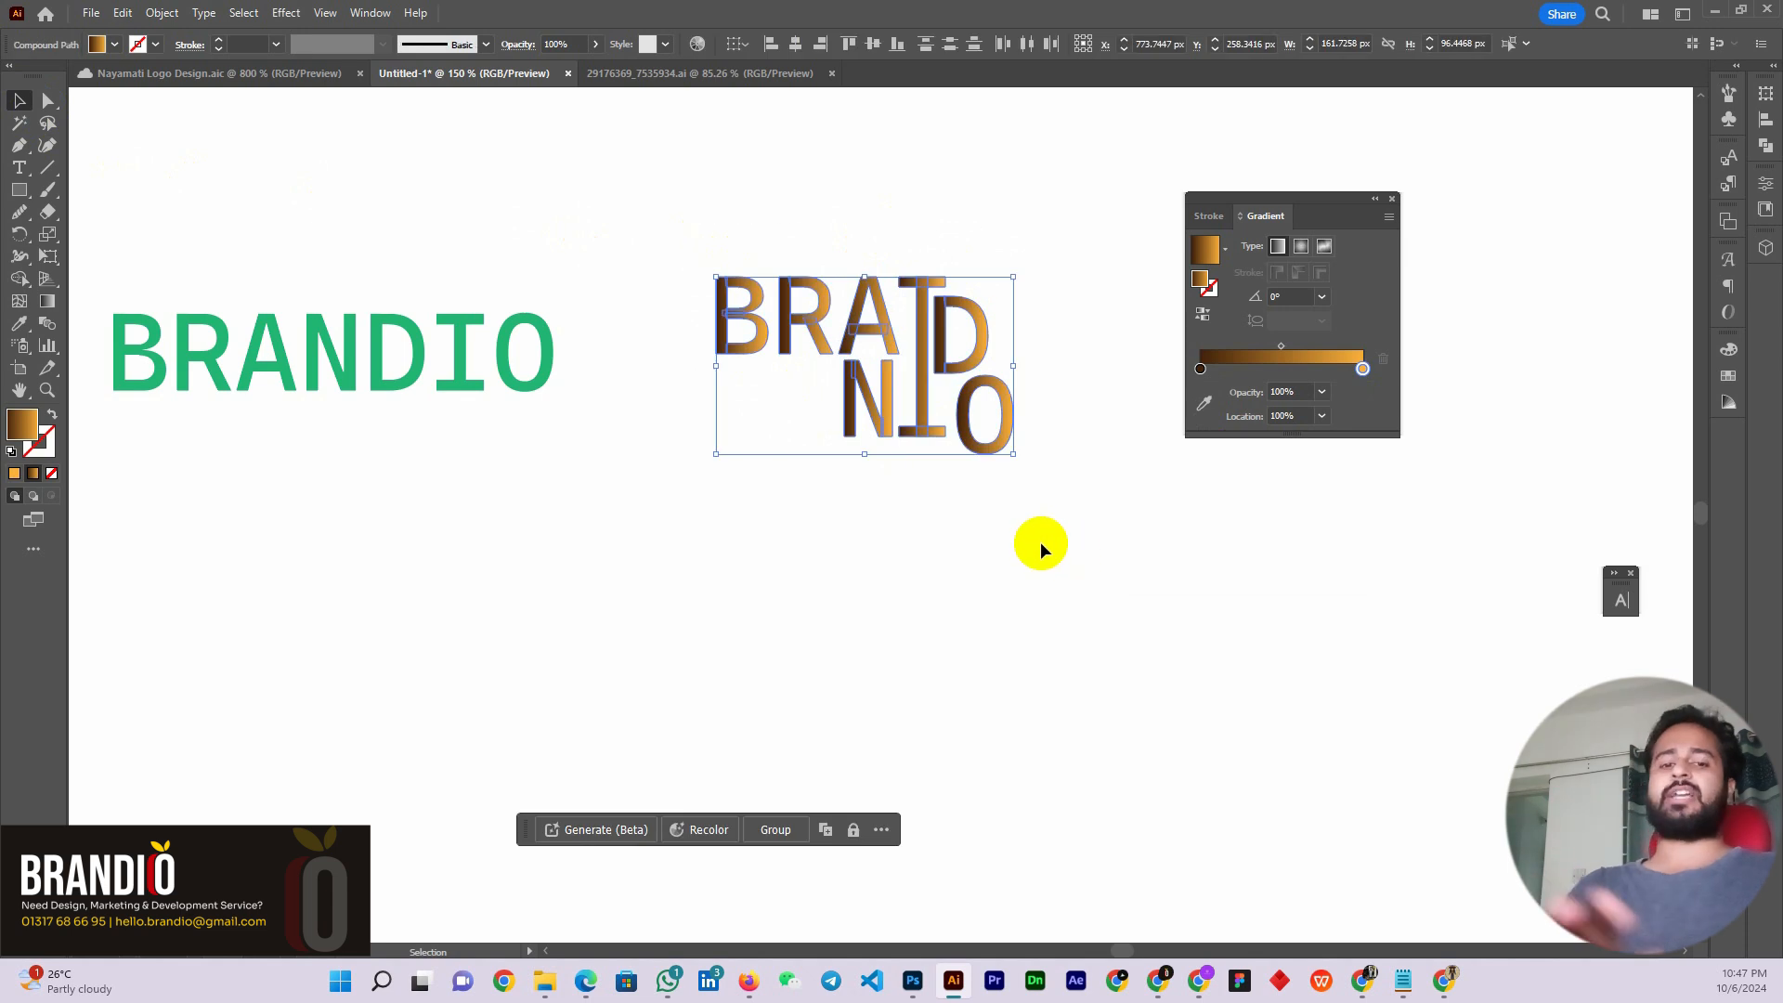
key("ctrl+z")
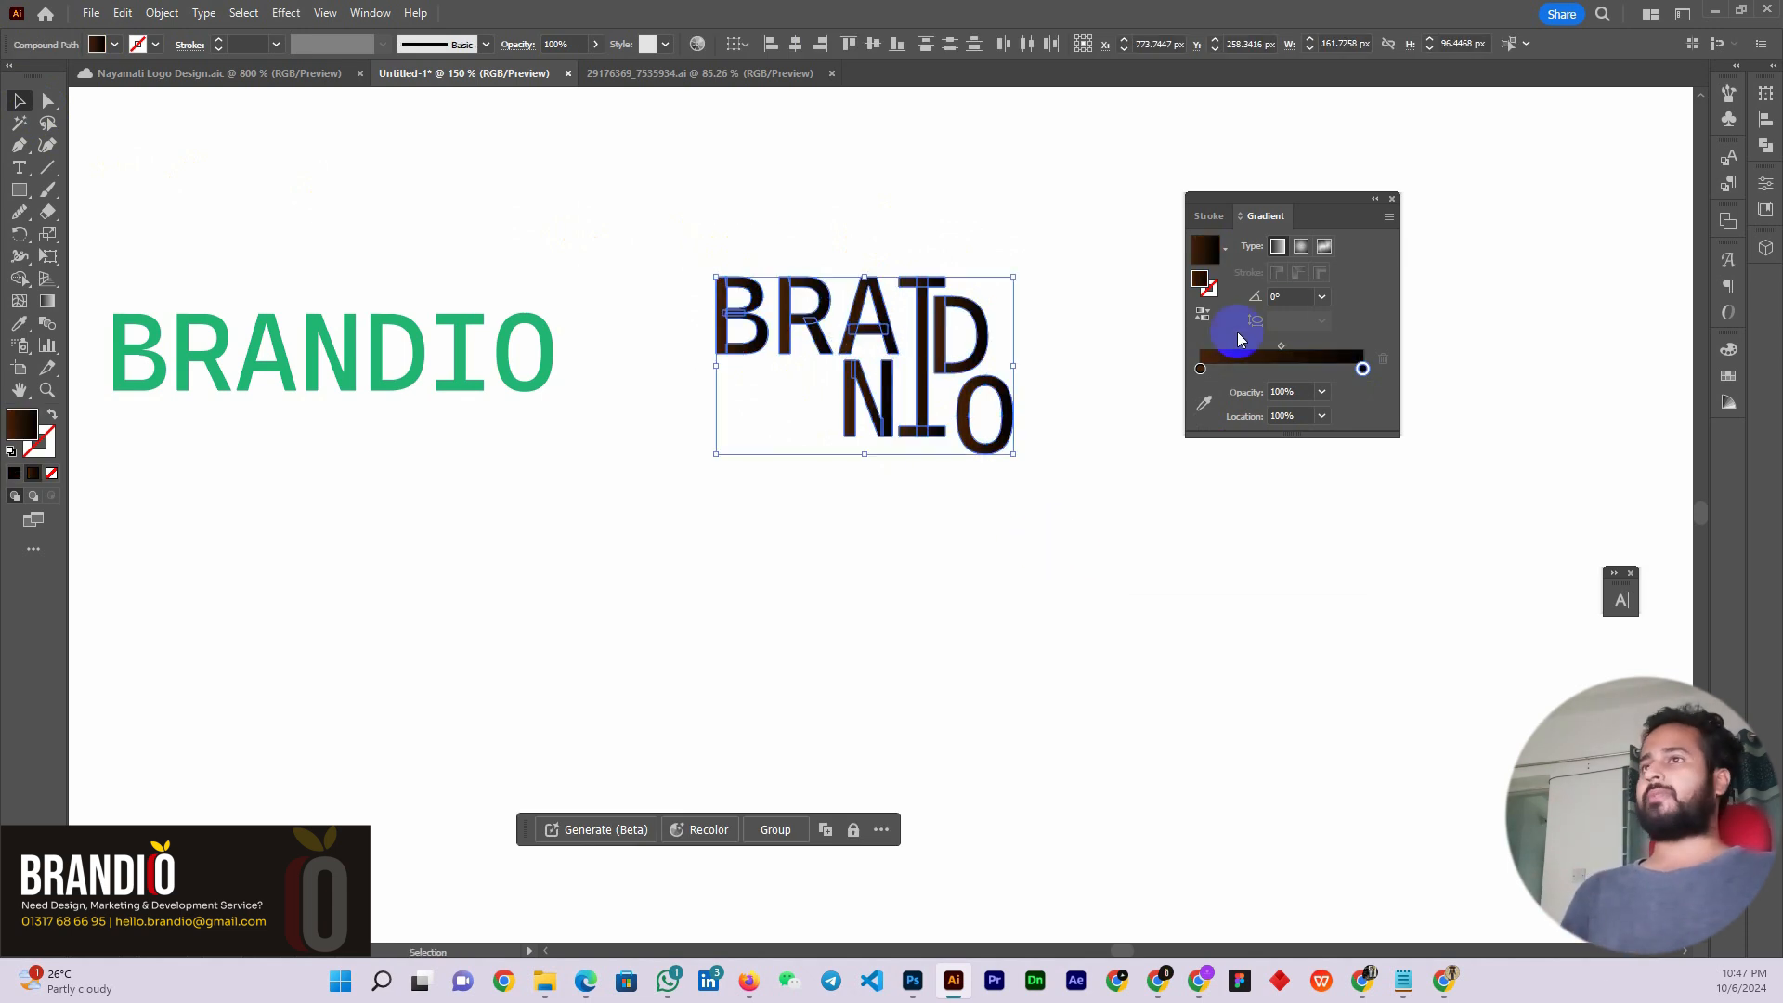
Select all the rearranged outlined letters and delete them, keeping only the green live BRANDIO text
left_click(899, 526)
left_click_drag(675, 238, 1031, 514)
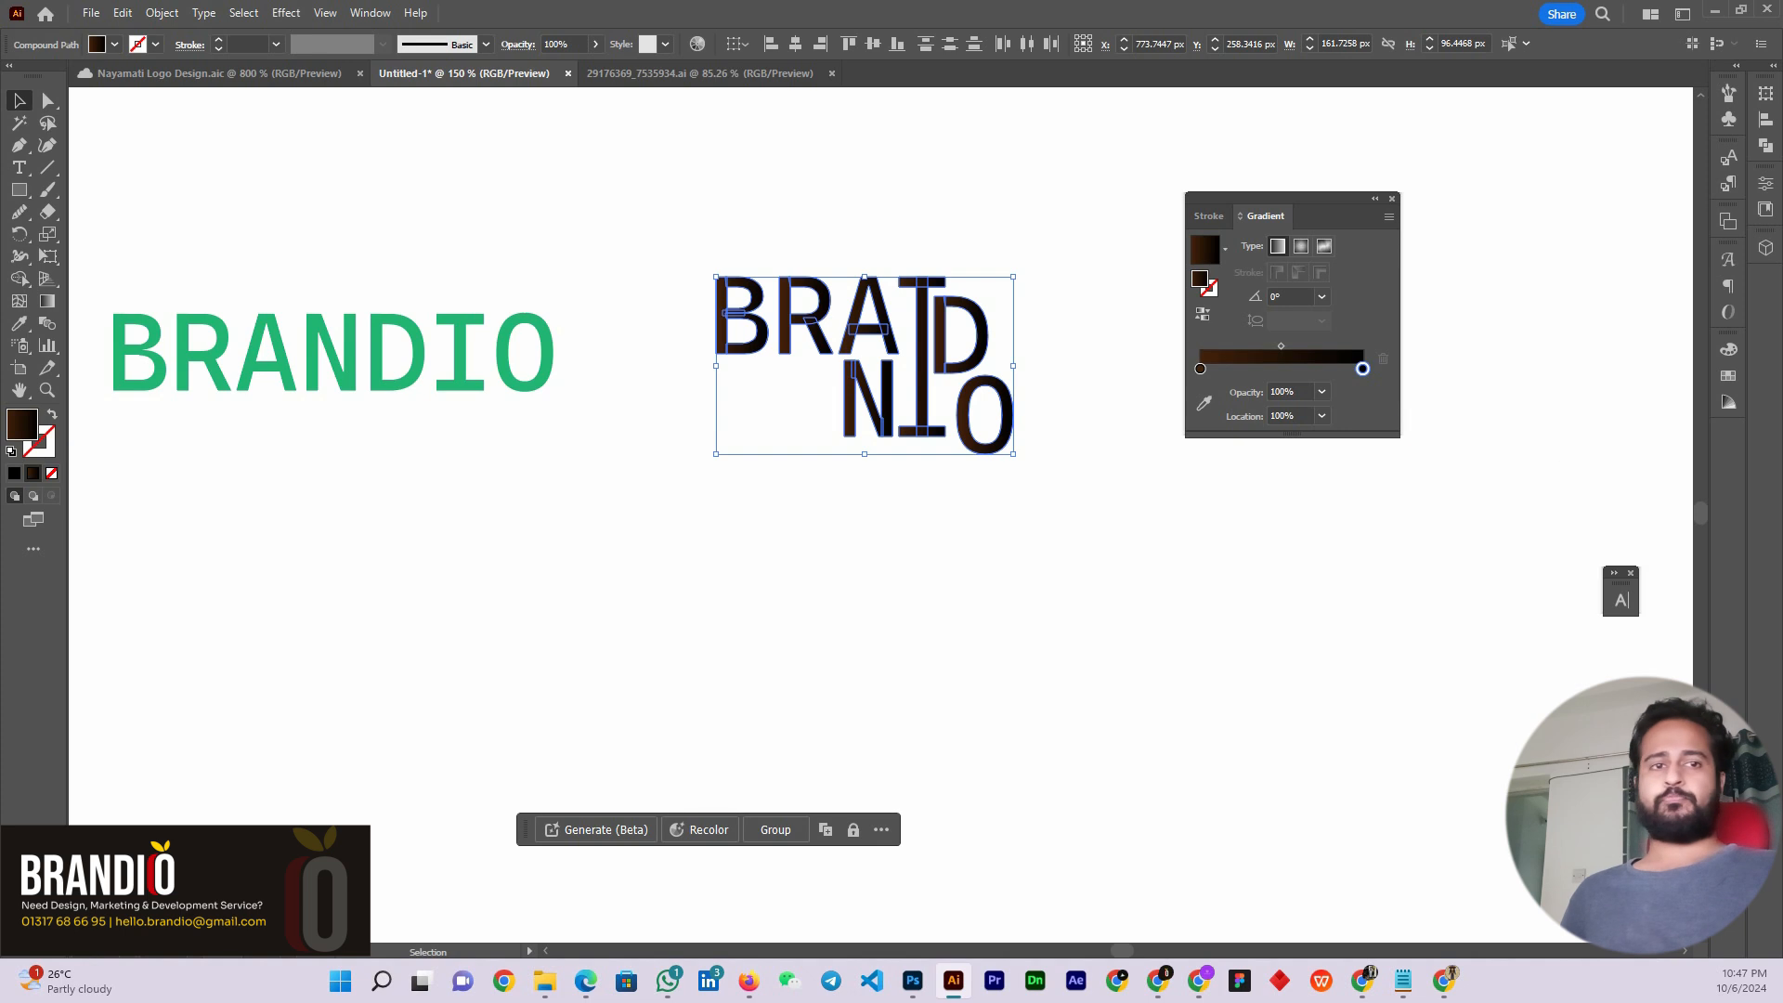
scroll(984, 436, "down", 2)
scroll(844, 368, "up", 1)
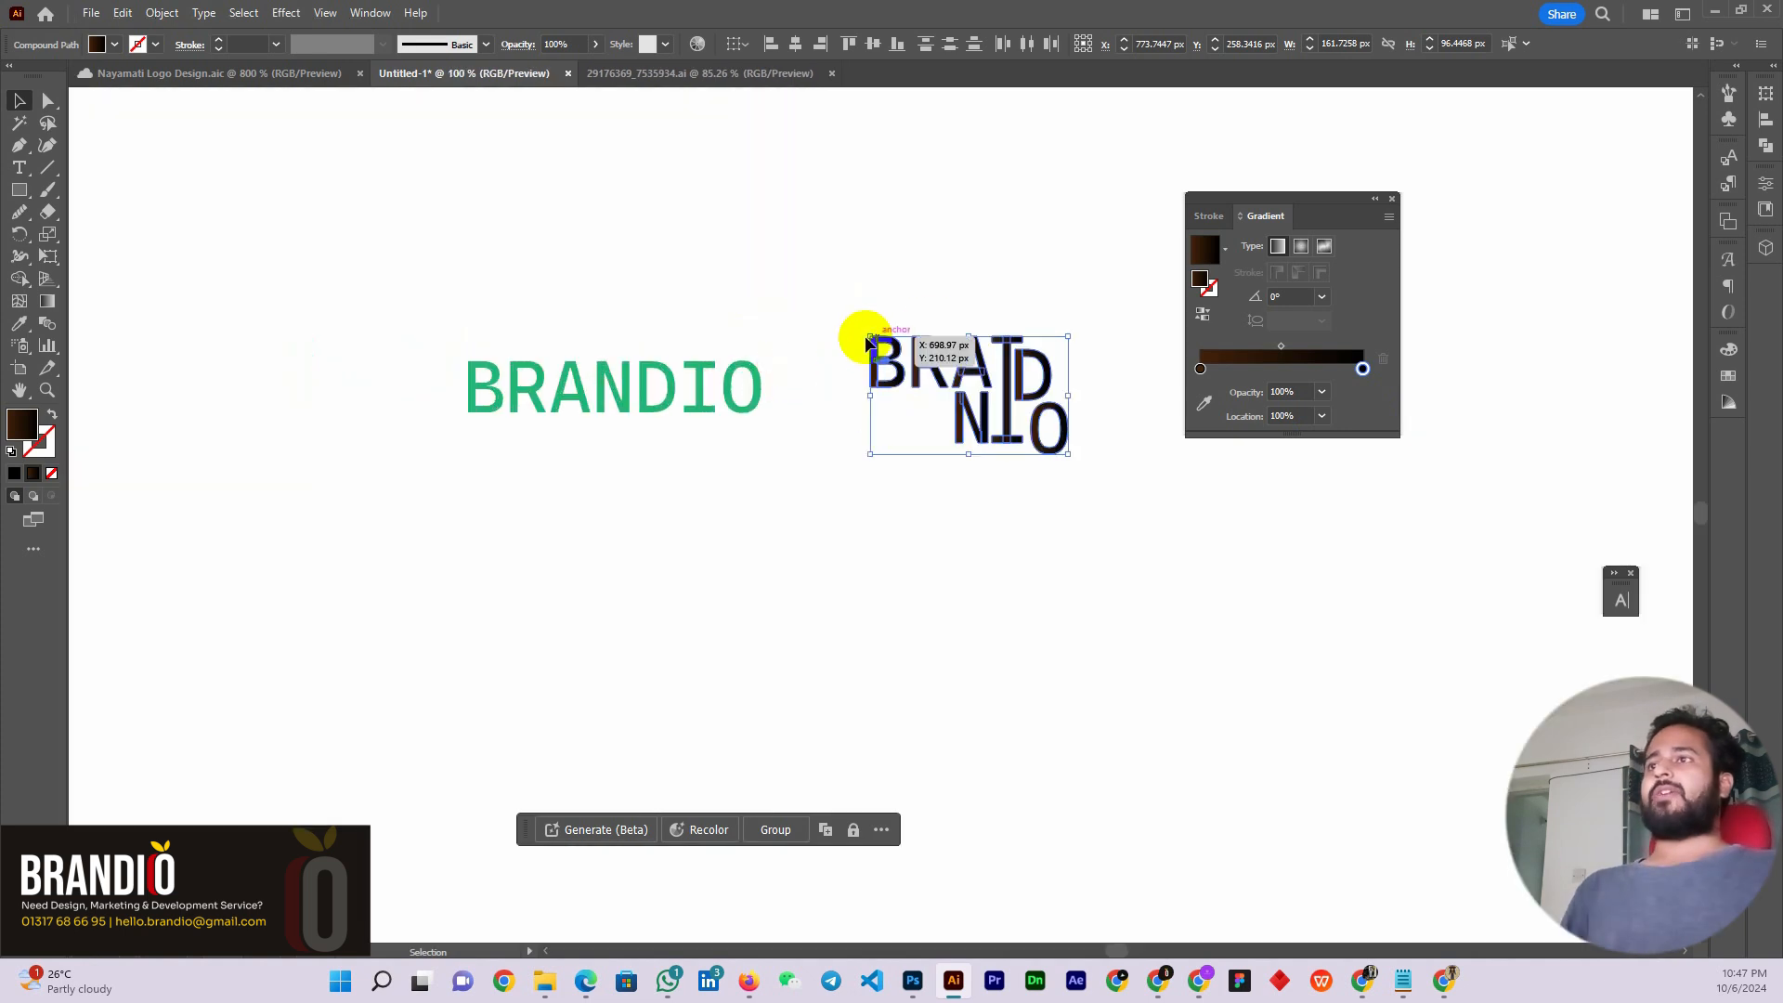
scroll(865, 343, "up", 1)
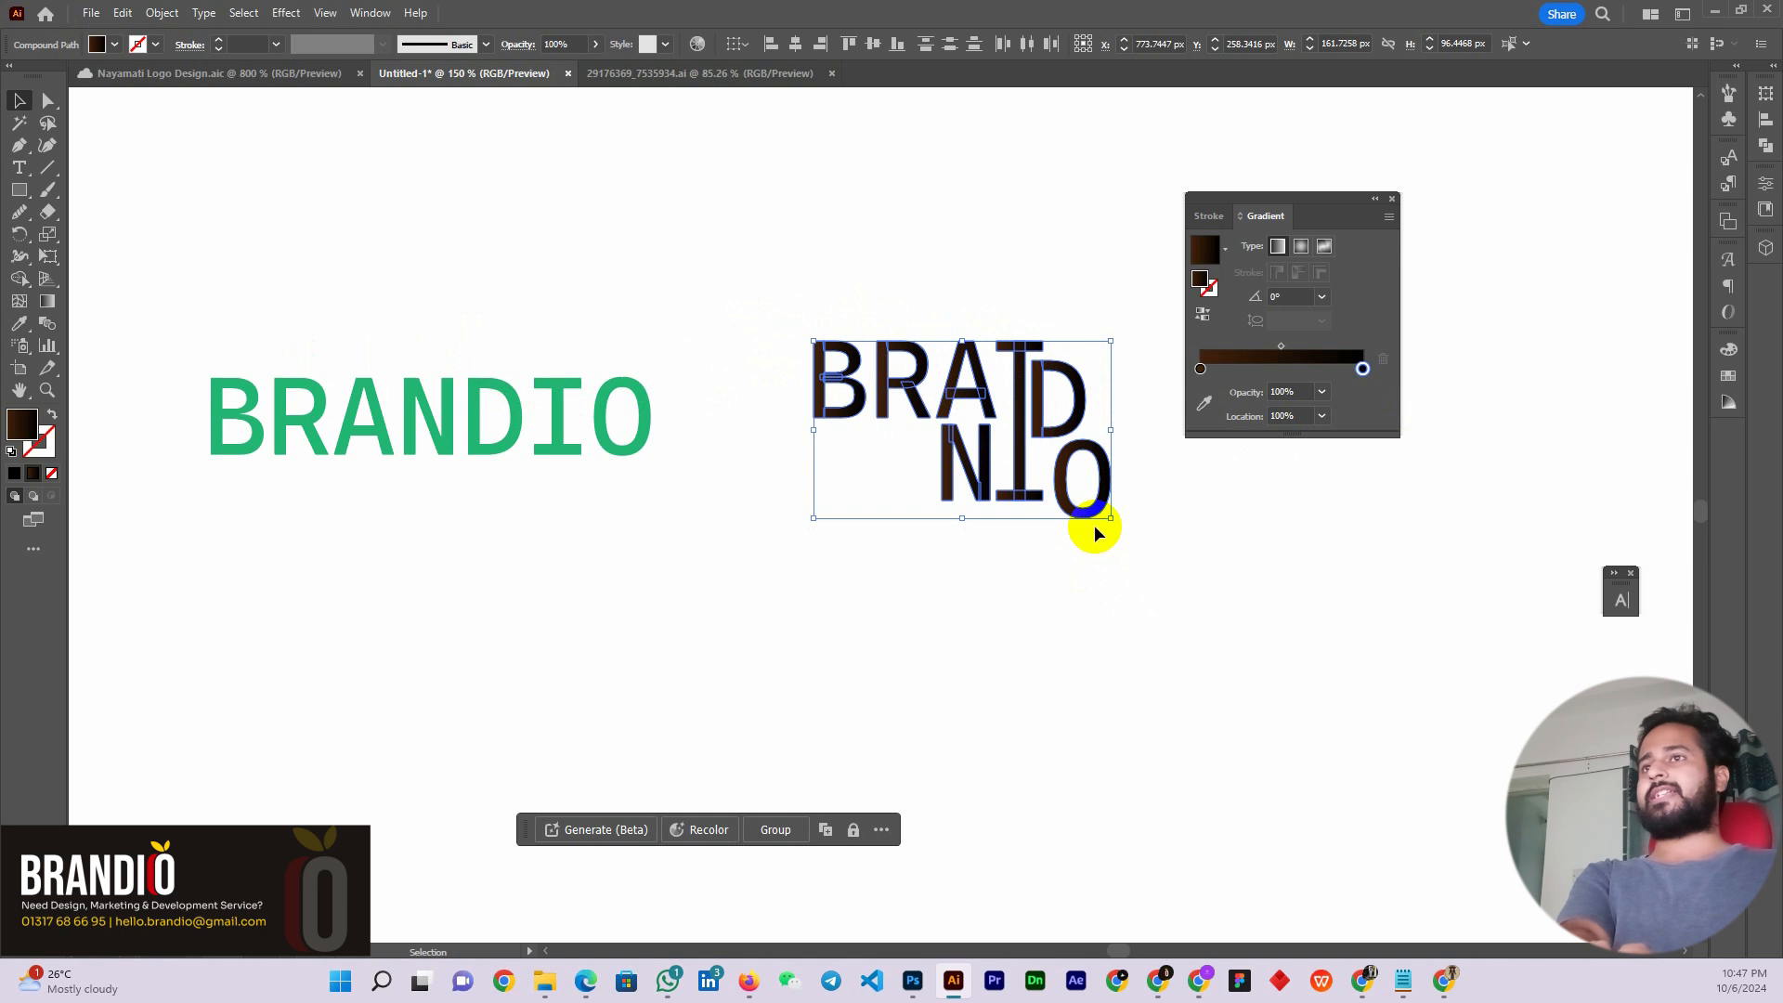
key("Delete")
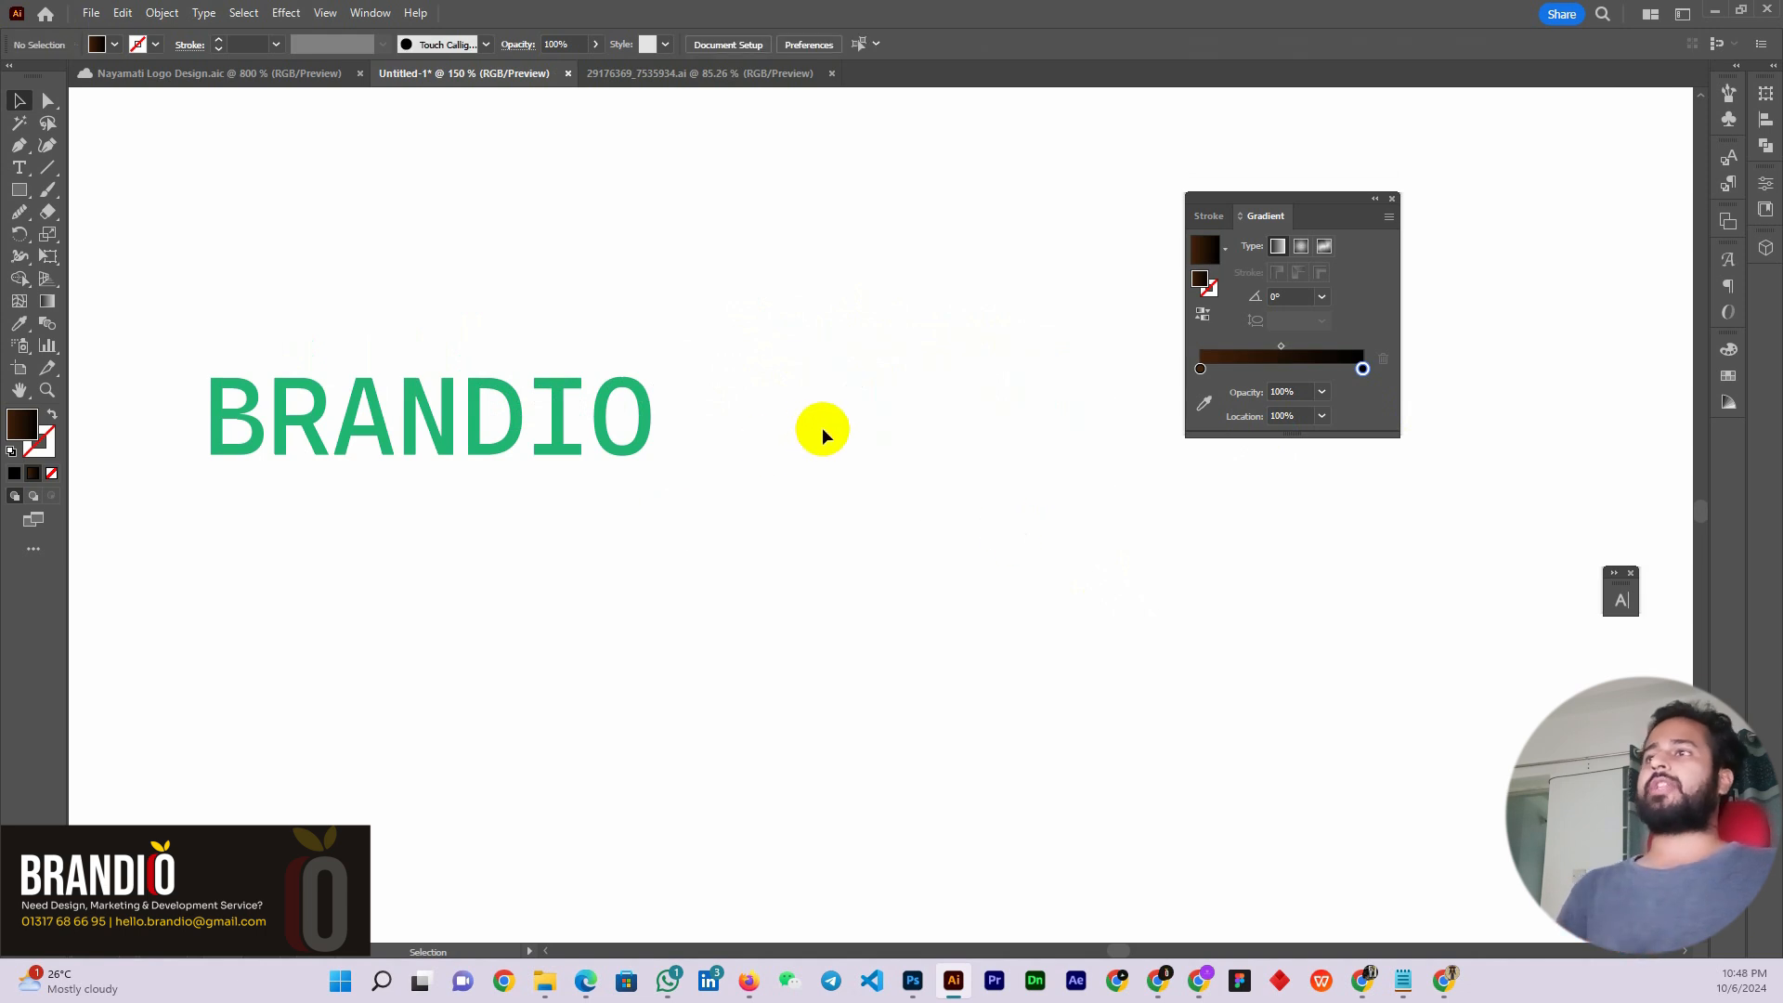
Move the live BRANDIO text toward the middle of the canvas and fill it with red
scroll(822, 427, "down", 1)
scroll(531, 509, "up", 1)
left_click(585, 398)
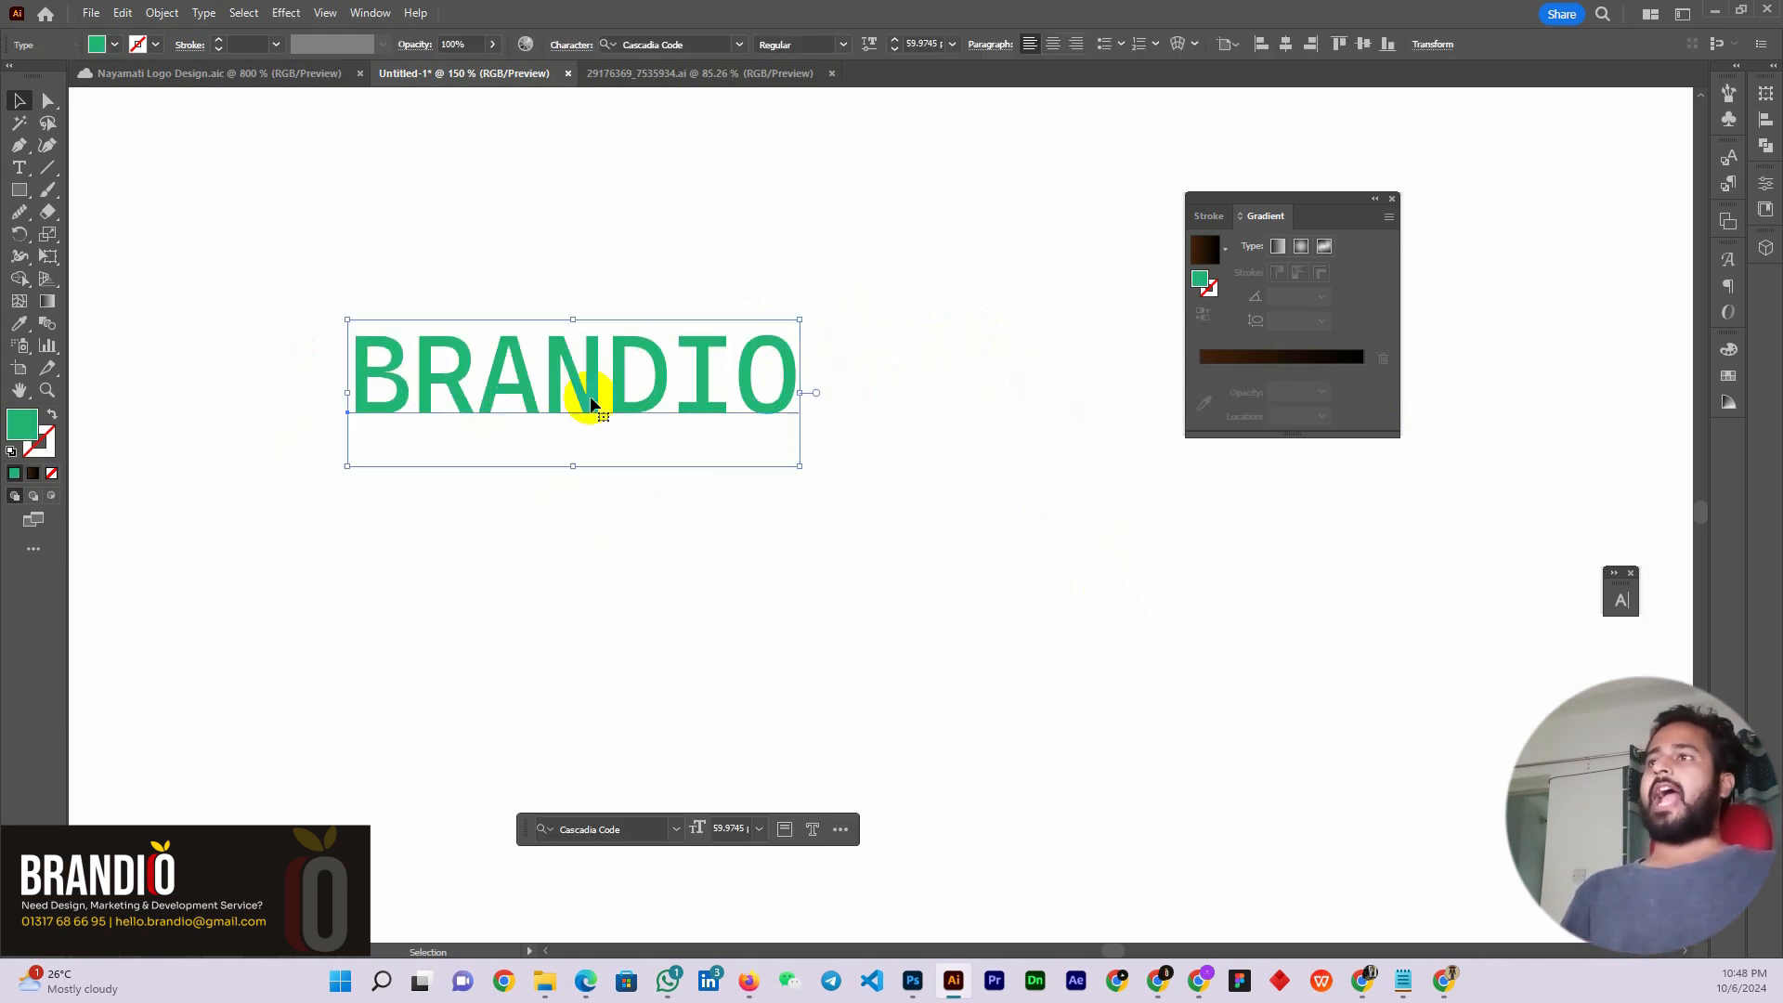
left_click_drag(584, 398, 657, 386)
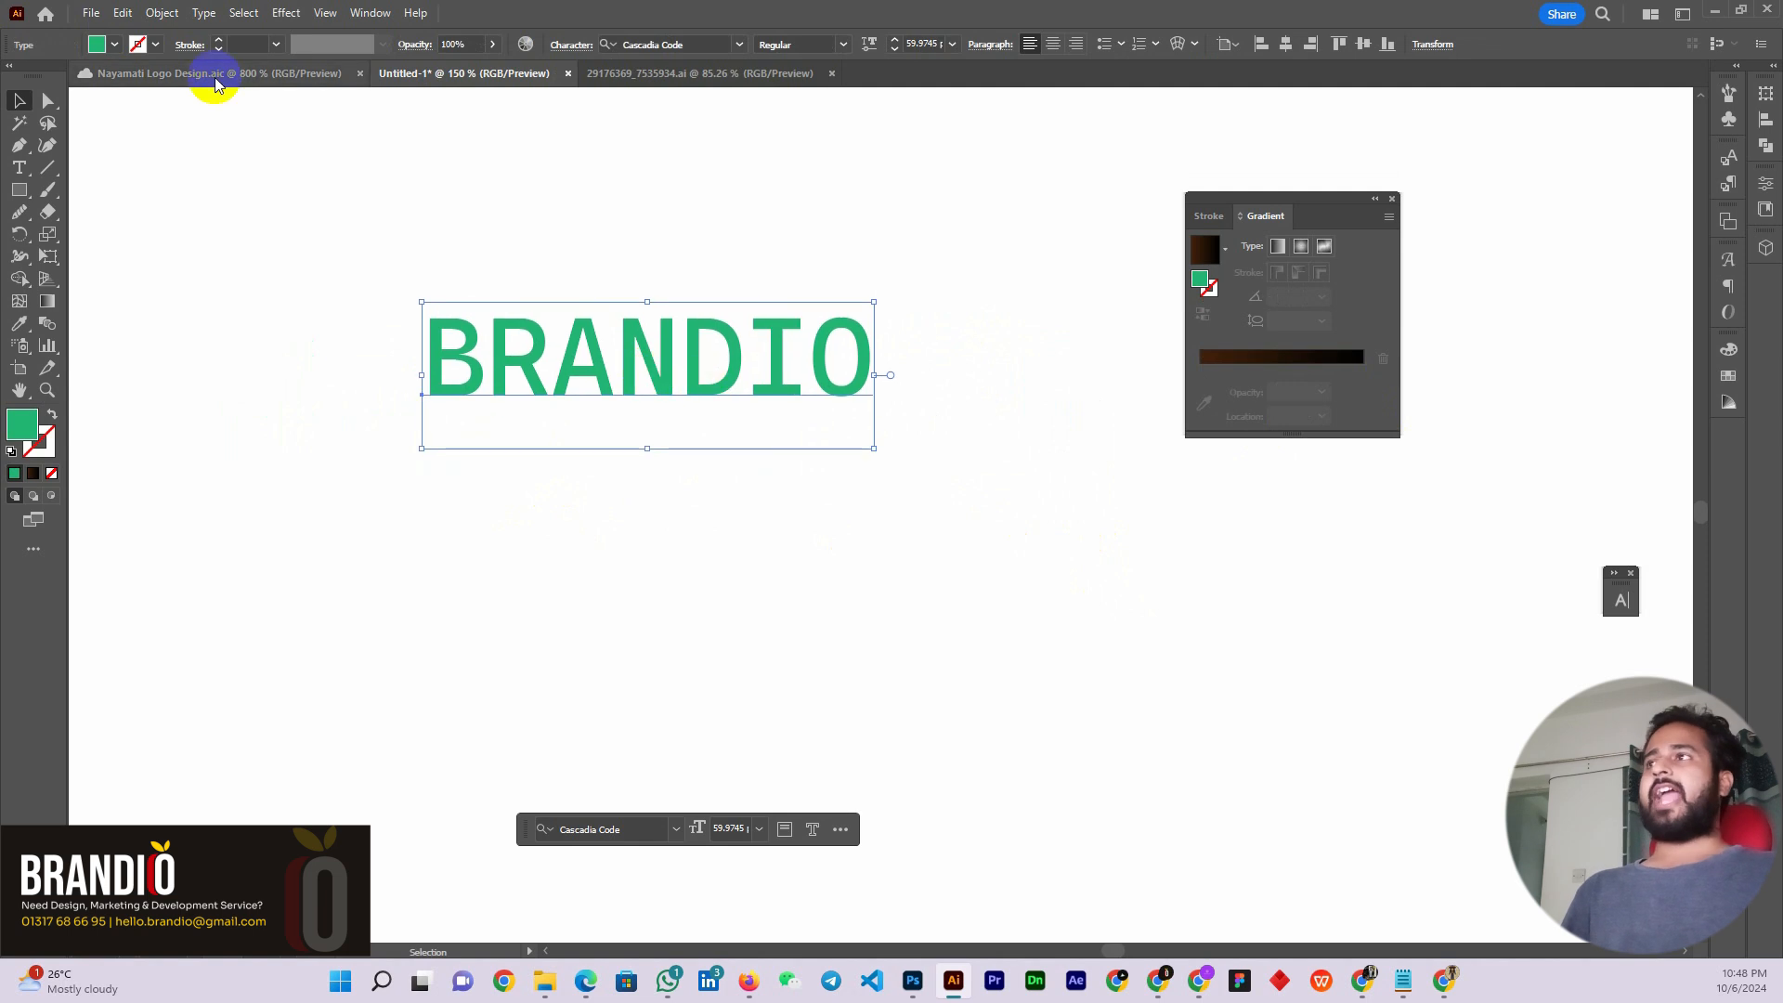
left_click(114, 45)
left_click(144, 80)
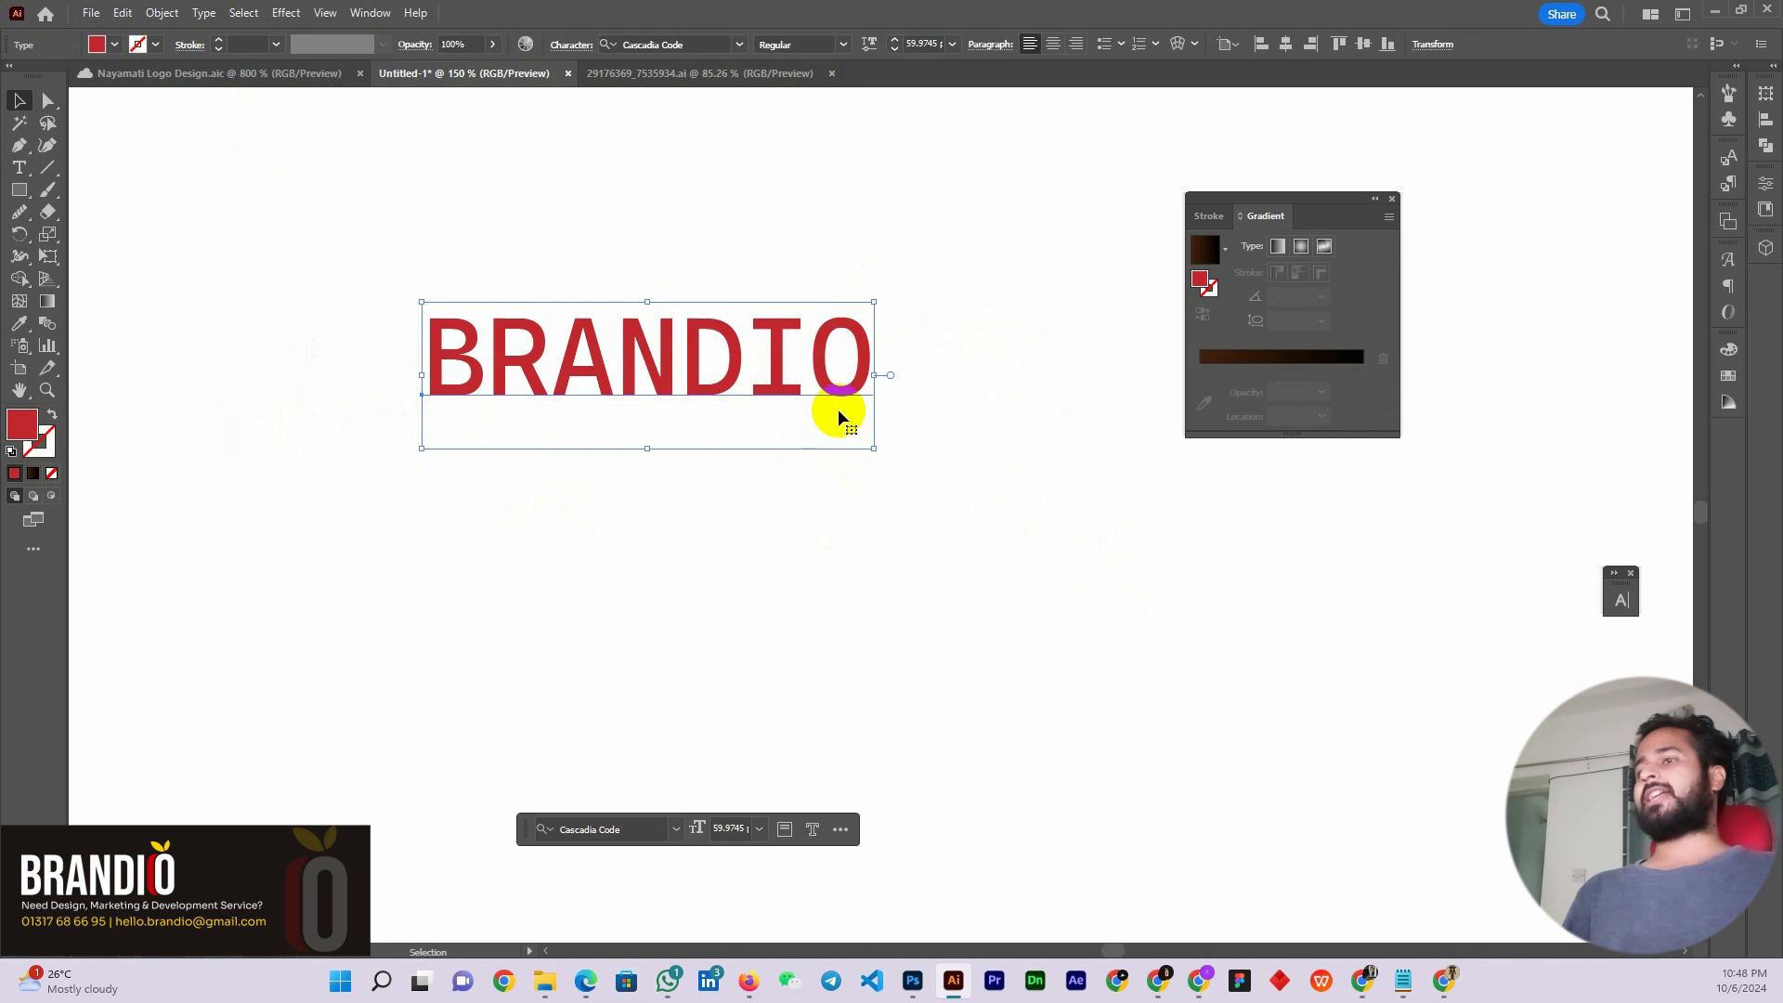
left_click_drag(696, 383, 698, 395)
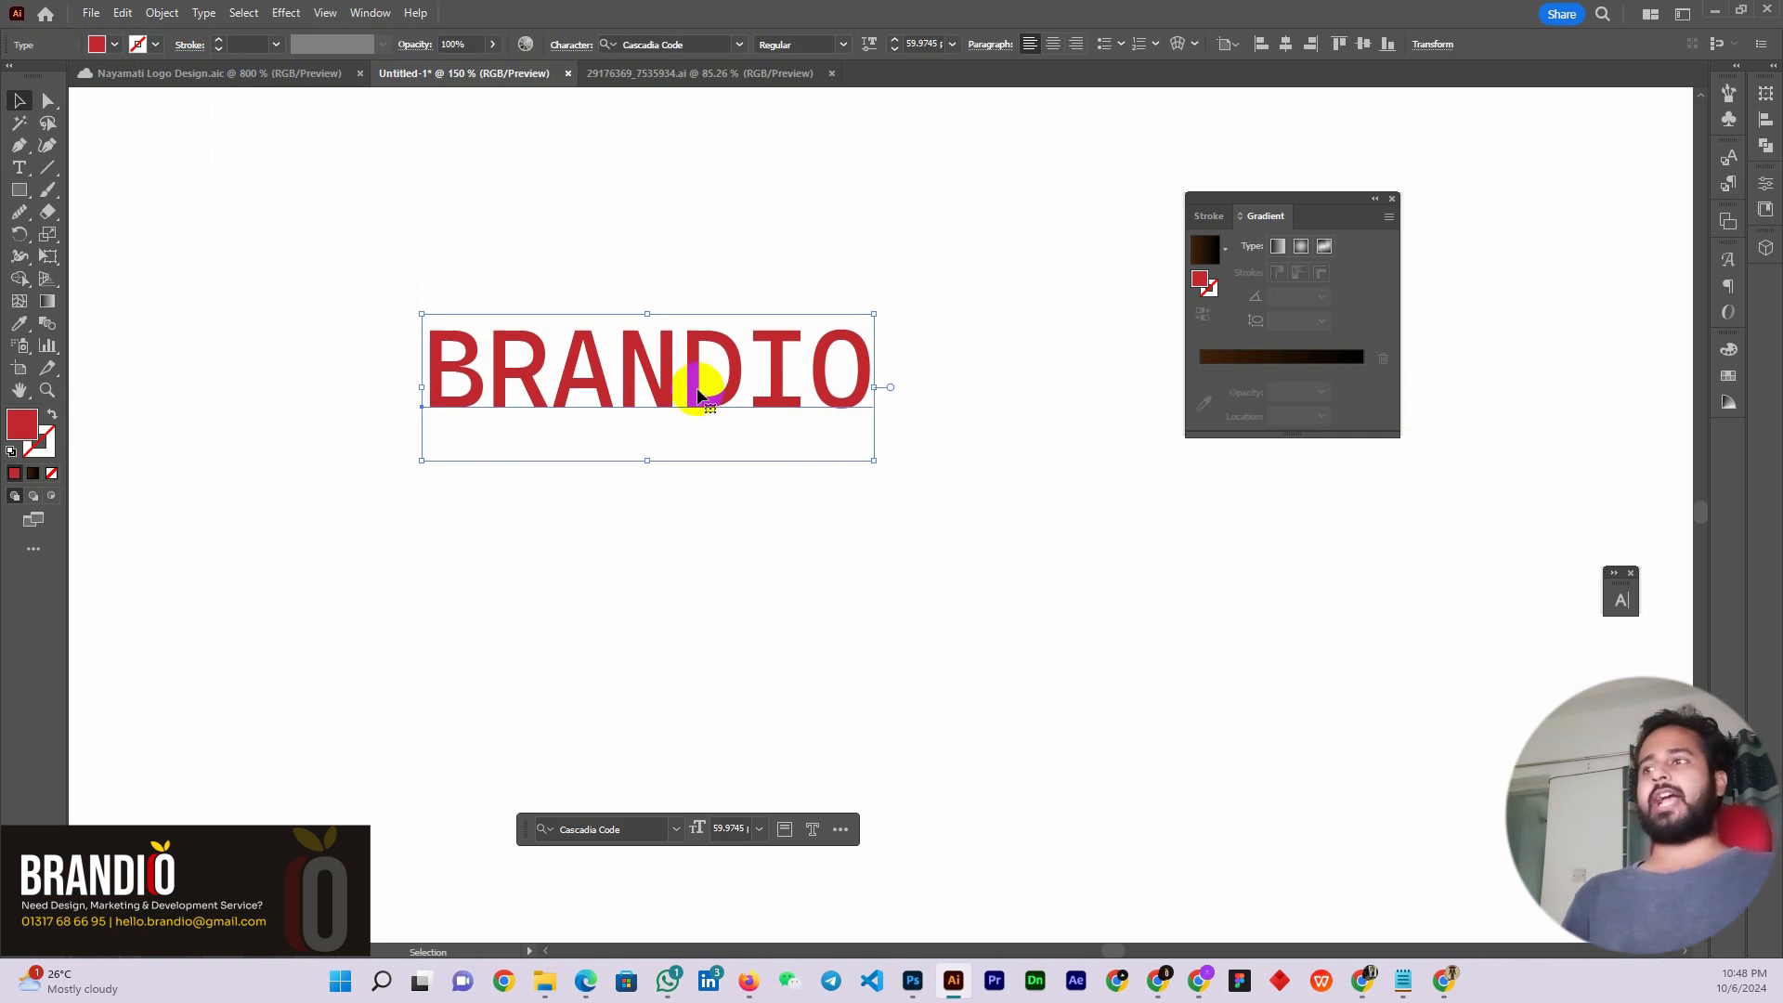
Try the dark brown-to-black gradient and a blue preset gradient as the fill of the live BRANDIO text
mouse_move(1307, 219)
left_mouse_down()
mouse_move(1295, 191)
mouse_move(1184, 193)
left_mouse_up()
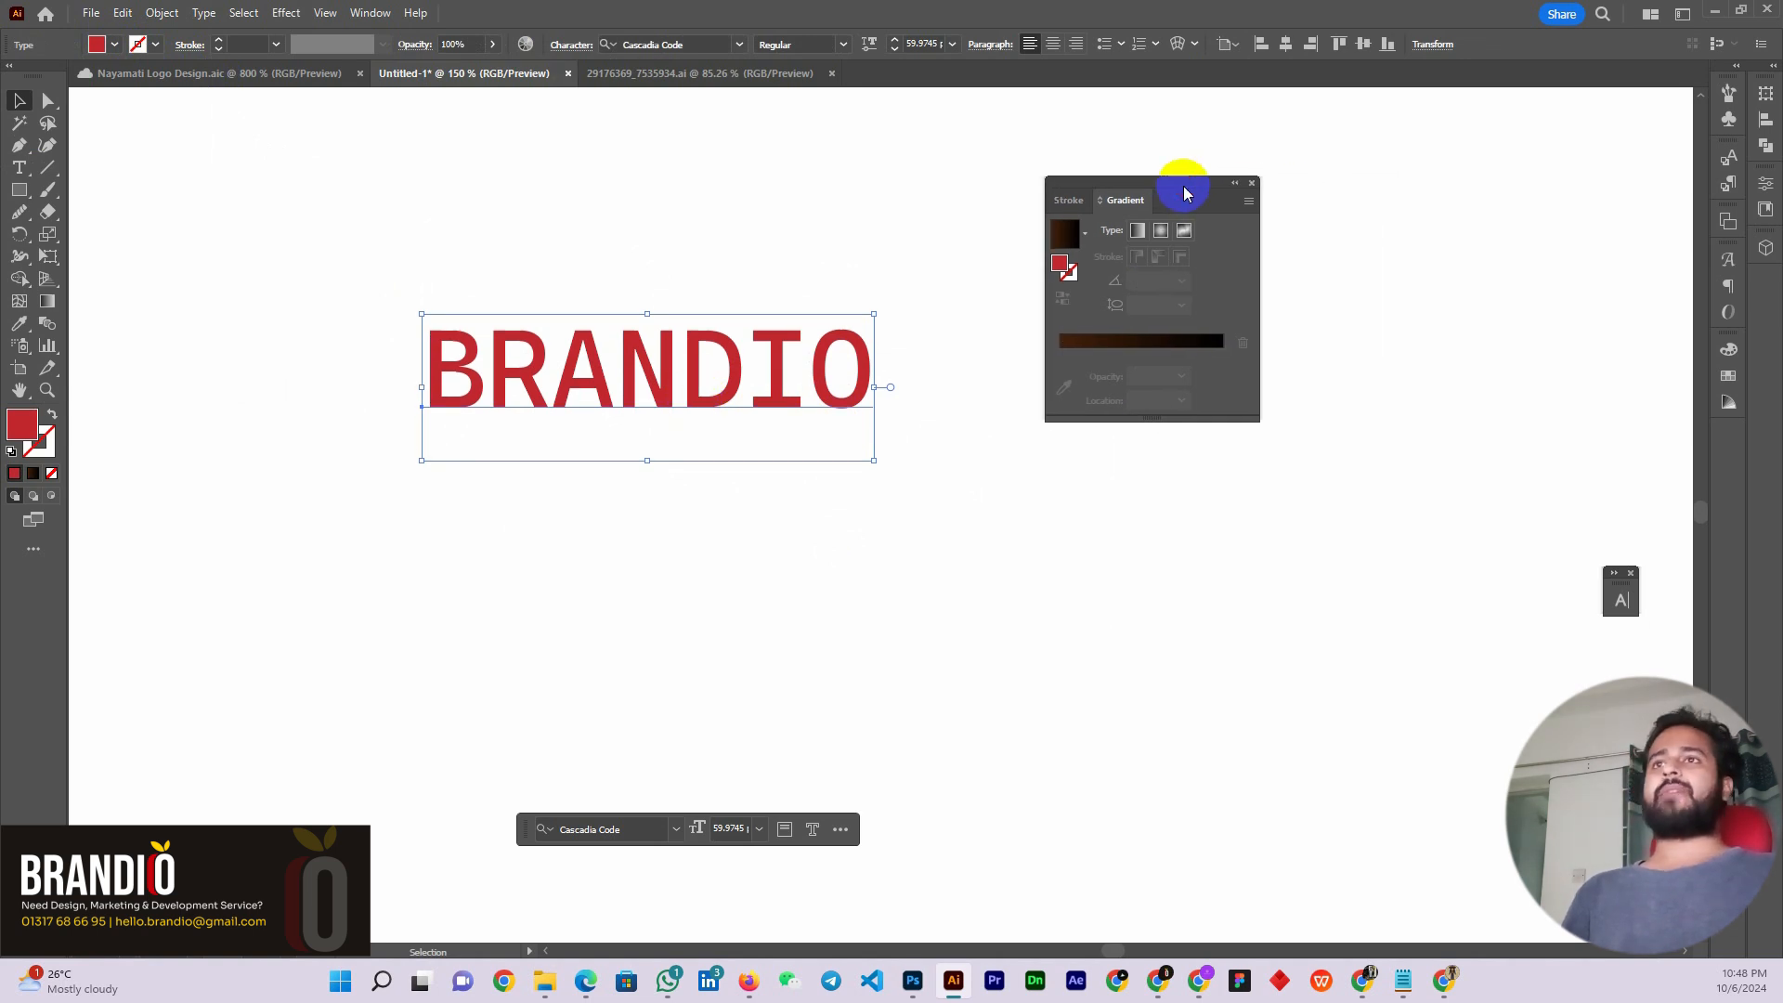
left_click(1137, 346)
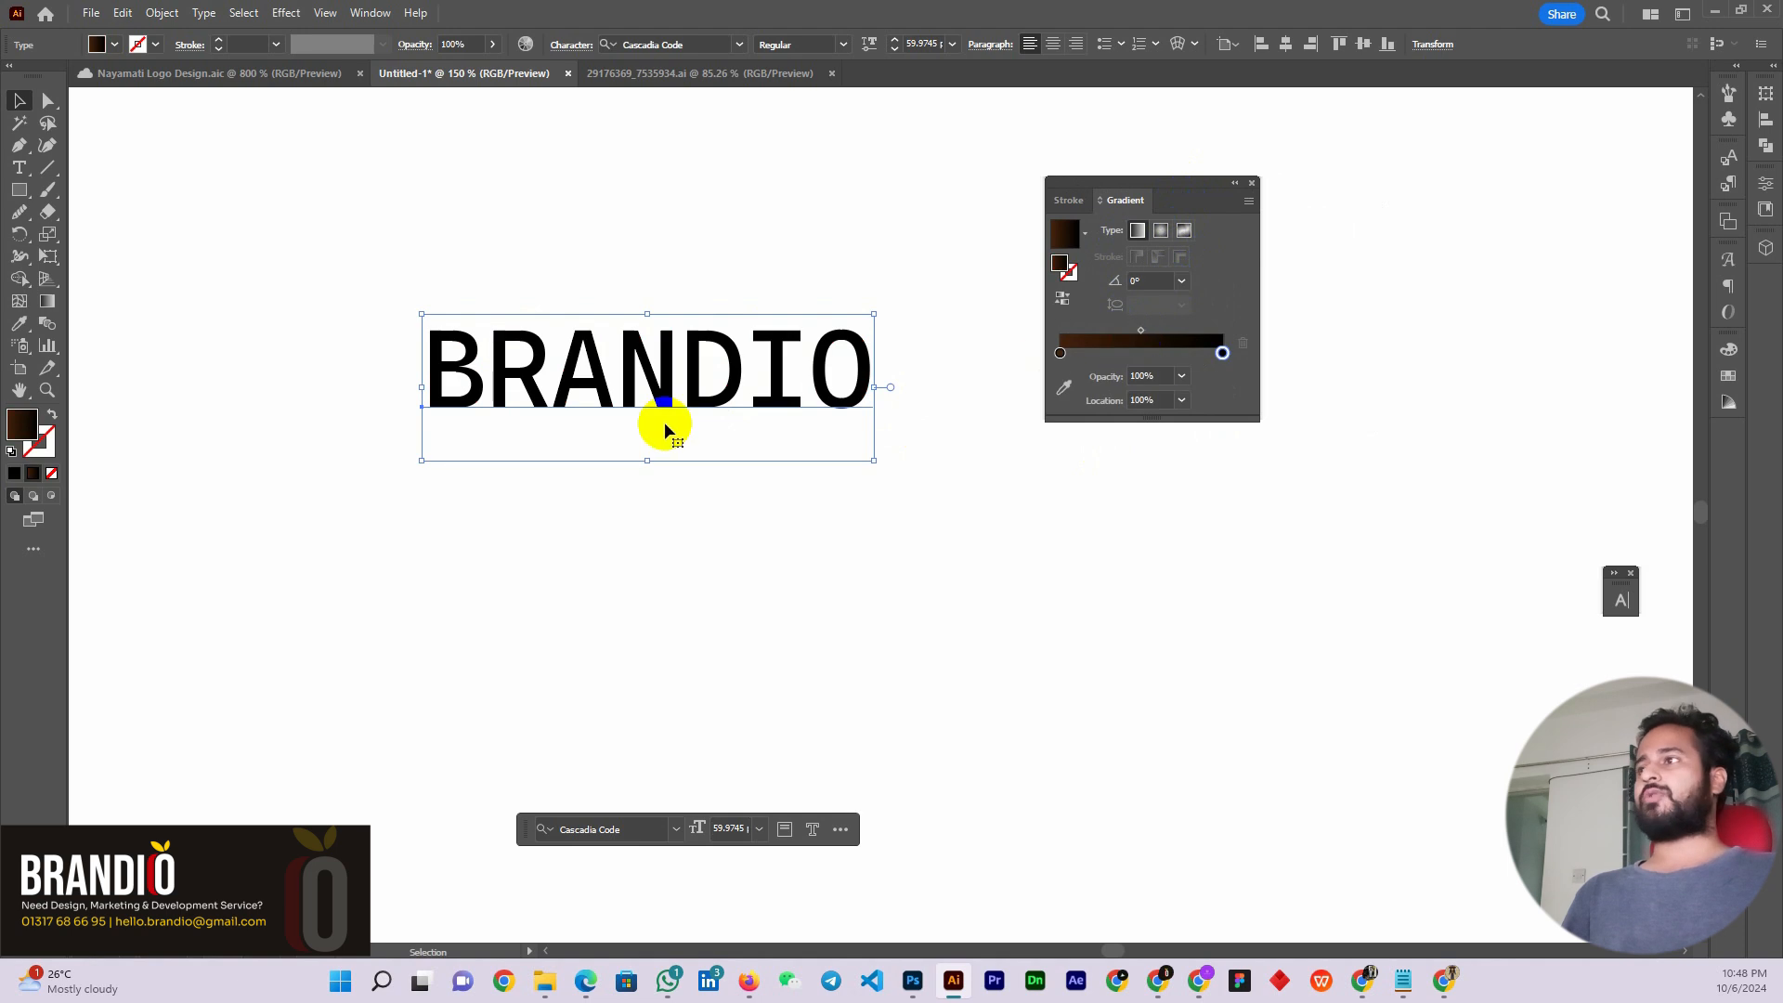
left_click(1082, 237)
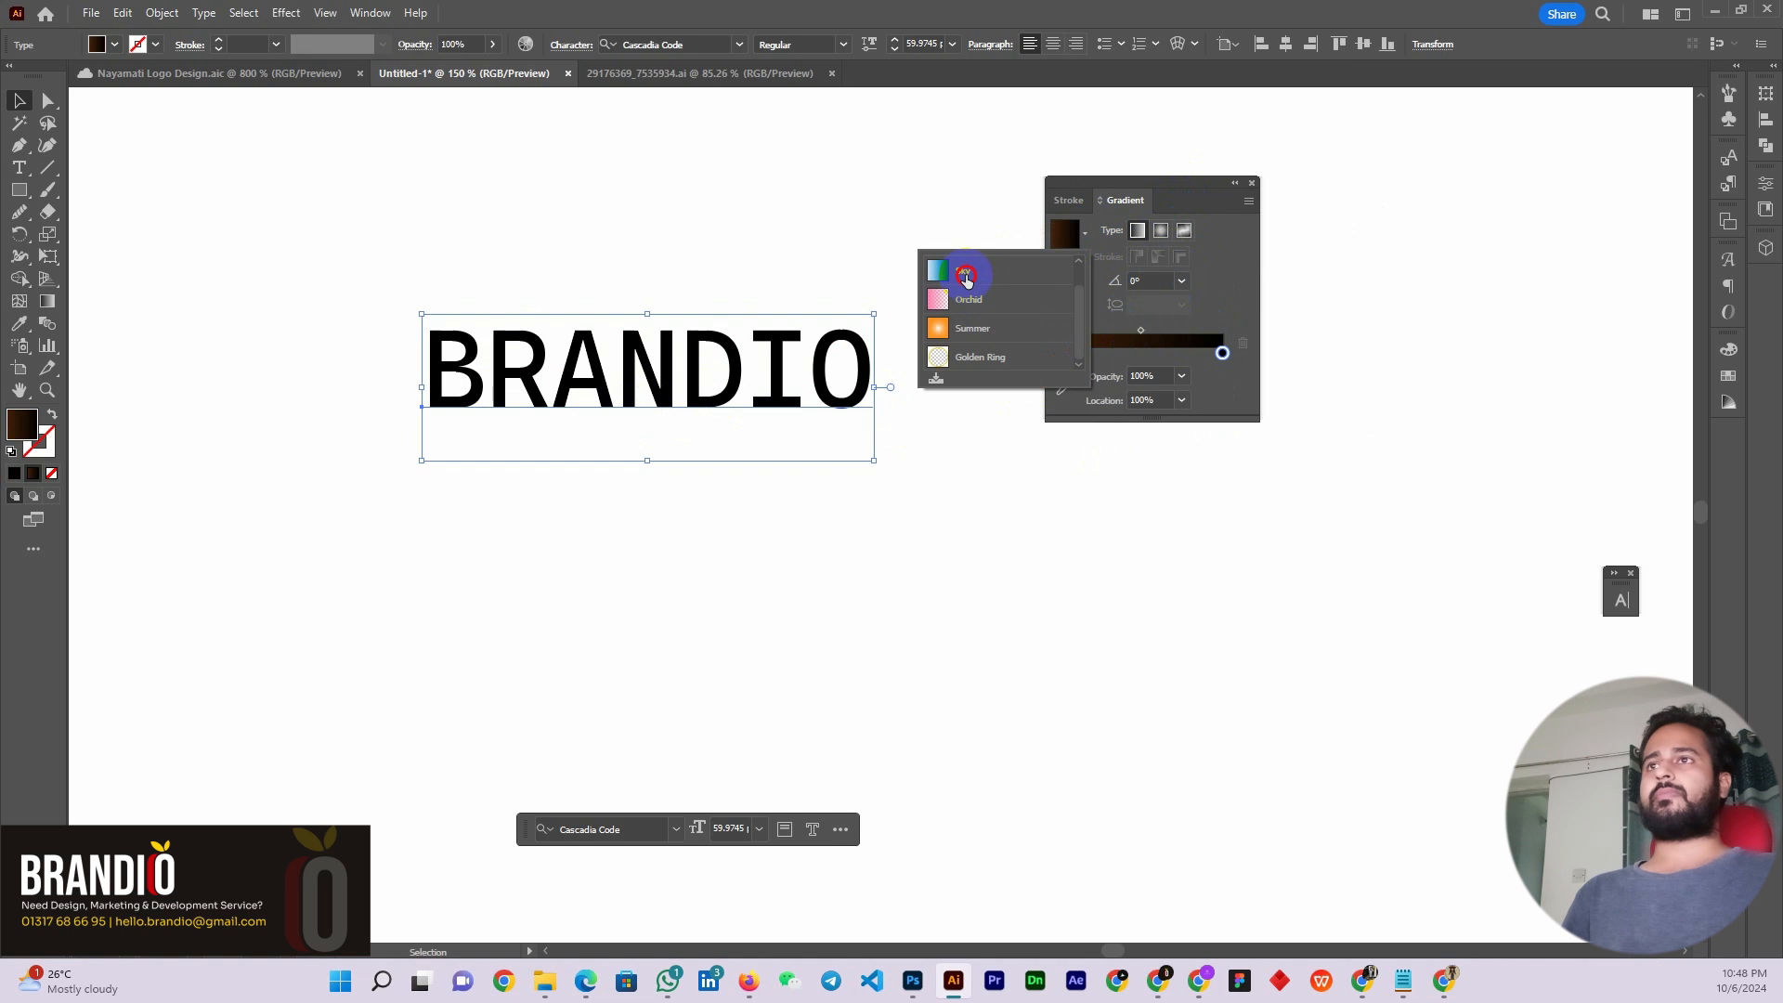
left_click(966, 273)
left_click(986, 535)
left_click(720, 380)
left_click(1125, 343)
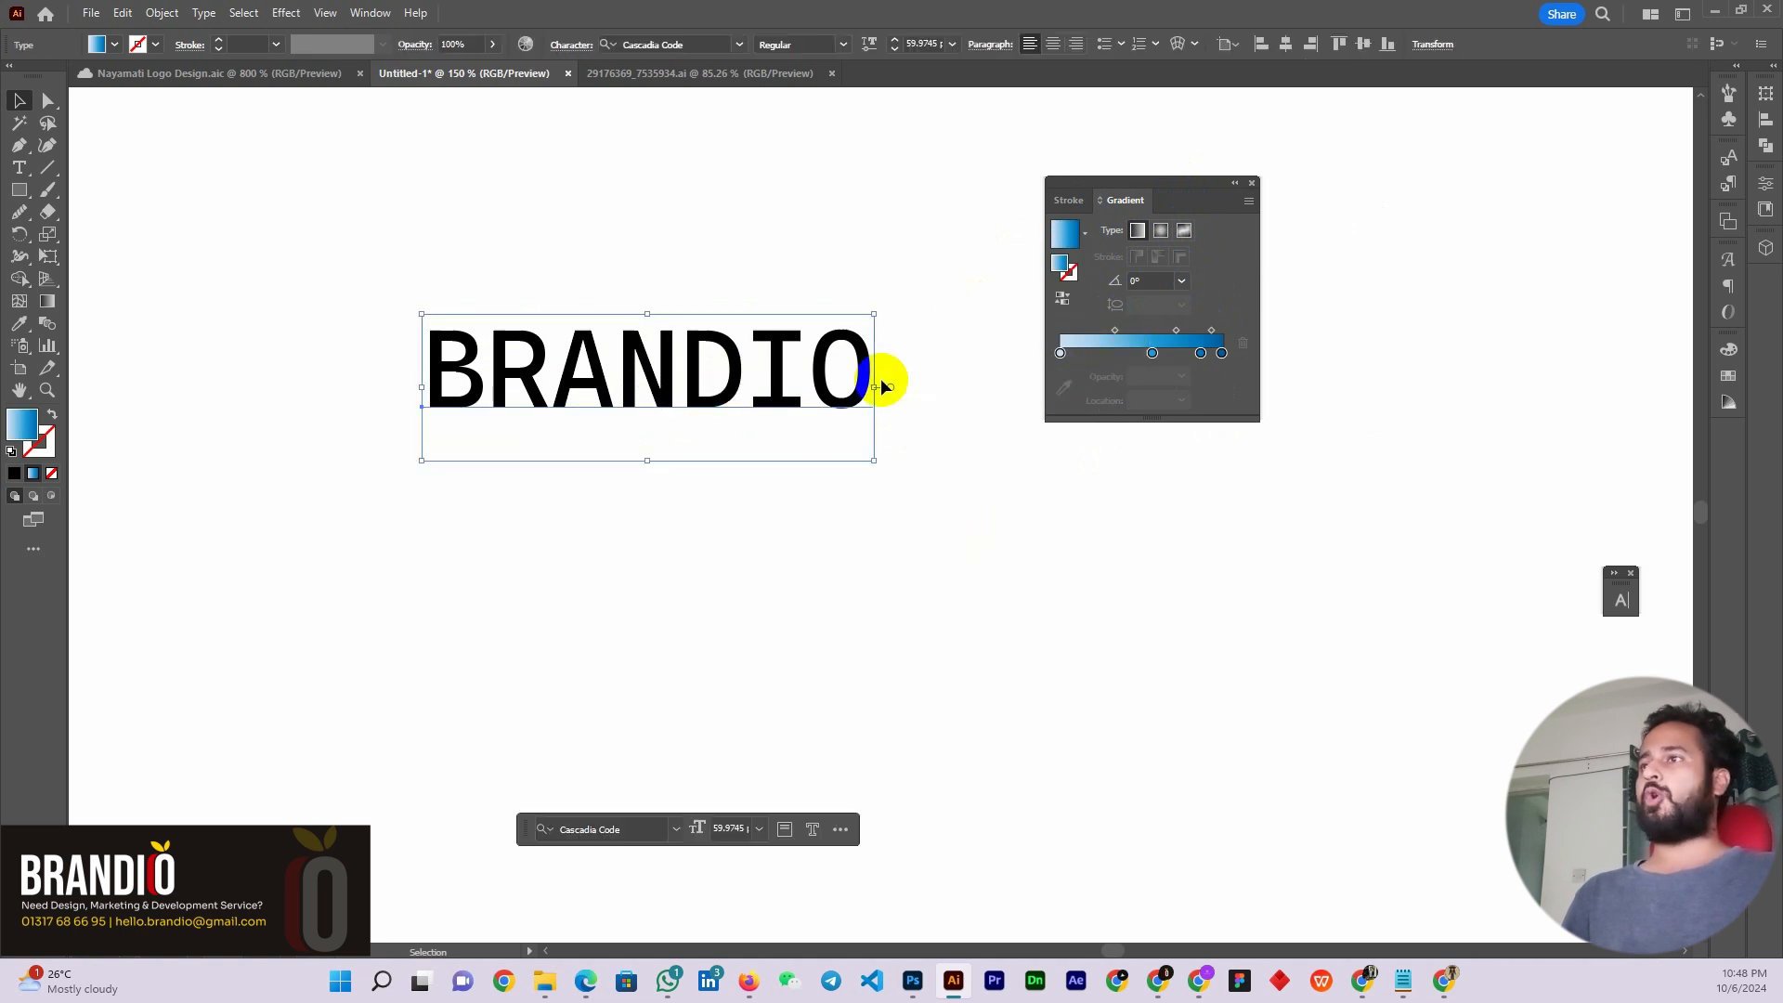
left_click_drag(771, 353, 740, 351)
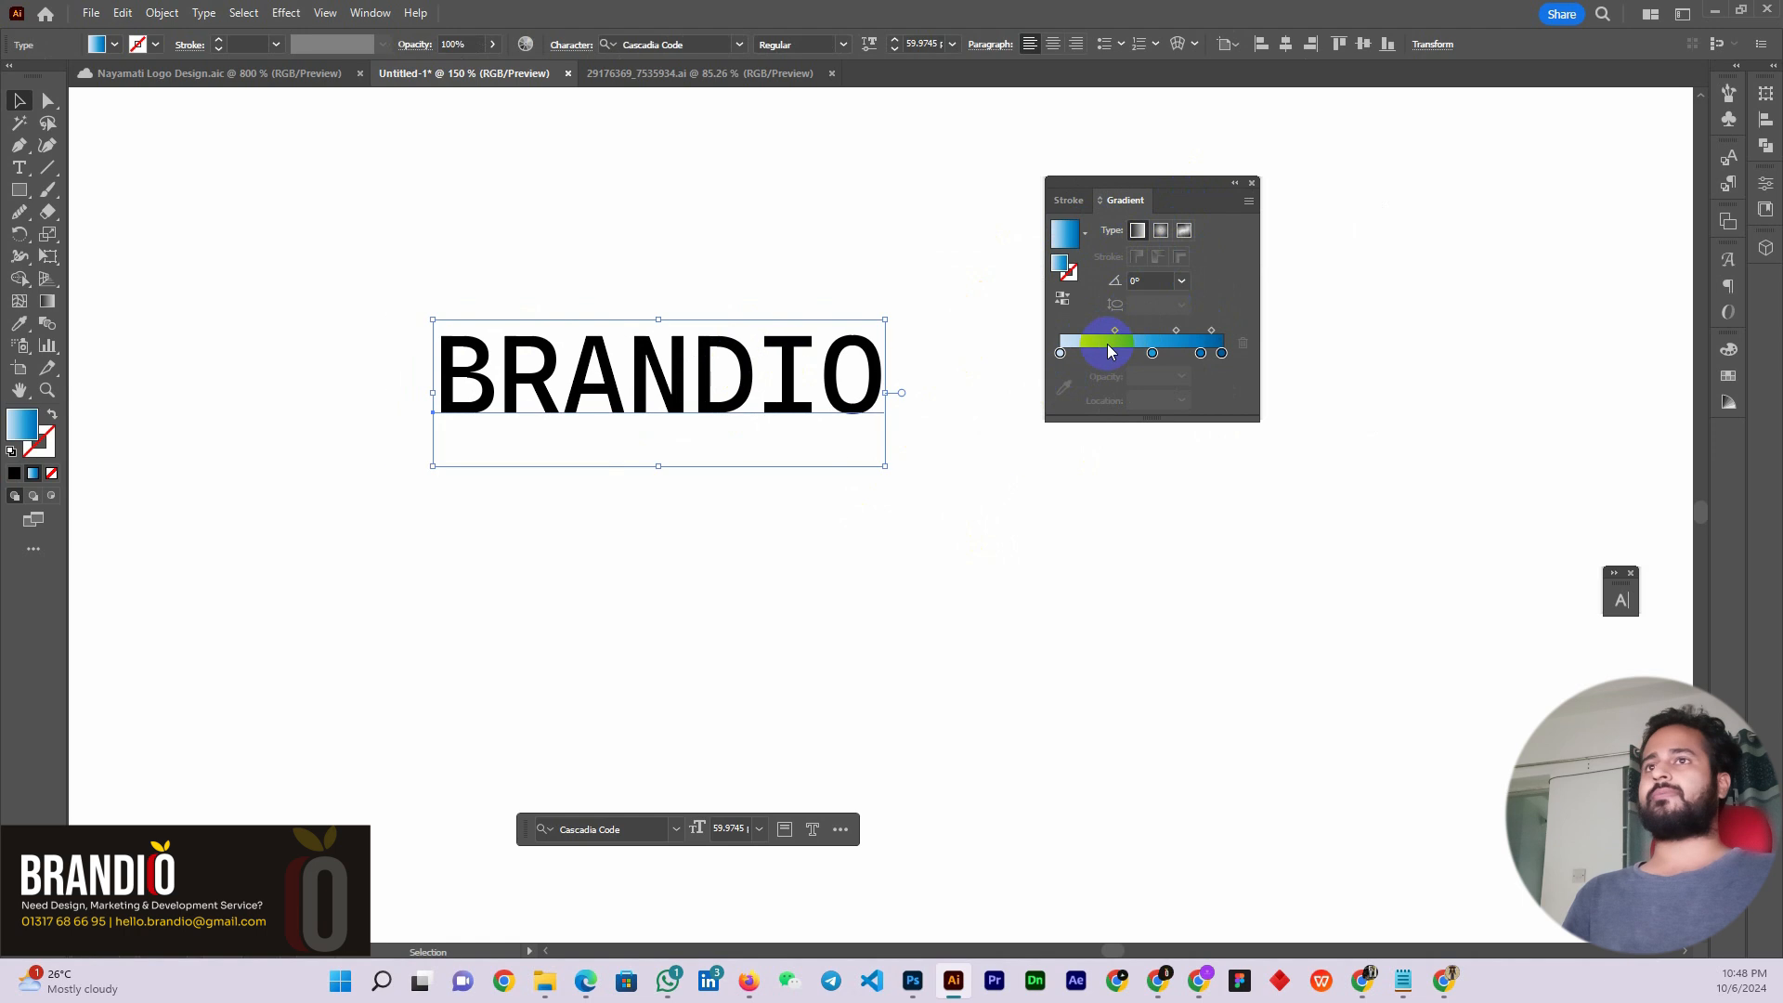
Try the Summer preset gradient on the live BRANDIO text and move the Gradient settings away from it
left_click_drag(1110, 350, 1074, 245)
left_click(1085, 233)
left_click(973, 330)
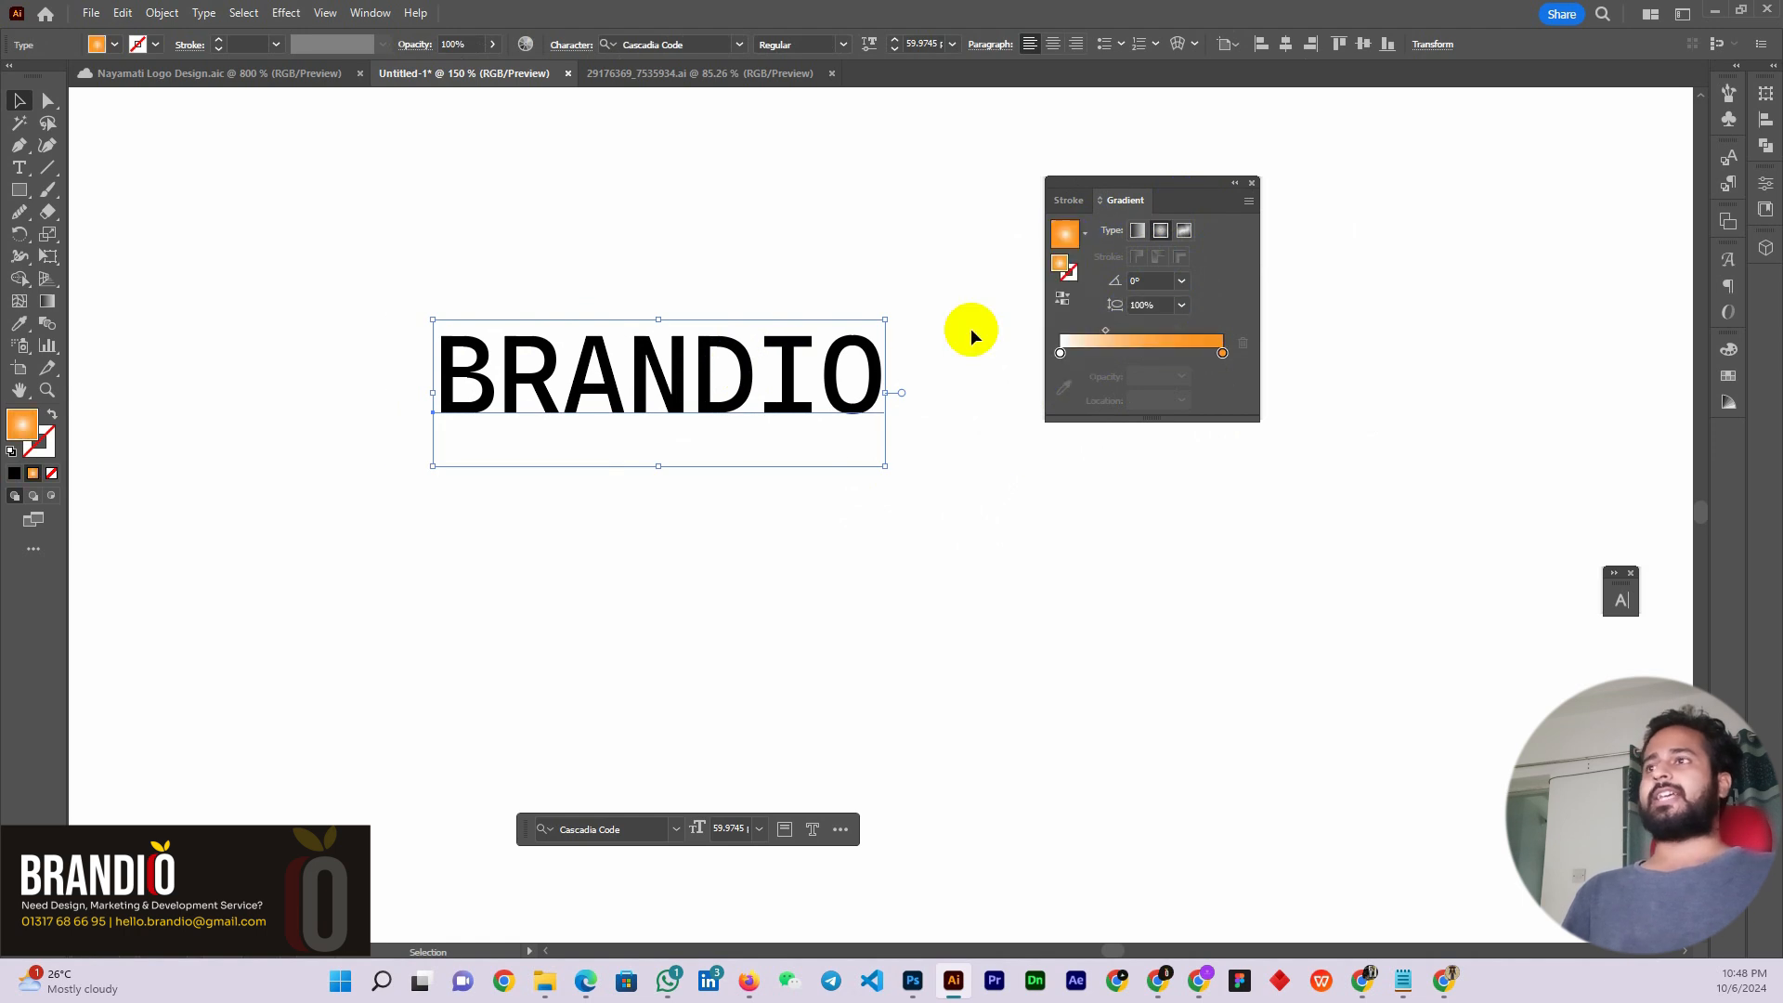
left_click(780, 529)
left_click_drag(716, 386, 694, 386)
left_click(1148, 188)
left_click_drag(1148, 189, 1361, 179)
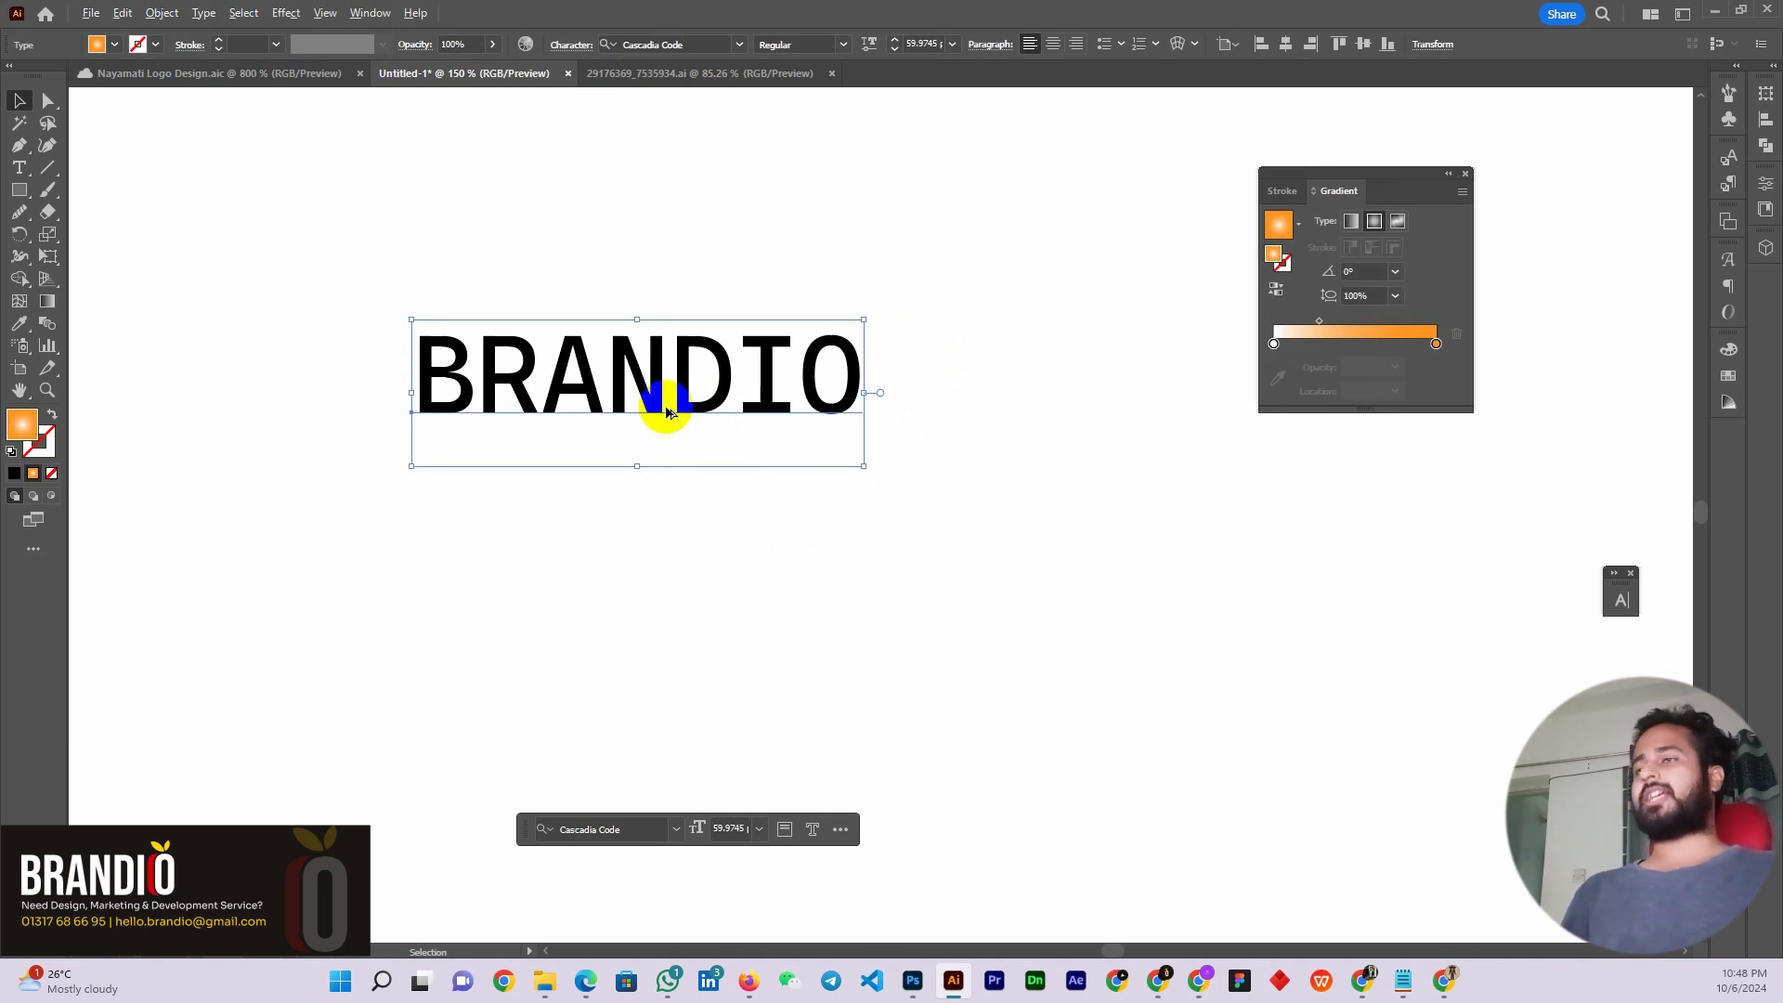
Duplicate the BRANDIO text below the original, converting the copy to gradient-filled outlines, and delete that copy
left_click_drag(669, 412, 661, 596)
right_click(661, 596)
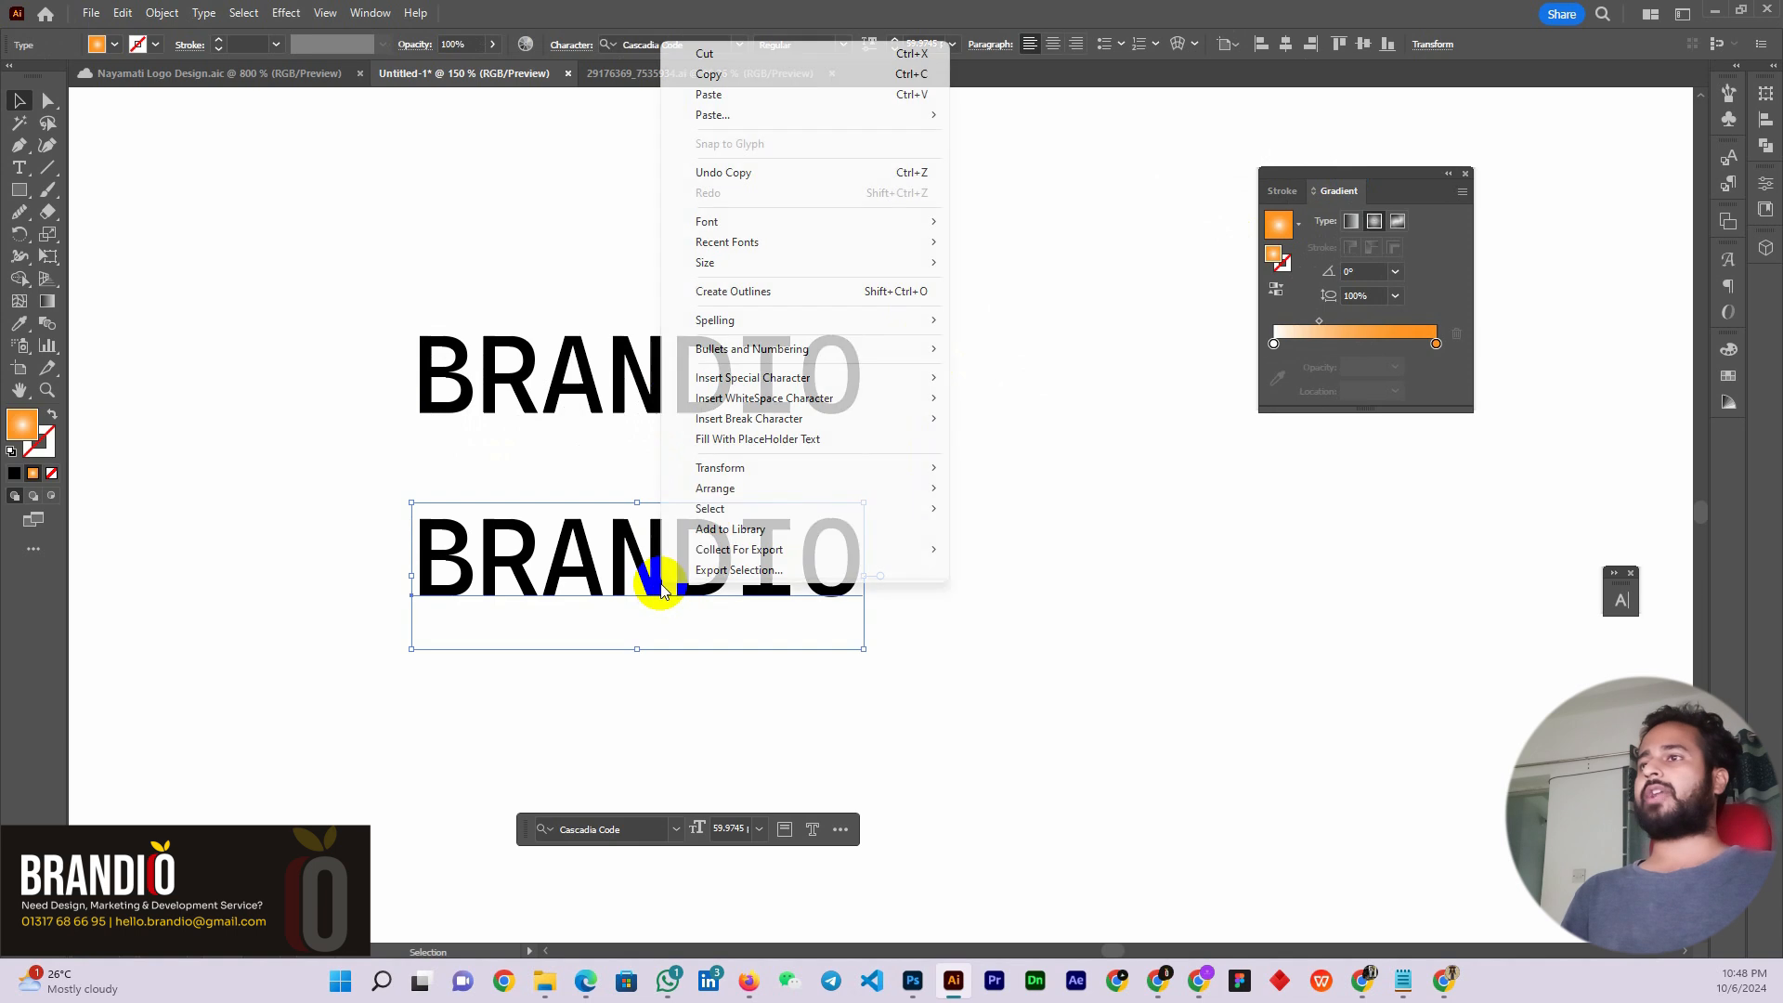
left_click(735, 290)
left_click(1368, 334)
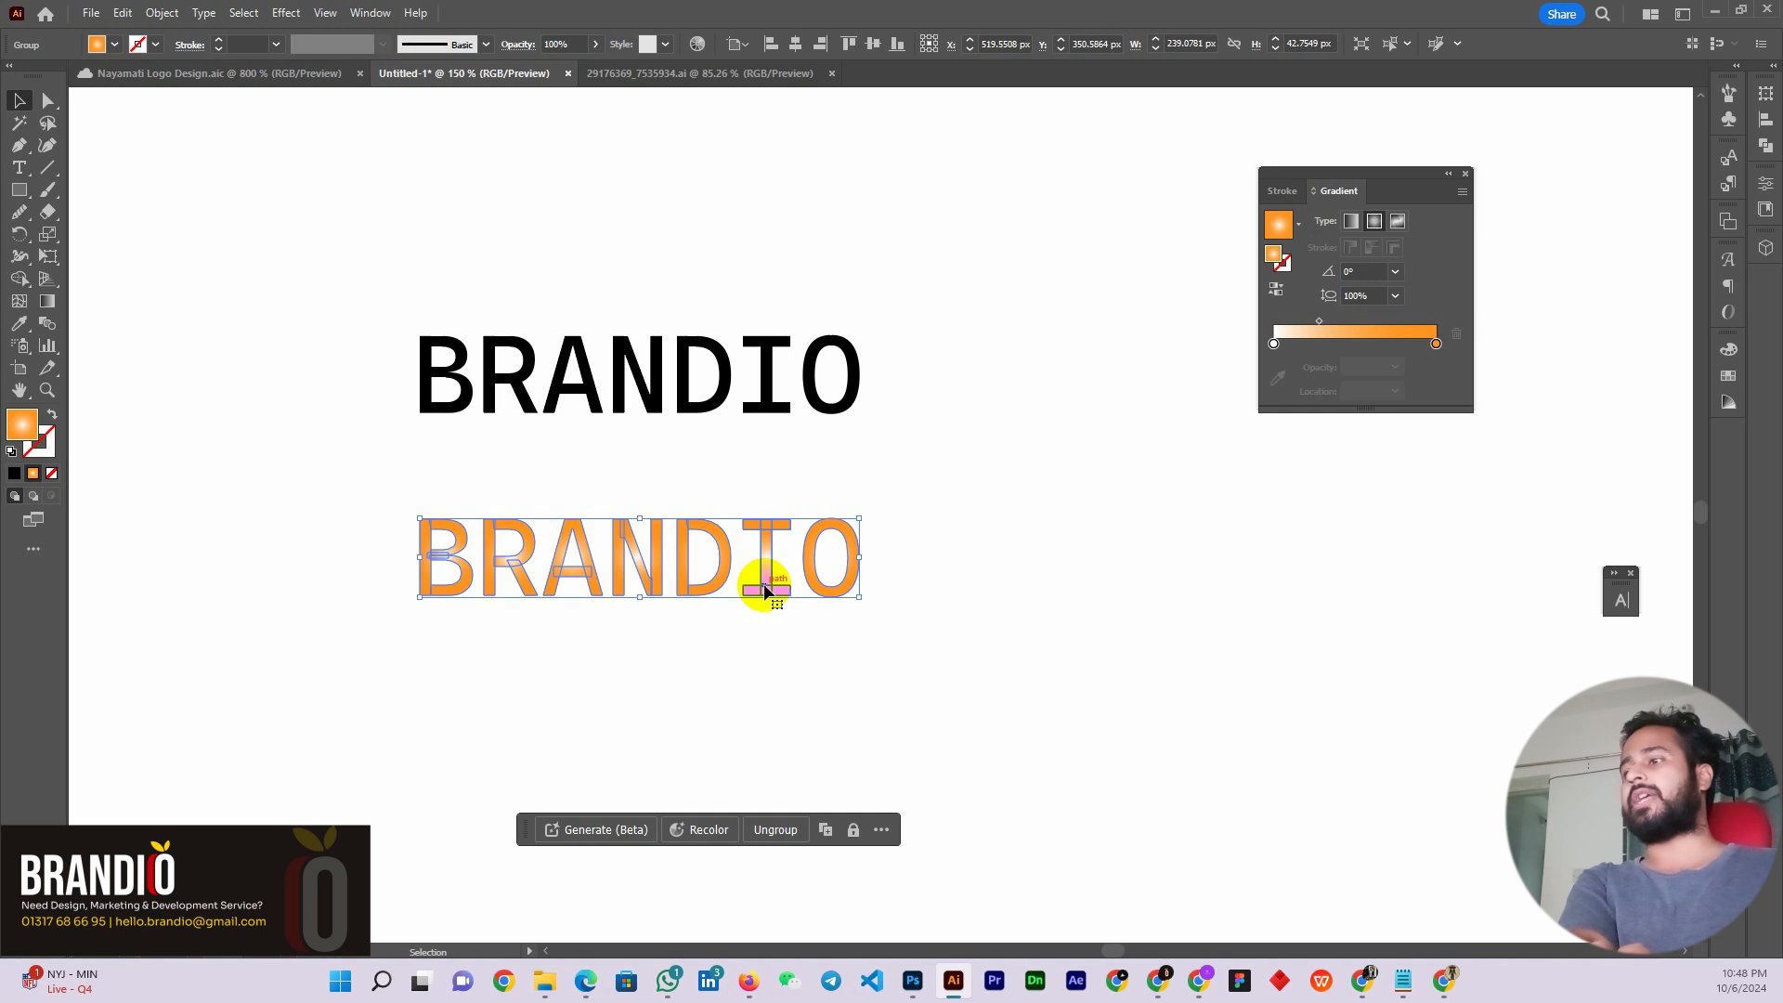
key("Delete")
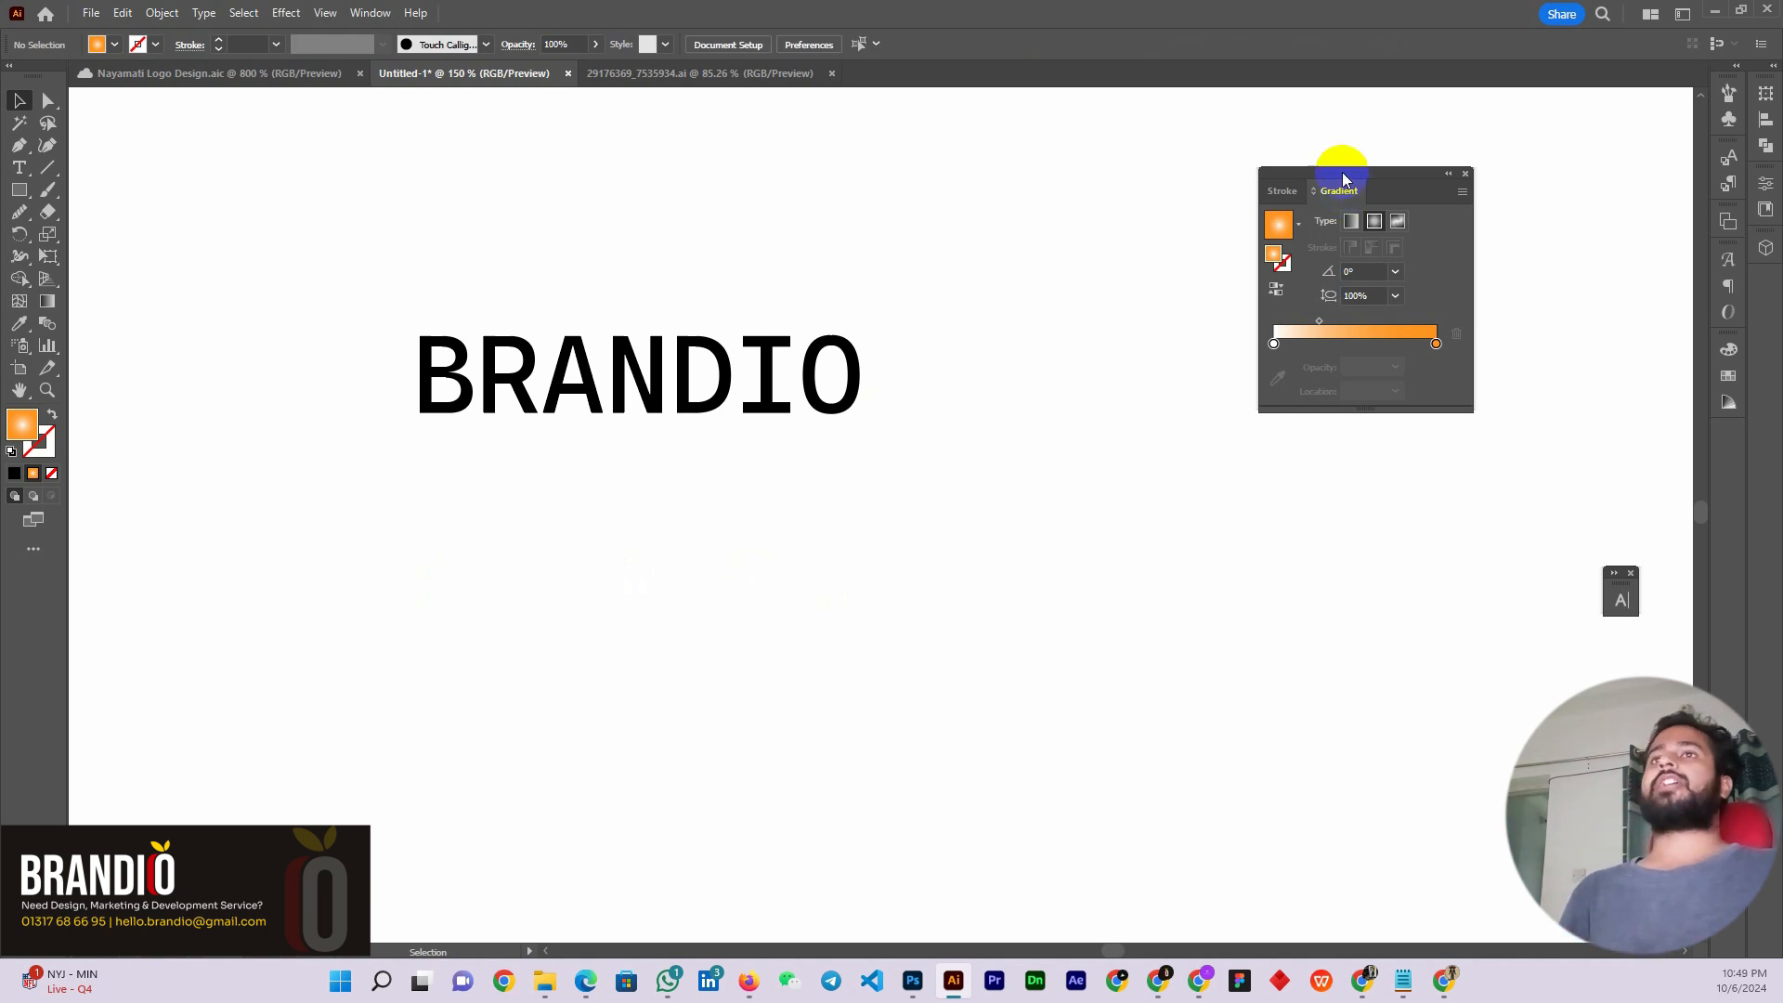
Add the 72 pt text "Appearnce Panel" above the BRANDIO text, with the Gradient settings moved out of the way
left_click_drag(1341, 172, 1468, 198)
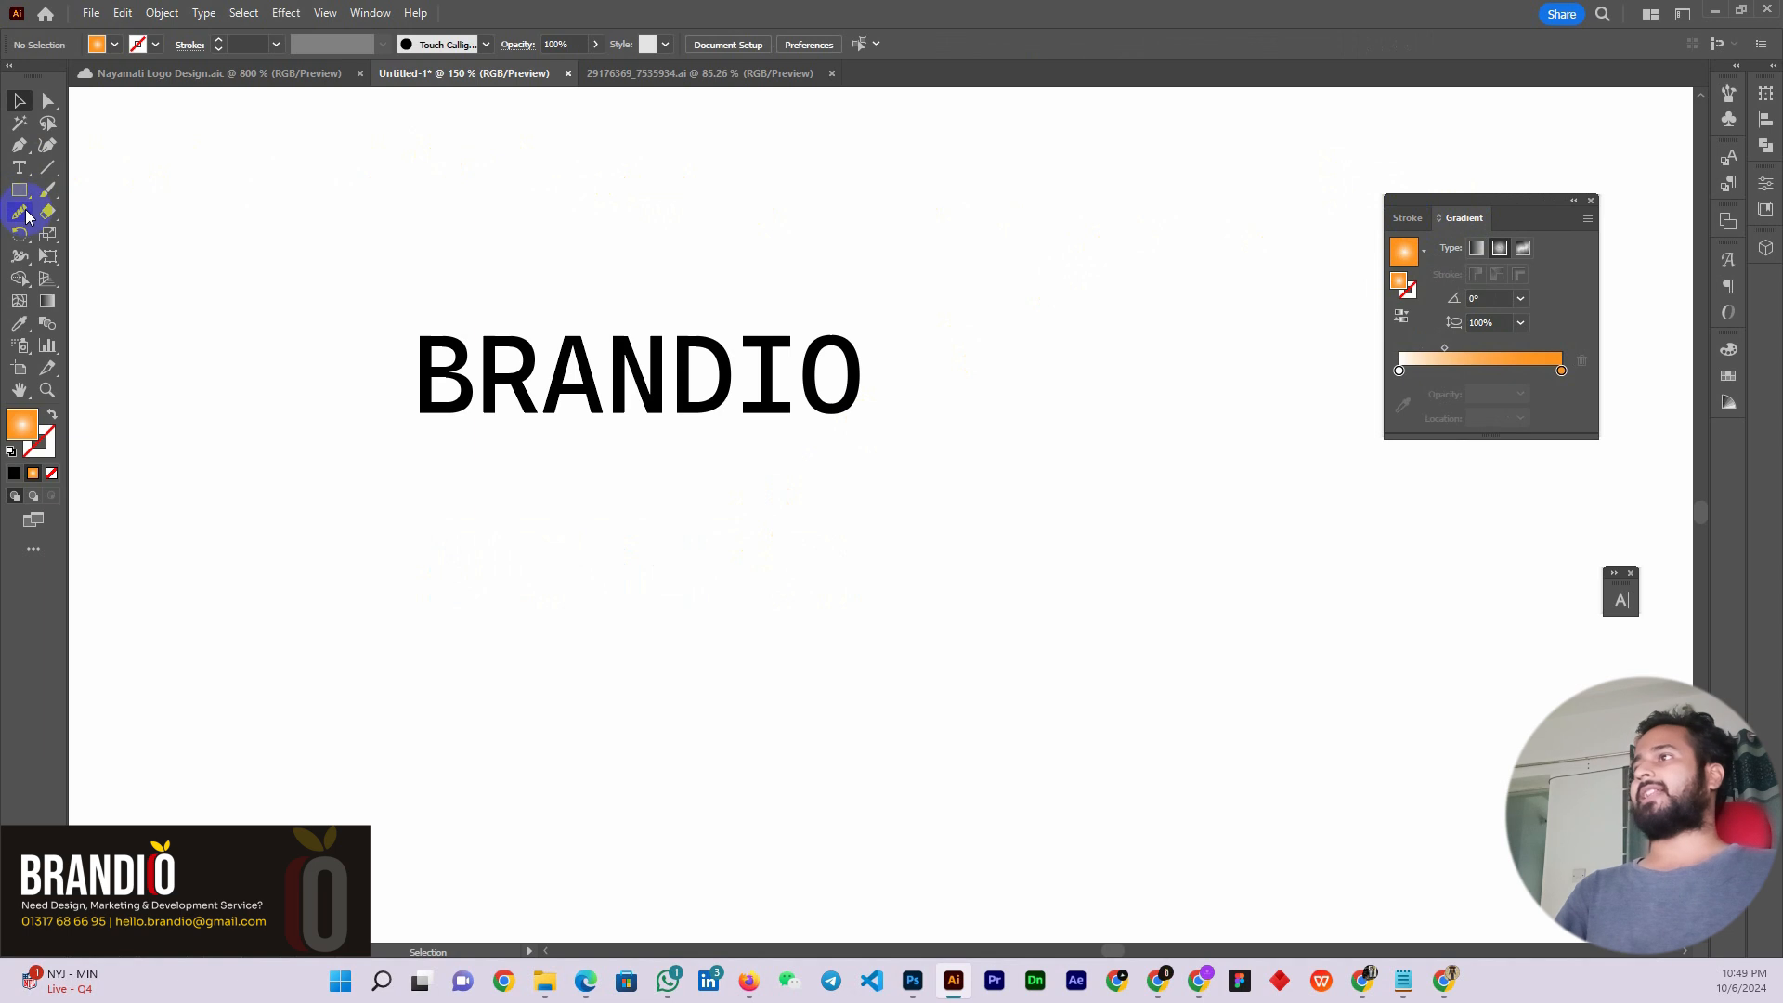
left_click(20, 170)
left_click(502, 155)
scroll(843, 299, "up", 3)
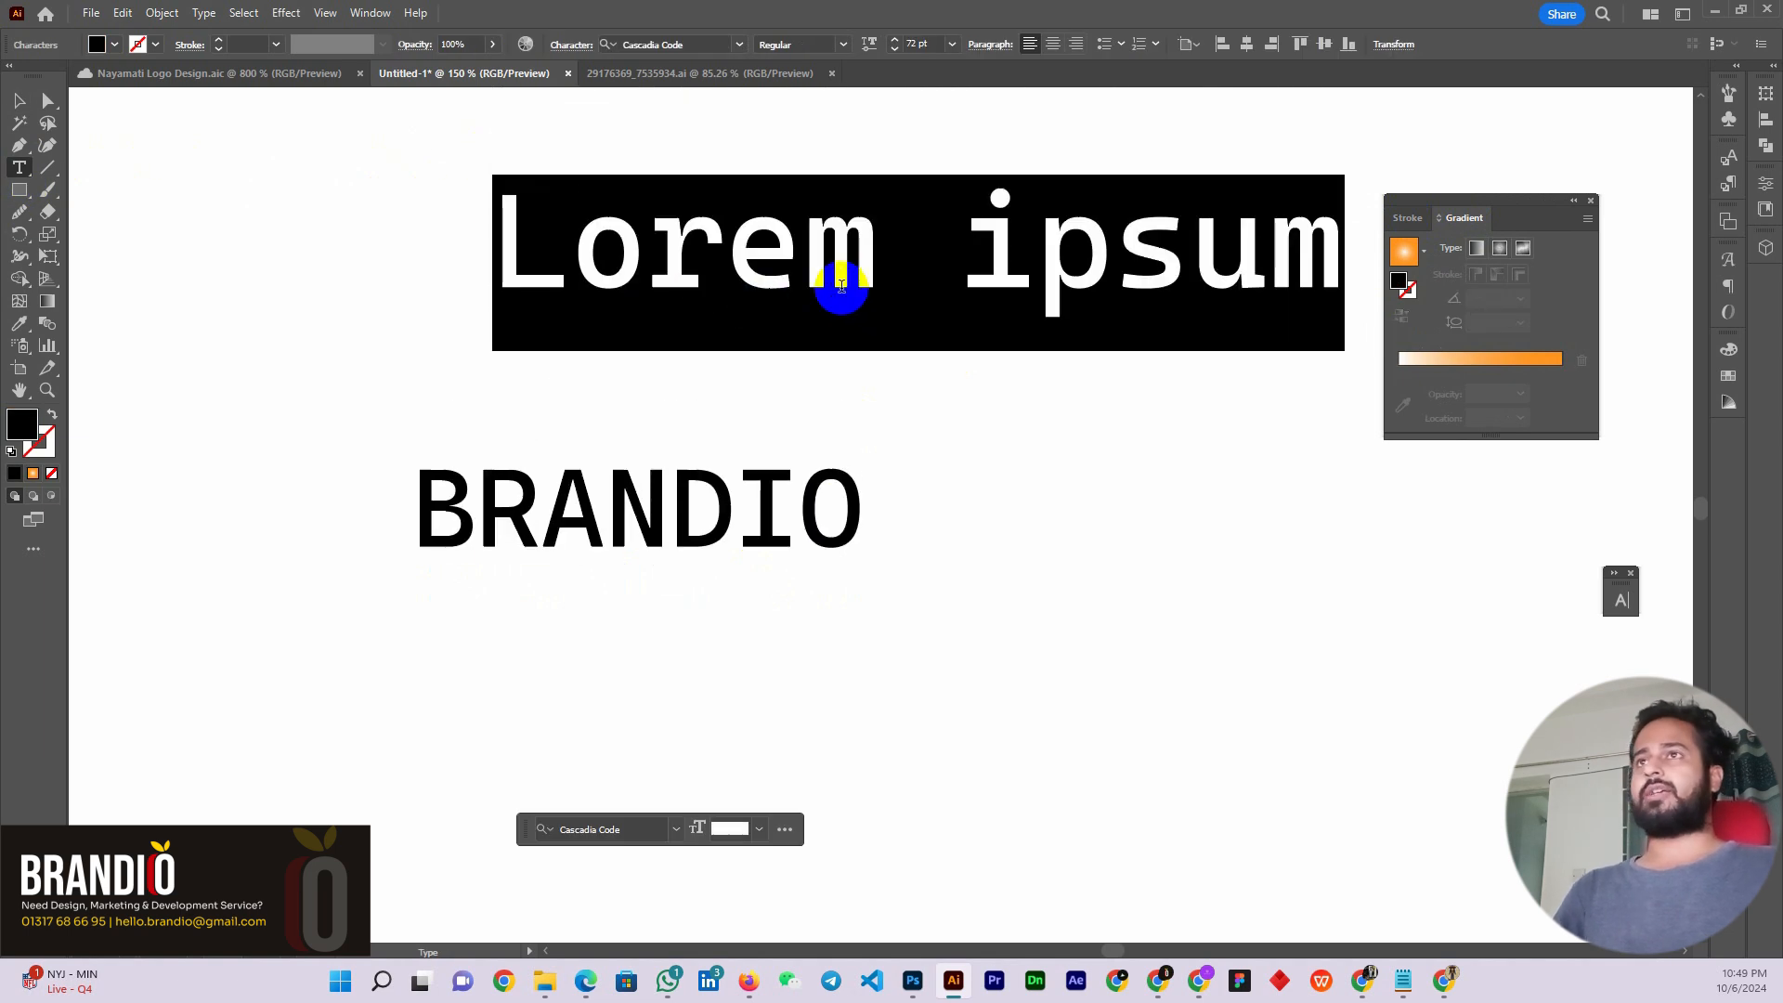
type("Appe")
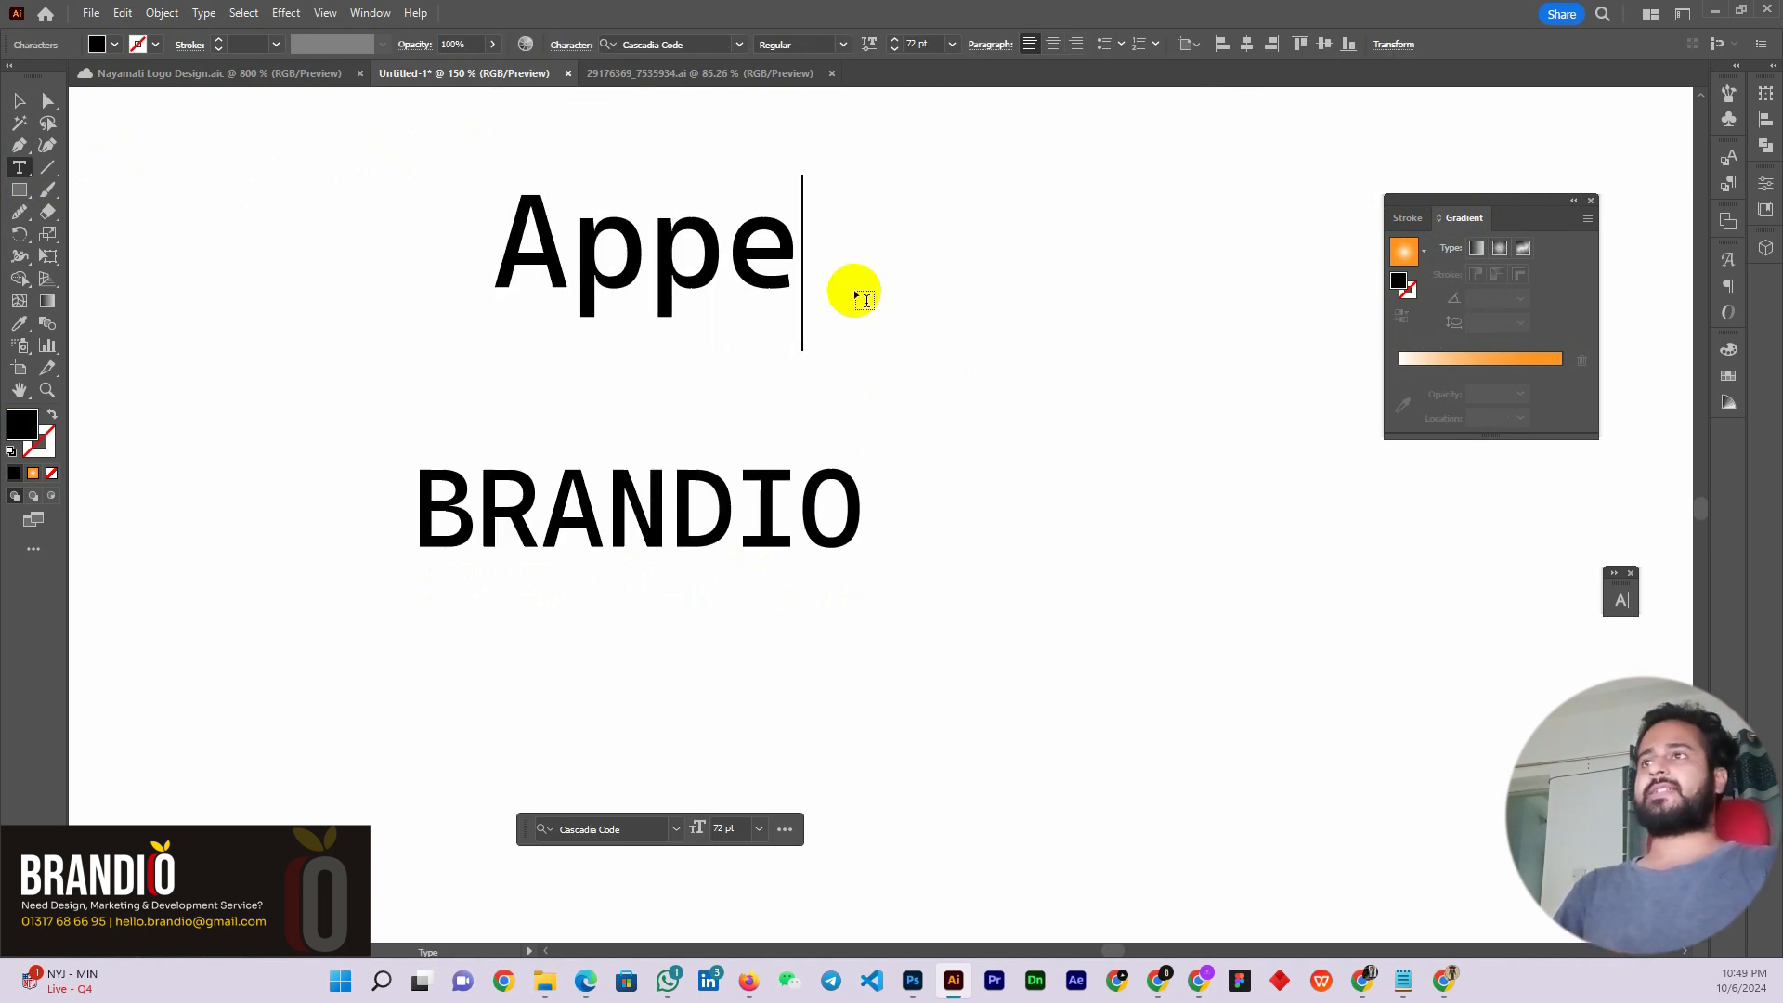
type("arnce A")
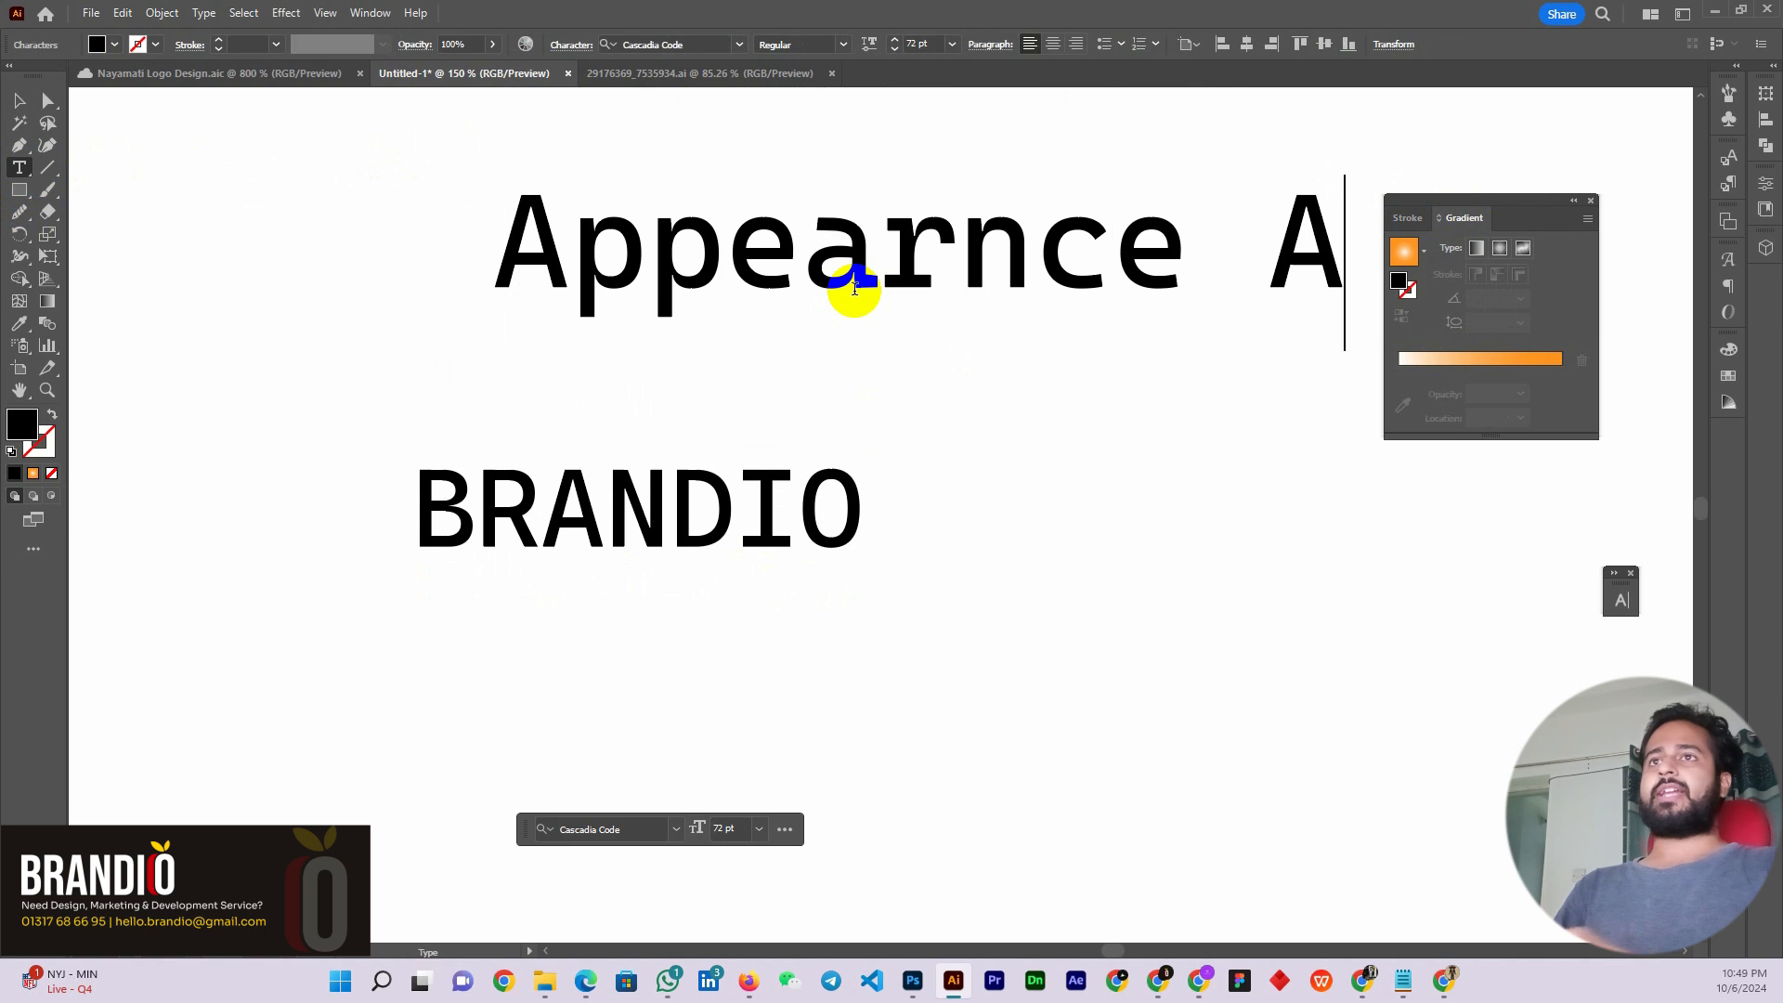
key("BackSpace")
type("Panel")
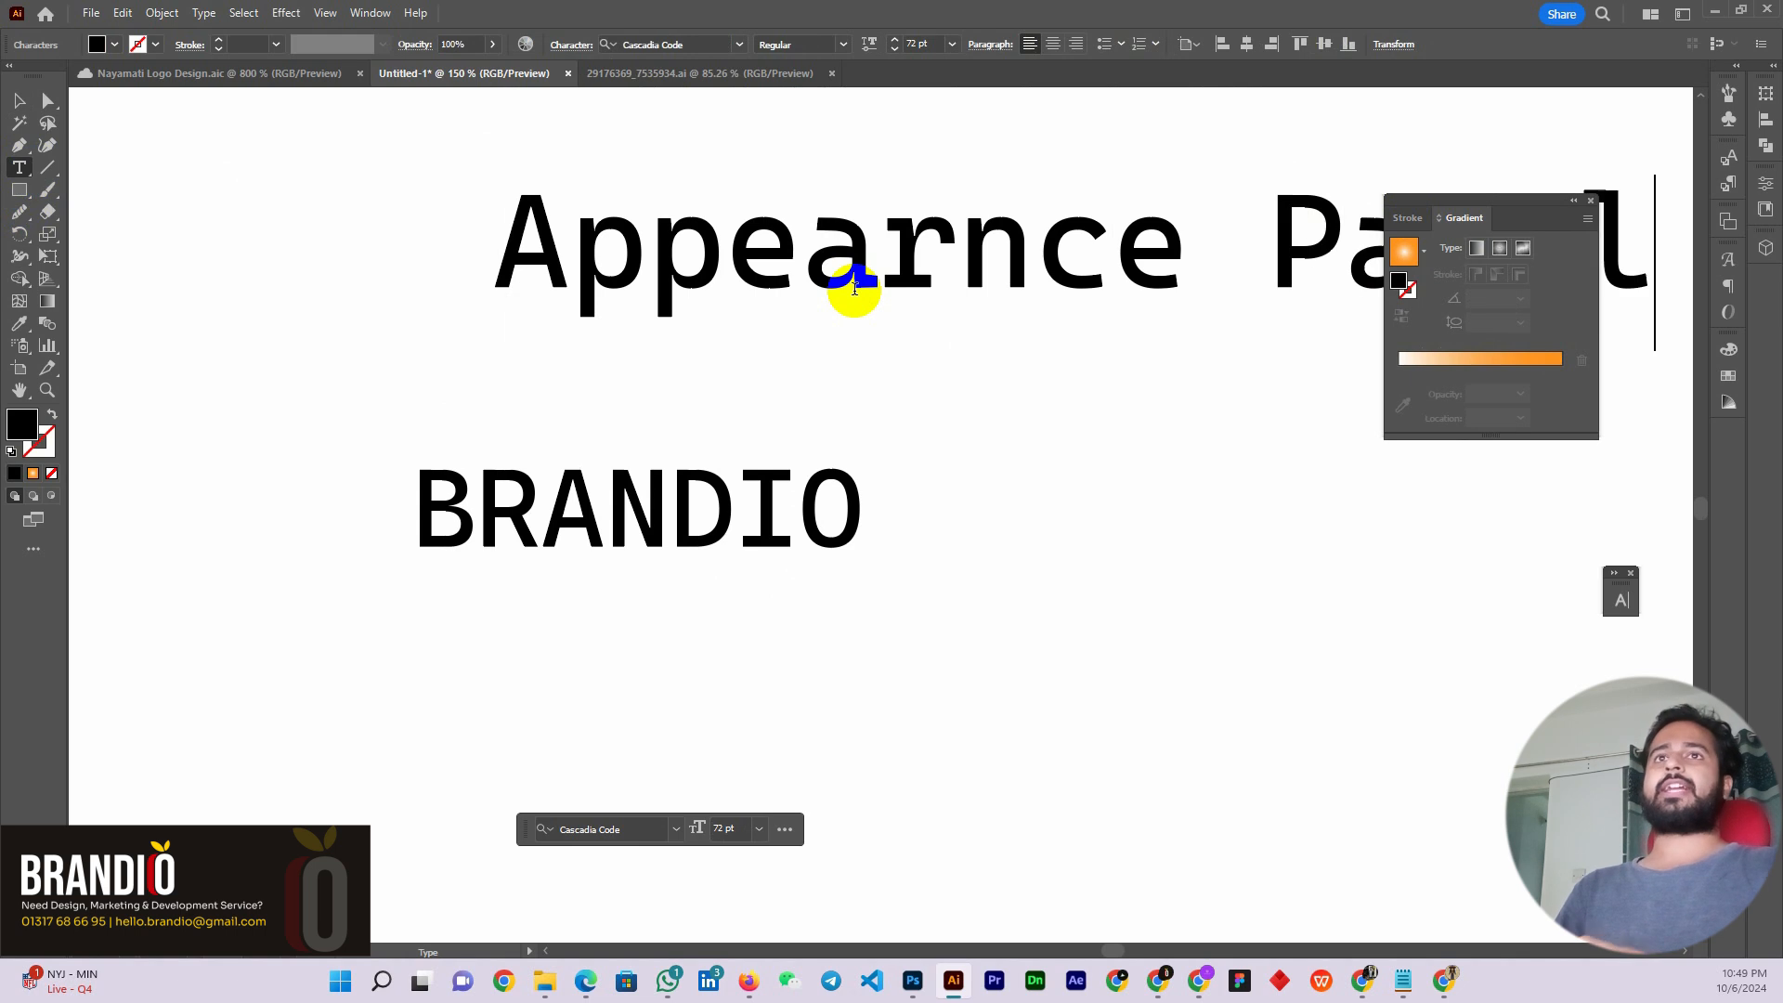
Scale the "Appearnce Panel" heading to about 37 pt near the top of the canvas and center the BRANDIO text below it
left_click(20, 100)
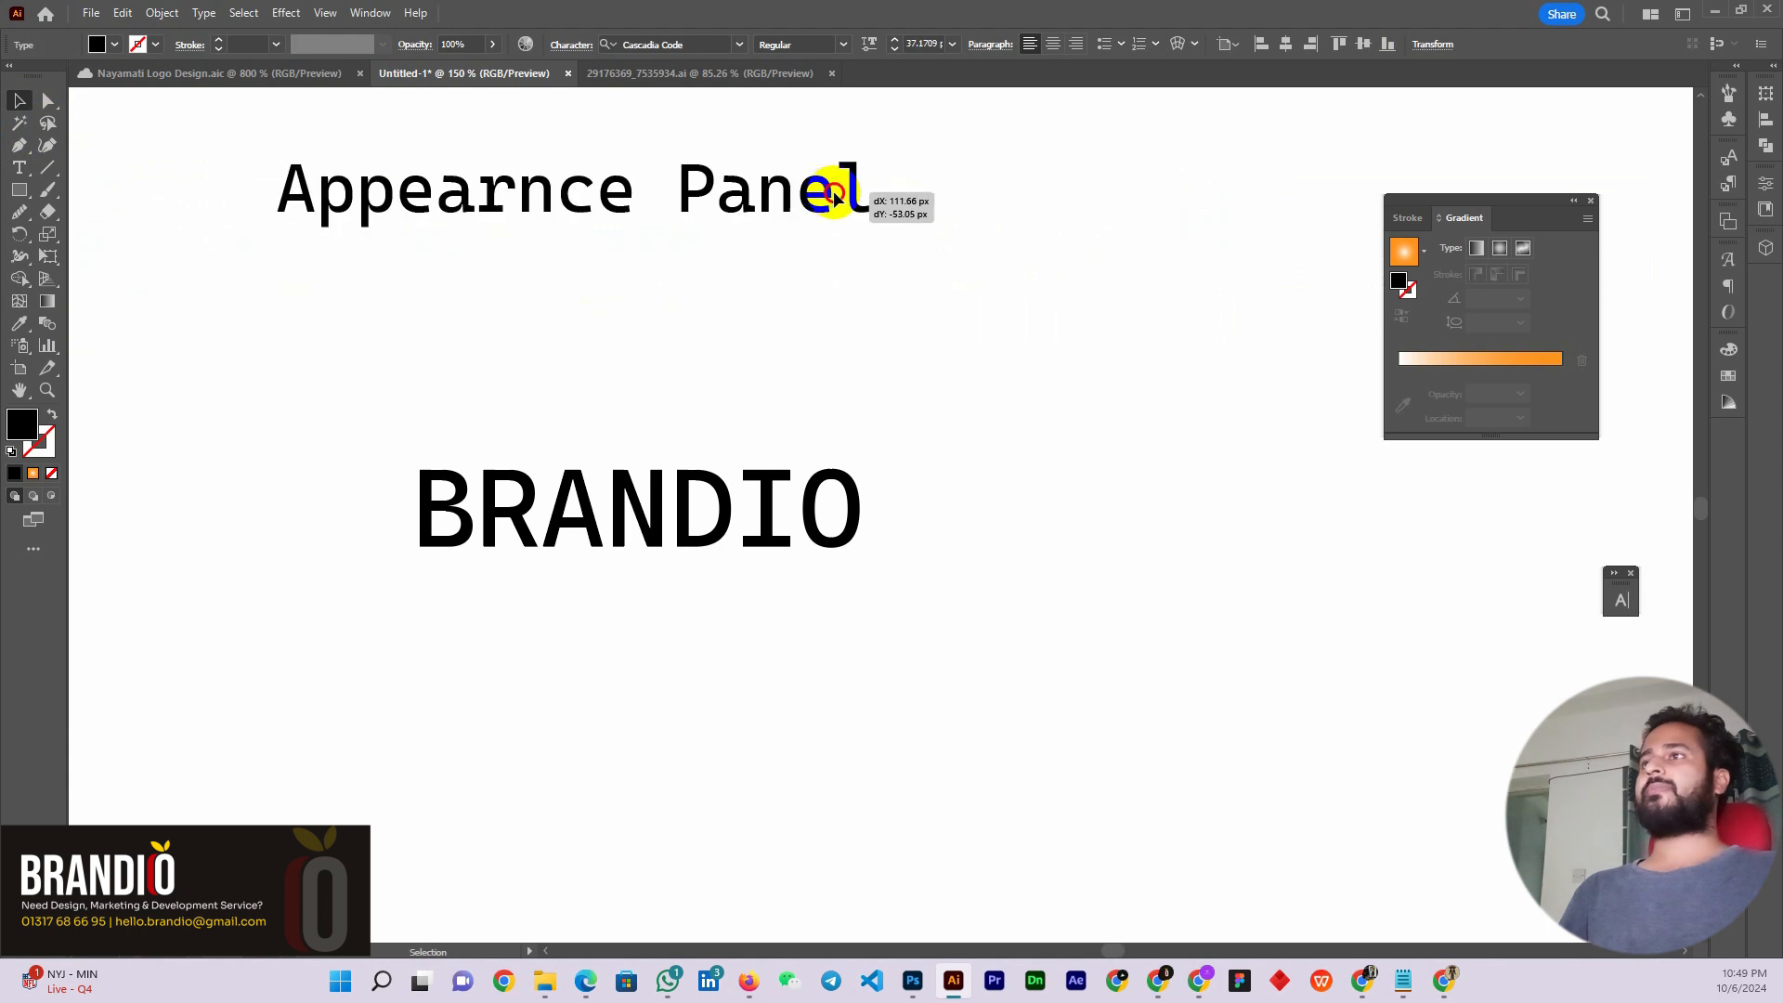
left_click_drag(835, 186, 863, 193)
left_click_drag(711, 523, 553, 500)
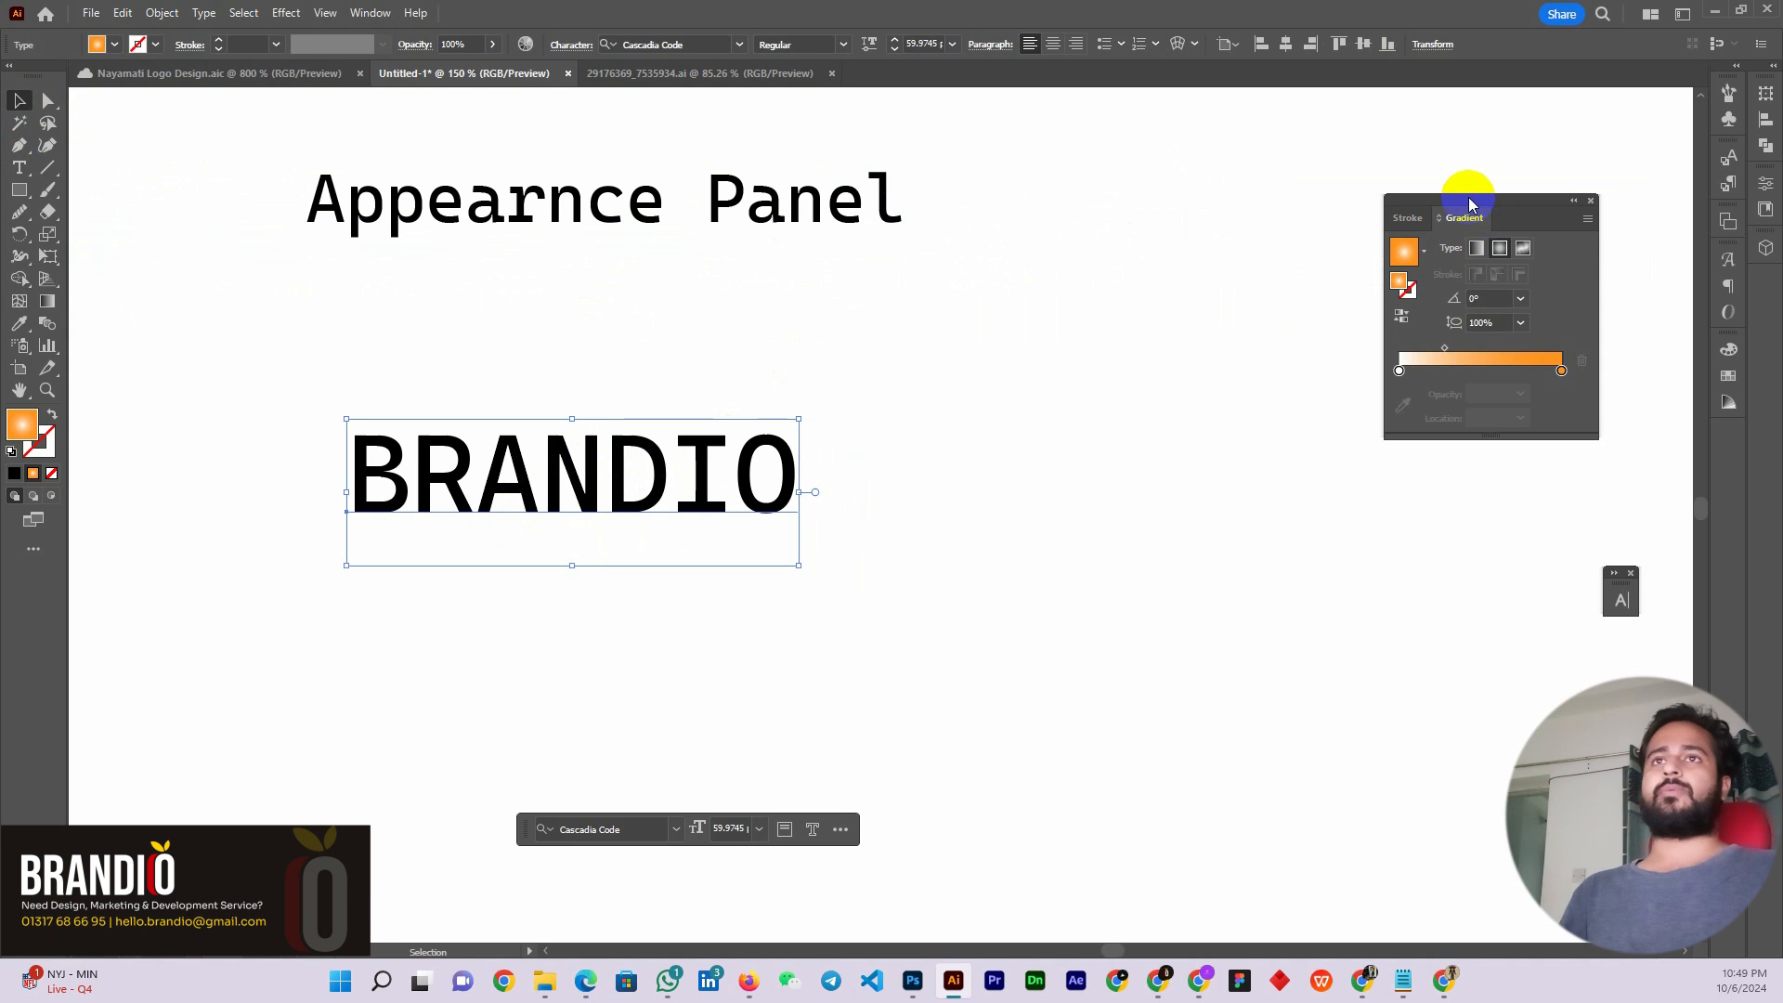
Display the Appearance settings beside the BRANDIO text and move the Gradient settings to the canvas edge
left_click_drag(1469, 199, 1566, 159)
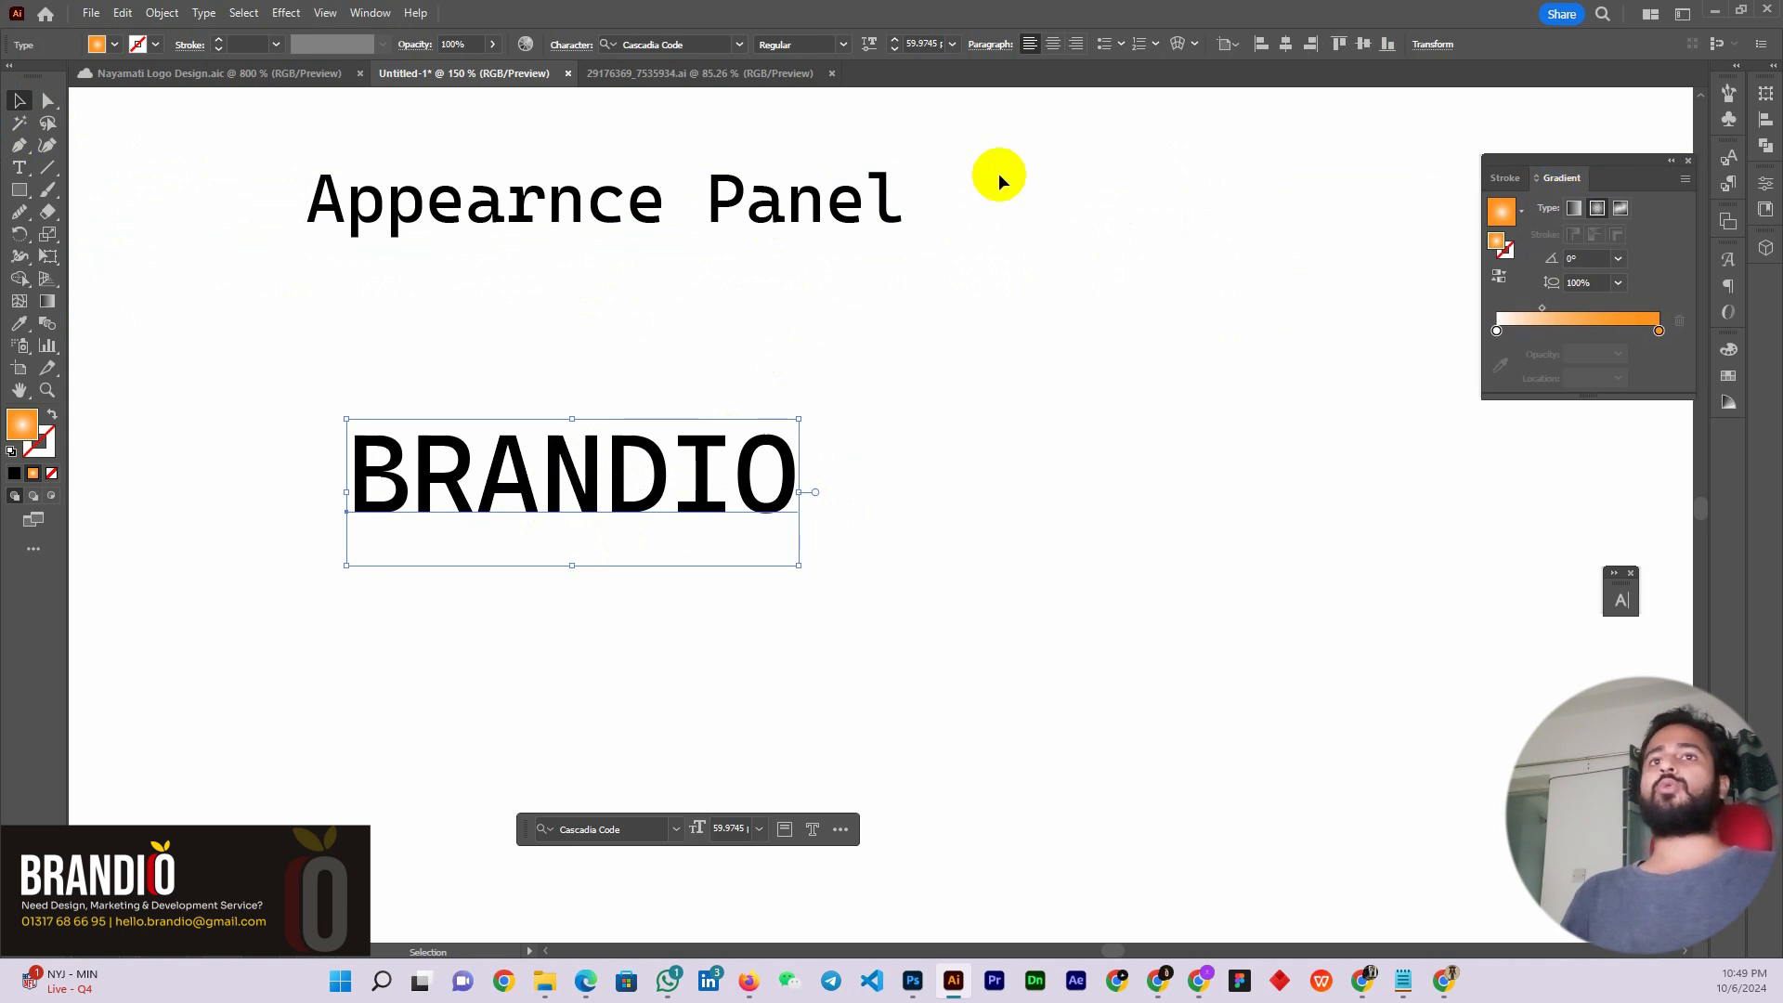
left_click(372, 13)
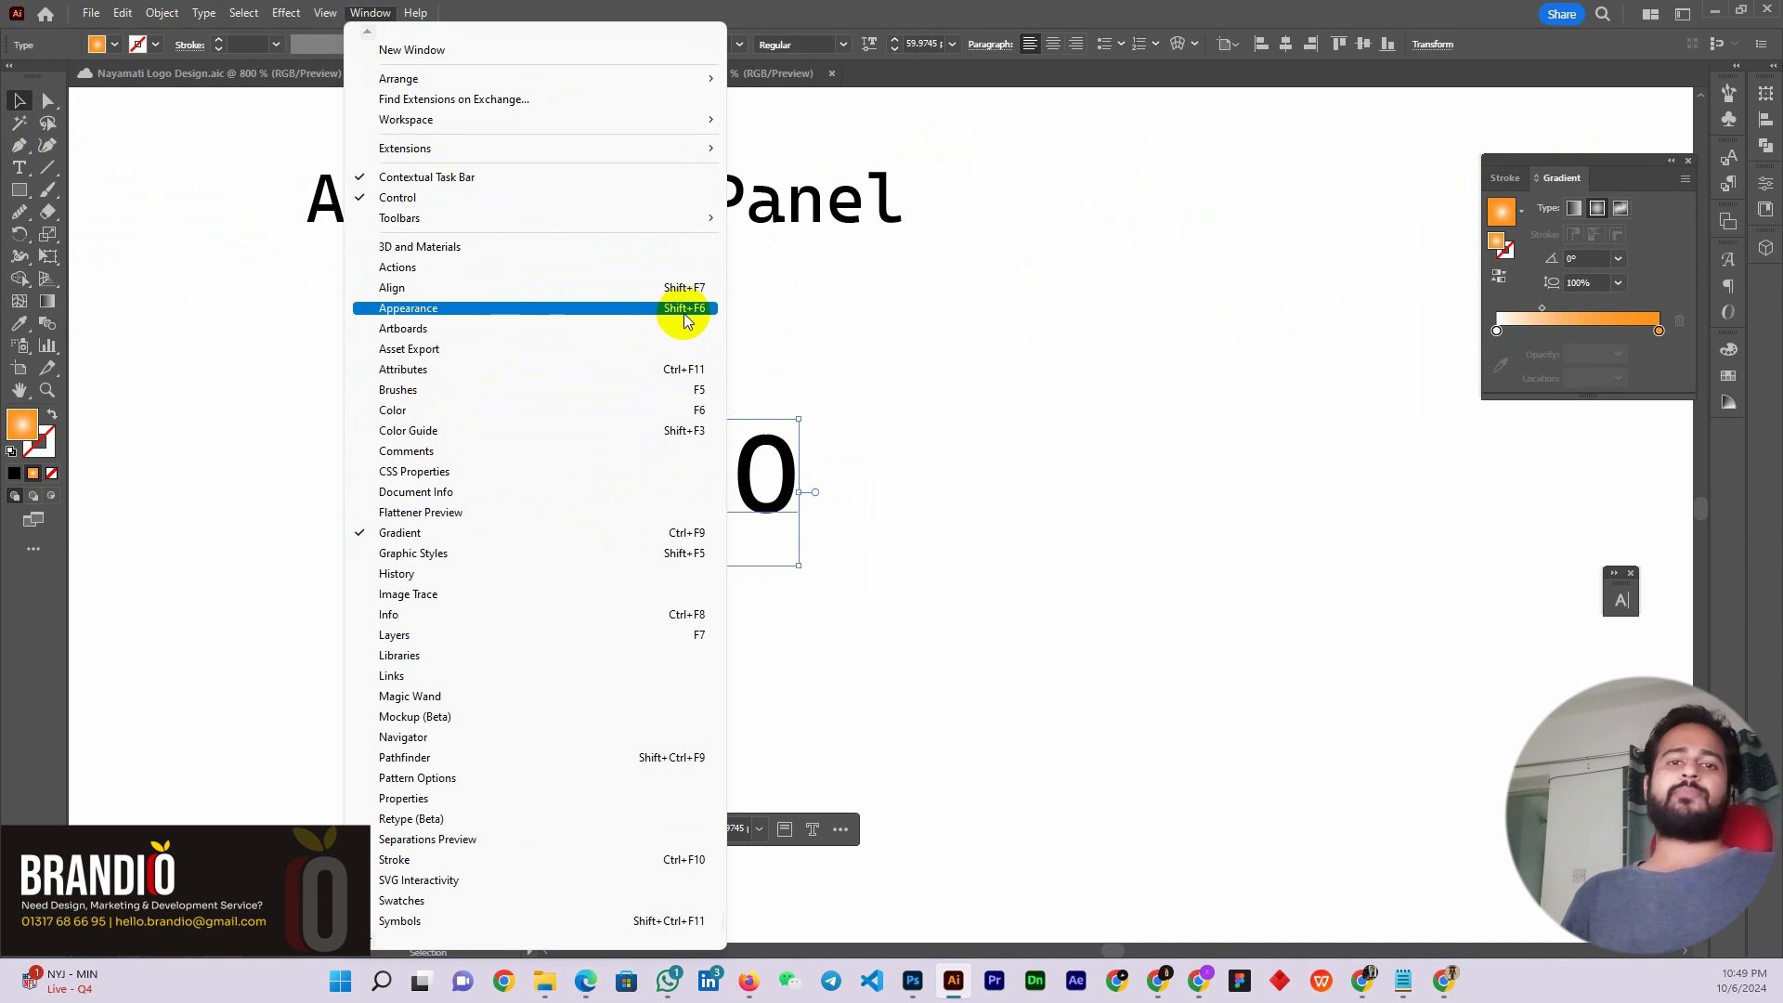
left_click(414, 307)
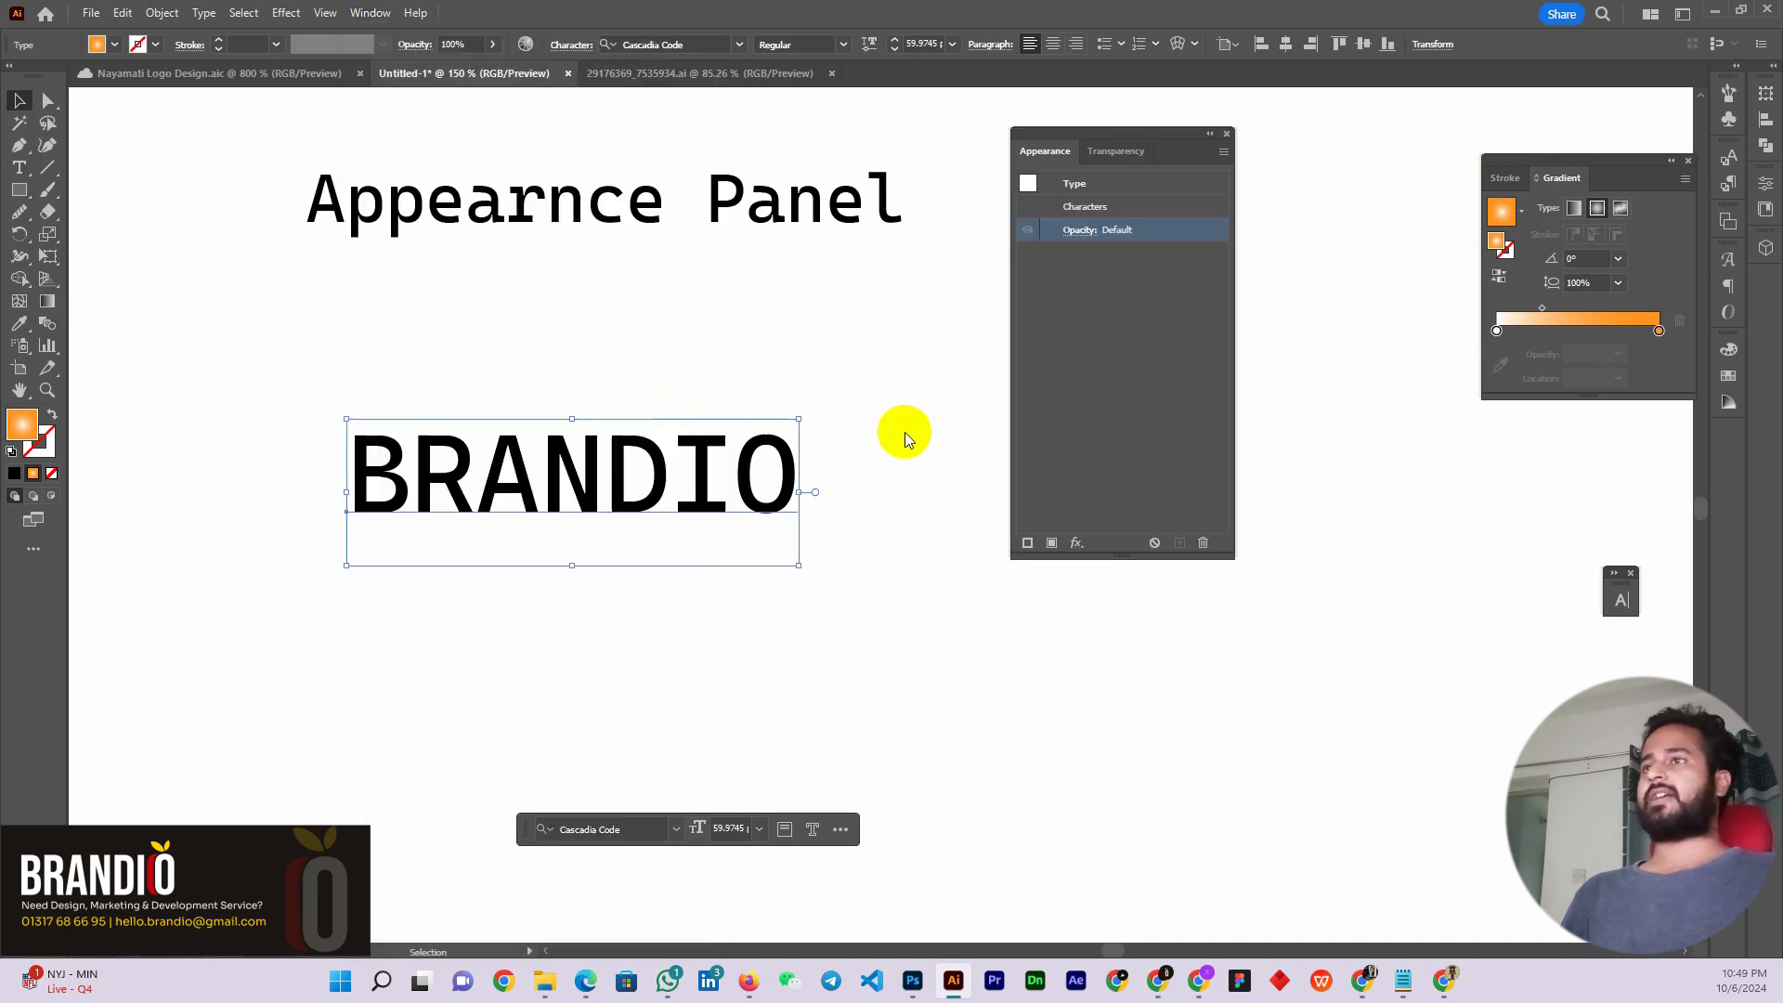
left_click_drag(1084, 135, 1010, 200)
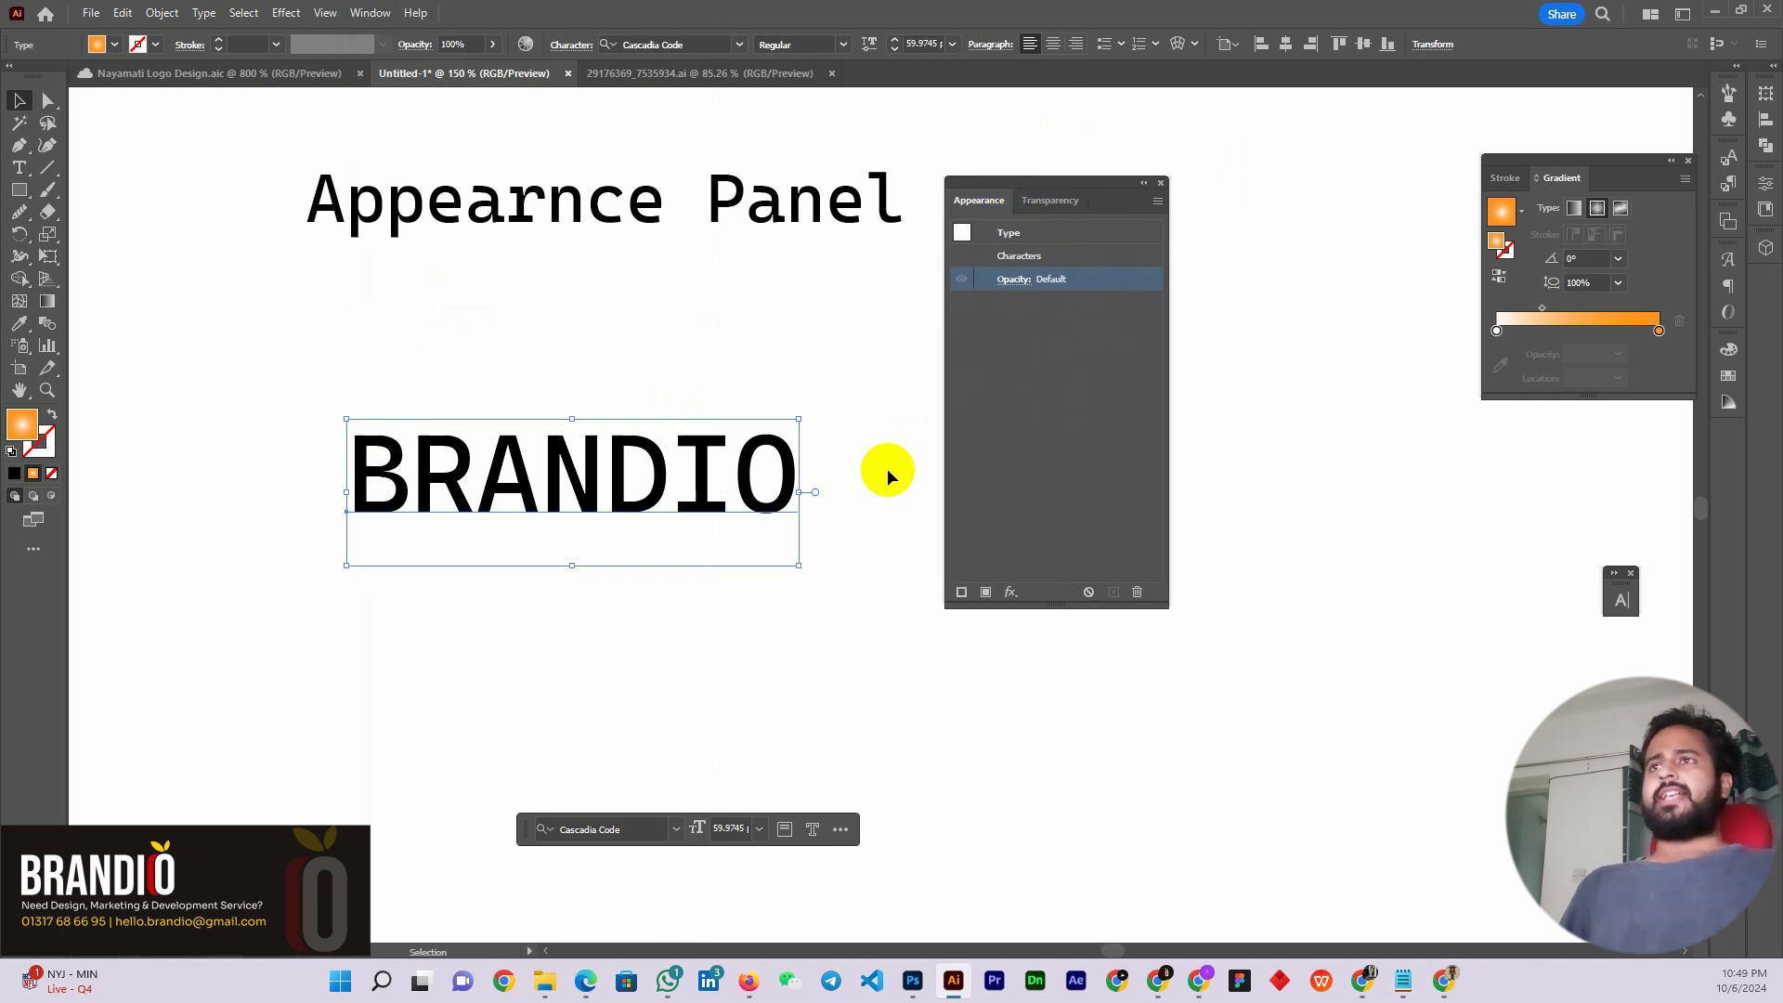
left_click_drag(610, 506, 609, 499)
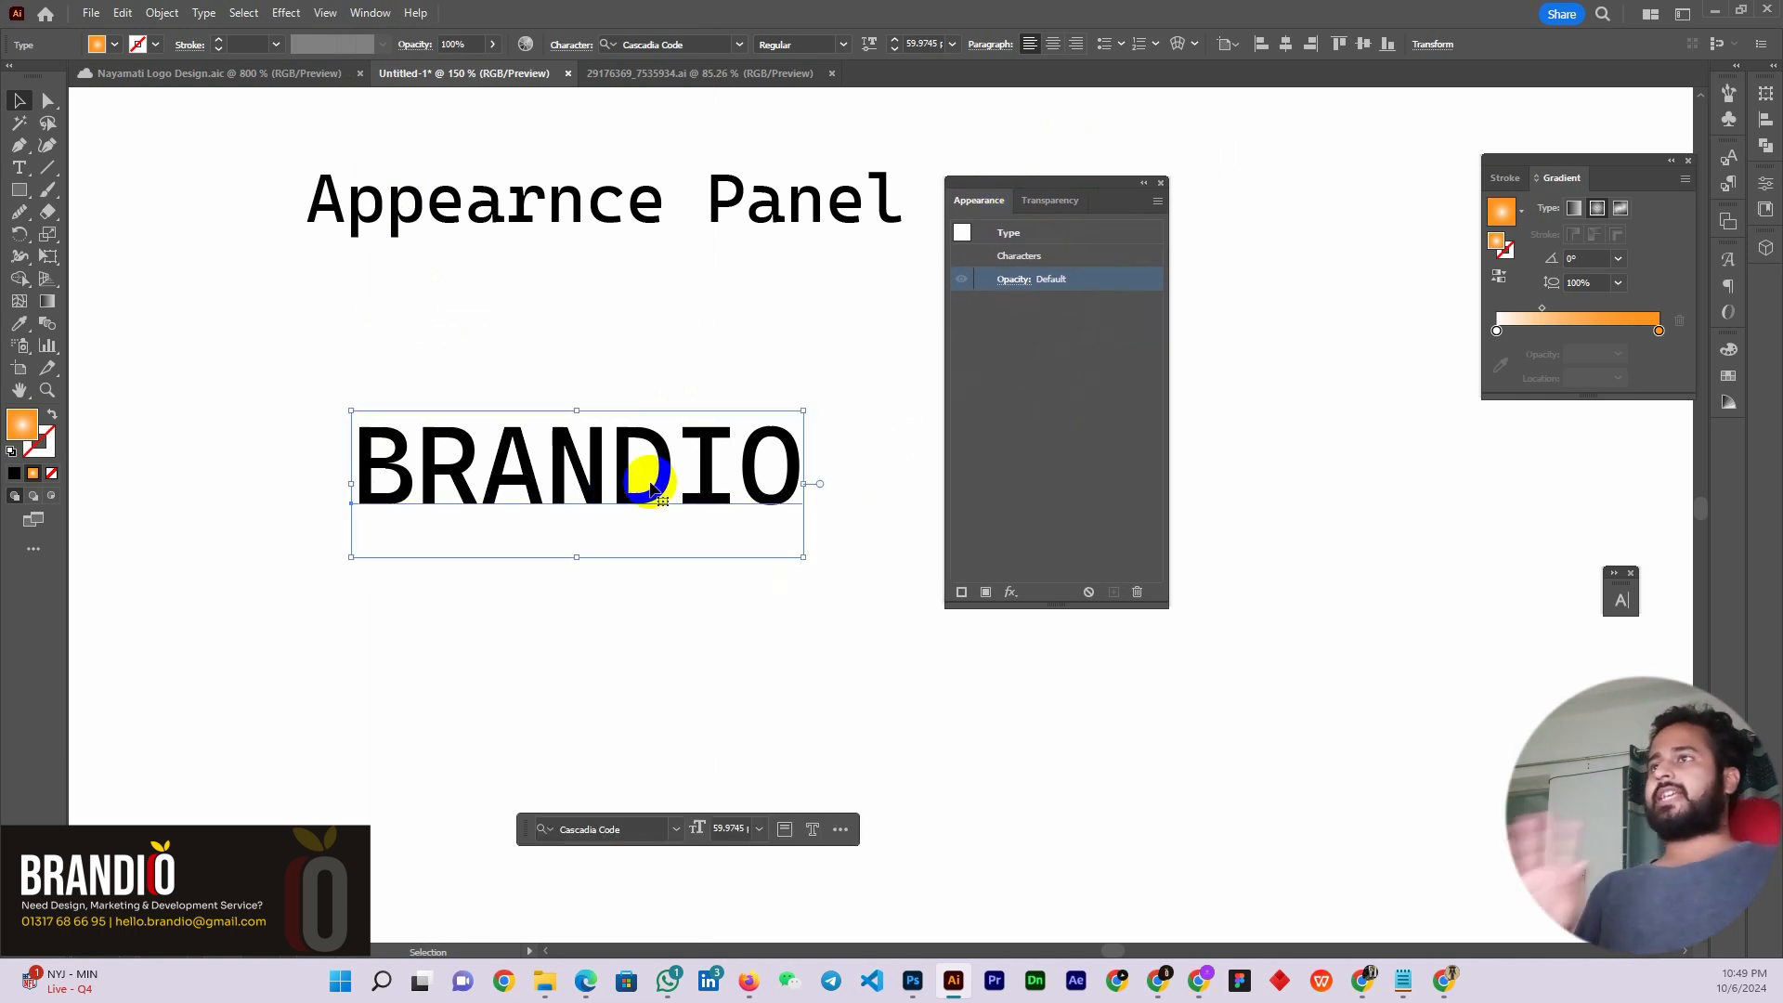
left_click_drag(1009, 186, 998, 189)
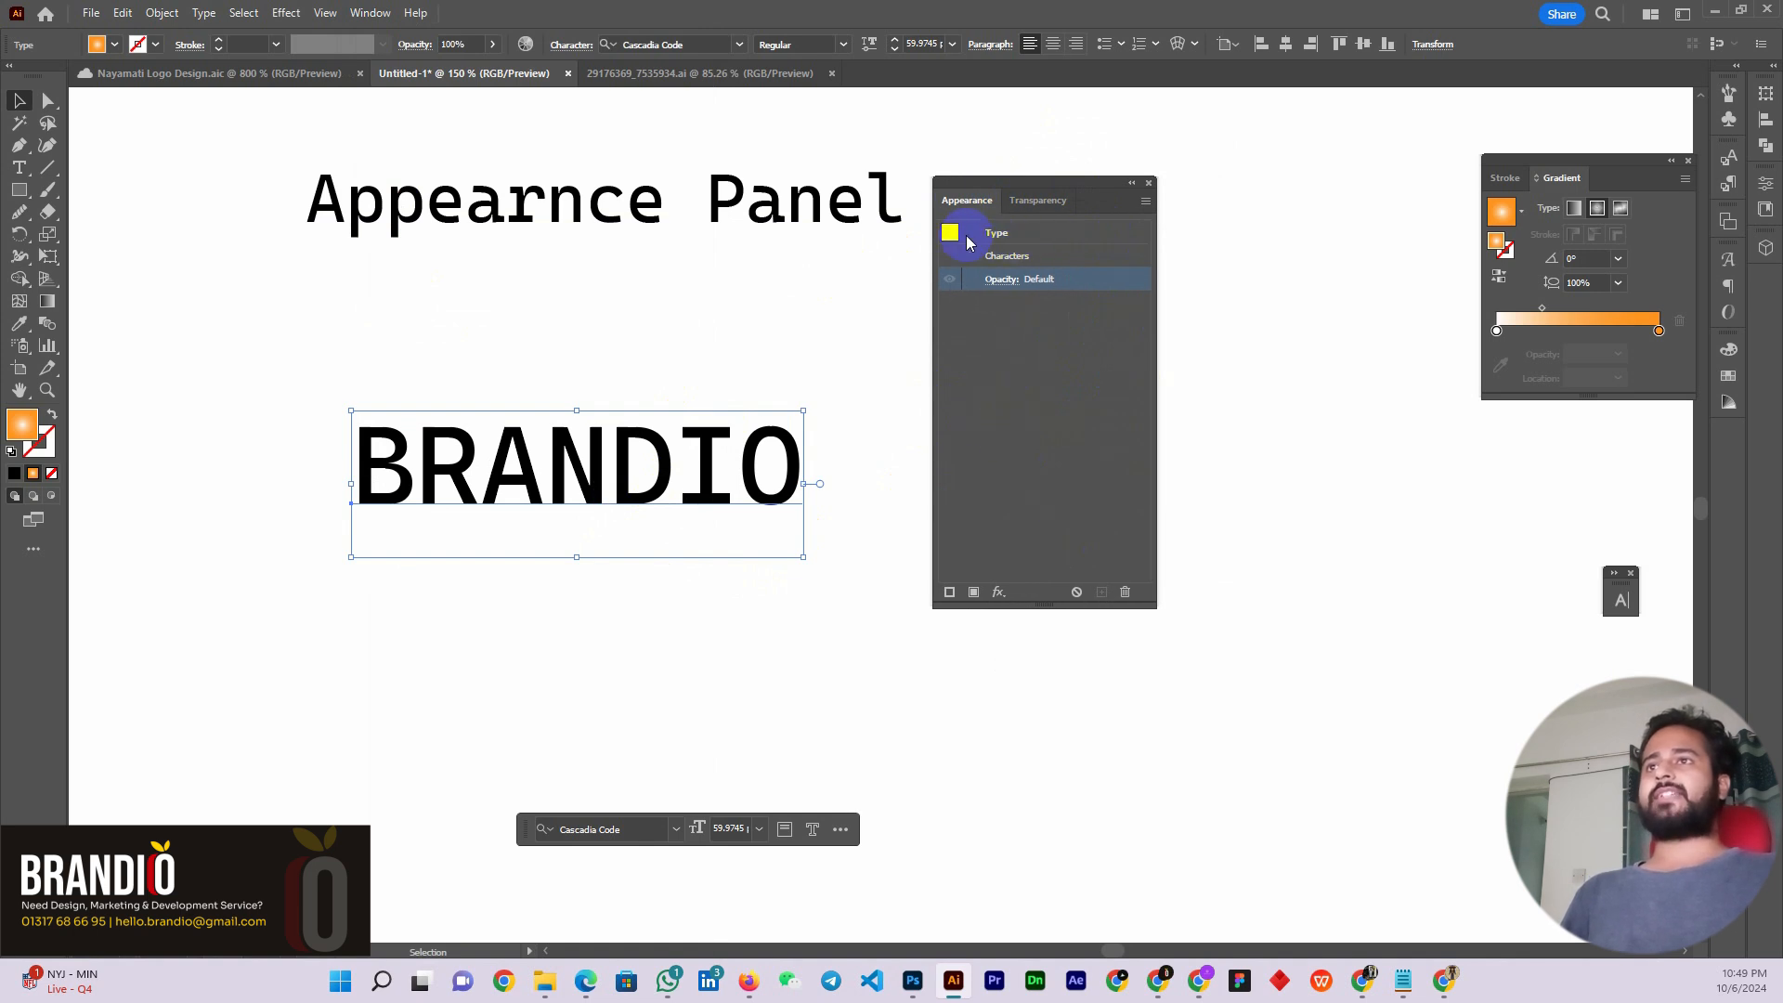
Nudge the BRANDIO text slightly upward and set its fill to None
mouse_move(603, 478)
left_mouse_down()
mouse_move(585, 437)
mouse_move(624, 449)
mouse_move(616, 462)
mouse_move(621, 446)
mouse_move(625, 468)
left_mouse_up()
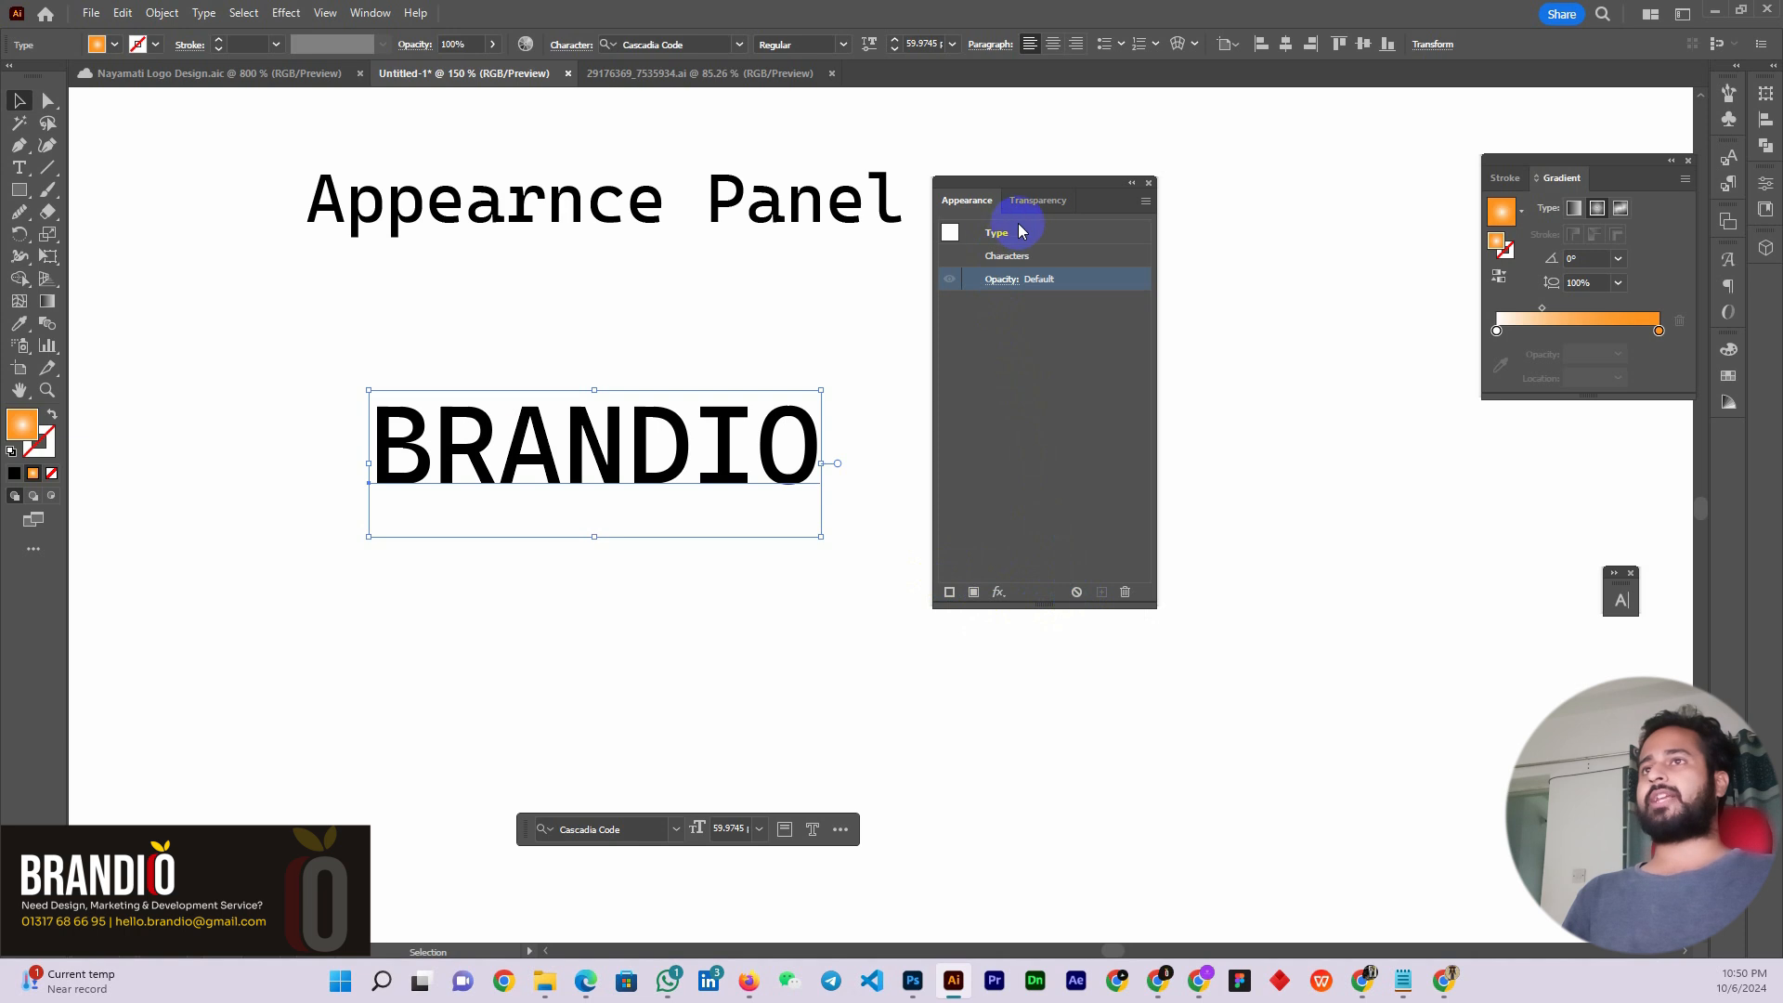
left_click(1075, 602)
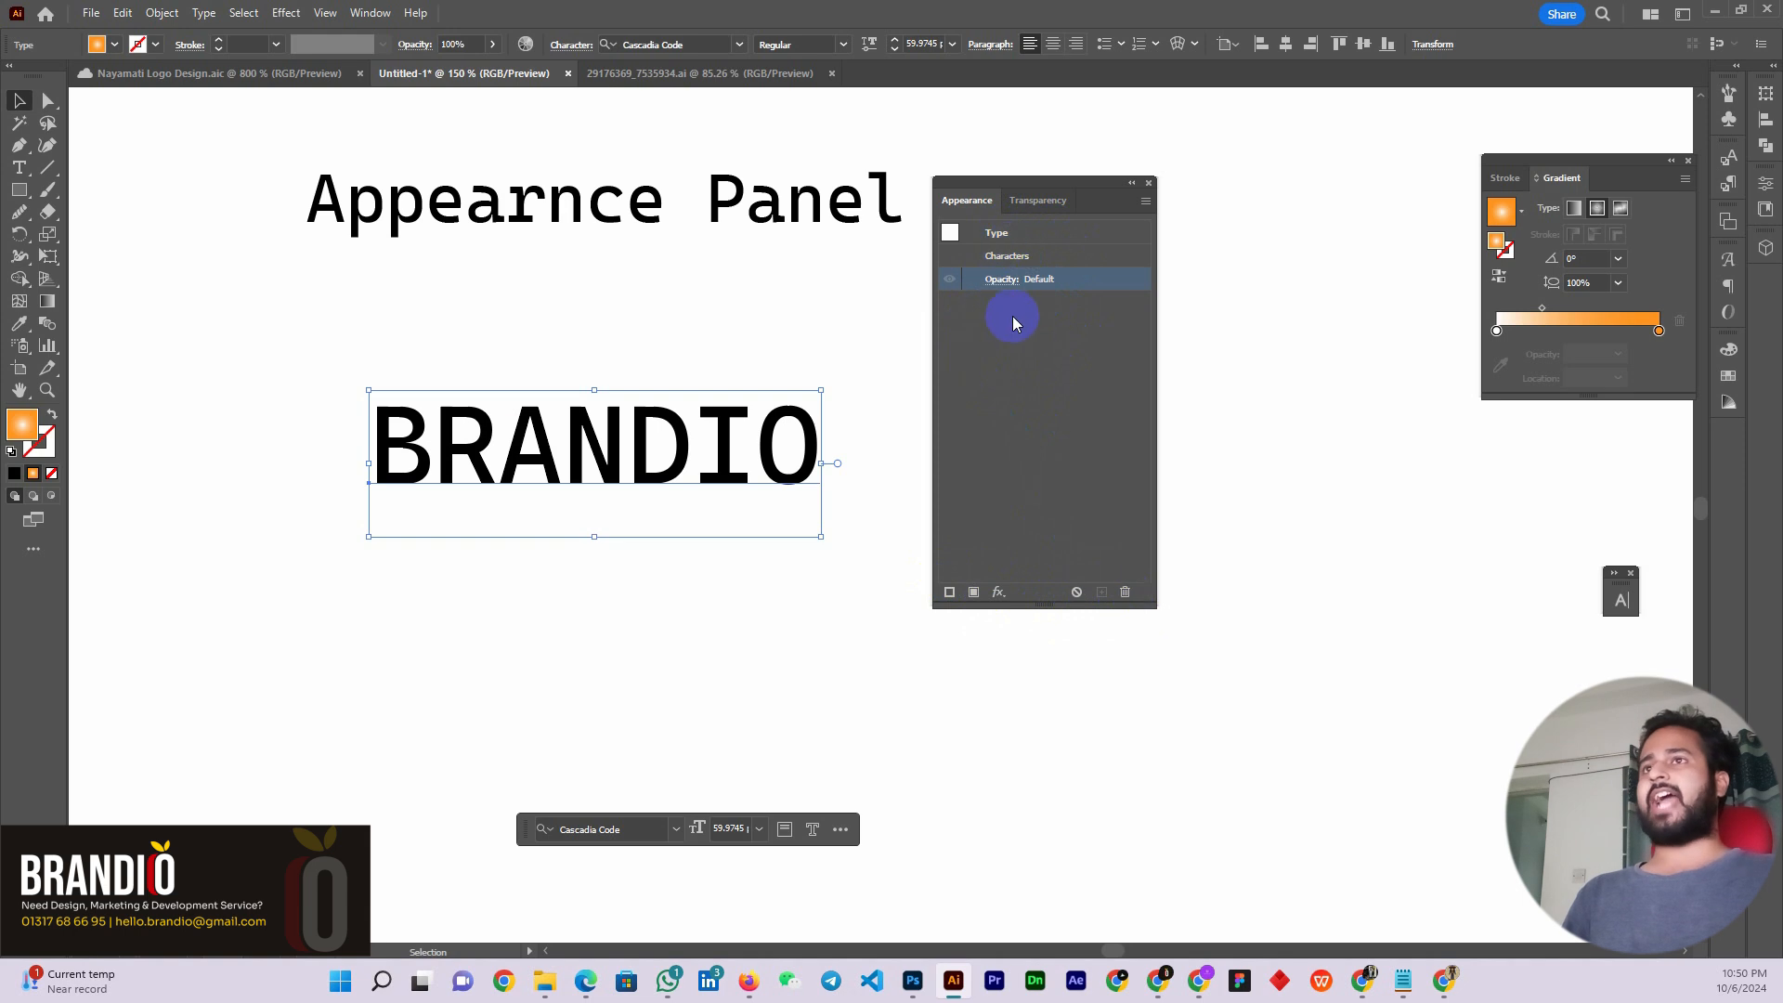
left_click(656, 494)
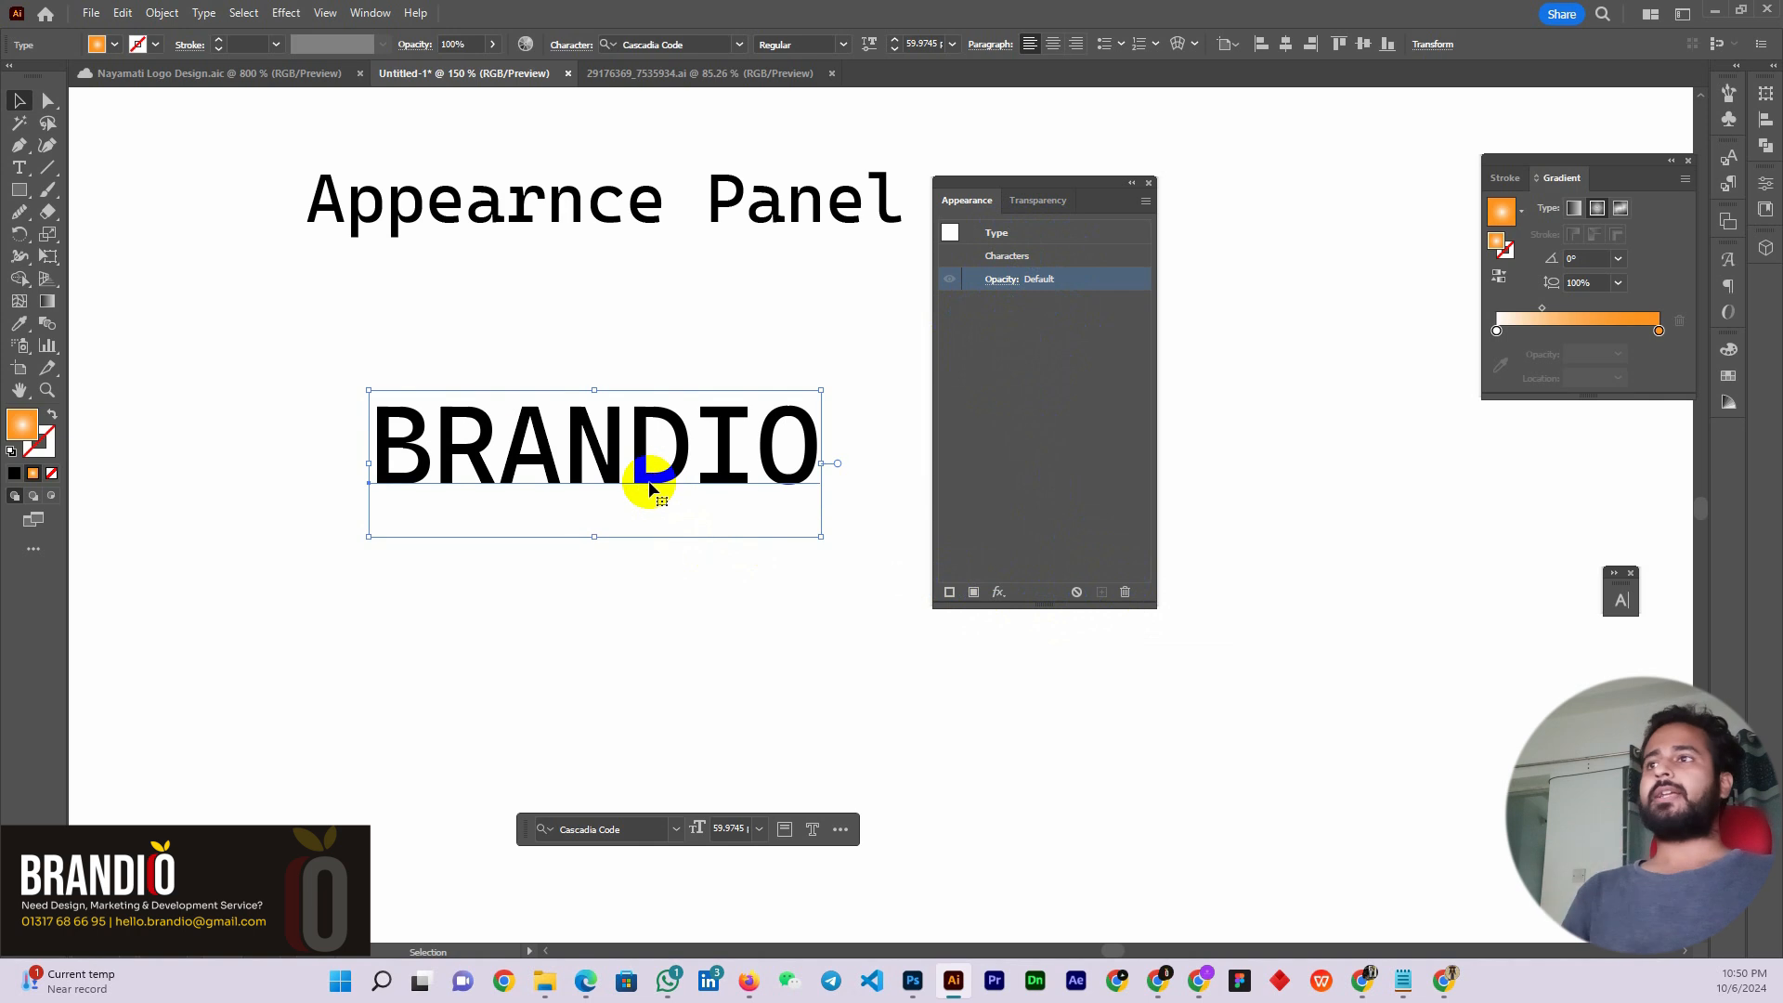
left_click_drag(597, 471, 595, 463)
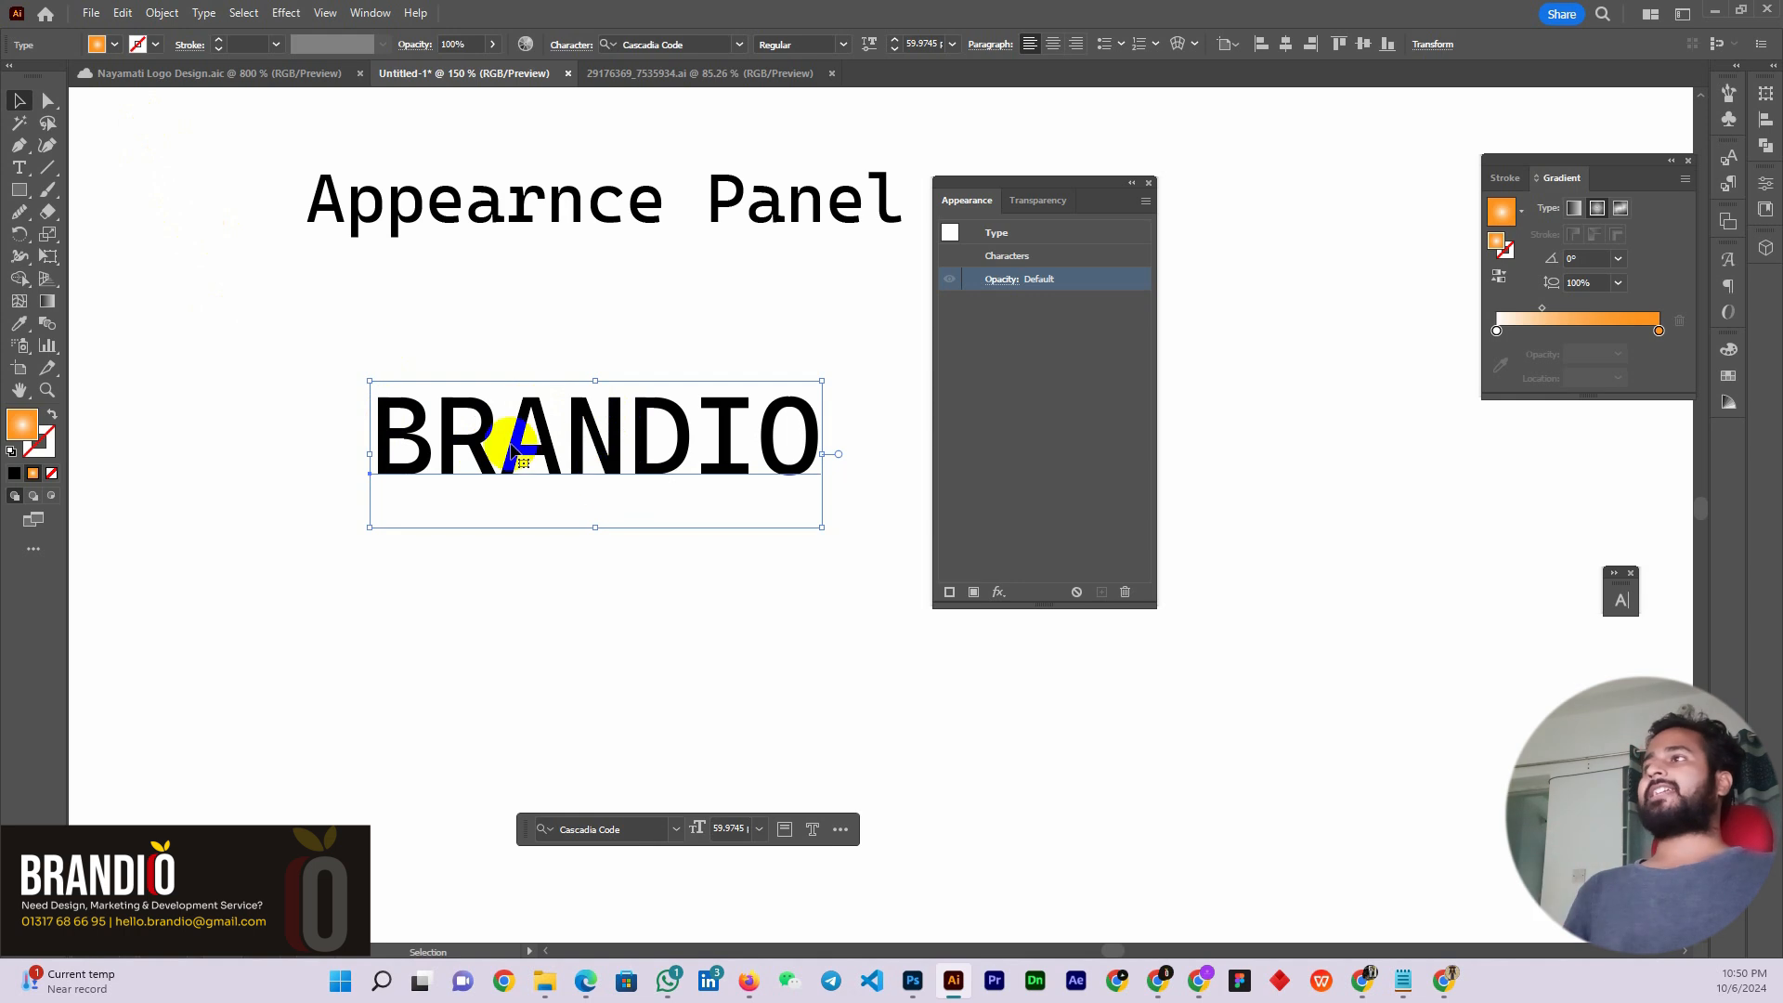
left_click(117, 44)
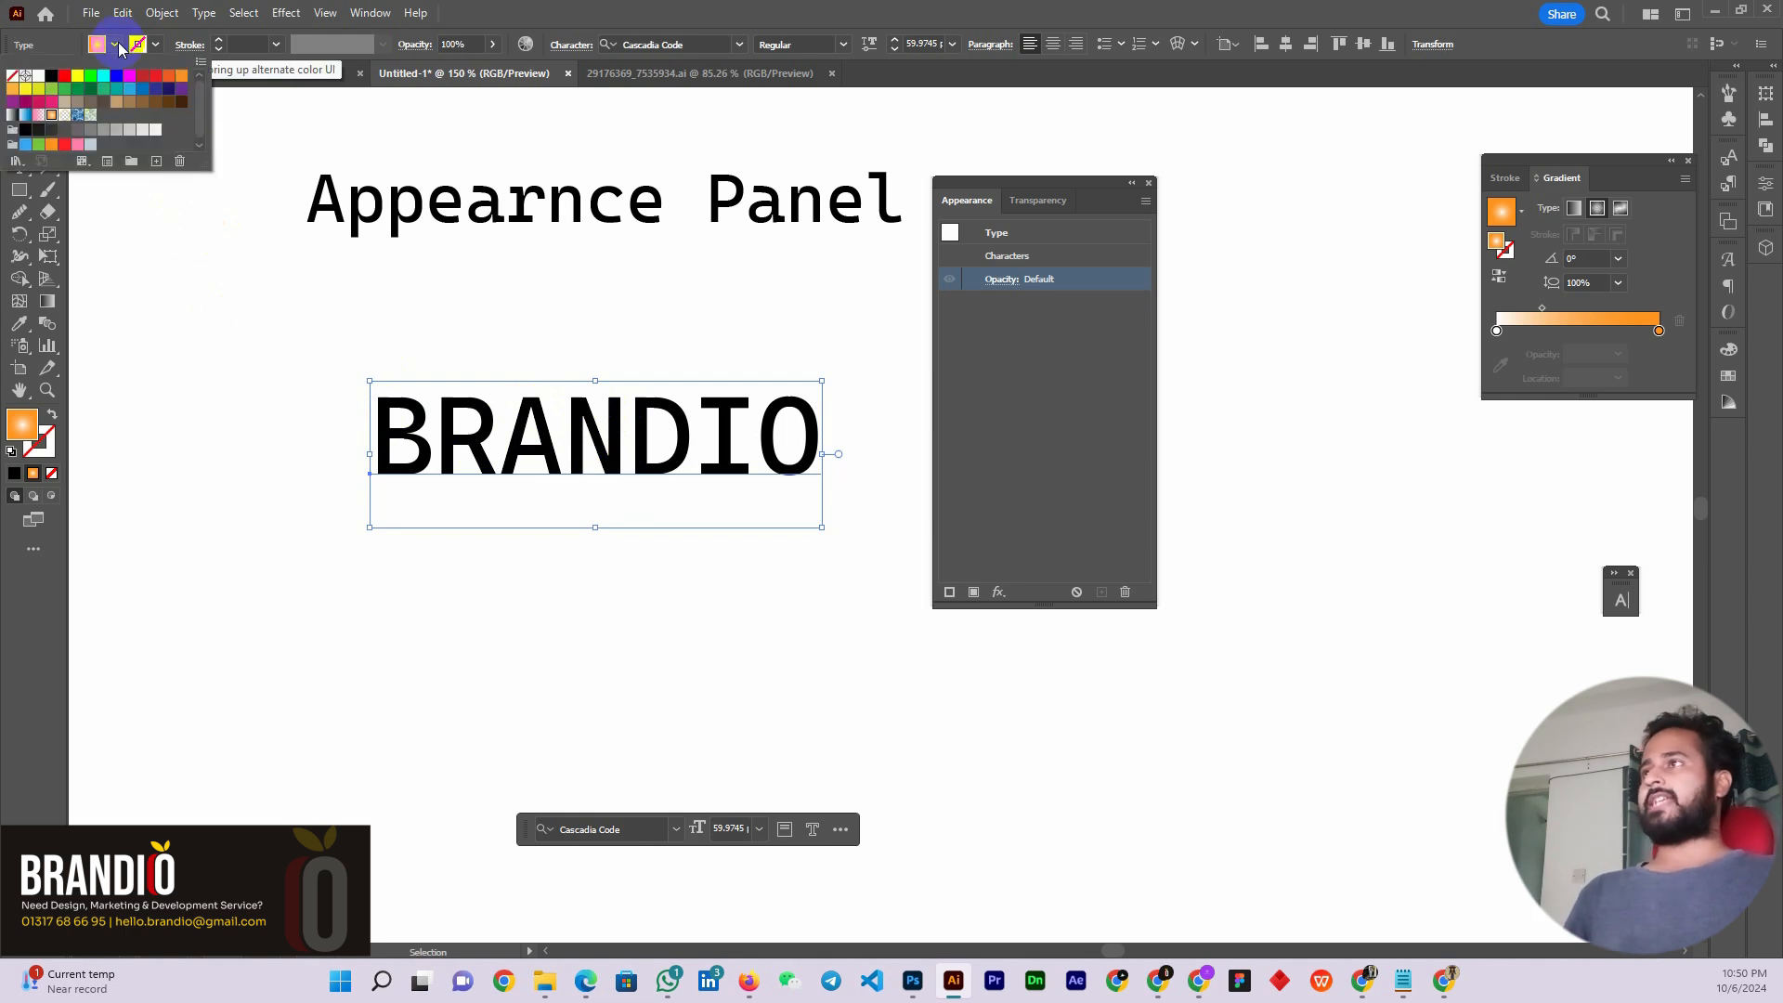
left_click(12, 75)
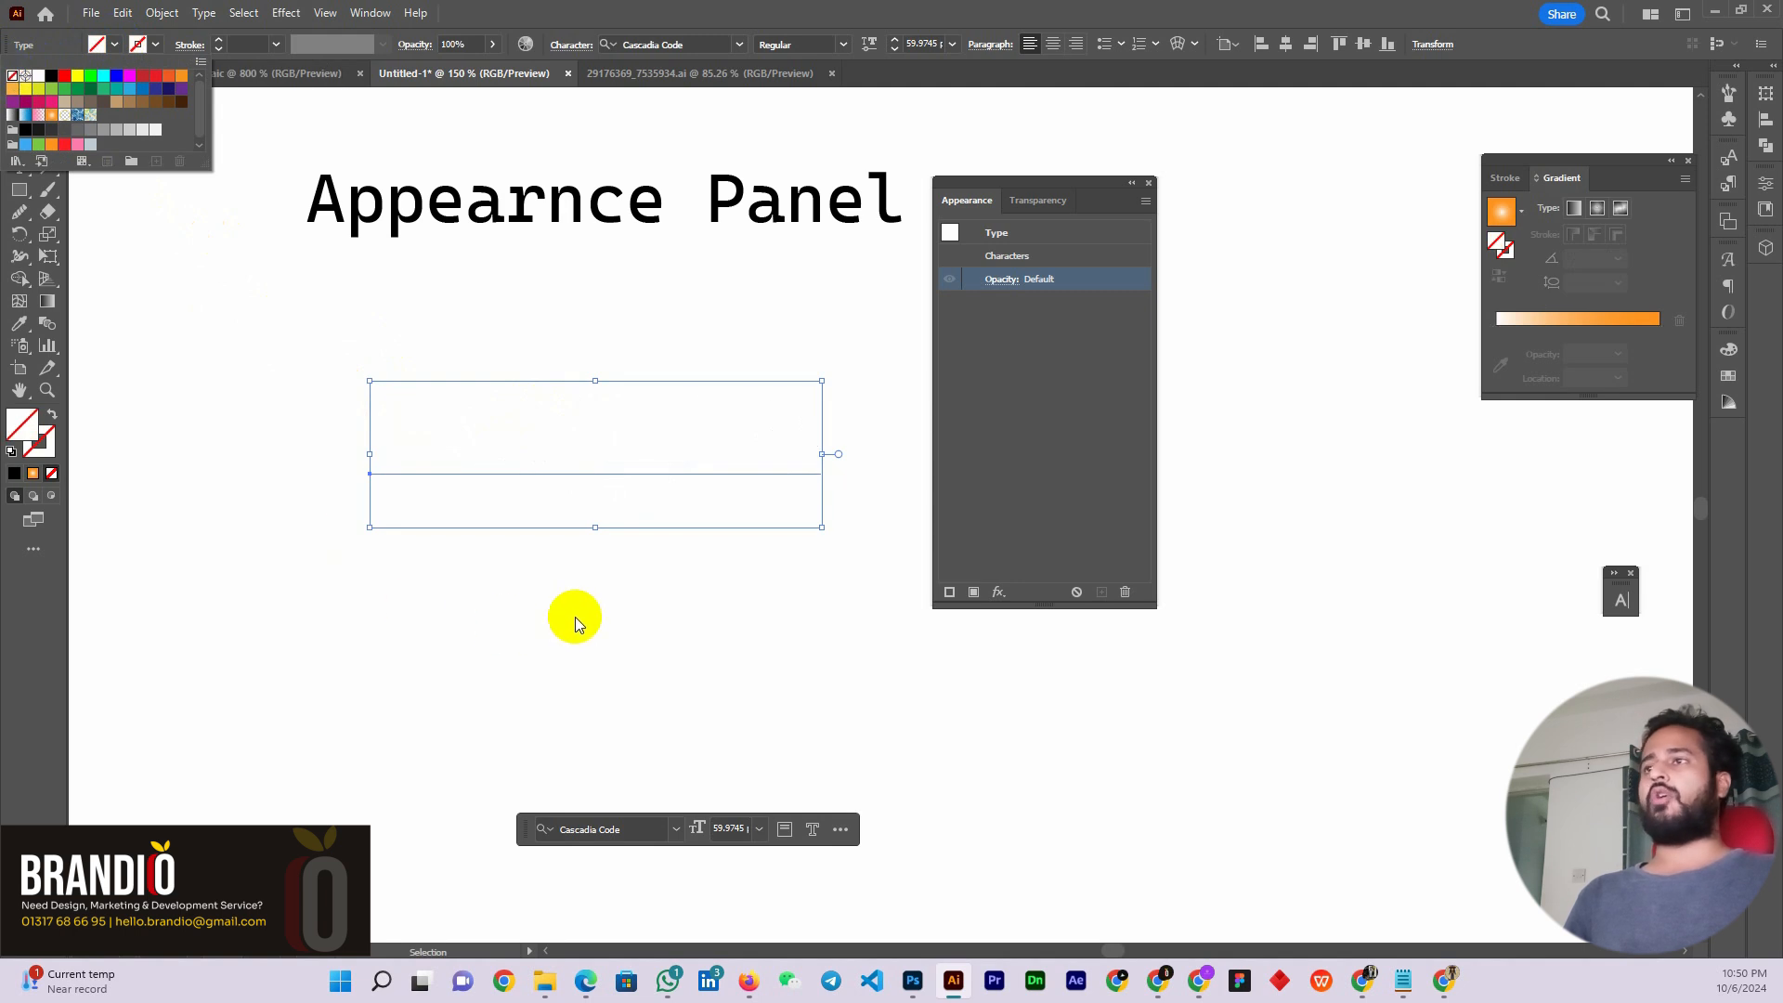
left_click(1023, 180)
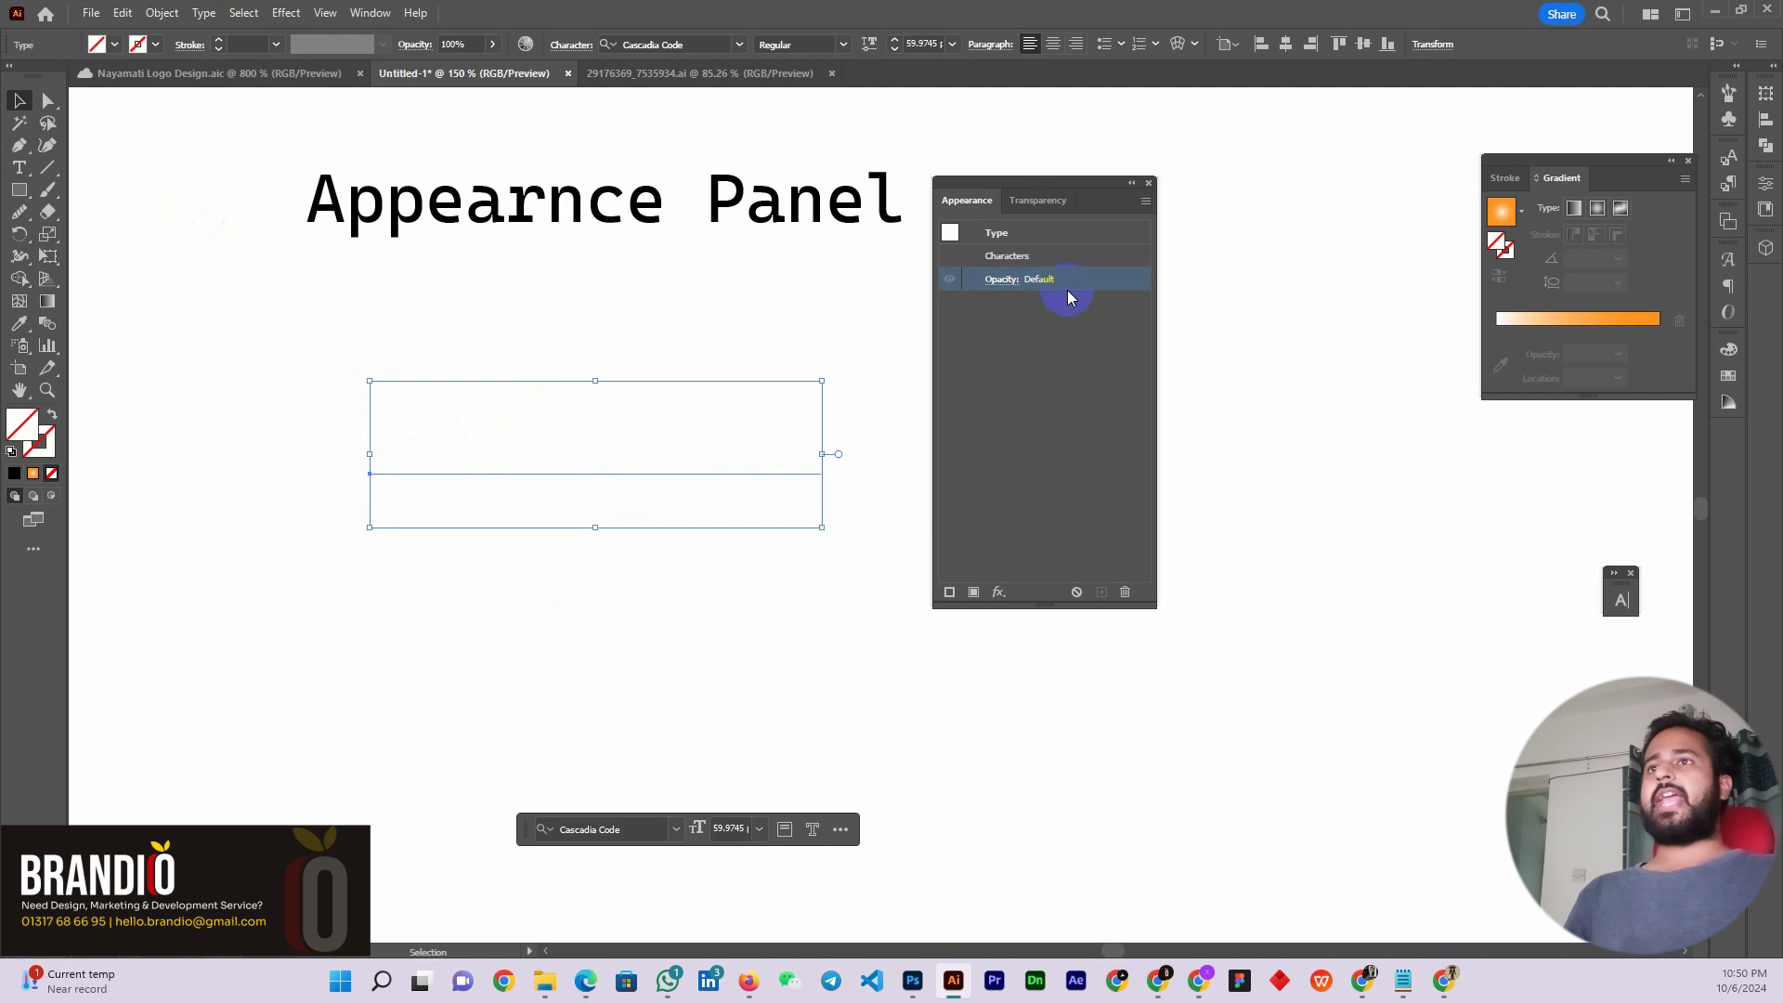
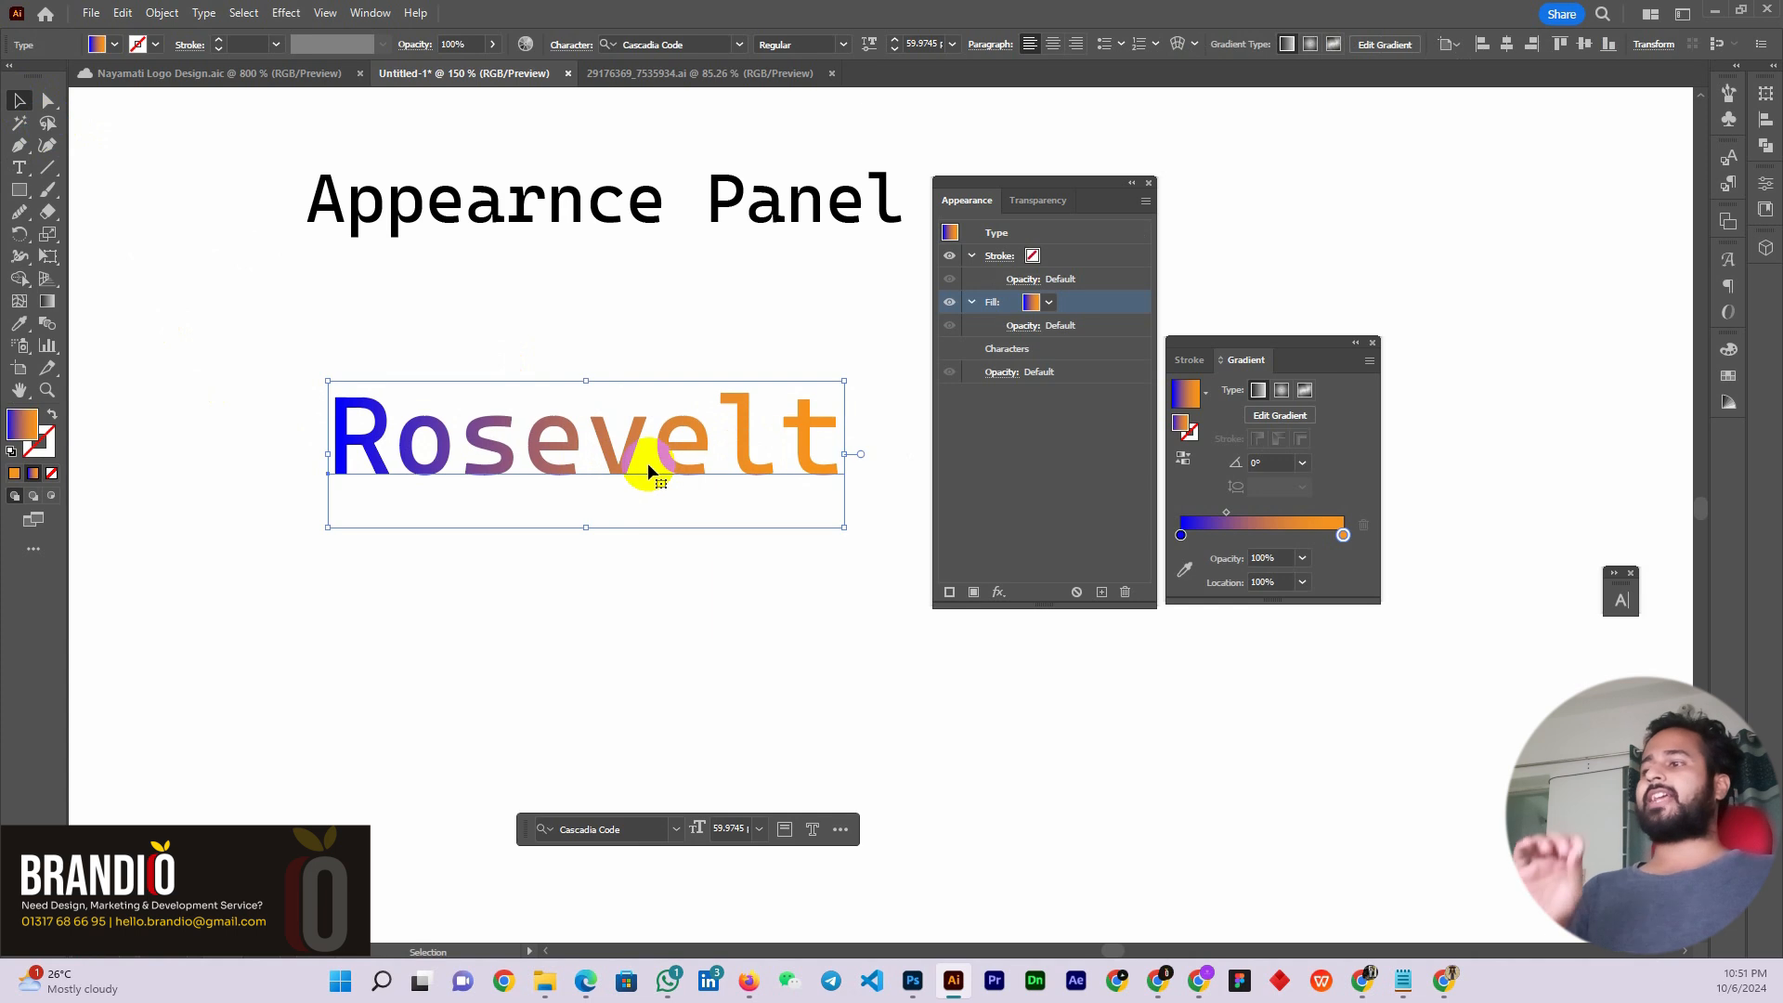
Shift the Rosevelt fill's gradient midpoint to about 33% and nudge the text sideways below the heading
mouse_move(1224, 516)
left_mouse_down()
mouse_move(1287, 518)
mouse_move(1235, 518)
left_mouse_up()
left_click_drag(607, 455, 592, 455)
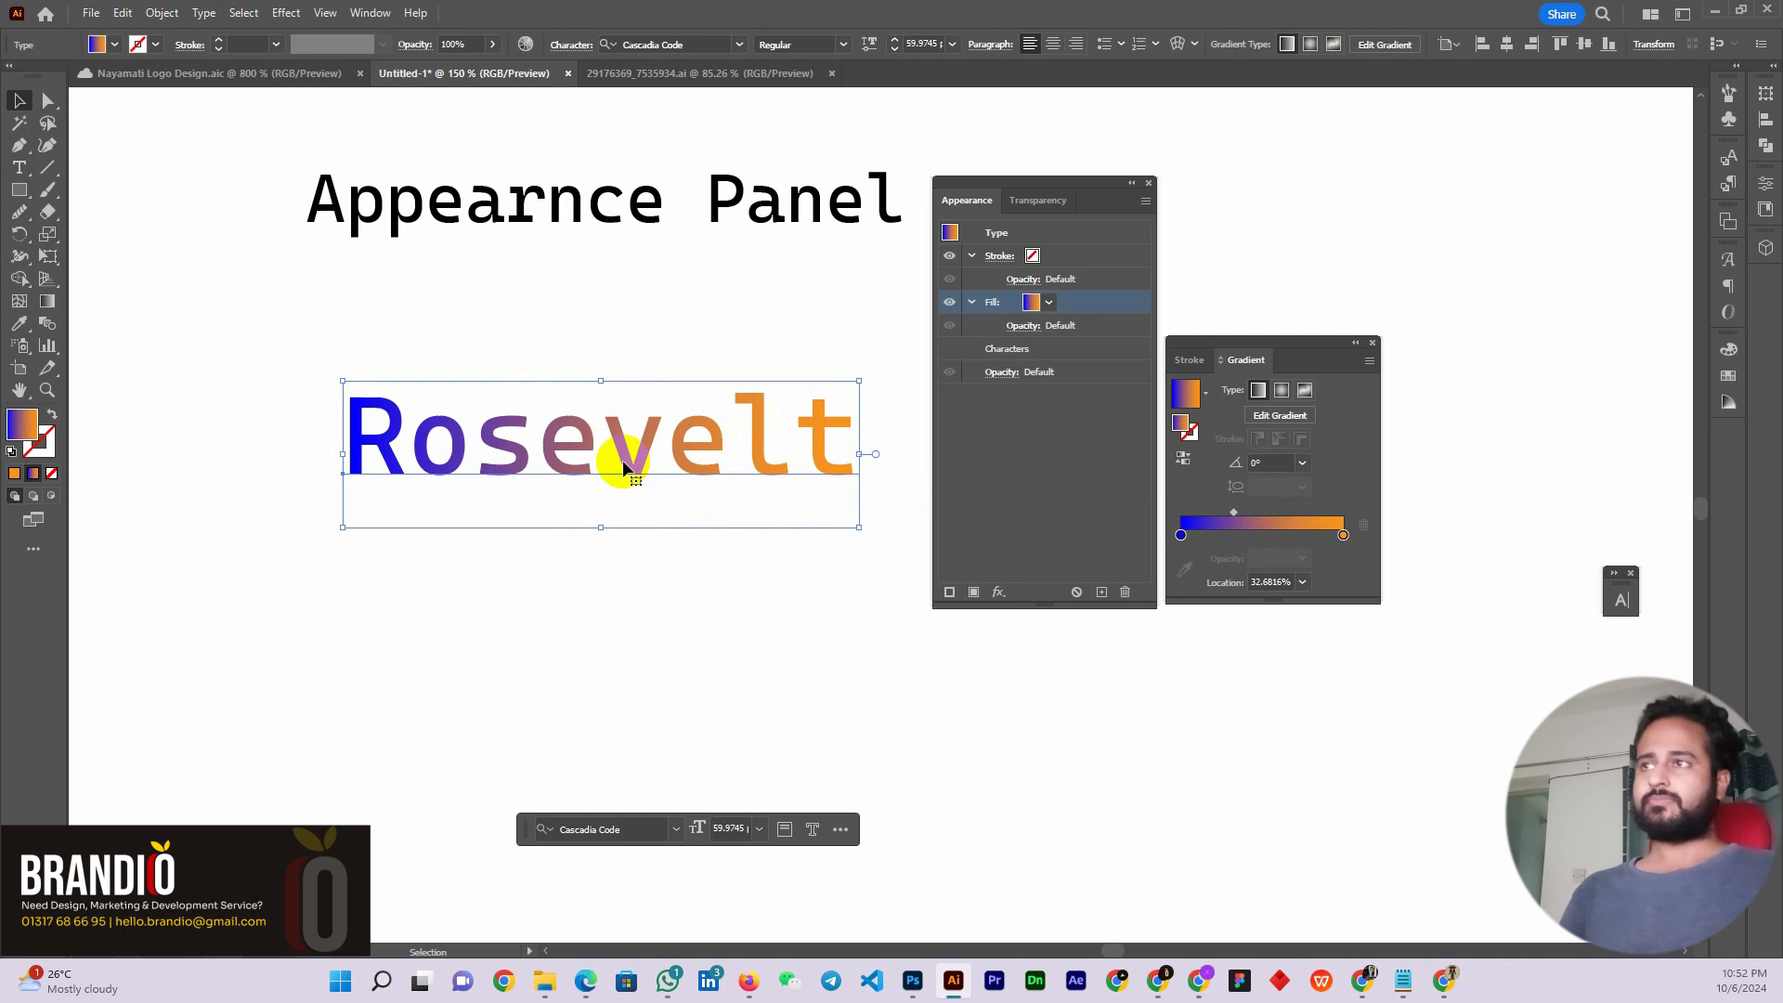
left_click_drag(625, 467, 640, 467)
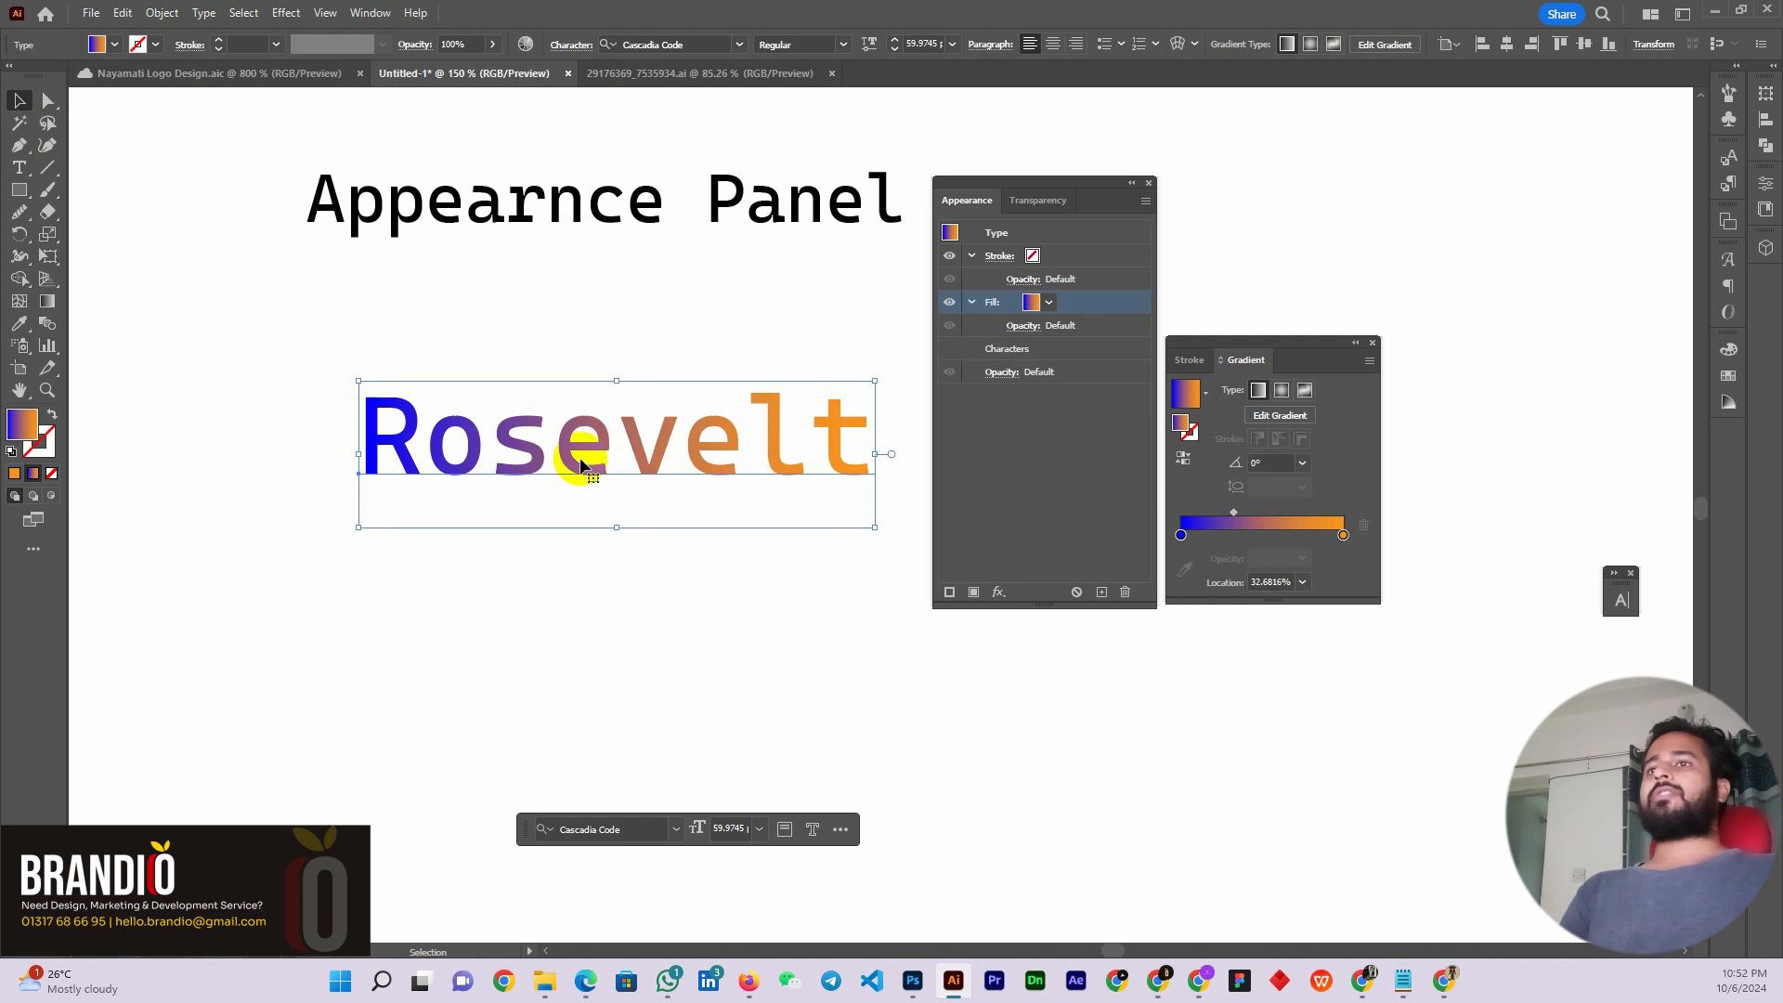
Clear all appearance attributes from the Rosevelt text and undo the clearing
left_click(1078, 591)
left_click(1075, 594)
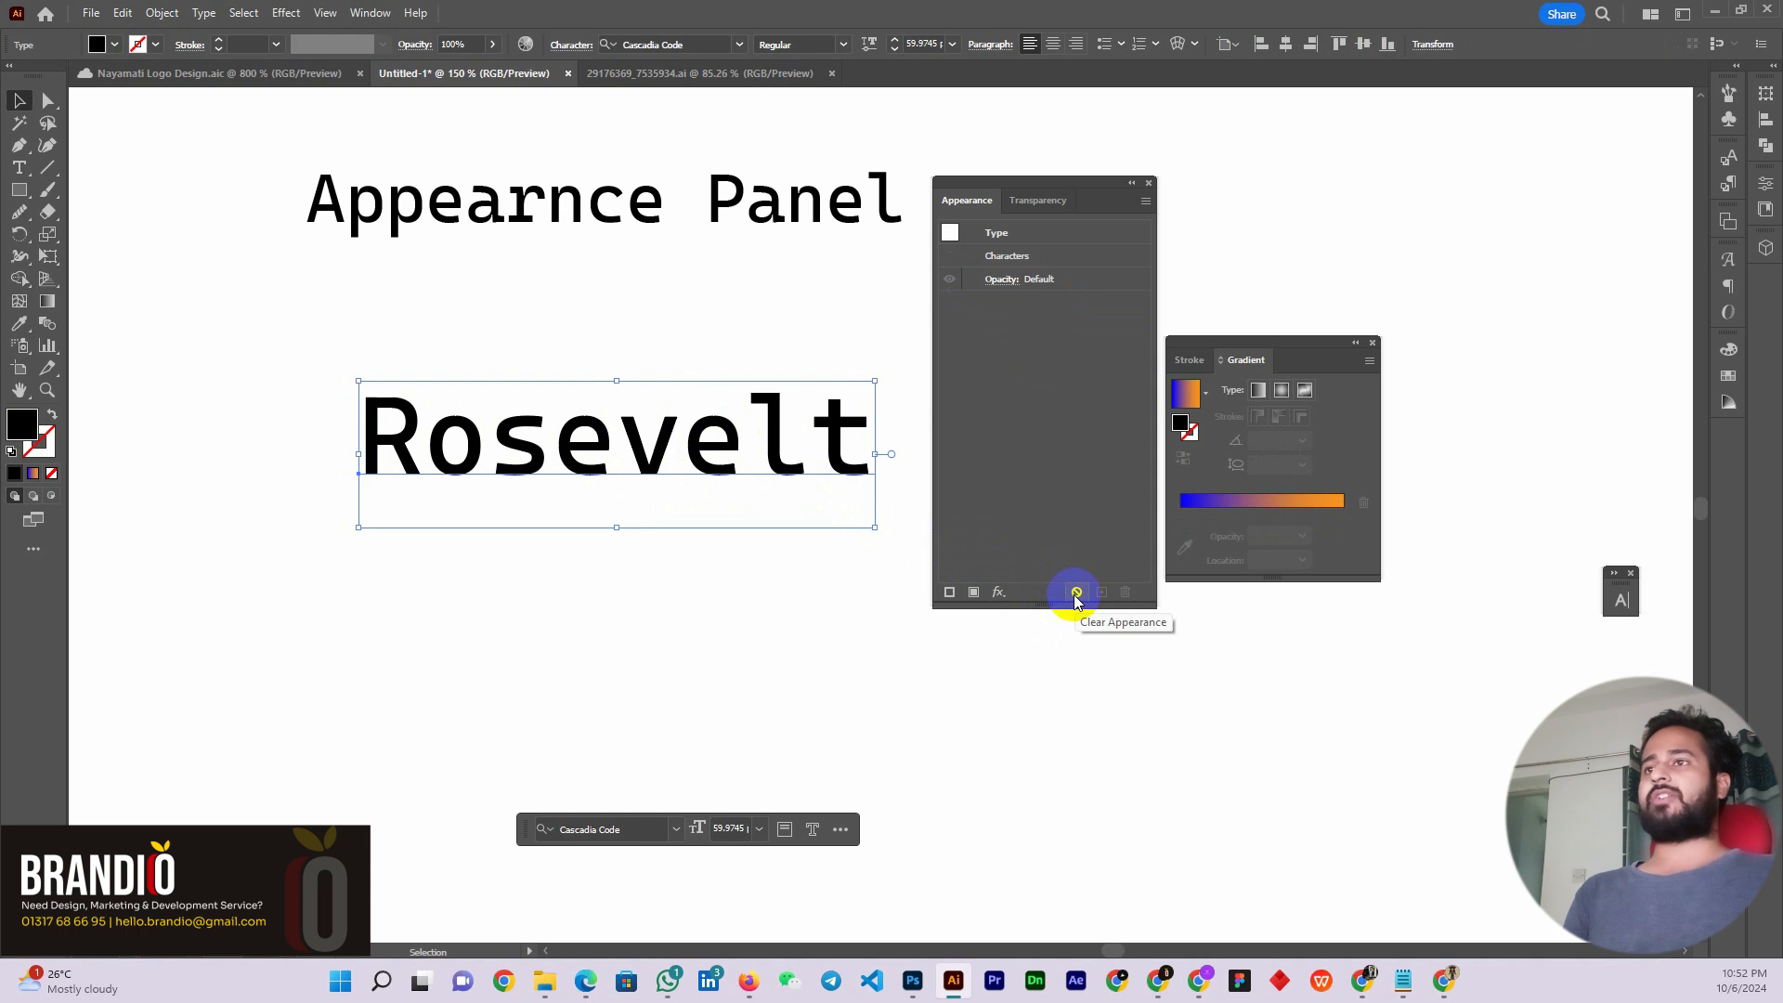
key("ctrl+z")
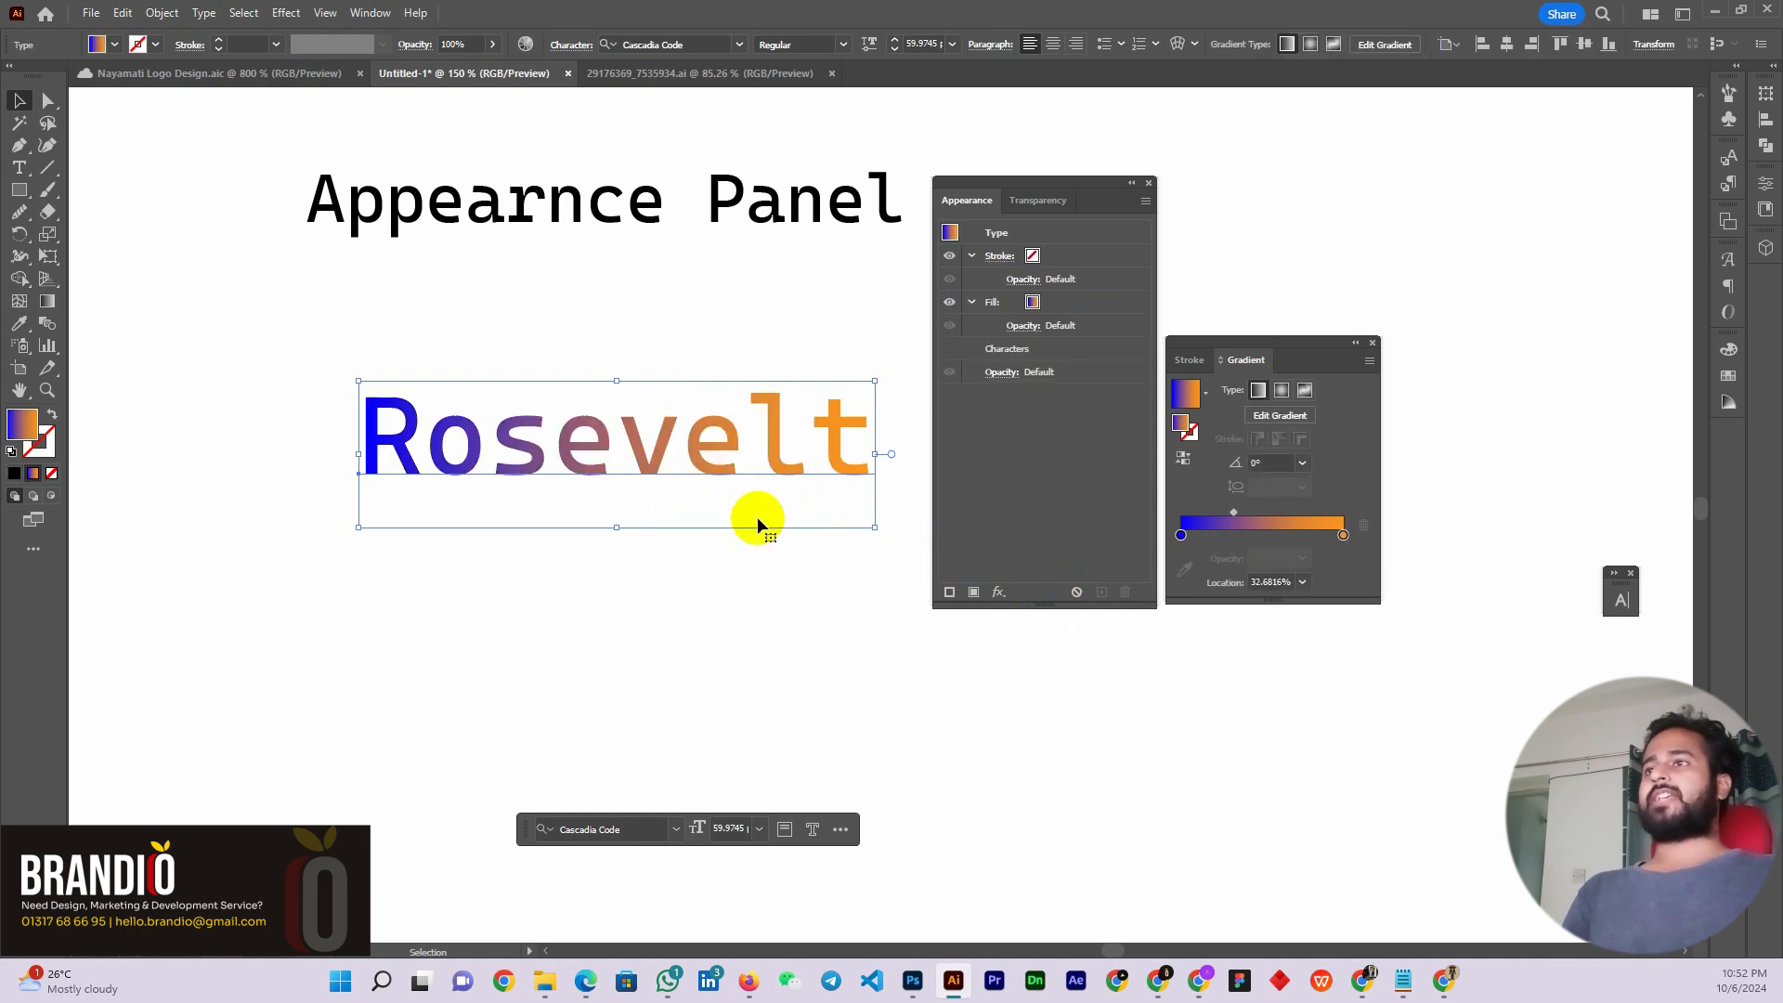
Toggle the visibility of the Rosevelt text's gradient fill off and on, nudging the text slightly
left_click_drag(708, 469, 679, 465)
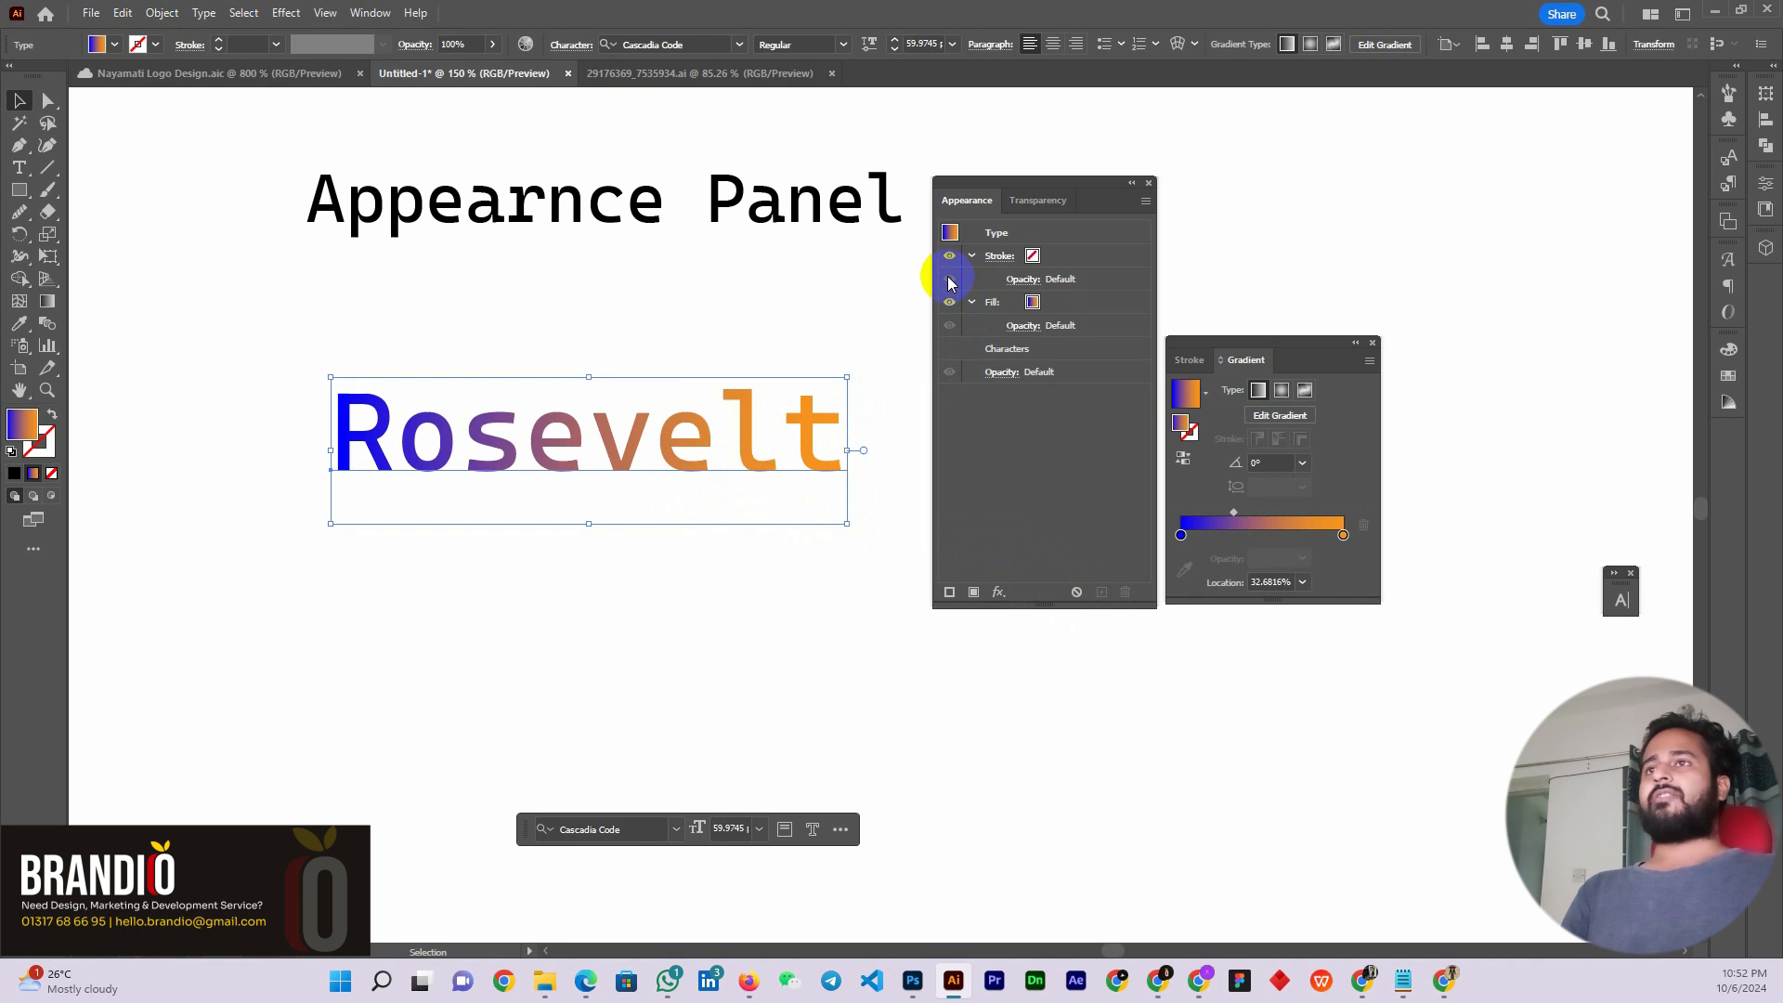
left_click(951, 304)
left_click(951, 305)
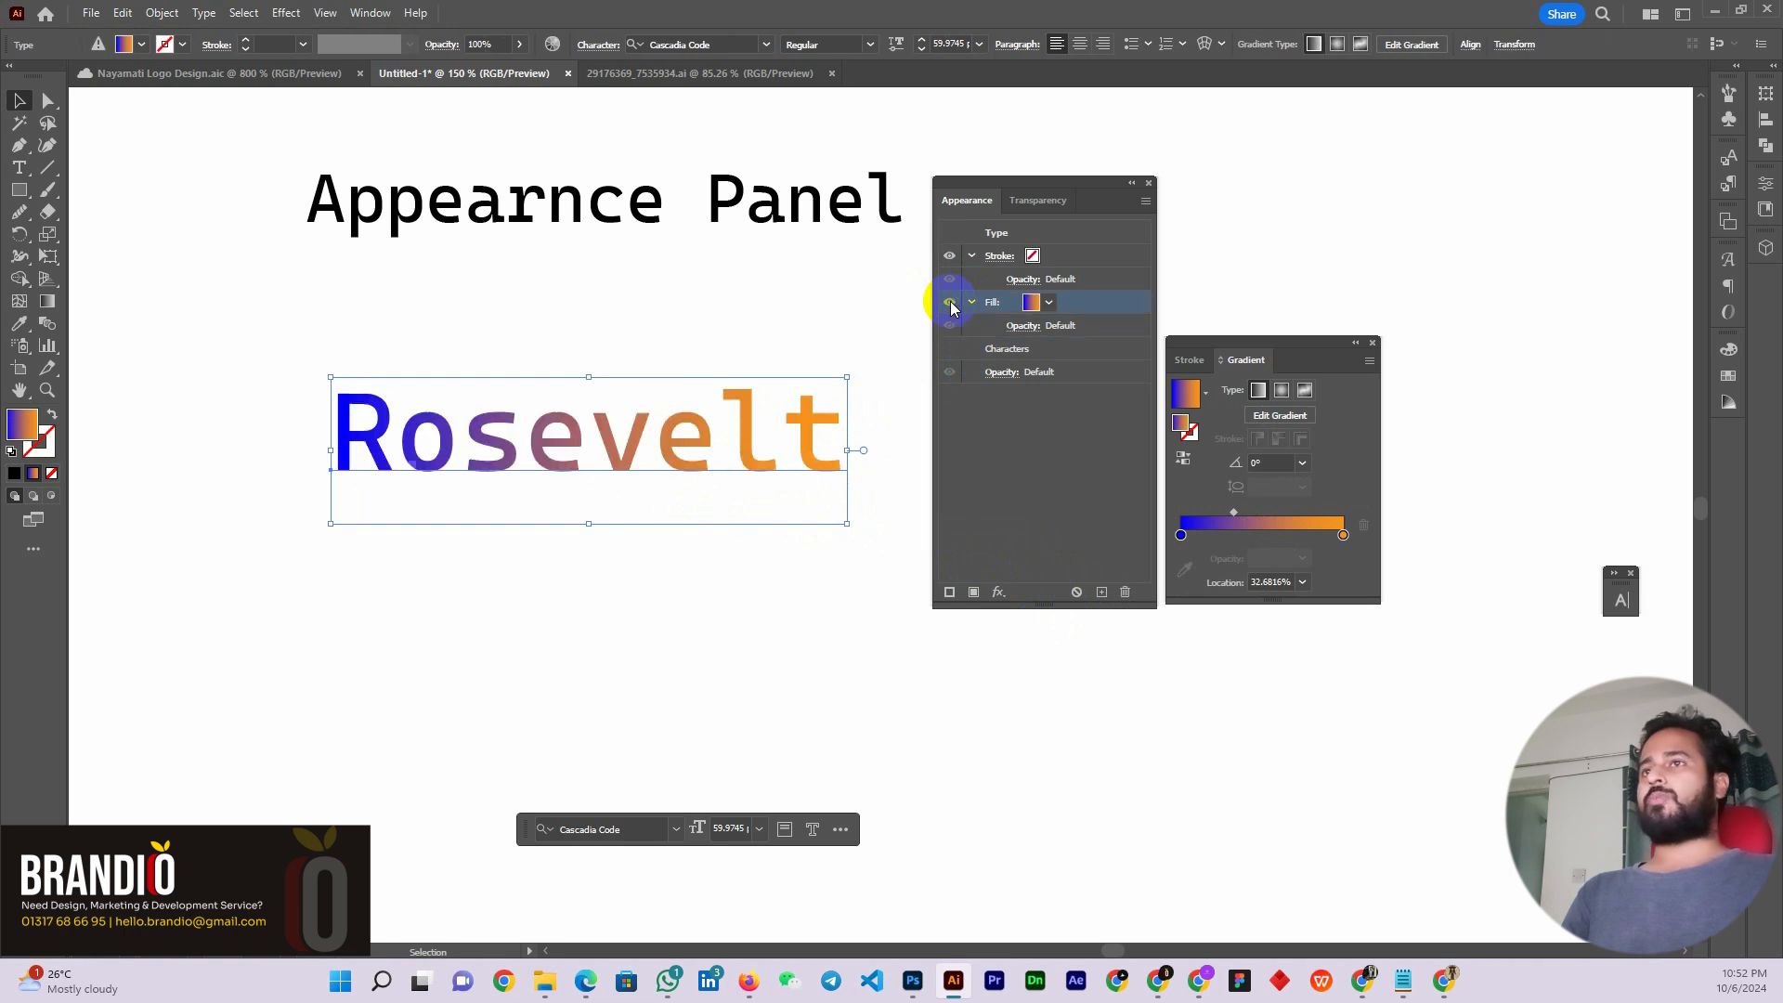
left_click(951, 307)
left_click(950, 307)
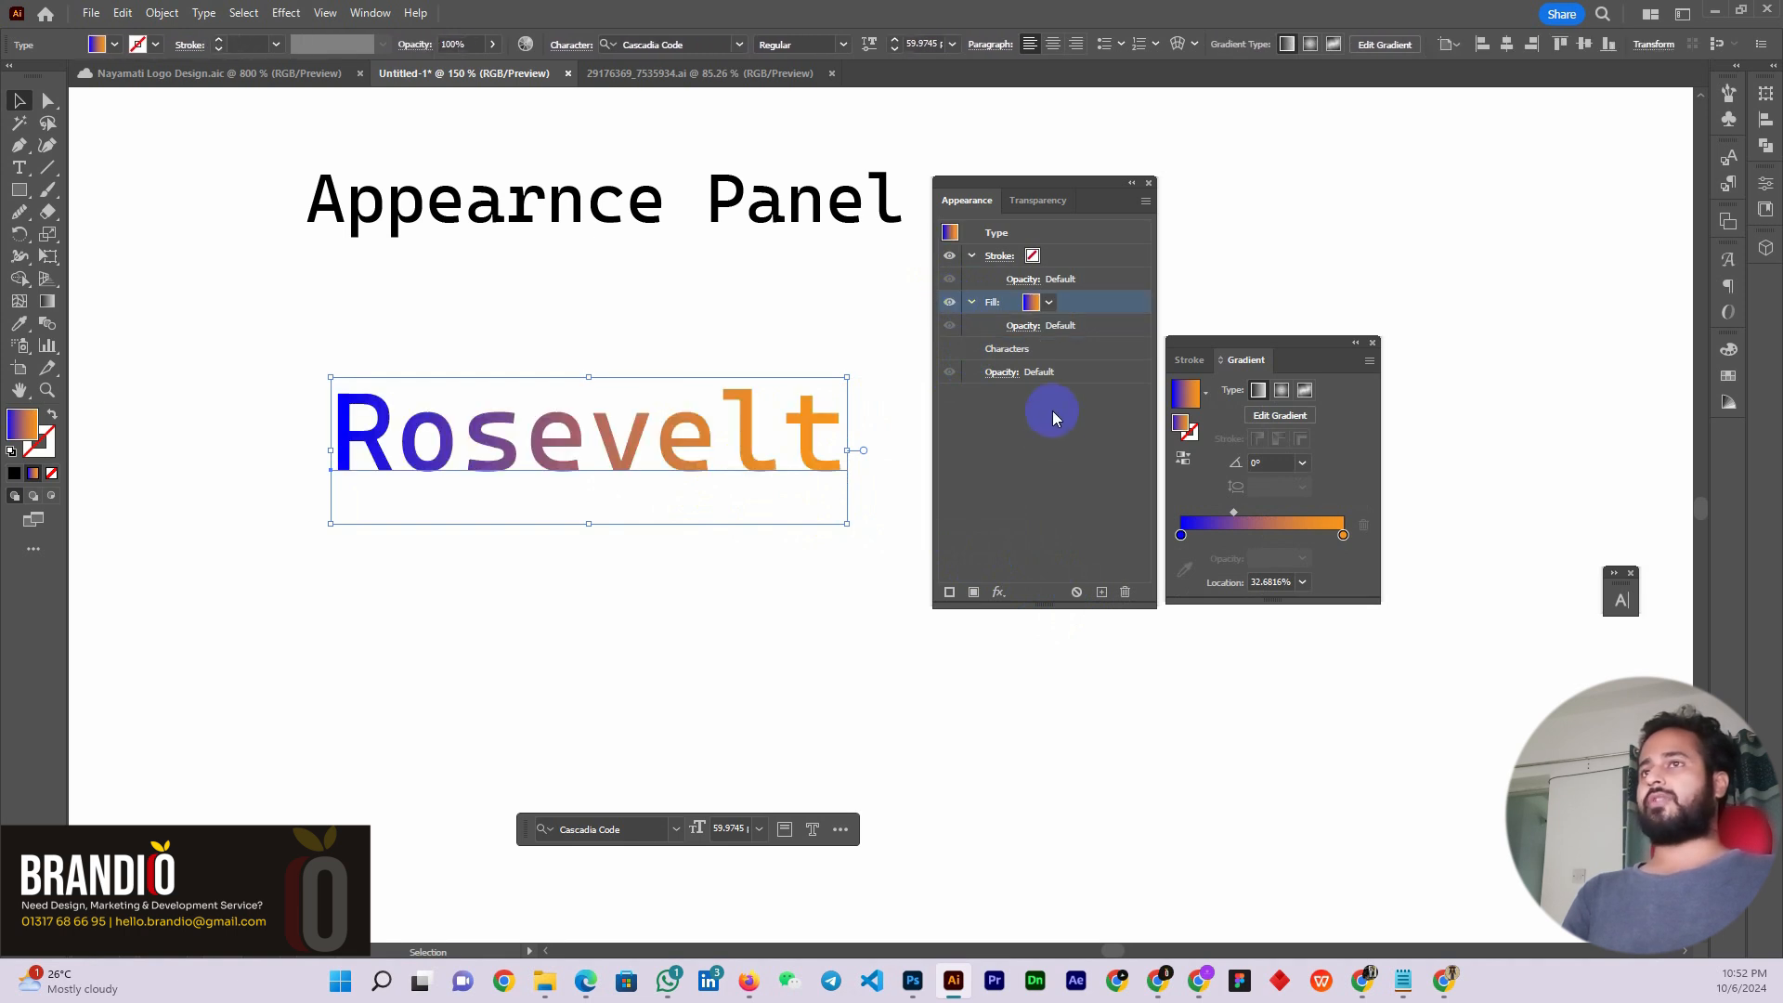
left_click_drag(621, 505, 670, 464)
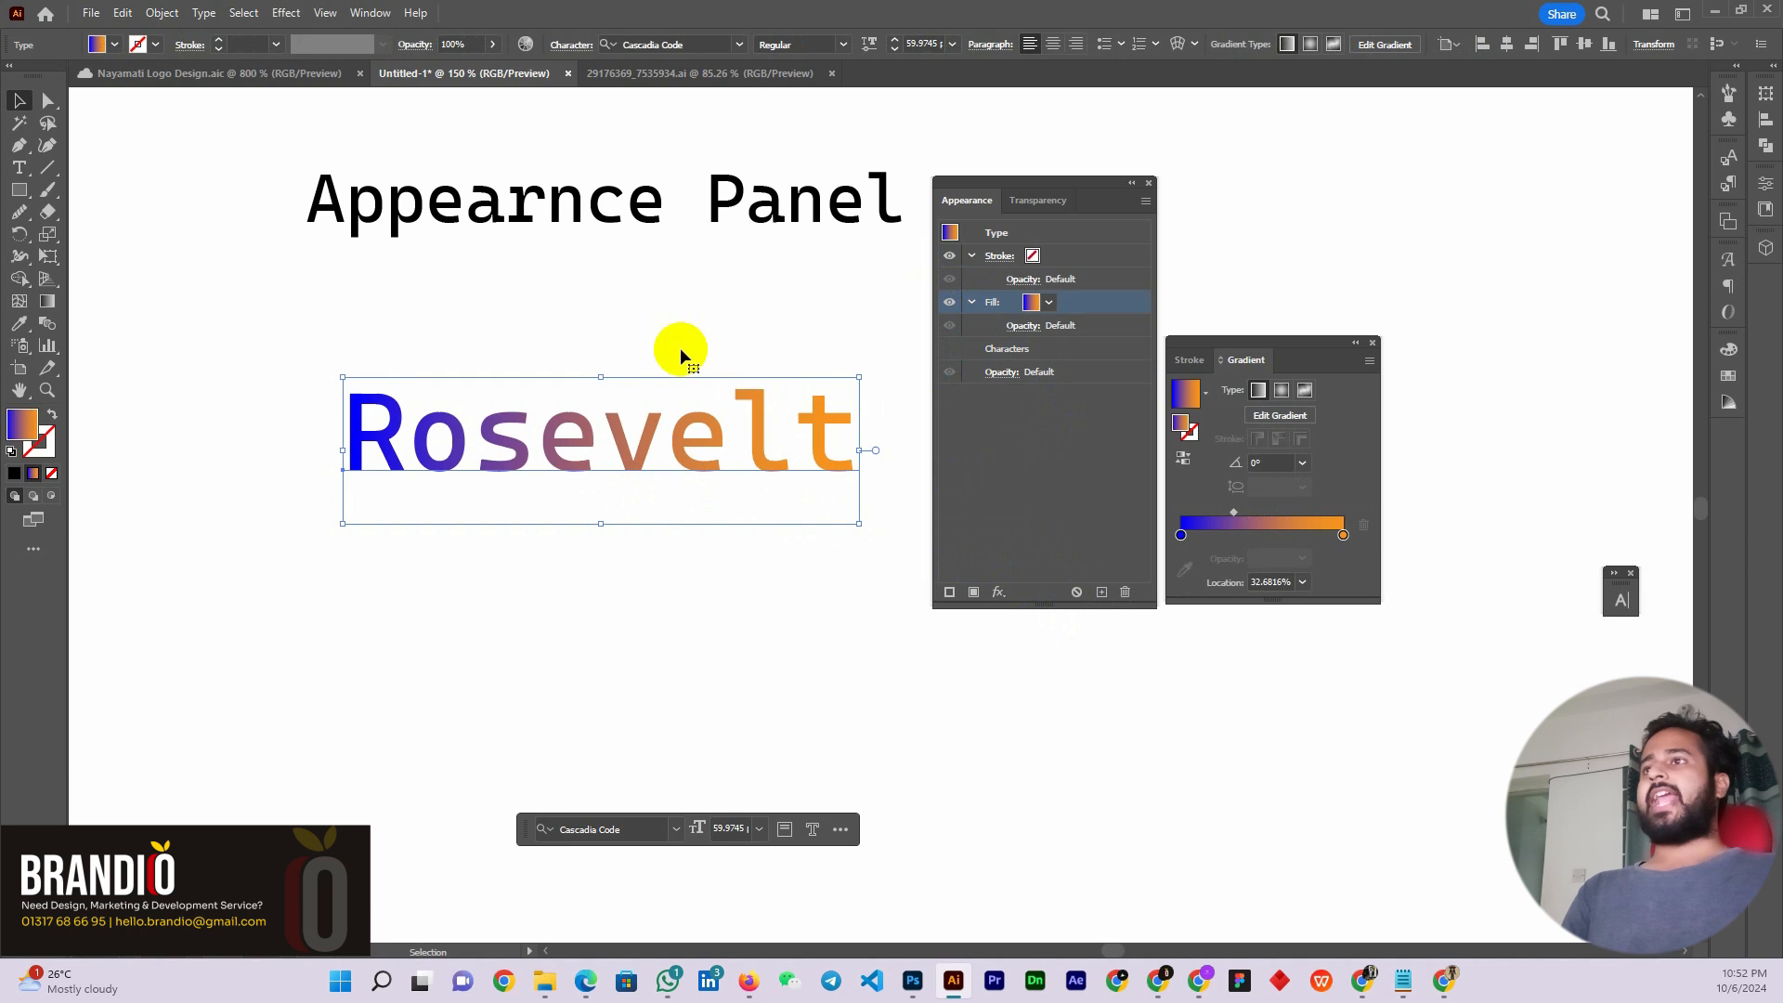
Add a second, black stroke to the Rosevelt text and increase its weight to 9 pt
left_click(950, 593)
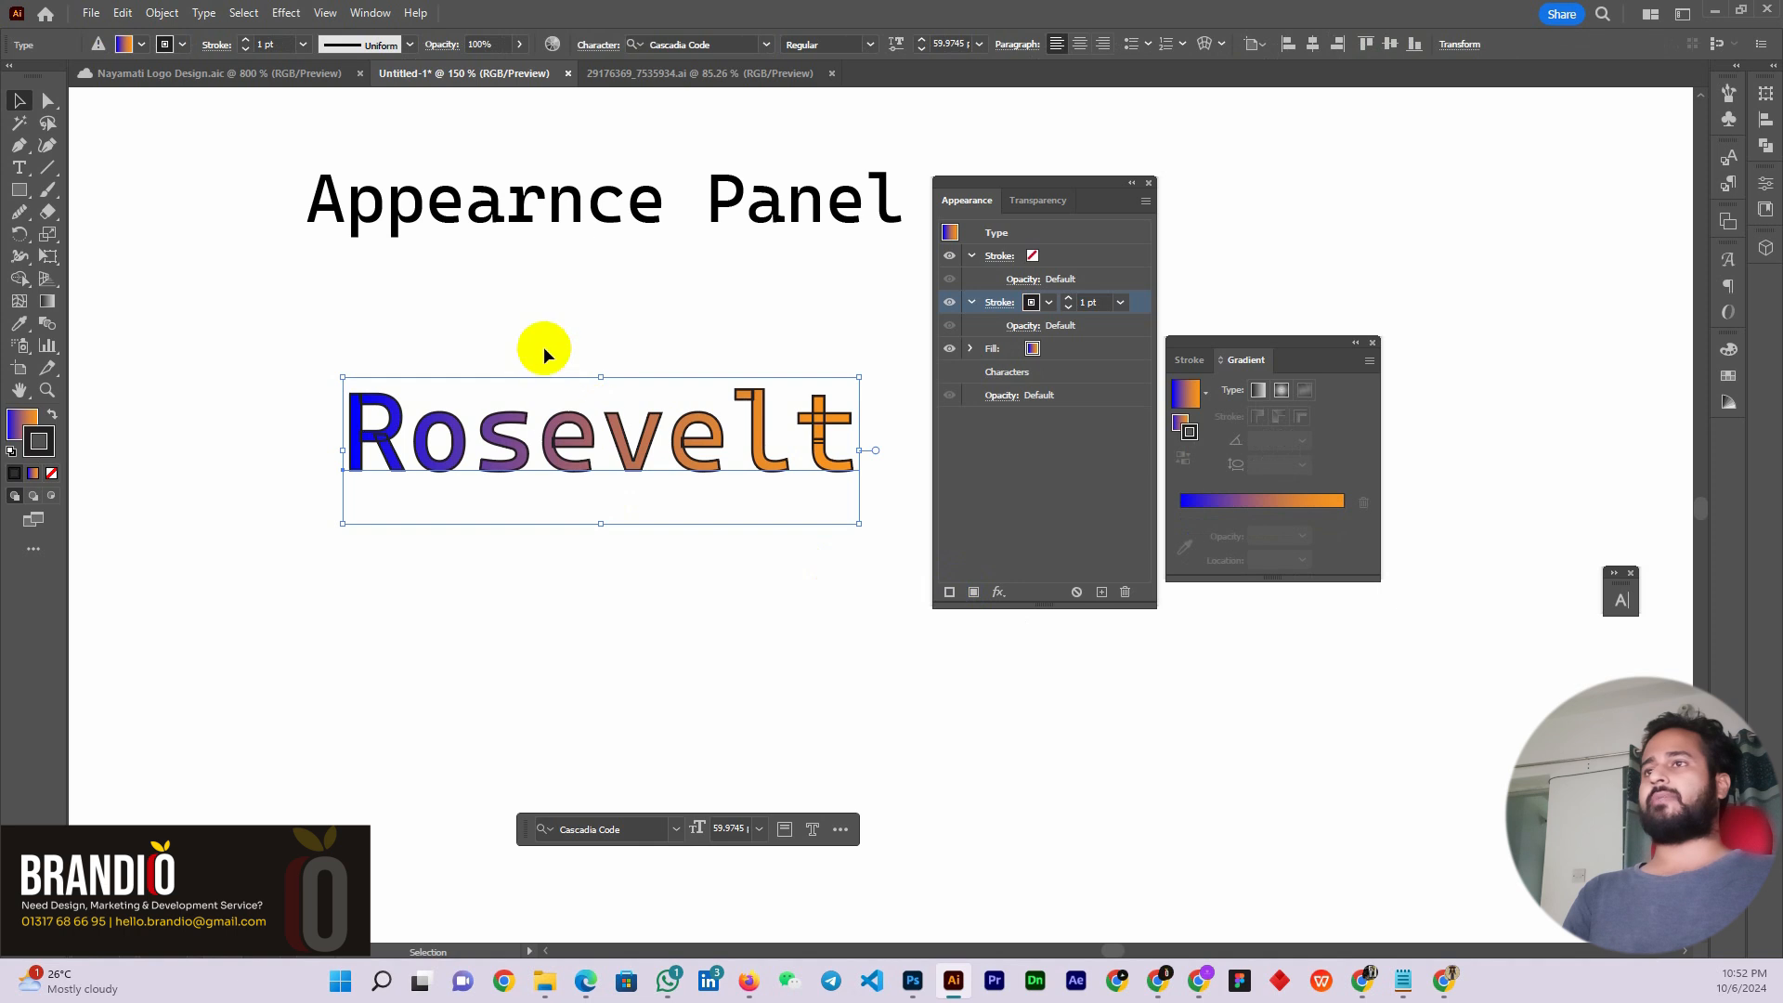
left_click(1069, 300)
left_click(1069, 300)
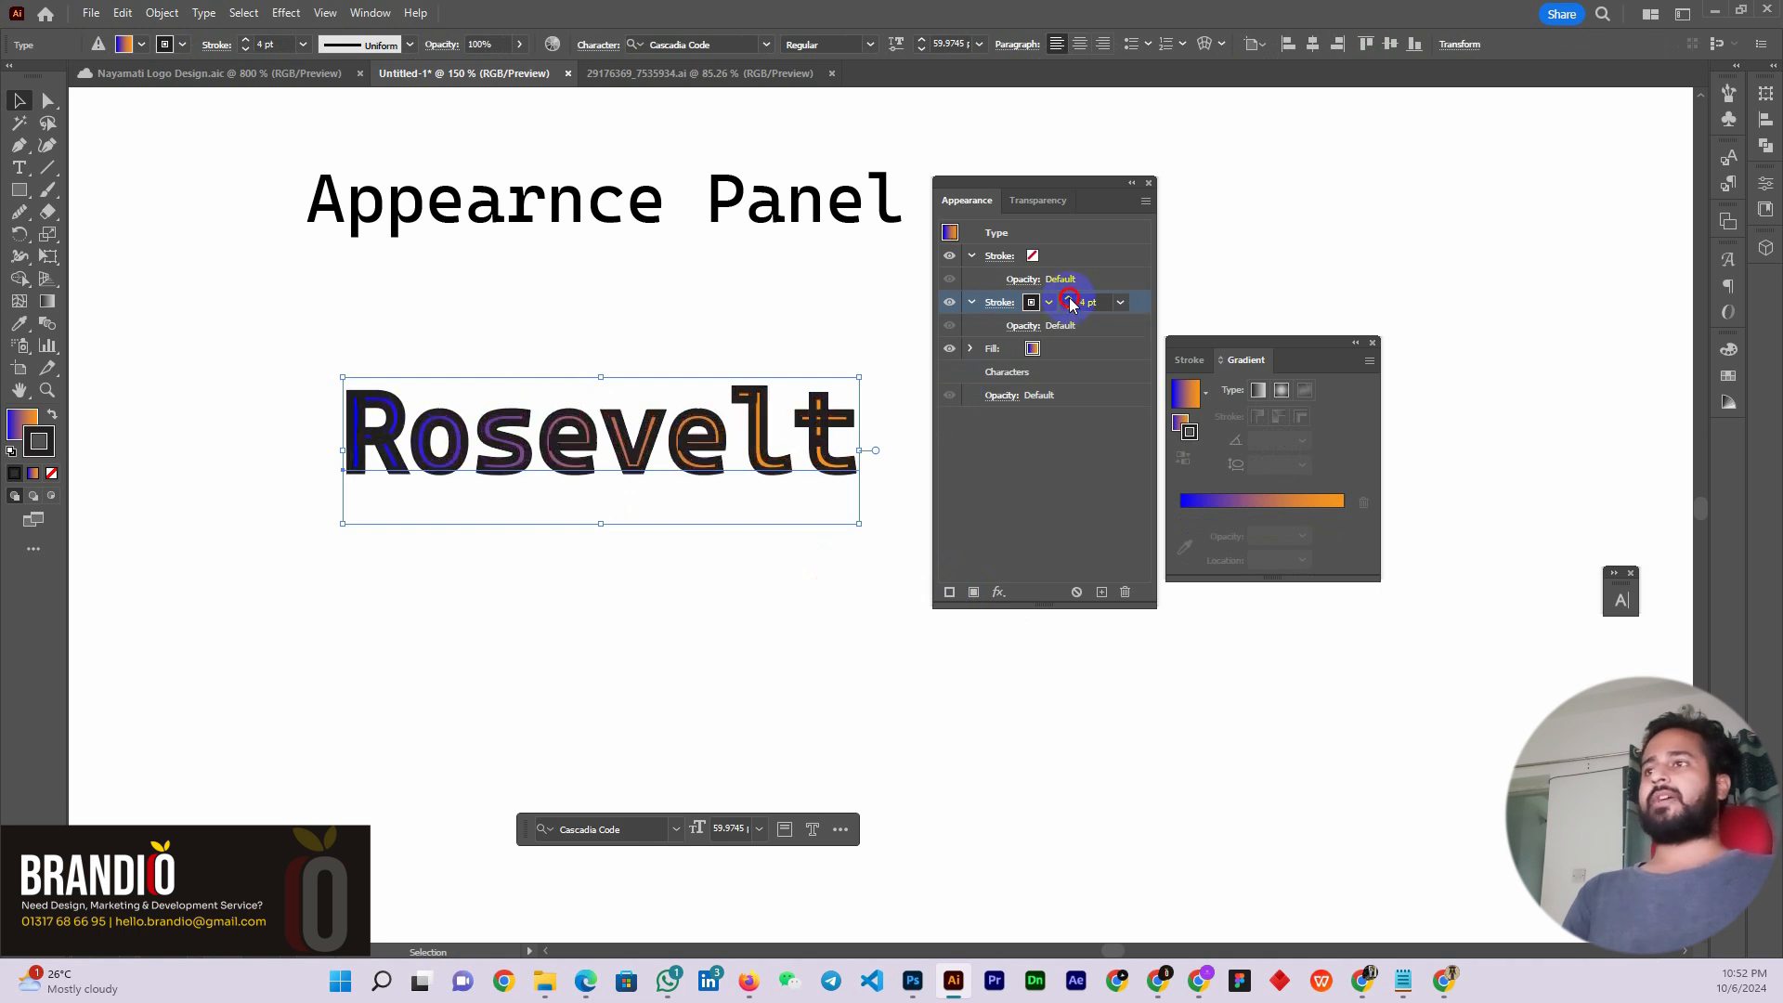
left_click(1068, 300)
left_click(1069, 299)
left_click(1068, 300)
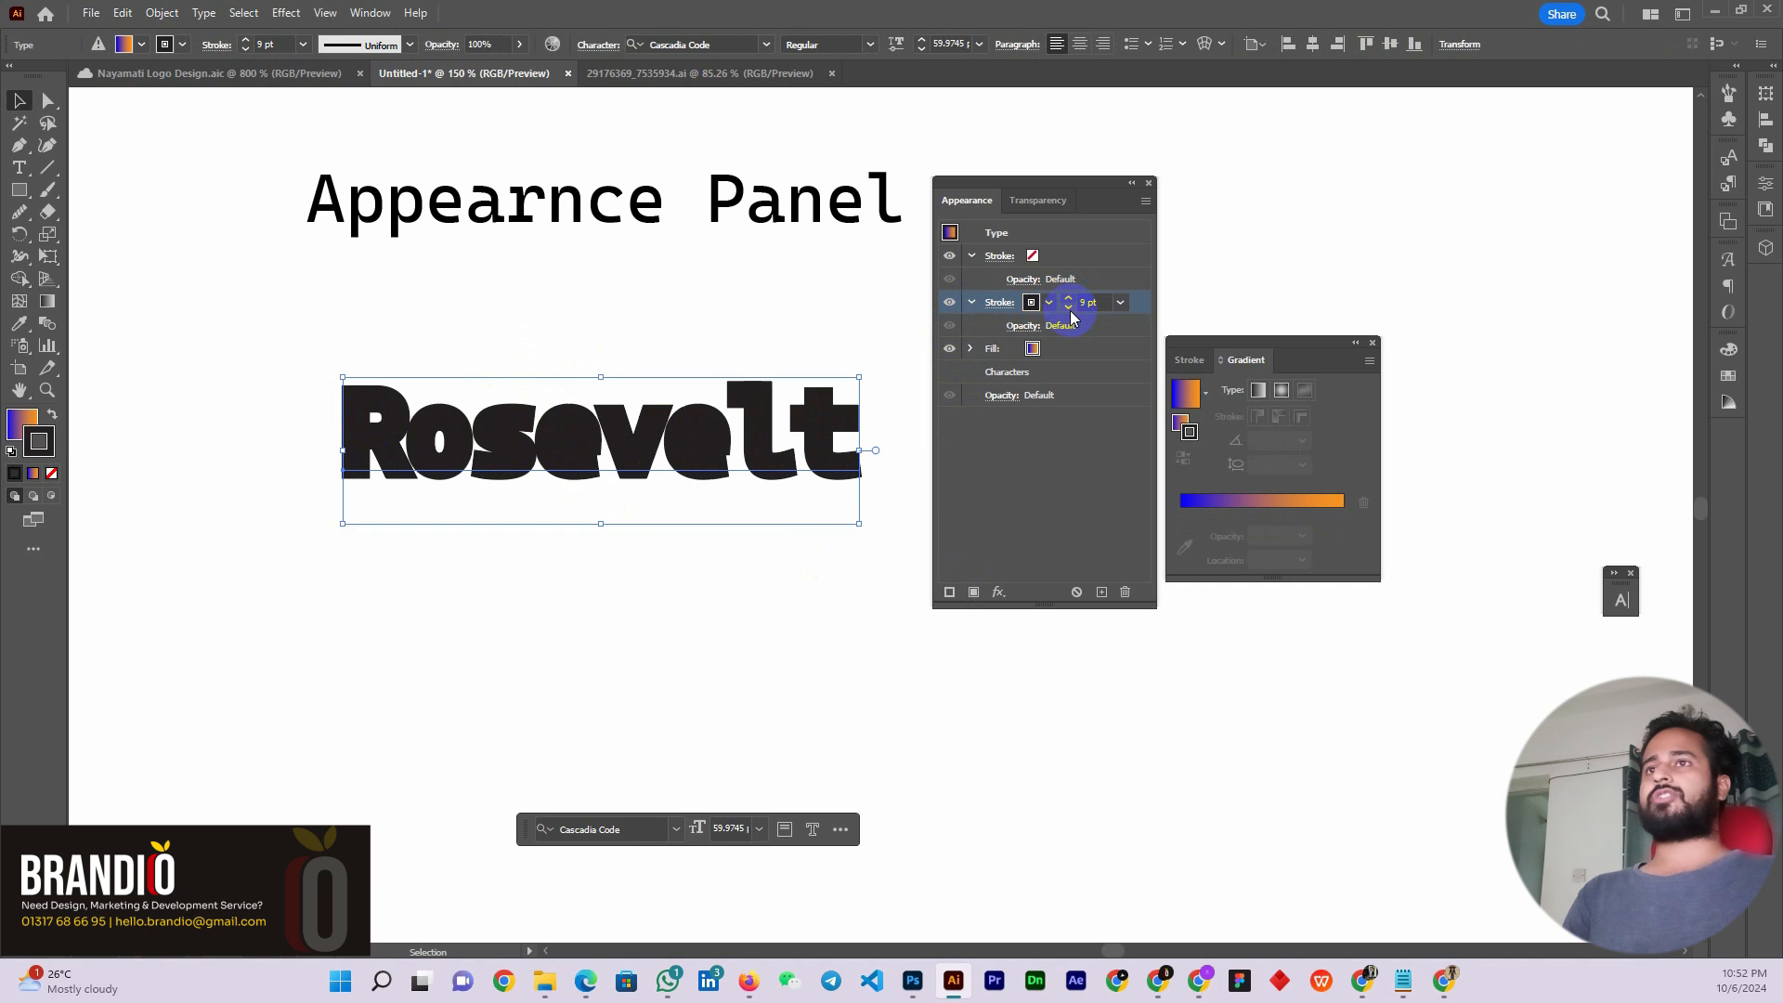
Reduce the weight of the Rosevelt text's black stroke to 1 pt
left_click(1068, 307)
left_click(1069, 308)
left_click(1068, 307)
left_click(1068, 307)
left_click(1068, 307)
left_click(1069, 307)
left_click(1069, 308)
left_click(1069, 307)
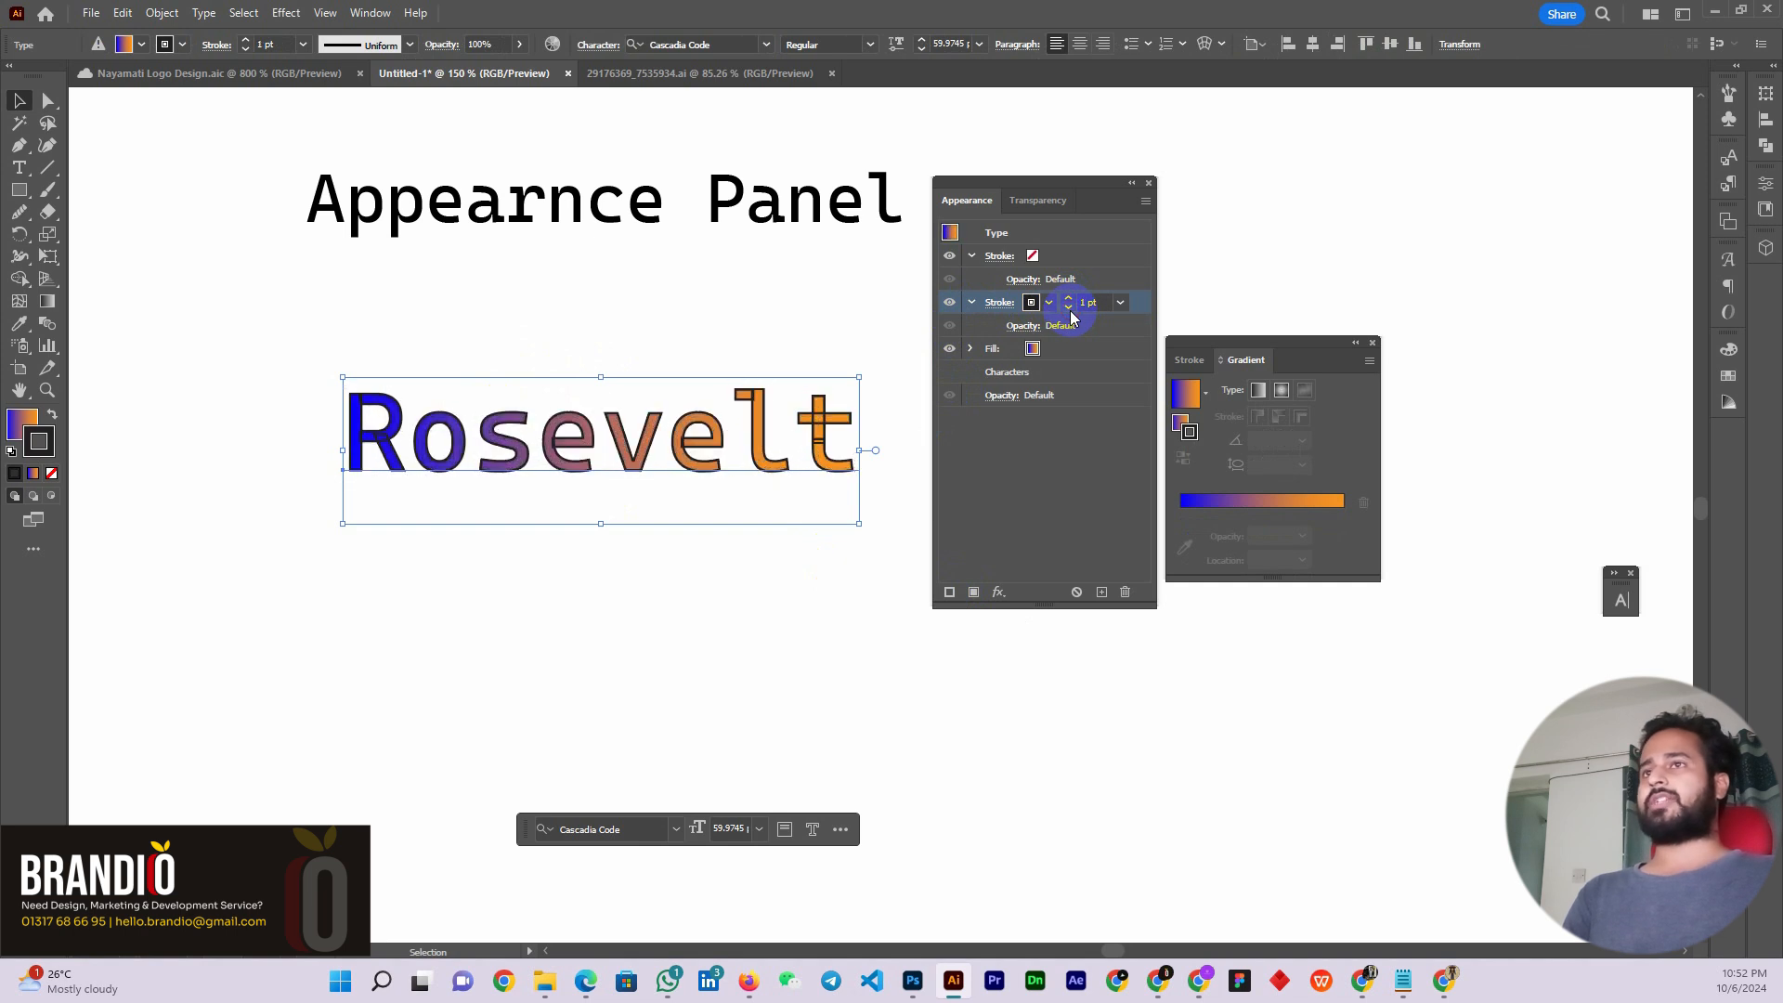
Hide the Rosevelt text's fill and apply the blue-to-orange gradient to its 1 pt stroke
left_click(950, 353)
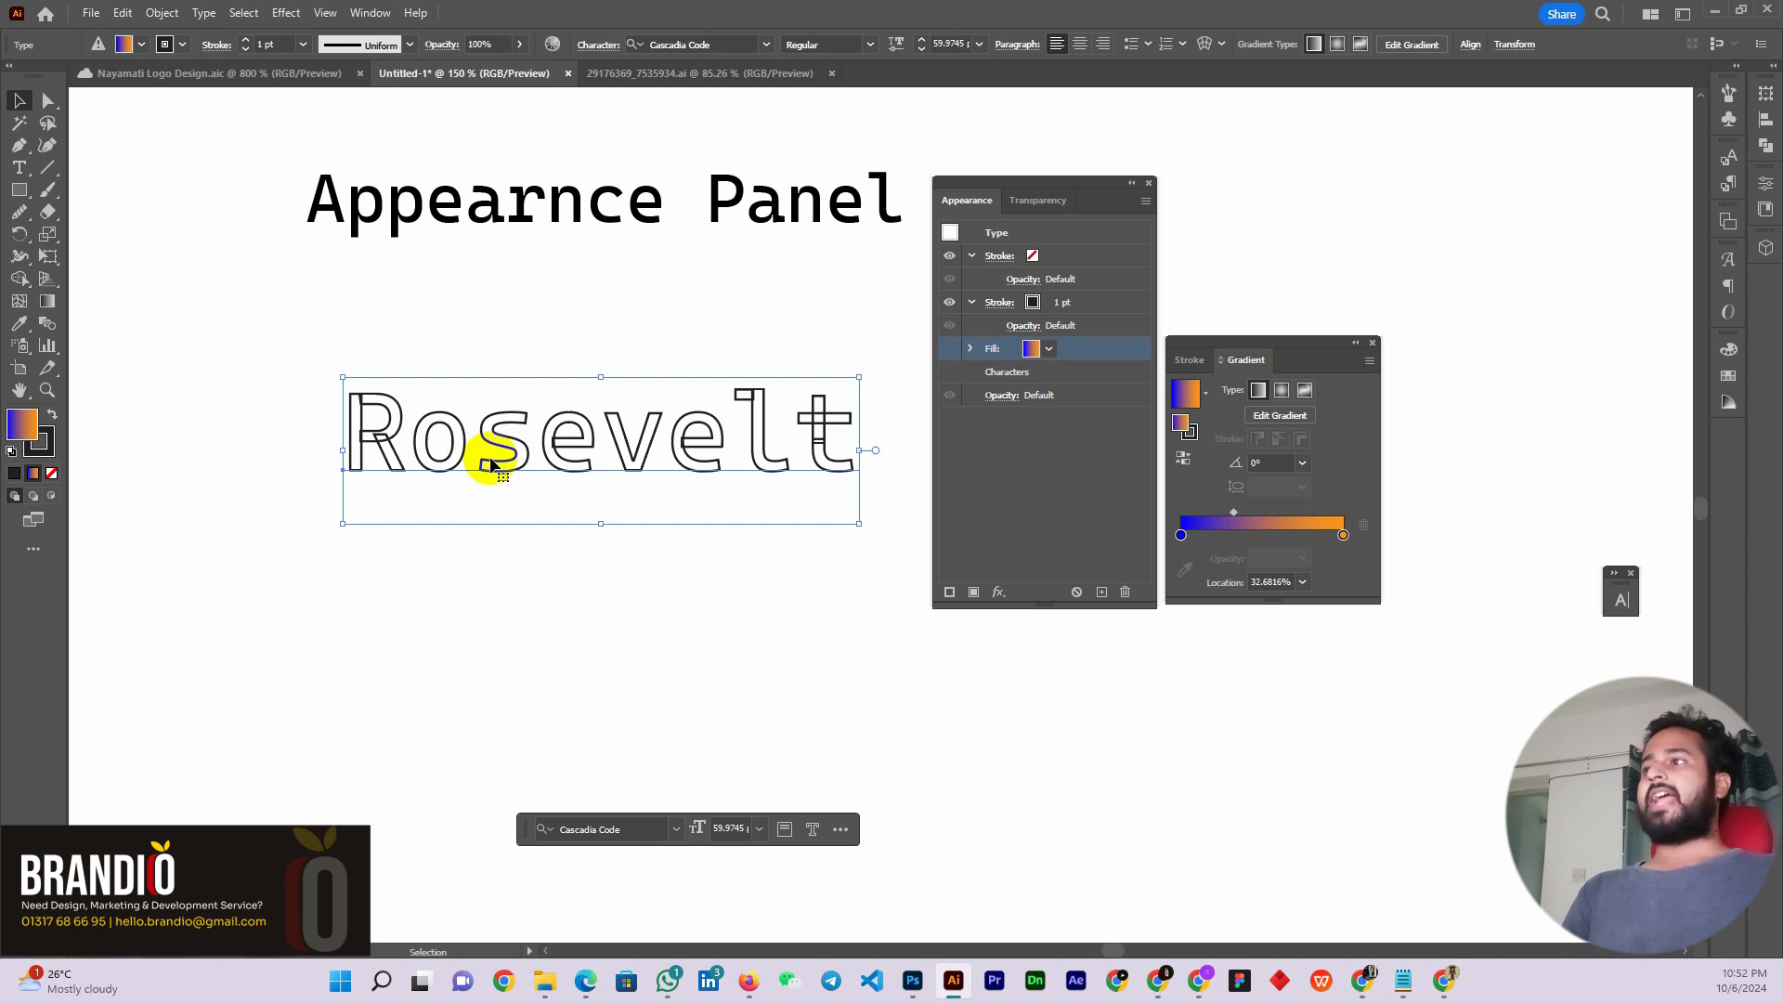
left_click(1253, 531)
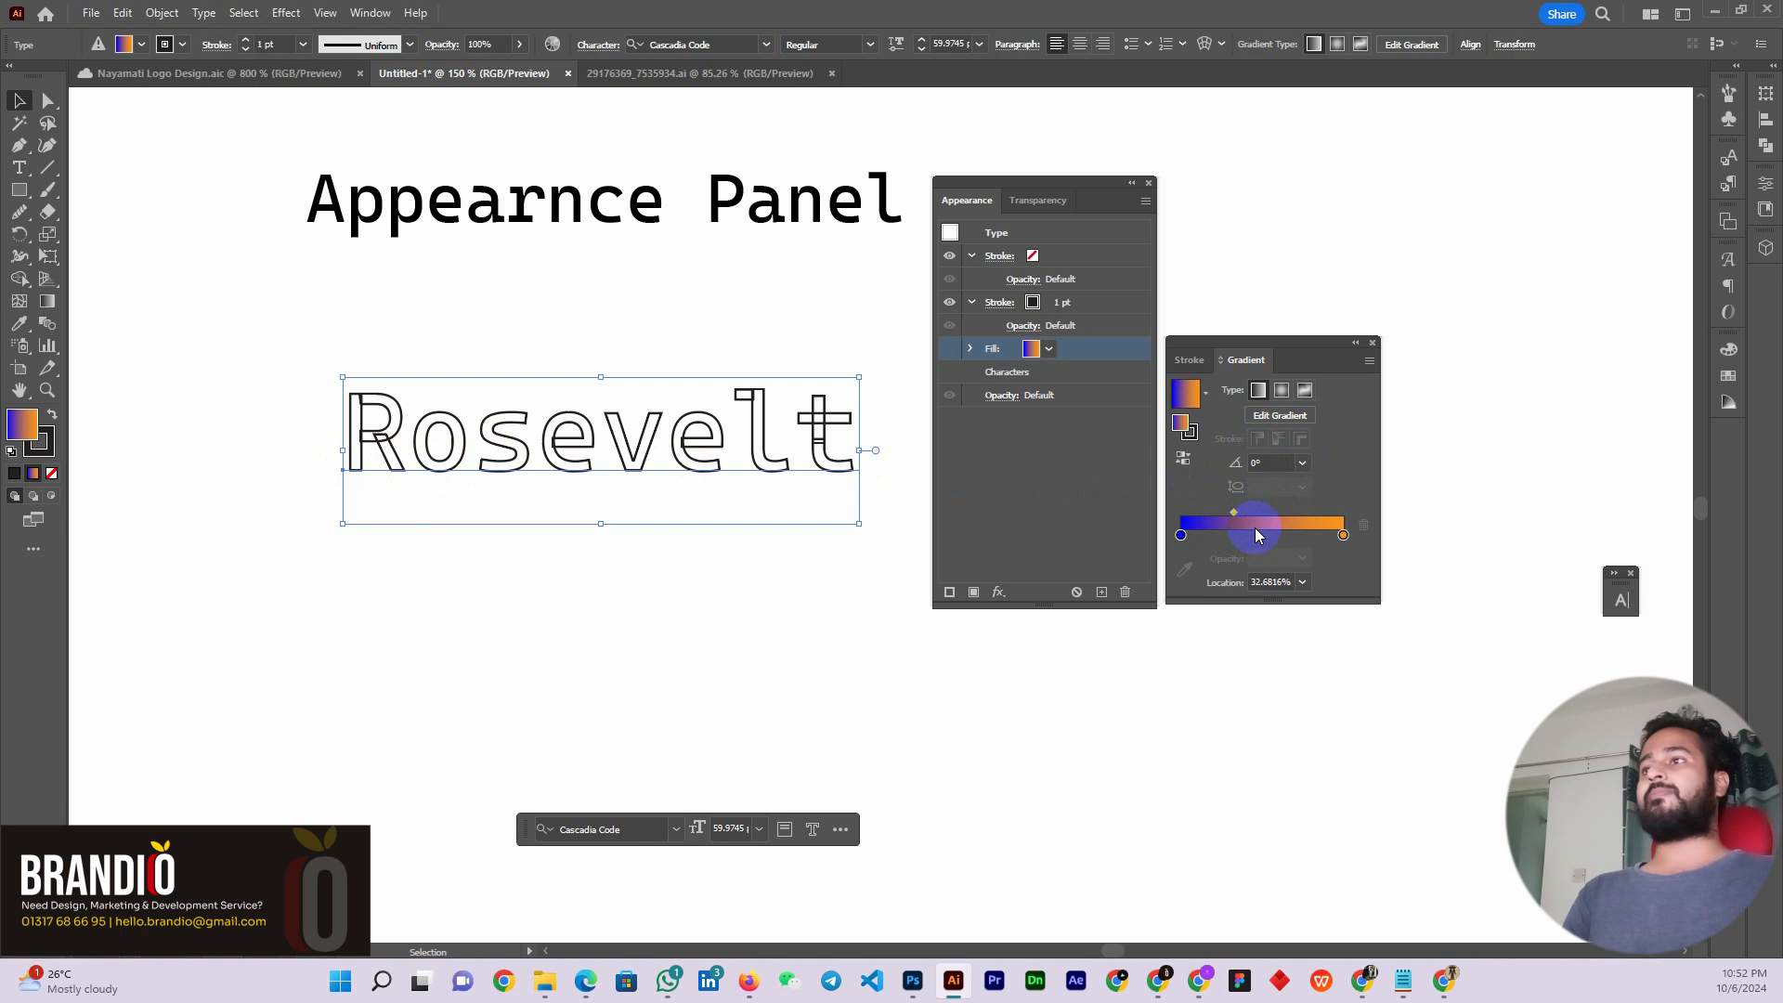
left_click(51, 453)
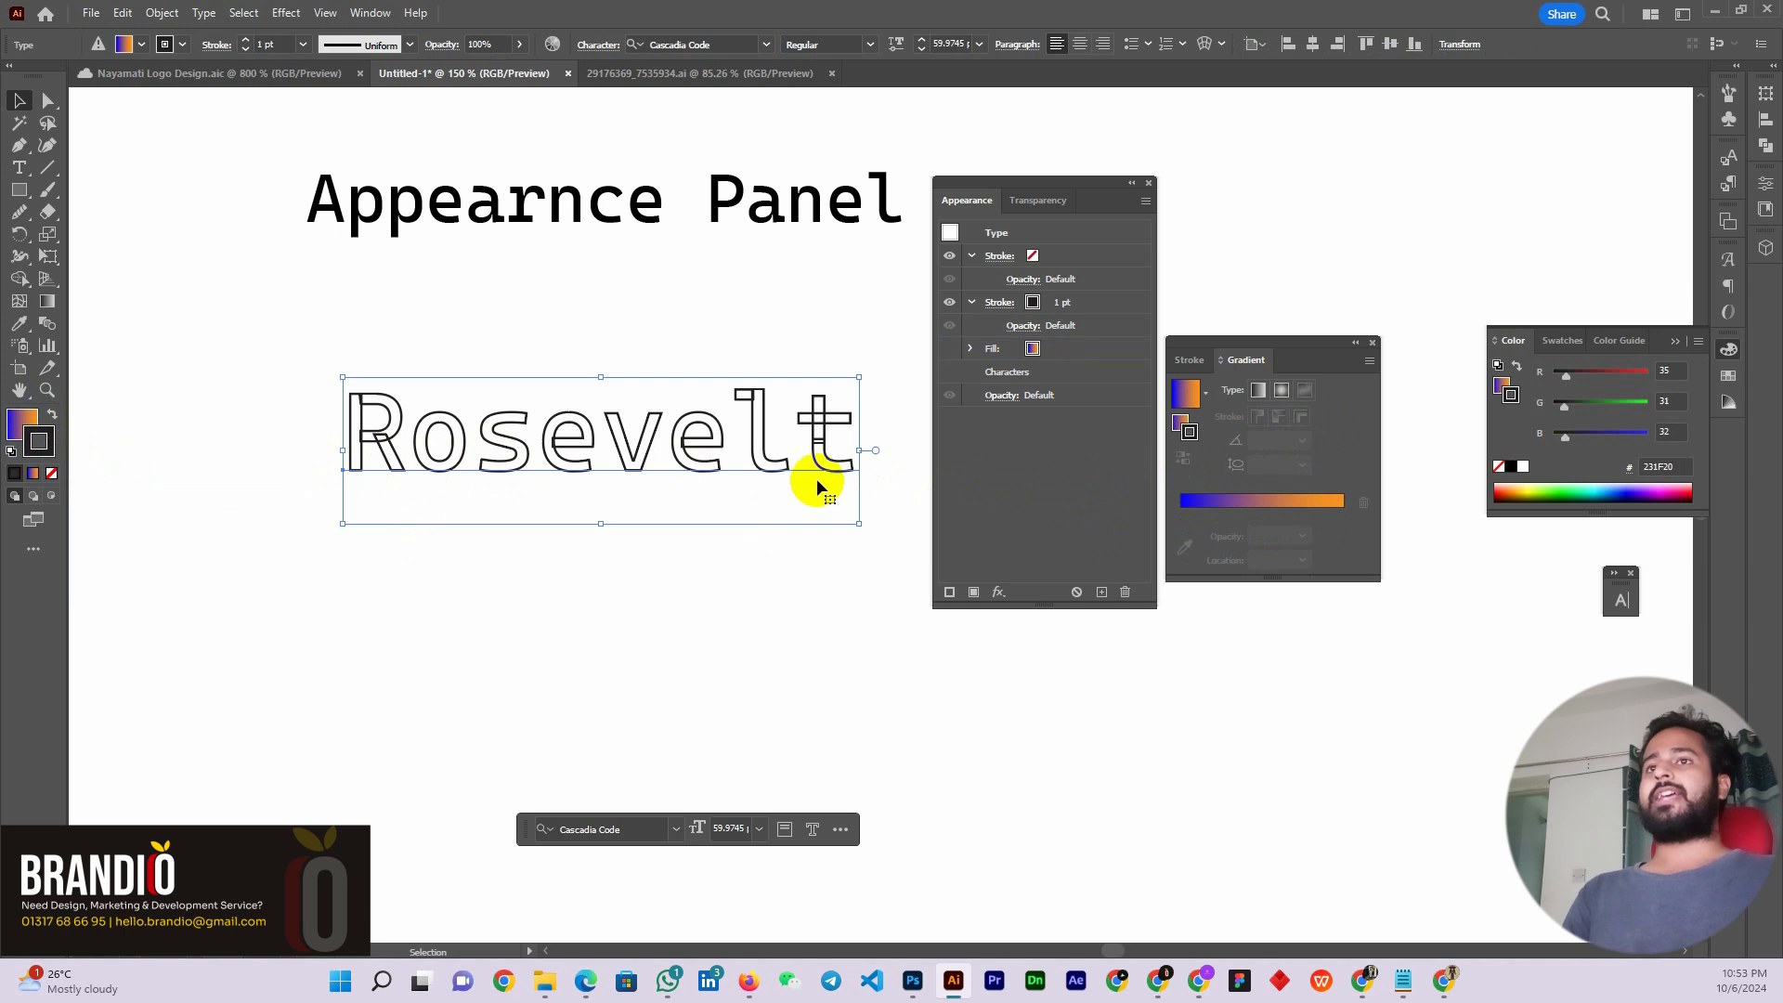
left_click(1236, 502)
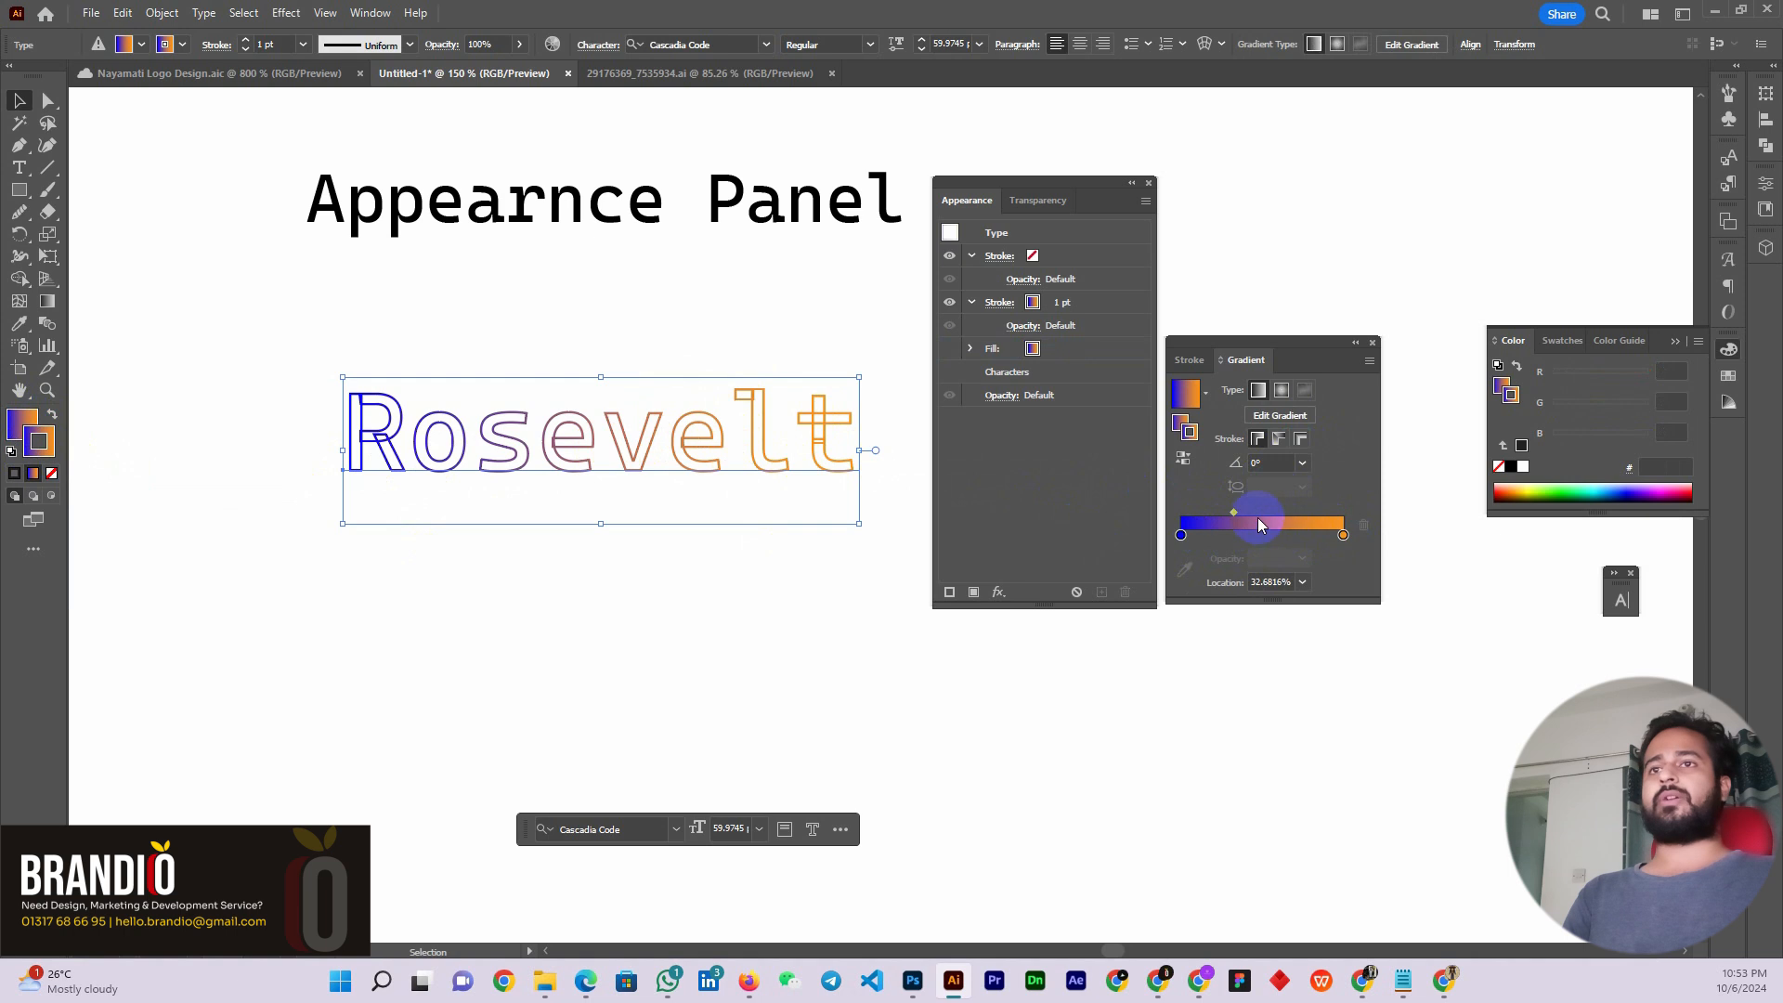
Move the stroke gradient's midpoint to about 54% and change its orange end stop to red
left_click_drag(1232, 517, 1267, 517)
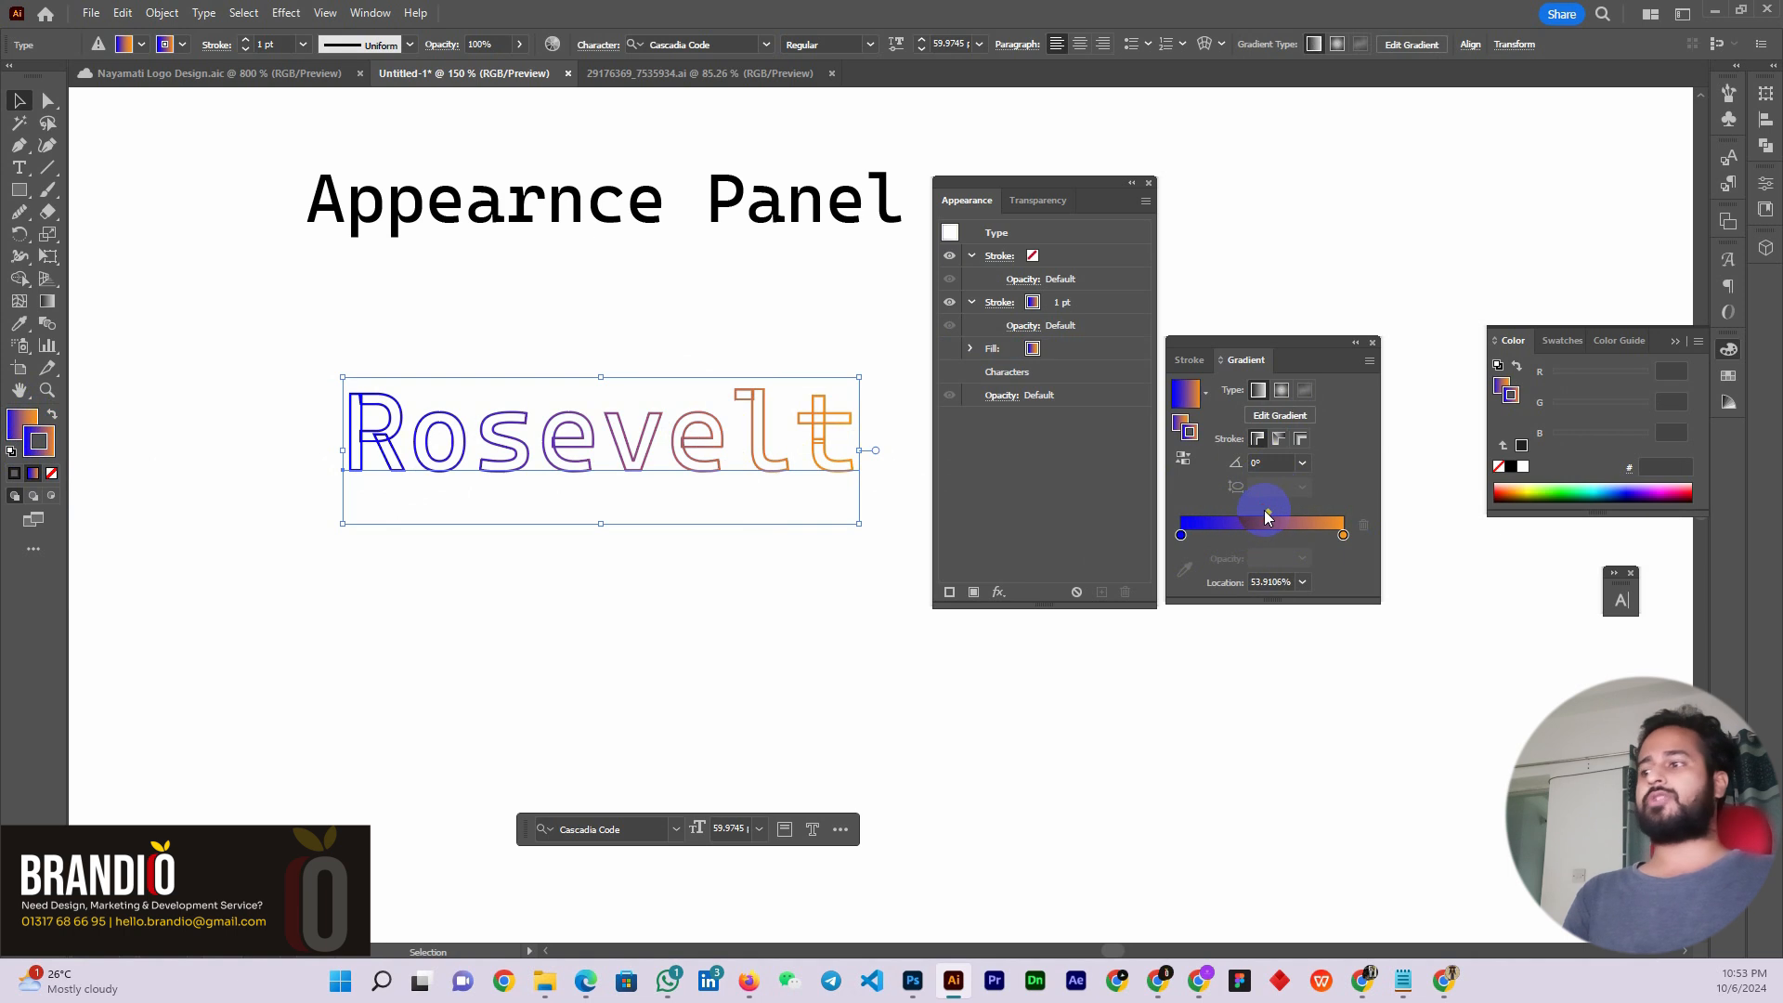
double_click(1342, 535)
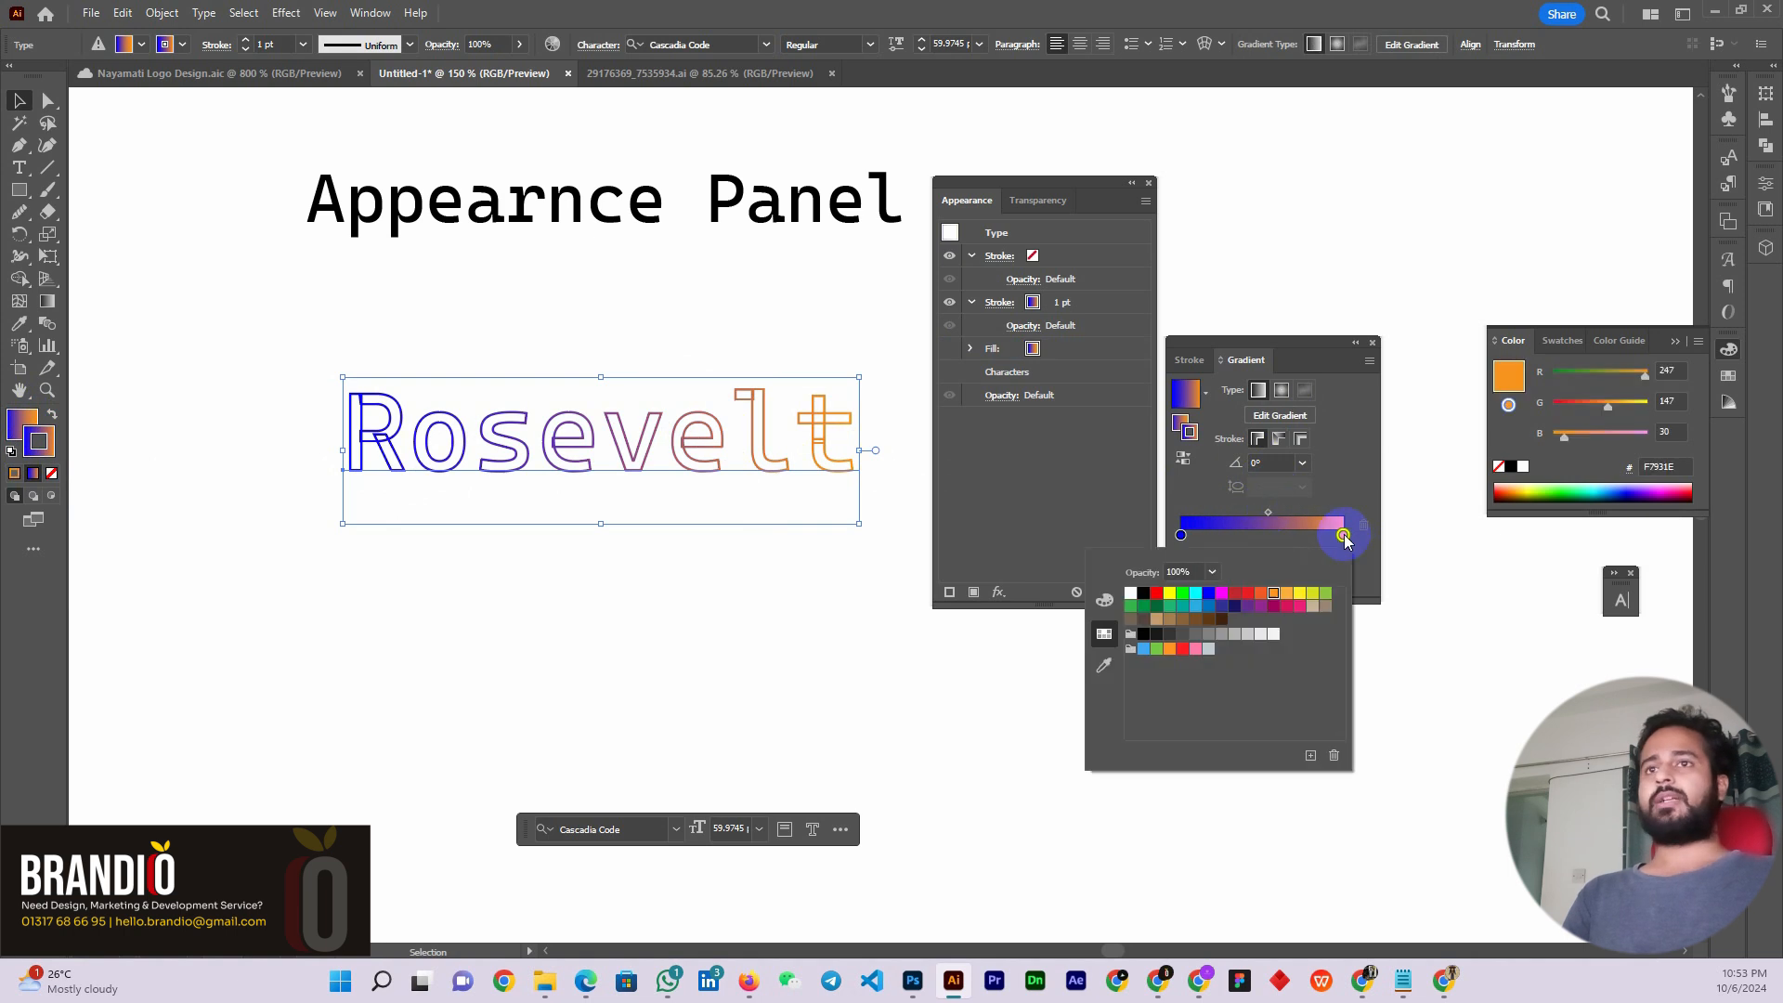
left_click(1253, 595)
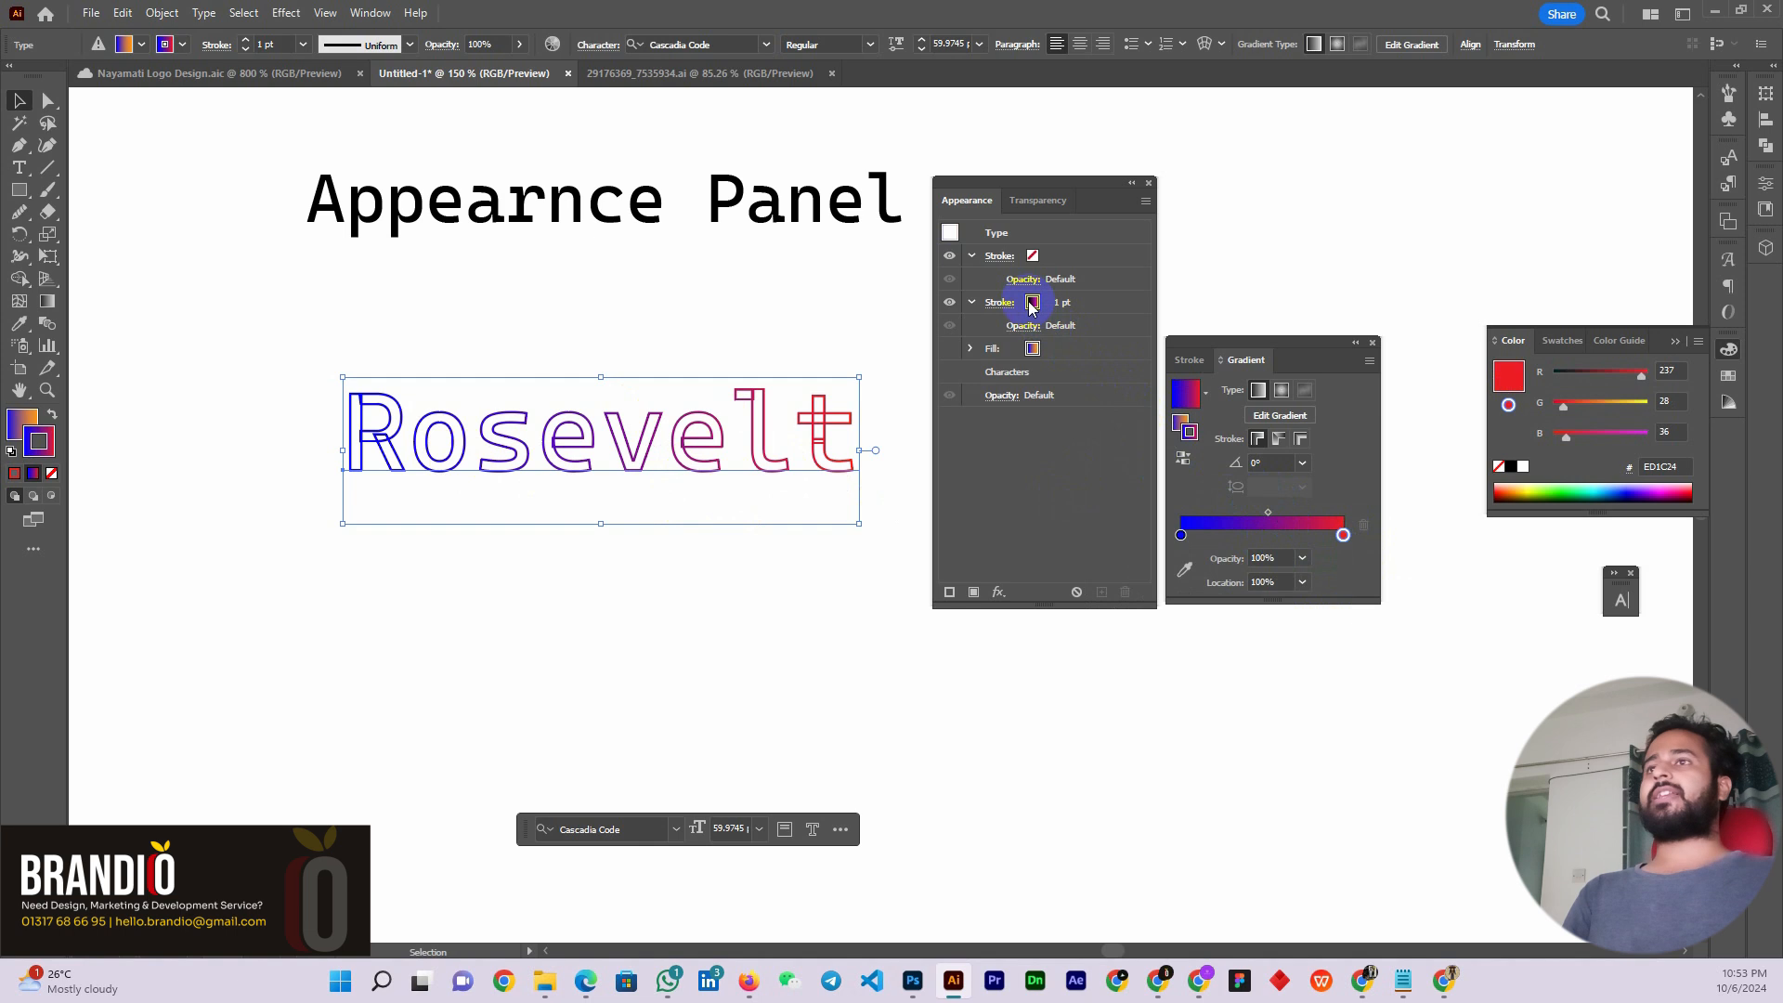
Replace the Rosevelt wording with "Brandio" and nudge the gradient-stroked text slightly to the right
double_click(789, 453)
left_click_drag(855, 434, 344, 430)
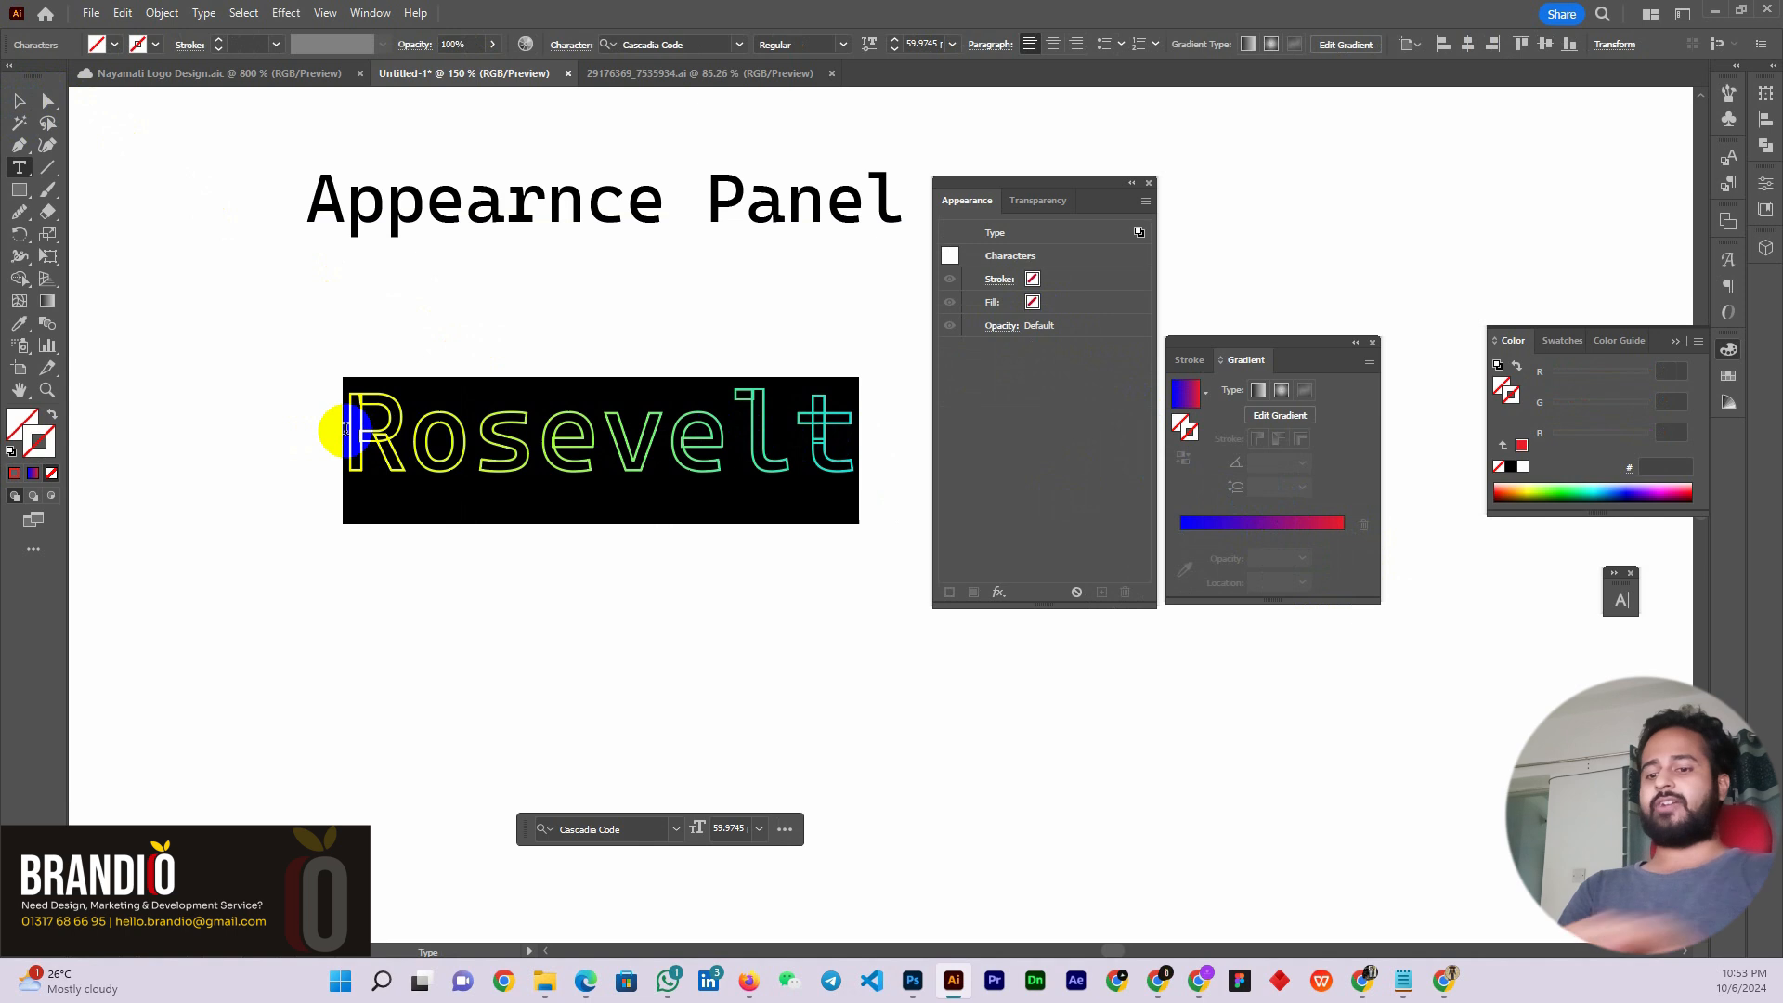
type("Brandio")
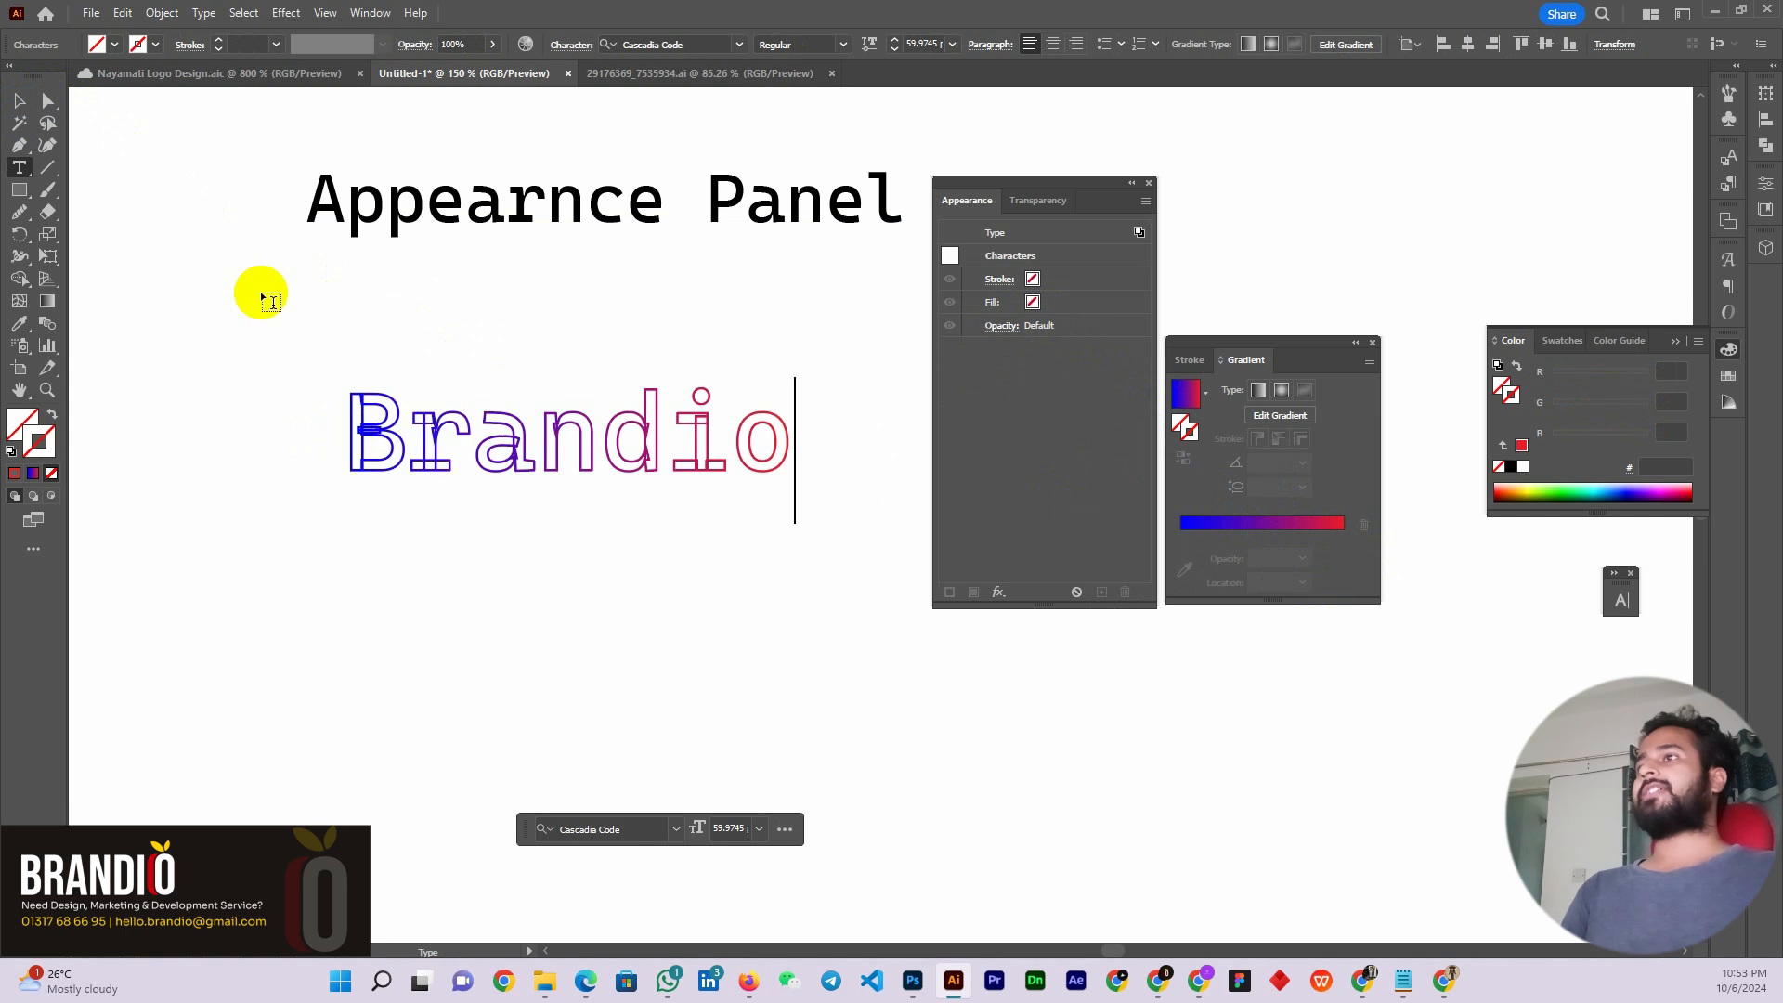
key("Escape")
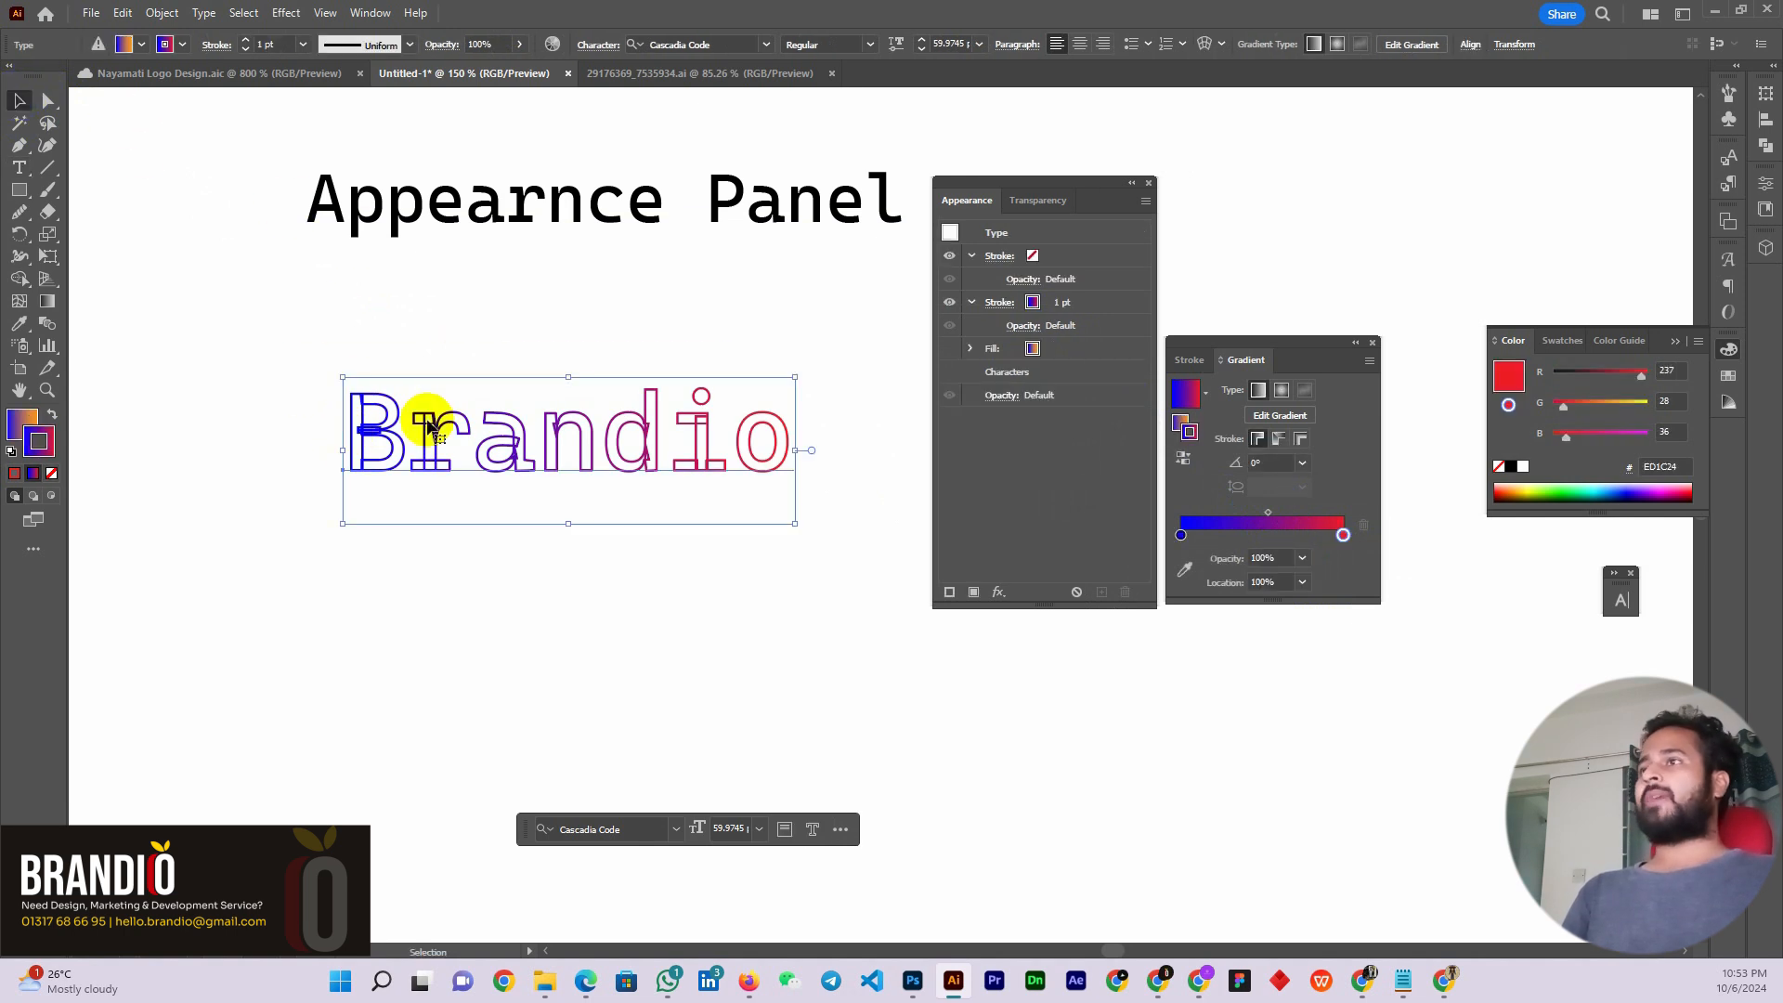
left_click_drag(499, 446, 591, 461)
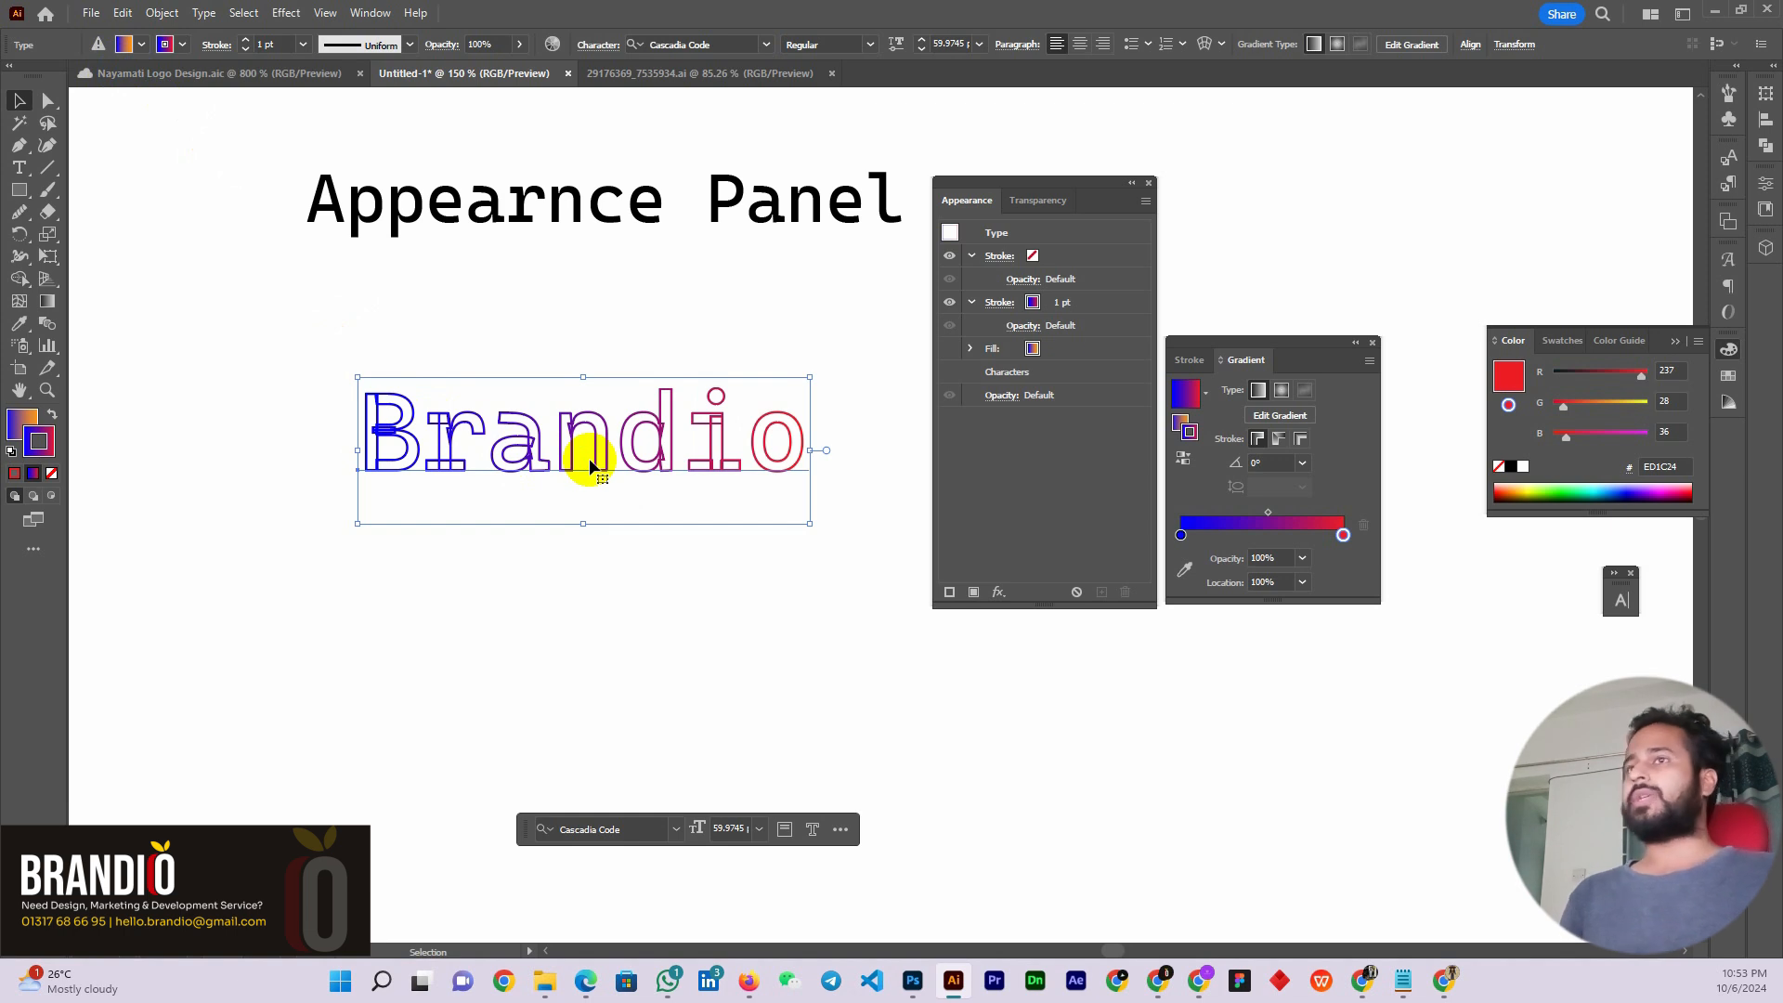
Collapse the Color settings, move the Appearance and Gradient settings away from the artwork, and reposition the Brandio text slightly higher
left_click_drag(1015, 182, 1005, 179)
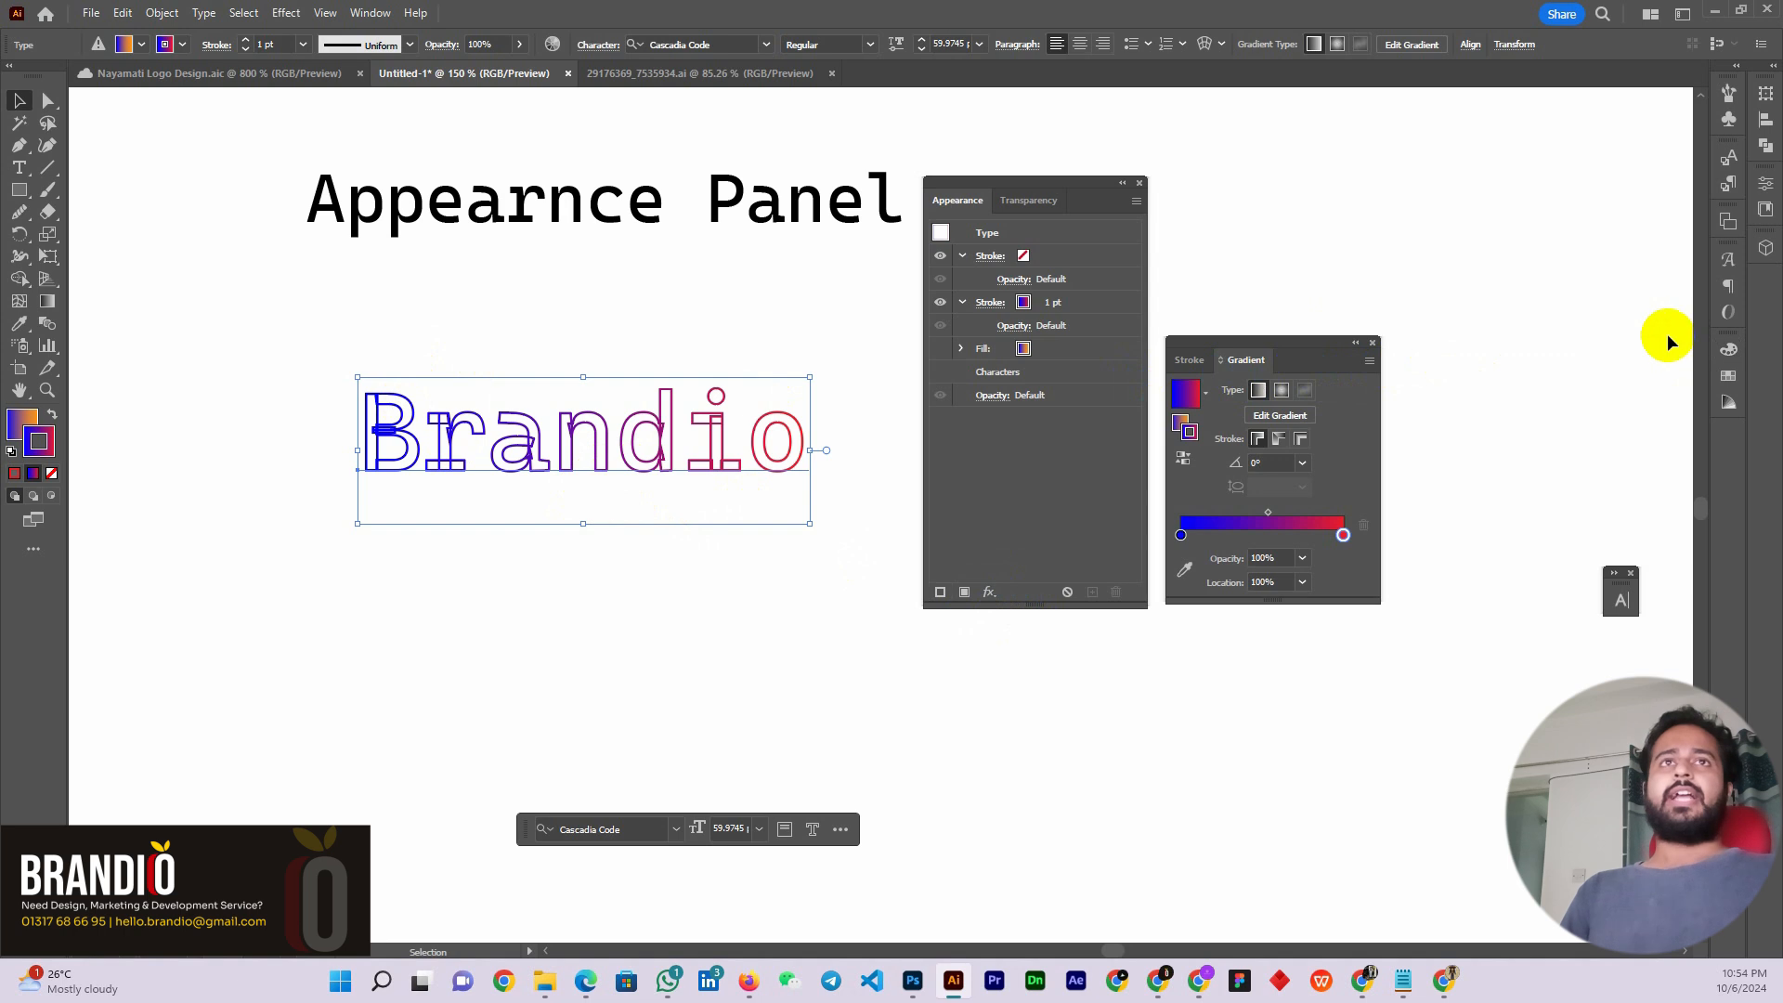
left_click(1674, 340)
left_click_drag(1291, 353, 1507, 285)
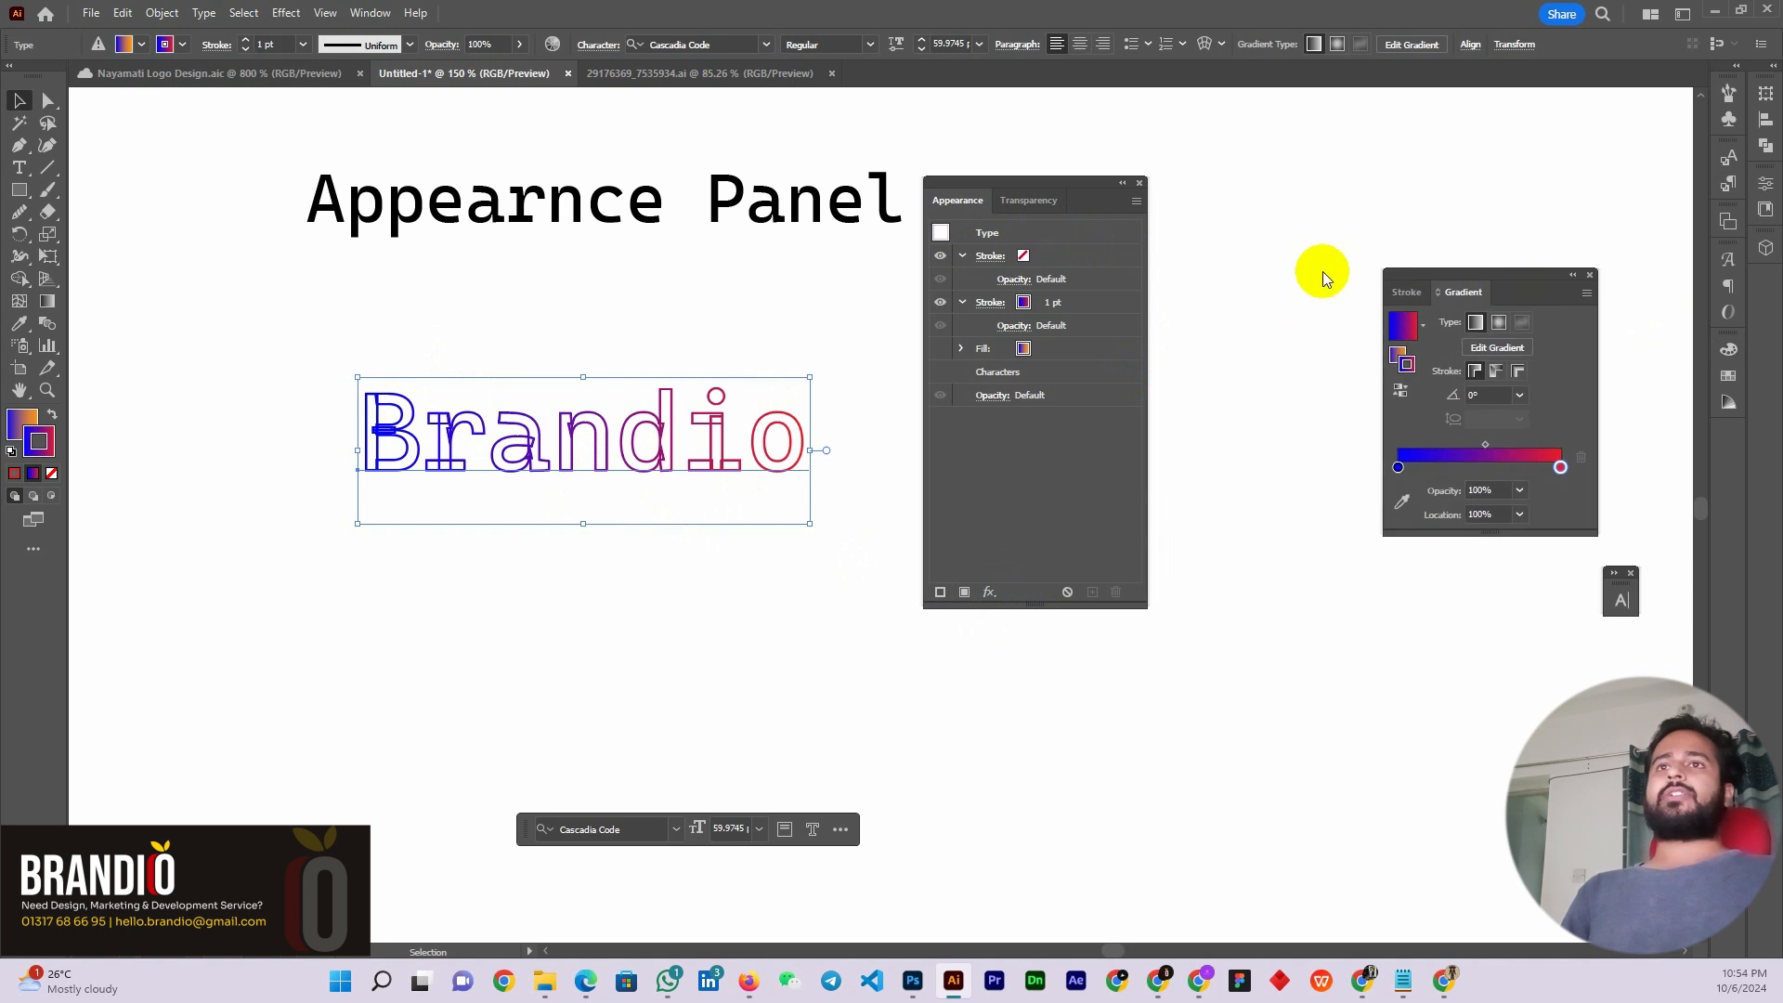
left_click_drag(1035, 186, 1190, 185)
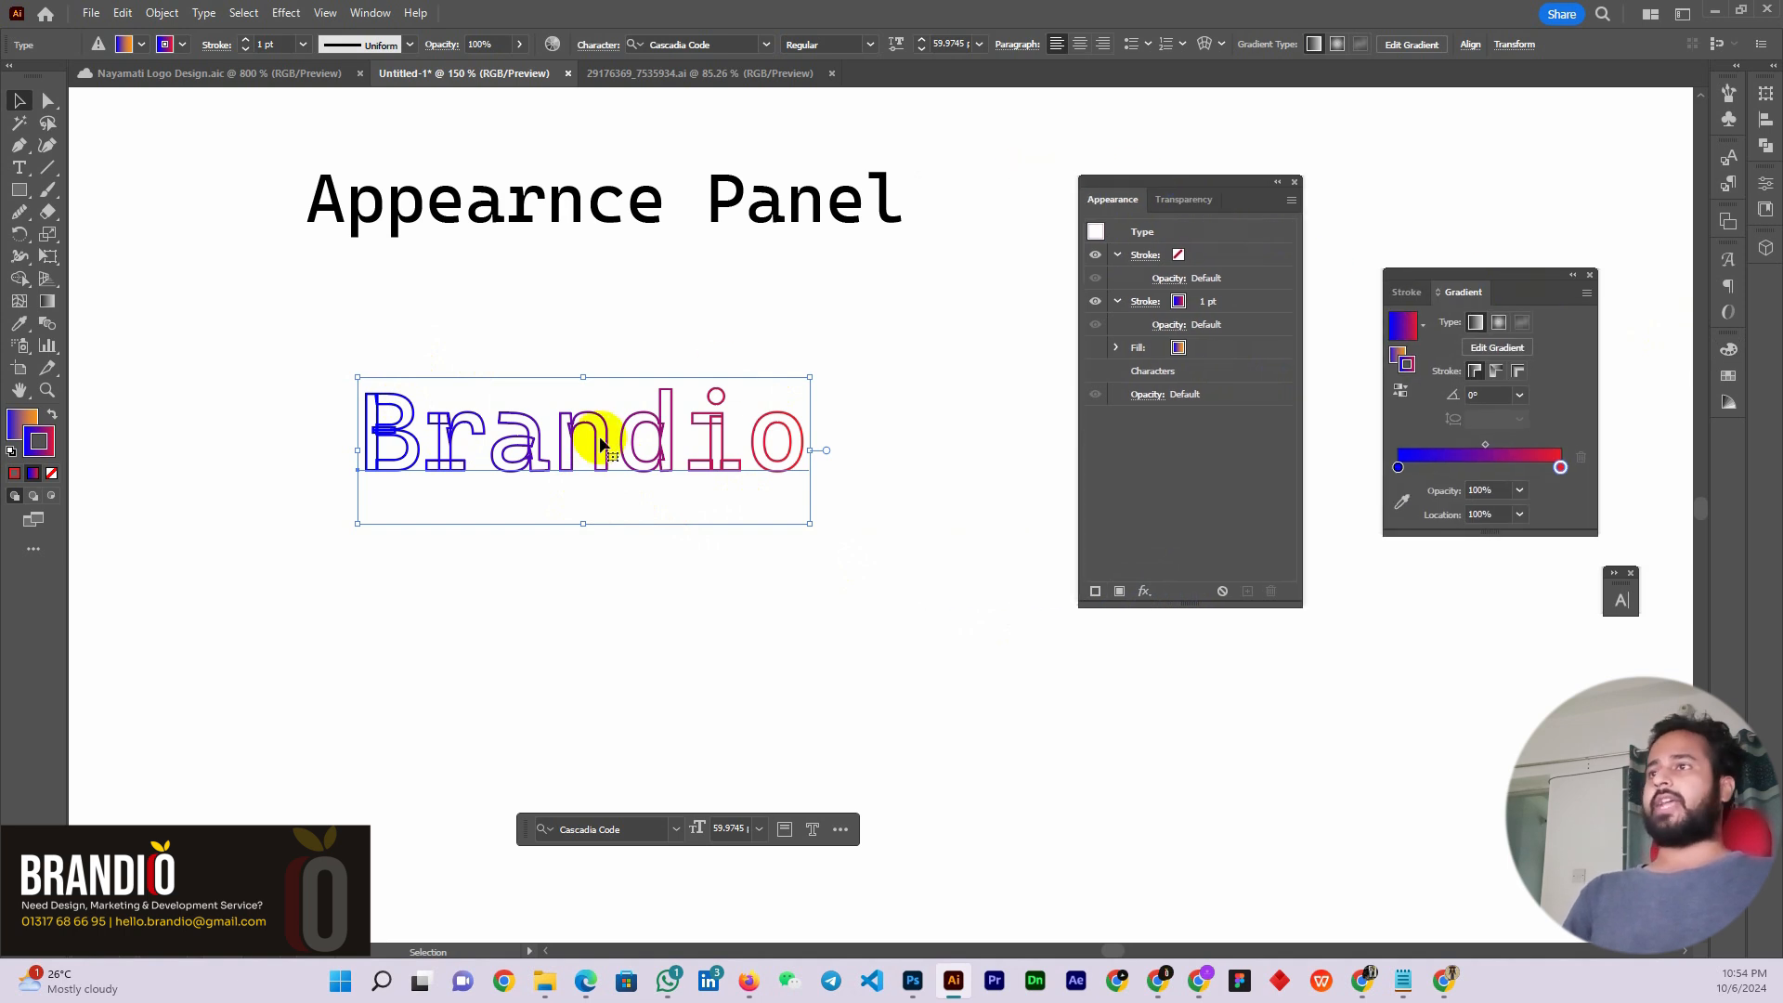
left_click_drag(623, 449, 701, 423)
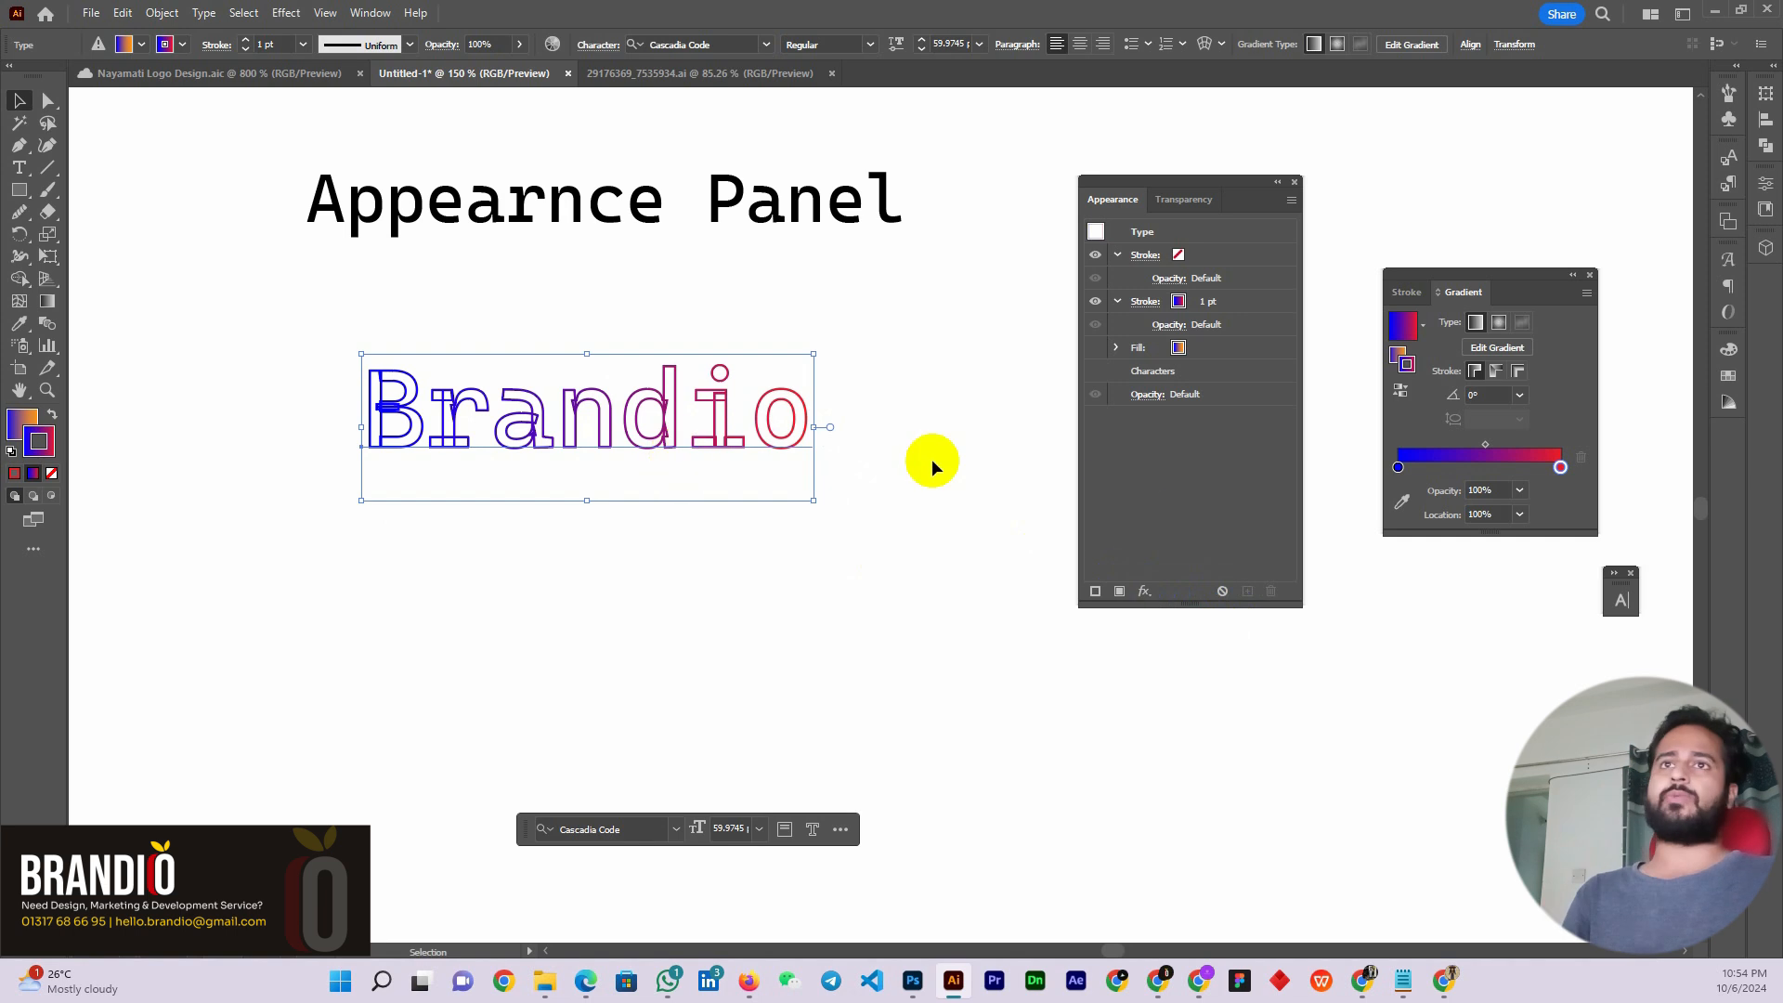
left_click_drag(728, 450, 748, 448)
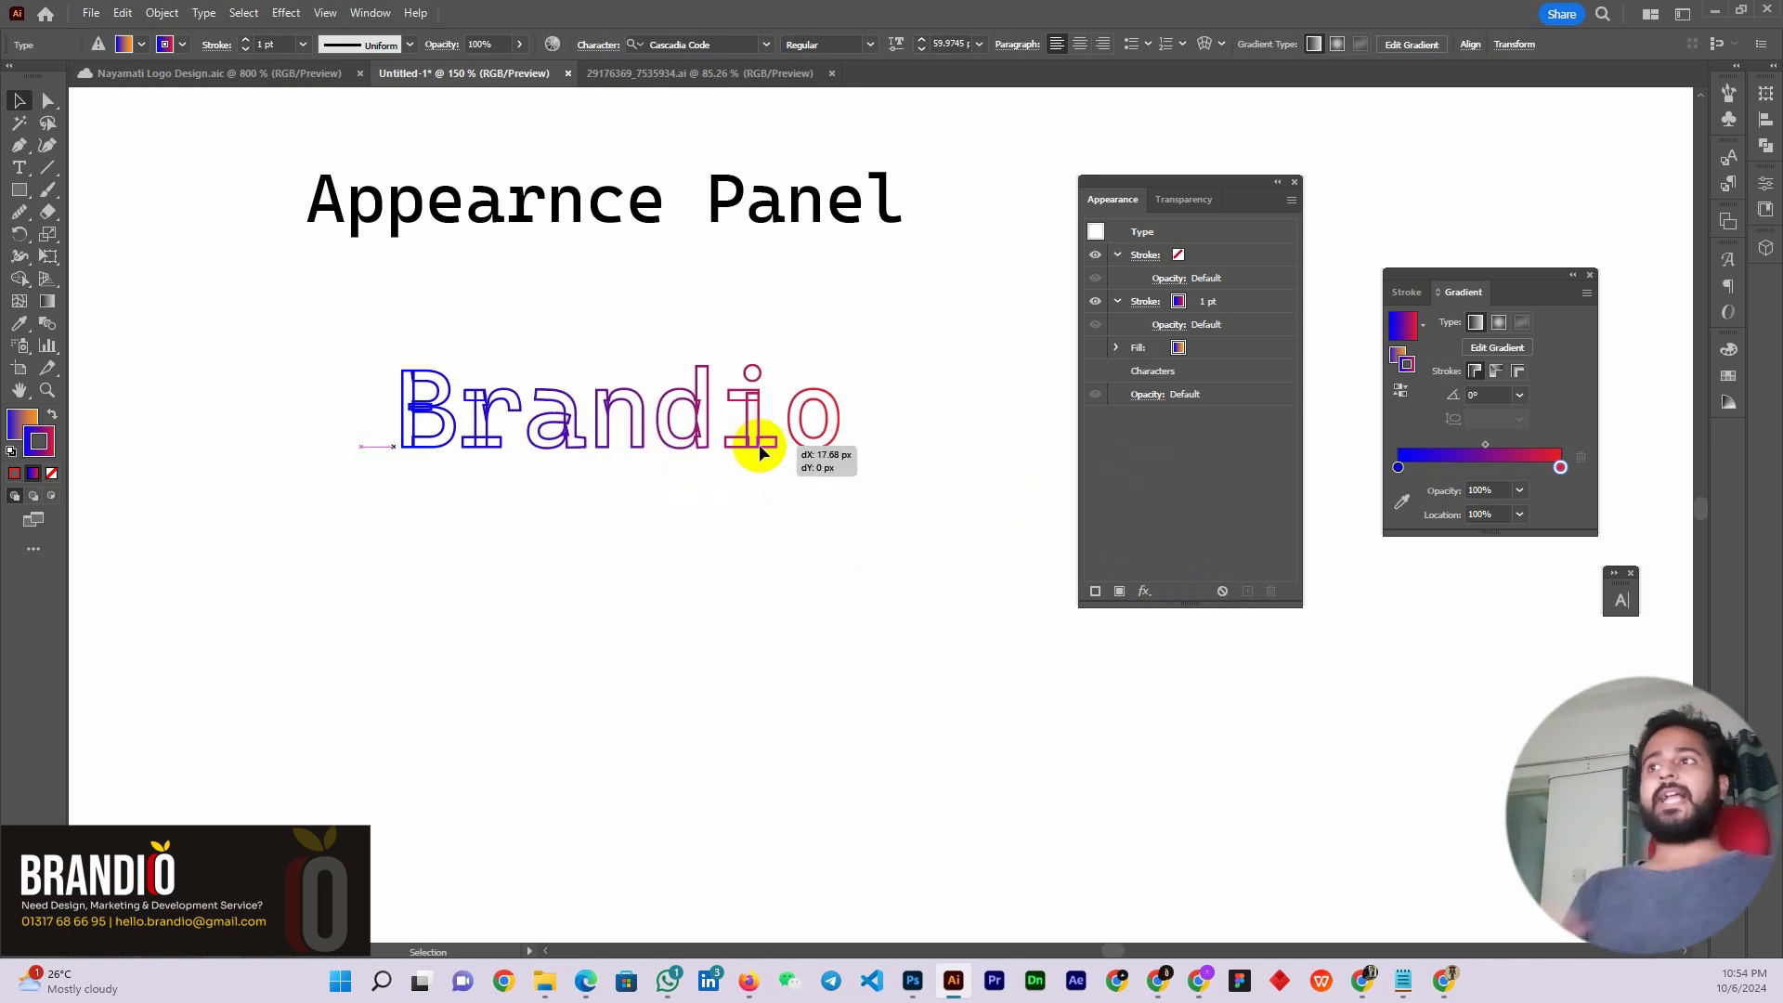
Empty the canvas by deleting the Brandio text and the "Appearnce Panel" heading, and close the floating panels
key("Delete")
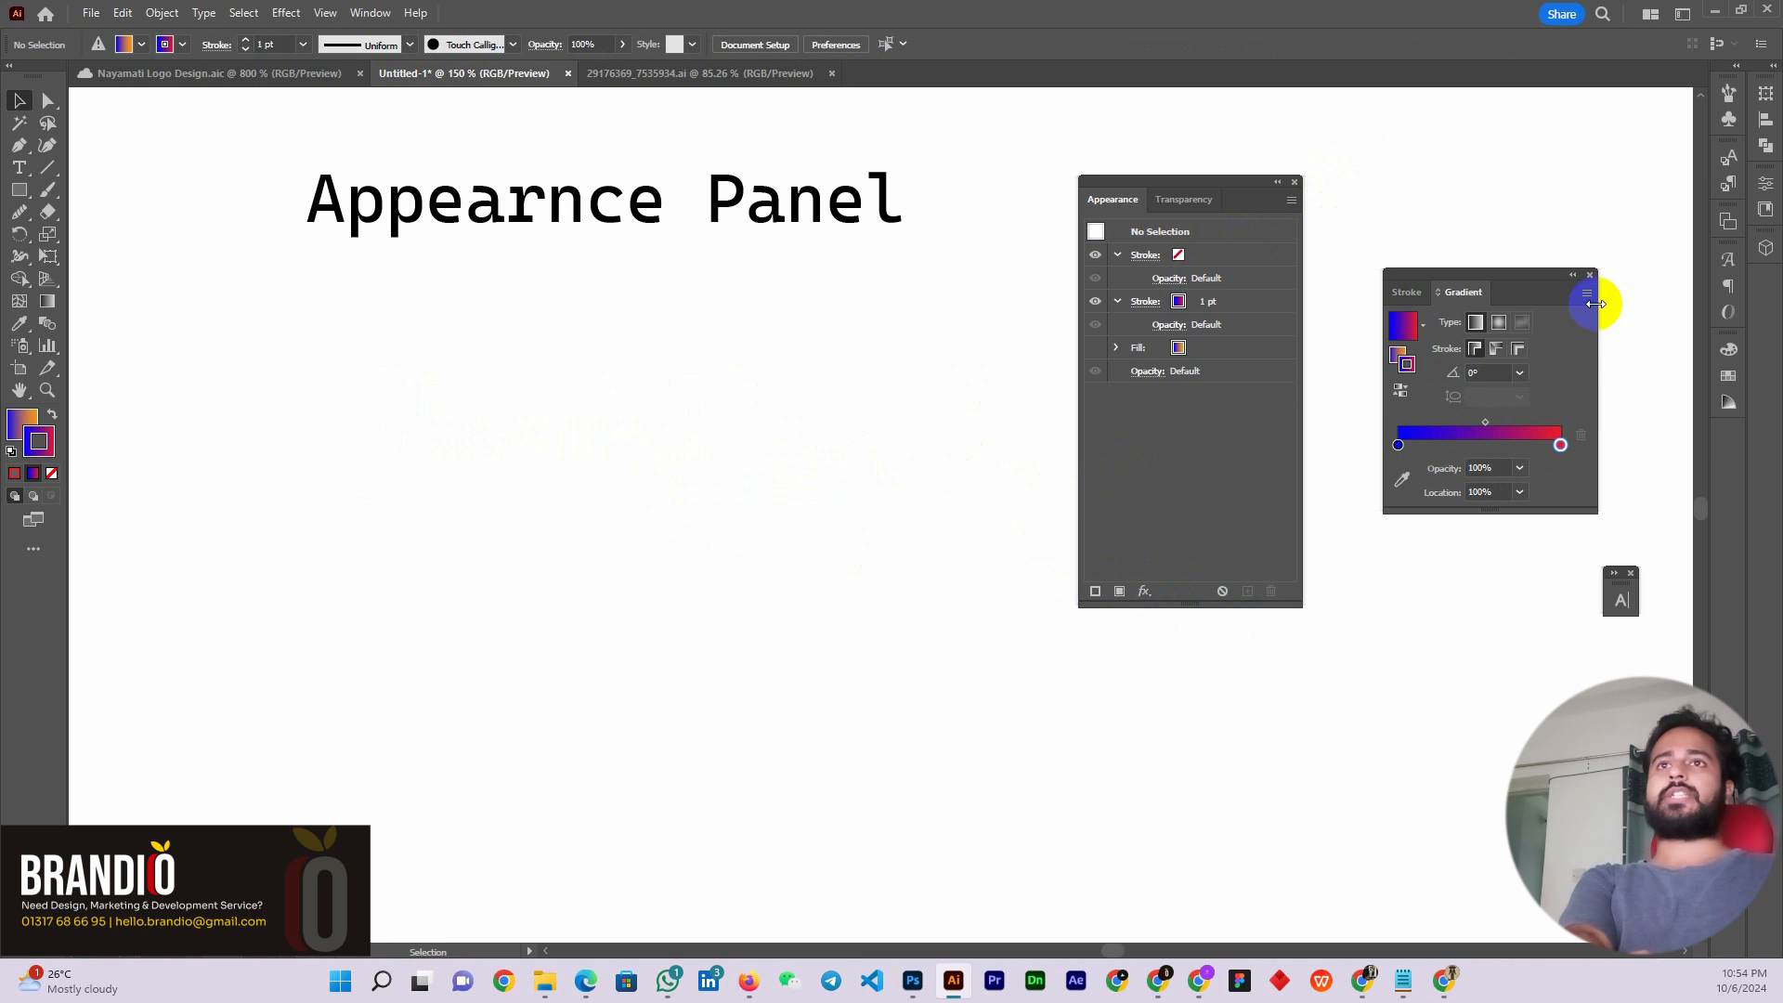
left_click(1590, 277)
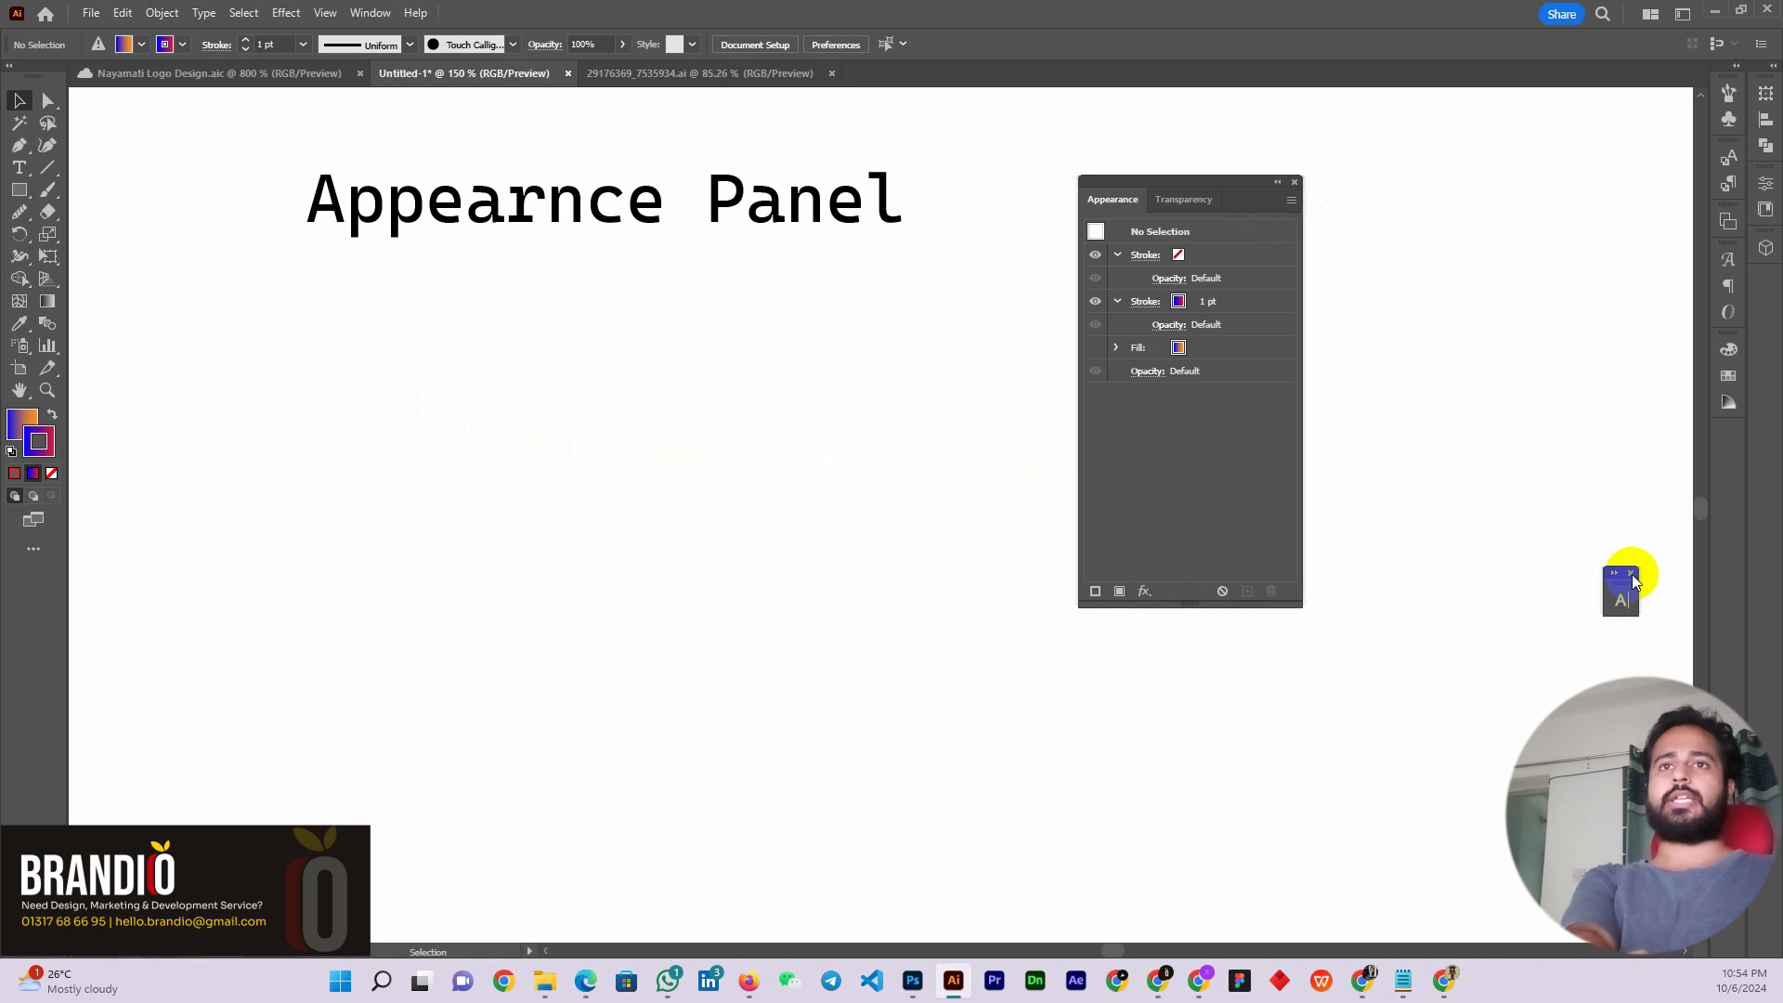
left_click(1630, 573)
left_click(1294, 189)
left_click(732, 221)
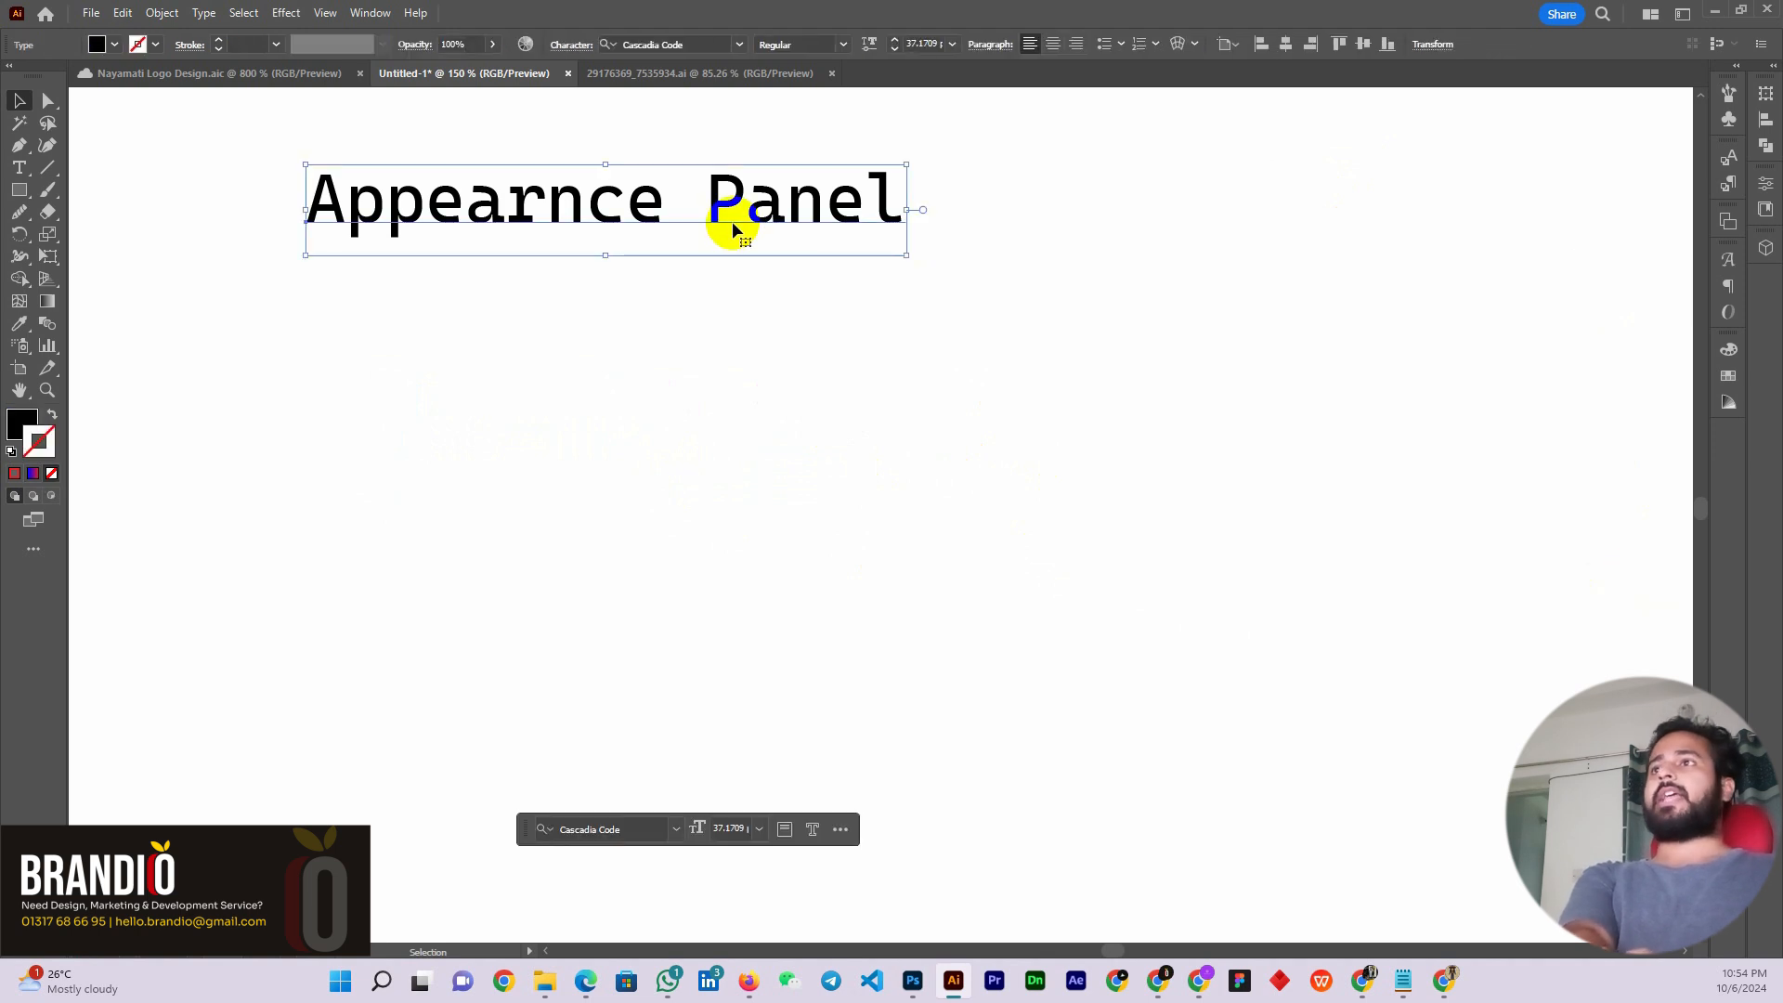
key("Delete")
key("alt+Tab")
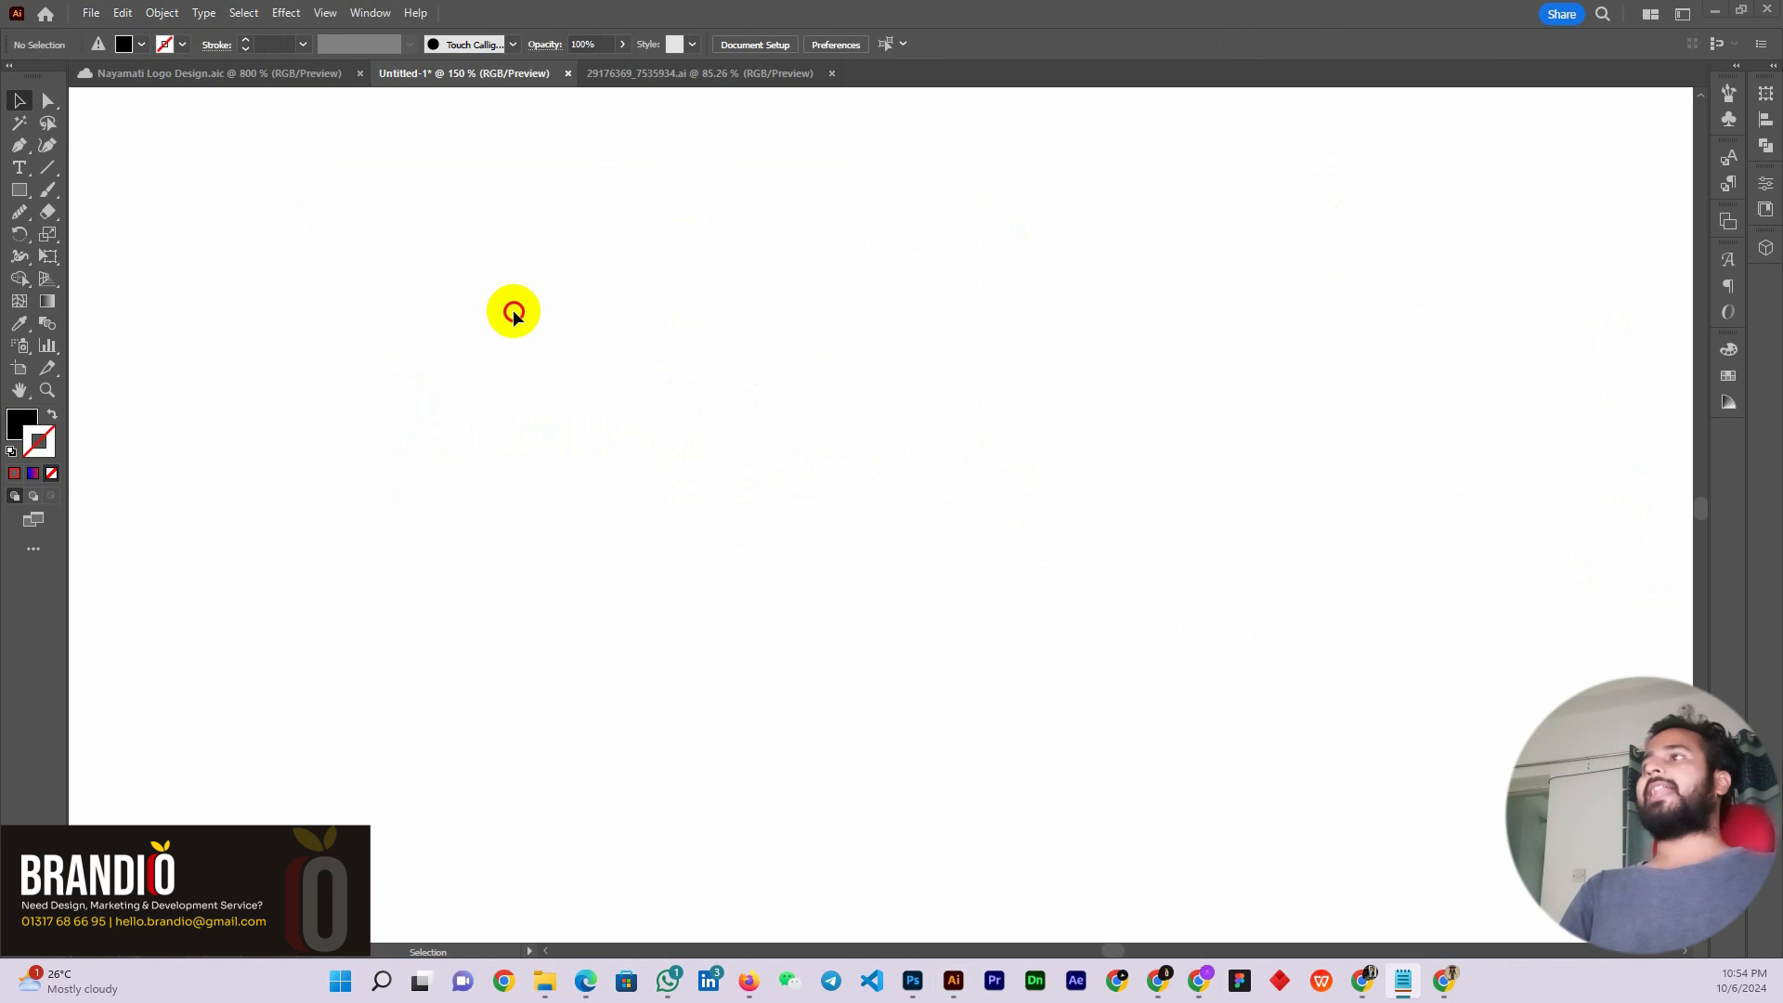
key("alt+Tab")
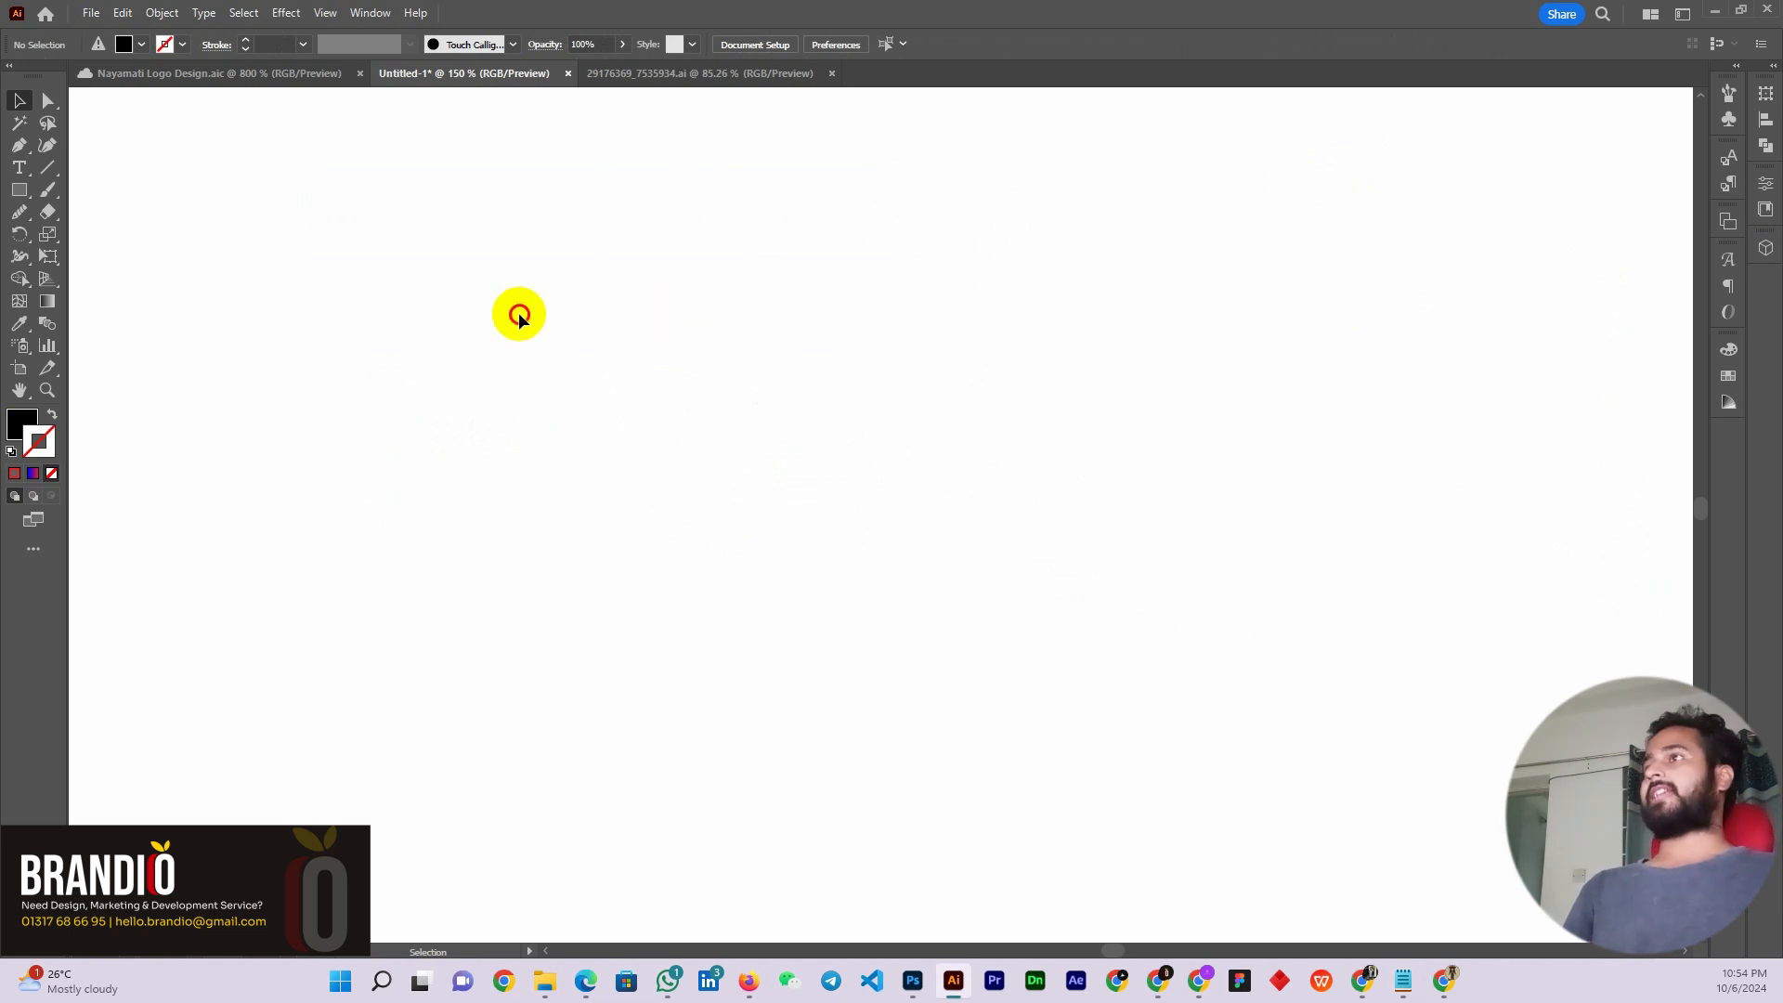
Draw a horizontal line segment about 286 px long in the upper canvas area and set its stroke weight to 2 pt
left_click(45, 175)
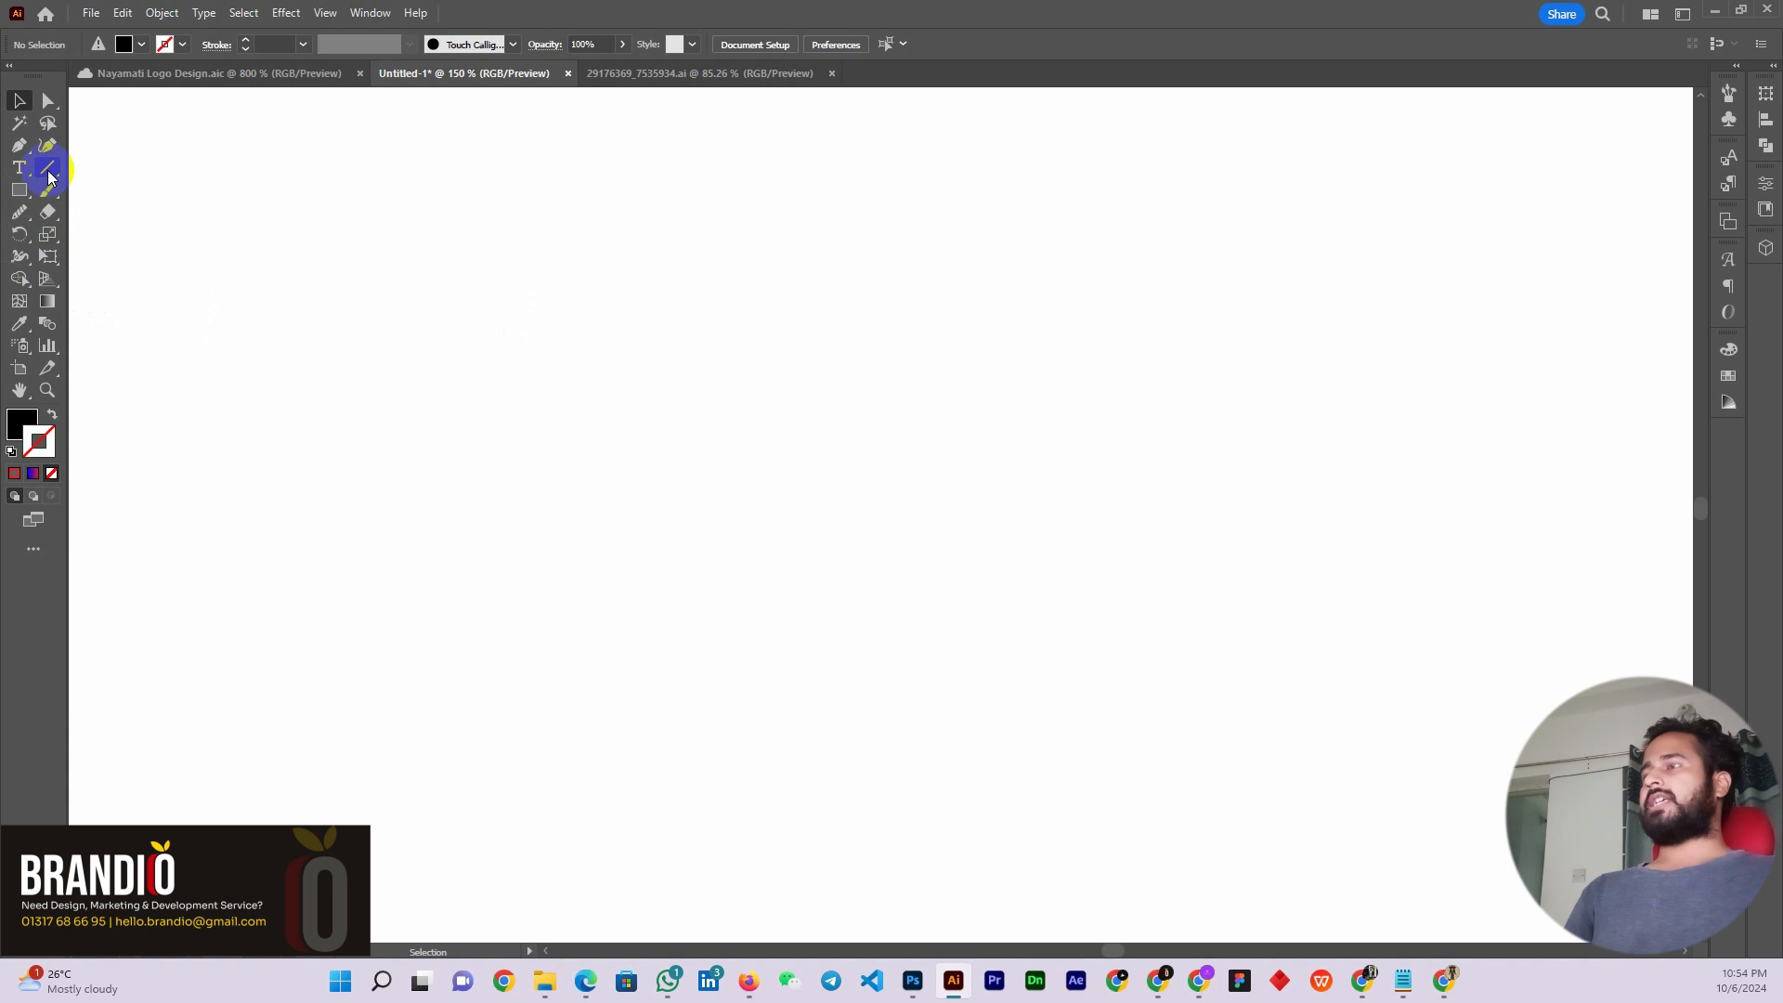
left_click(132, 173)
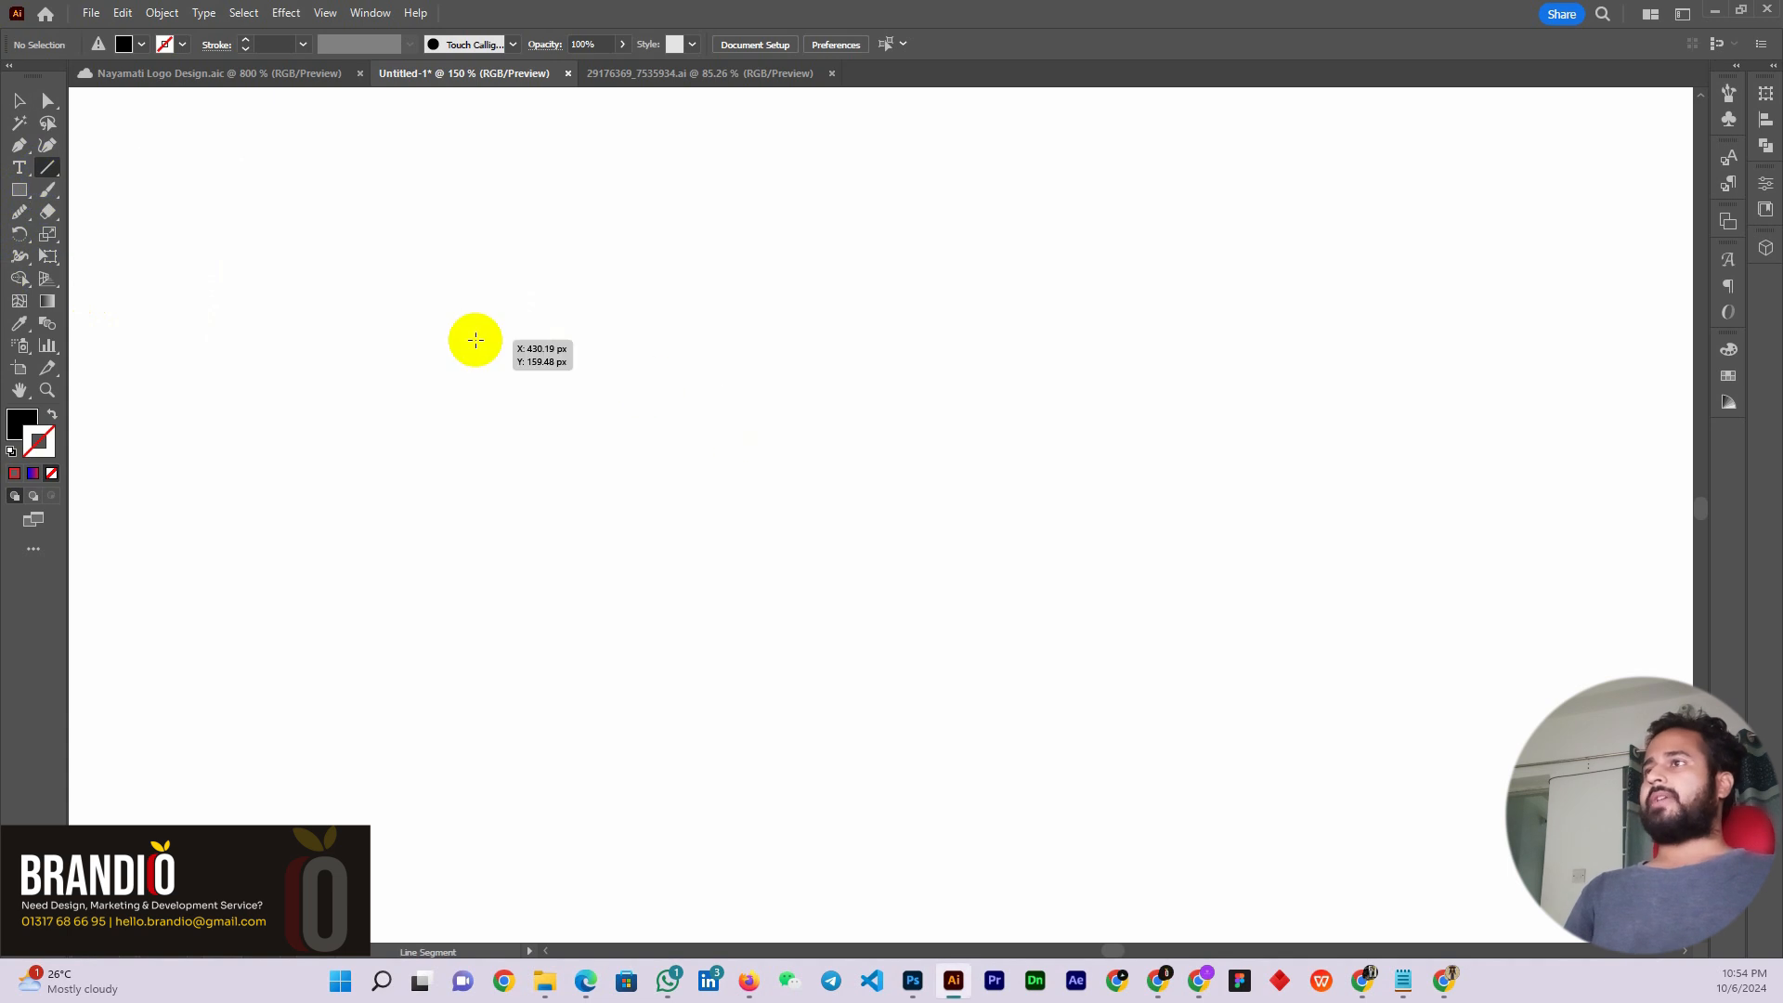
left_click_drag(475, 340, 969, 331)
left_click(221, 43)
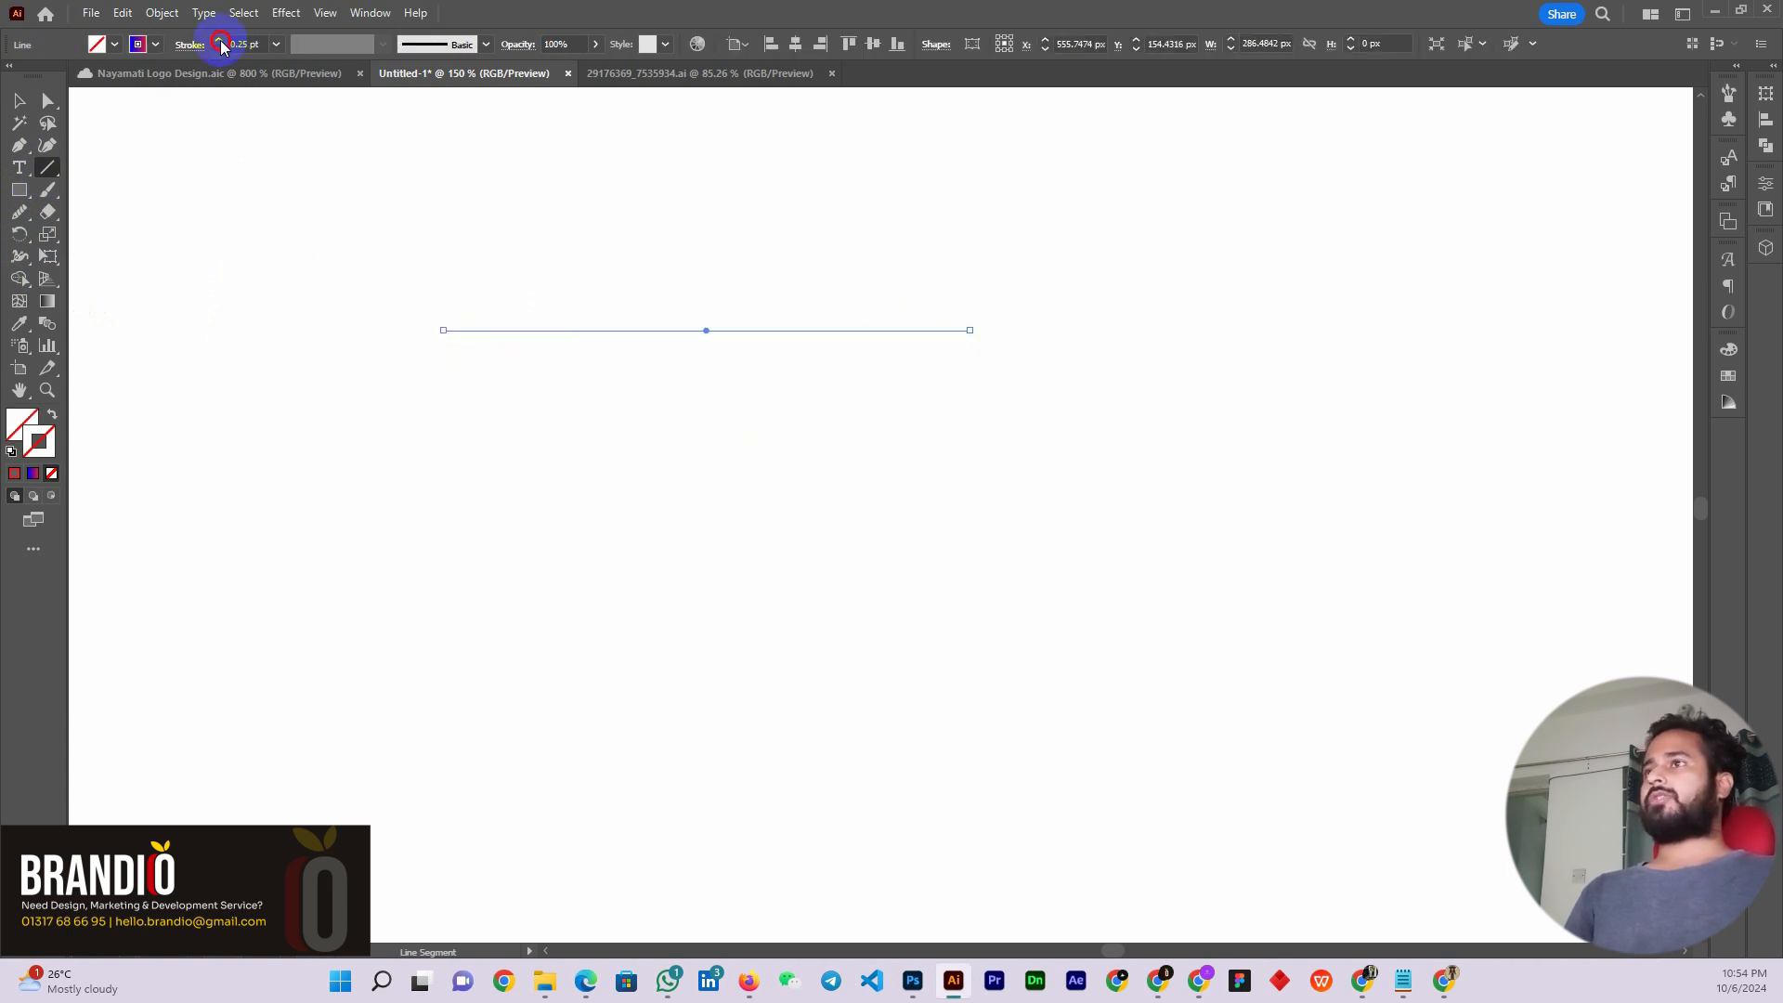
left_click(221, 44)
left_click(221, 44)
left_click(23, 102)
left_click(681, 421)
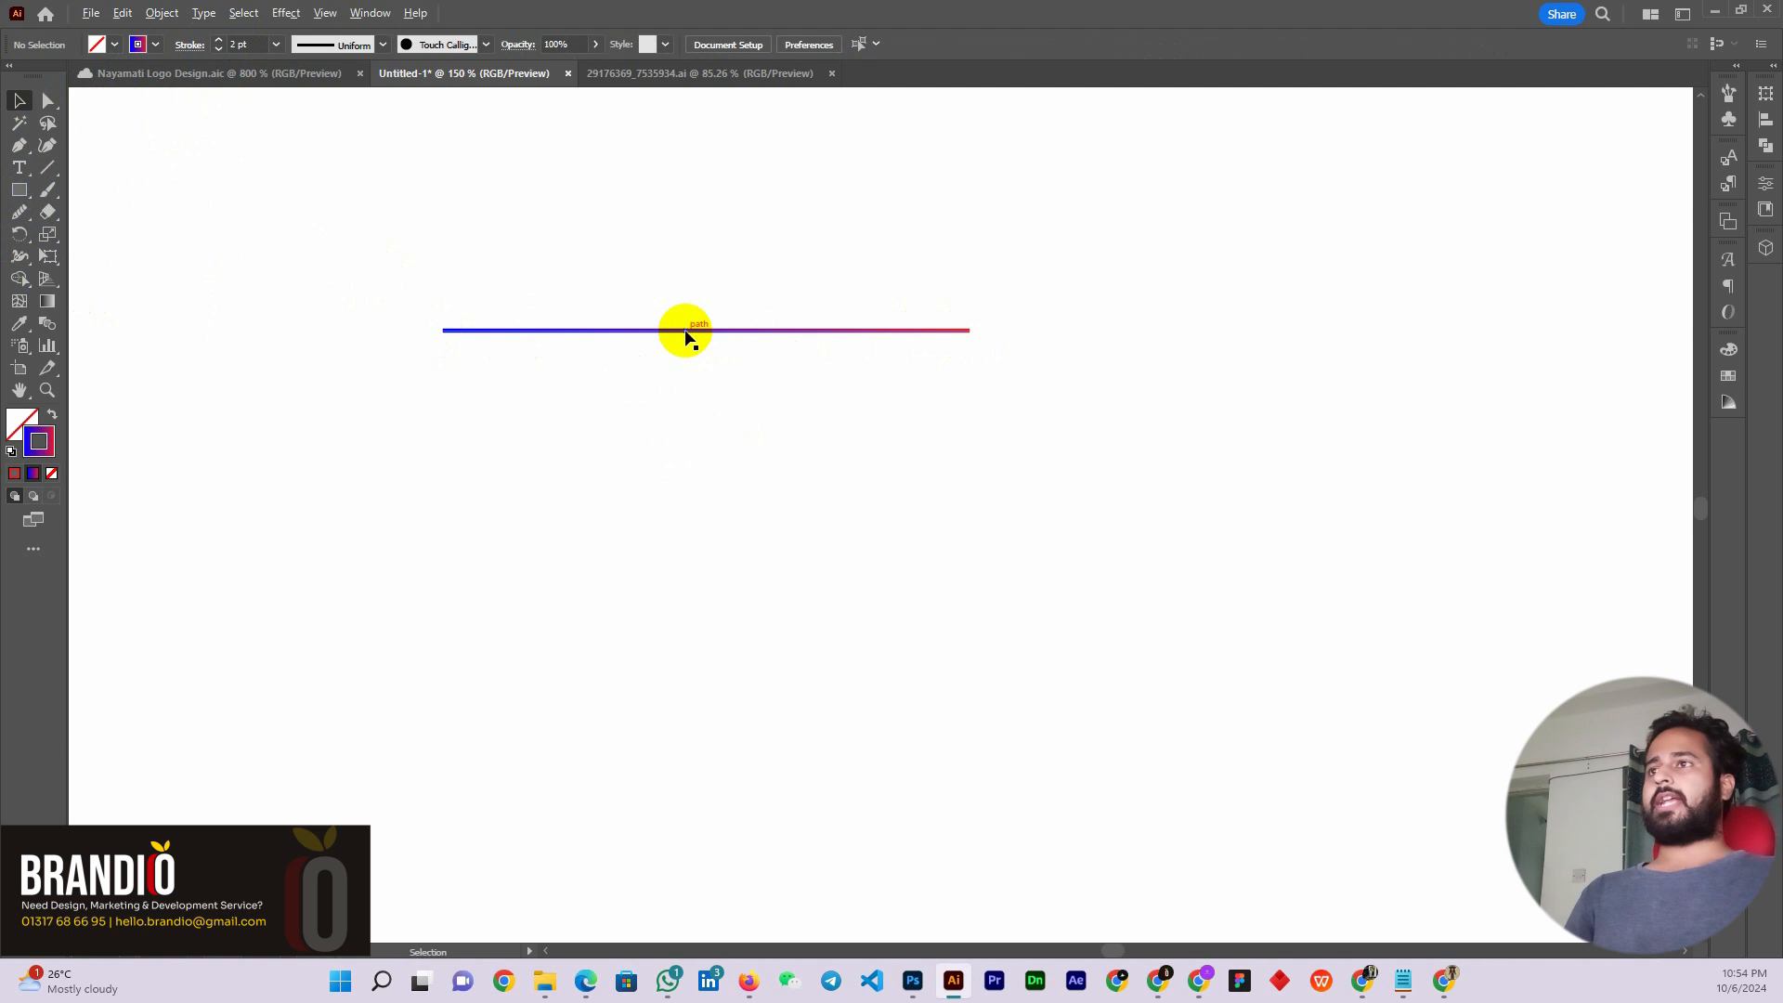
Duplicate the 2 pt gradient line just below itself and set the copy's stroke weight to 9 pt
left_click_drag(686, 333, 687, 370)
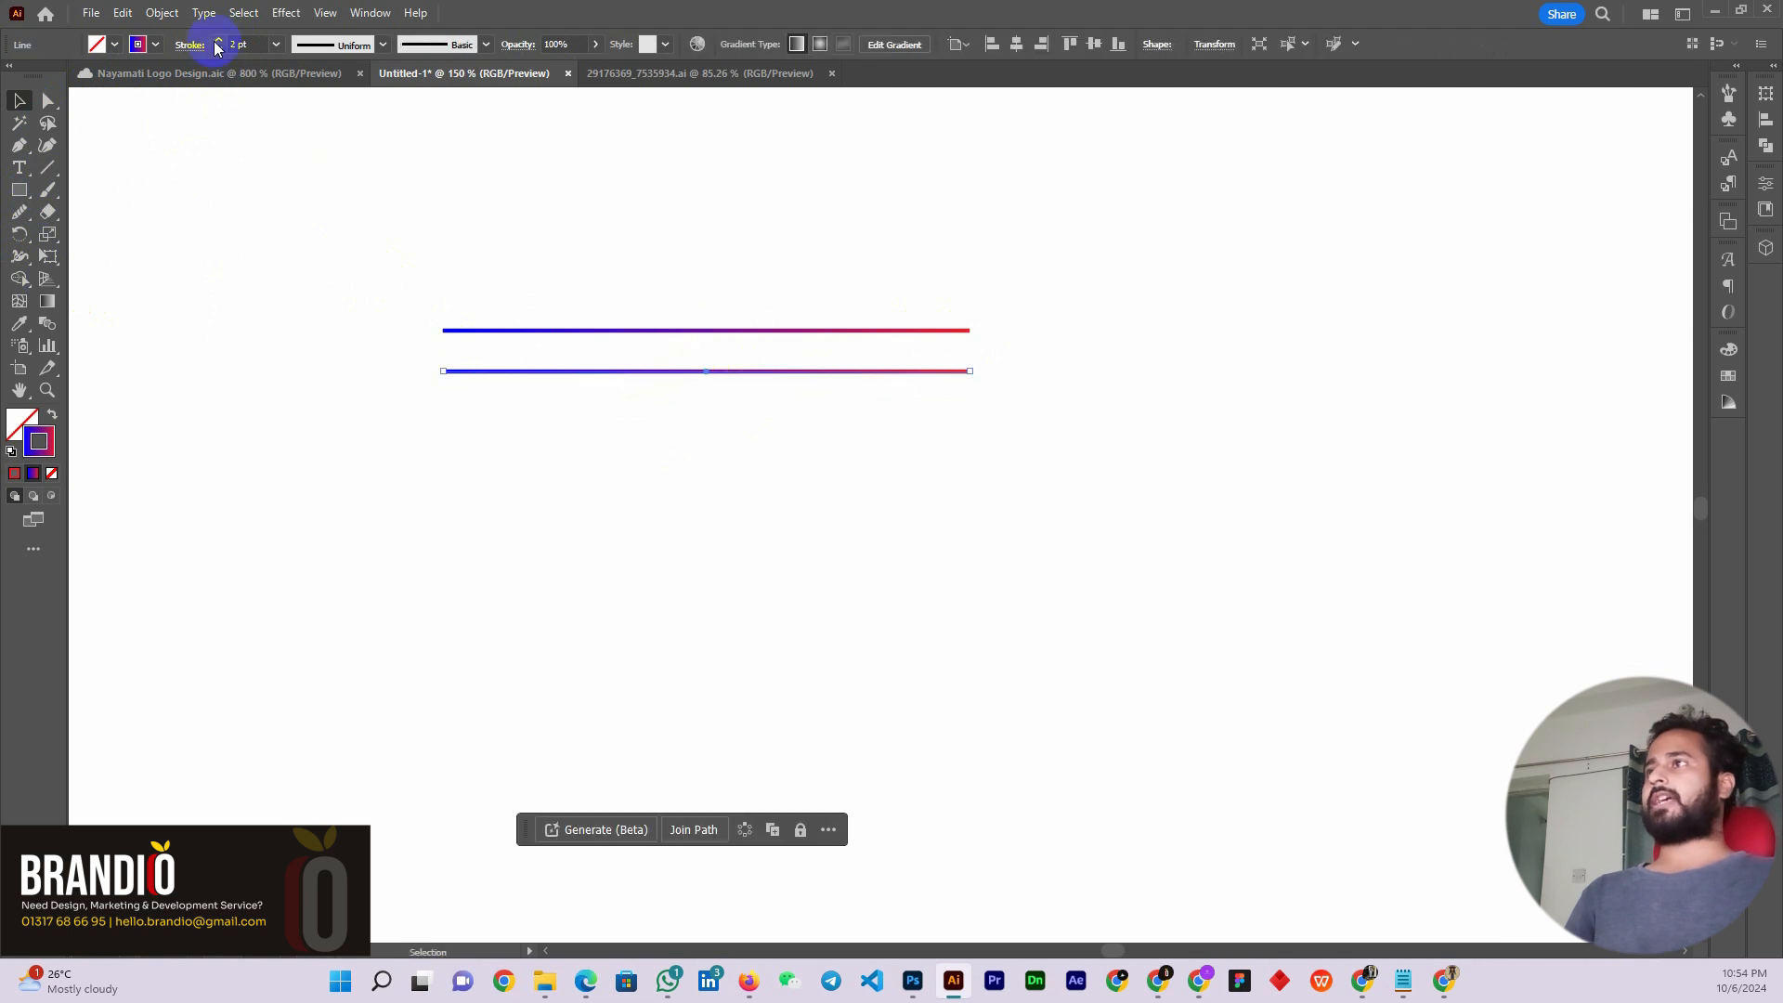
left_click(218, 42)
left_click(765, 455)
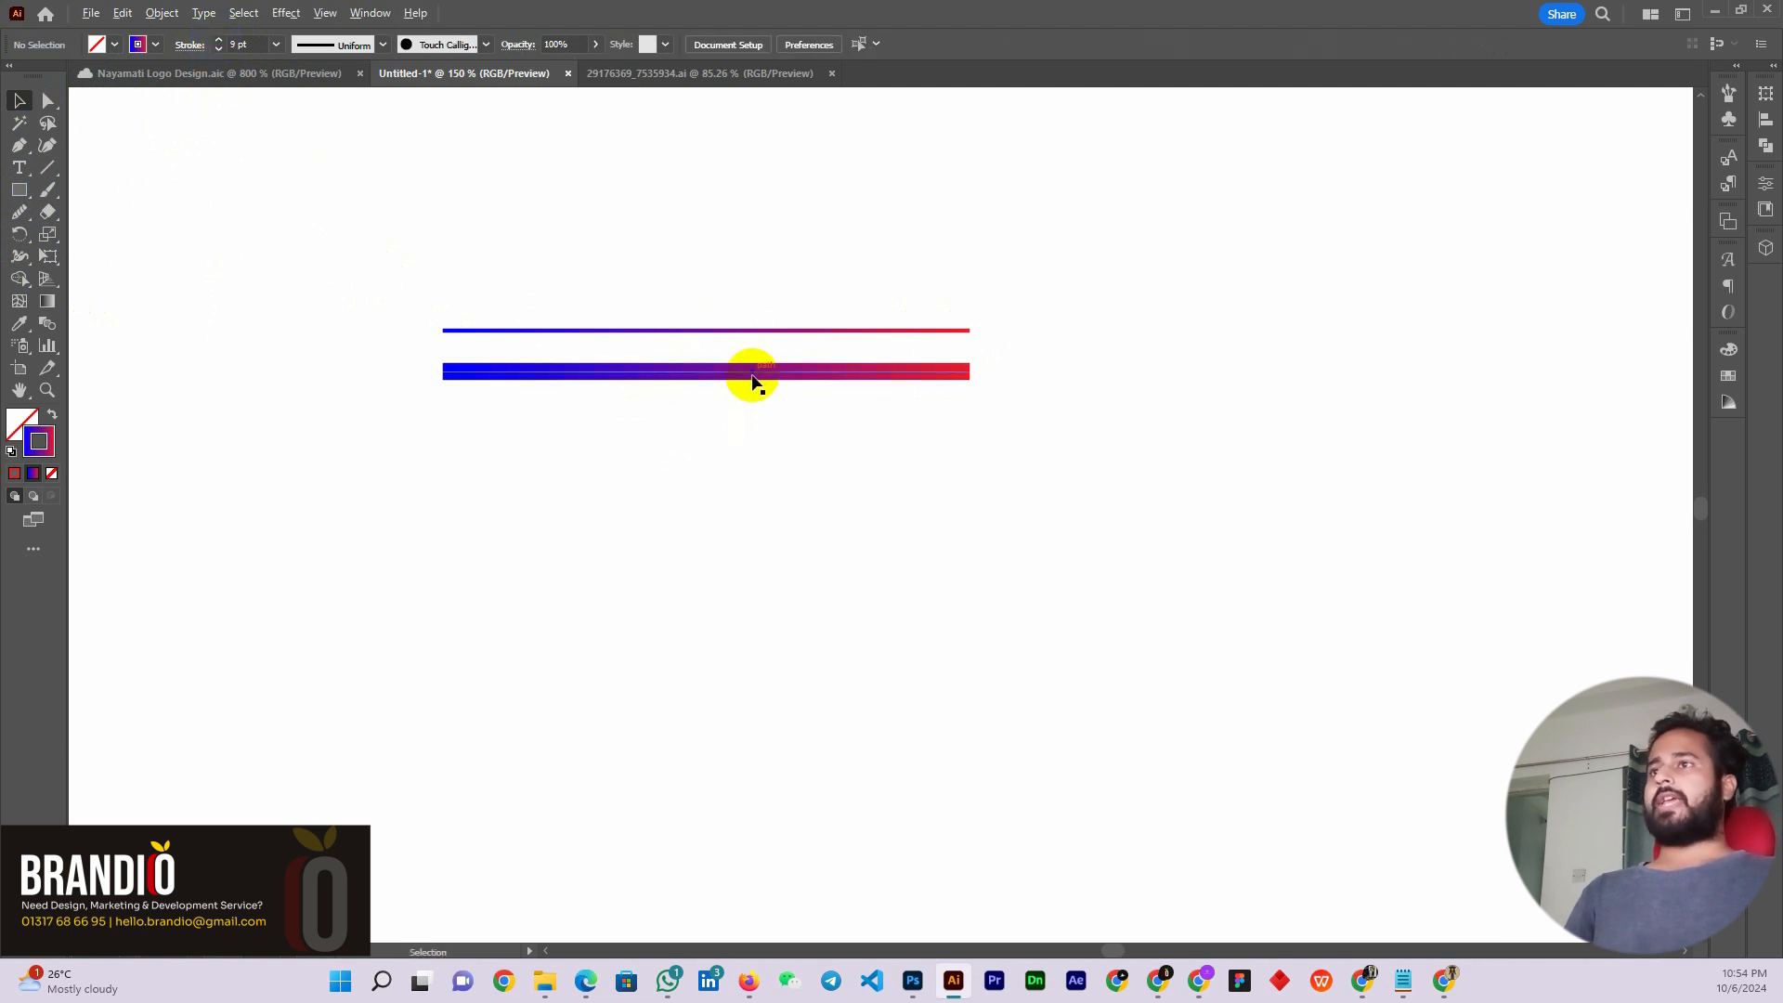
Duplicate the 9 pt line below itself and set the copy's stroke weight to 23 pt
left_click_drag(750, 373, 751, 431)
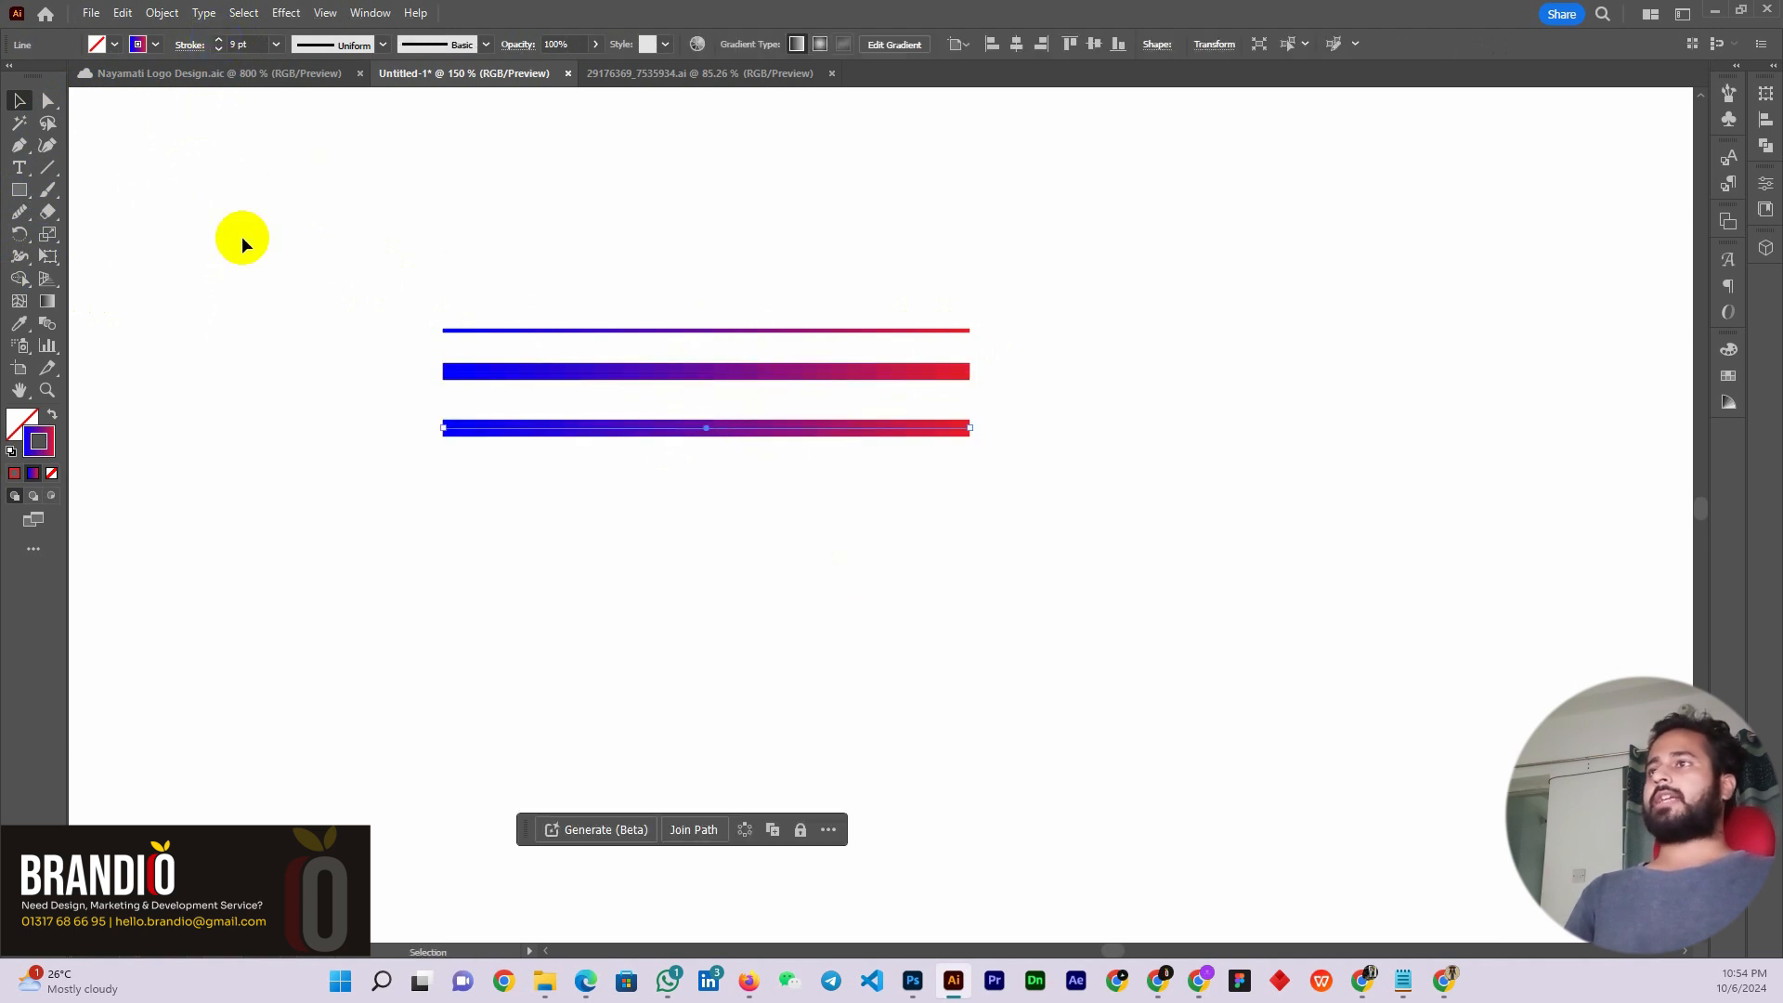
left_click(218, 42)
left_click(465, 572)
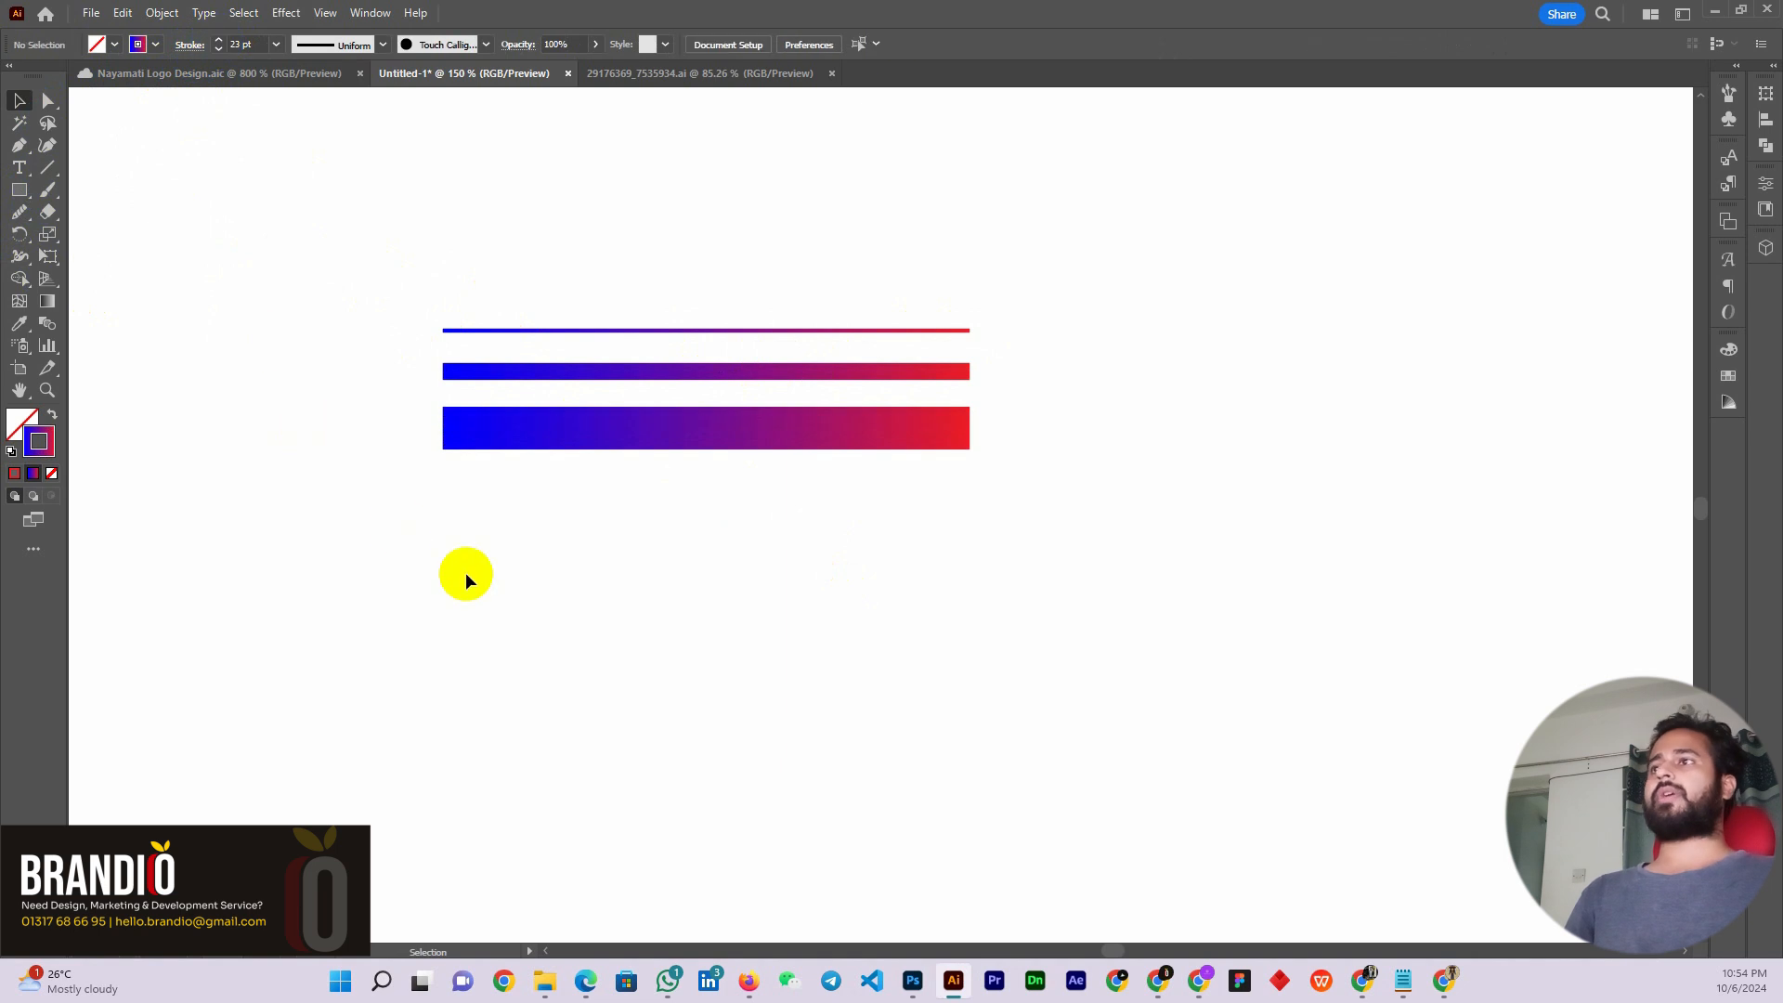
Compare the thin, medium and thick gradient lines by selecting them together and individually
scroll(440, 249, "up", 1)
scroll(451, 271, "down", 1)
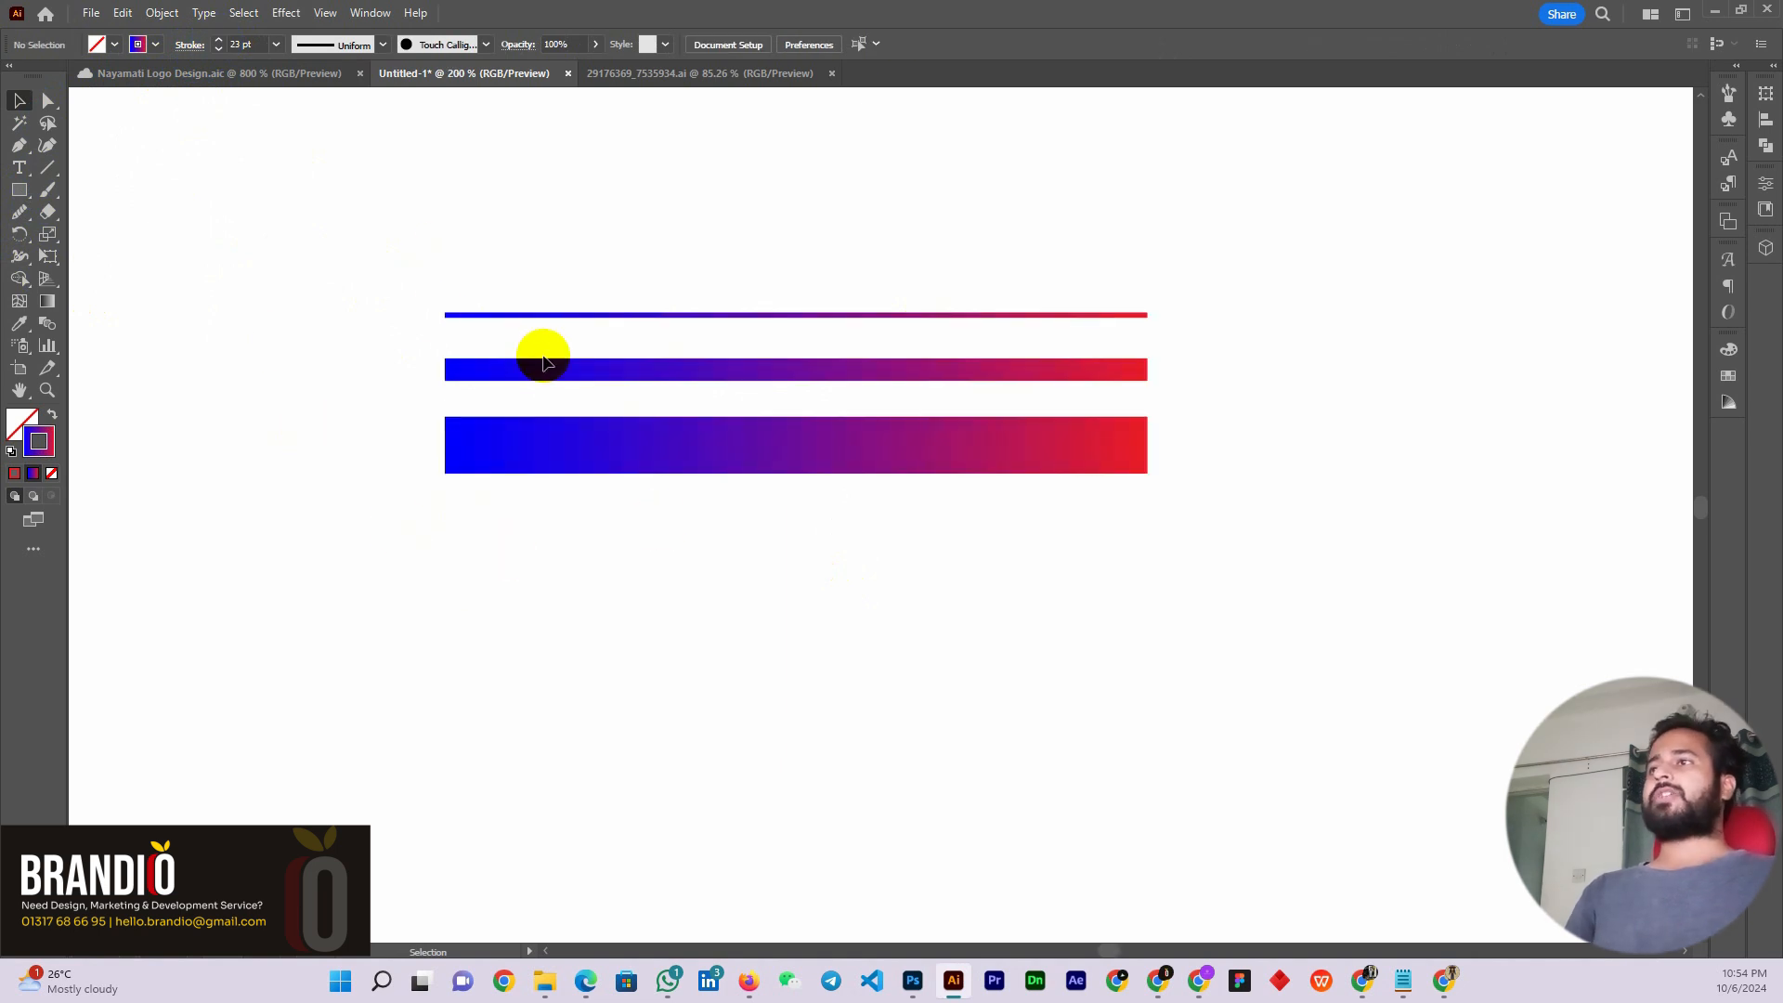
mouse_move(423, 309)
left_mouse_down()
mouse_move(482, 325)
mouse_move(437, 321)
left_mouse_up()
left_click(350, 329)
left_click_drag(342, 293, 1206, 541)
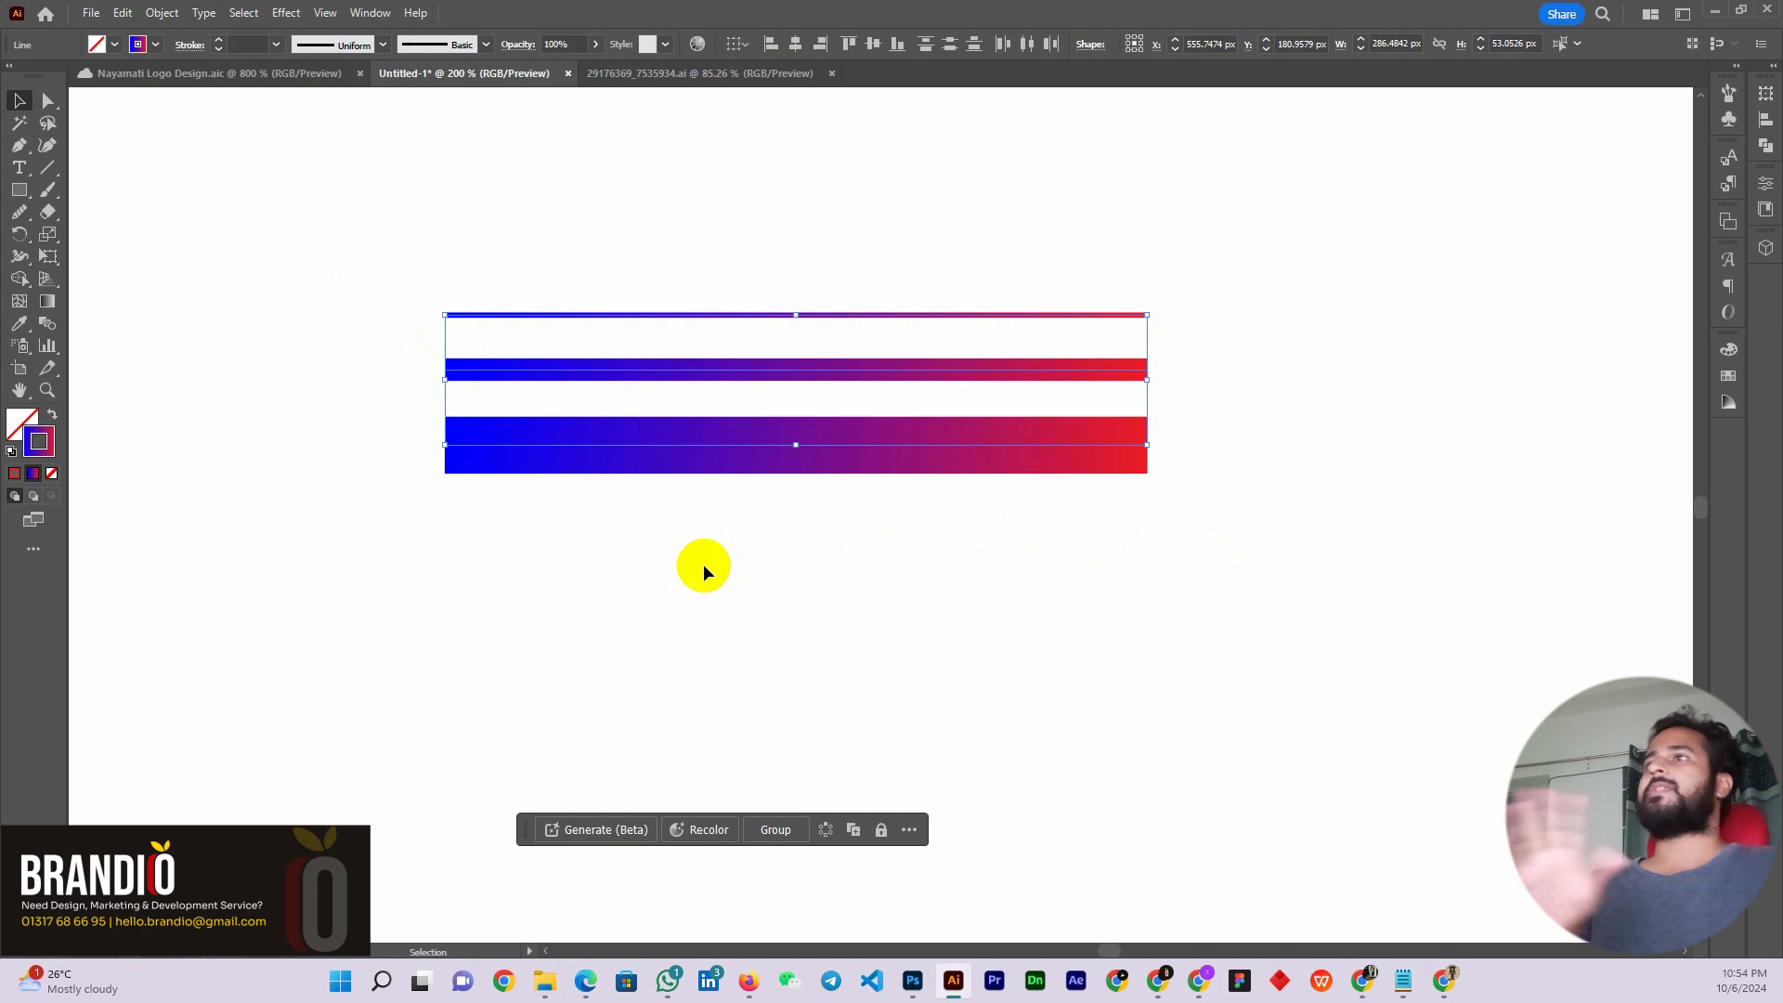
left_click(705, 561)
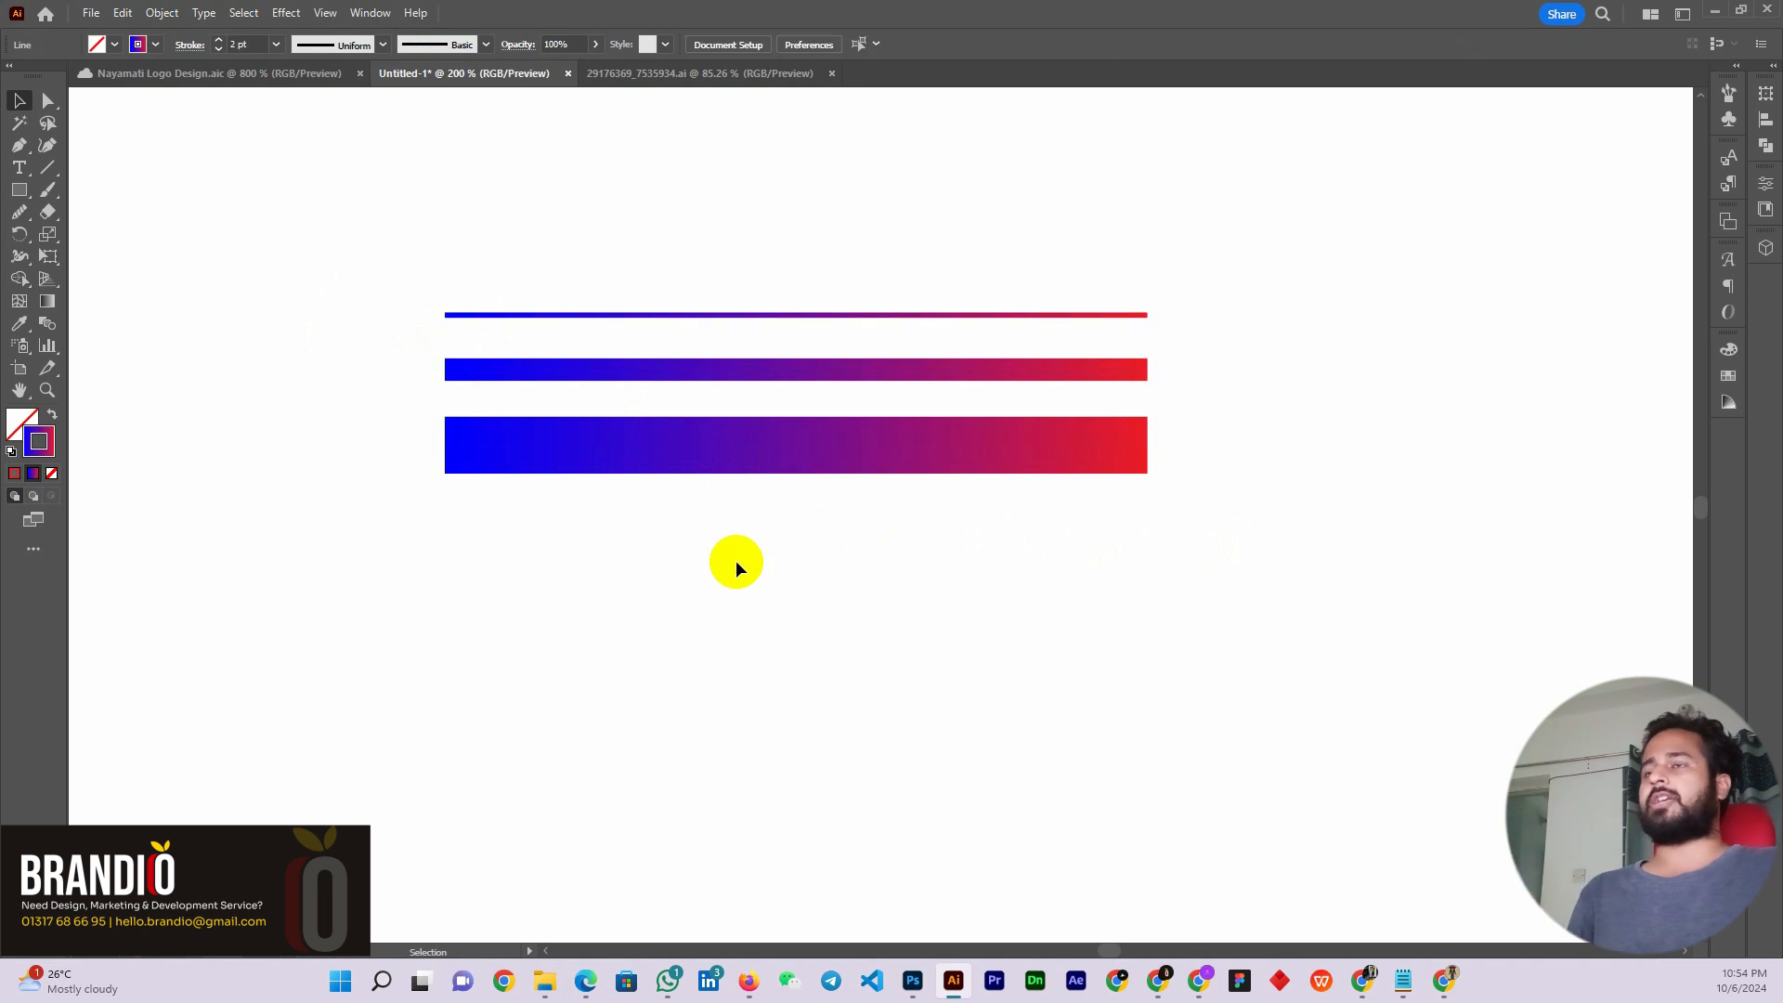
left_click_drag(360, 274, 1228, 610)
left_click(670, 619)
left_click_drag(402, 295, 634, 492)
mouse_move(545, 450)
left_mouse_down()
mouse_move(545, 497)
mouse_move(541, 447)
left_mouse_up()
left_click(529, 366)
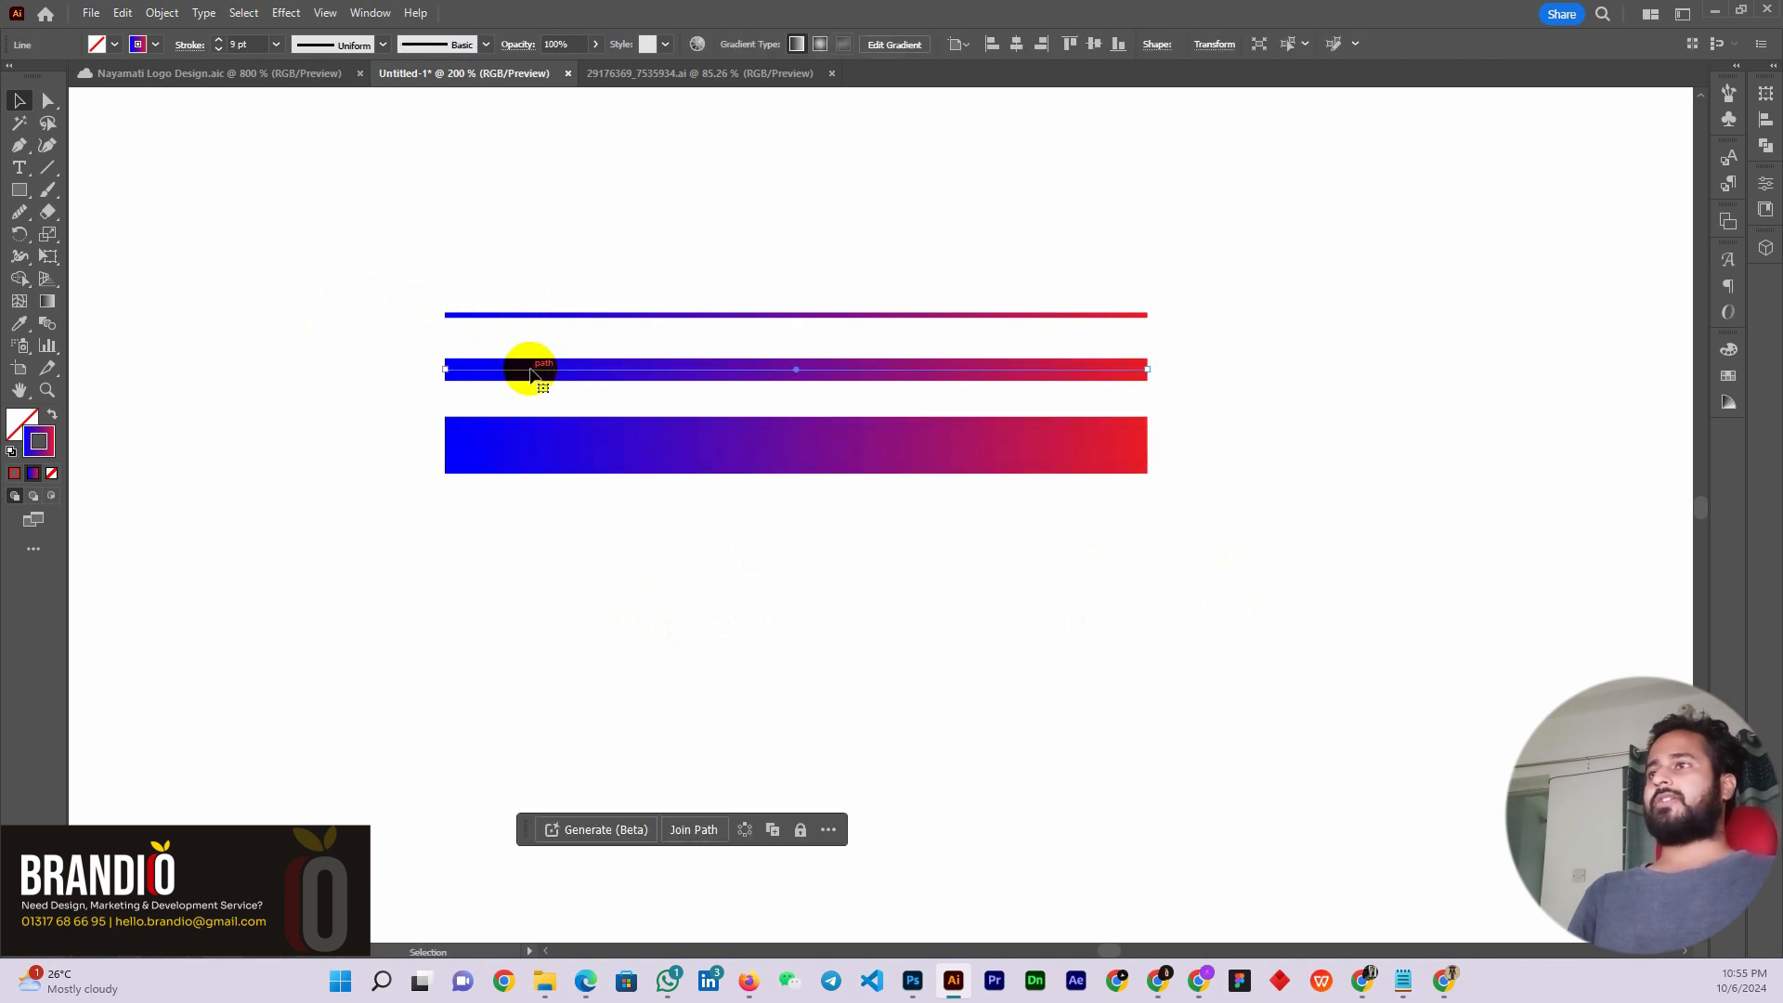
left_click(525, 311)
left_click(532, 369)
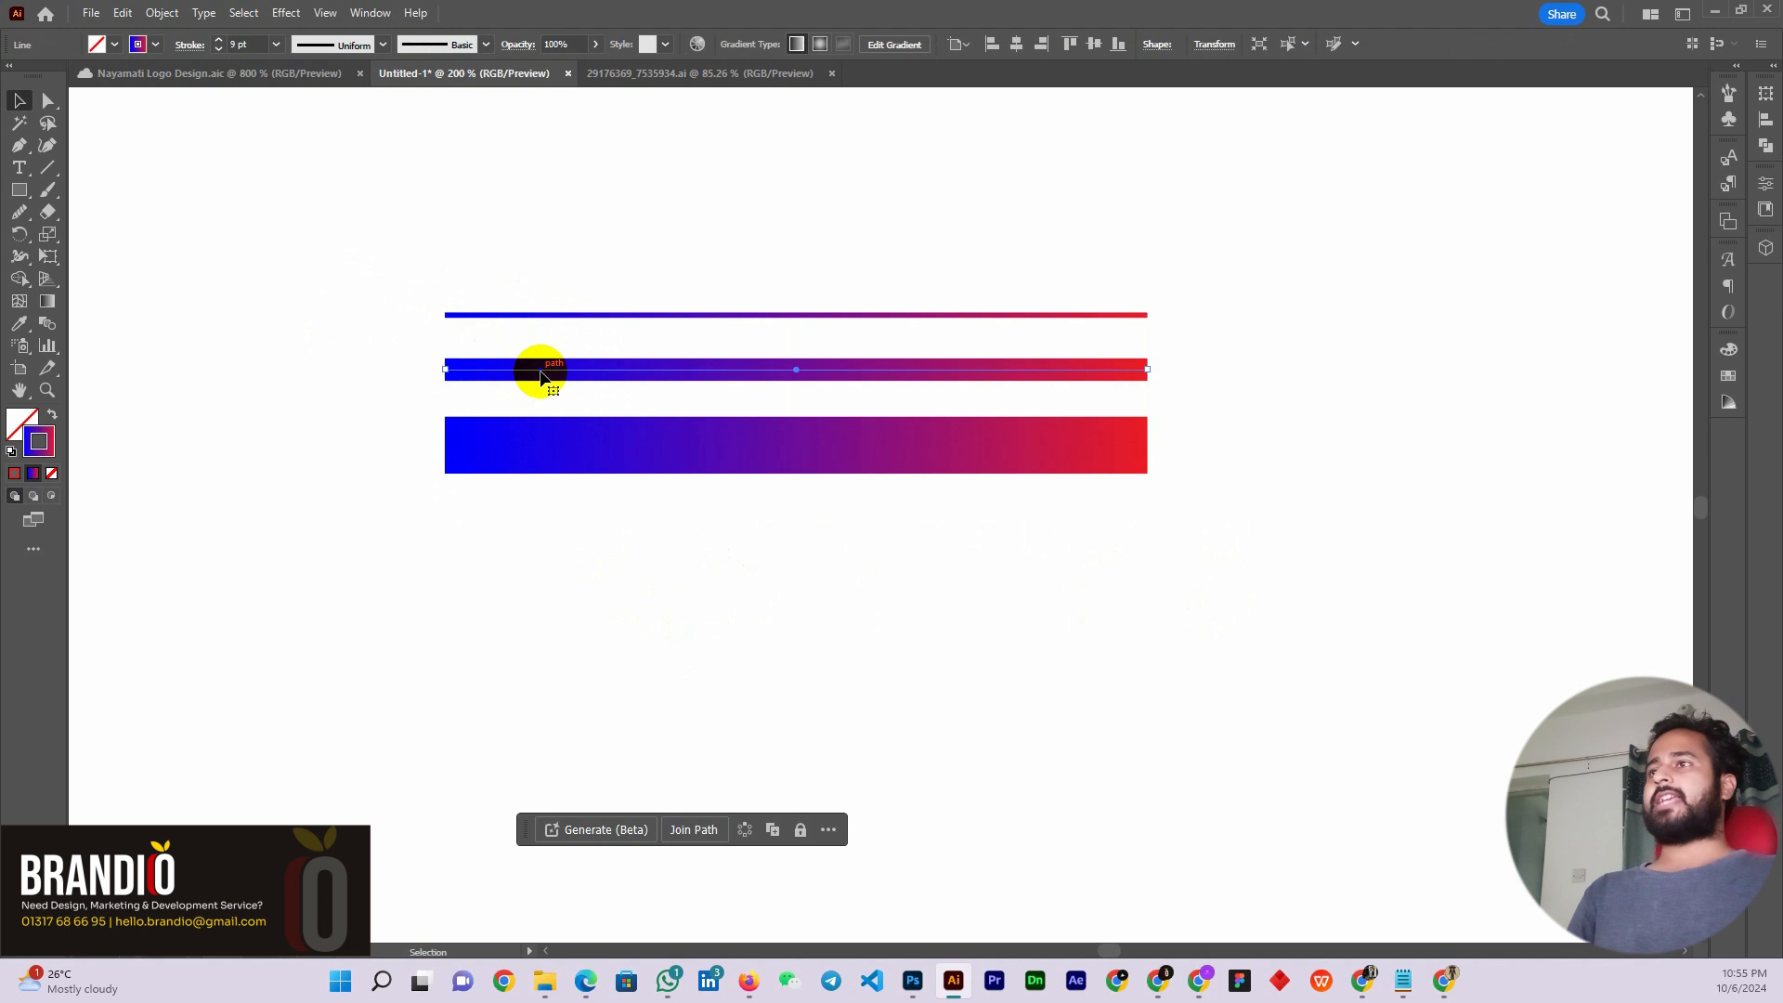
Reorder the lines vertically so the 23 pt line is on top, the 9 pt in the middle and the 2 pt lowest
mouse_move(541, 375)
left_mouse_down()
mouse_move(541, 278)
mouse_move(541, 362)
left_mouse_up()
left_click_drag(569, 450, 577, 191)
left_click(553, 507)
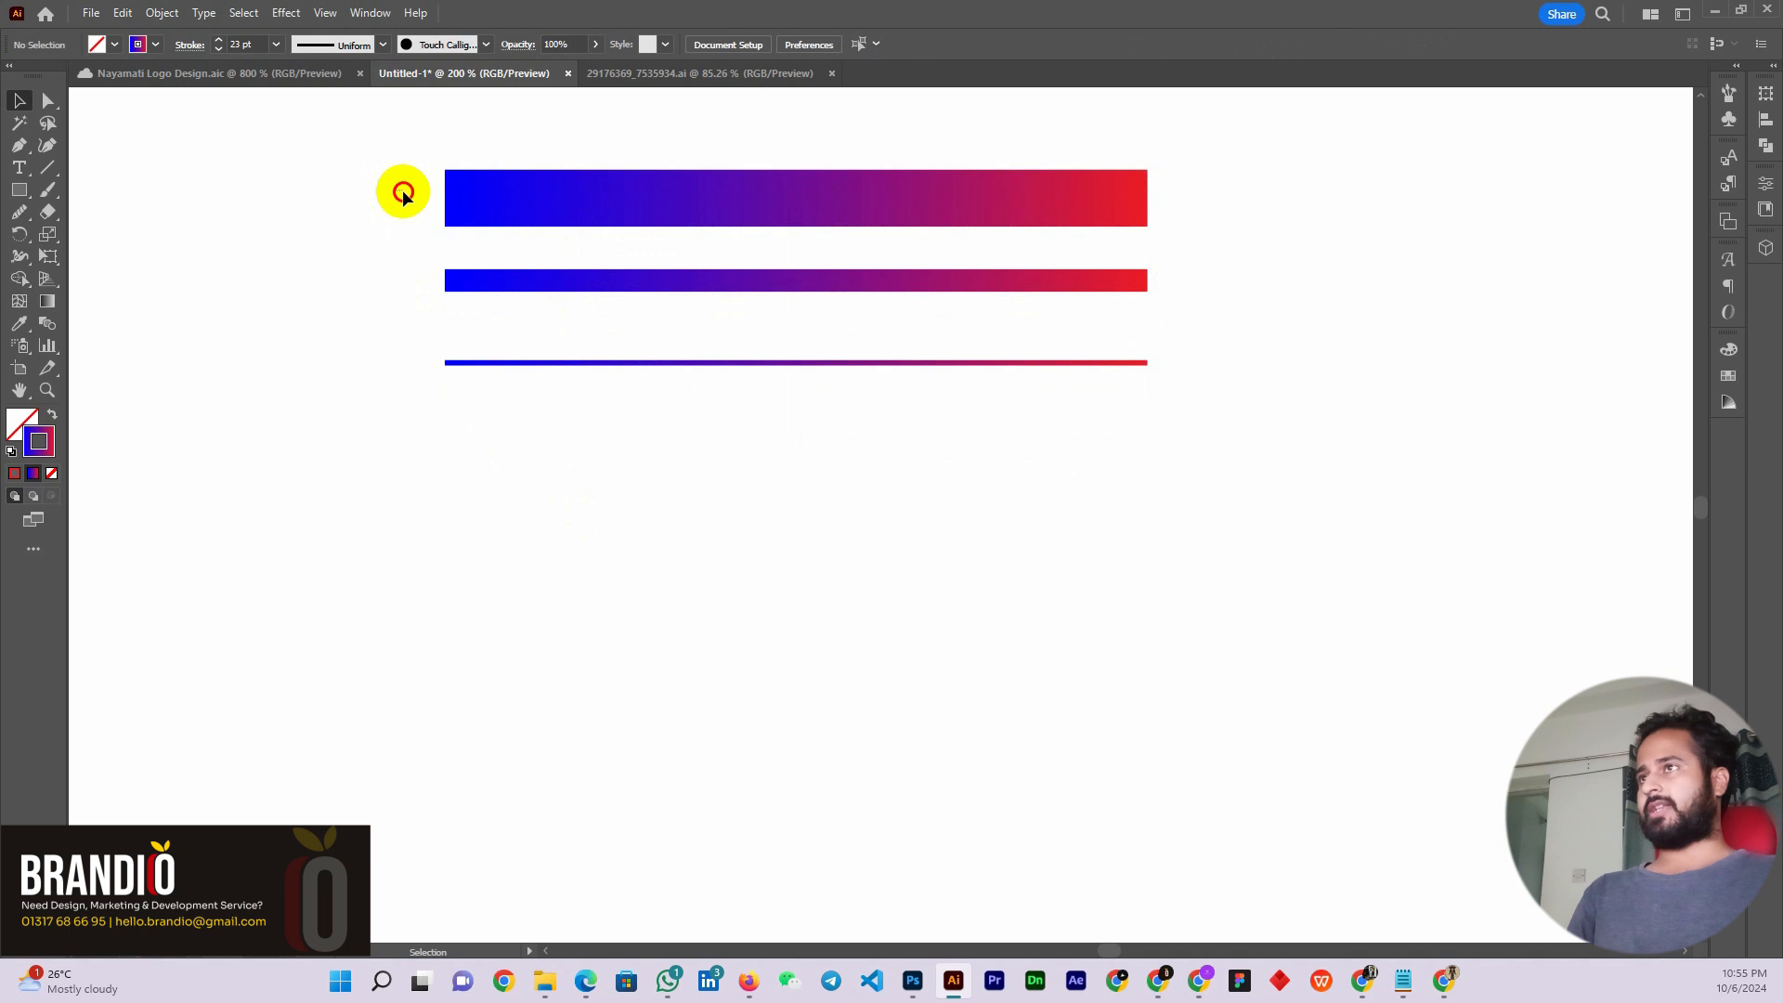
Delete all three gradient lines from the artboard
left_click_drag(403, 192, 1041, 550)
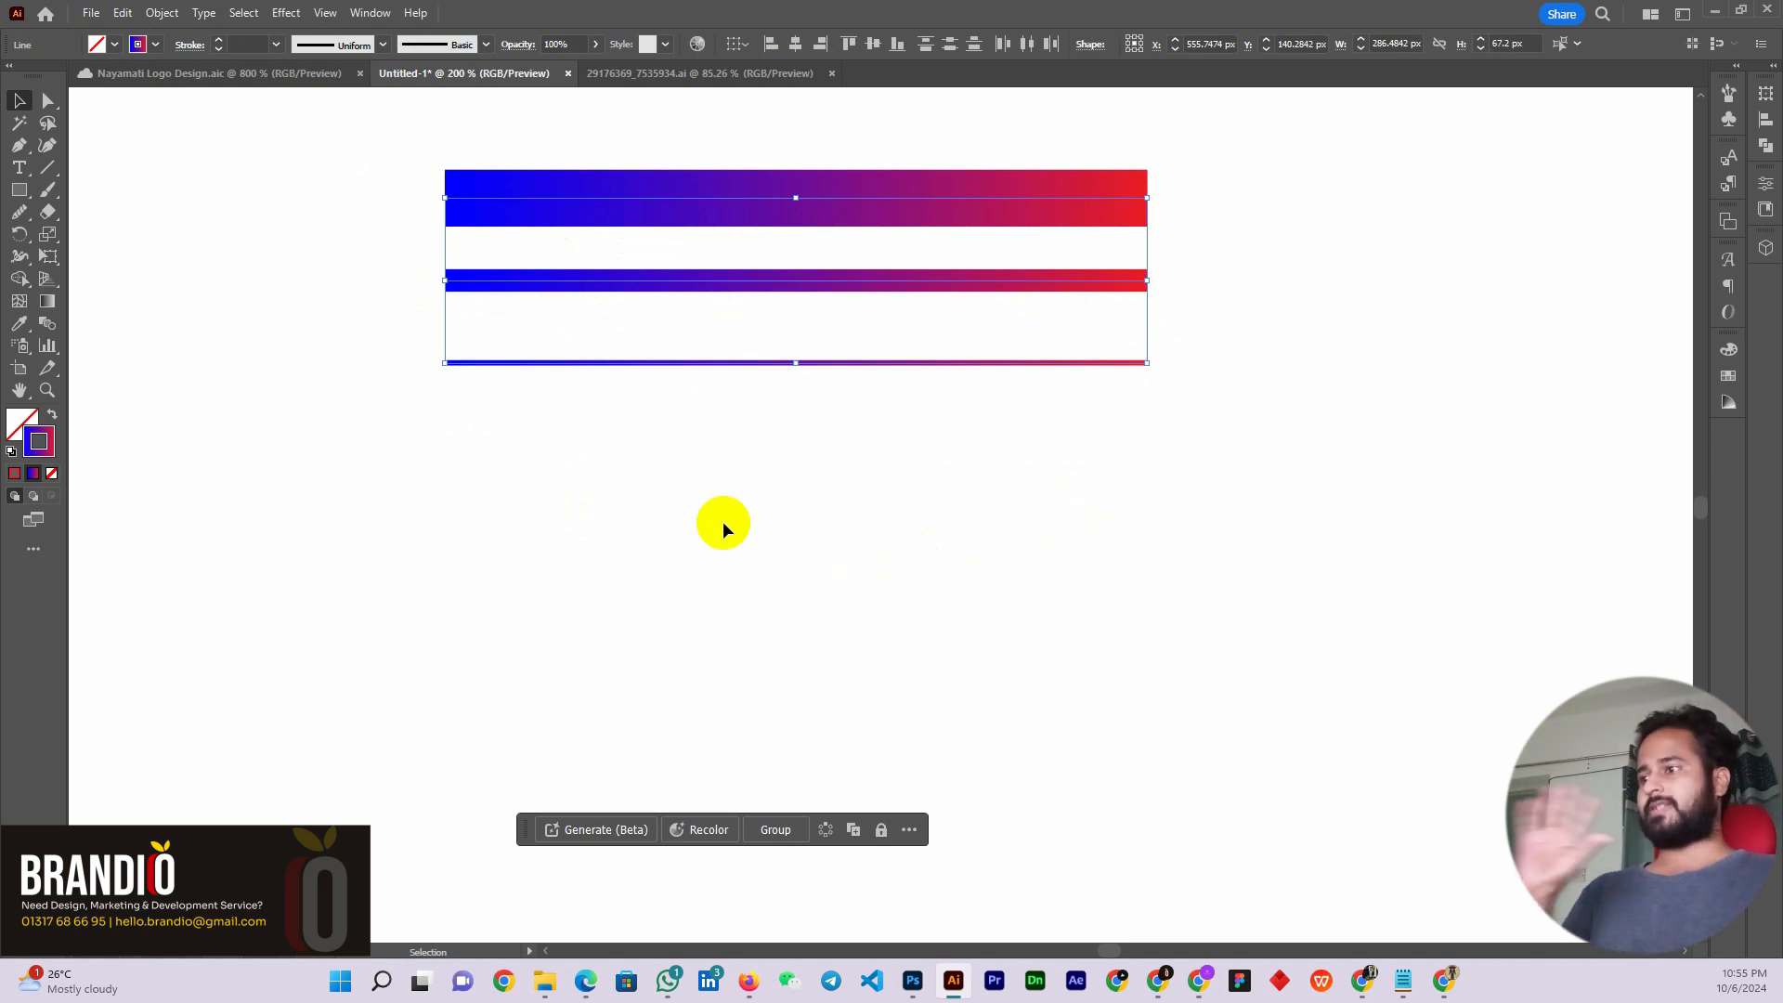
left_click(611, 469)
scroll(611, 470, "up", 1)
left_click_drag(378, 263, 1136, 577)
key("Delete")
scroll(684, 397, "down", 3)
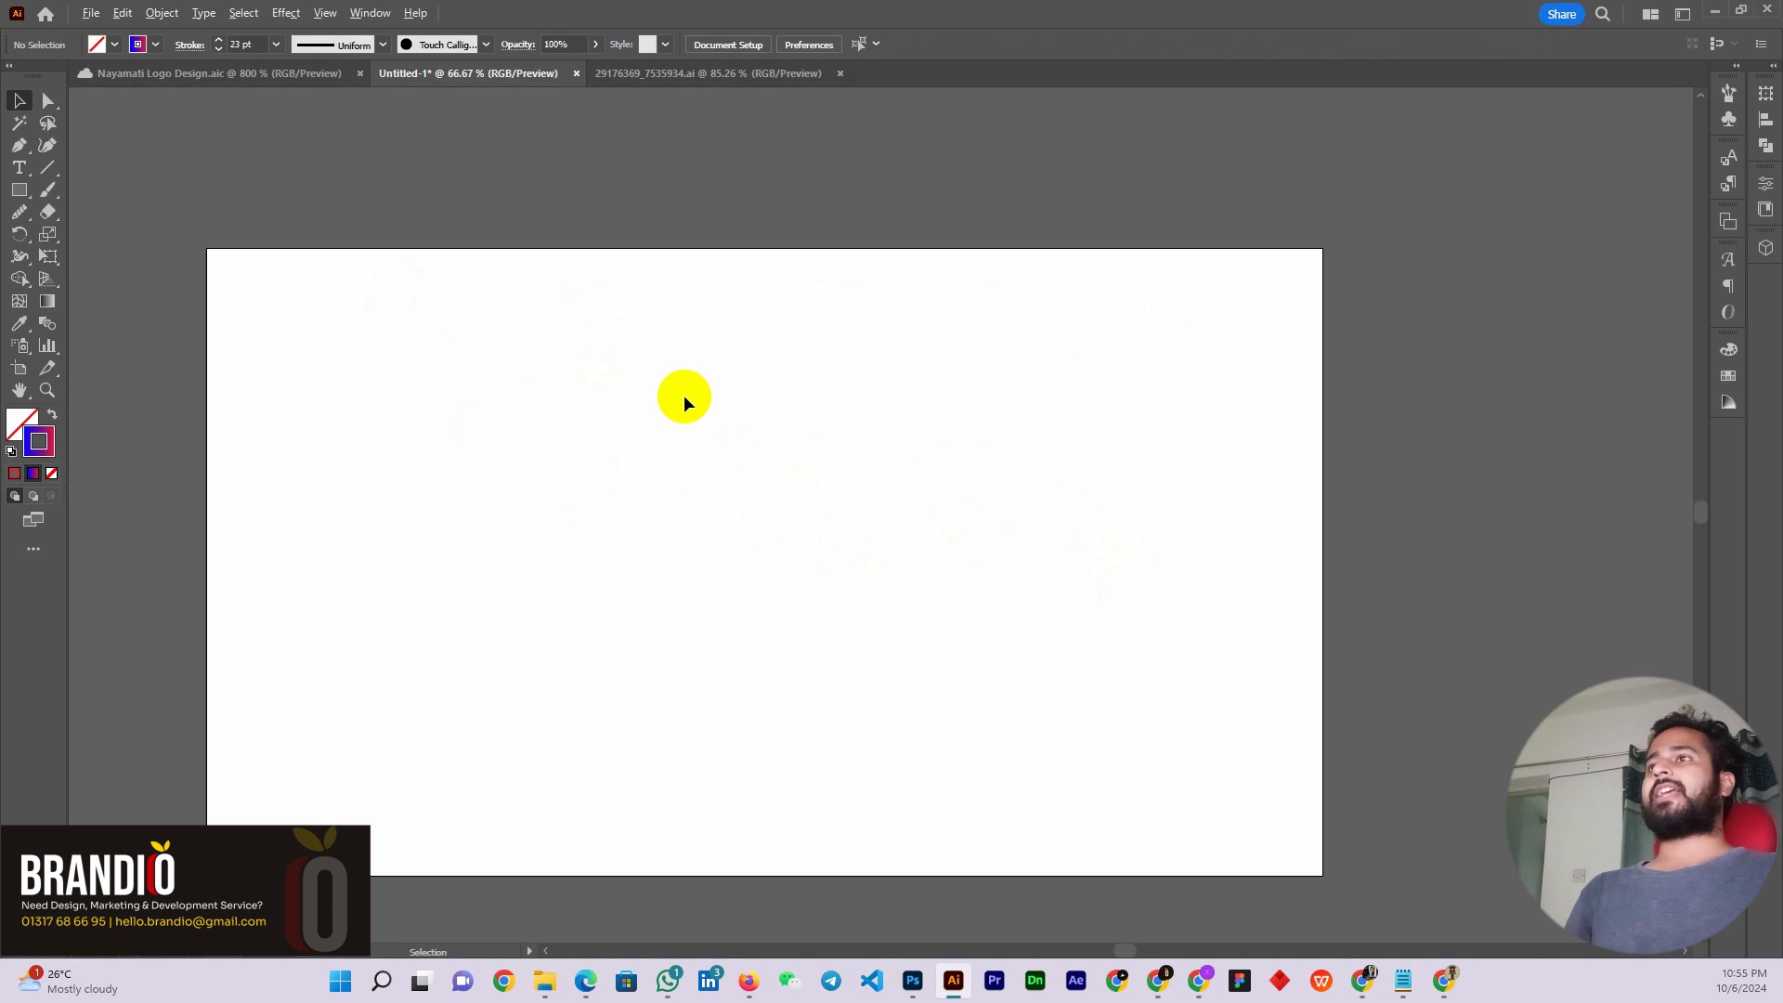
scroll(696, 398, "up", 3)
scroll(535, 392, "down", 2)
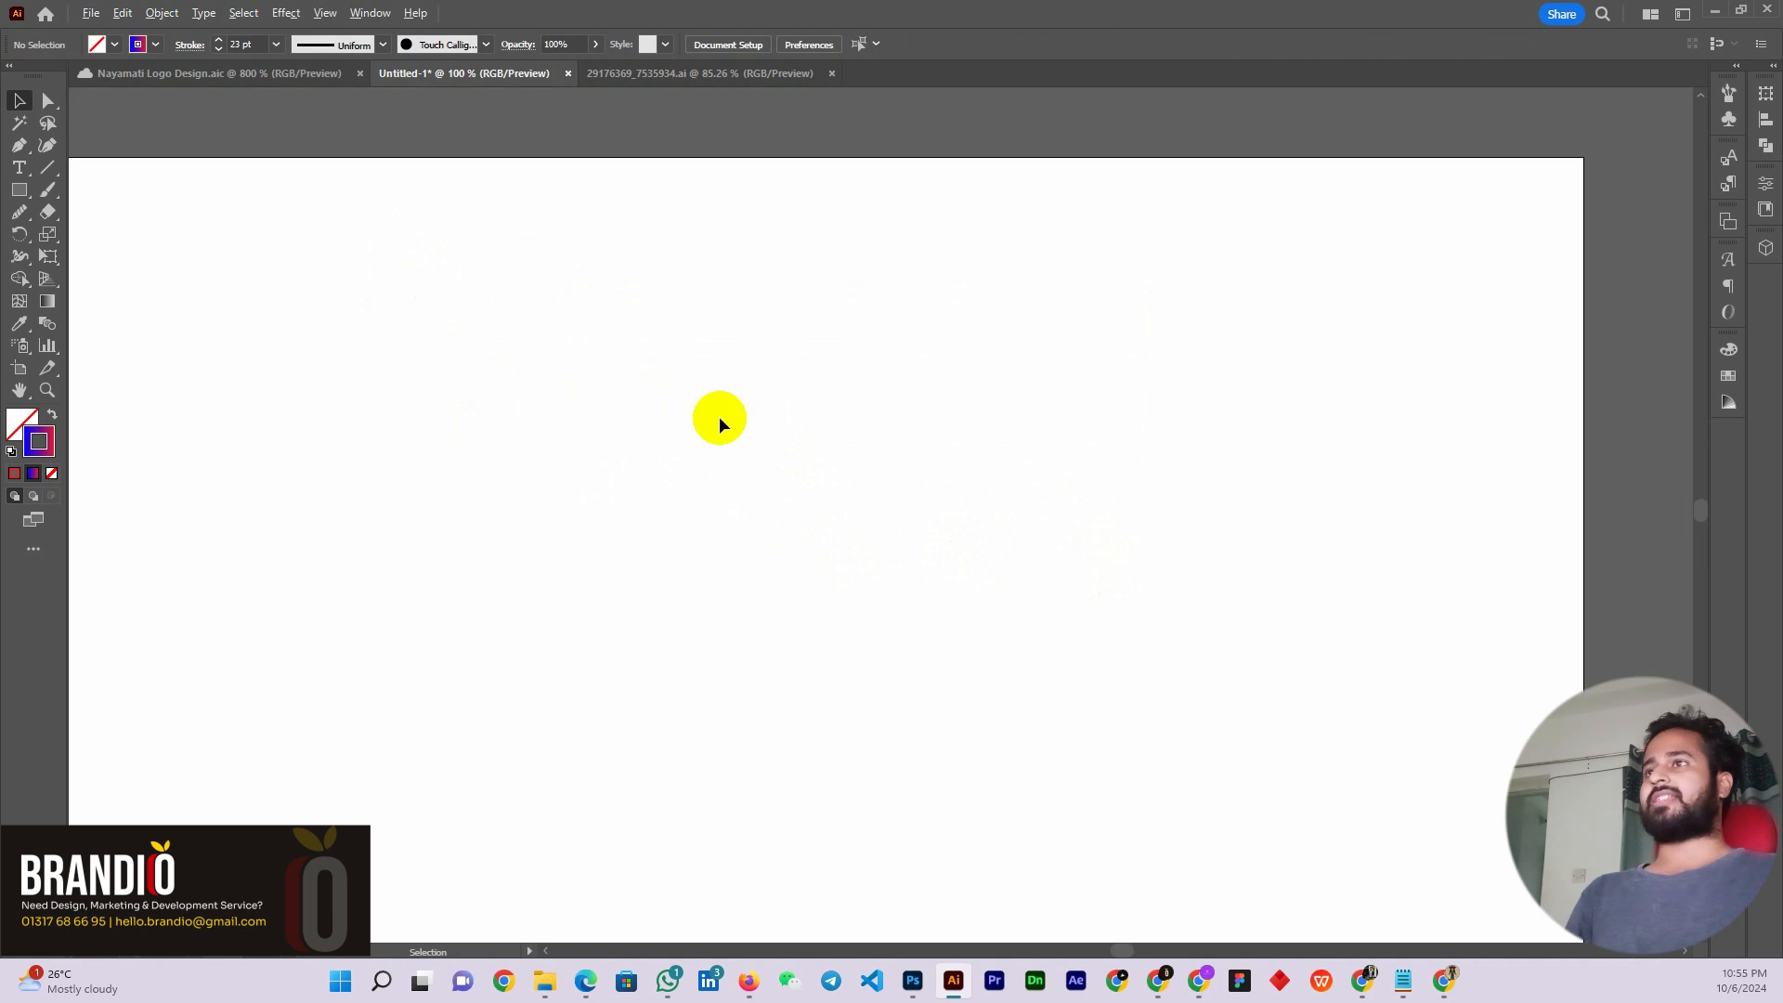
scroll(718, 416, "up", 2)
scroll(704, 399, "down", 2)
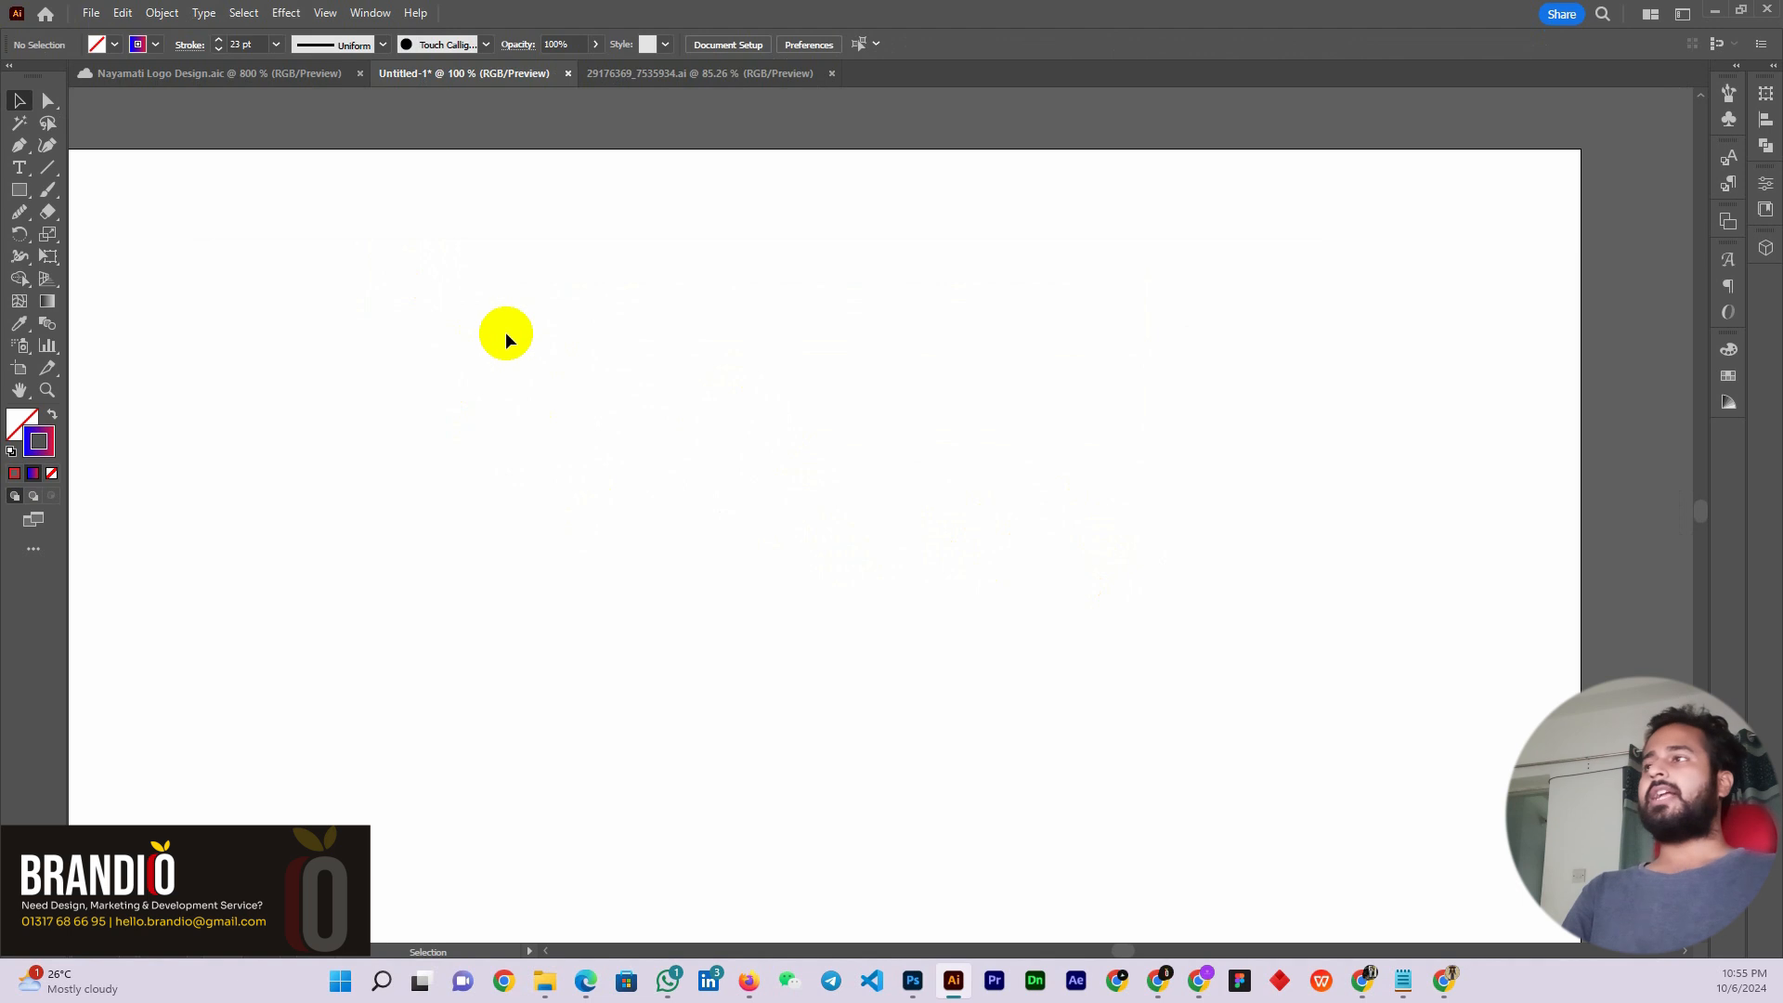
scroll(697, 312, "down", 2)
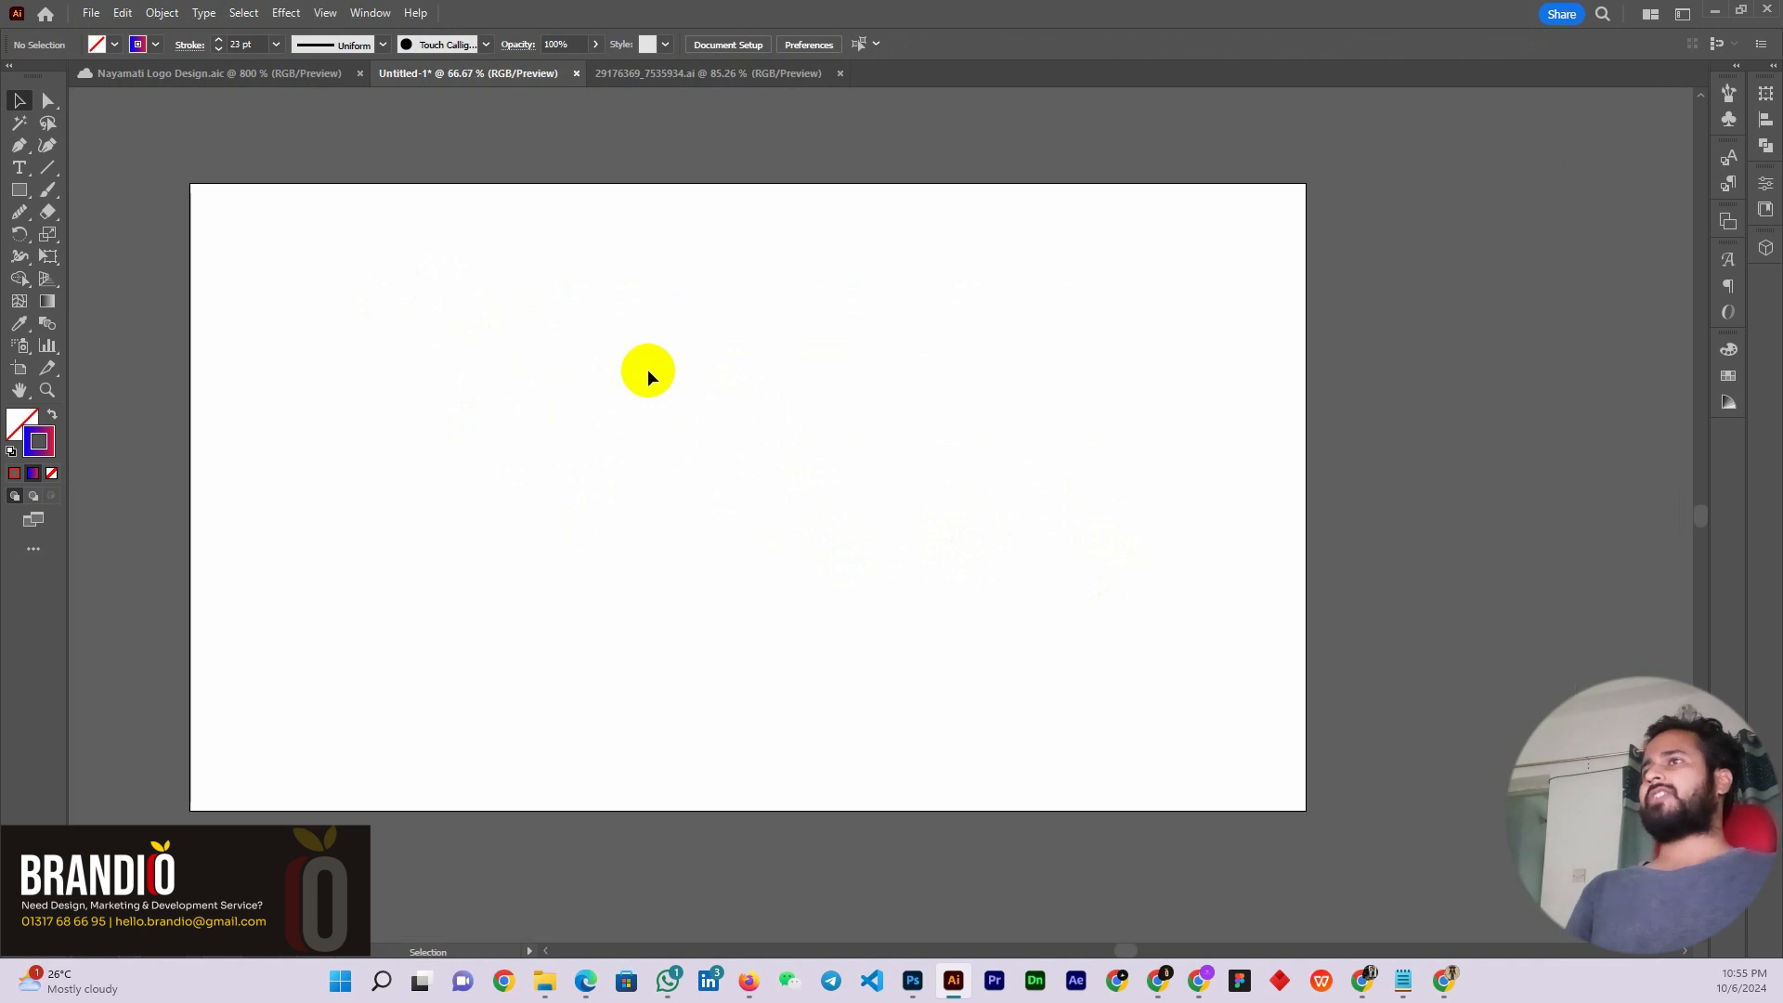
scroll(641, 370, "up", 3)
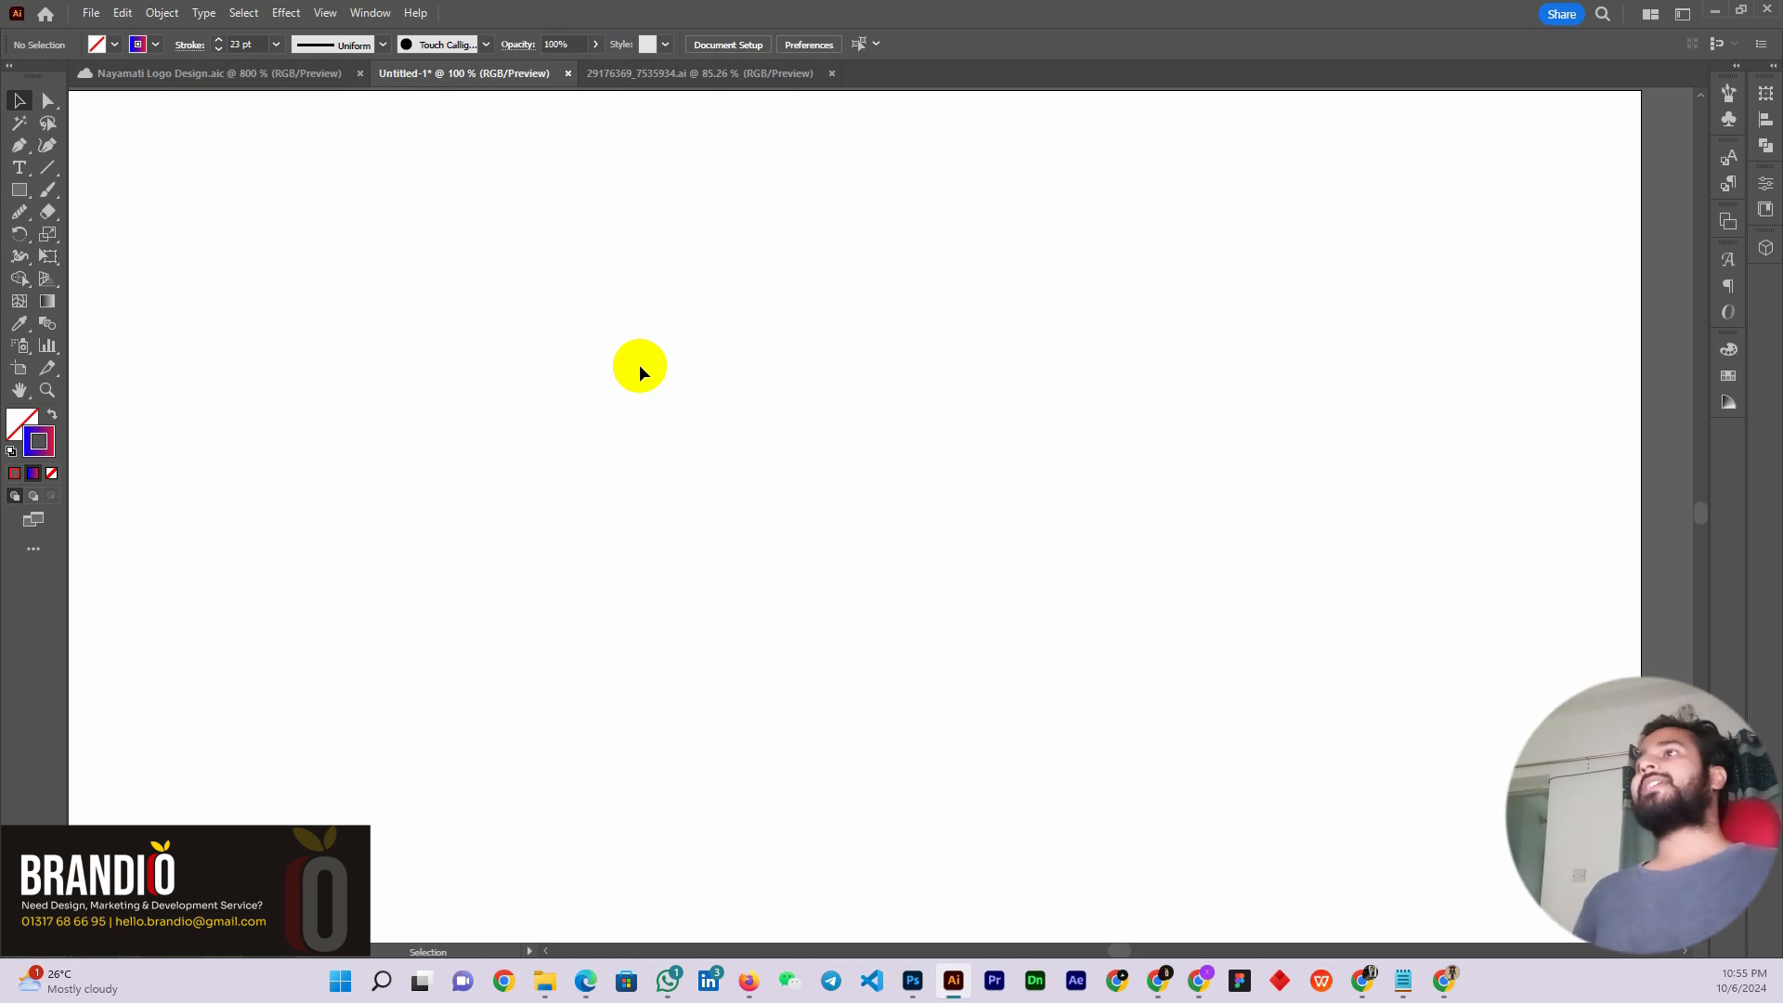
Close the 29176369_7535934.ai document
left_click(831, 74)
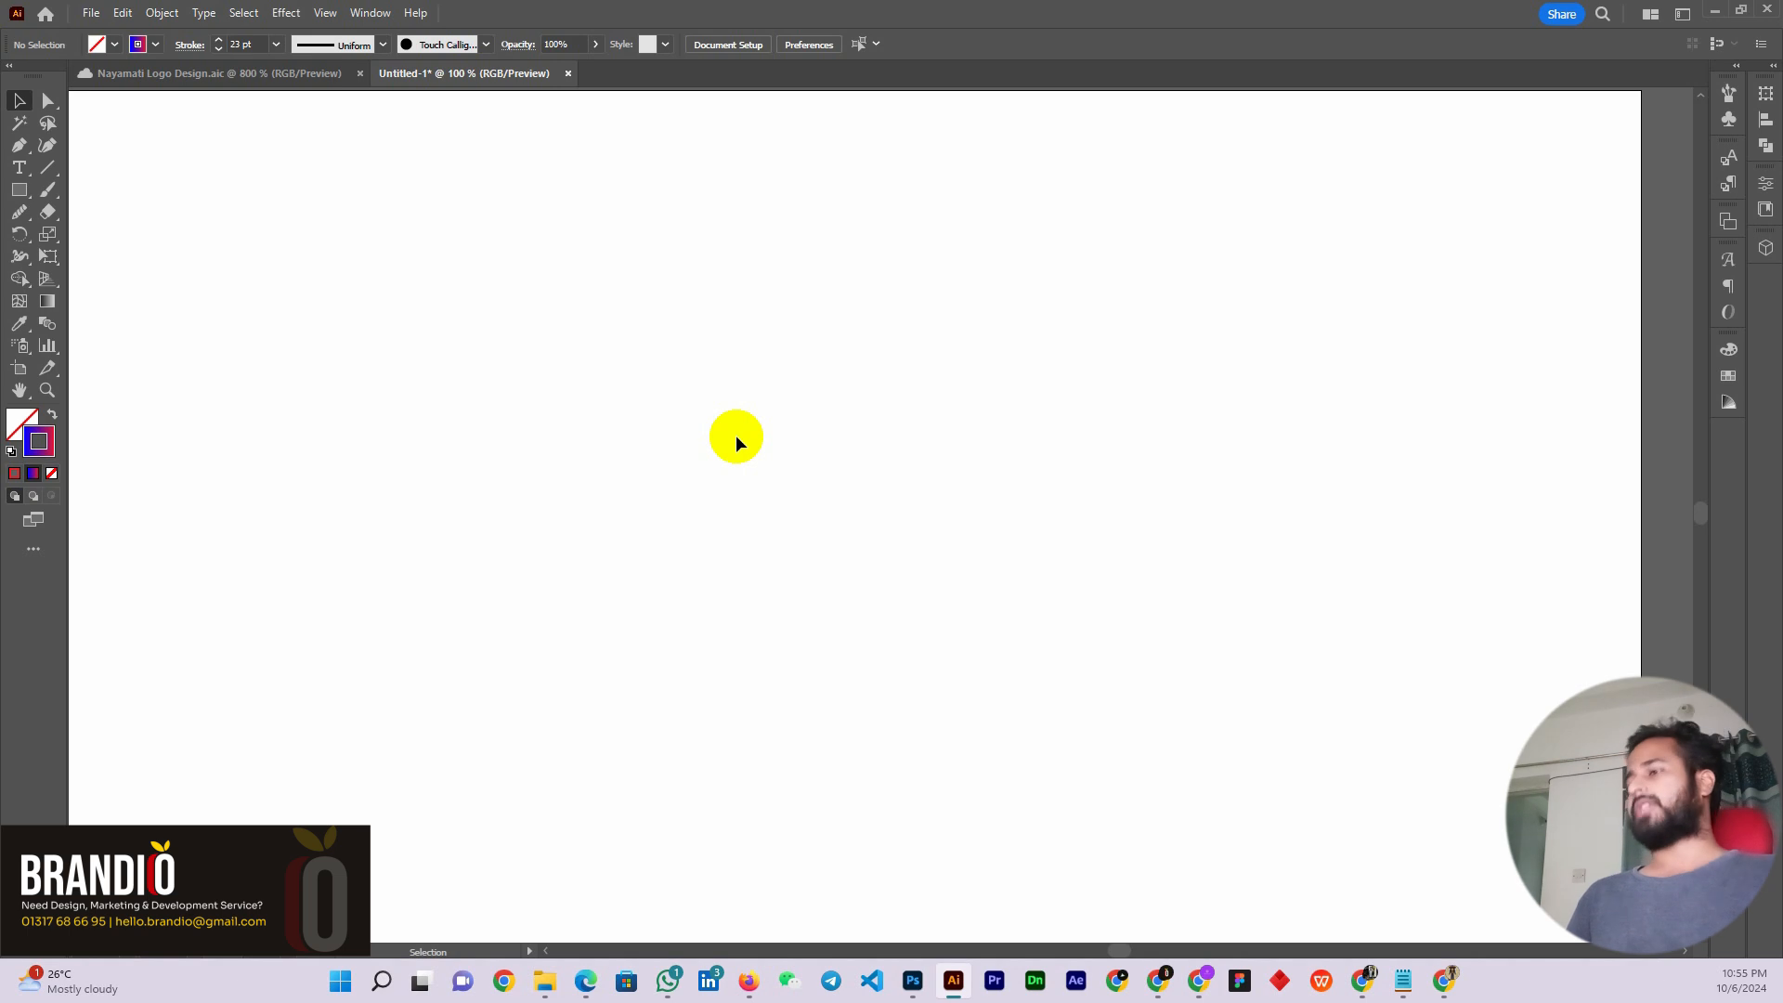
scroll(700, 422, "down", 2)
scroll(719, 448, "up", 2)
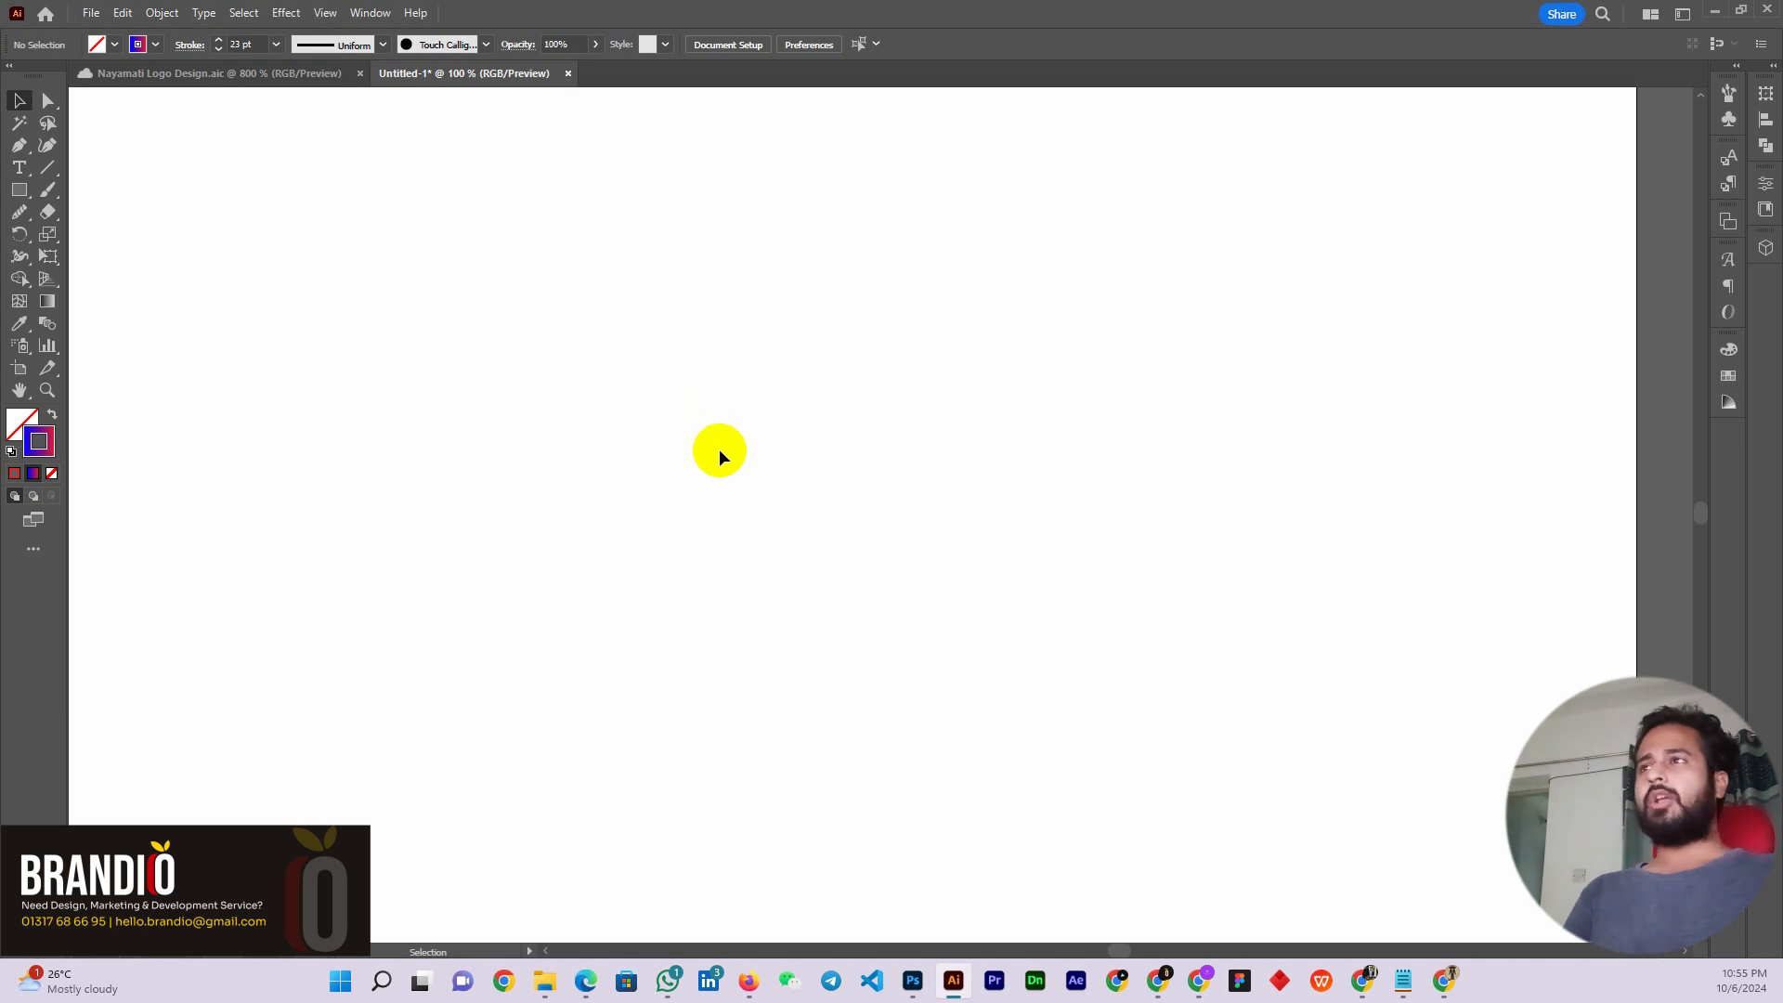
Show the Layers panel, place it over the artboard's upper right area and activate its layer search
left_click(383, 17)
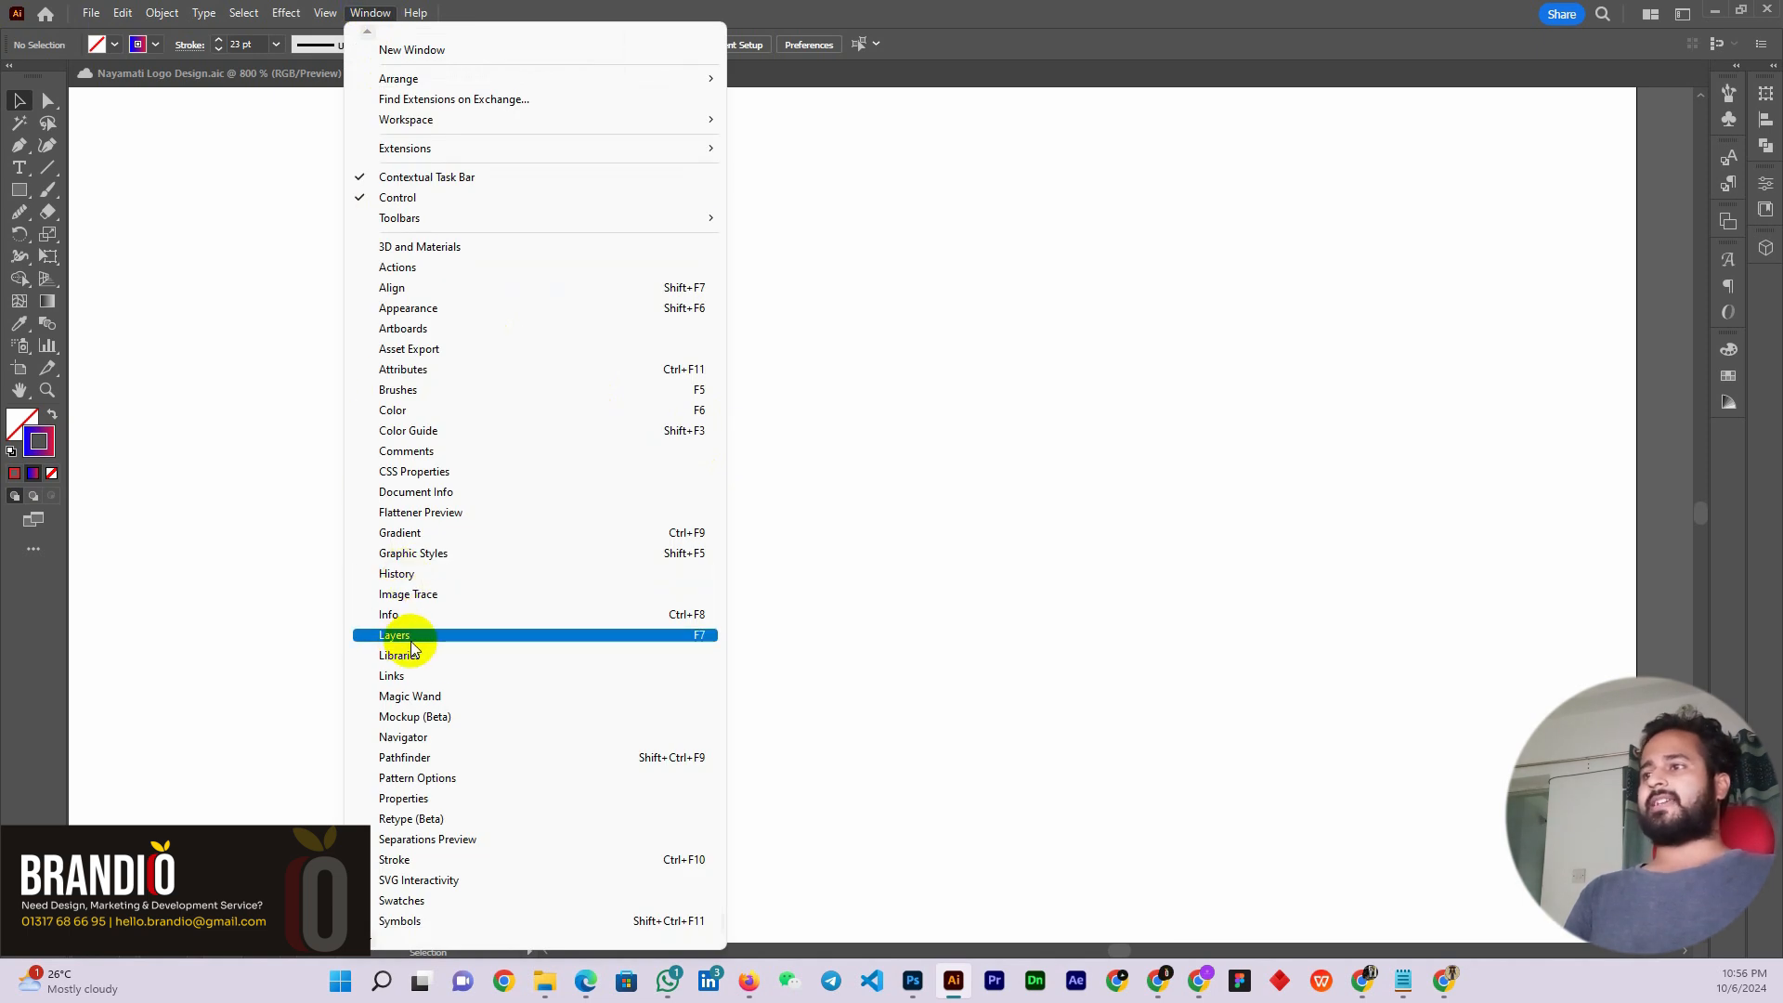
left_click(701, 637)
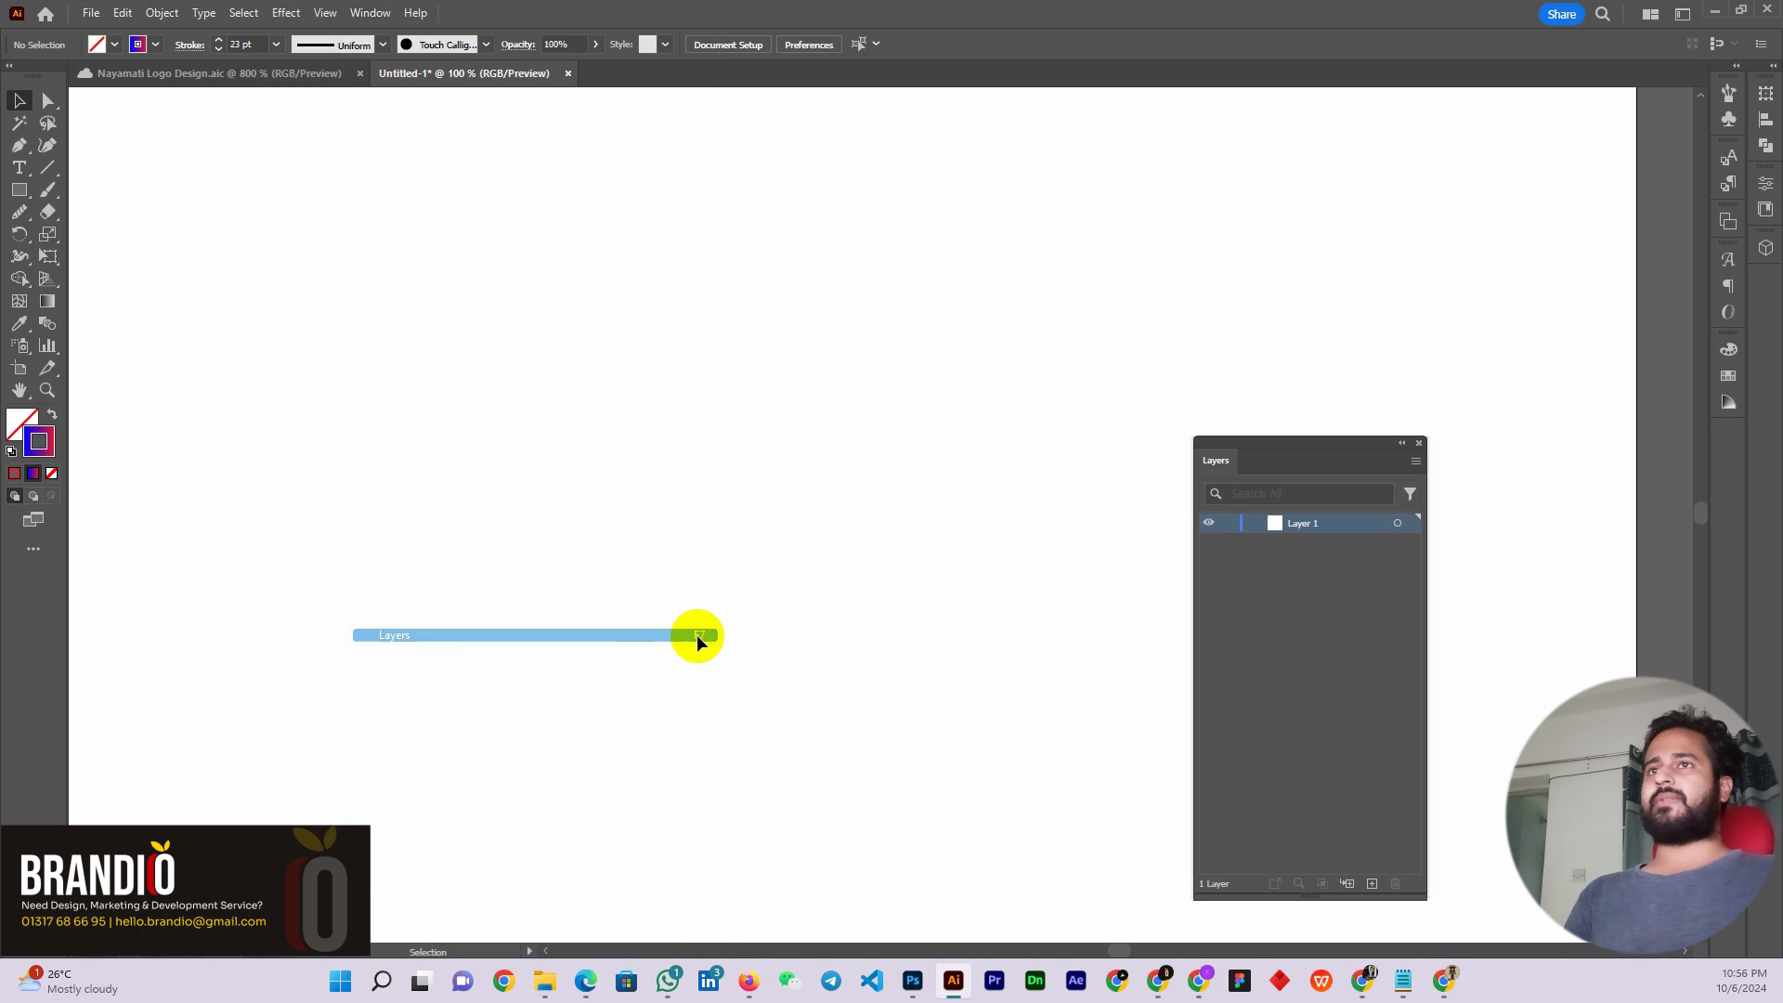
left_click_drag(1352, 454, 1198, 149)
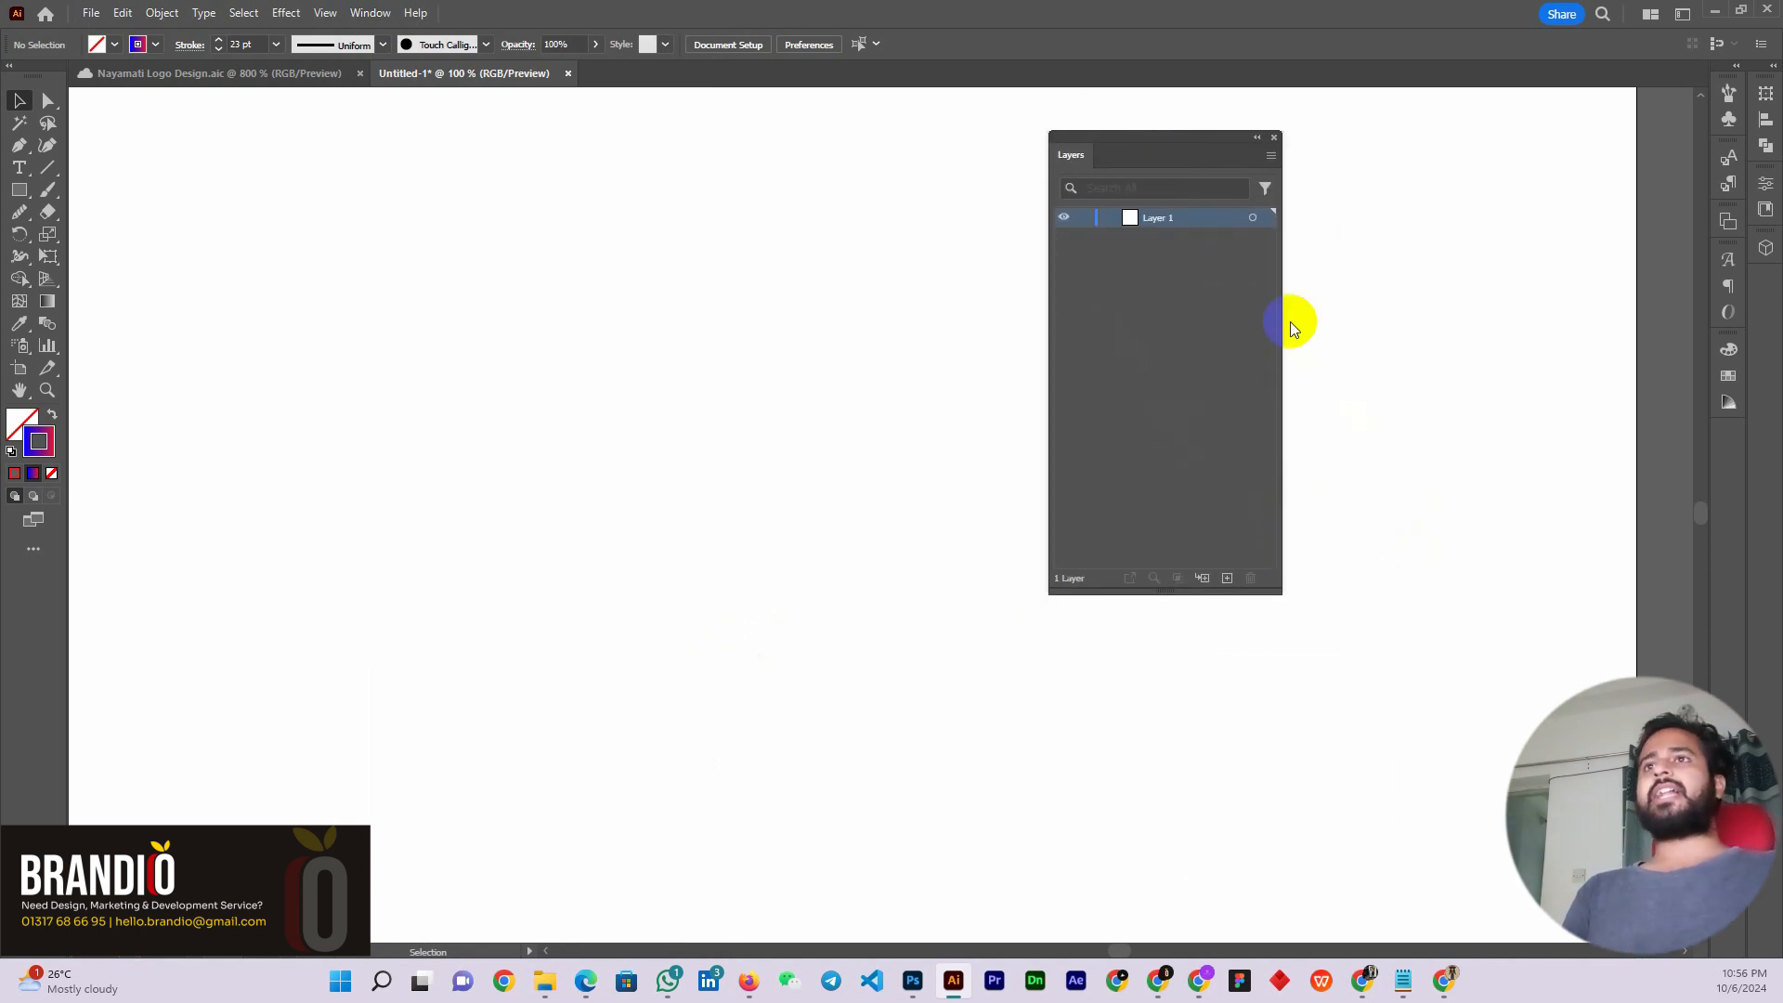
left_click_drag(1130, 131, 1153, 125)
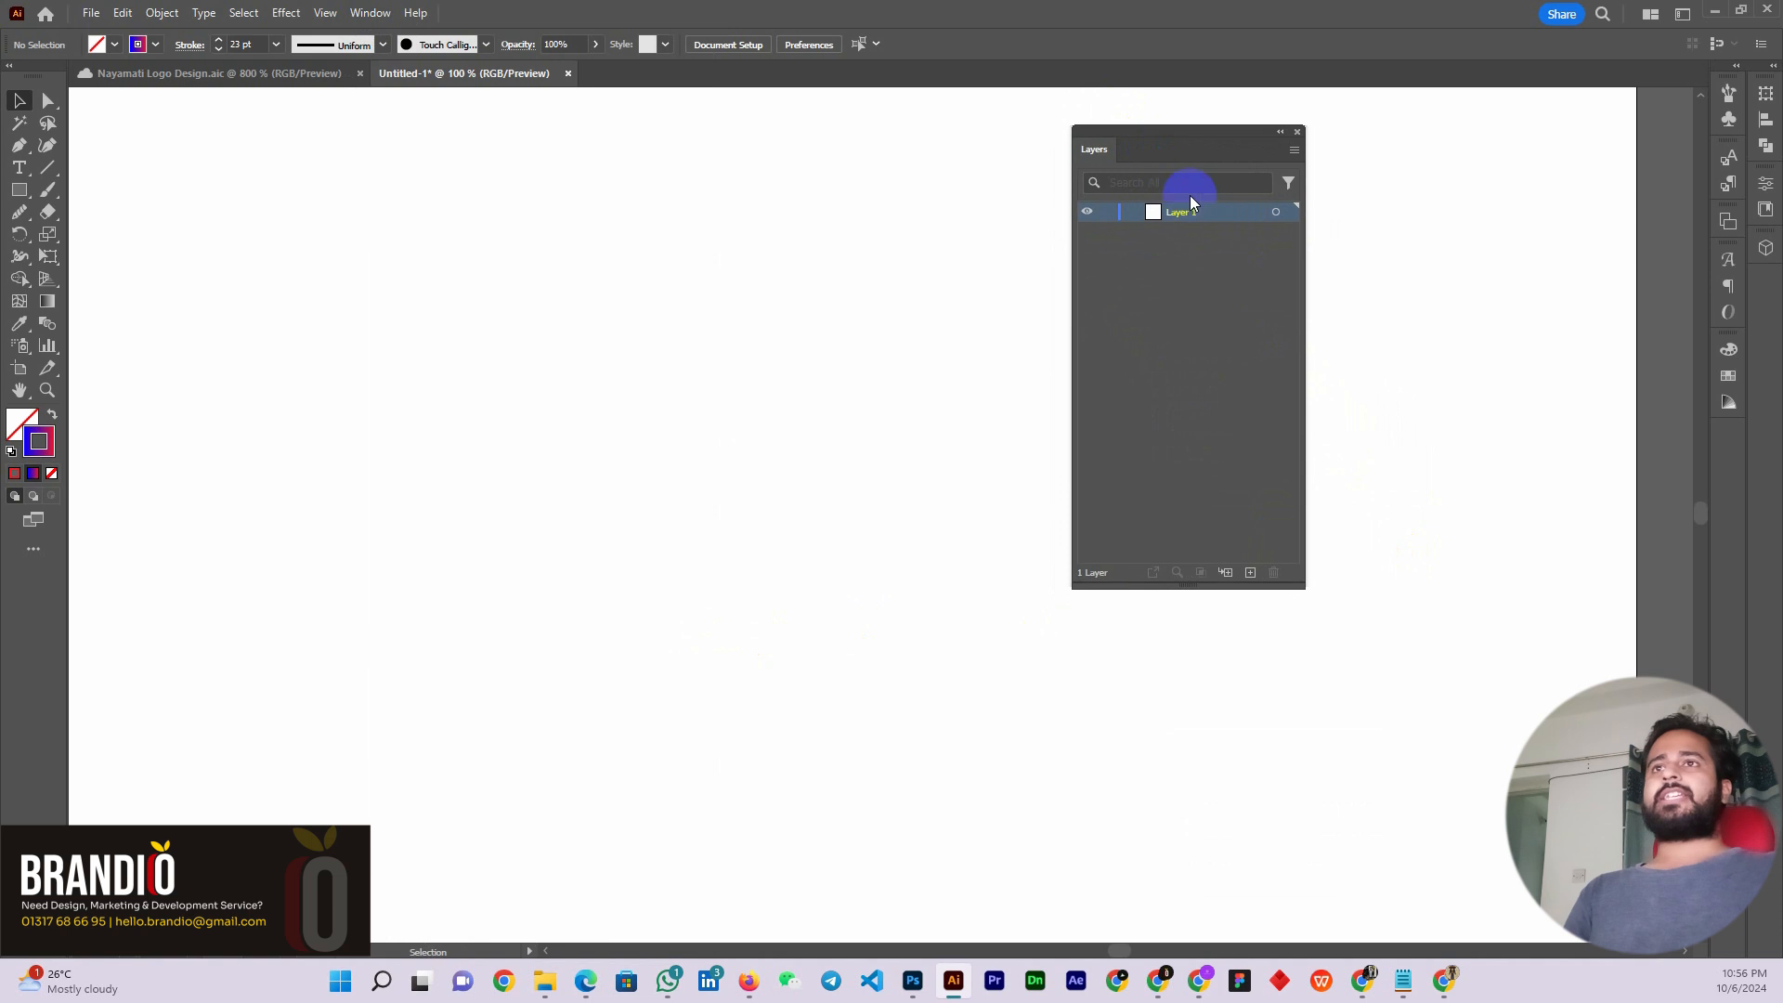
left_click(1129, 183)
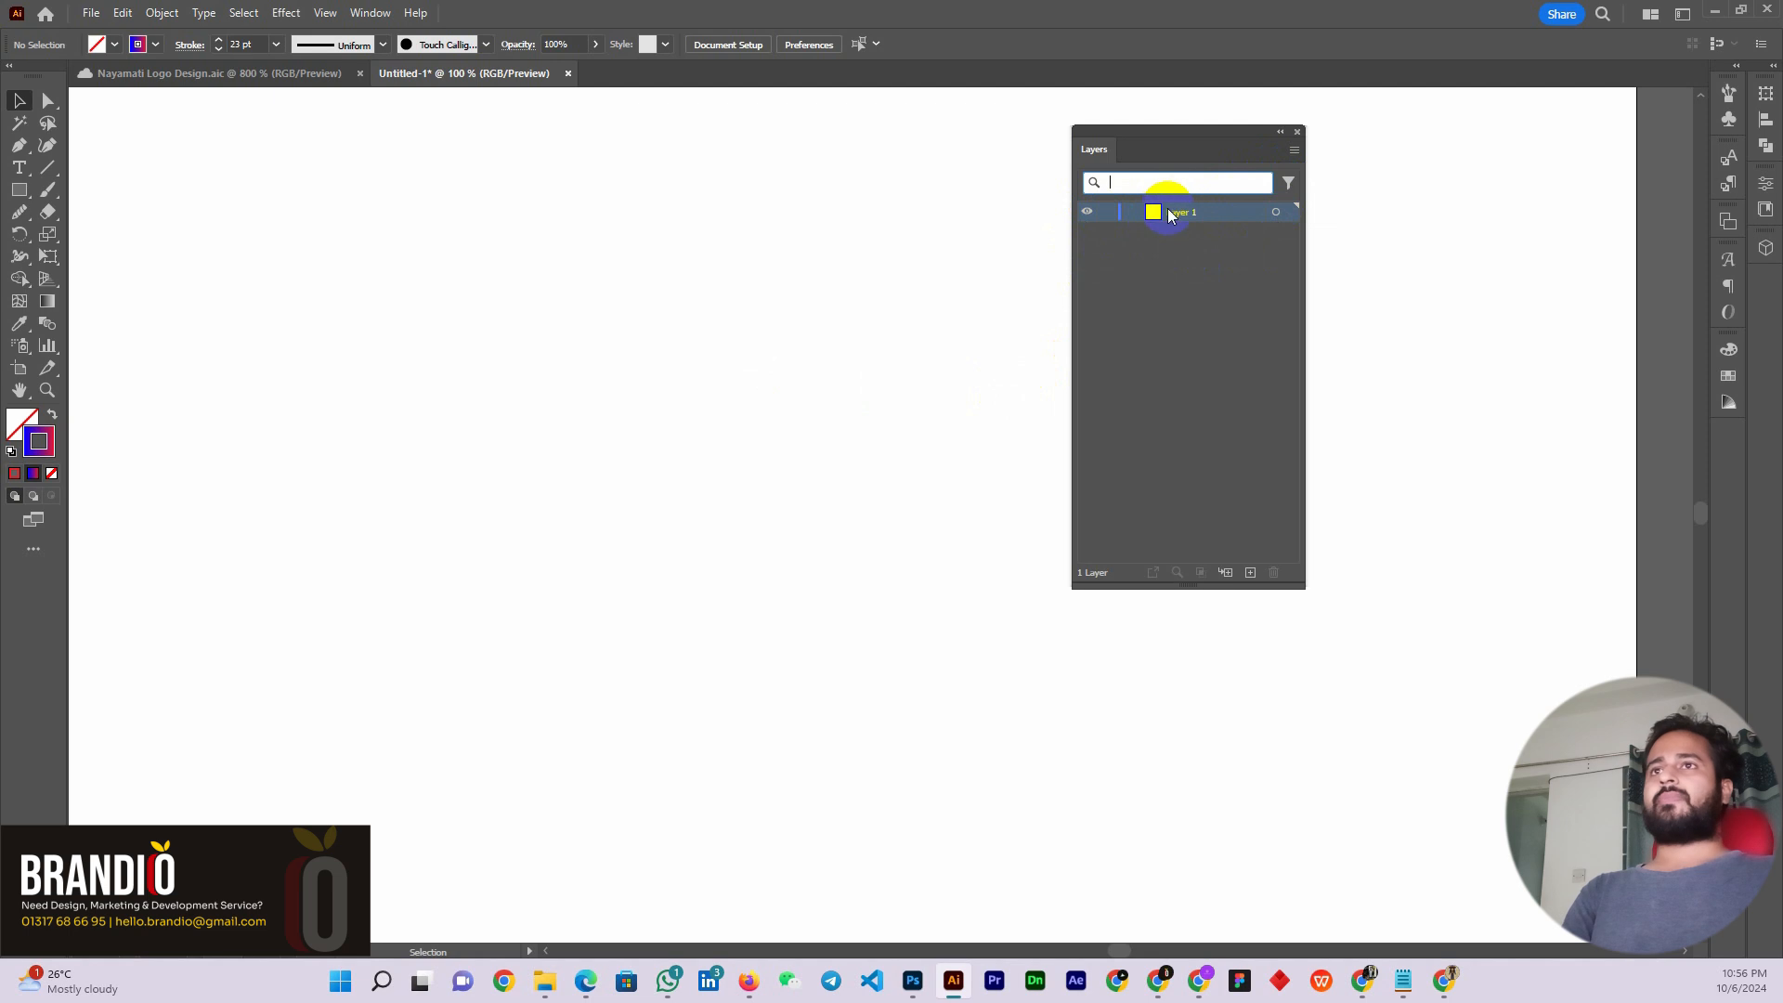
Hide and show Layer 1 twice to demonstrate its visibility toggle, leaving the layer shown
scroll(660, 401, "down", 5)
scroll(699, 398, "up", 4)
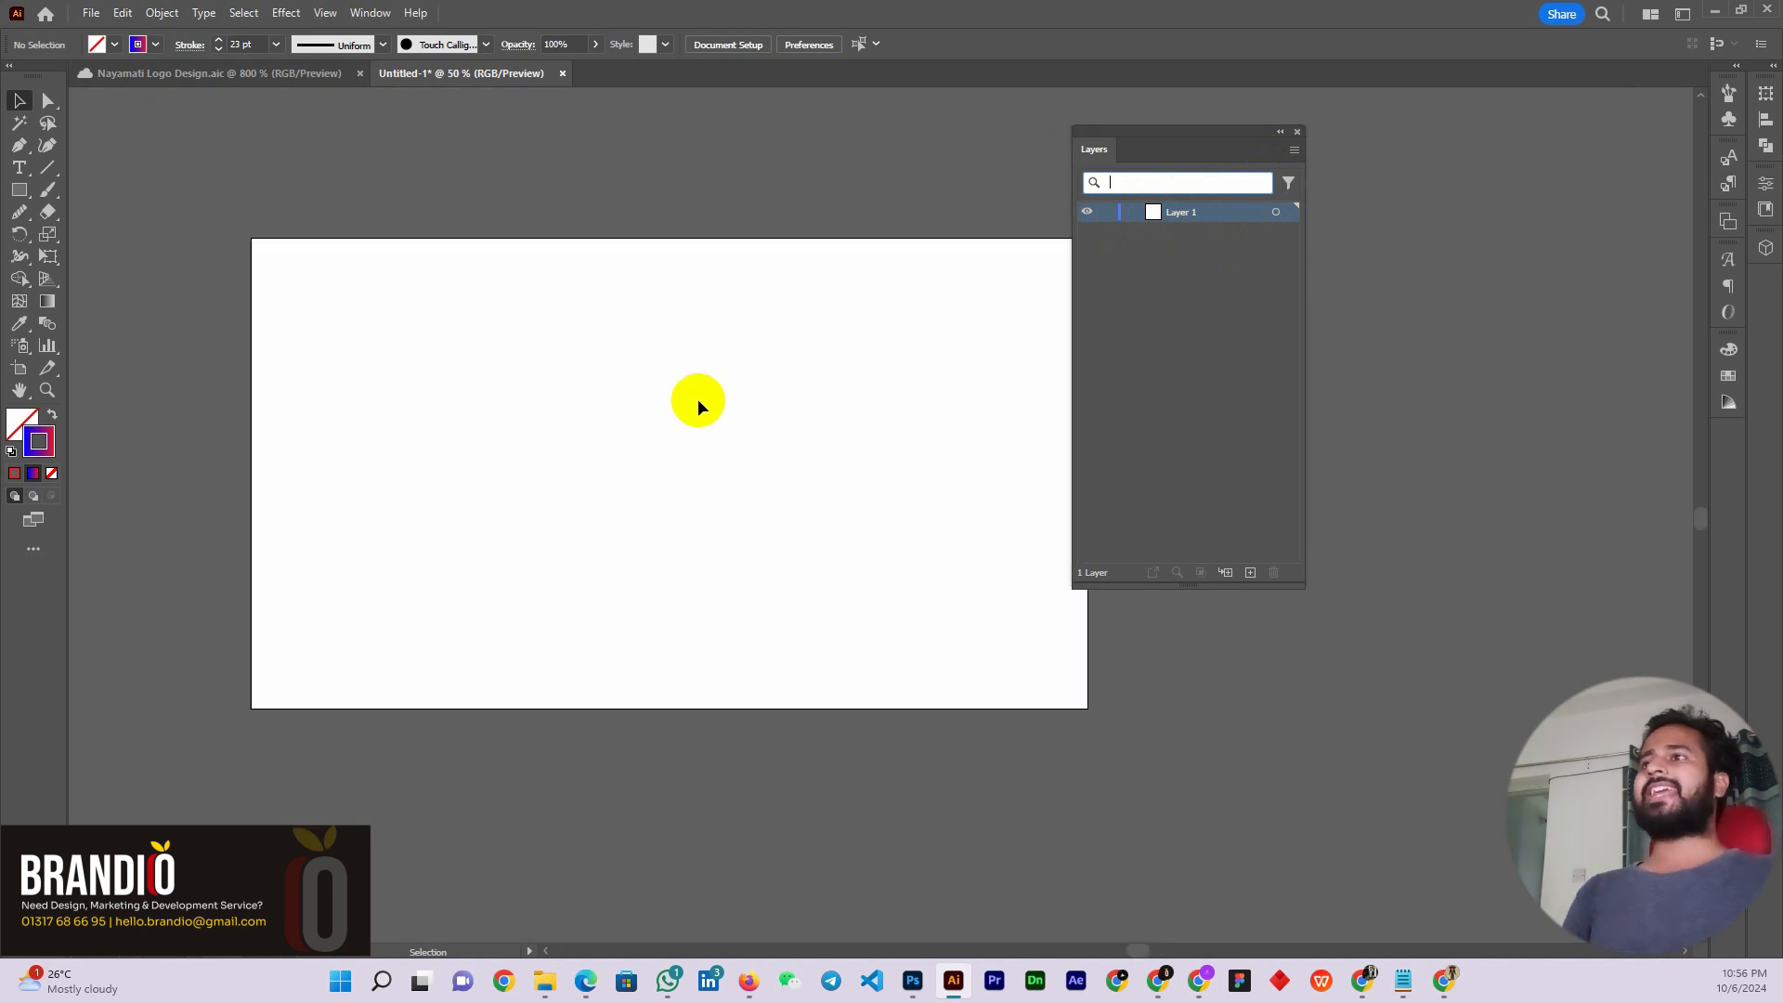
scroll(629, 388, "down", 1)
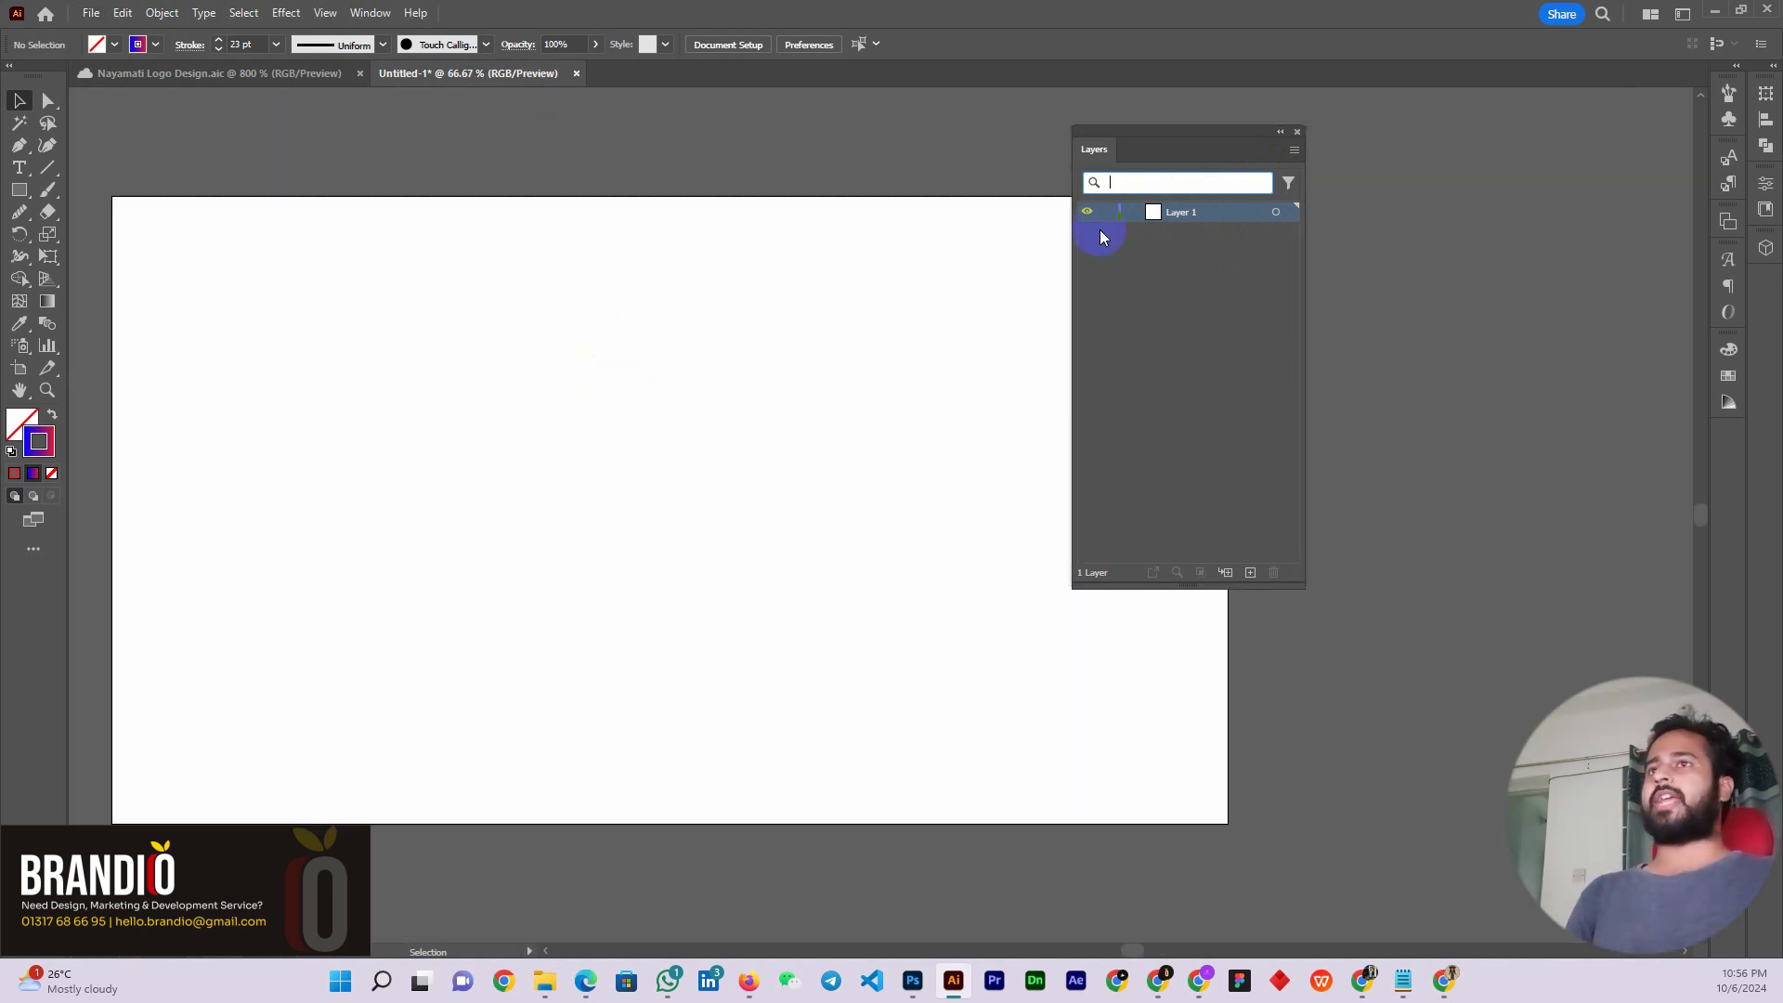
scroll(668, 429, "up", 1)
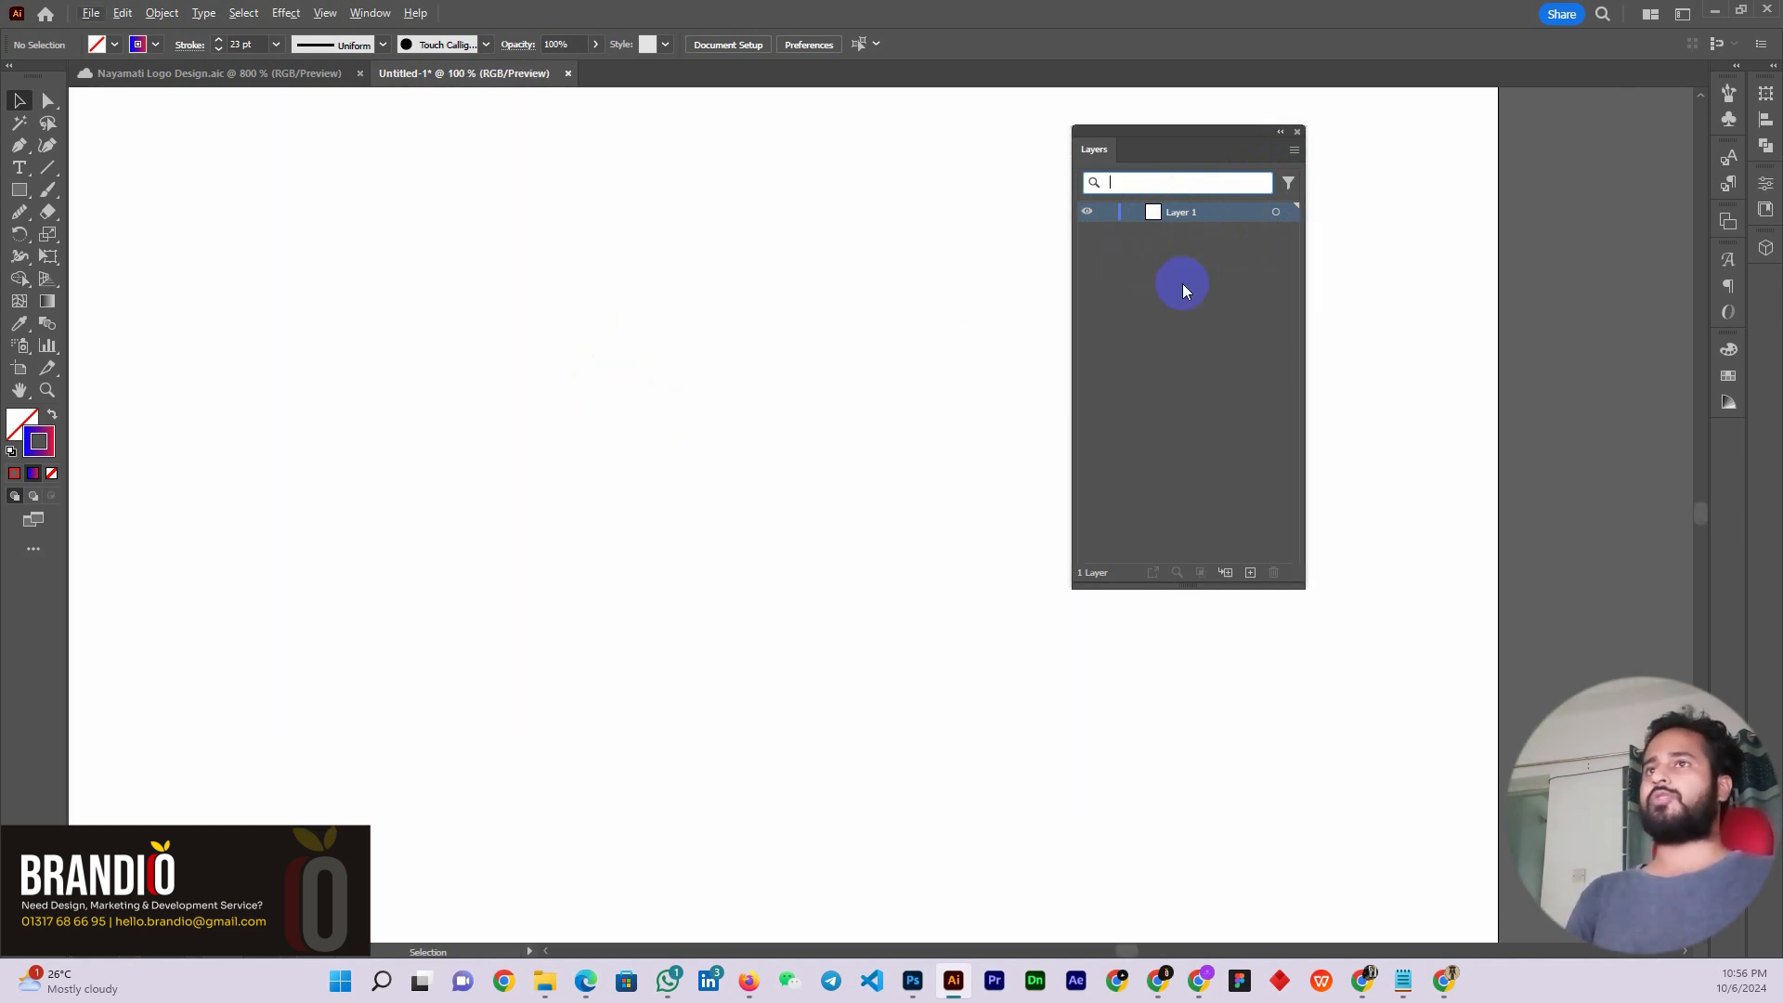
left_click(1087, 212, "ctrl")
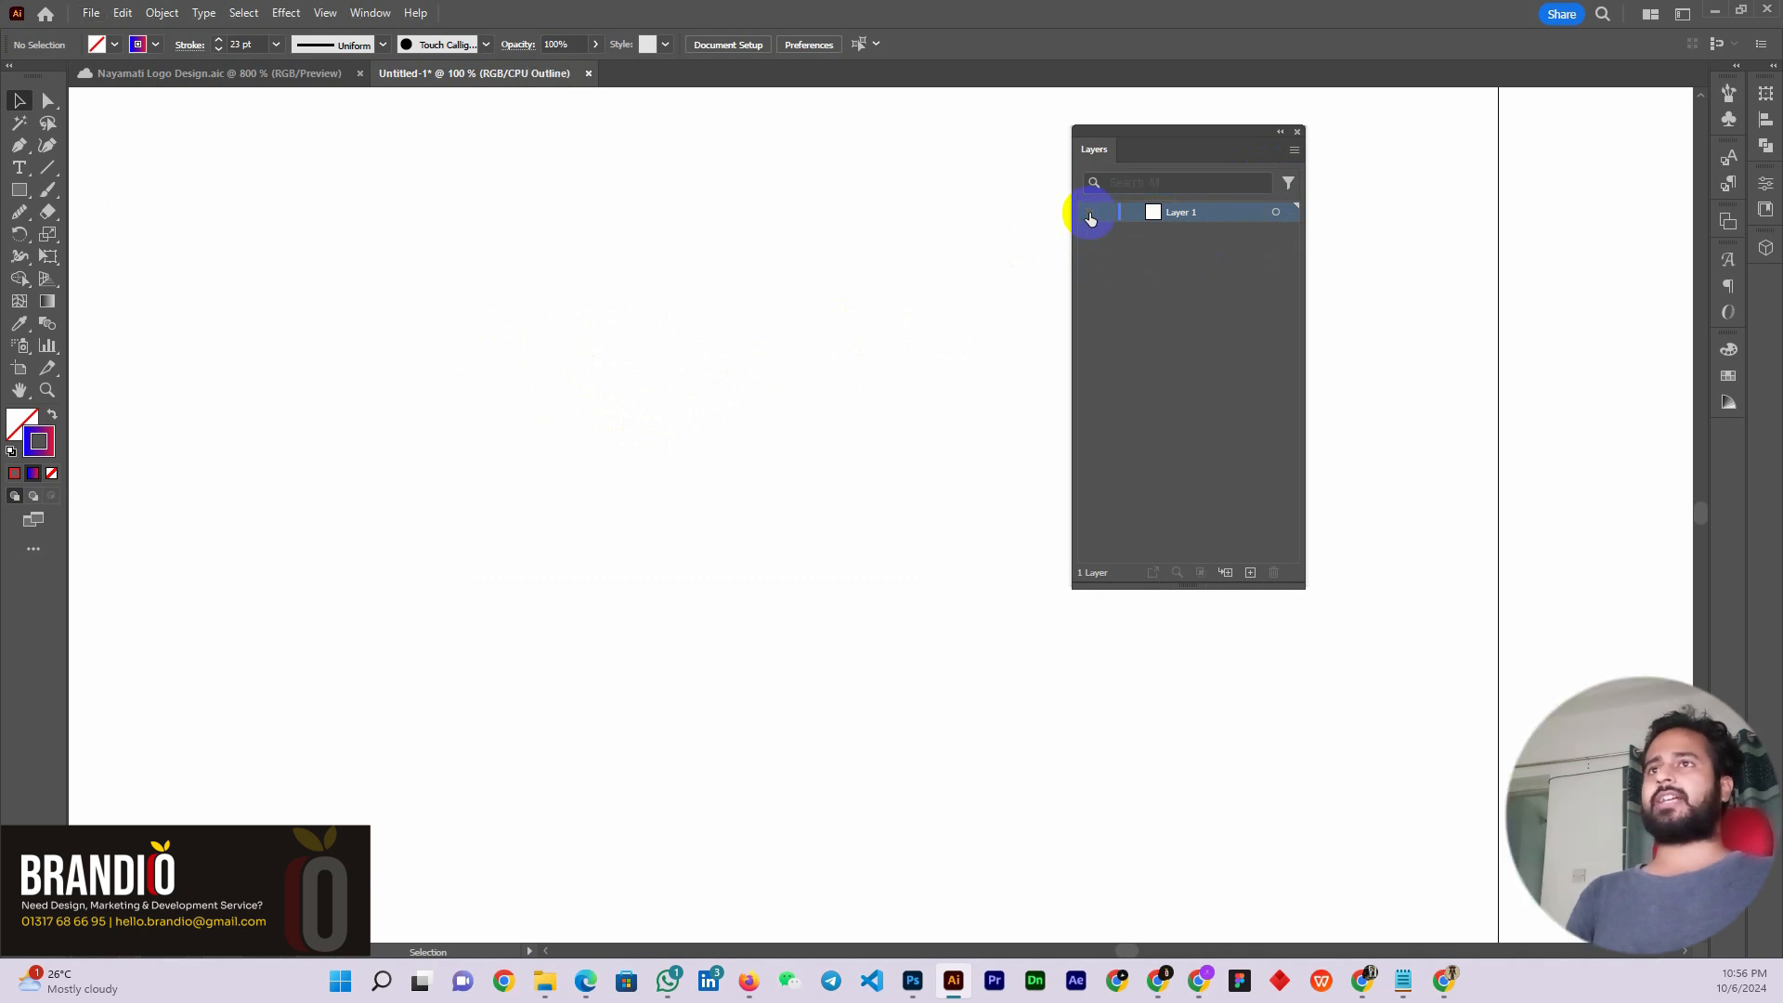
scroll(722, 440, "down", 3)
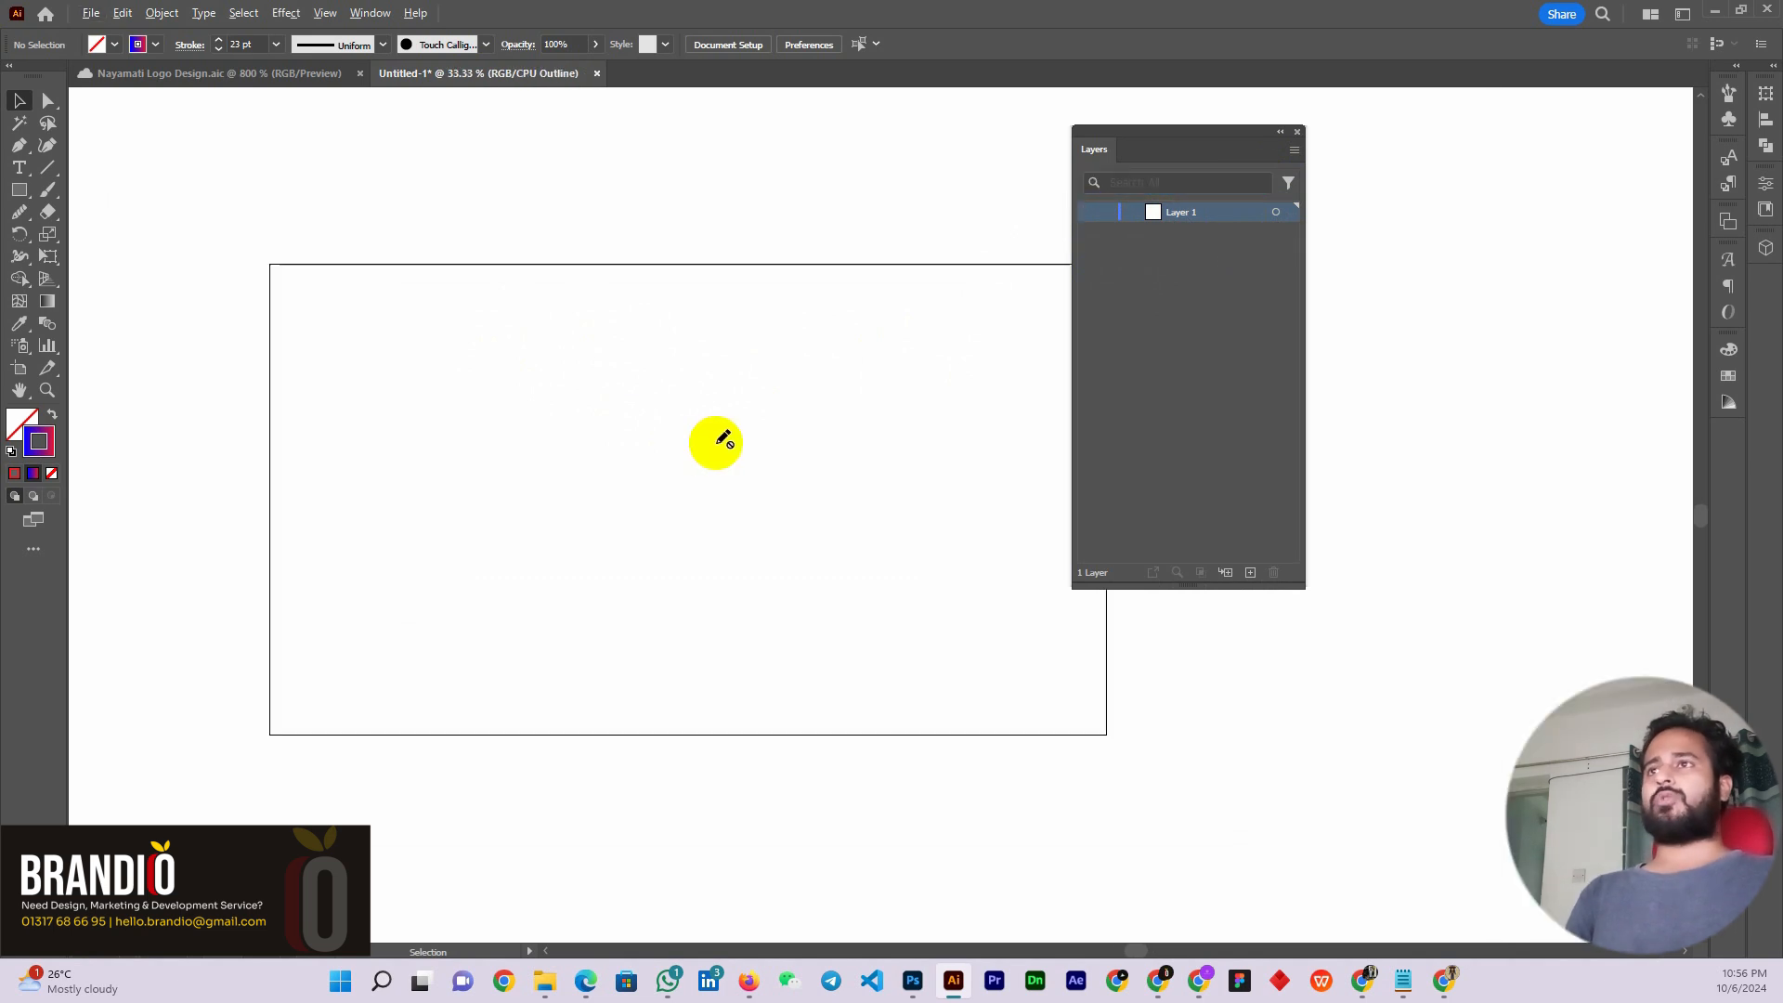
left_click(1090, 216, "ctrl")
left_click(1090, 216, "ctrl")
left_click(1090, 215, "ctrl")
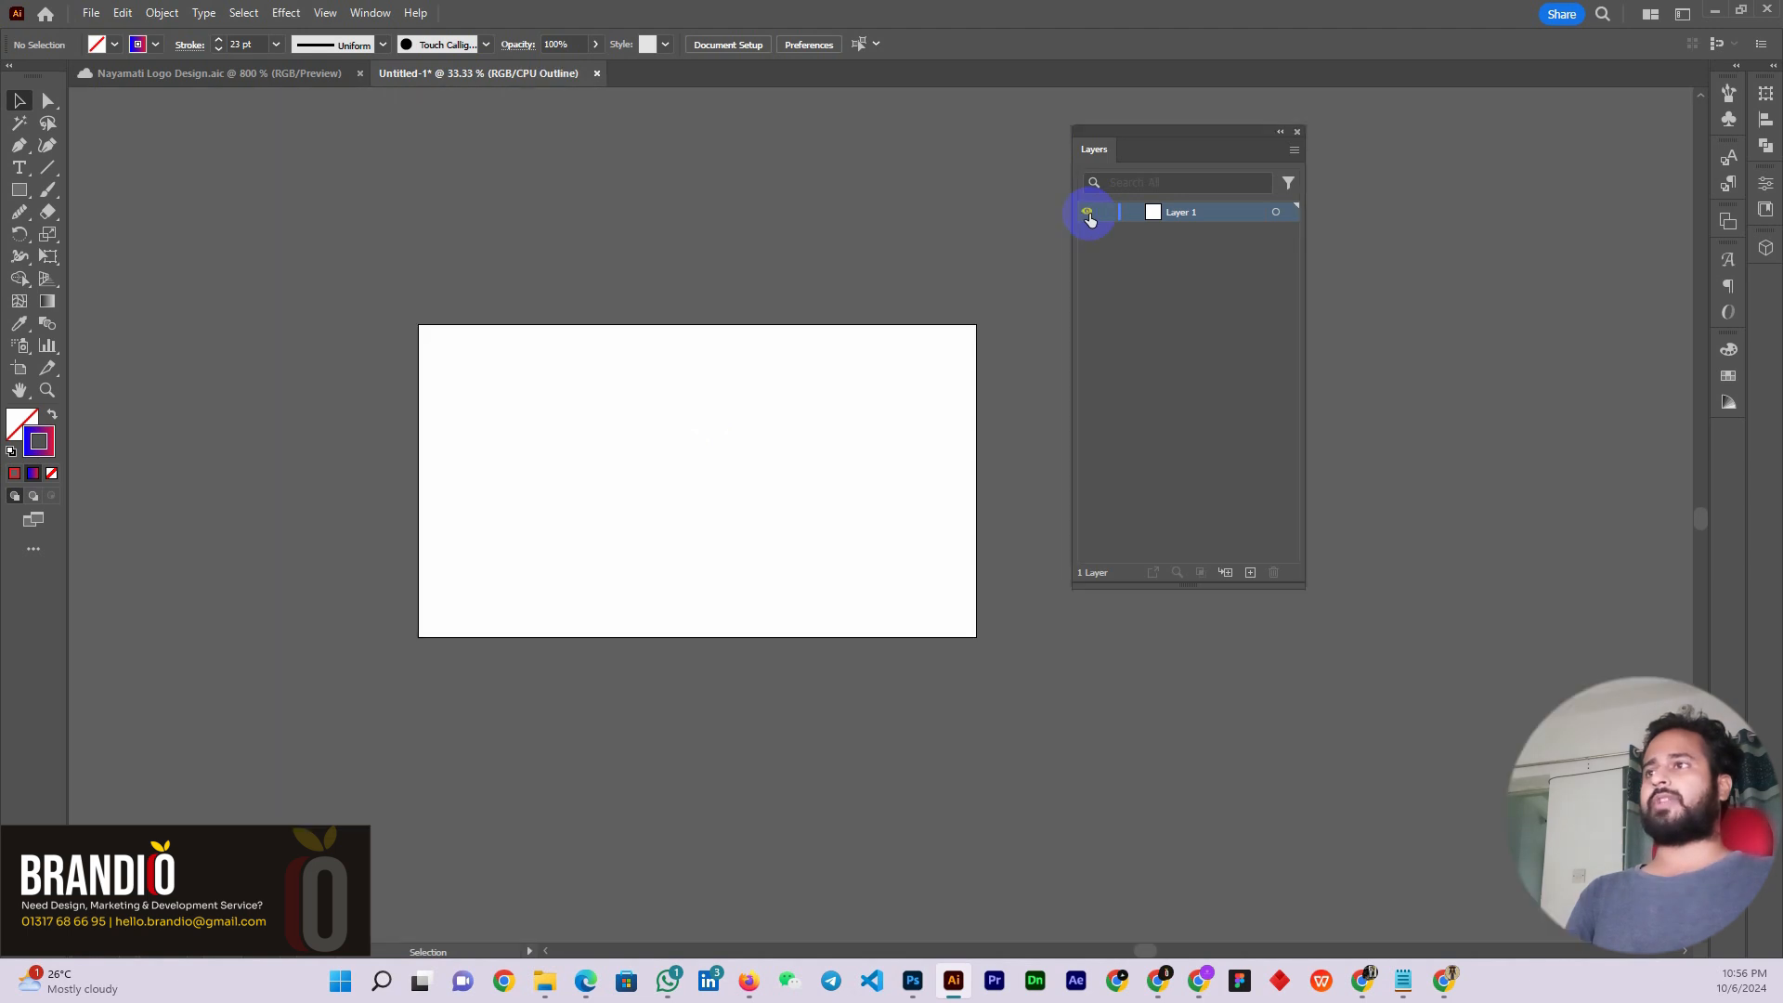
Switch Layer 1 from outline back to preview display and place the Layers panel over the artboard's right edge
left_click(1090, 215, "ctrl")
left_click(1090, 215, "ctrl")
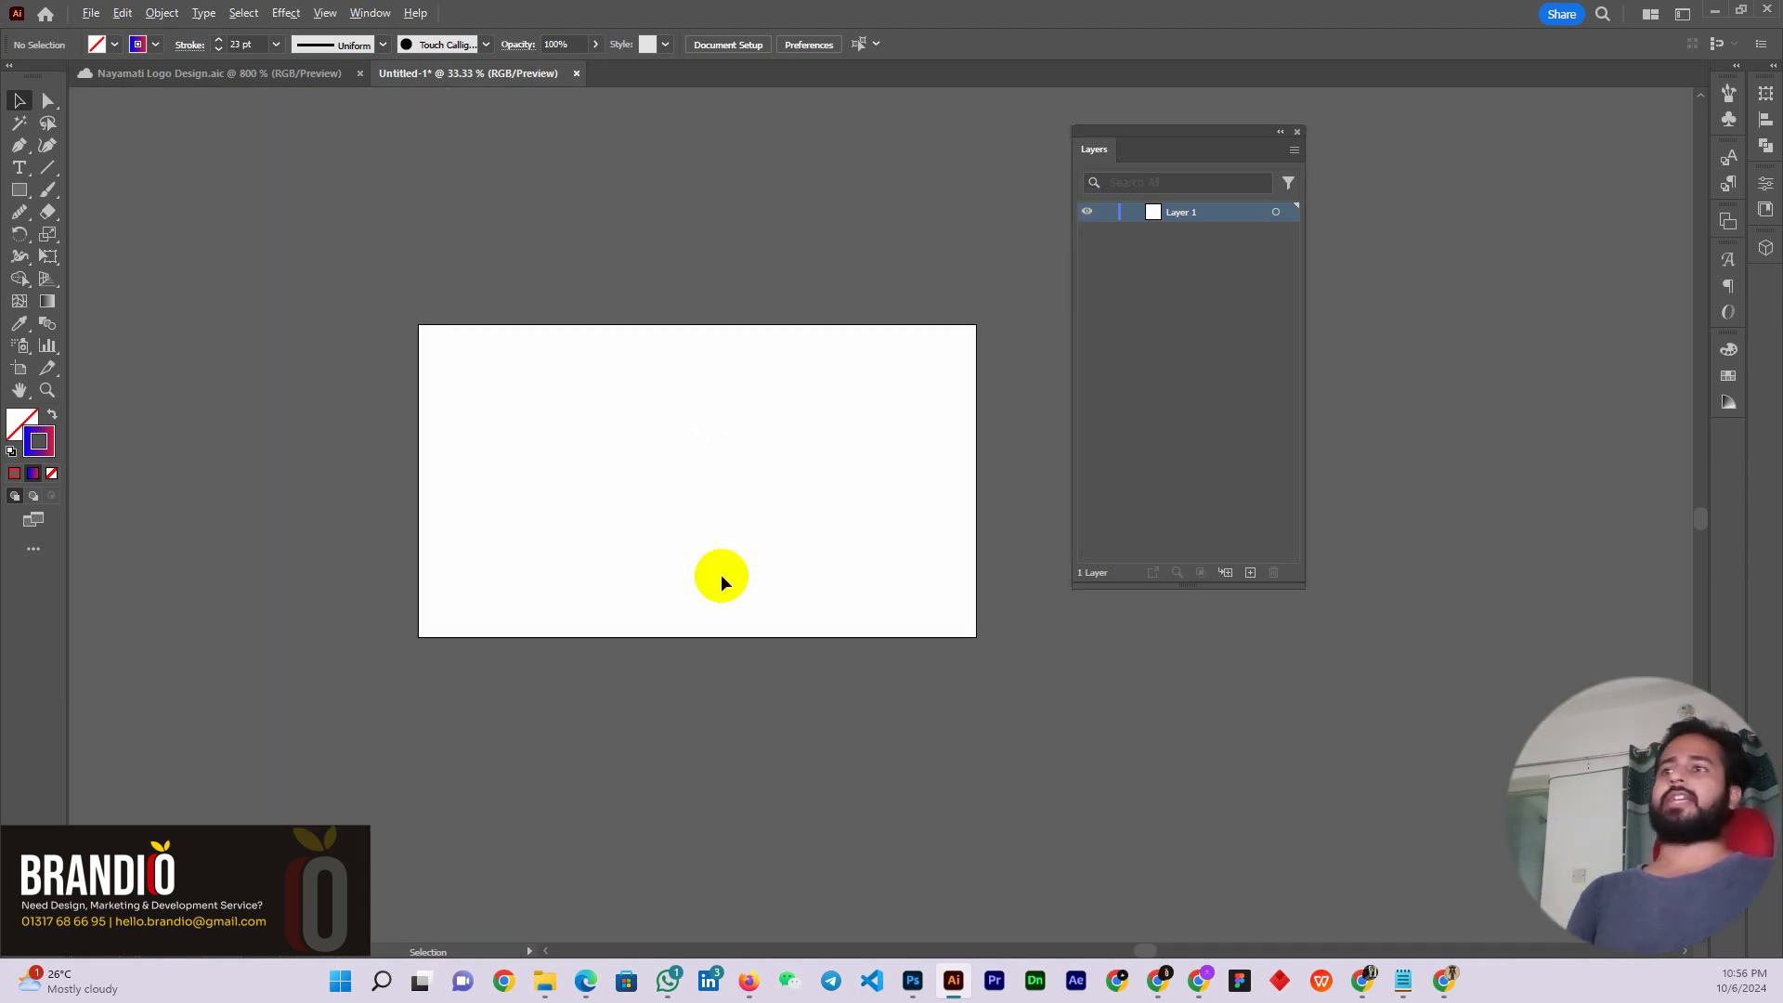
scroll(715, 561, "up", 2)
left_click_drag(1184, 147, 1284, 135)
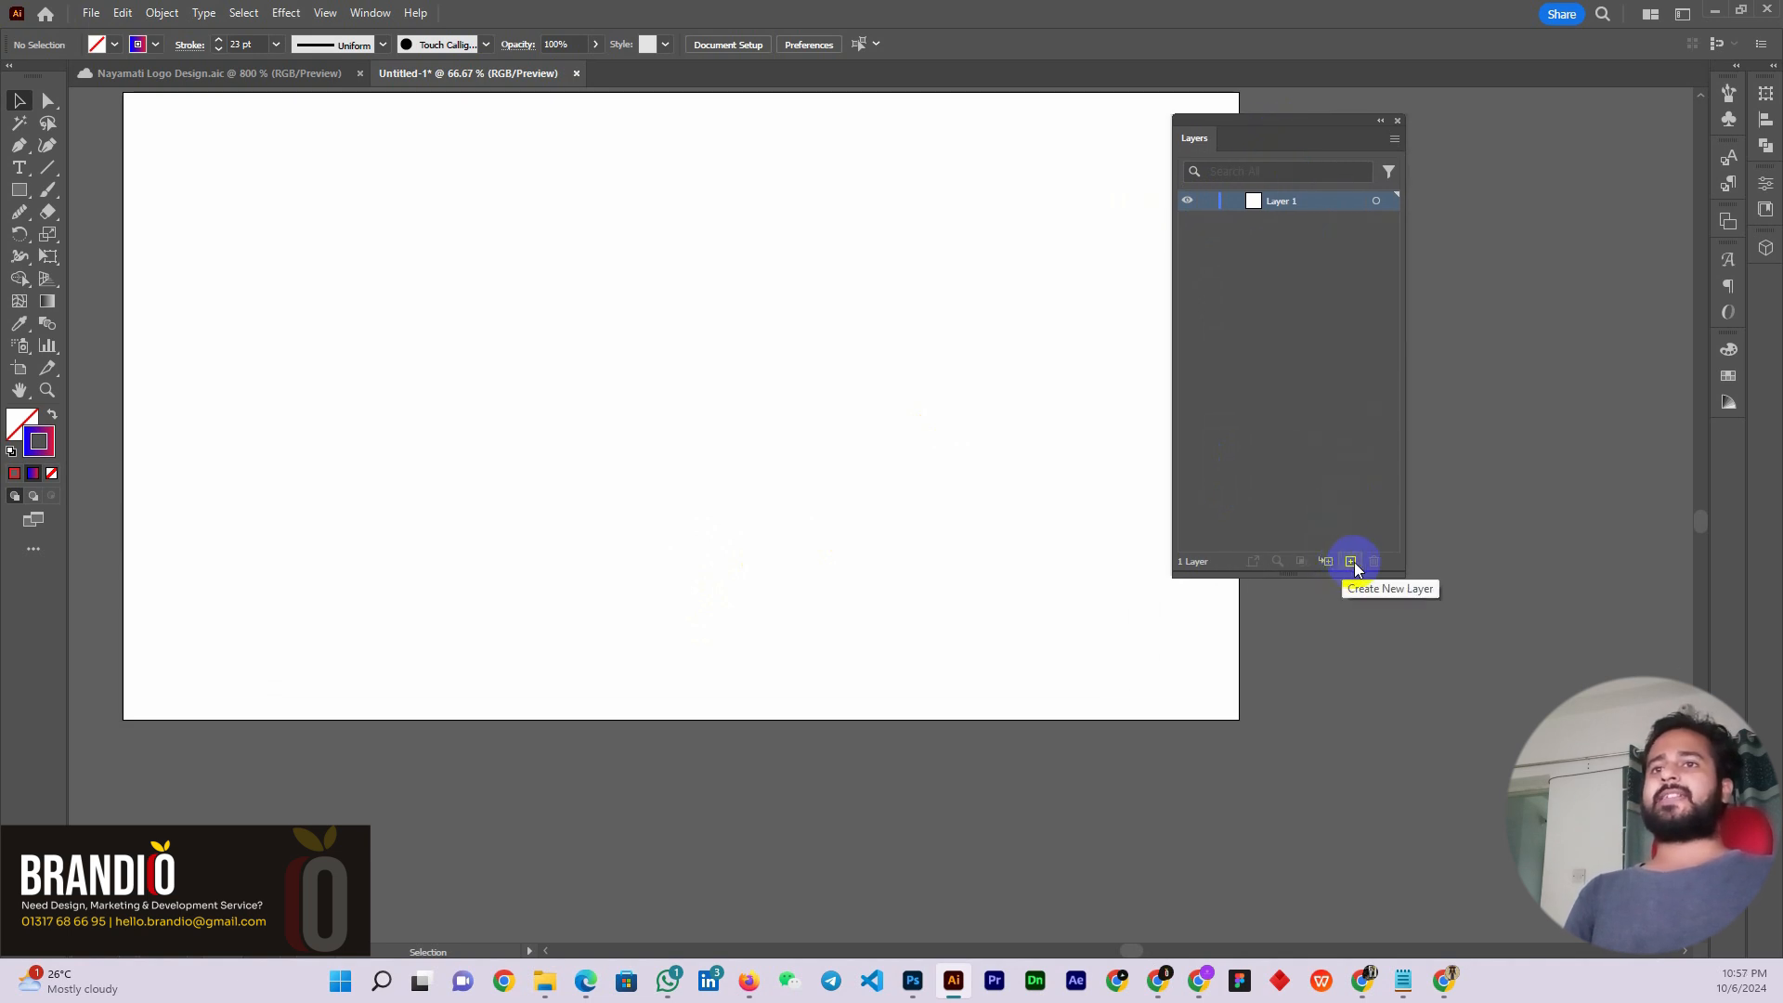
scroll(743, 511, "down", 3)
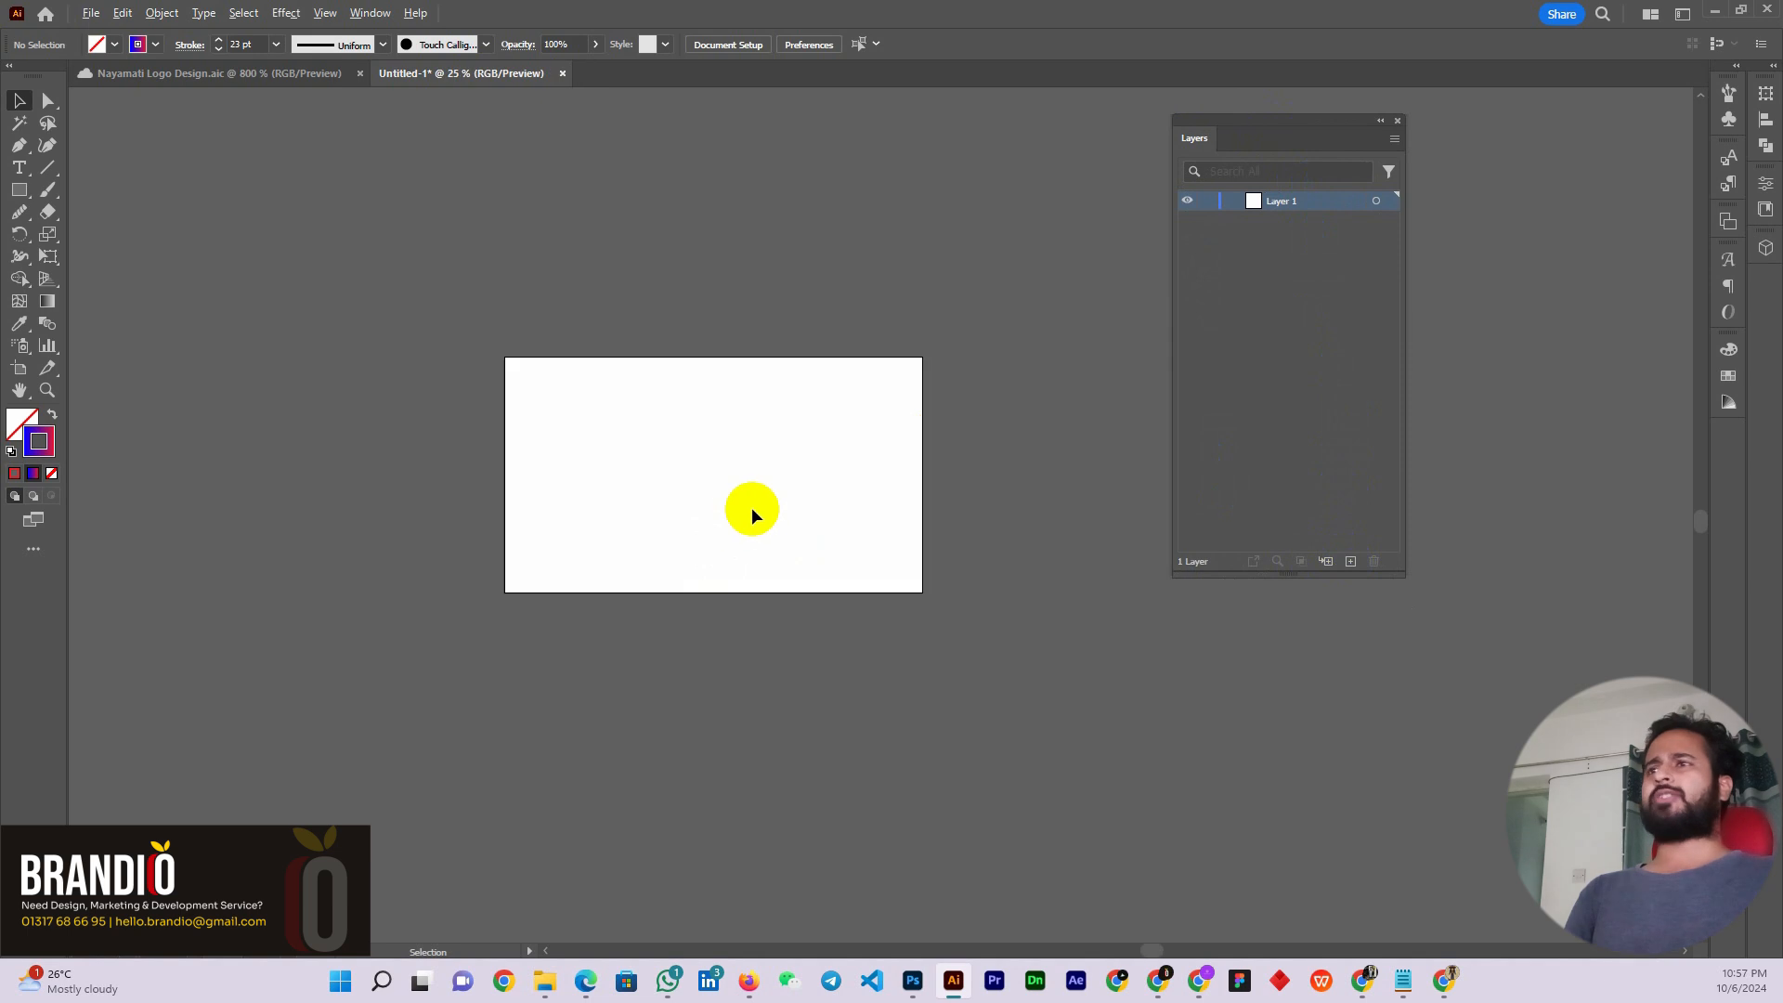
scroll(767, 504, "up", 3)
left_click(1297, 174)
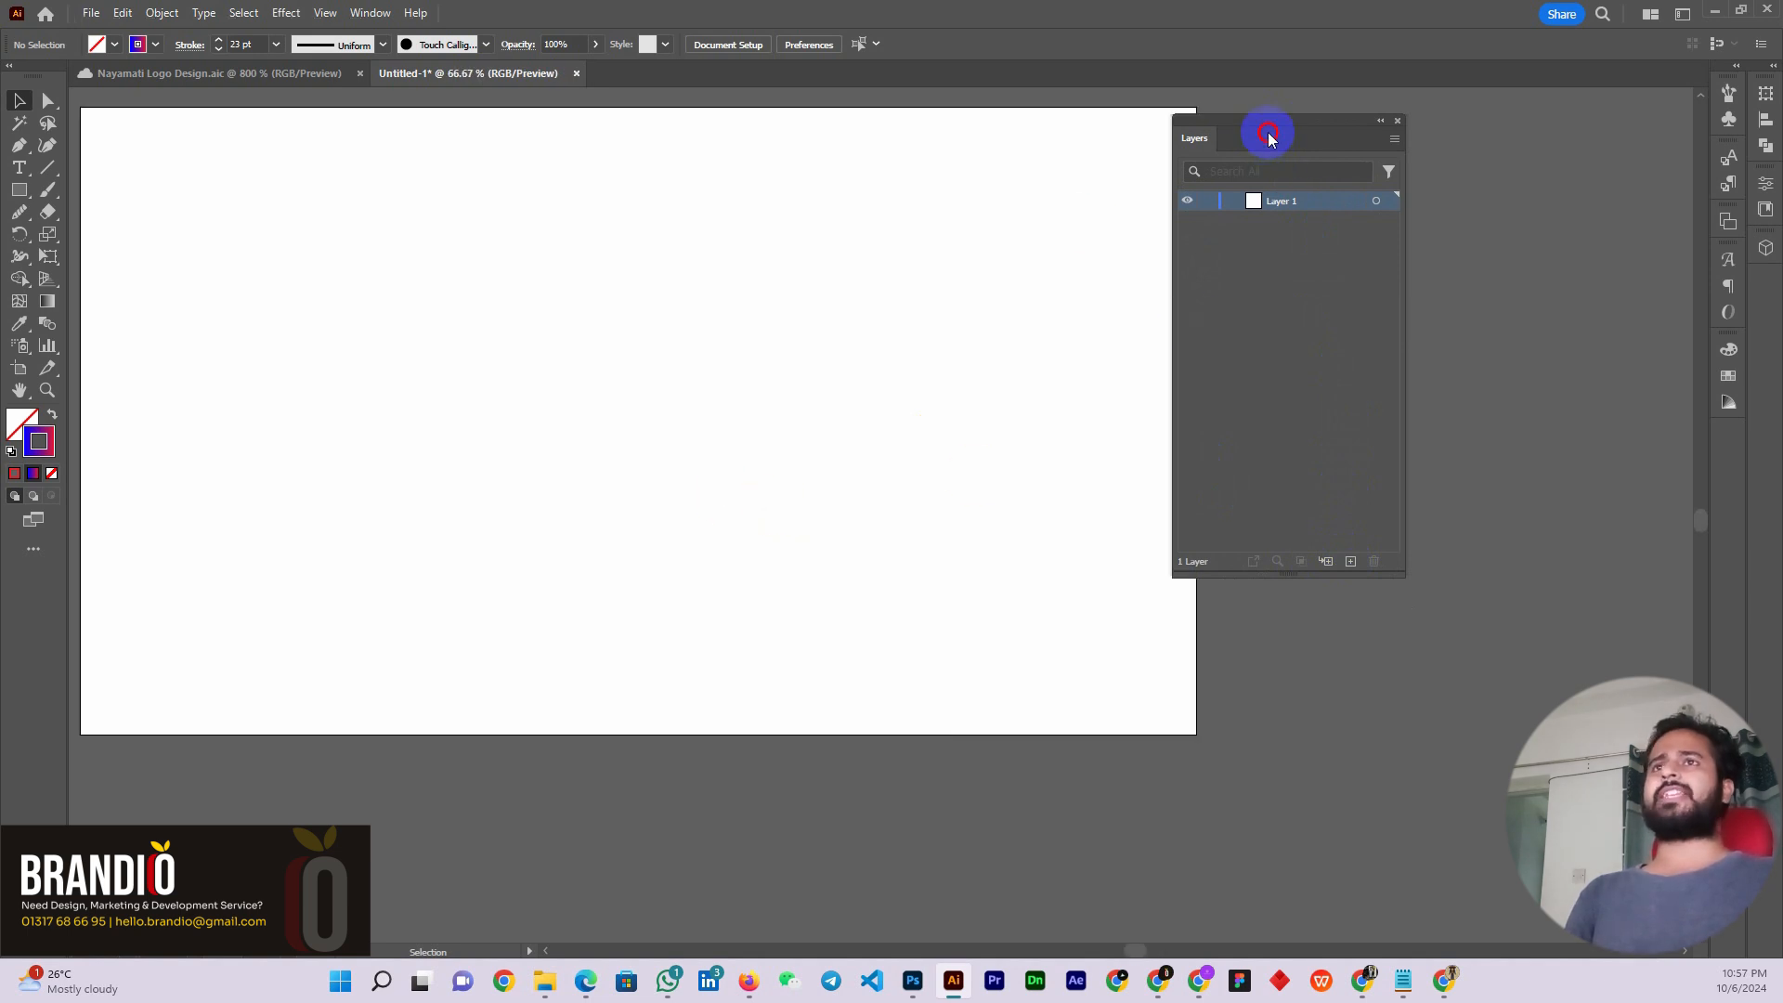
left_click_drag(1269, 137, 1271, 135)
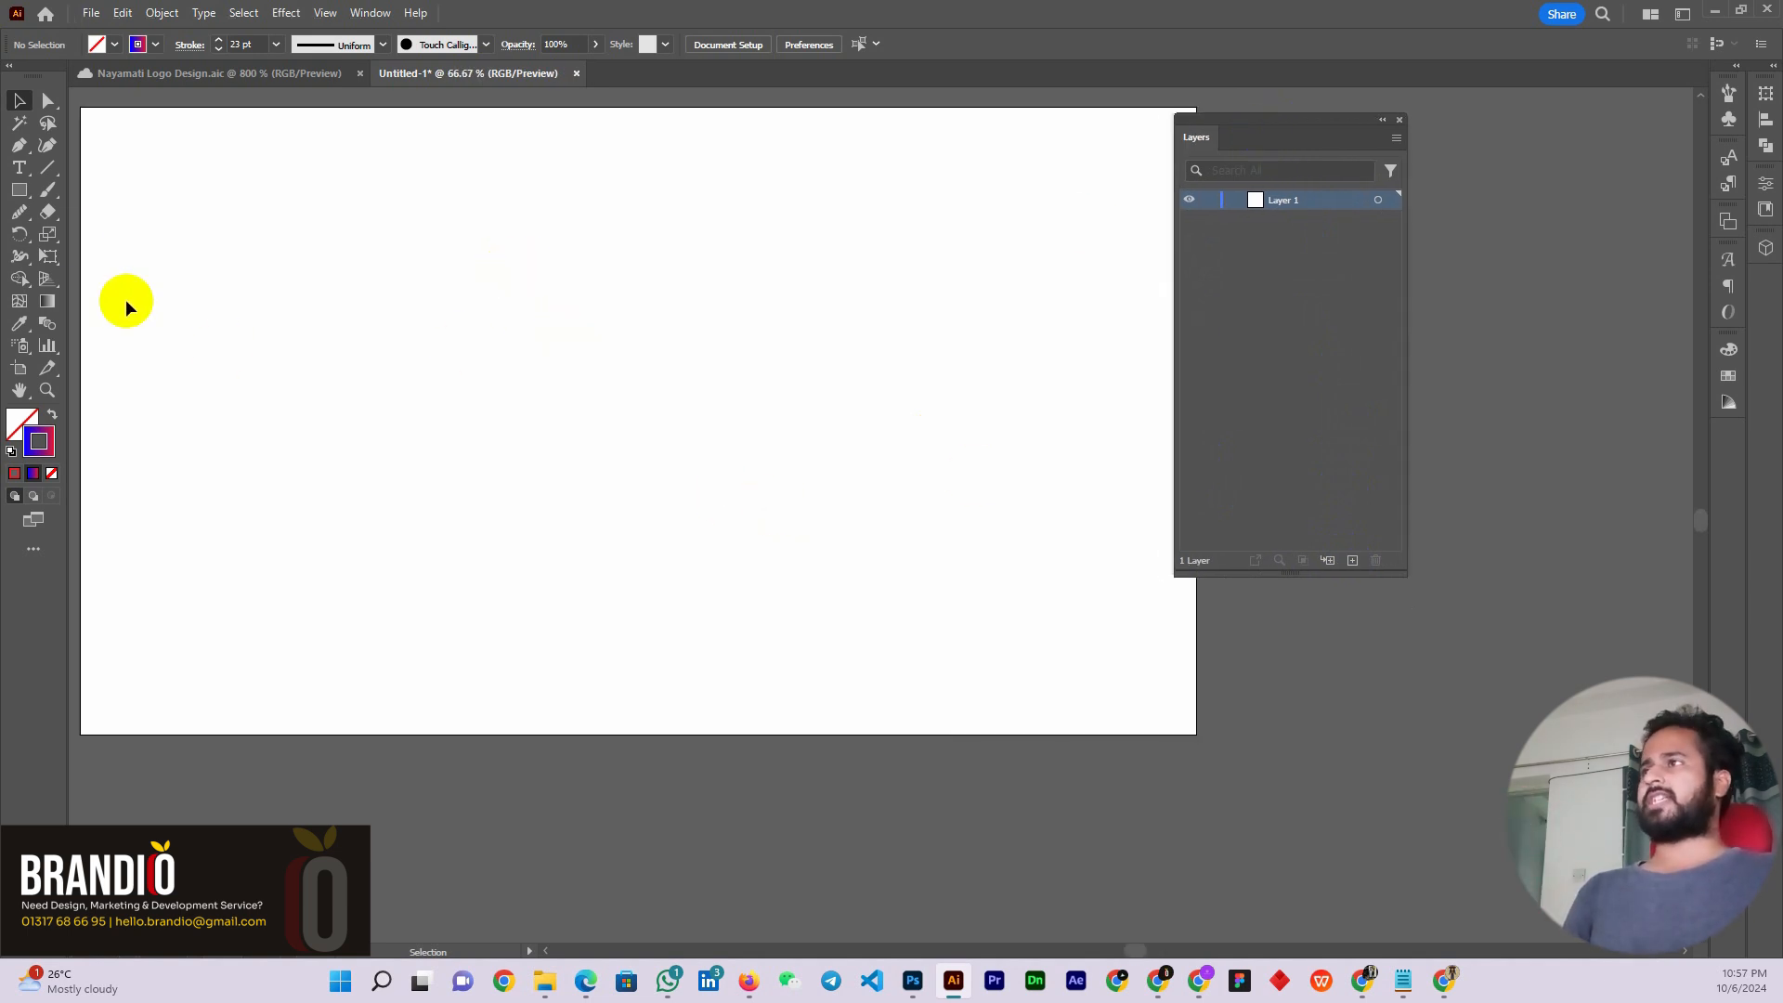
Draw a rectangle about 590 by 357 px in the middle of the artboard and swap its gradient stroke to the fill
left_click(19, 189)
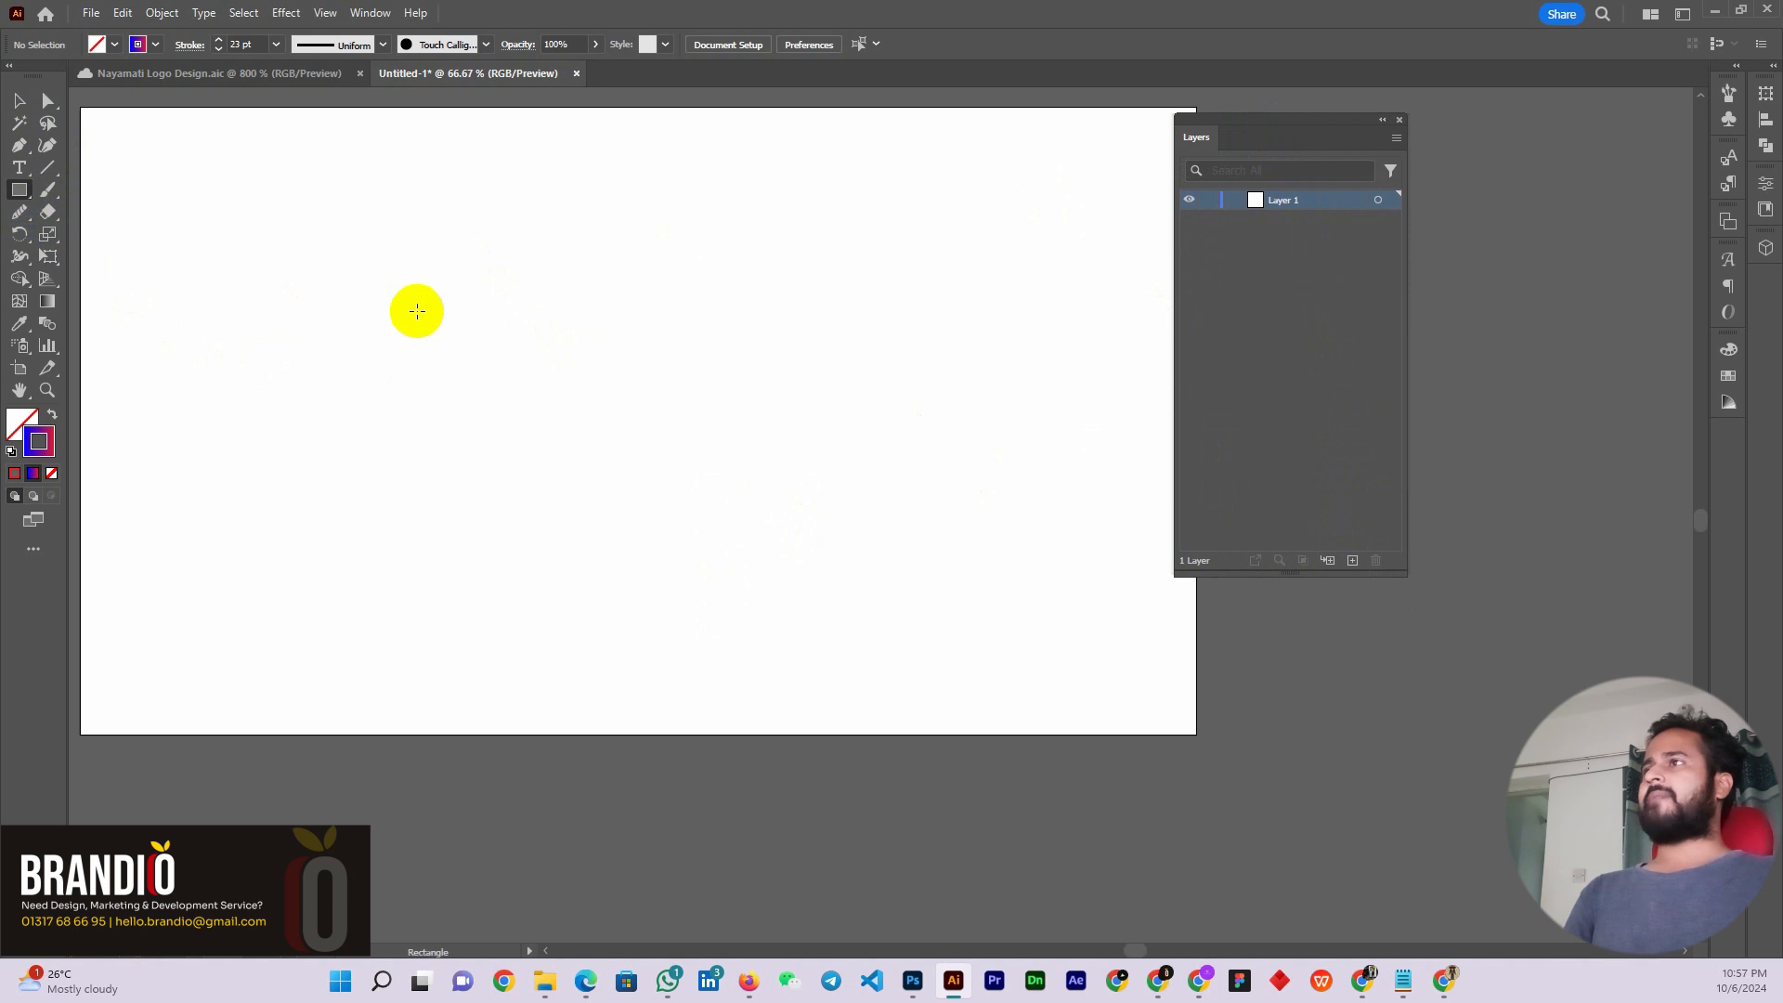
left_click_drag(391, 264, 873, 556)
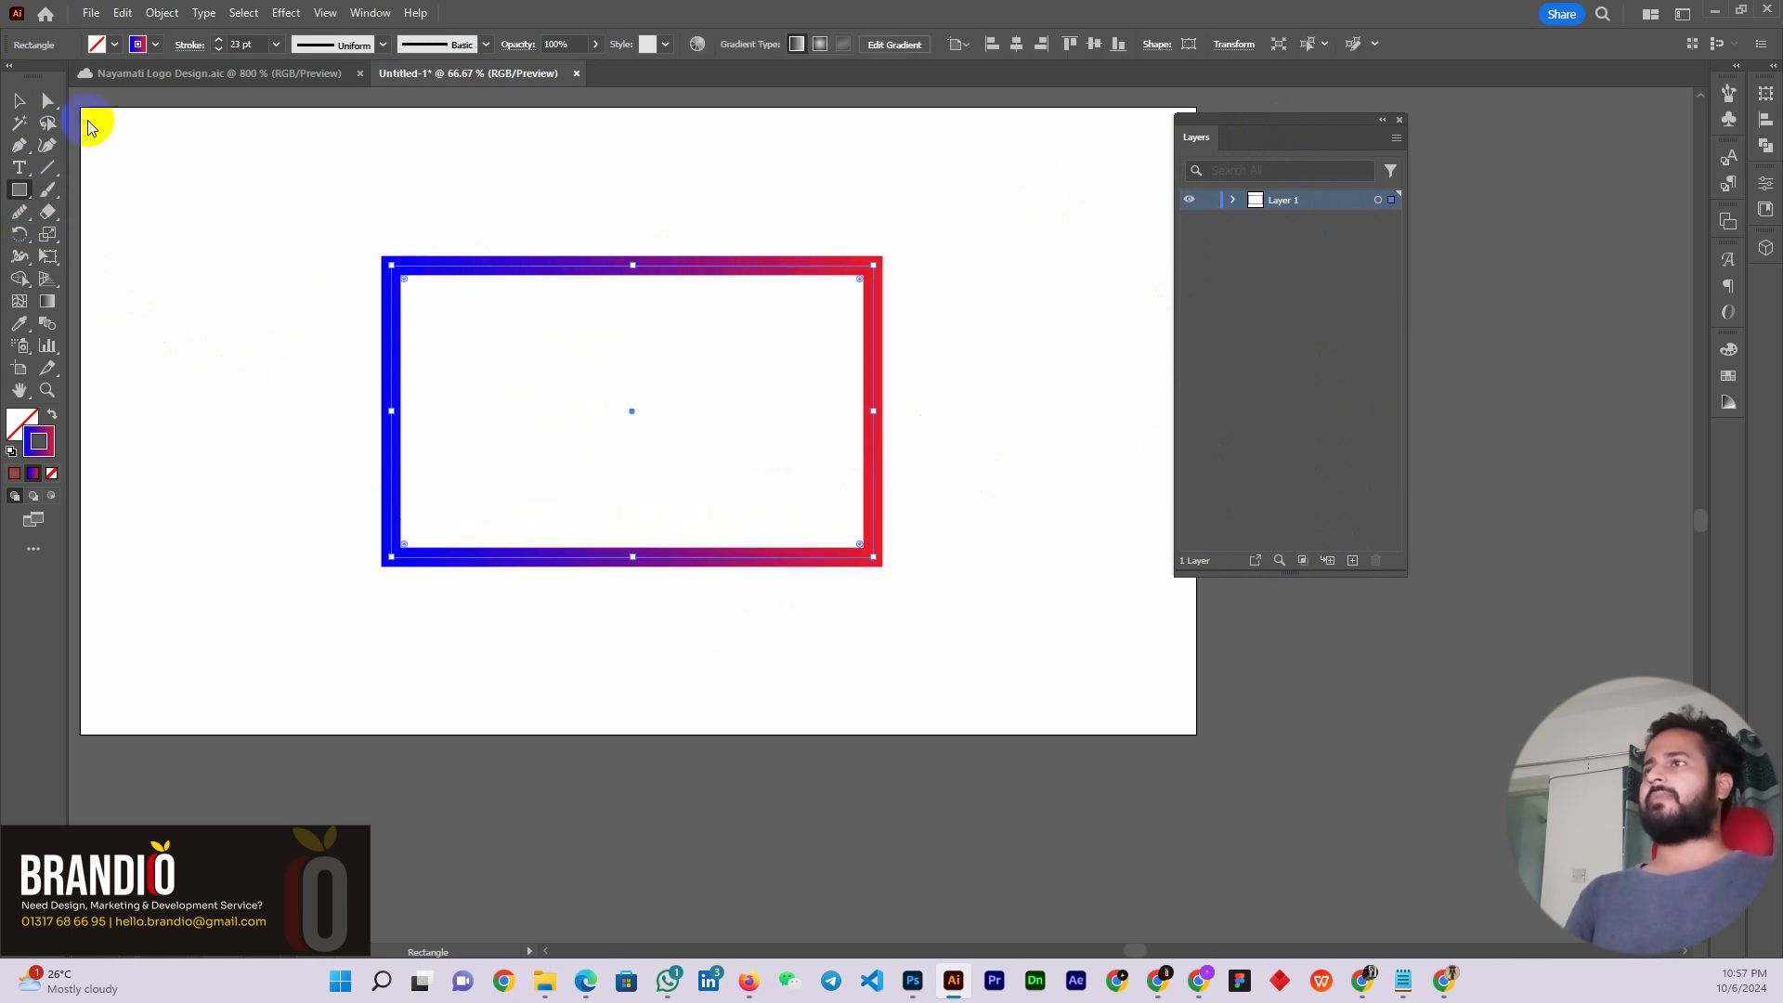
left_click(19, 100)
left_click(939, 209)
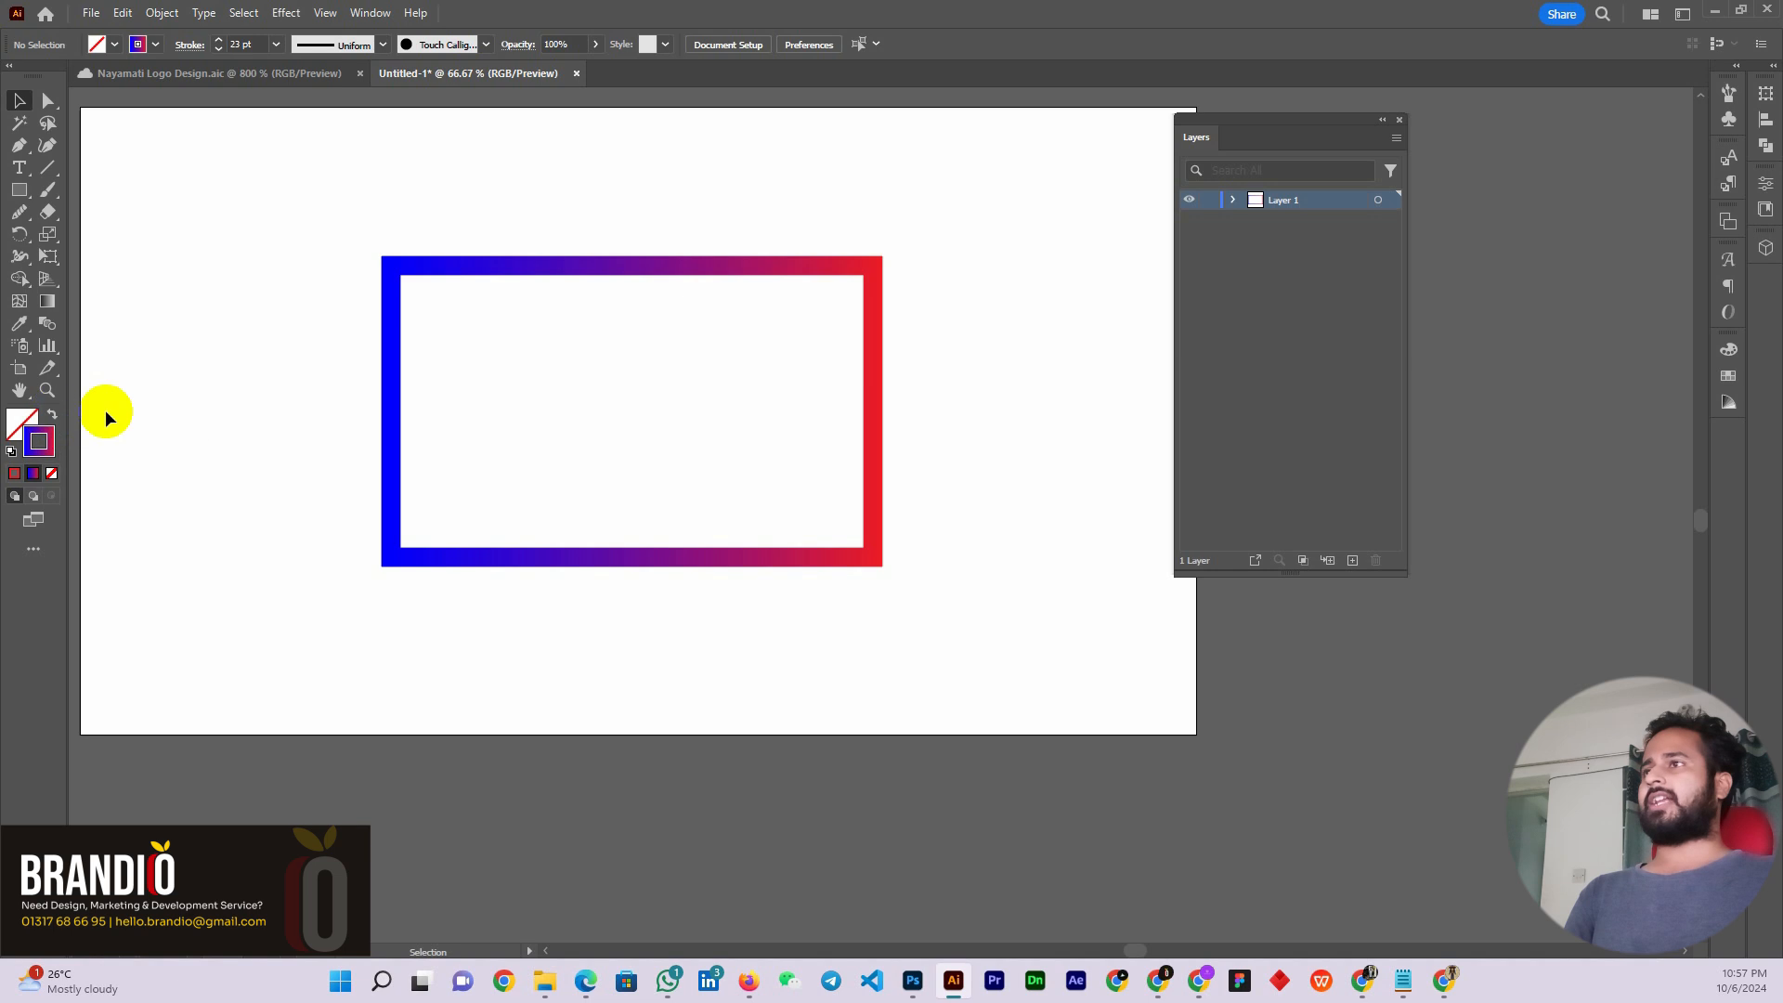
left_click_drag(353, 207, 513, 376)
left_click(52, 414)
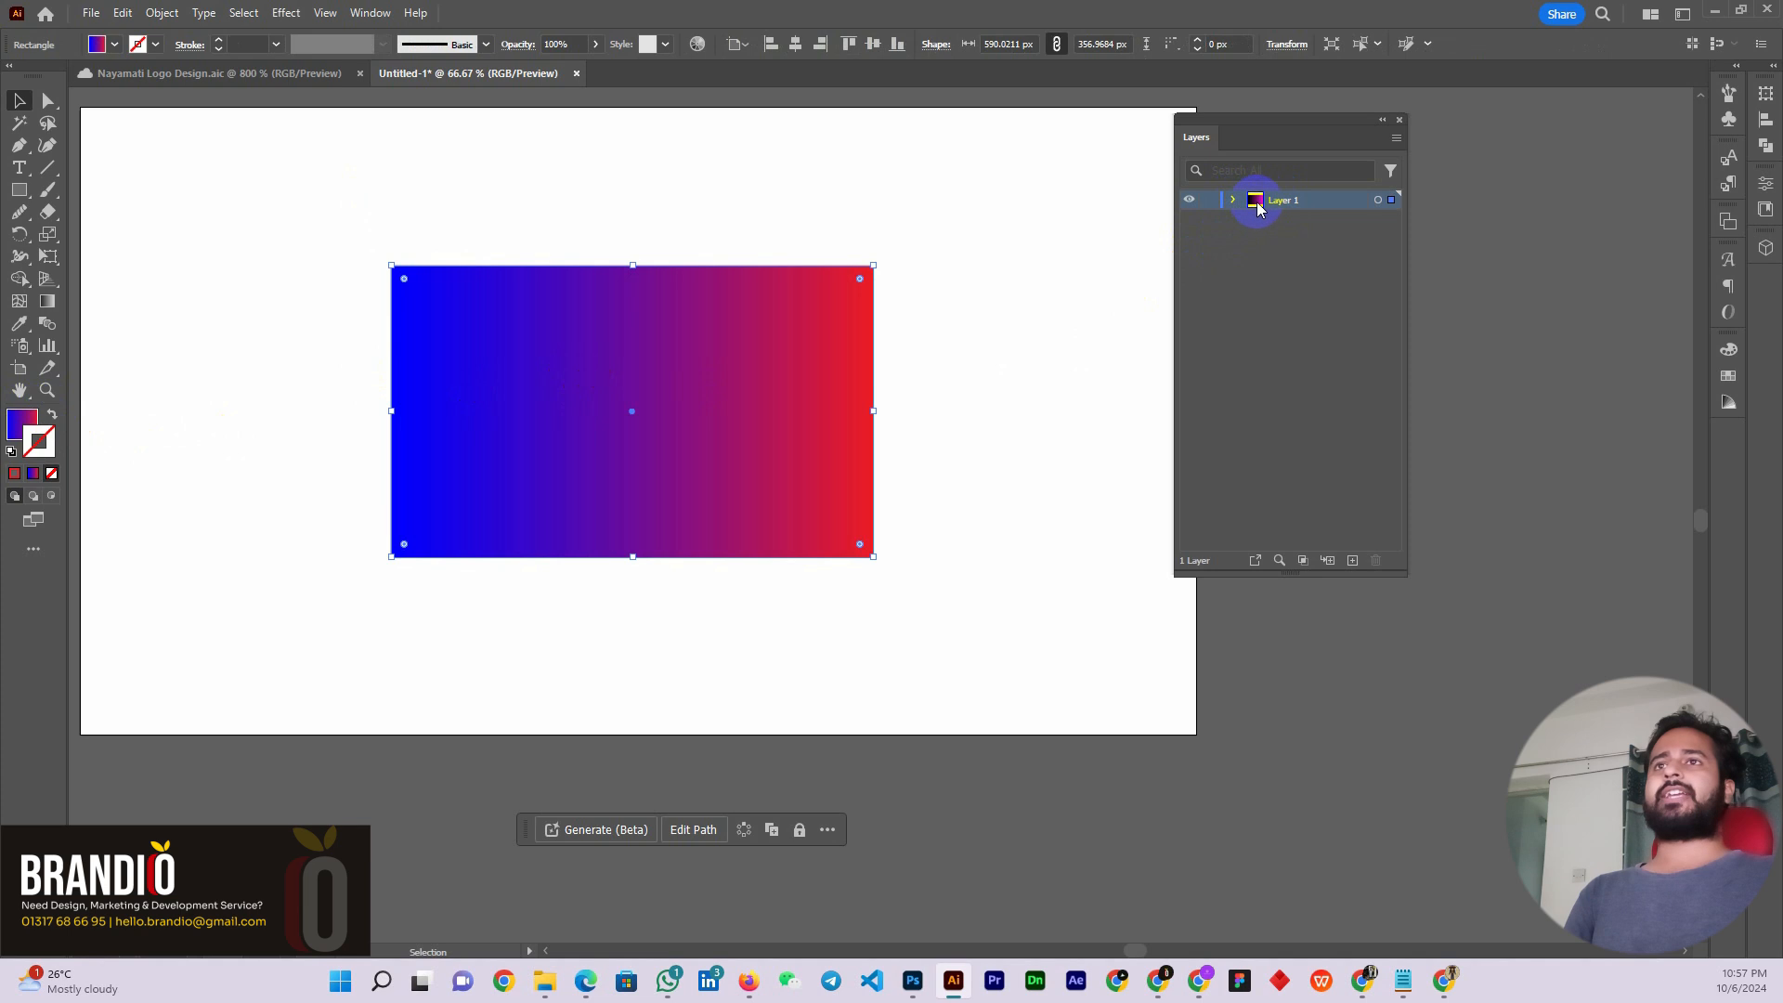
Shift the Layers panel further over the artboard, then expand Layer 1 and highlight its rectangle entry
left_click_drag(1273, 131, 1212, 133)
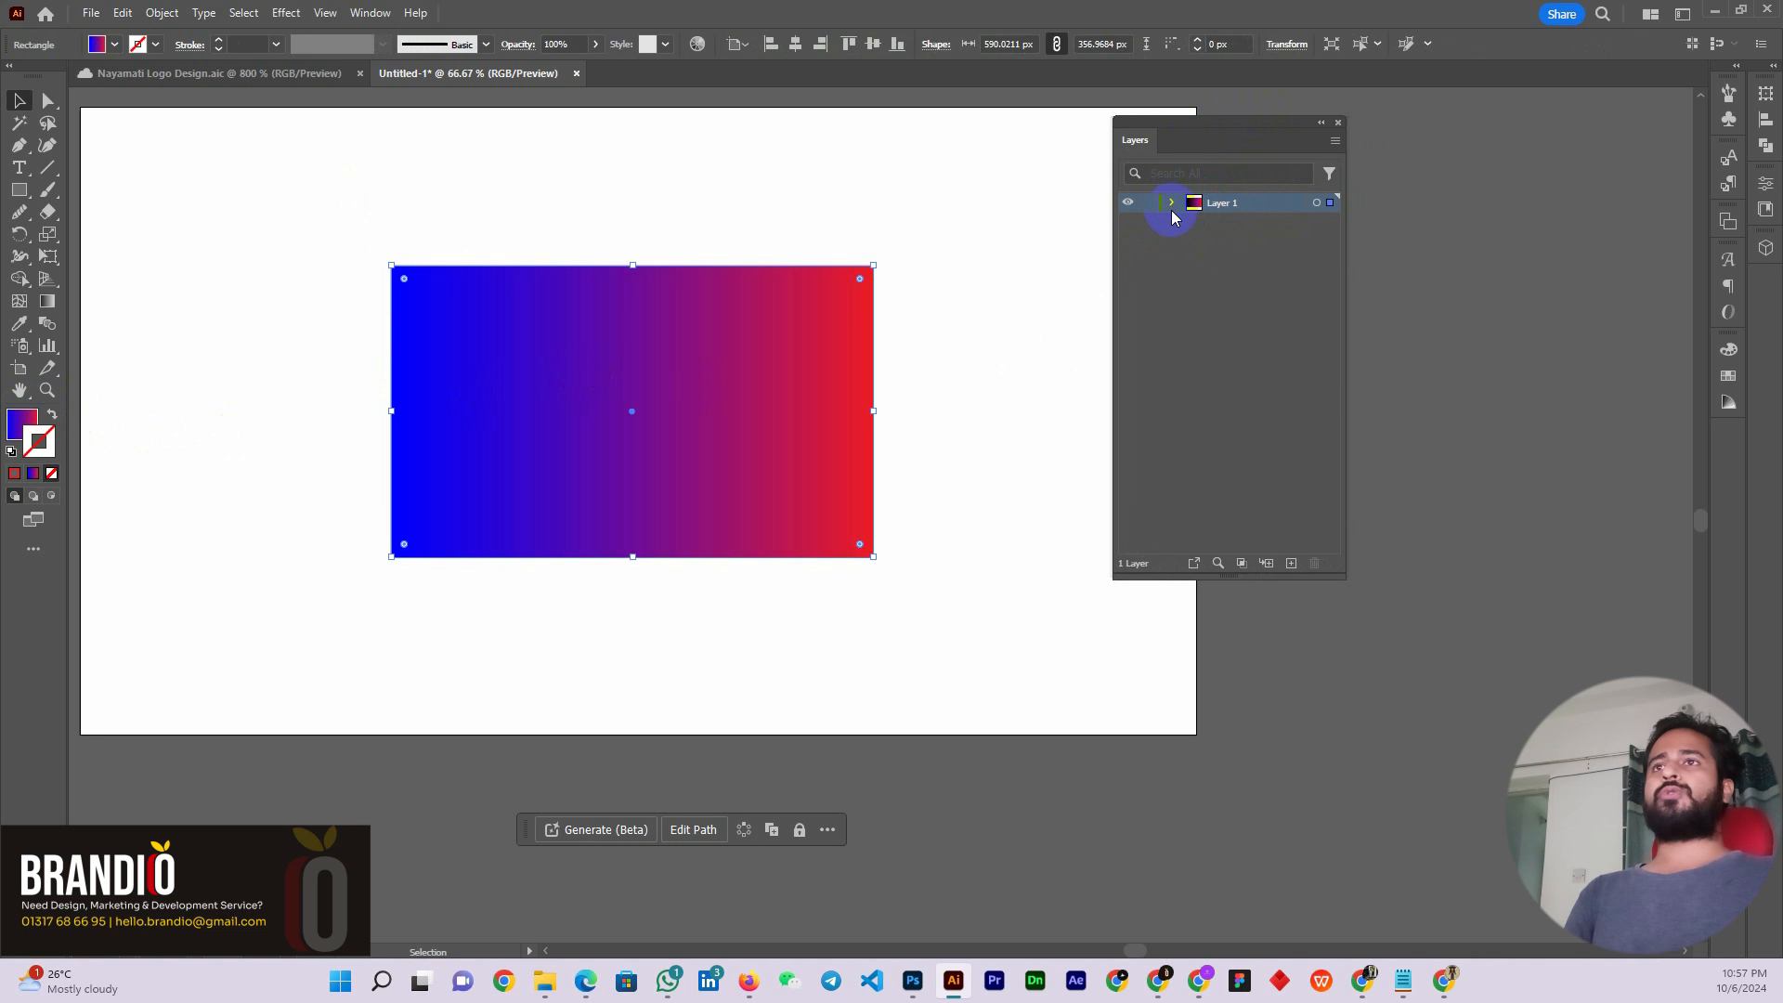
left_click(1172, 204)
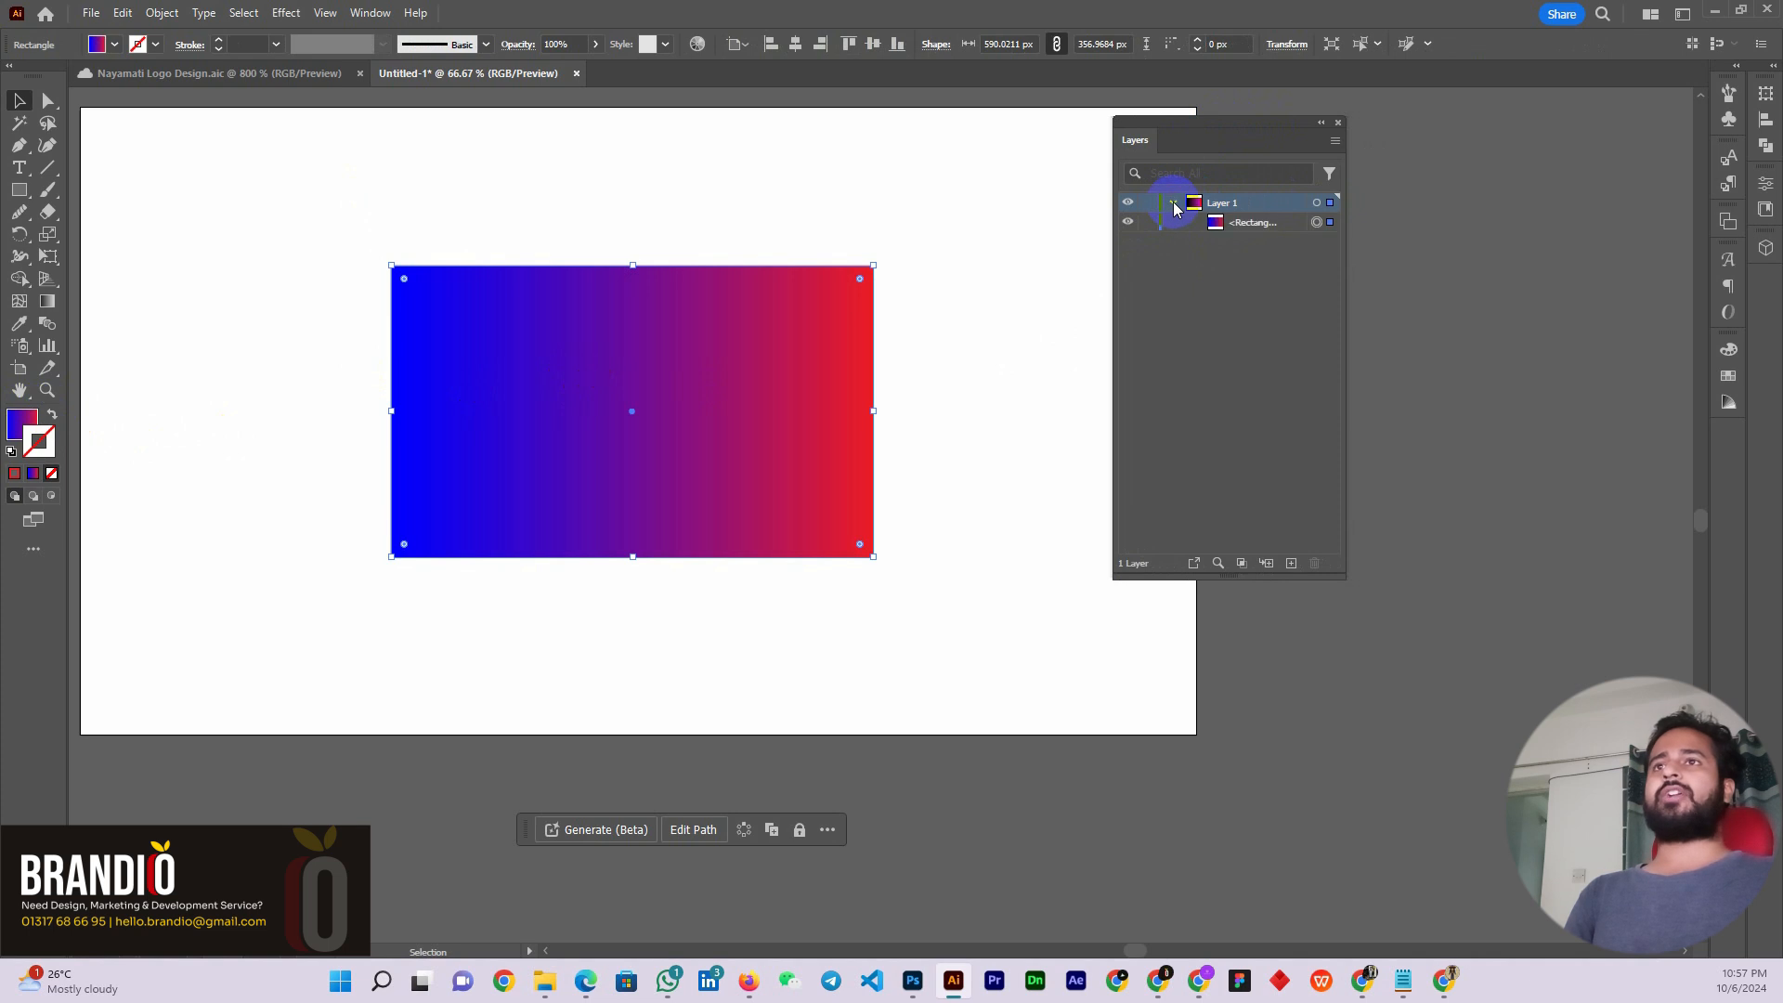
left_click(1246, 224)
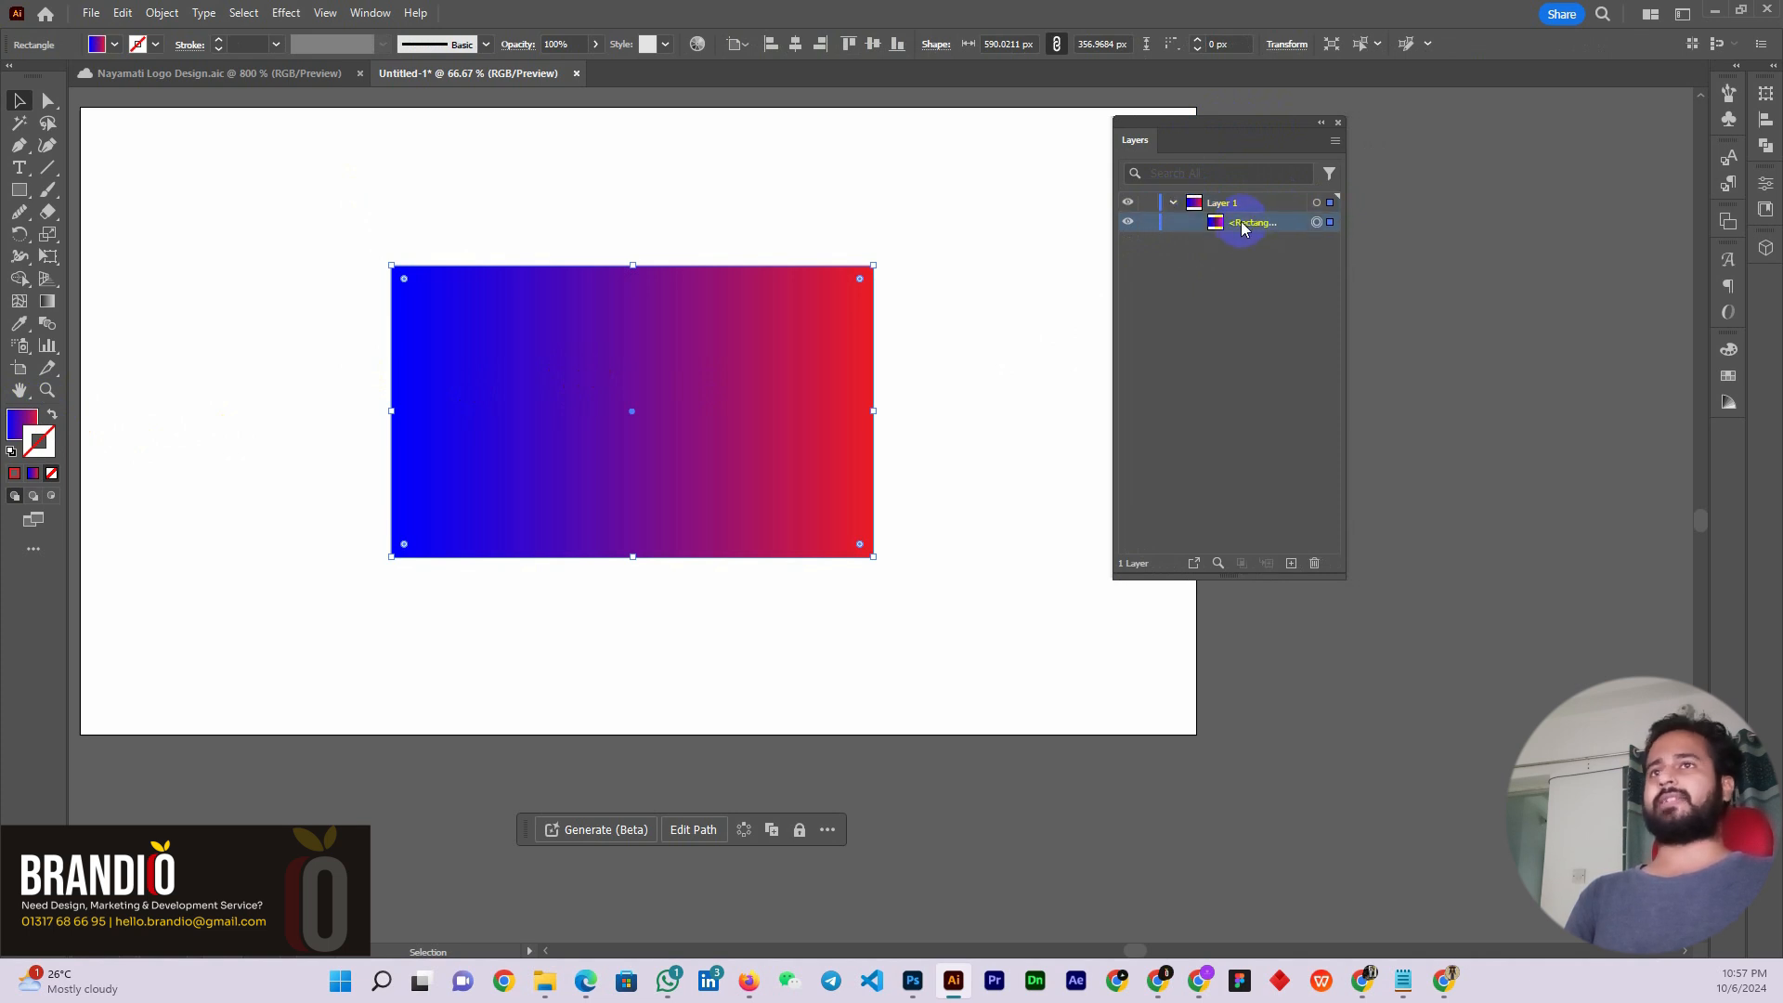
Hide and show the rectangle three times through its own visibility toggle, leaving it shown
left_click(1128, 223)
left_click(1128, 223)
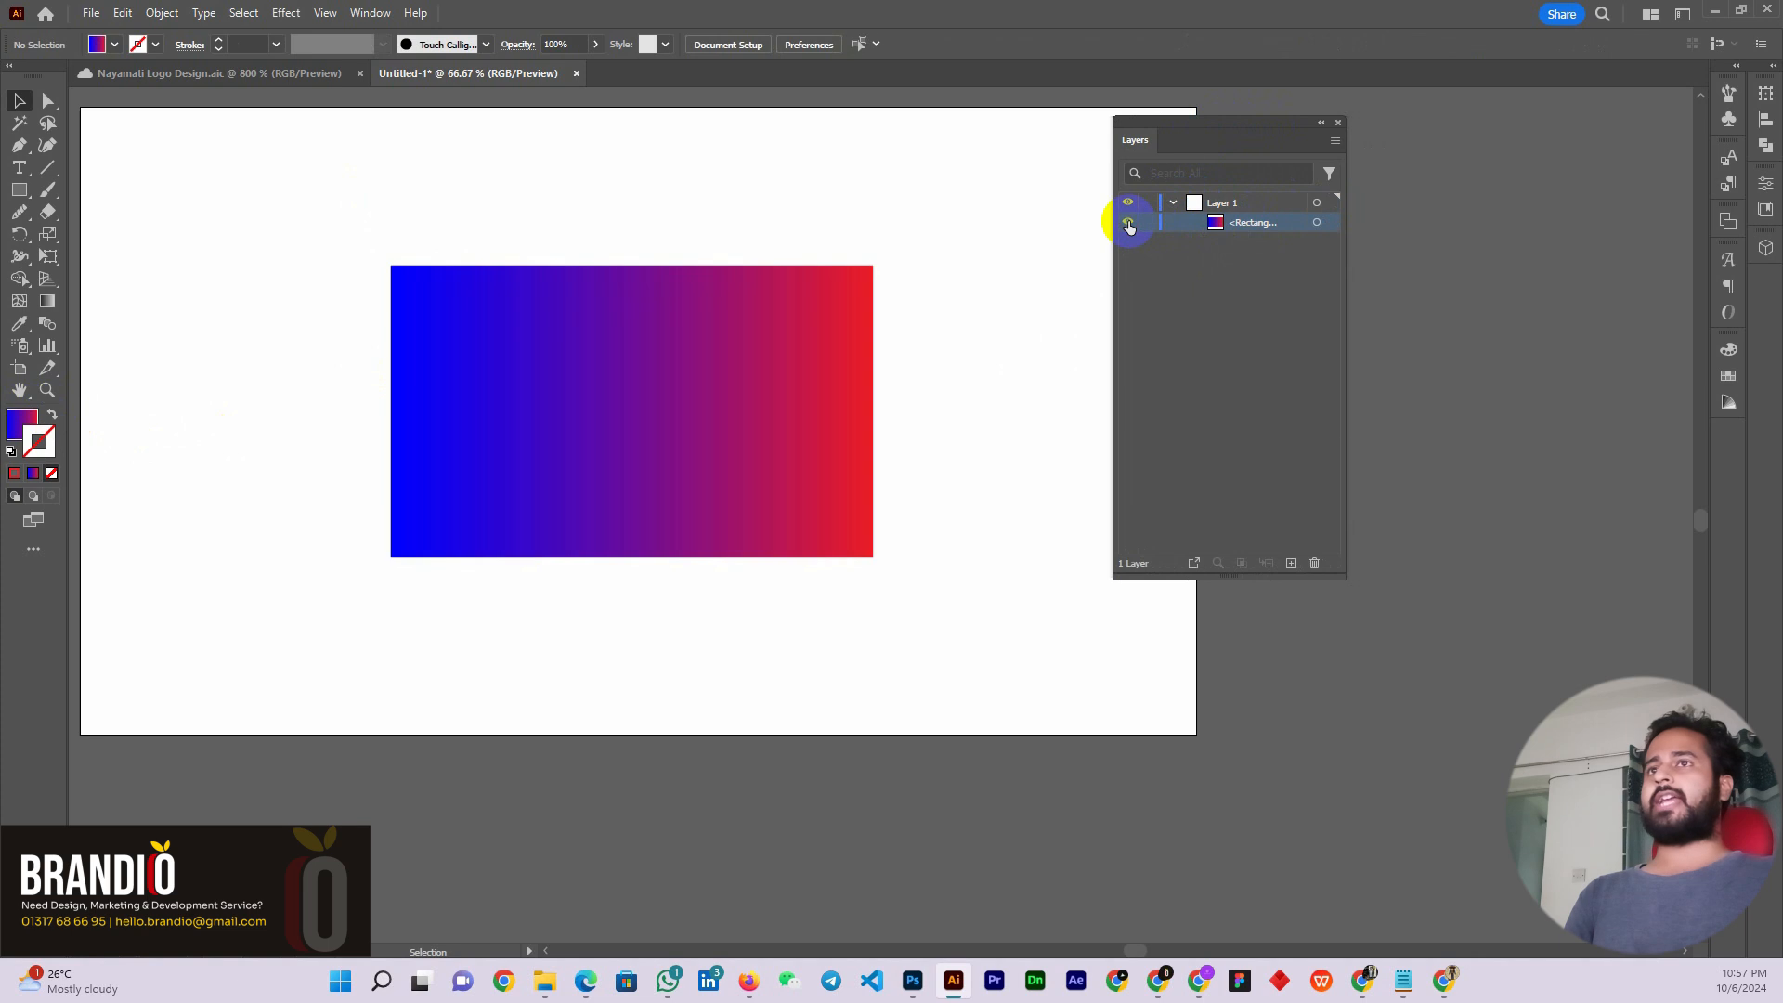
left_click(1128, 222)
left_click(1128, 222)
left_click(1128, 223)
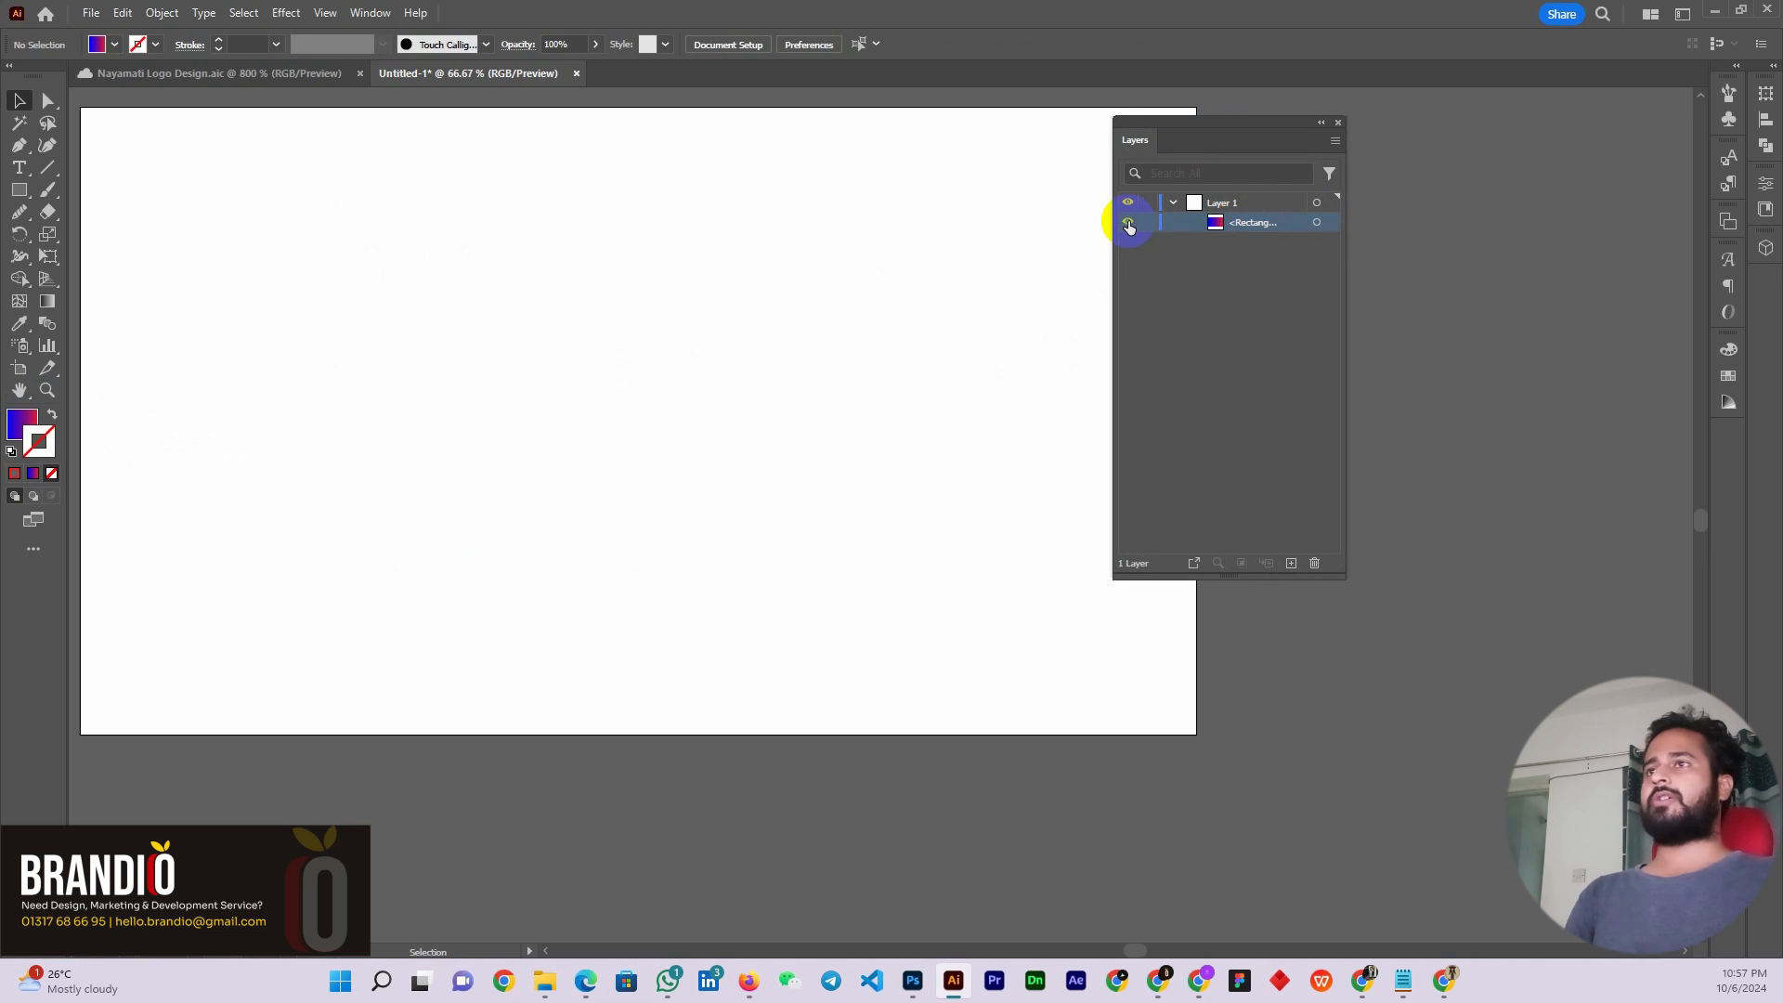
left_click(1128, 223)
left_click(1247, 225)
Move the rectangle toward the artboard's upper left and draw a circle about 286 px in diameter to its right
scroll(769, 450, "down", 3)
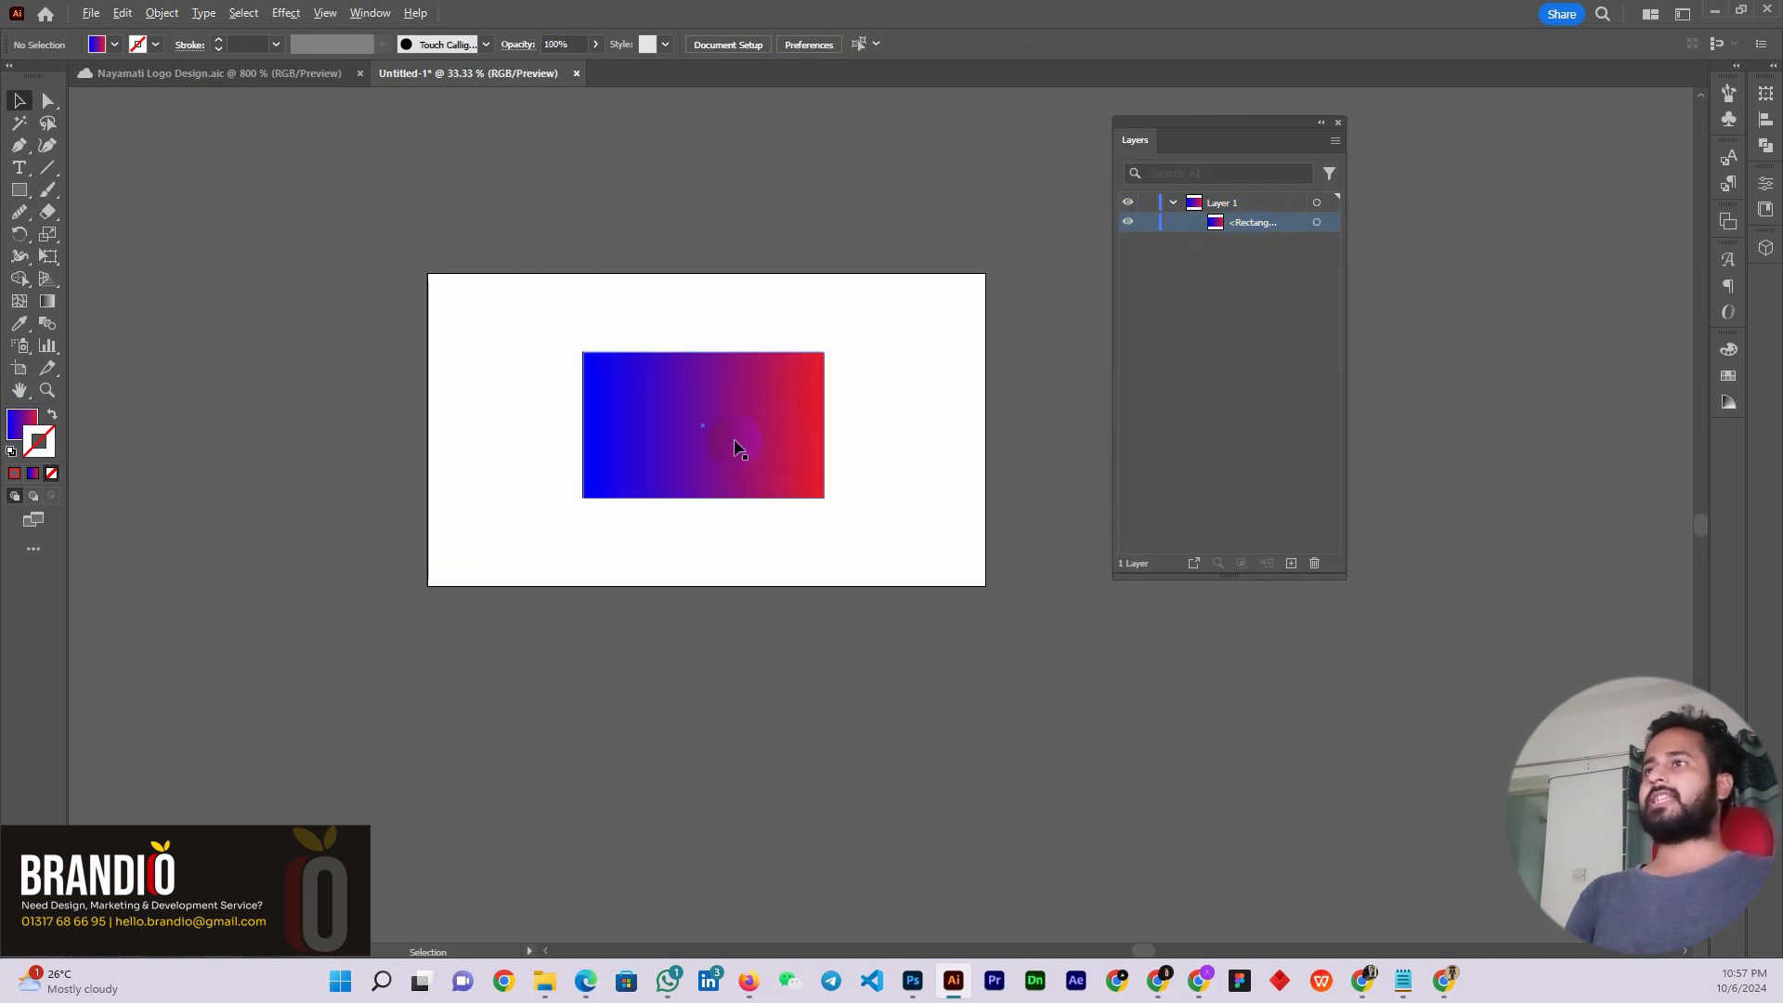
scroll(731, 446, "up", 3)
left_click_drag(731, 445, 548, 388)
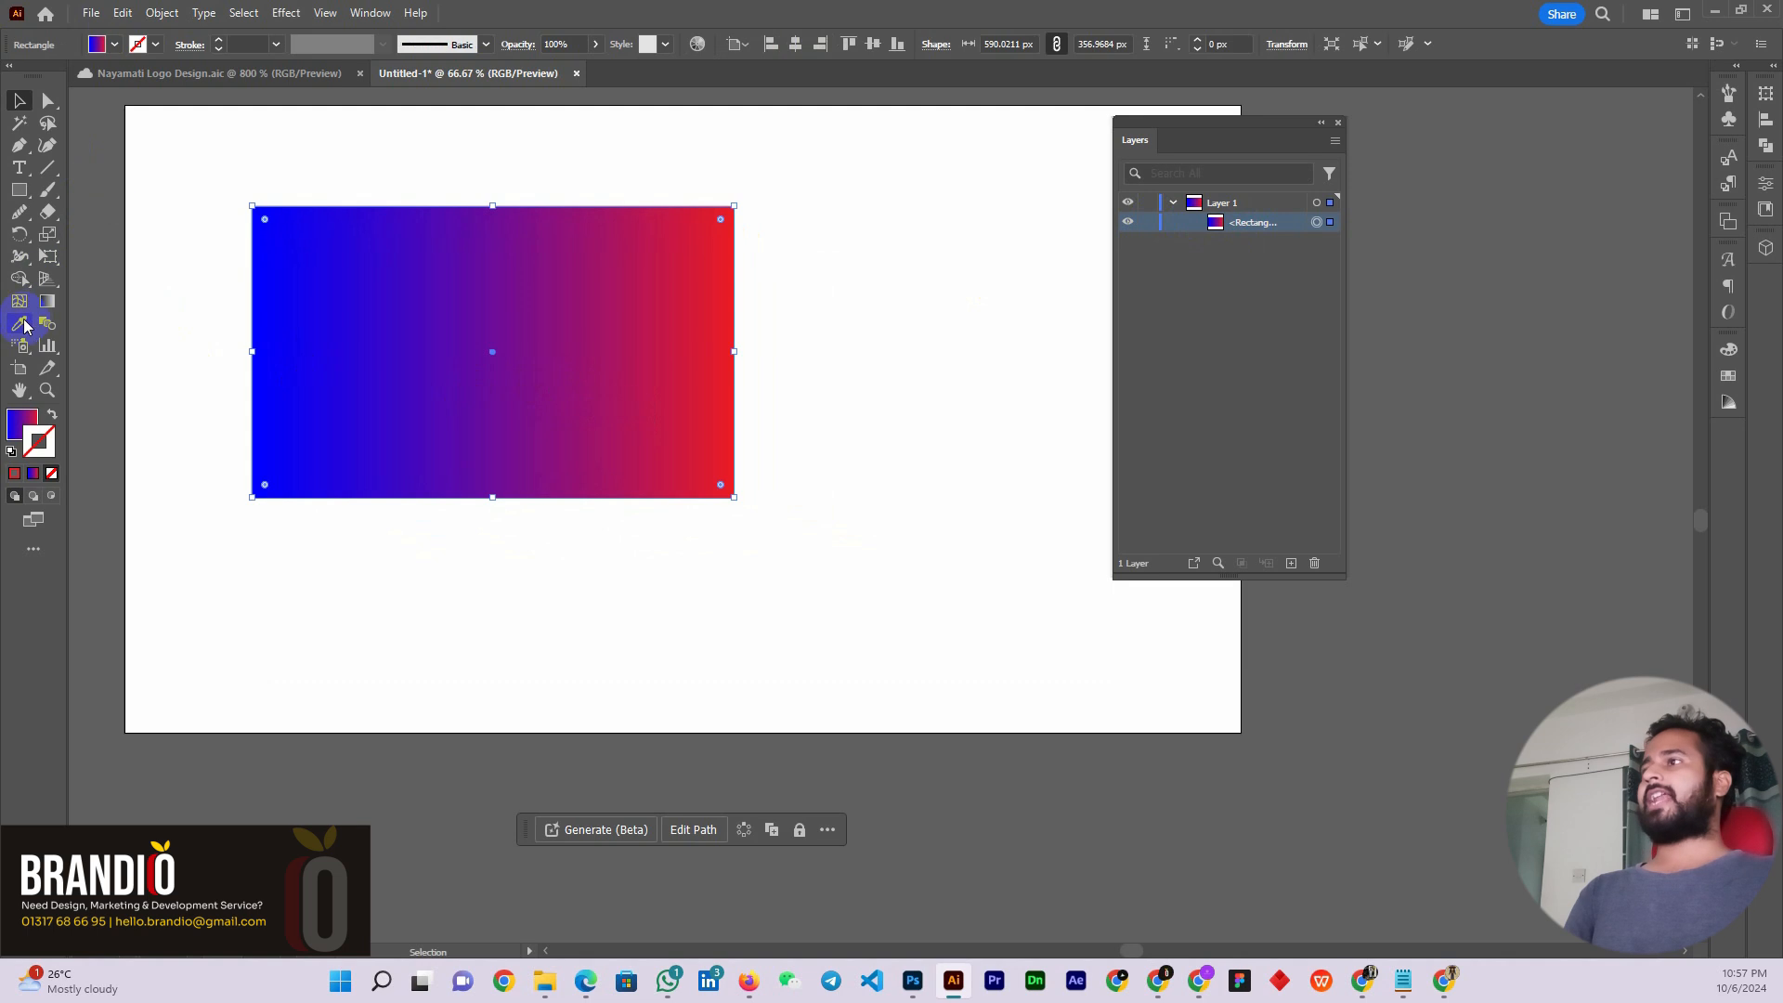
left_click_drag(23, 186, 111, 243)
left_click_drag(843, 290, 1077, 525)
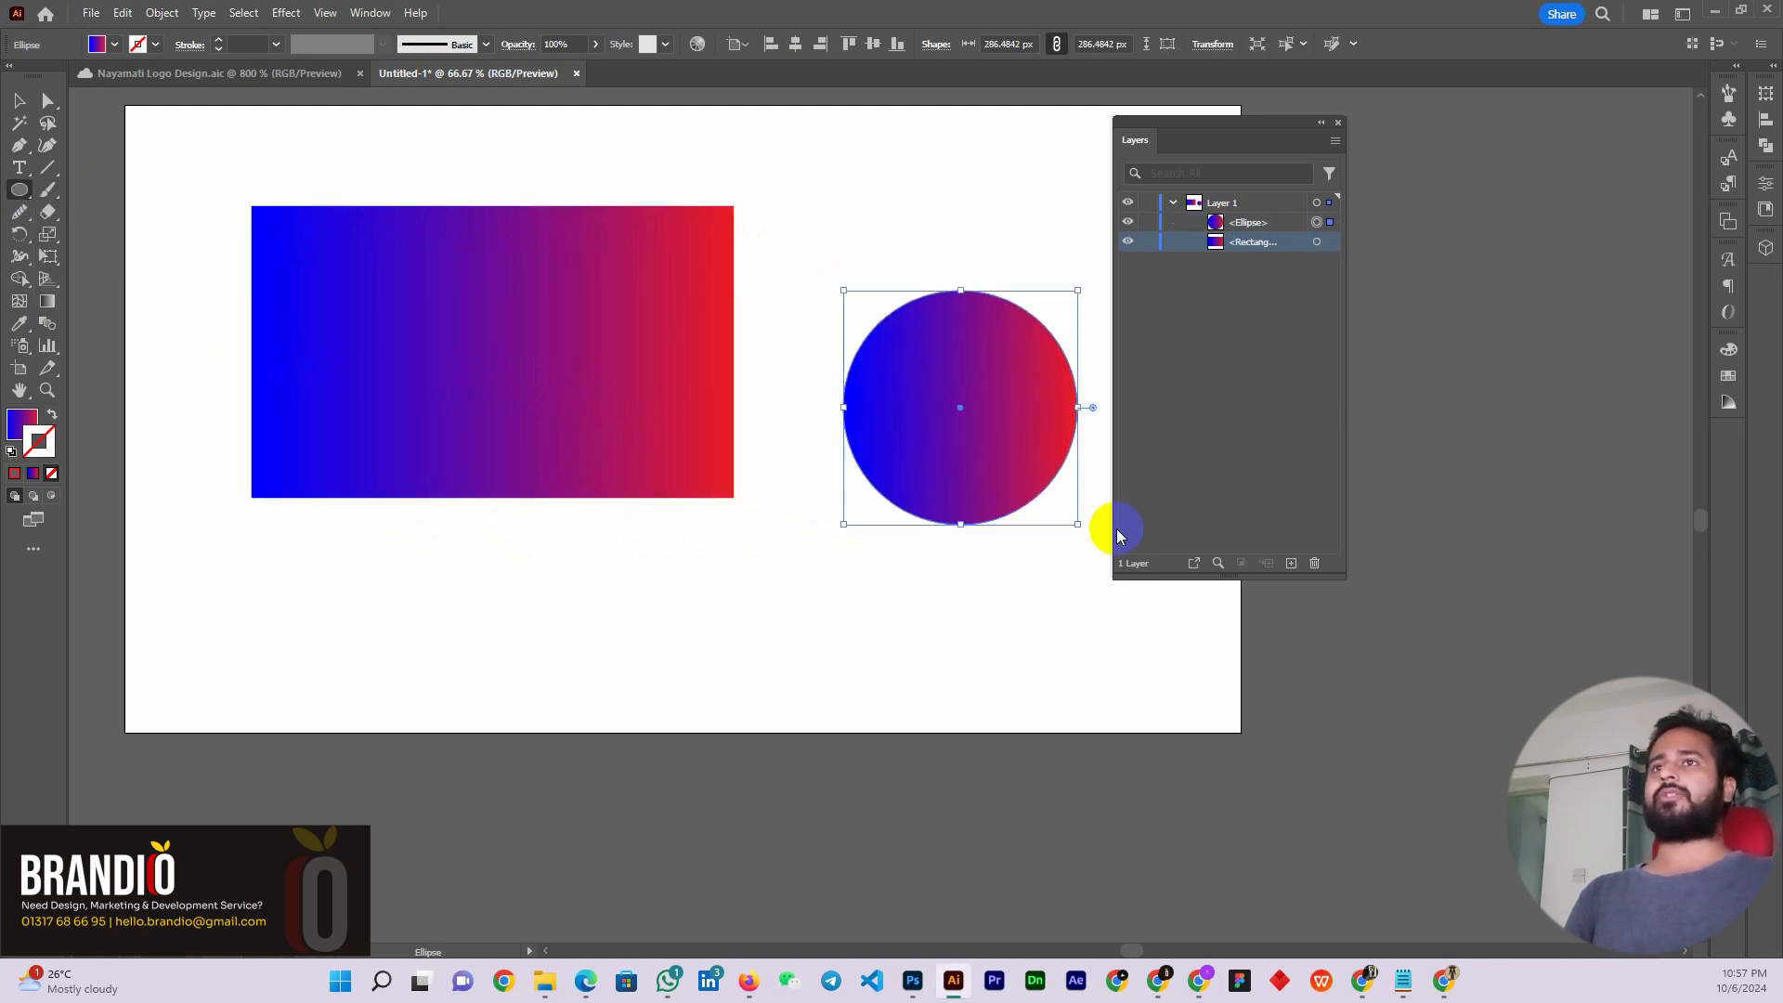
Rename Layer 1 as "Shape & Ellipse Layer"
left_click(1232, 205)
double_click(1224, 204)
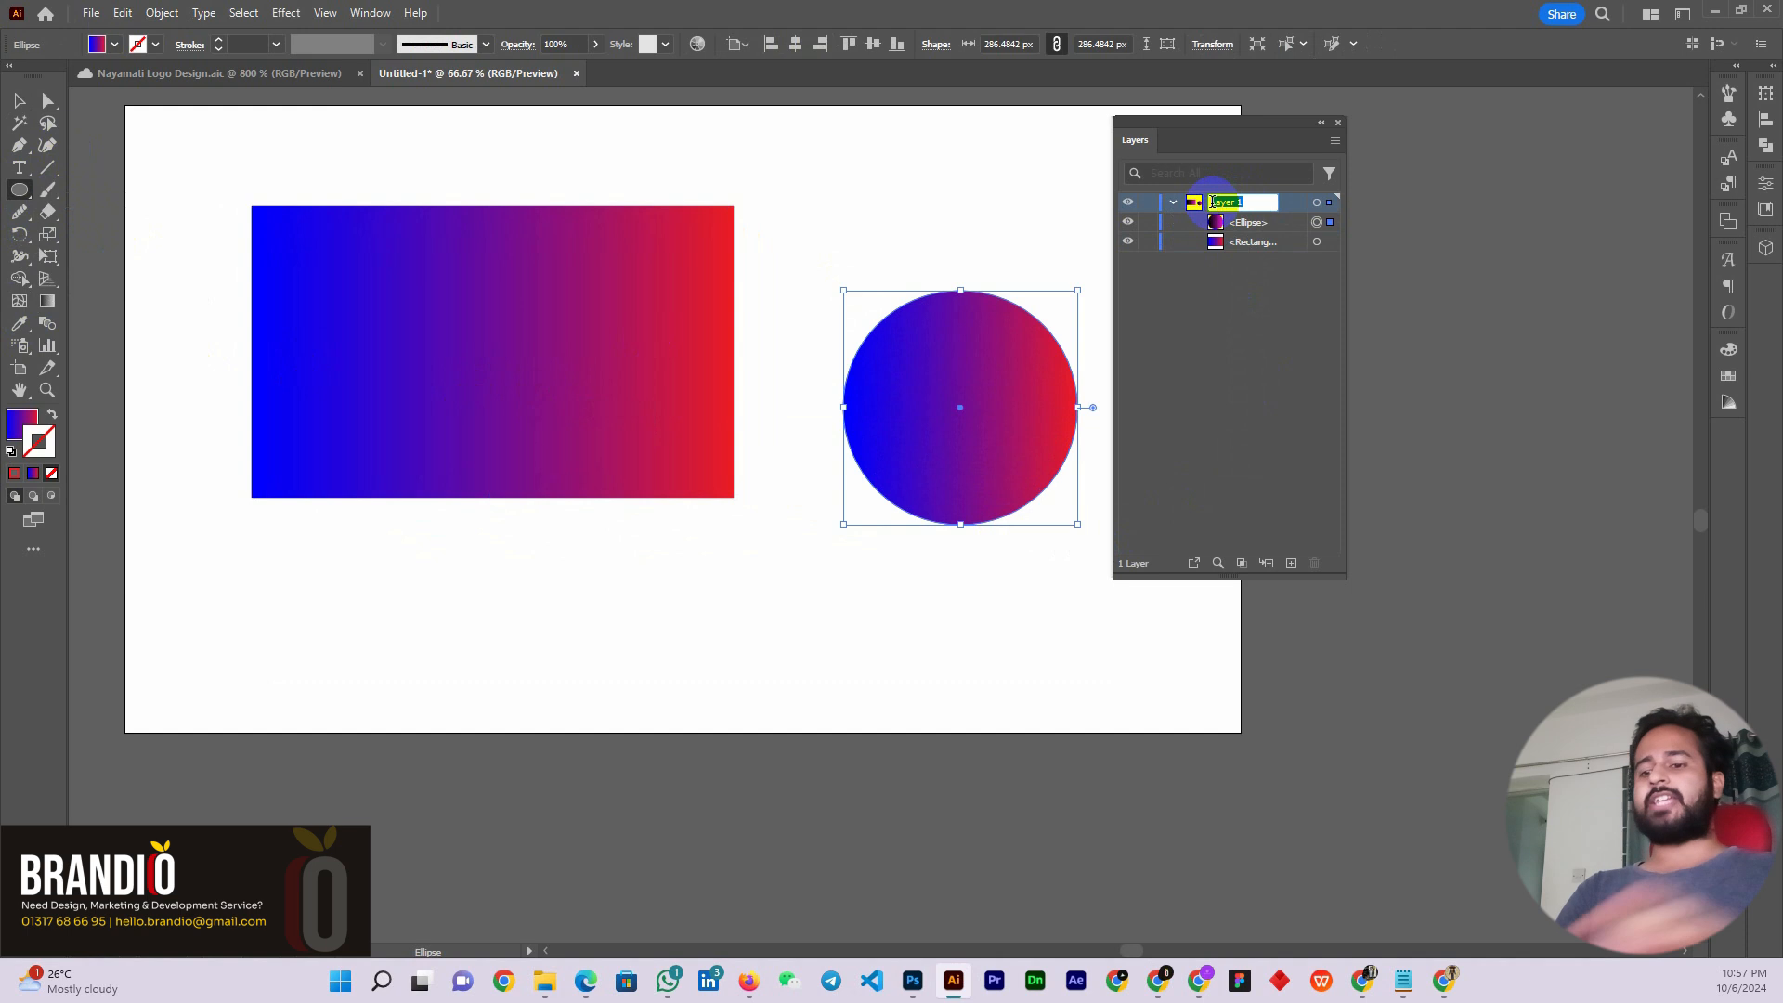
key("BackSpace")
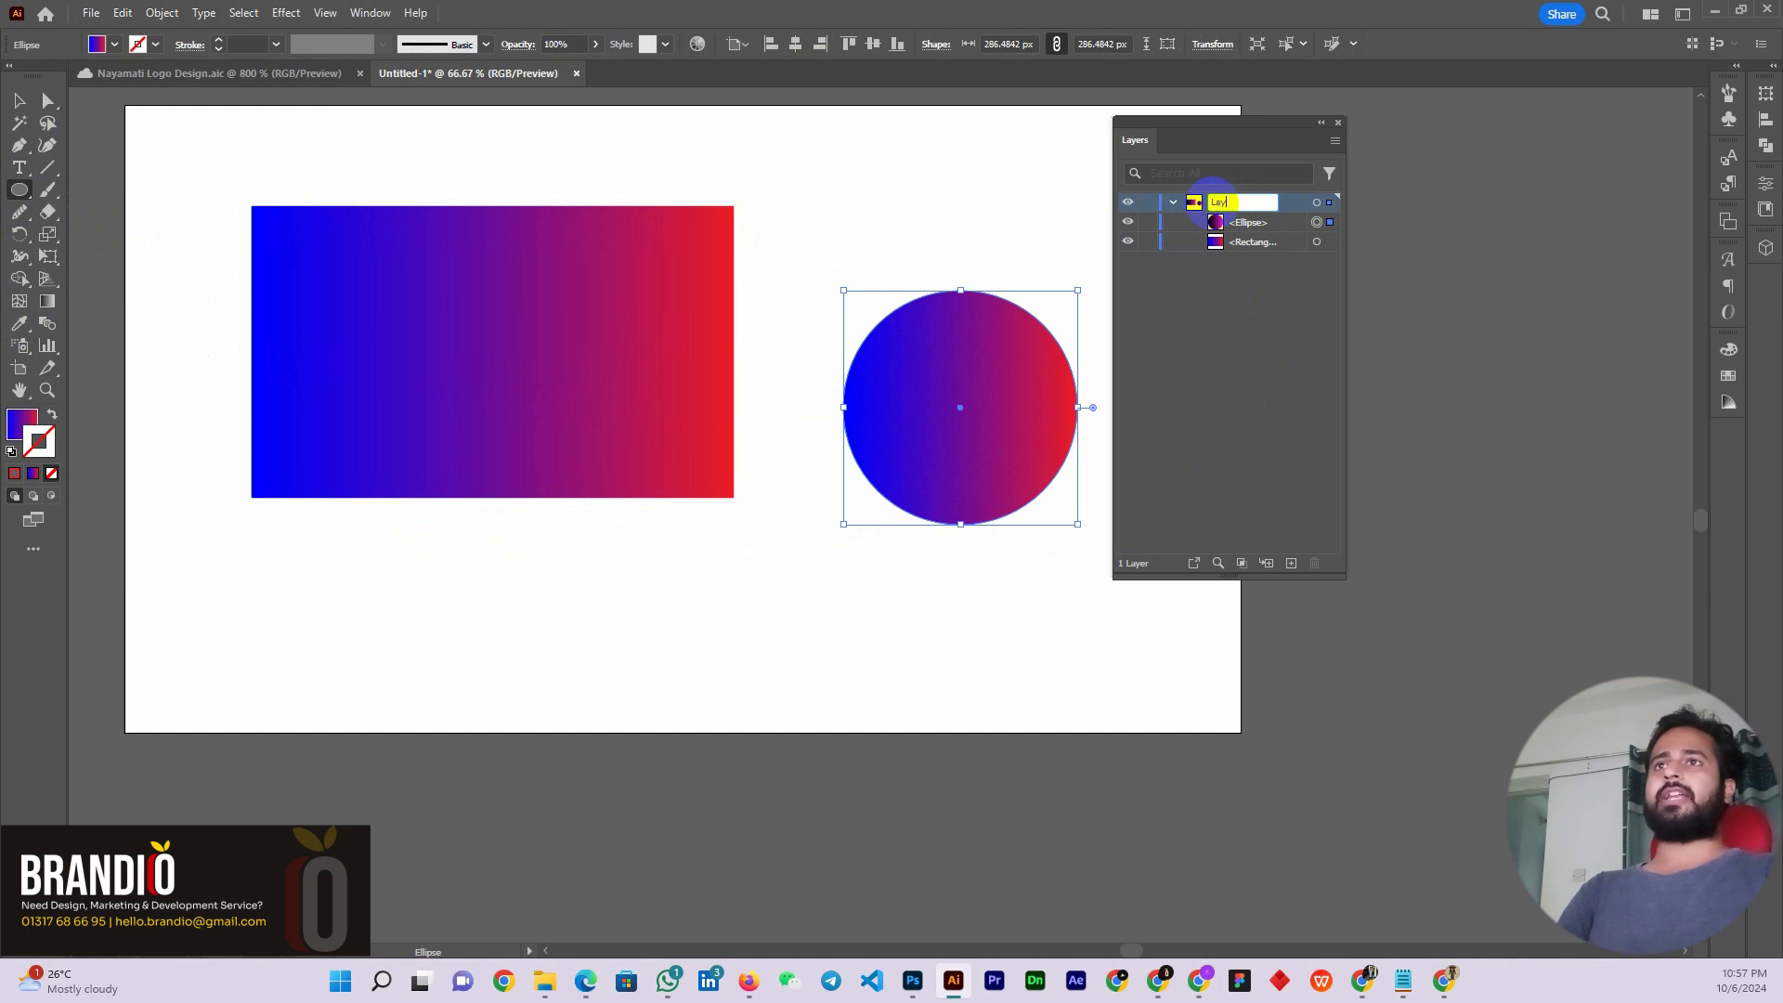
type("Sha")
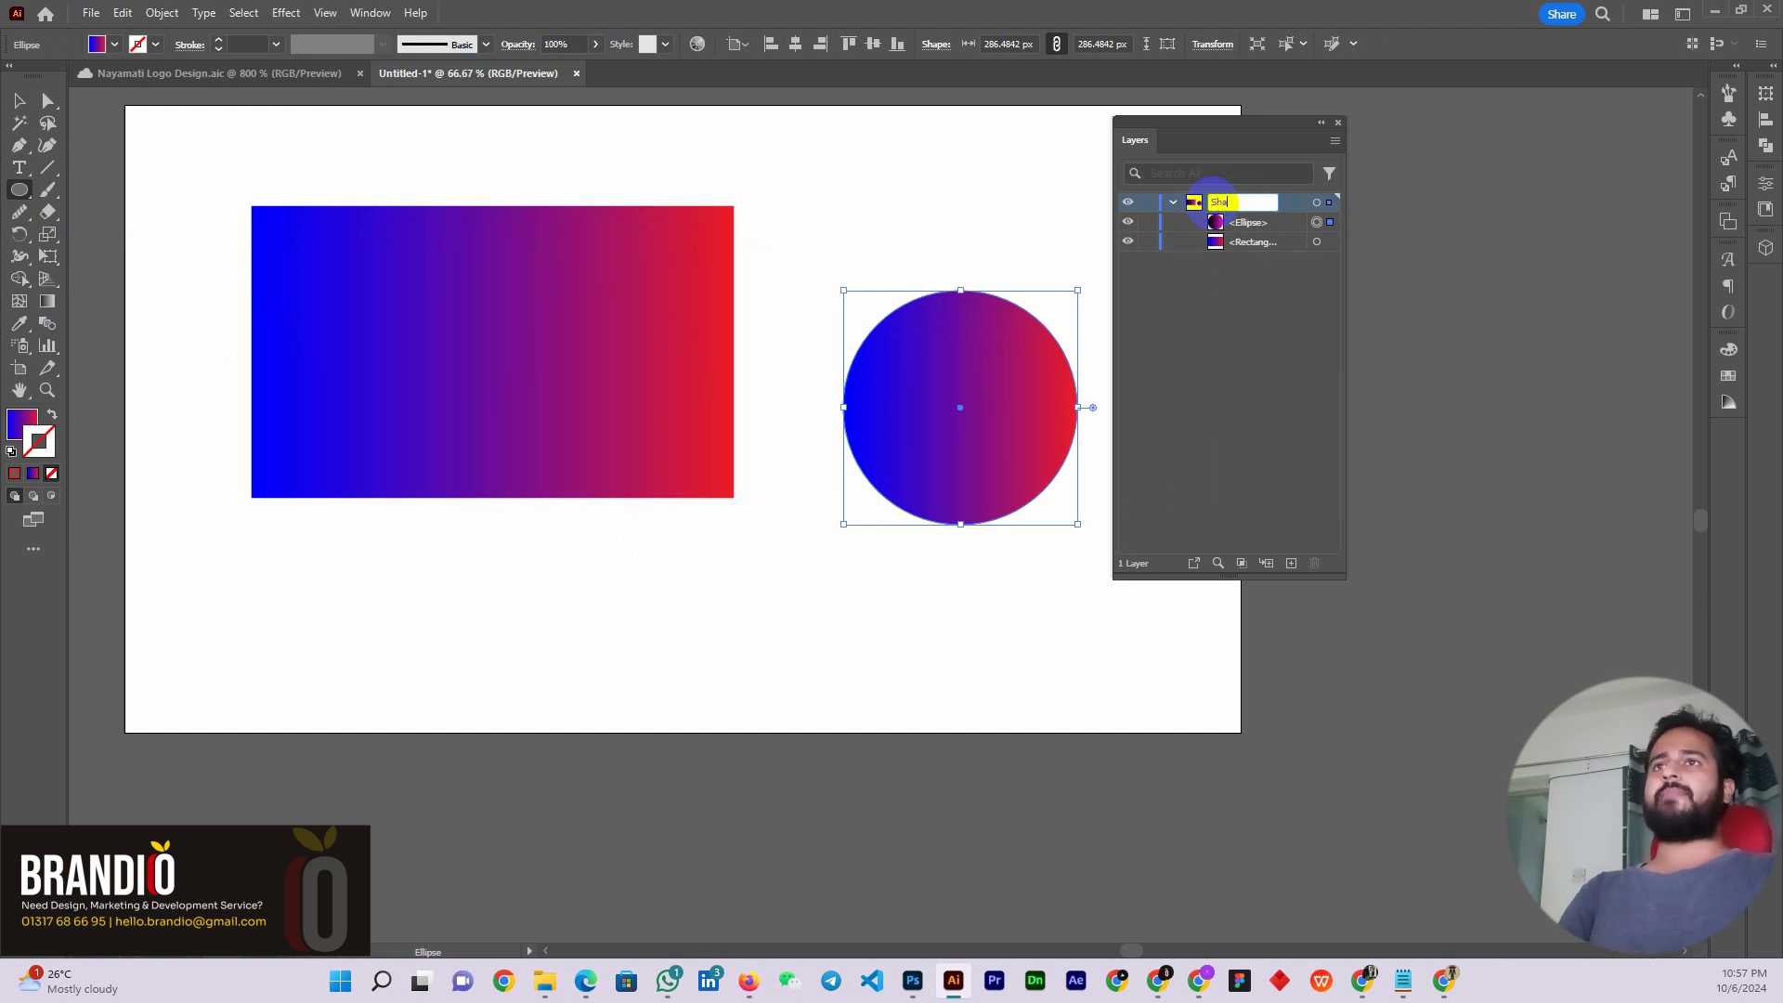
type("pe &")
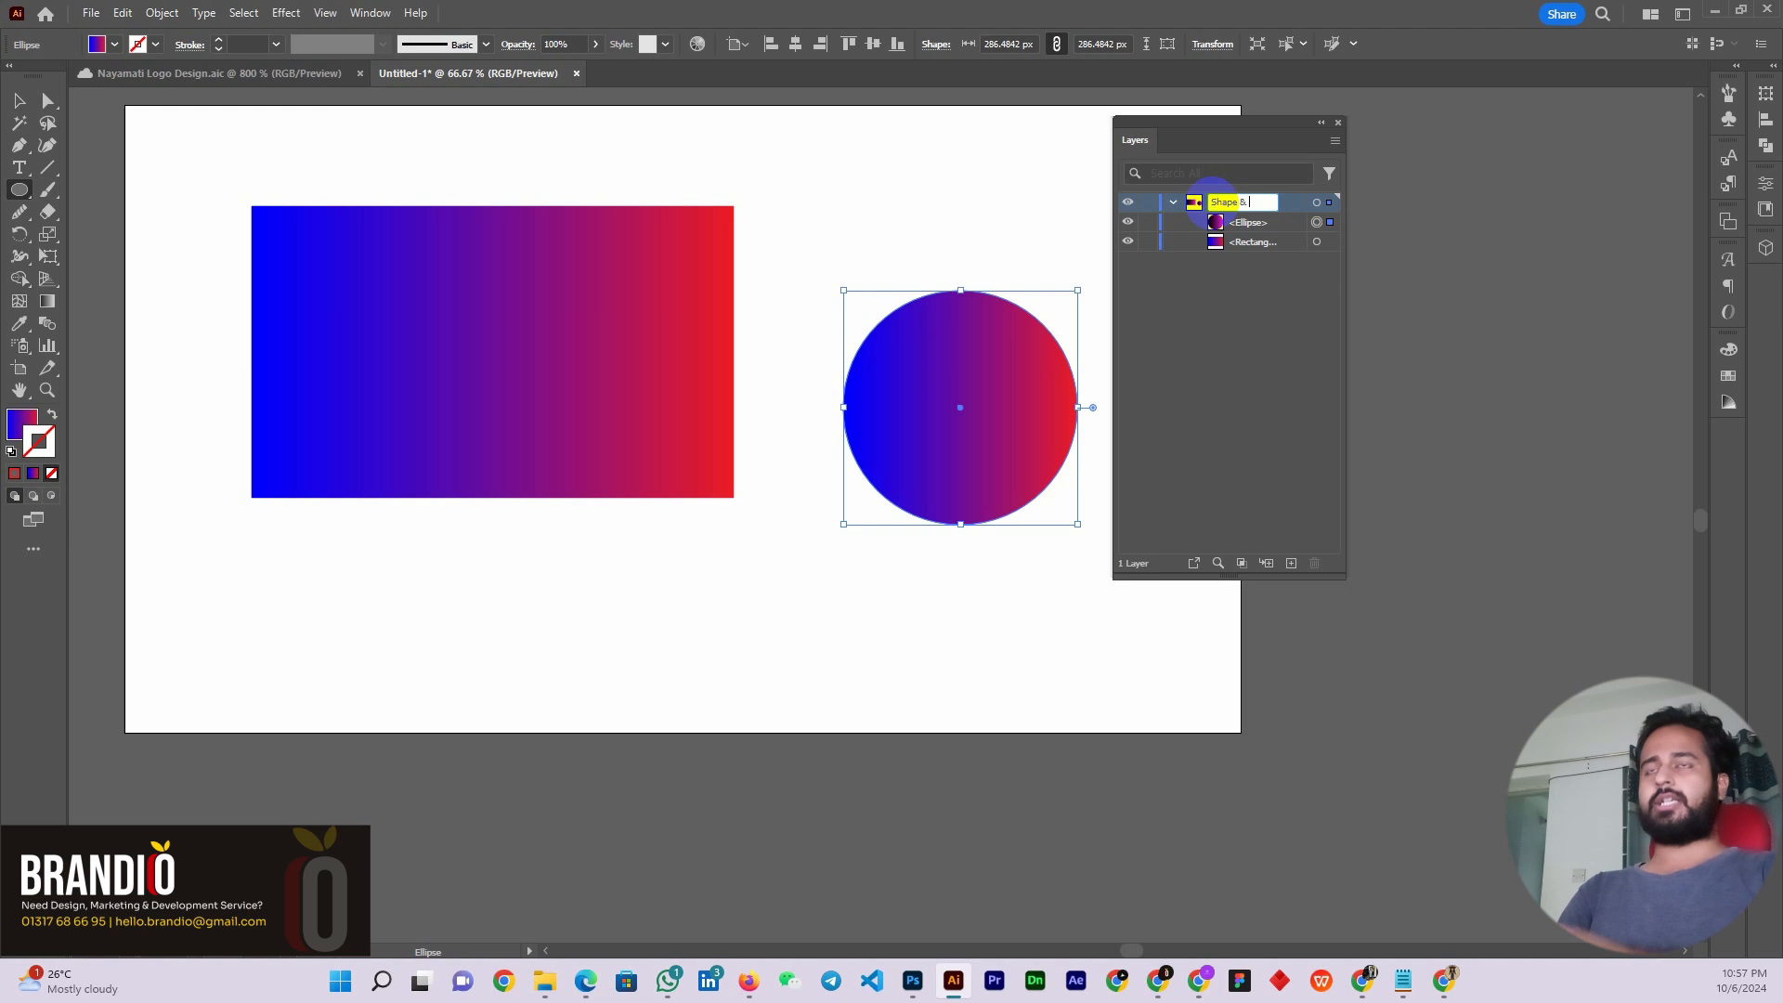
type(" Ell")
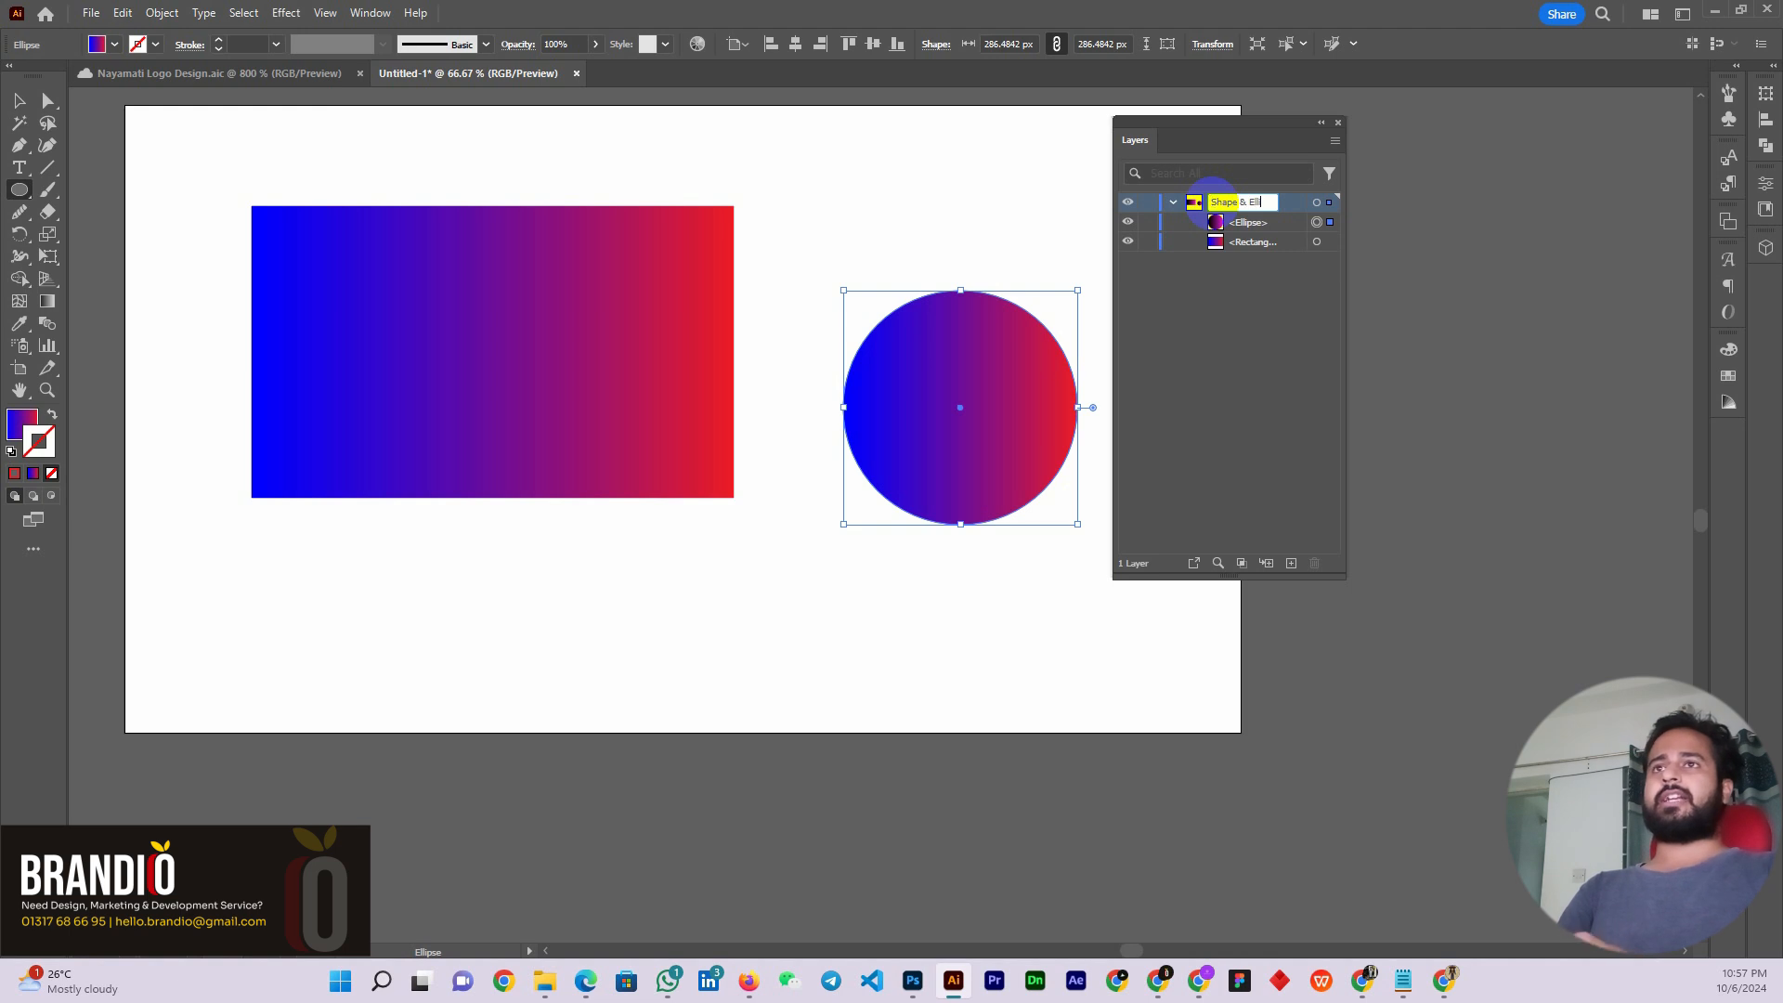
type("ipse")
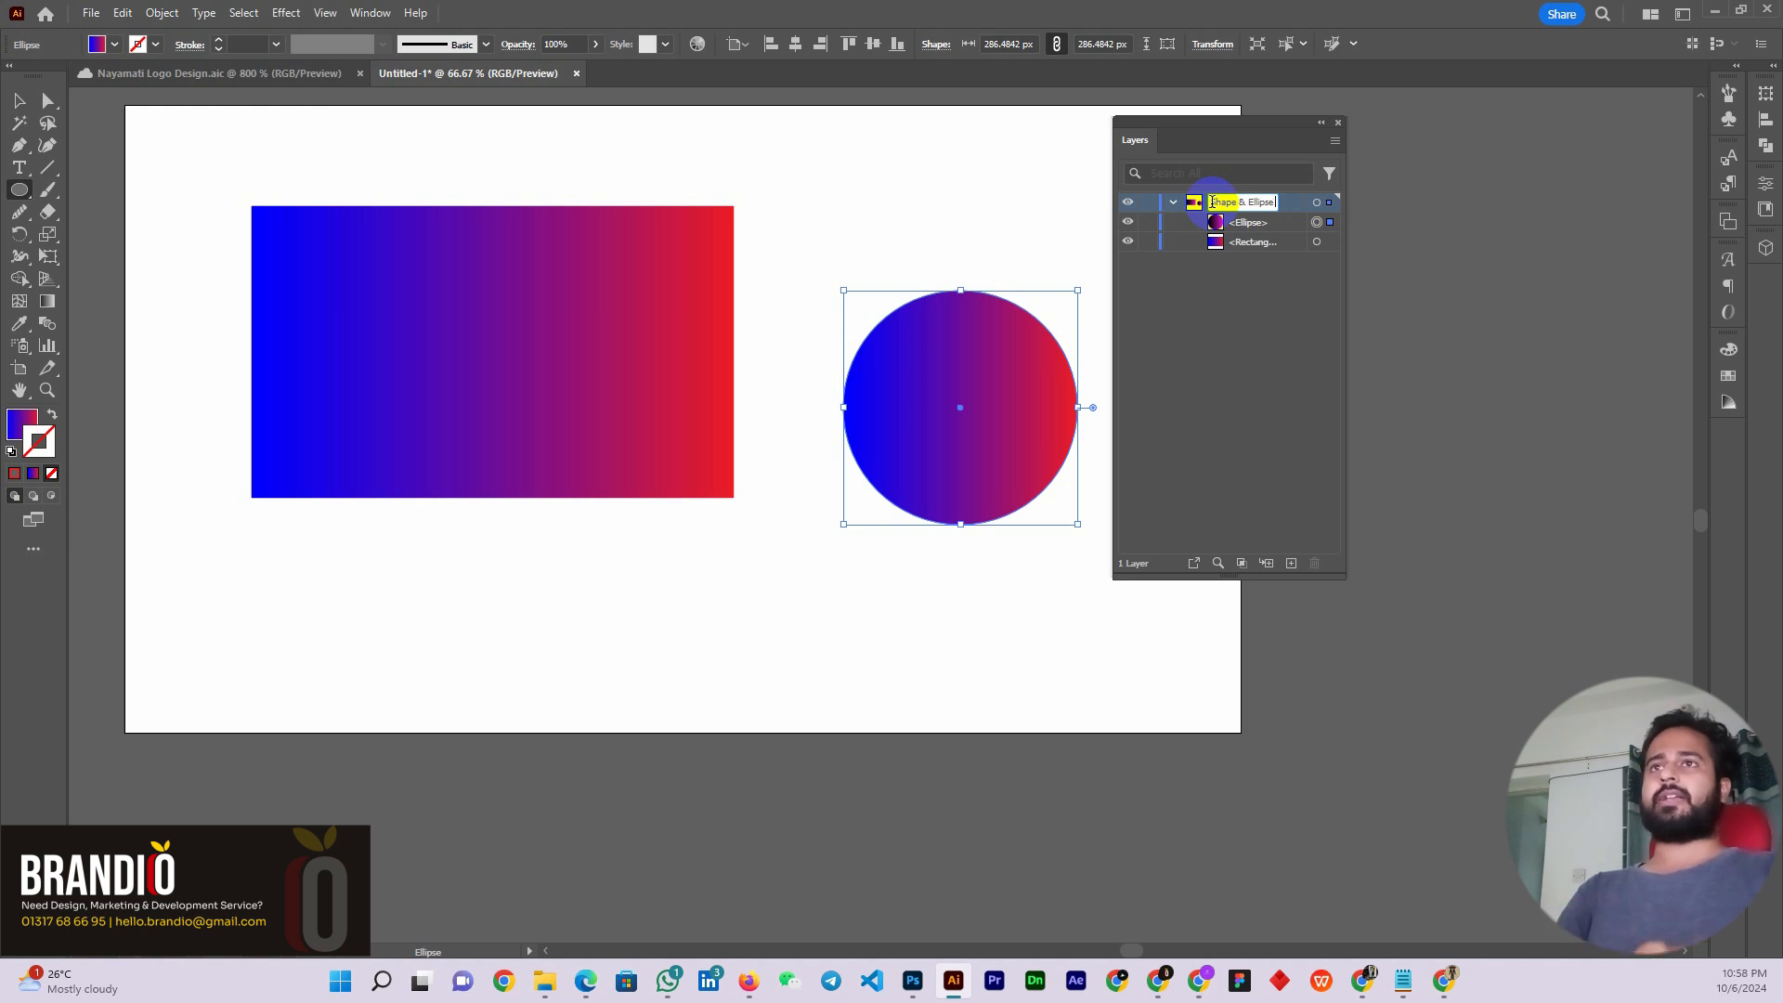
type(" Layer")
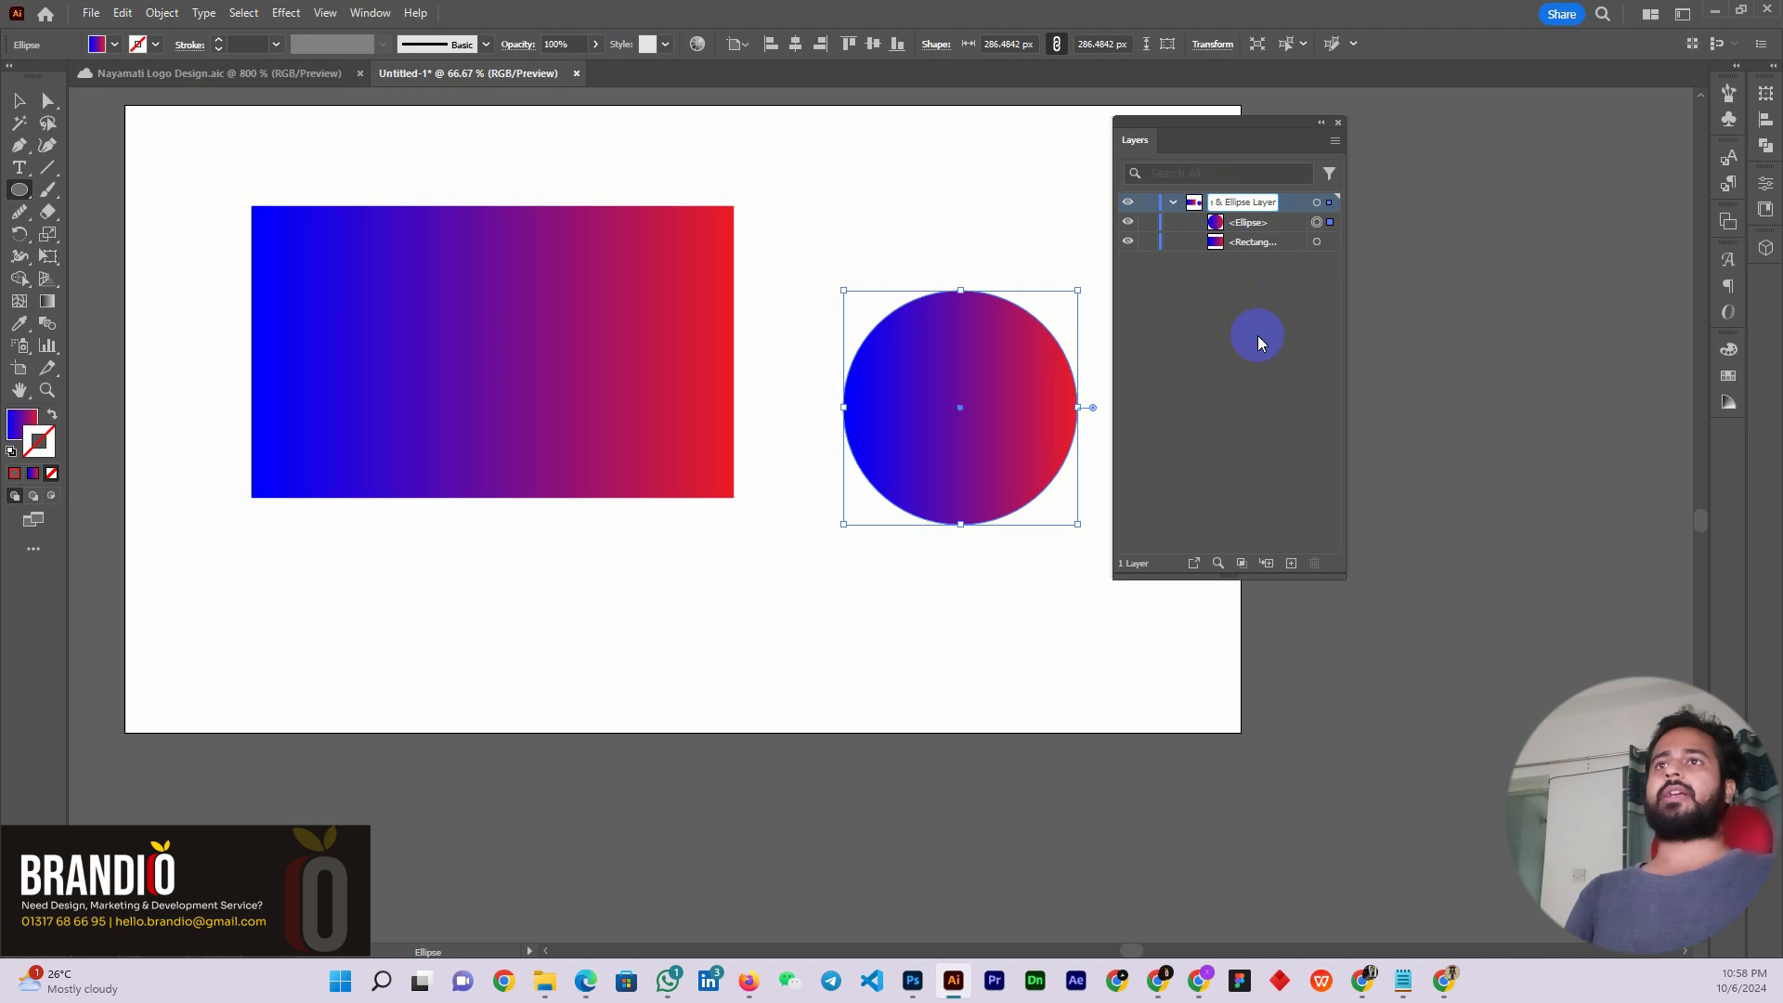
left_click(1257, 336)
Rename the ellipse entry as 1 and the rectangle entry as 2 in the layer list
double_click(1255, 225)
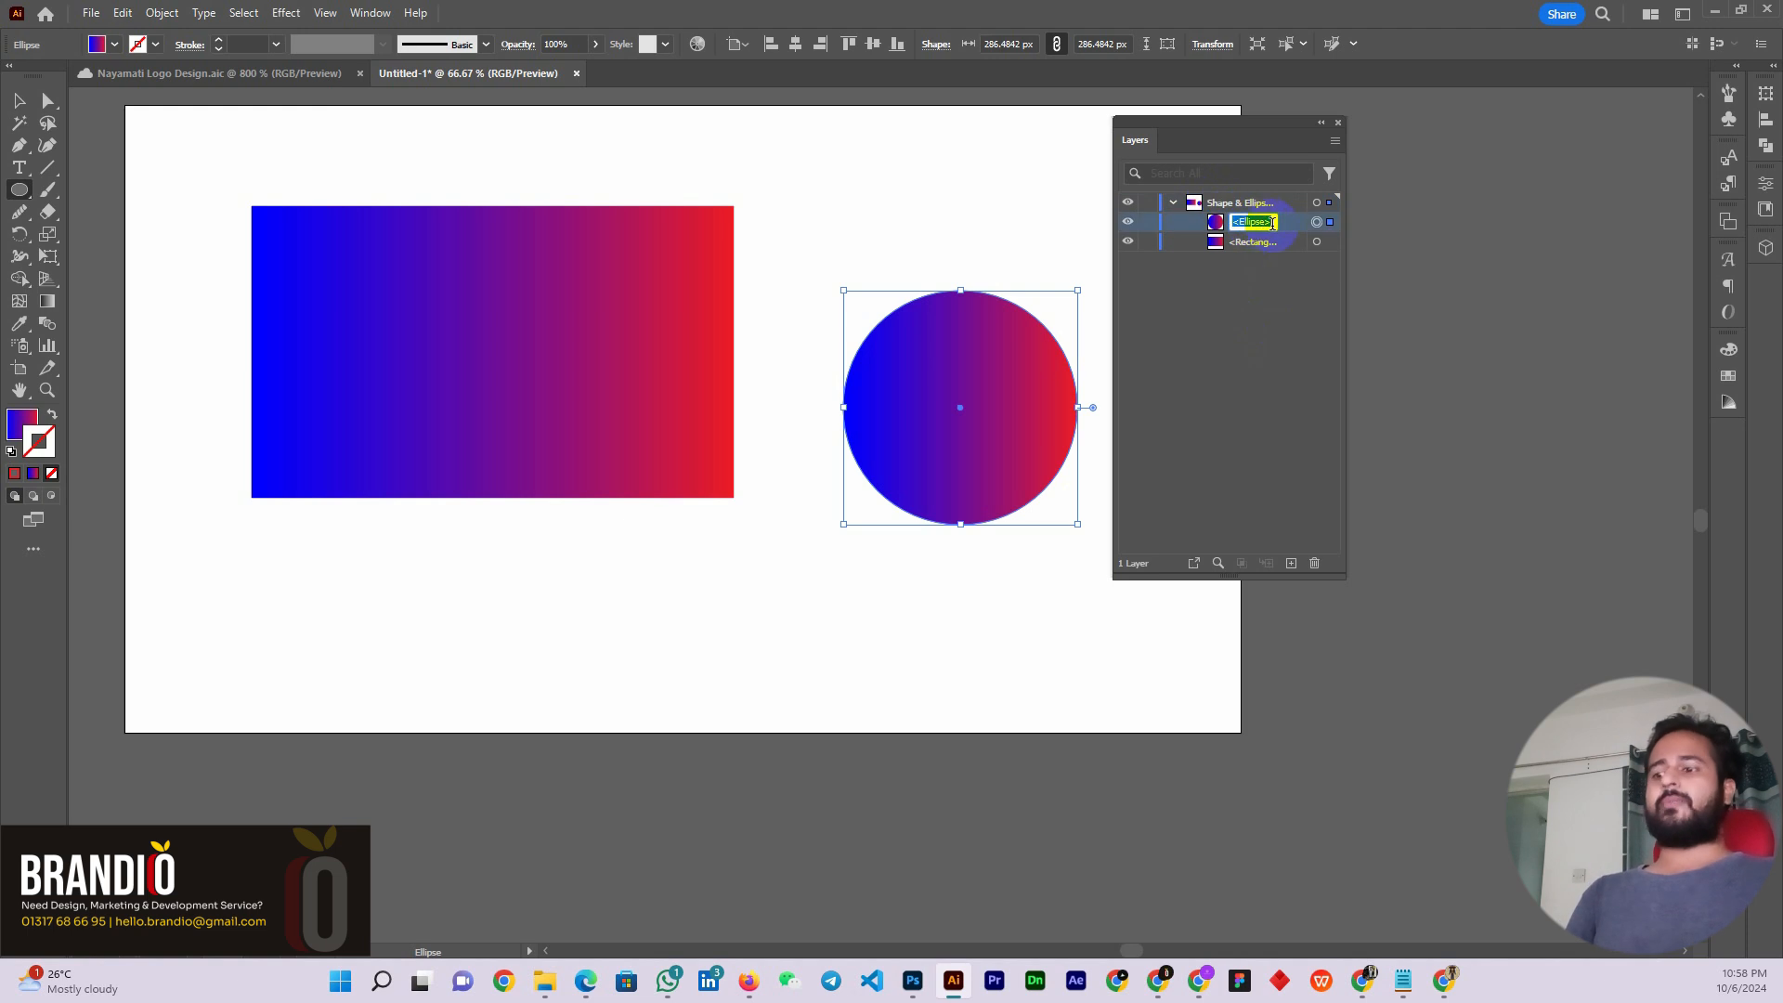
double_click(1255, 242)
type("2")
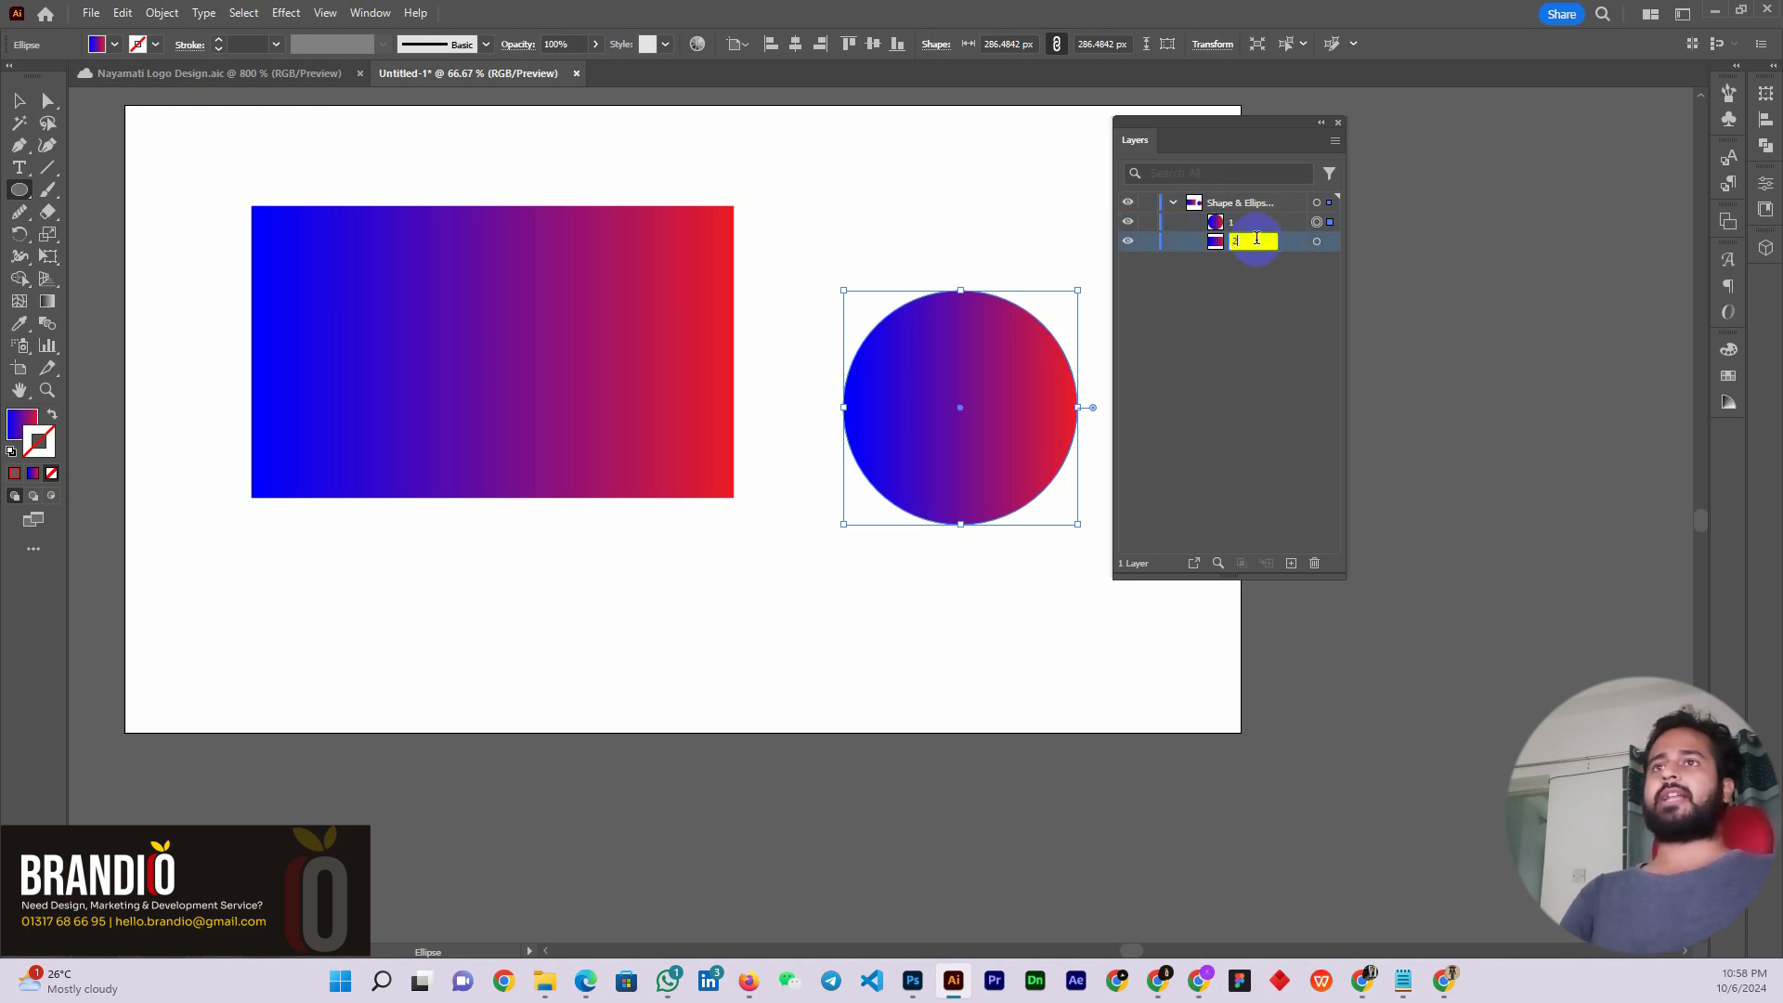
left_click(1256, 371)
Draw a five-pointed star about 350 by 333 px and move it down over the rectangle's lower-right corner
left_click(20, 123)
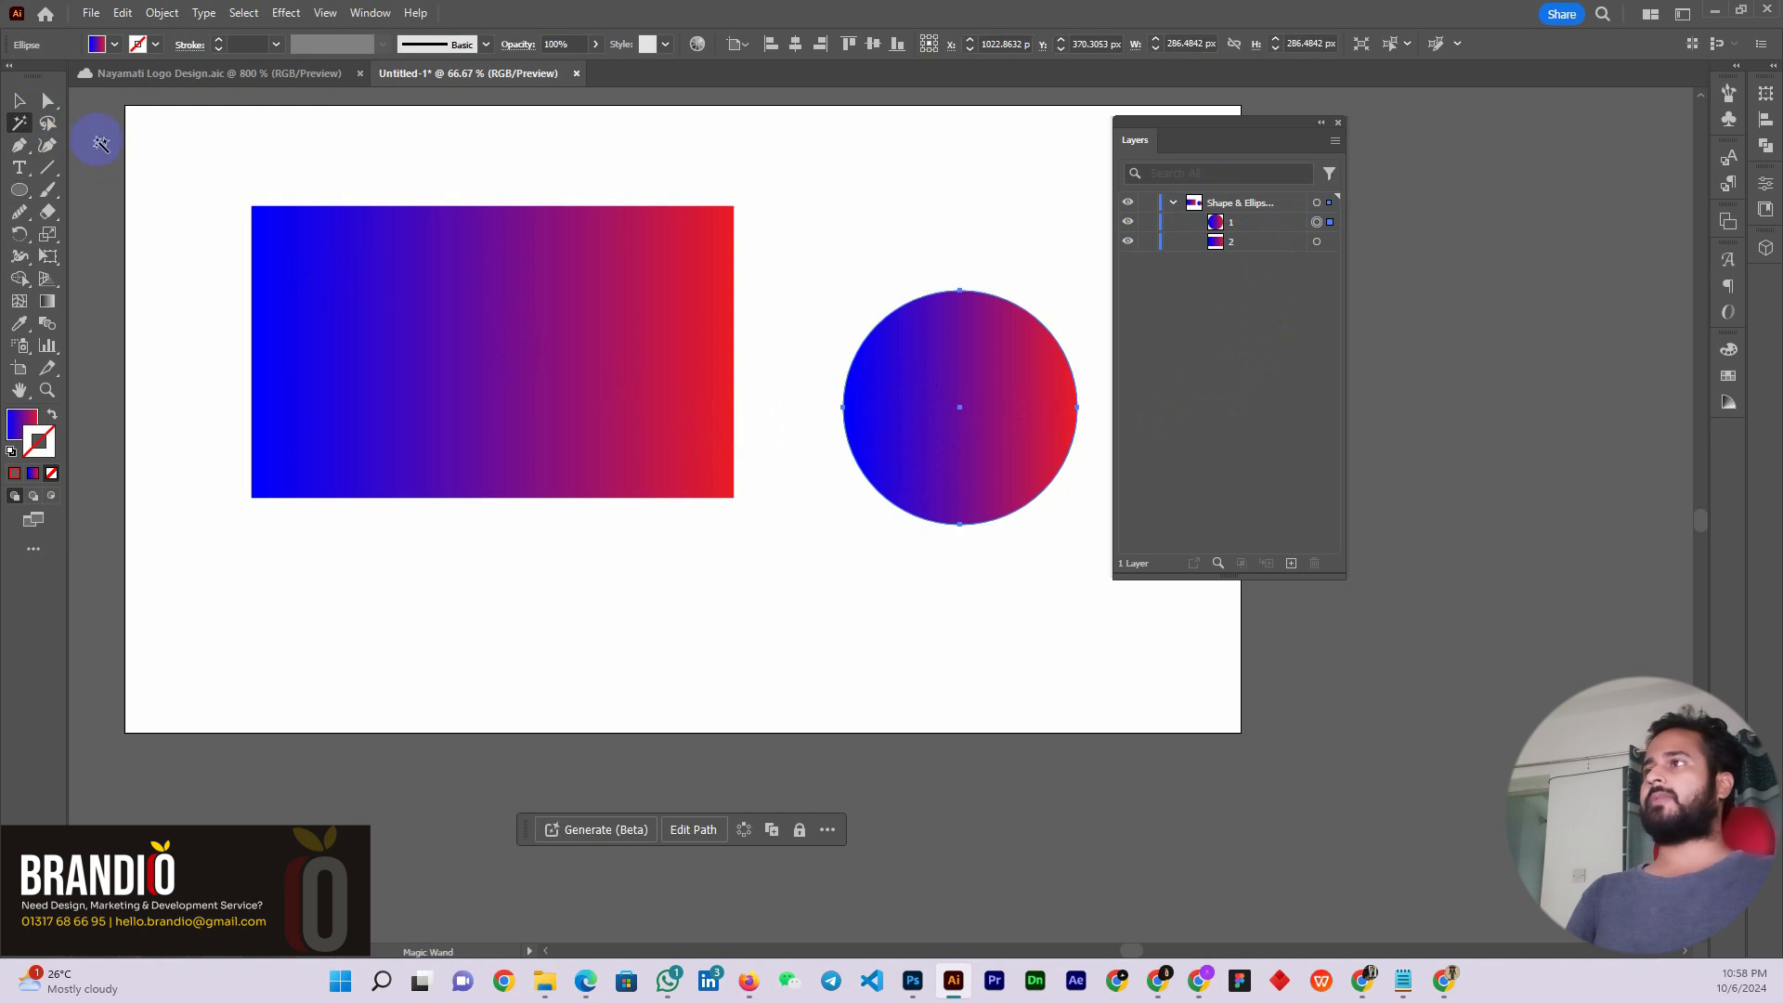
left_click(19, 100)
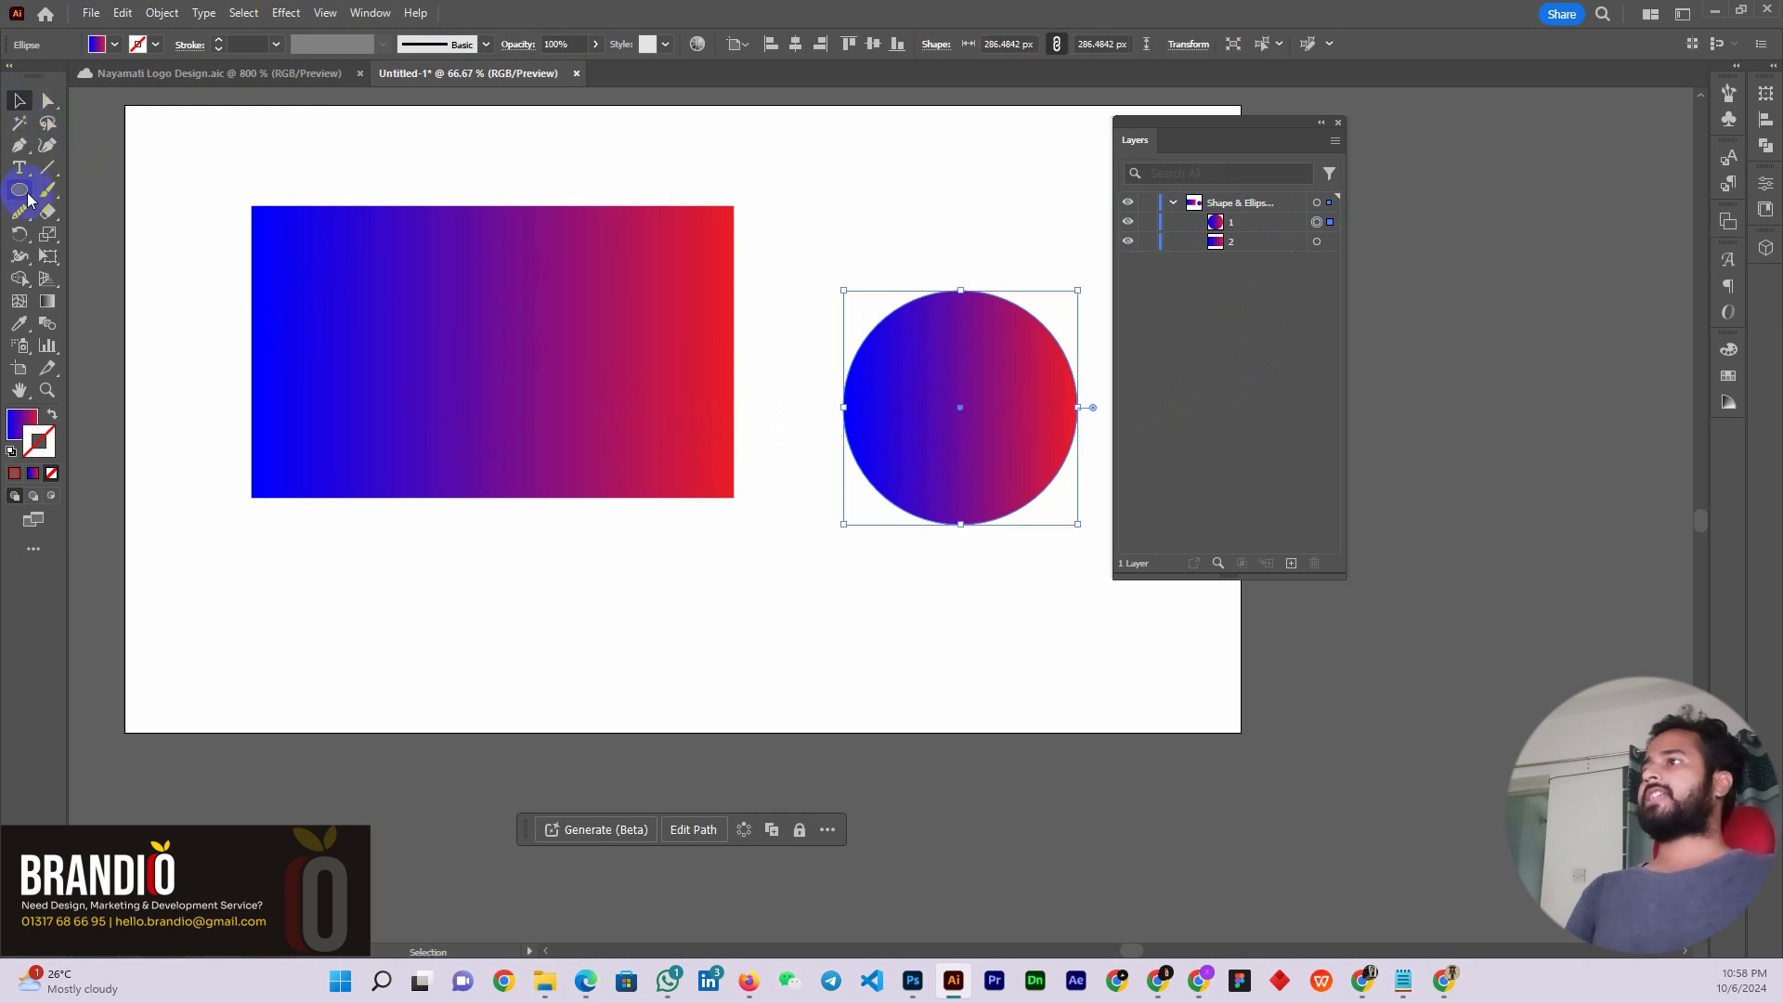
left_click_drag(20, 189, 108, 281)
left_click_drag(729, 221, 822, 336)
left_click(19, 100)
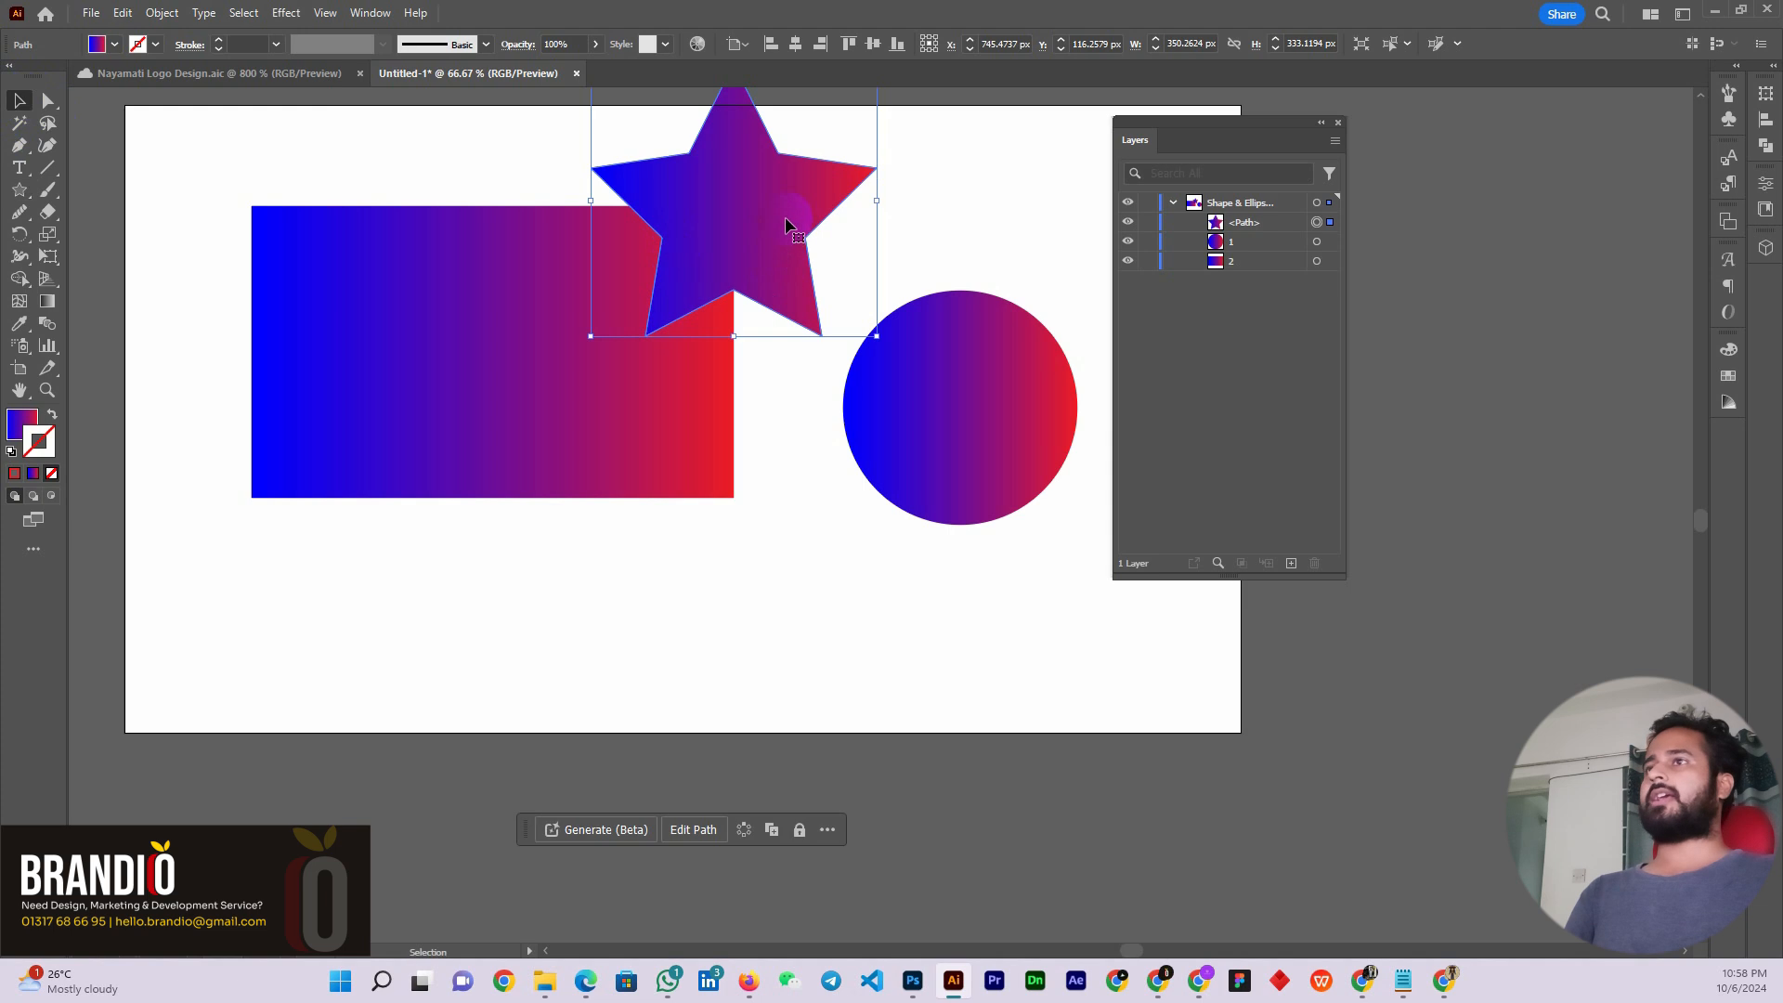
left_click_drag(798, 227, 759, 542)
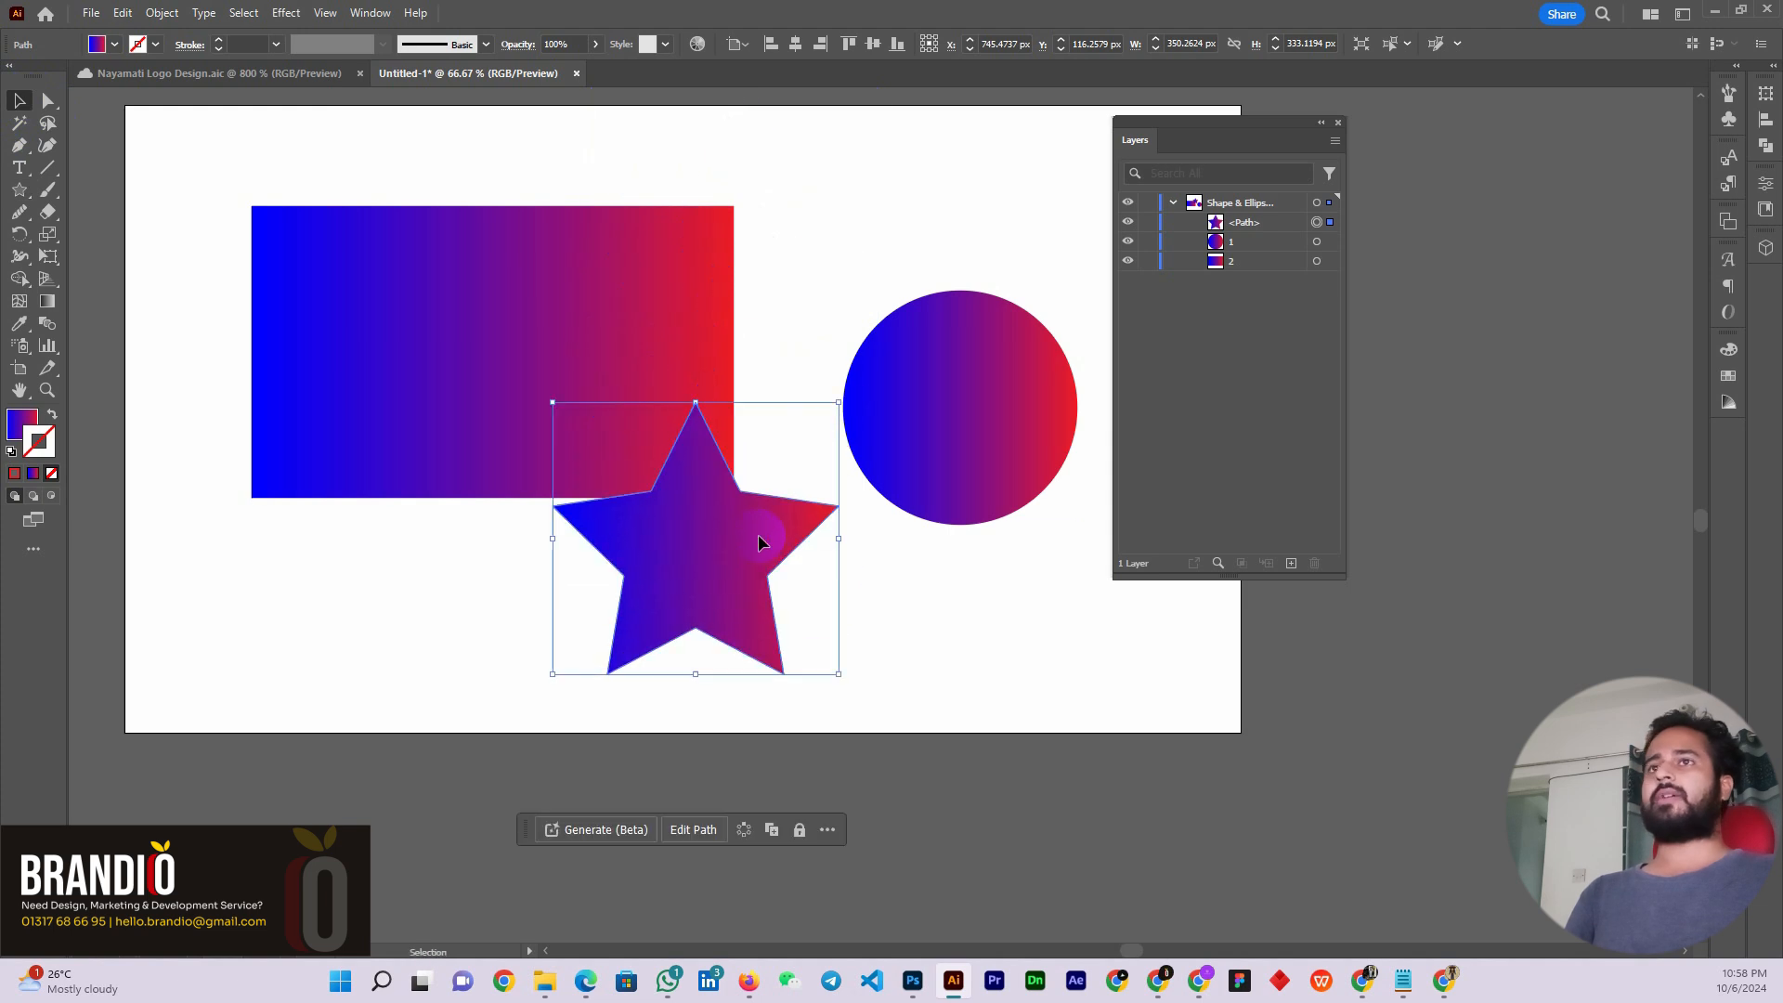
Rename the star's path entry as 3, deselect the star and collapse the layer's contents
double_click(1246, 222)
type("3")
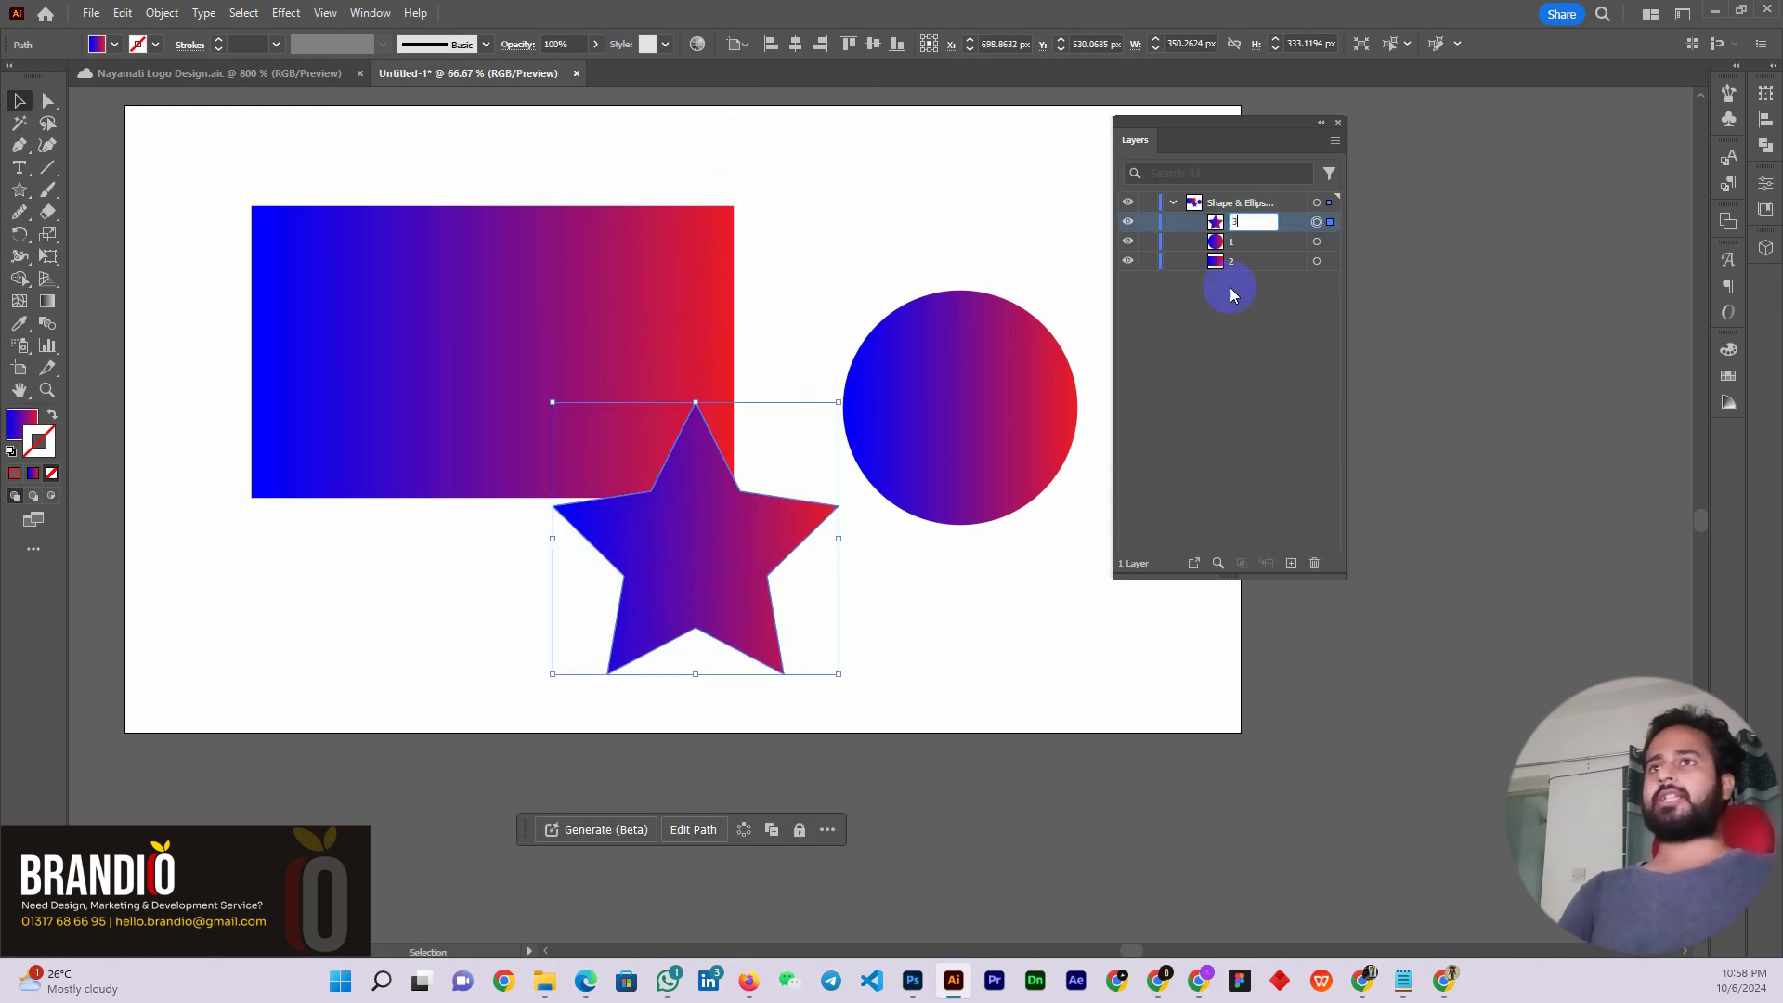
left_click(794, 251)
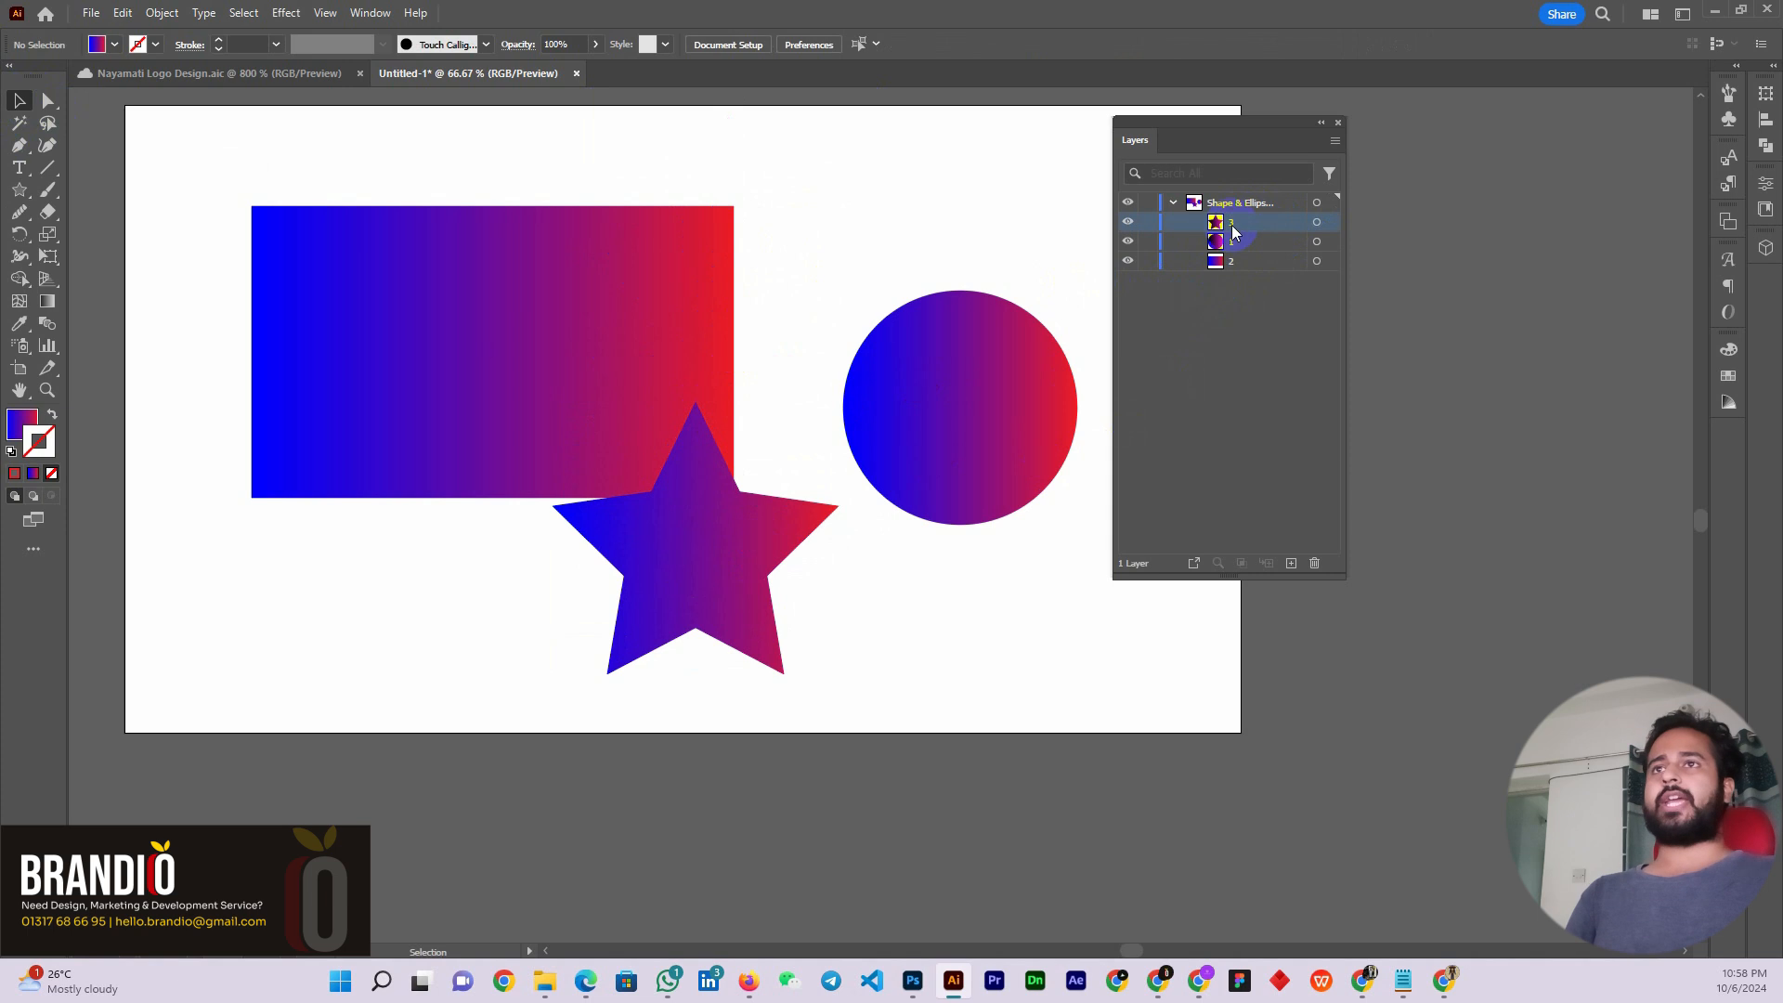
left_click(1171, 204)
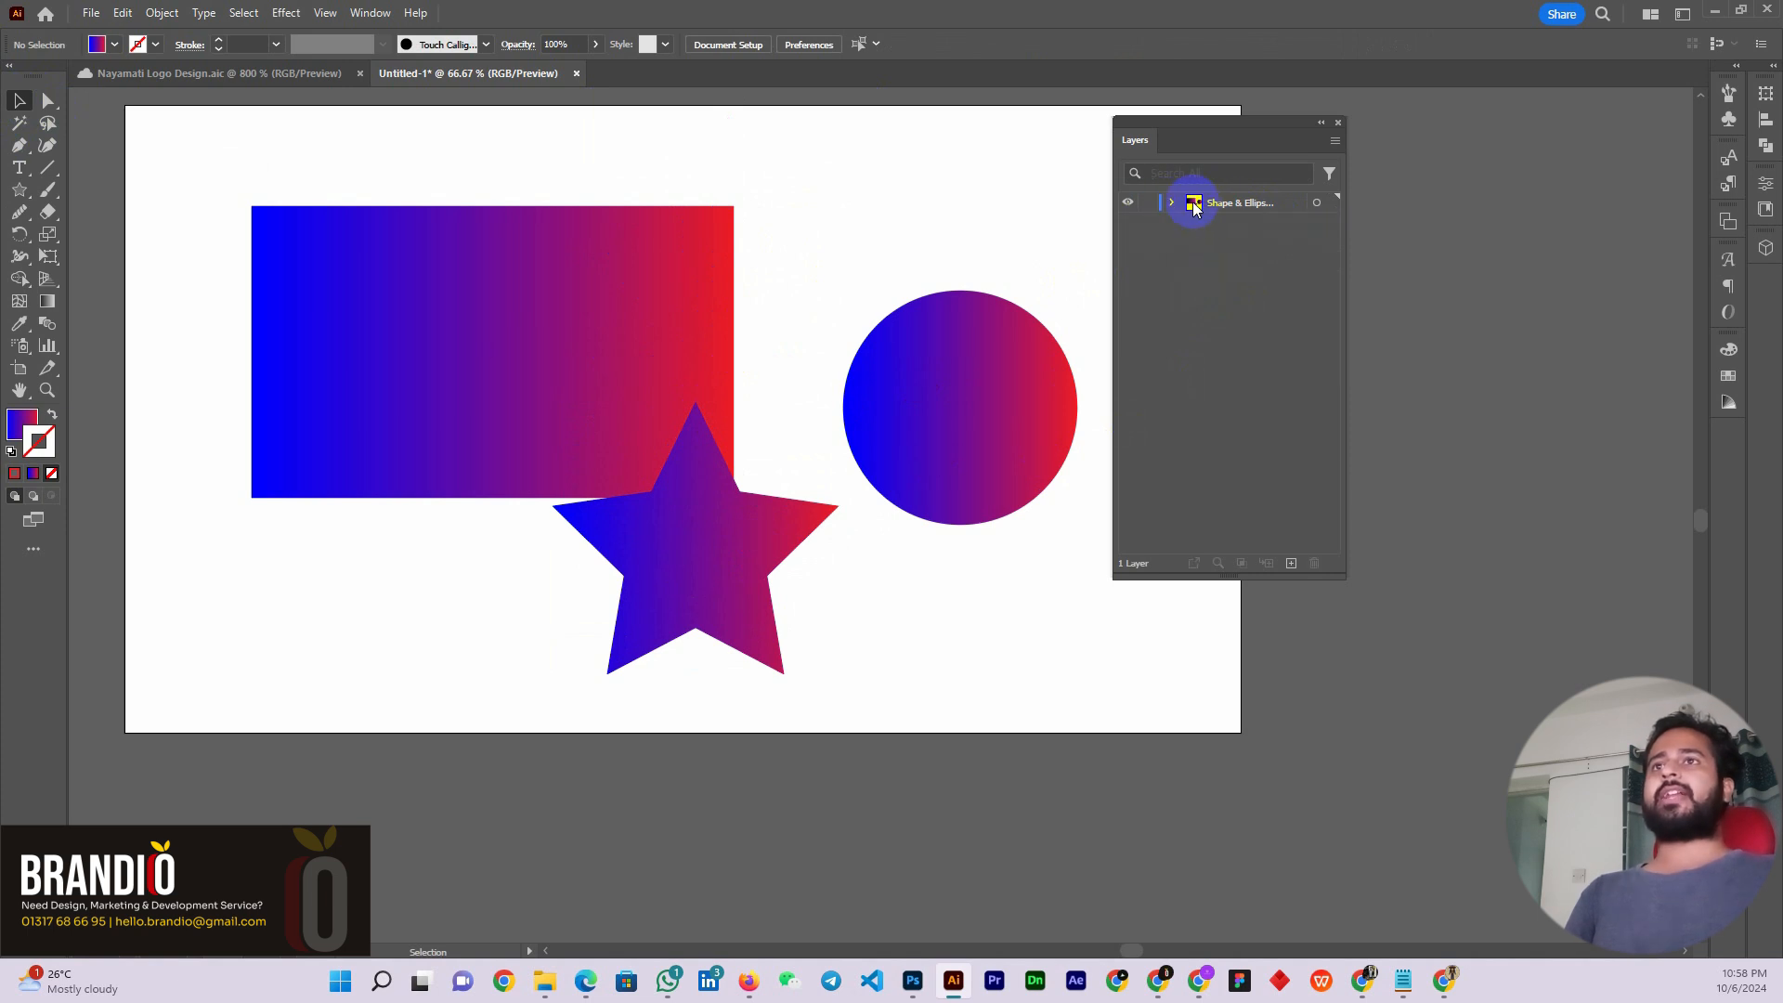
Hide and reshow the whole shapes layer, then expand it and toggle the visibility of the star, circle and rectangle individually
left_click(1129, 204)
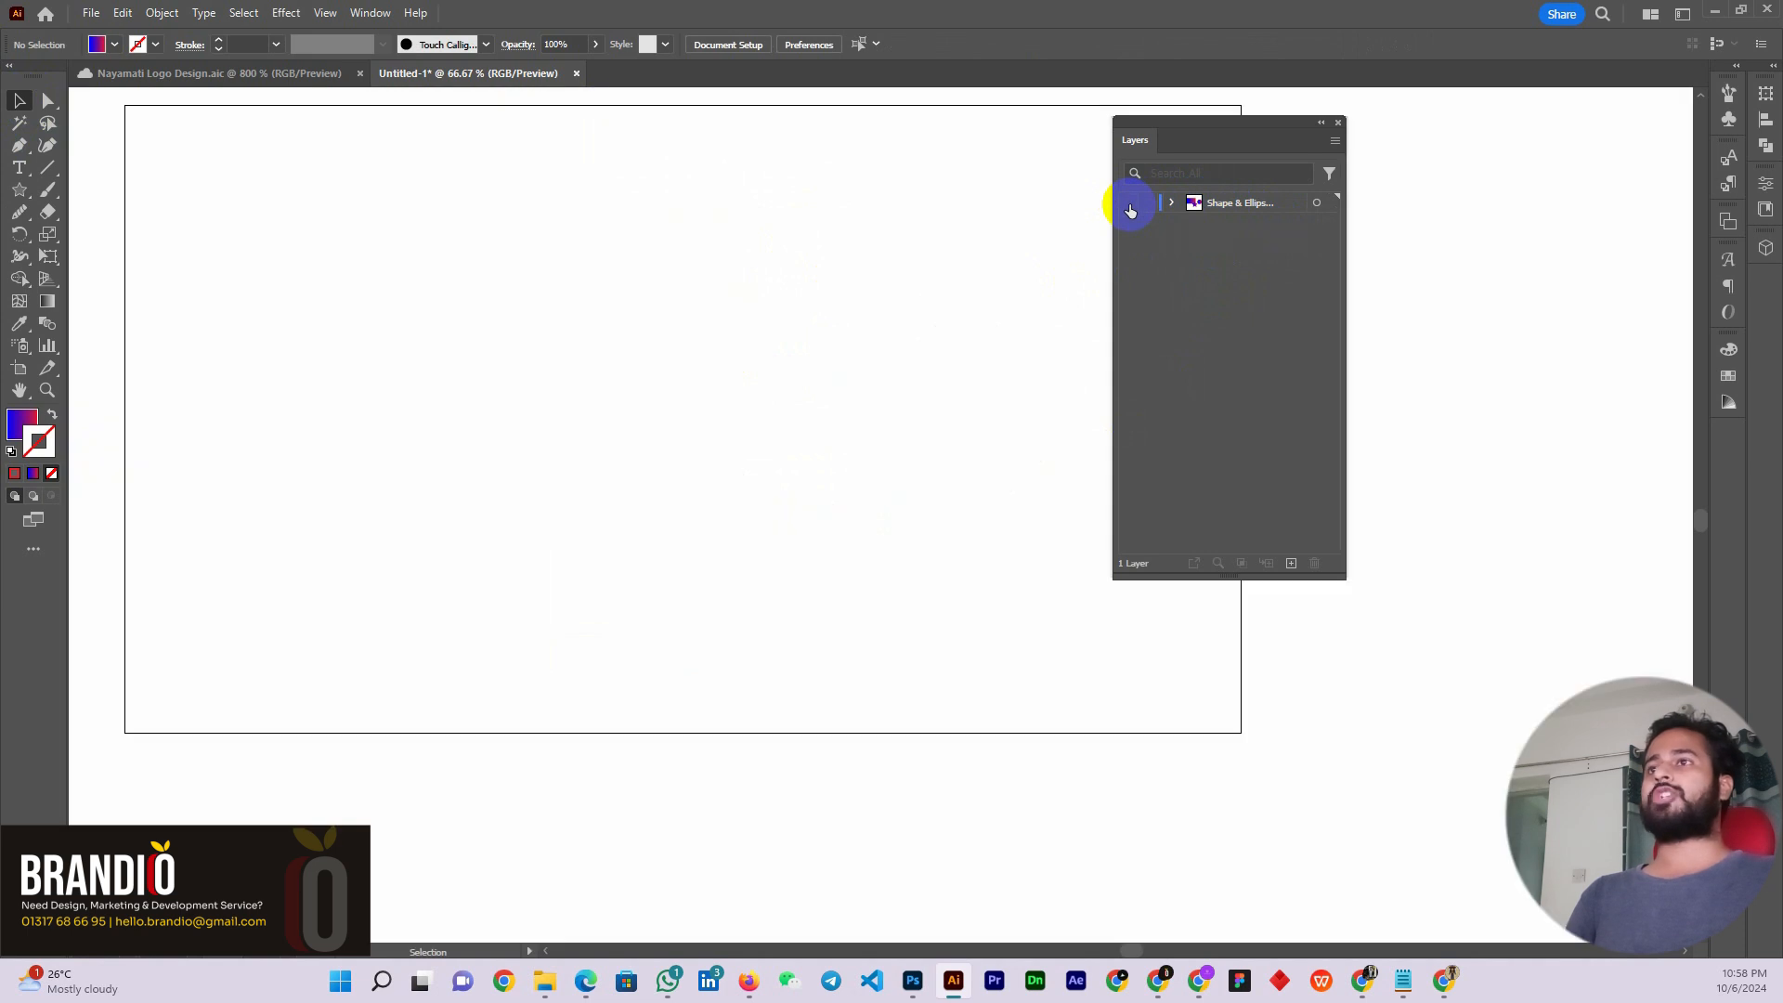
left_click(1129, 204)
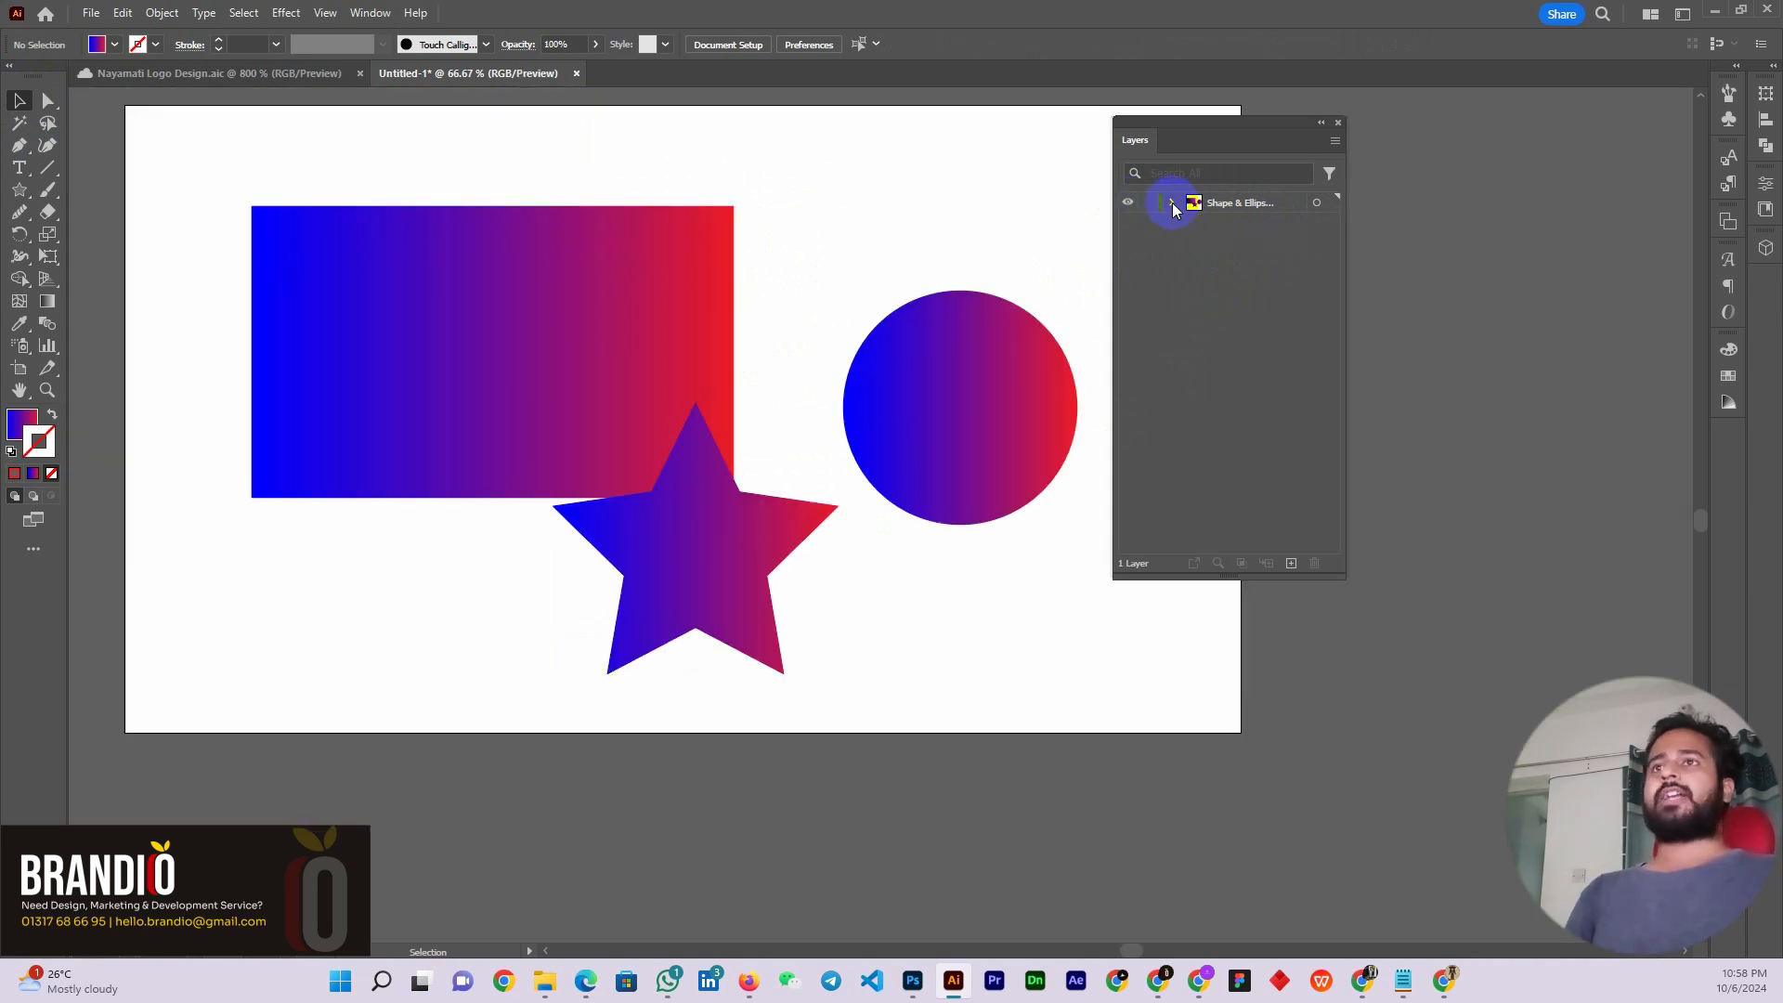
left_click(1172, 202)
left_click(1129, 222)
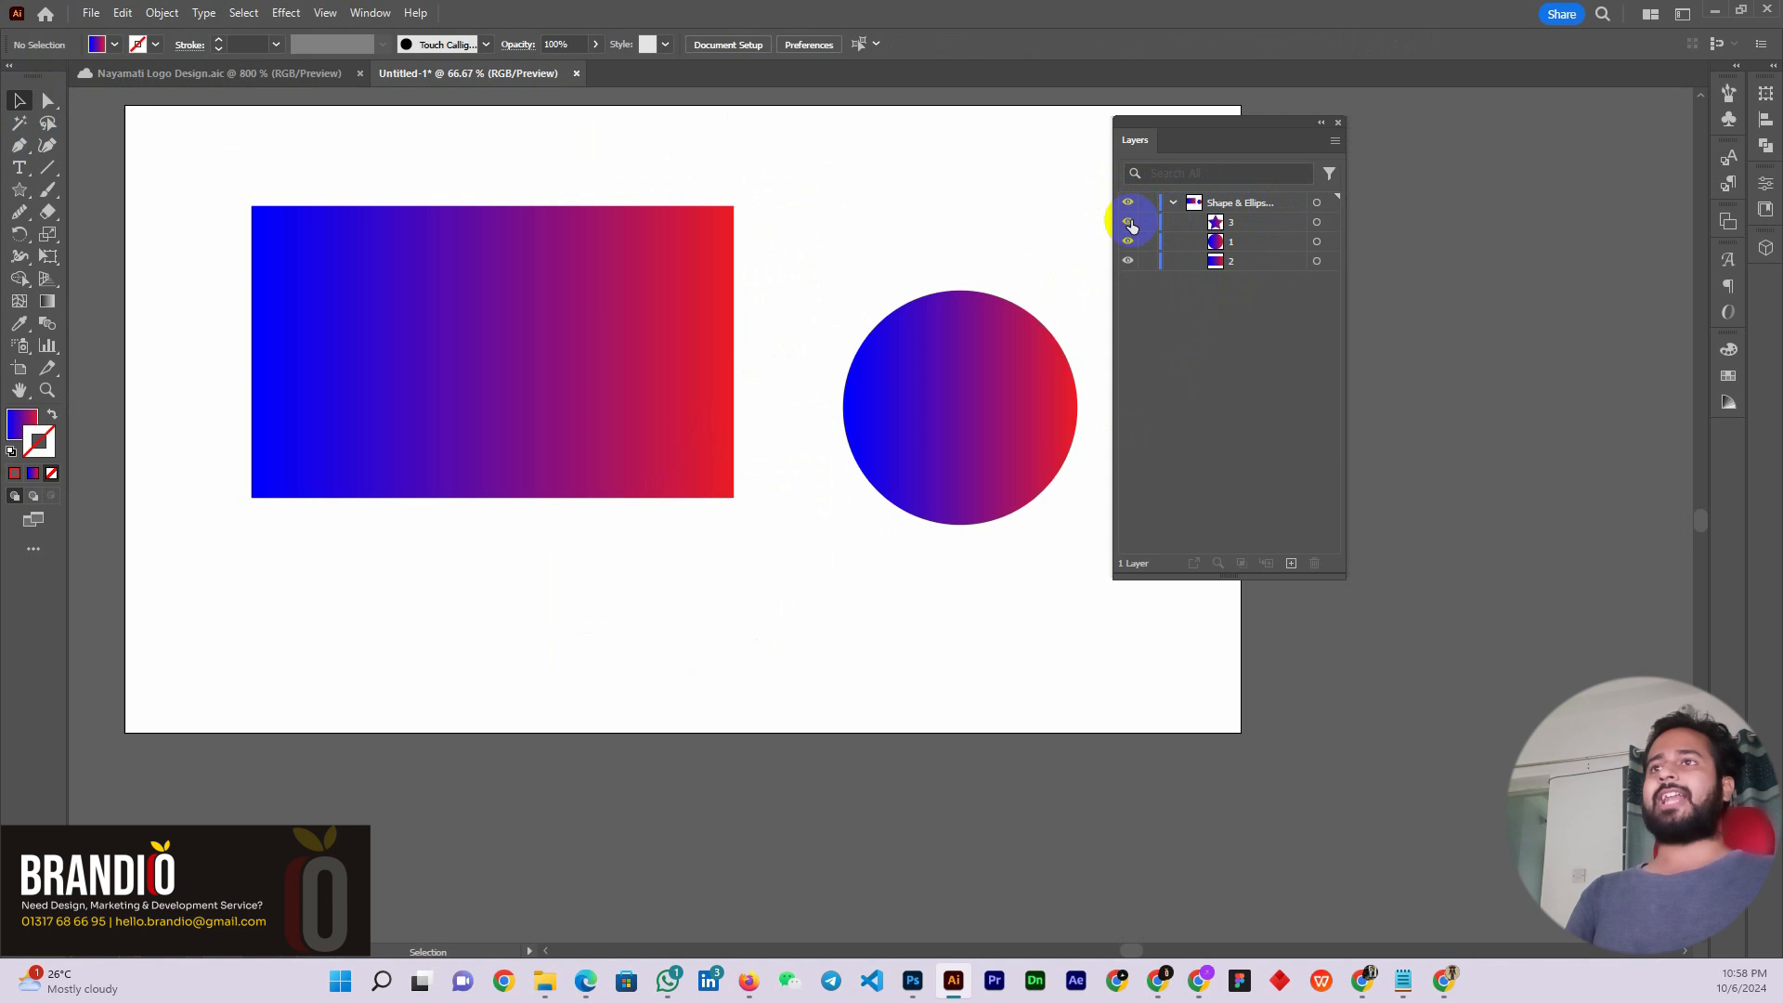
left_click(1129, 222)
left_click(1129, 240)
left_click(1129, 241)
left_click(1129, 261)
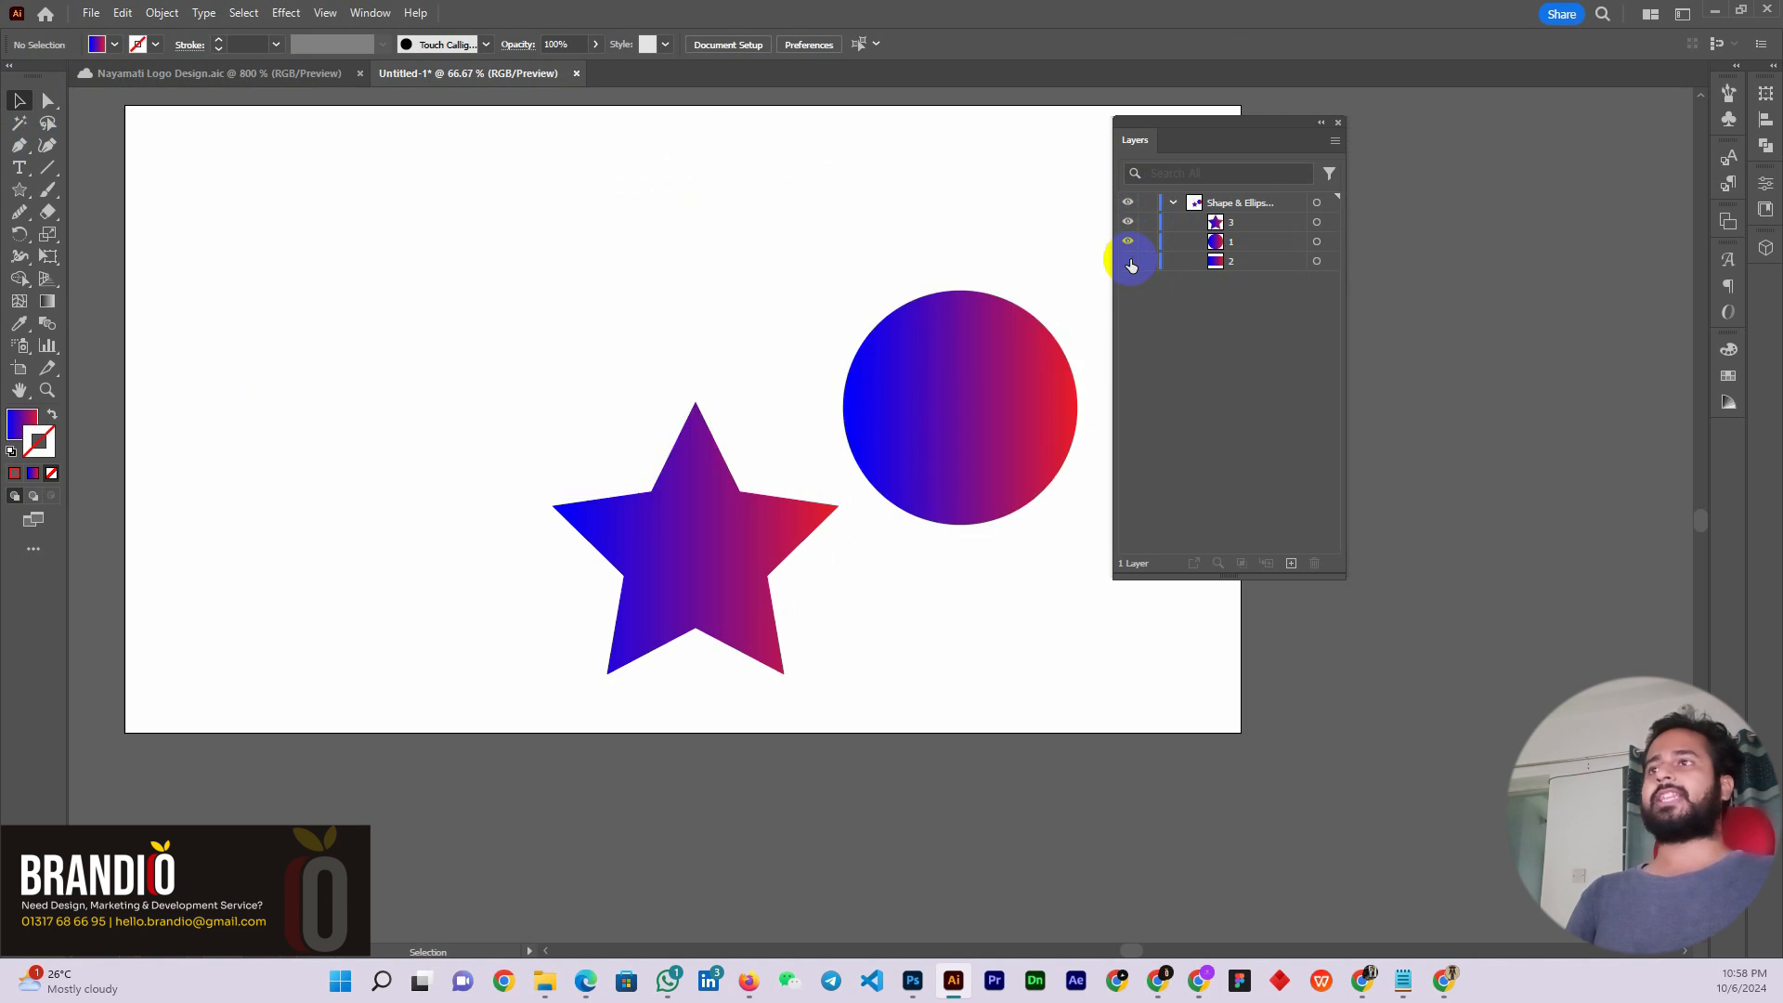
left_click(1129, 260)
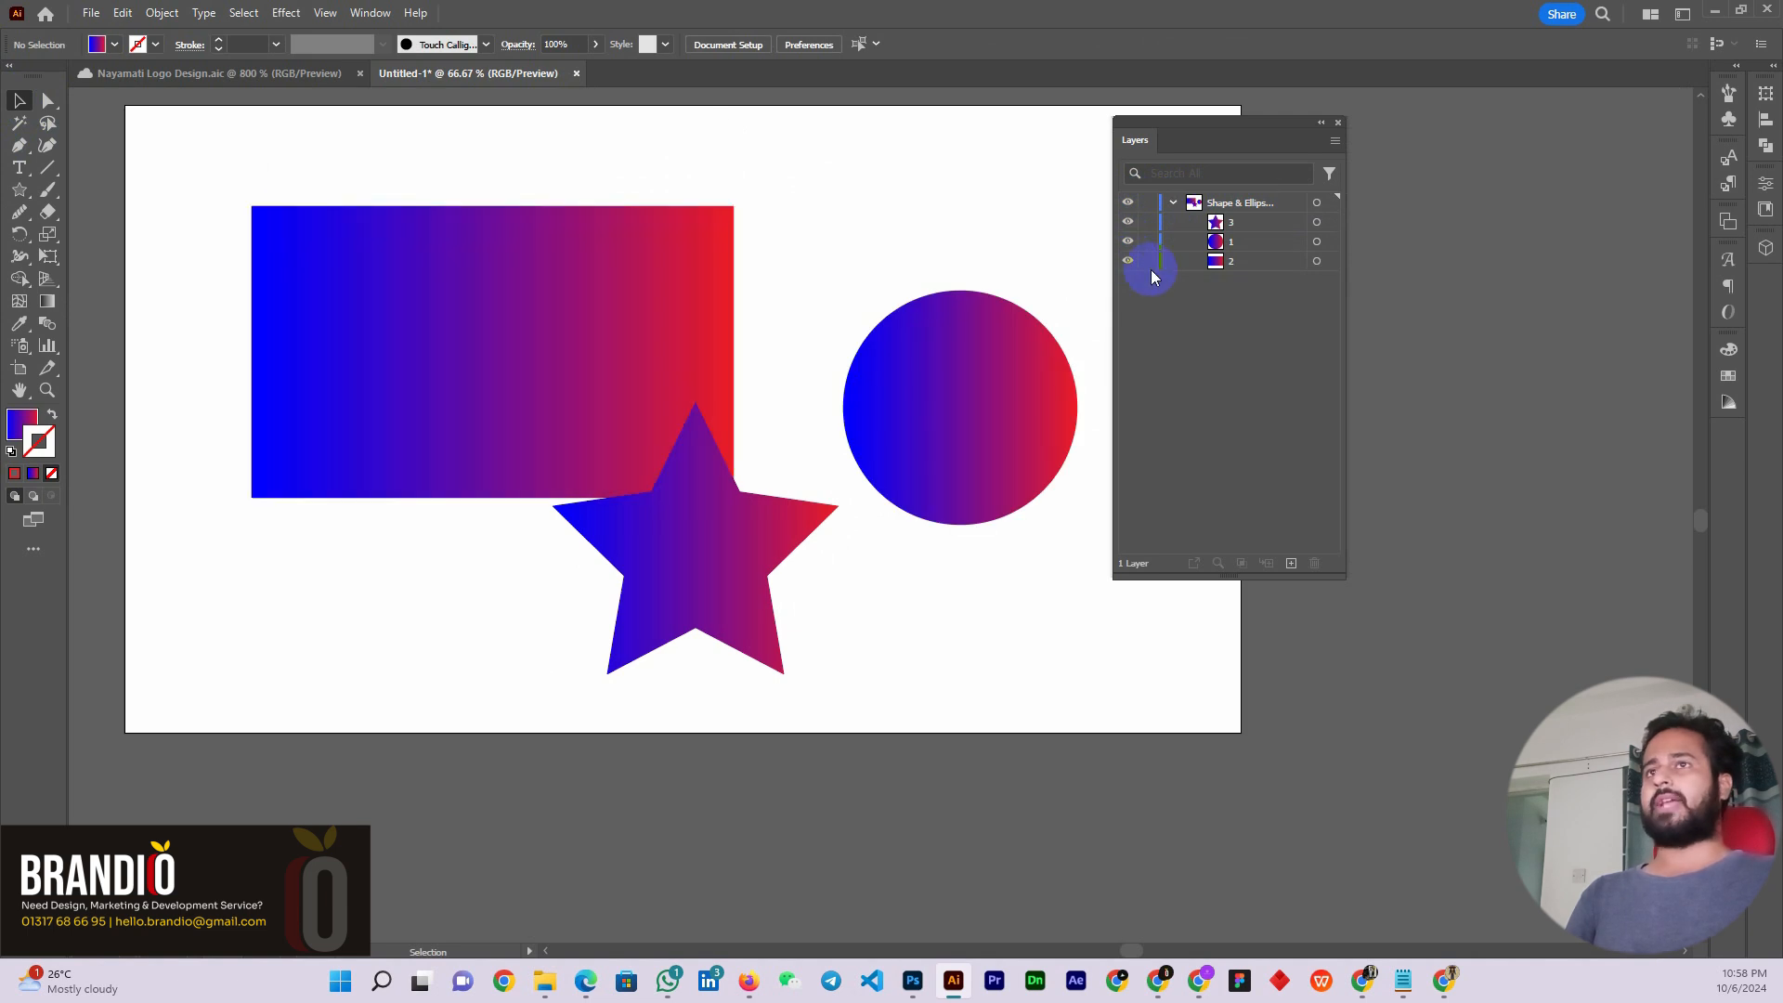
Target the star, circle and rectangle one after another from the layer list to identify each object on the artboard
left_click(1316, 224)
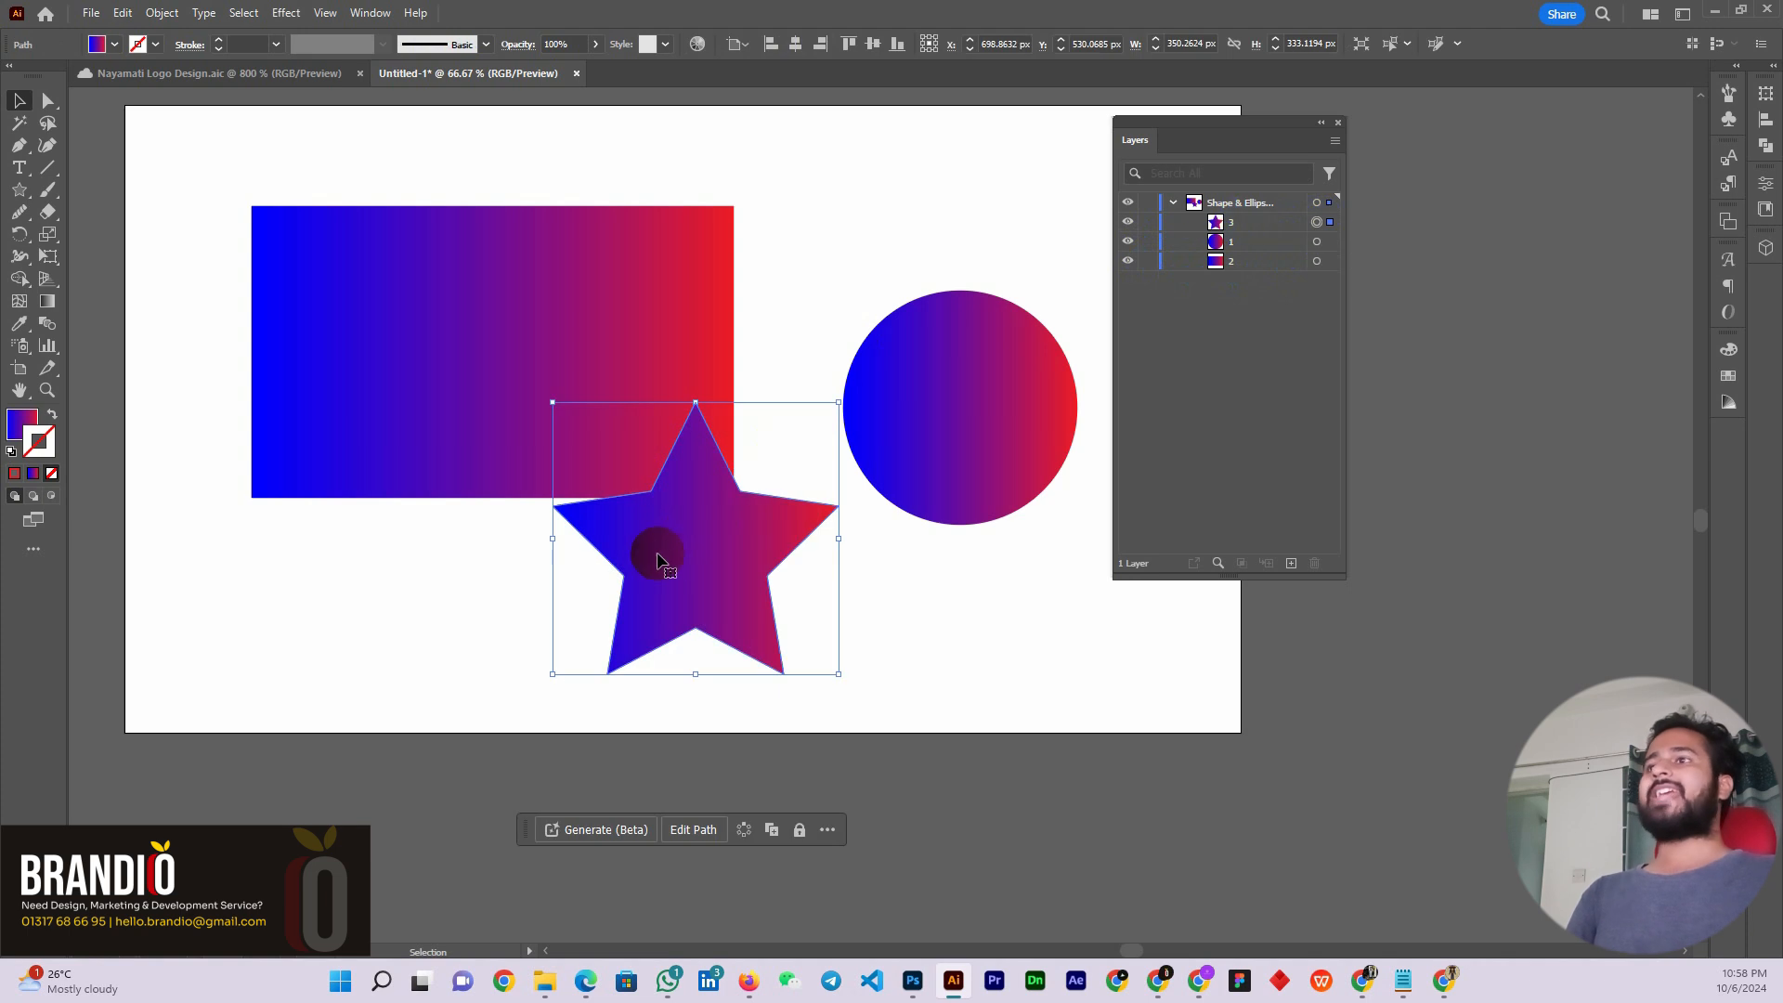
left_click(1317, 242)
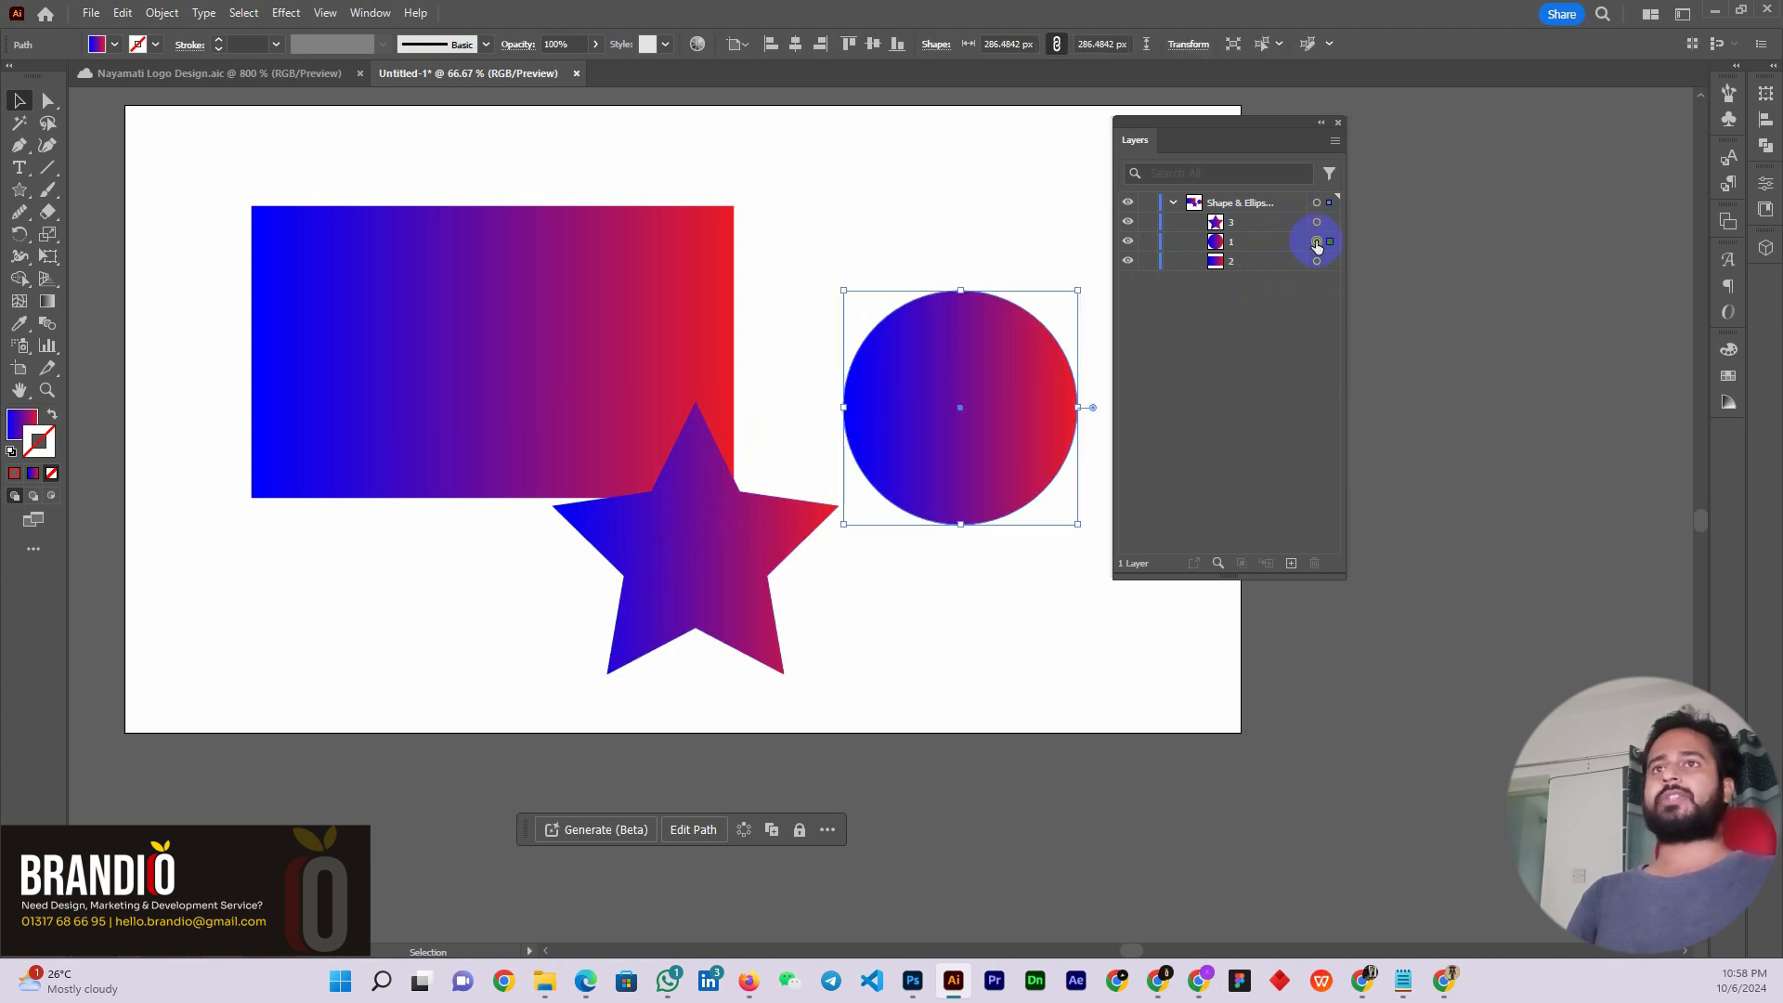
left_click(1317, 260)
left_click(1316, 243)
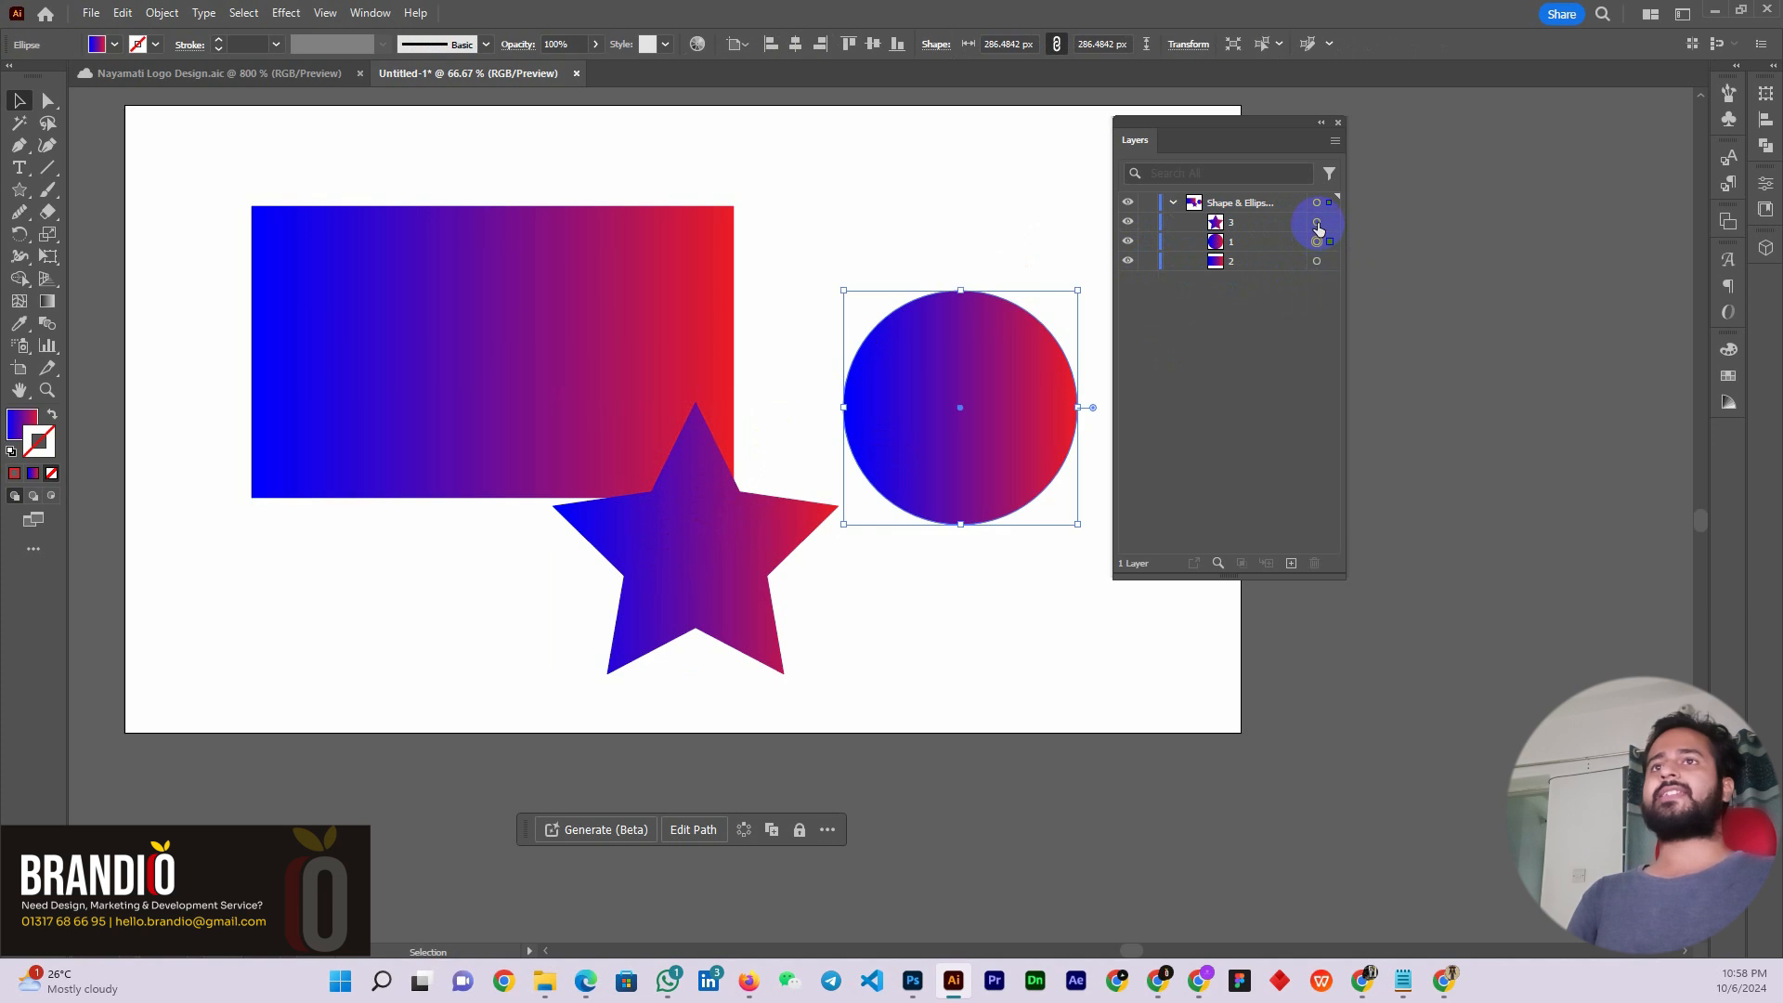
left_click(1318, 226)
left_click(1317, 241)
left_click(1317, 261)
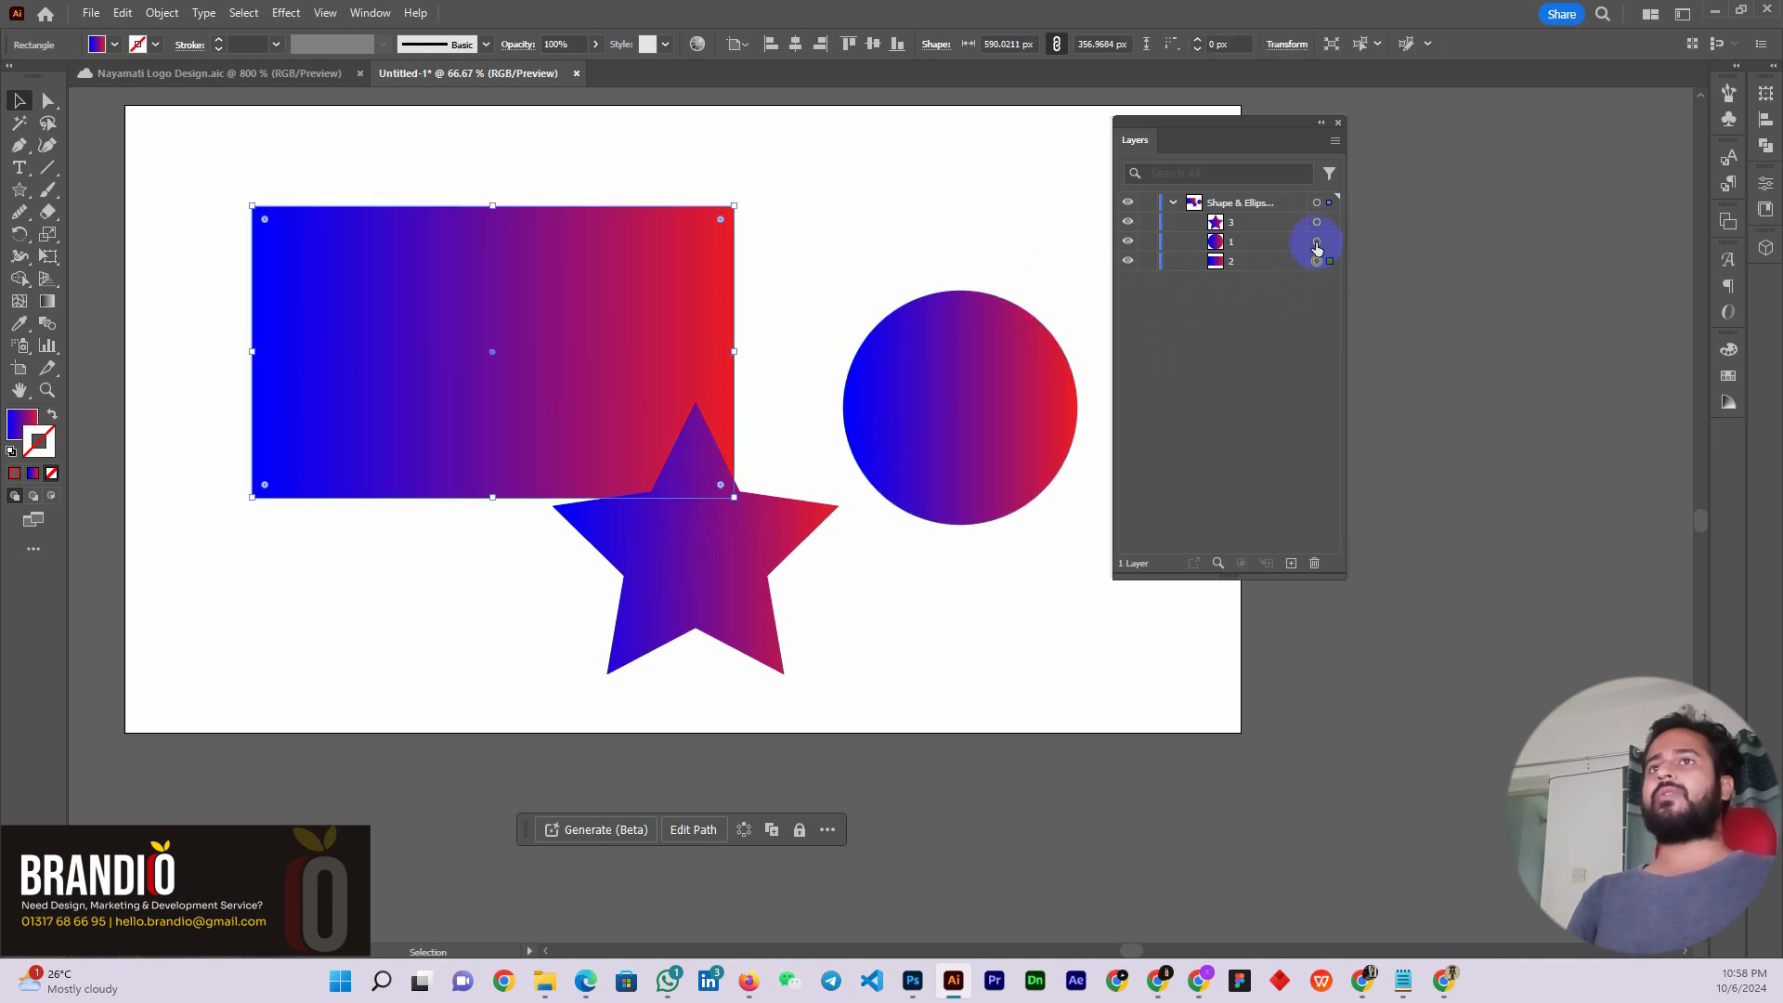
left_click(1316, 241)
left_click(1316, 222)
Move the circle over the rectangle's right edge and the star over the rectangle's lower edge
left_click(1227, 262)
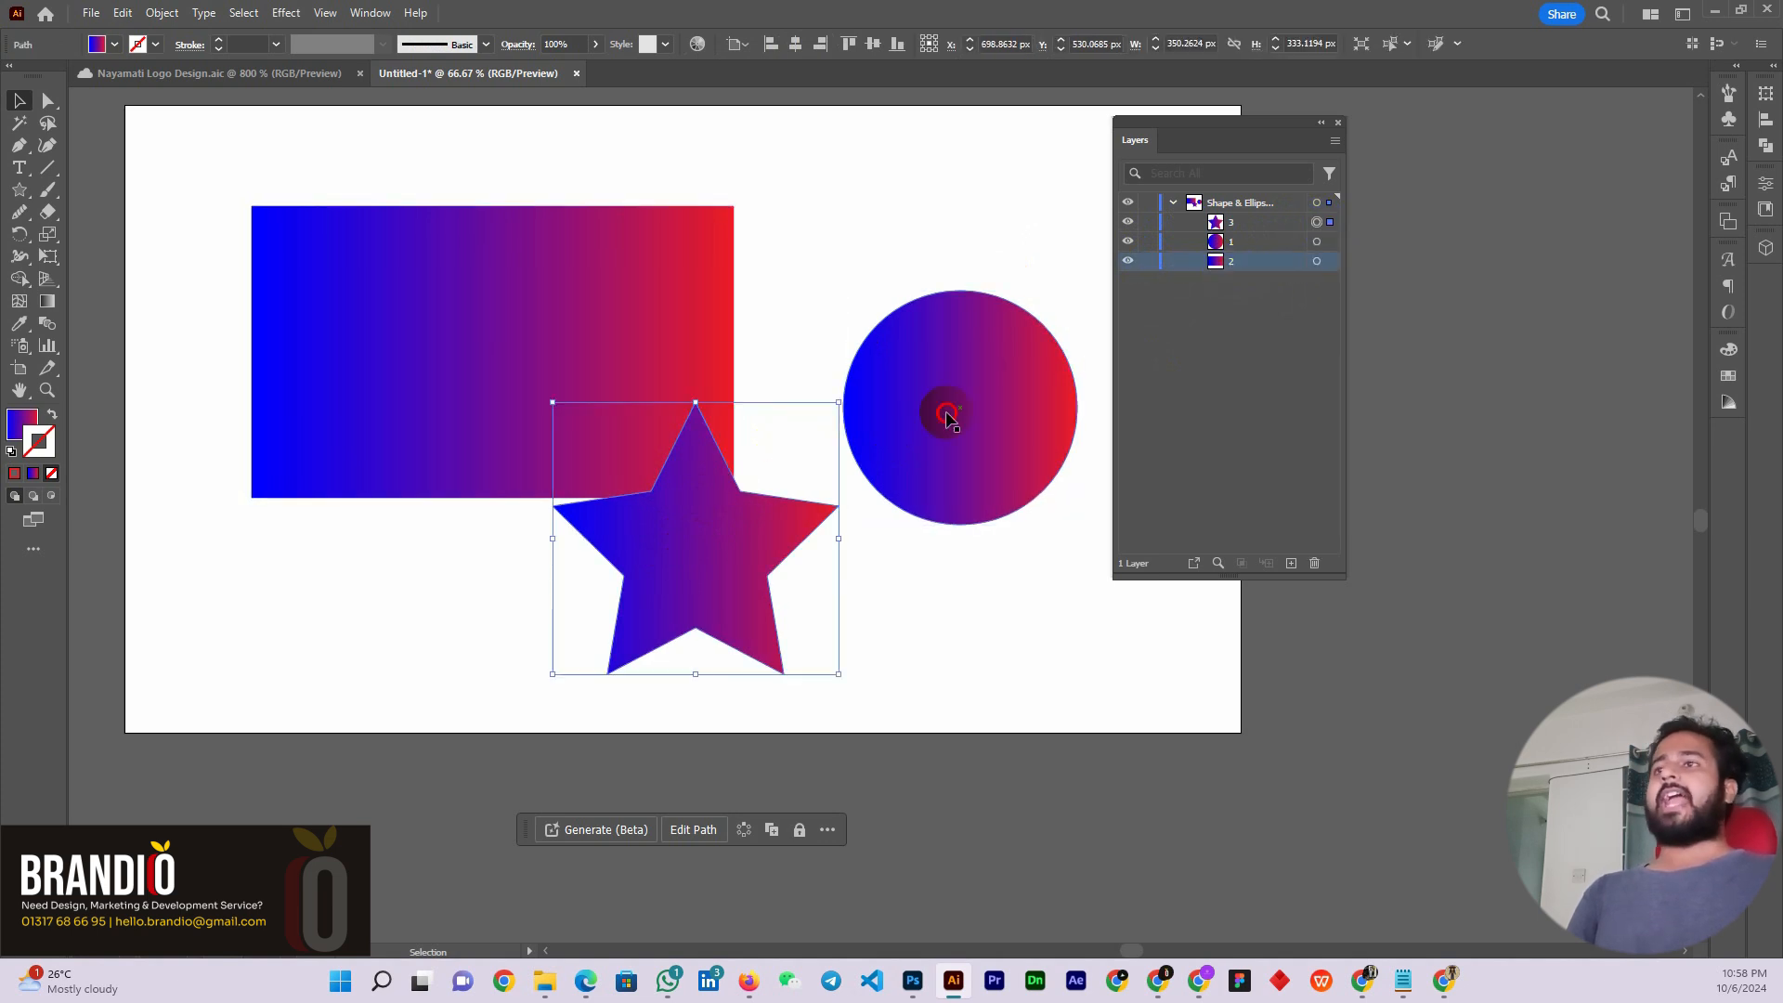
left_click_drag(943, 410, 717, 339)
left_click_drag(706, 502, 621, 461)
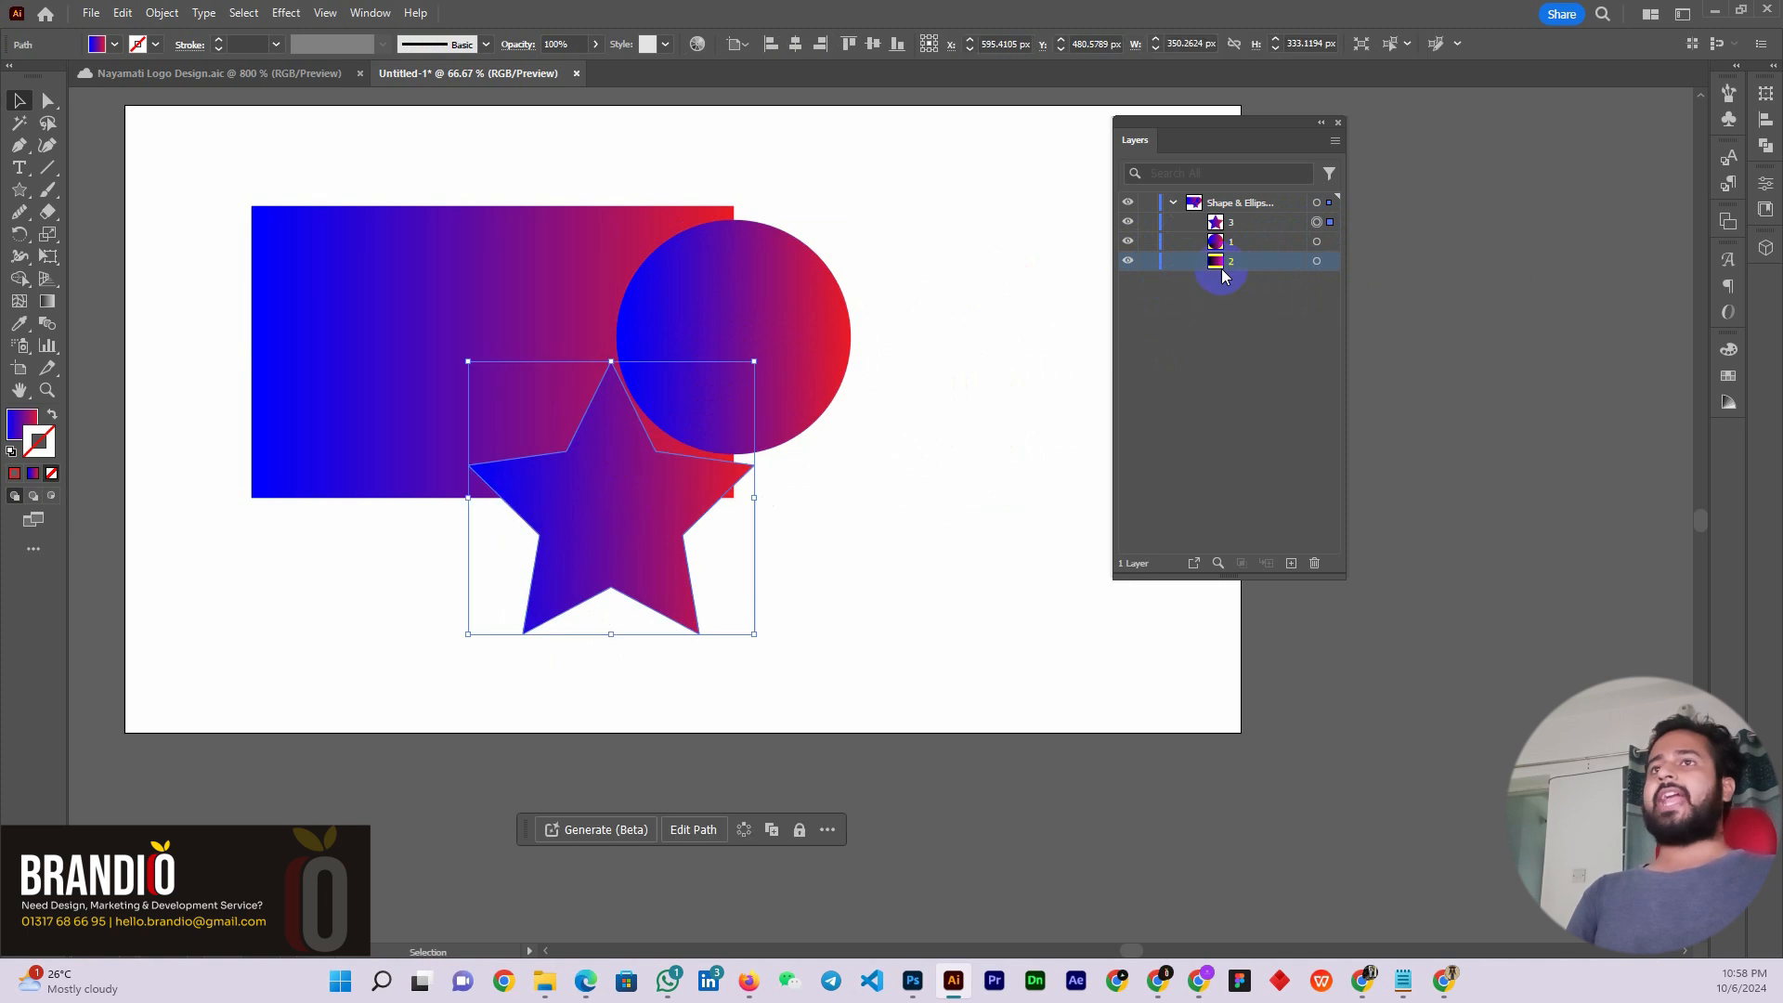
mouse_move(1227, 262)
left_mouse_down()
mouse_move(1234, 209)
mouse_move(1240, 271)
left_mouse_up()
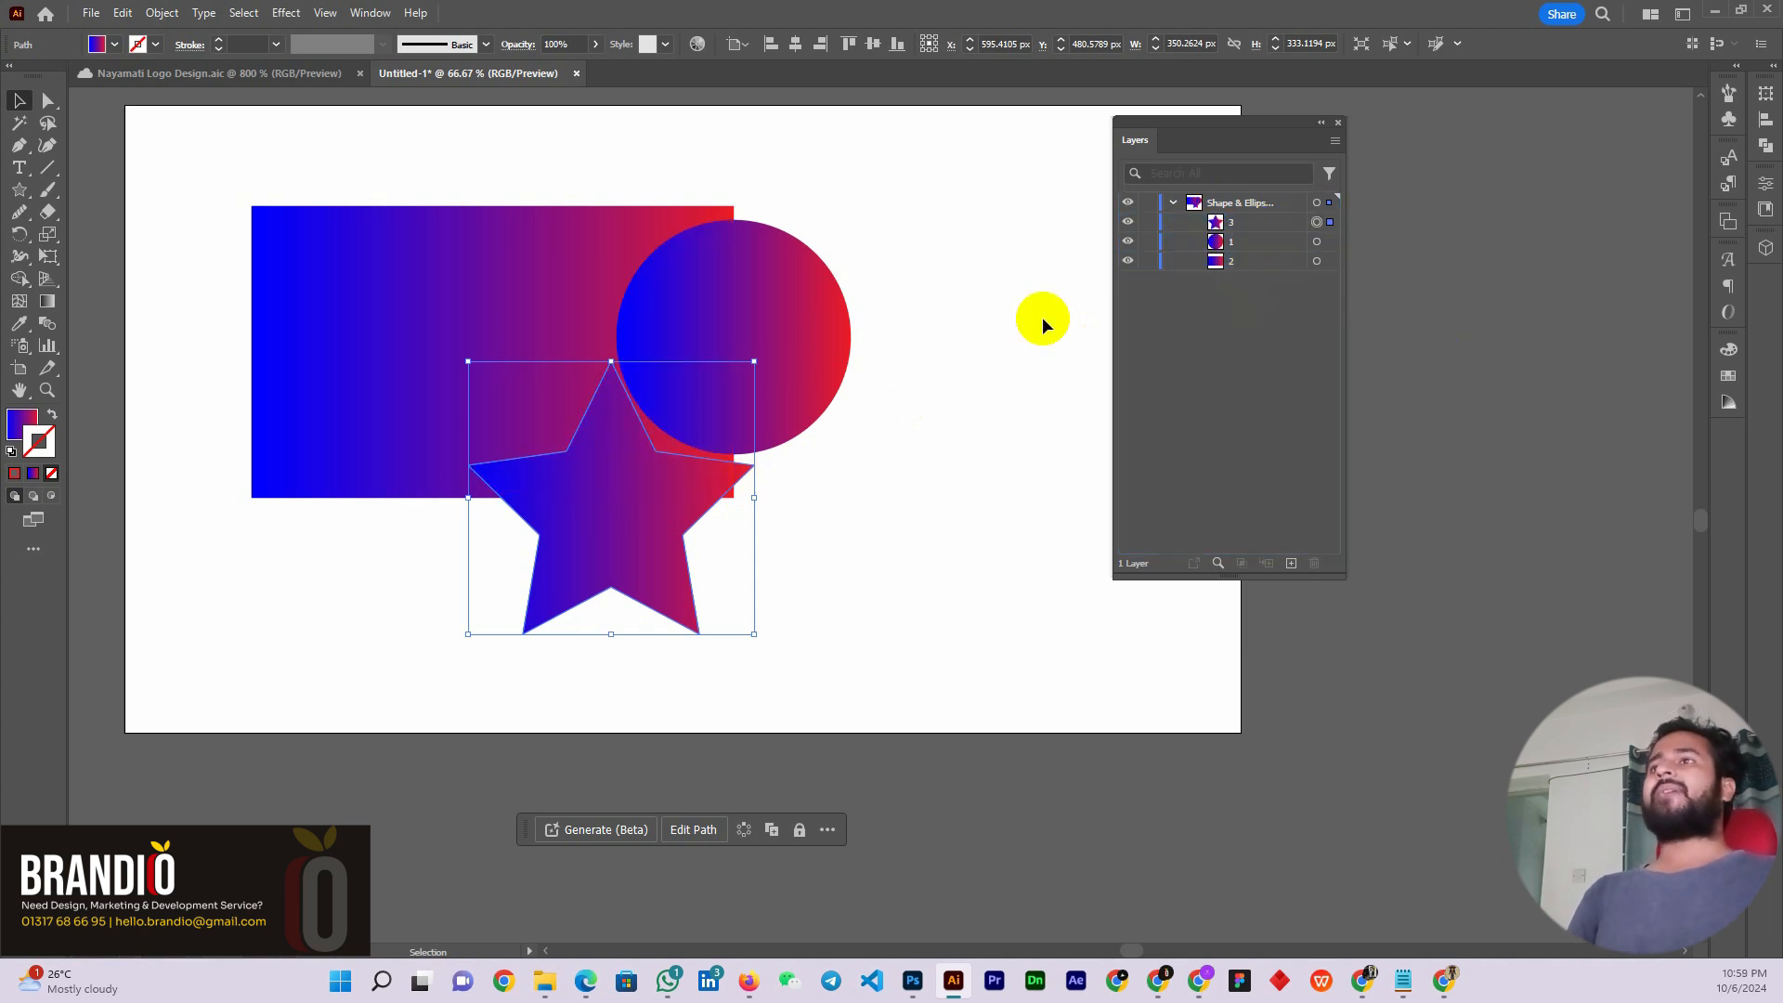
Select the circle and examine its Arrange stacking-order options without applying any
left_click(910, 644)
left_click(730, 370)
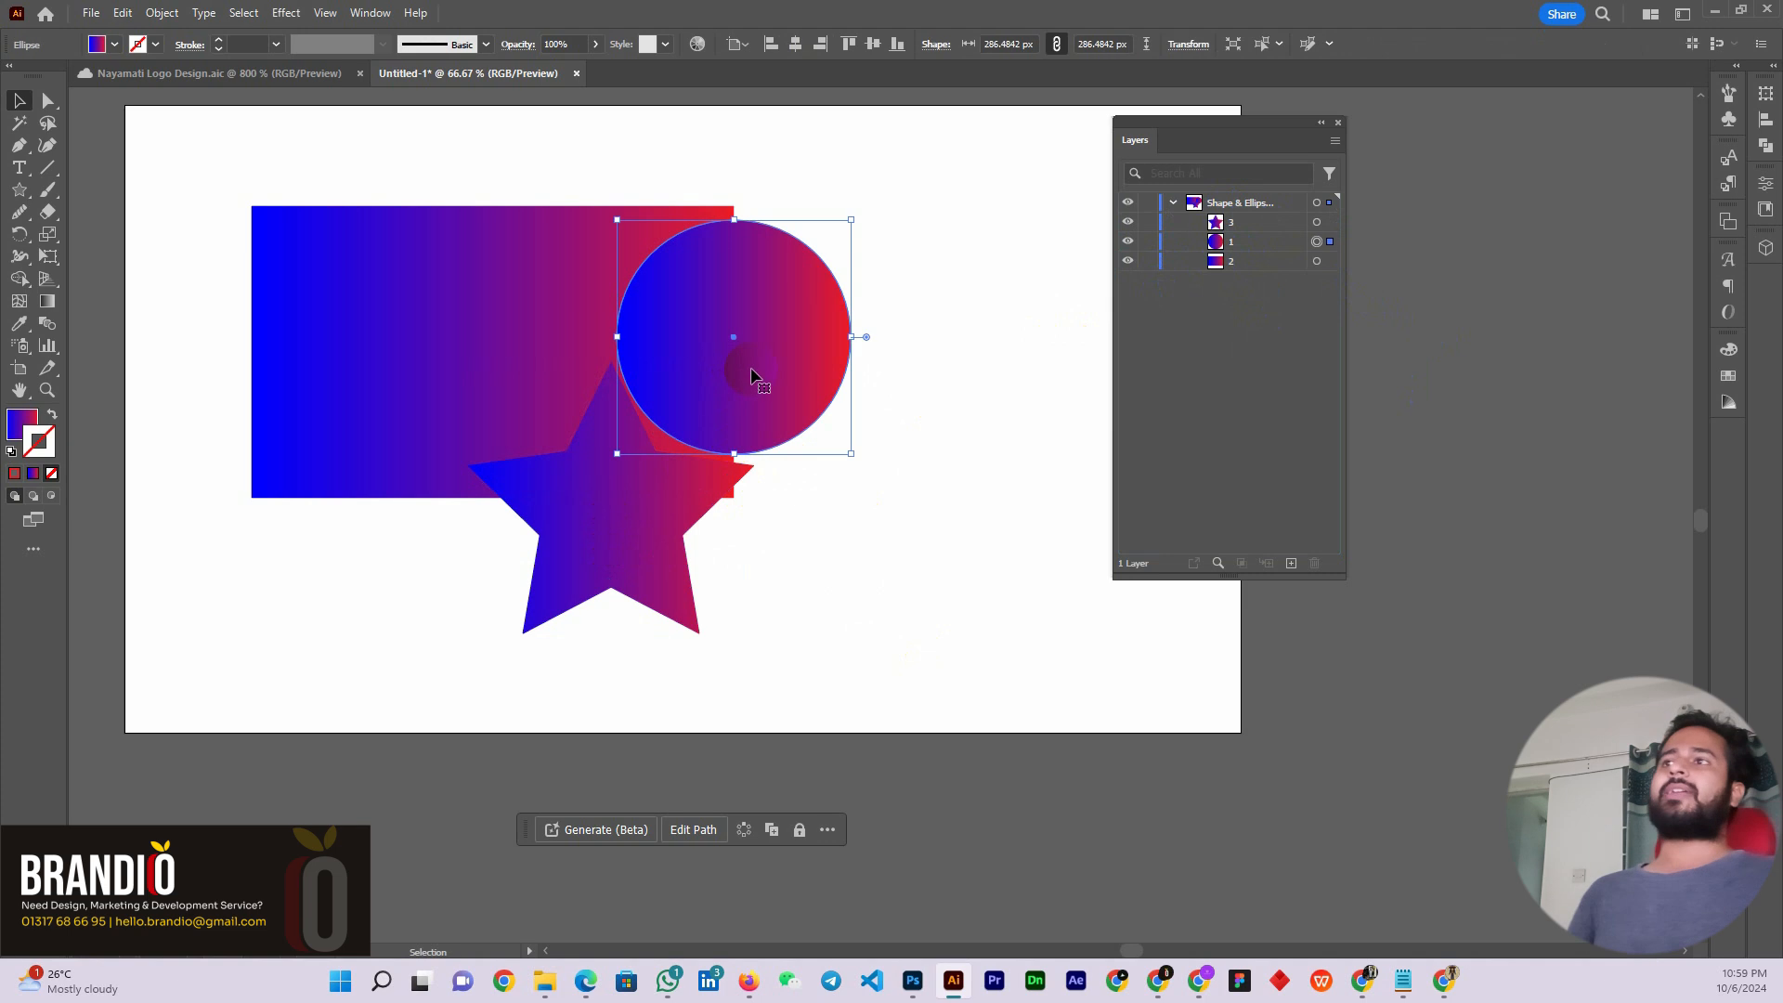
right_click(752, 374)
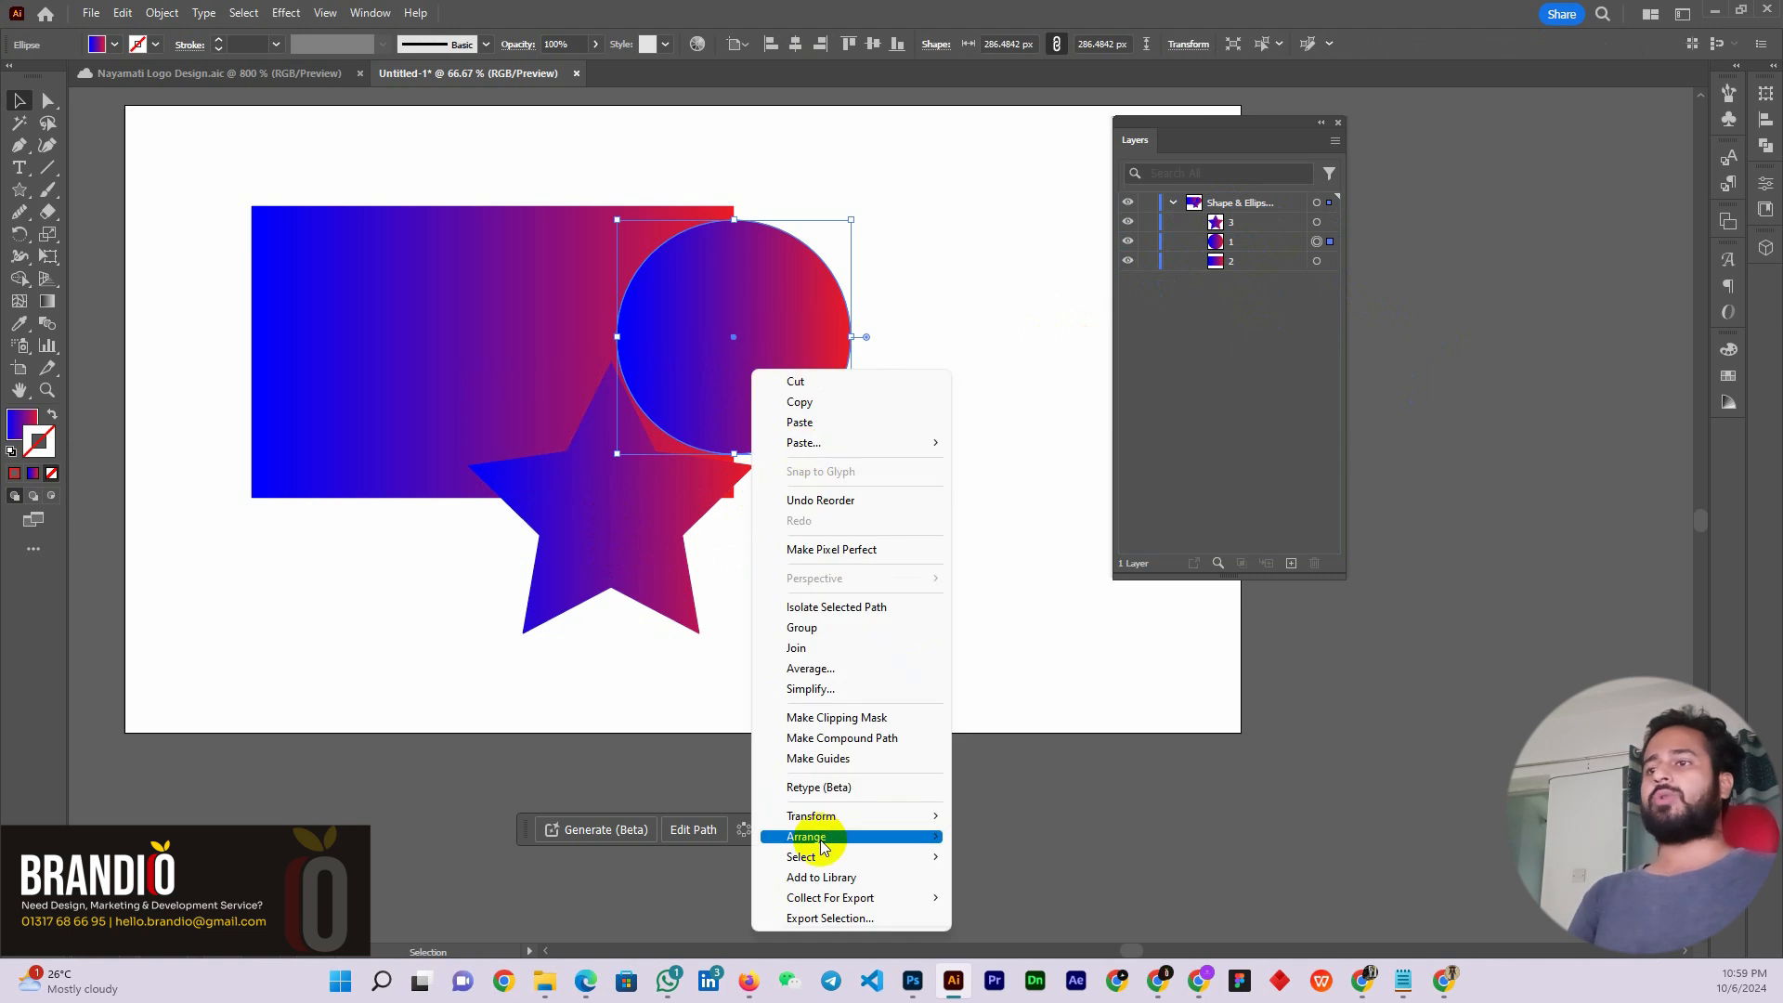
mouse_move(806, 836)
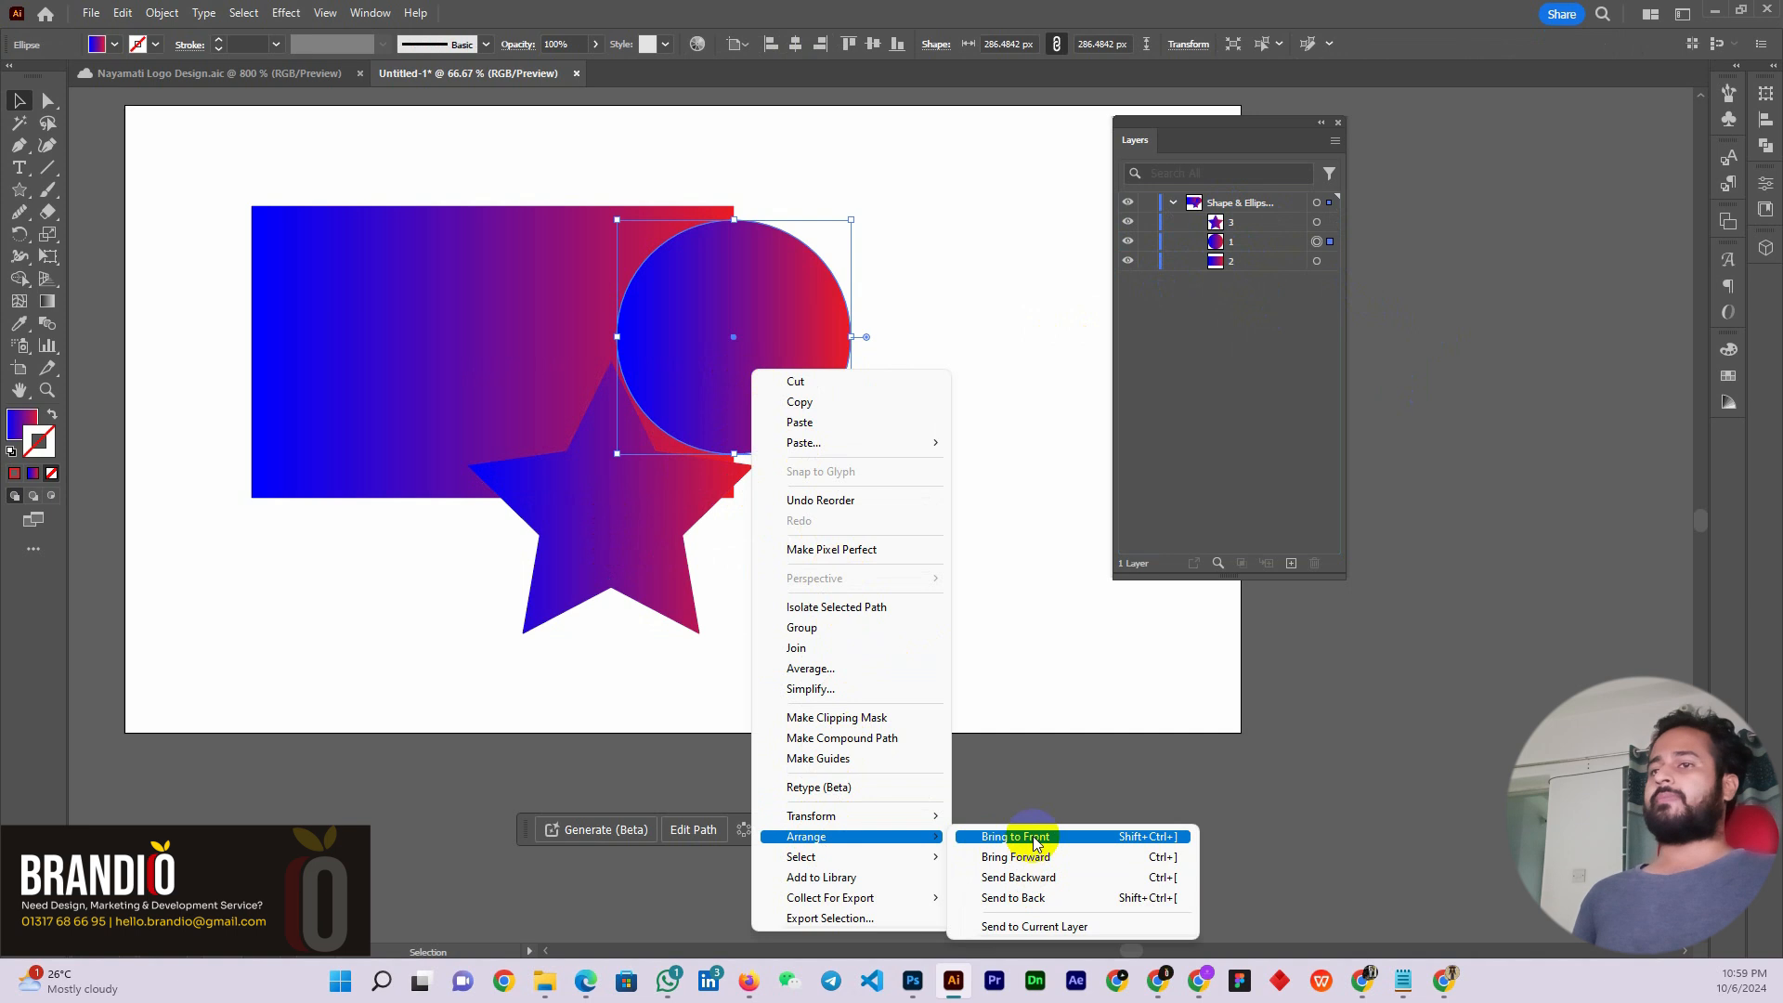
left_click(990, 609)
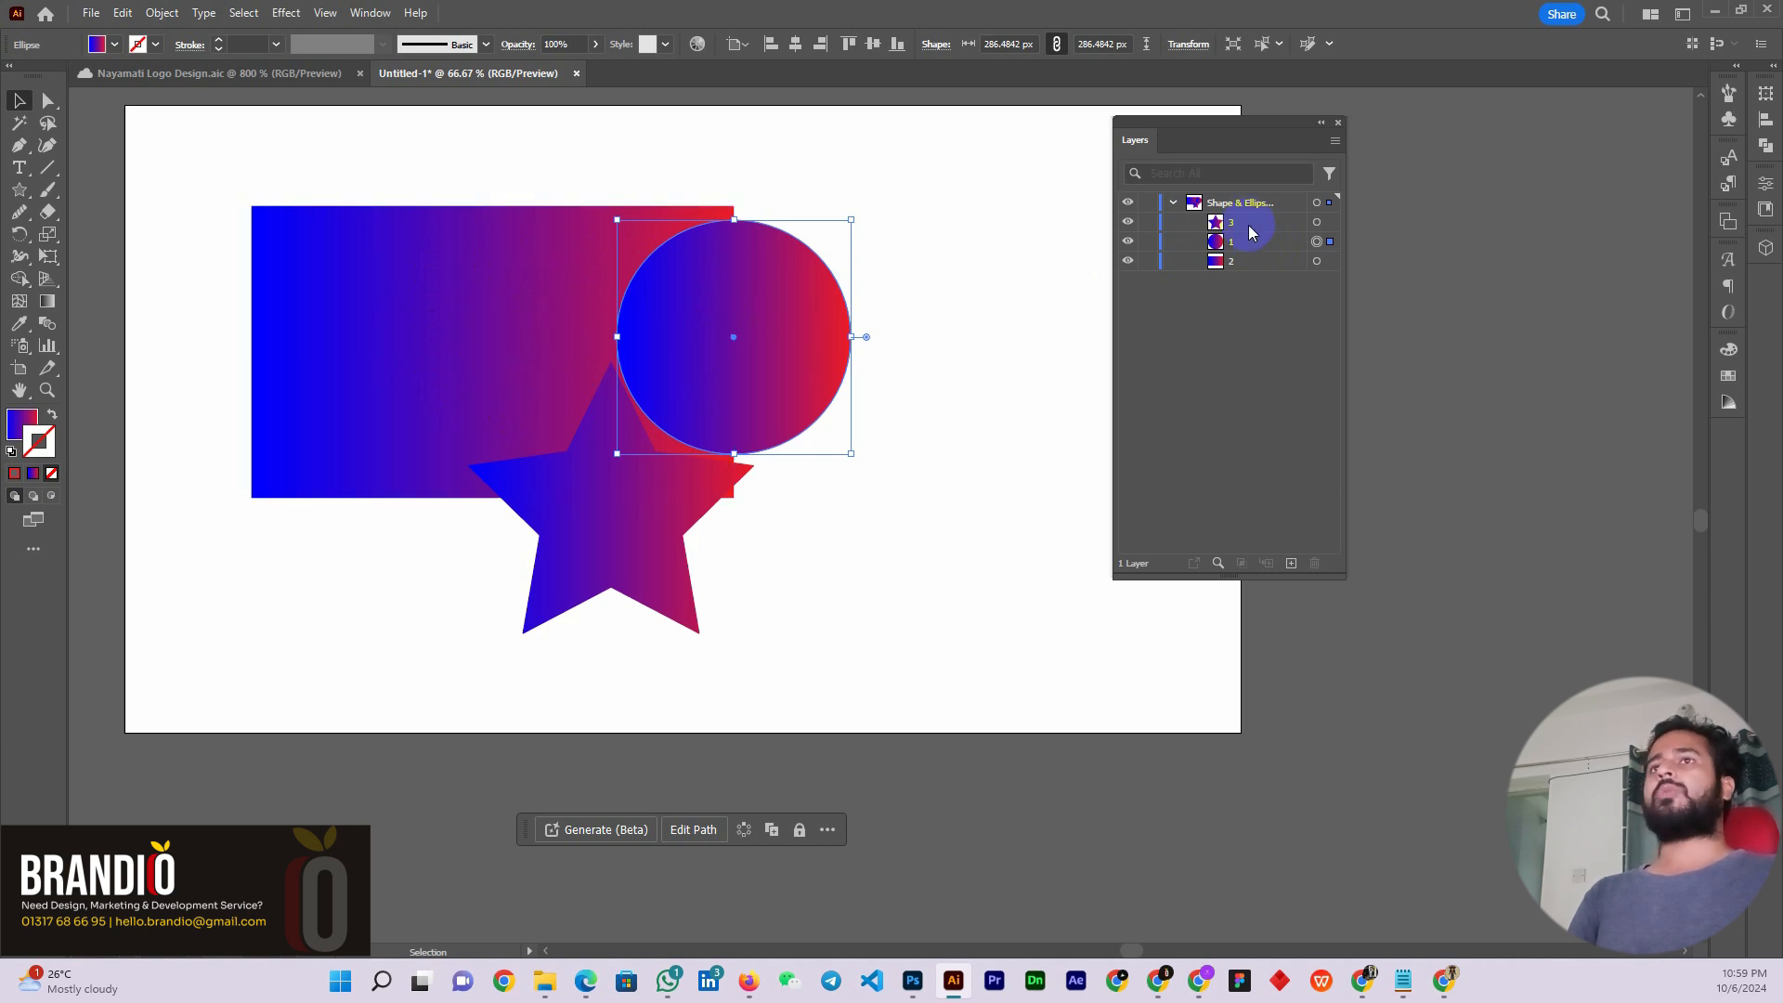
Collapse the shapes layer in the layer list and toggle its visibility off and on
left_click_drag(1194, 136, 1120, 134)
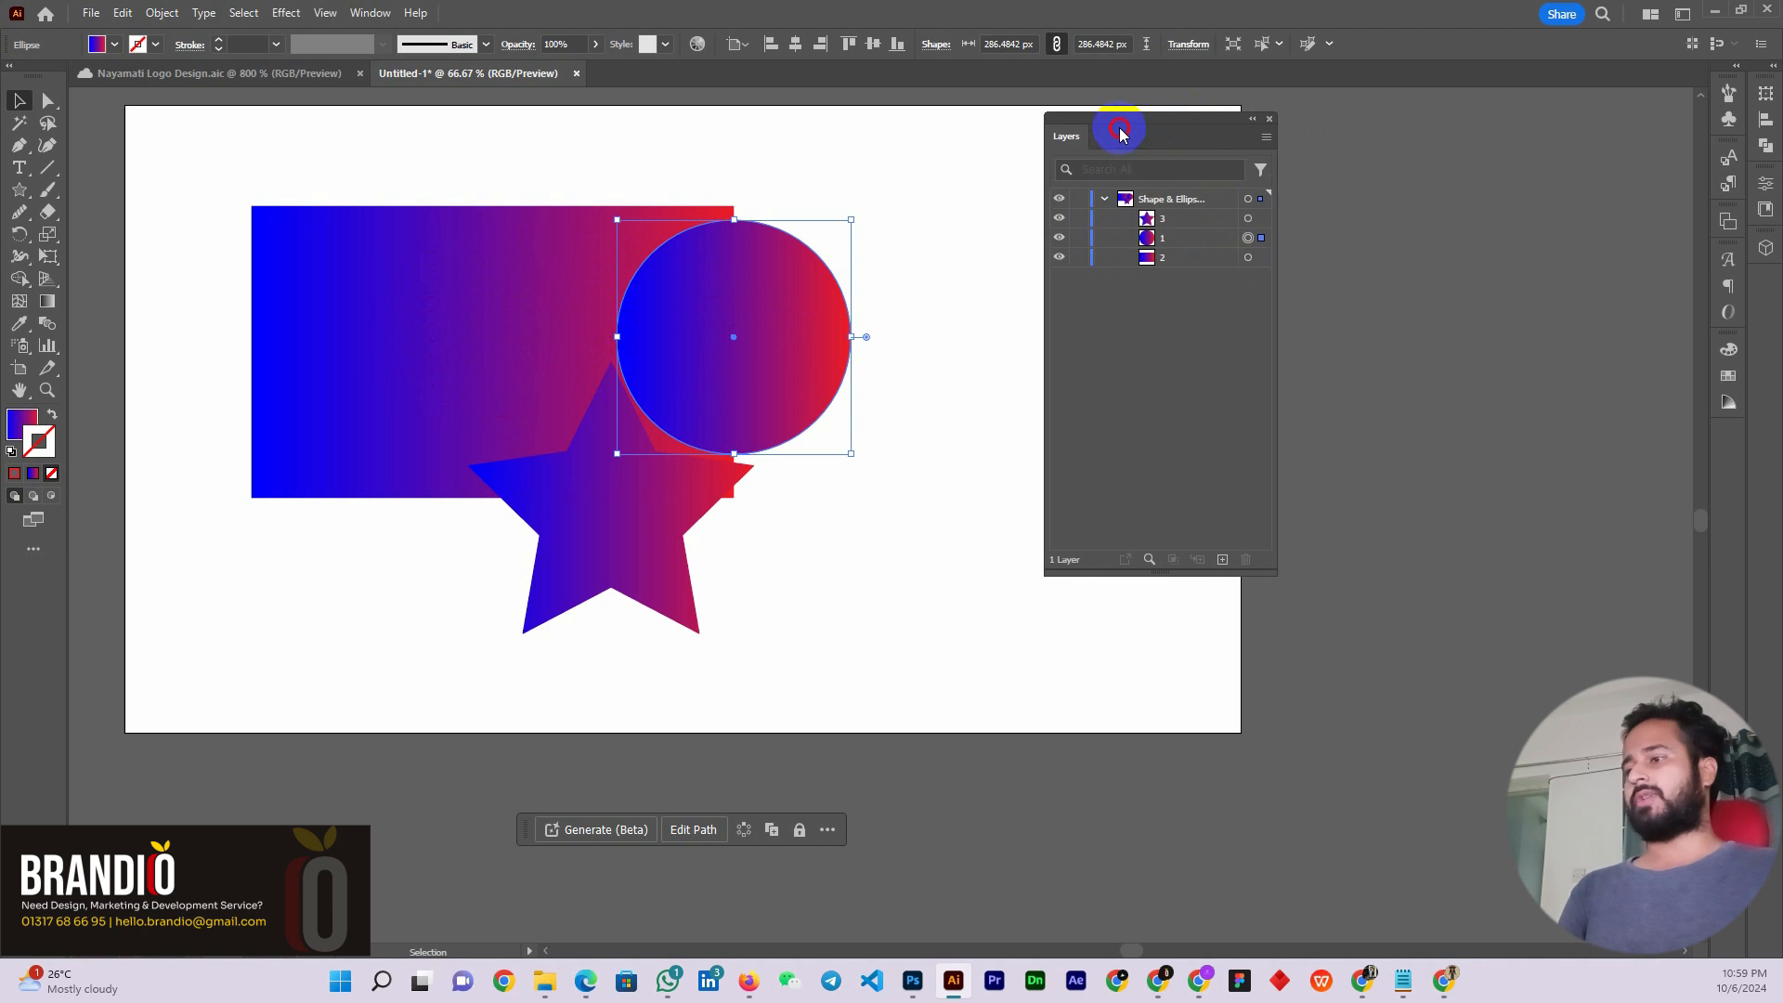
left_click(1098, 200)
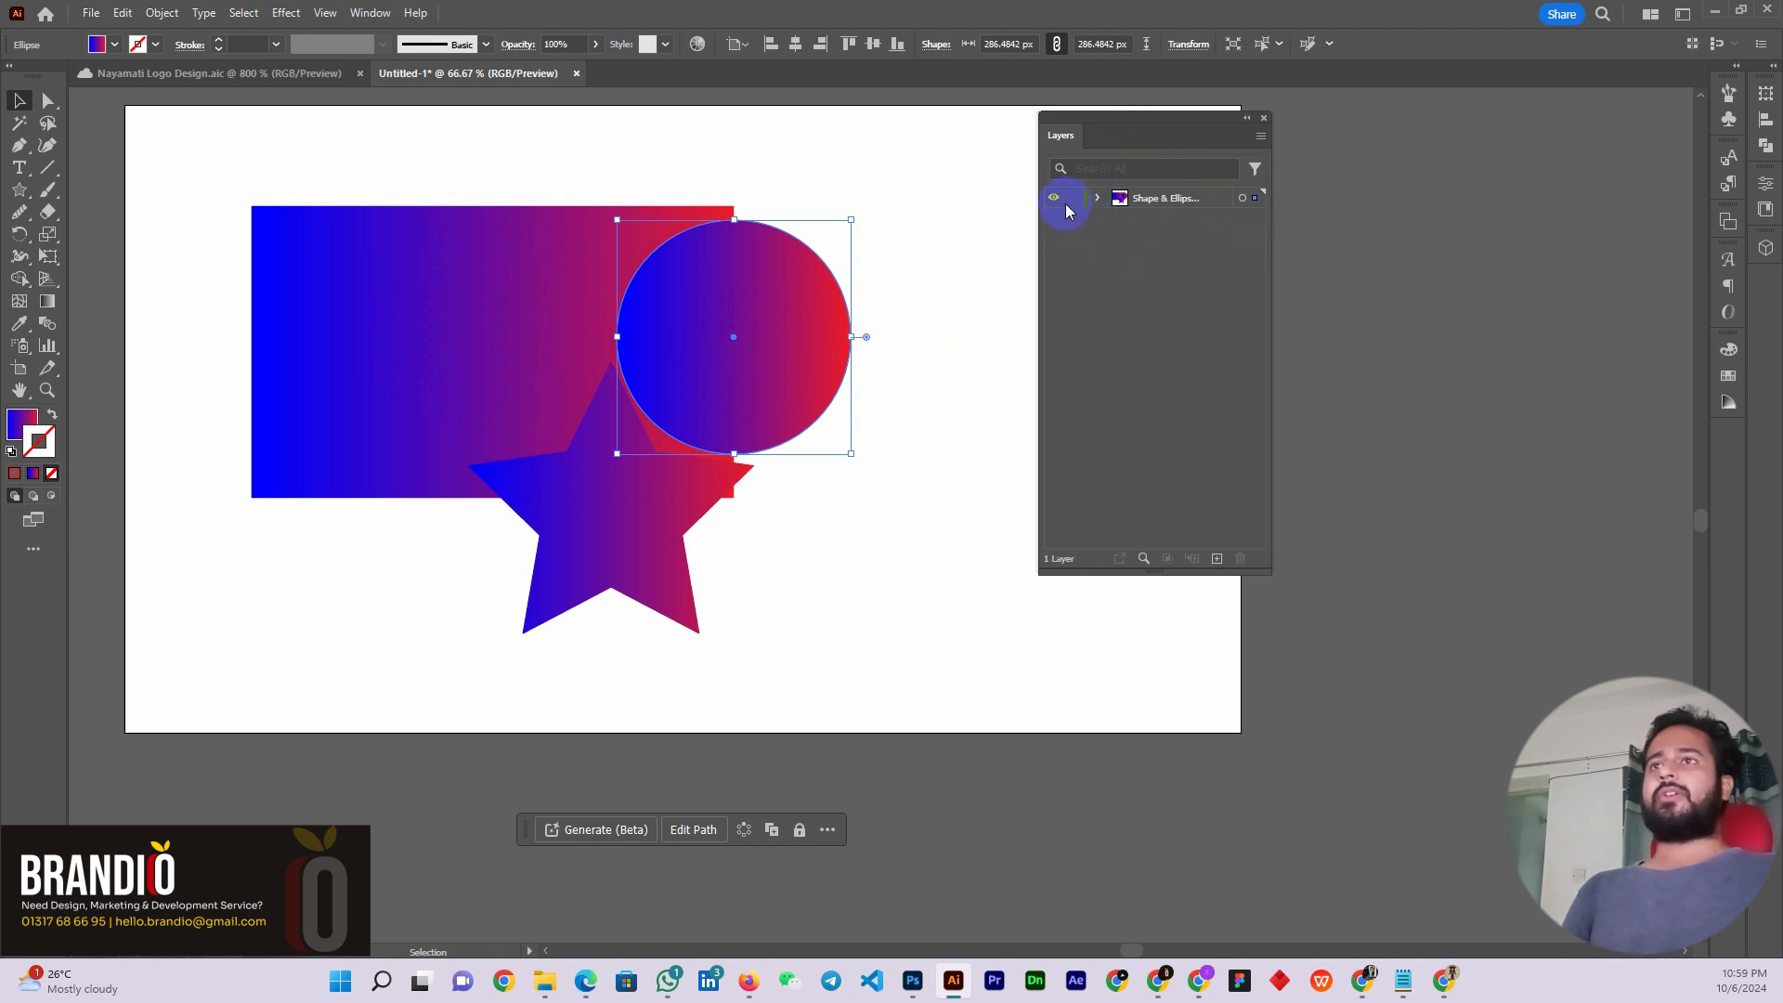
left_click(1054, 199)
left_click(1054, 199)
Rename the layer holding the rectangle, circle and star as Combine 1
left_click(1168, 200)
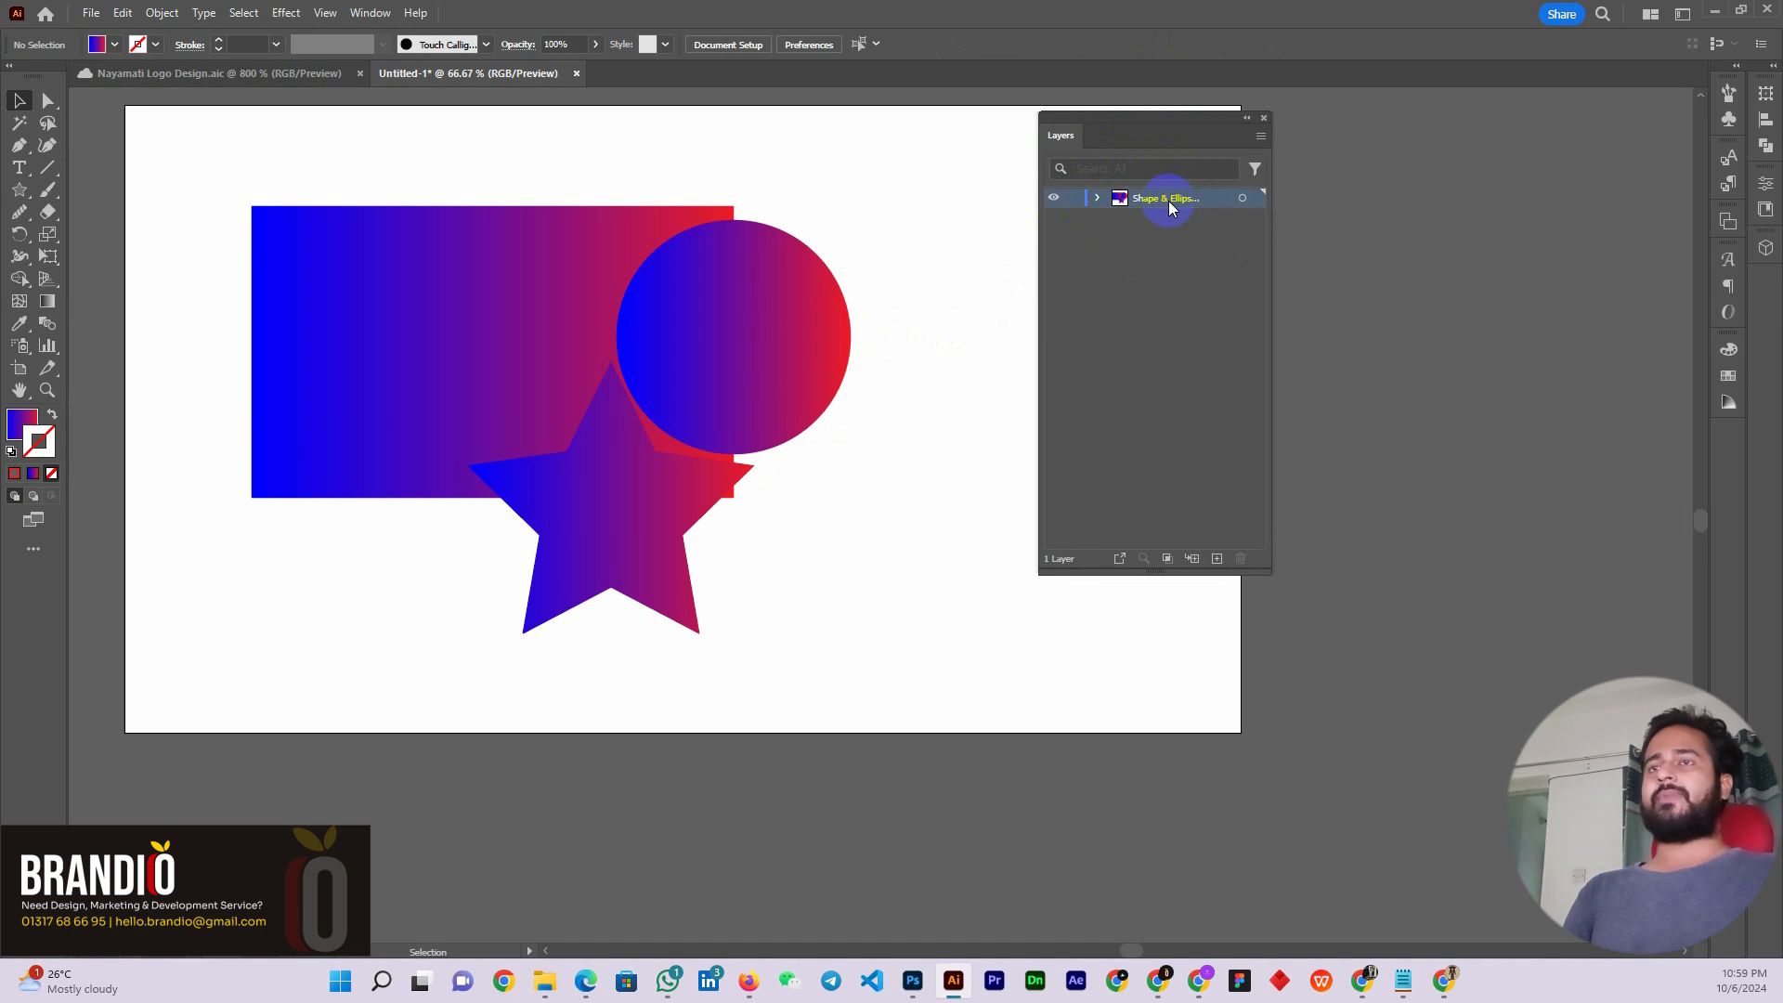
double_click(1168, 200)
type("d")
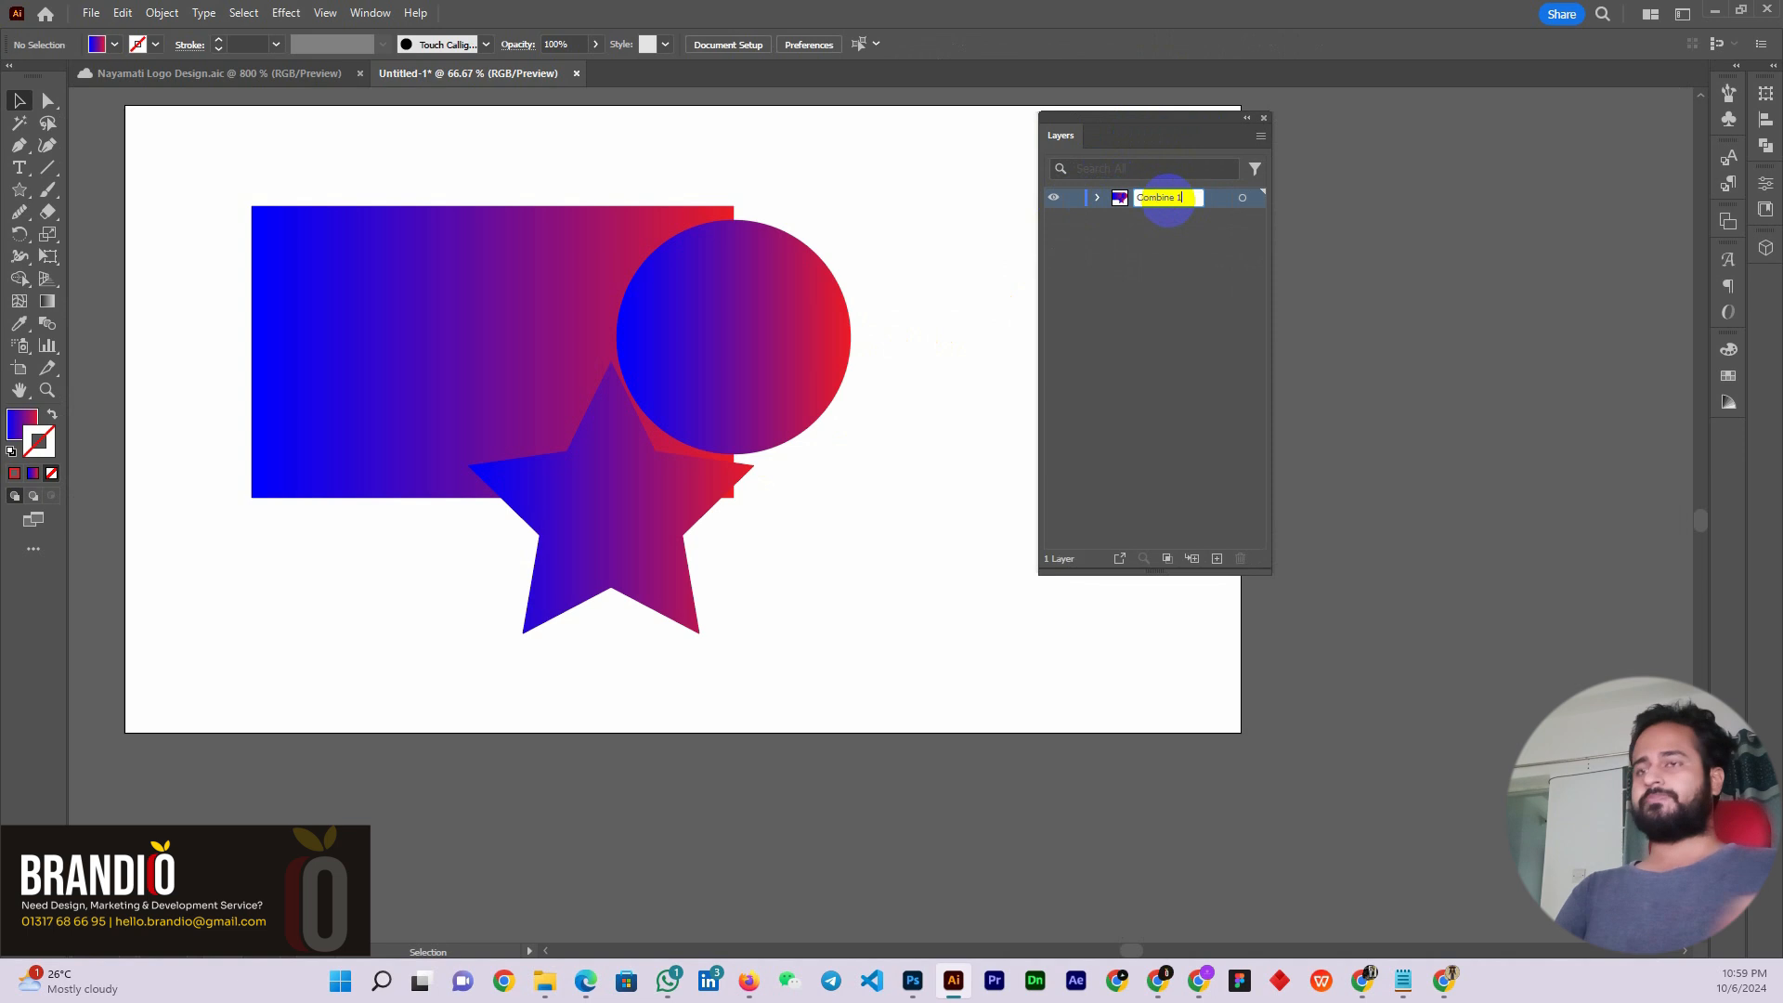
left_click(1082, 409)
Hide the Combine 1 layer and add a new empty layer above it
key("ctrl+minus")
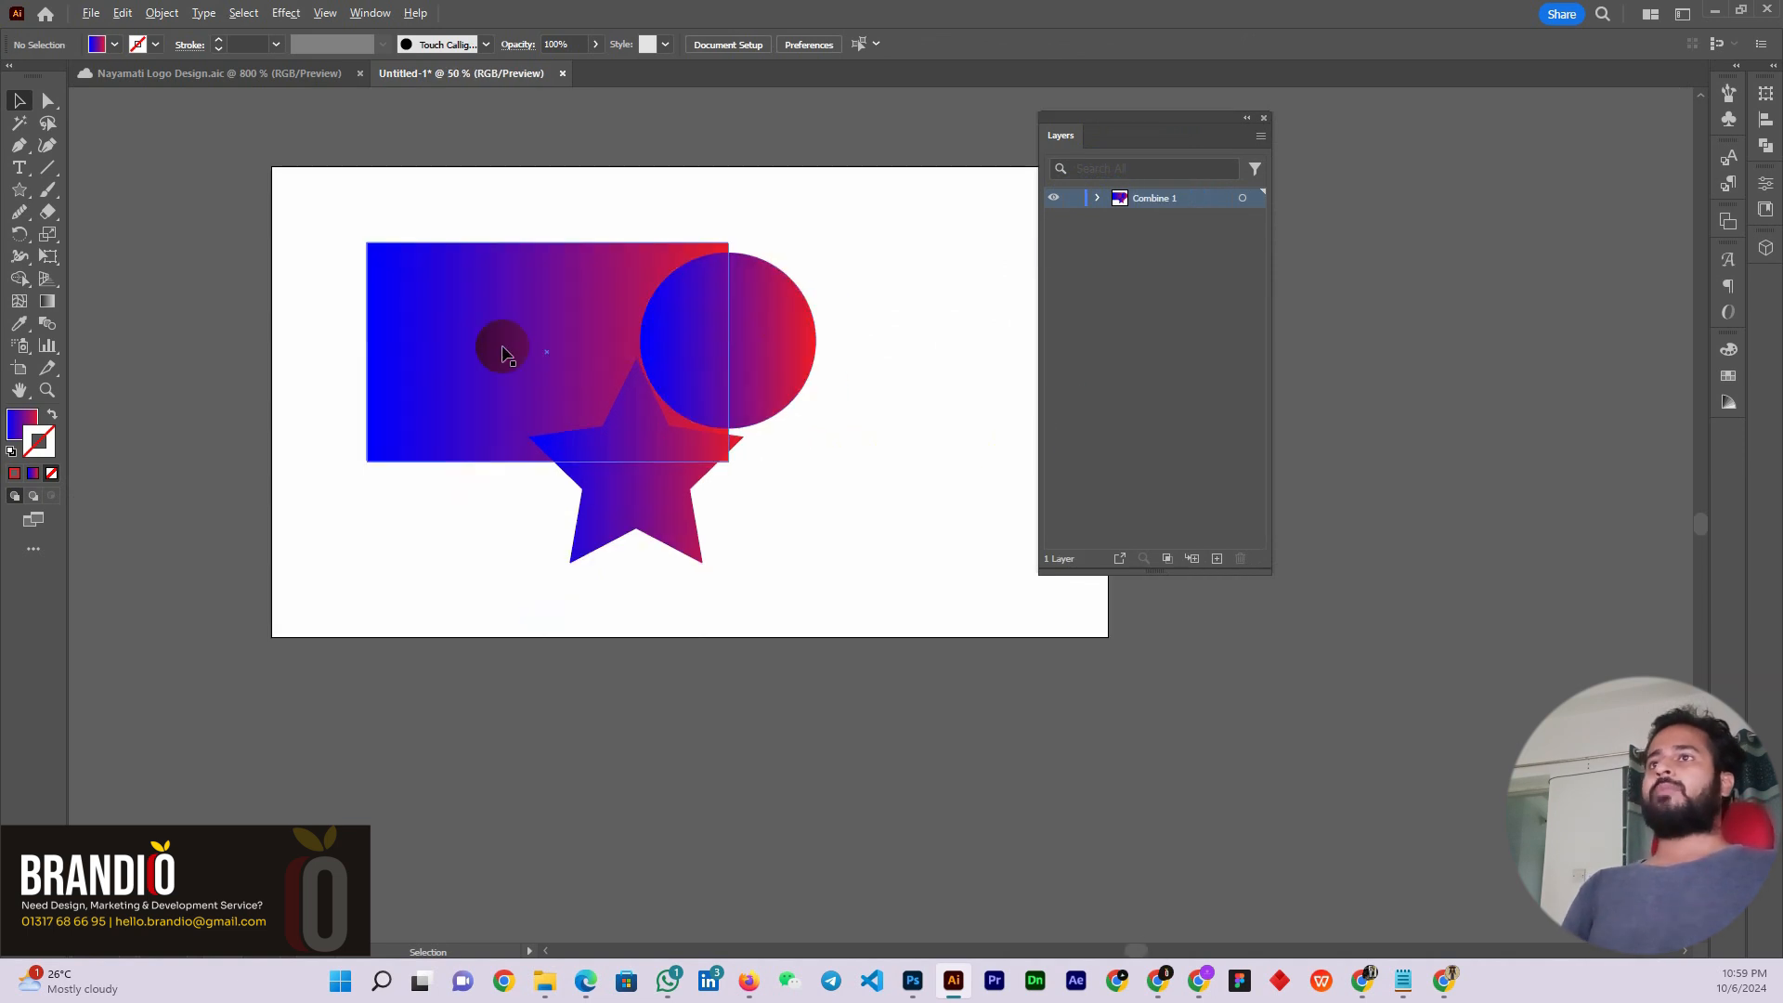
scroll(502, 354, "up", 1)
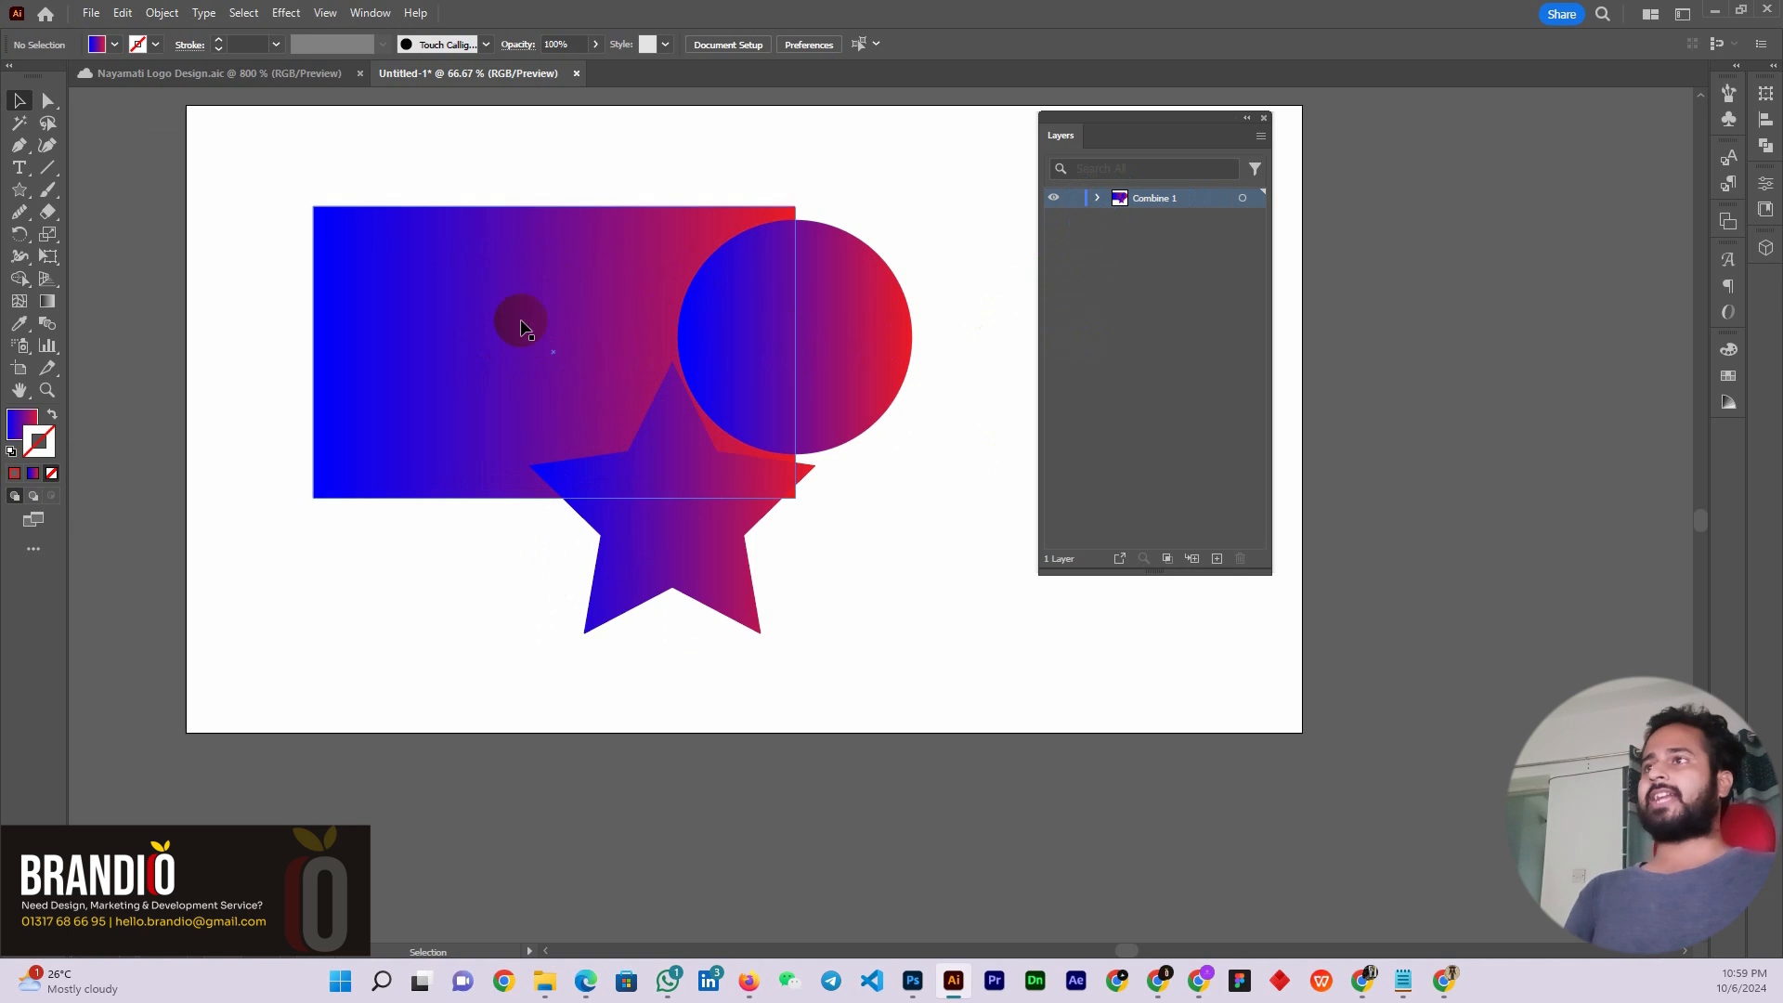
left_click(1053, 200)
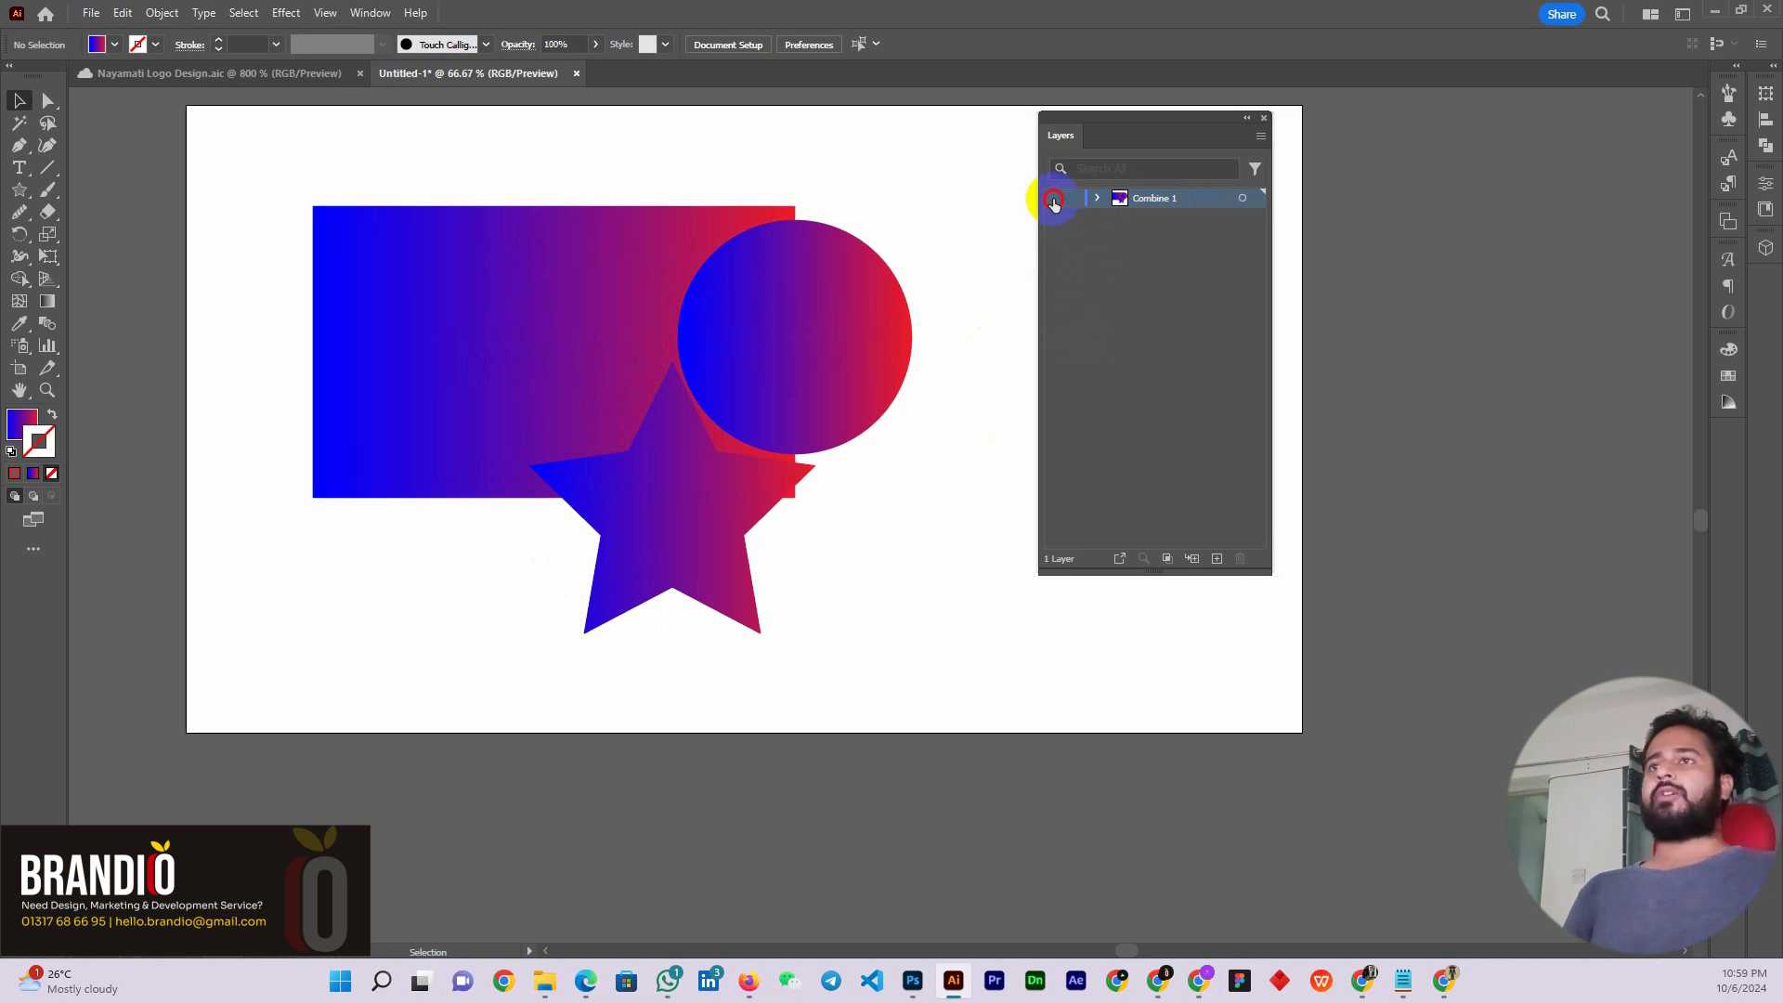
key("ctrl+y")
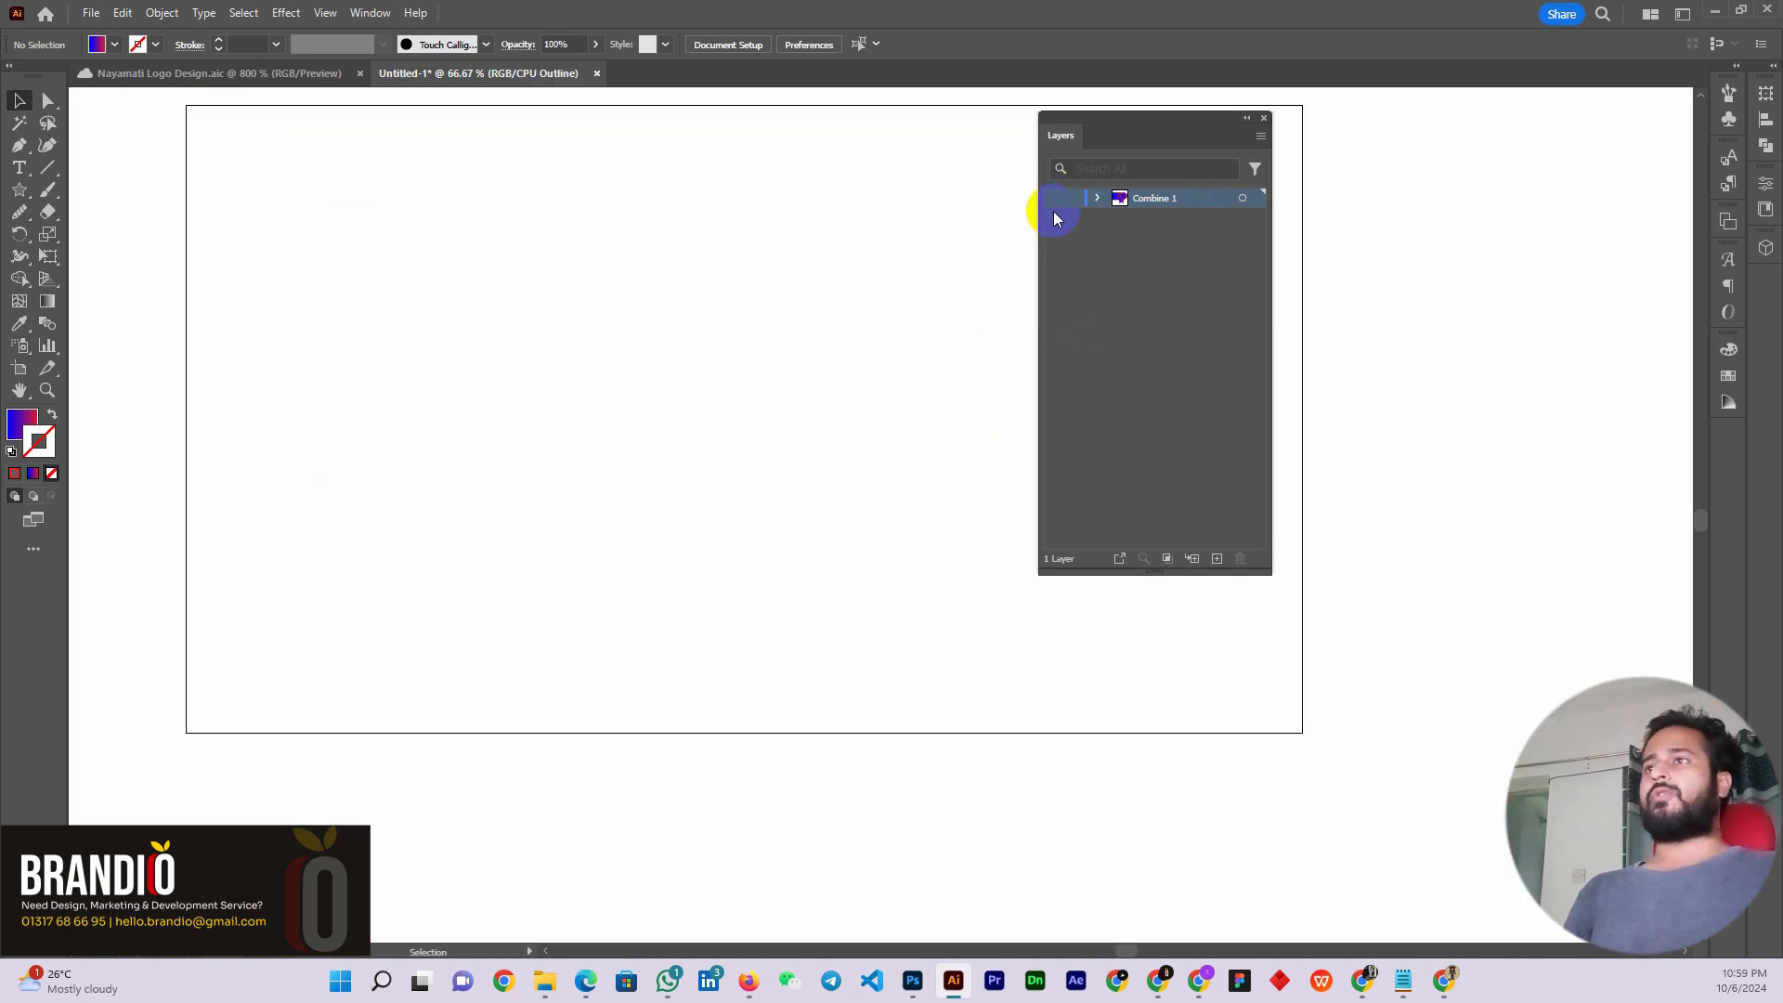
left_click(1217, 558)
key("ctrl+y")
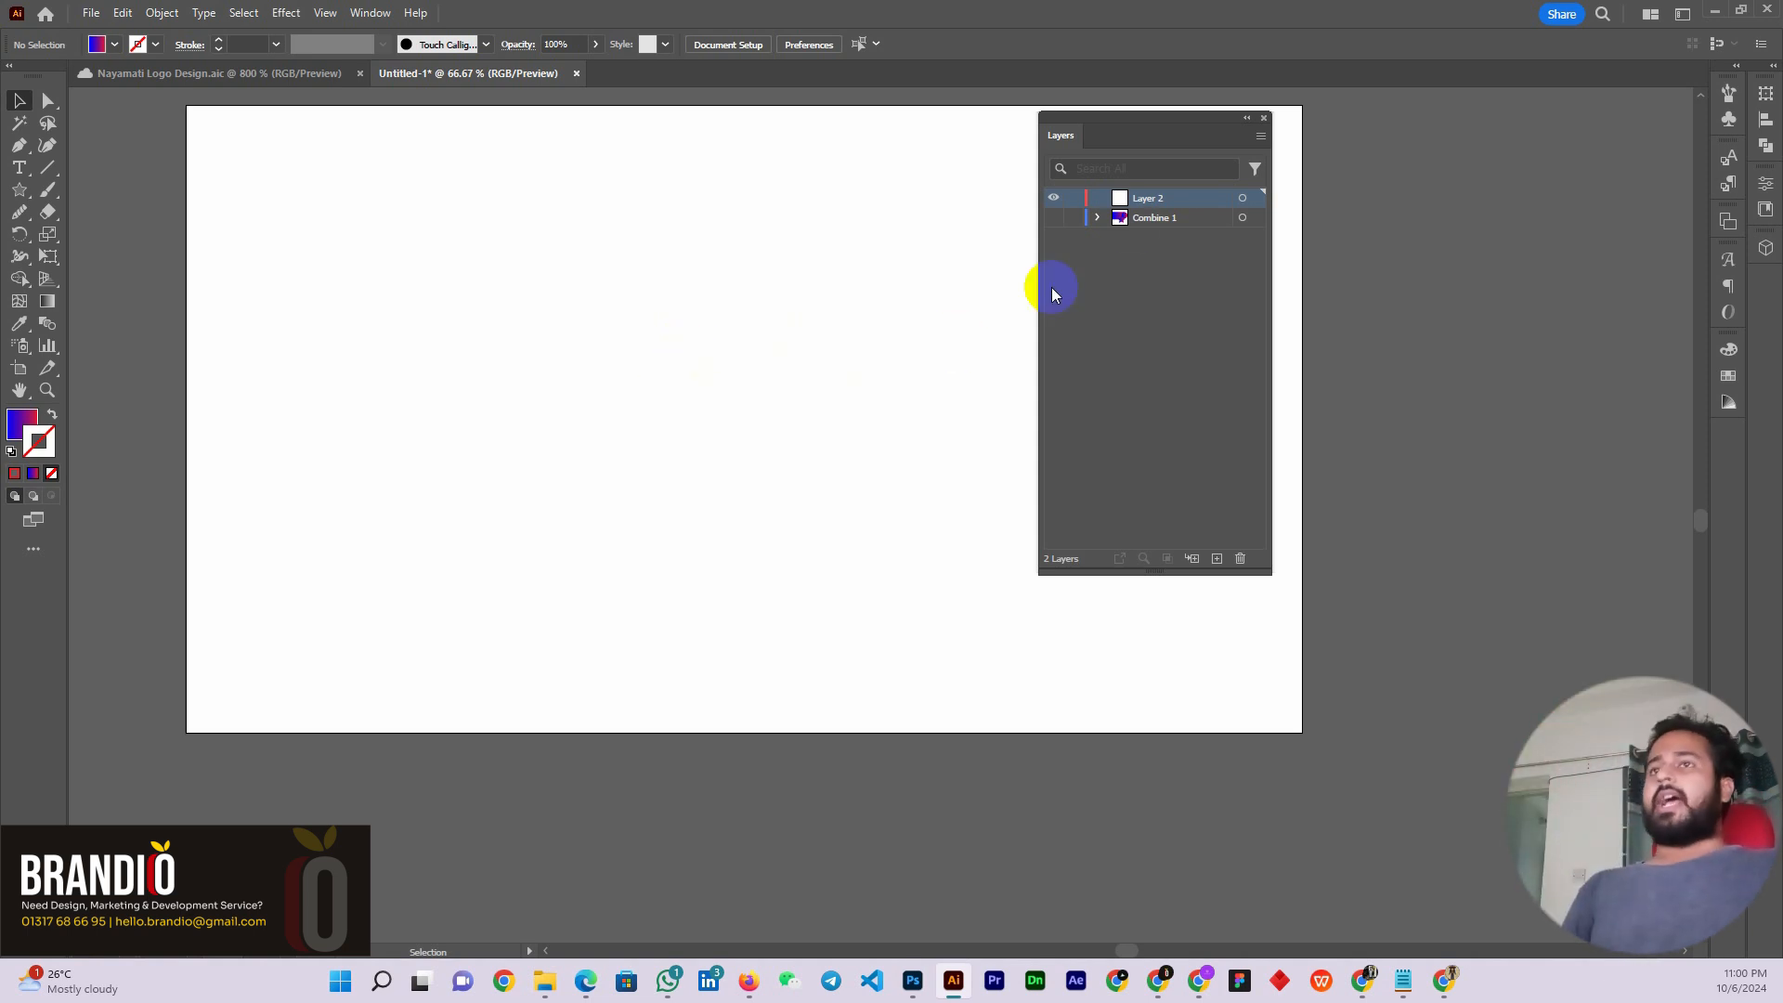
Draw a tilted hexagon about 323 by 339 px on Layer 2 with the Polygon tool and move it inside the artboard
mouse_move(1145, 144)
left_mouse_down()
mouse_move(1133, 130)
mouse_move(1132, 144)
left_mouse_up()
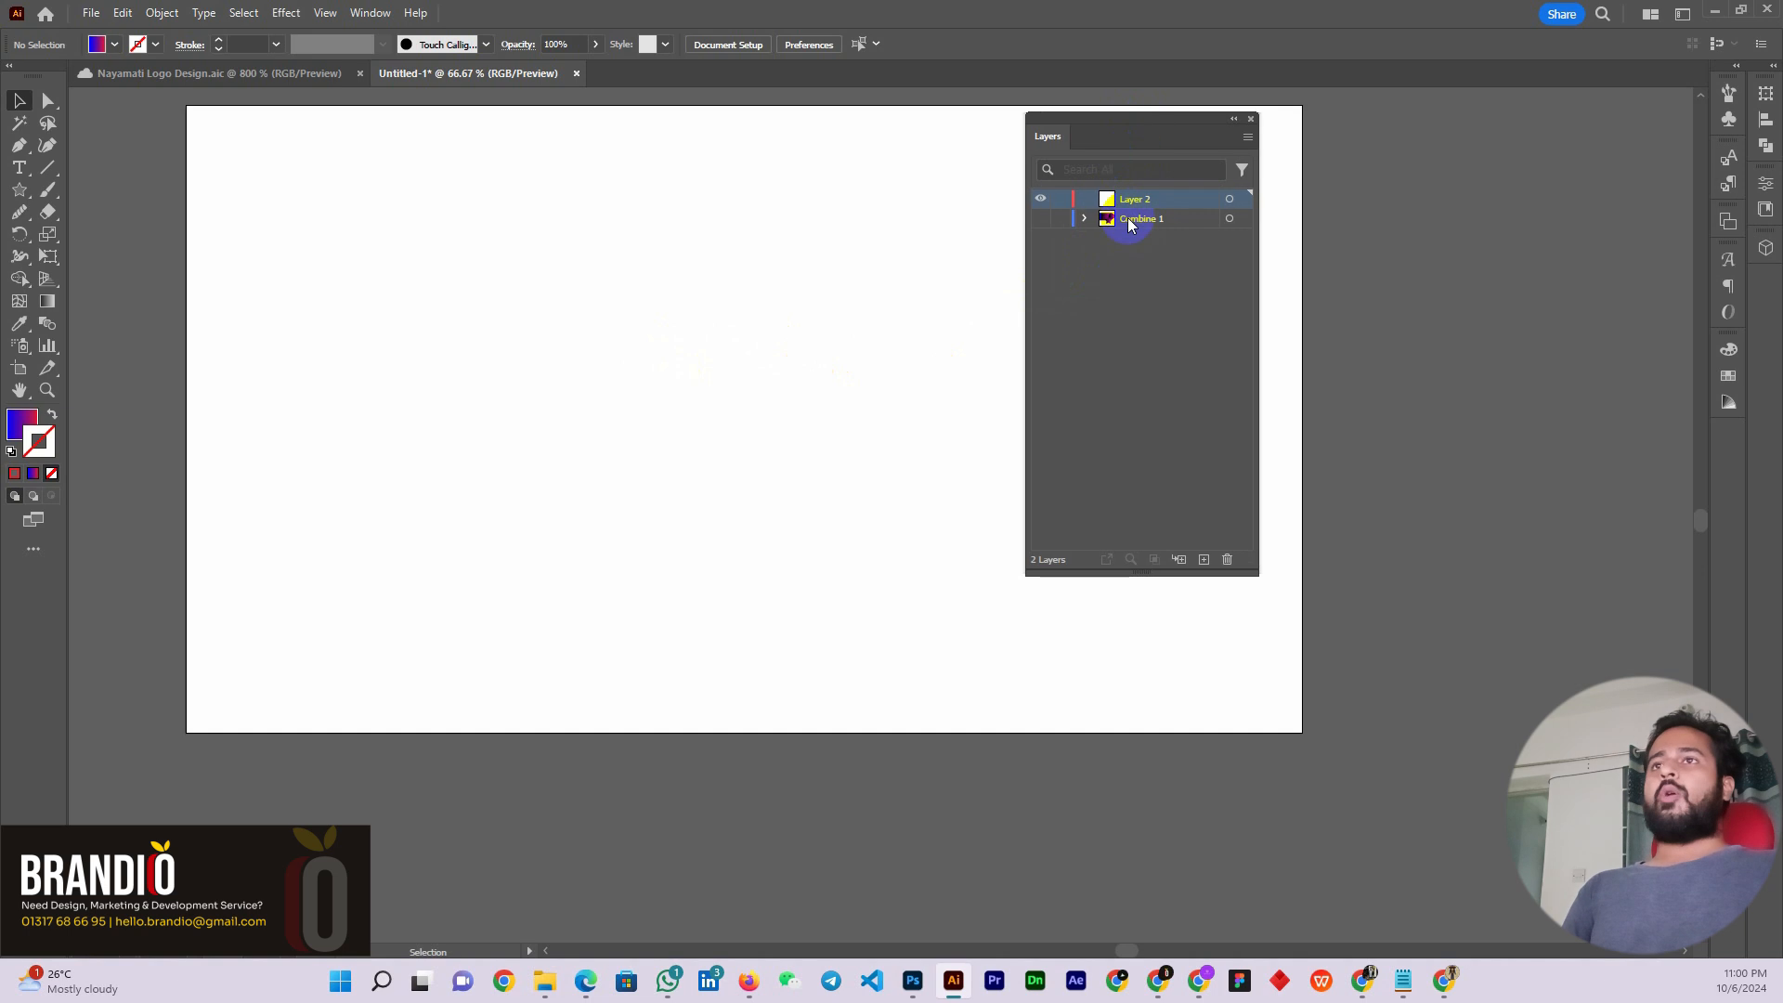
left_click(1129, 223)
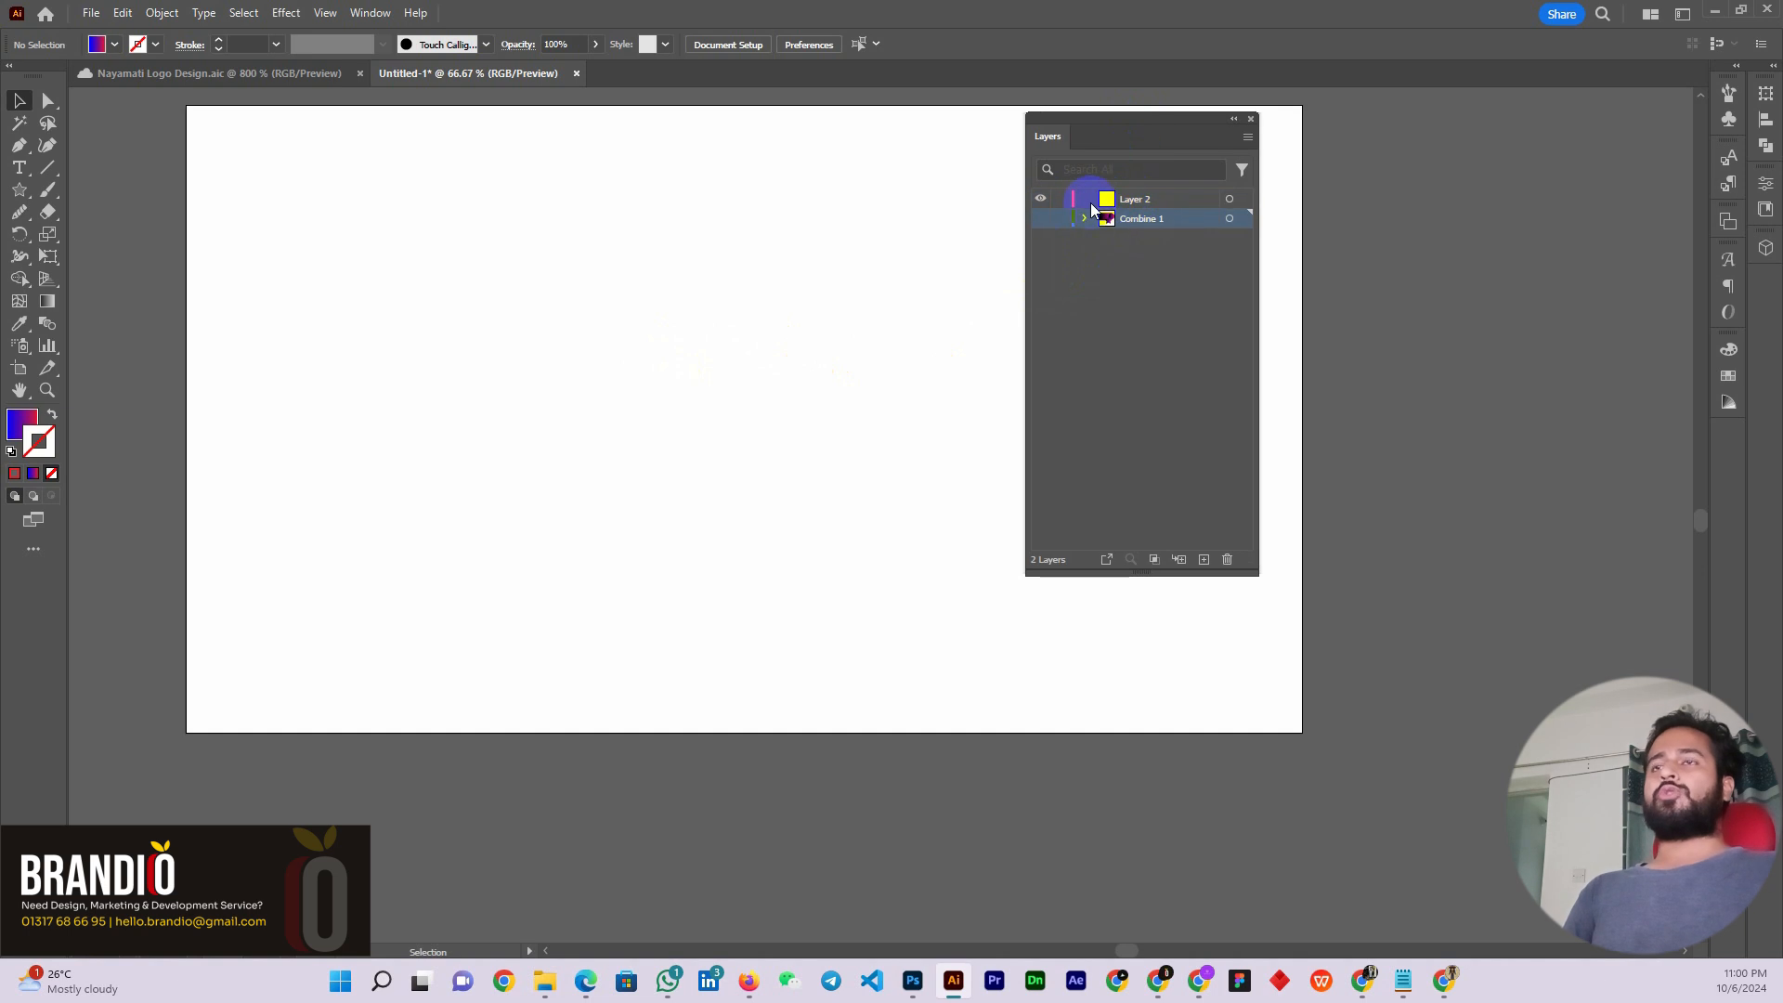
left_click(20, 199)
left_click(96, 264)
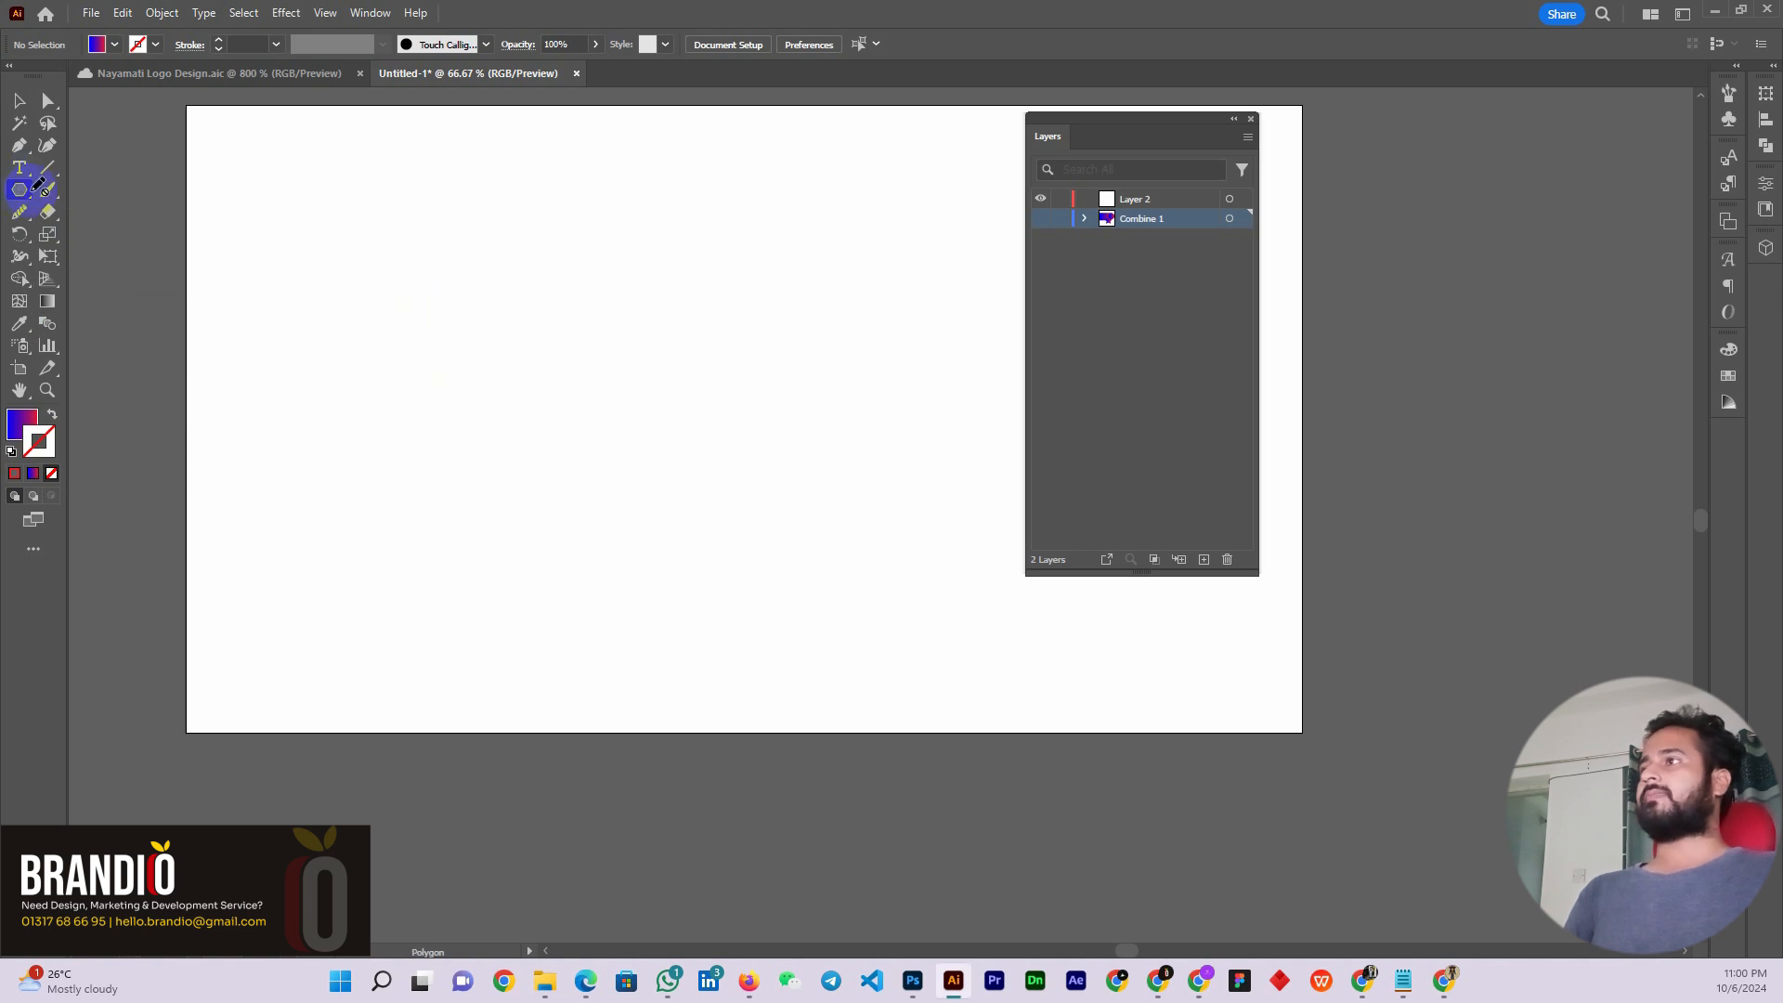
left_click(1140, 202)
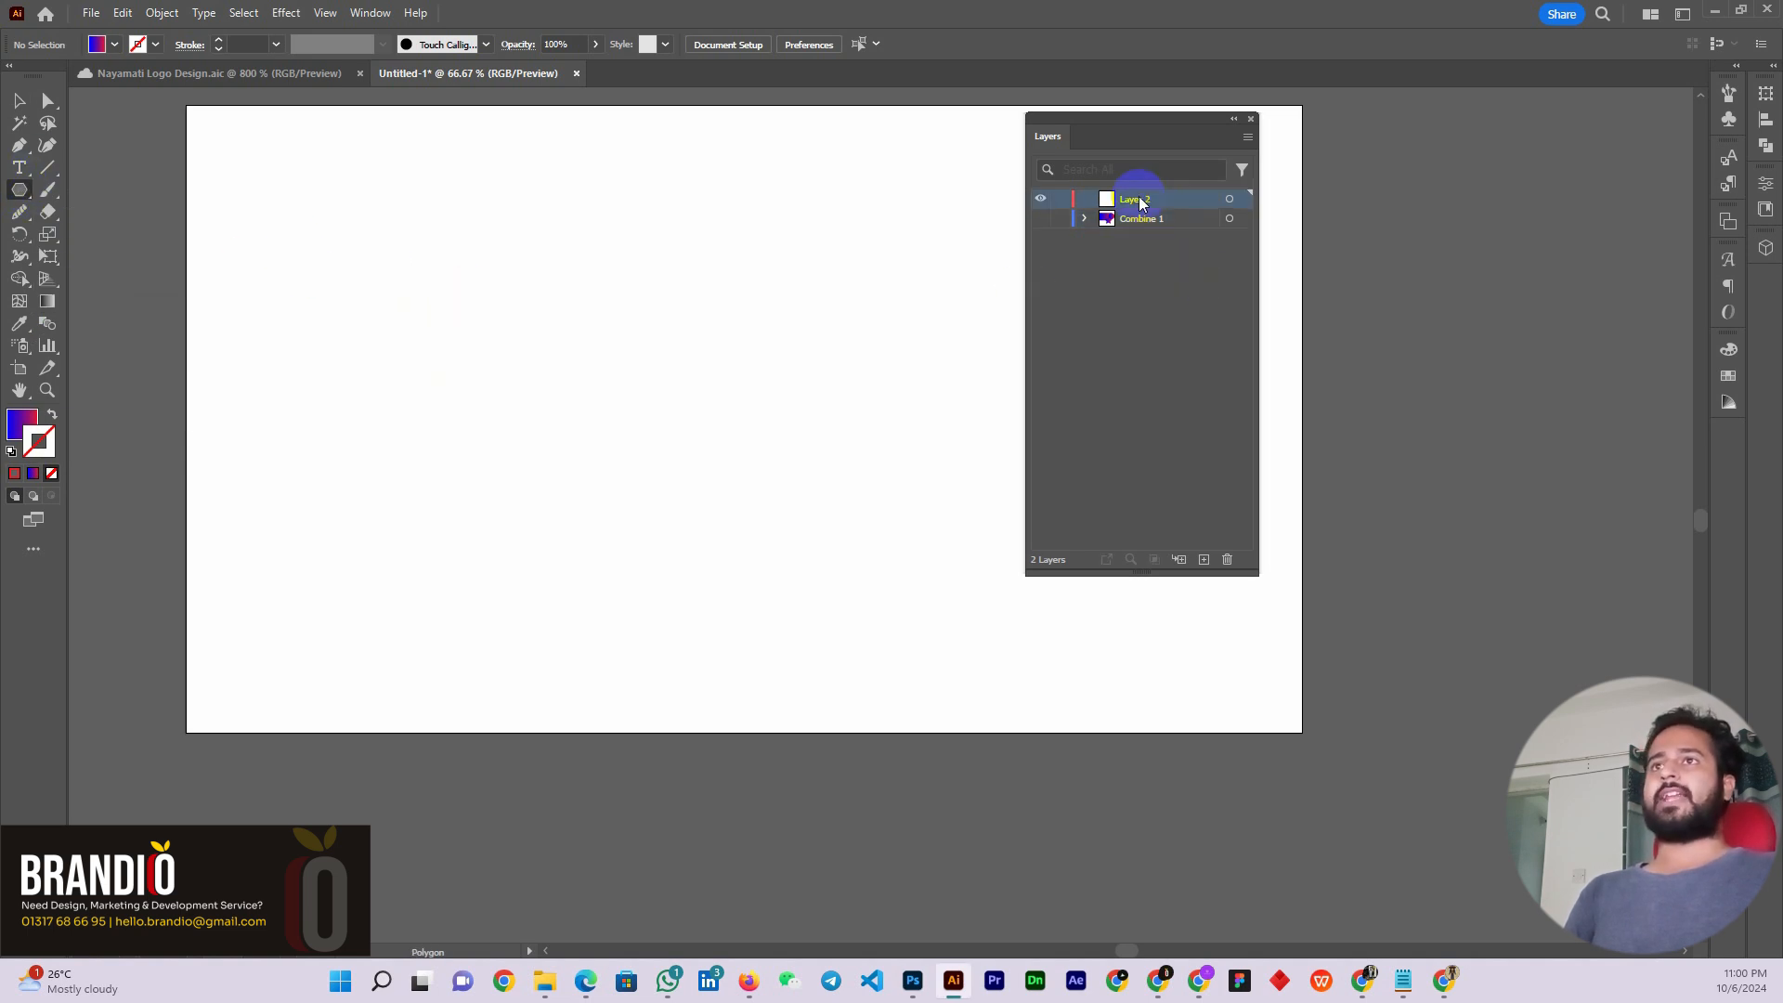
left_click_drag(306, 259, 415, 350)
left_click(21, 99)
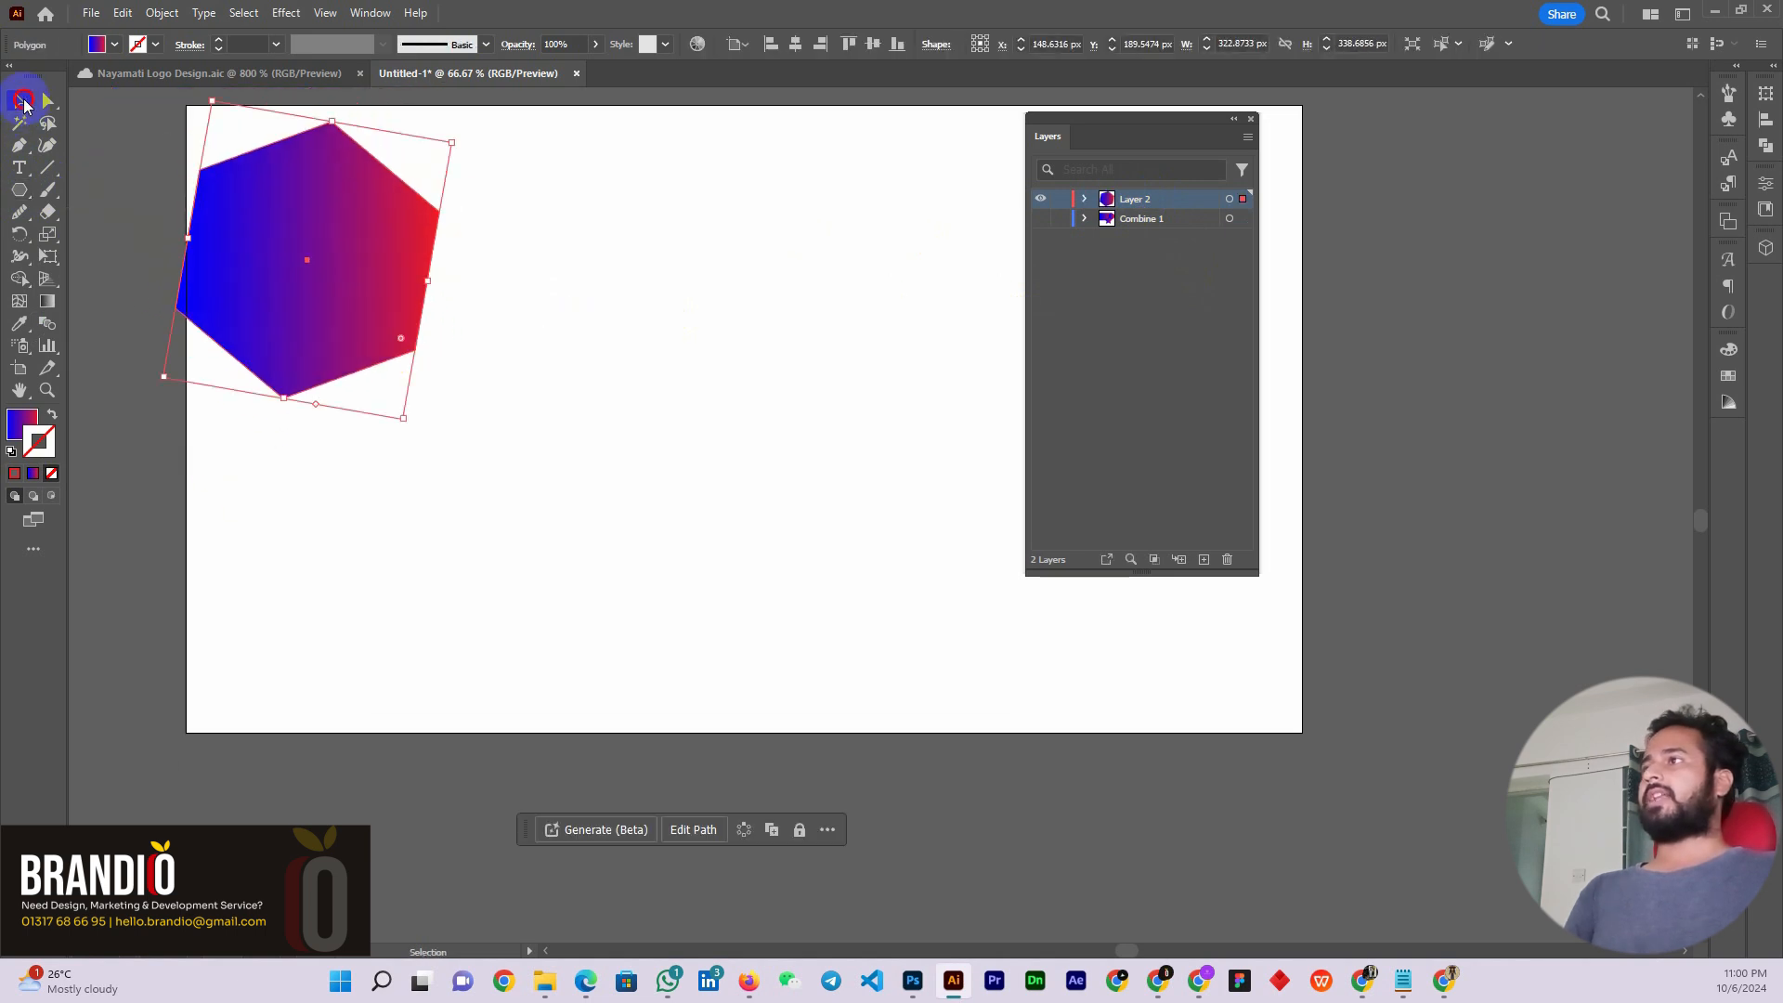
mouse_move(298, 272)
left_mouse_down()
mouse_move(559, 428)
mouse_move(529, 391)
left_mouse_up()
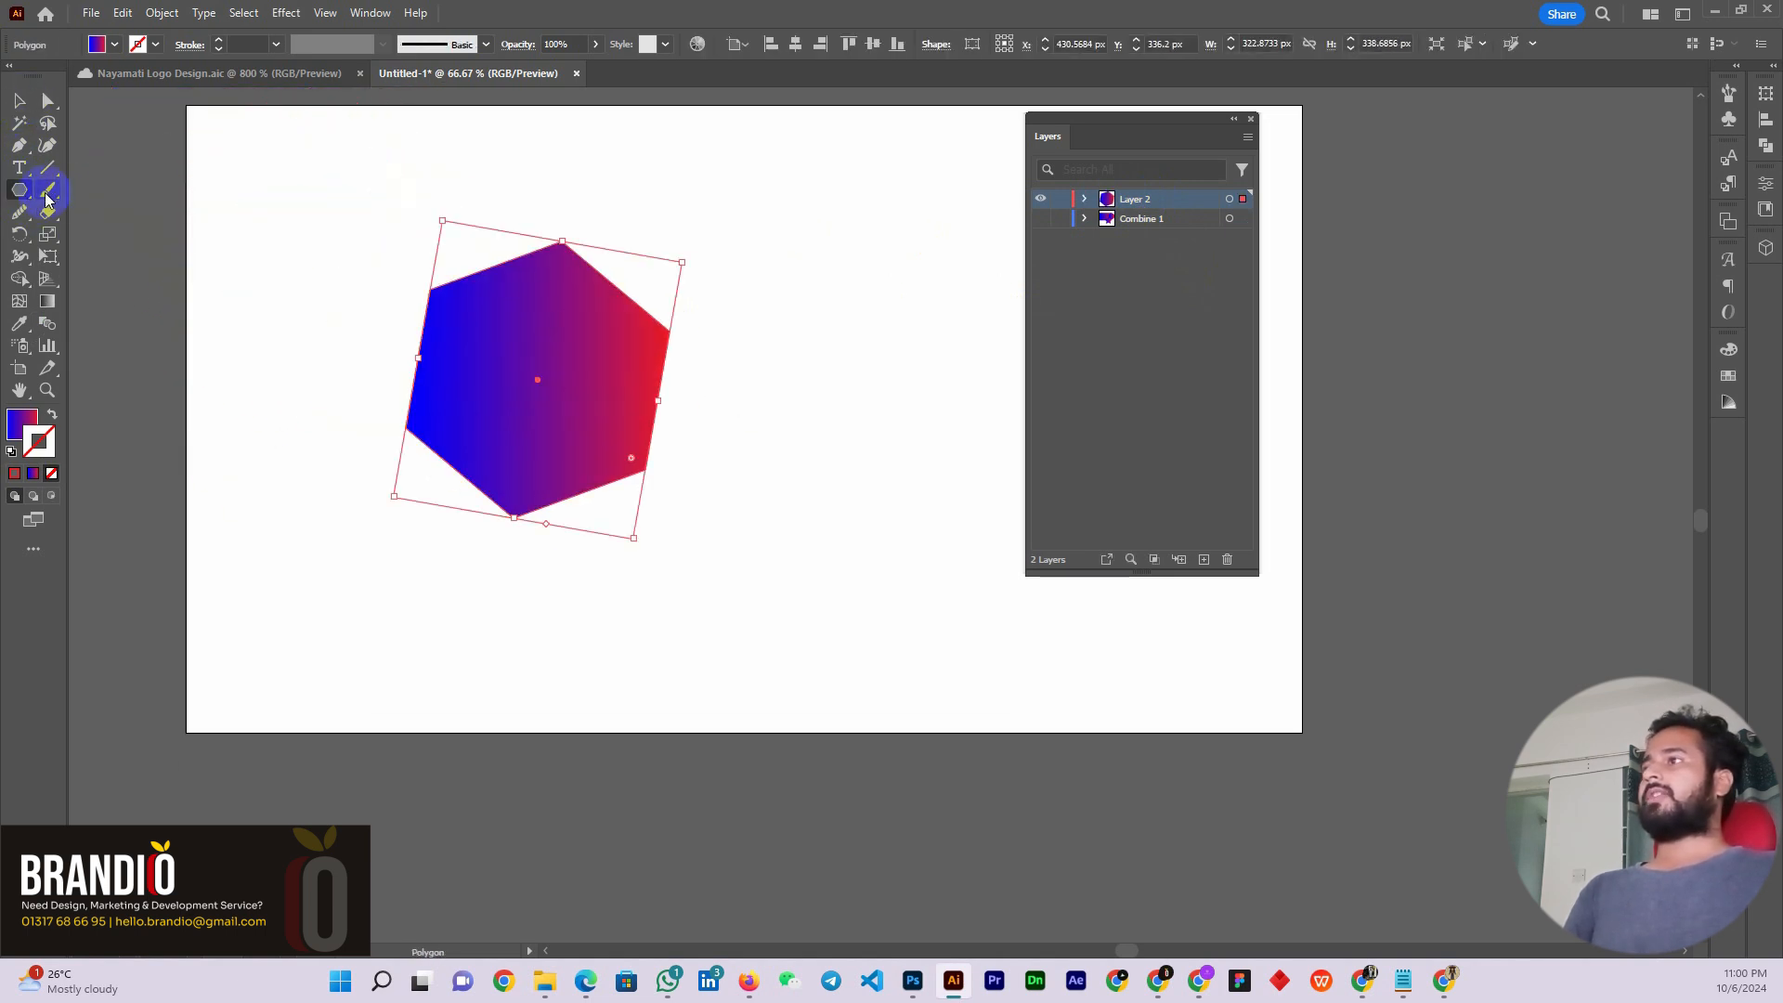
Draw a square overlapping the hexagon's lower right side on Layer 2 with the Rectangle tool
left_click_drag(19, 190, 116, 198)
left_click_drag(613, 329, 891, 605)
left_click(16, 100)
left_click(873, 231)
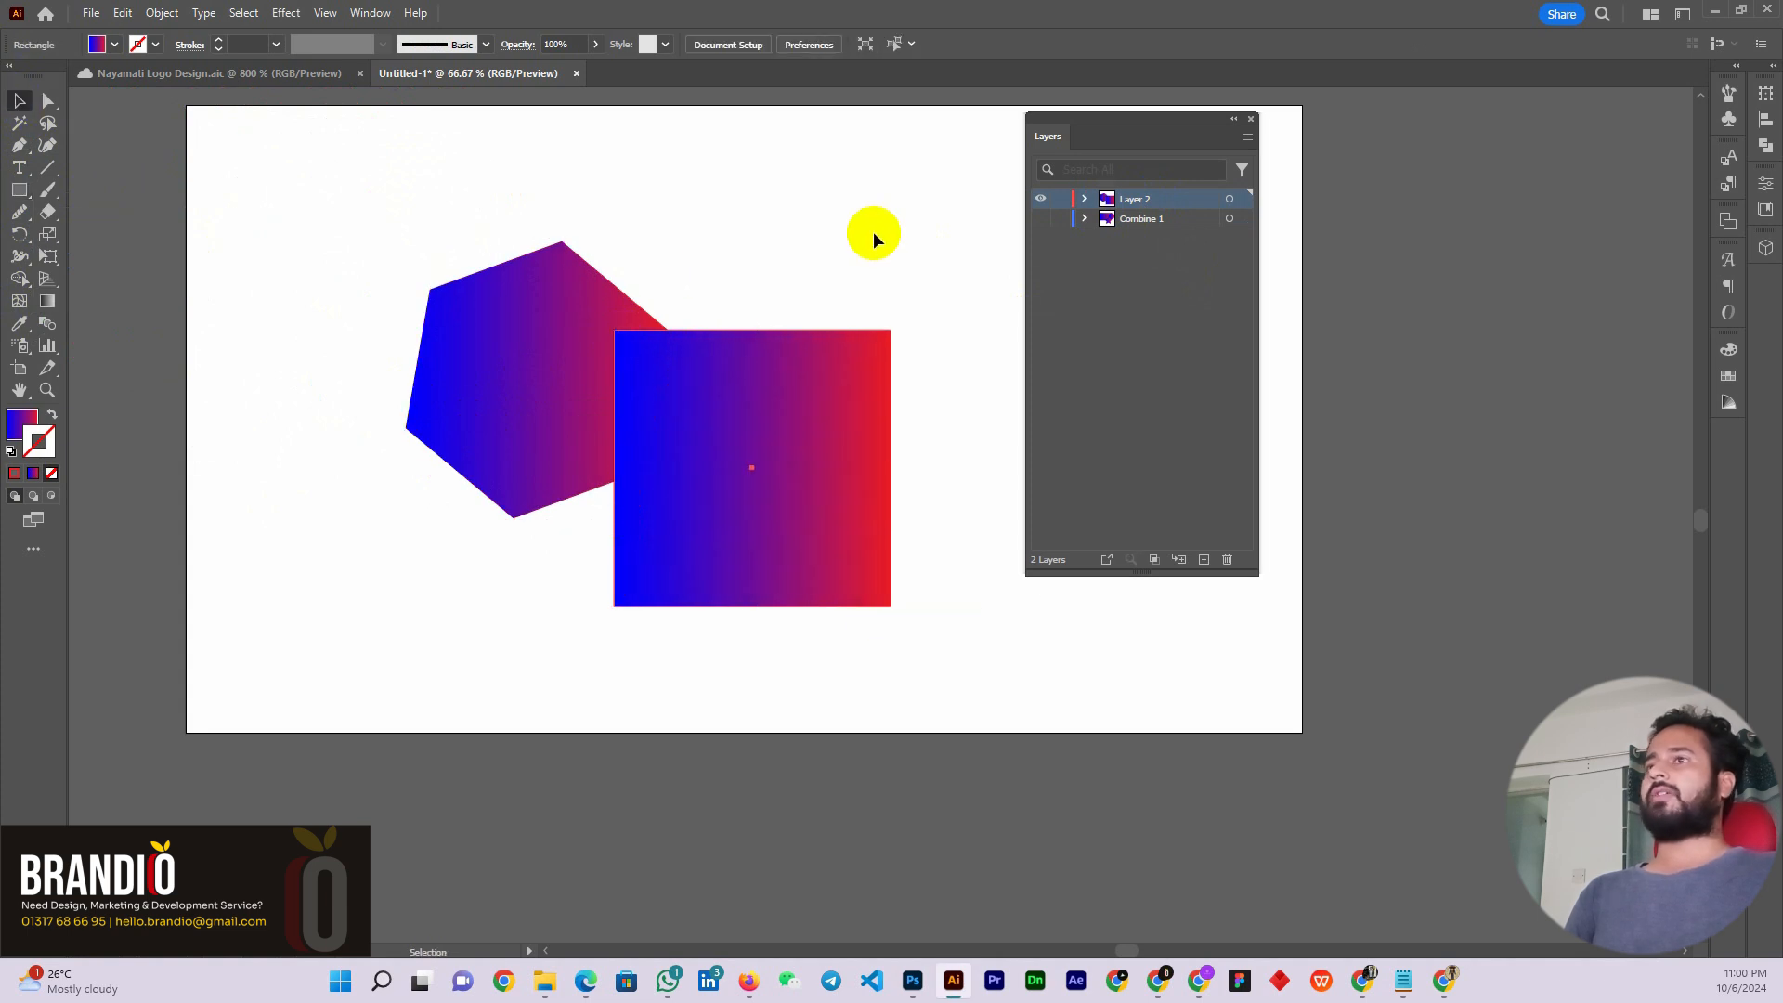
Rename Layer 2 as combine 2
double_click(1142, 201)
type("cobi")
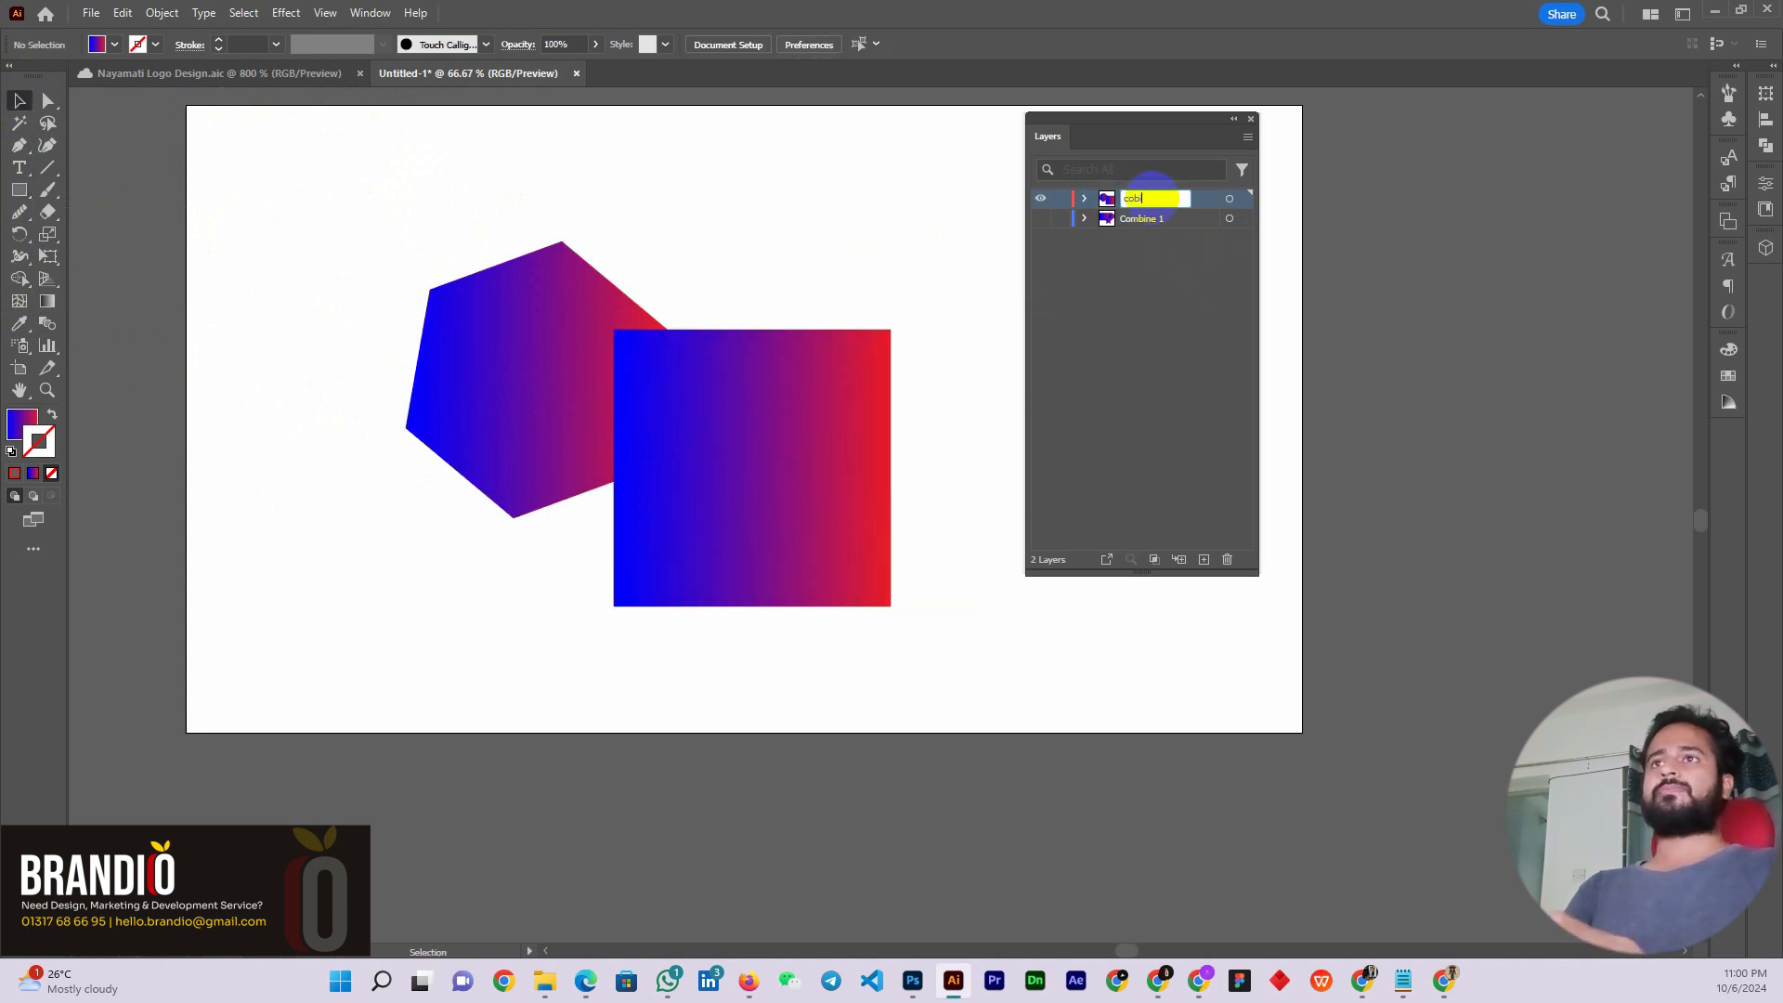
key("BackSpace")
type("mbine")
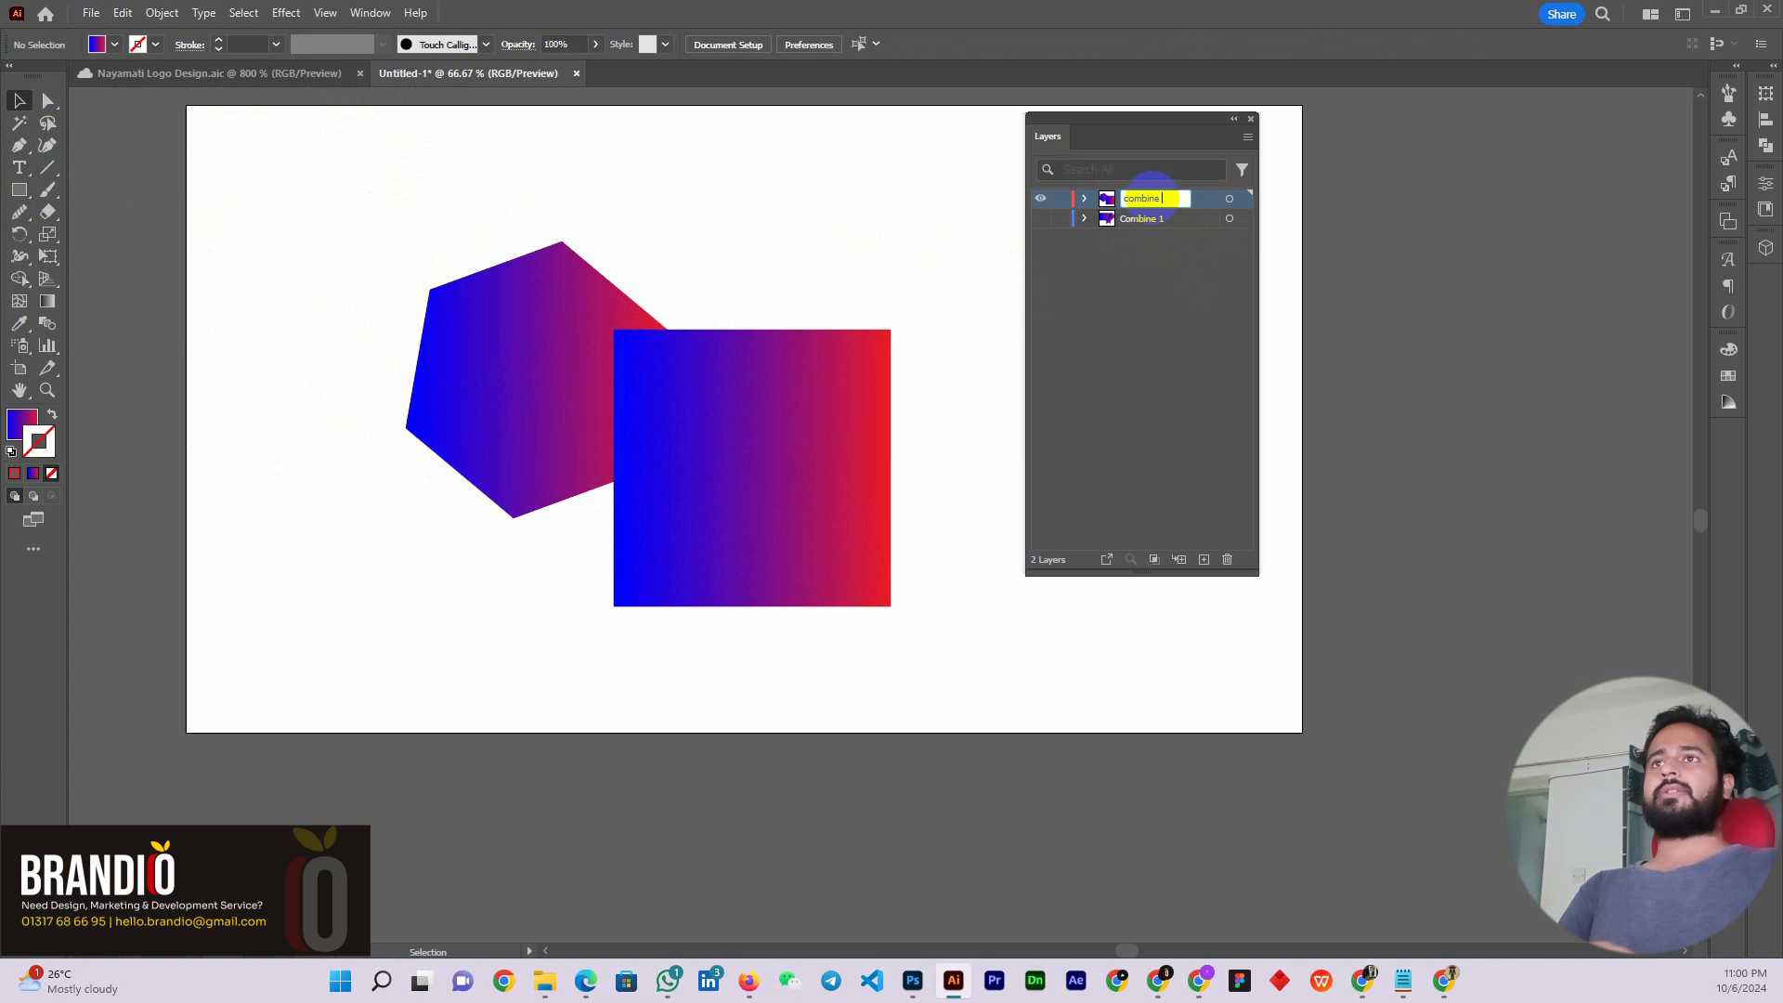
type(" 2")
left_click(1133, 310)
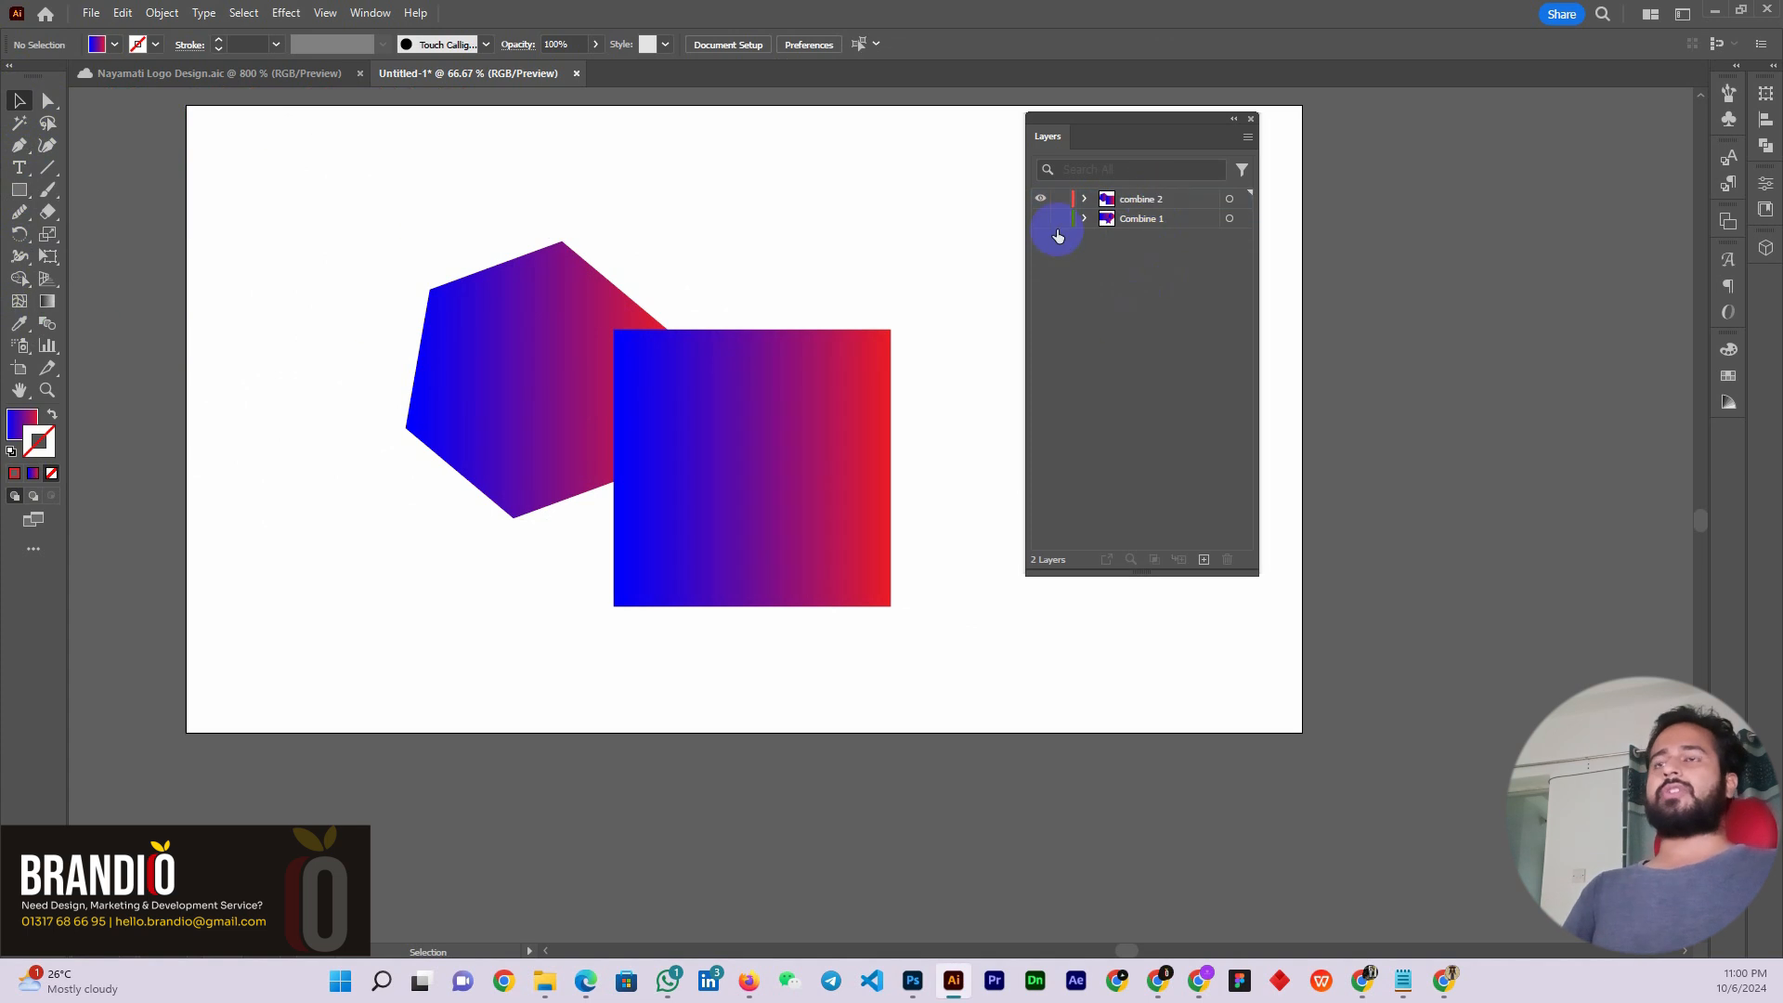
Toggle the visibility of the combine 2 and Combine 1 layers individually, ending with both layers shown
left_click(1041, 199)
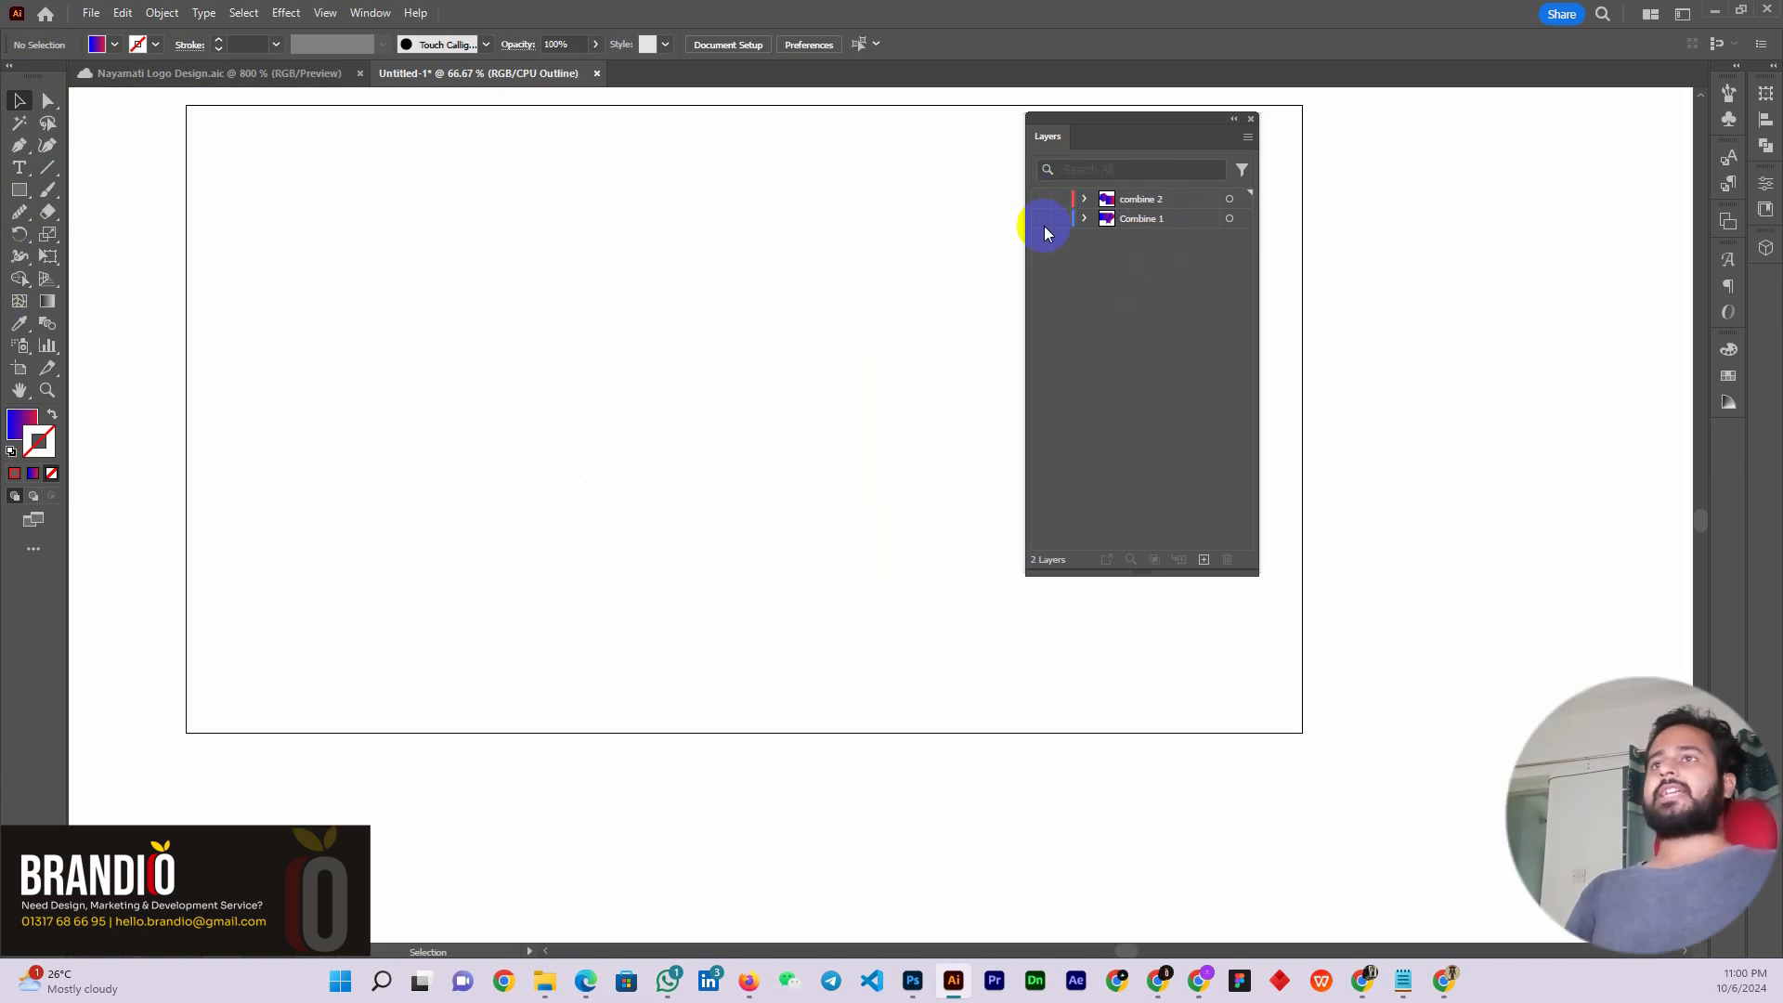
left_click(1042, 221)
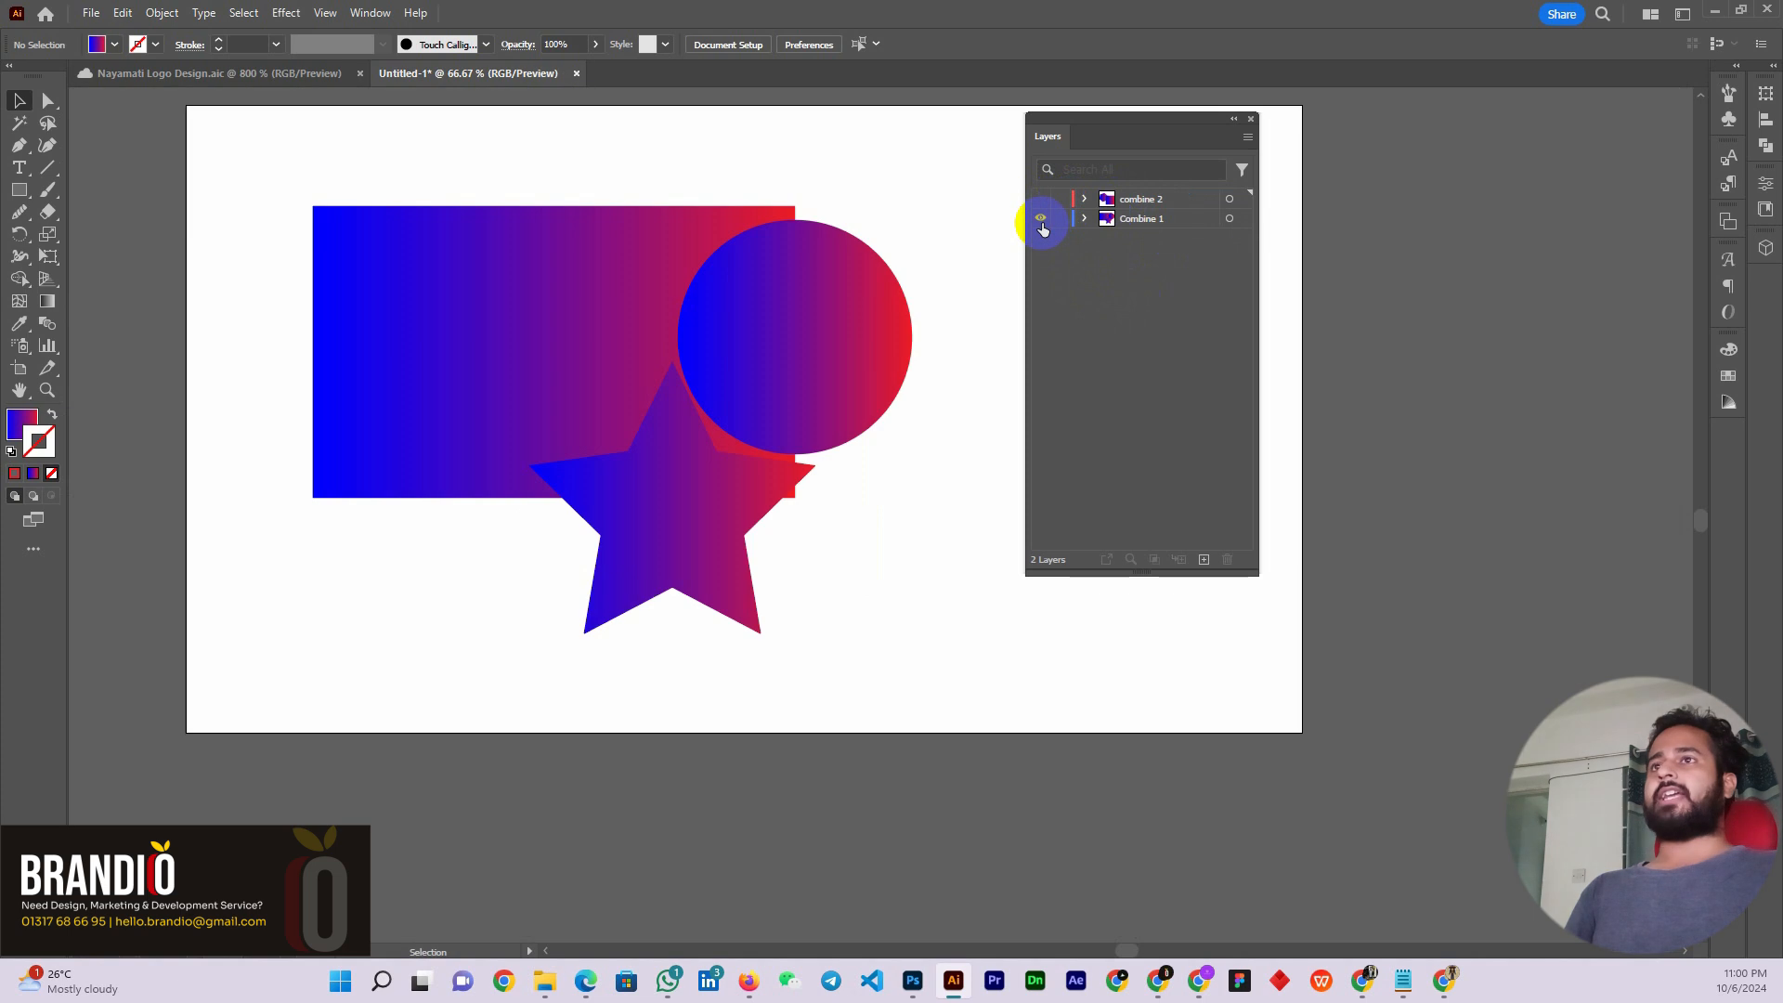
left_click(1042, 220)
left_click(1043, 220)
left_click(1043, 200)
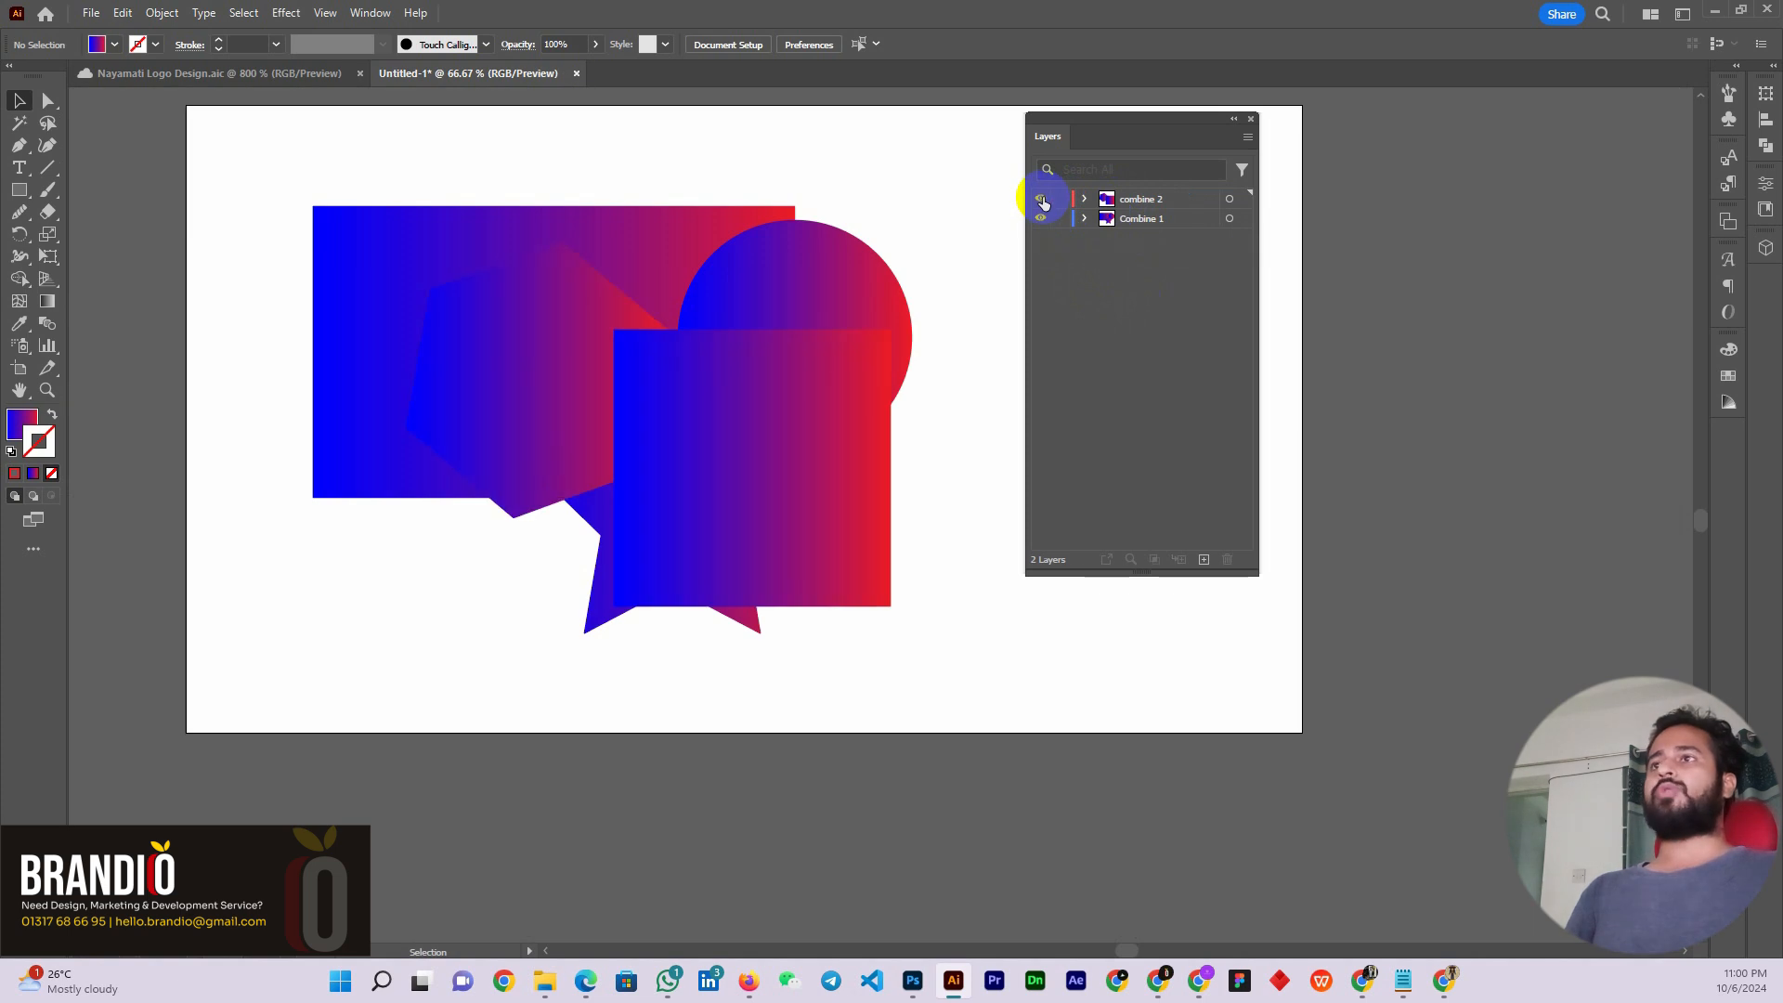
left_click(1044, 198)
left_click(1043, 200)
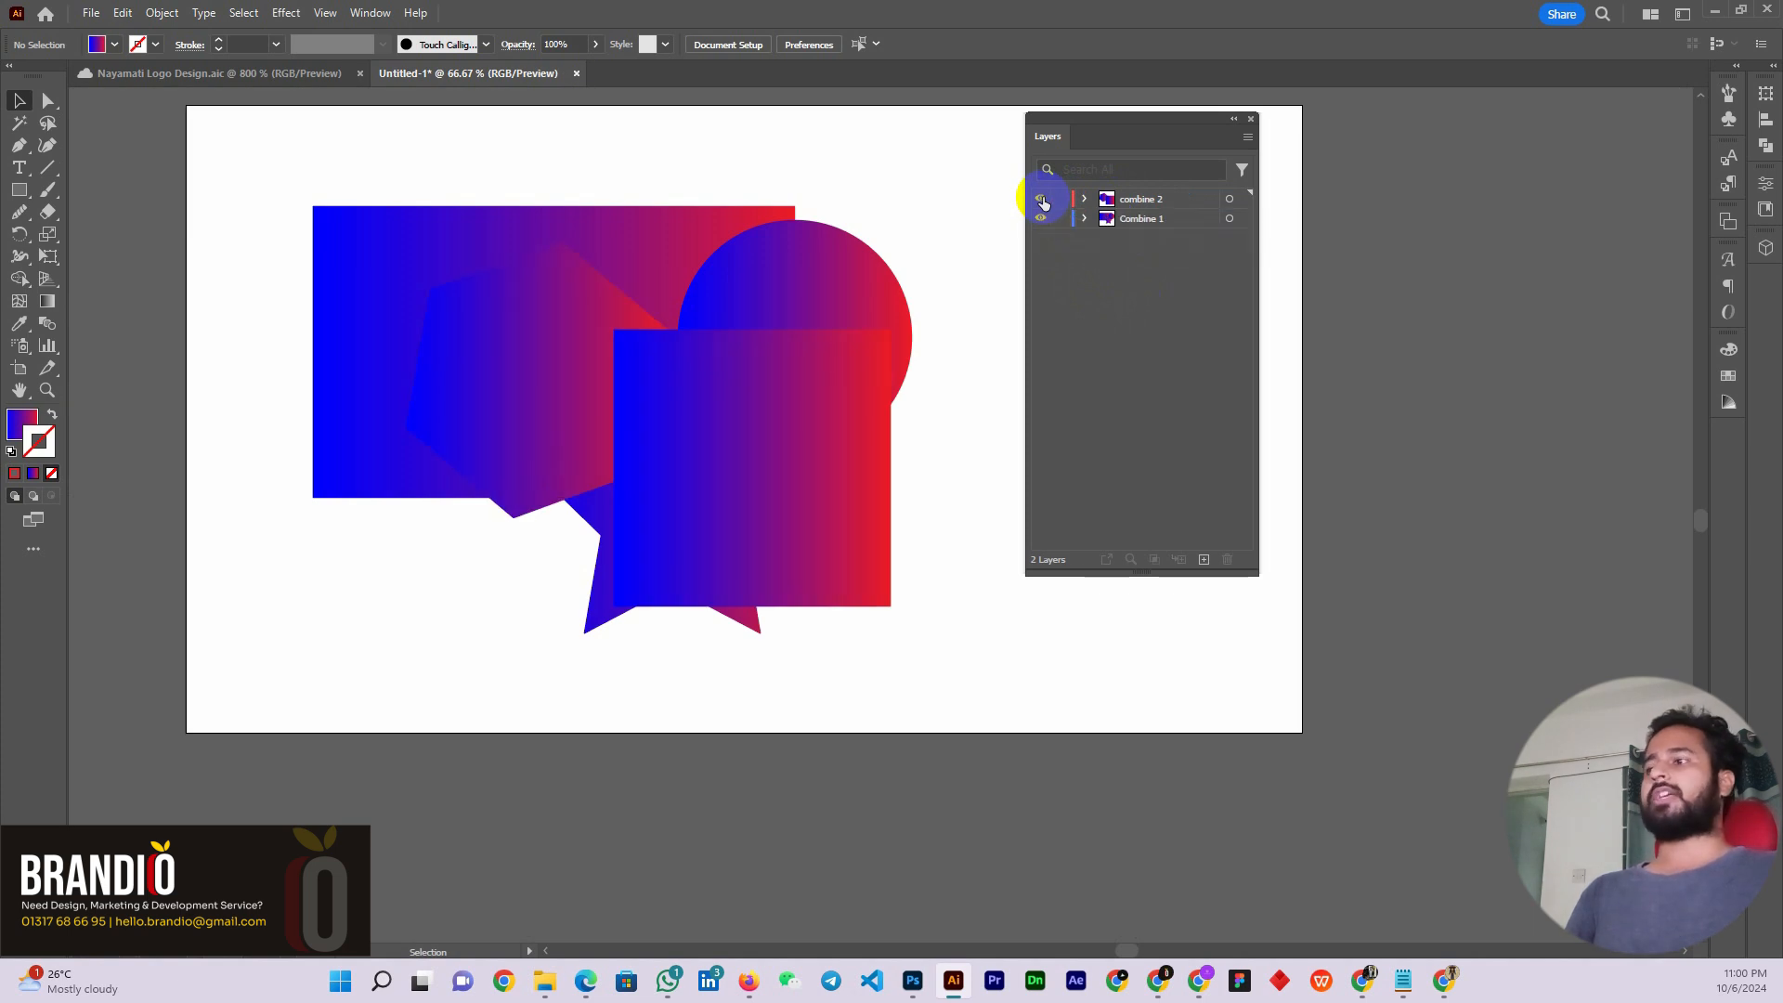
left_click(1043, 200)
left_click(1042, 200)
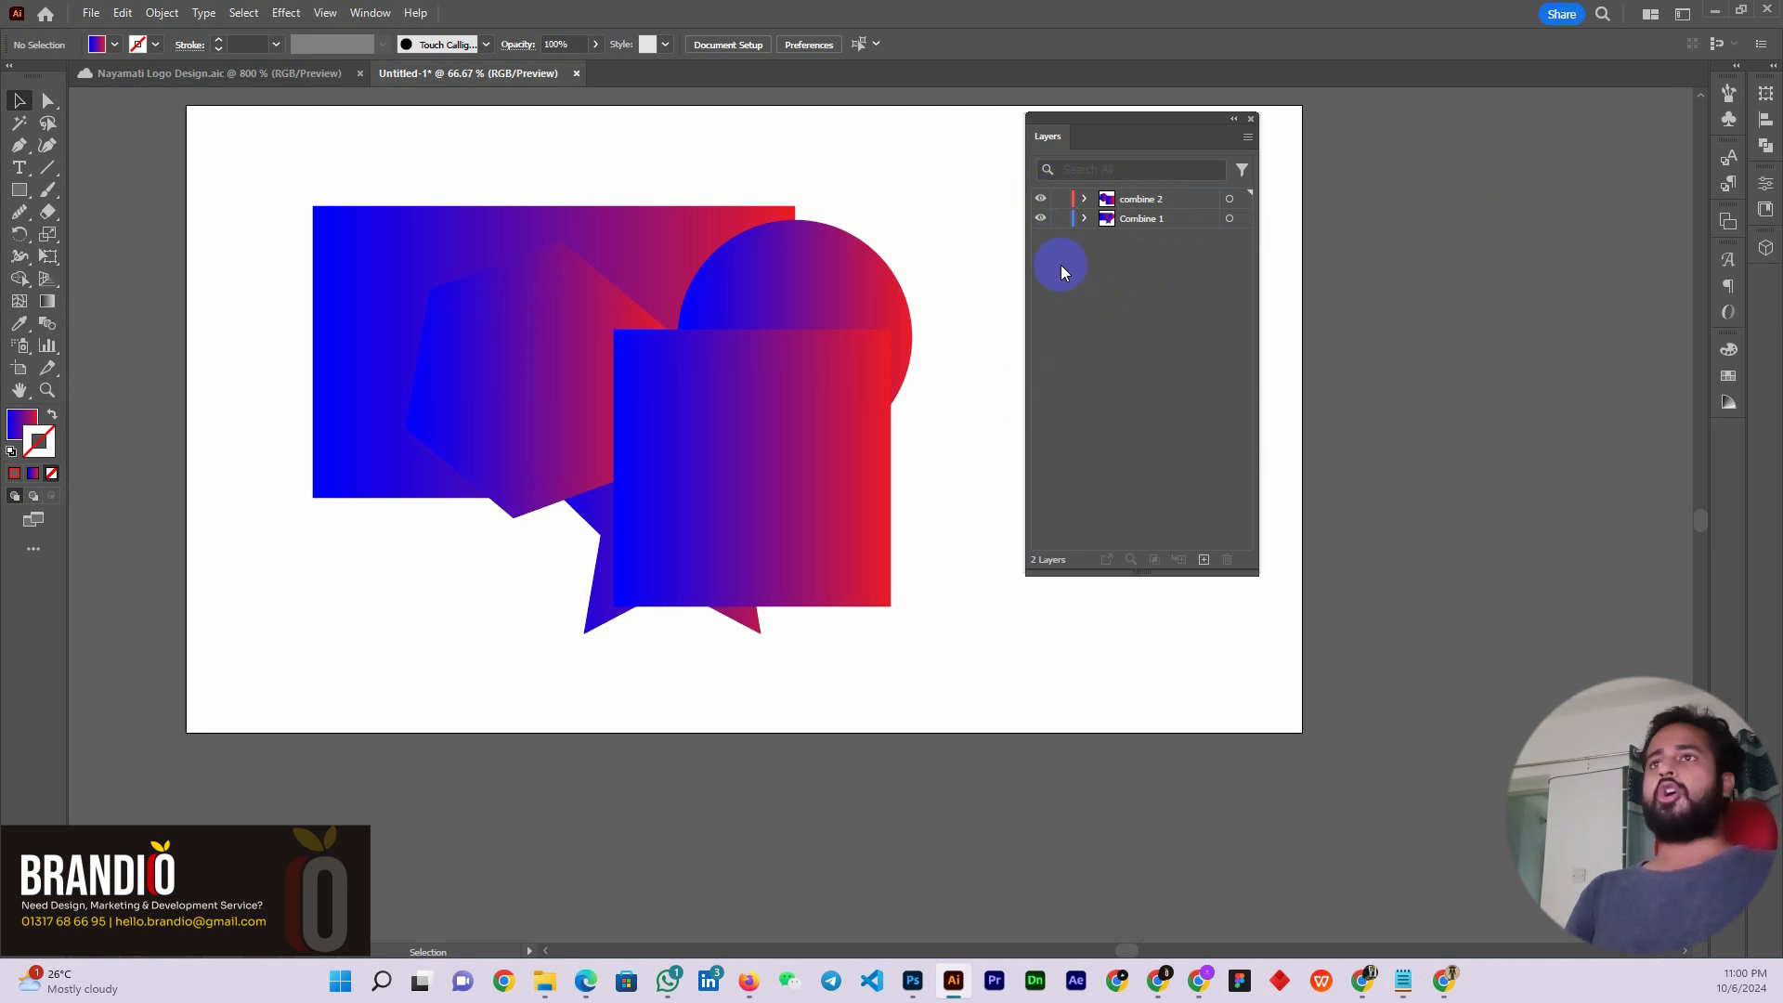
Hide both layers and show only Combine 1 again
left_click(1040, 218)
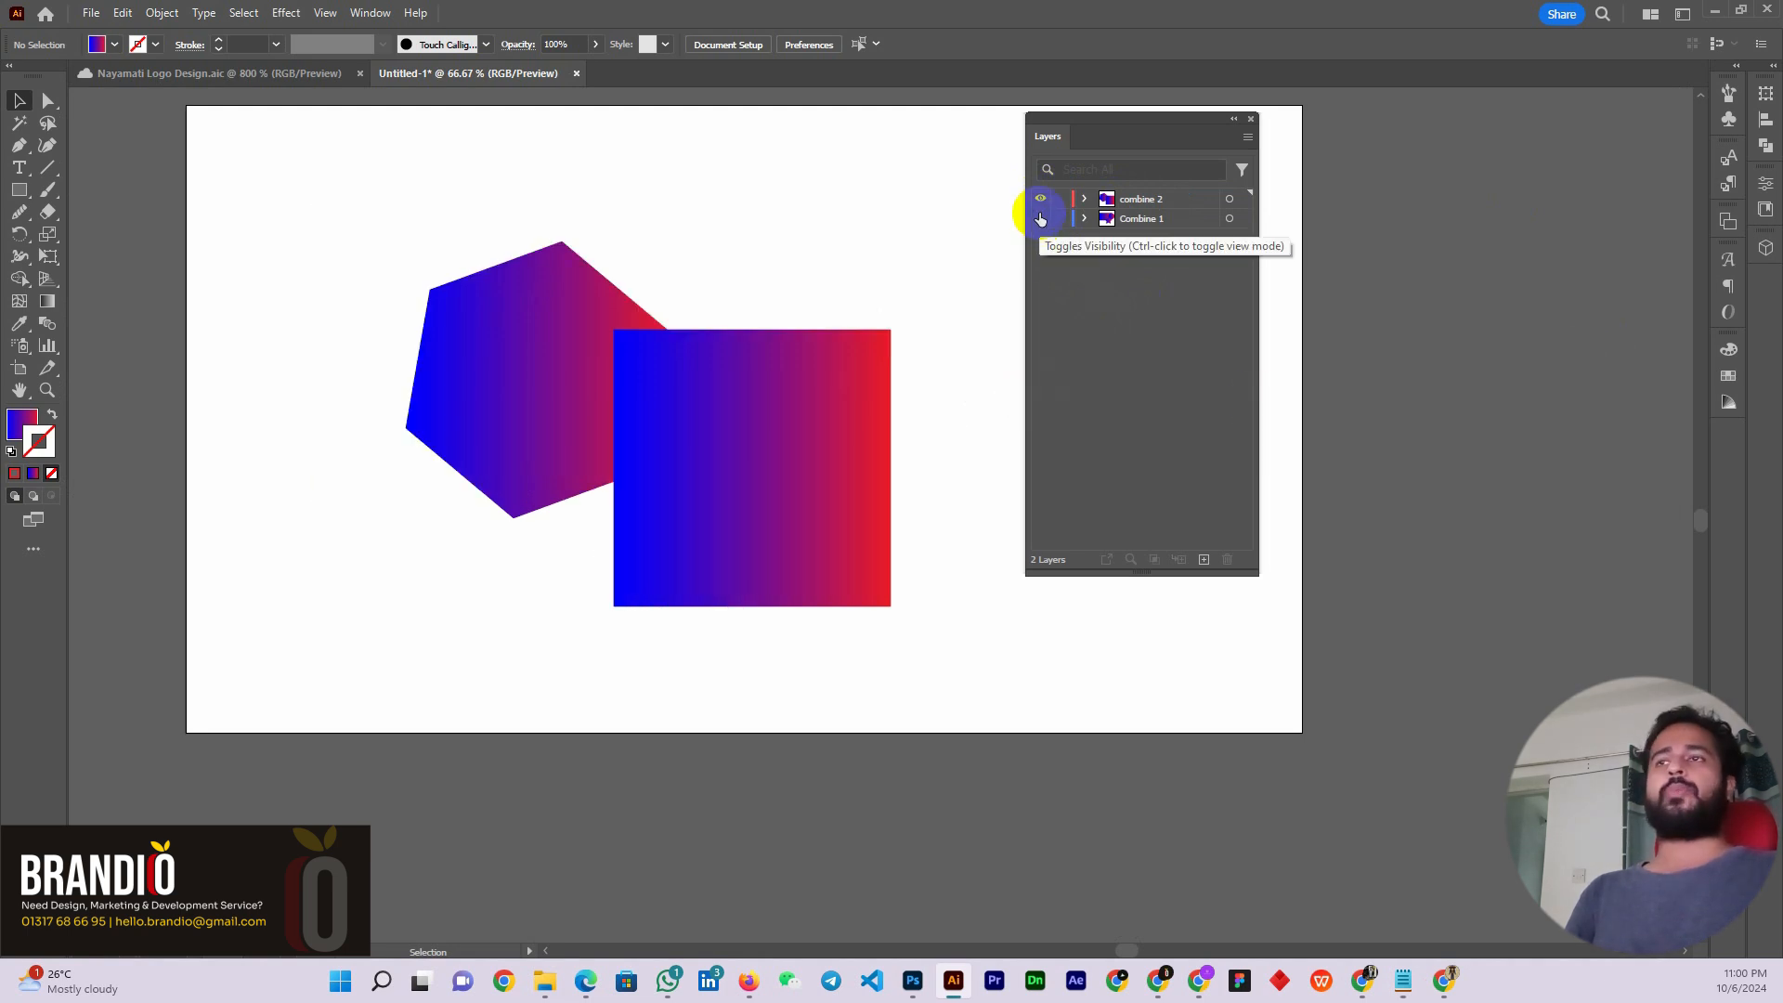
left_click(1040, 199)
left_click(1041, 218)
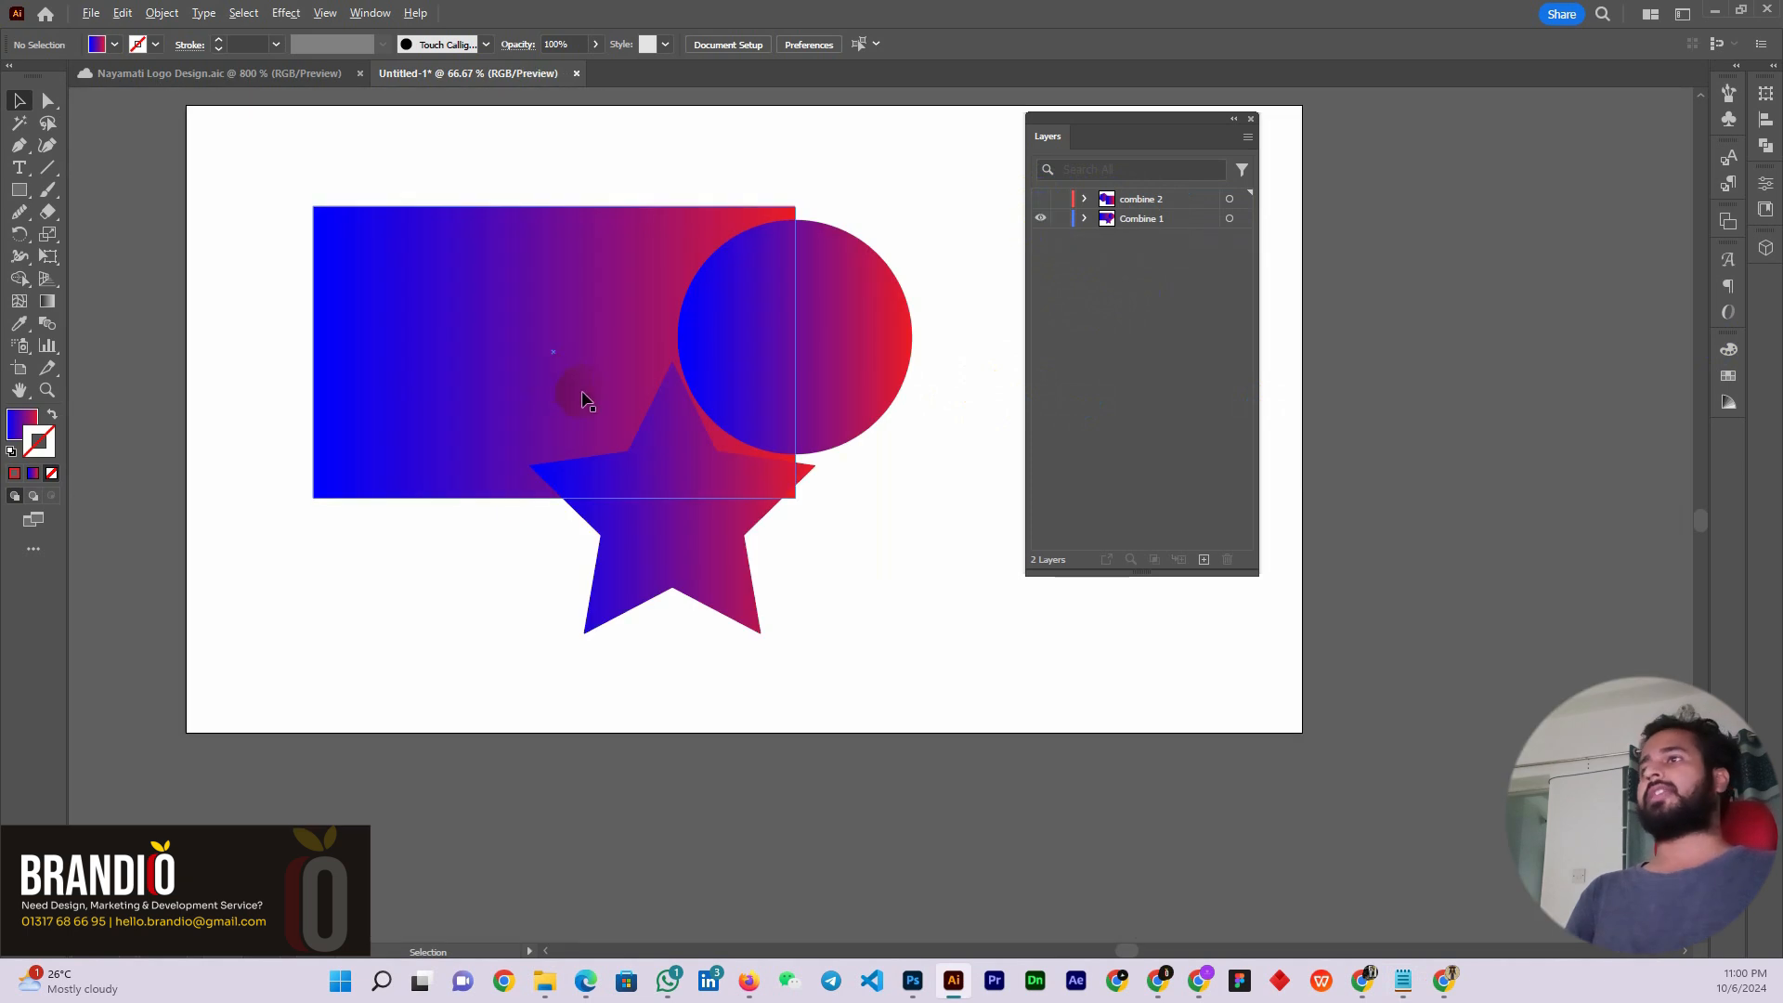
Select all shapes on Combine 1 together, then the circle, the star and the rectangle individually
scroll(547, 384, "down", 1)
scroll(628, 401, "up", 1)
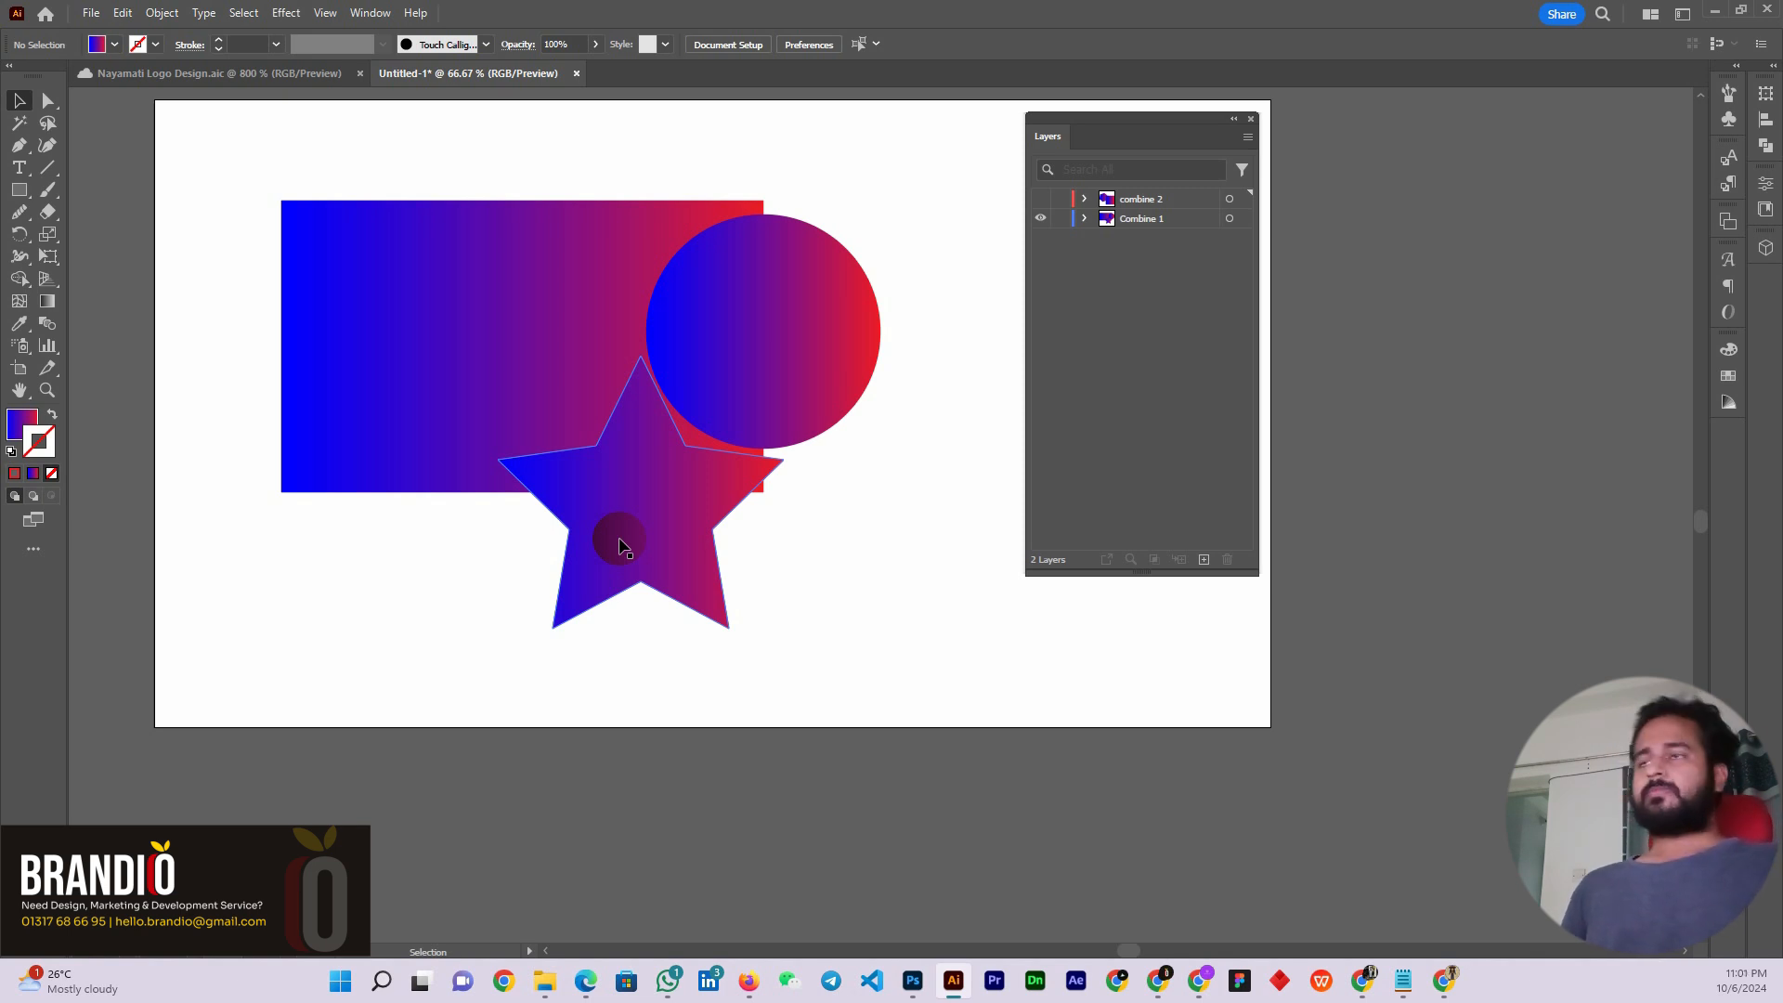
left_click_drag(238, 240, 754, 611)
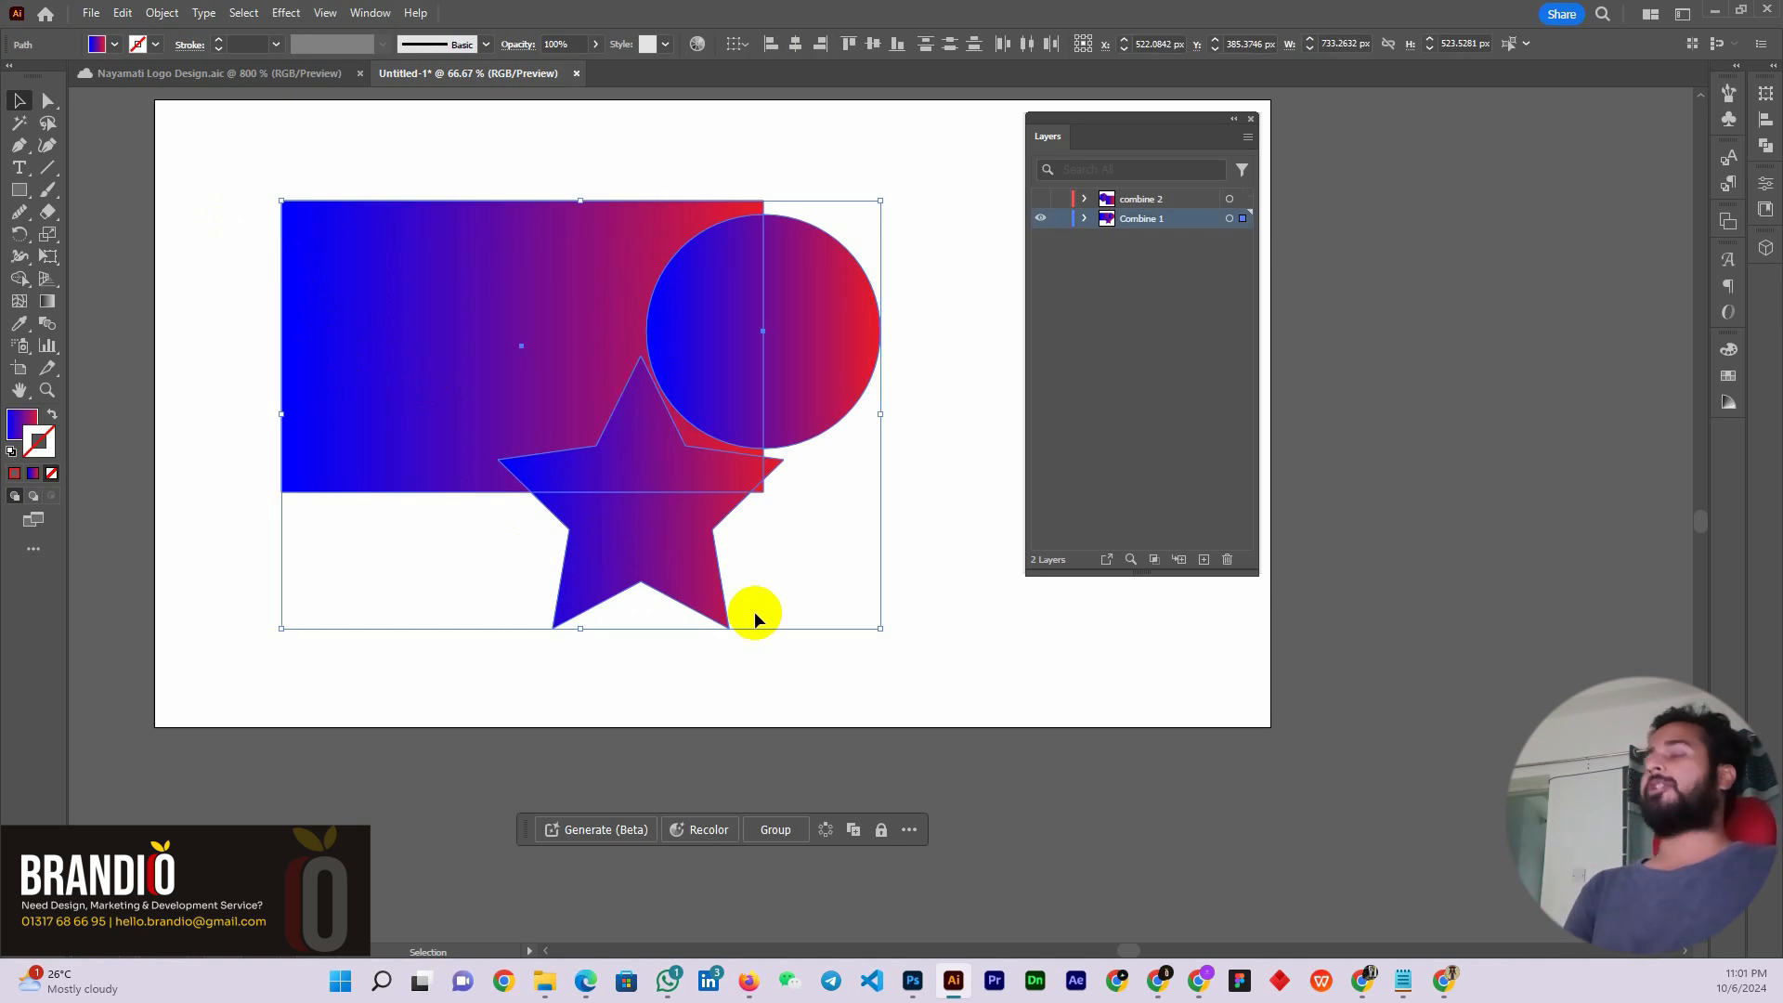
left_click(915, 485)
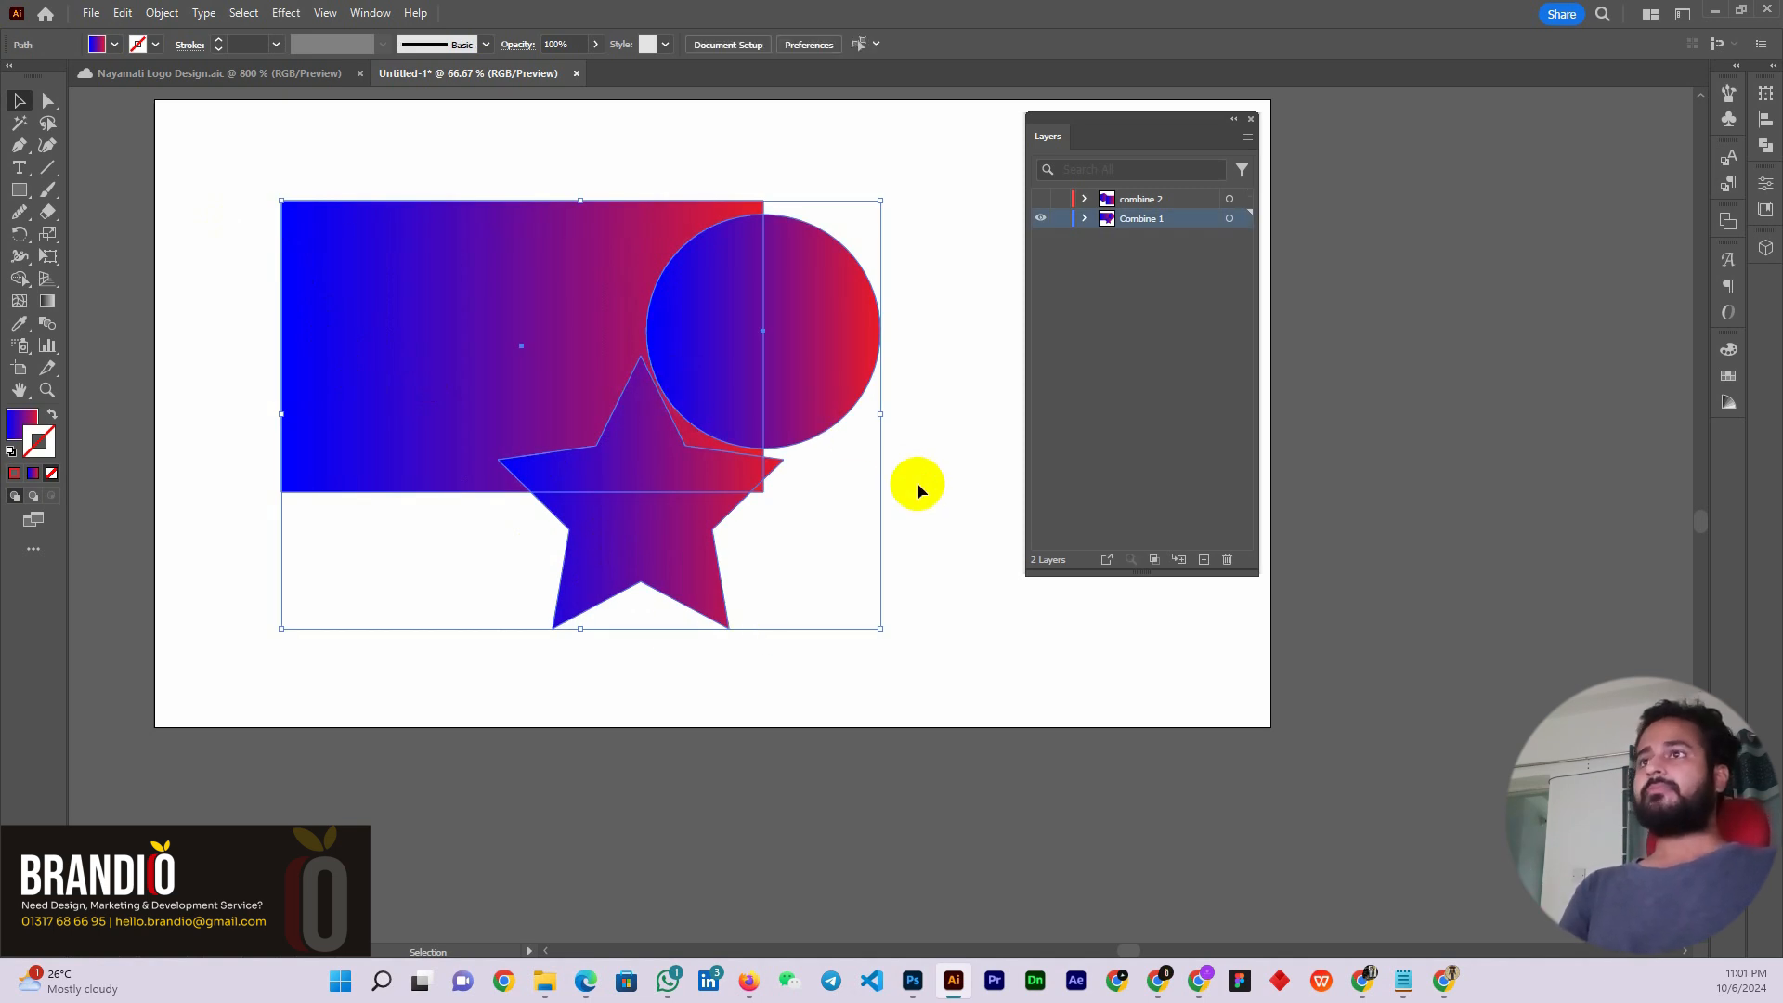
left_click(767, 384)
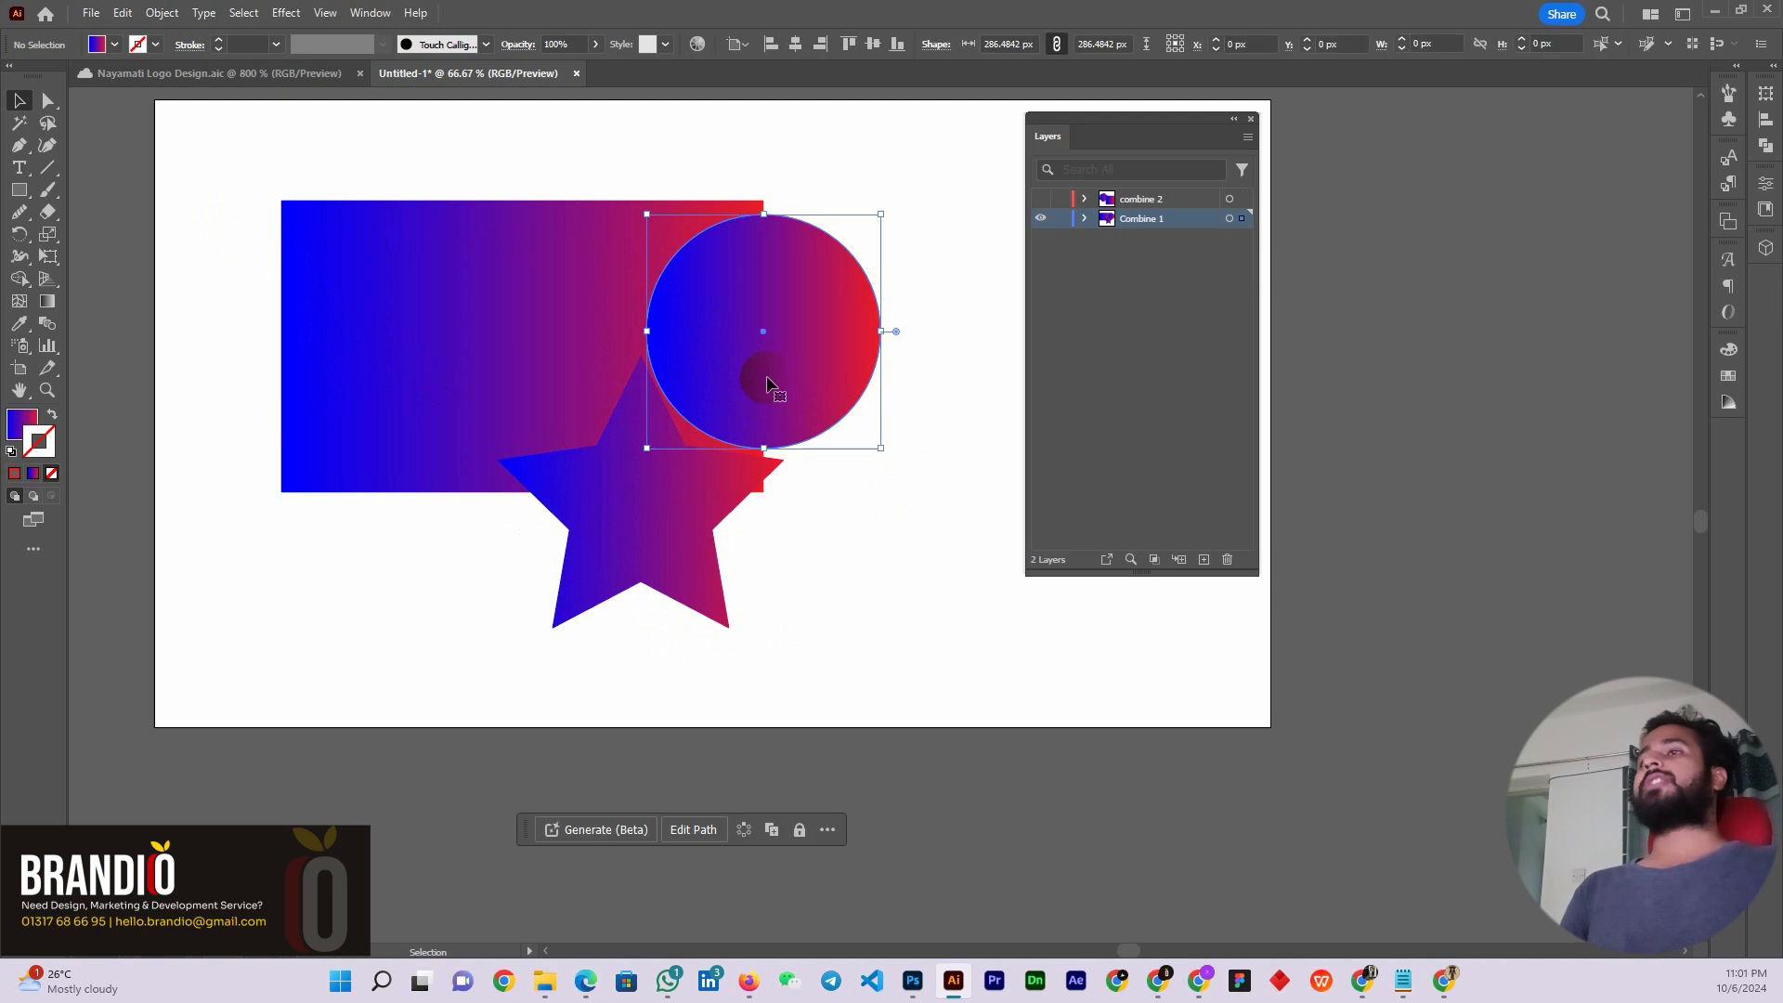
left_click(898, 223)
left_click(628, 410)
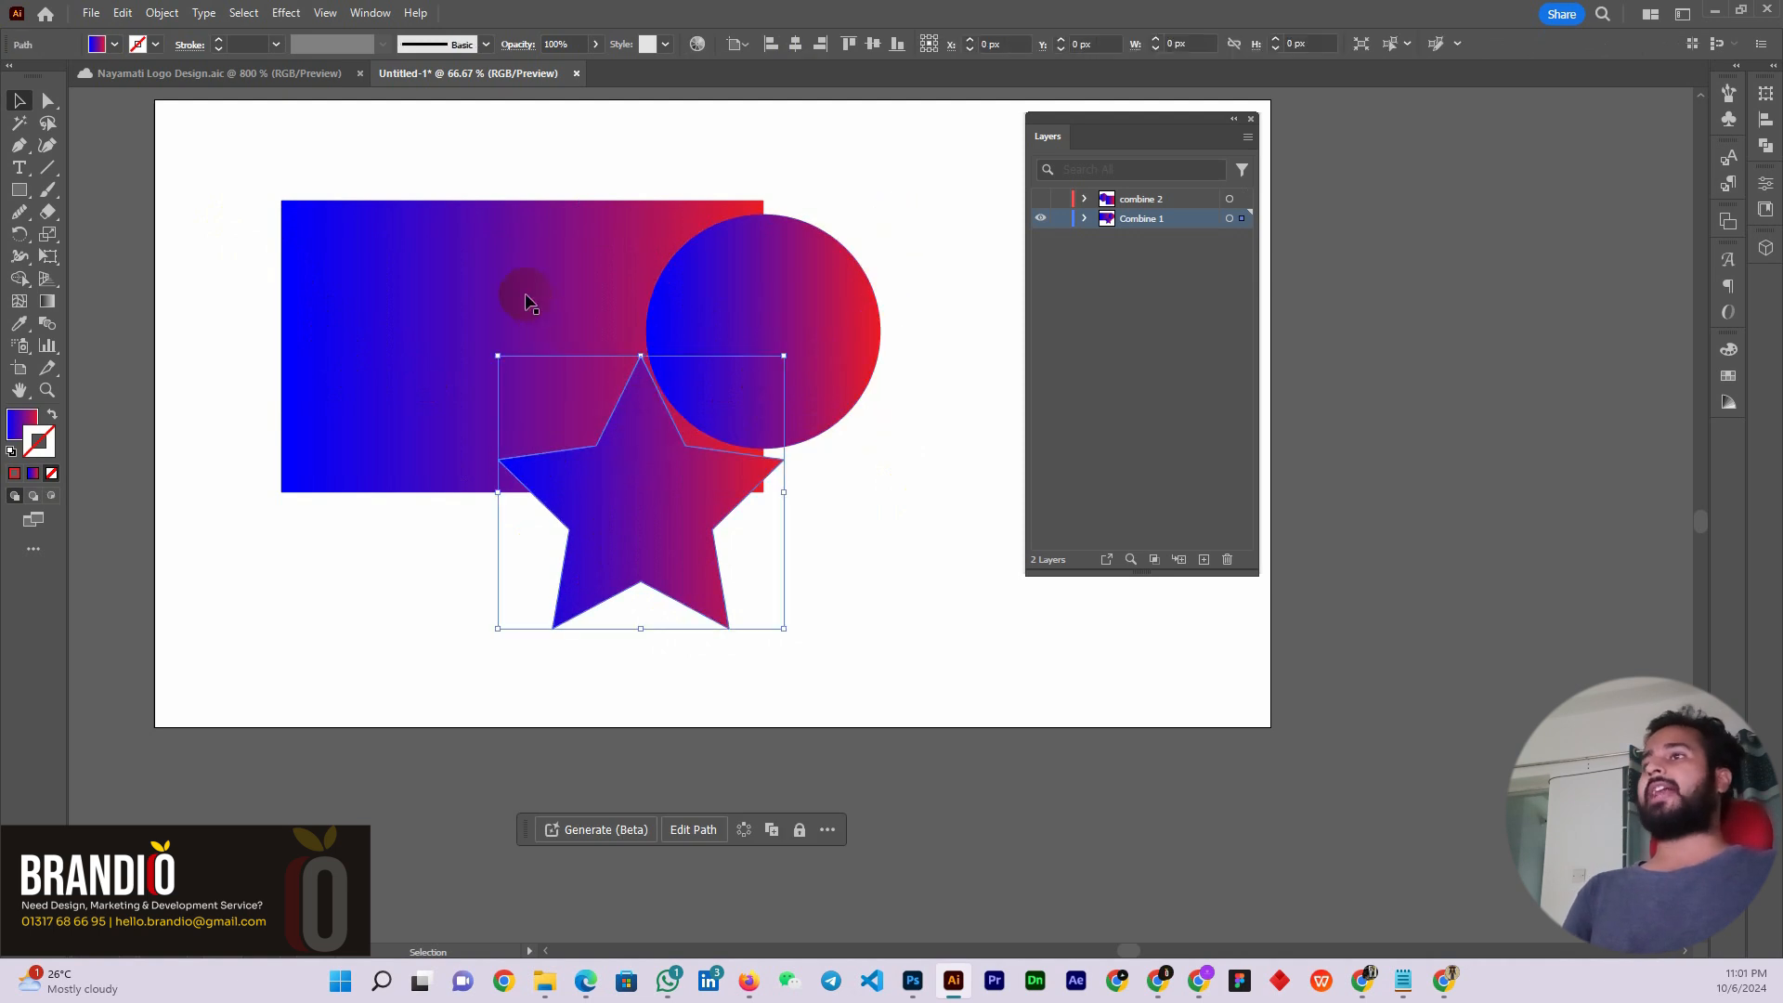
left_click(521, 290)
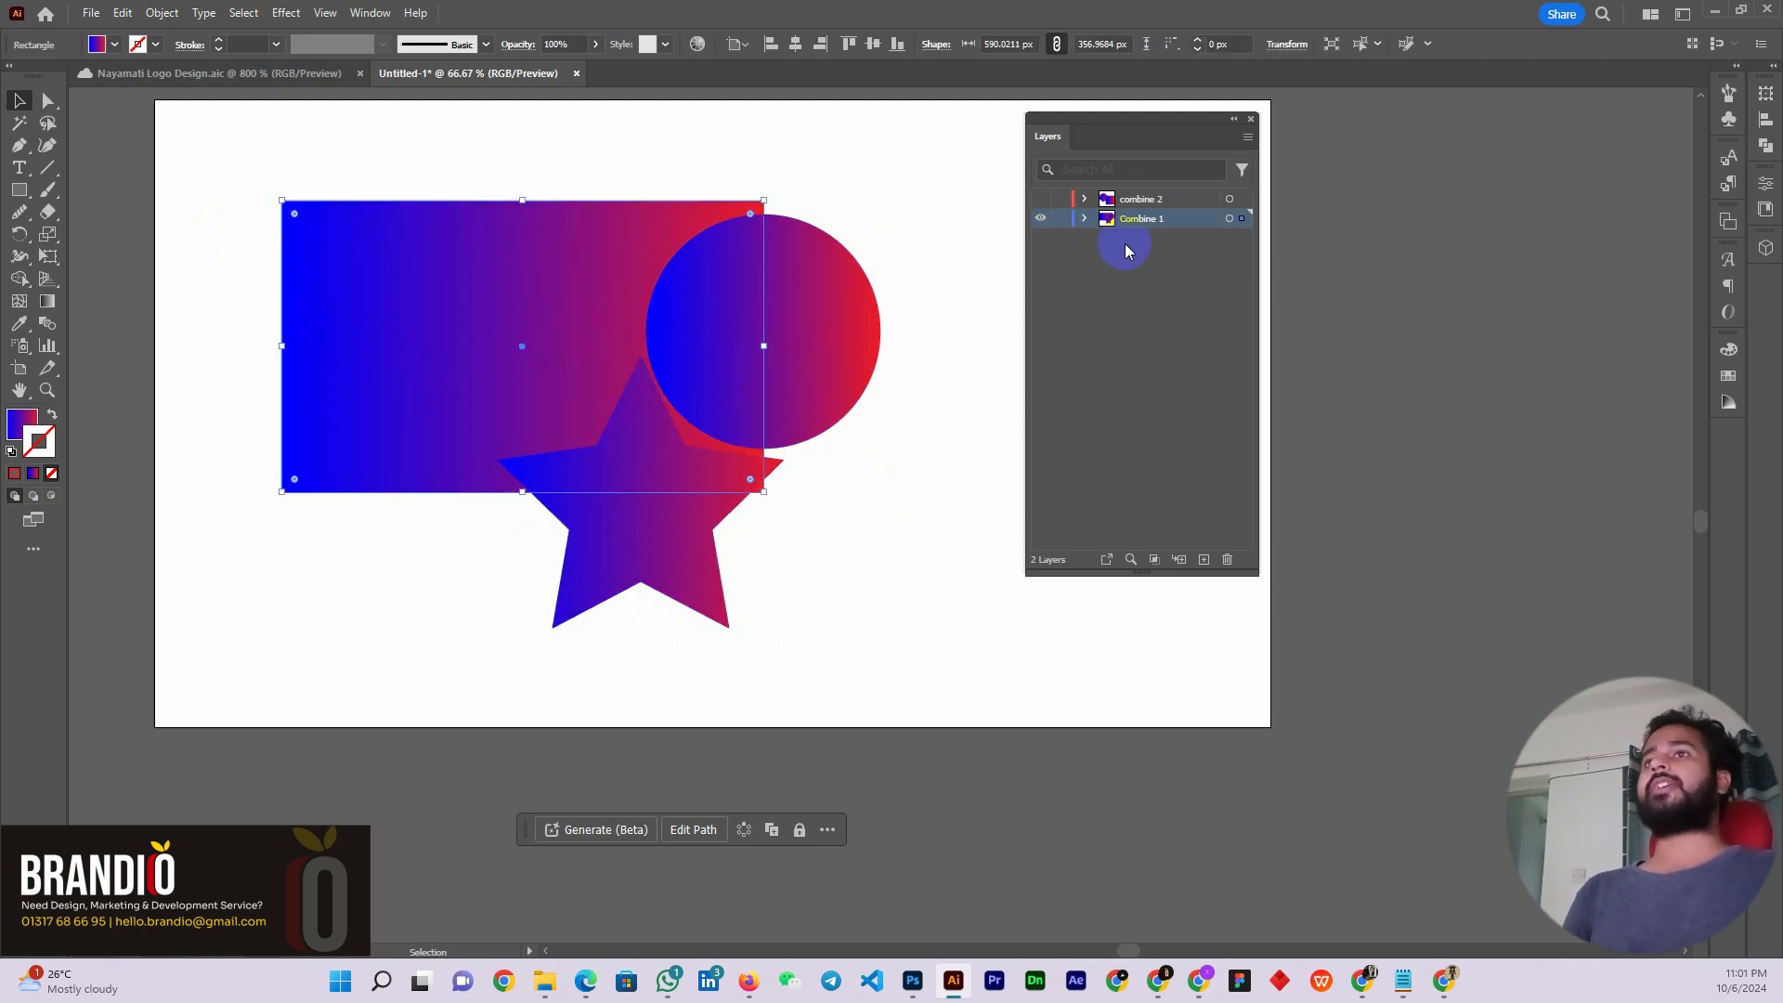
Display combine 2 instead of Combine 1 and delete the hexagon and square on it
left_click(1040, 219)
left_click(1040, 199)
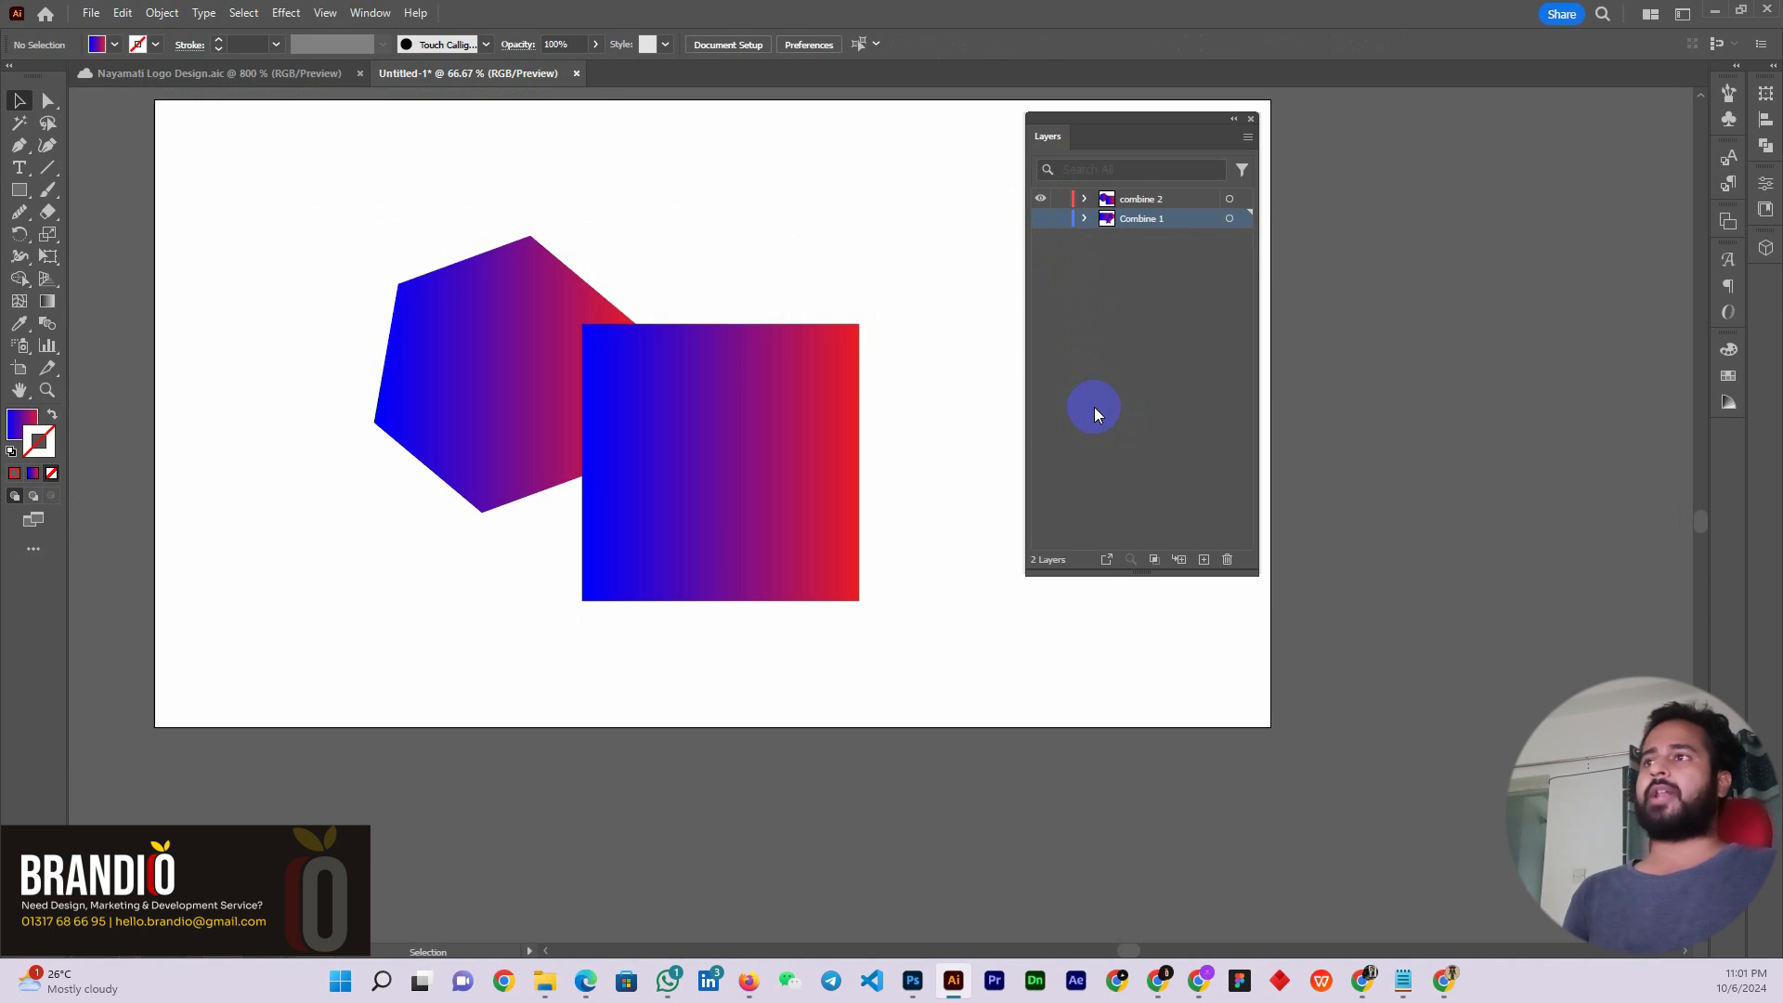
left_click(604, 419)
left_click_drag(374, 208, 901, 590)
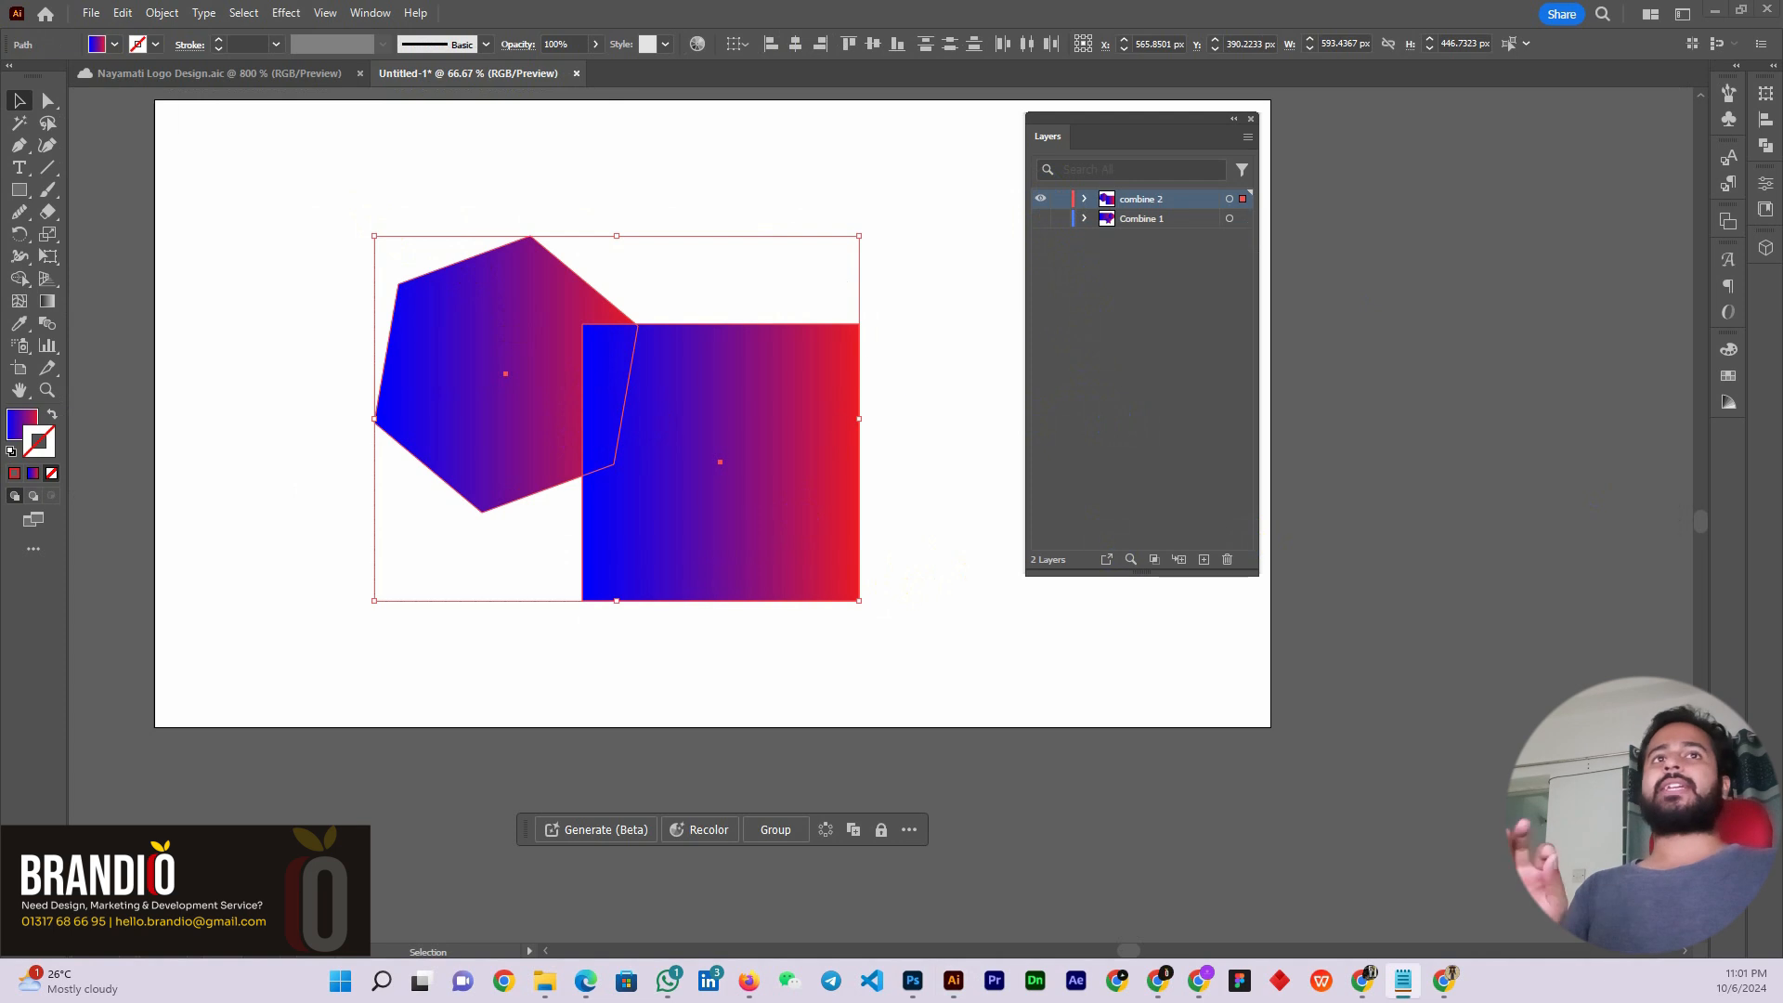
left_click(823, 406)
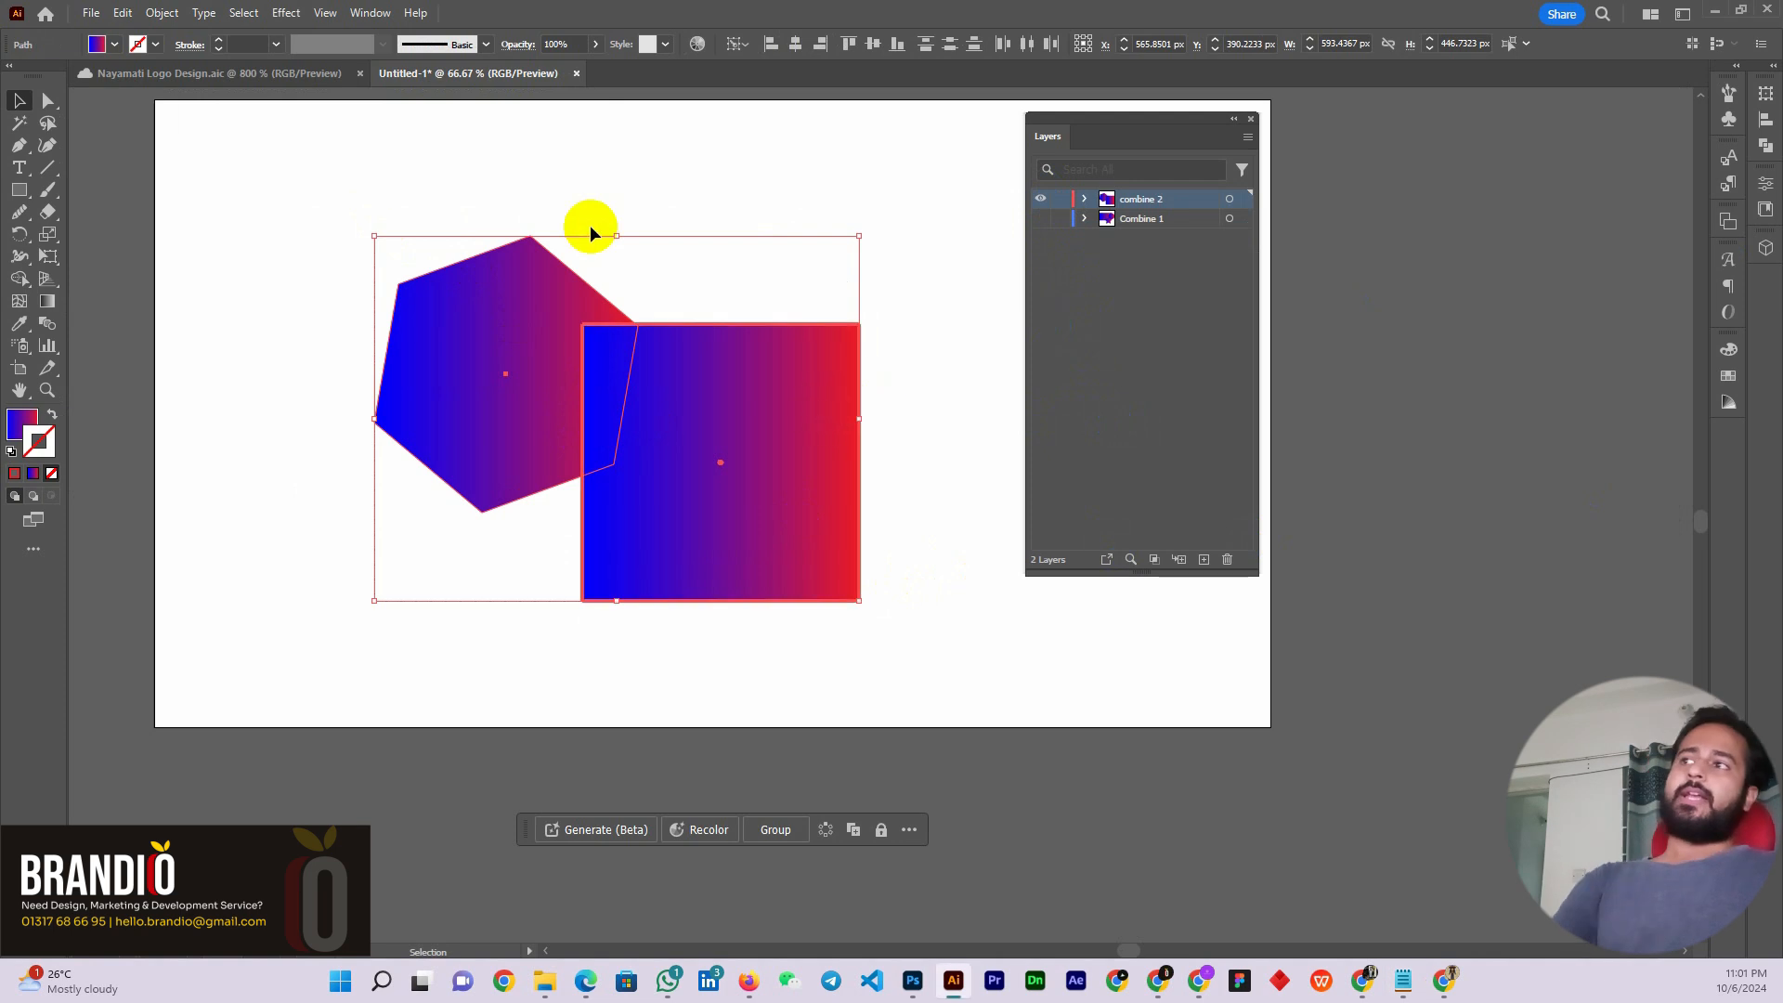
left_click_drag(506, 206, 832, 605)
key("Delete")
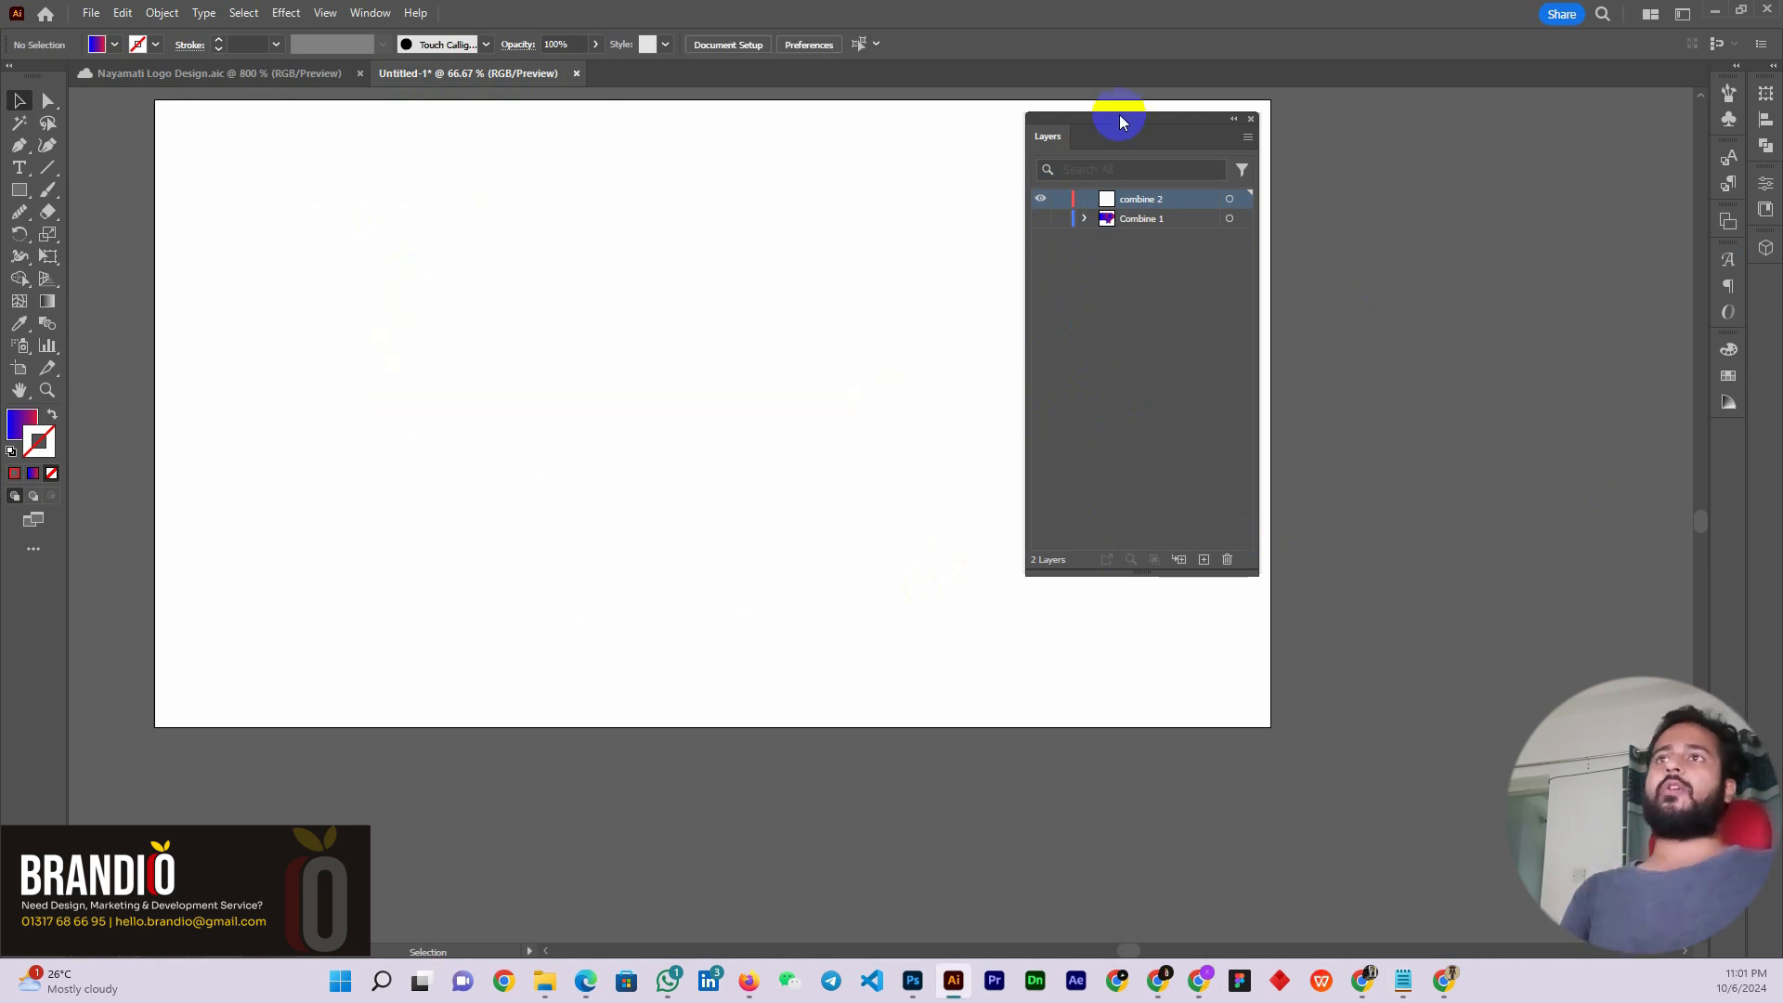
Delete the empty combine 2 layer and make the Combine 1 layer visible
left_click_drag(1119, 120, 1453, 135)
left_click(1505, 233)
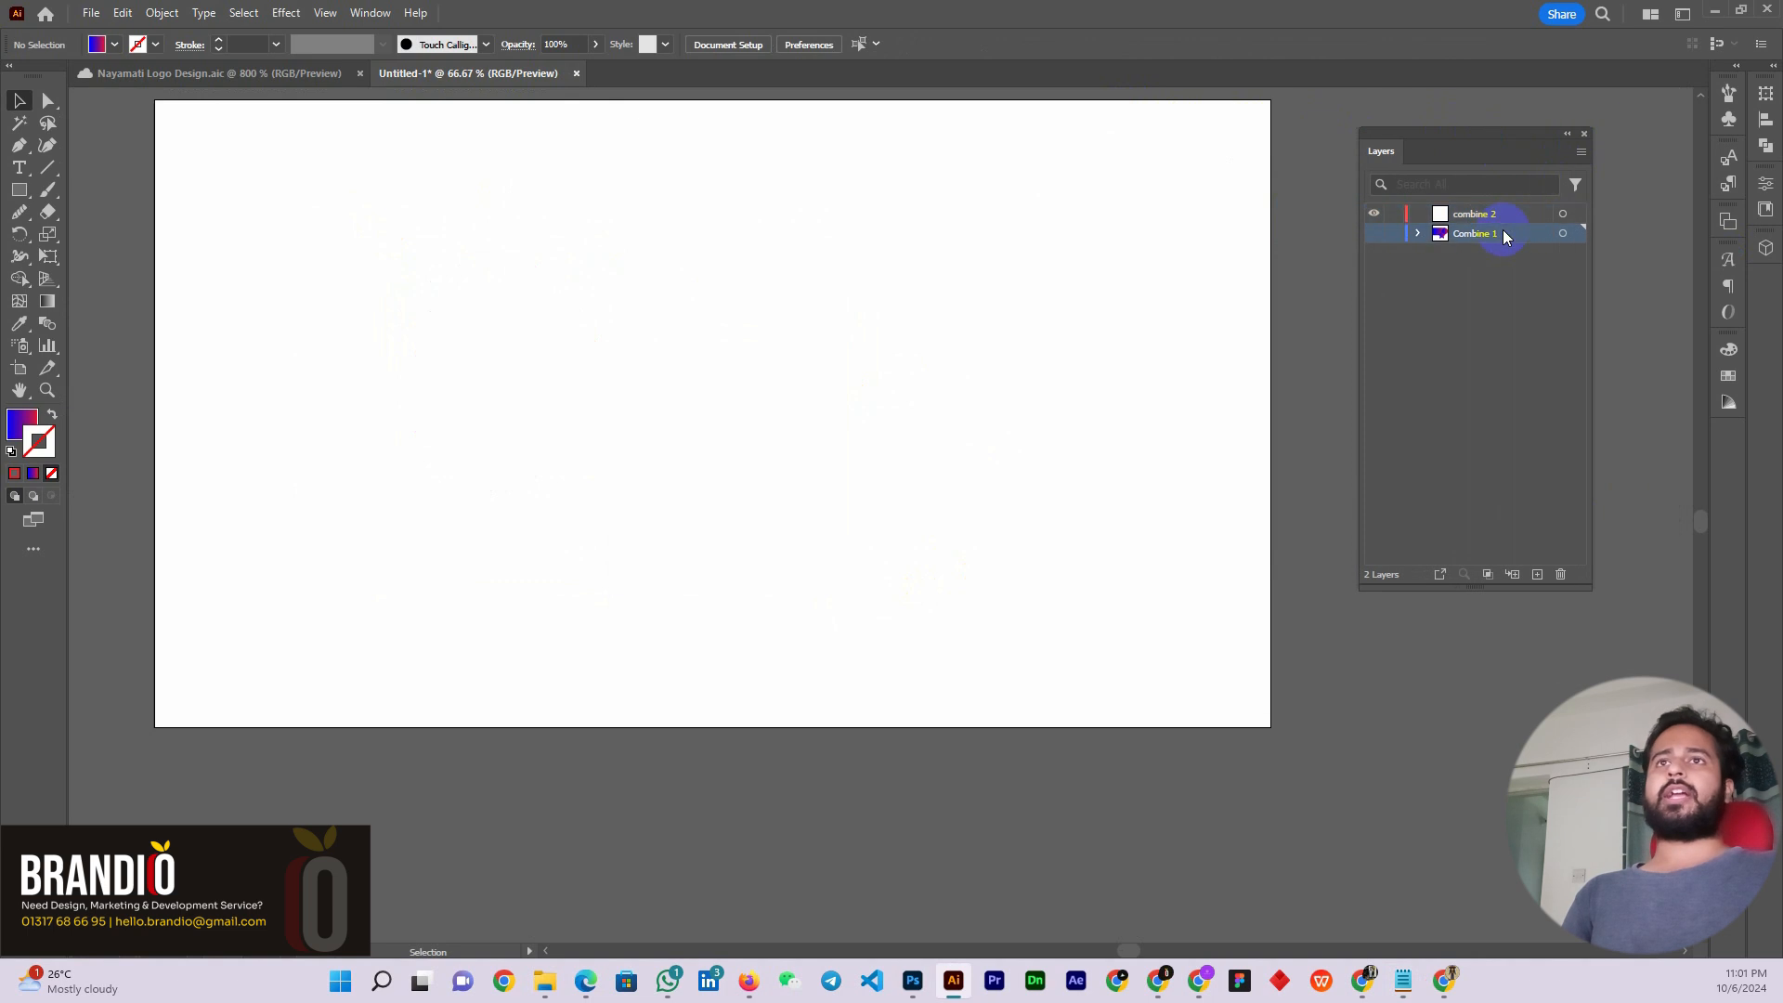
left_click(1479, 219)
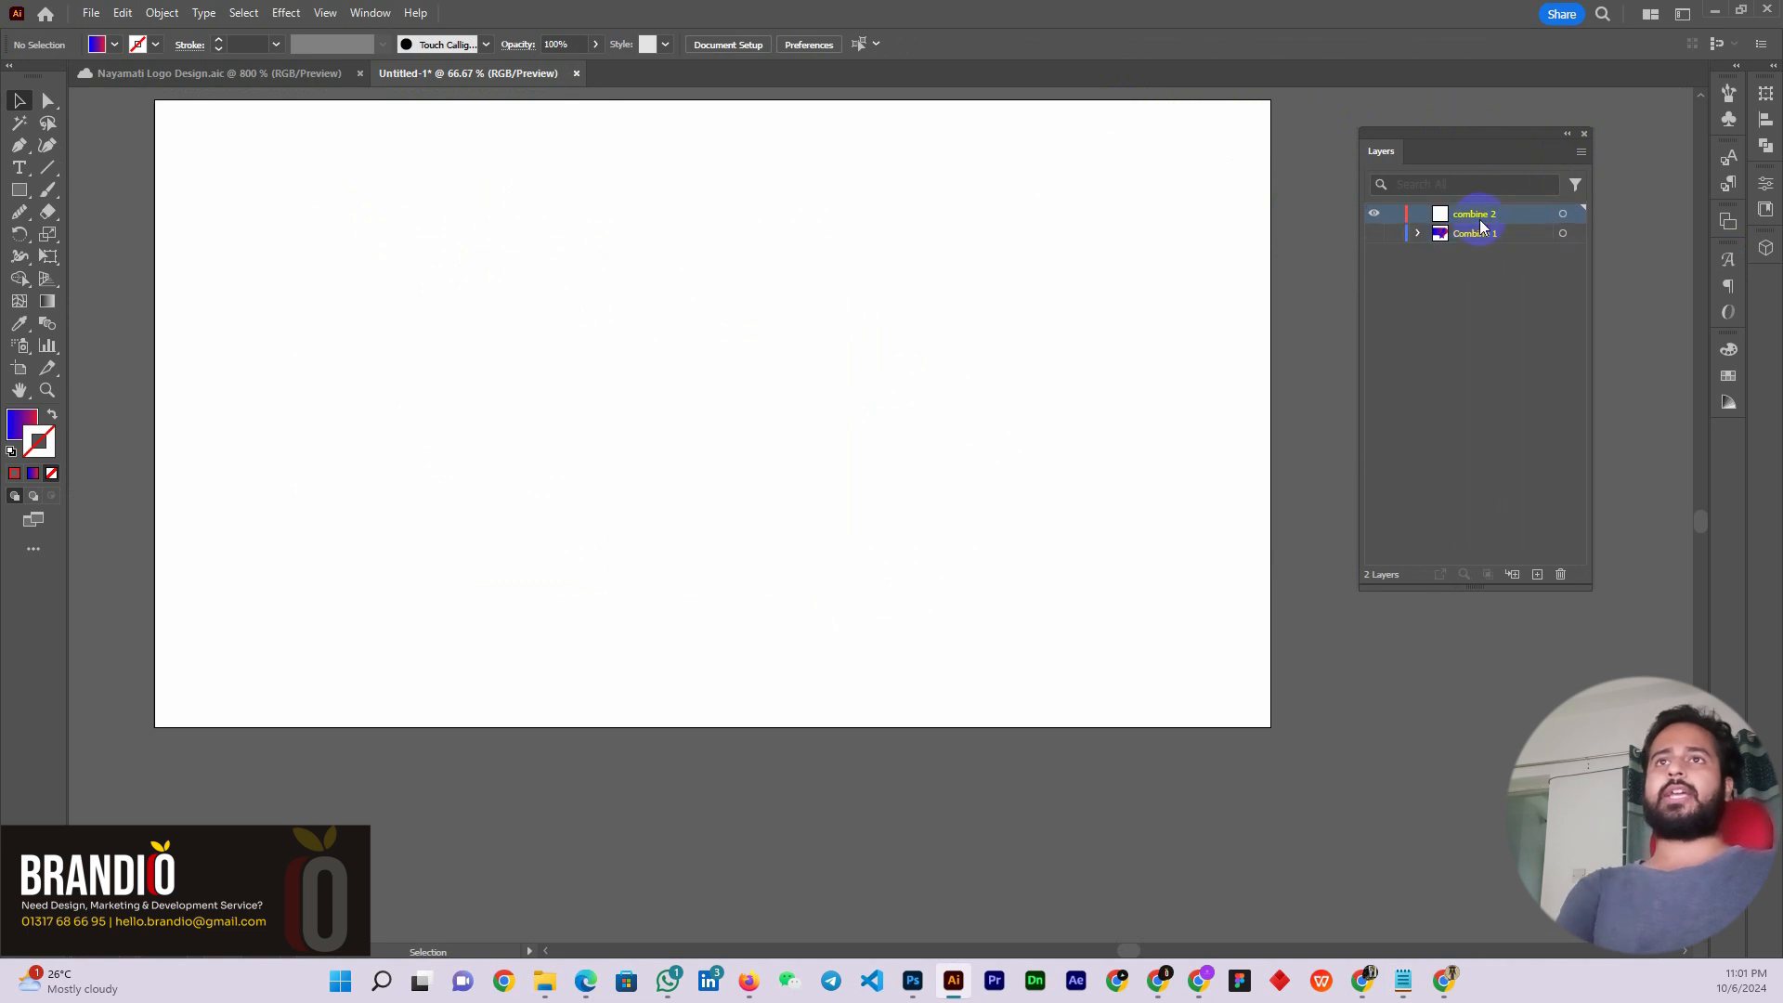
left_click(1560, 574)
key("ctrl+y")
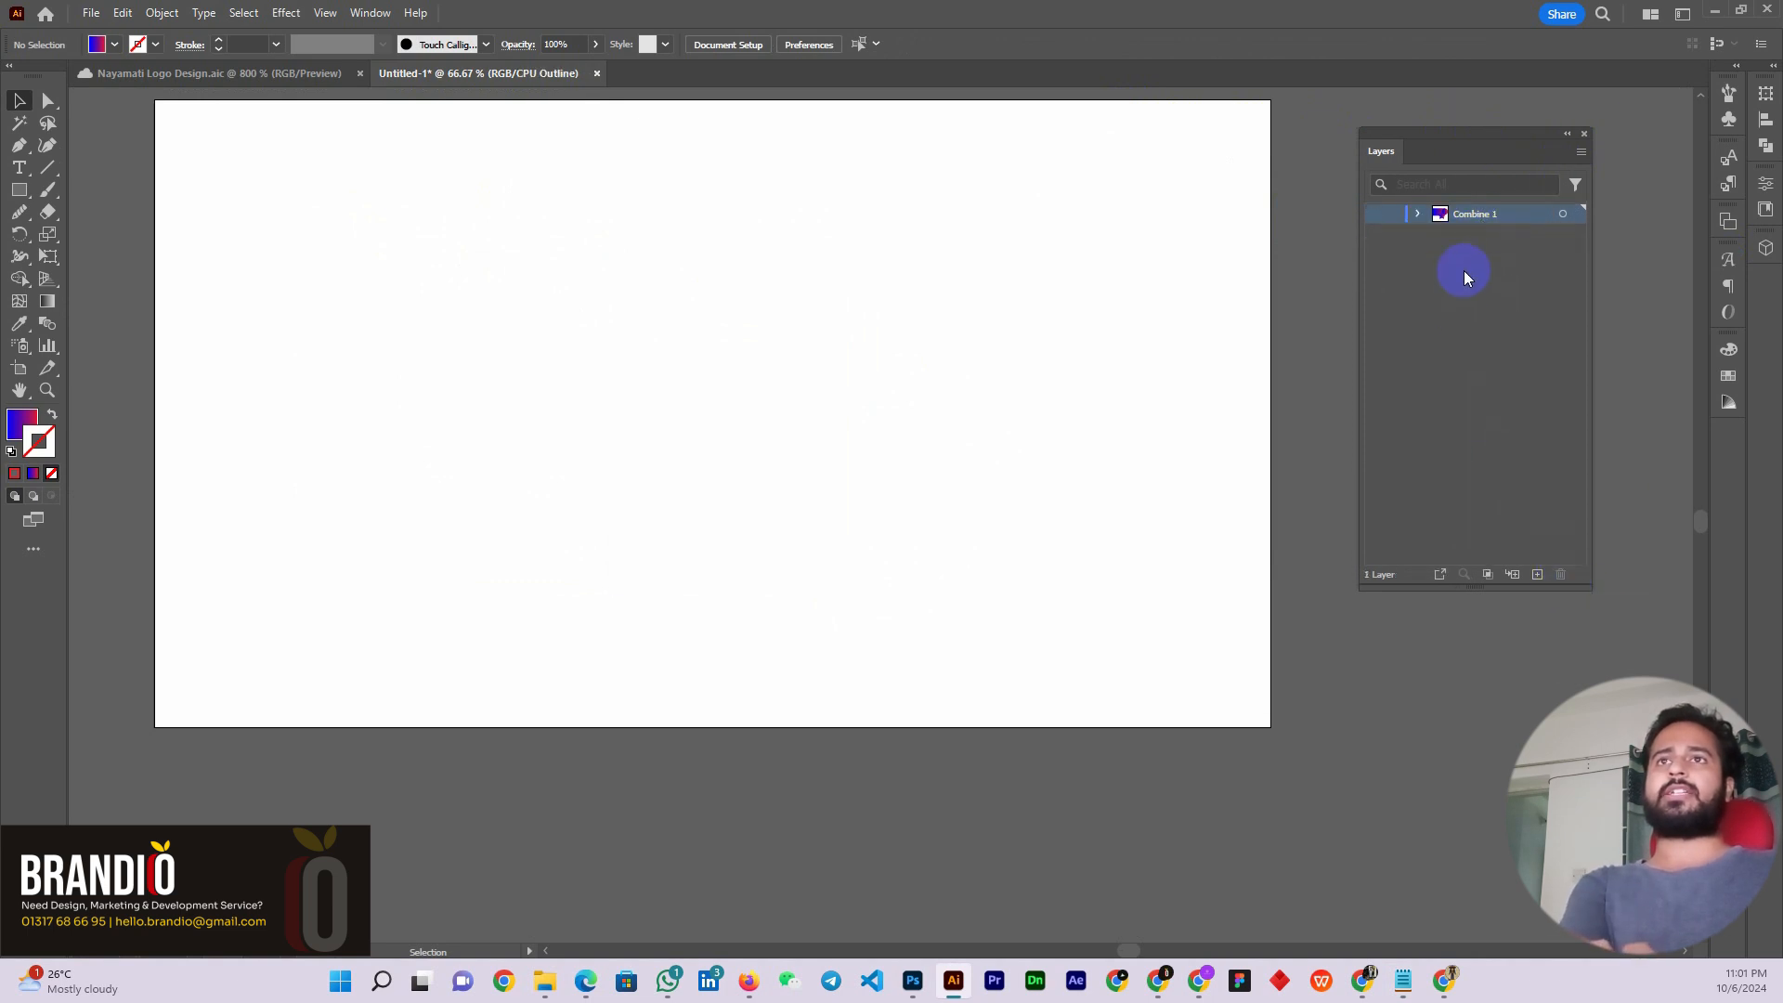
left_click(1382, 216)
key("ctrl+y")
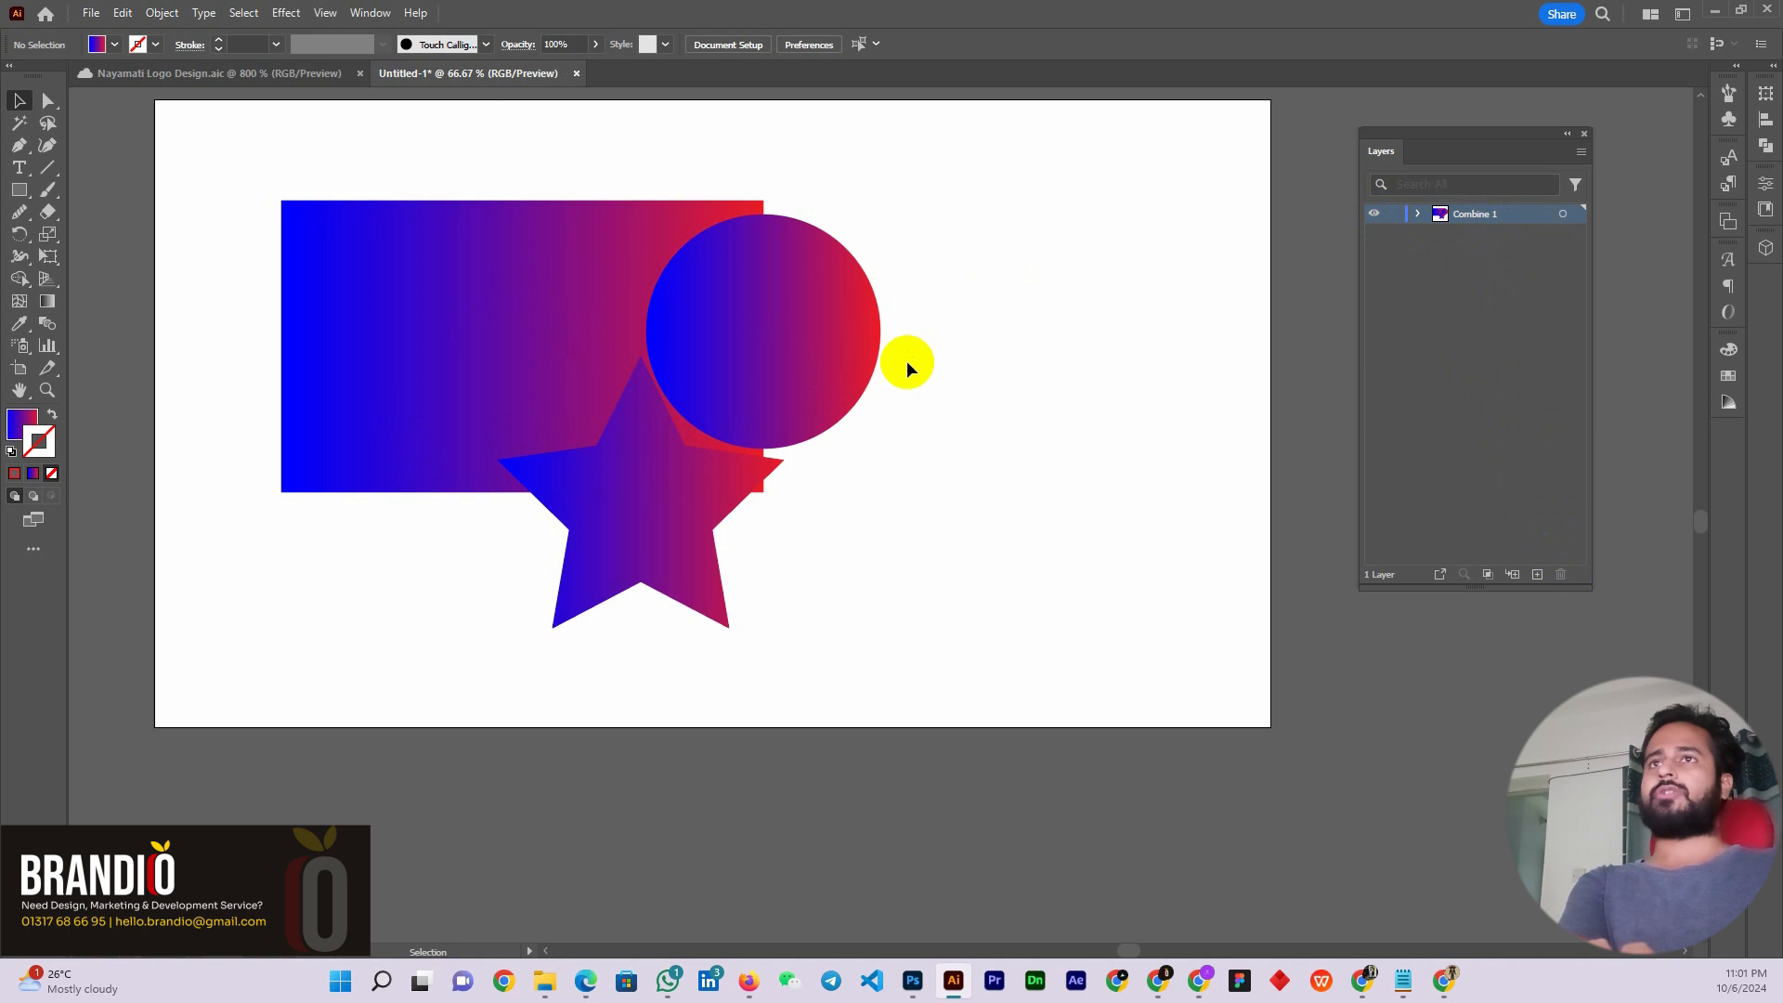
Delete the circle and the star from the Combine 1 layer
left_click(745, 346)
key("Delete")
left_click(684, 493)
key("Delete")
left_click(648, 350)
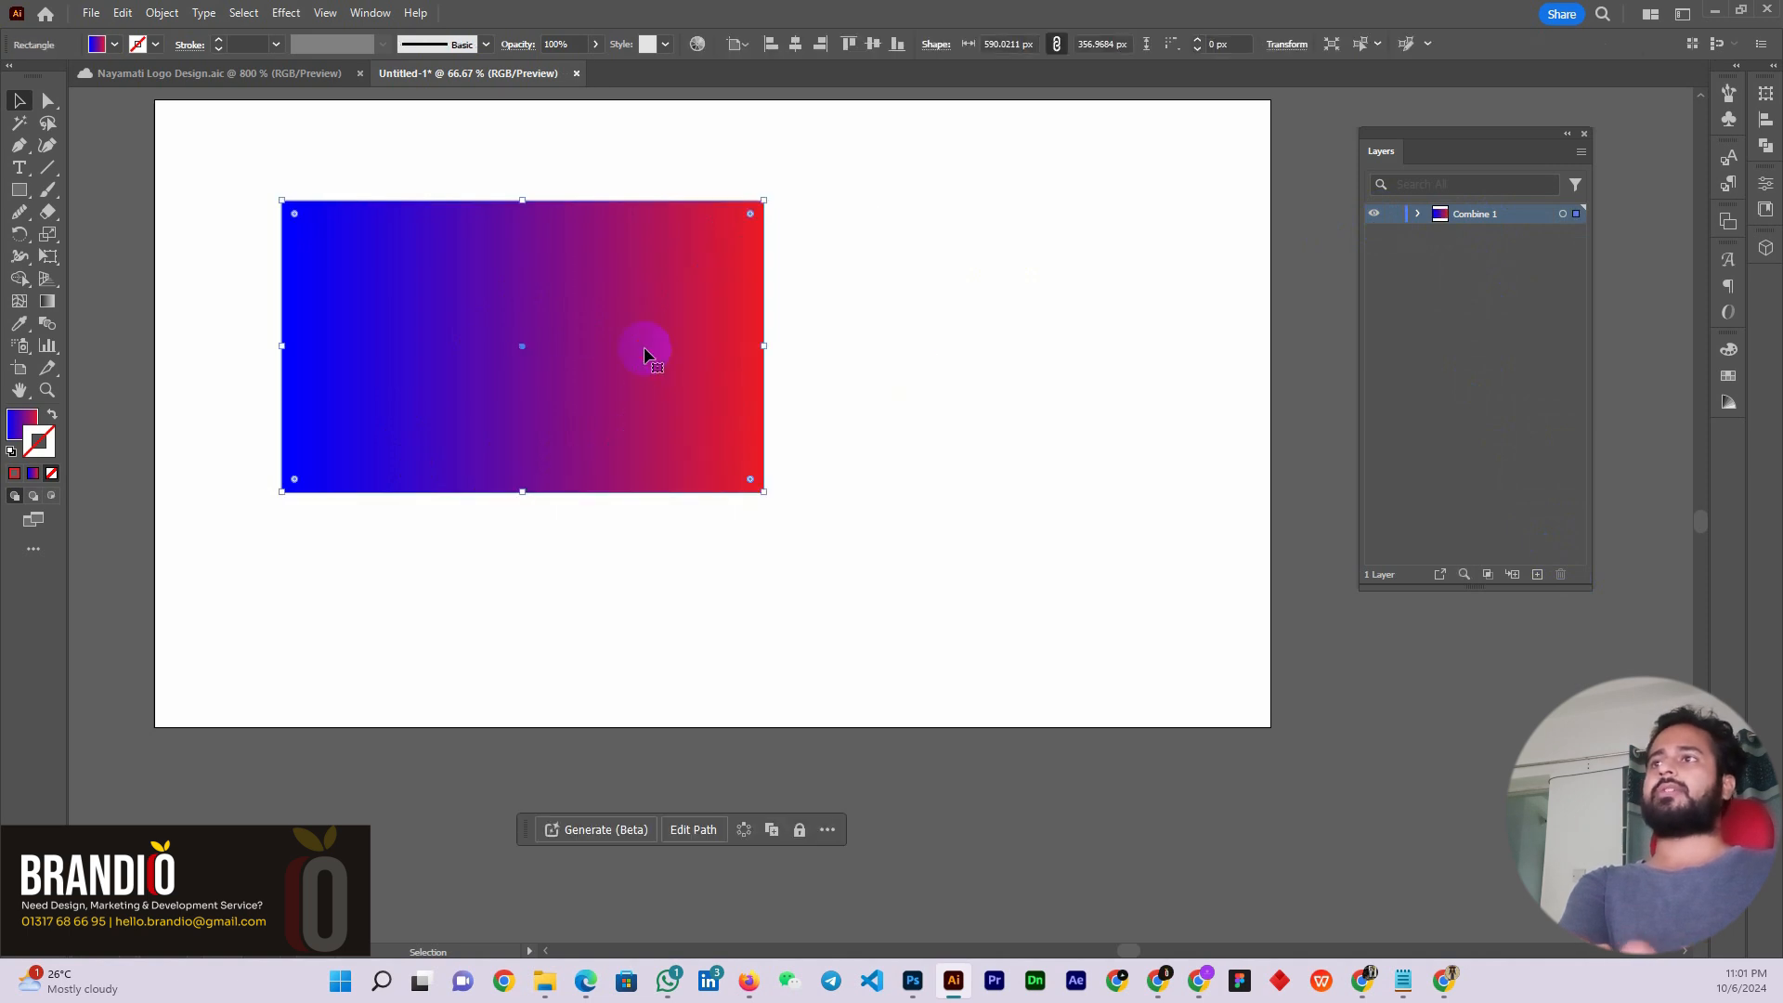
double_click(649, 350)
left_click(1038, 334)
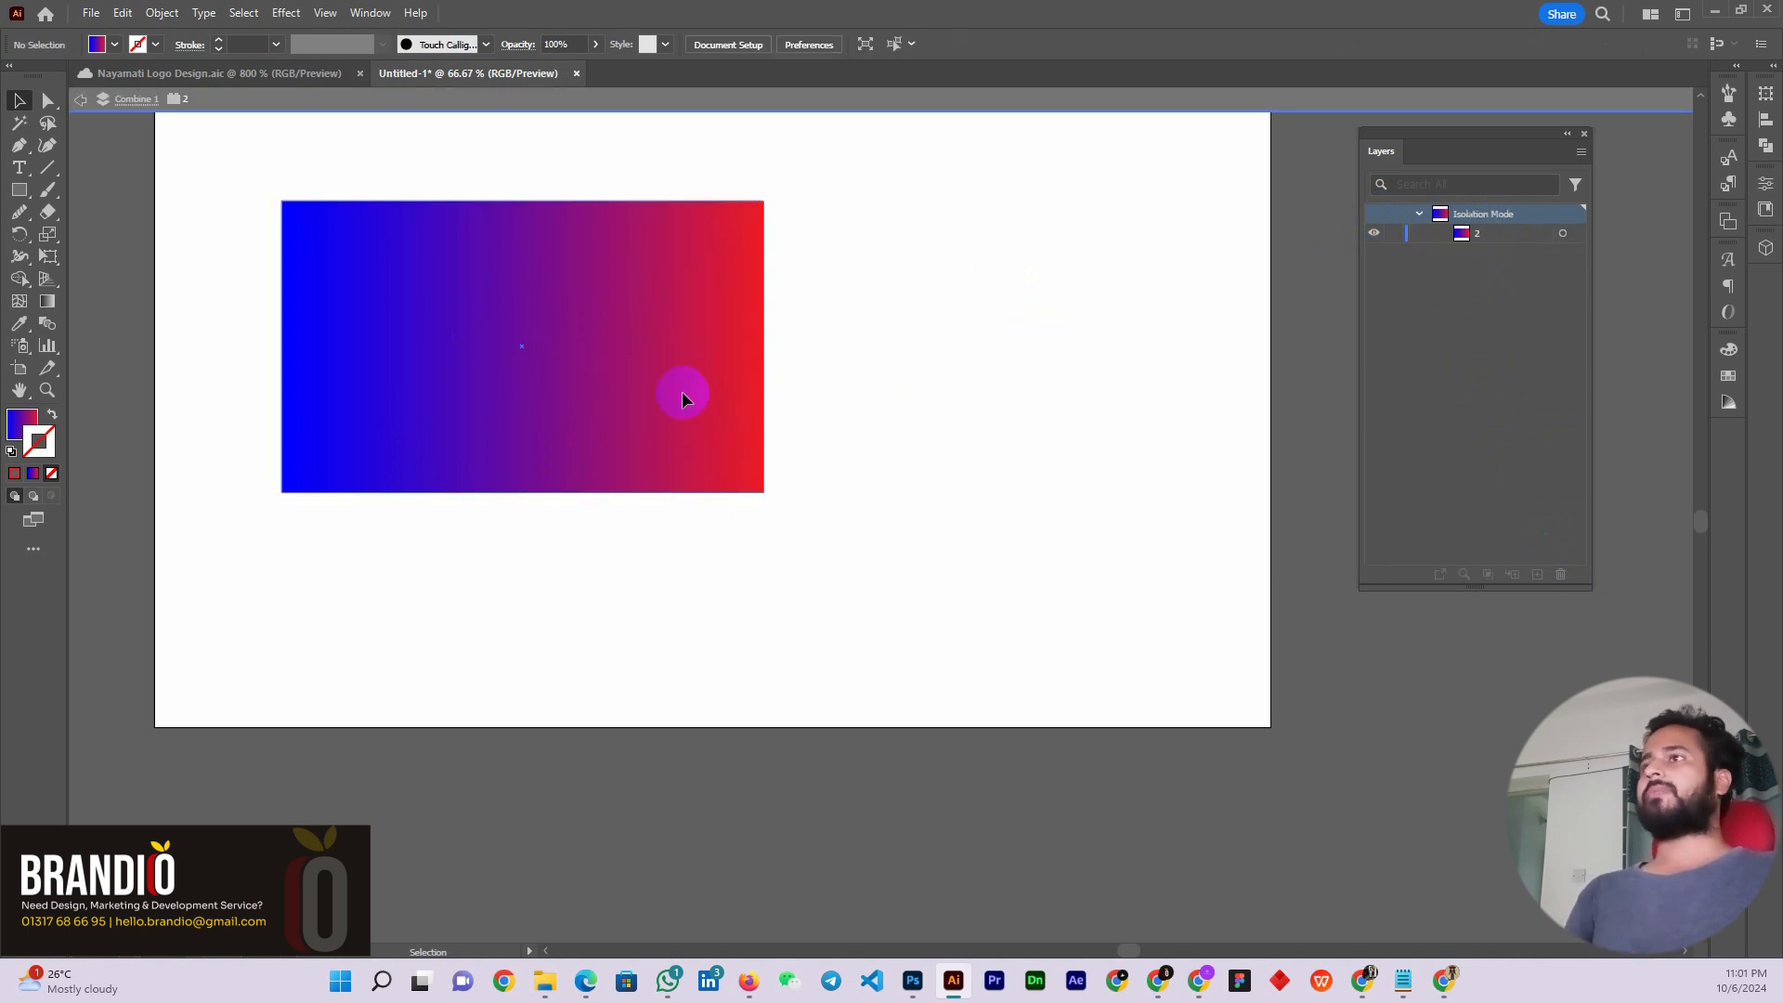
key("Escape")
Move the remaining rectangle towards the artboard's centre and delete it from Combine 1
left_click_drag(539, 390, 625, 426)
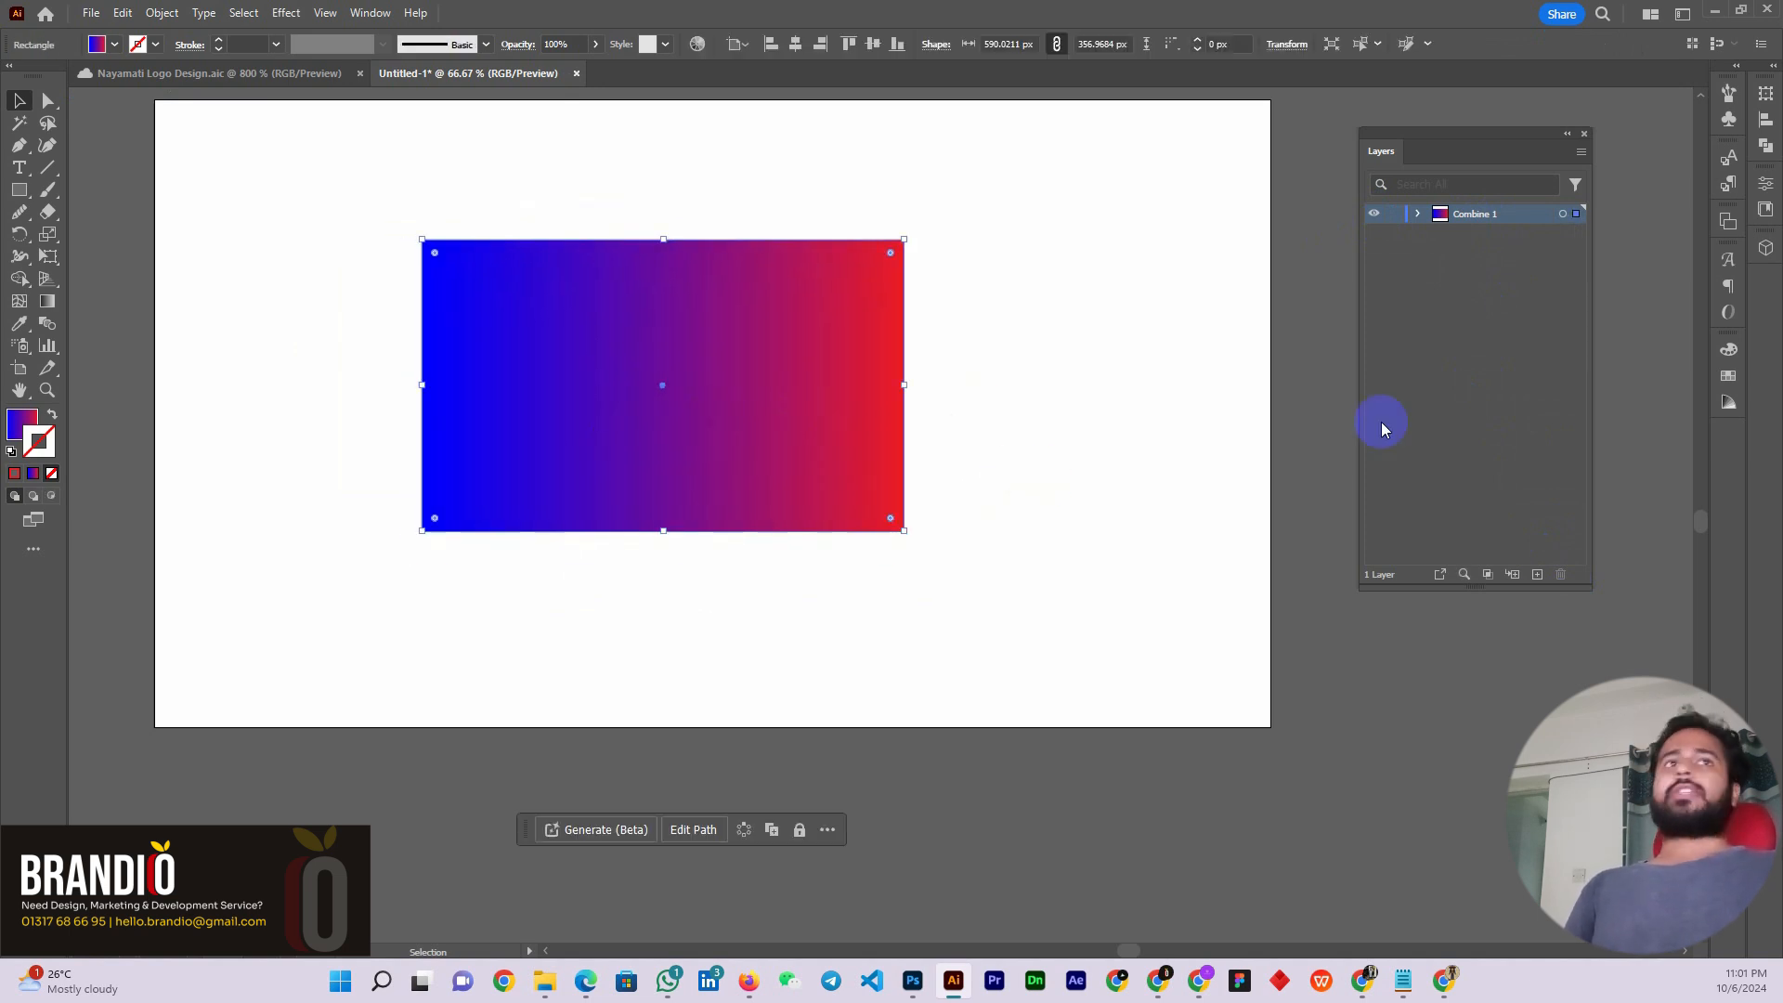
left_click(804, 374)
key("Delete")
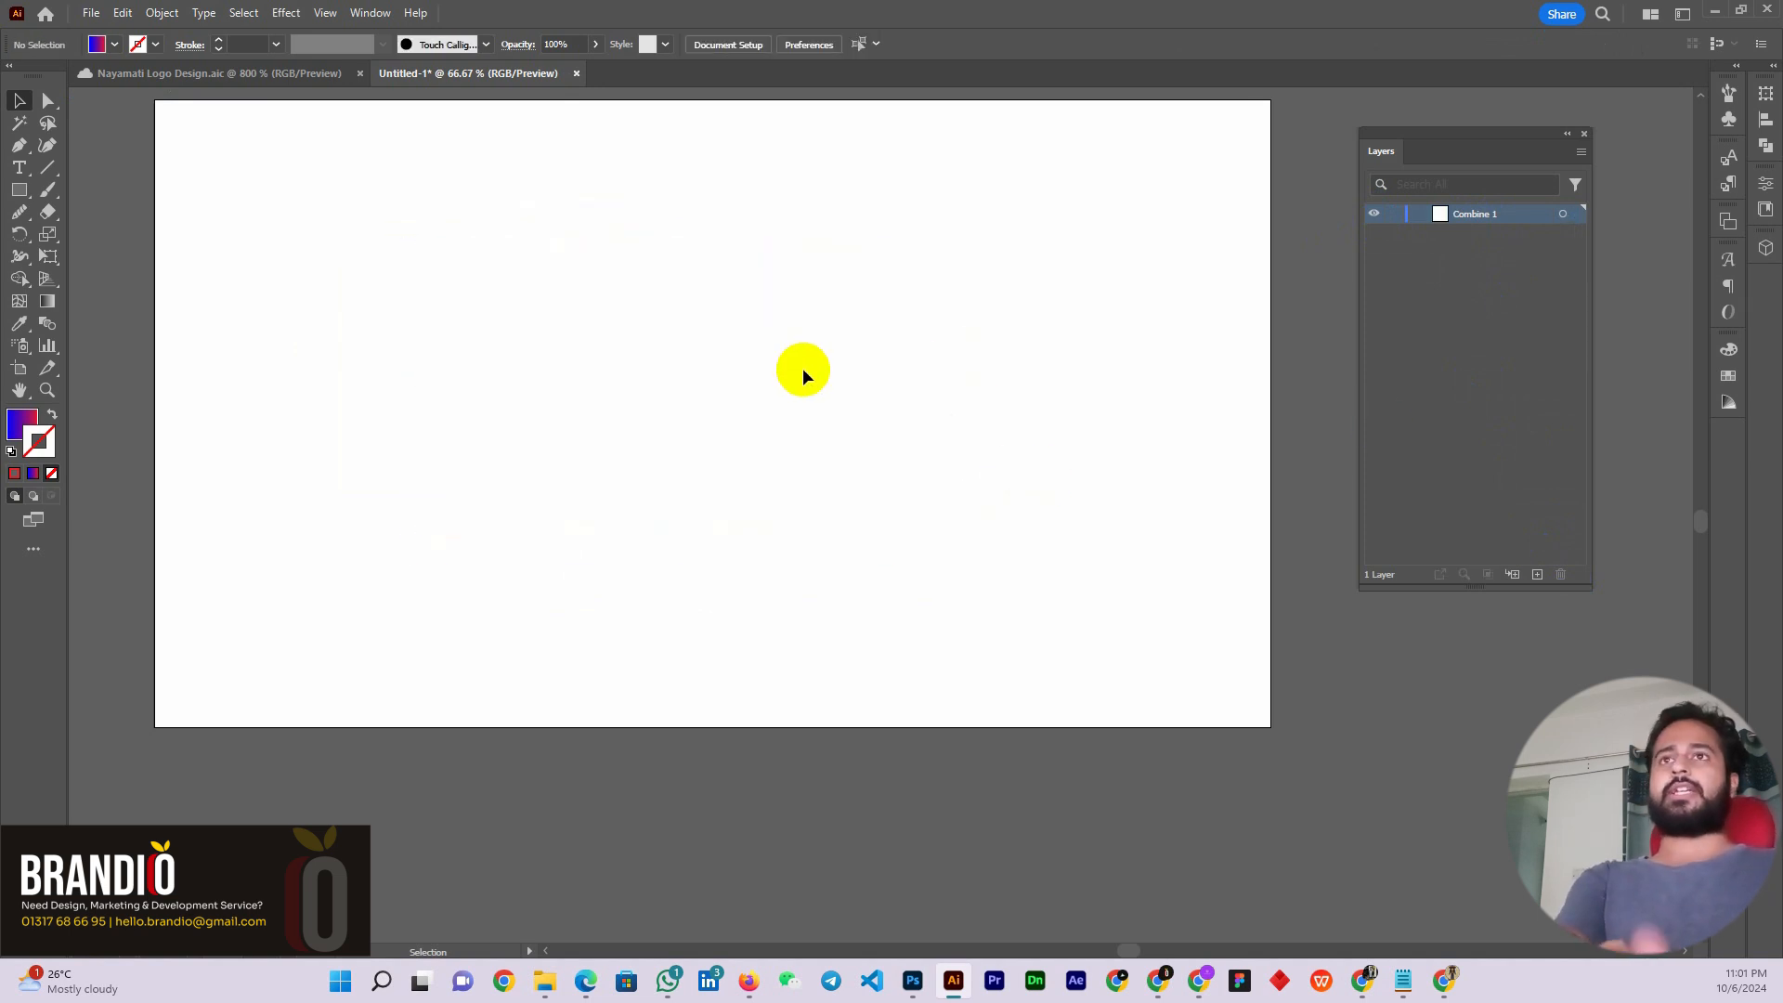
Tear off the Line Segment tool group as a floating toolbar and place it near the artboard's upper edge
left_click(52, 176)
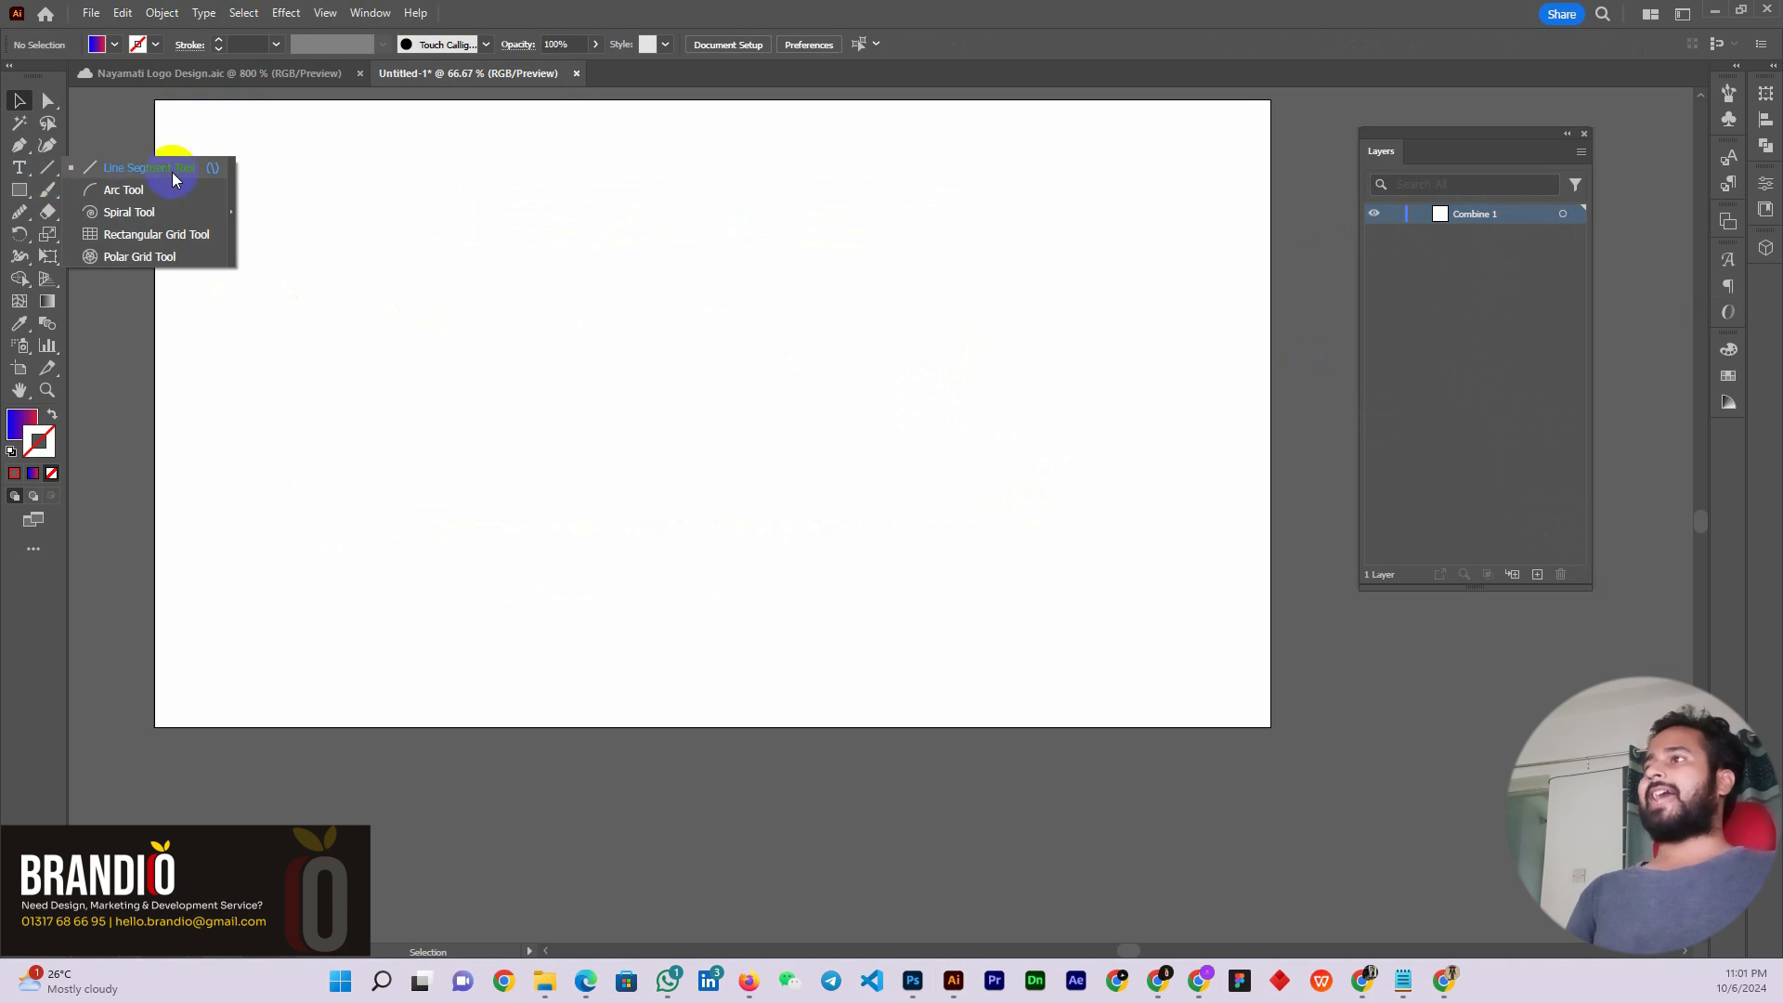
left_click_drag(232, 225, 882, 234)
key("ctrl+1")
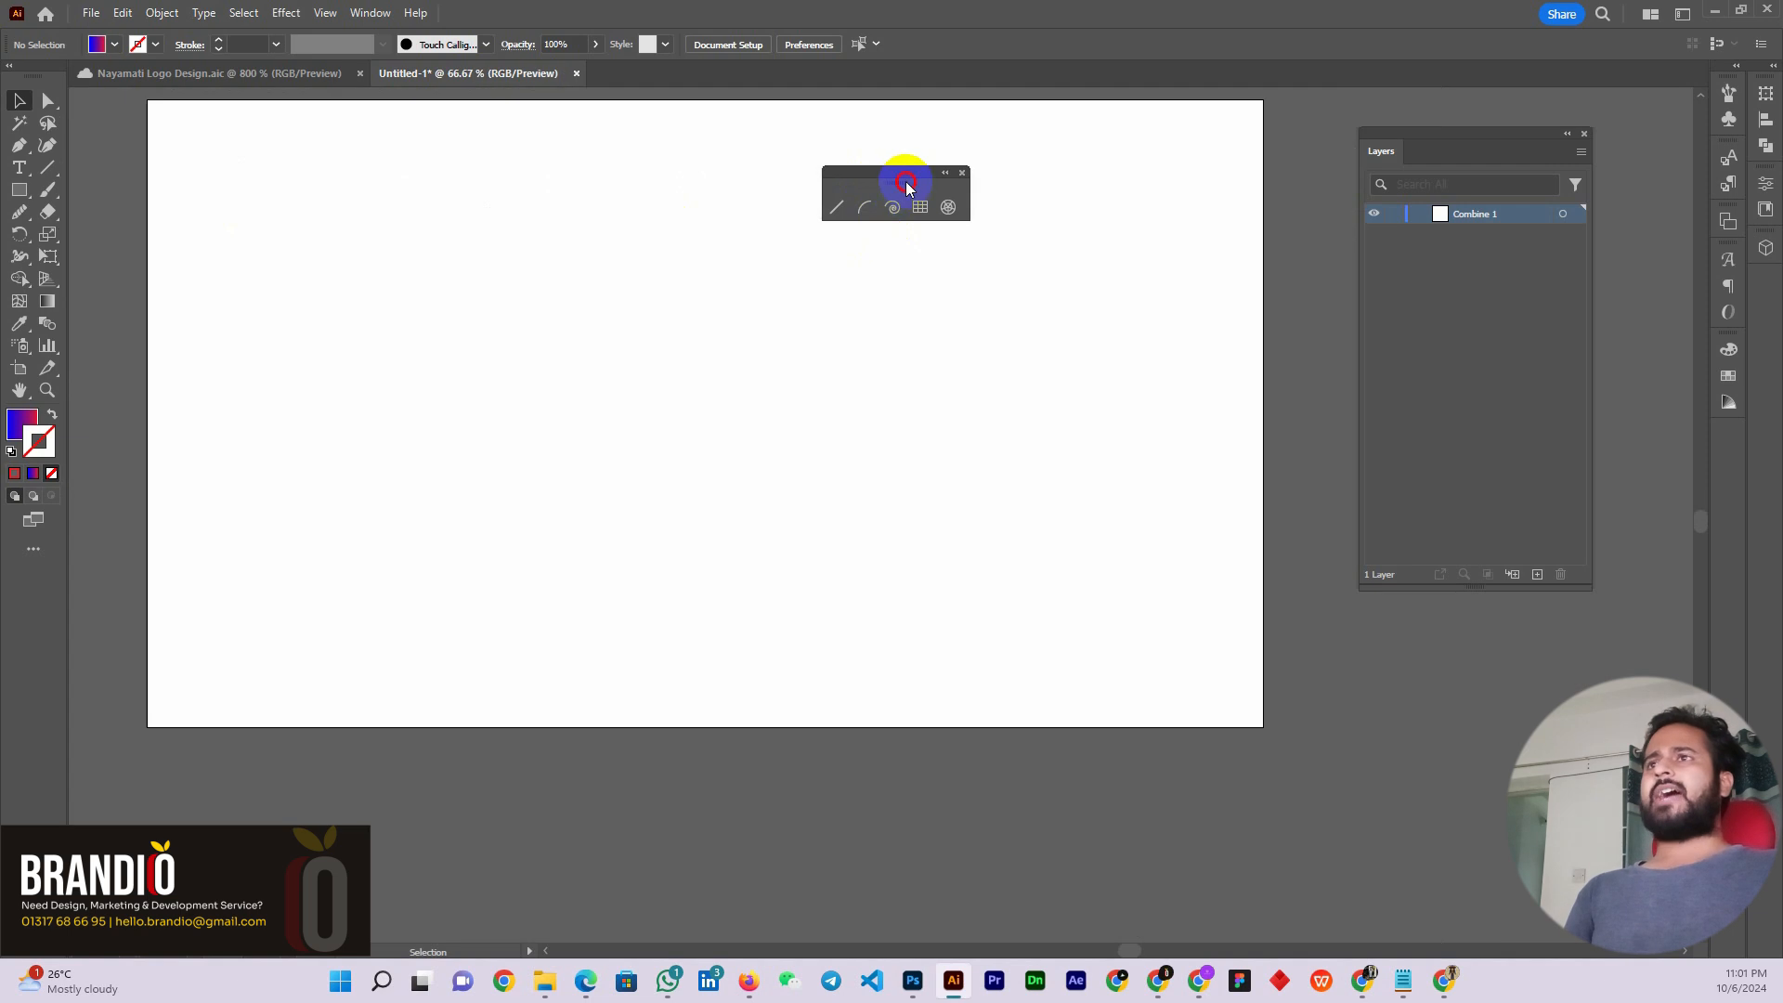
left_click_drag(907, 187, 817, 158)
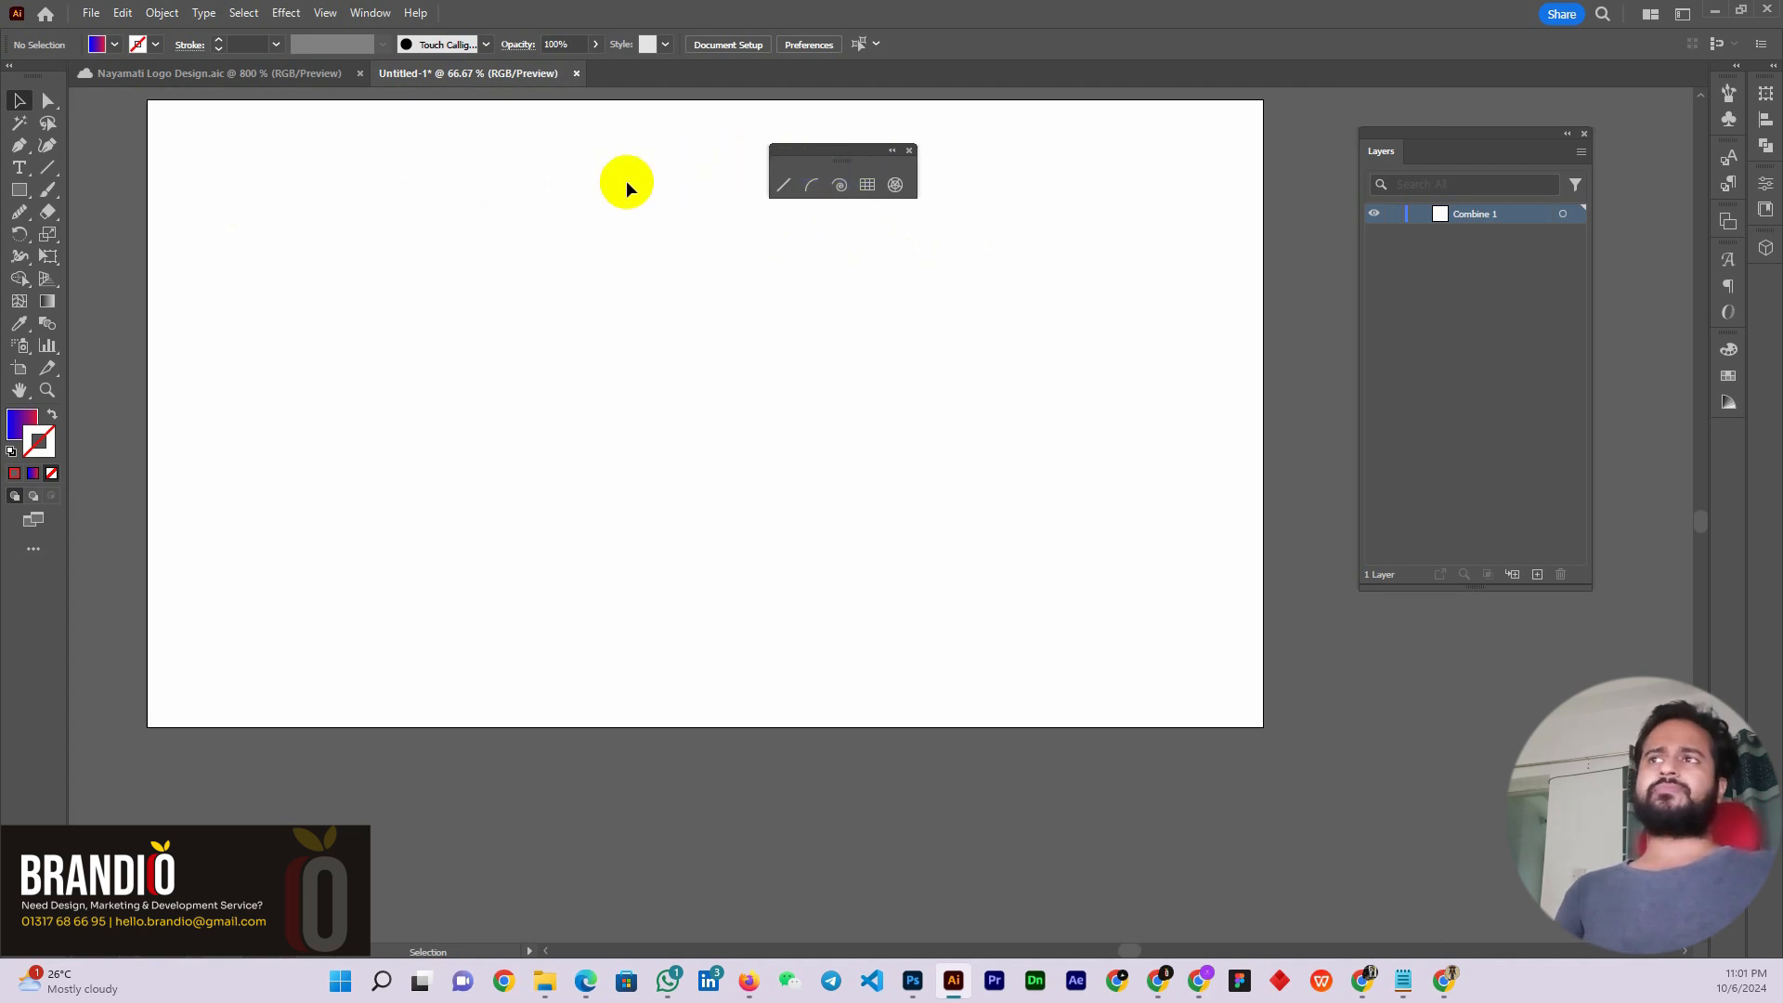
scroll(520, 208, "up", 2)
scroll(371, 243, "up", 1)
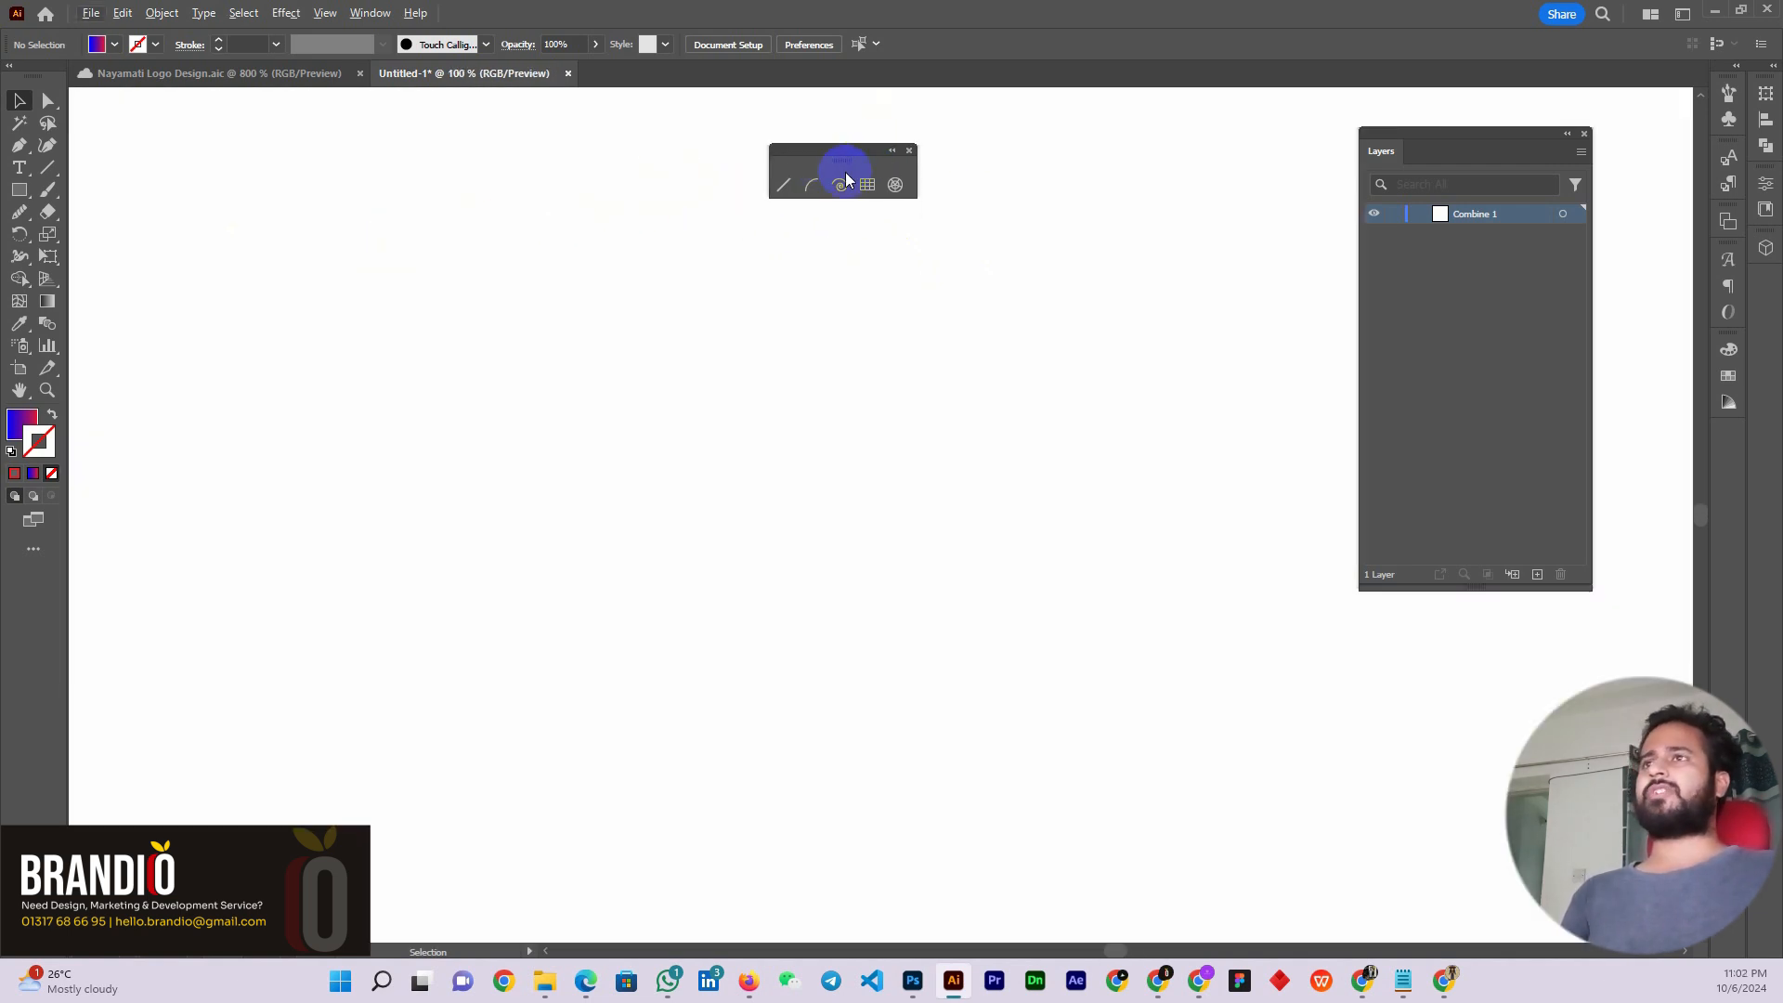
scroll(677, 215, "down", 1)
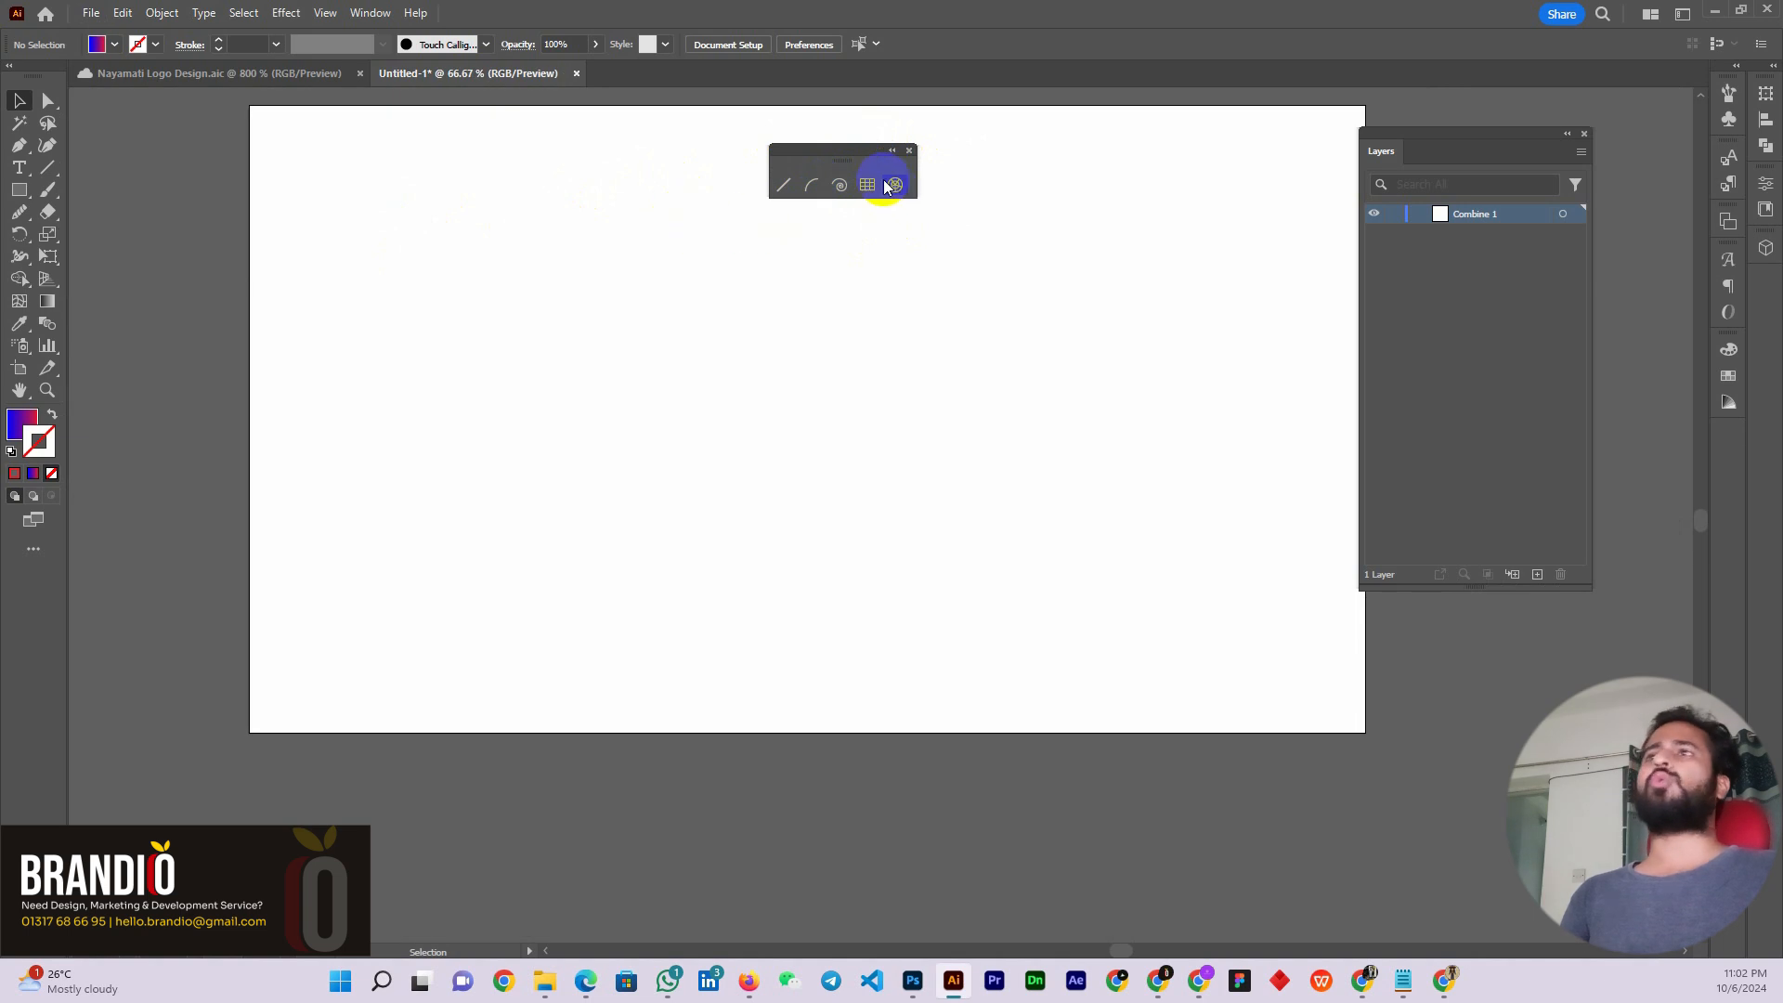
left_click_drag(839, 185, 1000, 190)
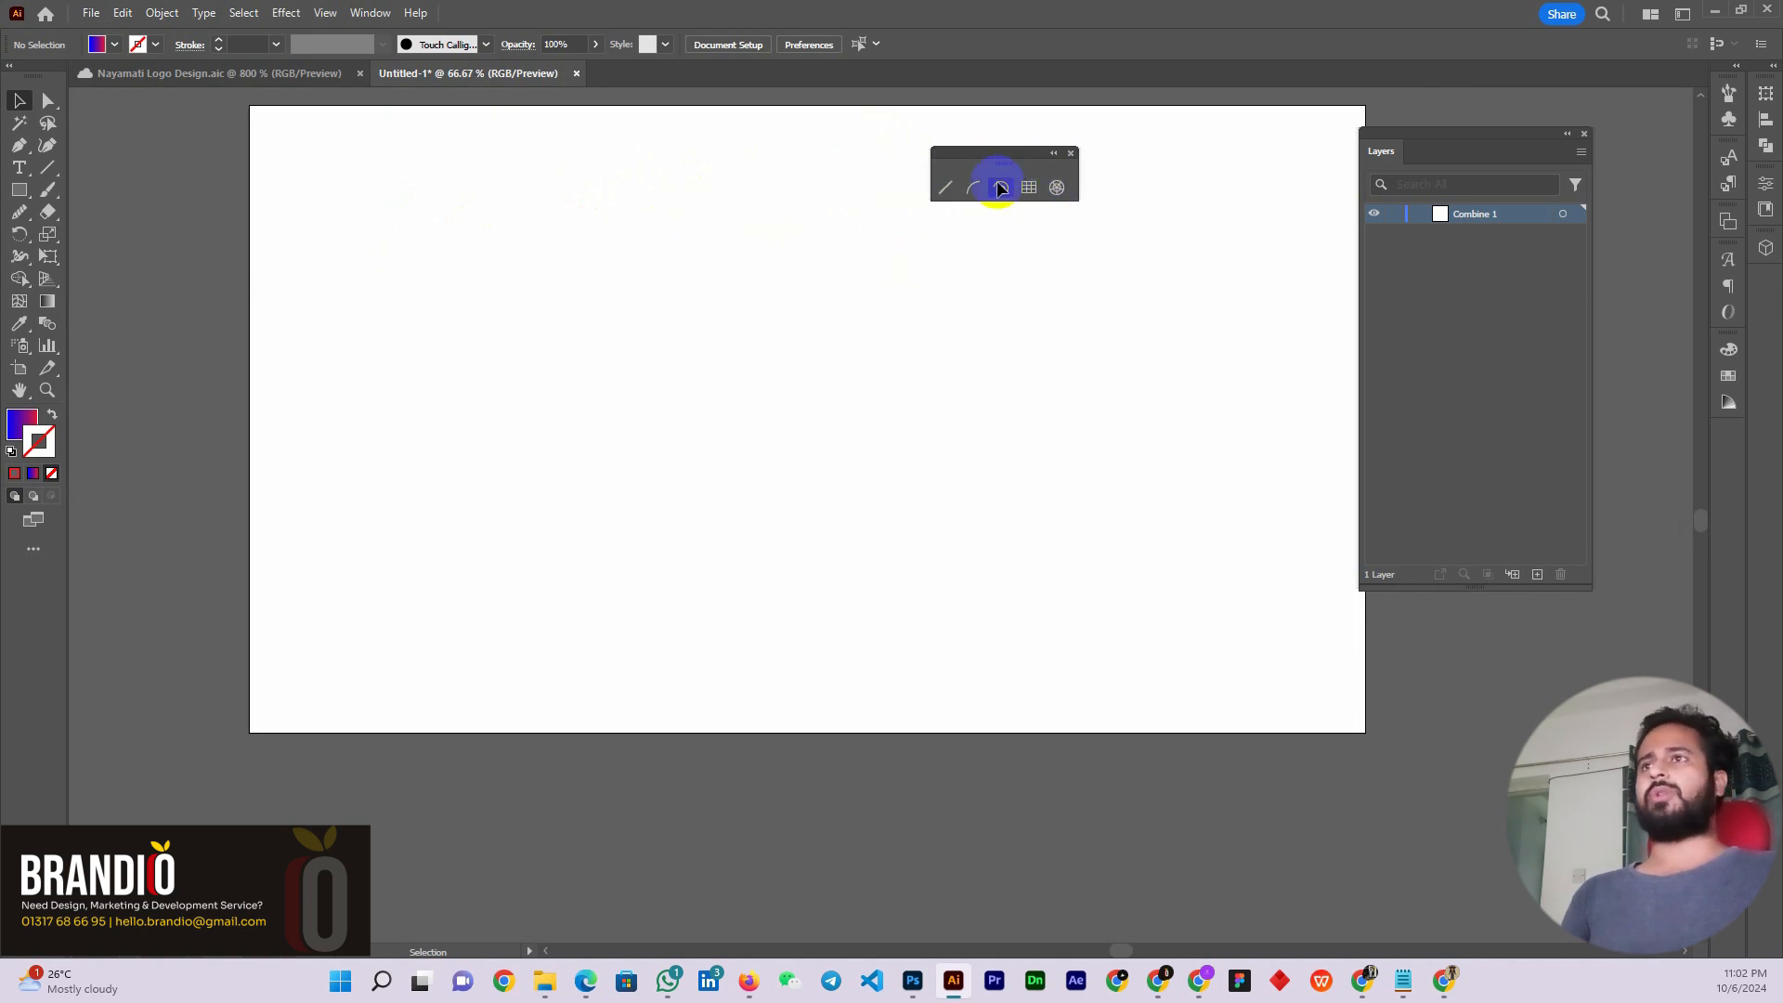
Try the Line Segment tool by drawing a diagonal line and a second long line across the artboard, deleting each one
left_click(946, 192)
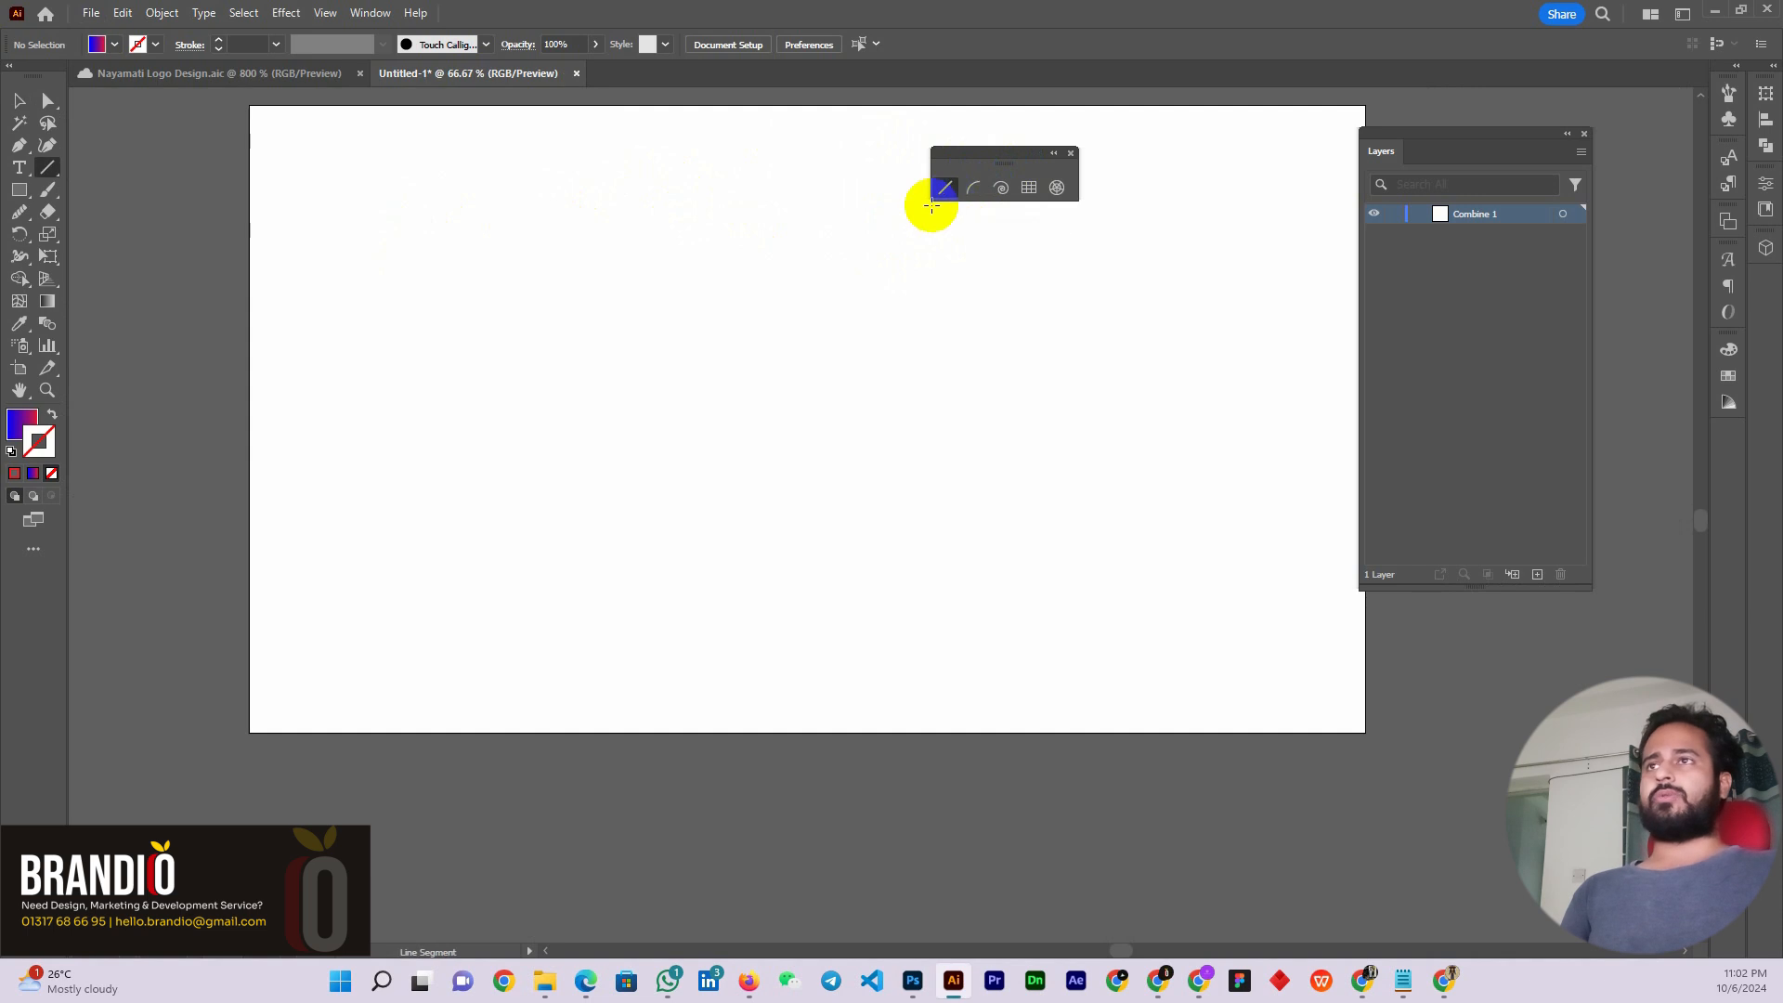
left_click_drag(367, 237, 895, 577)
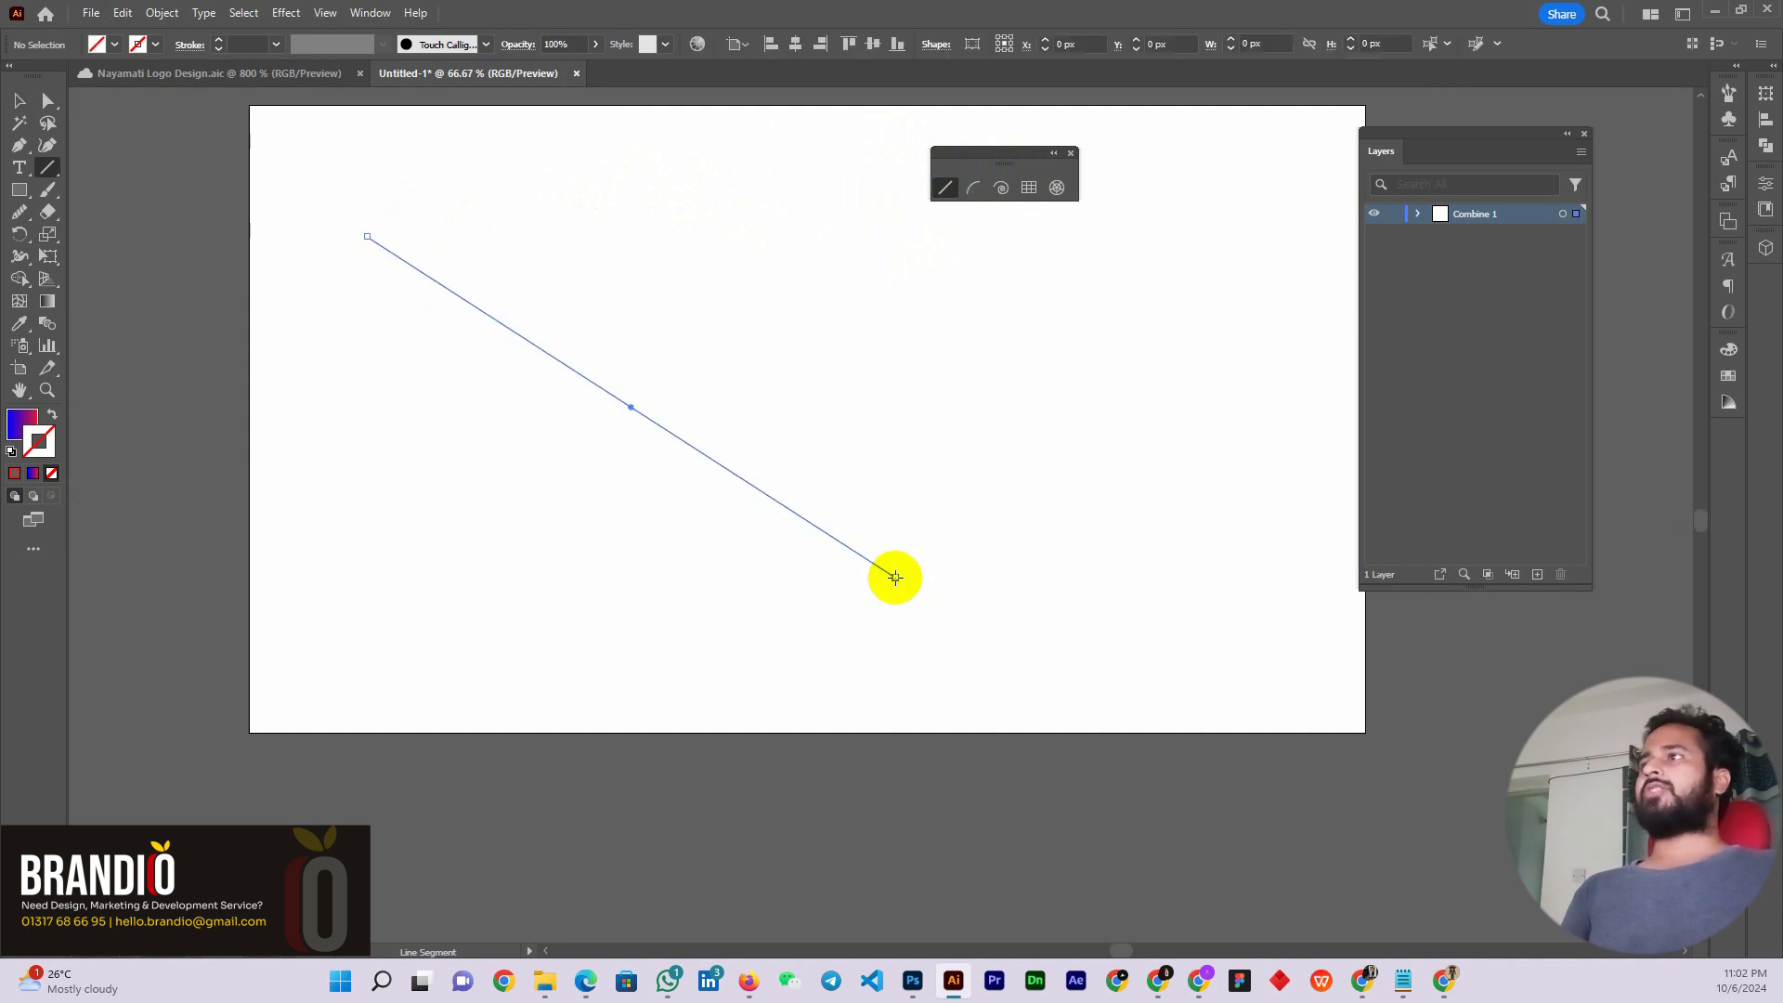
key("Delete")
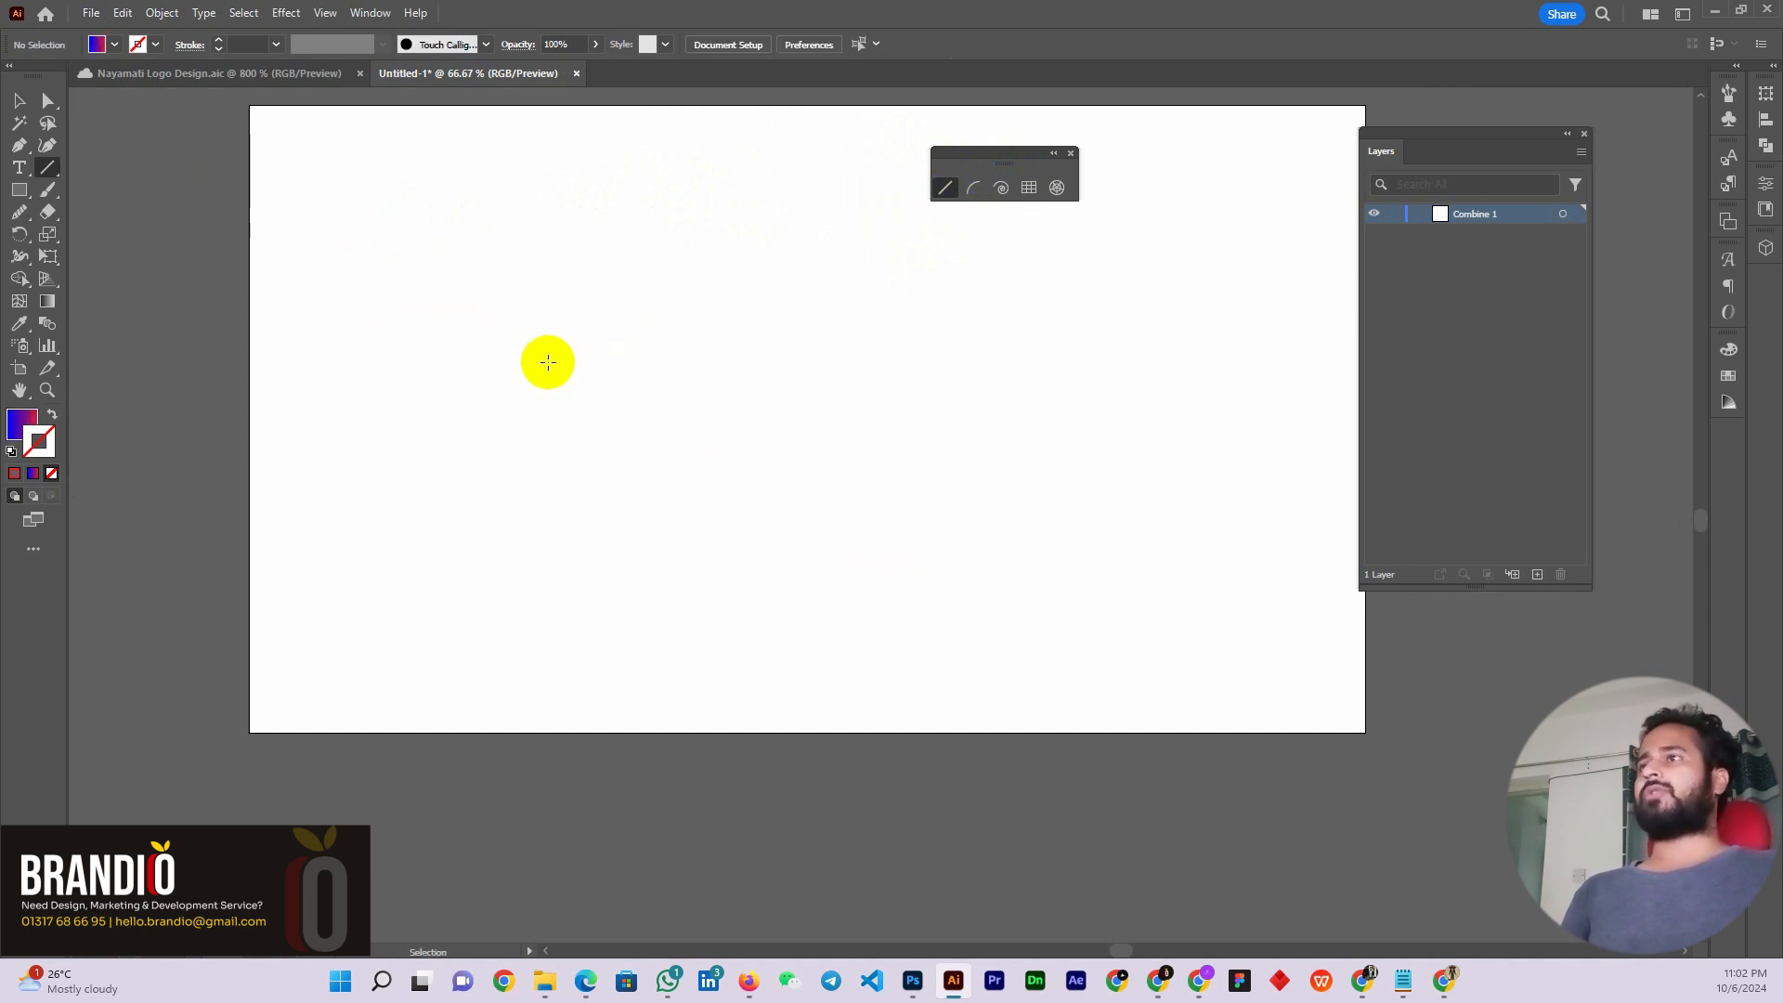
left_click_drag(382, 291, 1183, 303)
key("Delete")
Try the Line Segment tool by drawing a long, gently sloping line from its centre across the artboard, and undo it
mouse_move(434, 169)
left_mouse_down()
mouse_move(995, 410)
mouse_move(965, 444)
mouse_move(359, 557)
left_mouse_up()
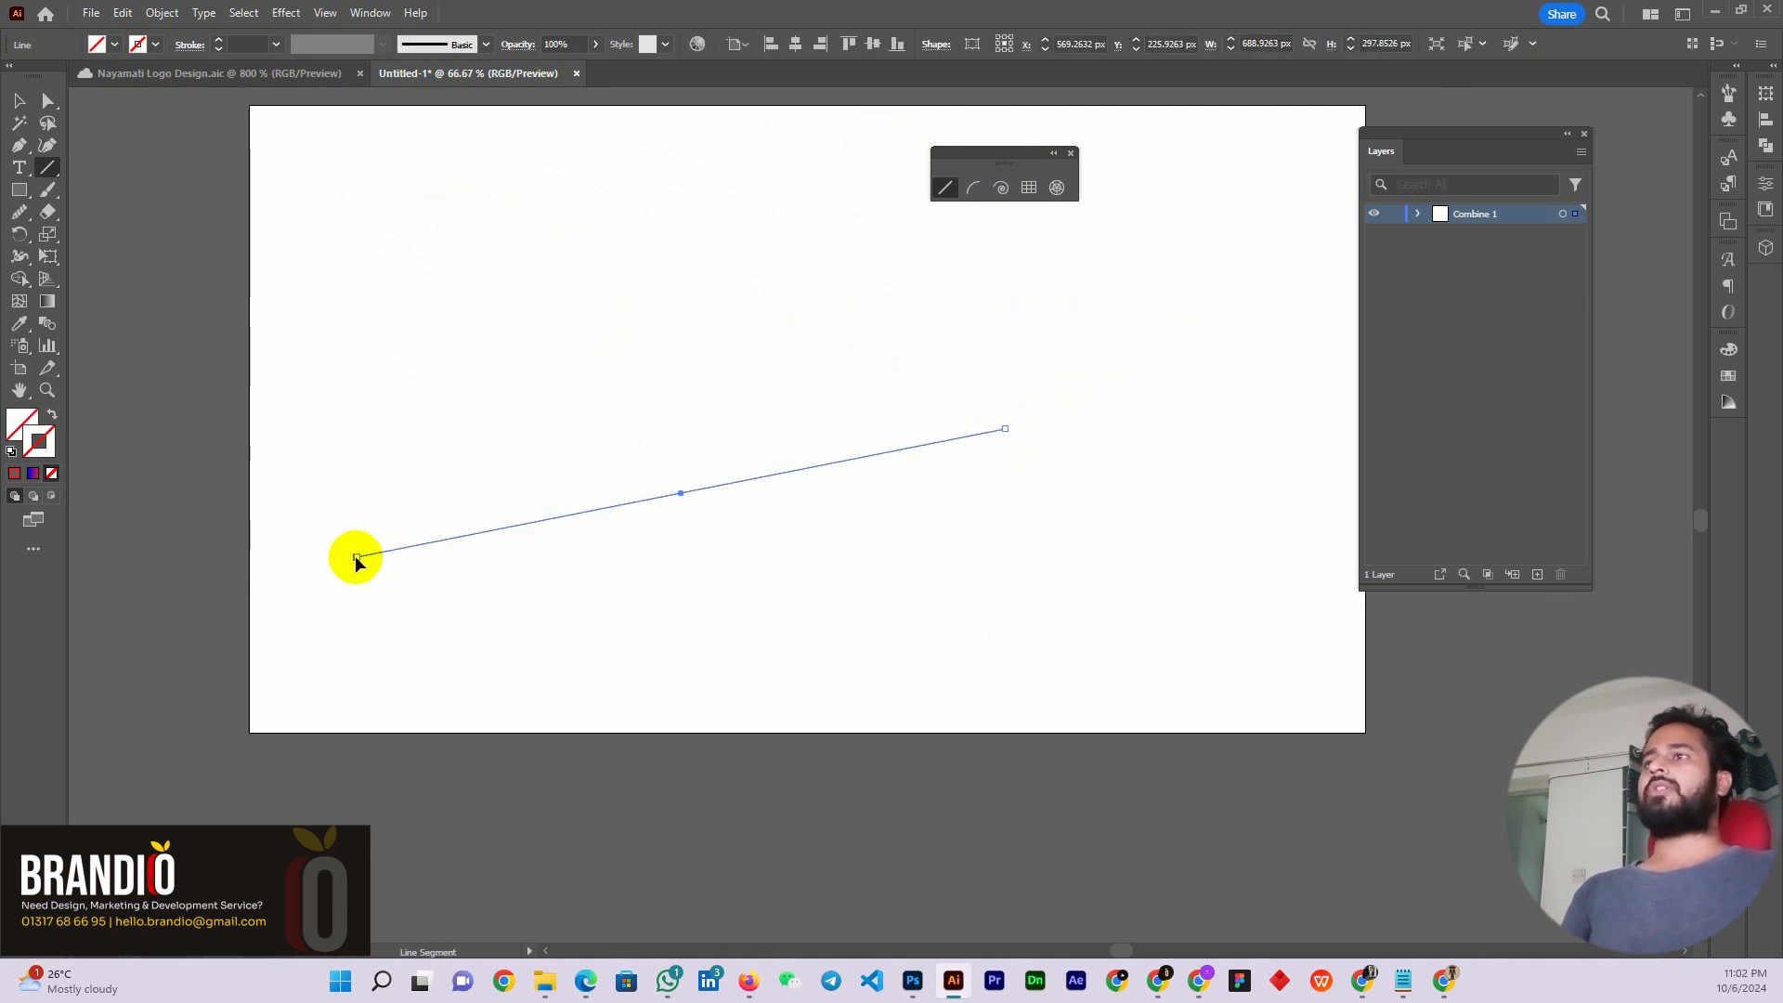
key("ctrl+z")
key("ctrl+z")
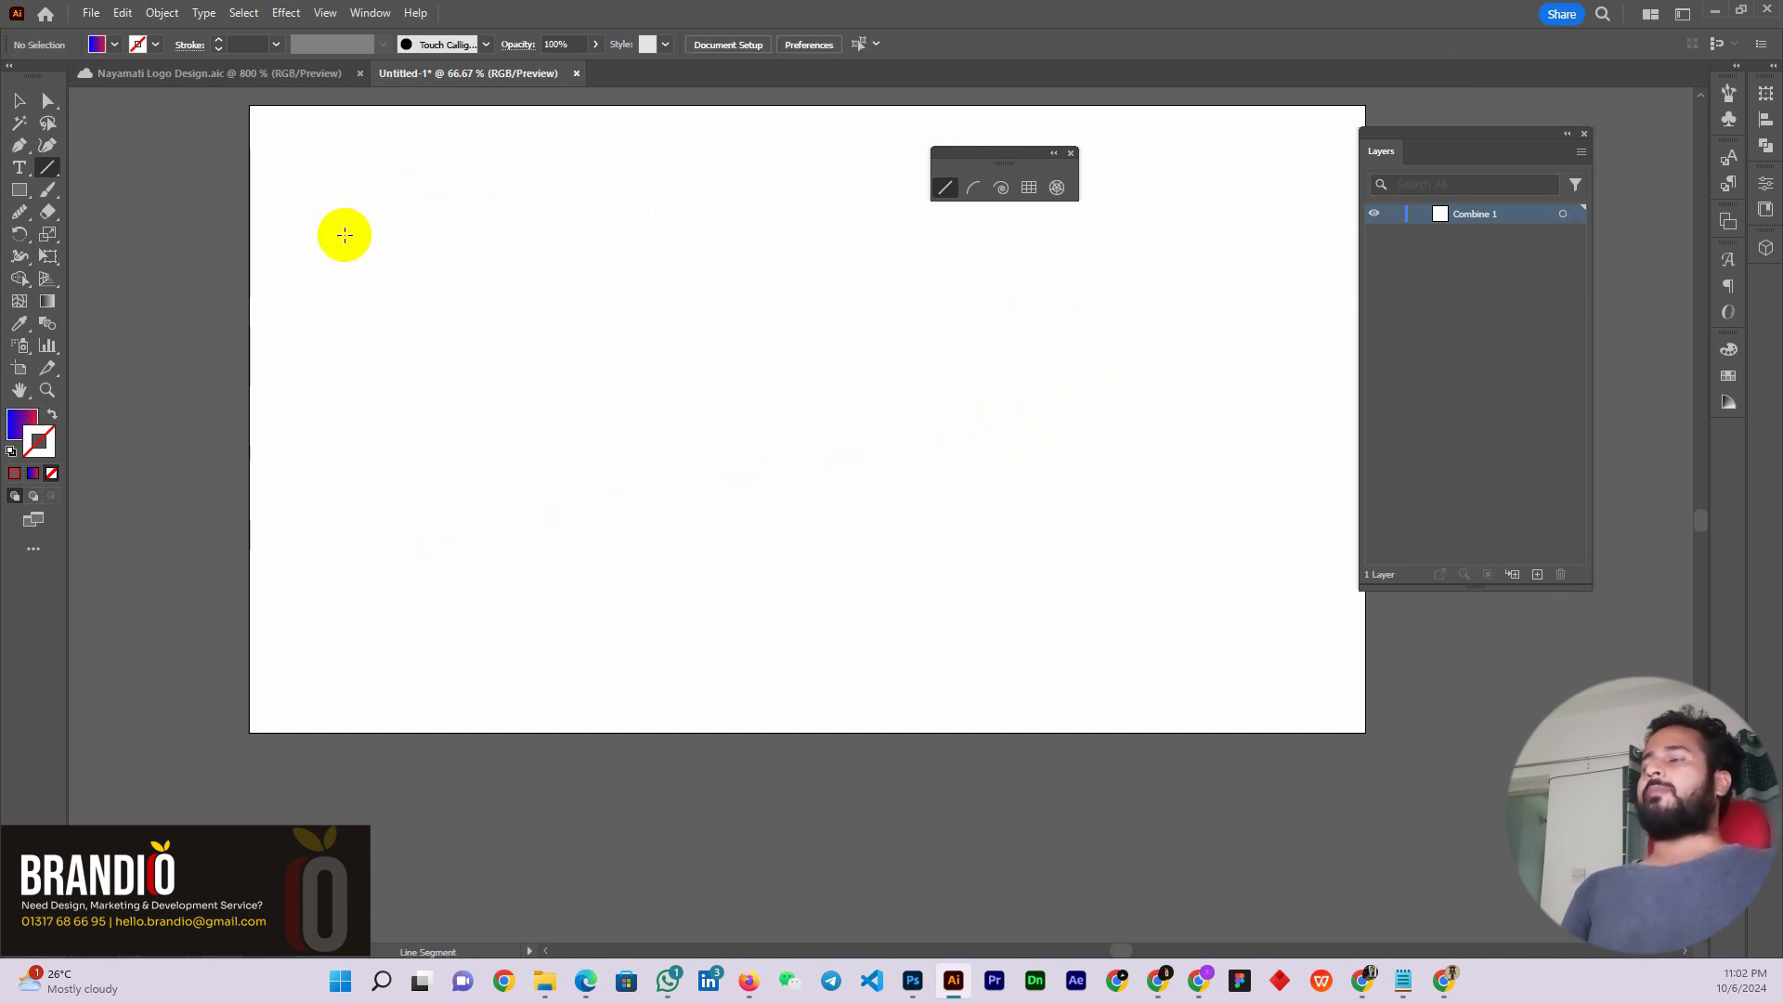
Draw a 45° diagonal line from its centre, about 343 px wide and high, over the artboard's upper-left corner, with a 4 pt stroke
left_click_drag(345, 234, 849, 534)
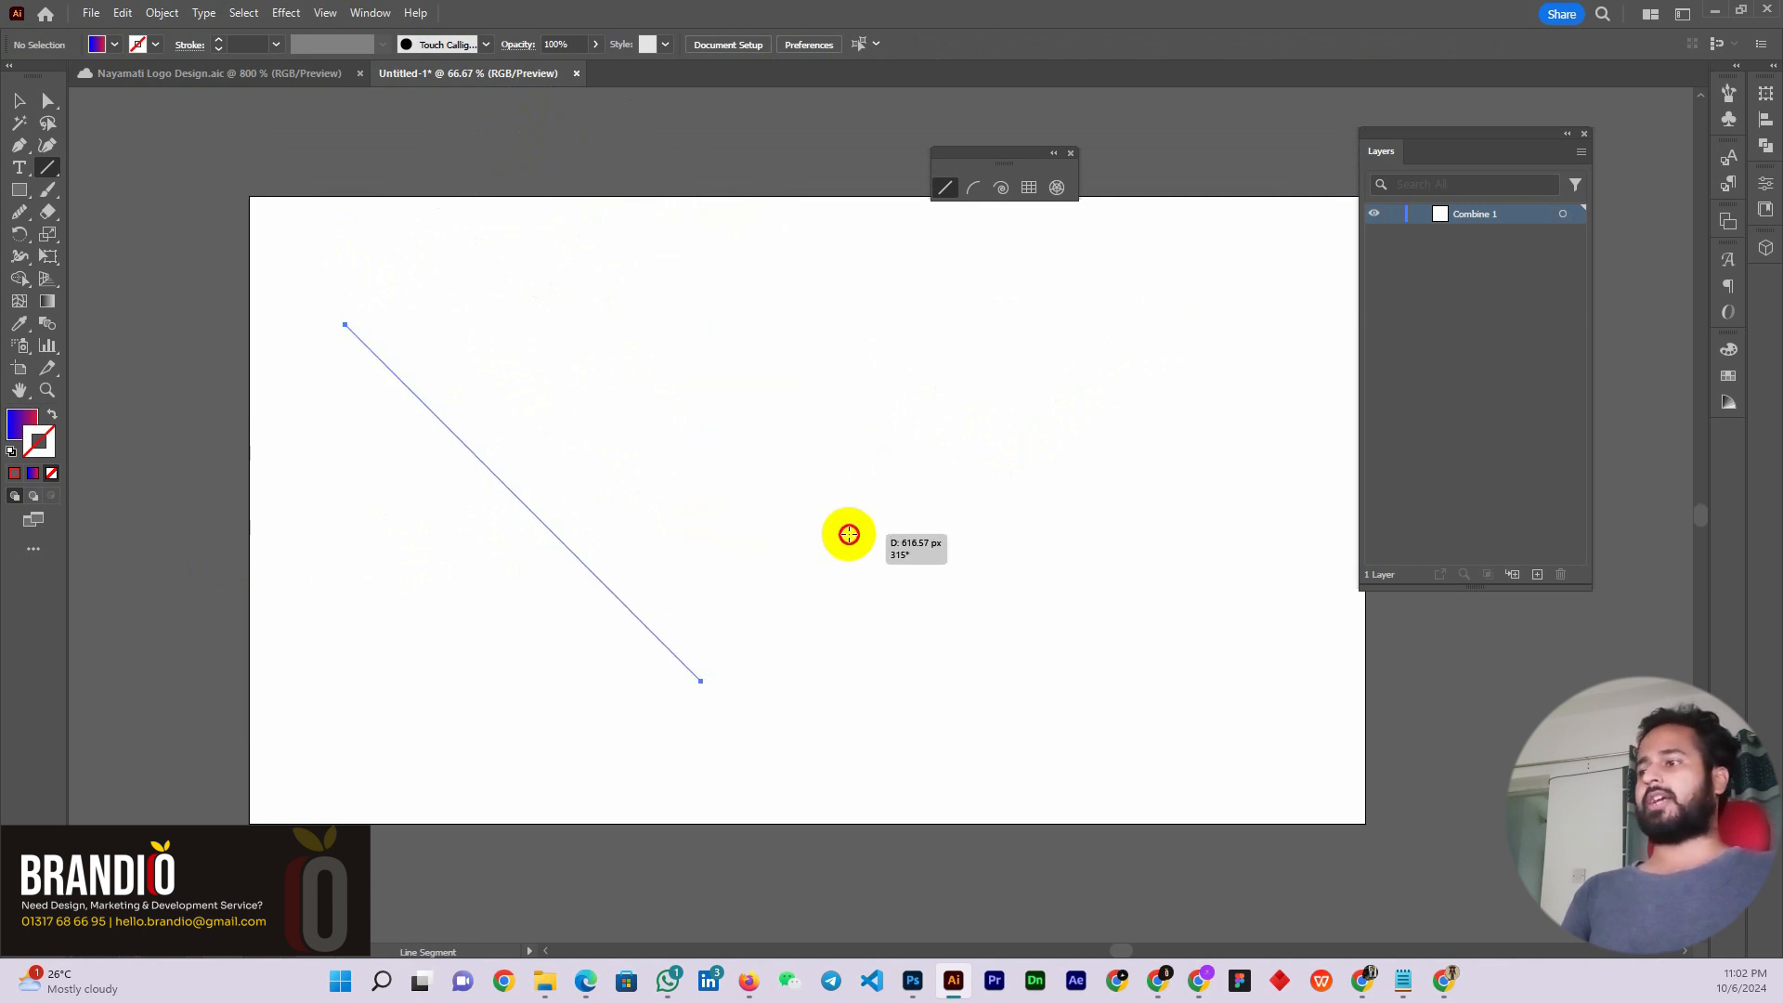
left_click_drag(849, 534, 485, 463)
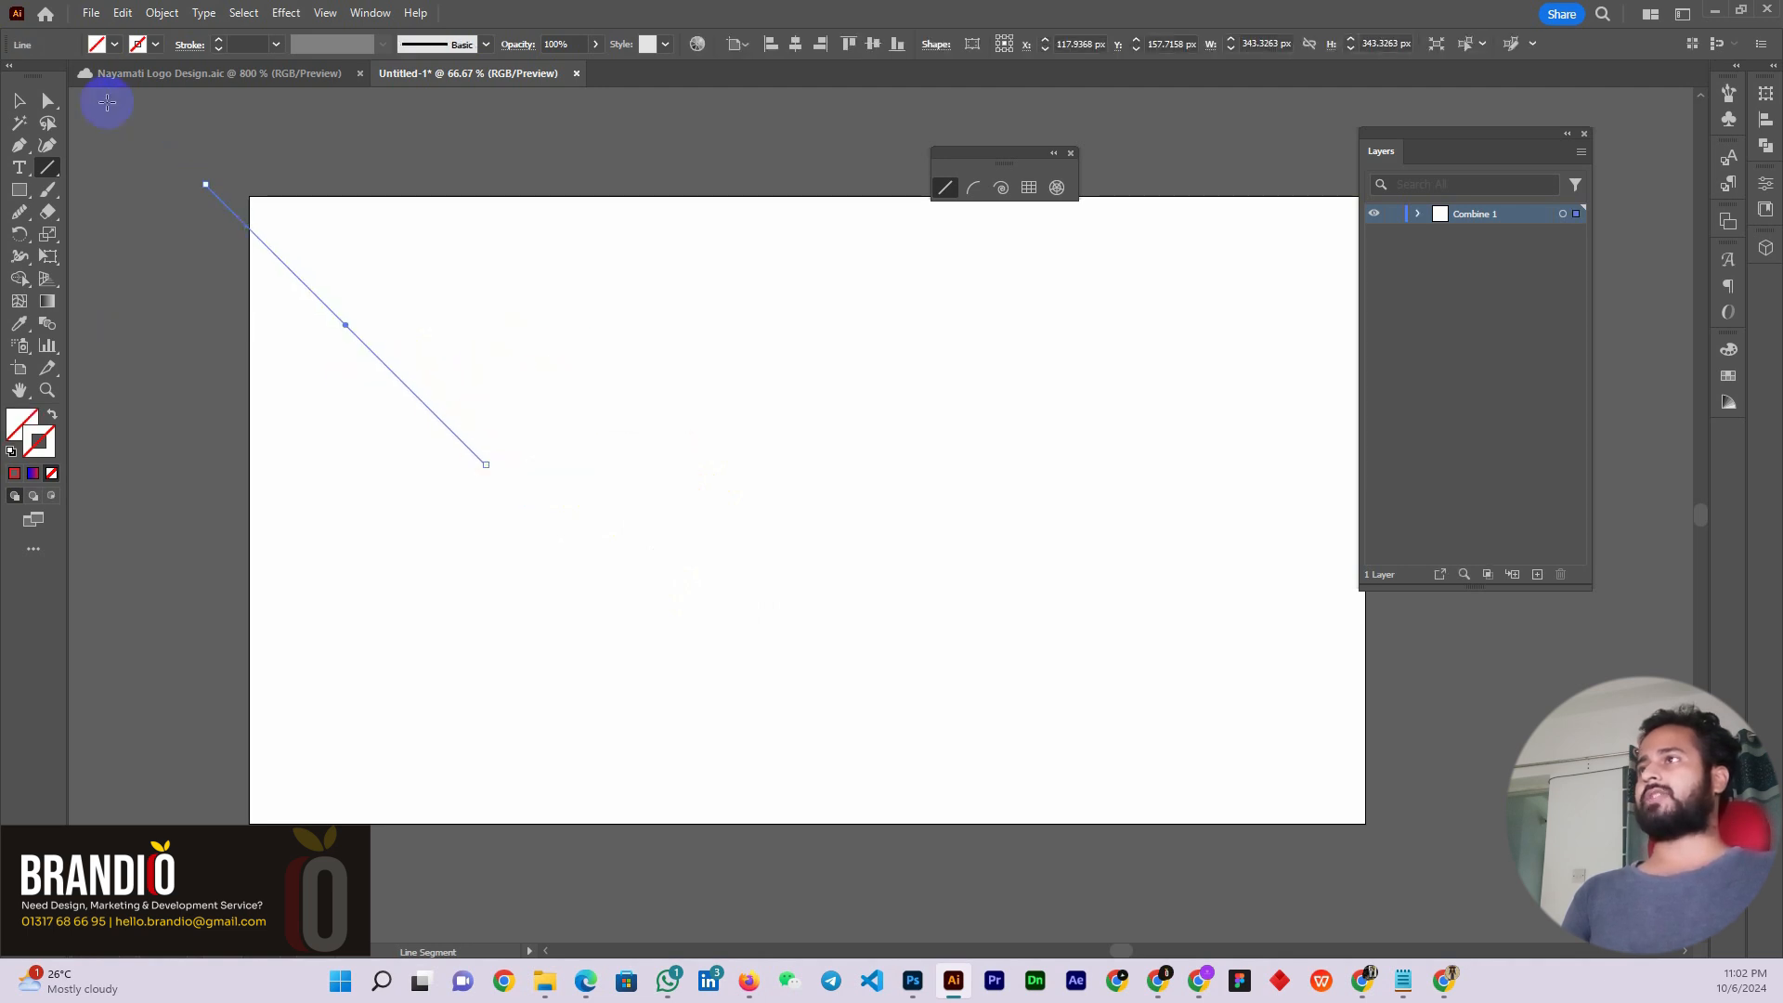
left_click(217, 41)
left_click(217, 41)
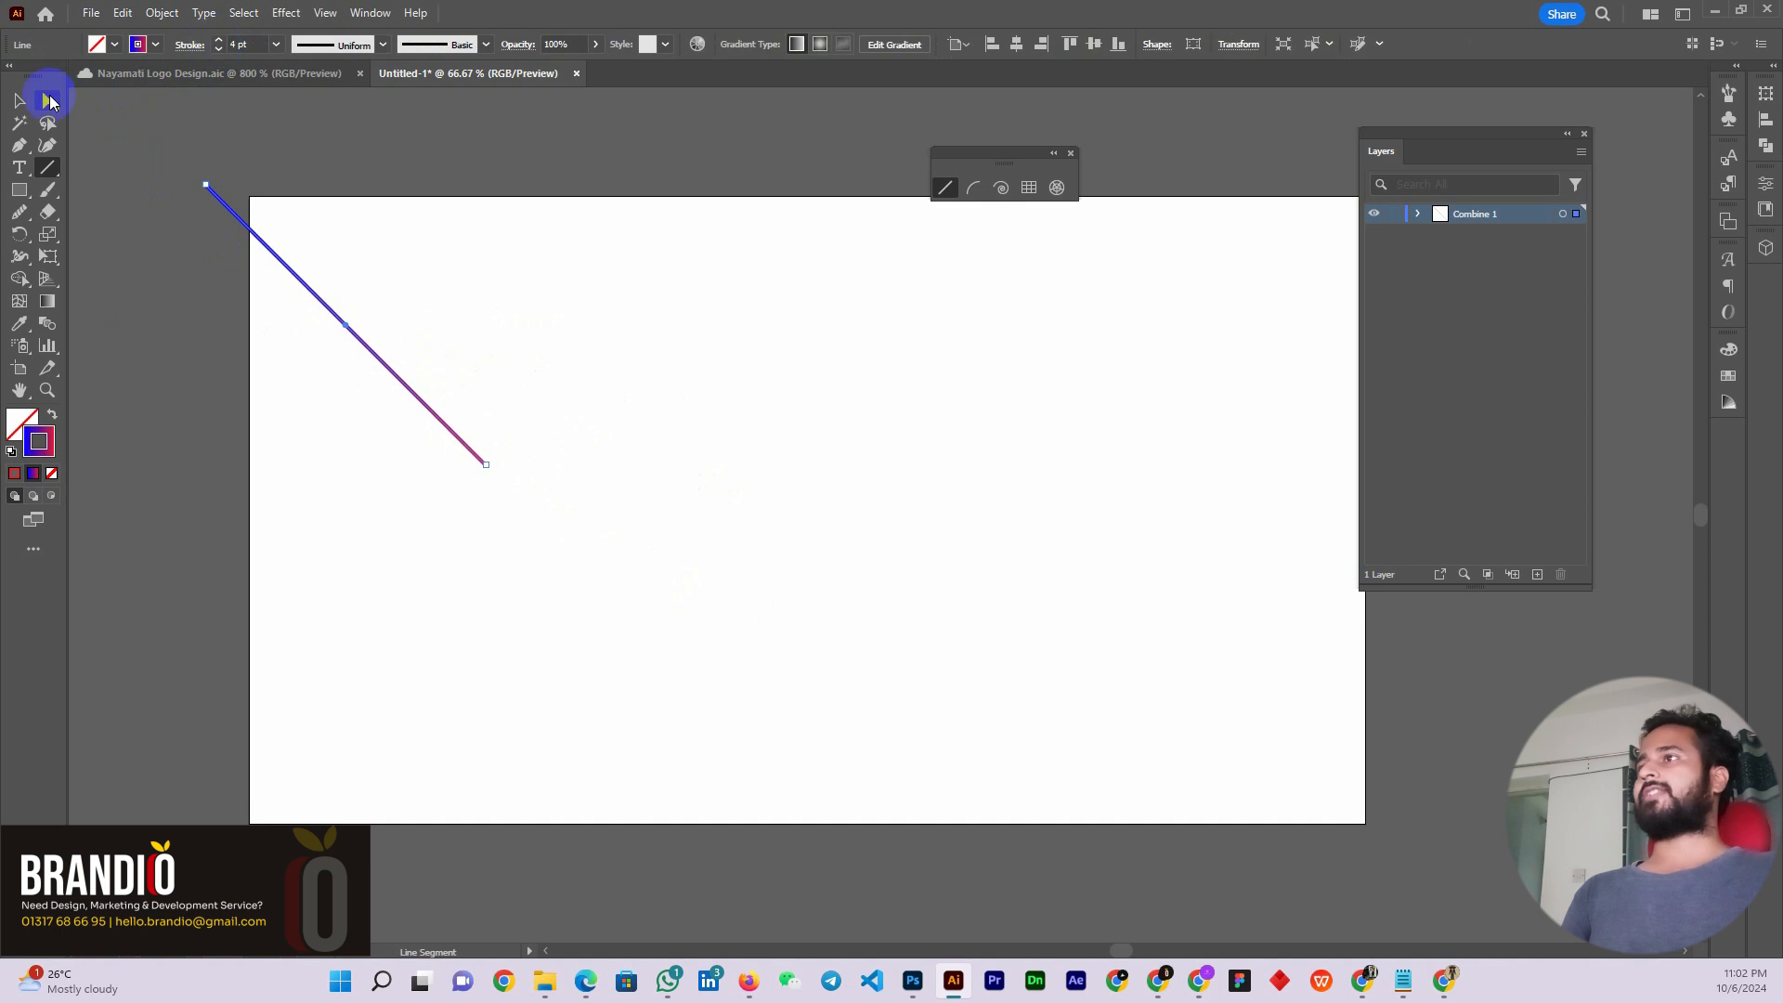
Move the diagonal line fully onto the artboard with the Selection tool and delete it
left_click(19, 99)
left_click_drag(394, 379, 648, 504)
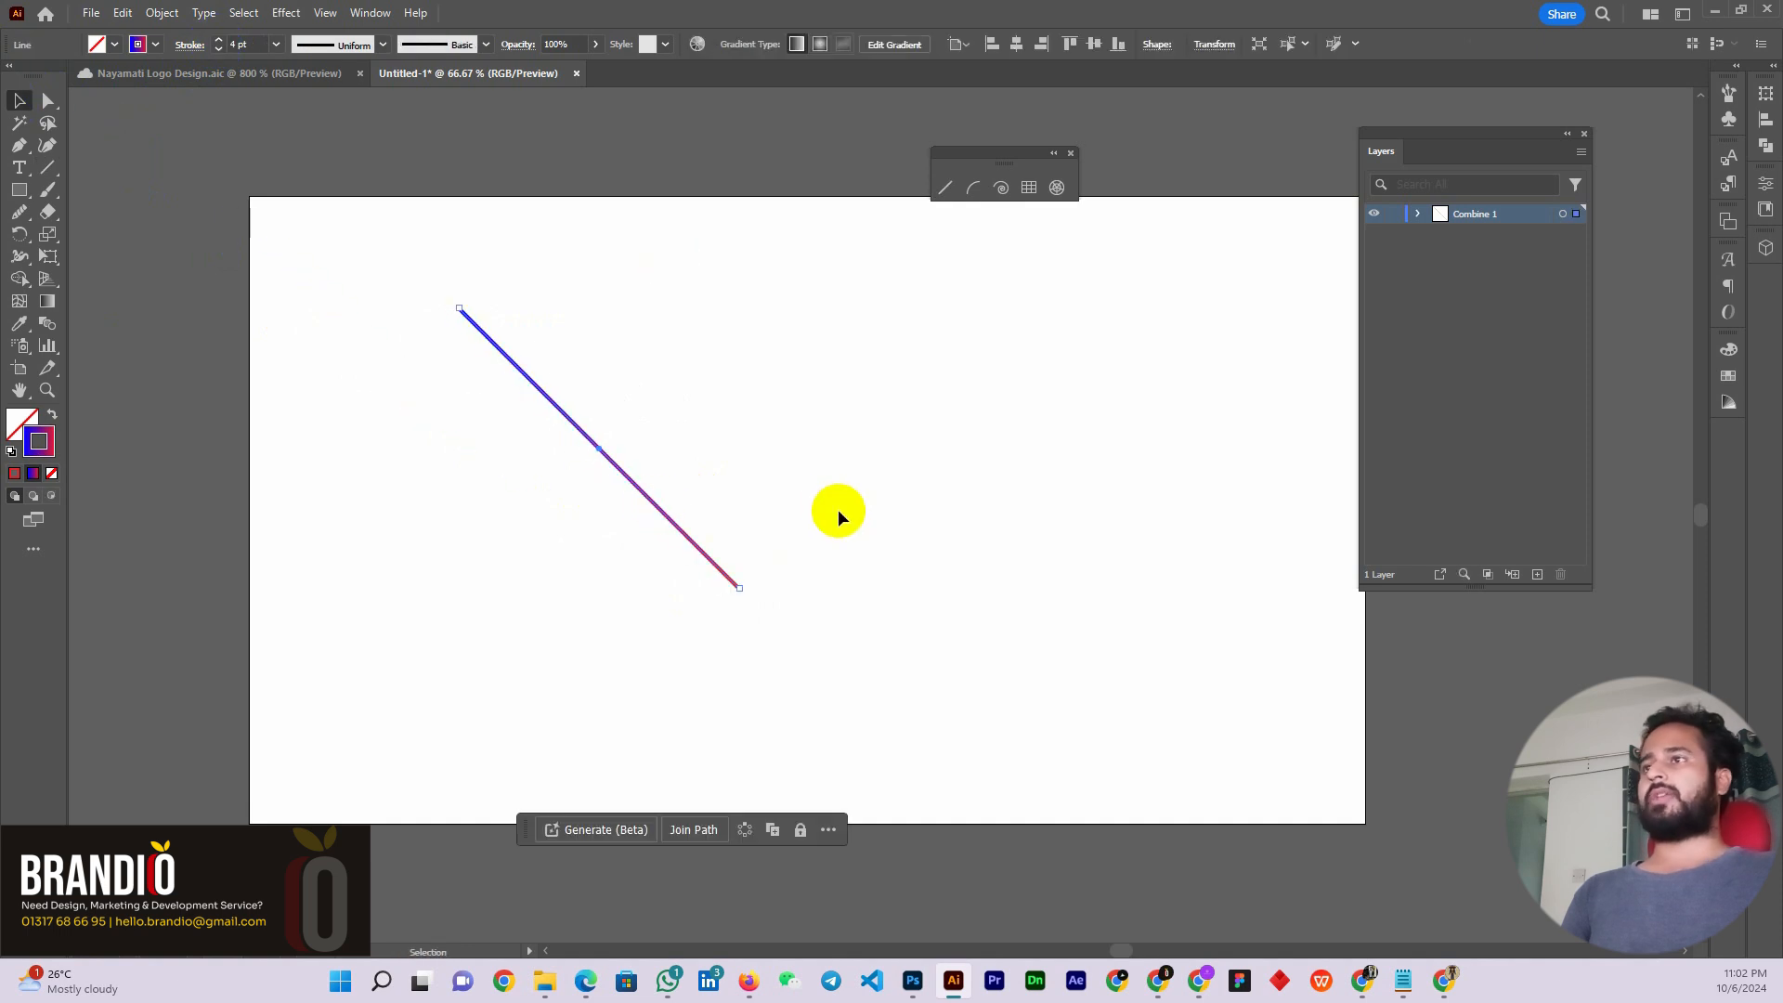
key("Delete")
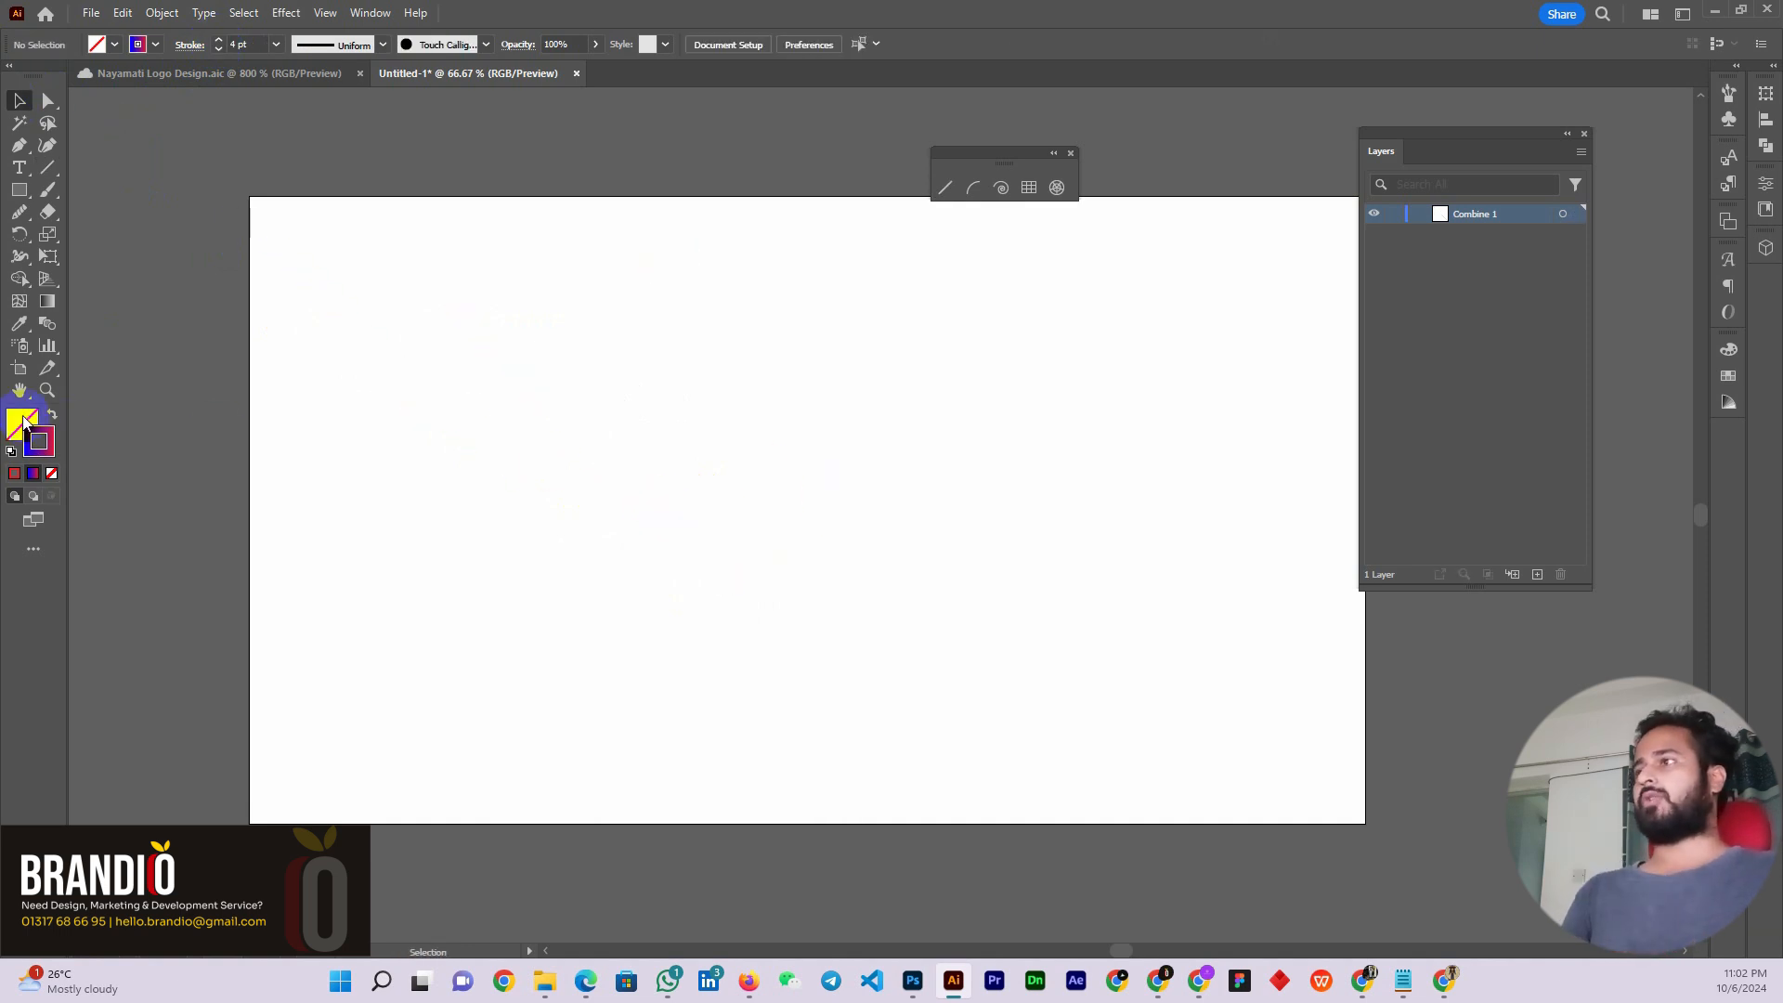
Shift the floating line toolbar slightly and draw an arc about 307 px wide and 342 px high with the Arc tool
left_click_drag(1001, 163, 934, 159)
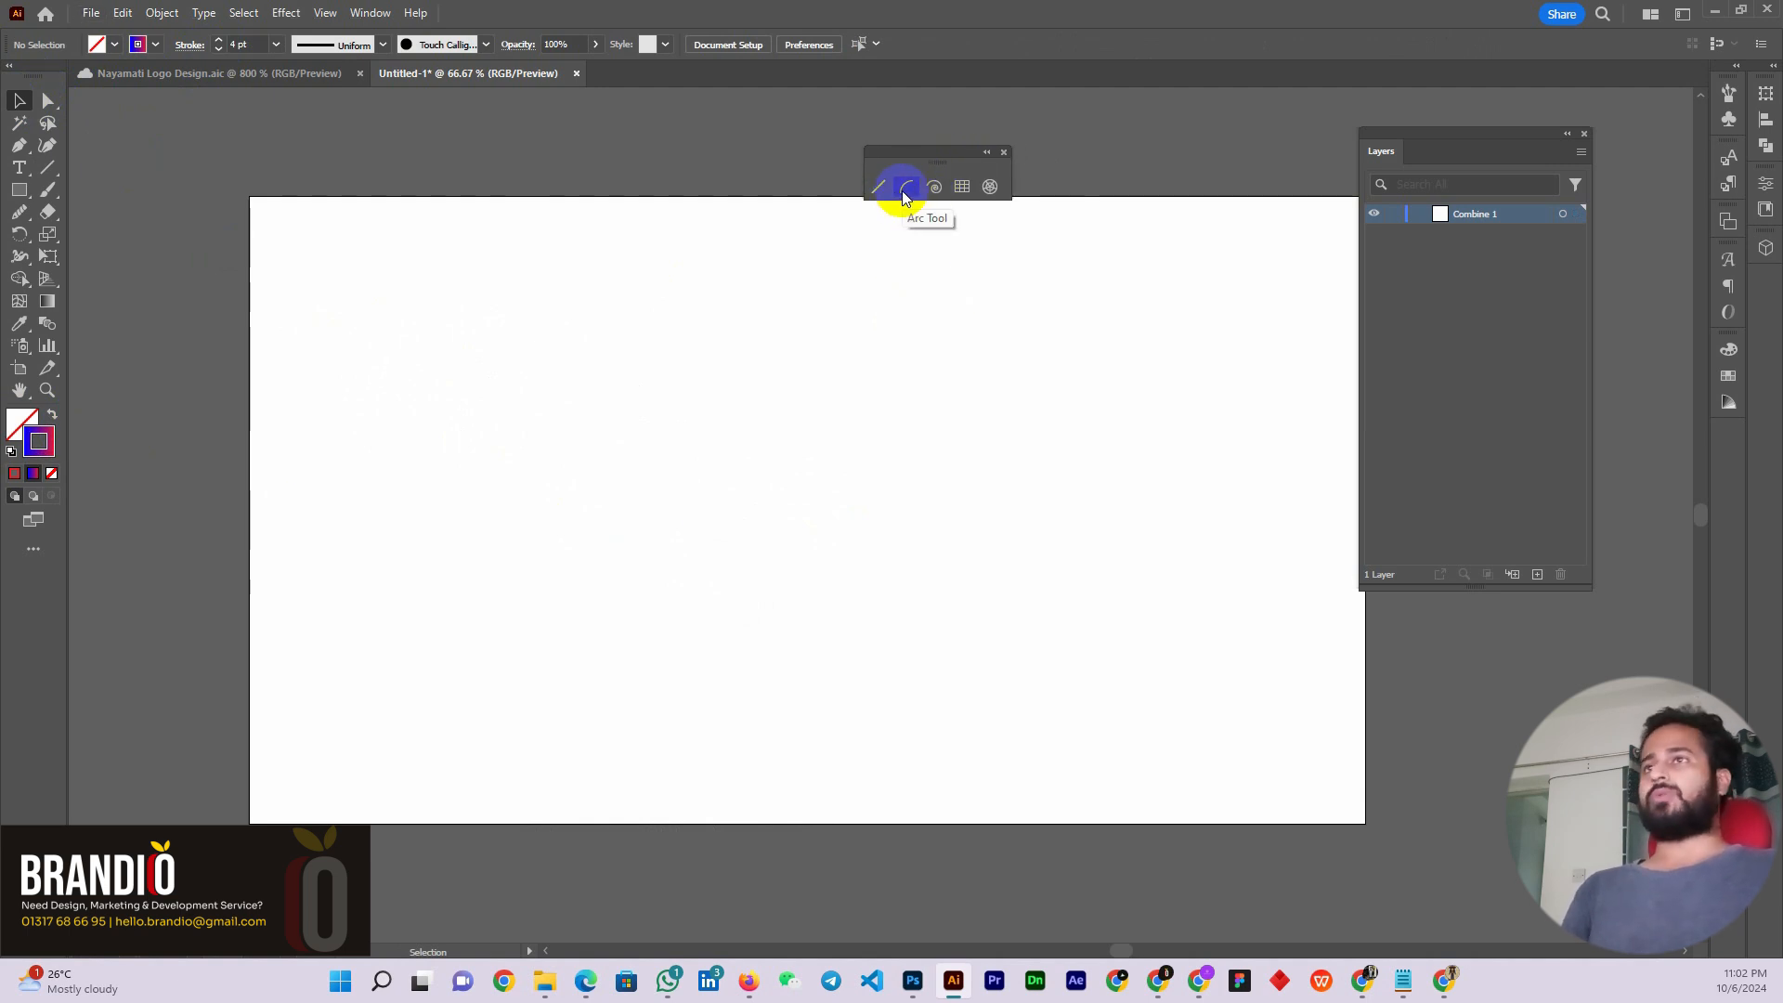
left_click(904, 191)
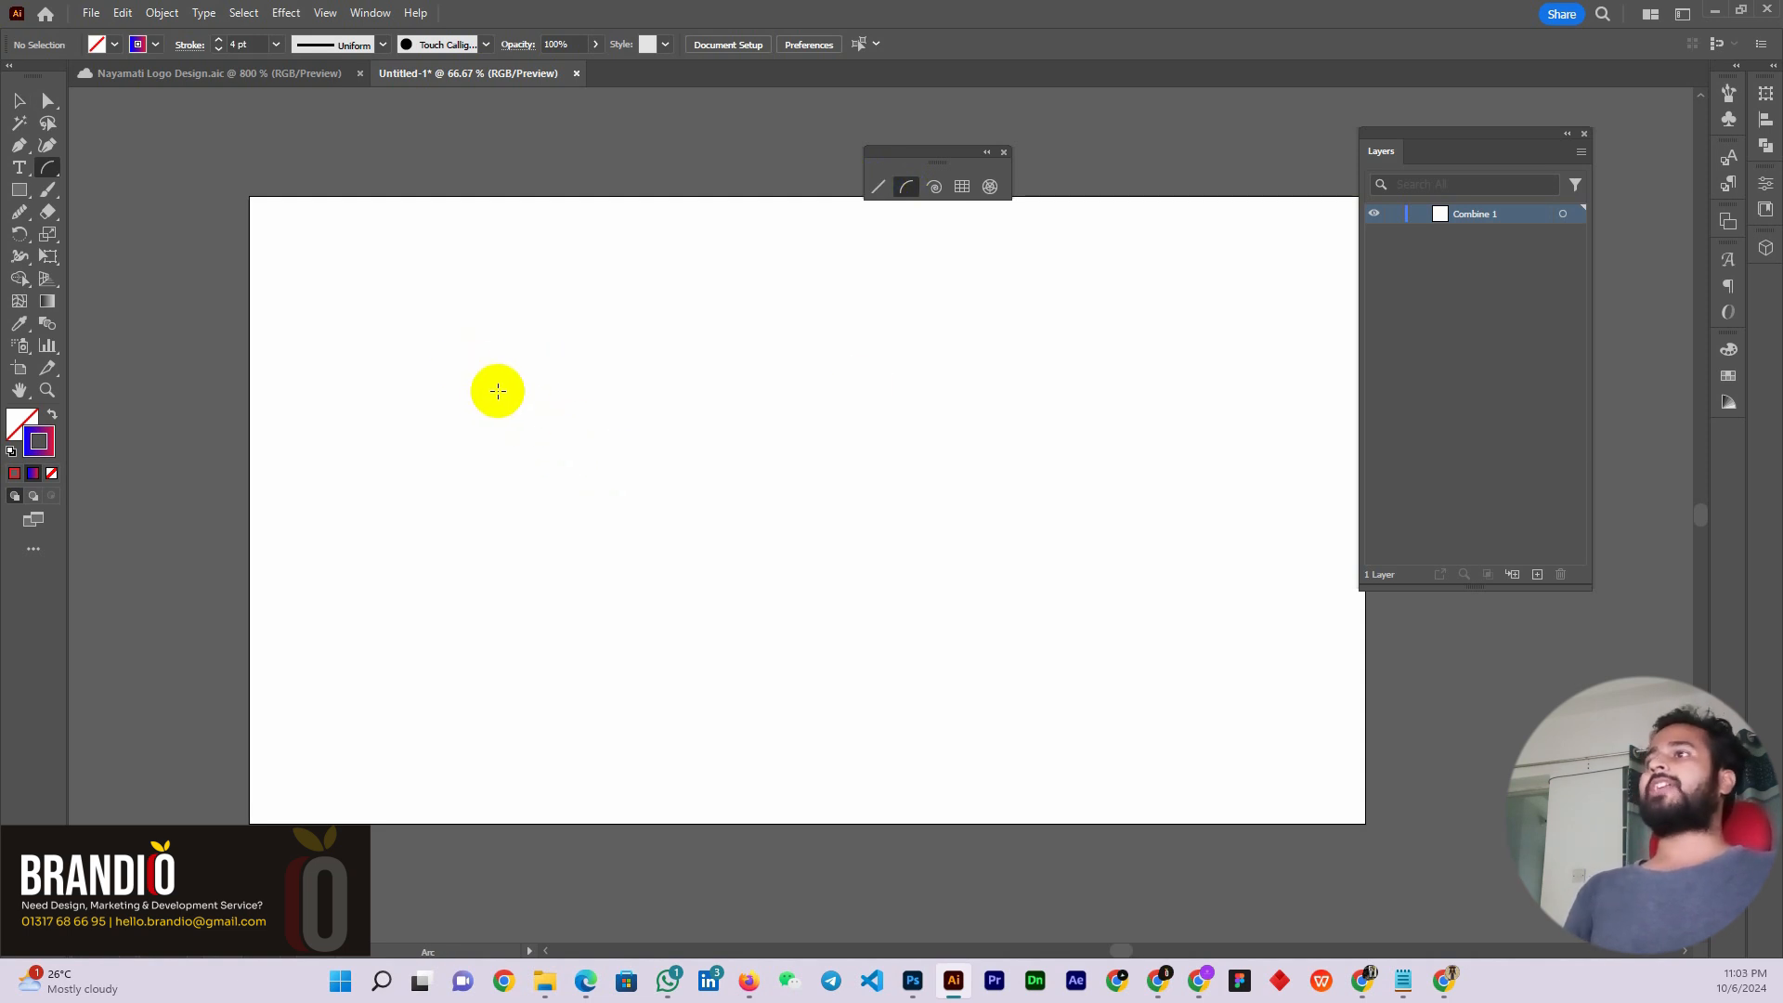
left_click_drag(410, 351, 654, 613)
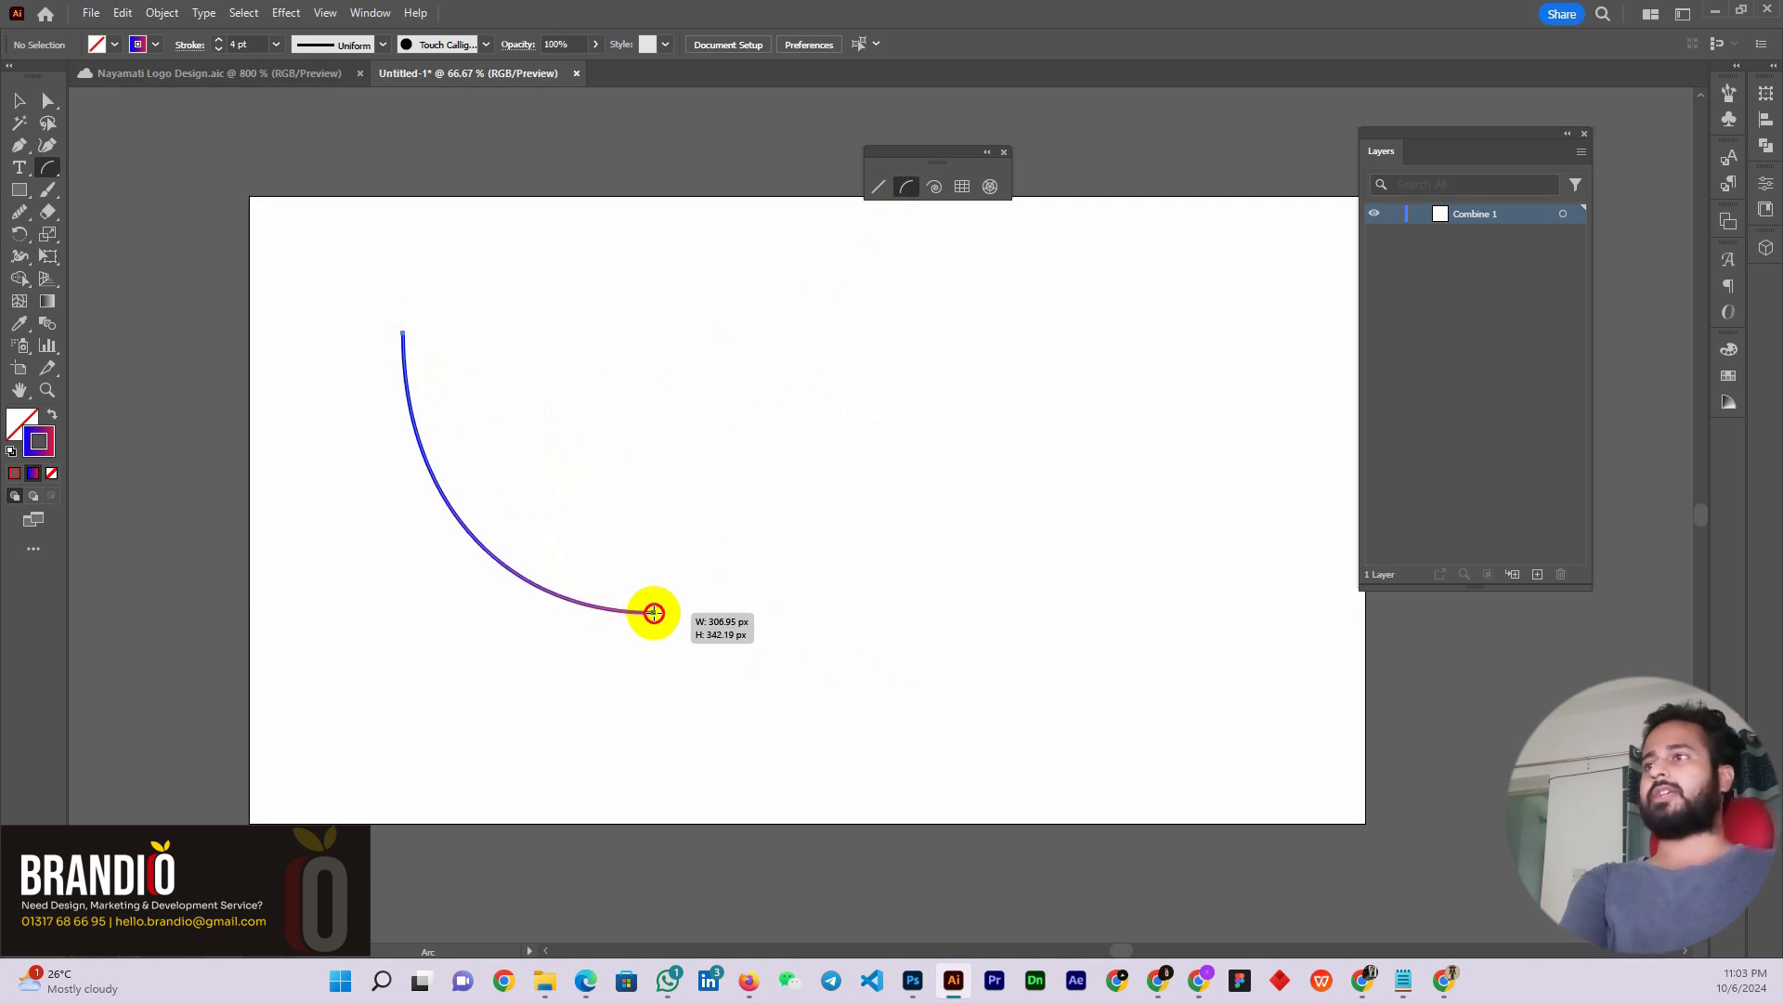
Vary the slope of the arc still being drawn, flattening and sharpening it, until it forms a tight lower-left bend
key("Down")
key("Down")
key("Down")
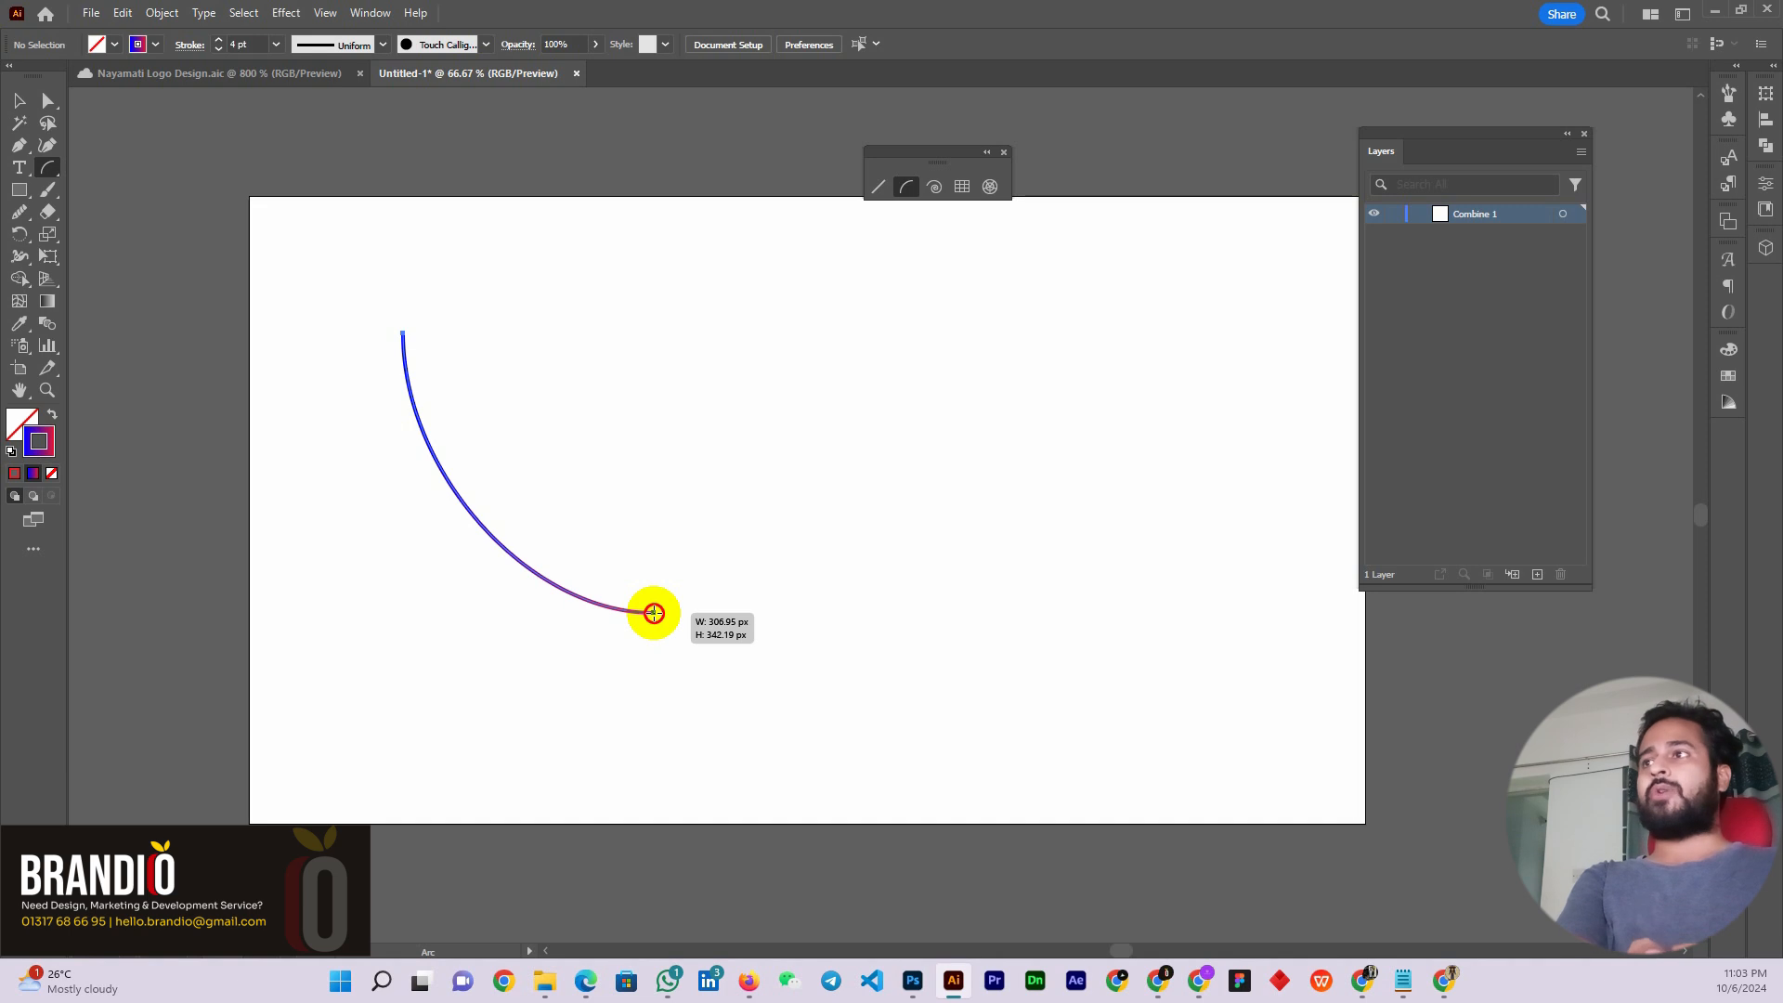
key("Up")
key("Up")
key("Up")
key("Up")
key("Up")
key("Up")
key("Up")
key("Up")
key("Up")
key("Up")
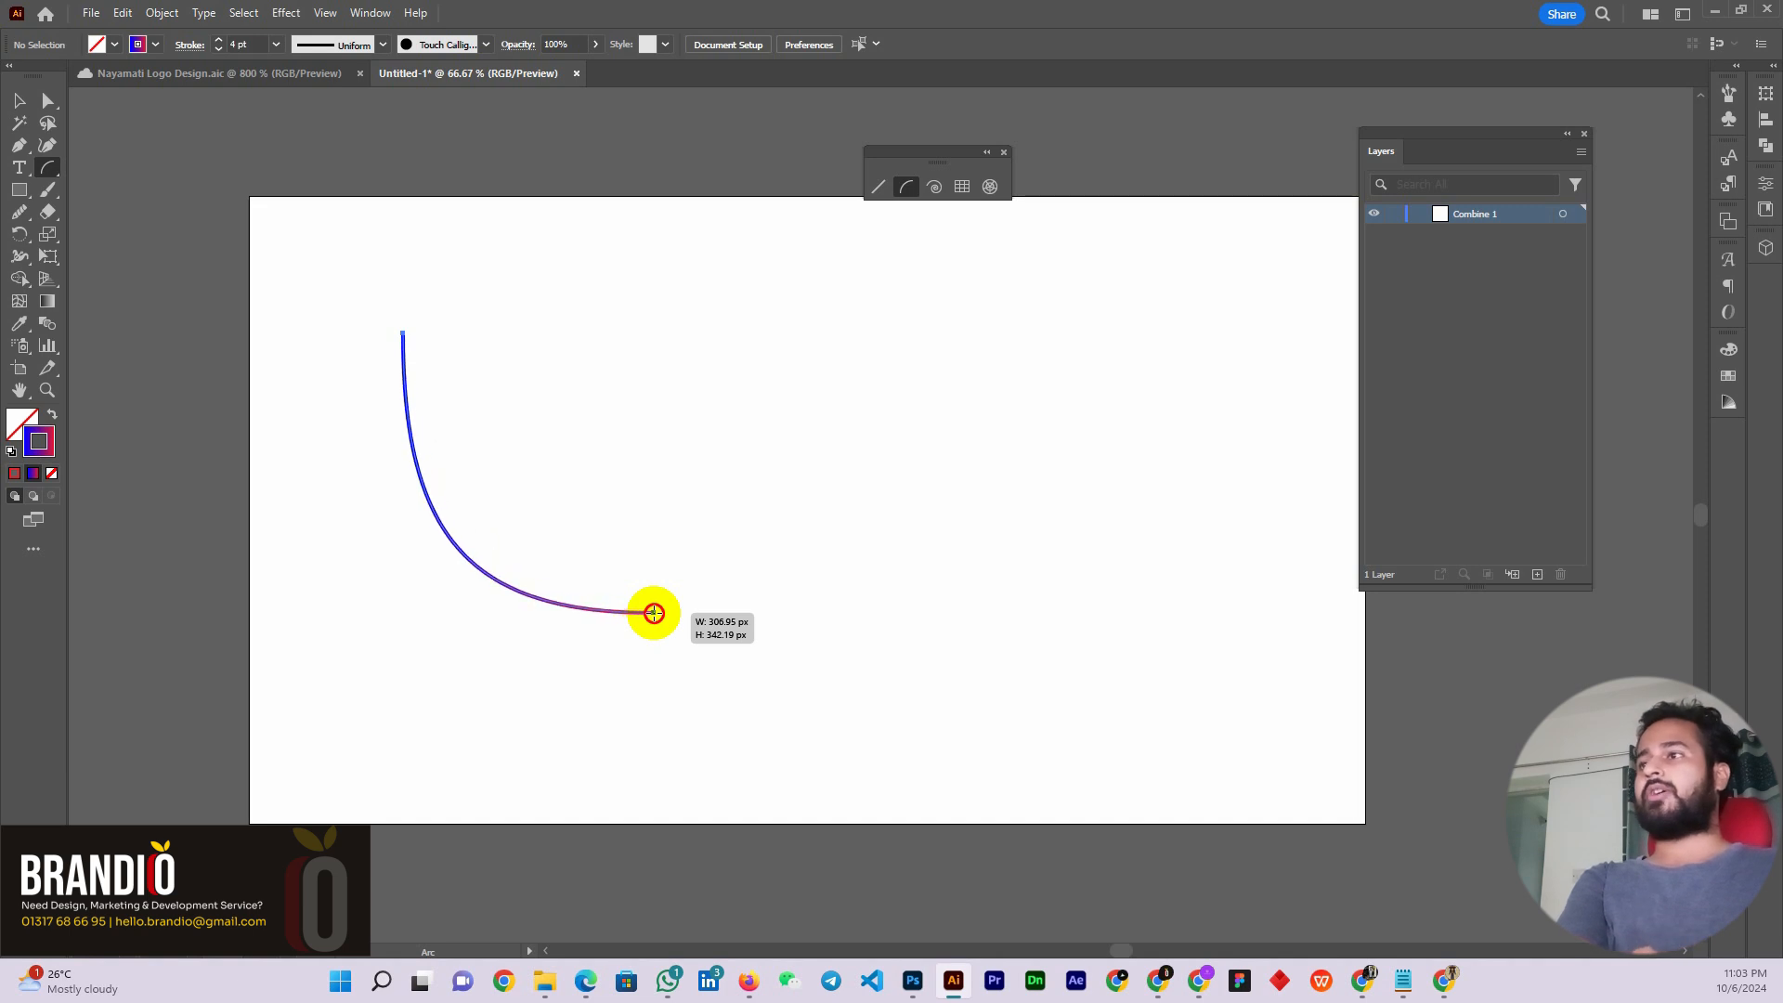
key("Up")
key("Up")
key("Up")
key("Up")
key("Up")
key("Up")
key("Up")
key("Up")
key("Down")
key("Down")
key("Down")
key("Down")
key("Down")
key("Down")
key("Down")
key("Down")
key("Down")
key("Down")
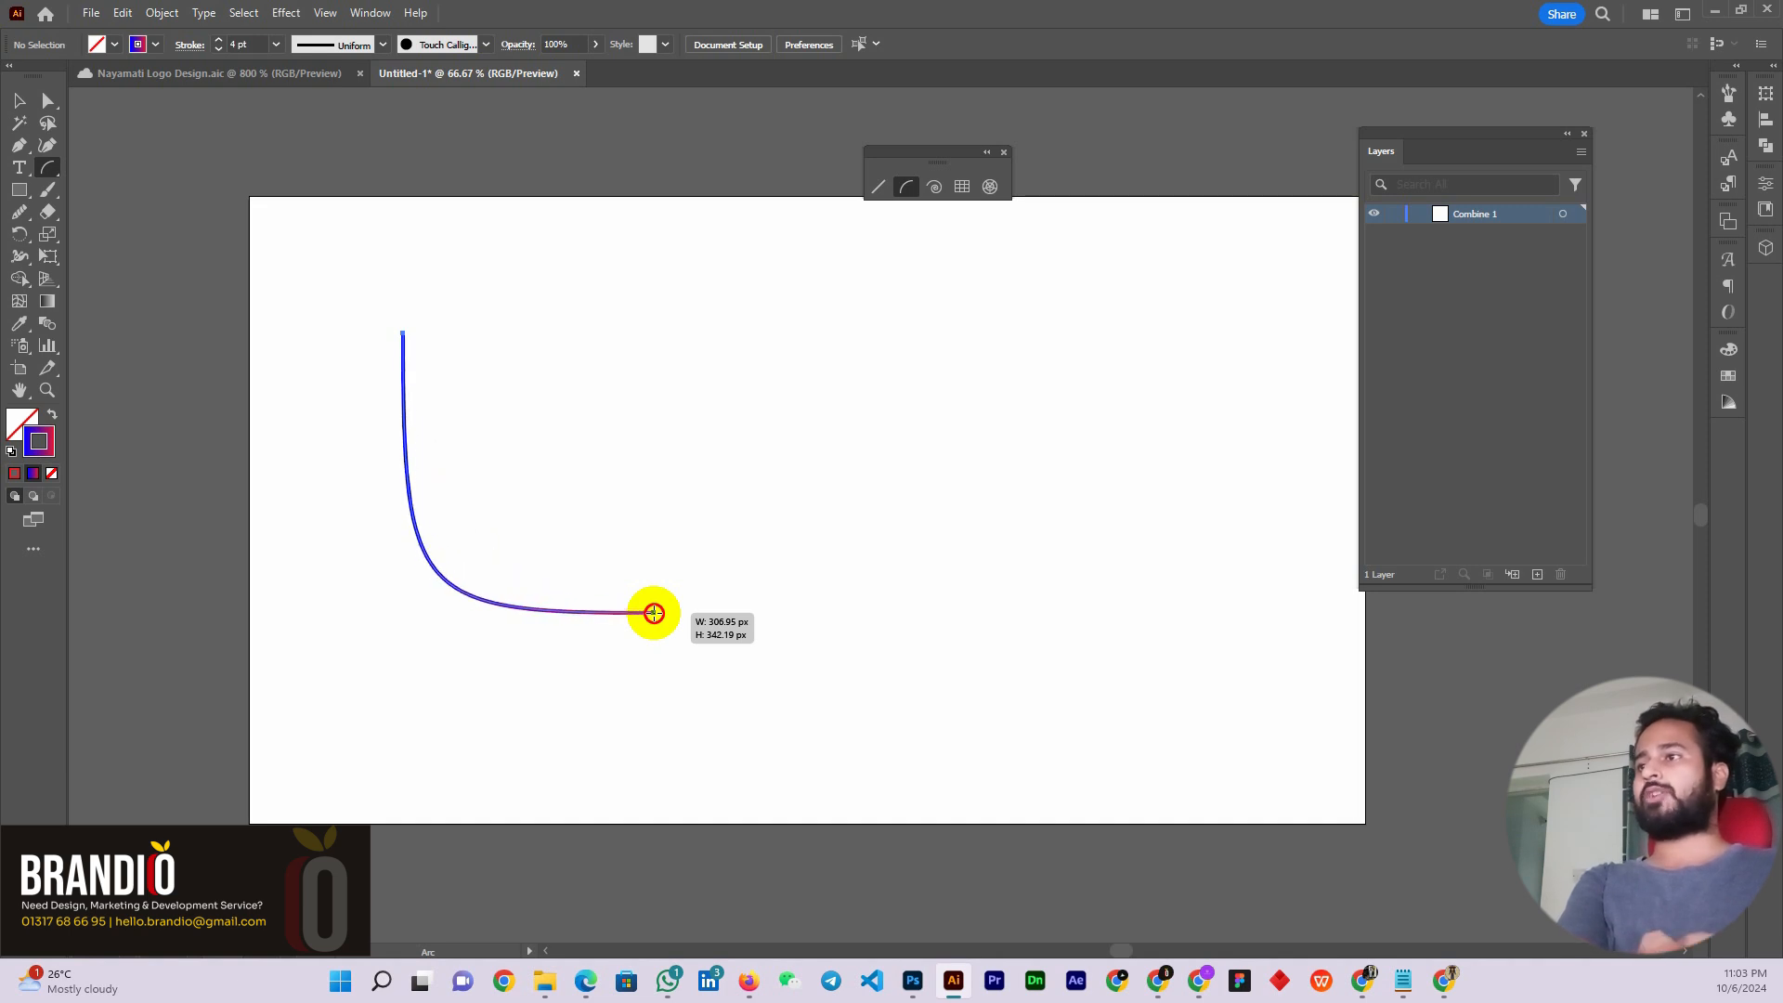
key("Down")
key("Down")
key("Down")
key("Down")
key("Down")
key("Down")
key("Down")
key("Down")
key("Down")
key("Down")
key("Down")
key("Down")
key("Down")
key("Down")
key("Down")
key("Down")
key("Down")
key("Down")
key("Down")
key("Down")
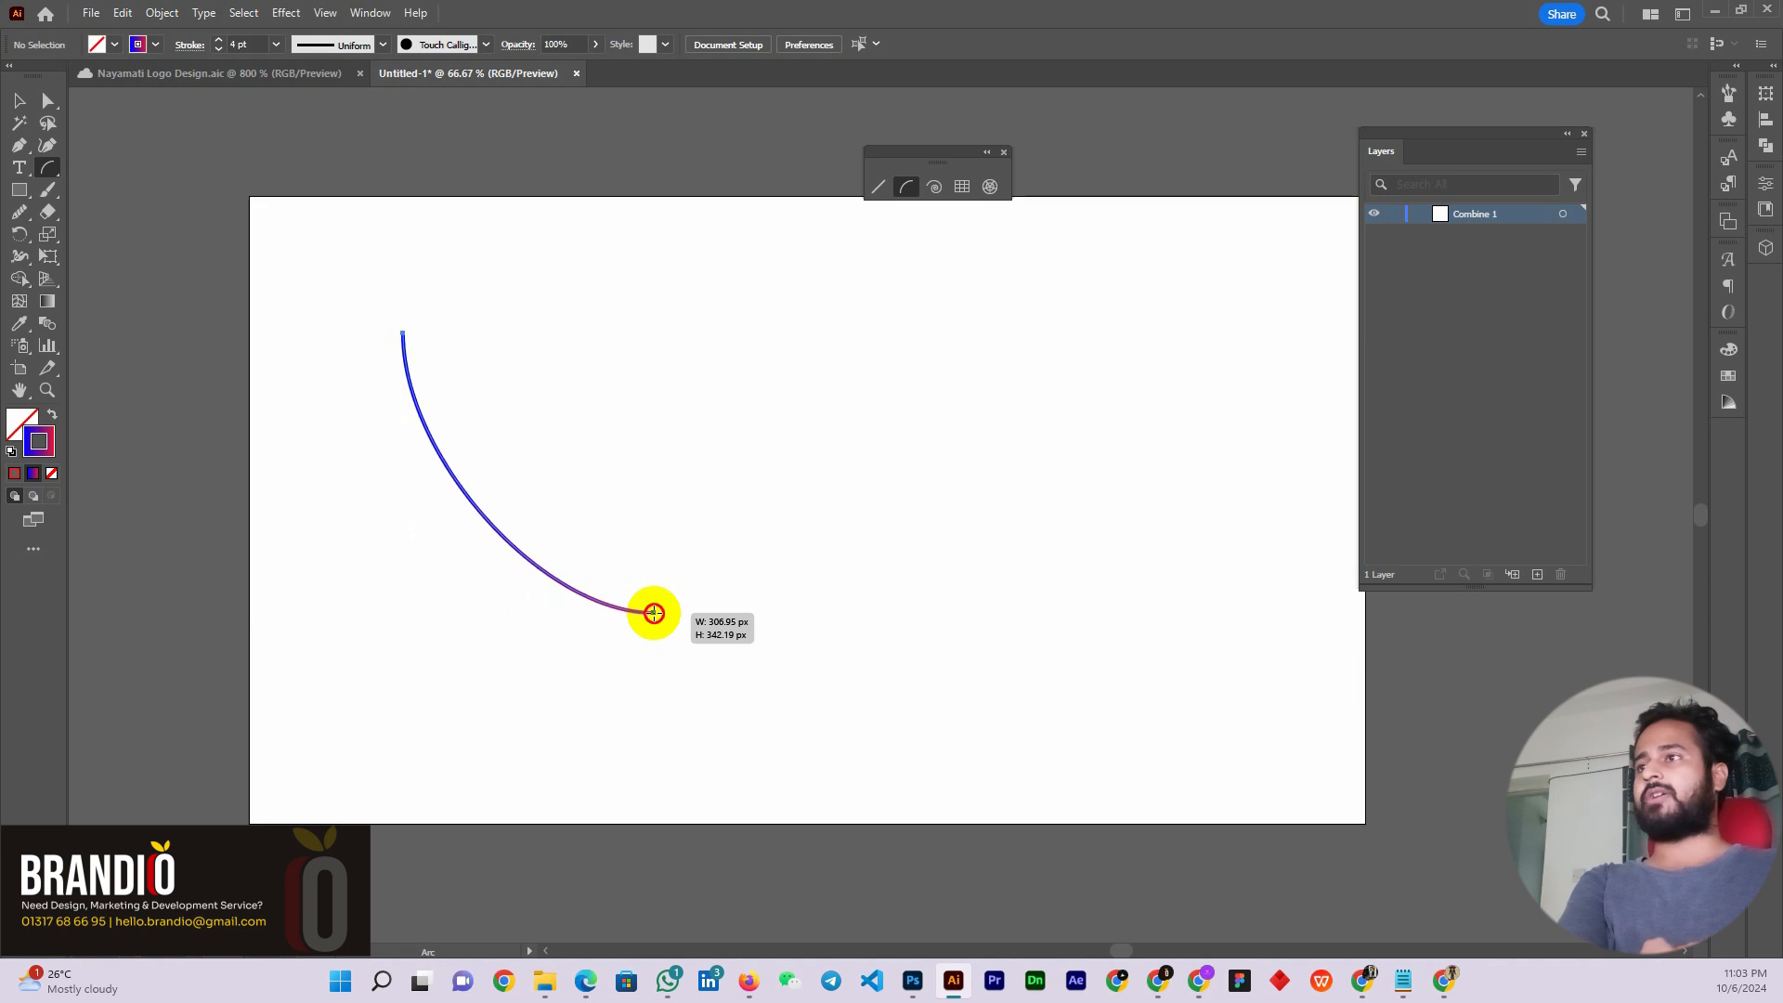
key("Down")
key("Down")
key("Down")
key("Down")
key("Down")
key("Down")
key("Down")
key("Down")
key("Up")
key("Up")
key("Up")
key("Up")
key("Up")
key("Up")
key("Up")
key("Up")
key("Up")
key("Up")
key("Up")
key("Up")
key("Up")
key("Up")
key("Up")
key("Up")
key("Up")
key("Up")
key("Up")
key("Up")
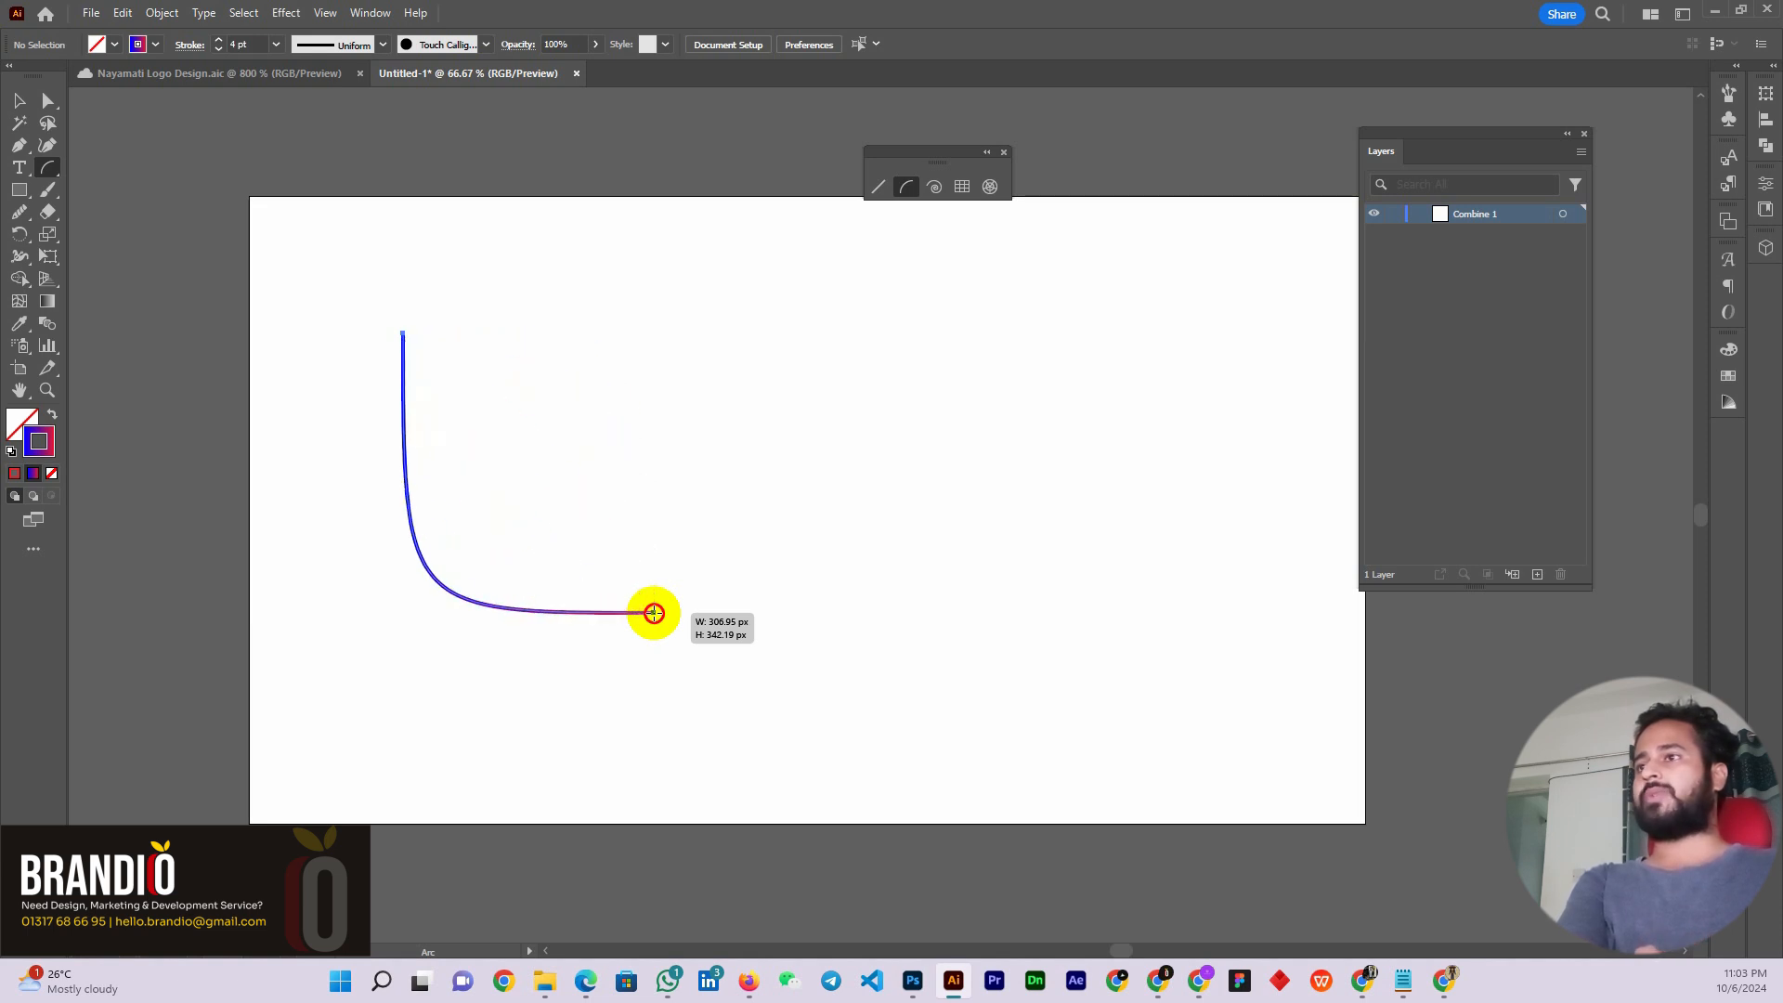
Flip the unfinished arc's bulge between the upper right and lower left, ending on a rounded upper-right curve
key("Down")
key("Down")
key("Down")
key("Down")
key("Down")
key("Down")
key("Down")
key("Down")
key("Down")
key("Down")
key("Down")
key("Down")
key("Down")
key("Down")
key("Down")
key("Down")
key("Down")
key("Down")
key("Down")
key("Down")
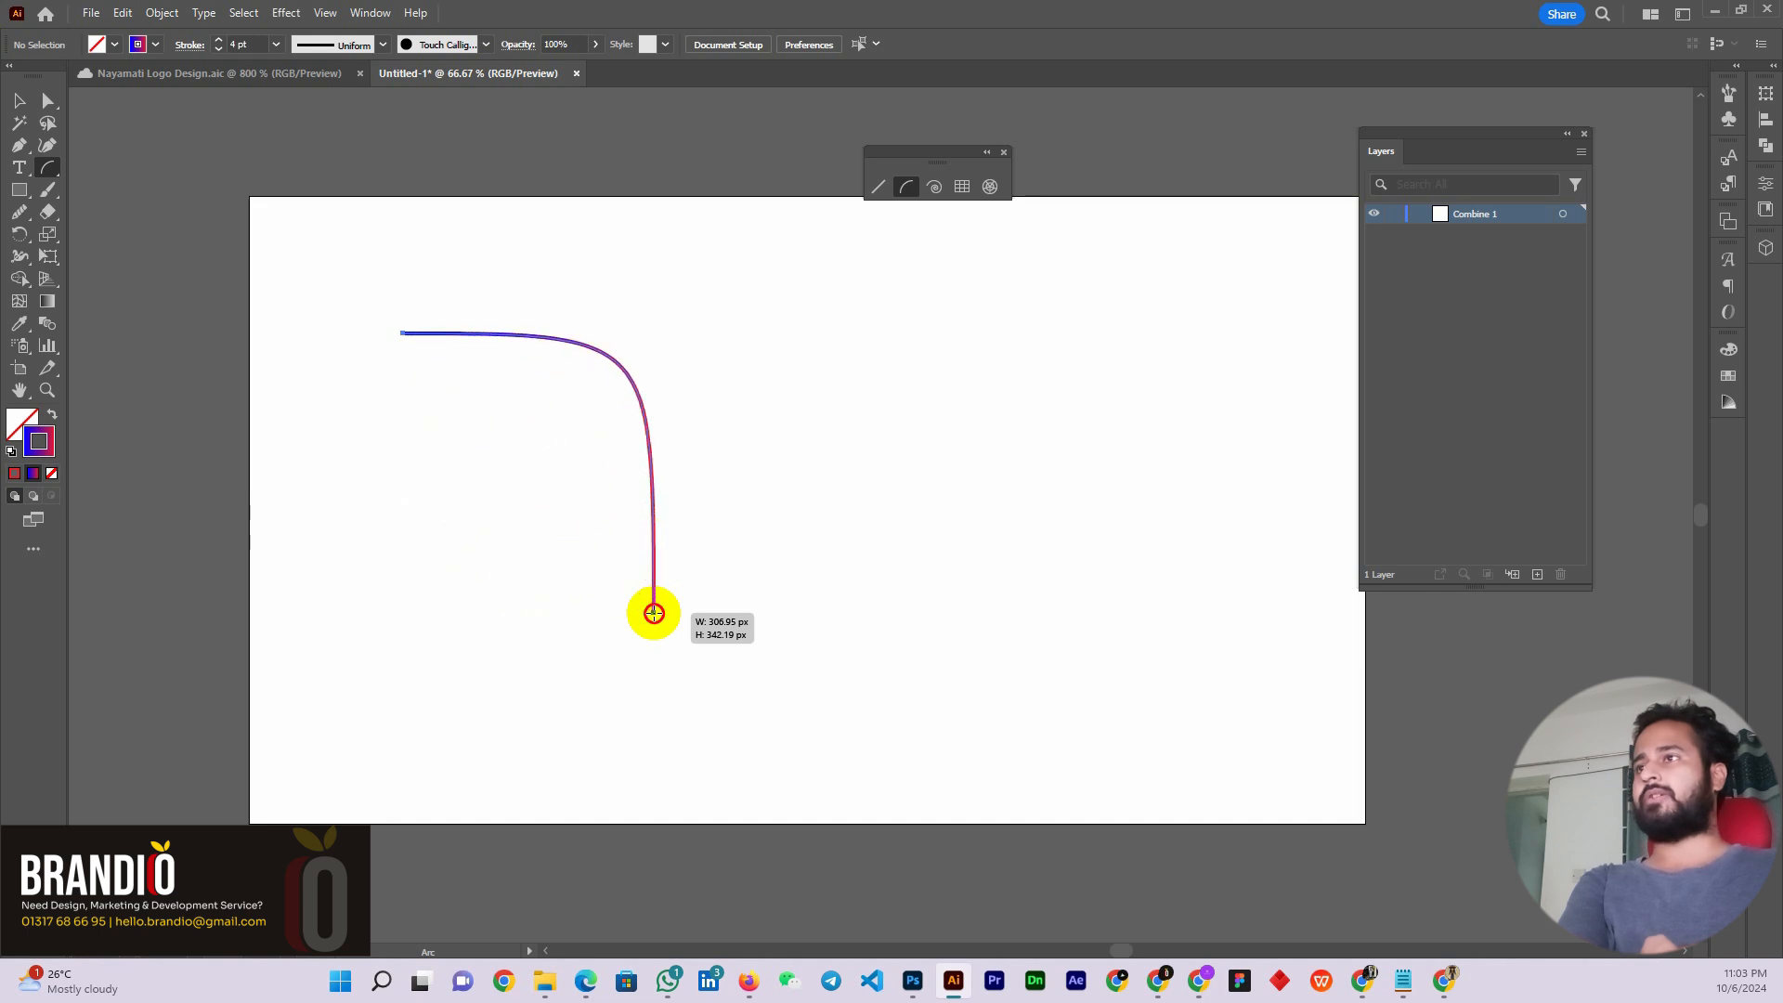
key("Up")
key("Up")
key("Up")
key("Up")
key("Up")
key("Up")
key("Up")
key("Up")
key("Up")
key("Up")
key("Up")
key("Up")
key("Up")
key("Up")
key("Up")
key("Up")
key("Up")
key("Up")
key("Up")
key("Up")
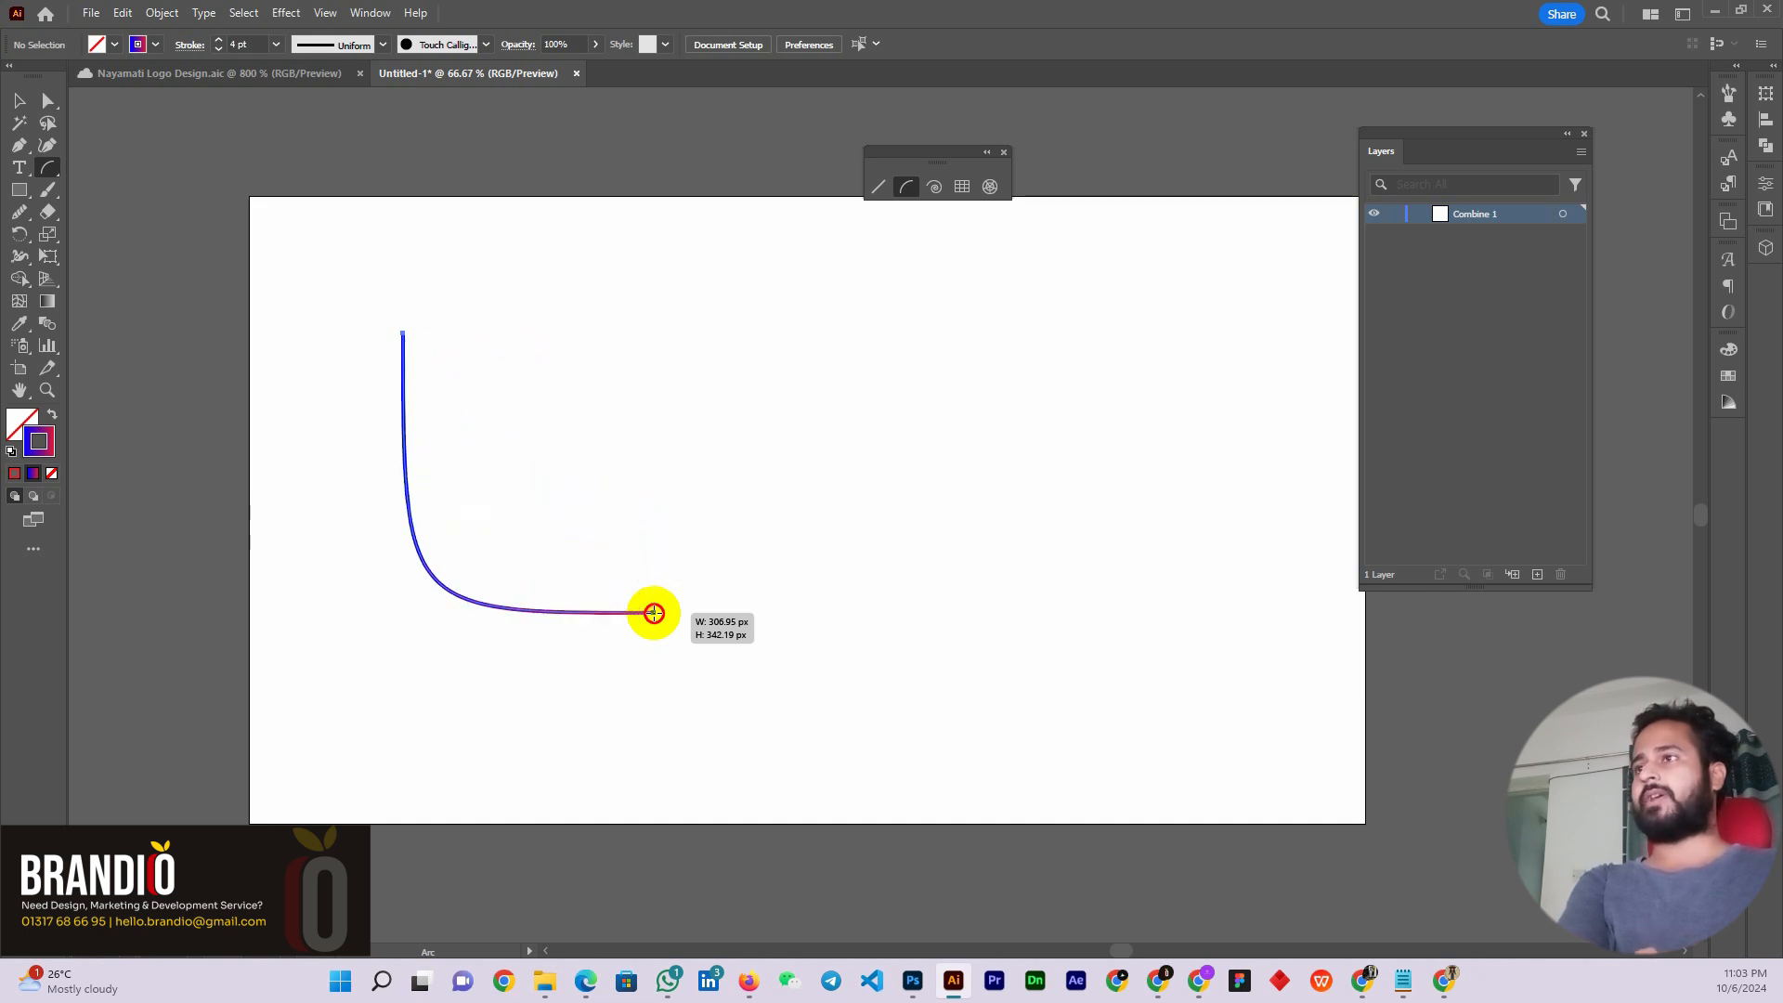
key("Down")
key("Down")
key("Down")
key("Down")
key("Down")
key("Down")
key("Down")
key("Down")
key("Down")
key("Down")
key("Down")
key("Down")
key("Down")
key("Down")
key("Down")
key("Down")
key("Down")
key("Down")
key("Down")
key("Down")
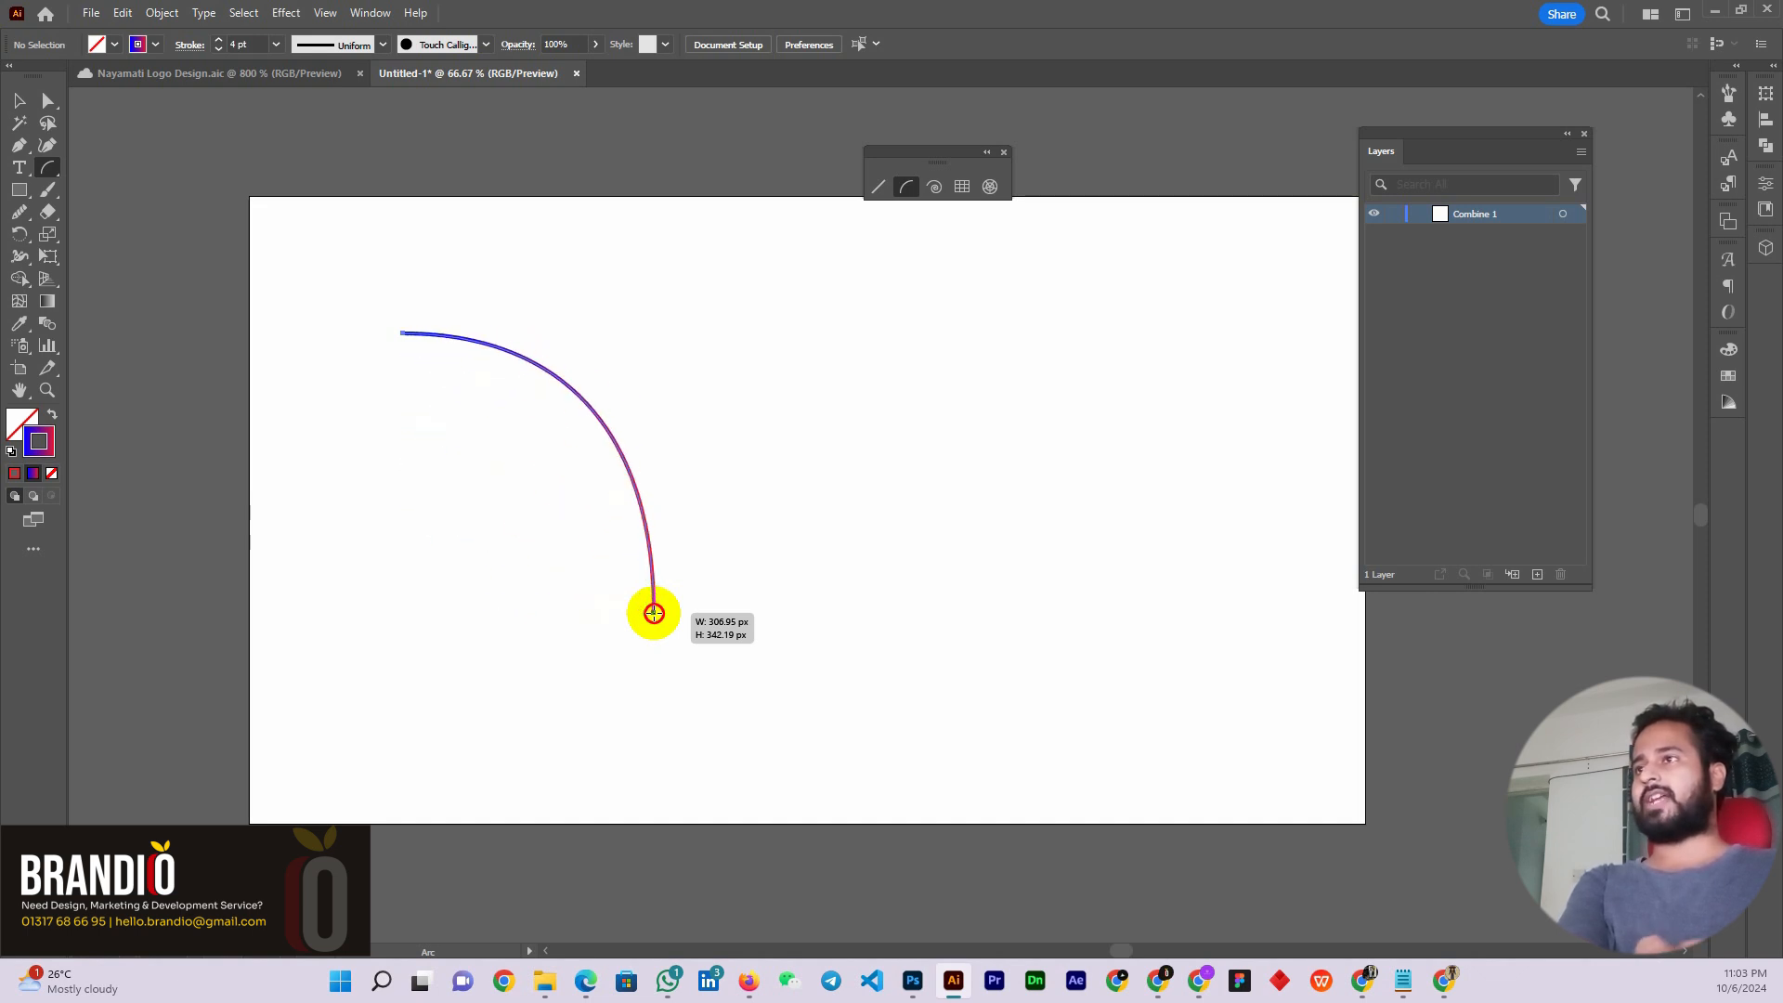
Turn the arc back into a tight lower-left bend and finish it with its end point further right and higher
key("Up")
key("Up")
key("Up")
key("Up")
key("Up")
key("Up")
key("Up")
key("Up")
key("Up")
key("Up")
key("Up")
key("Up")
key("Up")
key("Up")
key("Up")
key("Up")
key("Up")
key("Up")
key("Up")
key("Up")
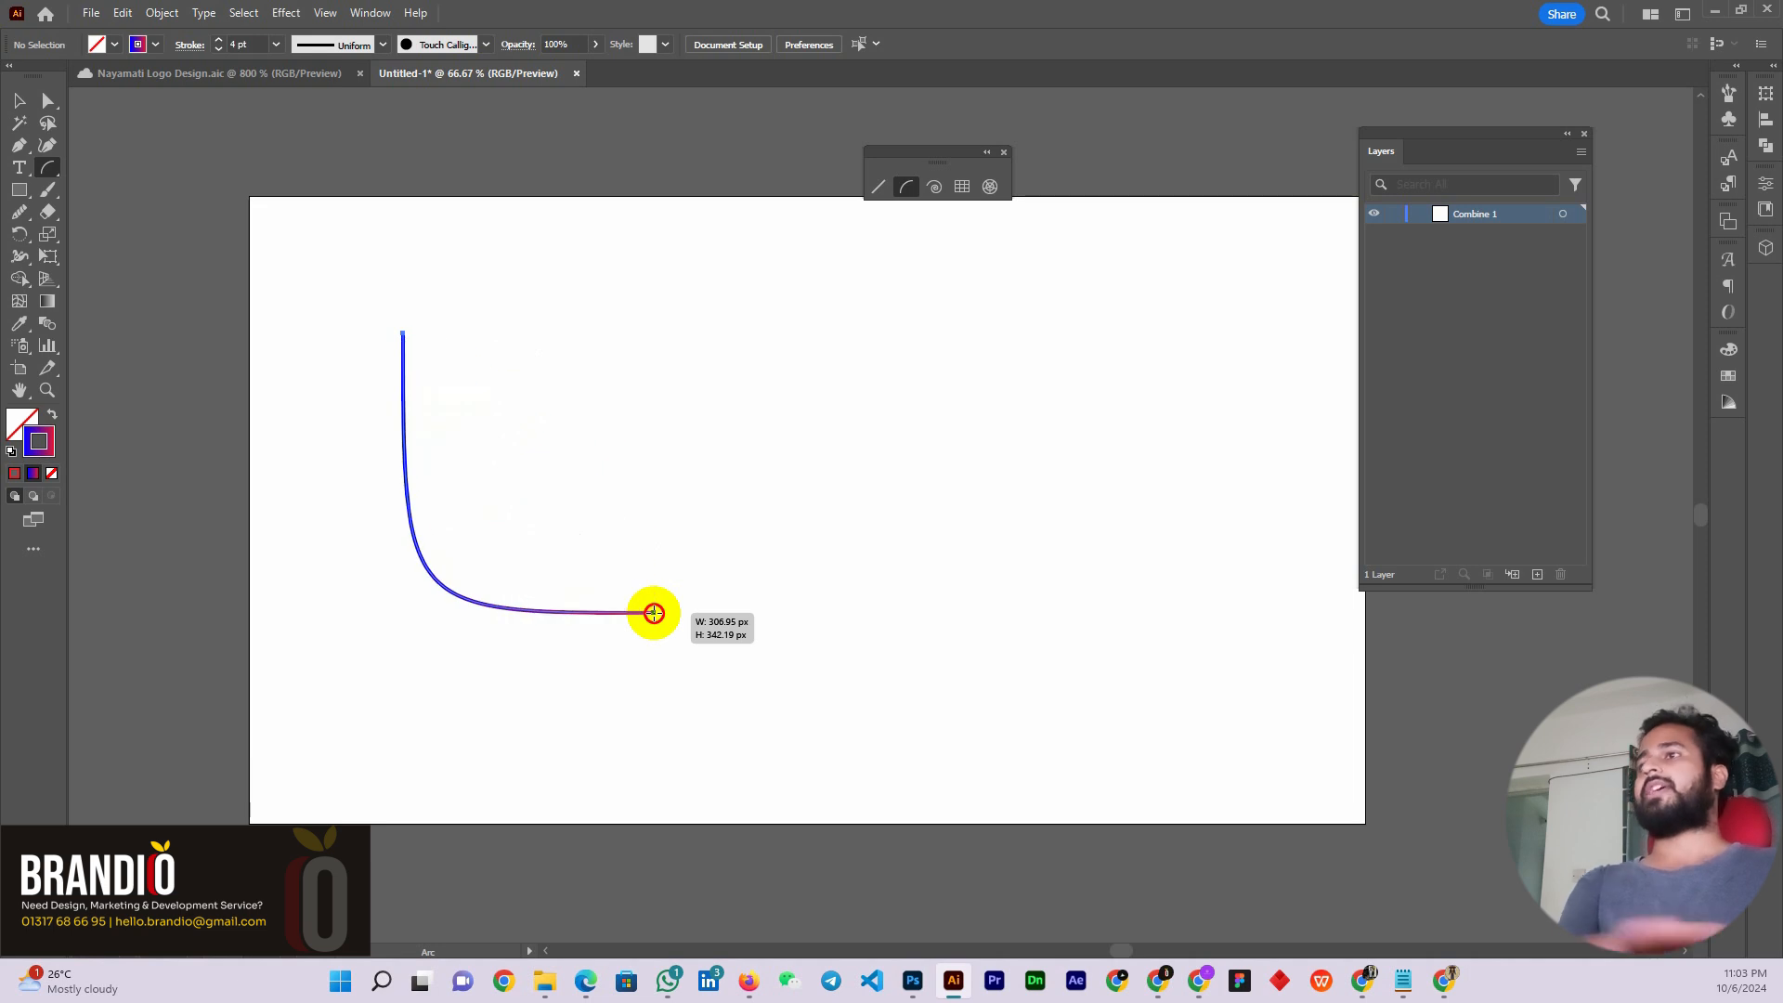
mouse_move(654, 612)
left_mouse_down()
mouse_move(733, 358)
mouse_move(693, 175)
mouse_move(750, 572)
mouse_move(714, 539)
left_mouse_up()
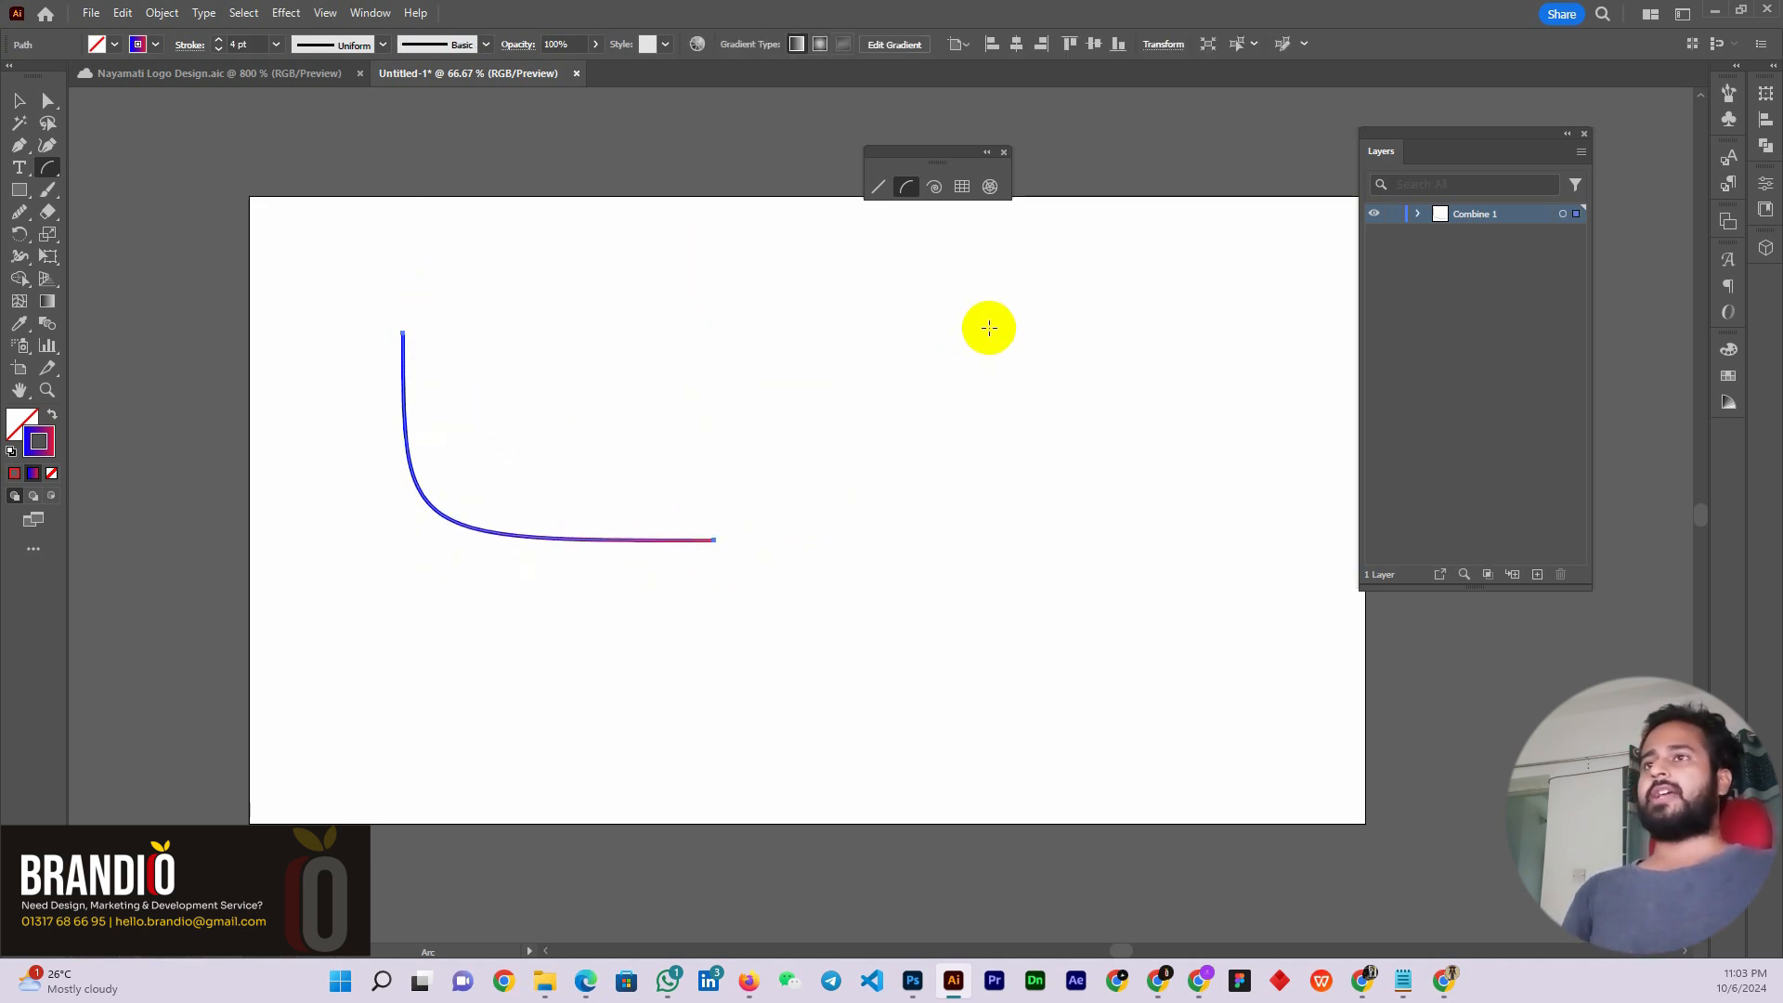
Draw a mirrored second arc meeting the first one's lower end, and shift both arcs slightly down and to the right
left_click_drag(990, 324, 712, 539)
left_click(21, 104)
left_click_drag(1121, 347, 378, 593)
mouse_move(800, 543)
left_mouse_down()
mouse_move(769, 593)
mouse_move(809, 557)
left_mouse_up()
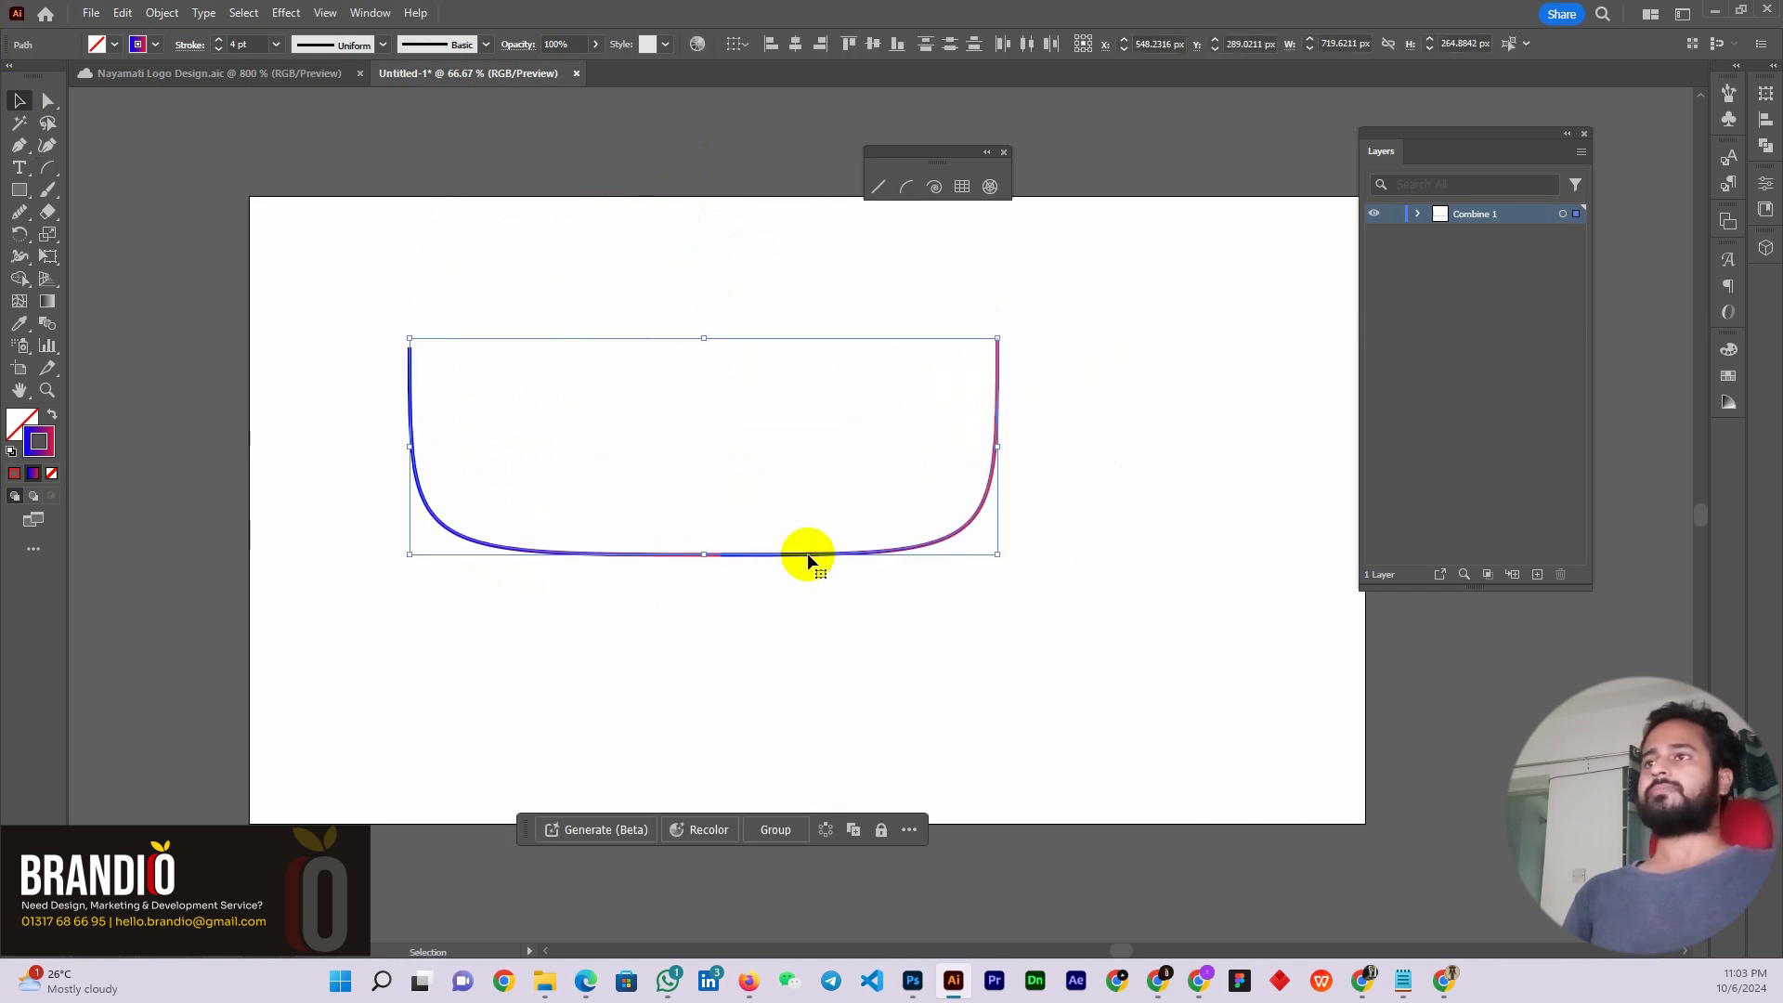
Delete both arcs, leaving the artboard empty
left_click(1074, 475)
left_click(884, 548)
key("Delete")
left_click_drag(742, 488, 498, 631)
key("Delete")
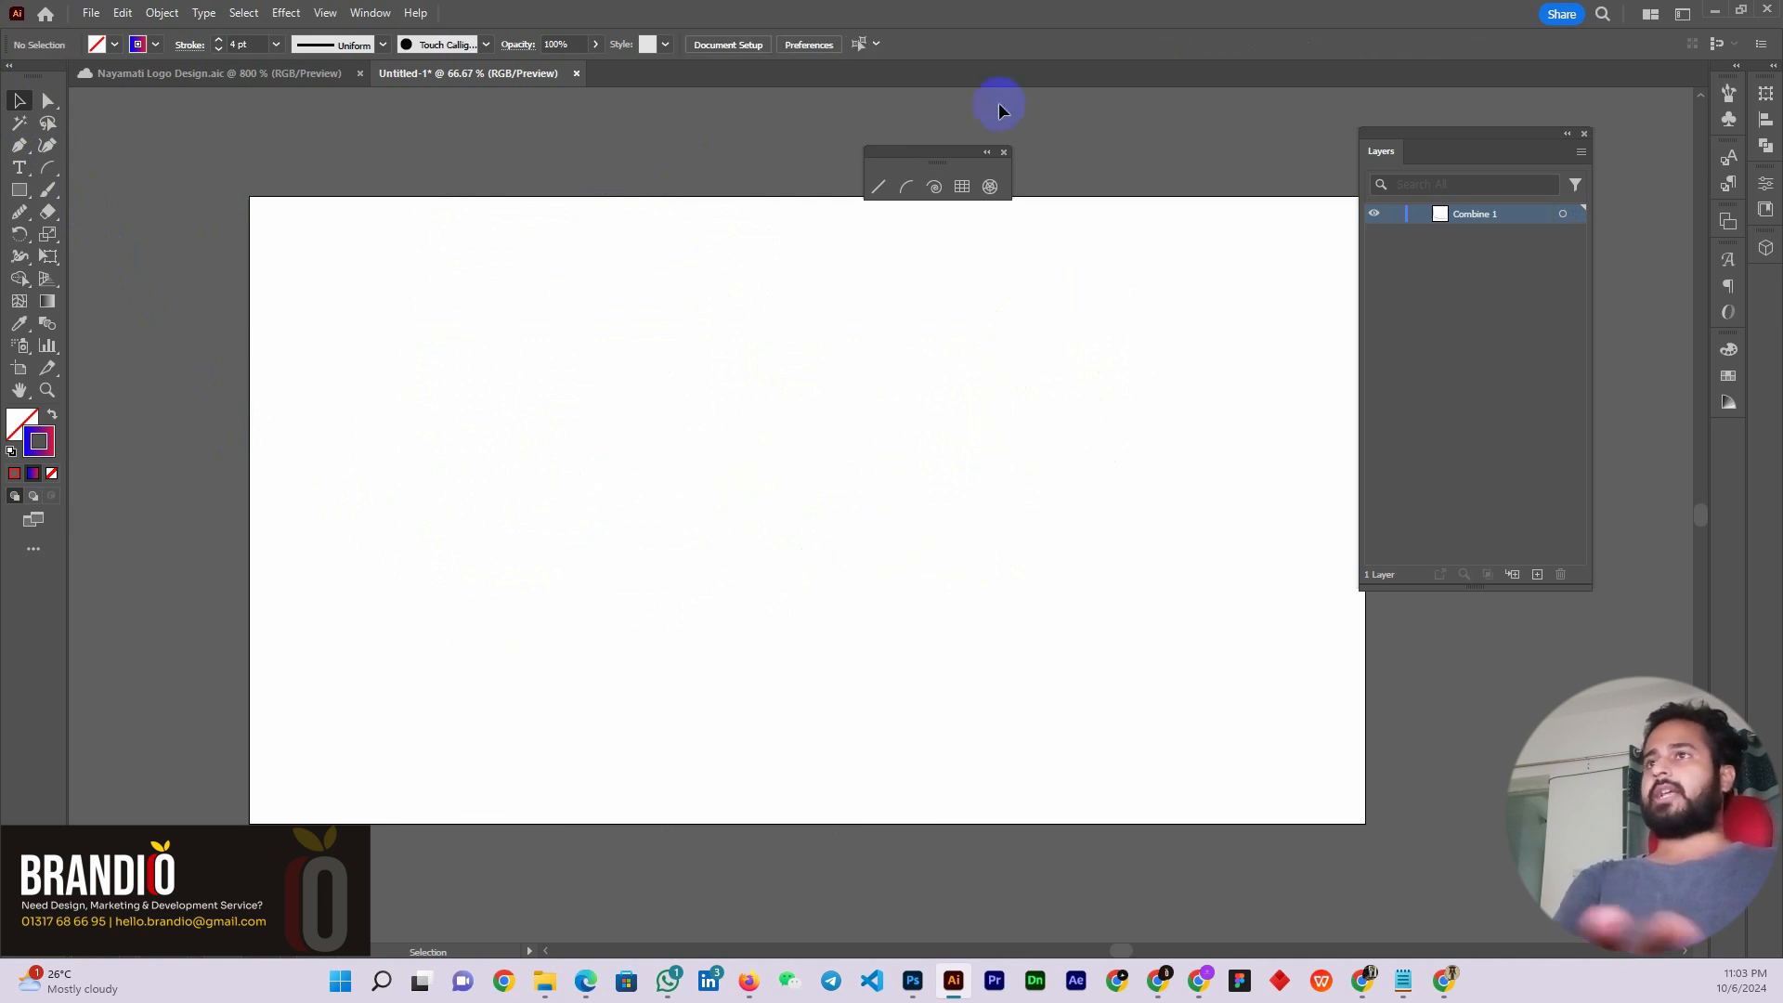
Draw an arc about 200 px wide and 203 px high, reducing its slope to a rounder lower-left curve
left_click(906, 188)
left_click_drag(433, 355, 597, 522)
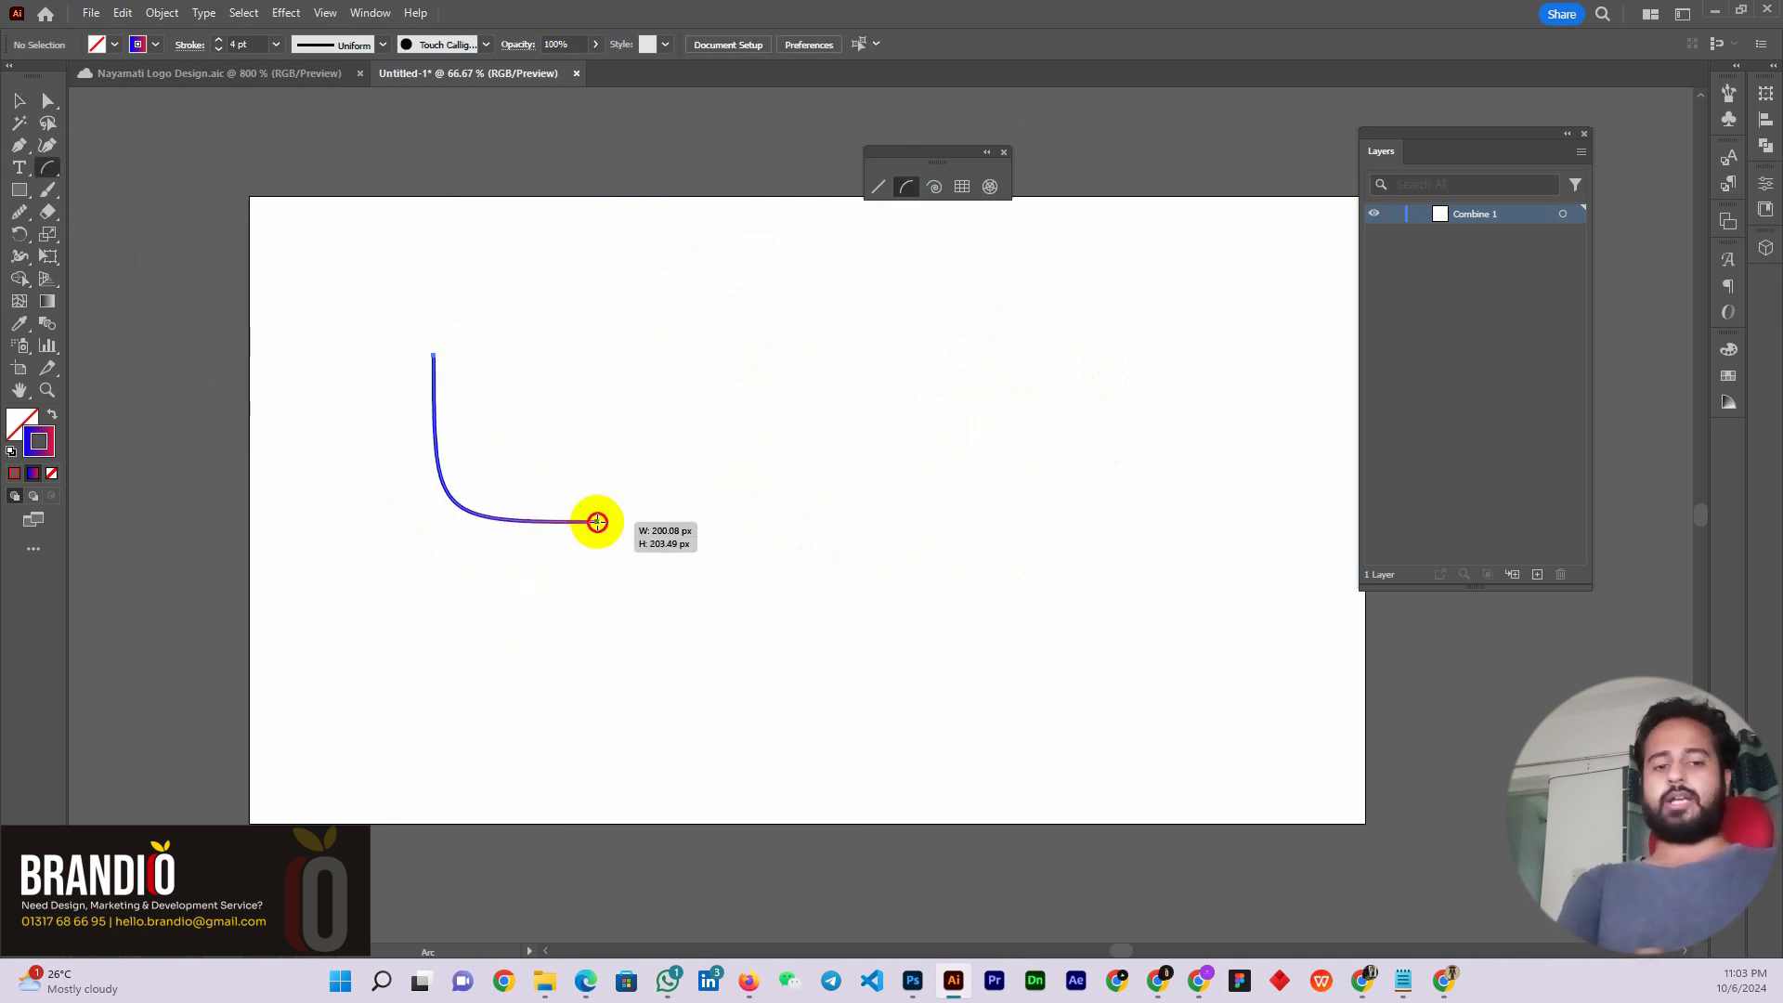
key("Down")
key("Down")
key("Down")
key("Down")
key("Down")
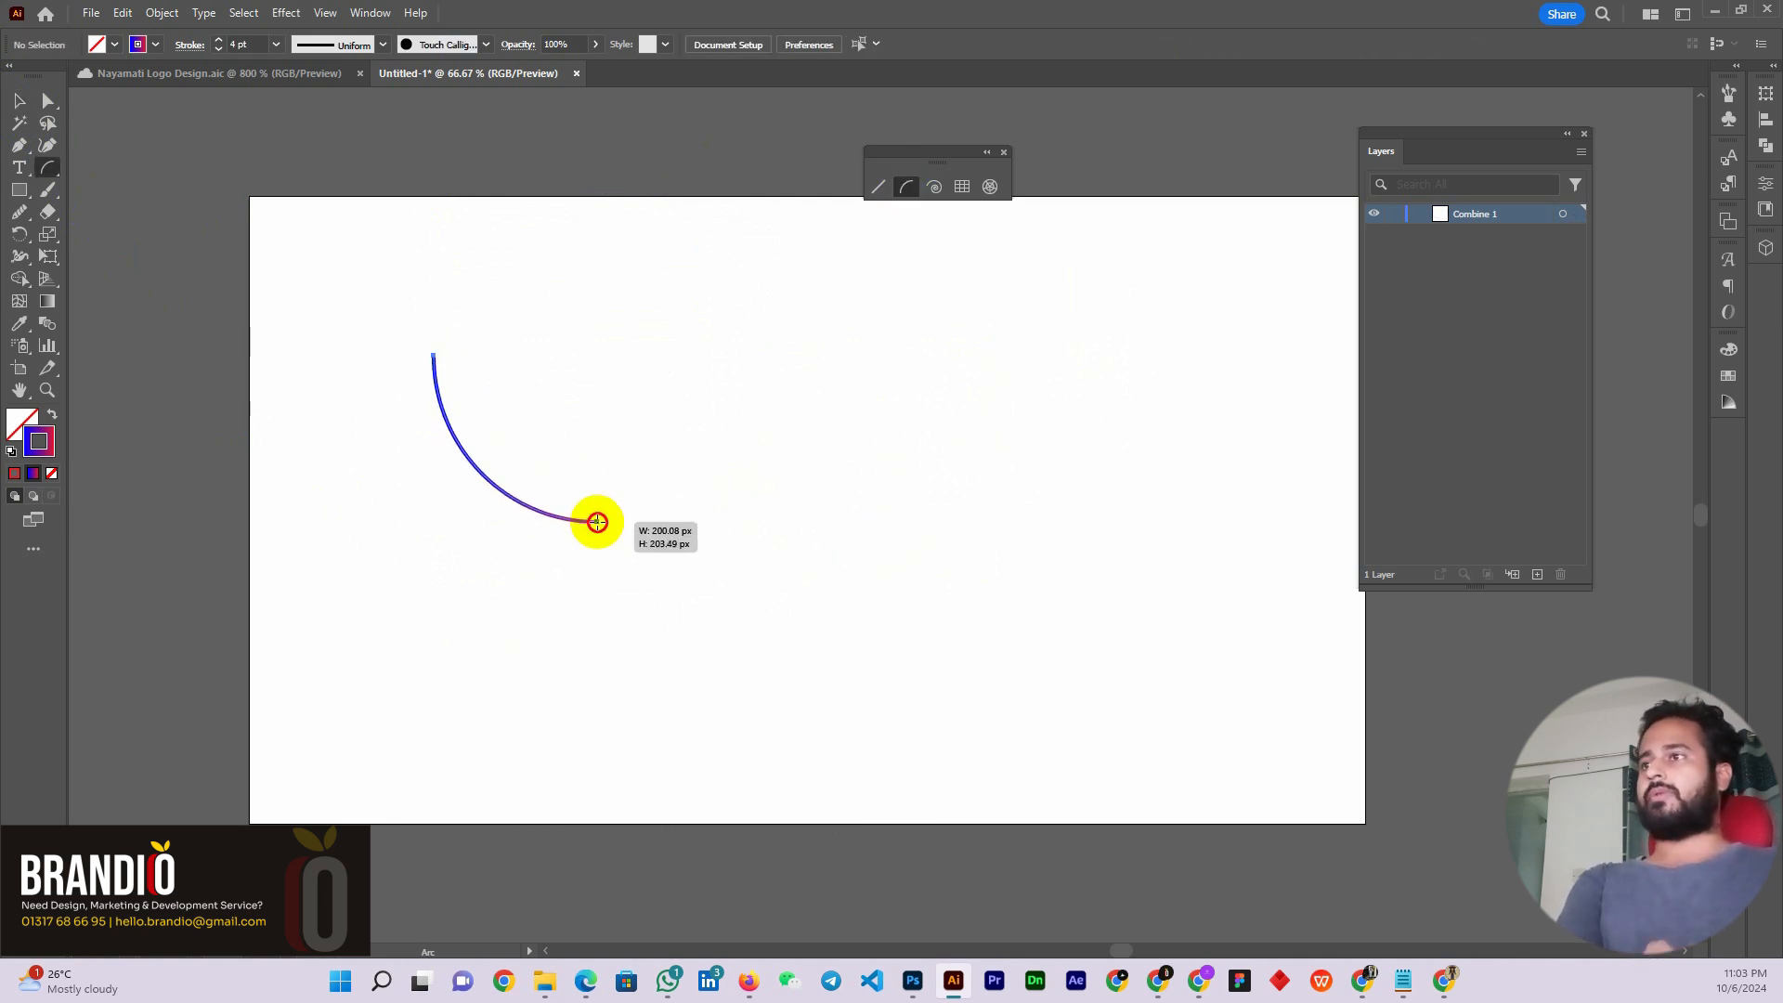
left_click_drag(597, 522, 604, 532)
Replace the arc with two mirrored arcs meeting at the base, forming a bowl about 658 px wide and 307 px high
key("ctrl+z")
left_click_drag(407, 295, 656, 540)
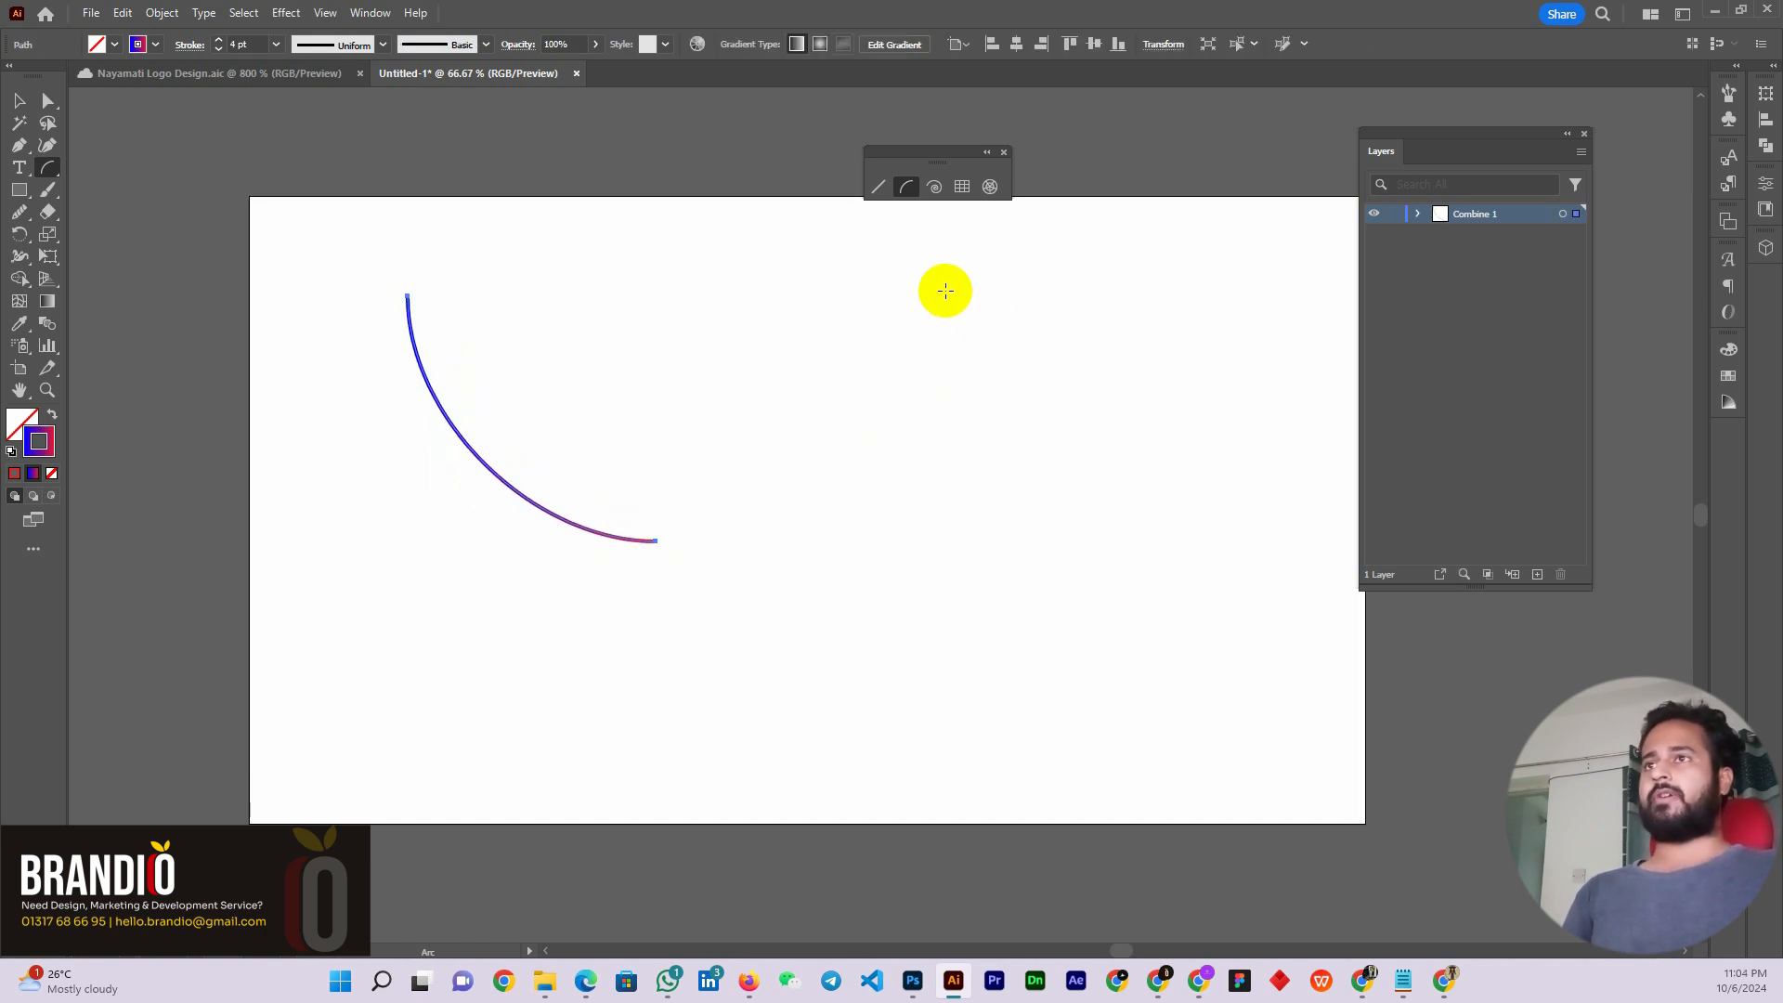
left_click_drag(944, 290, 655, 540)
left_click(20, 100)
left_click(577, 299)
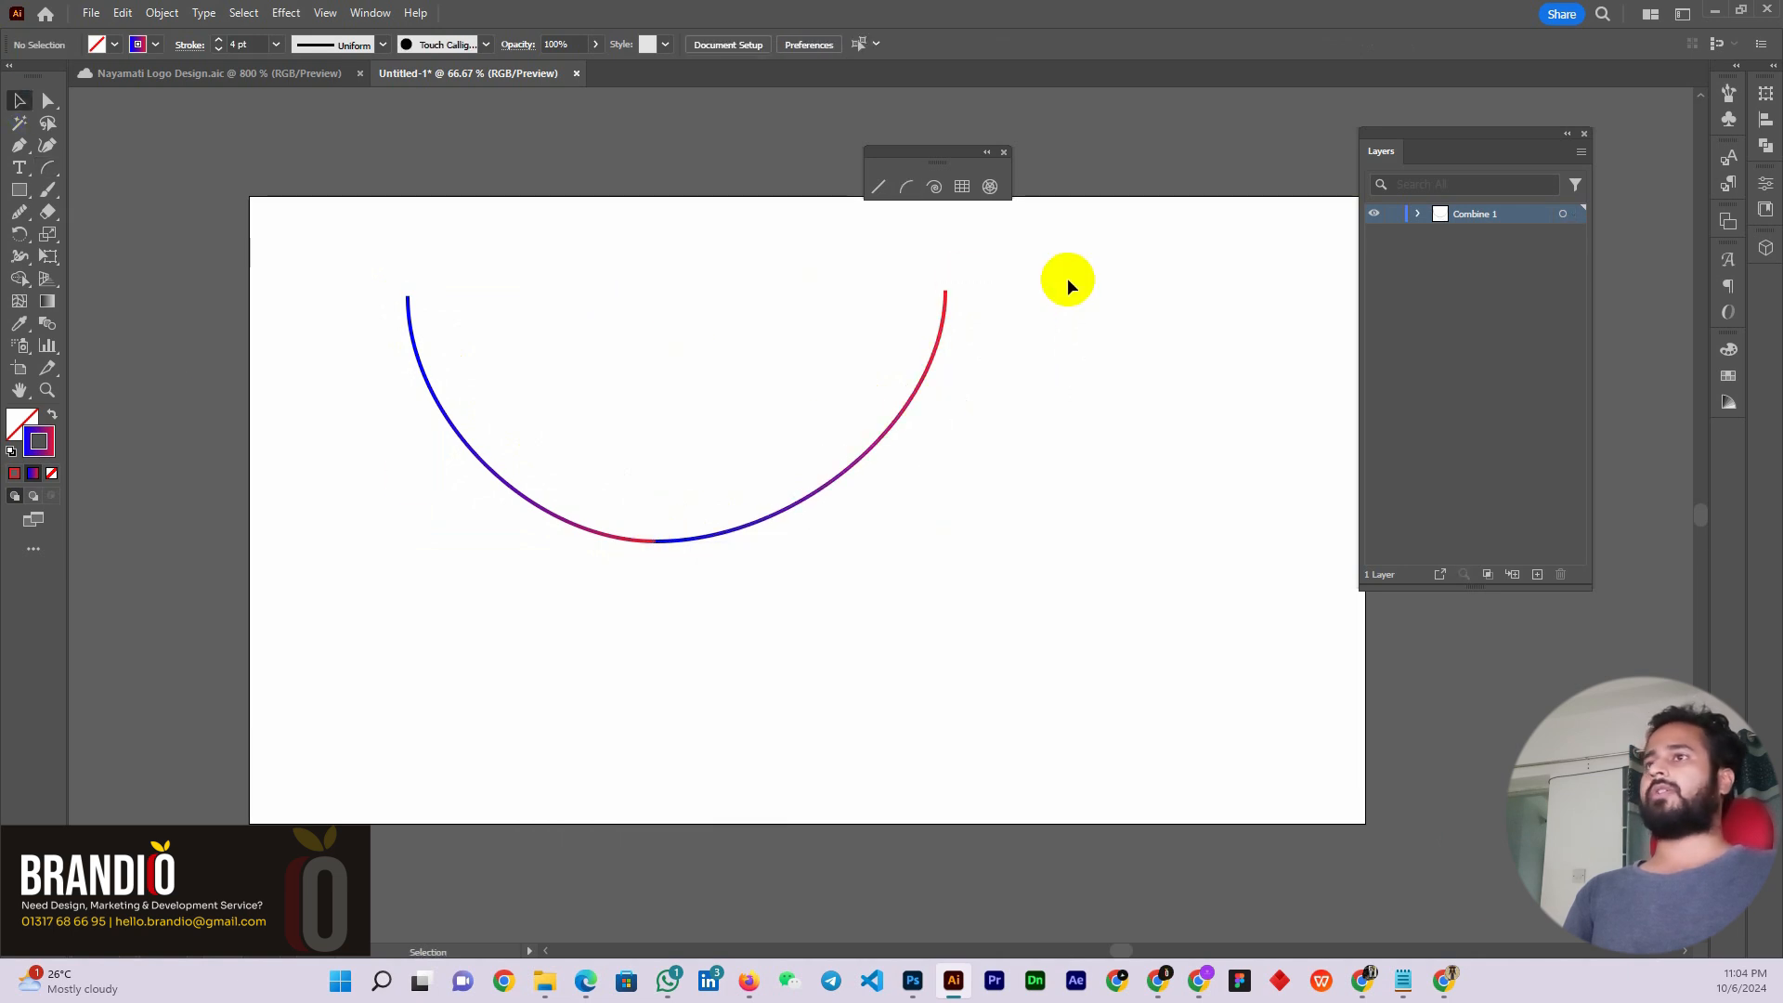
Select both arcs of the bowl, nudge them upward and delete them
left_click_drag(1068, 279, 393, 493)
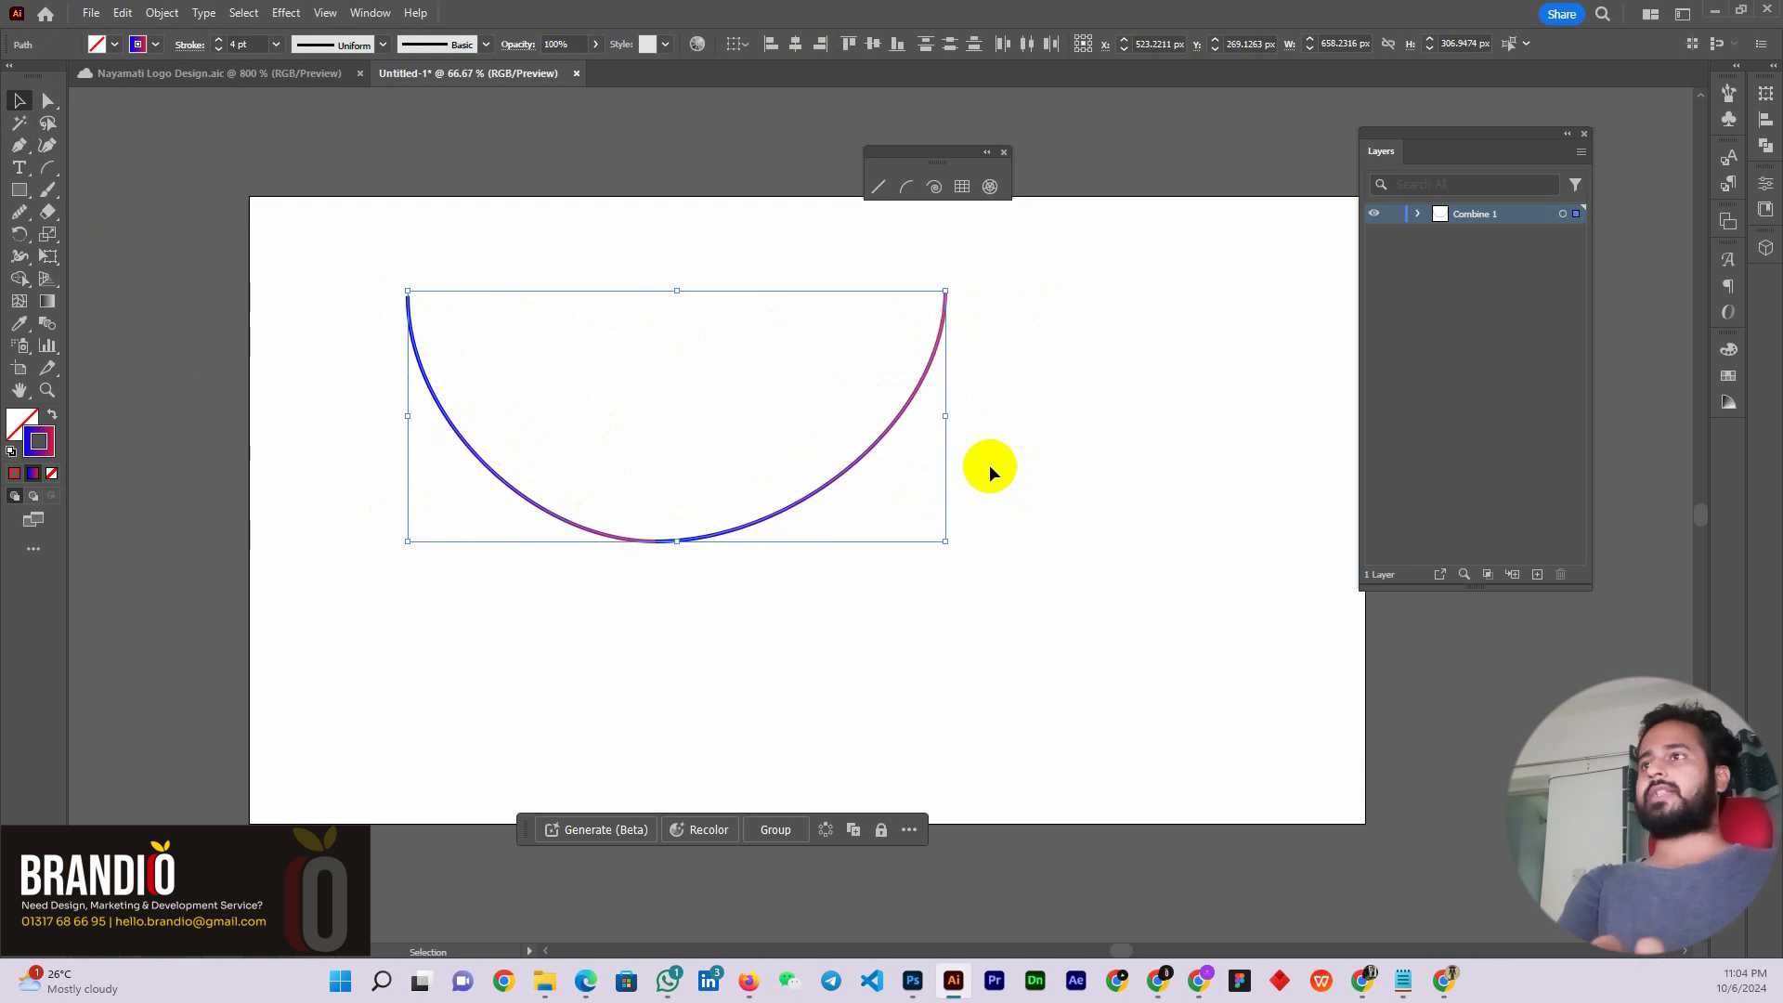
key("shift+Up")
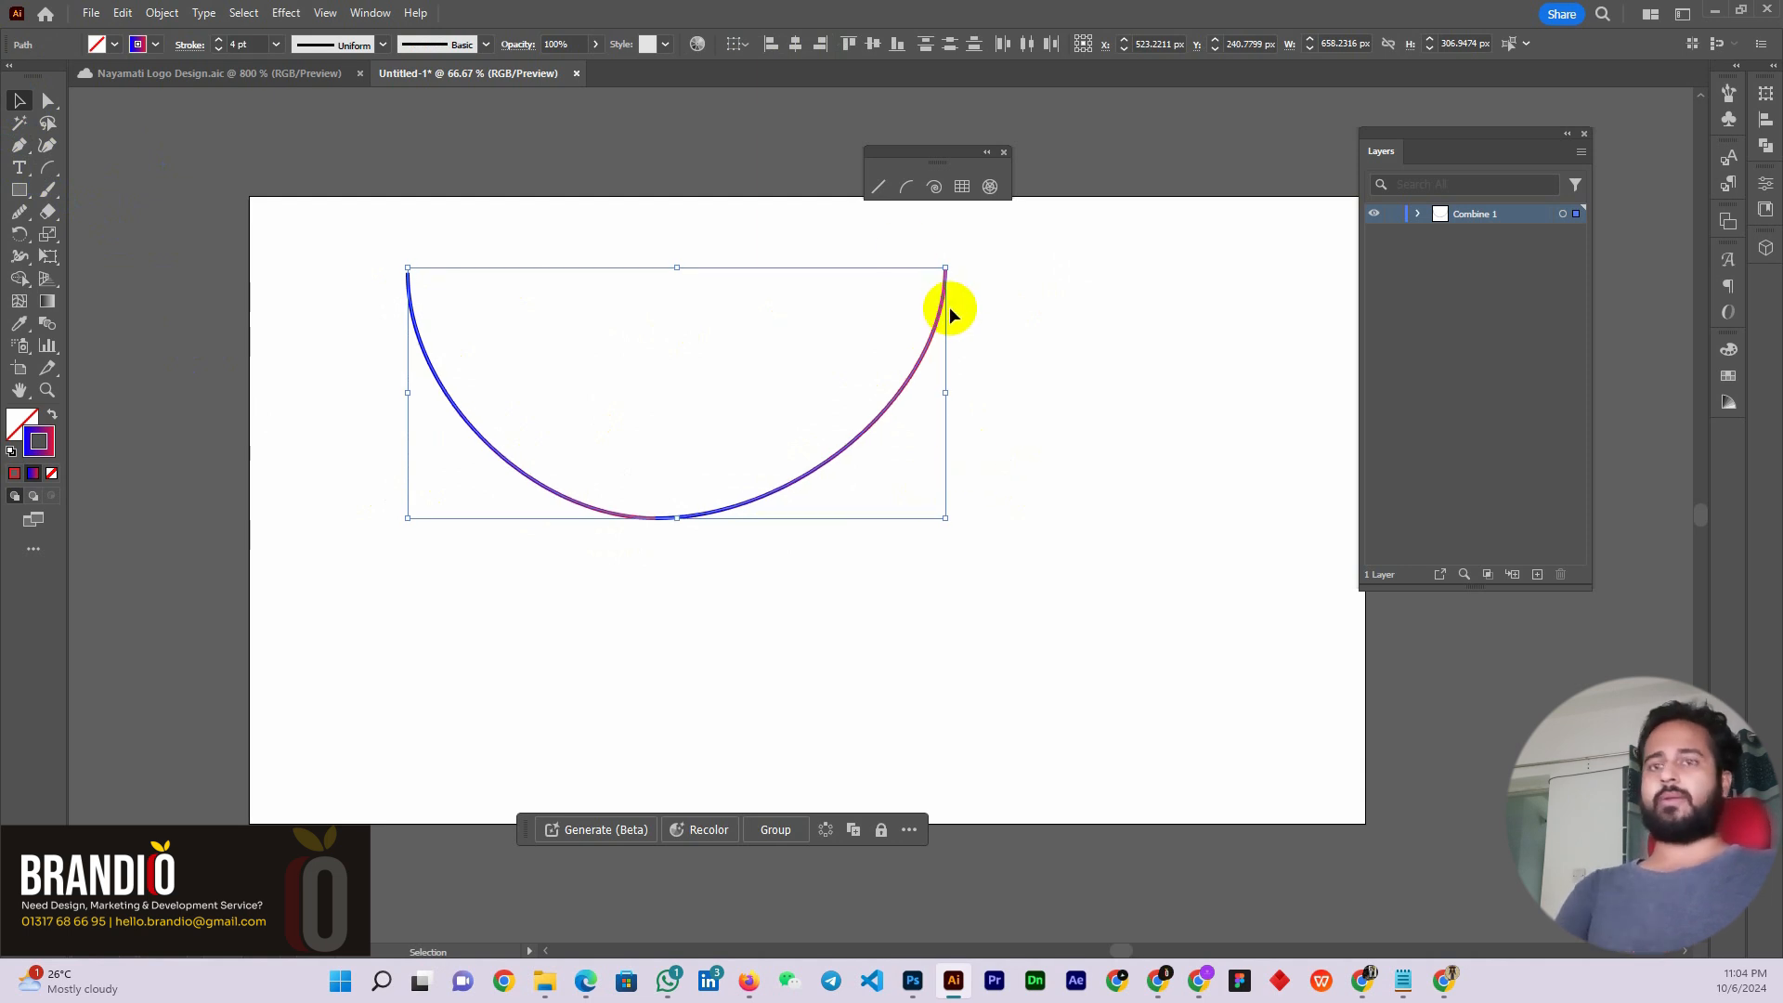
key("Delete")
double_click(905, 186)
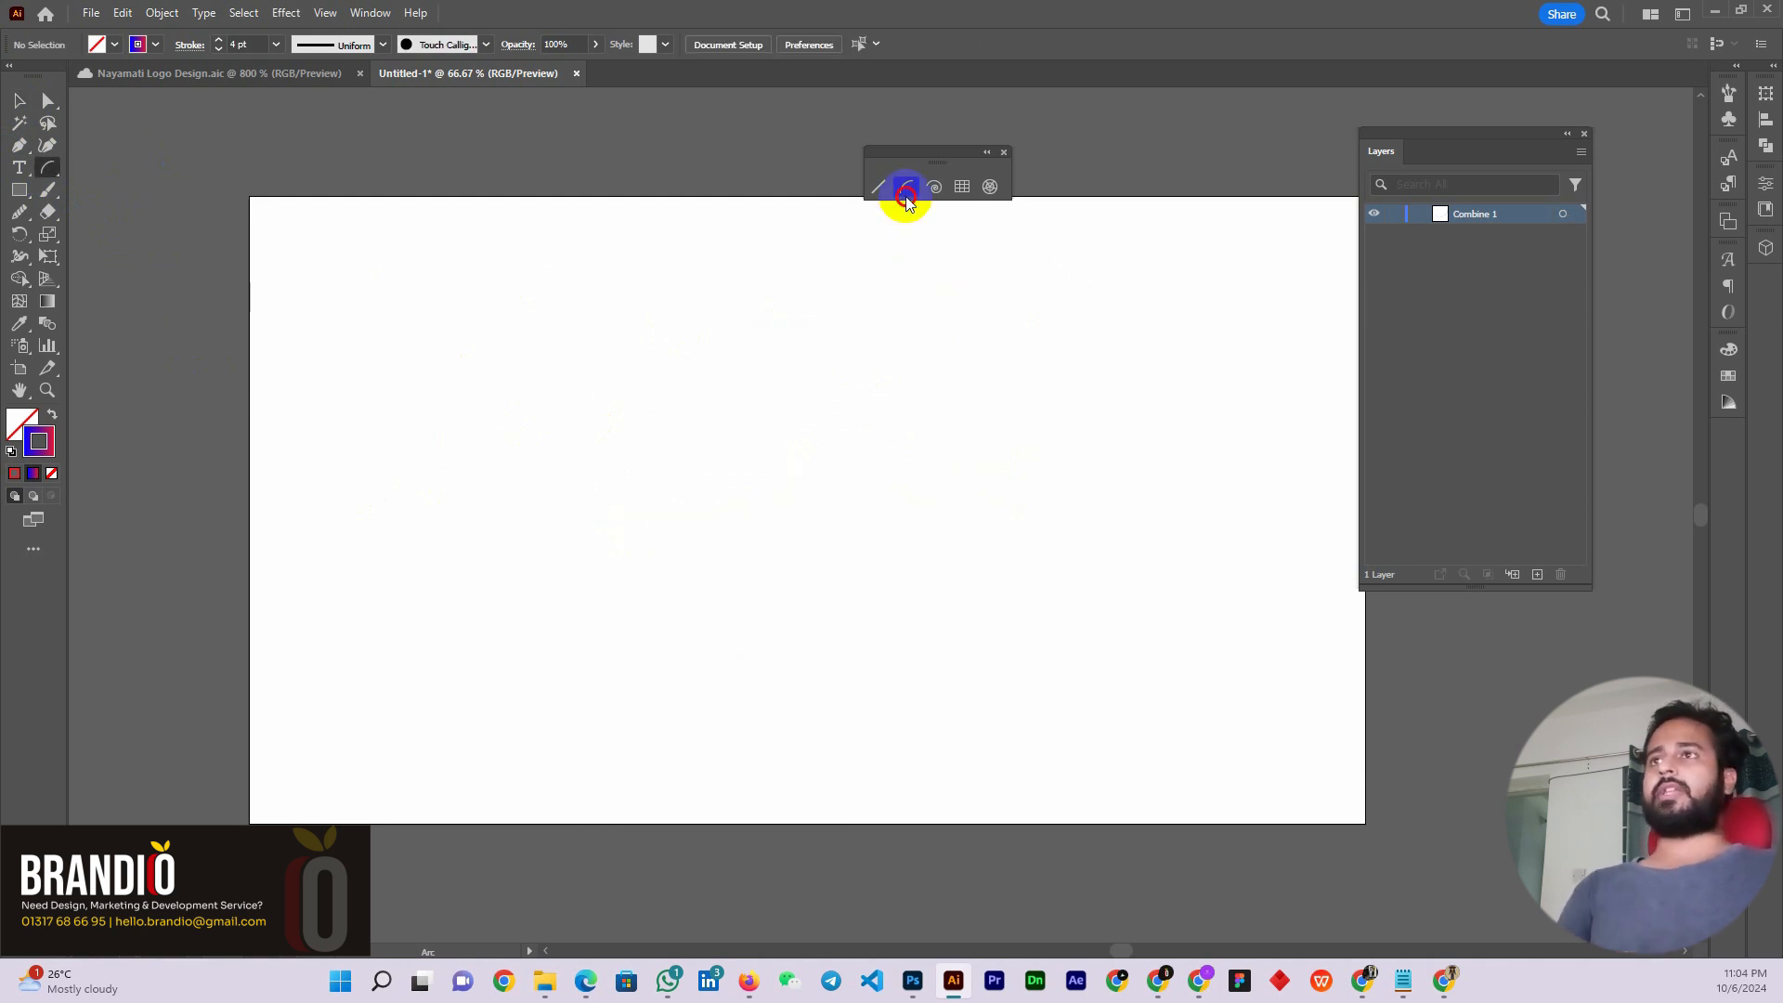
left_click_drag(882, 353, 793, 313)
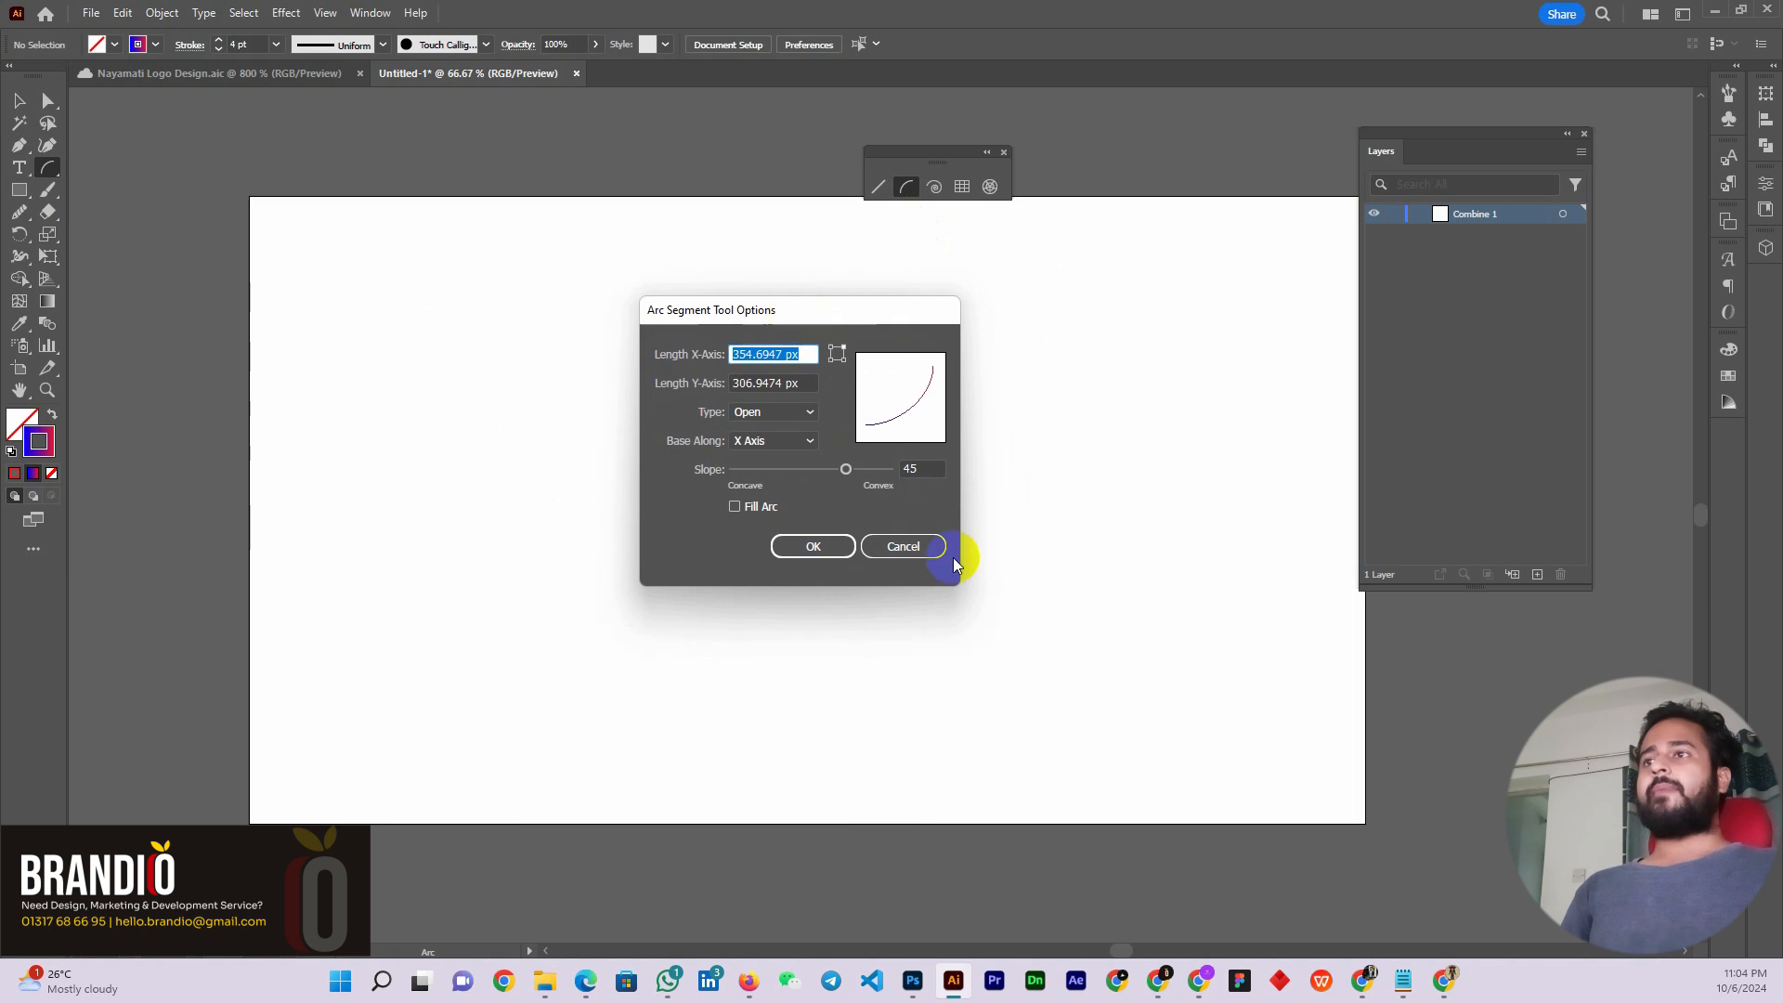
left_click(905, 546)
Set both the X-axis and Y-axis lengths to 500 px in the Arc Segment Tool Options
left_click_drag(914, 163, 822, 142)
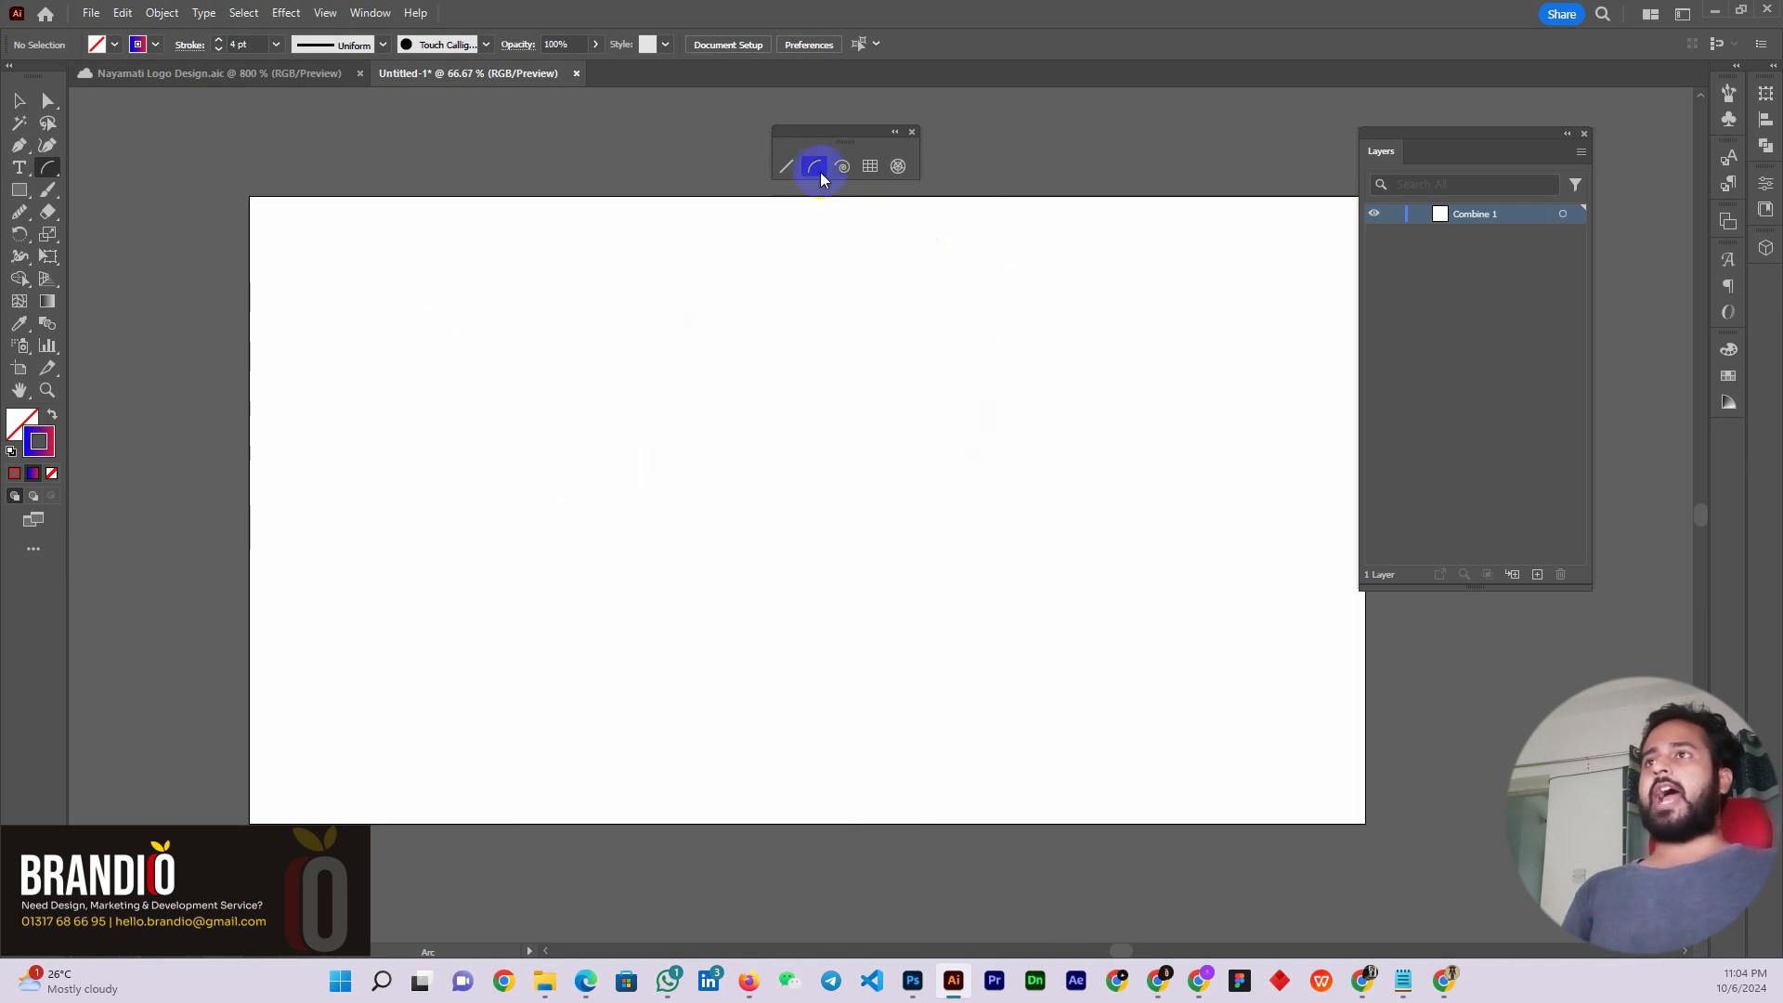
double_click(815, 167)
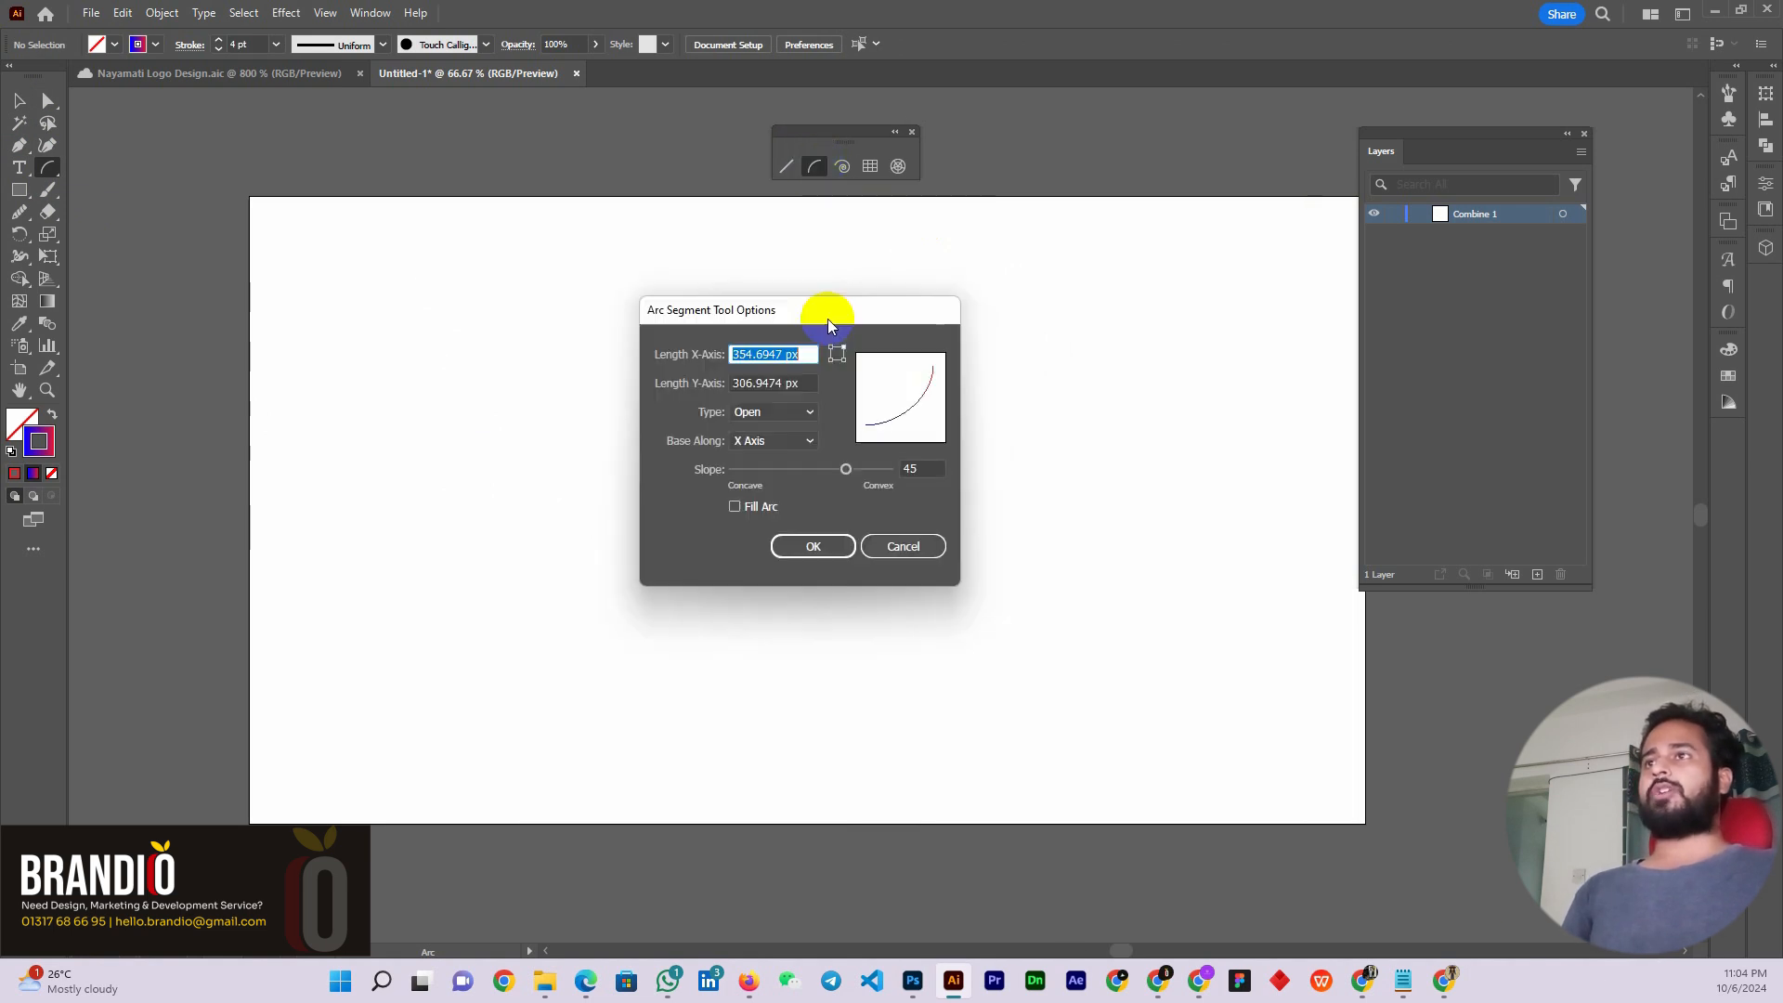
left_click_drag(816, 307, 633, 274)
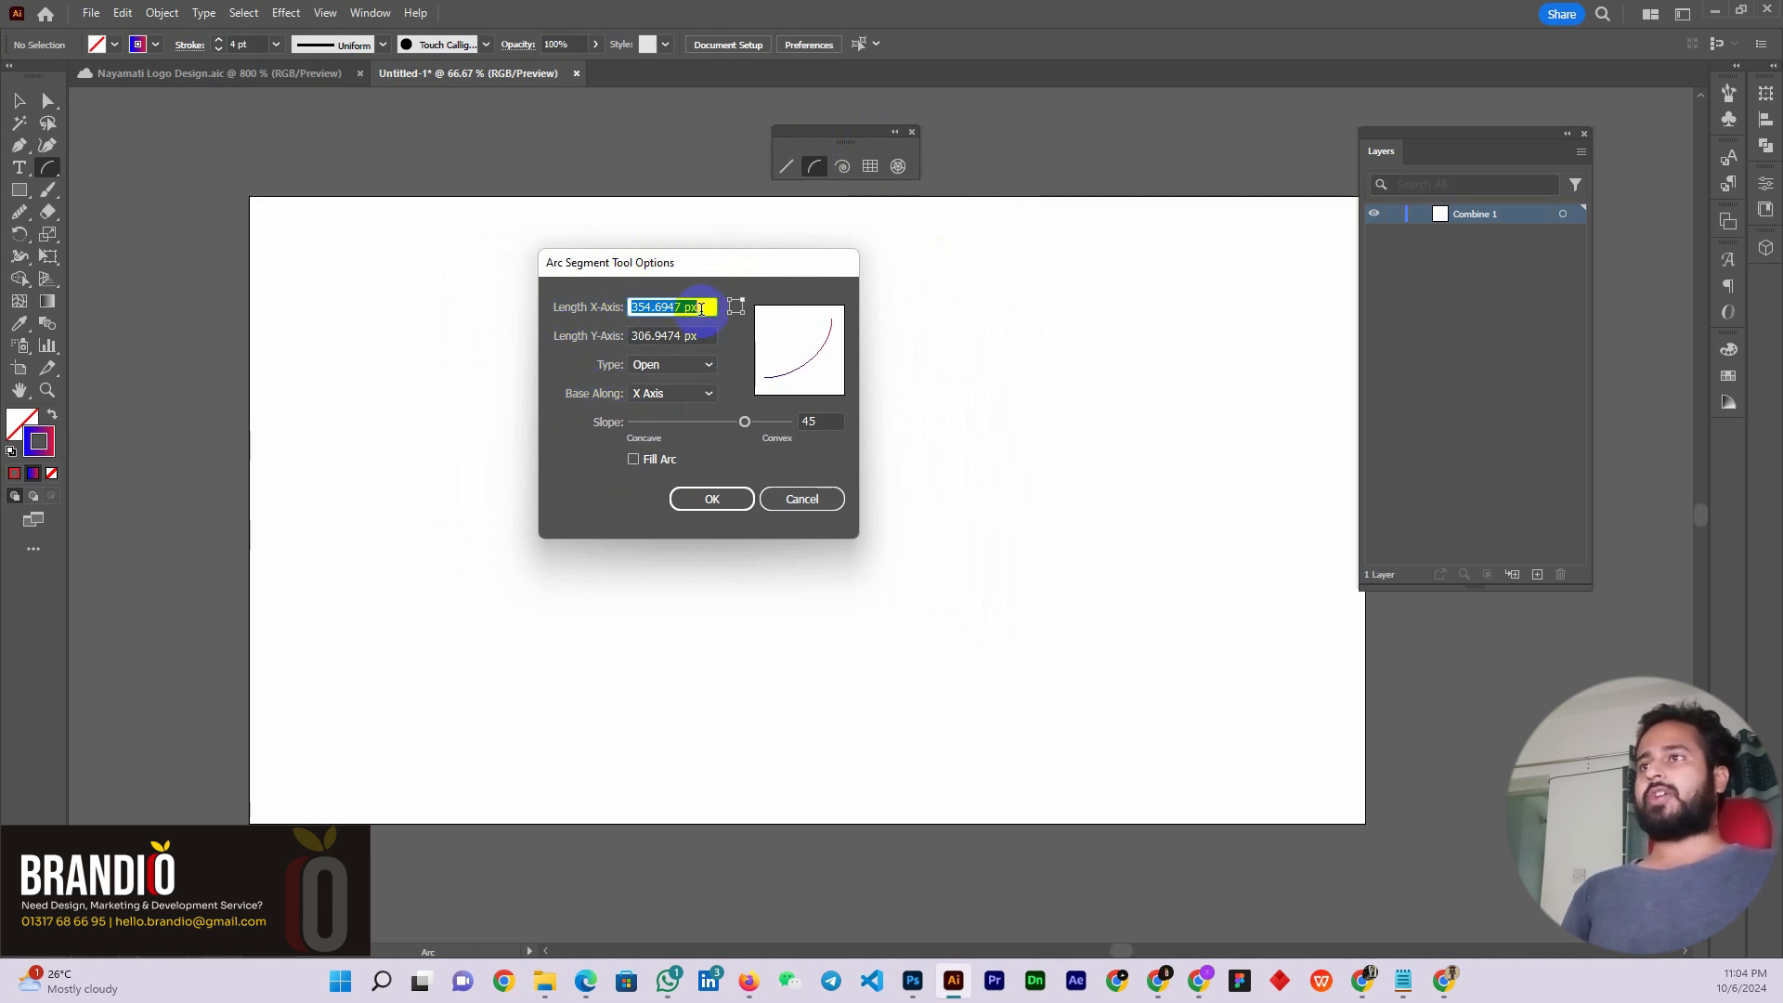
left_click_drag(701, 309, 626, 309)
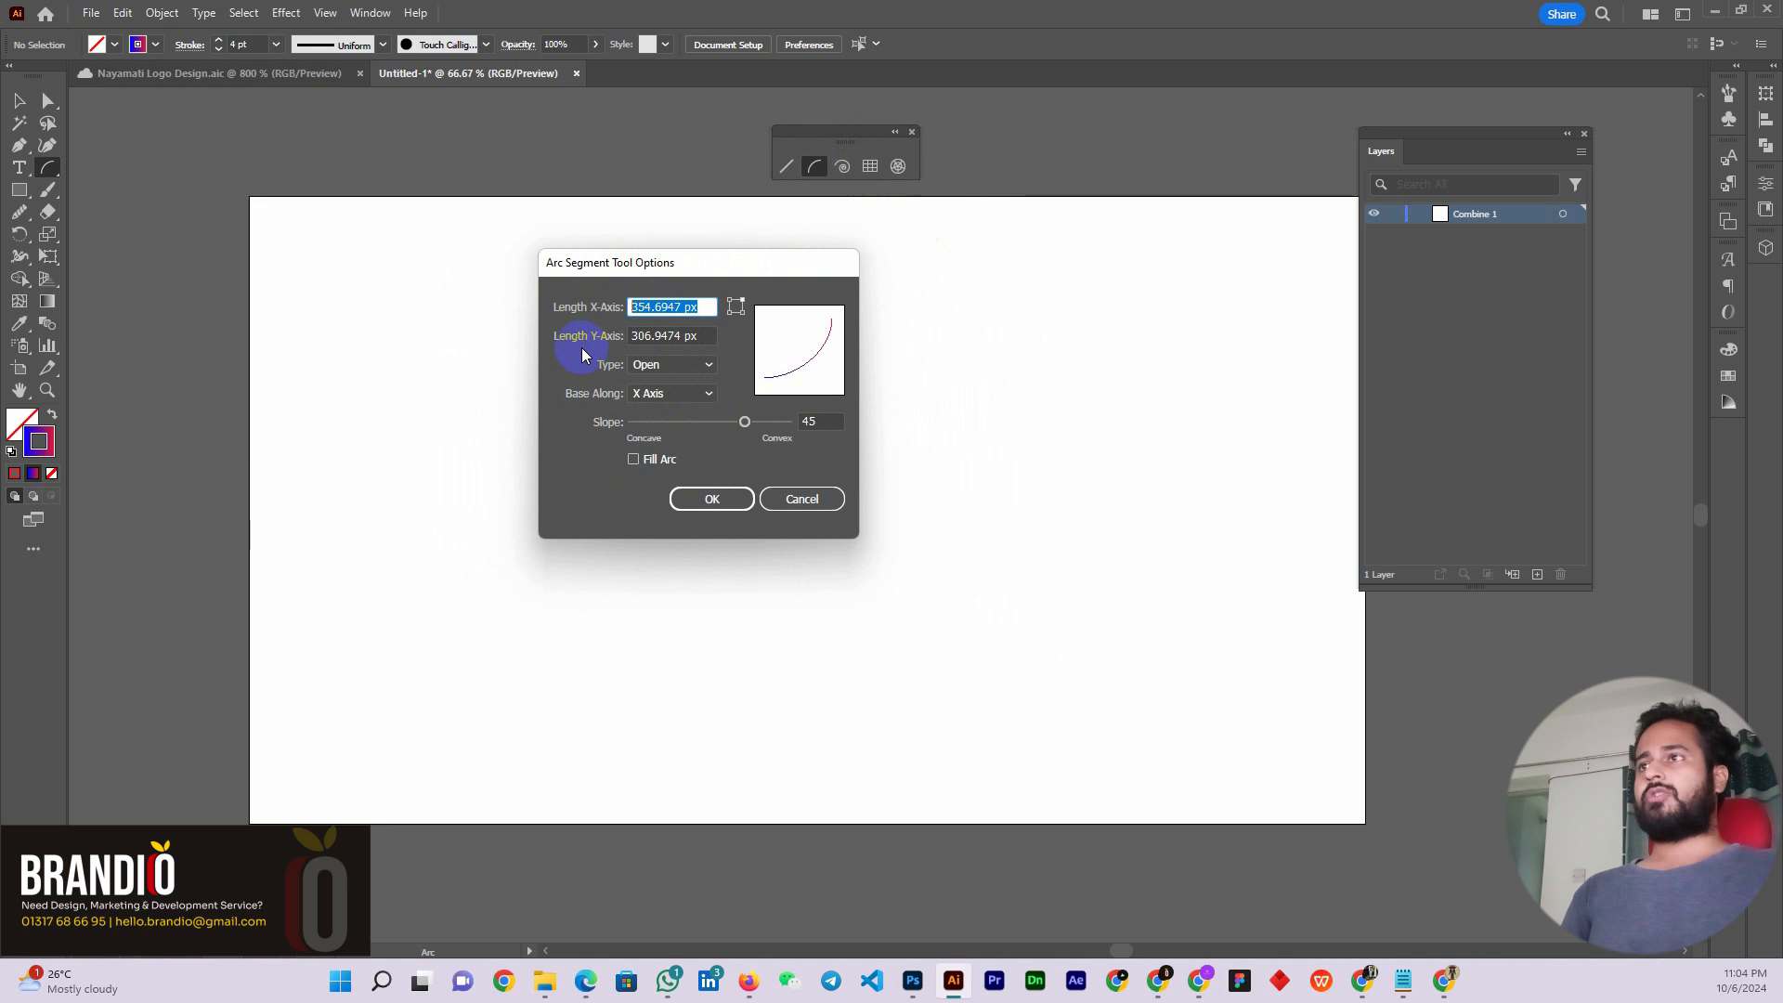
left_click(698, 338)
mouse_move(643, 338)
left_mouse_down()
mouse_move(713, 327)
mouse_move(570, 317)
left_mouse_up()
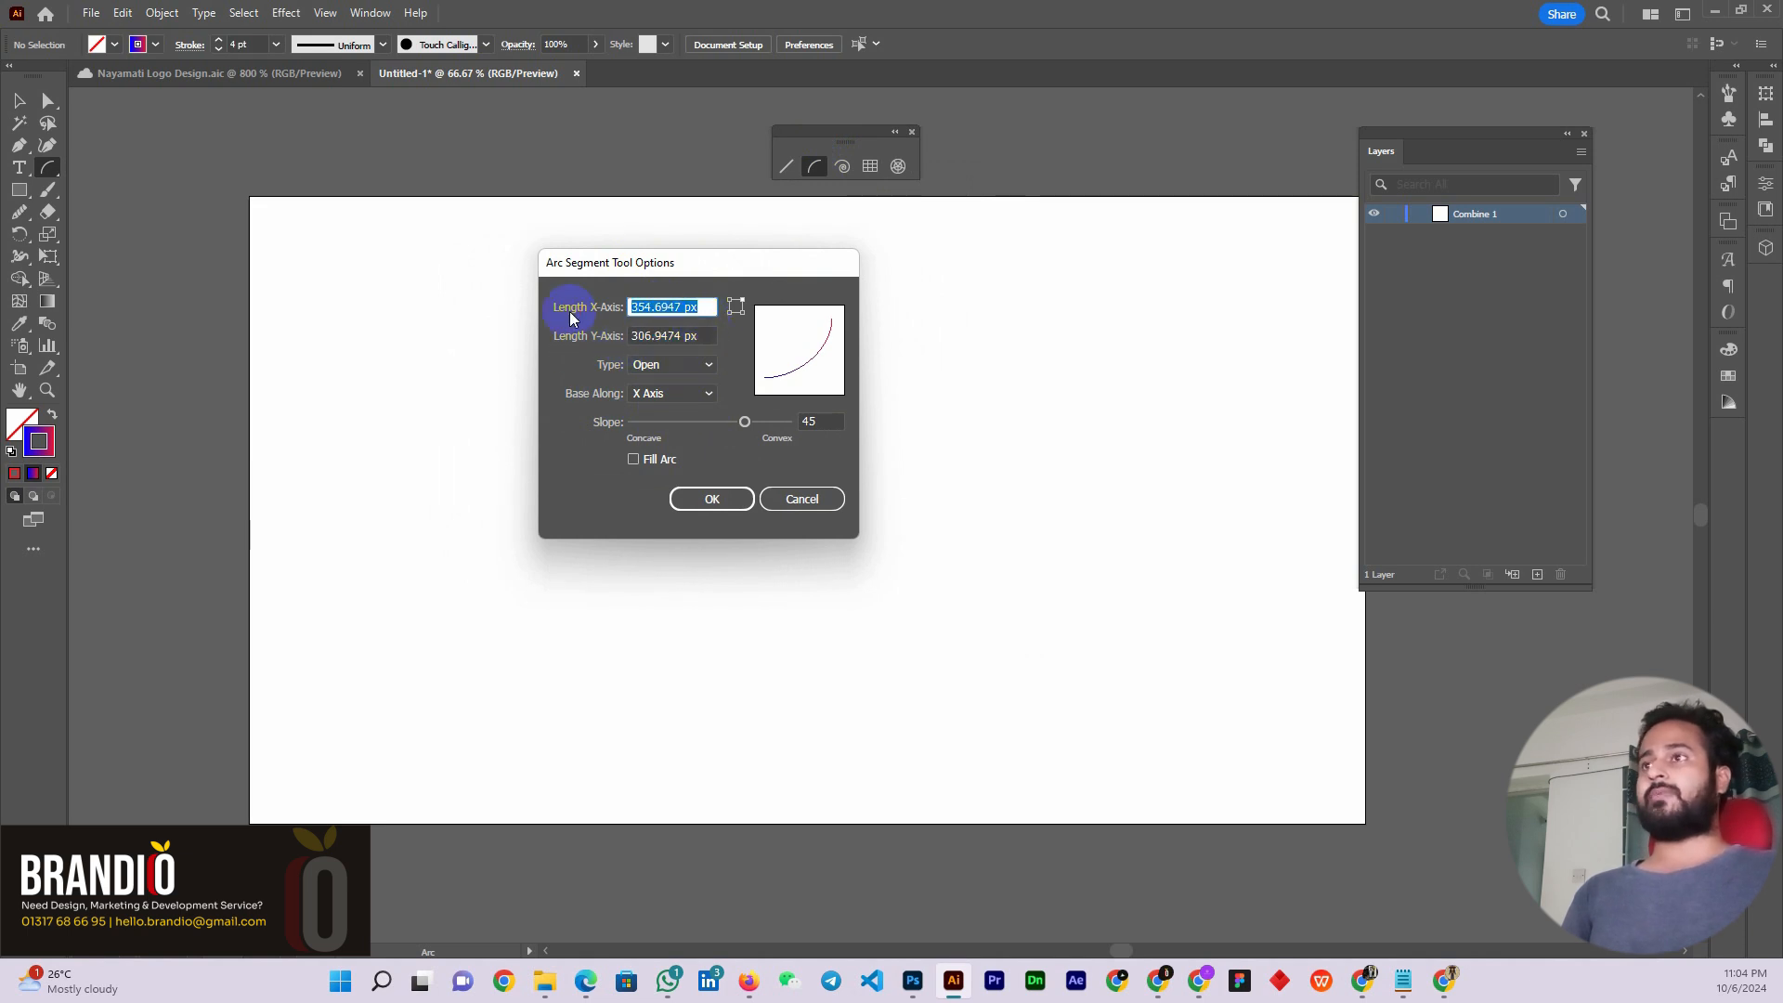
type("5")
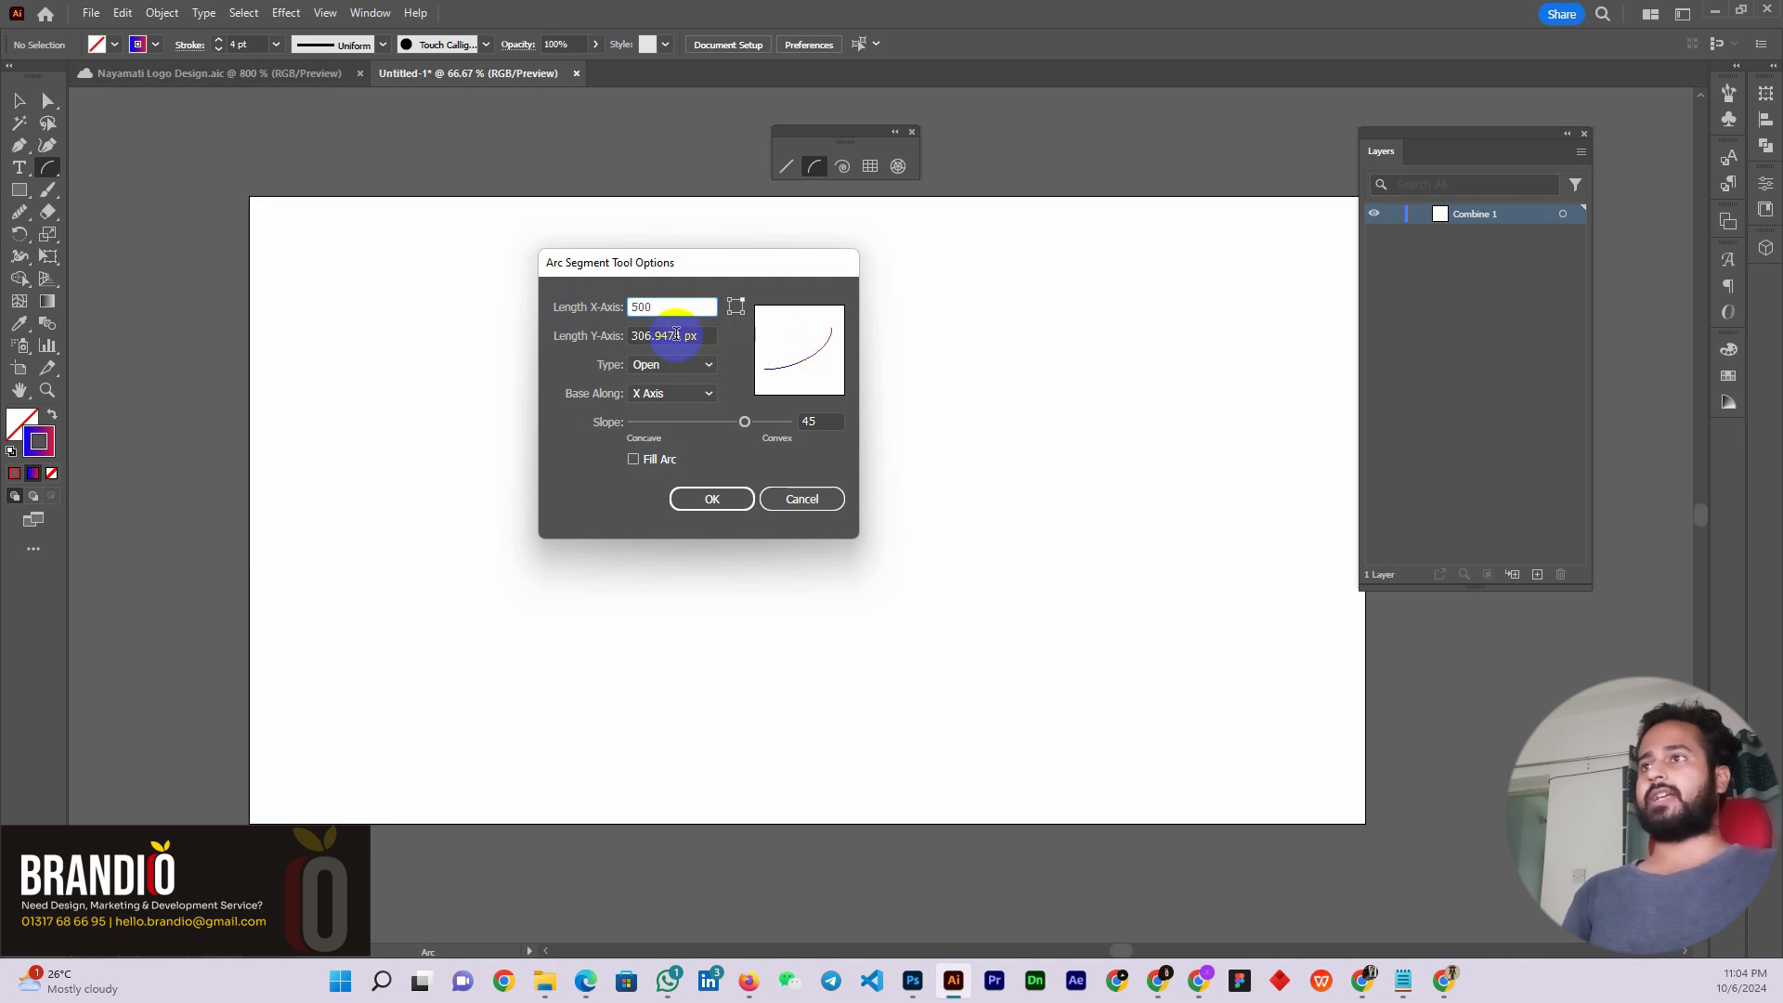
type("00")
left_click_drag(698, 334, 669, 337)
type("500")
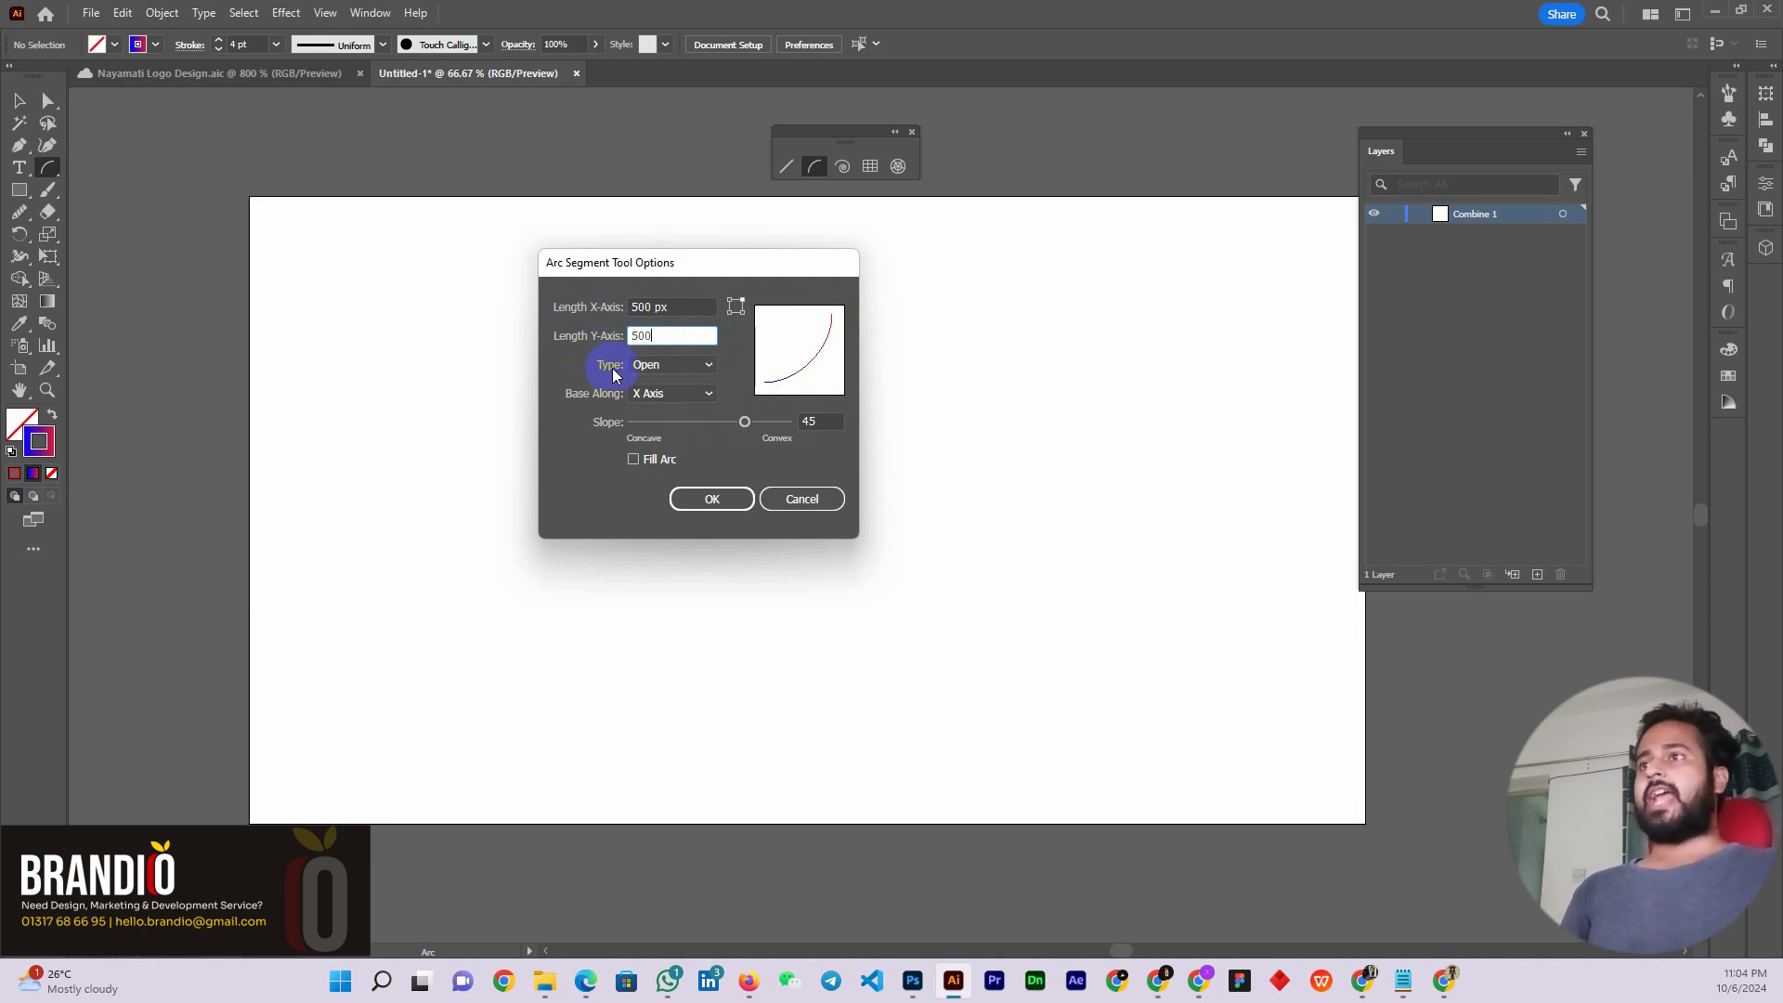
Set the arc type to Closed and compare both base axes, ending with the base along the Y Axis
left_click(682, 370)
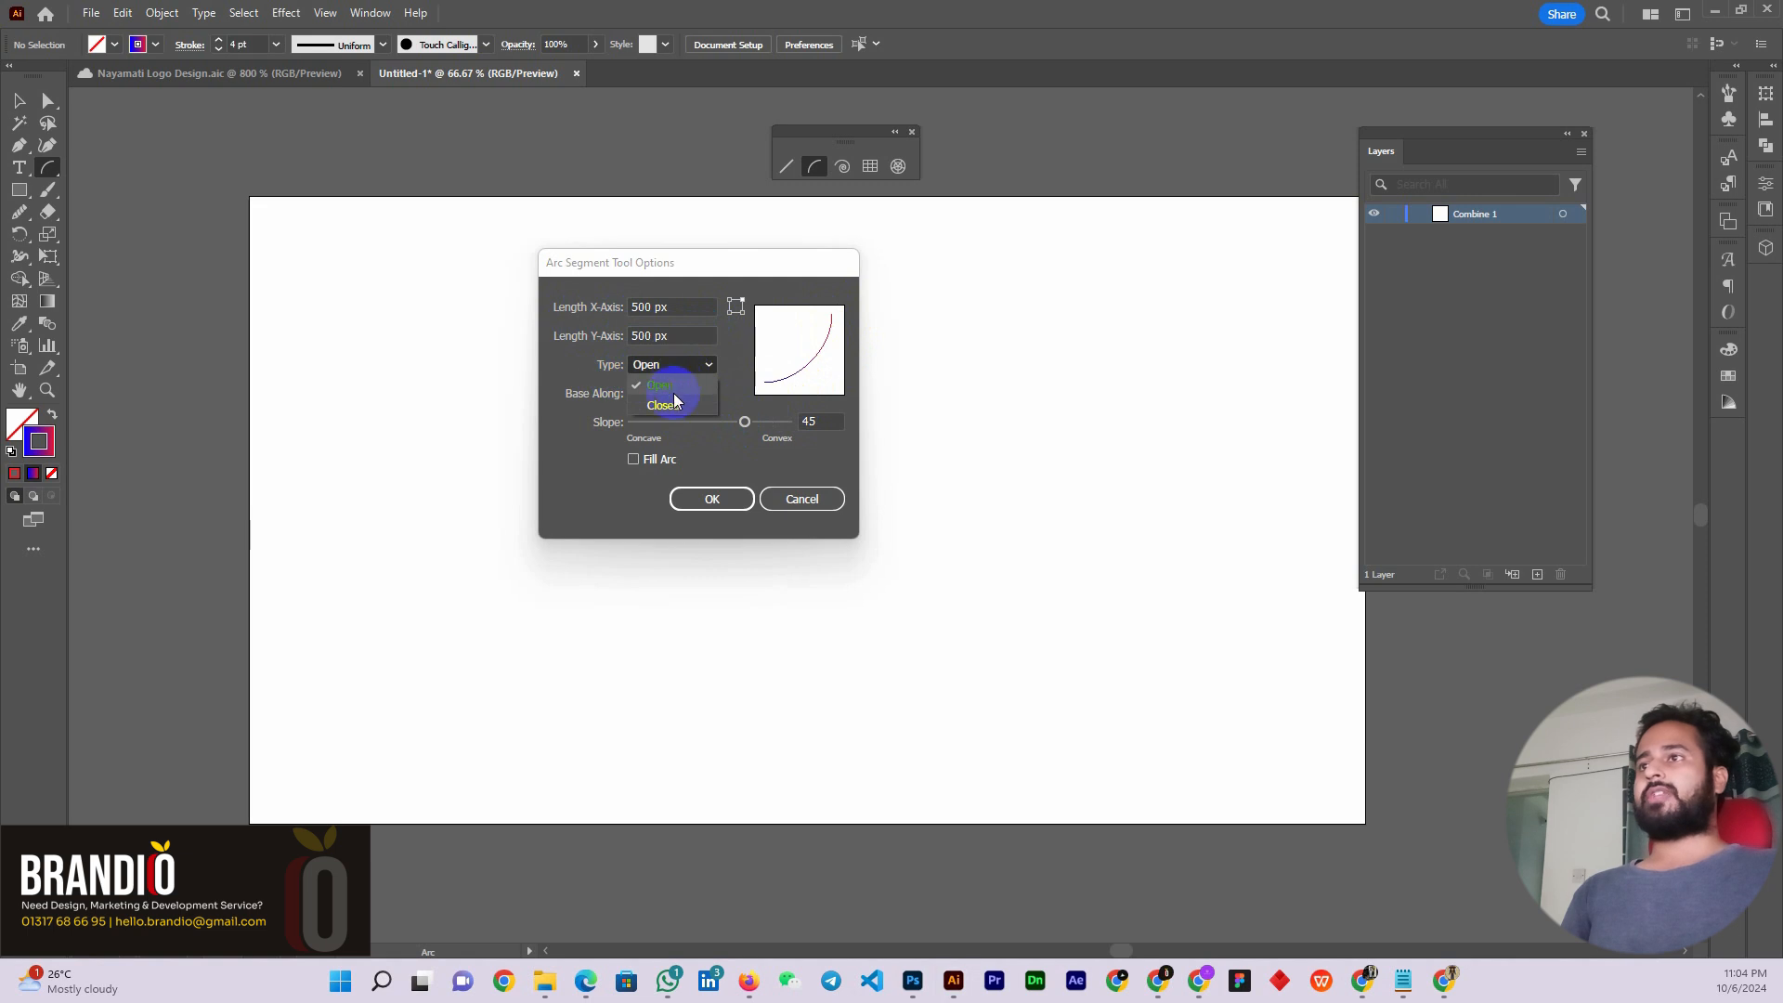
left_click(668, 399)
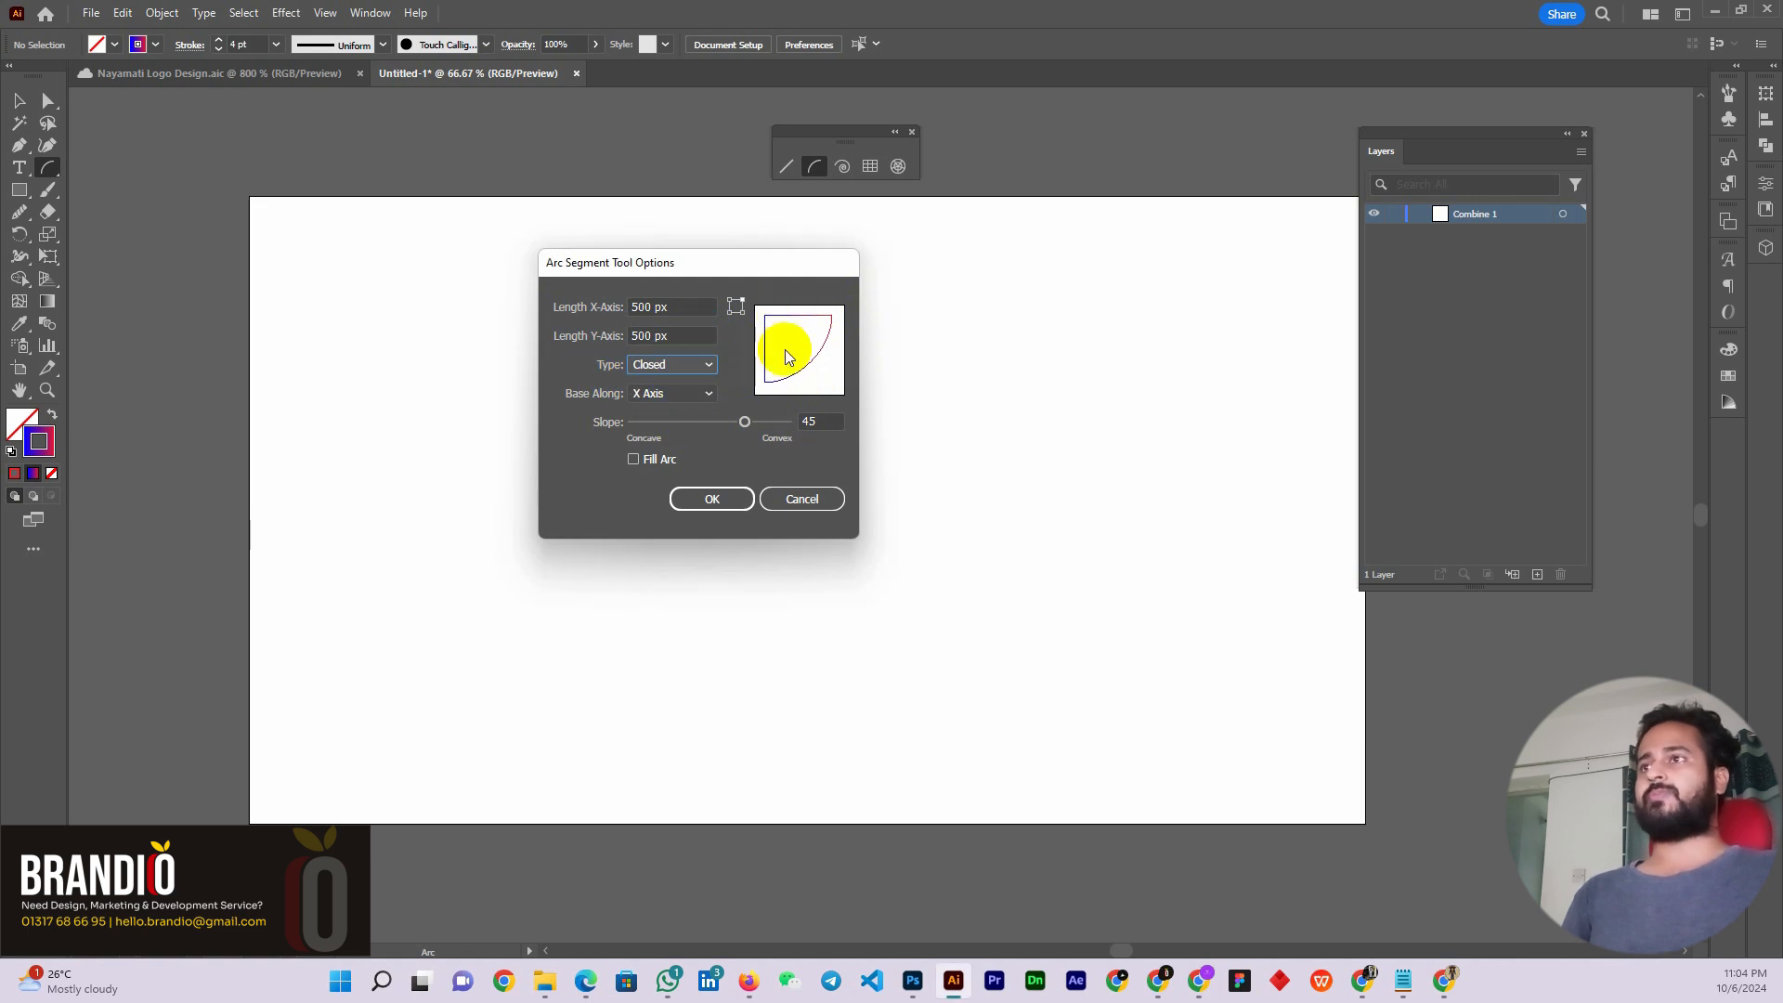
left_click(662, 398)
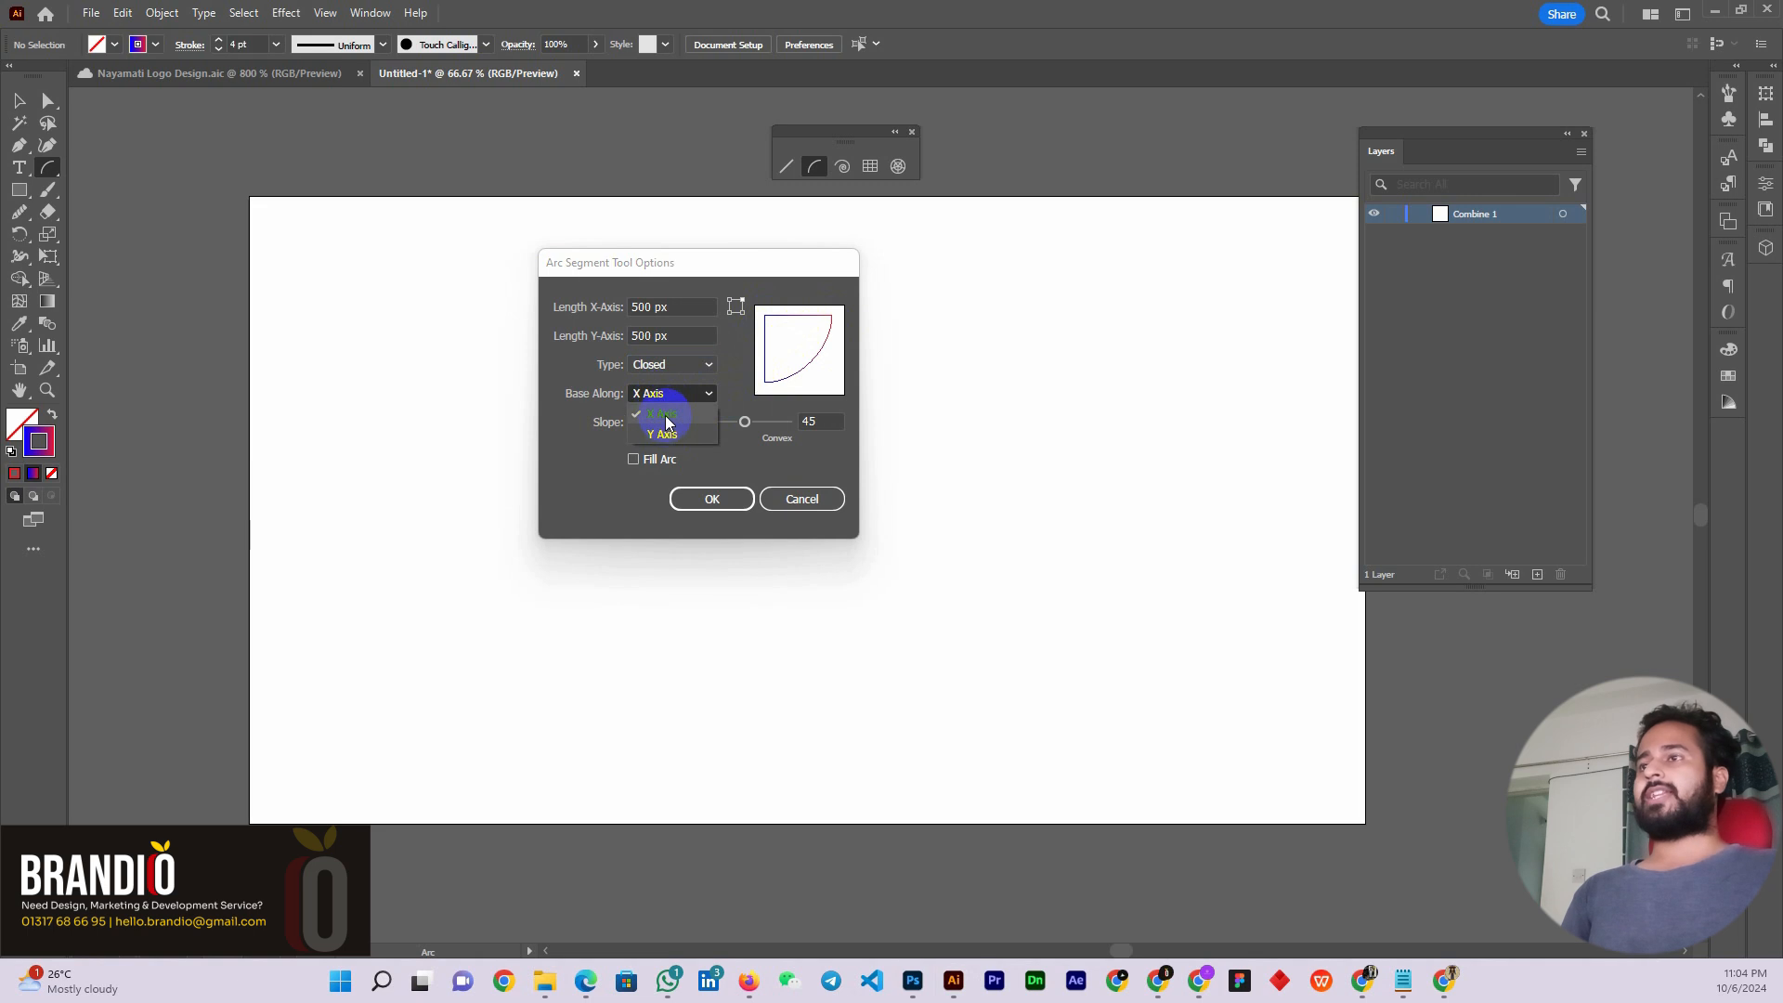
left_click(665, 431)
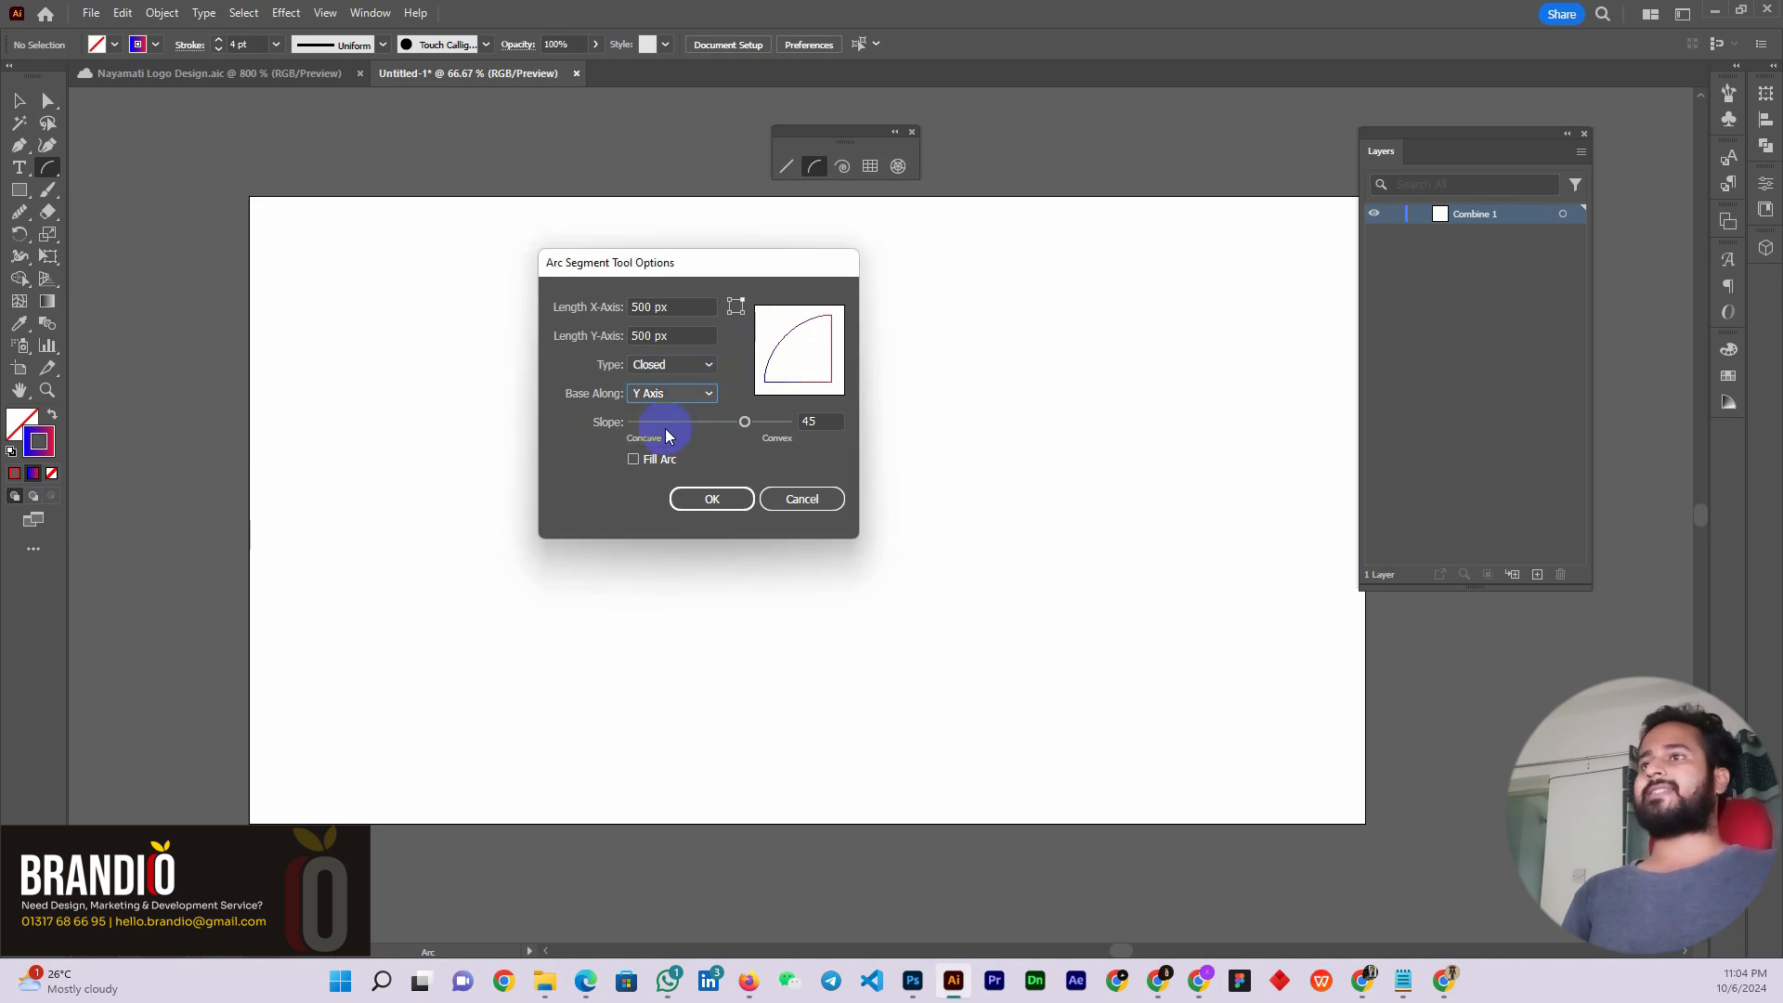
left_click(669, 399)
left_click(662, 415)
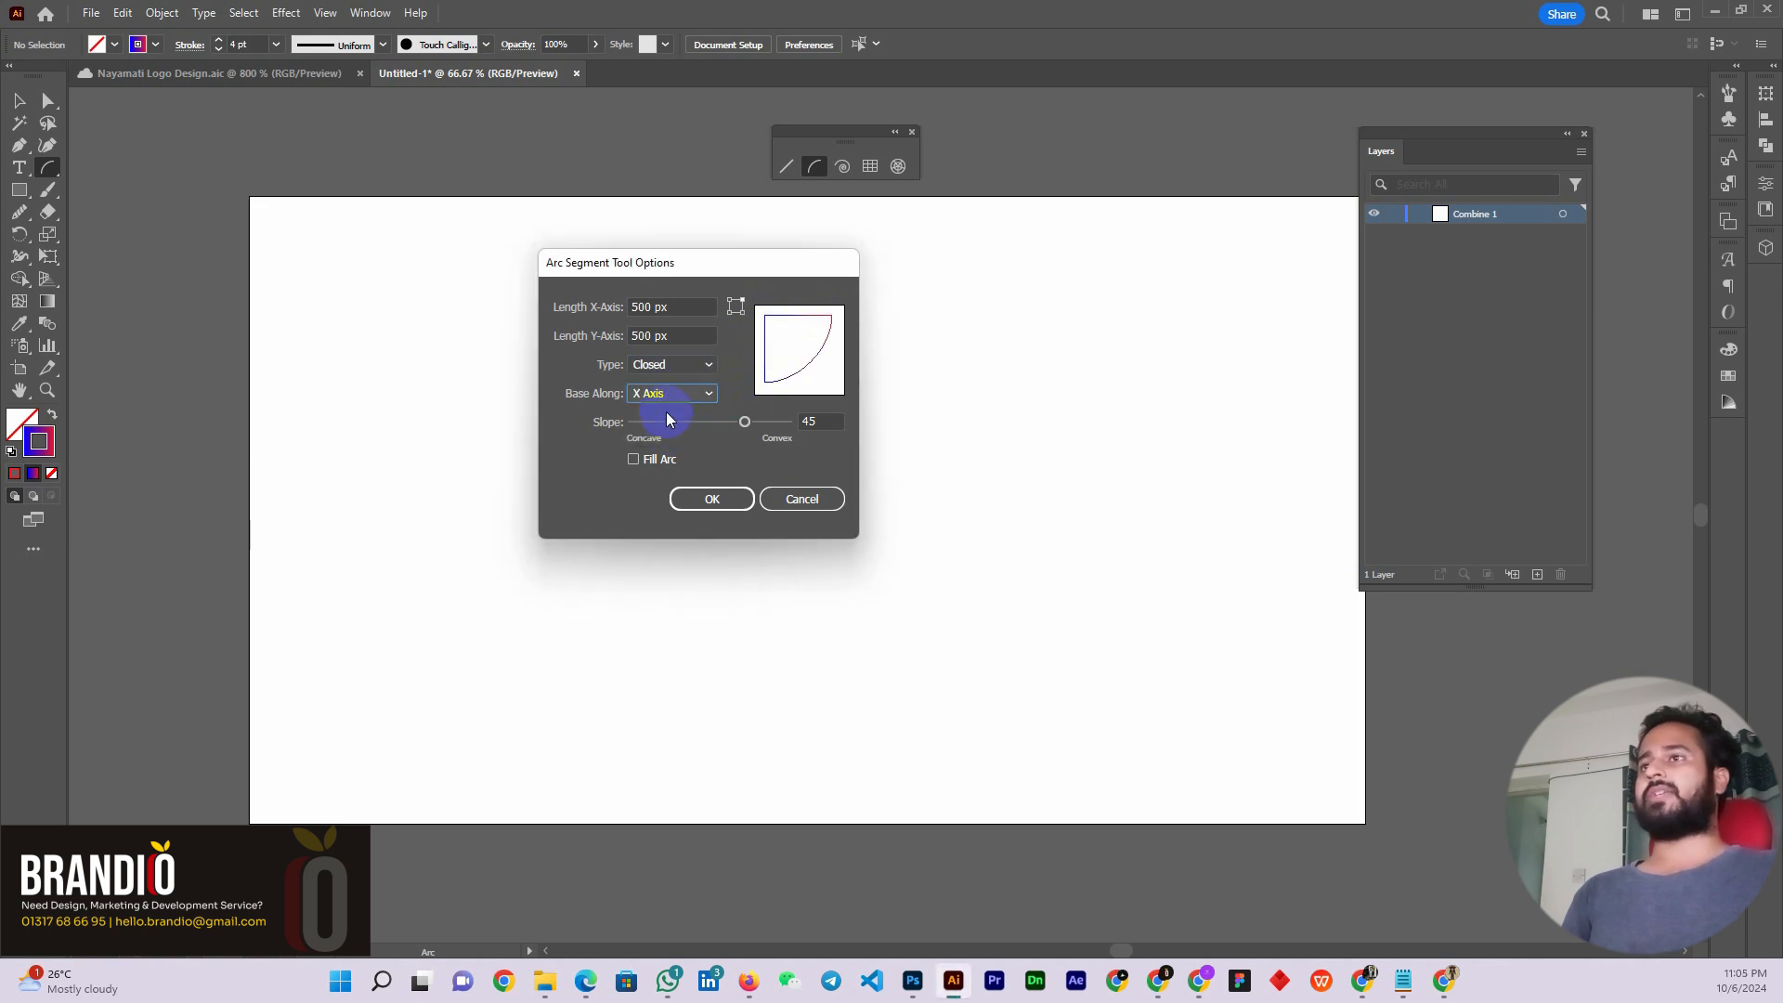
left_click(668, 396)
left_click(665, 433)
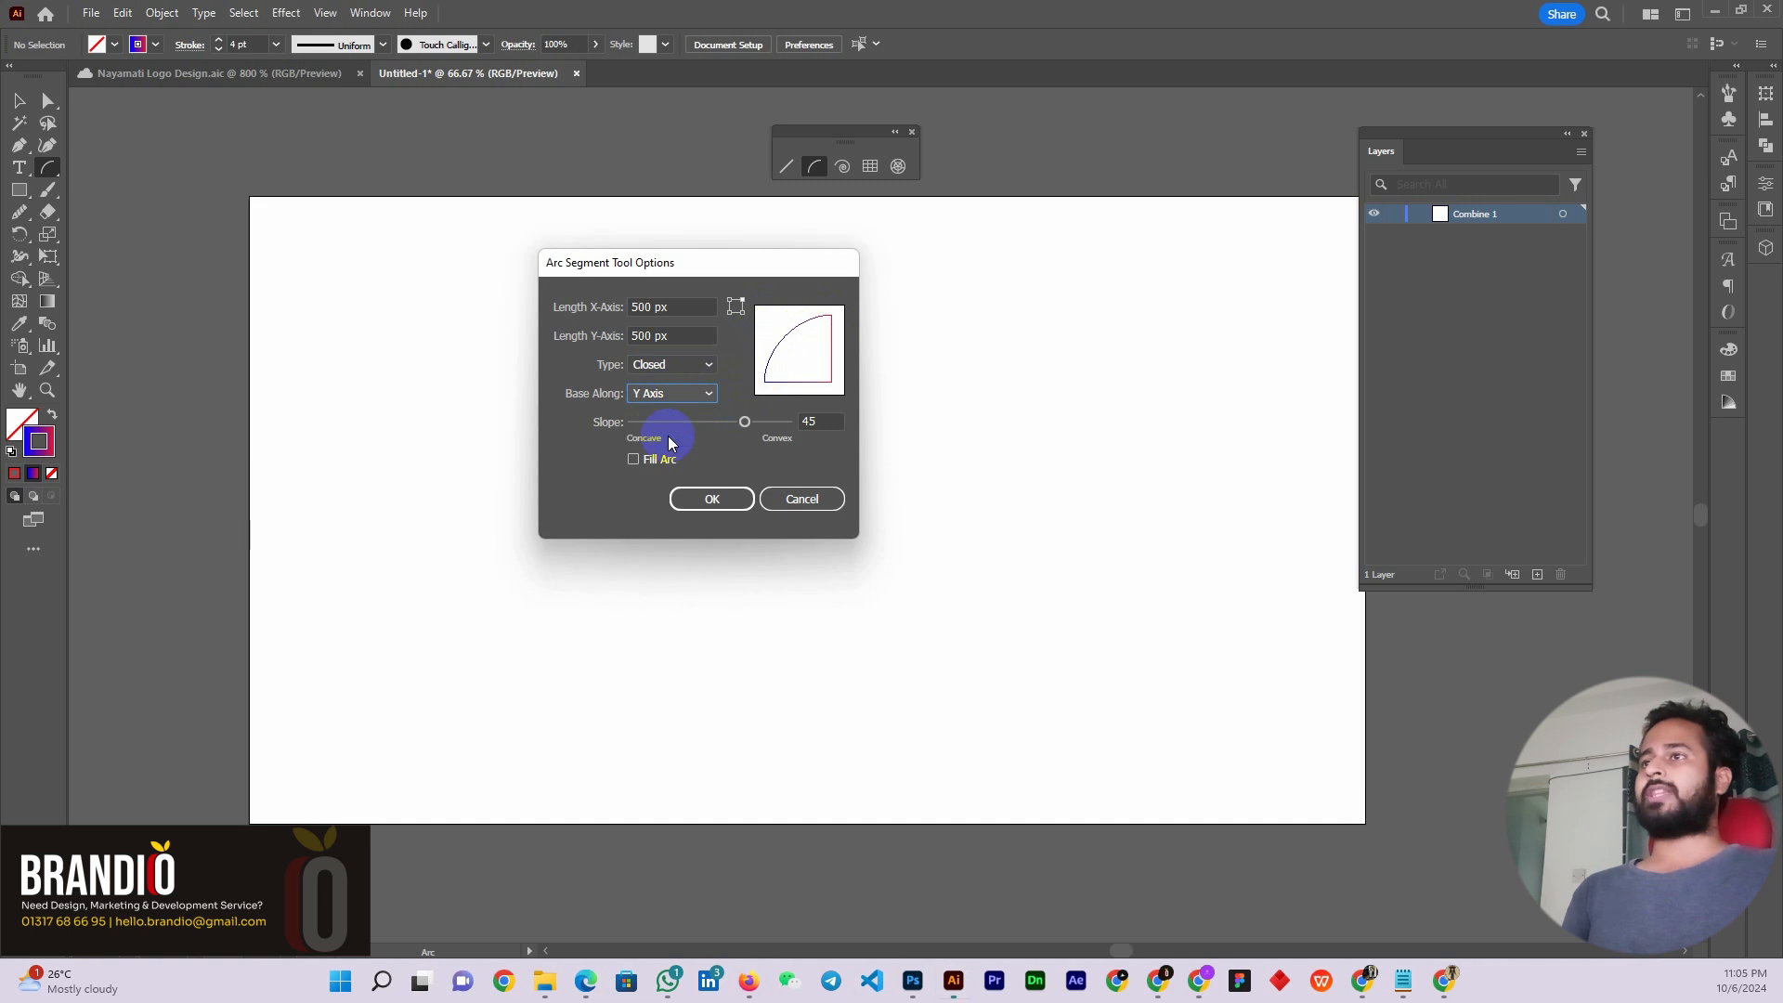
Vary the arc's slope between convex and concave, settle on -64 and accept the arc options
left_click(745, 423)
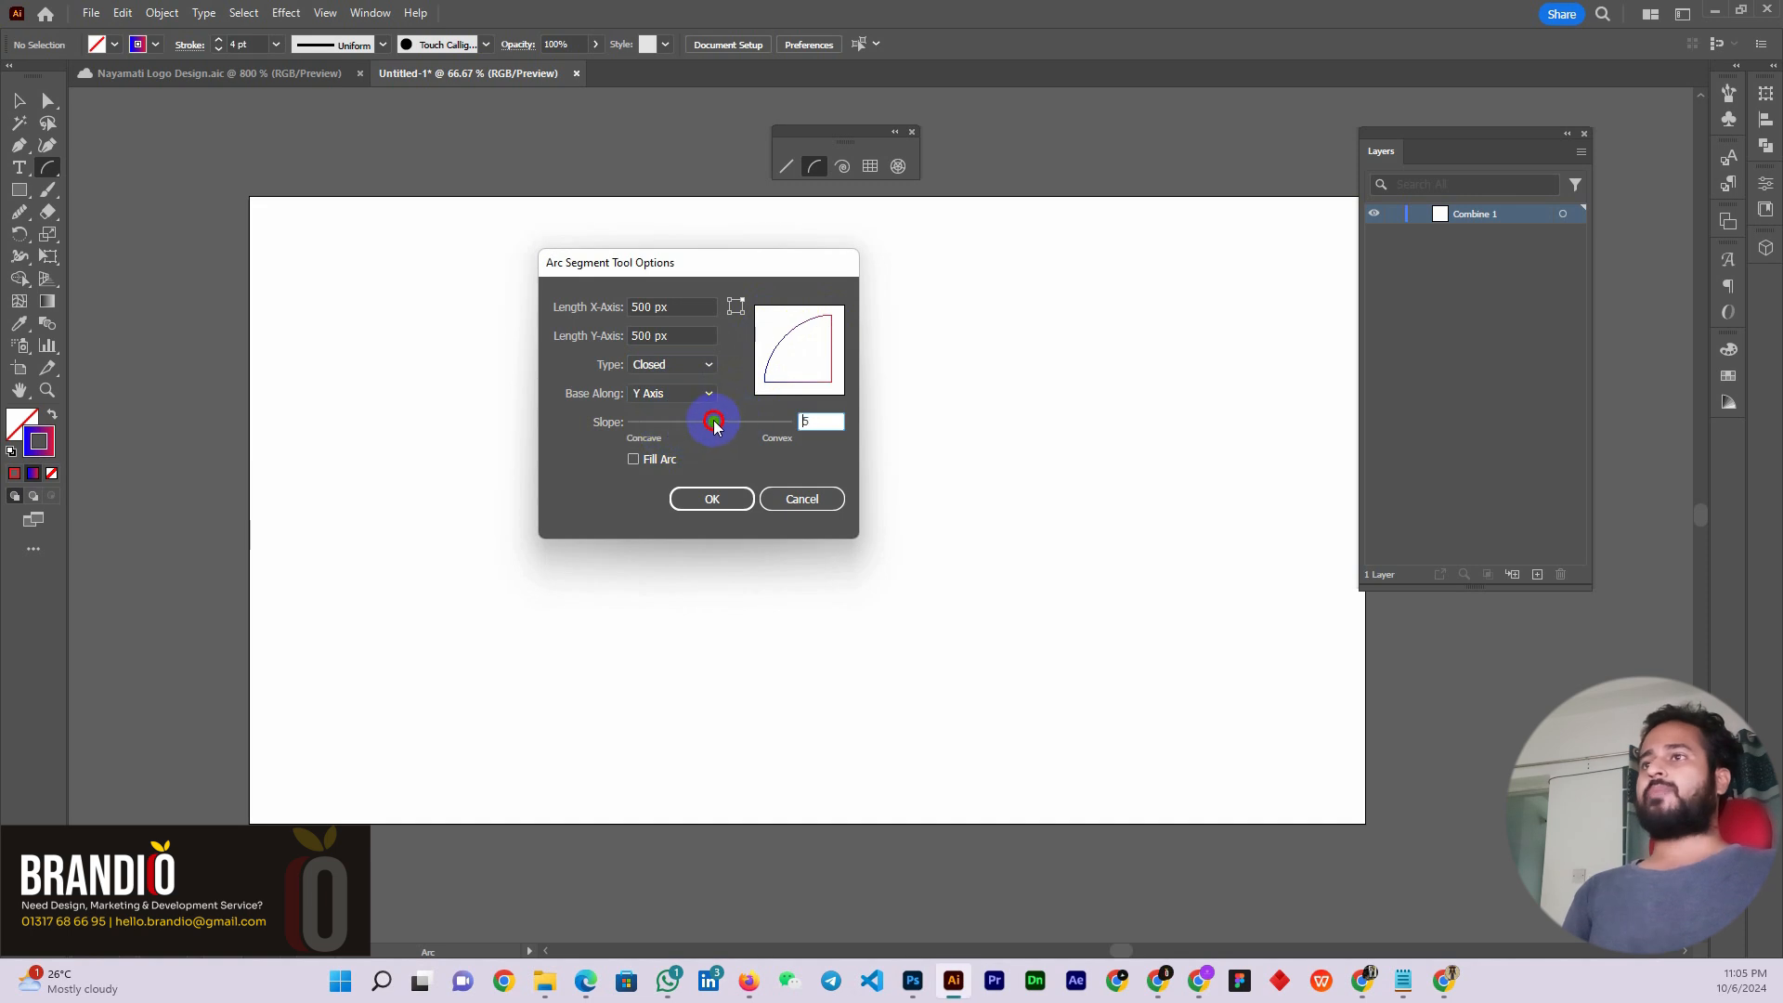
left_click_drag(708, 422, 659, 423)
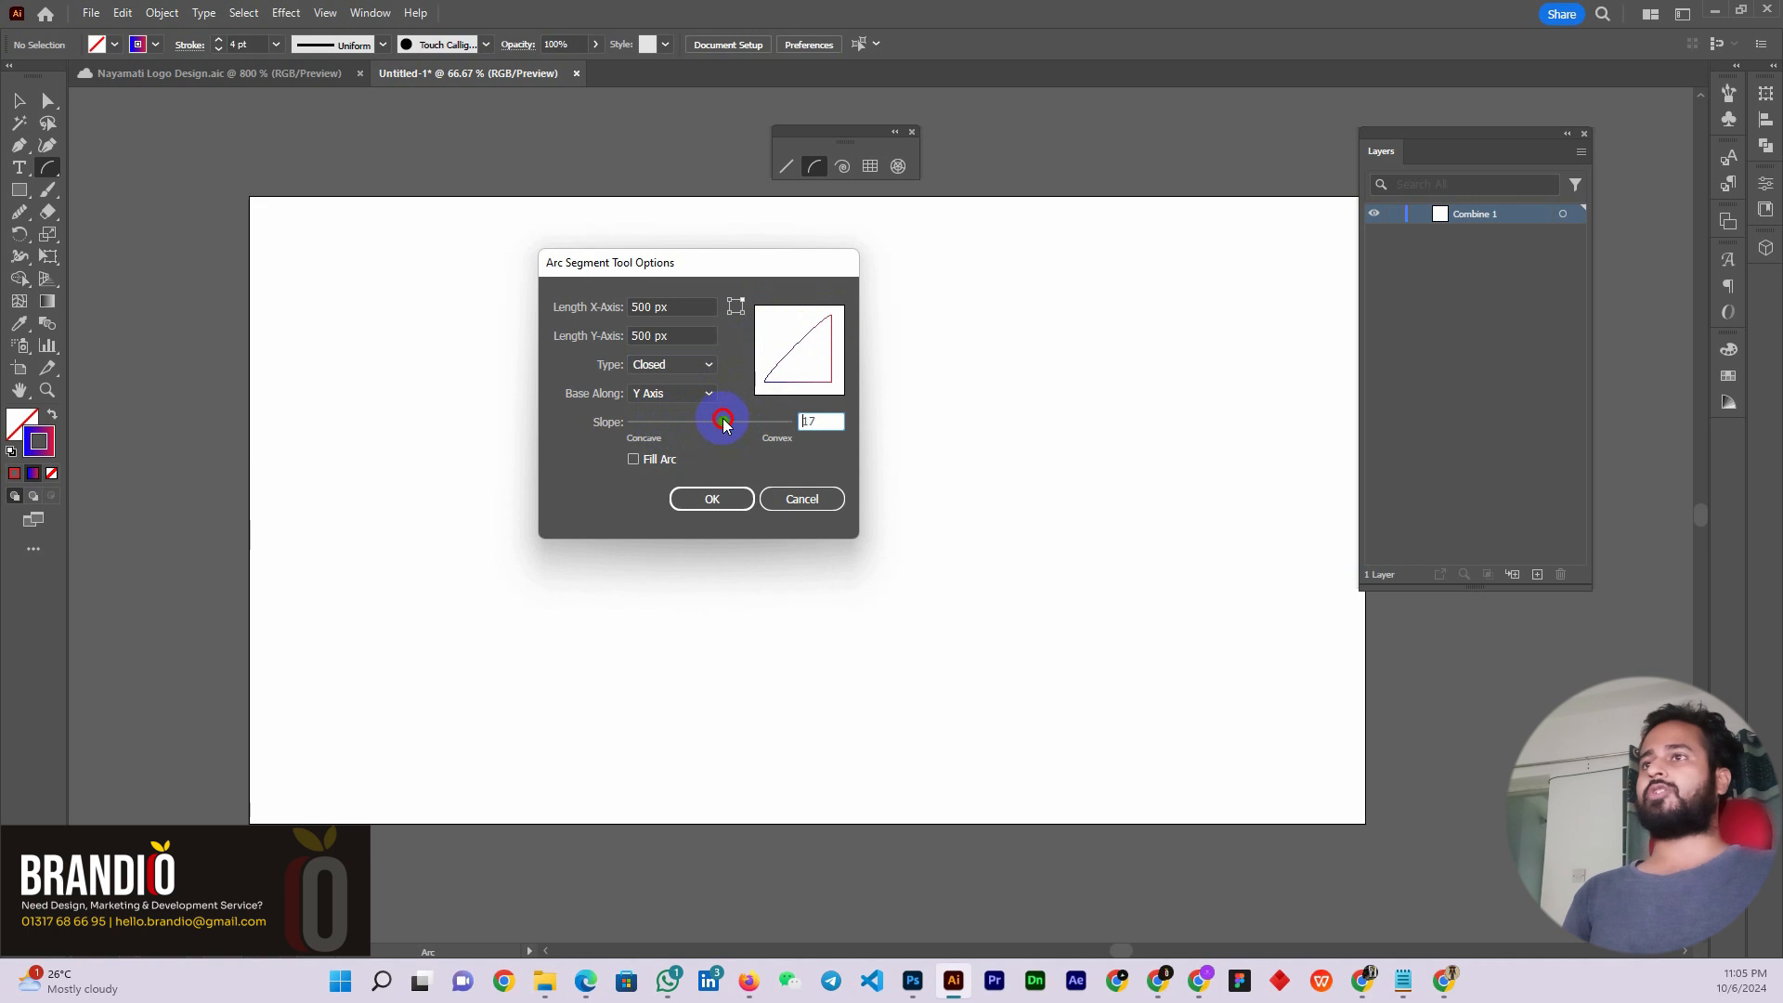
left_click_drag(758, 422, 666, 422)
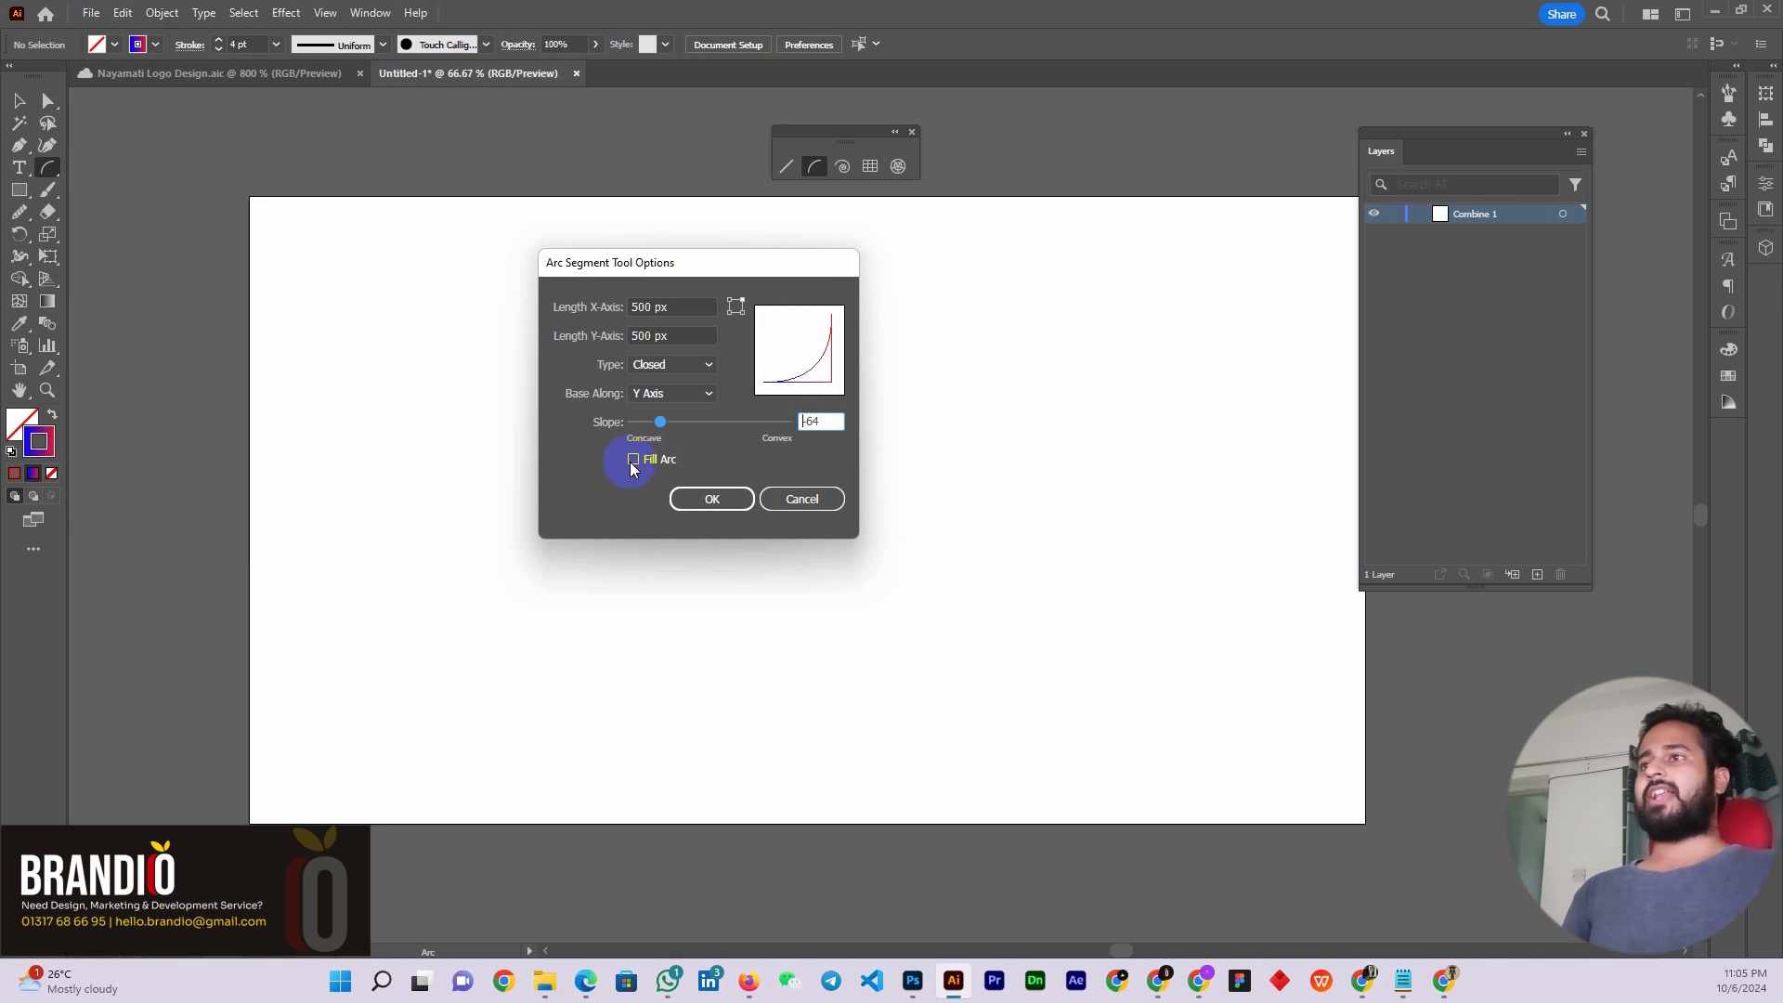
left_click(710, 500)
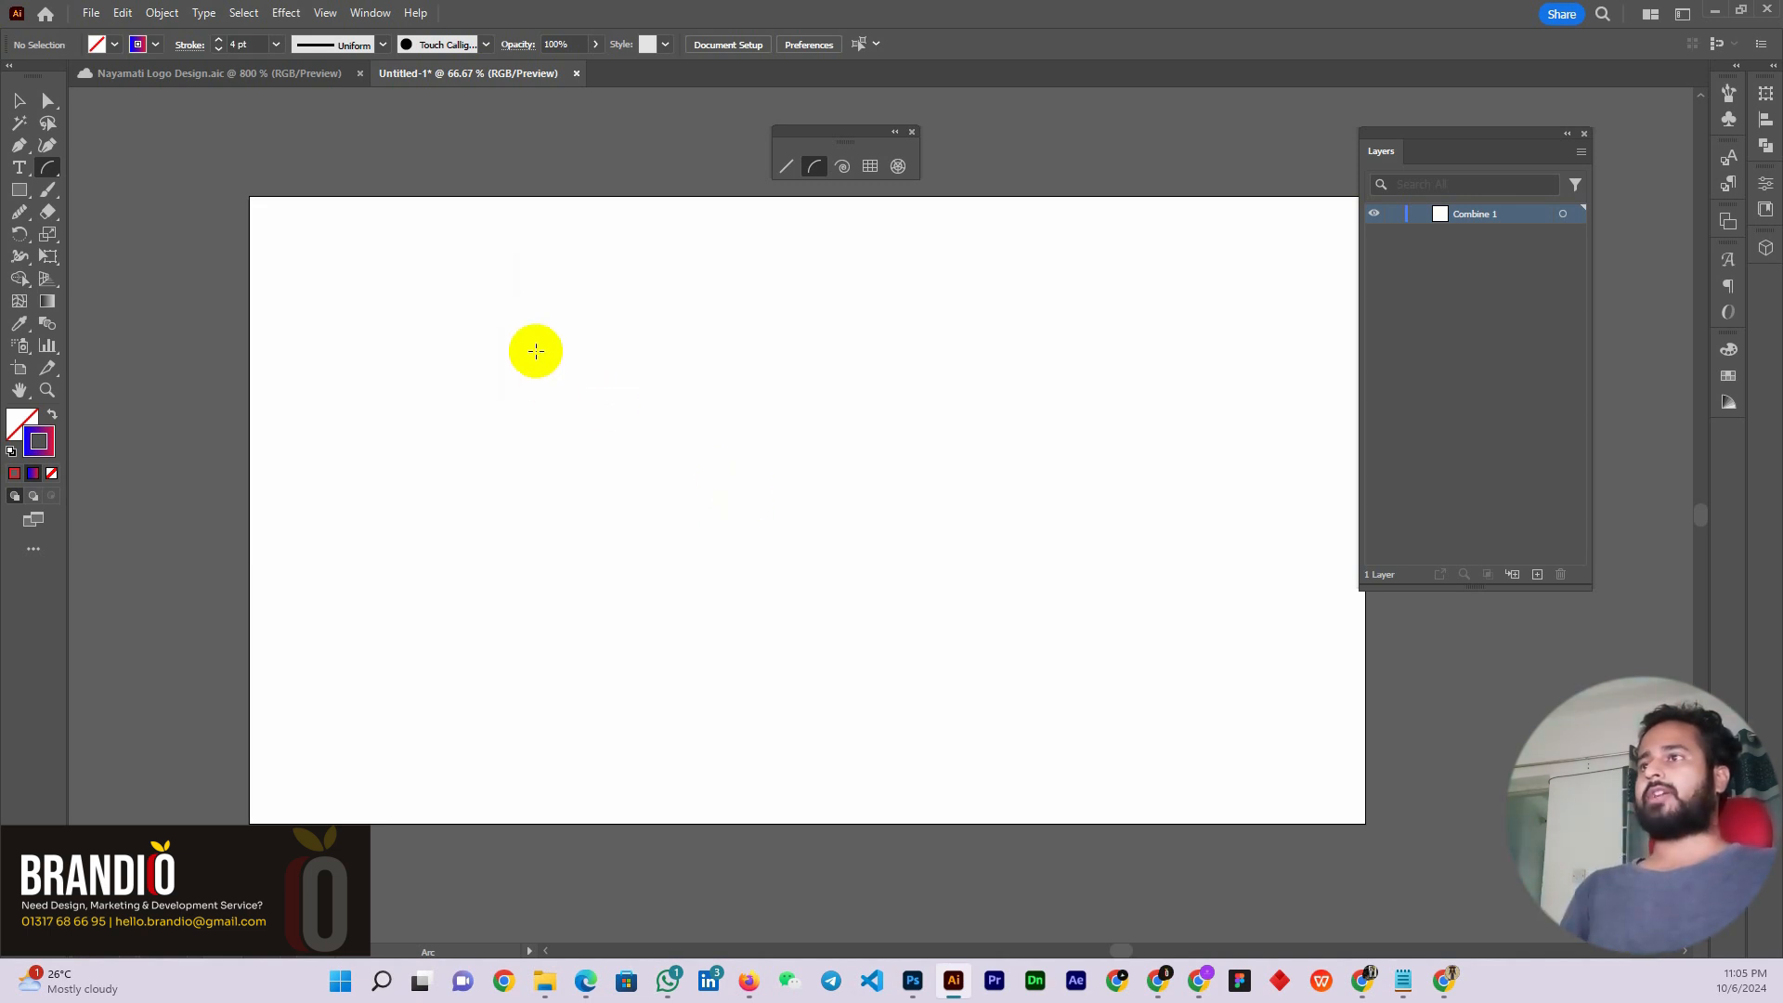
Draw two trial closed concave arcs on the artboard and undo each one
left_click_drag(533, 348, 719, 653)
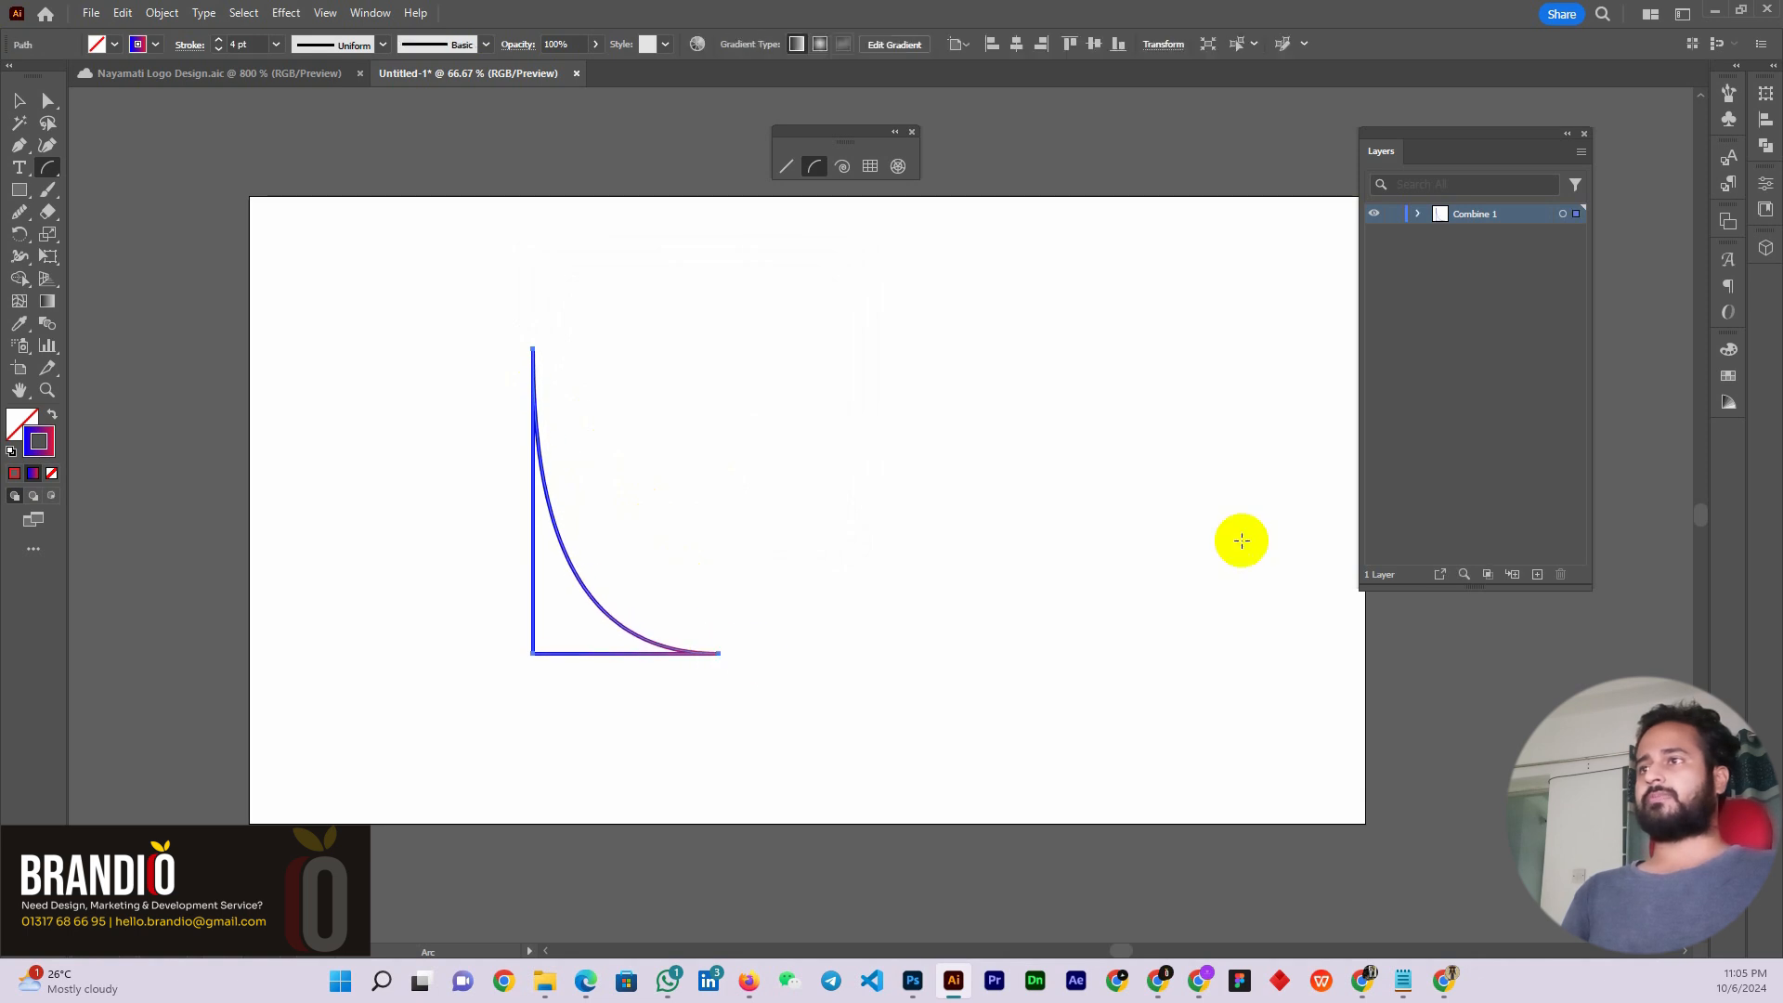
key("ctrl+z")
left_click_drag(788, 336, 529, 588)
key("ctrl+z")
Draw a closed concave arc about 210 px wide and 257 px high and swap its fill and stroke
left_click_drag(445, 317, 618, 526)
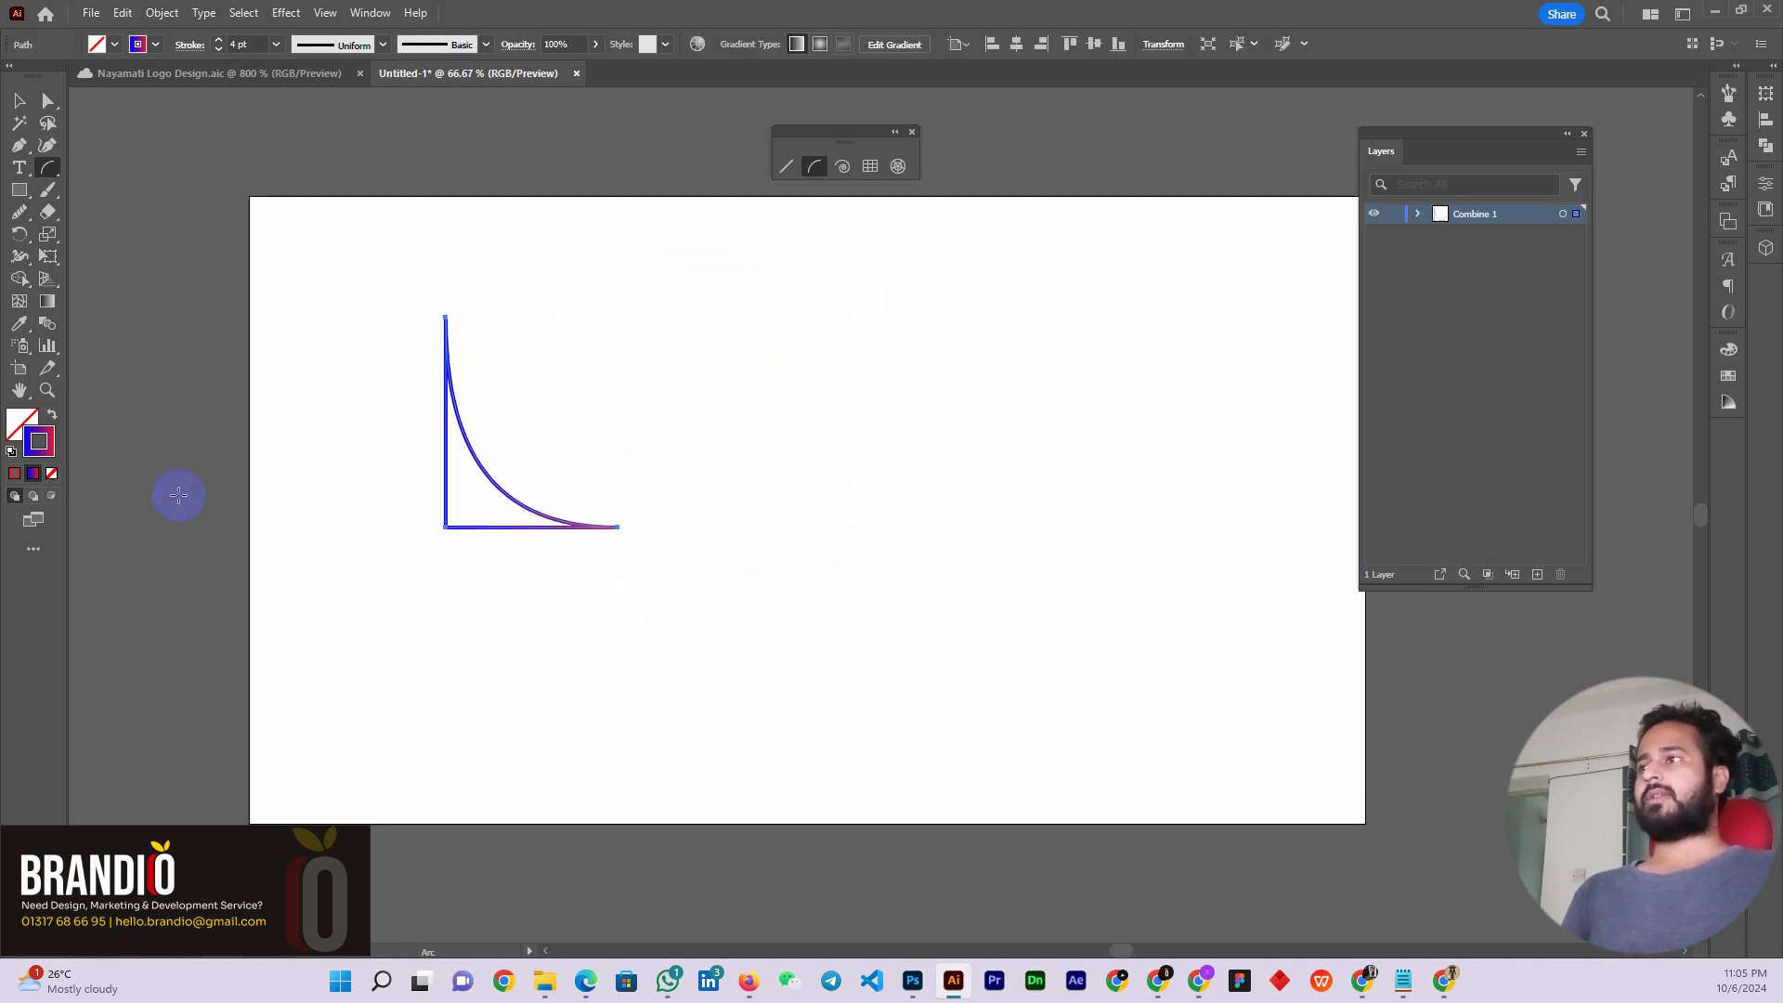
left_click(52, 414)
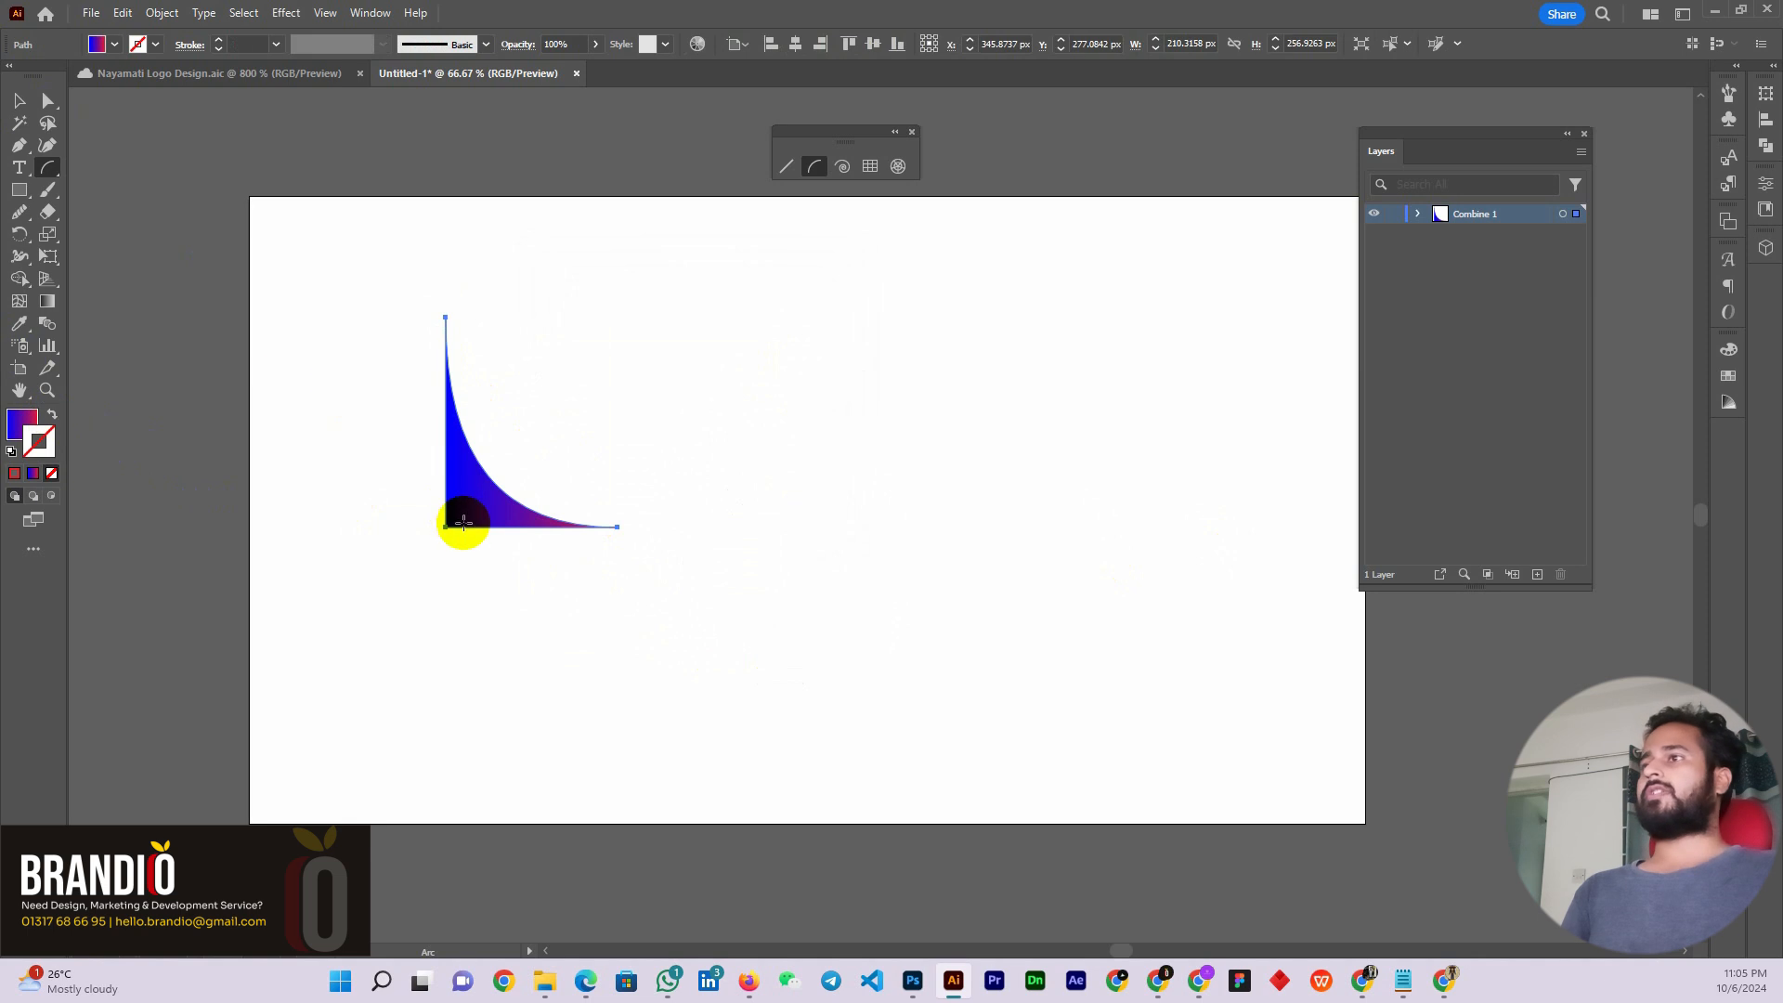
Delete the closed concave arc and shift the floating line tools panel slightly aside
left_click(19, 104)
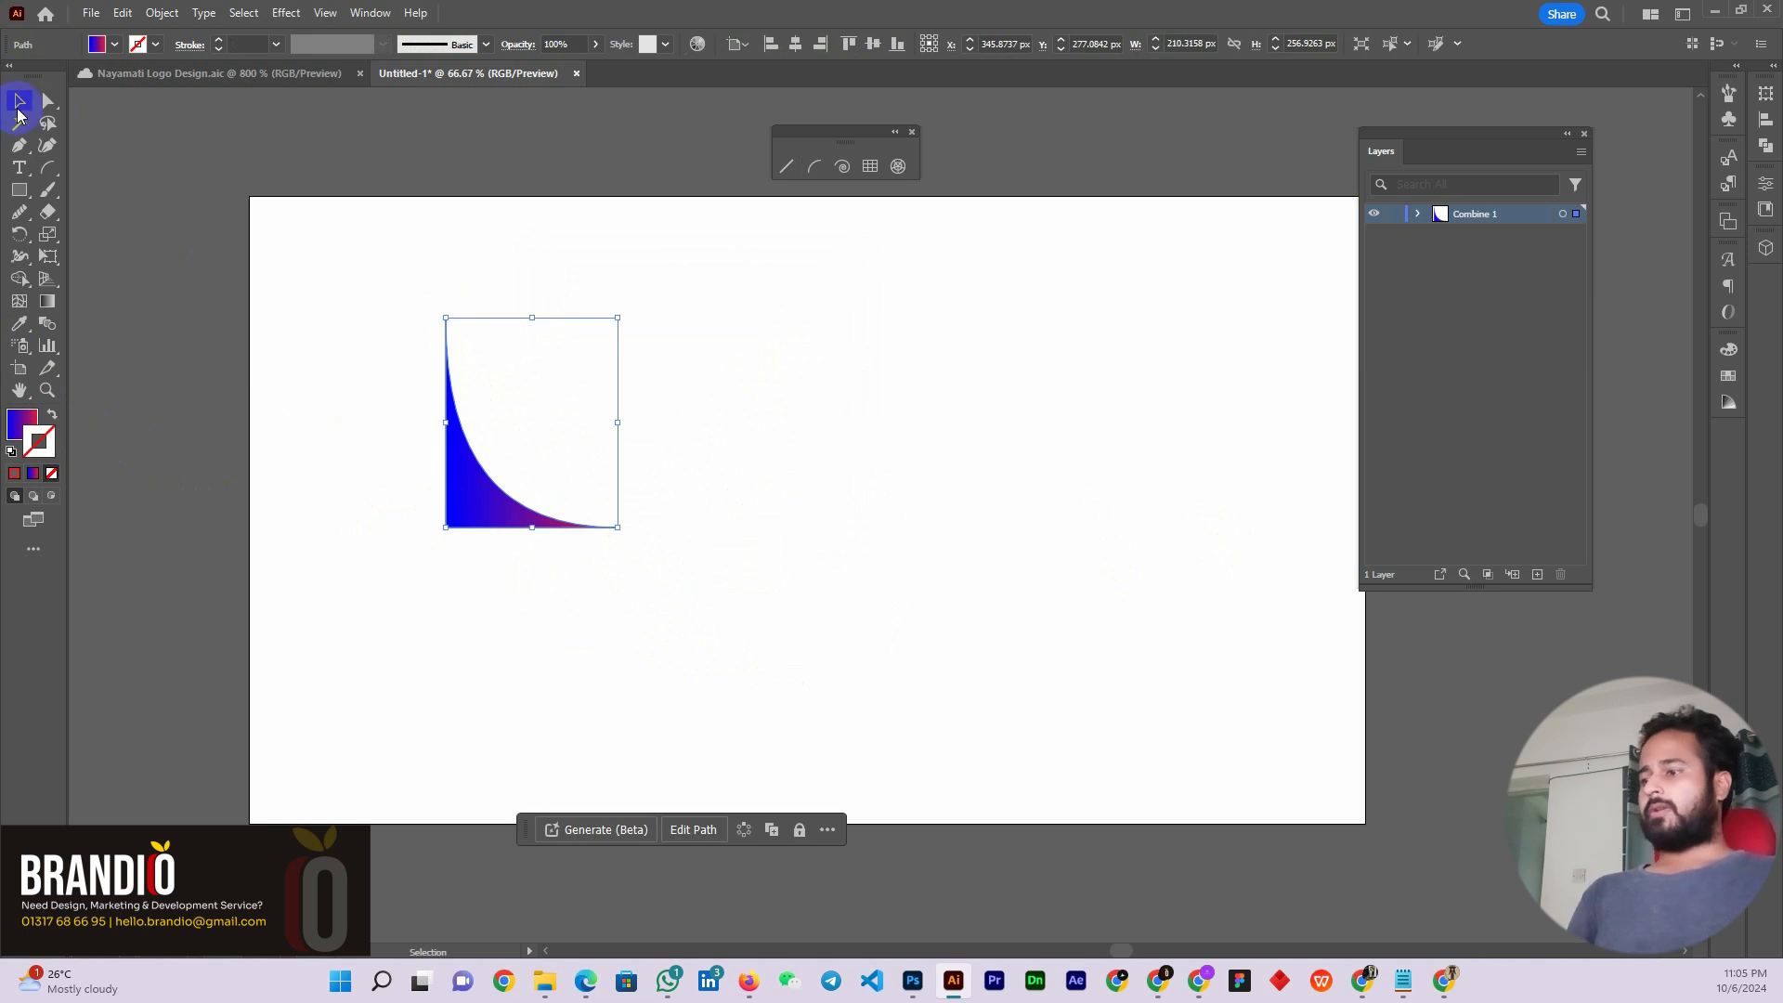
key("Delete")
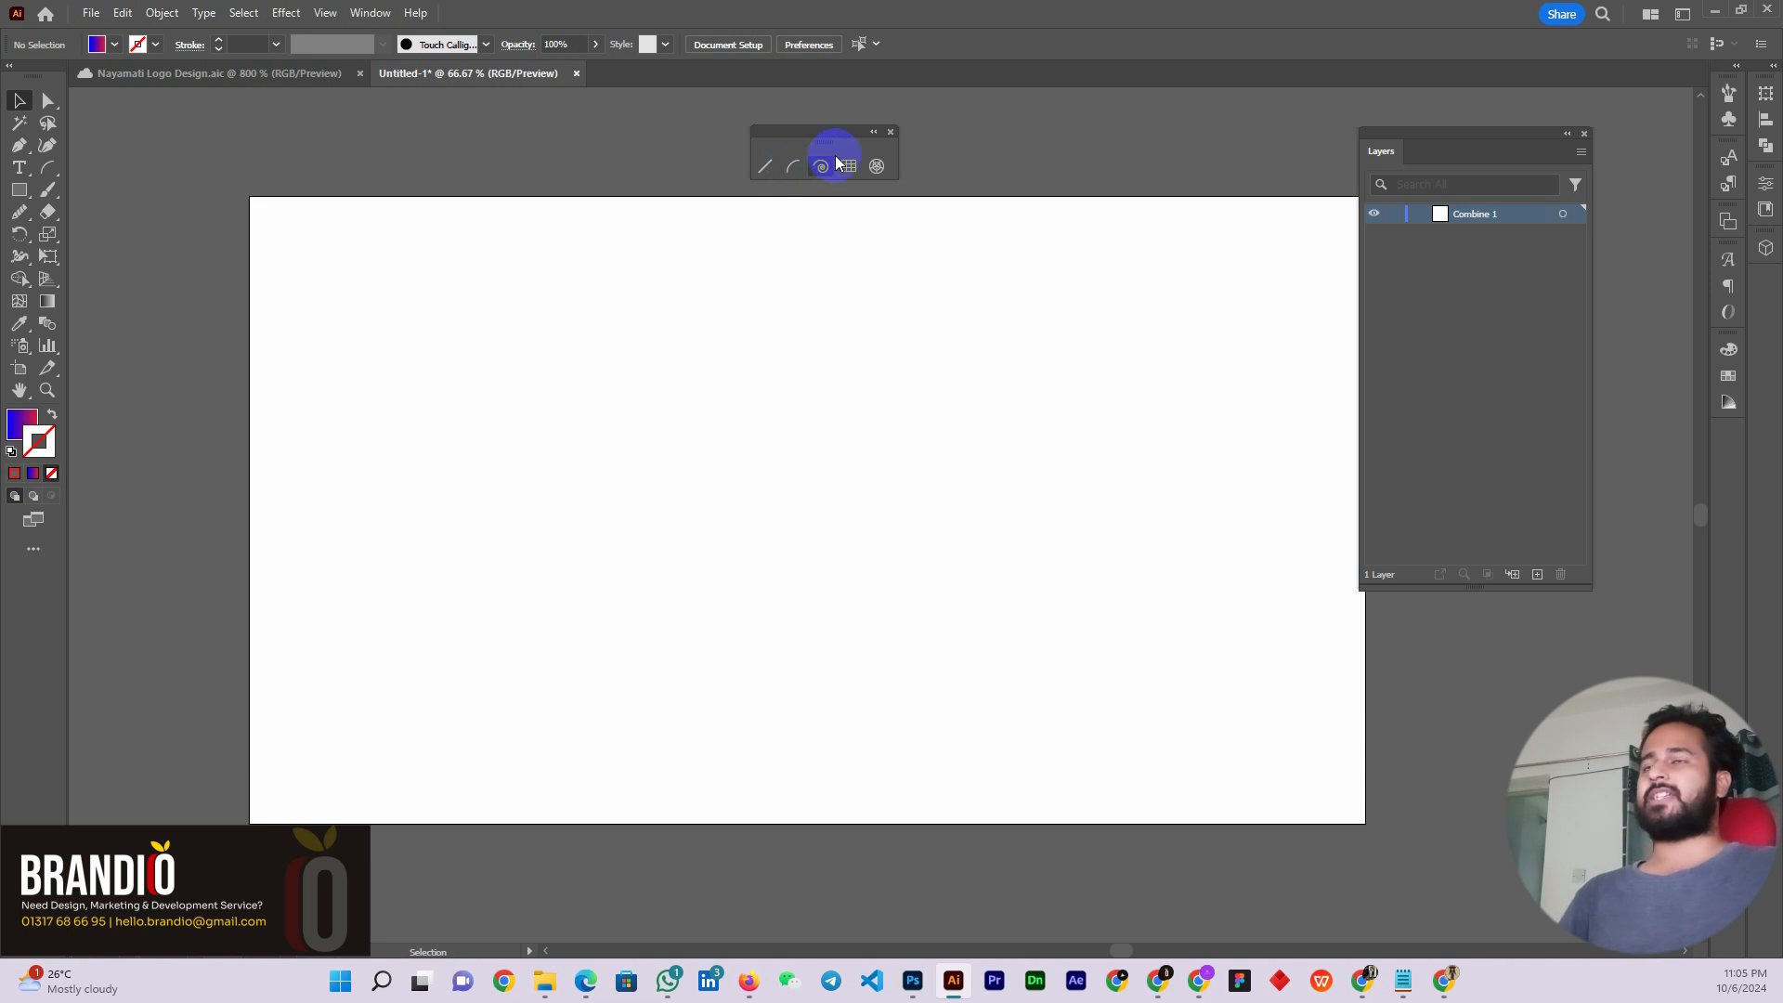
left_click_drag(832, 148, 817, 148)
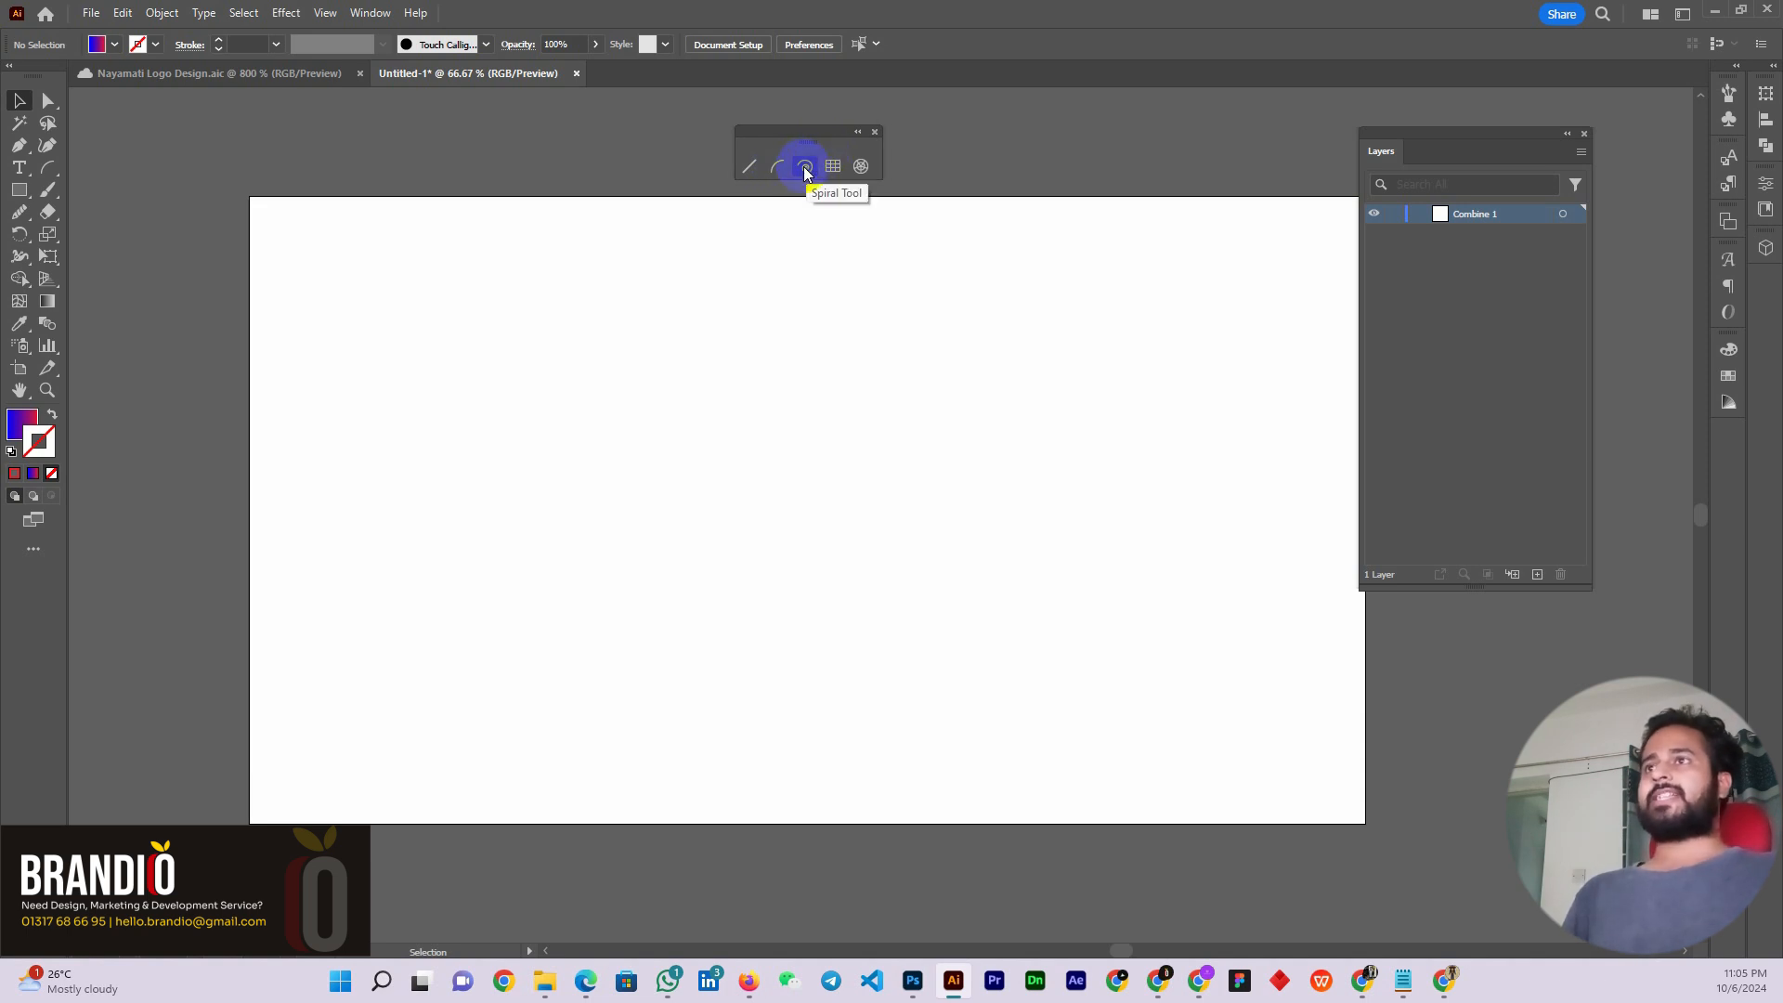
Draw a spiral about 435 px wide and 354 px high on the artboard with extra inner turns
left_click(804, 169)
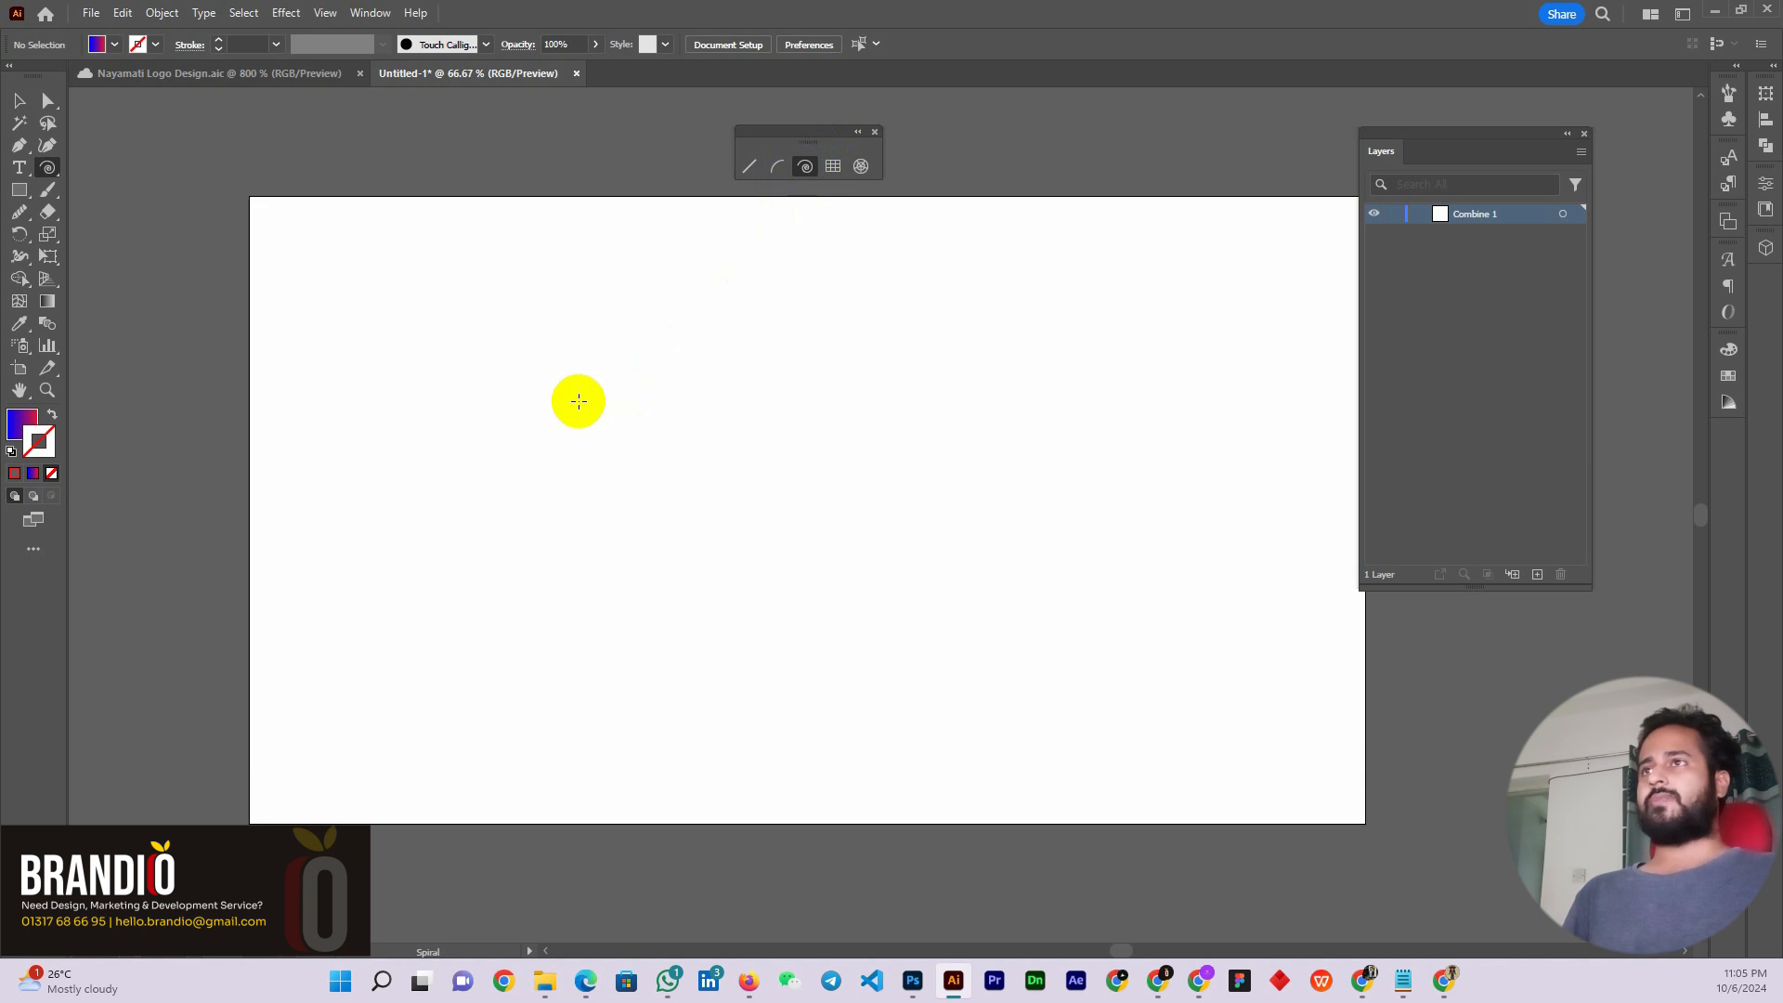
left_click_drag(577, 399, 769, 445)
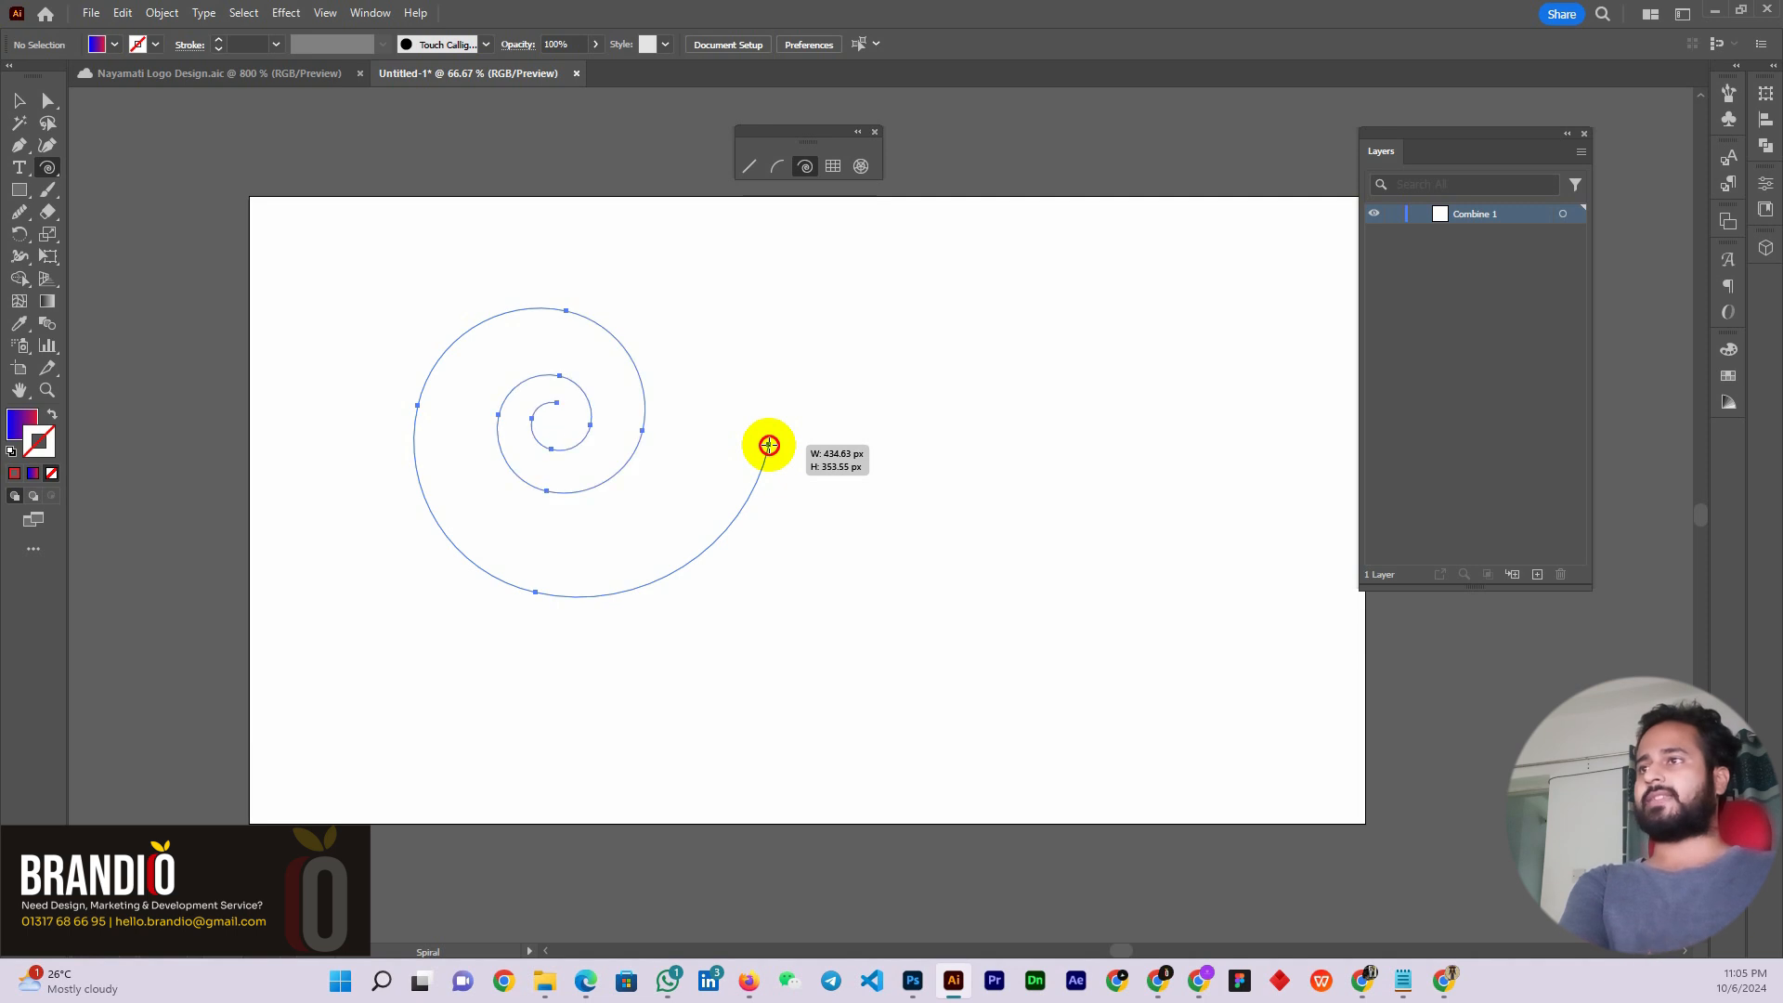
left_click_drag(769, 444, 768, 445)
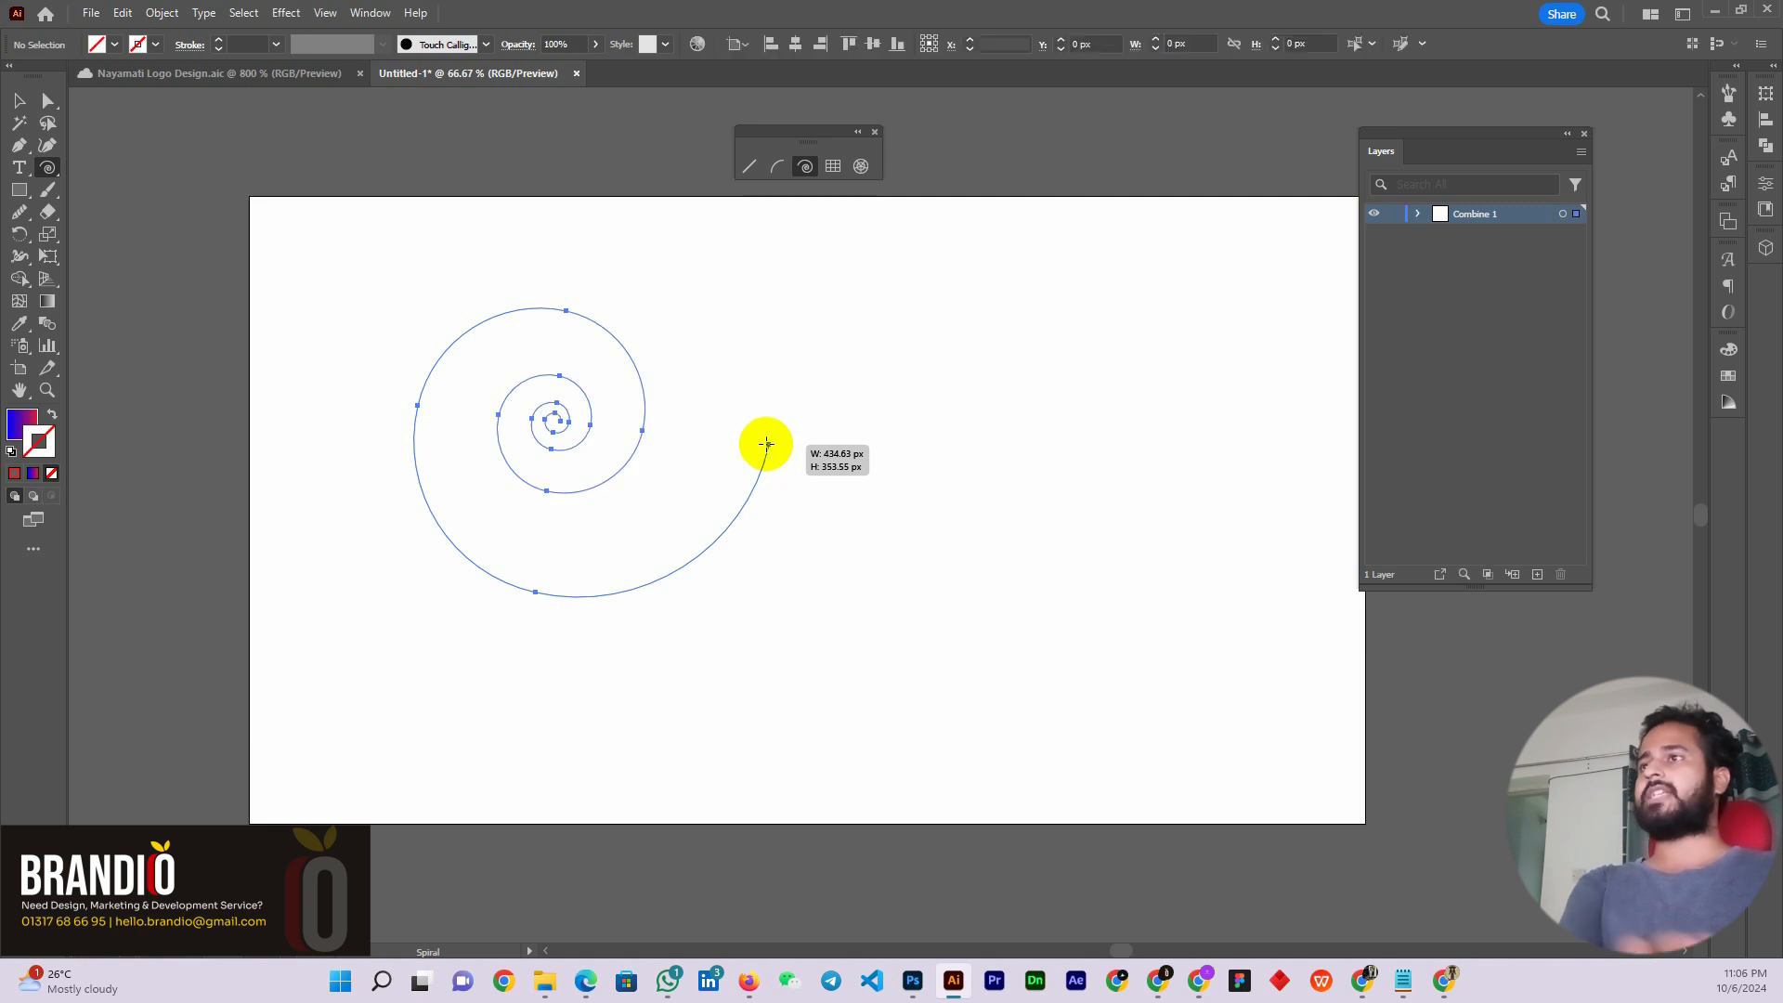
Place placeholder text along the spiral with the Type on a Path tool
left_click(19, 100)
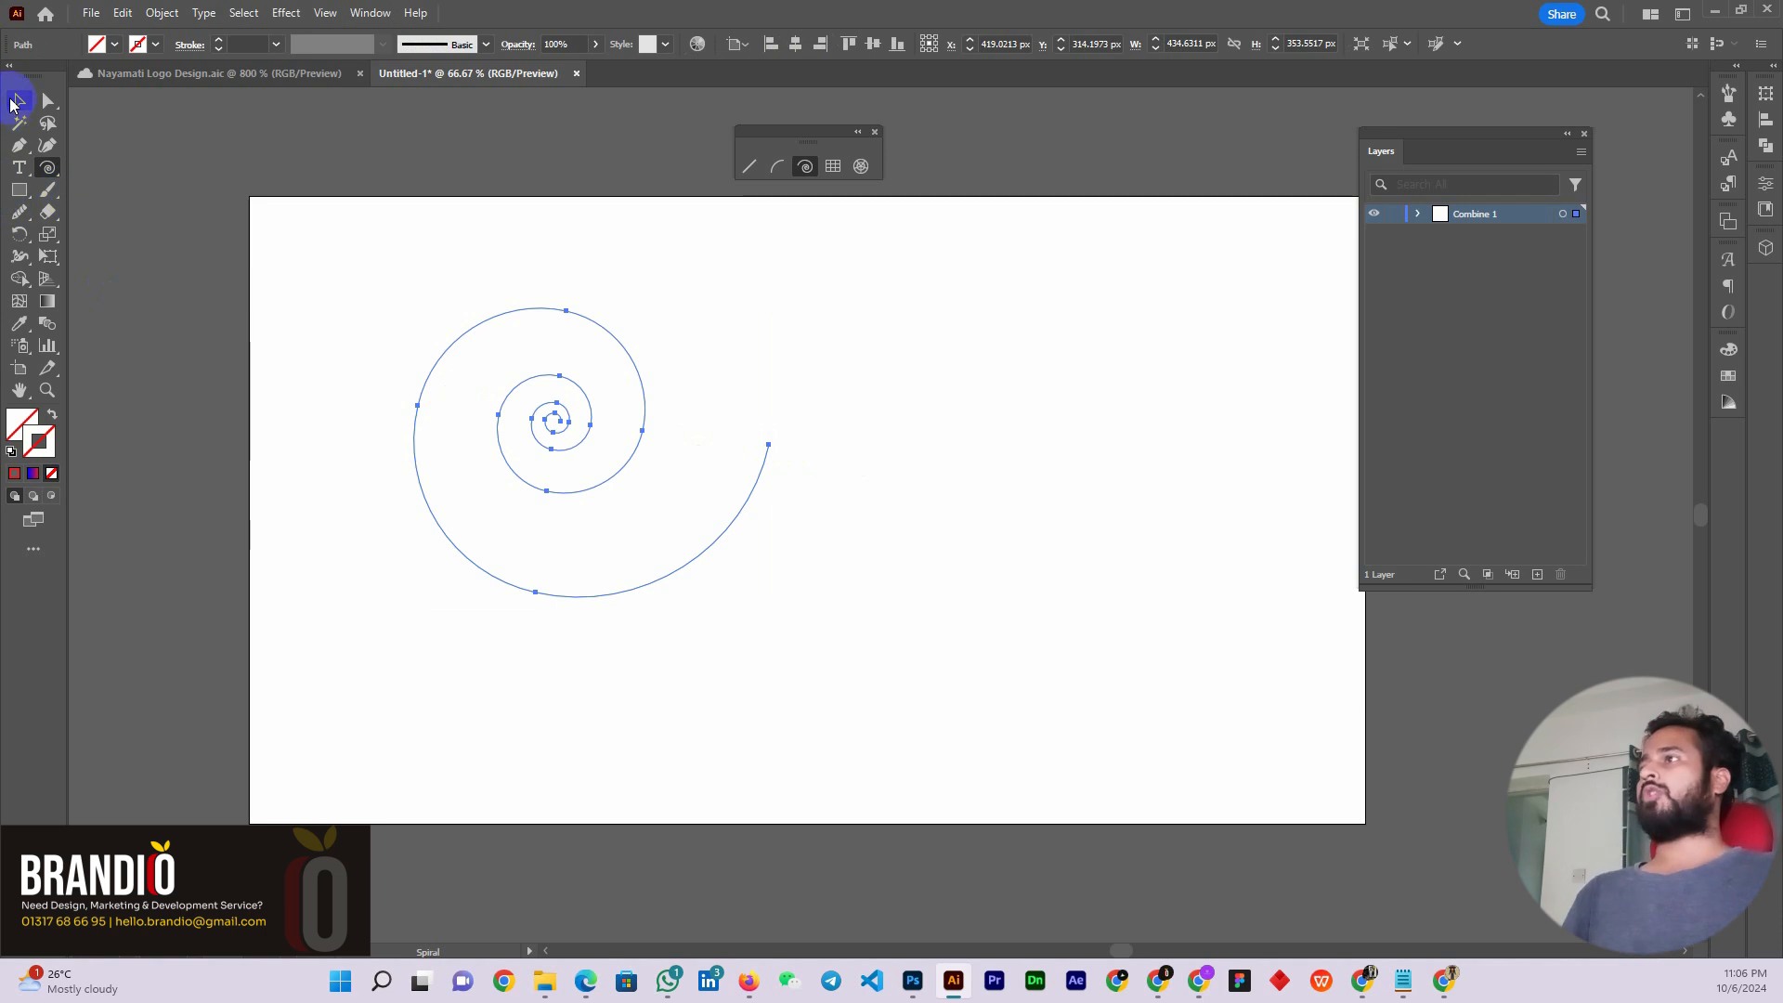
left_click_drag(18, 167, 108, 210)
key("ctrl+=")
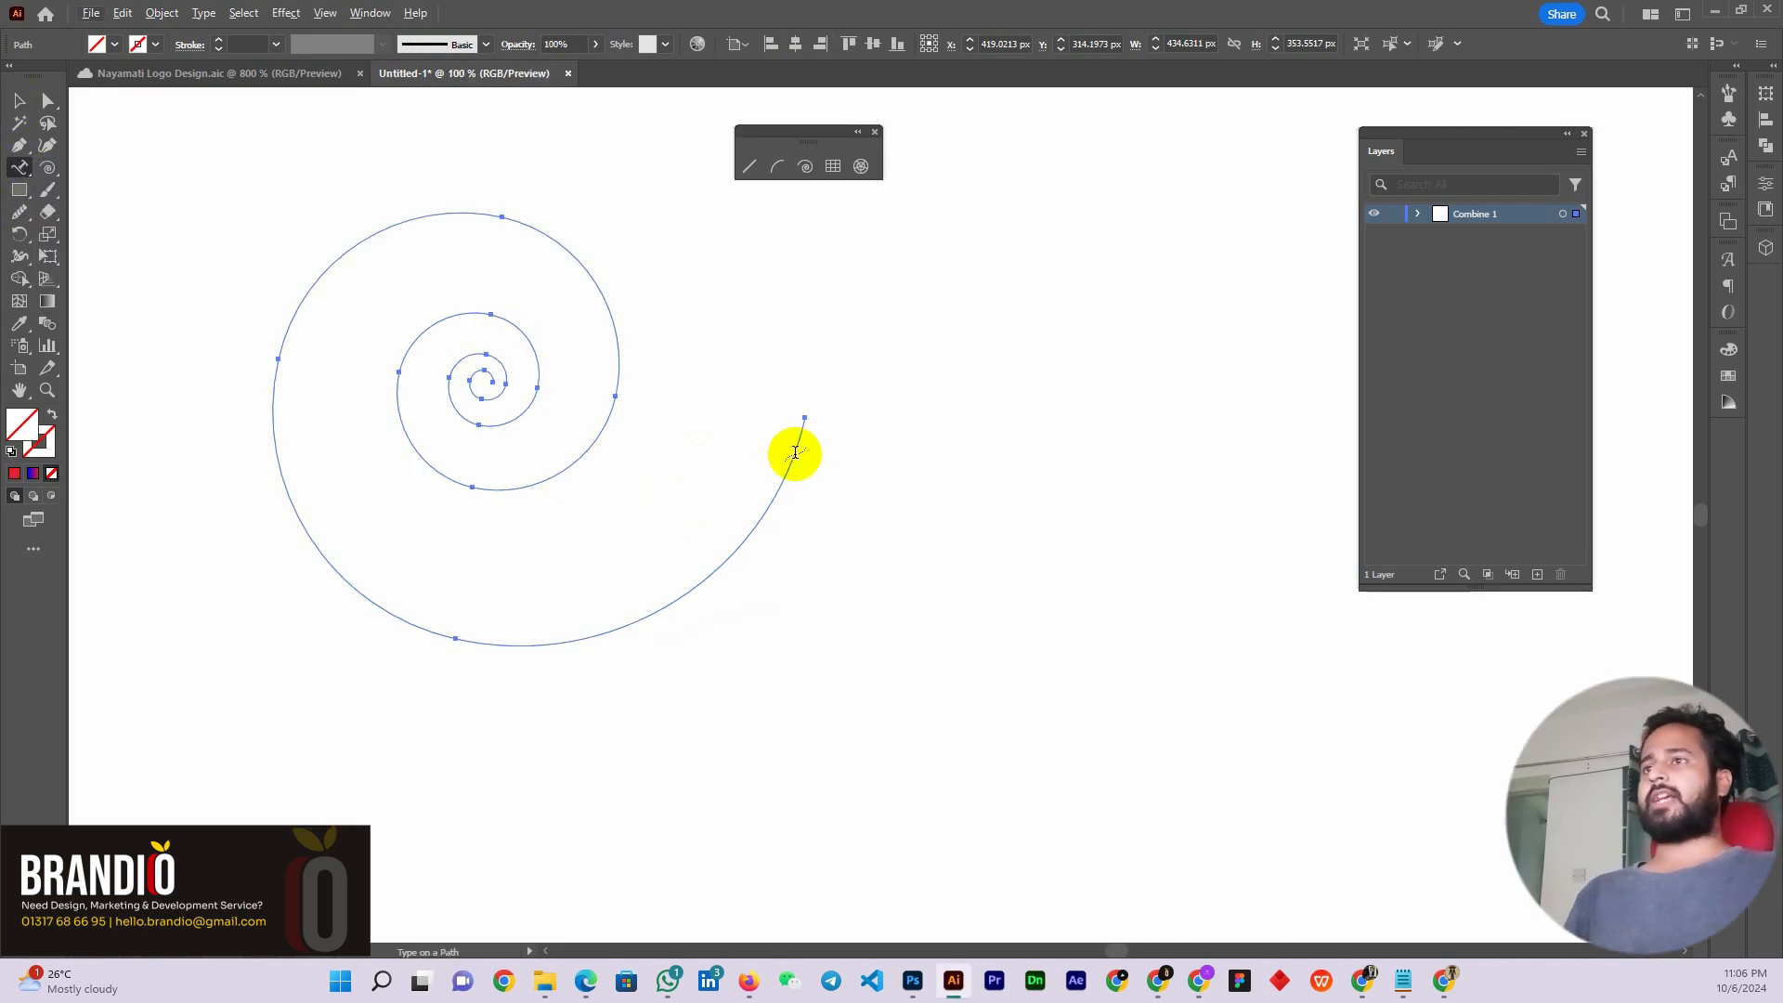
left_click(493, 378)
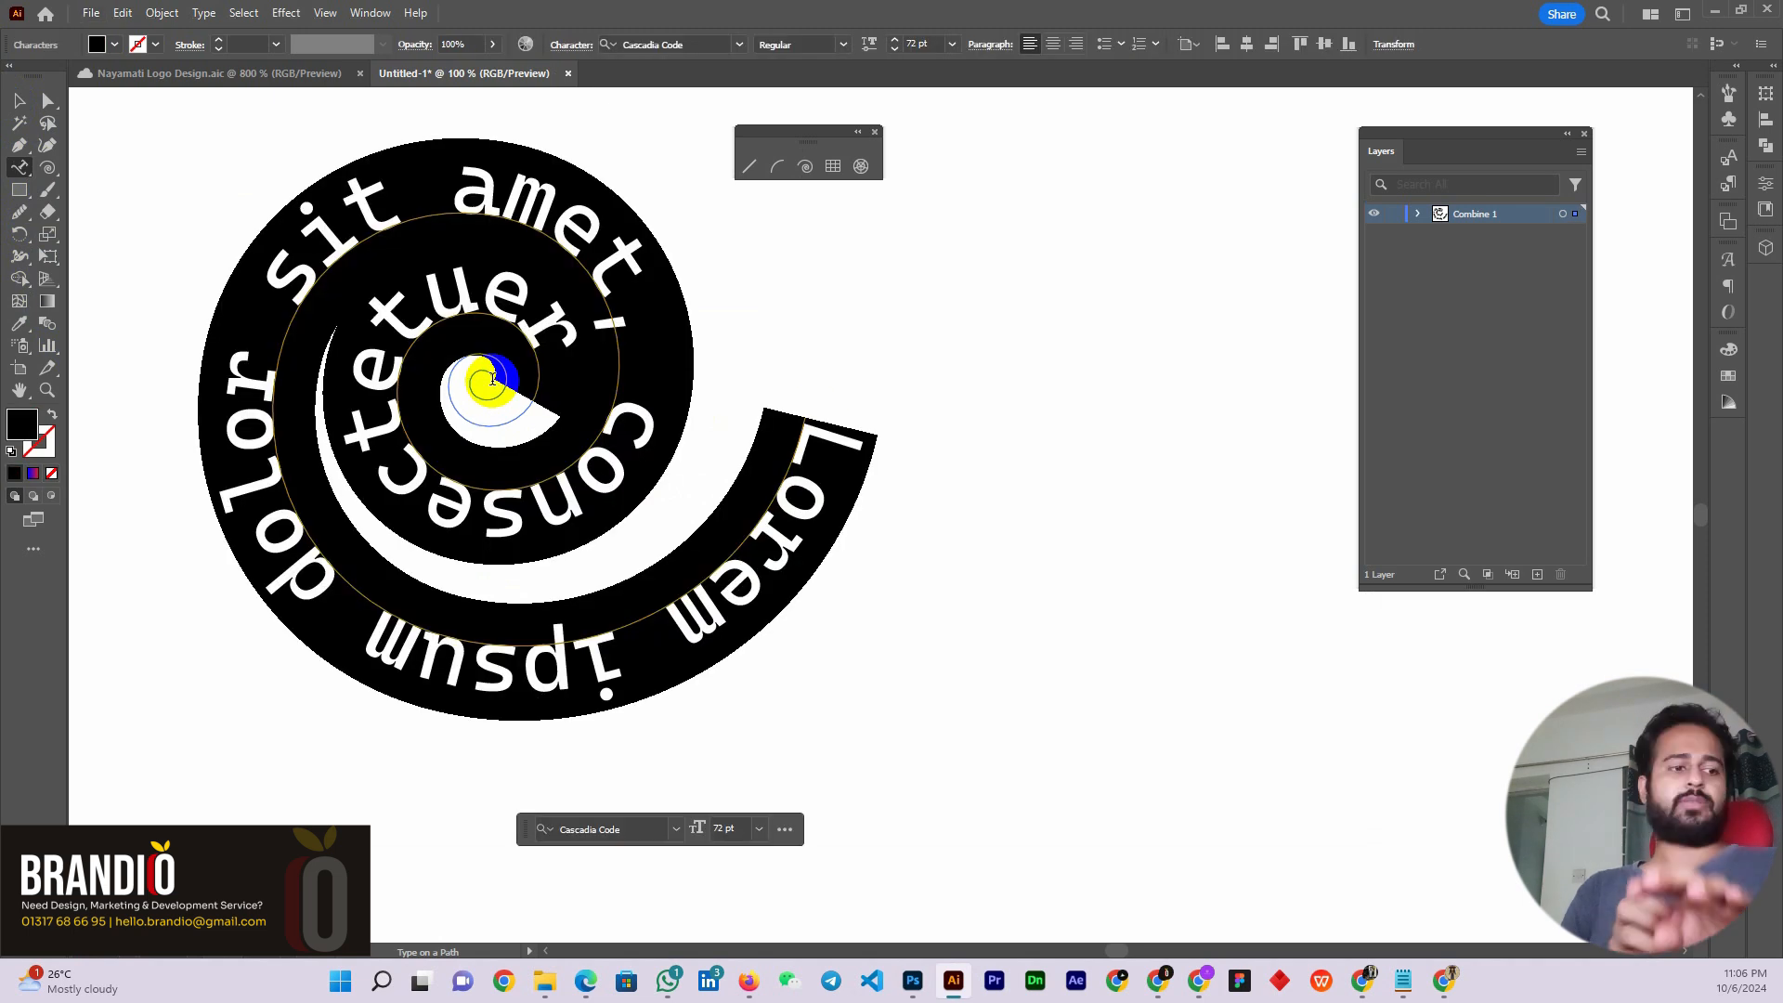
key("Escape")
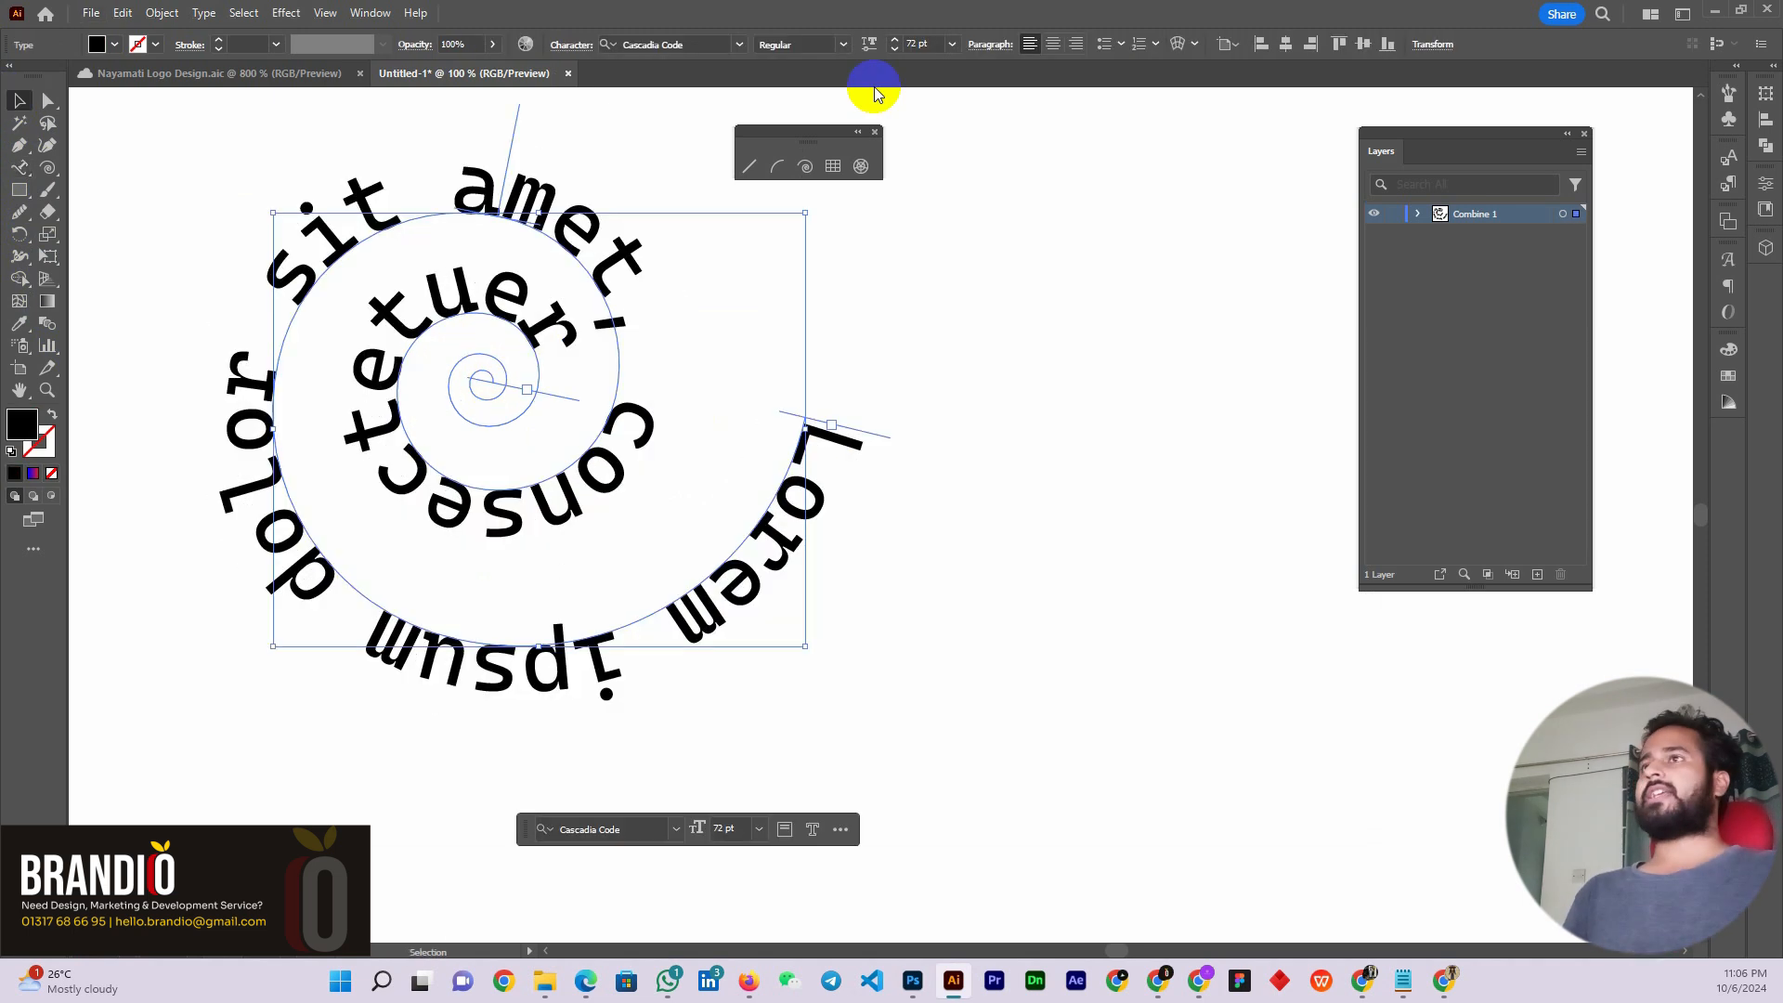
Reduce the spiral text's font size to 35 pt
left_click(895, 54)
left_click(895, 54)
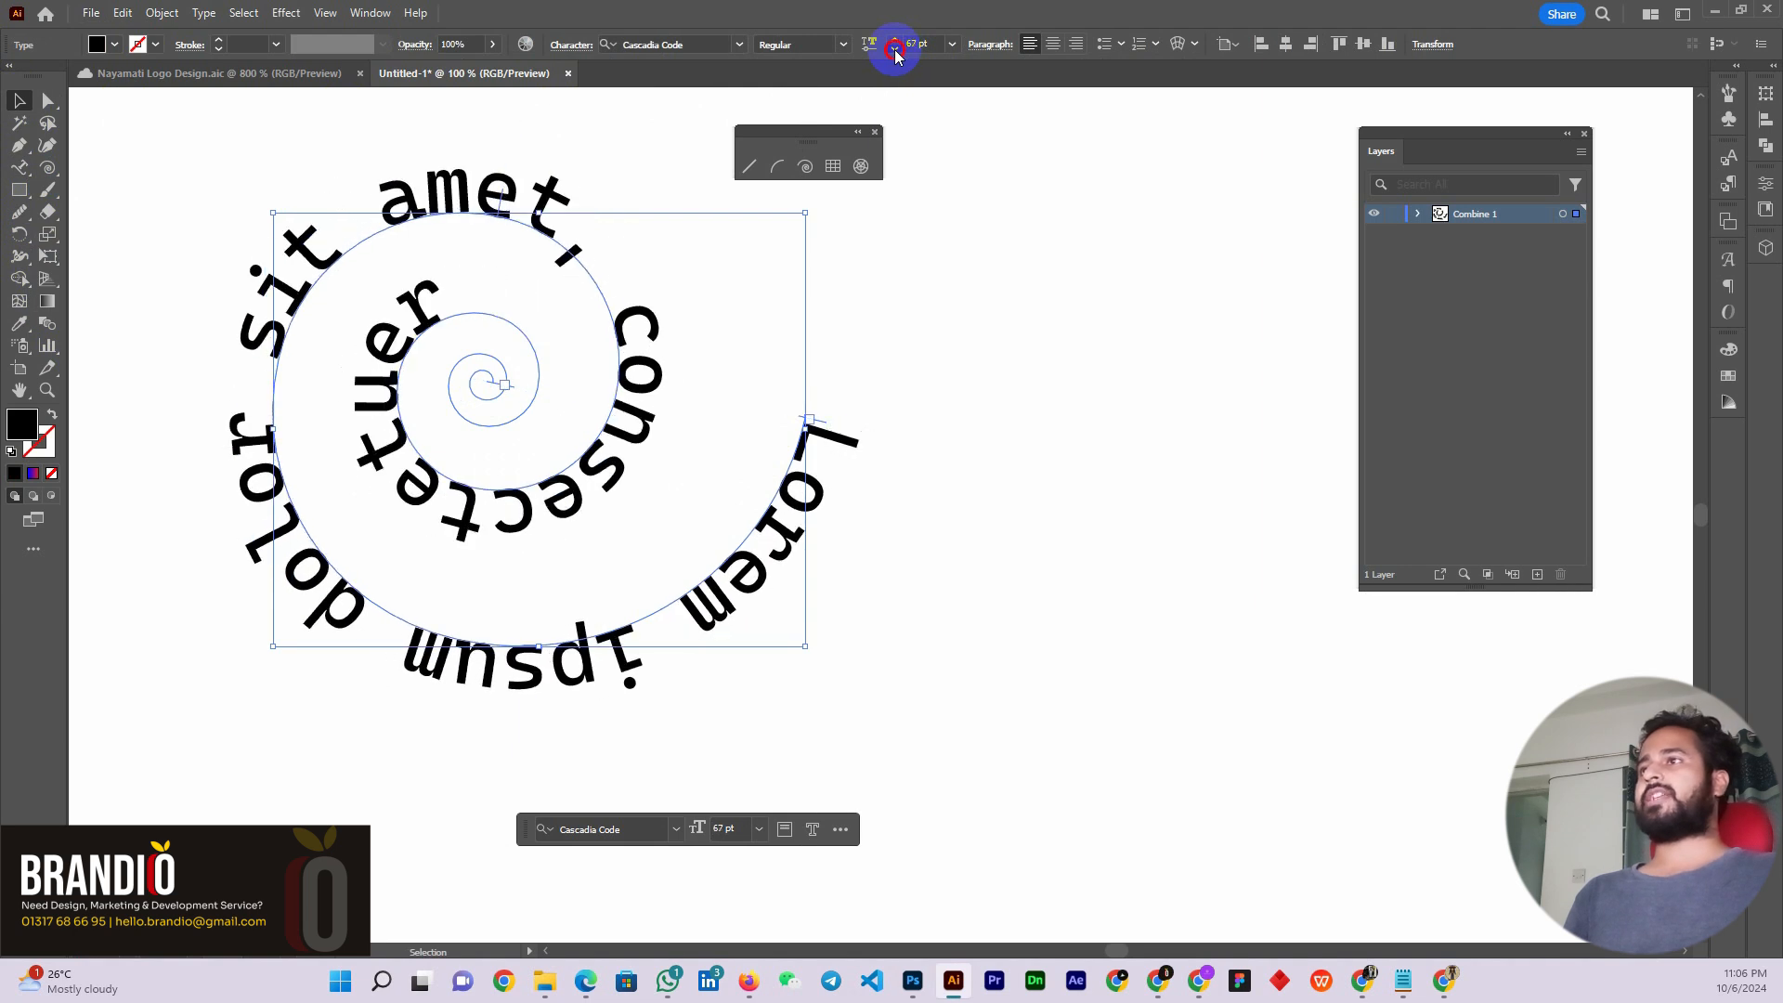
left_click(895, 53)
left_click(895, 54)
left_click(895, 54)
left_click(895, 54)
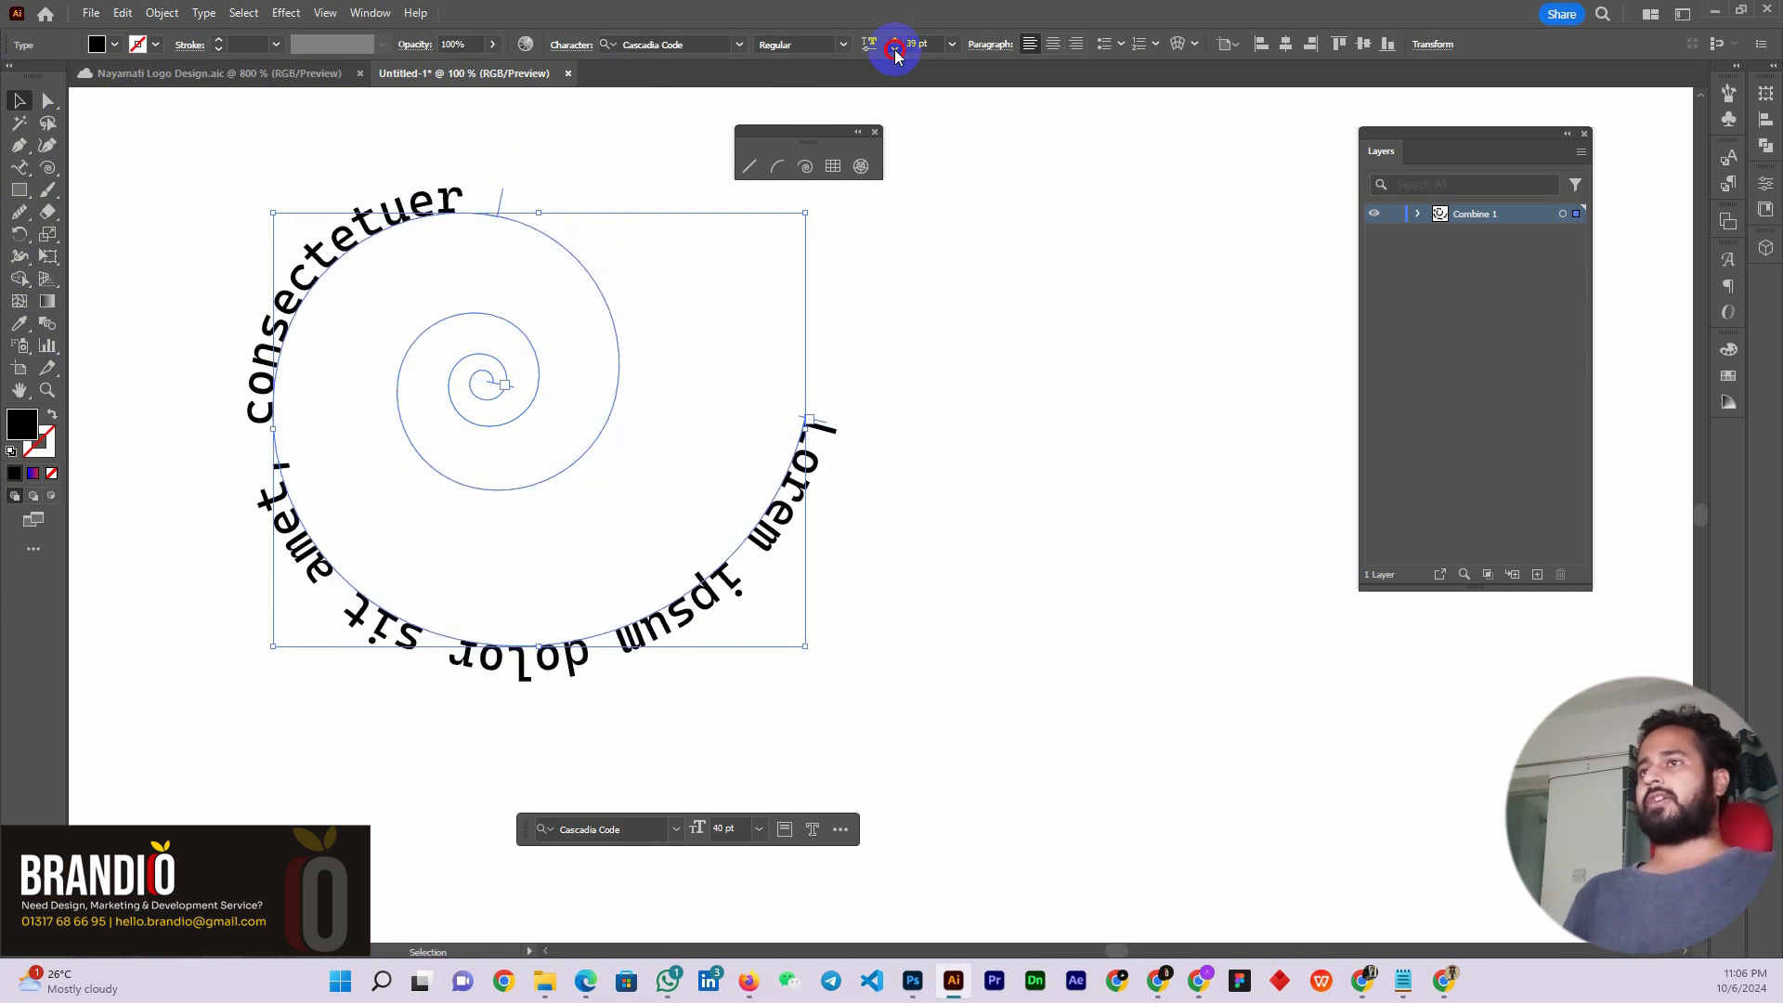
left_click(895, 54)
Enlarge the spiral text's font size to 55 pt
left_click(22, 171)
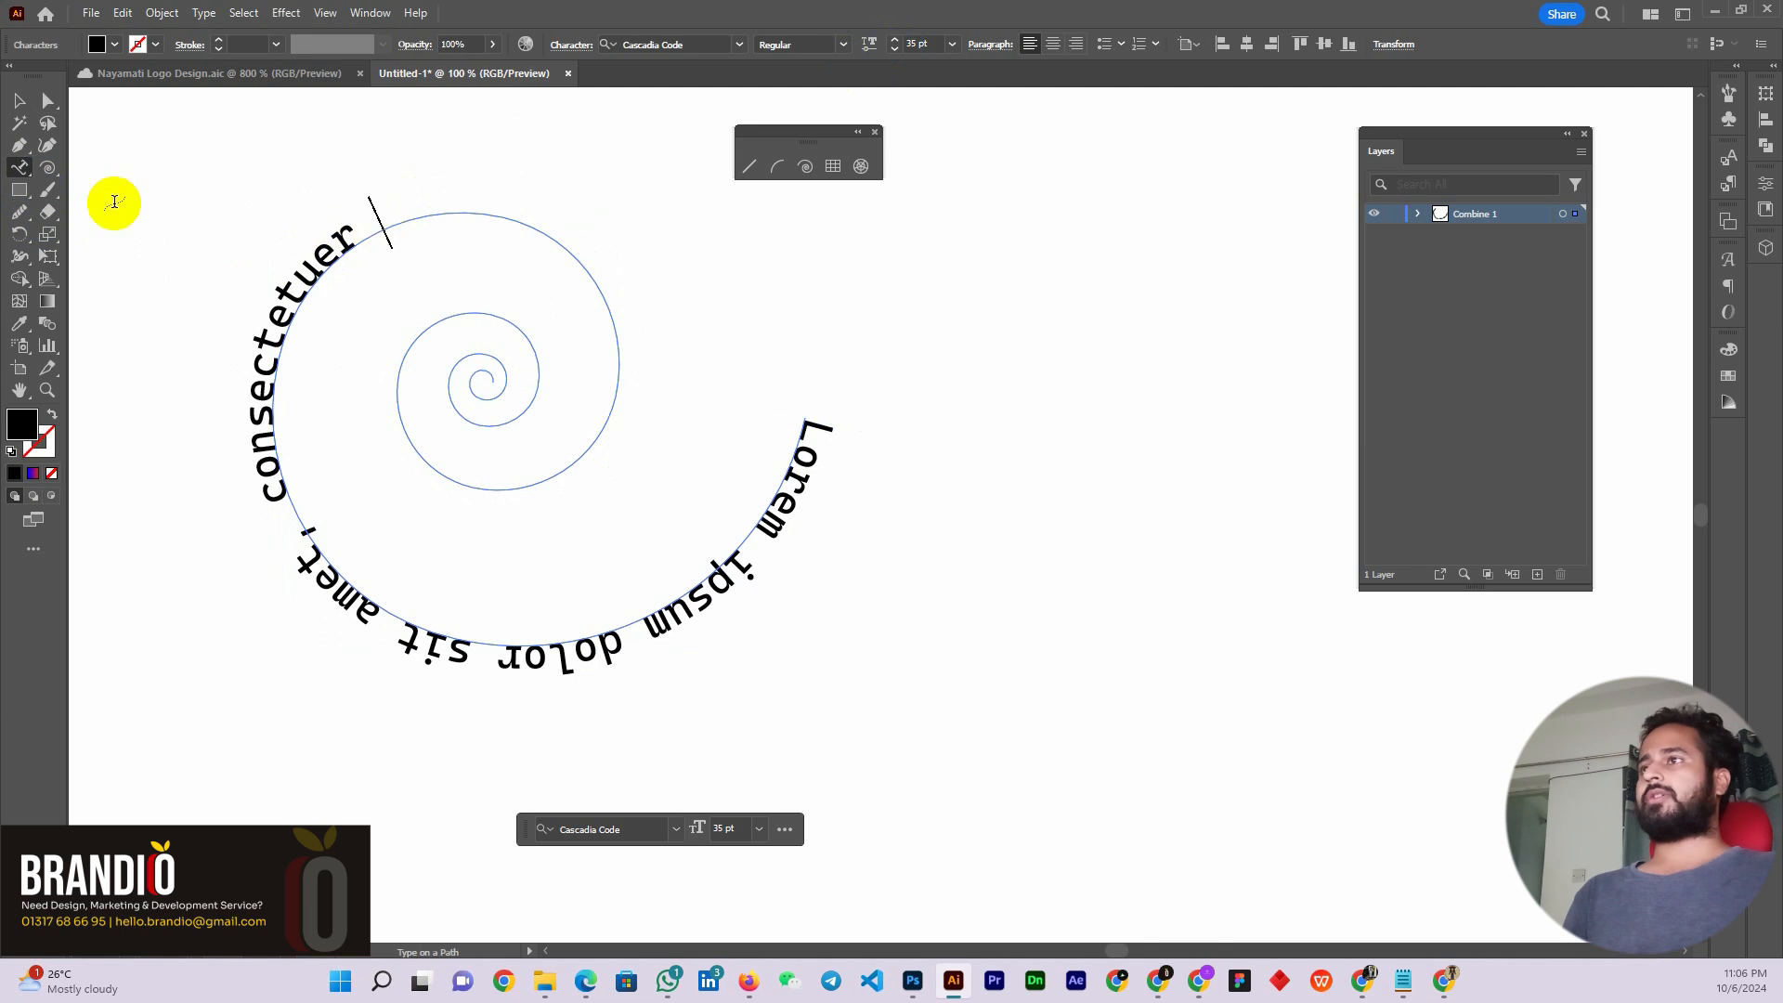
left_click(20, 100)
key("ctrl+shift+period")
key("ctrl+shift+period")
key("ctrl+shift+period")
key("ctrl+shift+period")
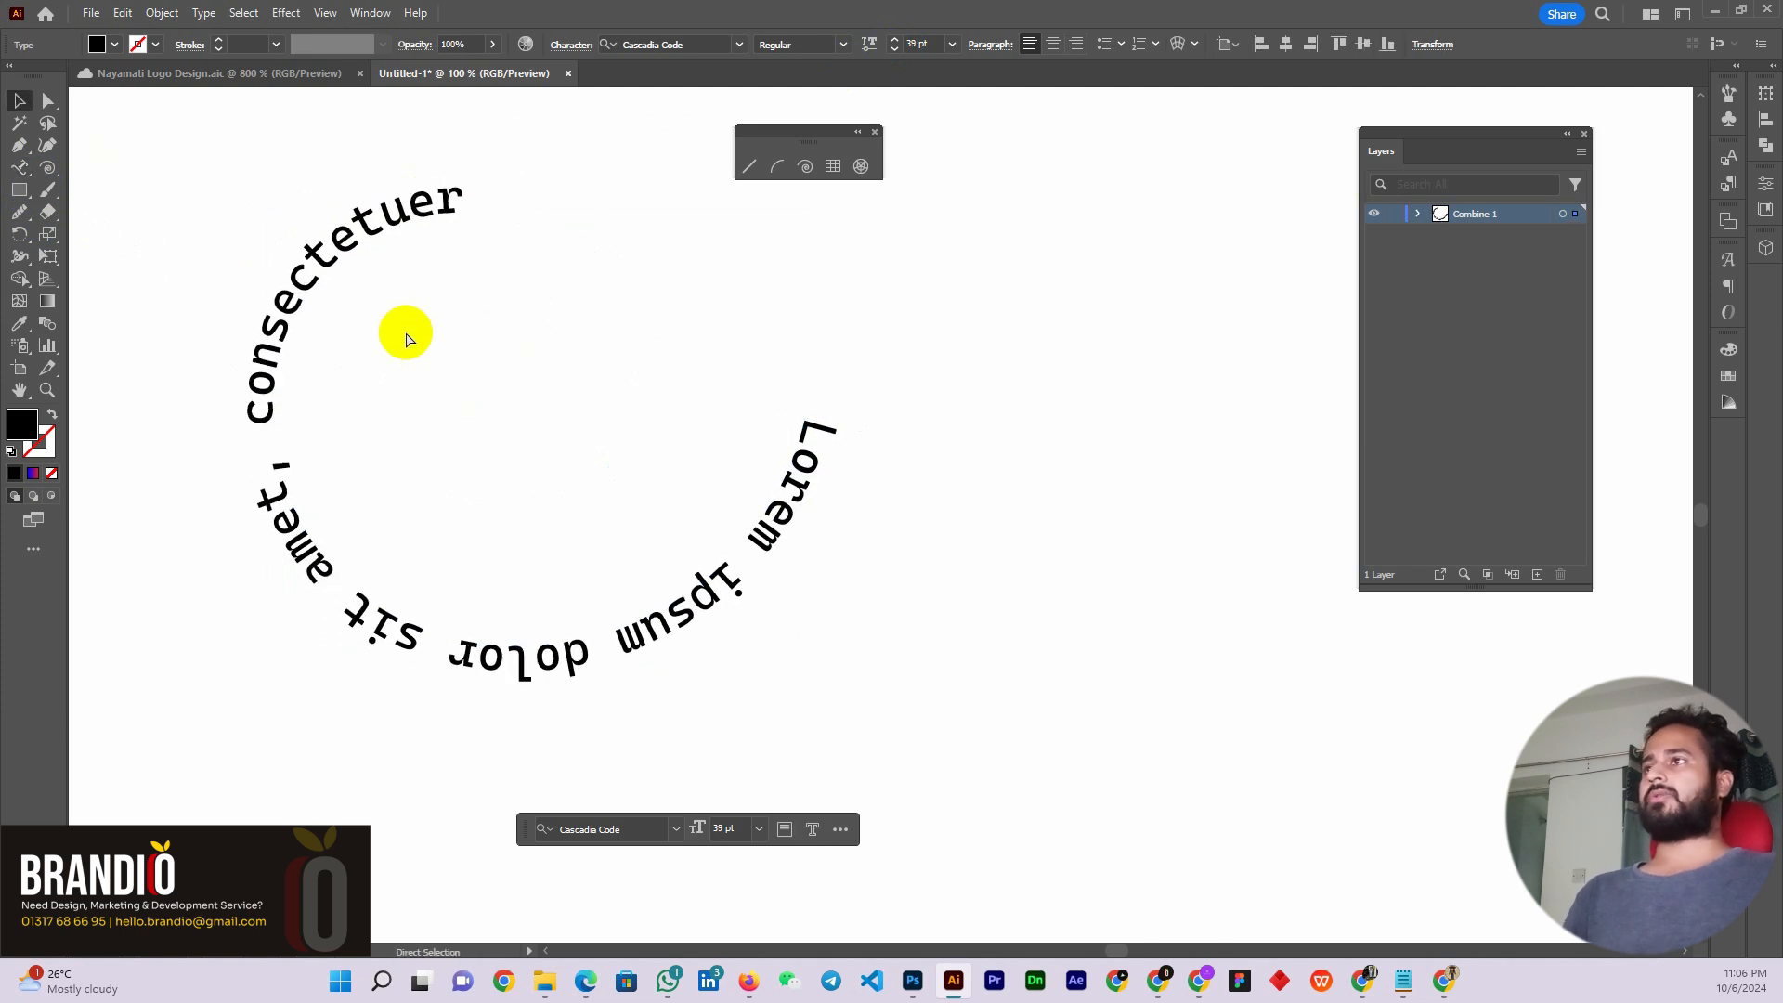
key("ctrl+shift+period")
key("ctrl+shift+period")
key("ctrl+shift+period")
key("ctrl+shift+period")
key("ctrl+shift+period")
key("ctrl+shift+period")
key("ctrl+shift+period")
key("ctrl+shift+period")
key("ctrl+shift+period")
key("ctrl+shift+period")
key("ctrl+shift+period")
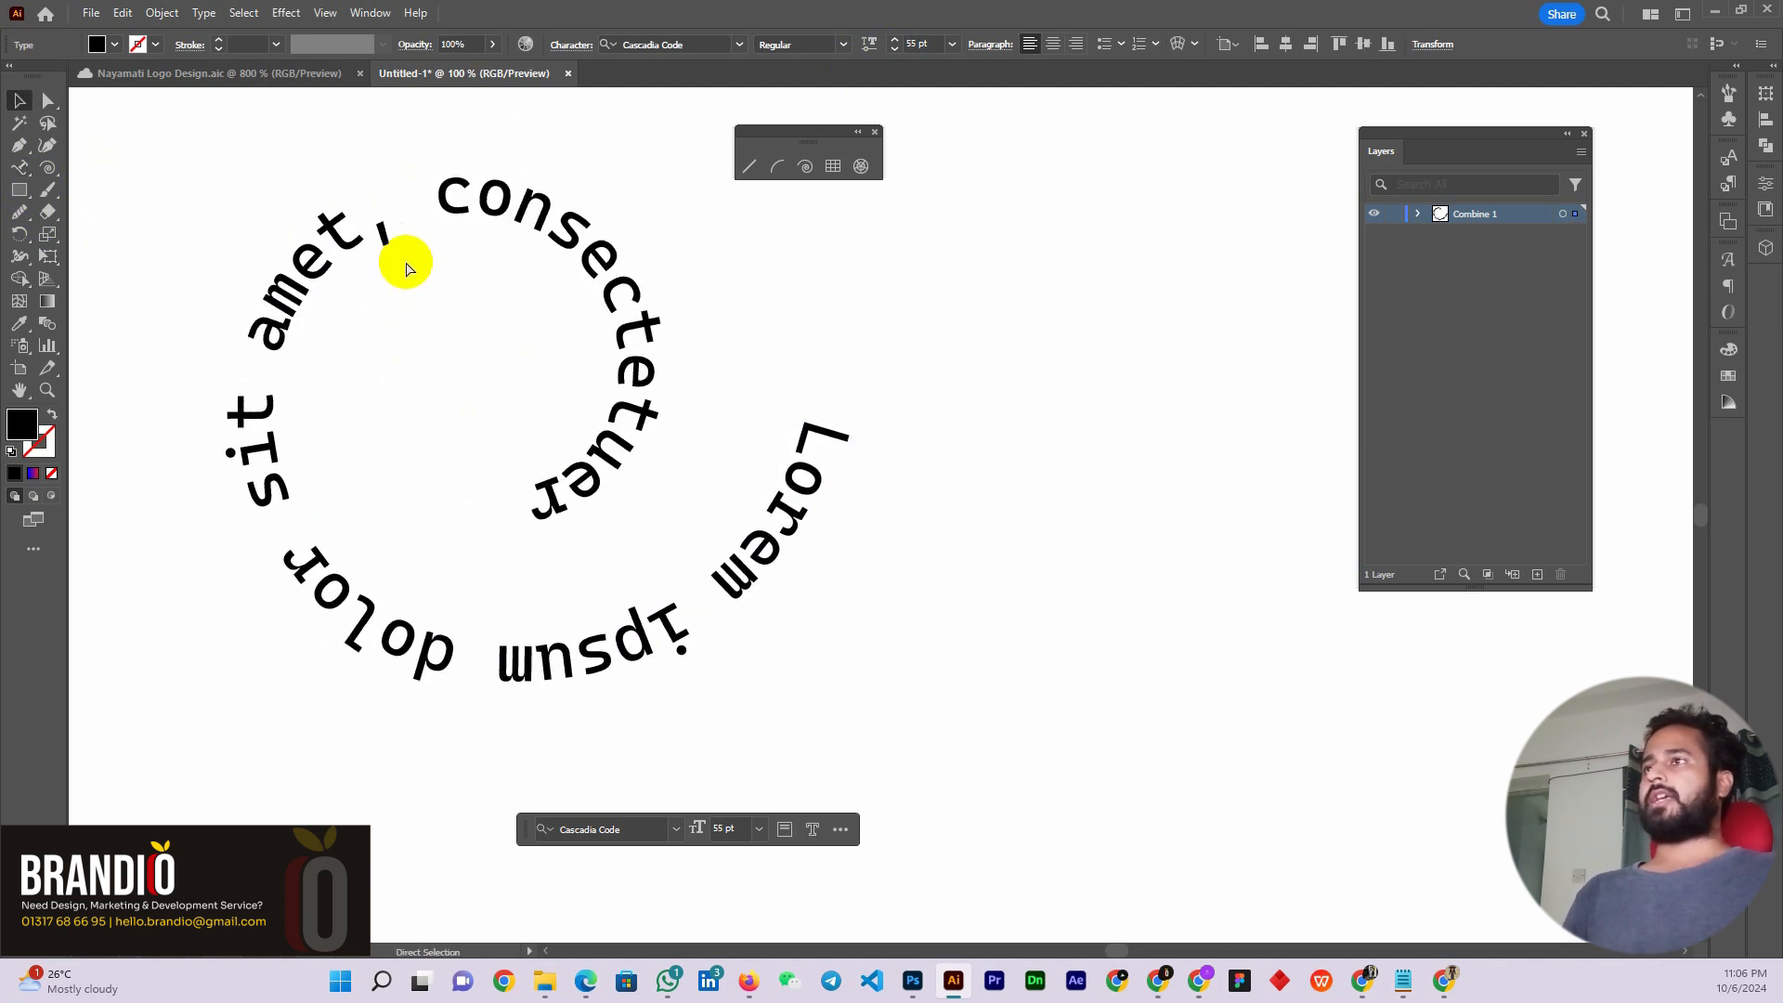
Undo the font size changes, the text on the path and the spiral
key("ctrl+z")
key("ctrl+z")
key("ctrl+z")
key("ctrl+z")
key("ctrl+z")
key("ctrl+z")
key("ctrl+z")
key("ctrl+z")
key("ctrl+z")
key("ctrl+z")
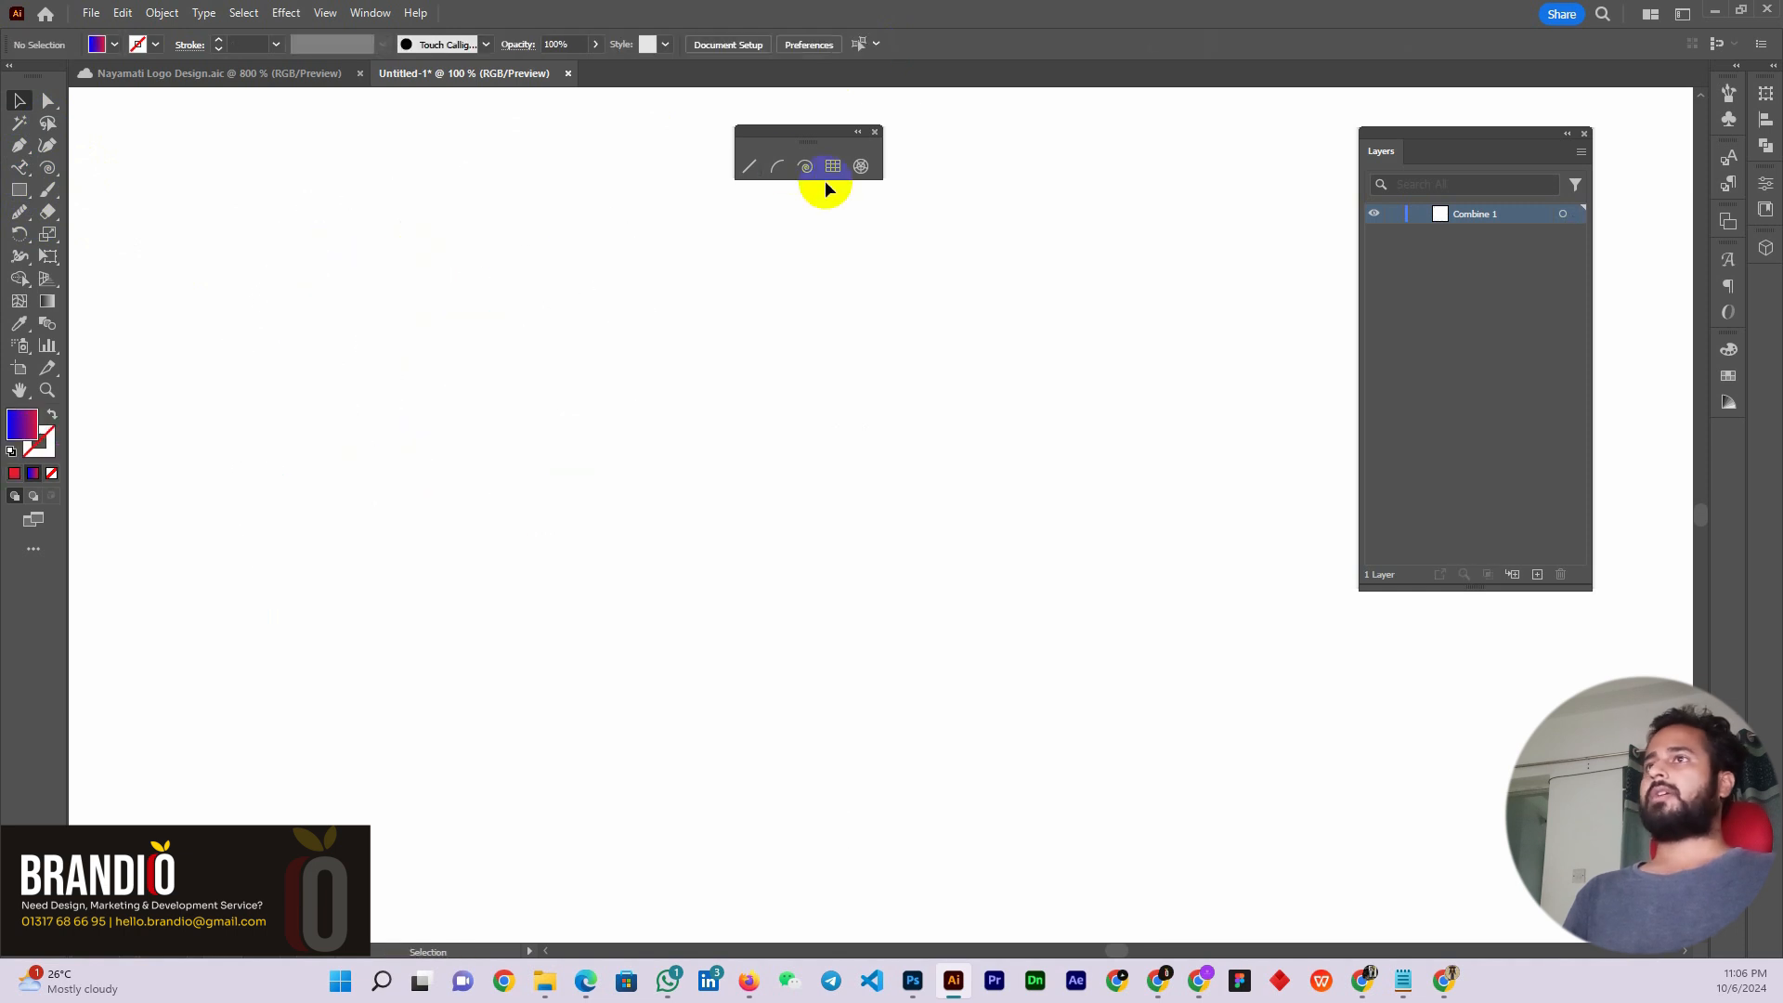
Draw a spiral about 291 px wide and 273 px high, and set the character size to 6 pt
mouse_move(365, 327)
left_mouse_down()
mouse_move(569, 477)
mouse_move(557, 456)
left_mouse_up()
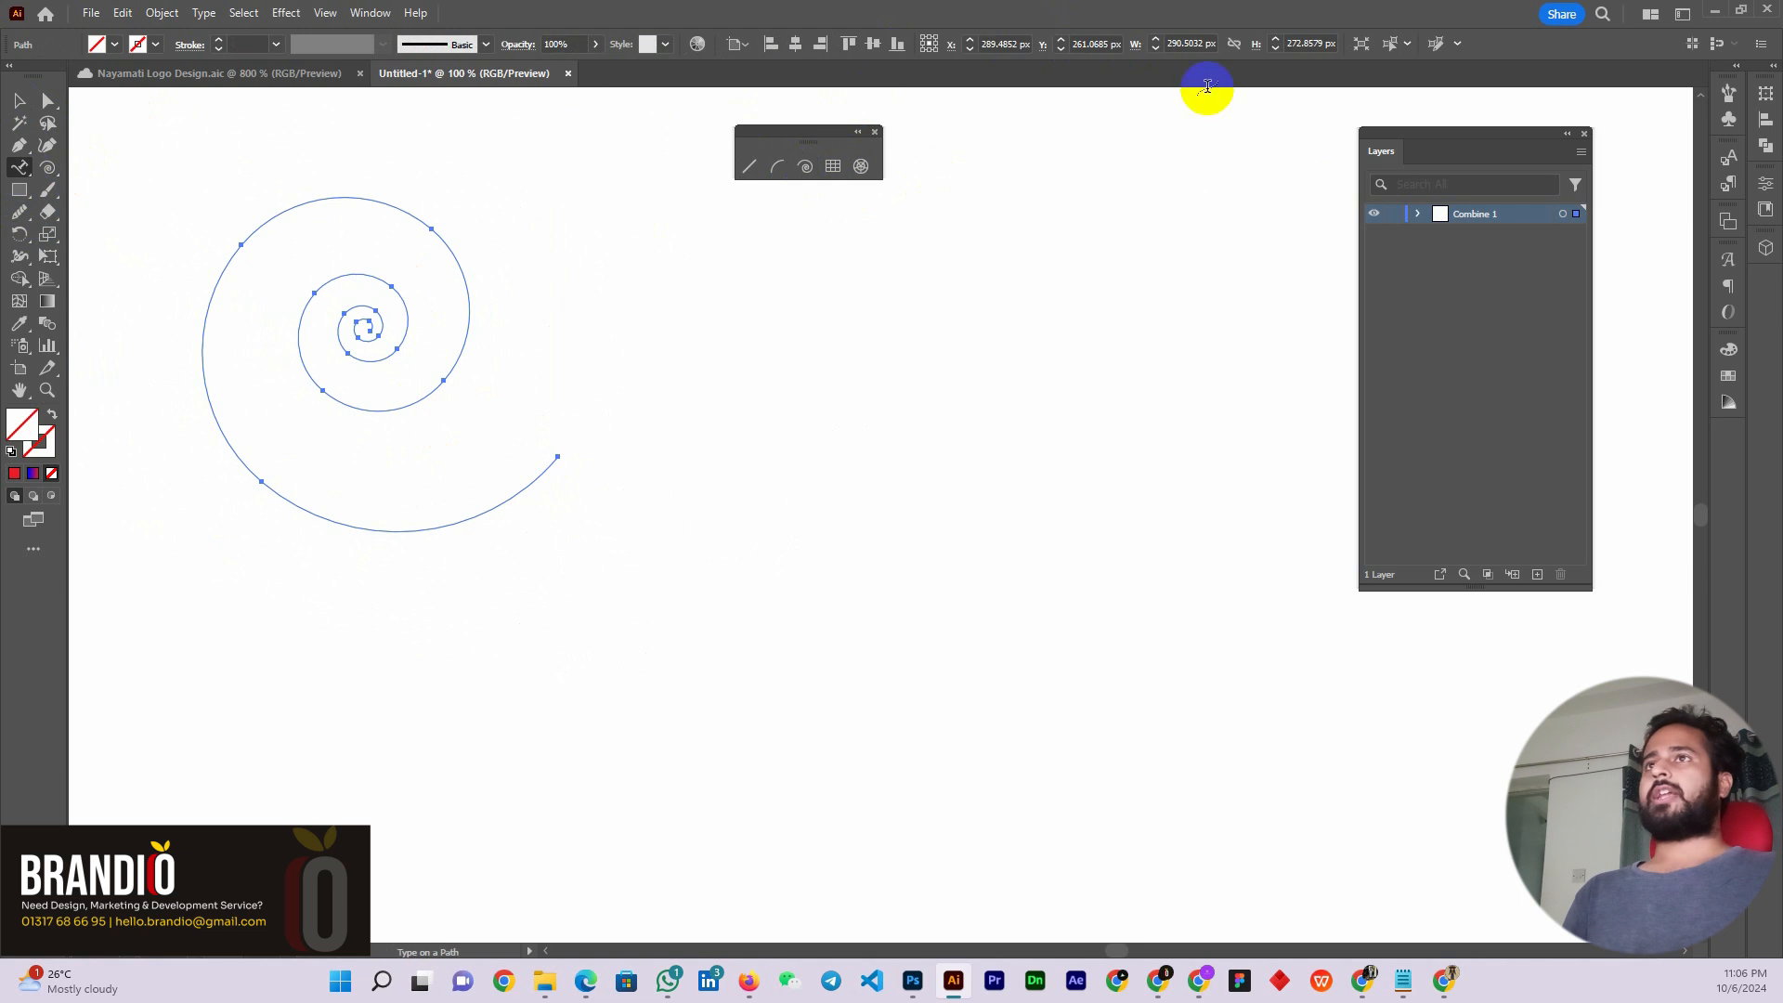
key("ctrl+t")
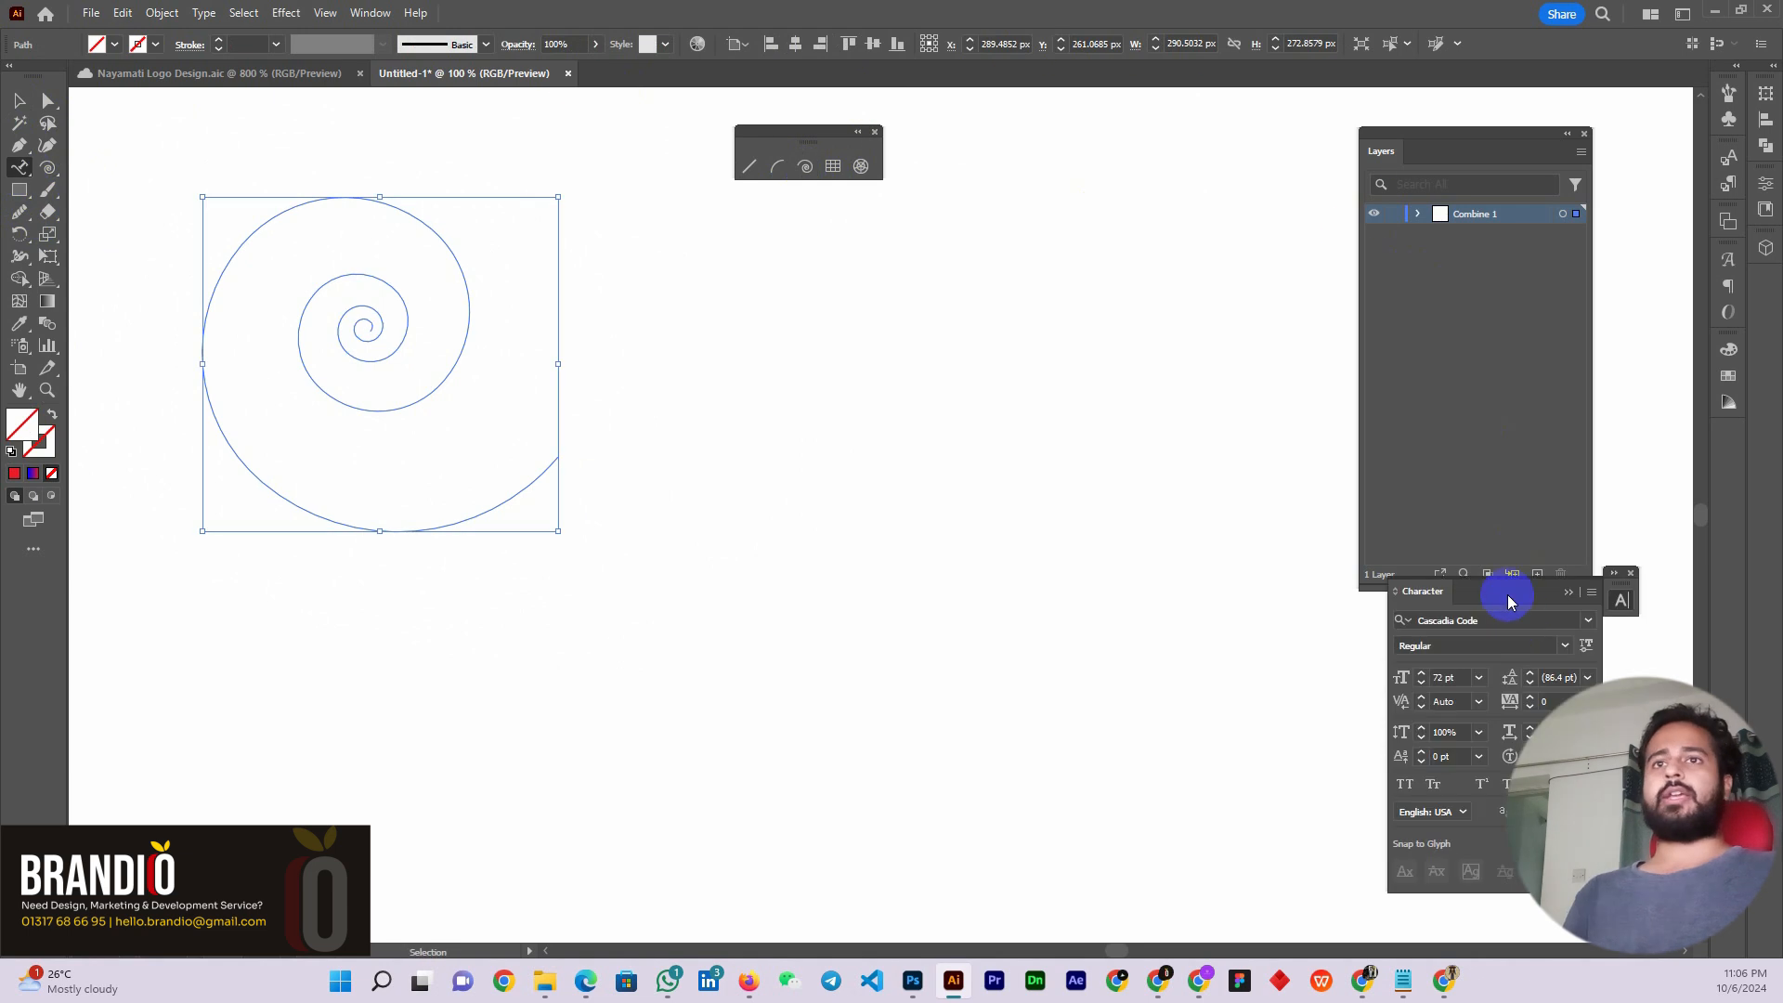
left_click_drag(1504, 580, 1134, 208)
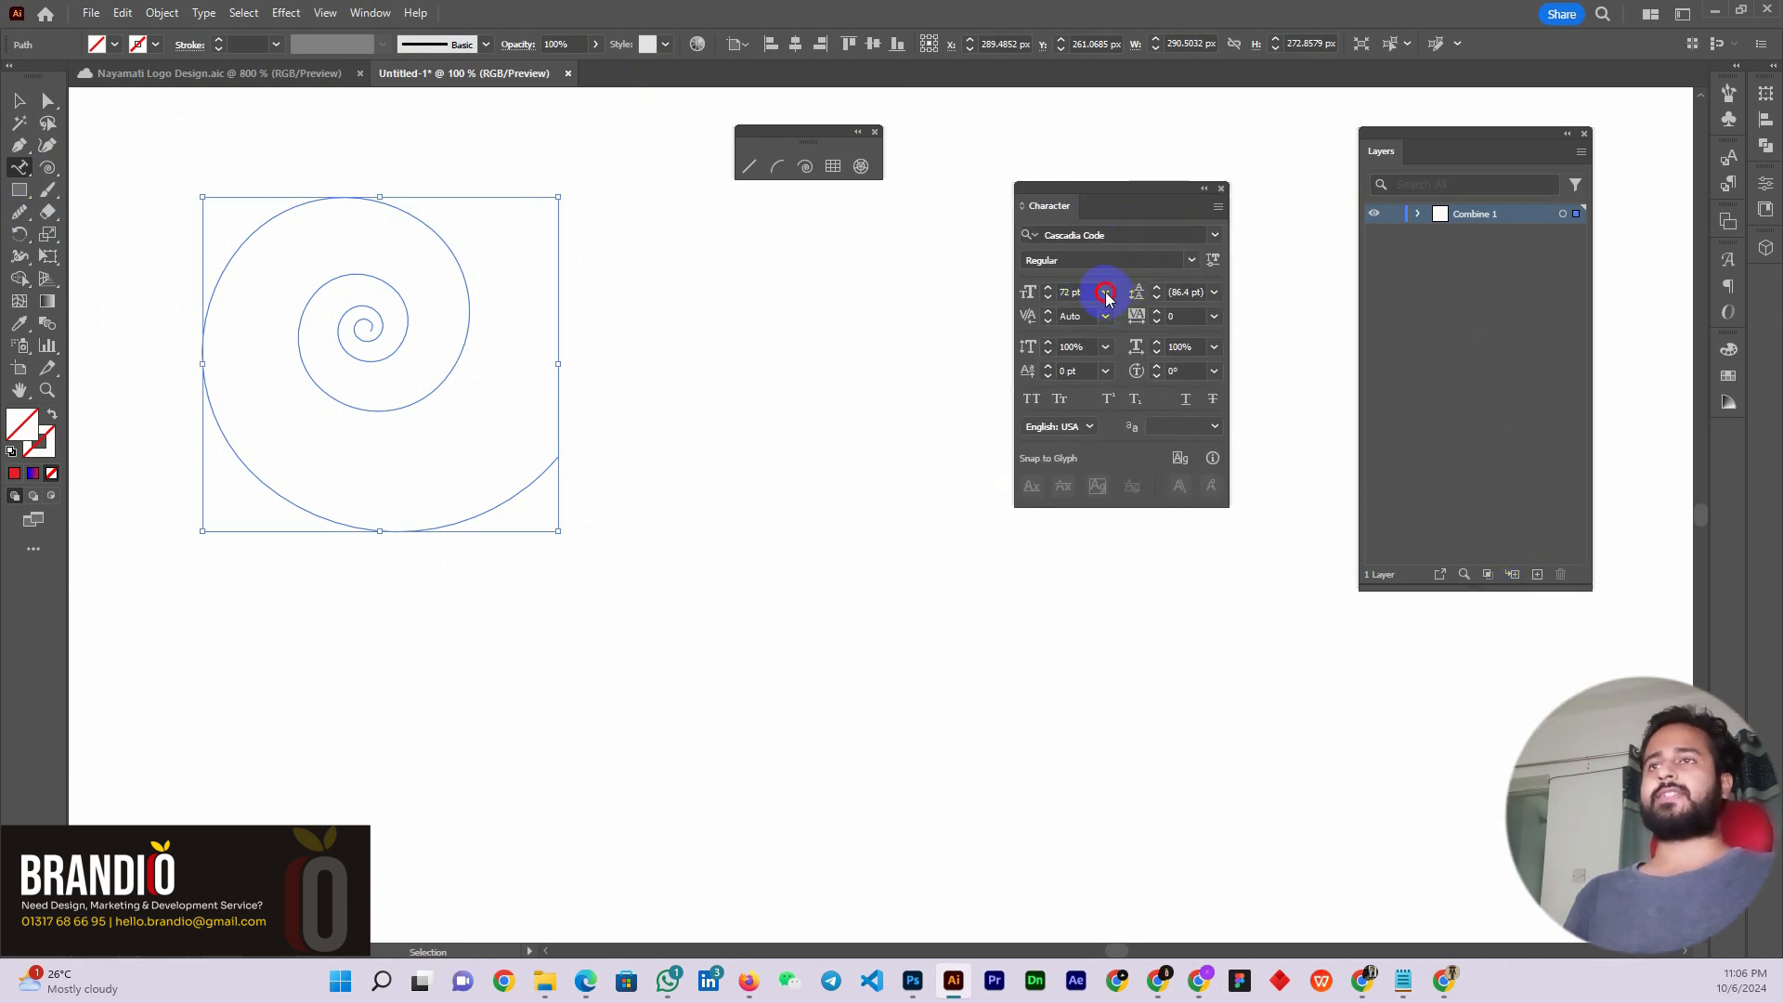
left_click(1105, 292)
left_click(1128, 334)
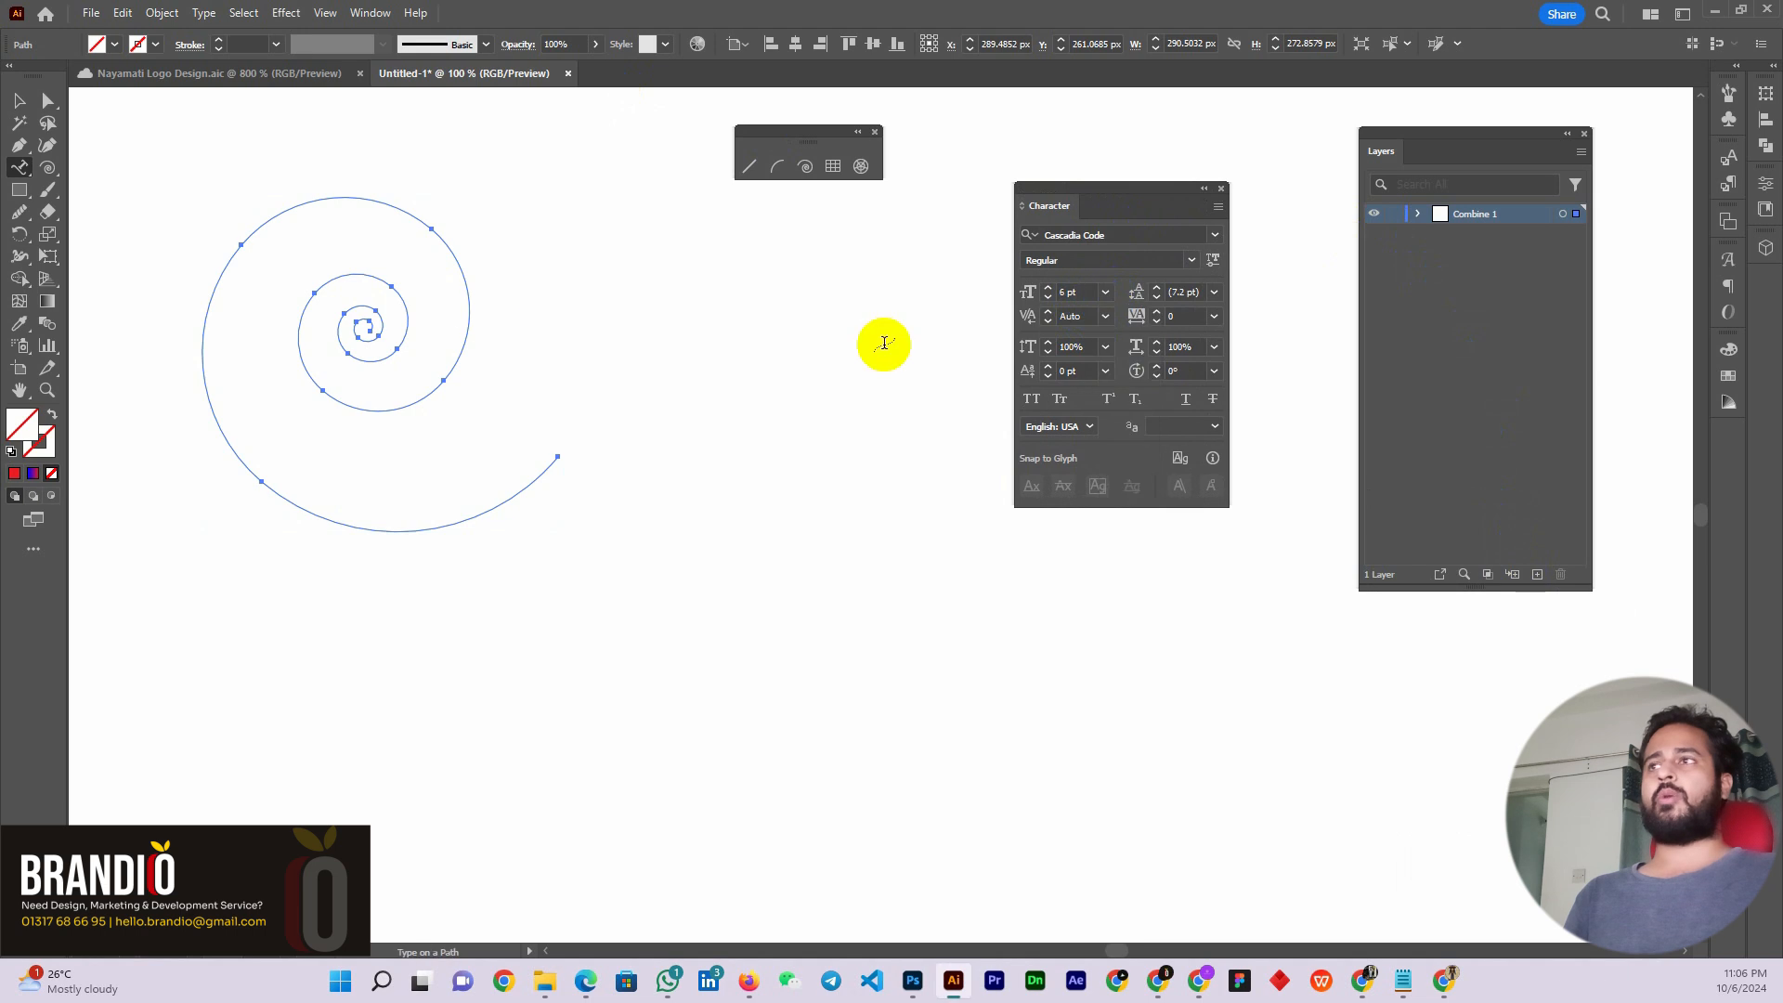
Run 6 pt placeholder text along the whole spiral with the Type on a Path tool
scroll(367, 330, "up", 3)
left_click(404, 323)
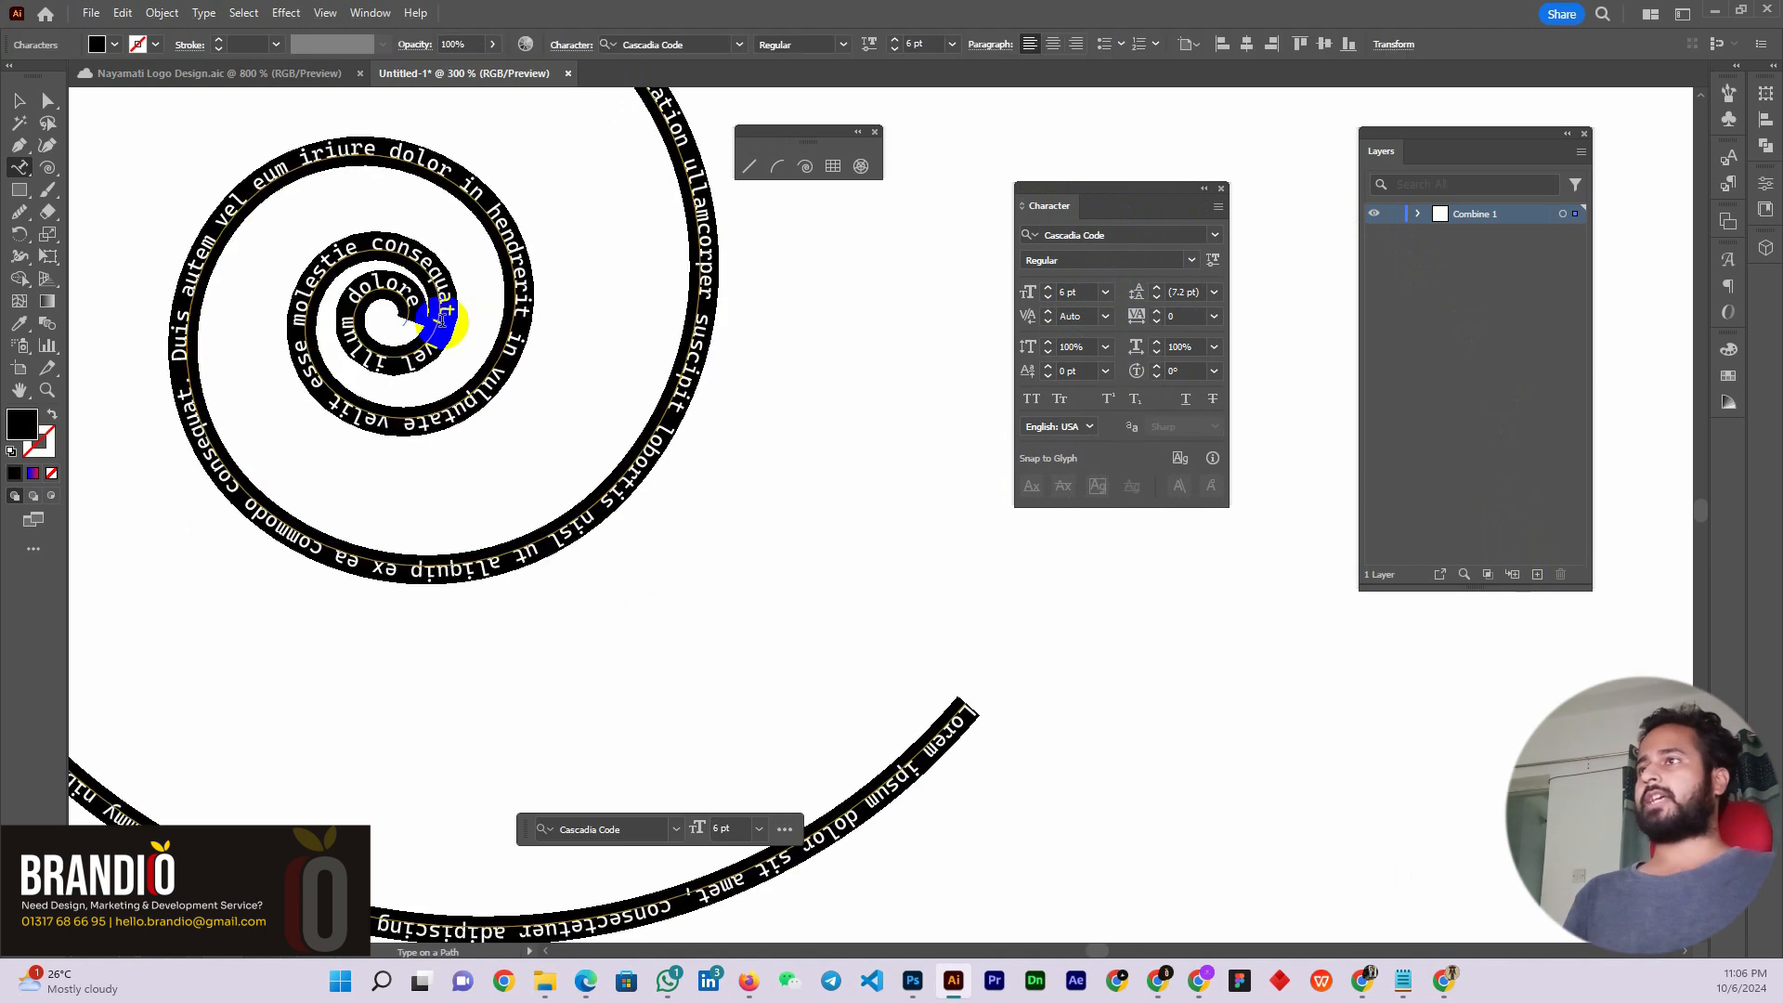
scroll(516, 302, "down", 2)
left_click(18, 99)
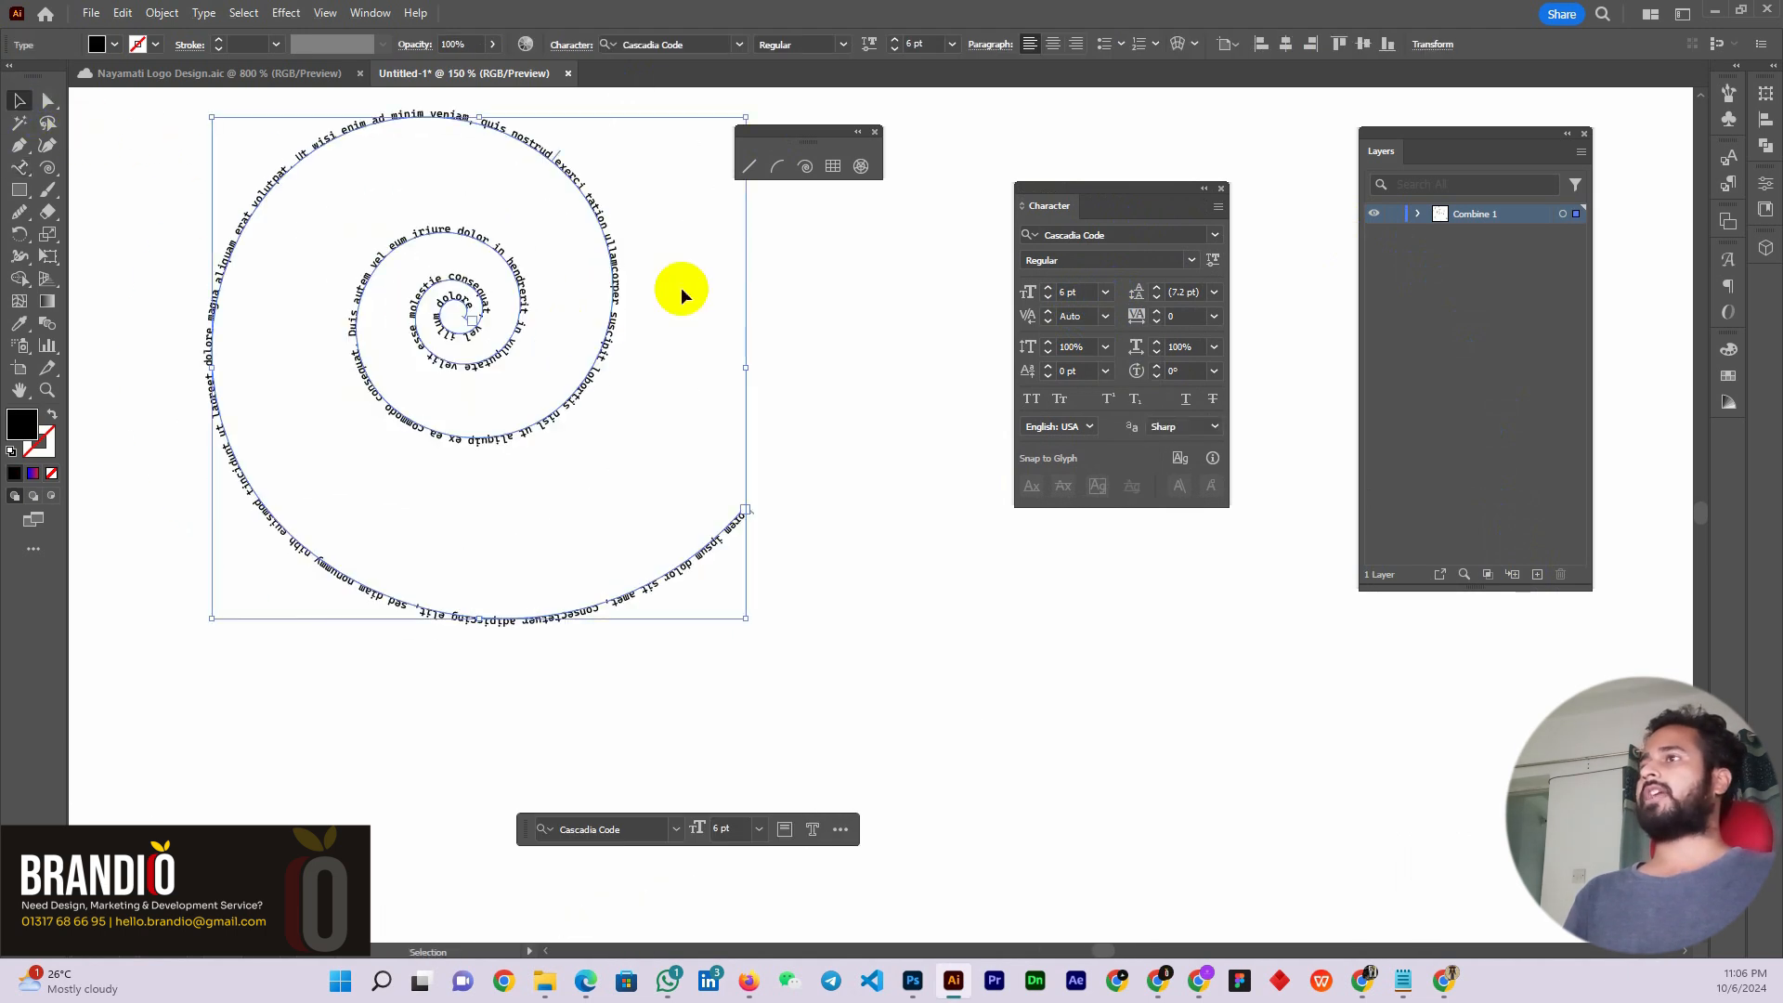
Move the spiral text around the artboard, then delete it
left_click(695, 536)
left_click_drag(565, 421, 638, 504)
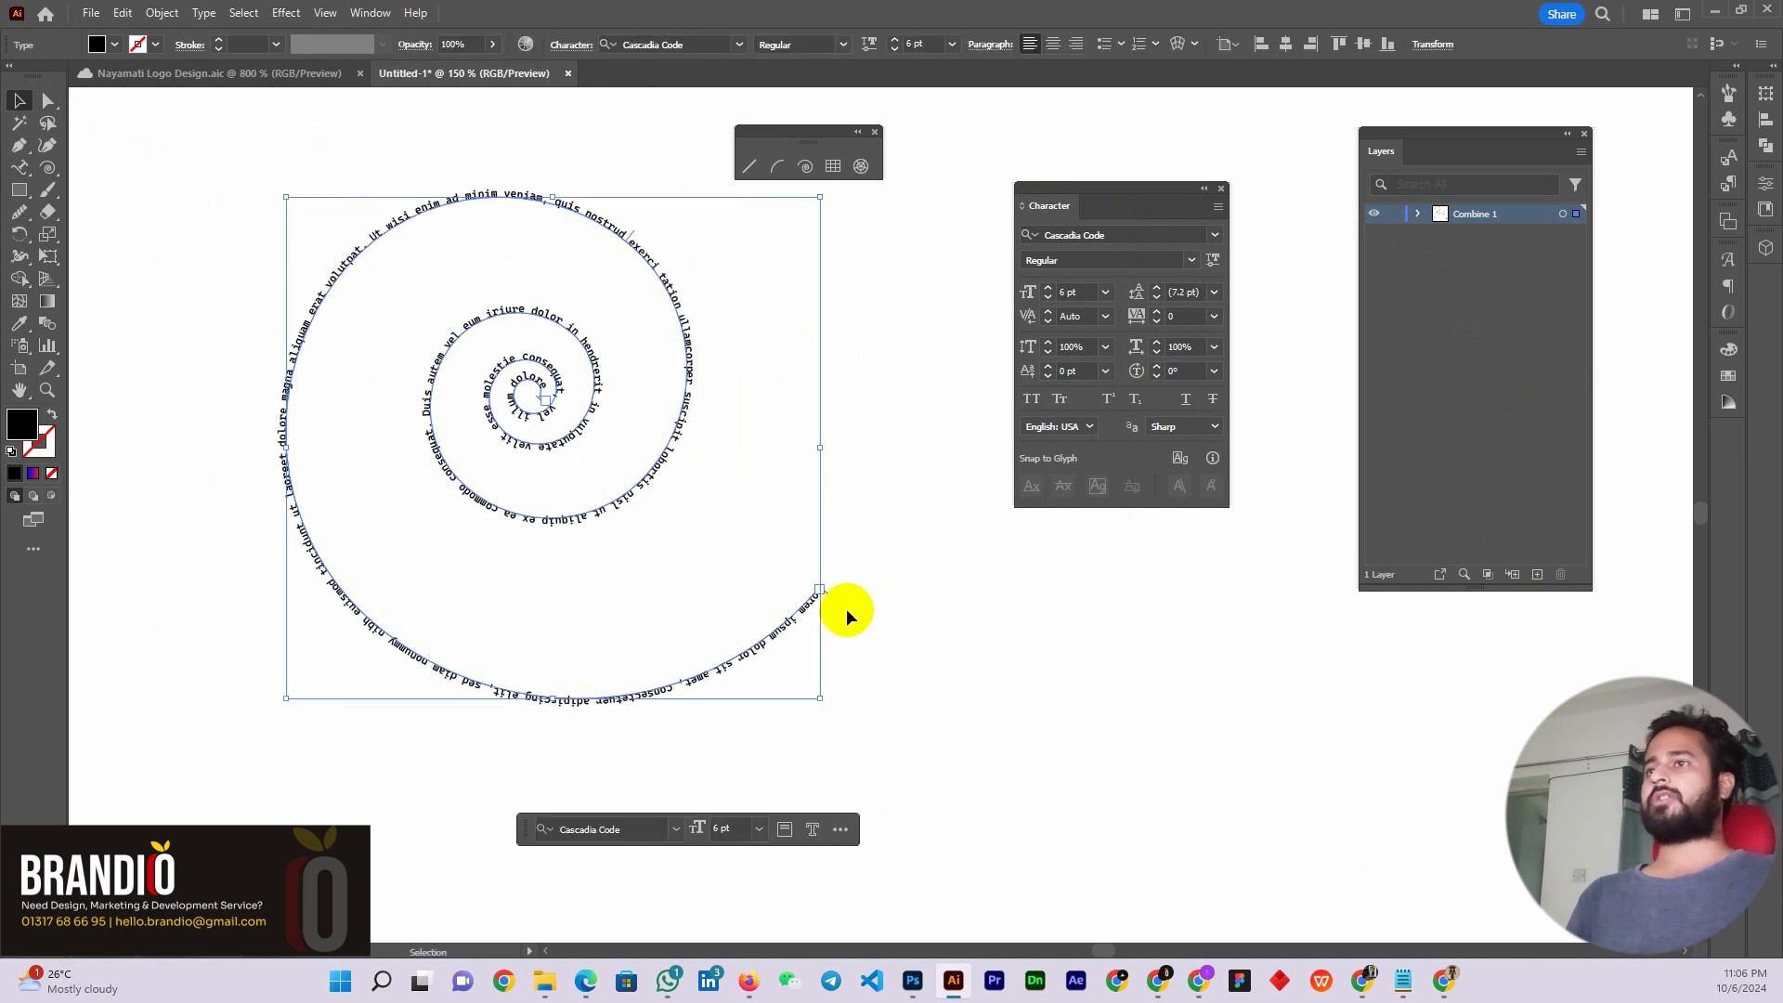
mouse_move(794, 615)
left_mouse_down()
mouse_move(820, 621)
mouse_move(800, 603)
left_mouse_up()
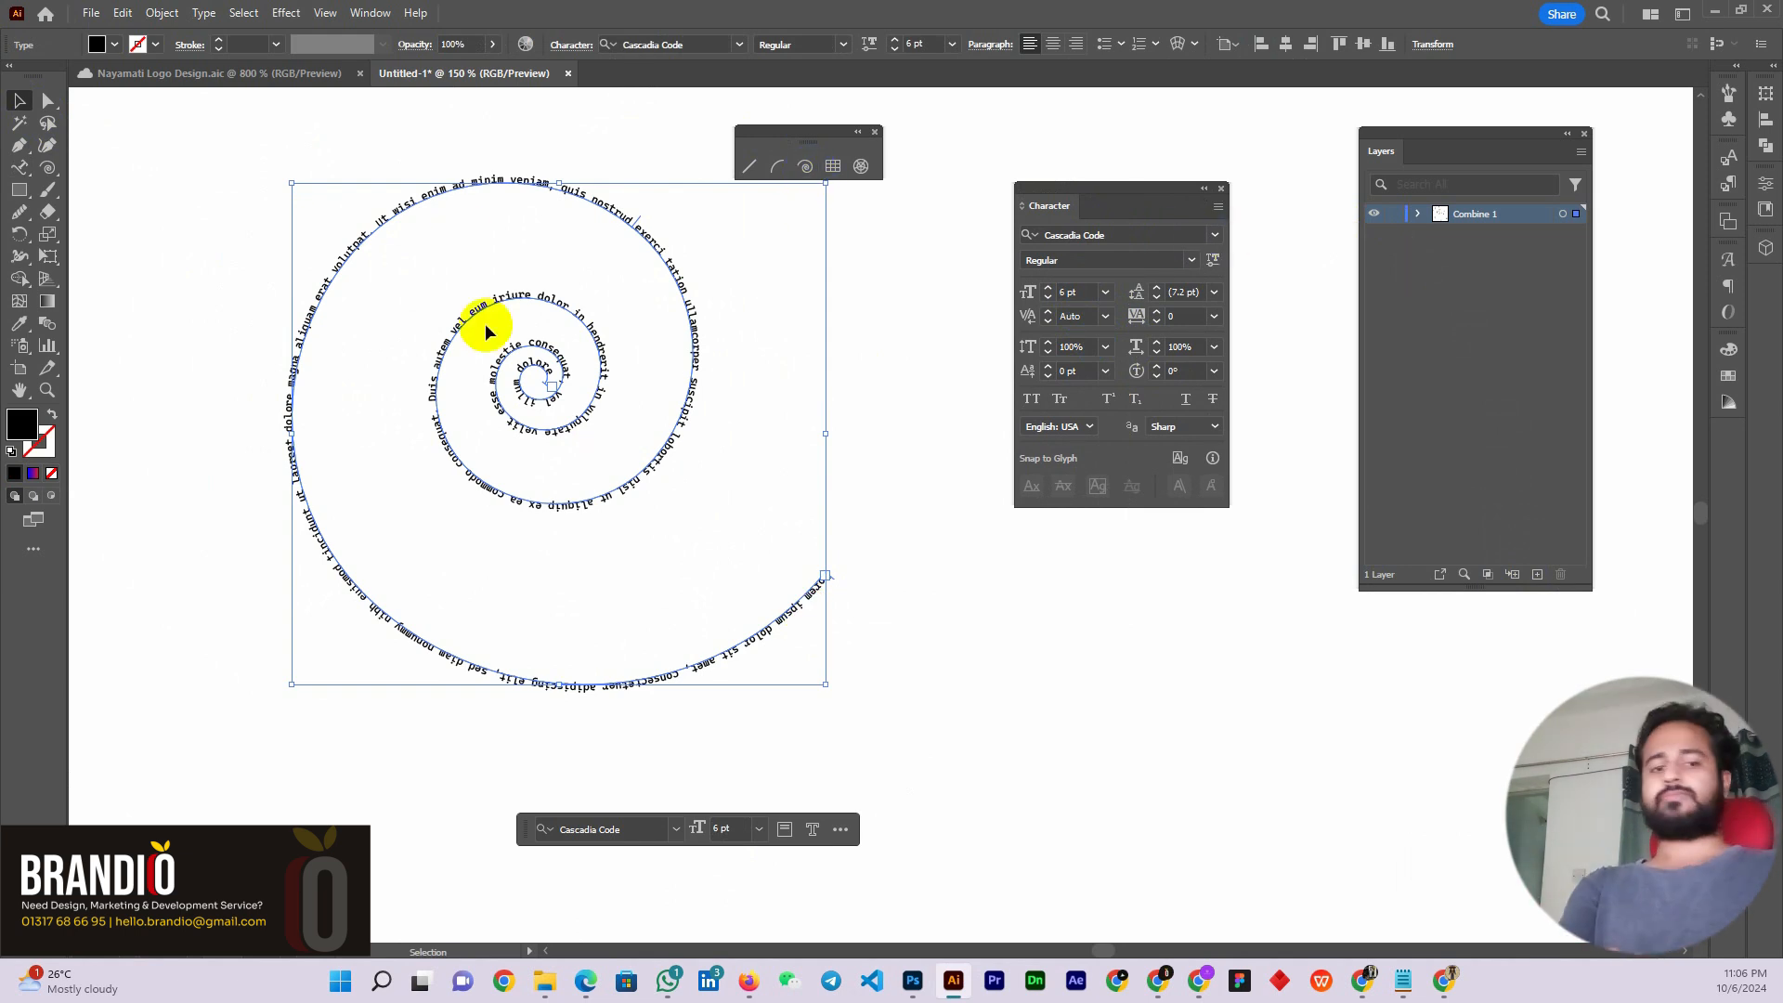
key("Delete")
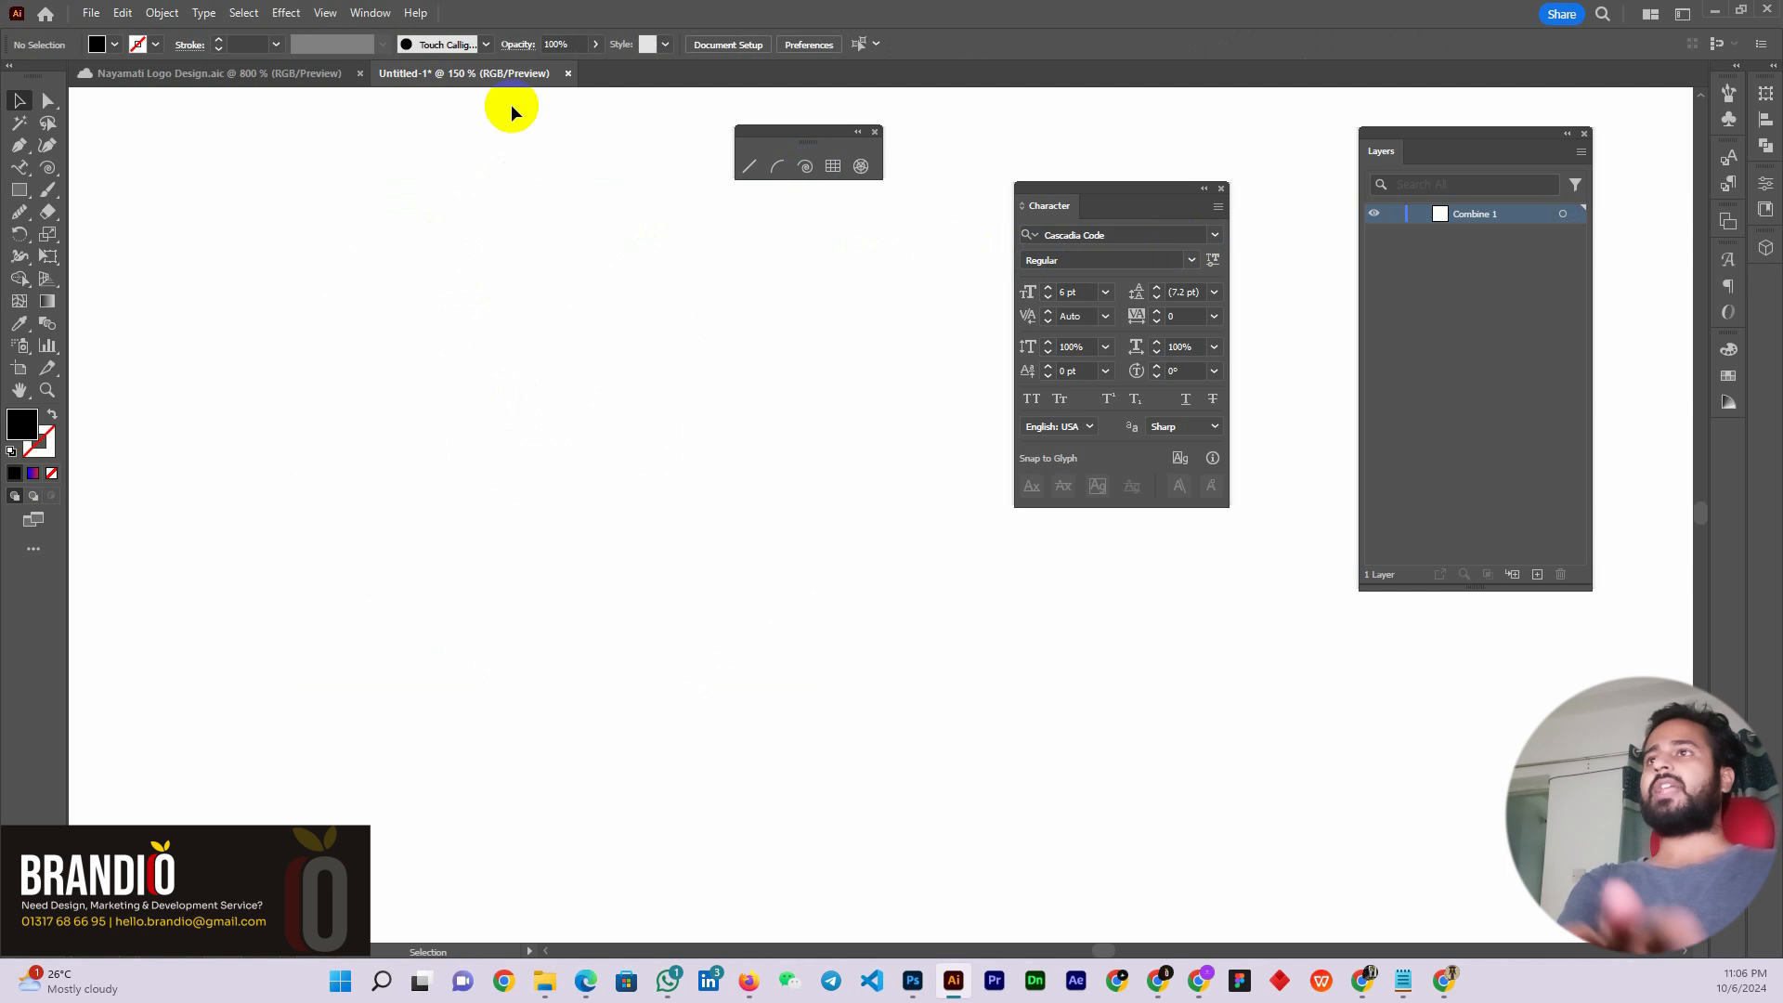
Draw a trial rectangular grid about 53 px wide and 208 px high and undo it
left_click(834, 167)
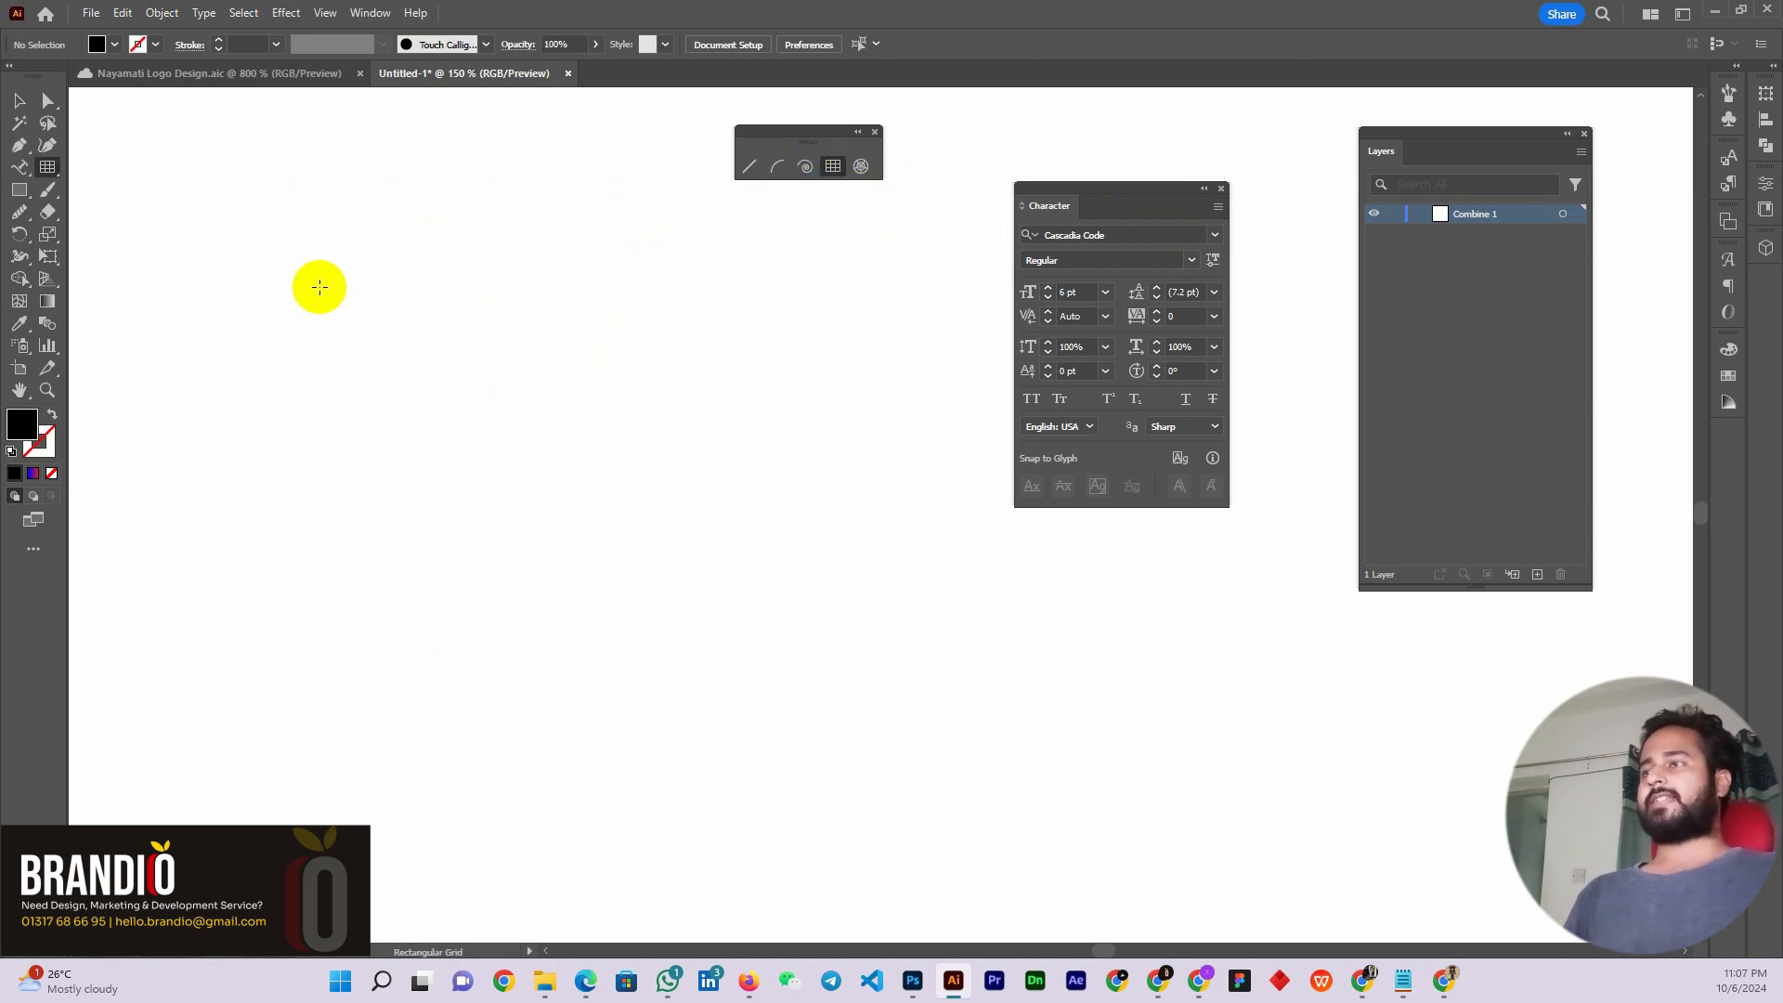
left_click_drag(320, 287, 417, 668)
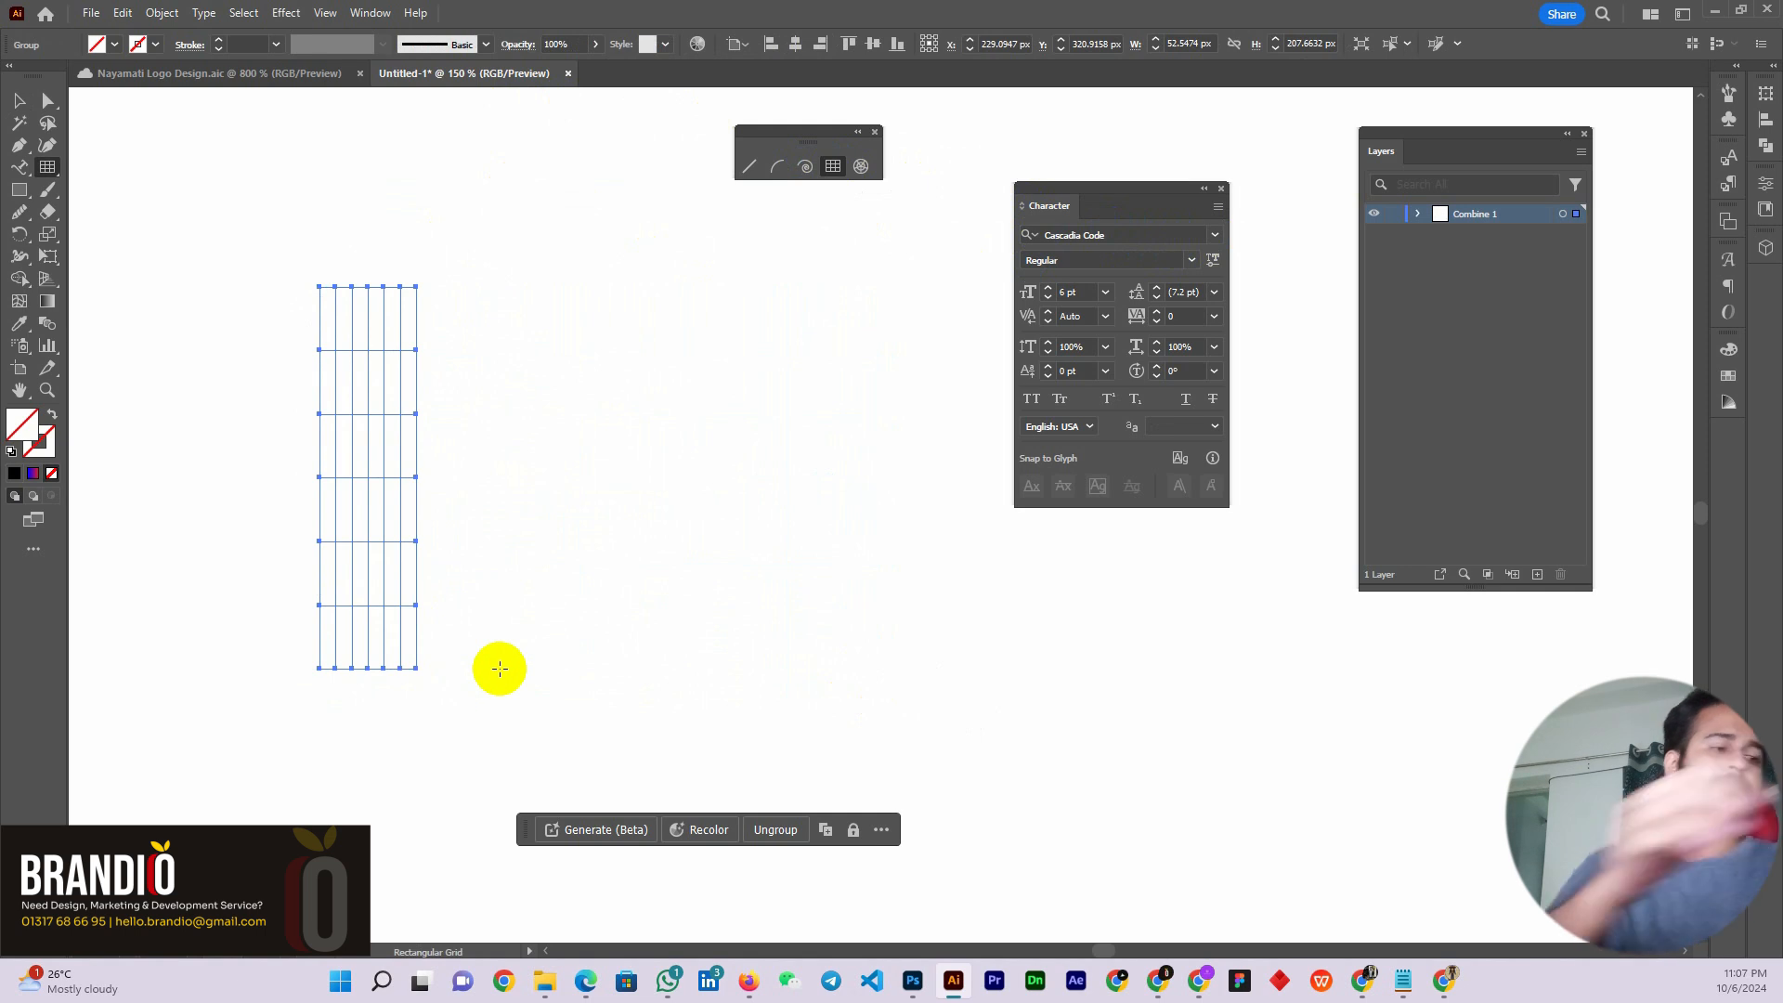
key("ctrl+z")
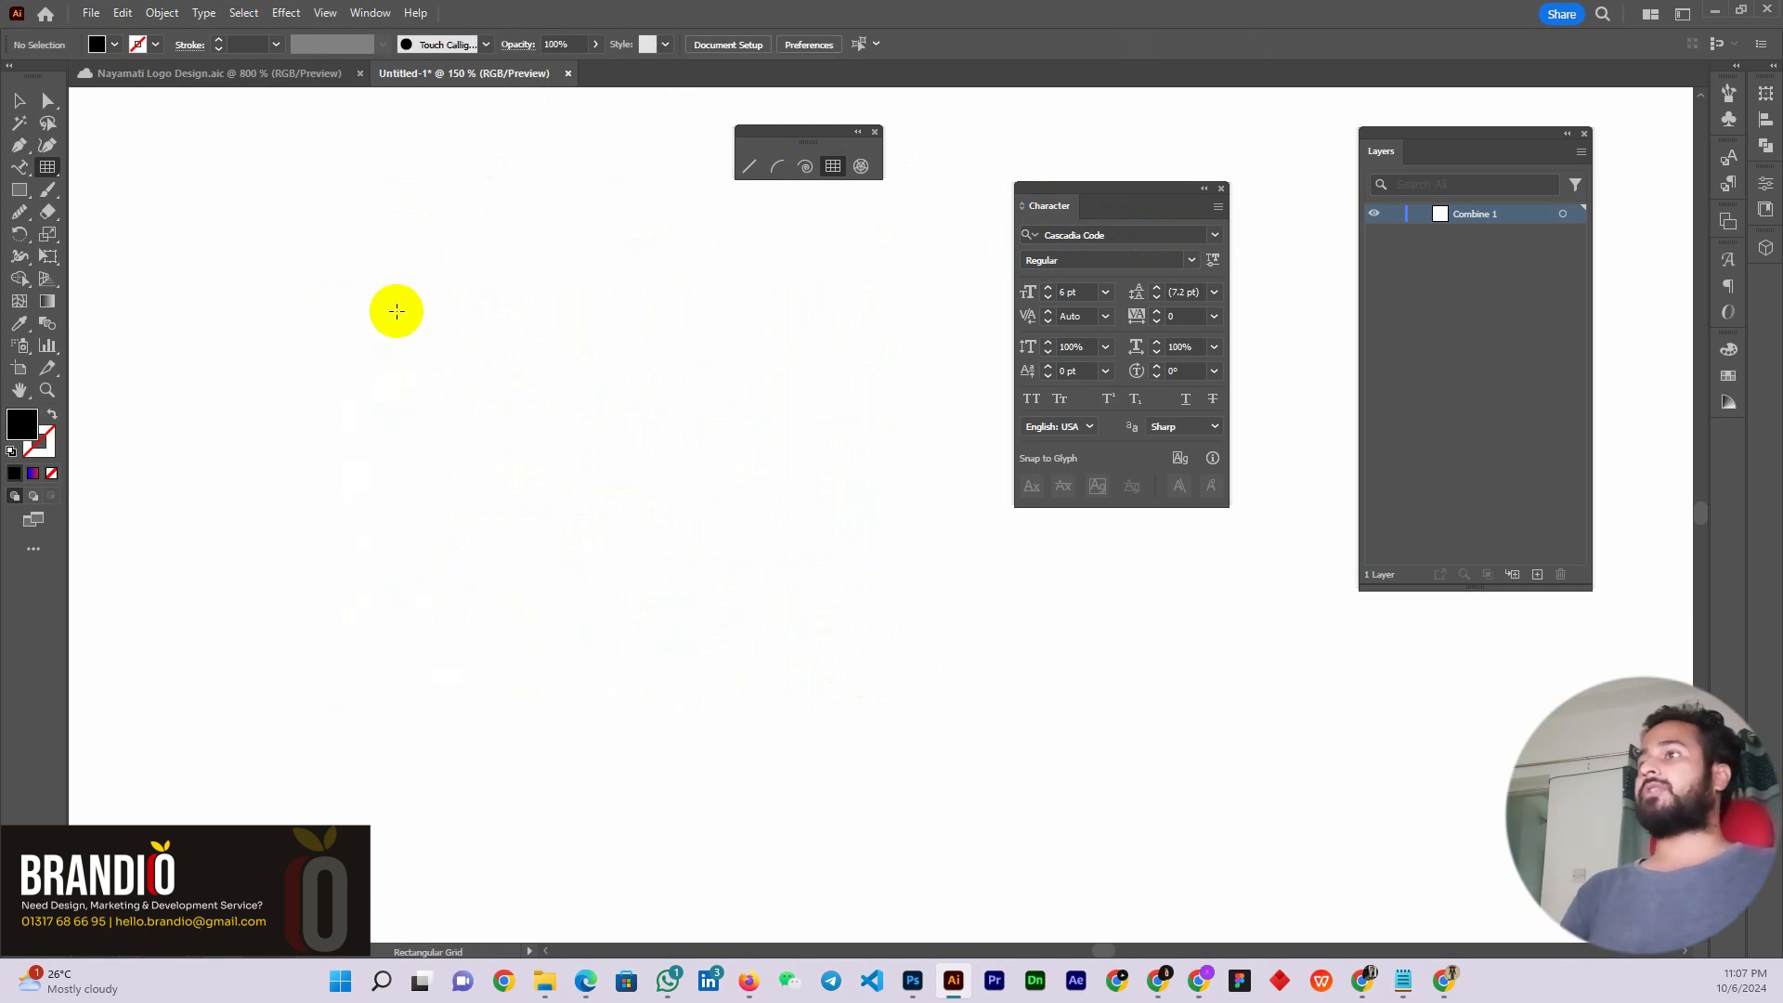
Draw a rectangular grid about 280 px wide and 256 px high with 18 rows and 15 columns
left_click_drag(338, 241, 839, 707)
key("Up")
key("Up")
key("Up")
key("Up")
key("Up")
key("Up")
key("Up")
key("Up")
key("Up")
key("Up")
key("Up")
key("Up")
key("Right")
key("Right")
key("Right")
key("Right")
key("Right")
key("Right")
key("Right")
key("Right")
key("Right")
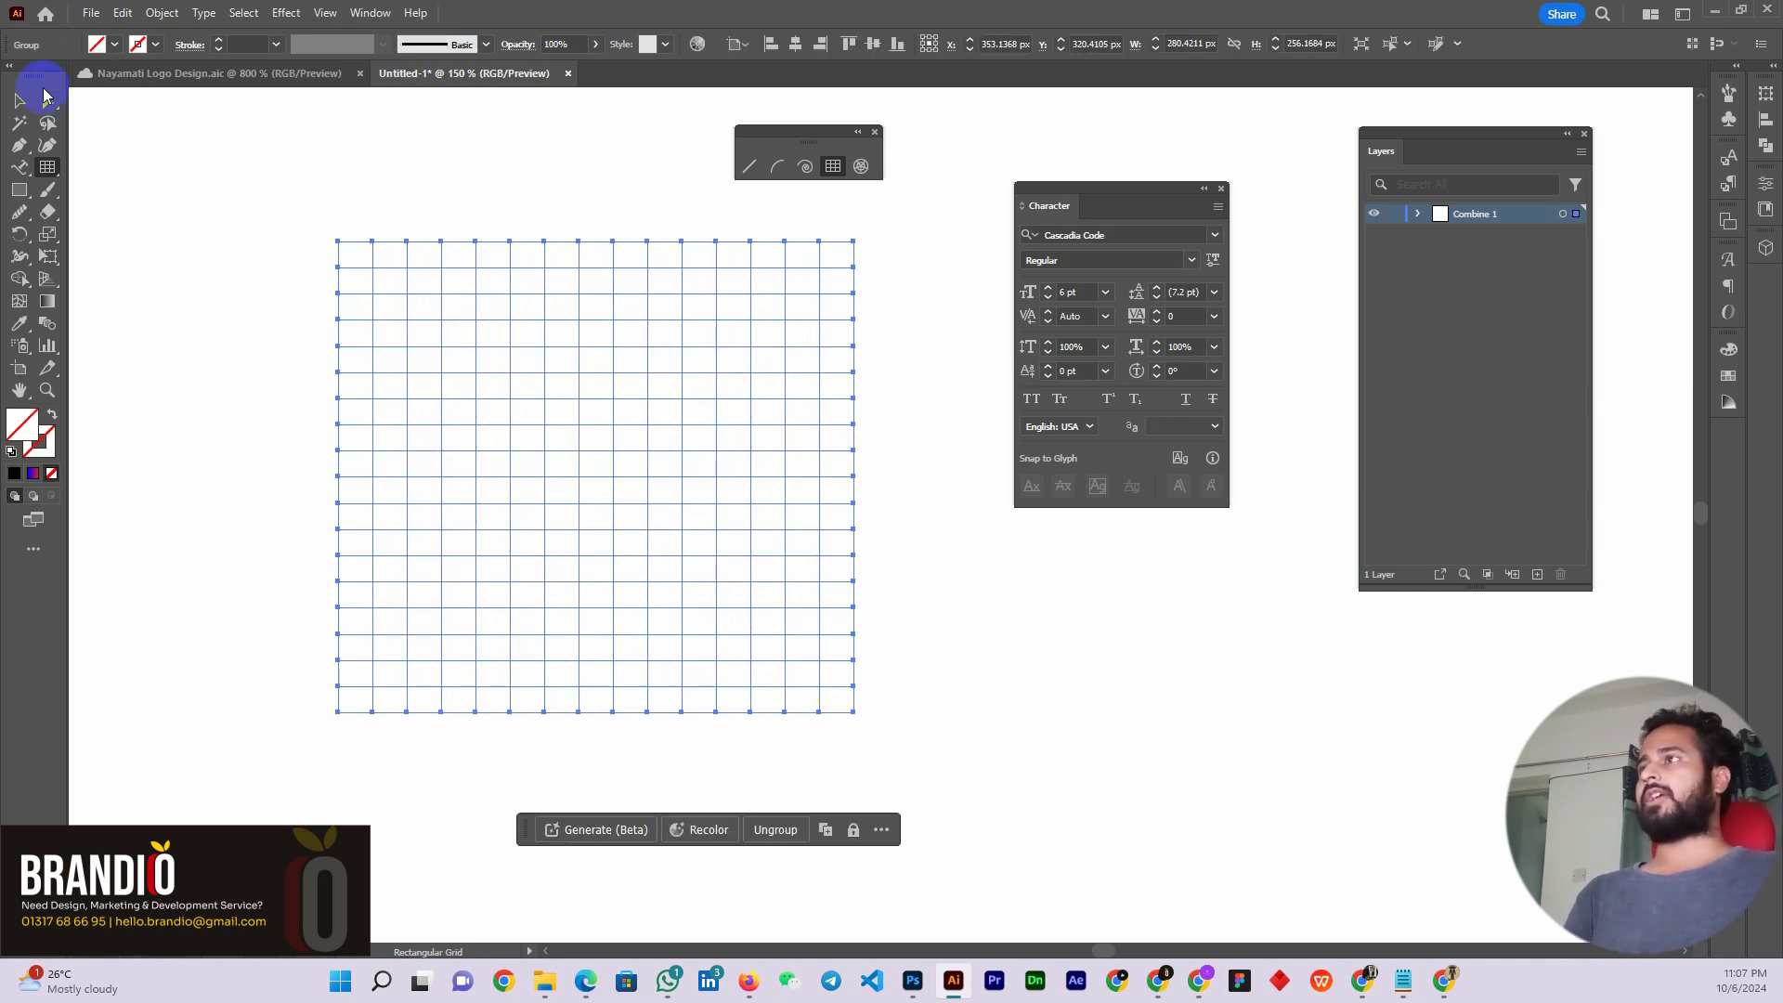
Give the grid a 1 pt blue-to-red gradient stroke and move it about 19 px to the left
key("v")
left_click_drag(251, 204, 582, 451)
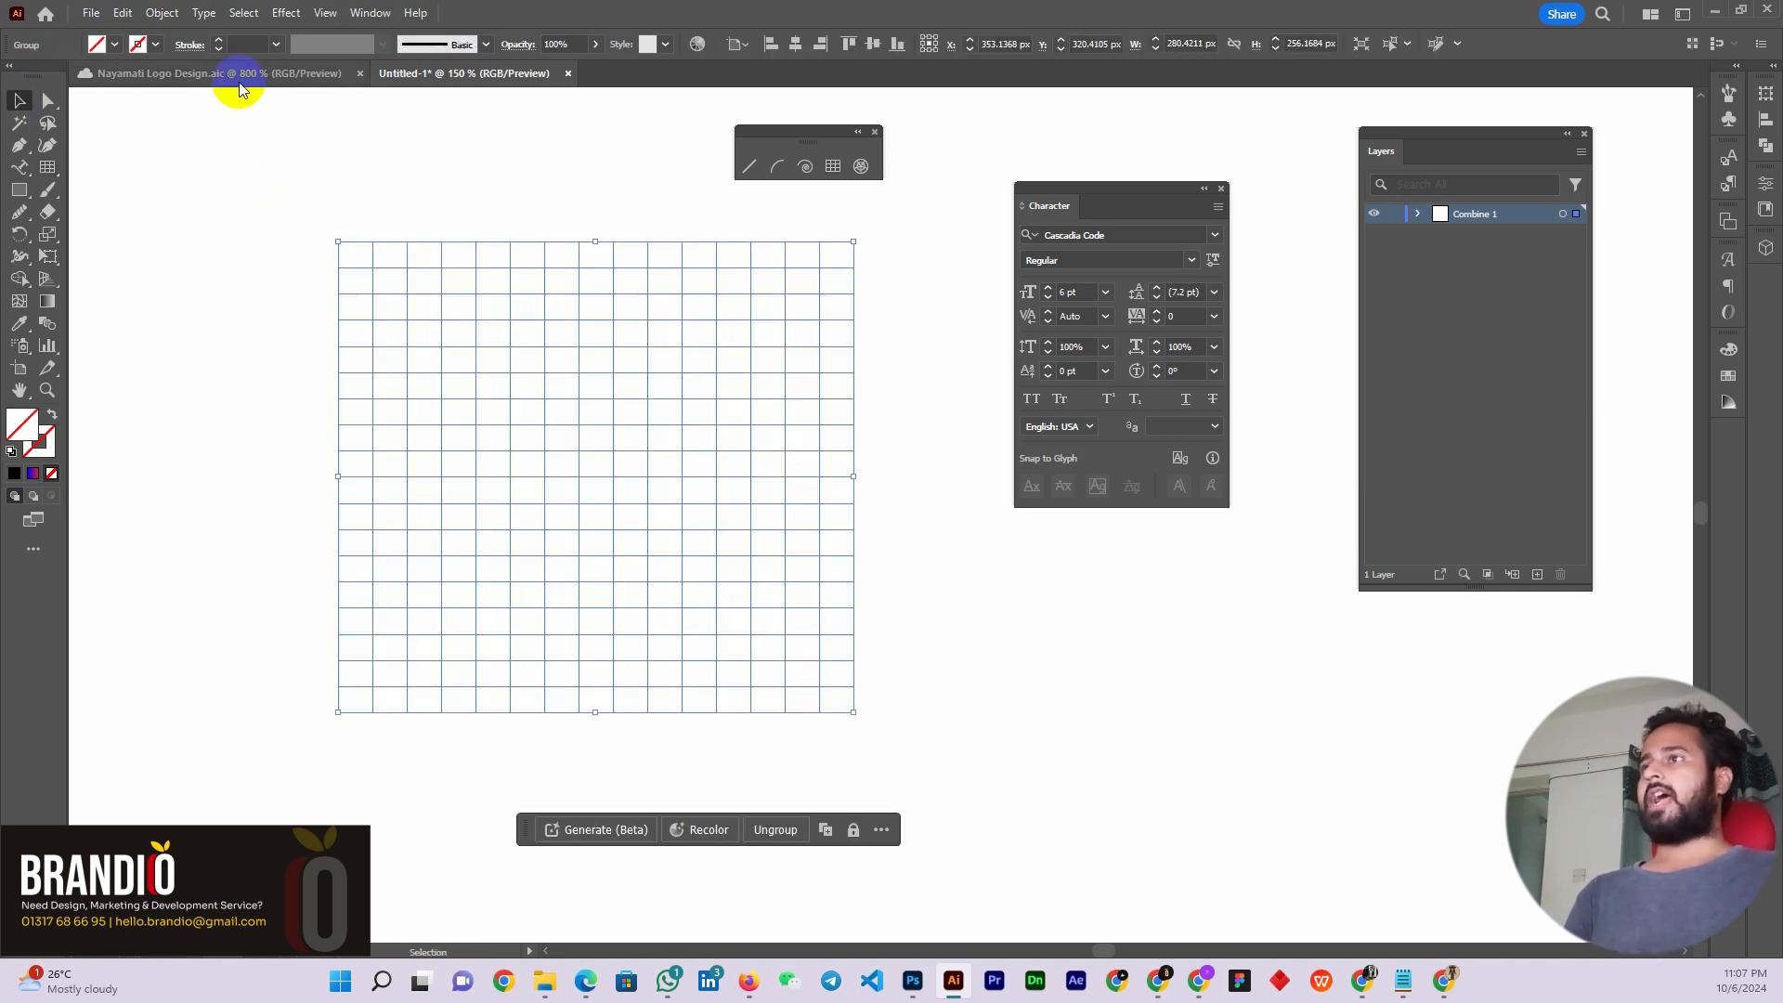
left_click(219, 42)
left_click(212, 443)
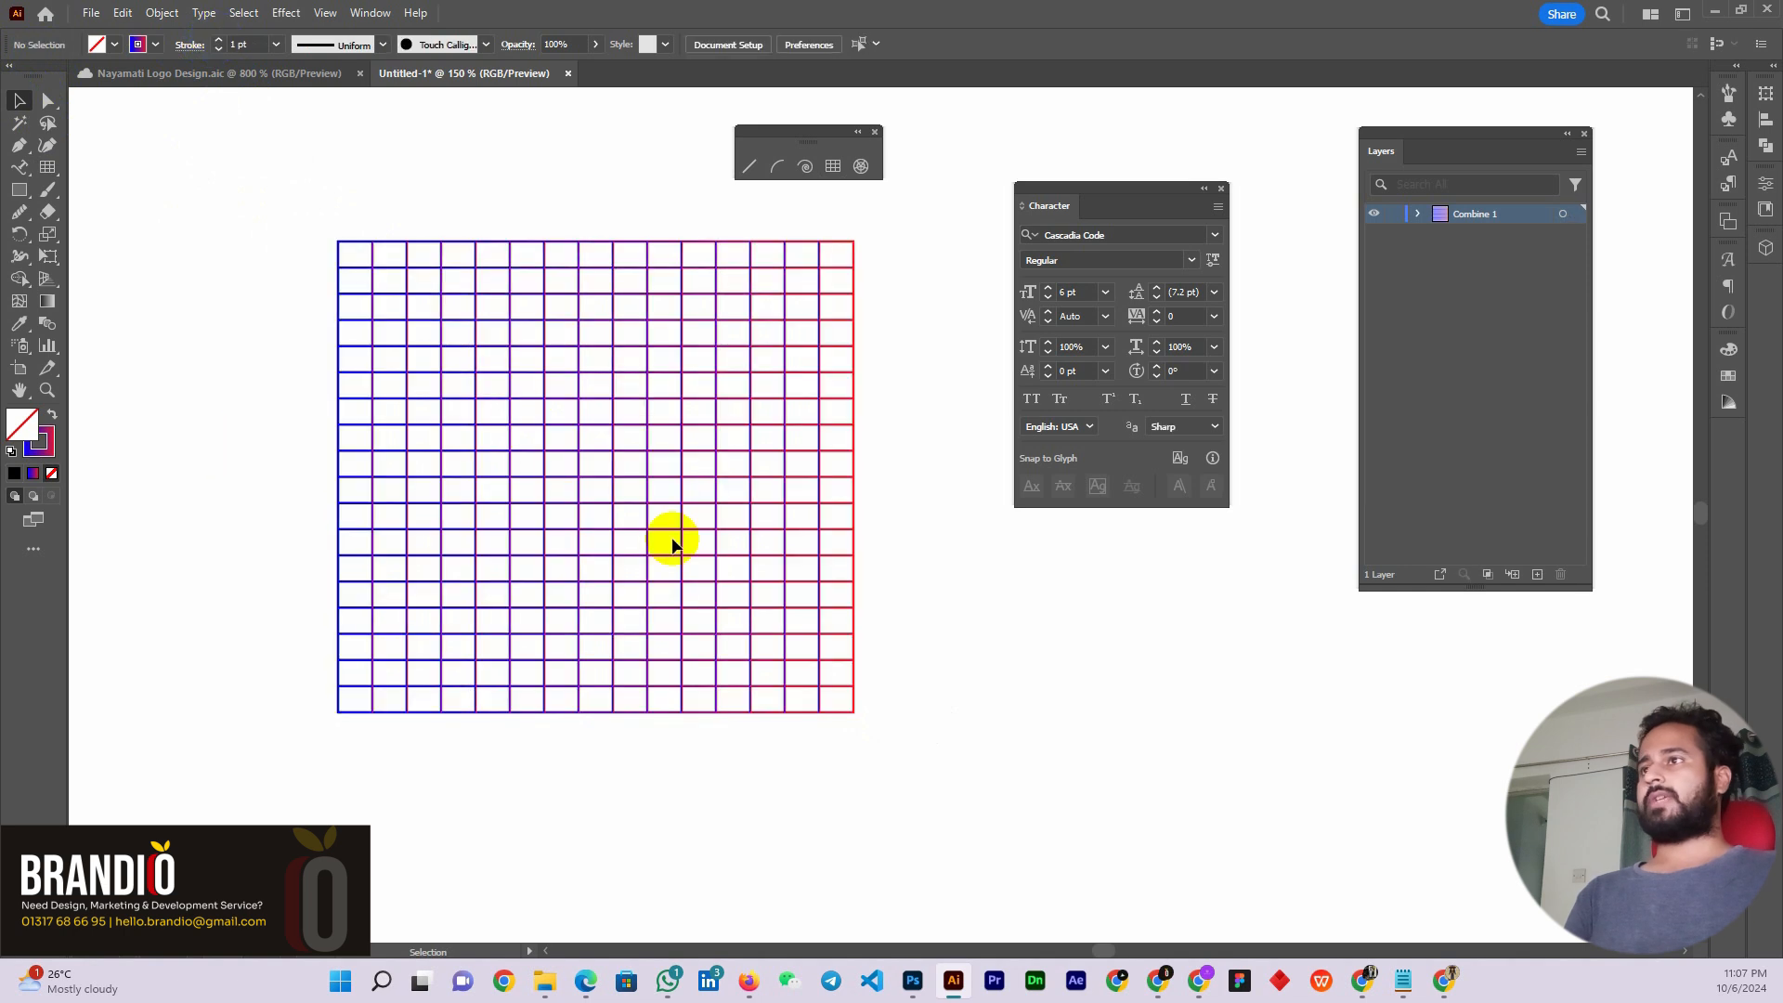
mouse_move(677, 537)
left_mouse_down()
mouse_move(586, 564)
mouse_move(631, 520)
left_mouse_up()
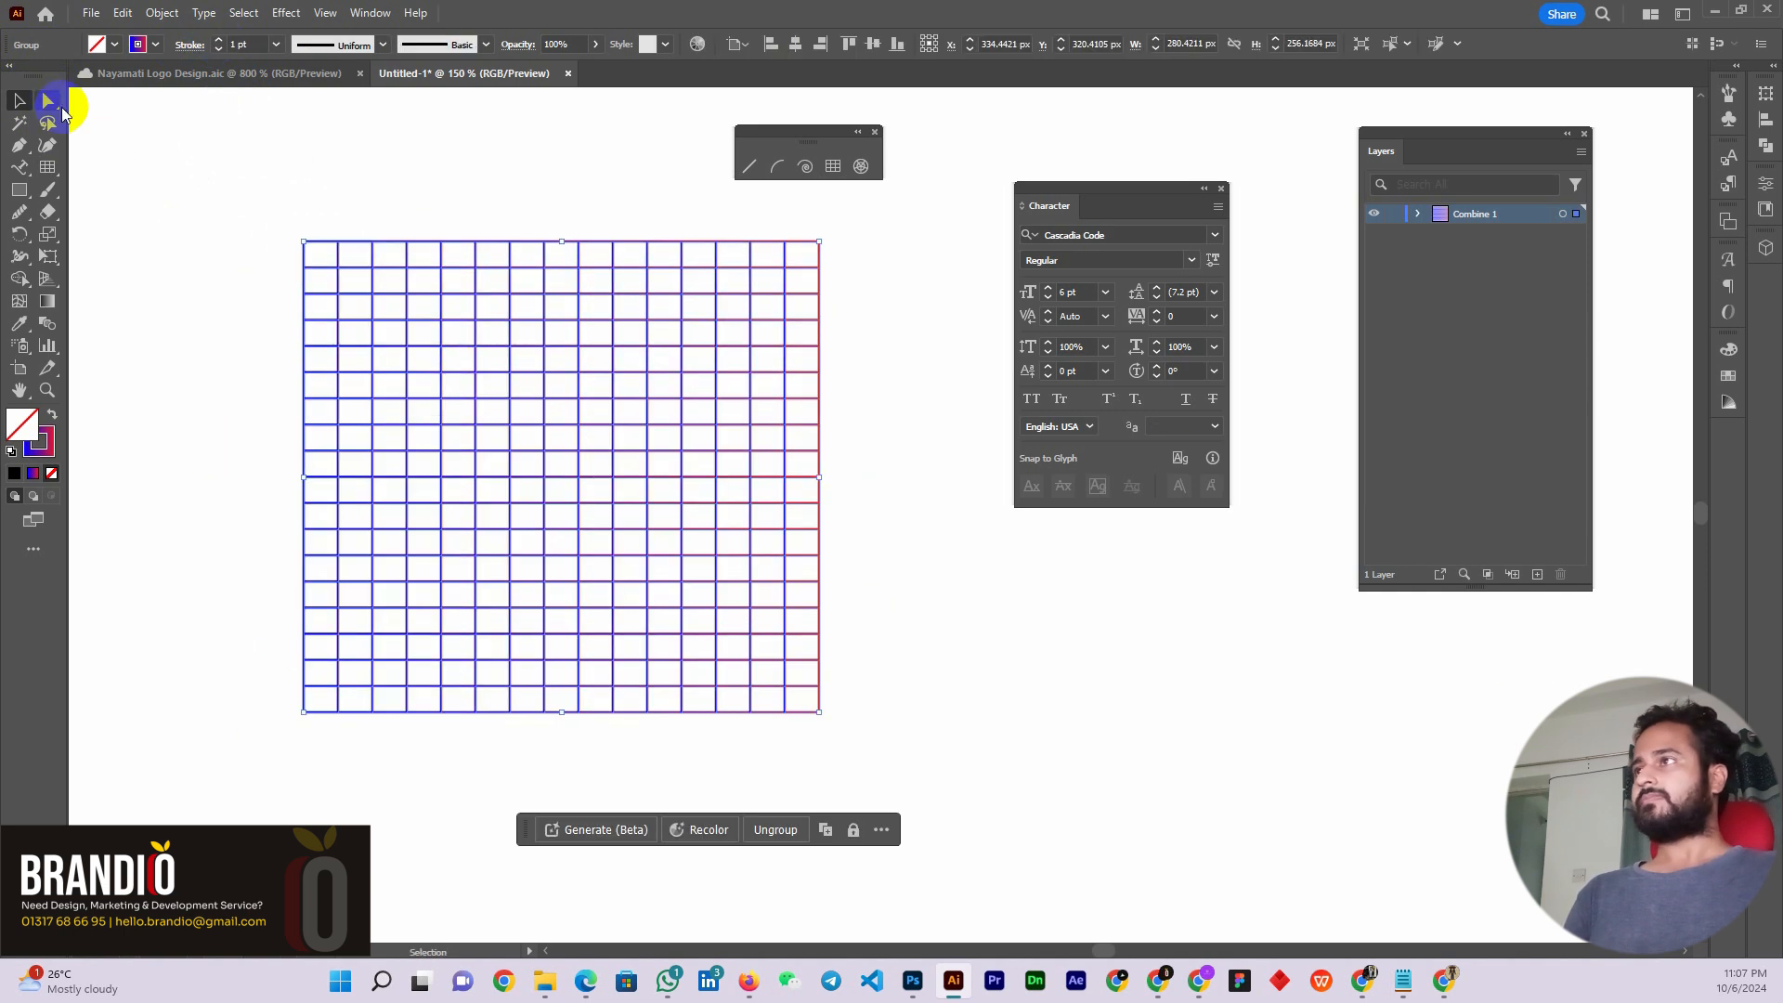
Use Direct Selection to pull the top anchor of the grid's first inner vertical line down two rows
left_click(48, 101)
key("ctrl+equal")
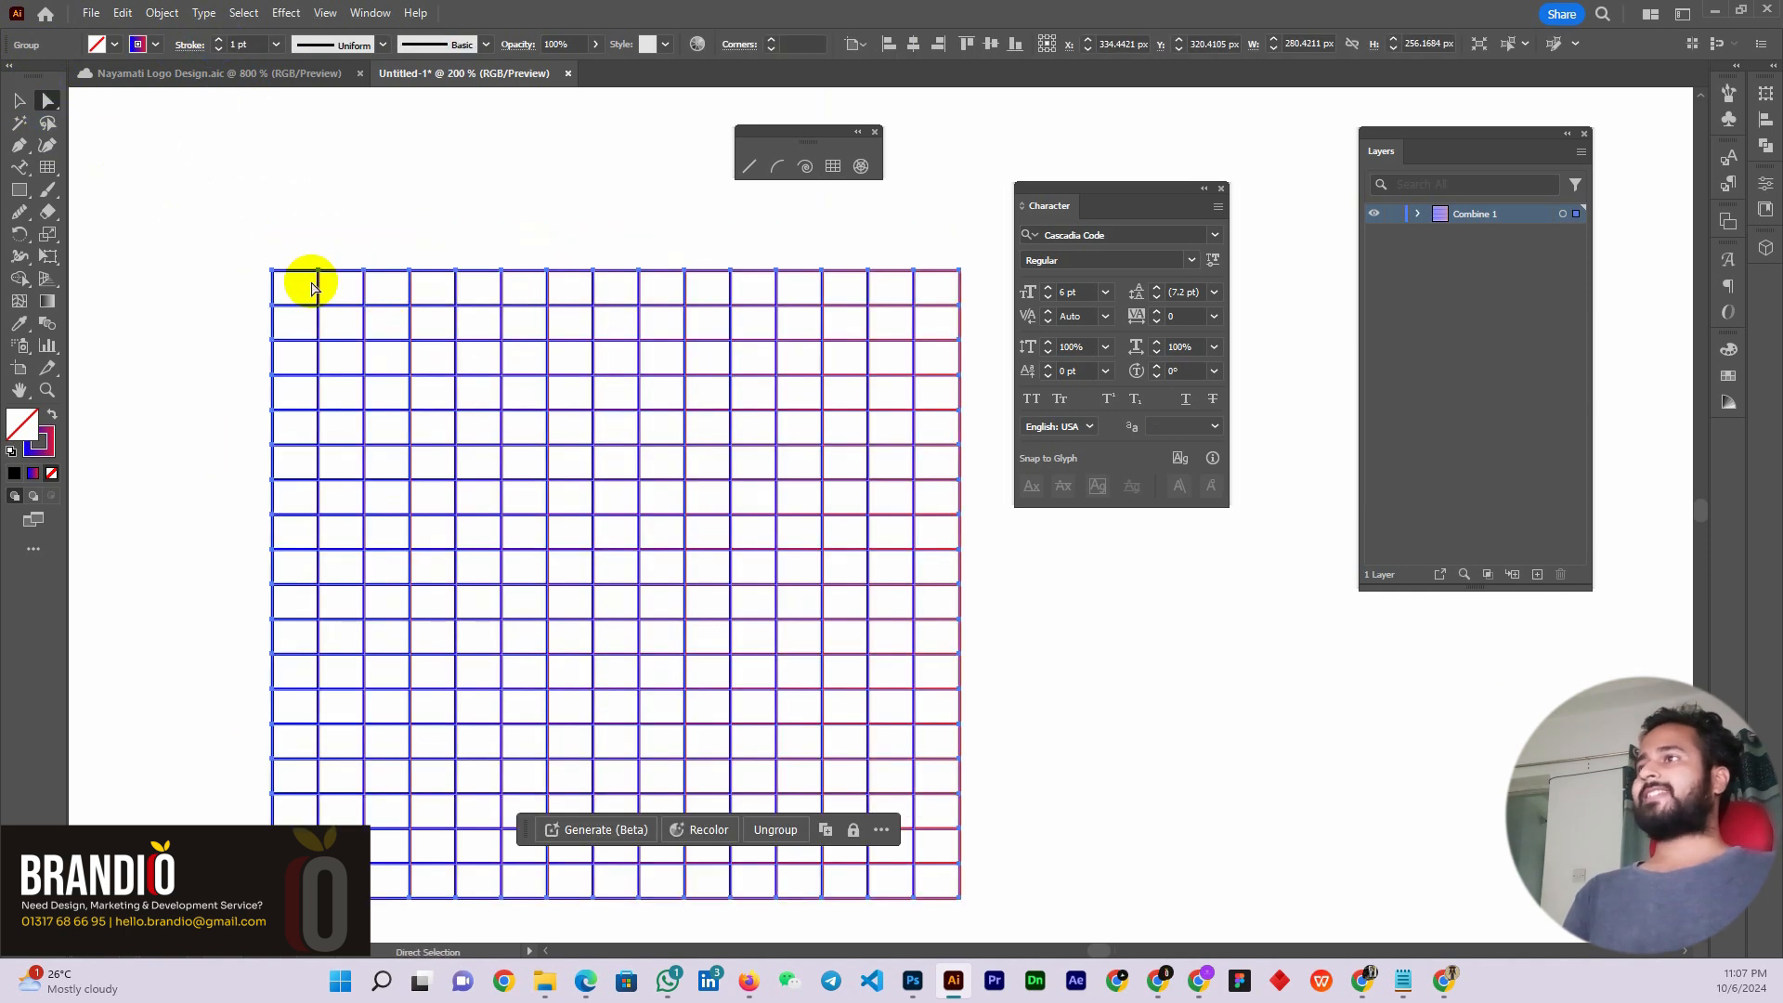
left_click(336, 243)
scroll(311, 295, "up", 3)
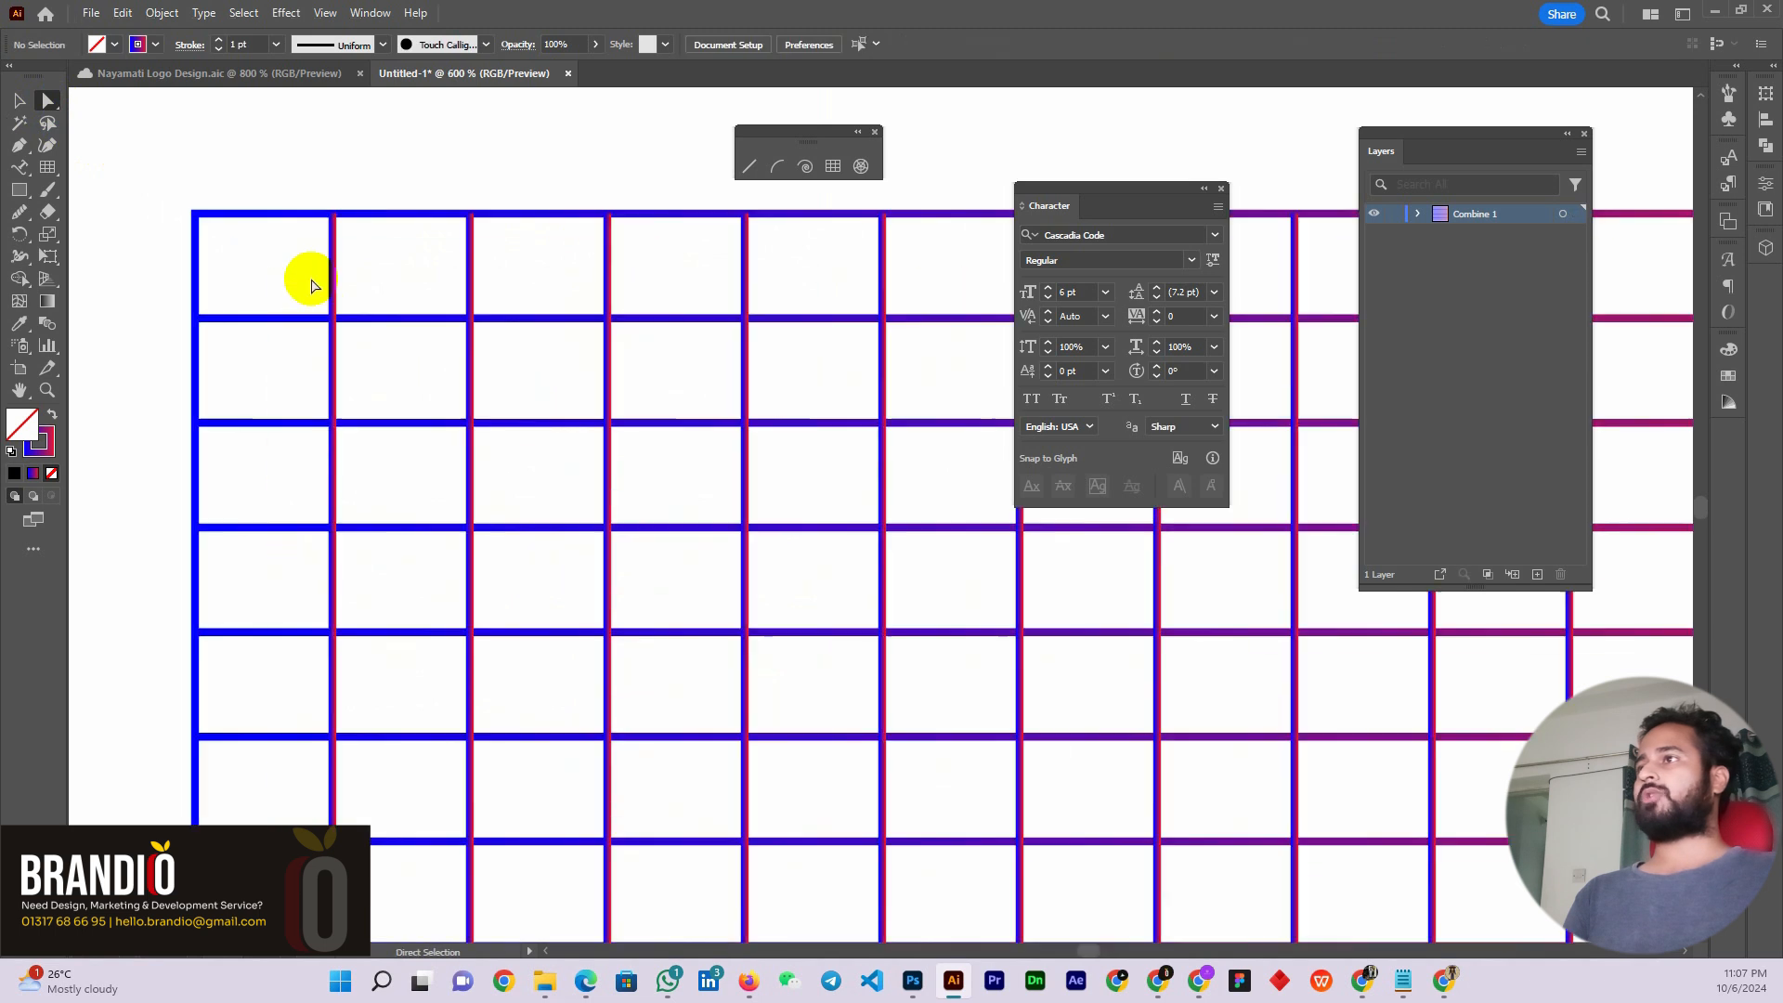
scroll(312, 278, "down", 1)
left_click_drag(331, 147, 331, 358)
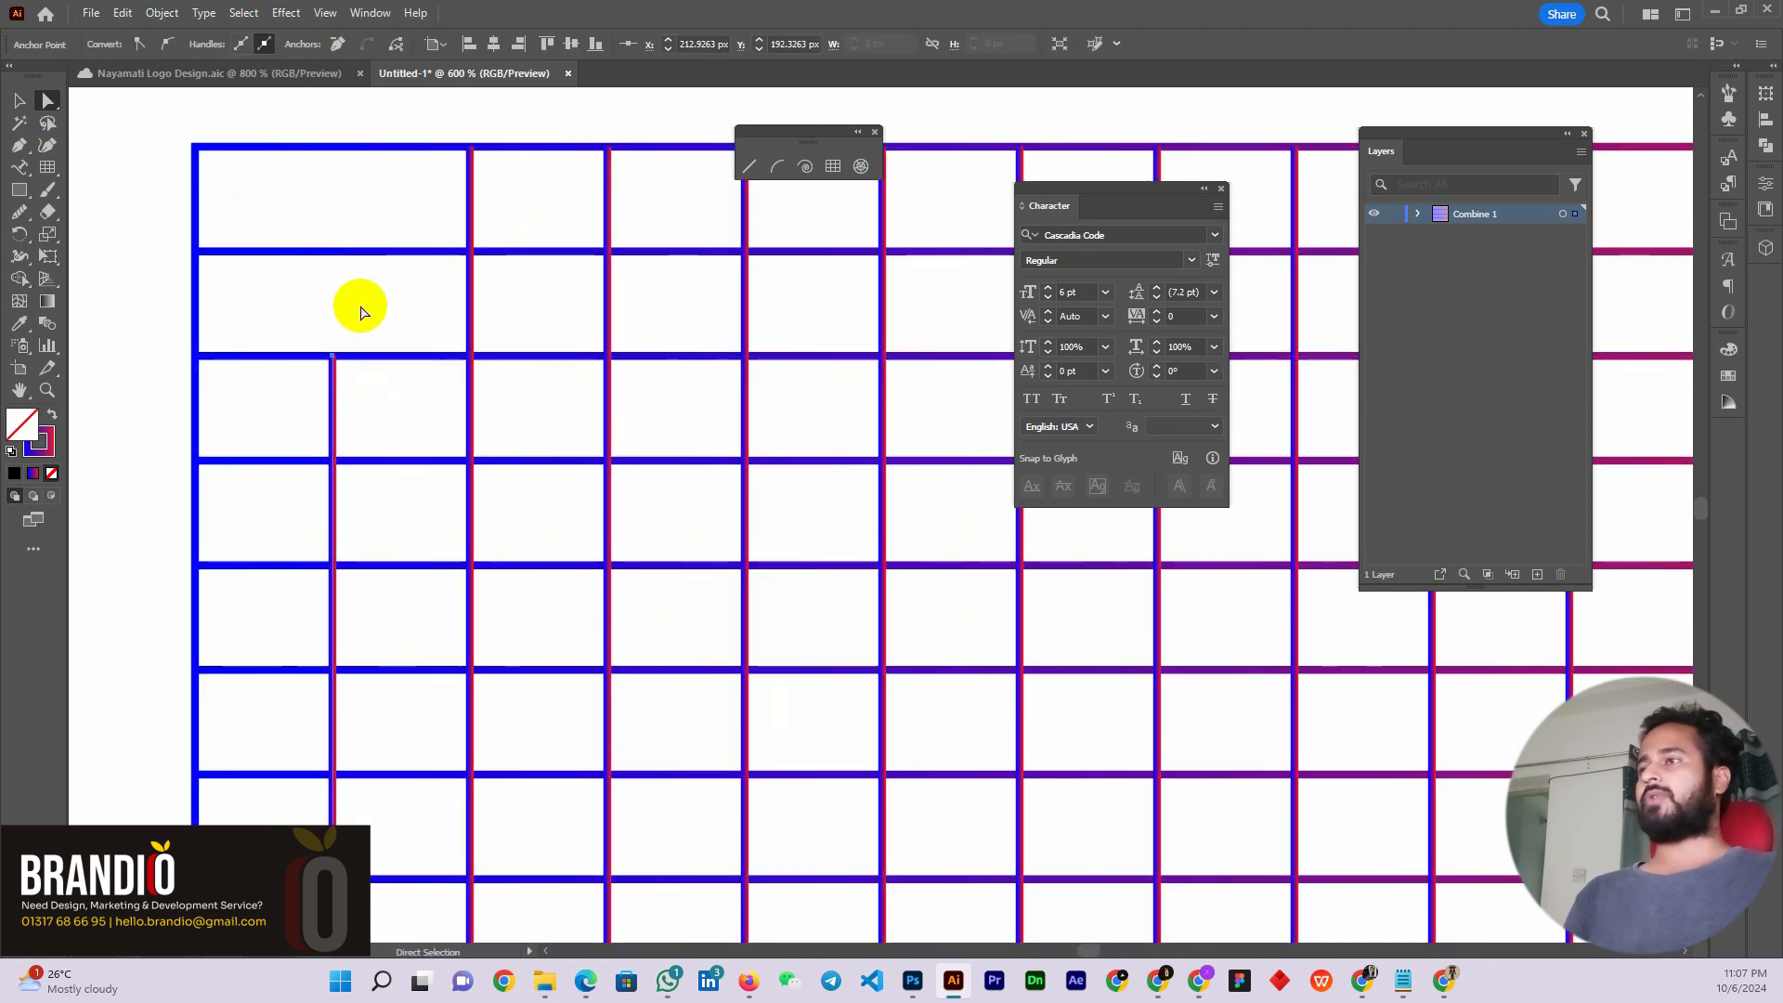
Use Direct Selection to pull the top anchors of the grid's third and fifth inner vertical lines down seven rows
left_click(361, 298)
scroll(357, 295, "down", 3)
scroll(371, 301, "down", 1)
scroll(398, 314, "down", 1)
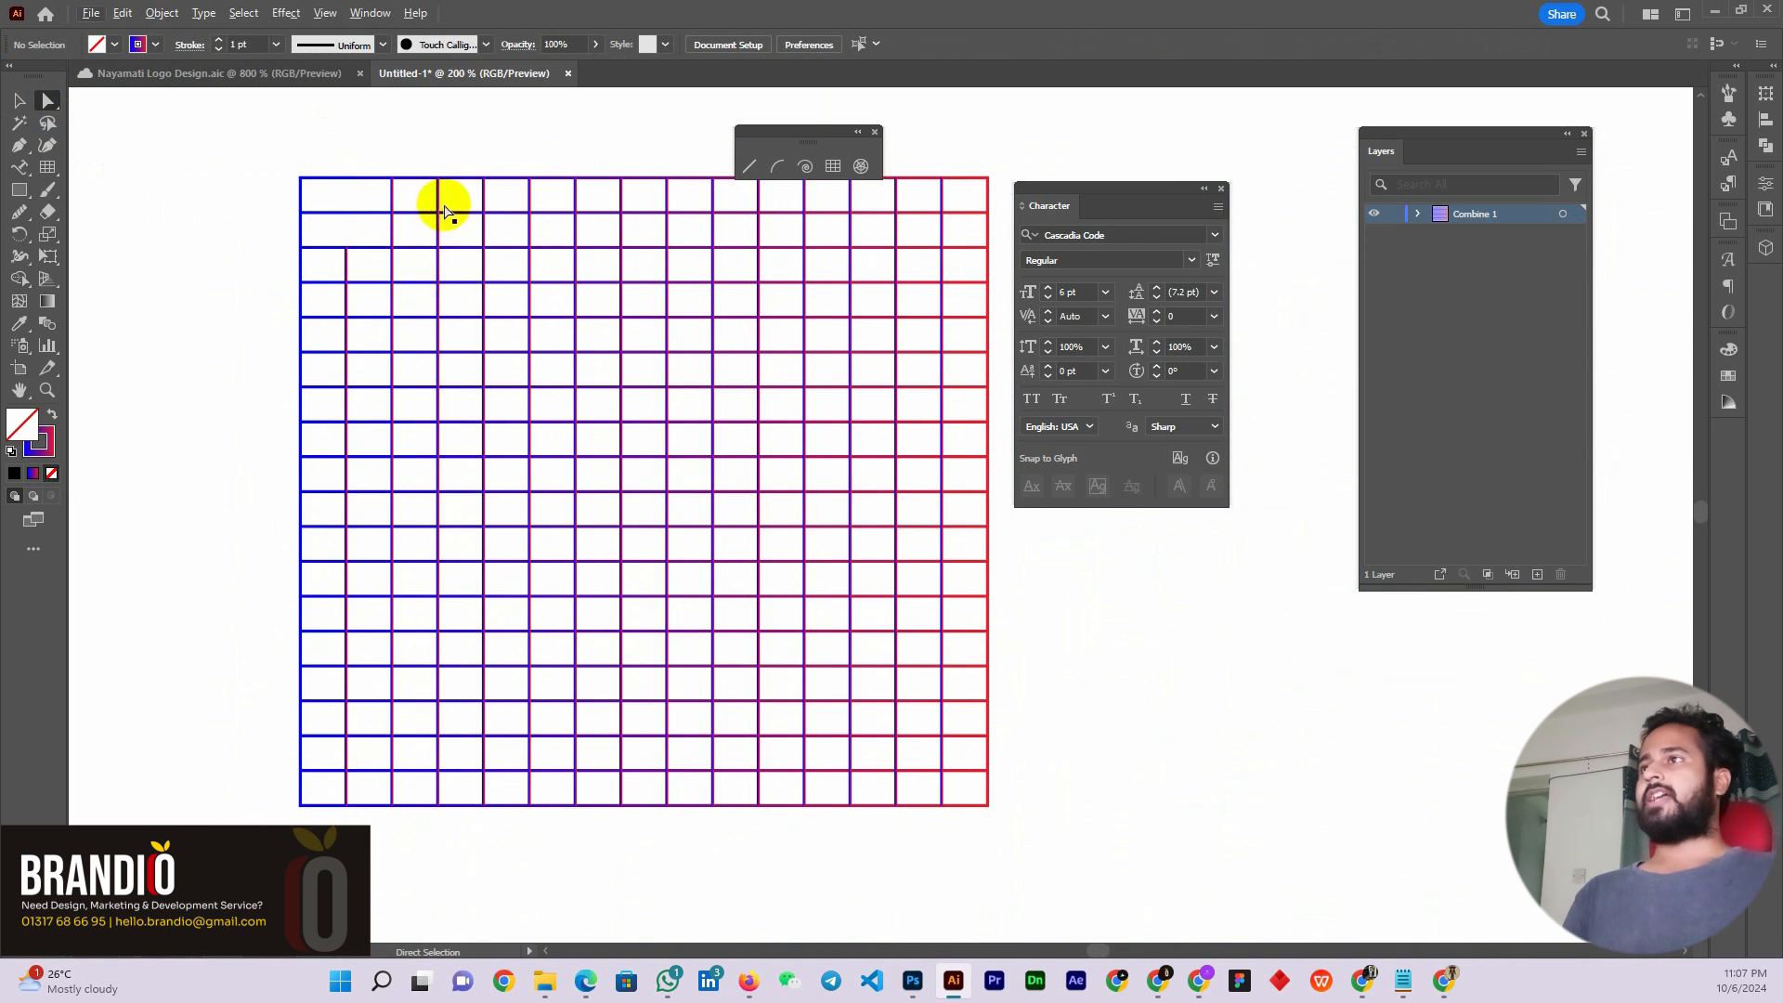
left_click(437, 279)
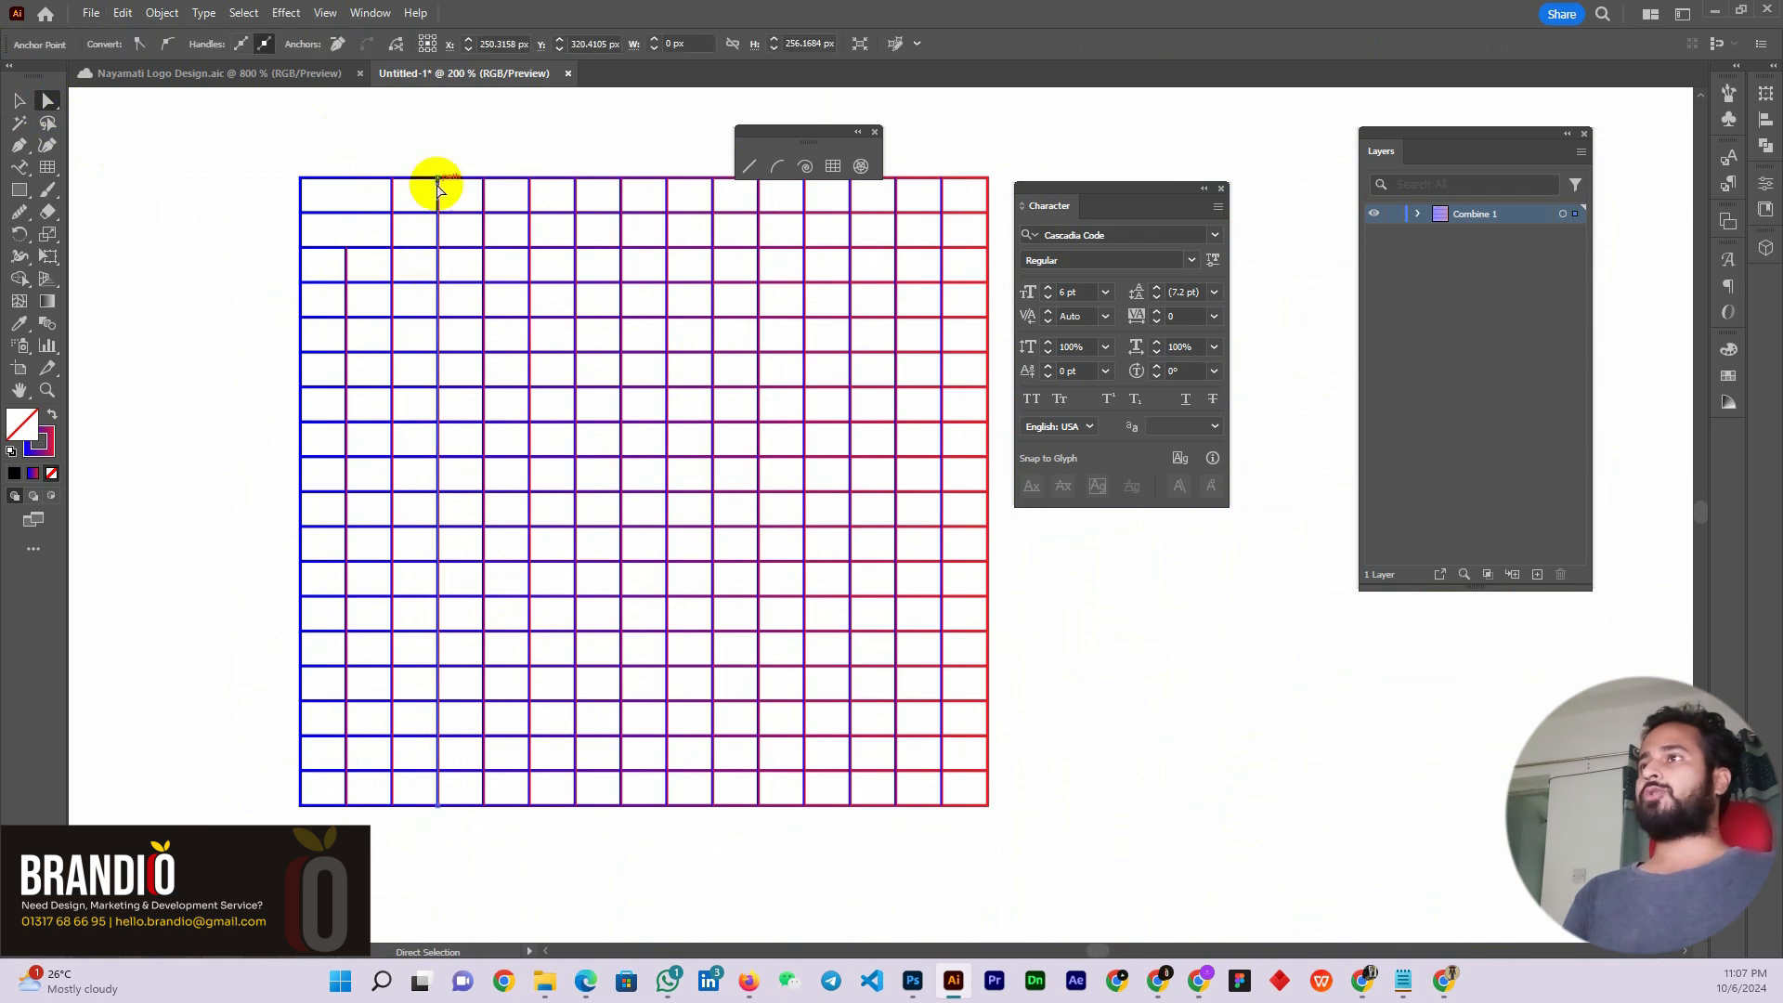
left_click_drag(437, 178, 437, 423)
left_click(529, 243)
left_click_drag(529, 178, 527, 424)
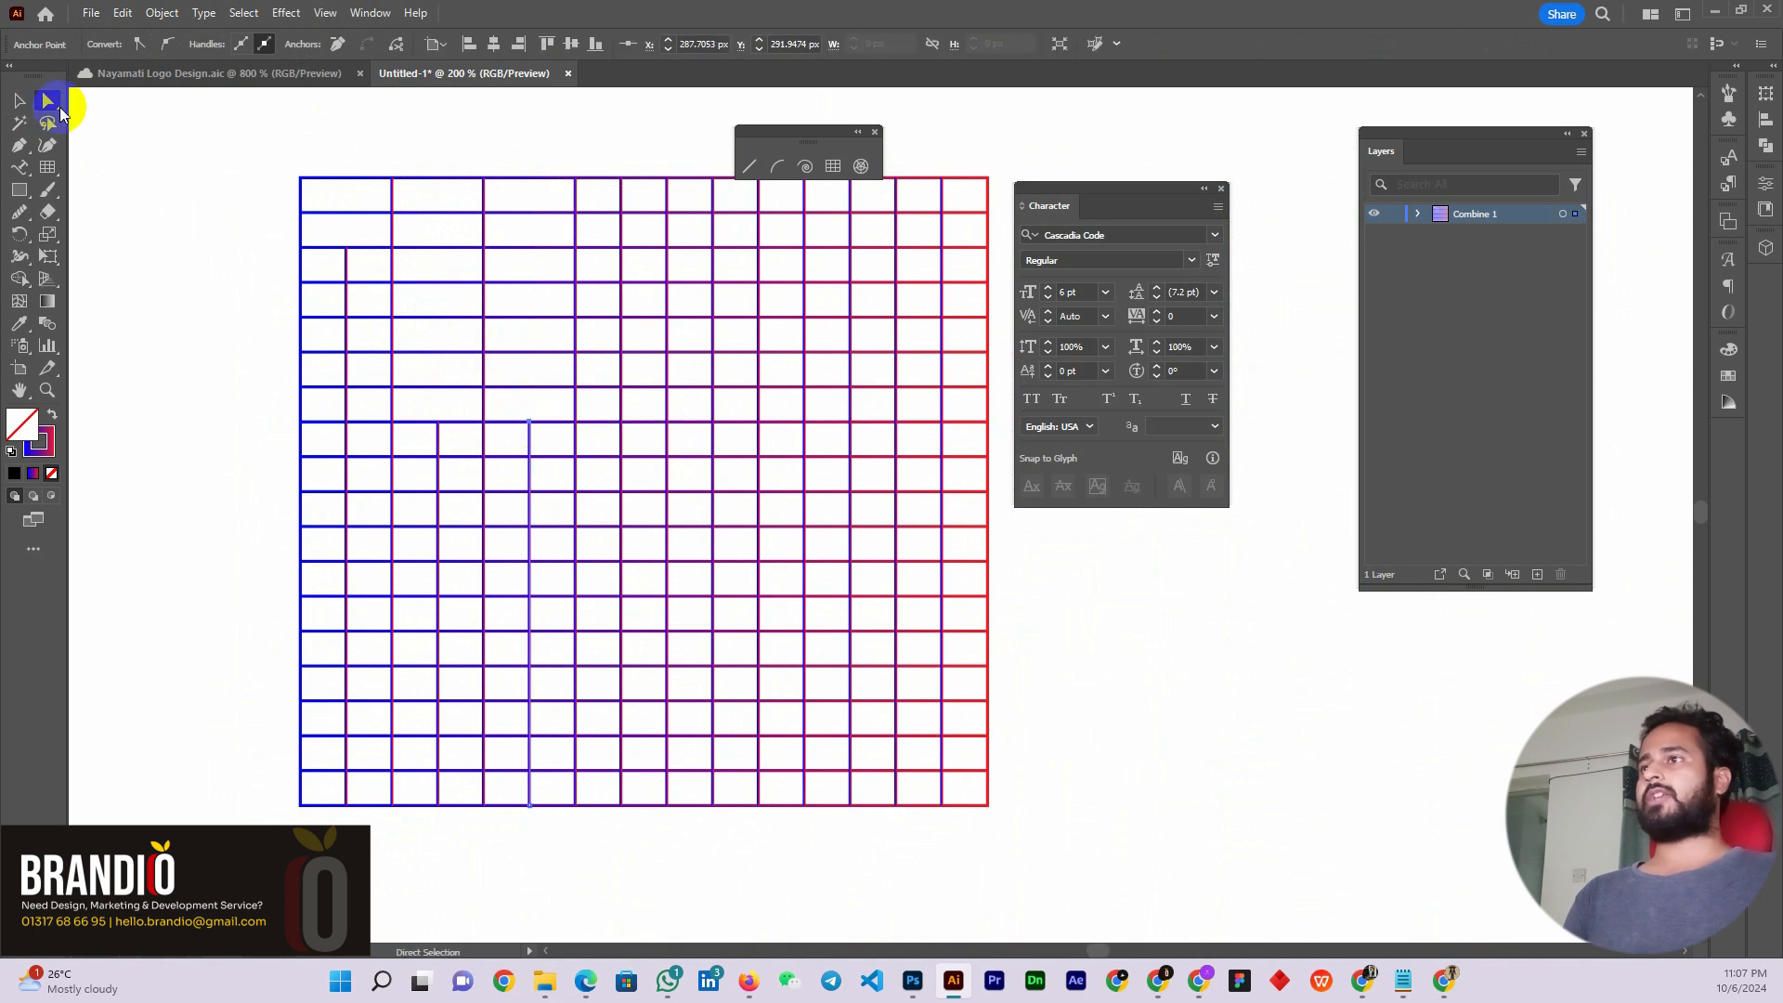
Move the whole rectangular grid a short distance down and to the left with the Selection tool
left_click(19, 102)
left_click(233, 240)
scroll(418, 220, "down", 2)
left_click(584, 325)
left_click_drag(584, 325, 545, 359)
left_click(476, 705)
Select the entire rectangular grid and delete it to clear the artboard
scroll(272, 469, "up", 1)
scroll(273, 468, "up", 1)
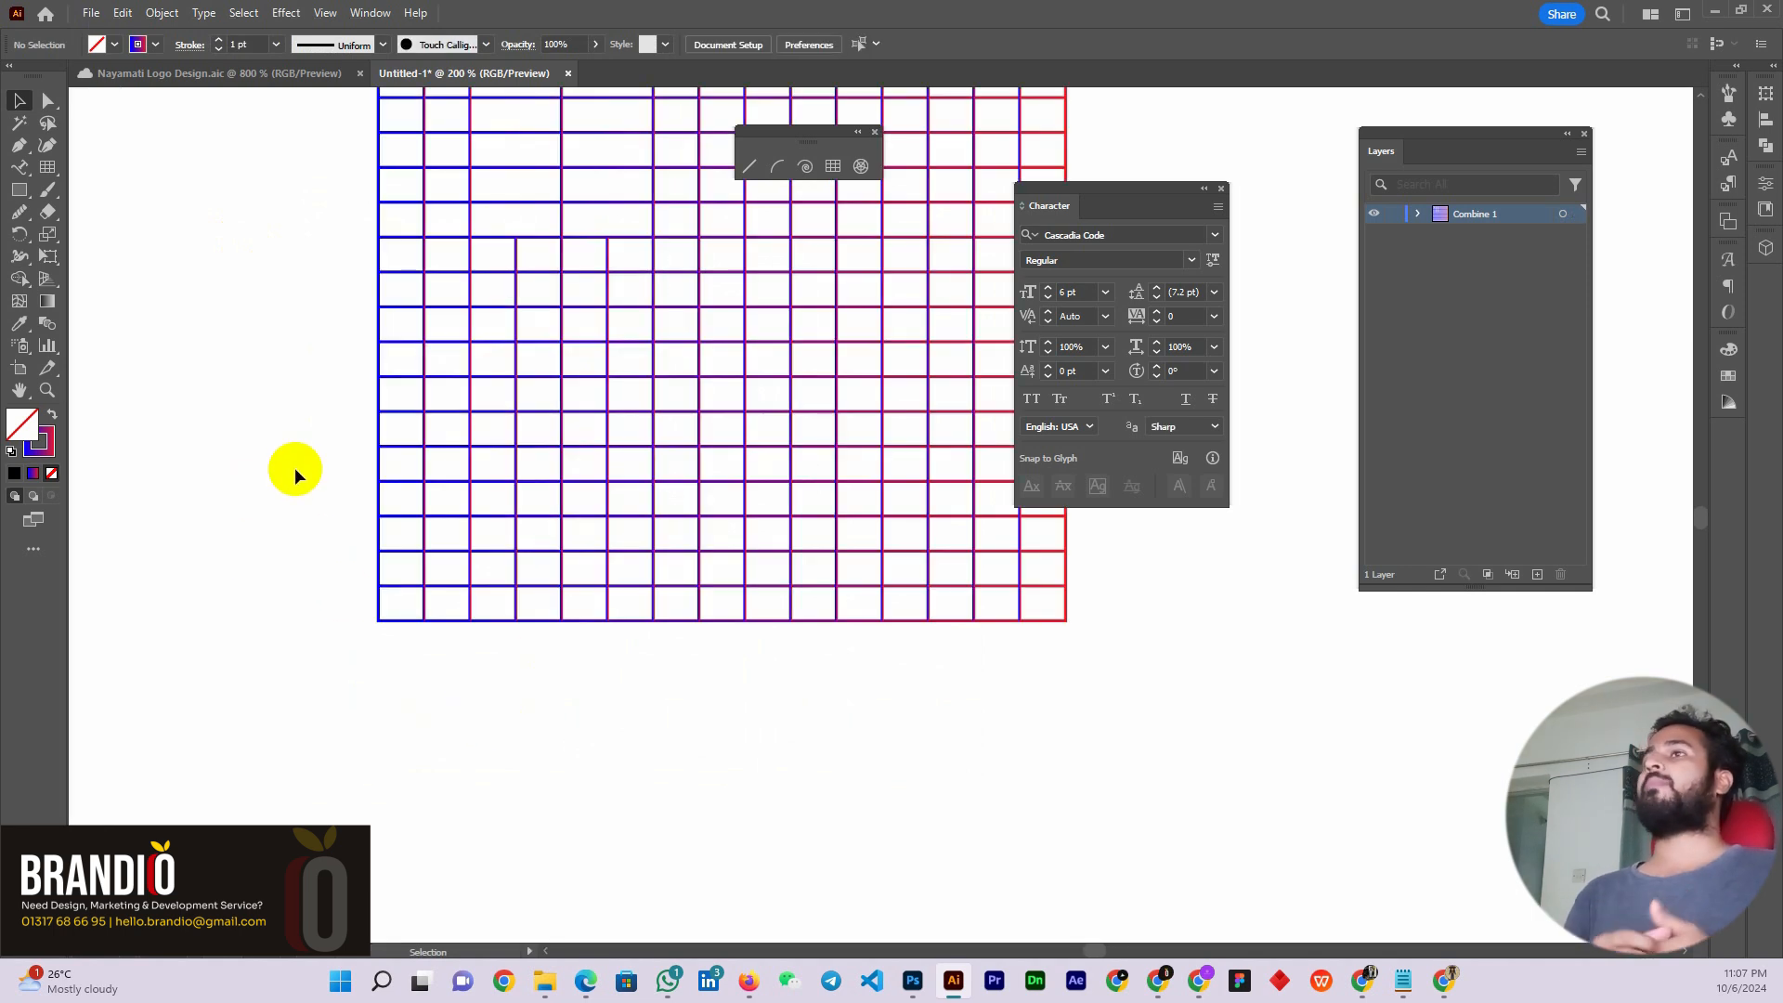
scroll(298, 446, "down", 3)
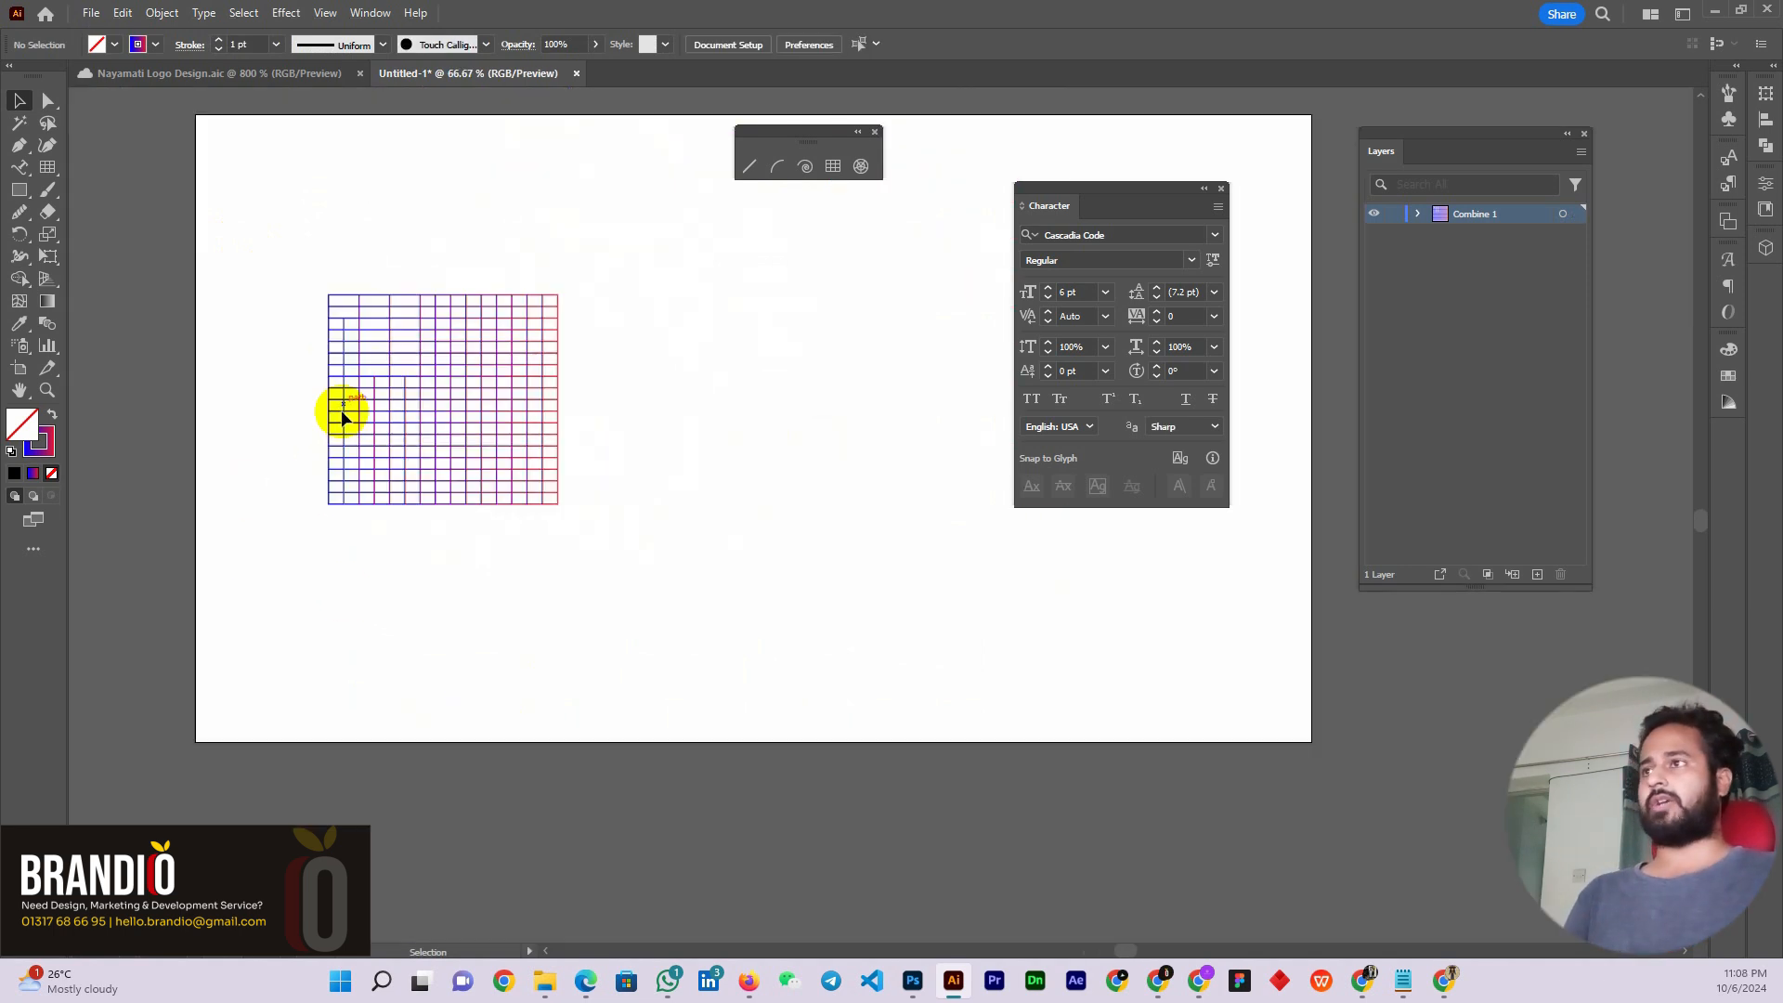
scroll(366, 376, "up", 3)
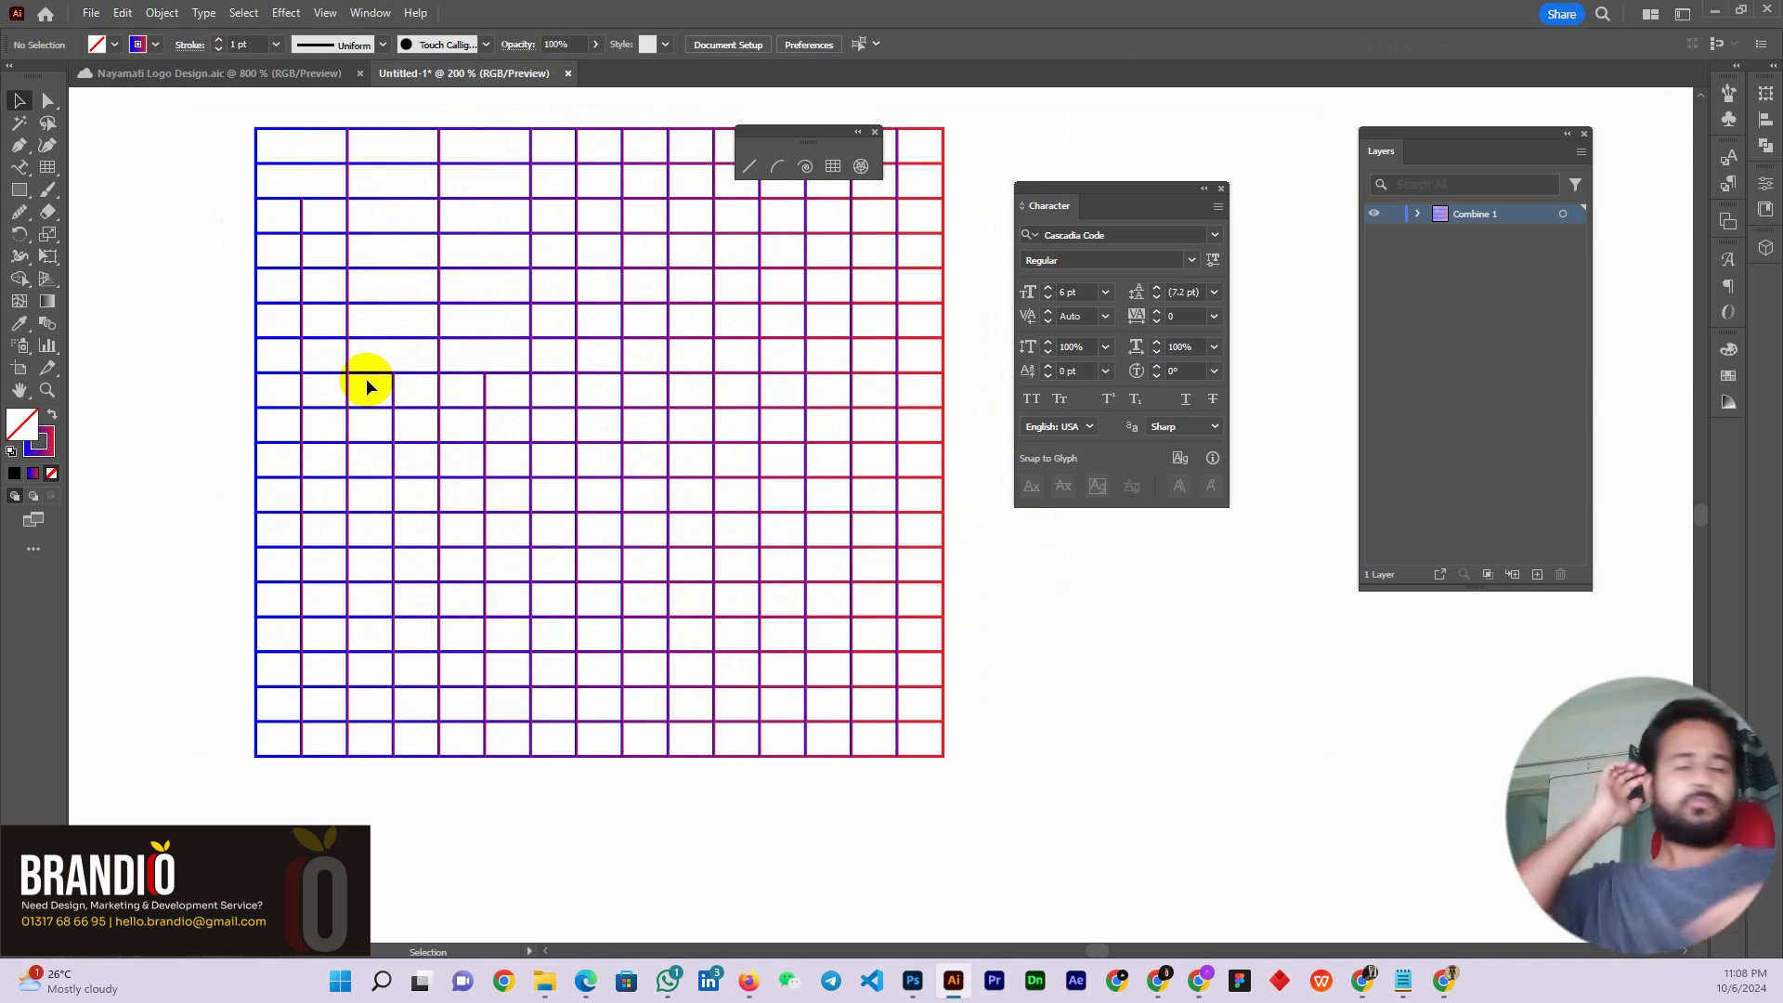
scroll(469, 270, "down", 2)
left_click_drag(286, 187, 797, 622)
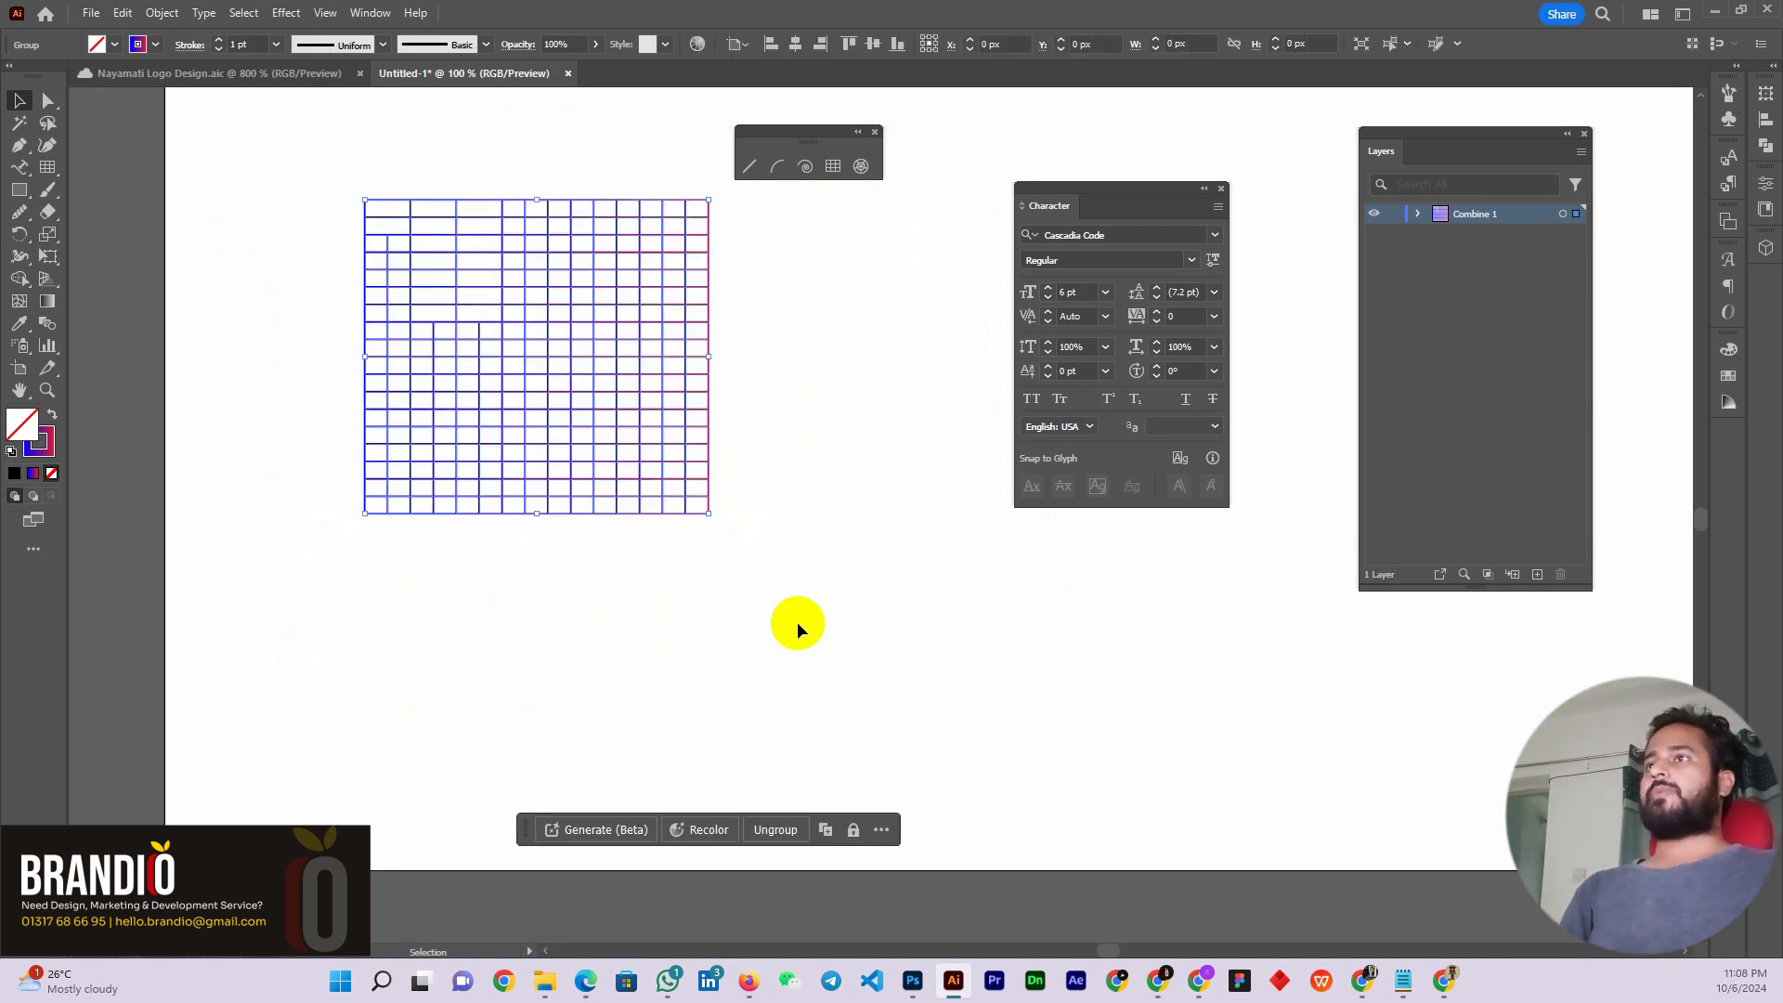
key("Delete")
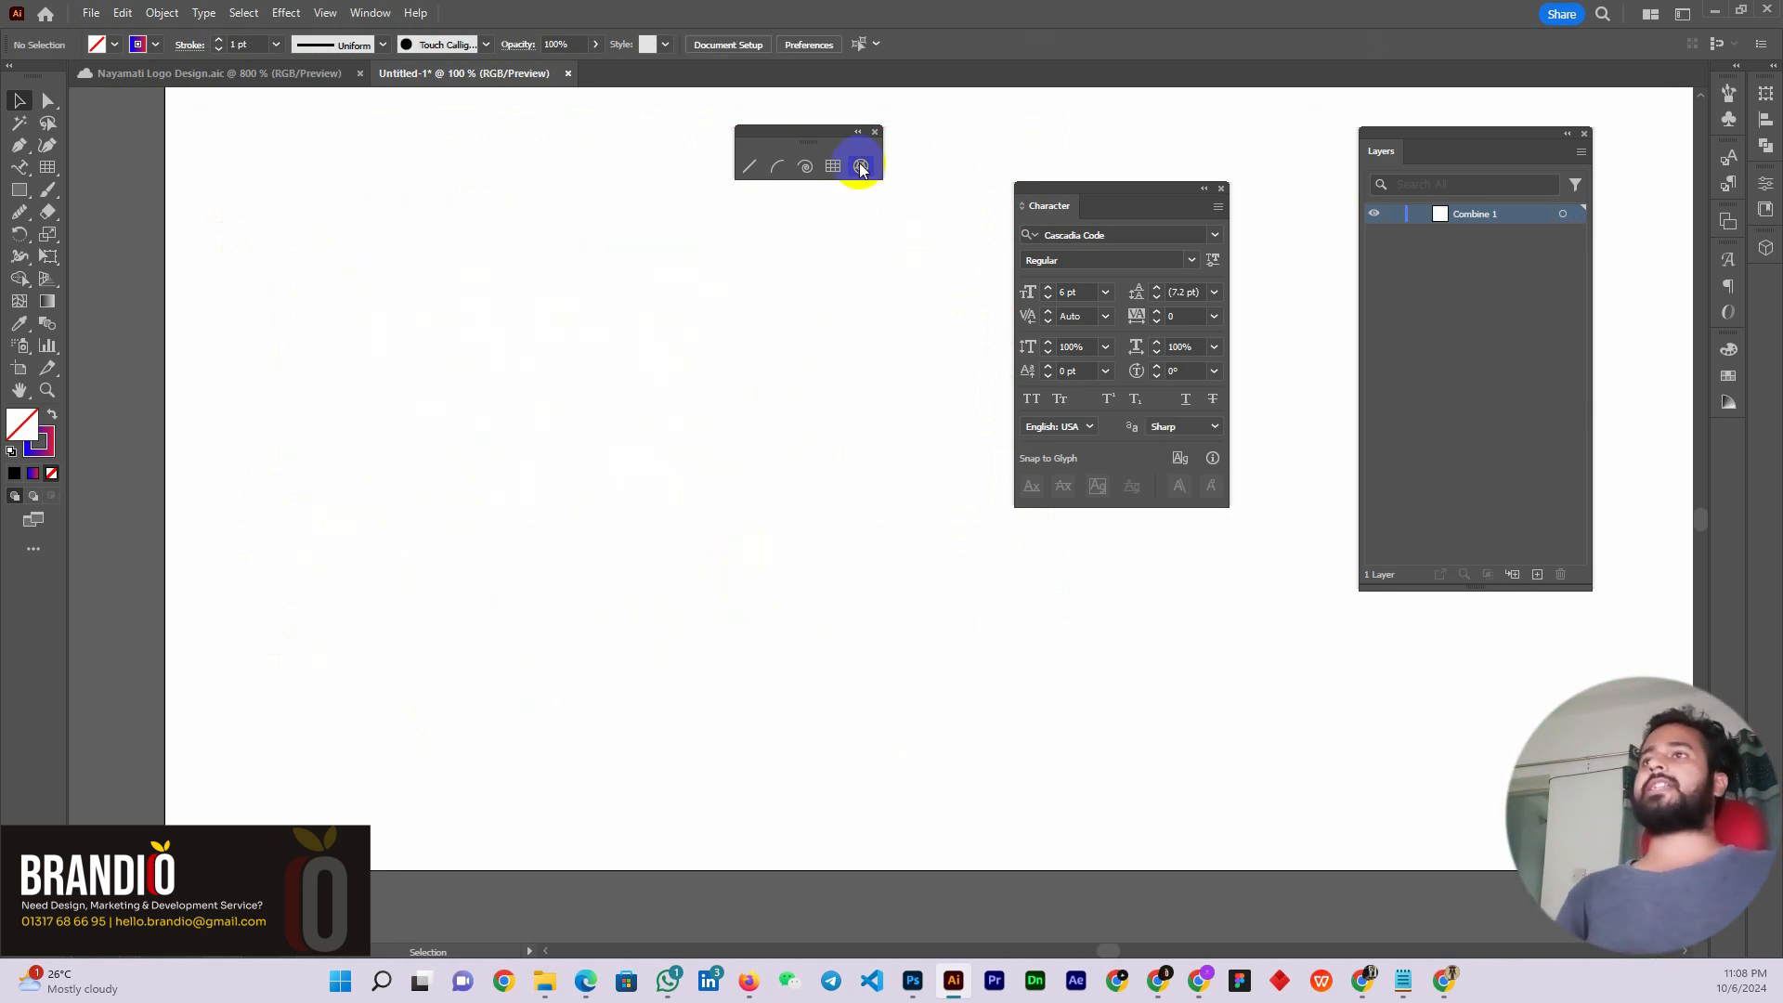
Draw a polar grid about 339 px wide and 322 px high with 7 inner concentric circles and 11 radial dividers
left_click(860, 168)
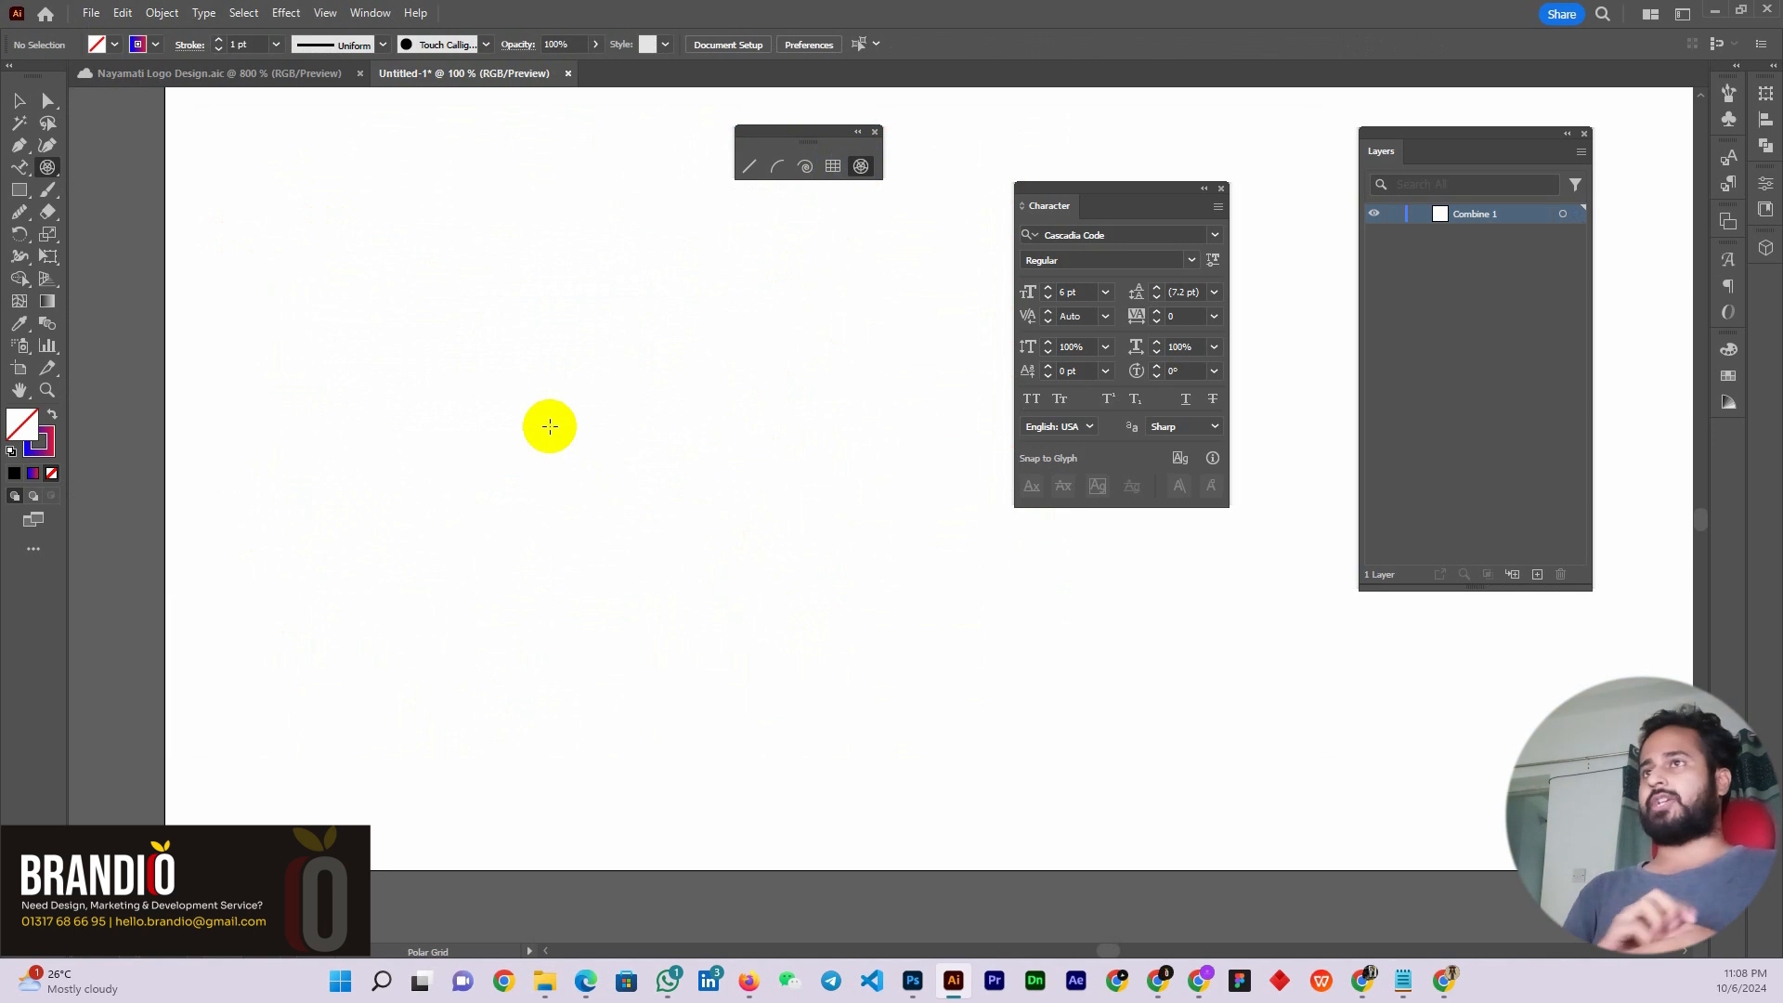
left_click_drag(493, 318, 911, 715)
key("Down")
key("Down")
key("Down")
key("Down")
key("Down")
key("Up")
key("Up")
key("Up")
key("Up")
key("Up")
key("Up")
key("Up")
key("Down")
key("Down")
key("Down")
key("Down")
key("Up")
key("Up")
key("Up")
key("Up")
key("Left")
key("Left")
key("Left")
key("Left")
key("Right")
key("Right")
key("Right")
key("Right")
key("Right")
key("Right")
key("Right")
key("Right")
key("Right")
key("Right")
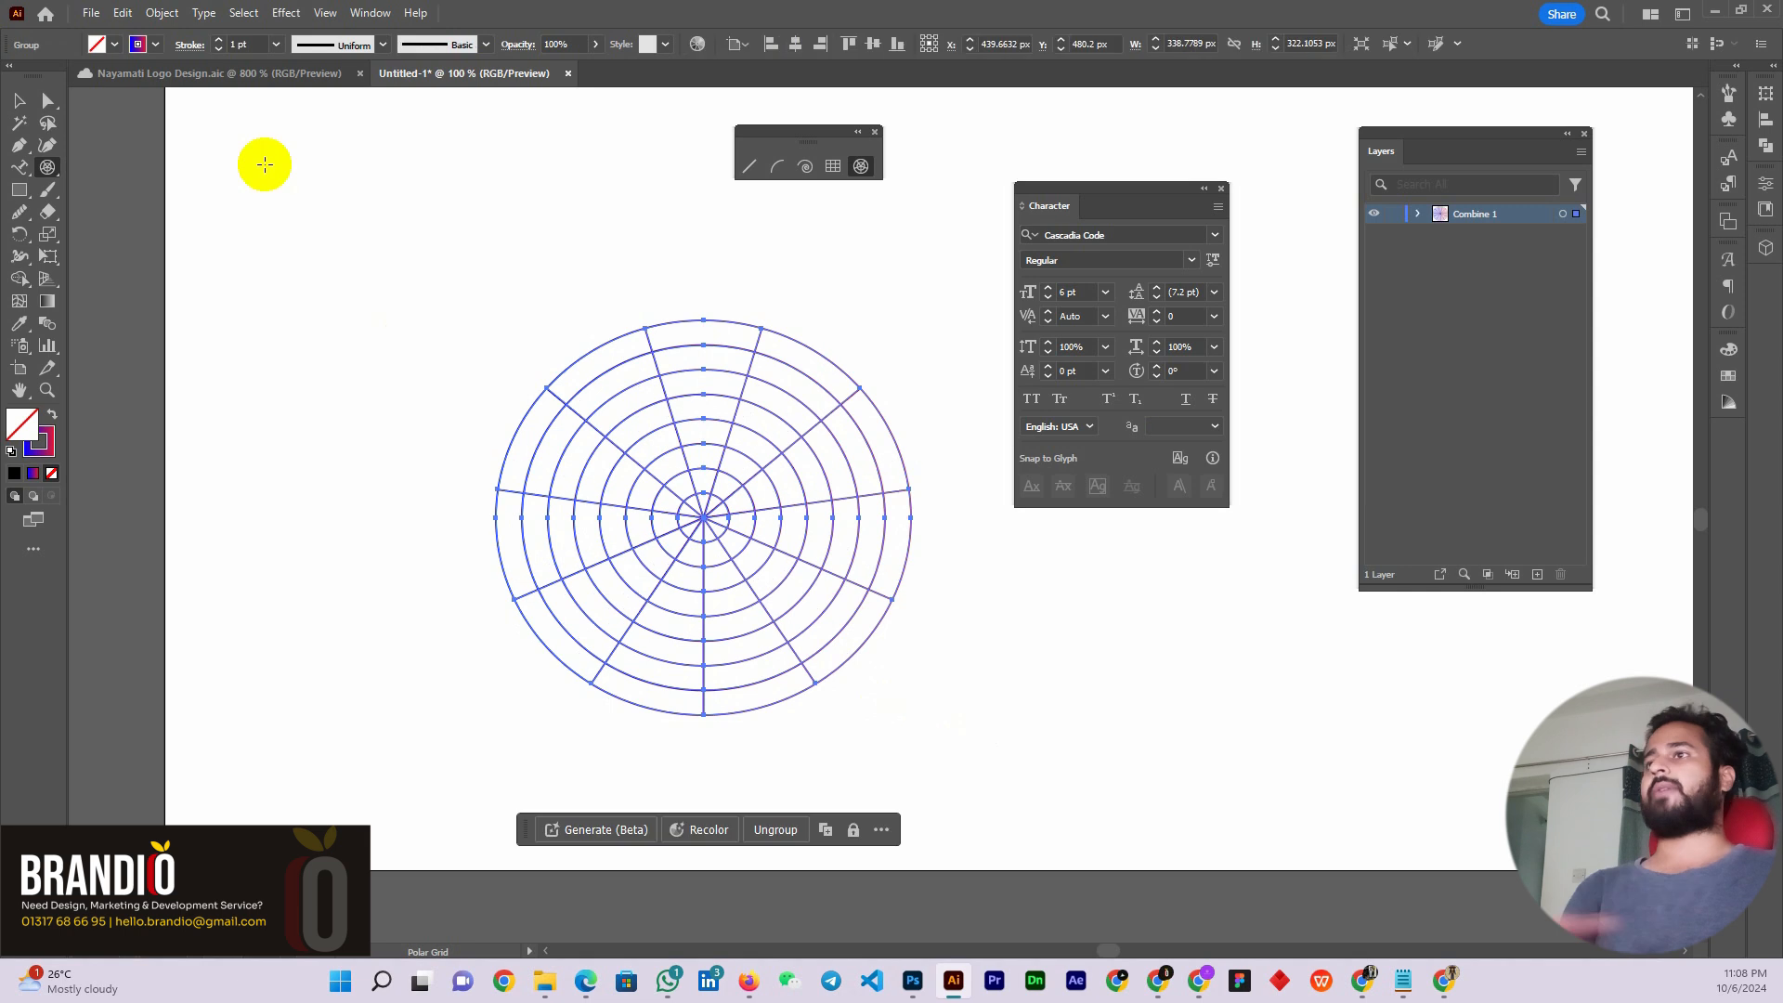
Select the polar grid and move it about 42 px left and 48 px up
left_click(19, 100)
scroll(357, 222, "down", 1)
scroll(362, 229, "down", 1)
scroll(475, 302, "up", 1)
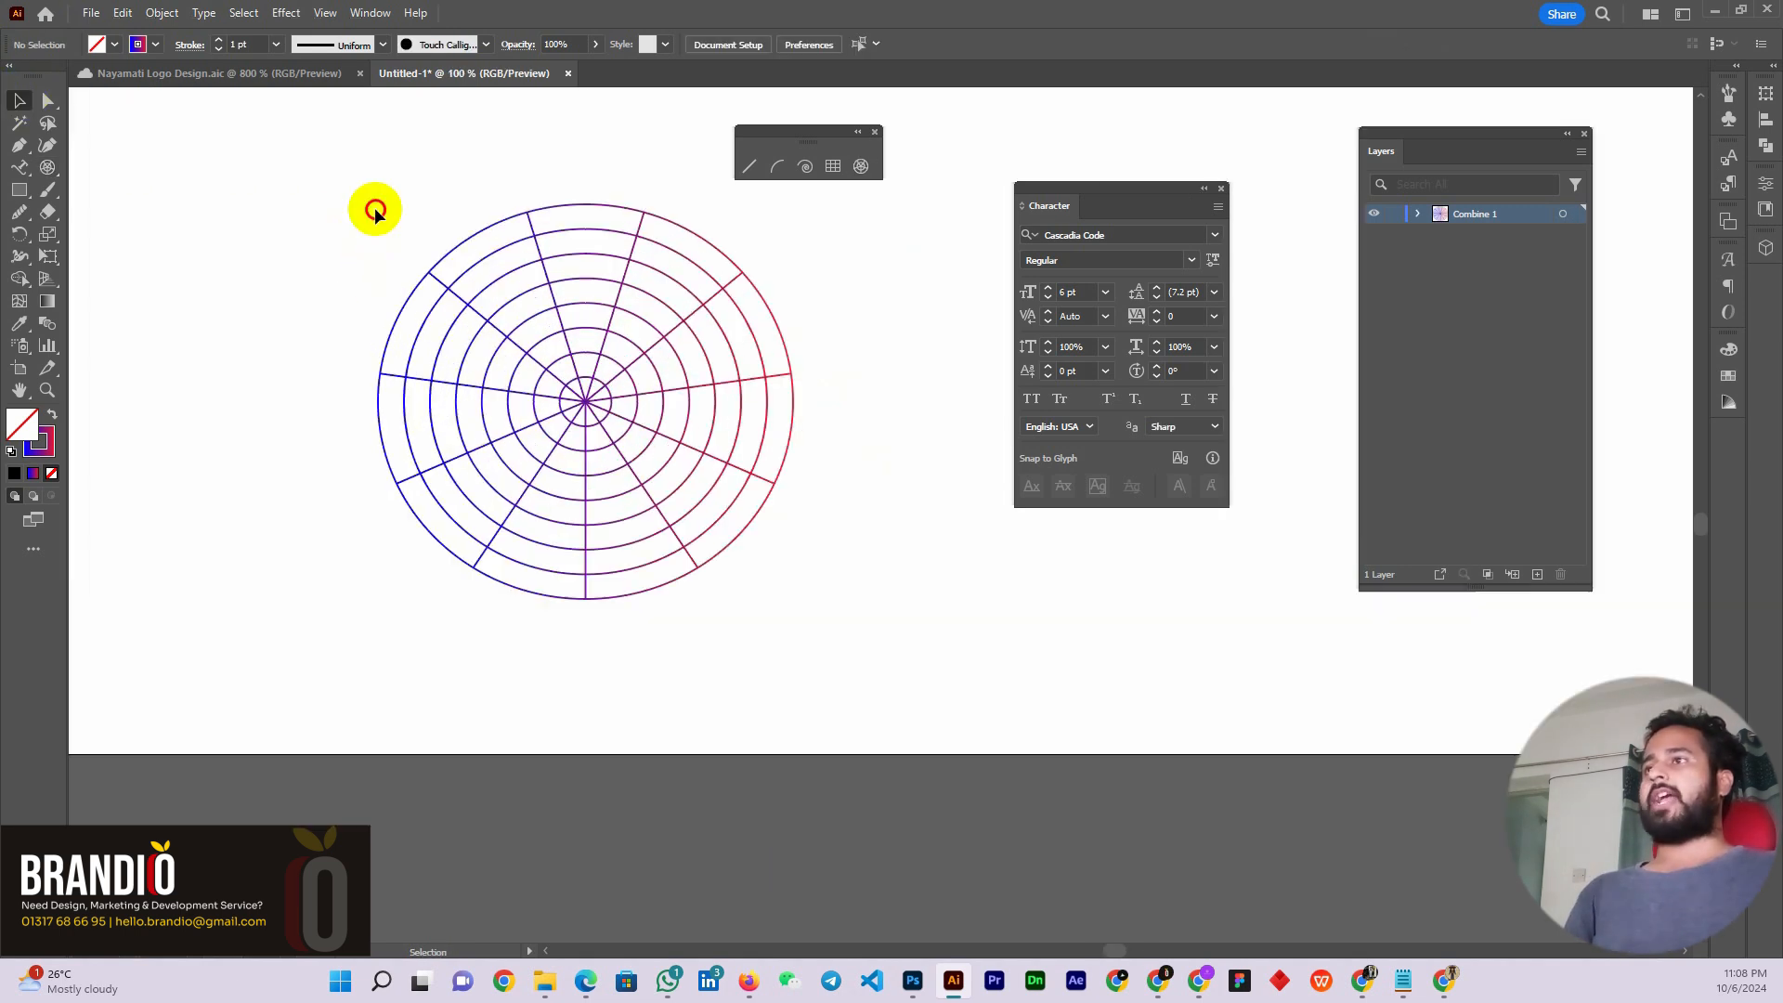
scroll(640, 447, "up", 1)
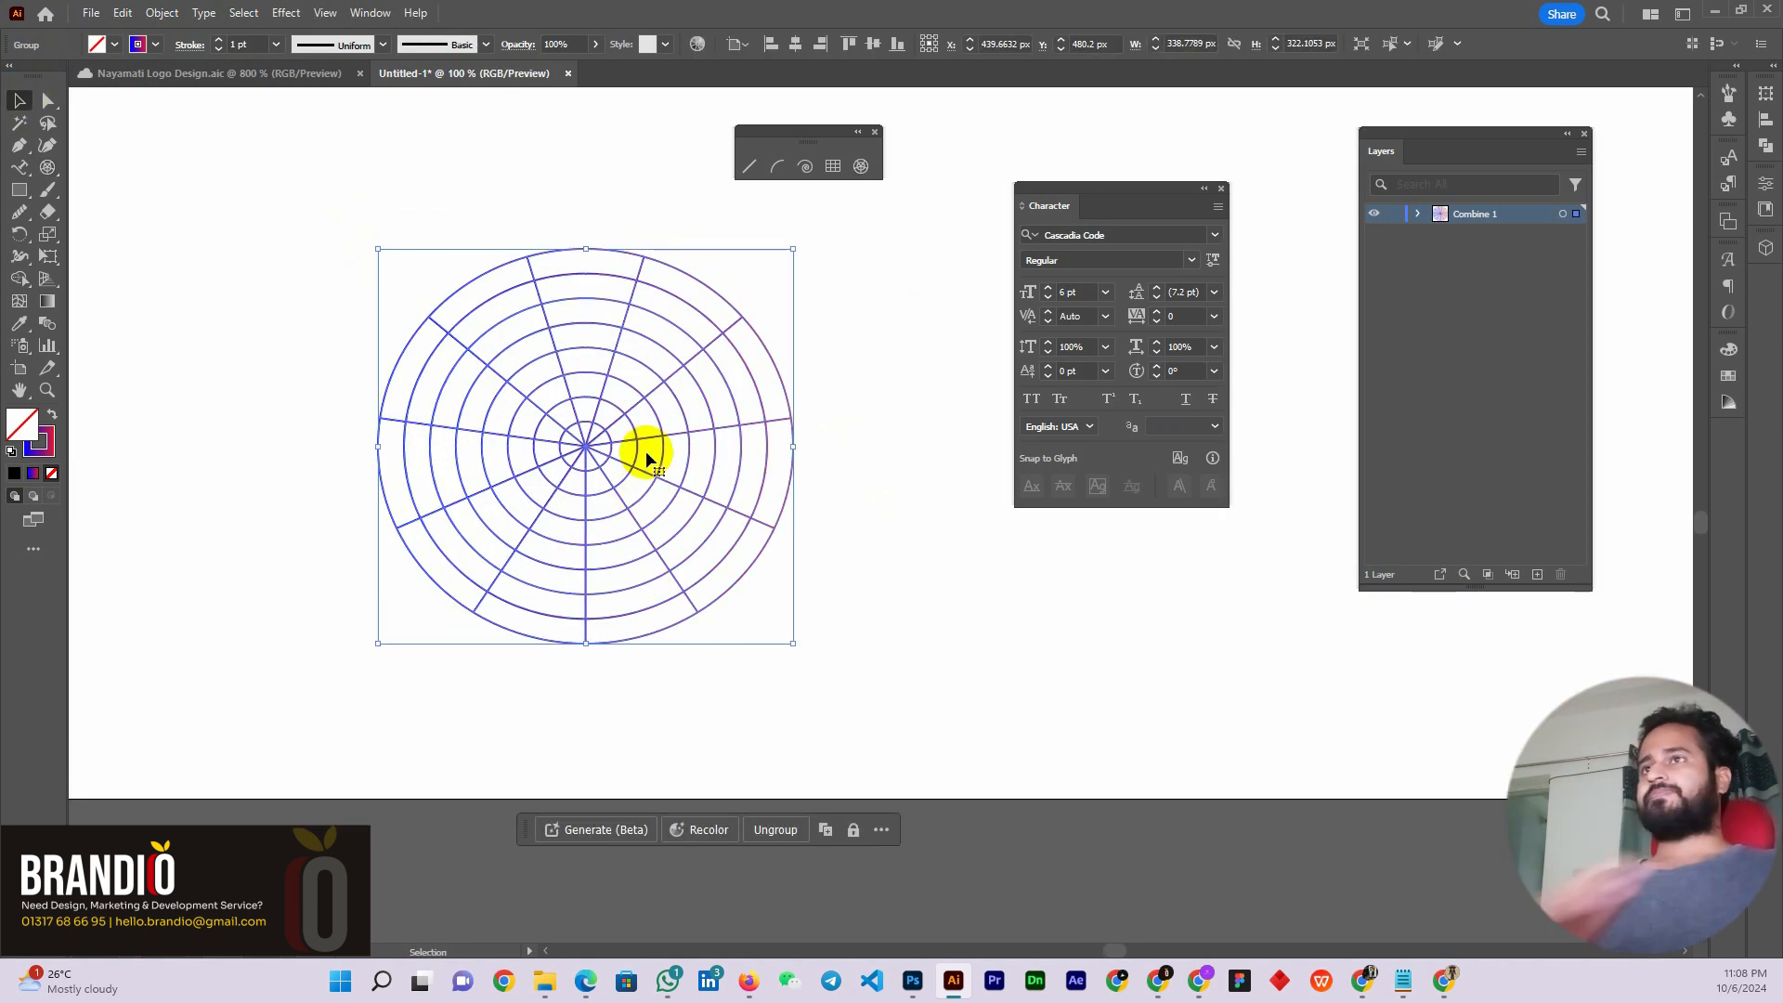
left_click_drag(655, 459, 603, 401)
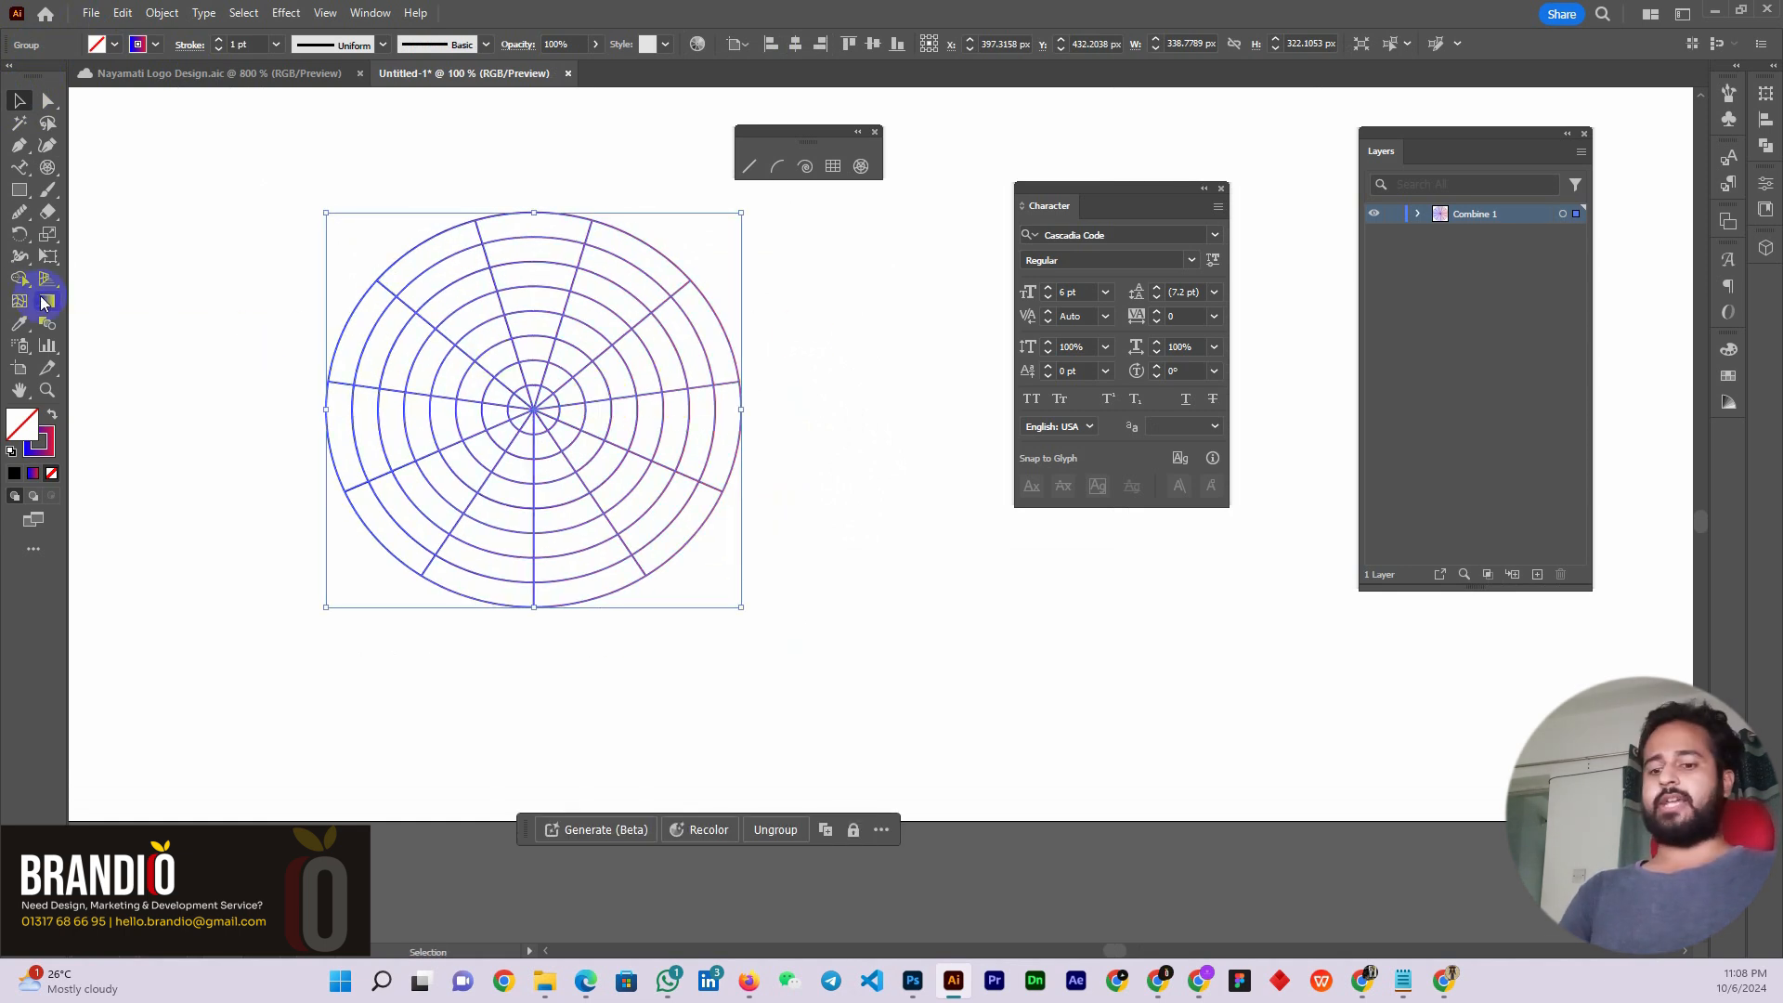
Use Shape Builder to merge the cells within four separate wedges of the polar grid
key("shift+m")
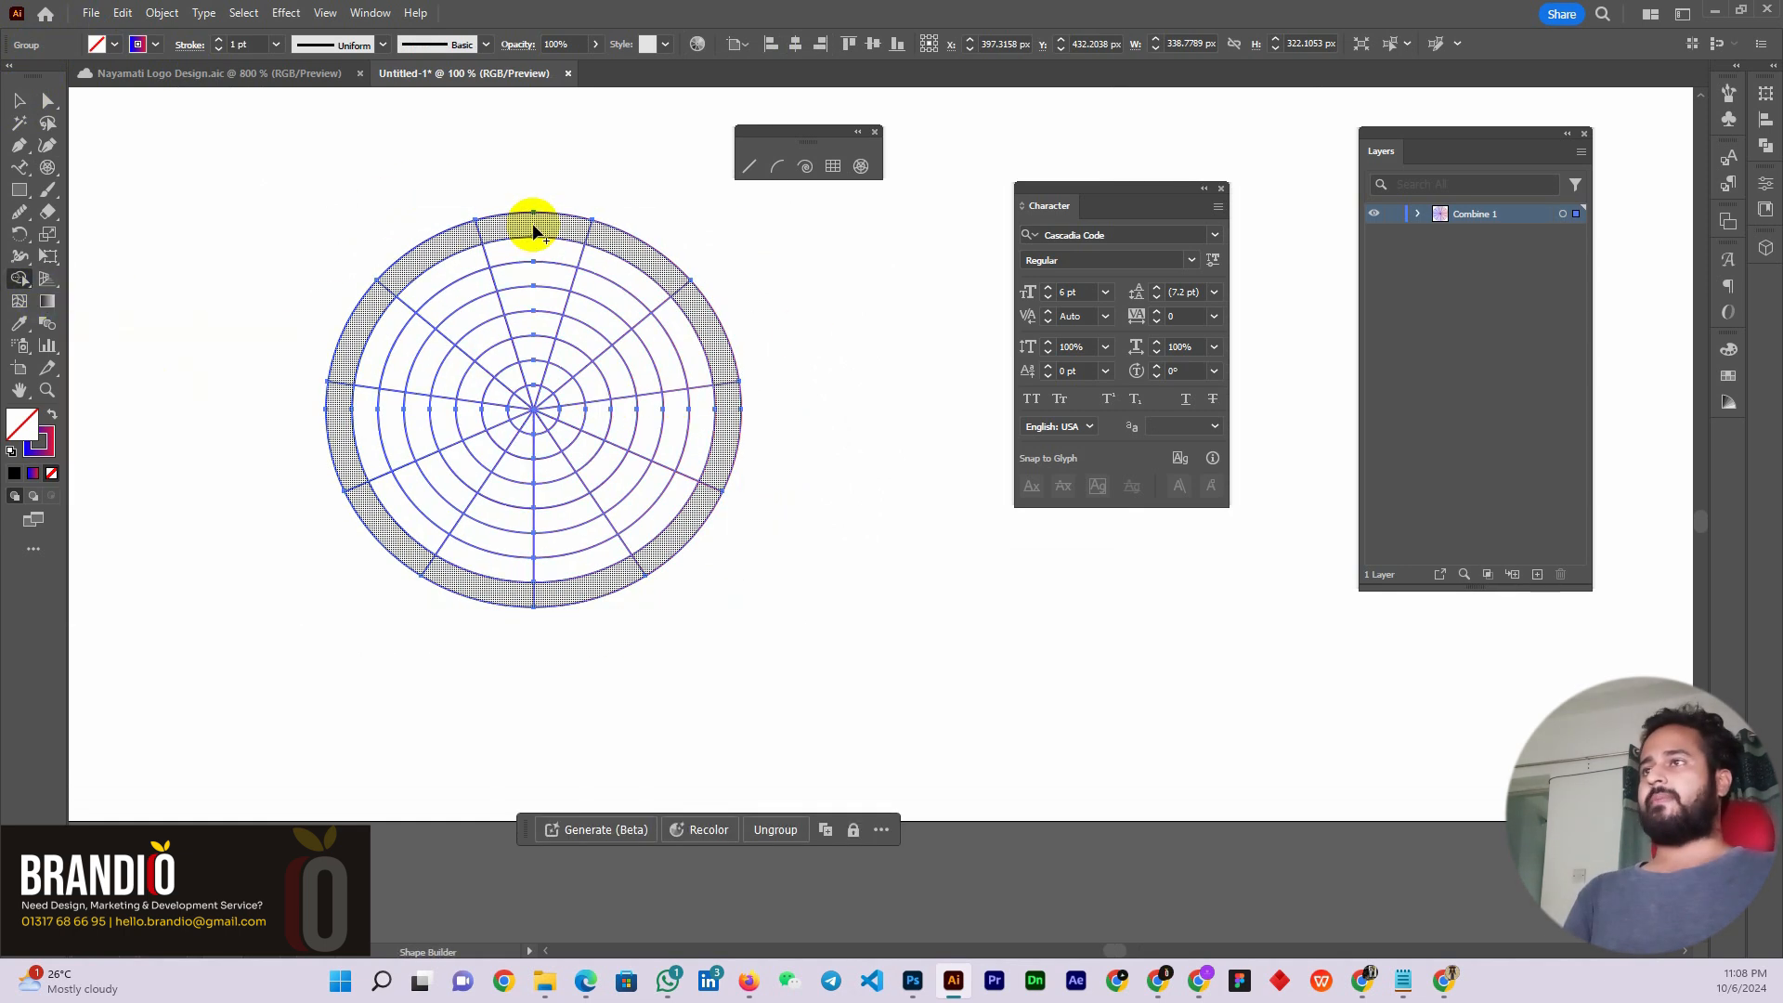
scroll(594, 330, "up", 1)
mouse_move(512, 212)
left_mouse_down()
mouse_move(509, 172)
mouse_move(503, 403)
left_mouse_up()
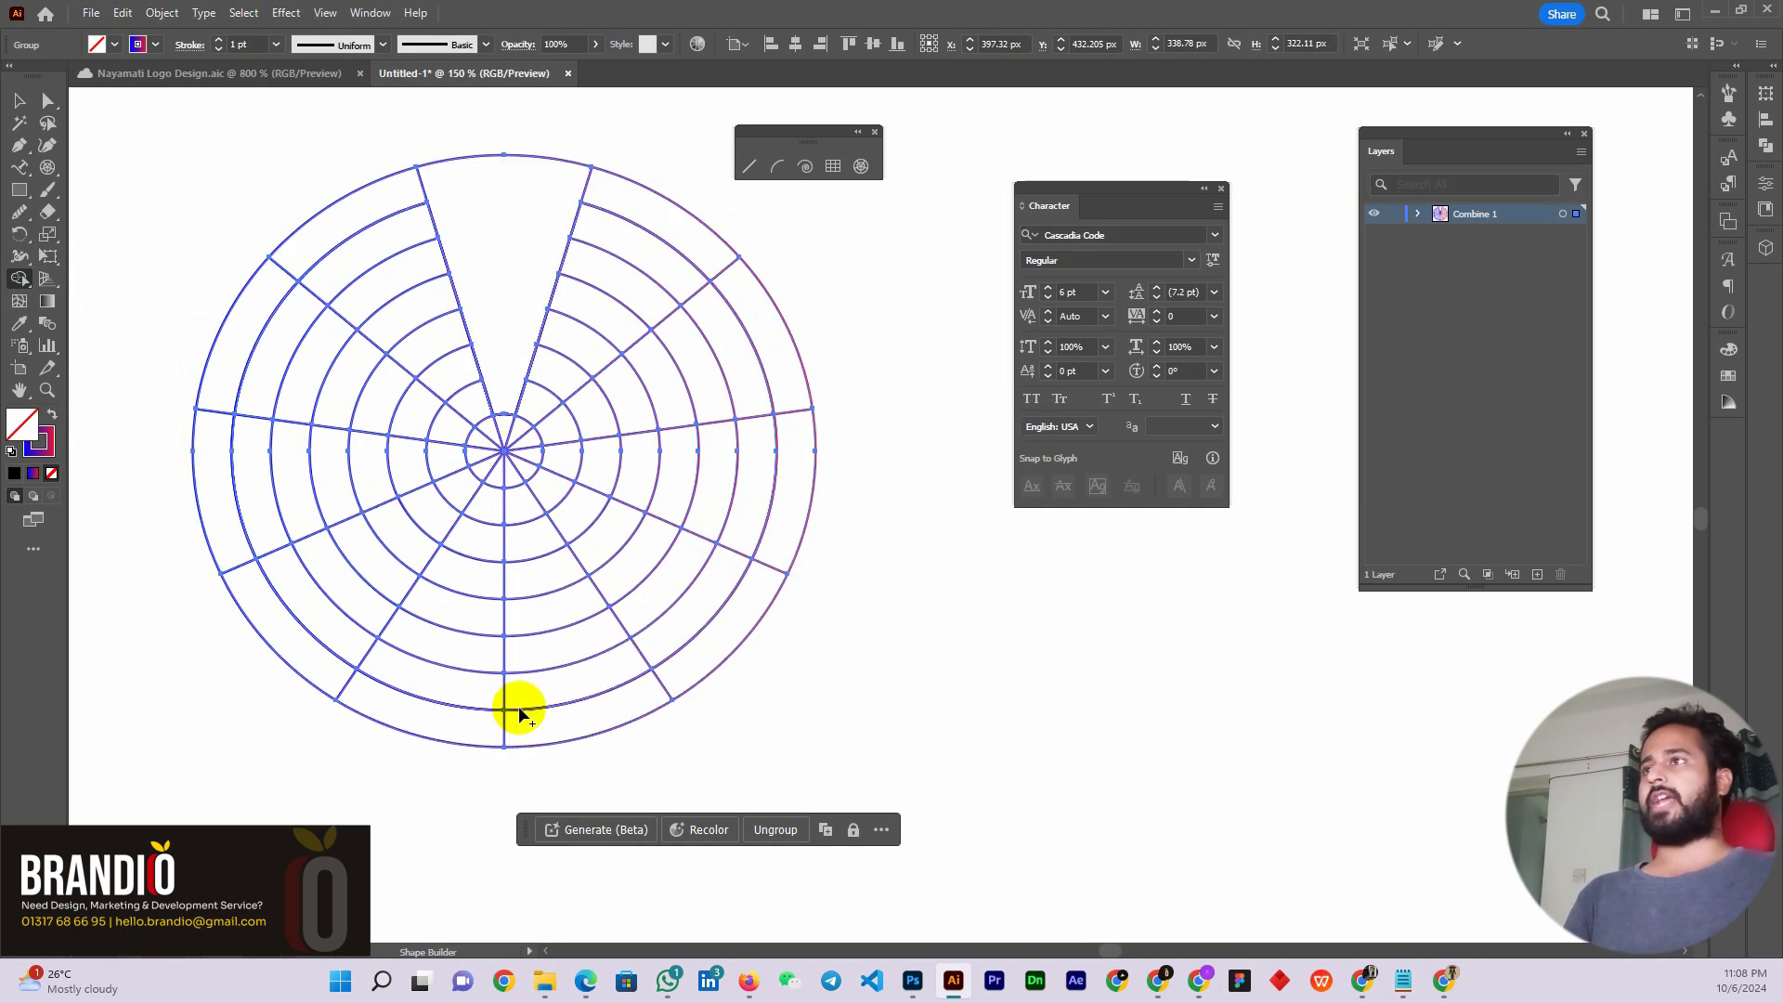
left_click_drag(430, 724, 495, 477)
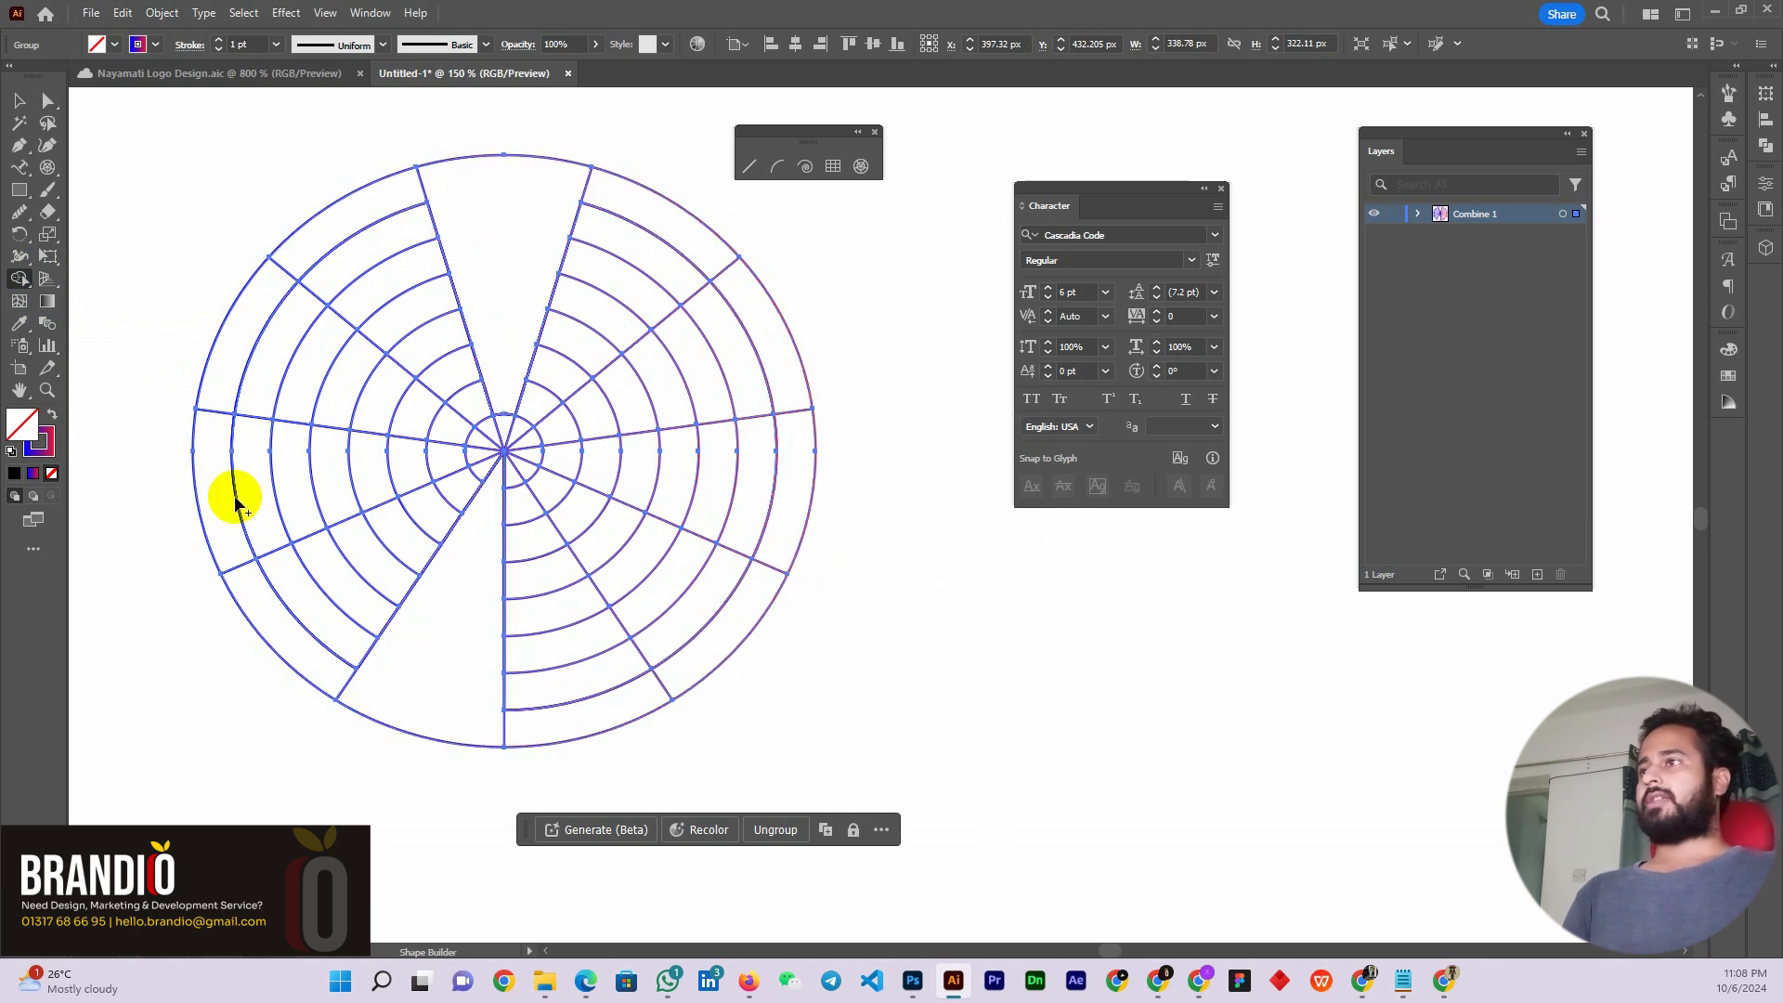
mouse_move(199, 506)
left_mouse_down()
mouse_move(370, 491)
mouse_move(475, 455)
left_mouse_up()
left_click_drag(756, 366, 518, 443)
left_click(17, 100)
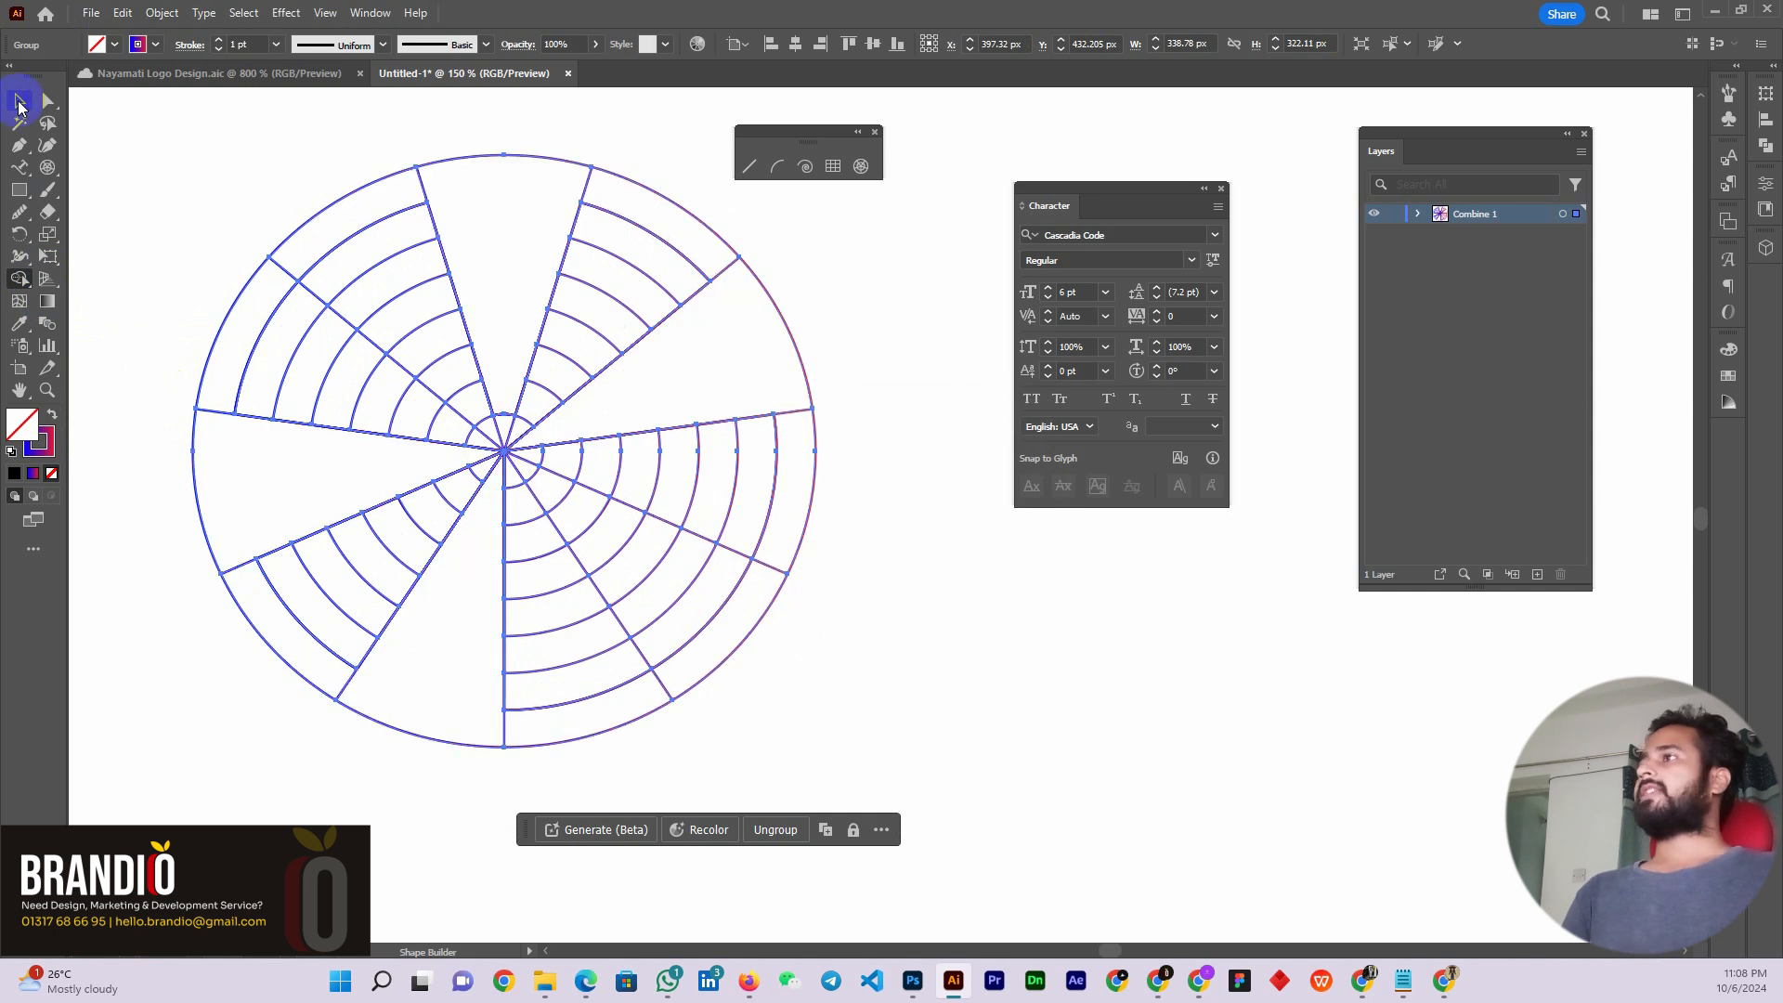
Swap the fill and stroke of the merged polar grid, undo the swap, and deselect the grid
scroll(431, 237, "down", 2)
left_click(694, 511)
scroll(390, 497, "up", 1)
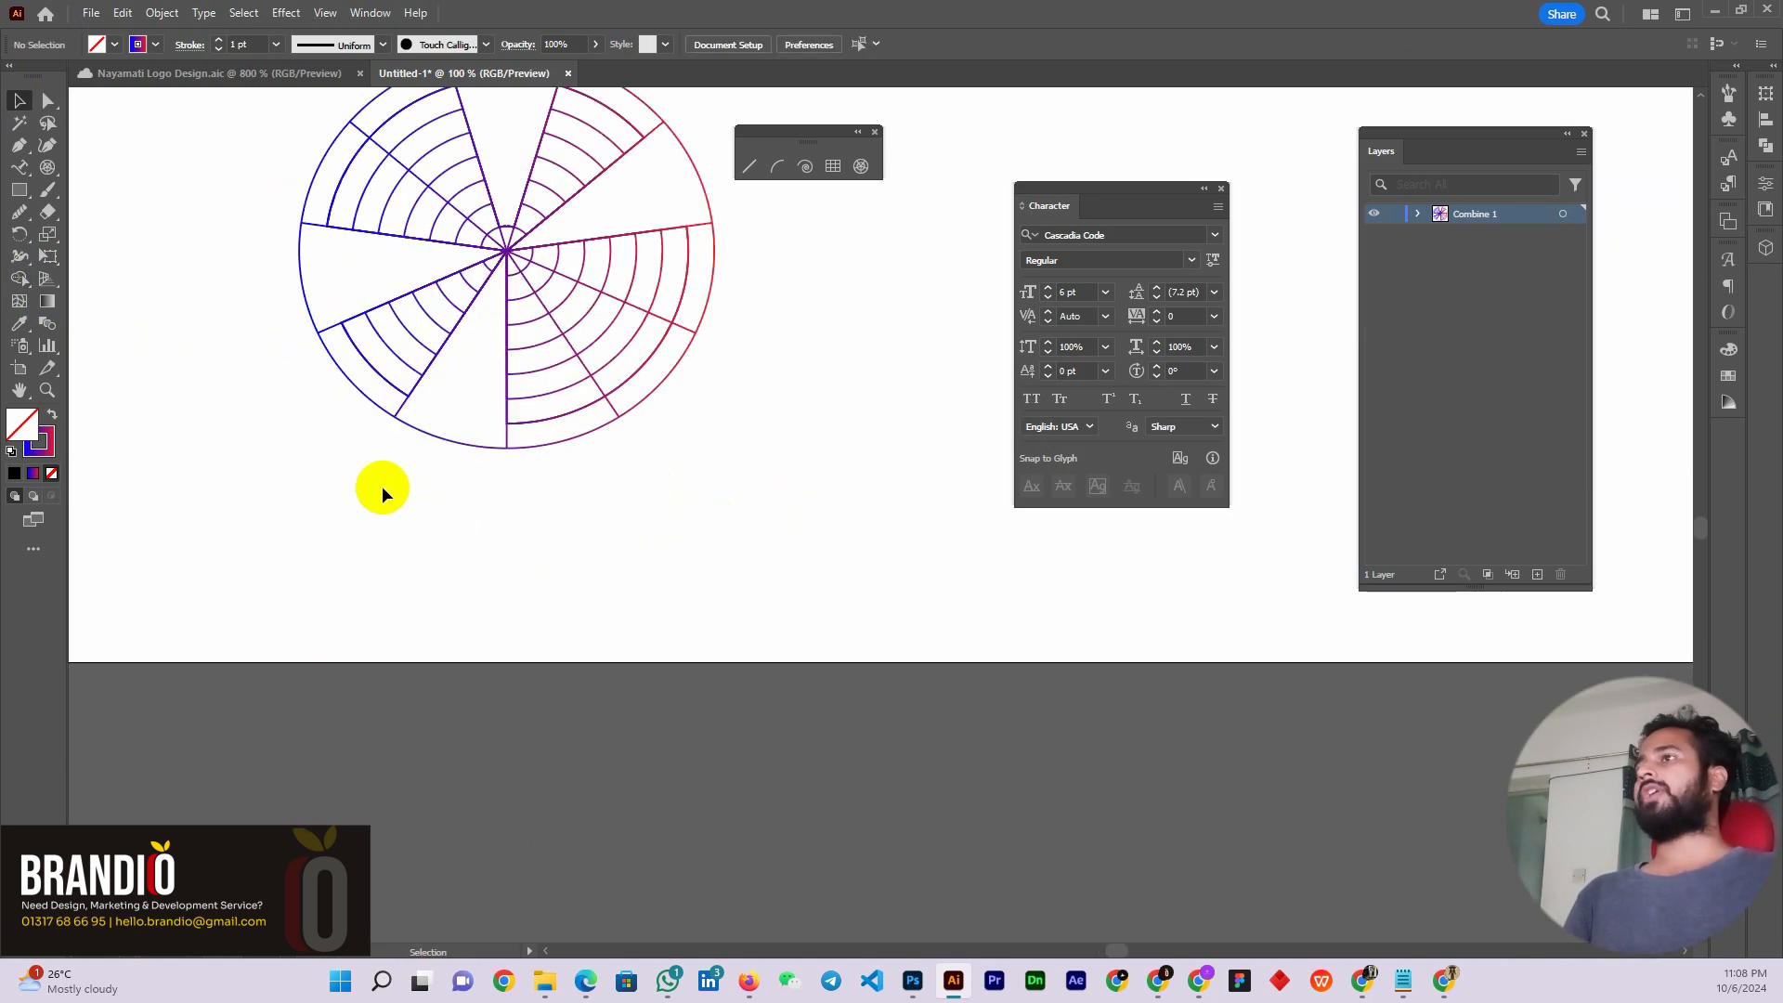
scroll(382, 486, "up", 2)
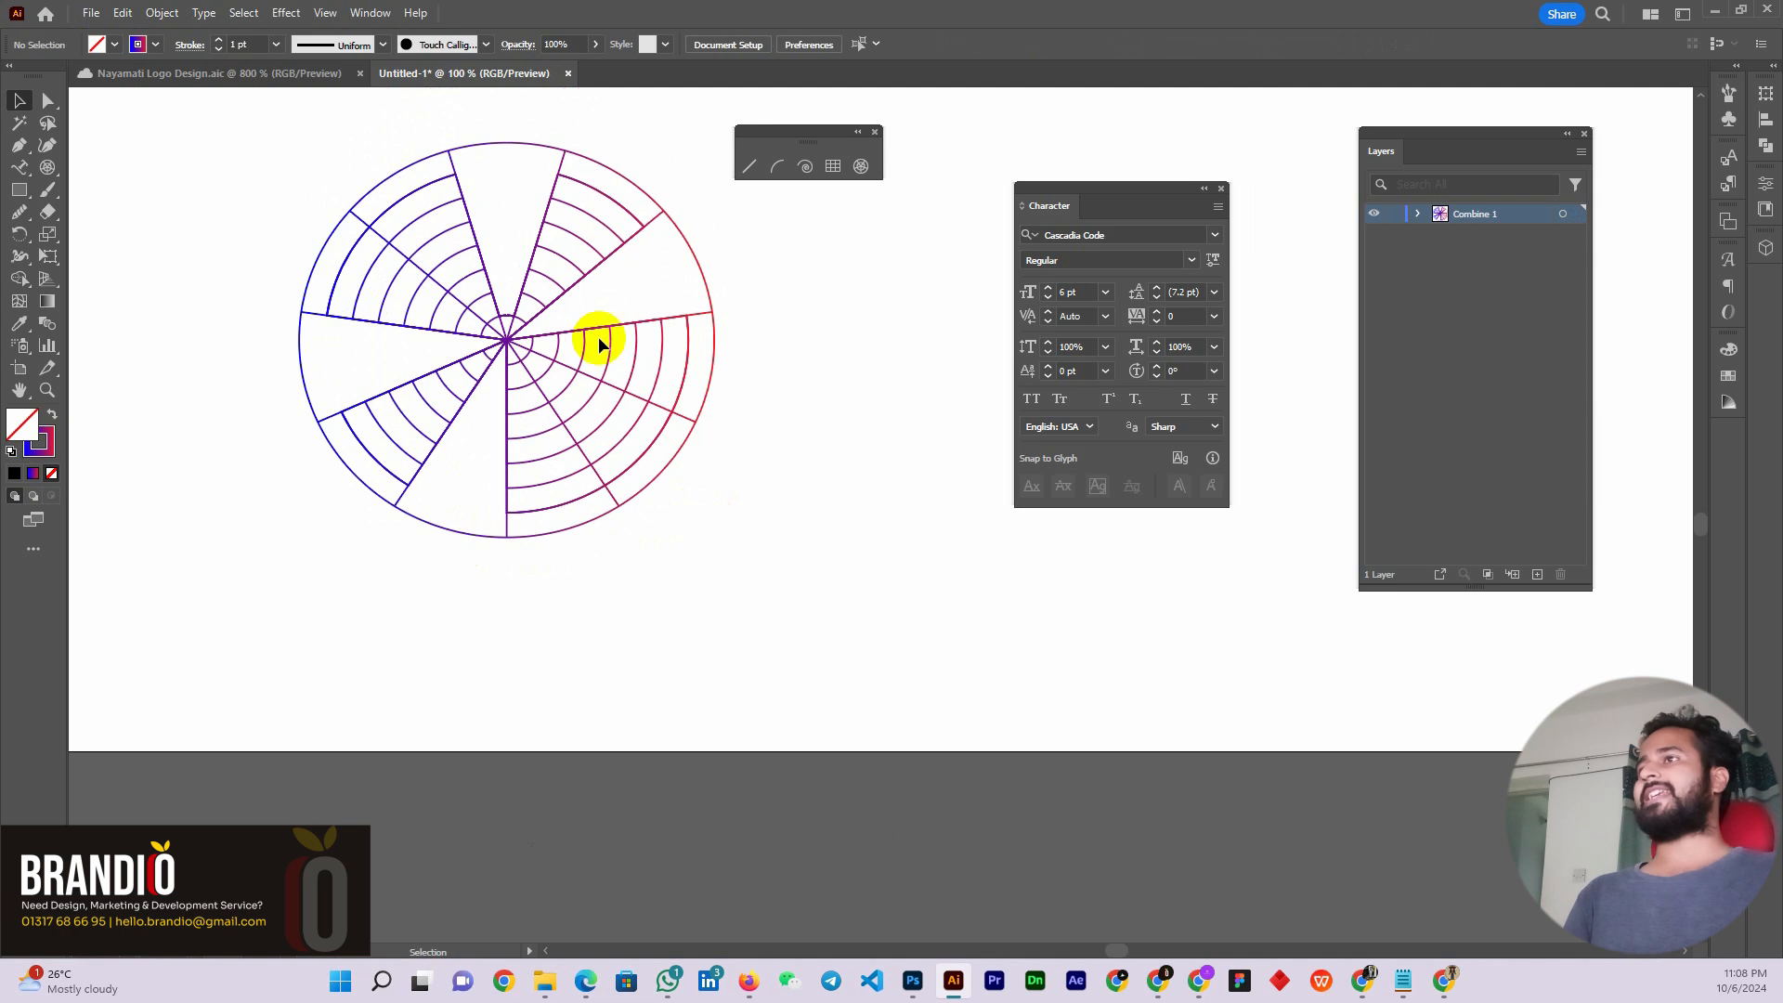
left_click(629, 230)
left_click(51, 419)
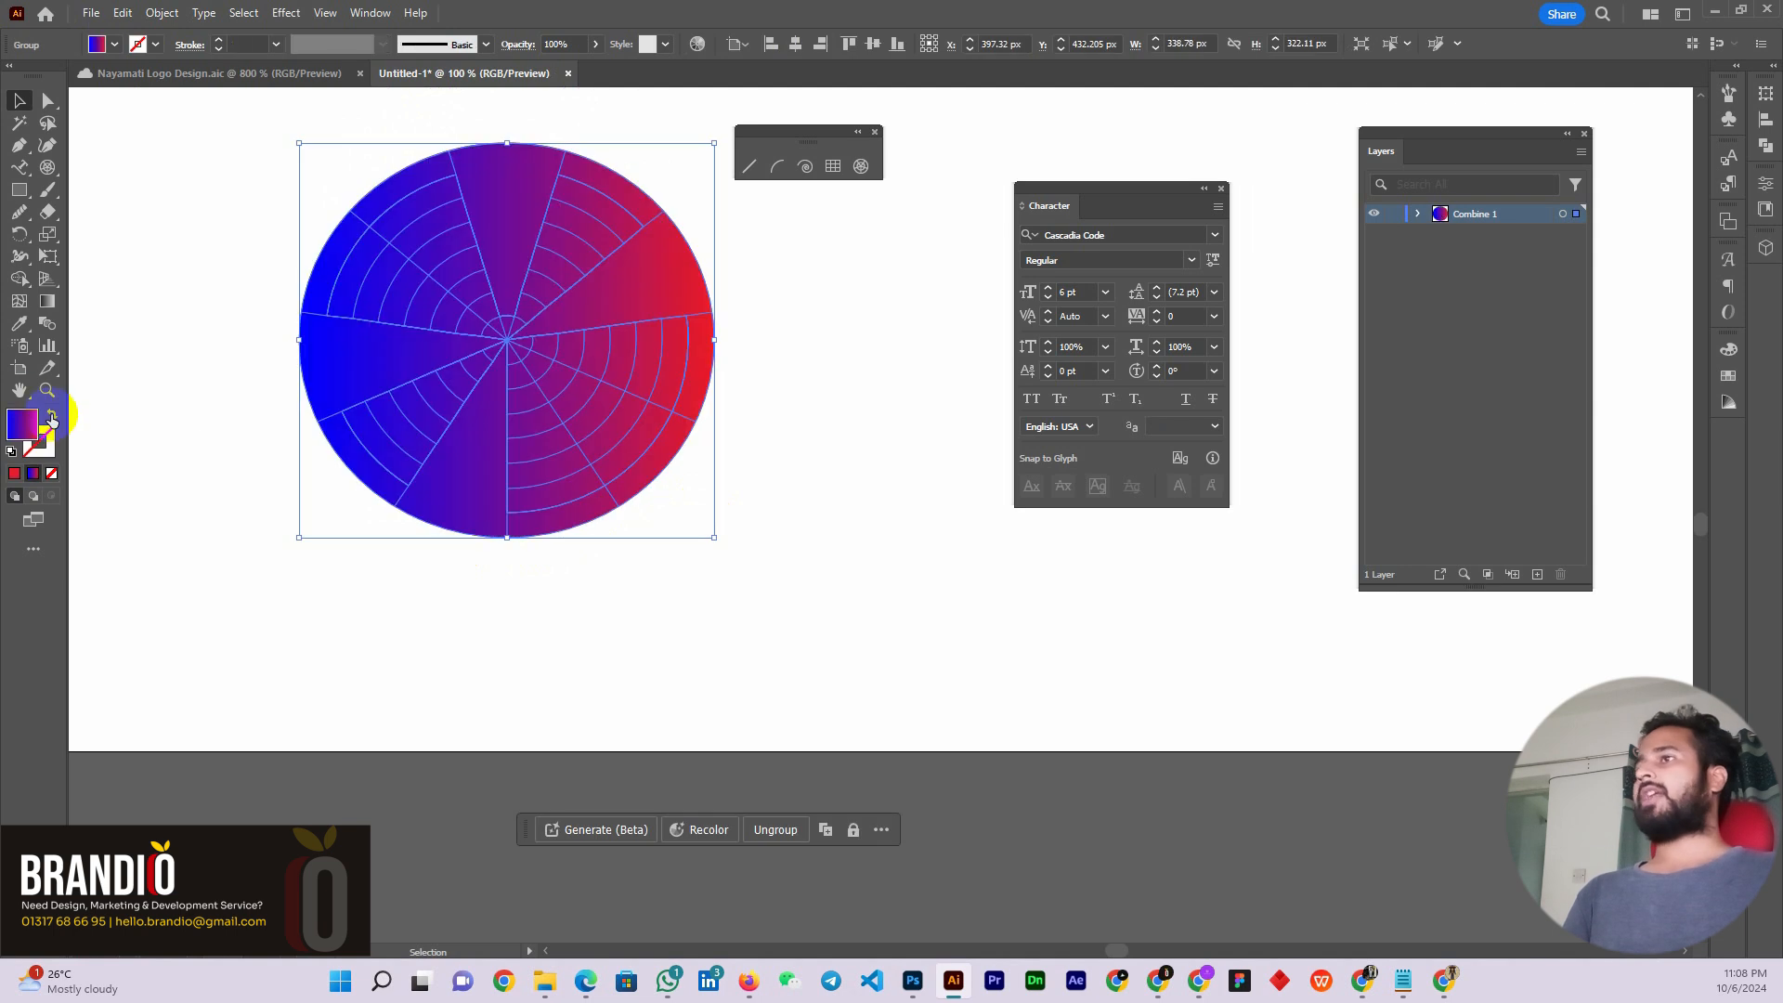
key("a")
left_click(662, 304)
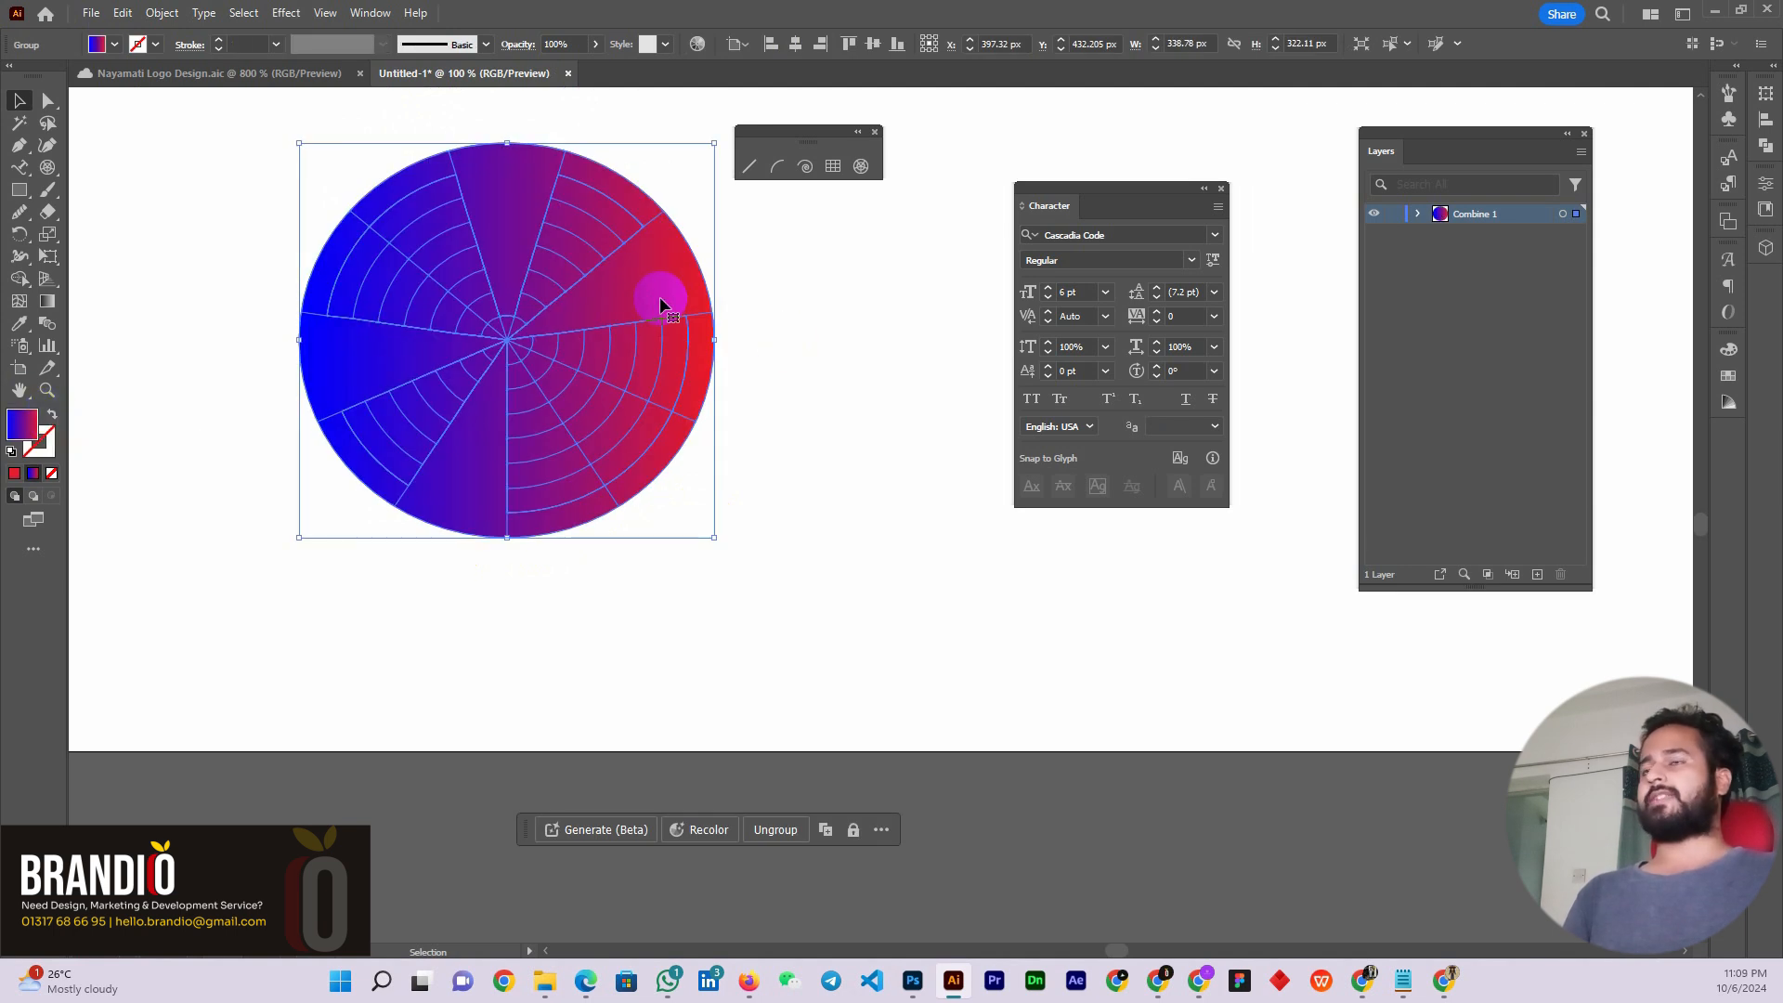
key("ctrl+z")
left_click(788, 368)
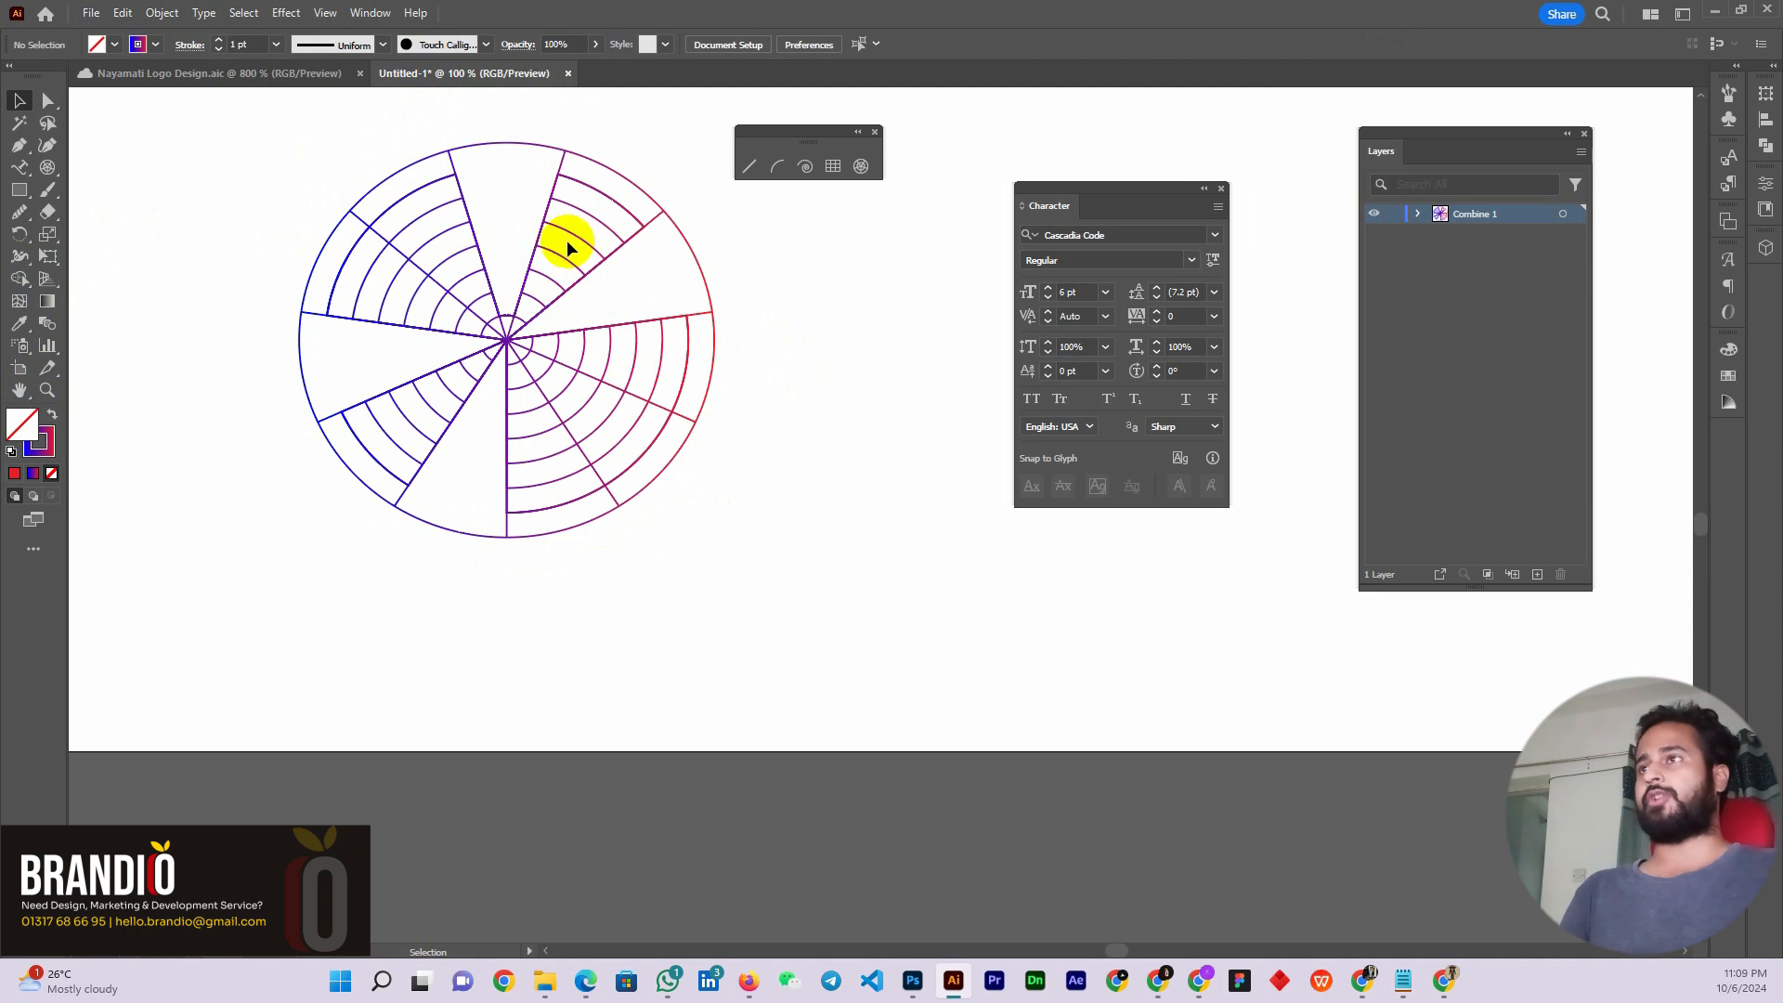
Move the polar grid about 11 px right and 13 px down, and undo back to before the Shape Builder merges
left_click_drag(605, 262, 616, 273)
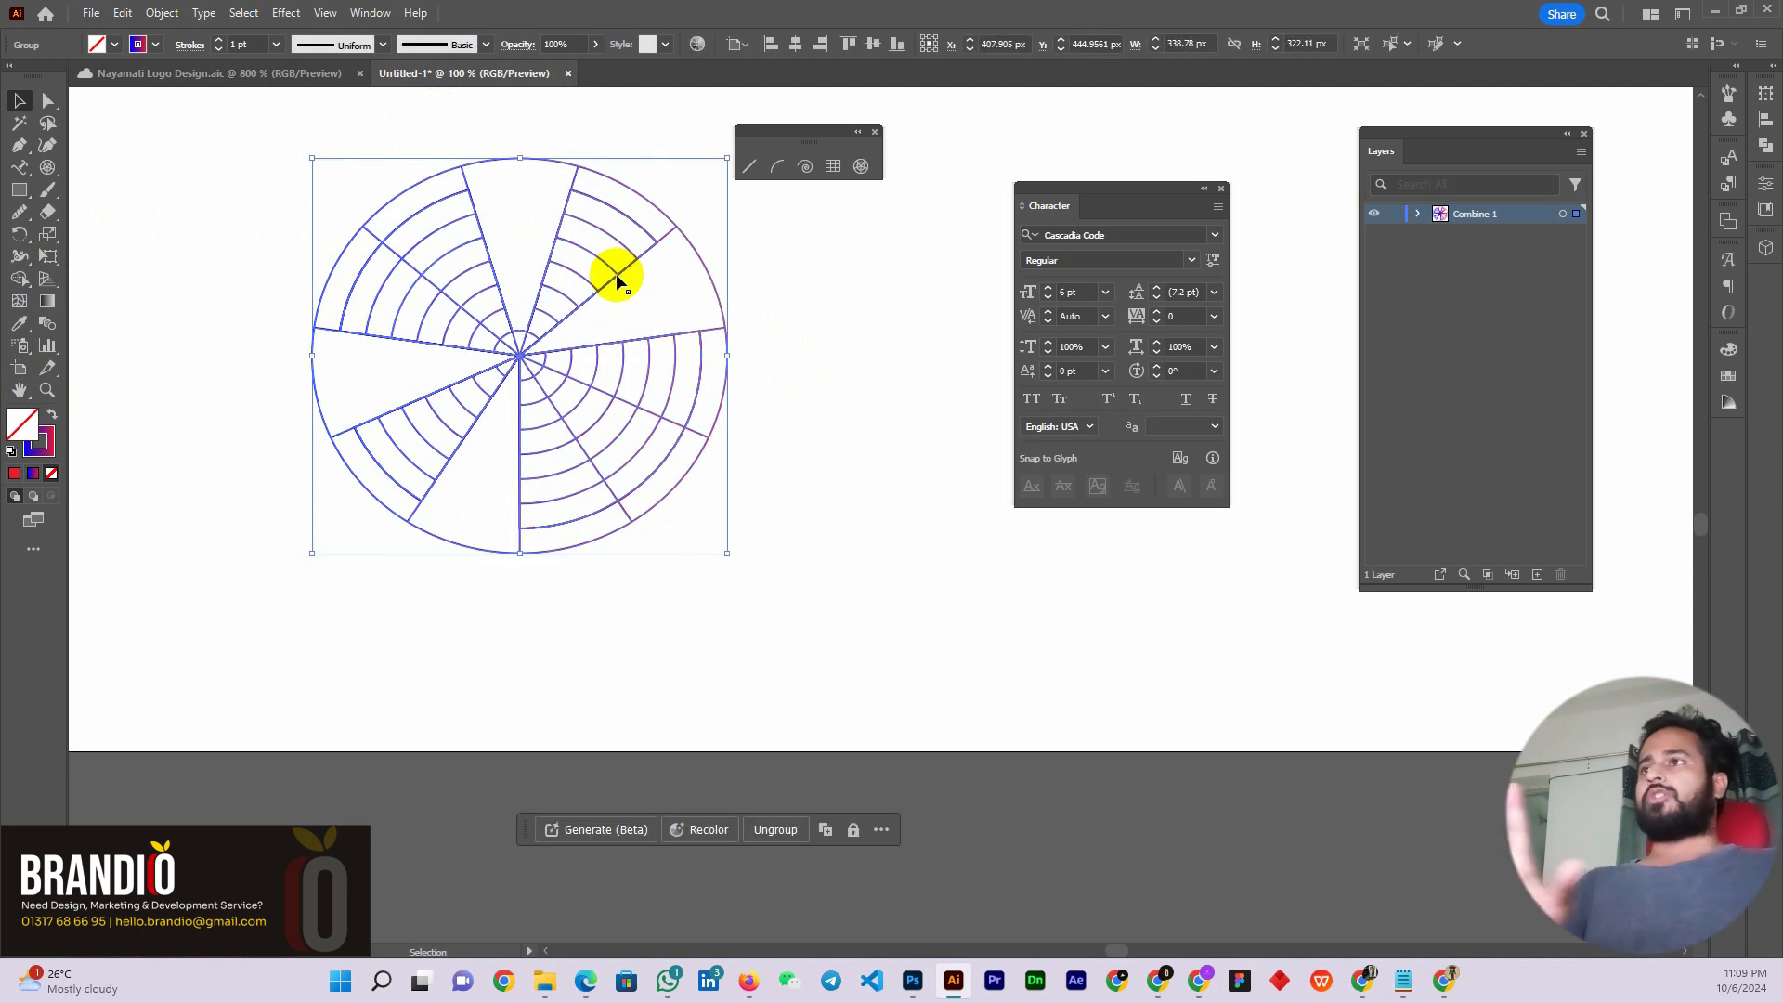
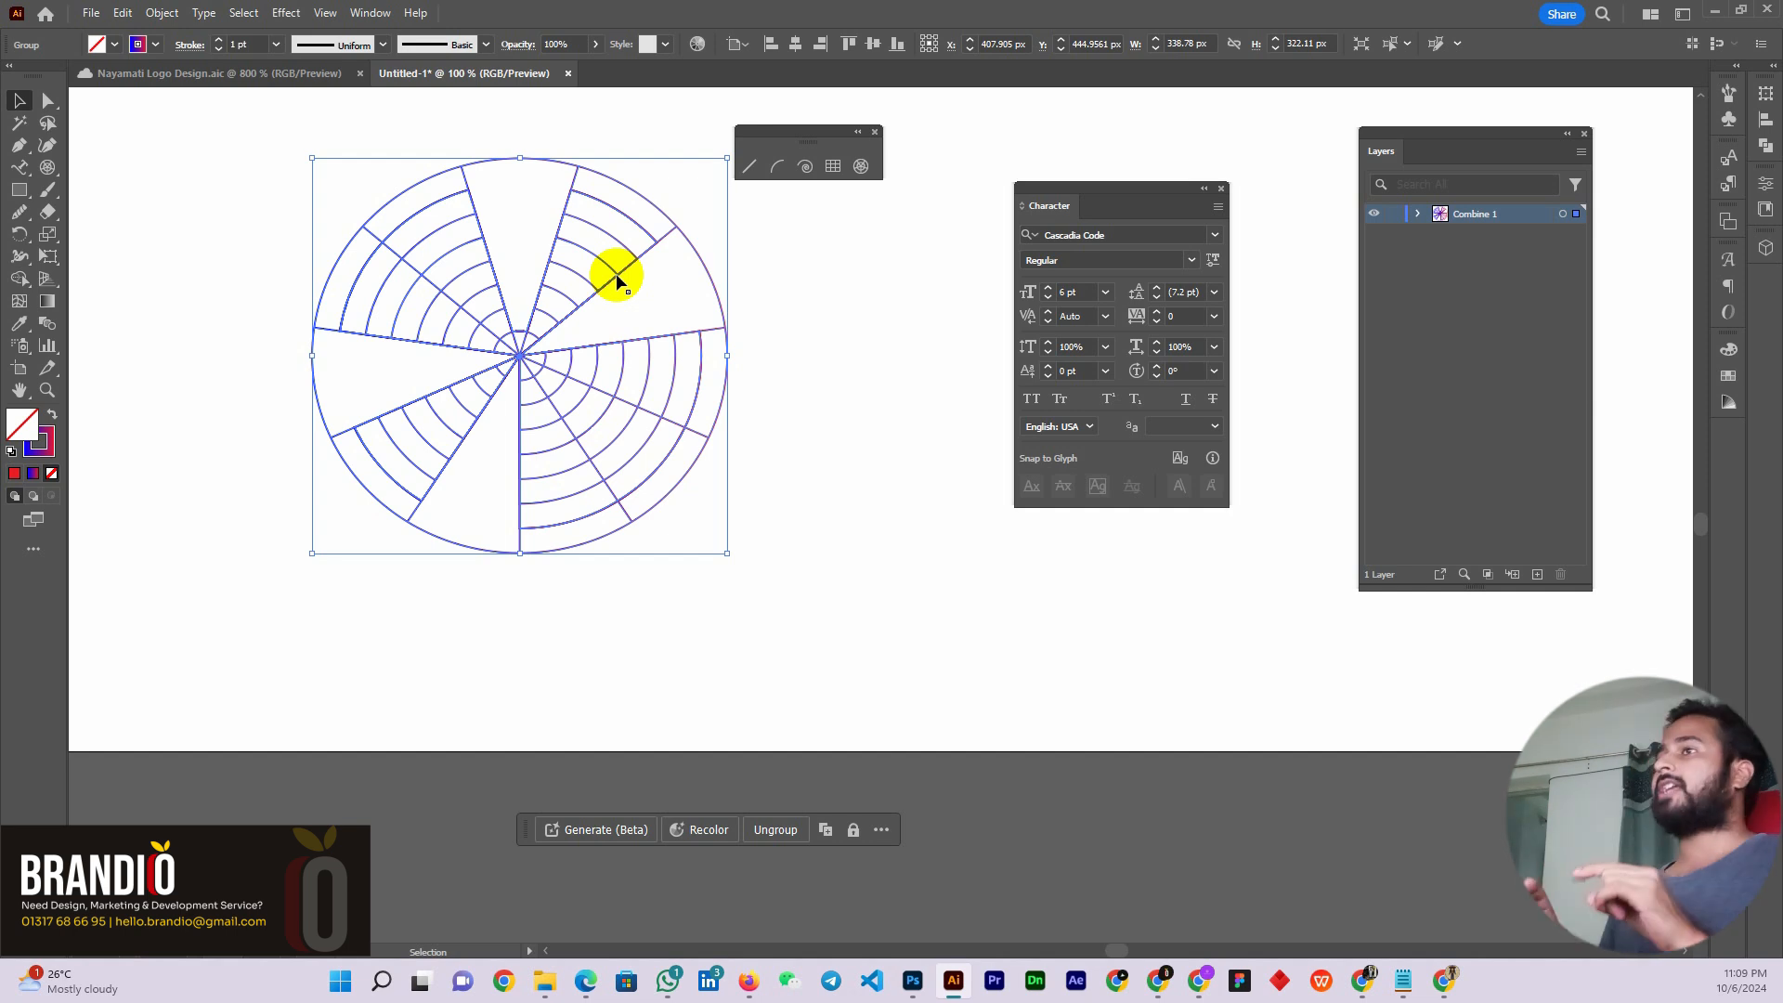
key("ctrl+z")
key("ctrl+z")
key("ctrl+z")
key("ctrl+z")
key("ctrl+z")
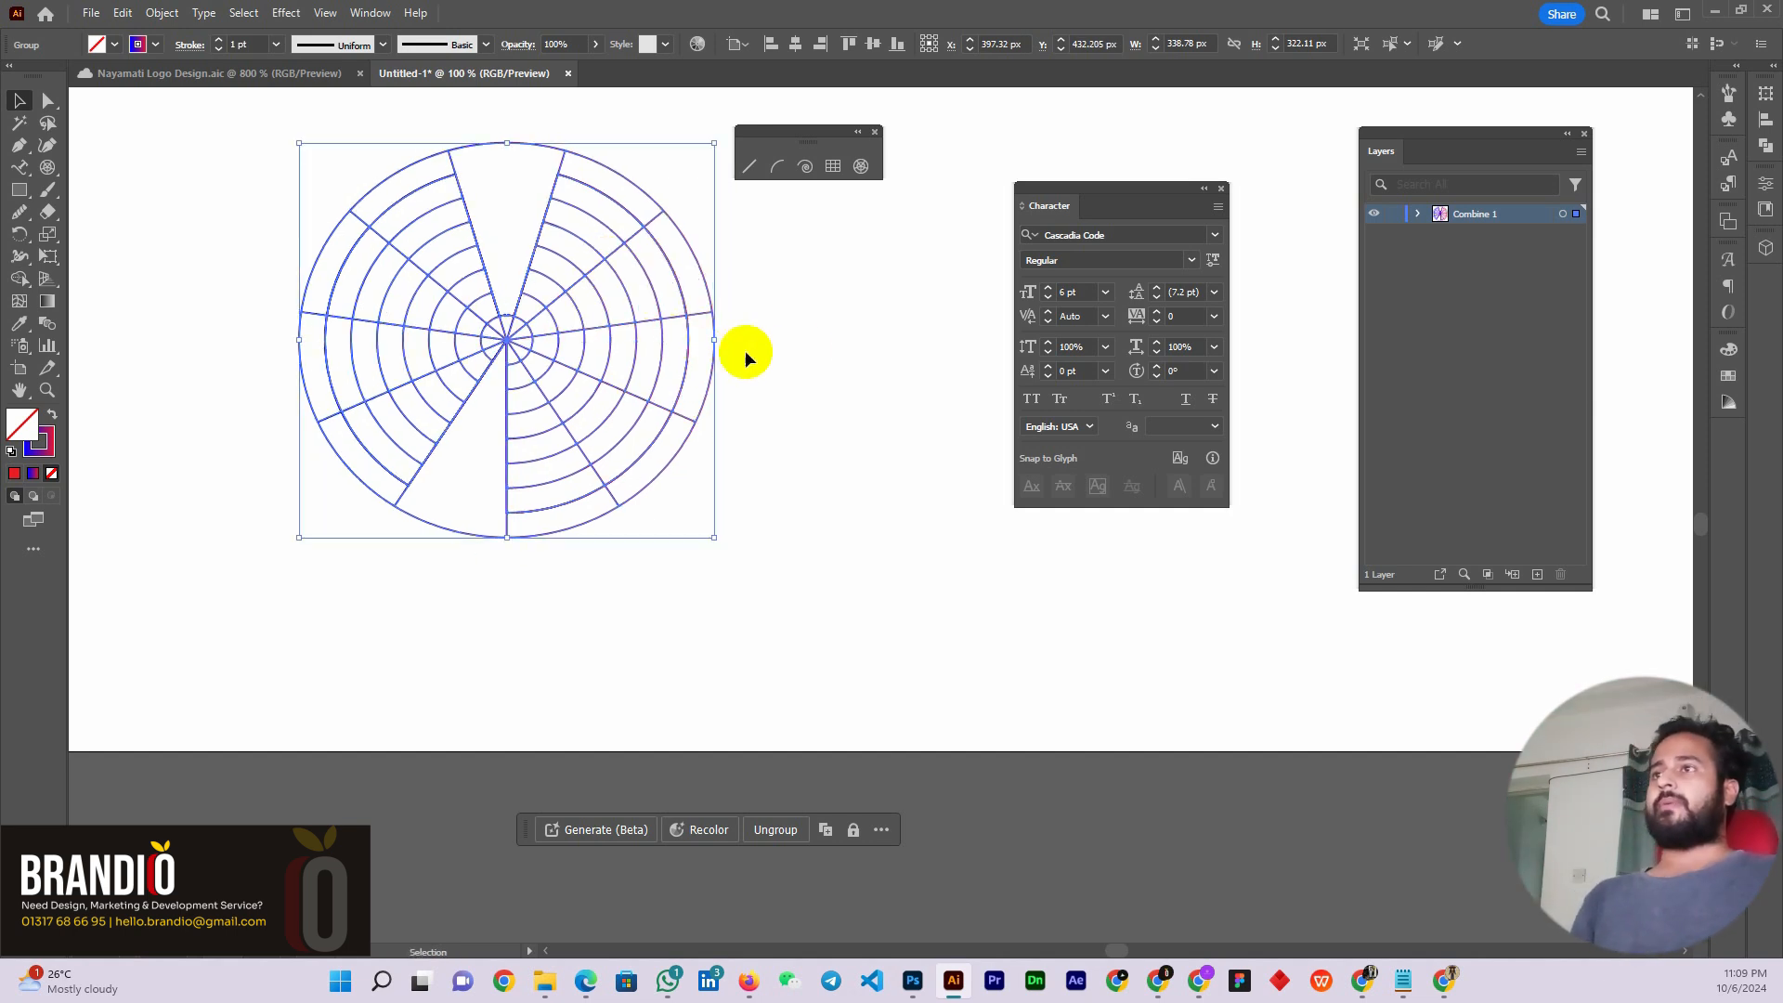
left_click_drag(783, 255, 482, 395)
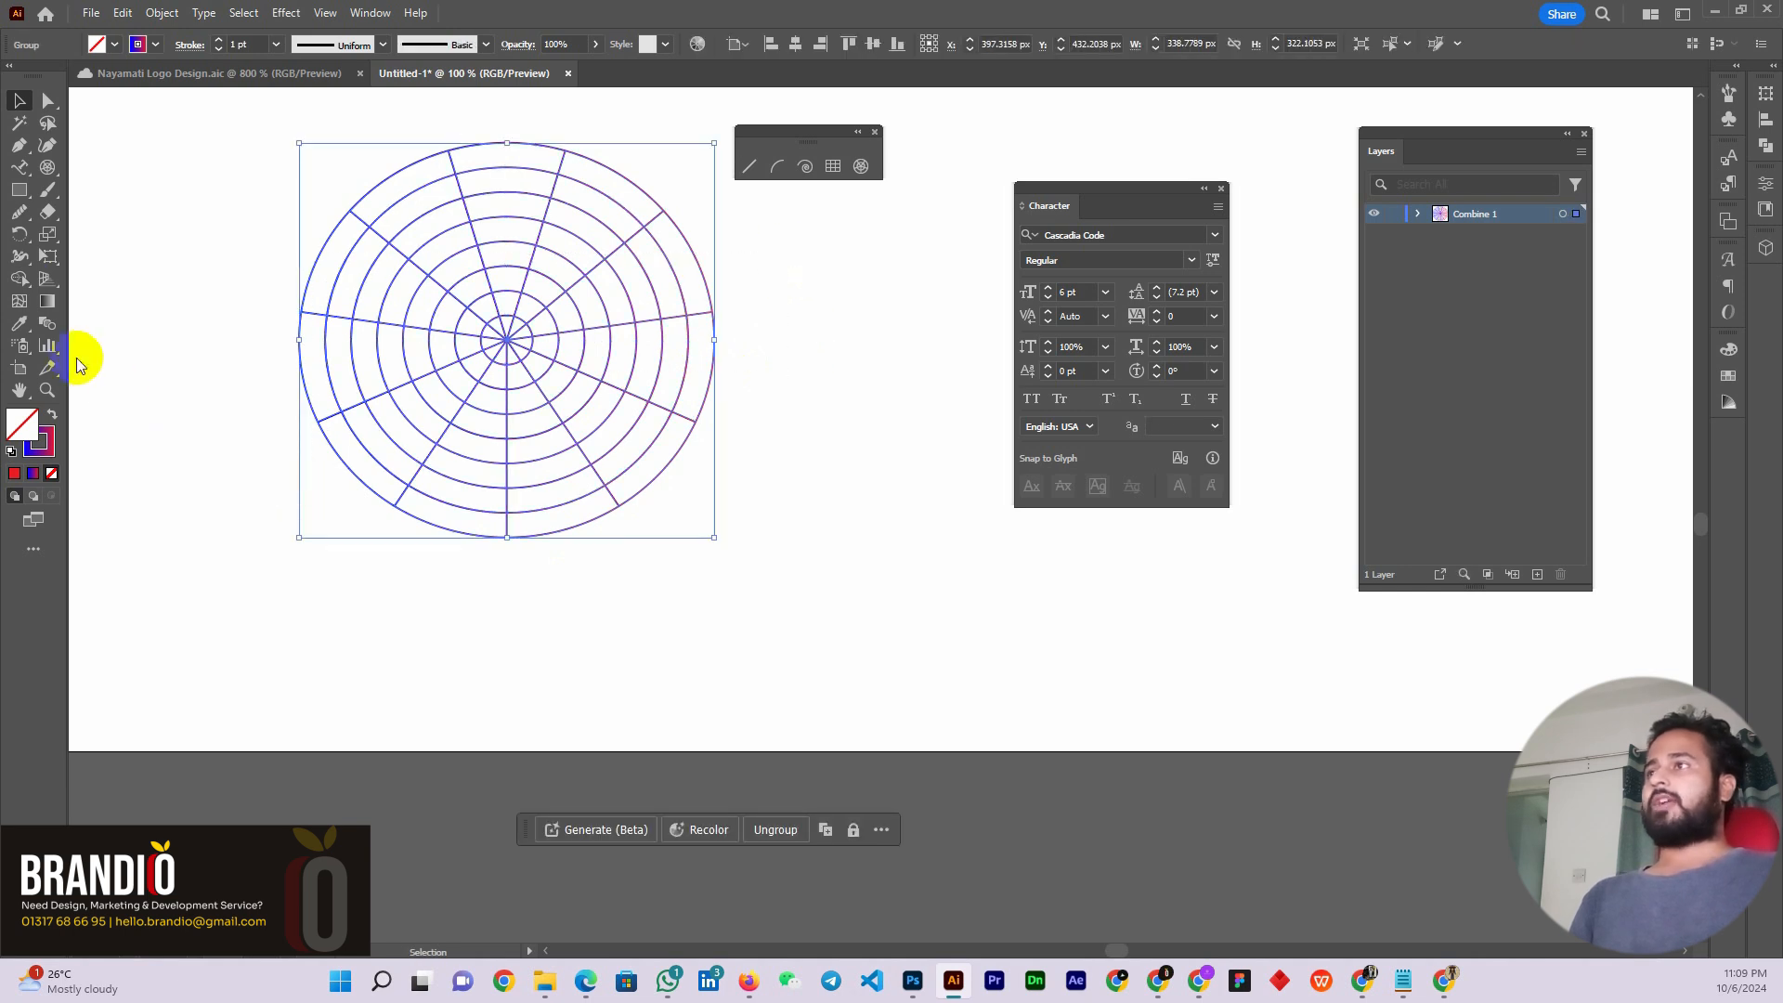
Merge the cells of the polar grid's top wedge with Shape Builder and undo the merge
left_click(23, 280)
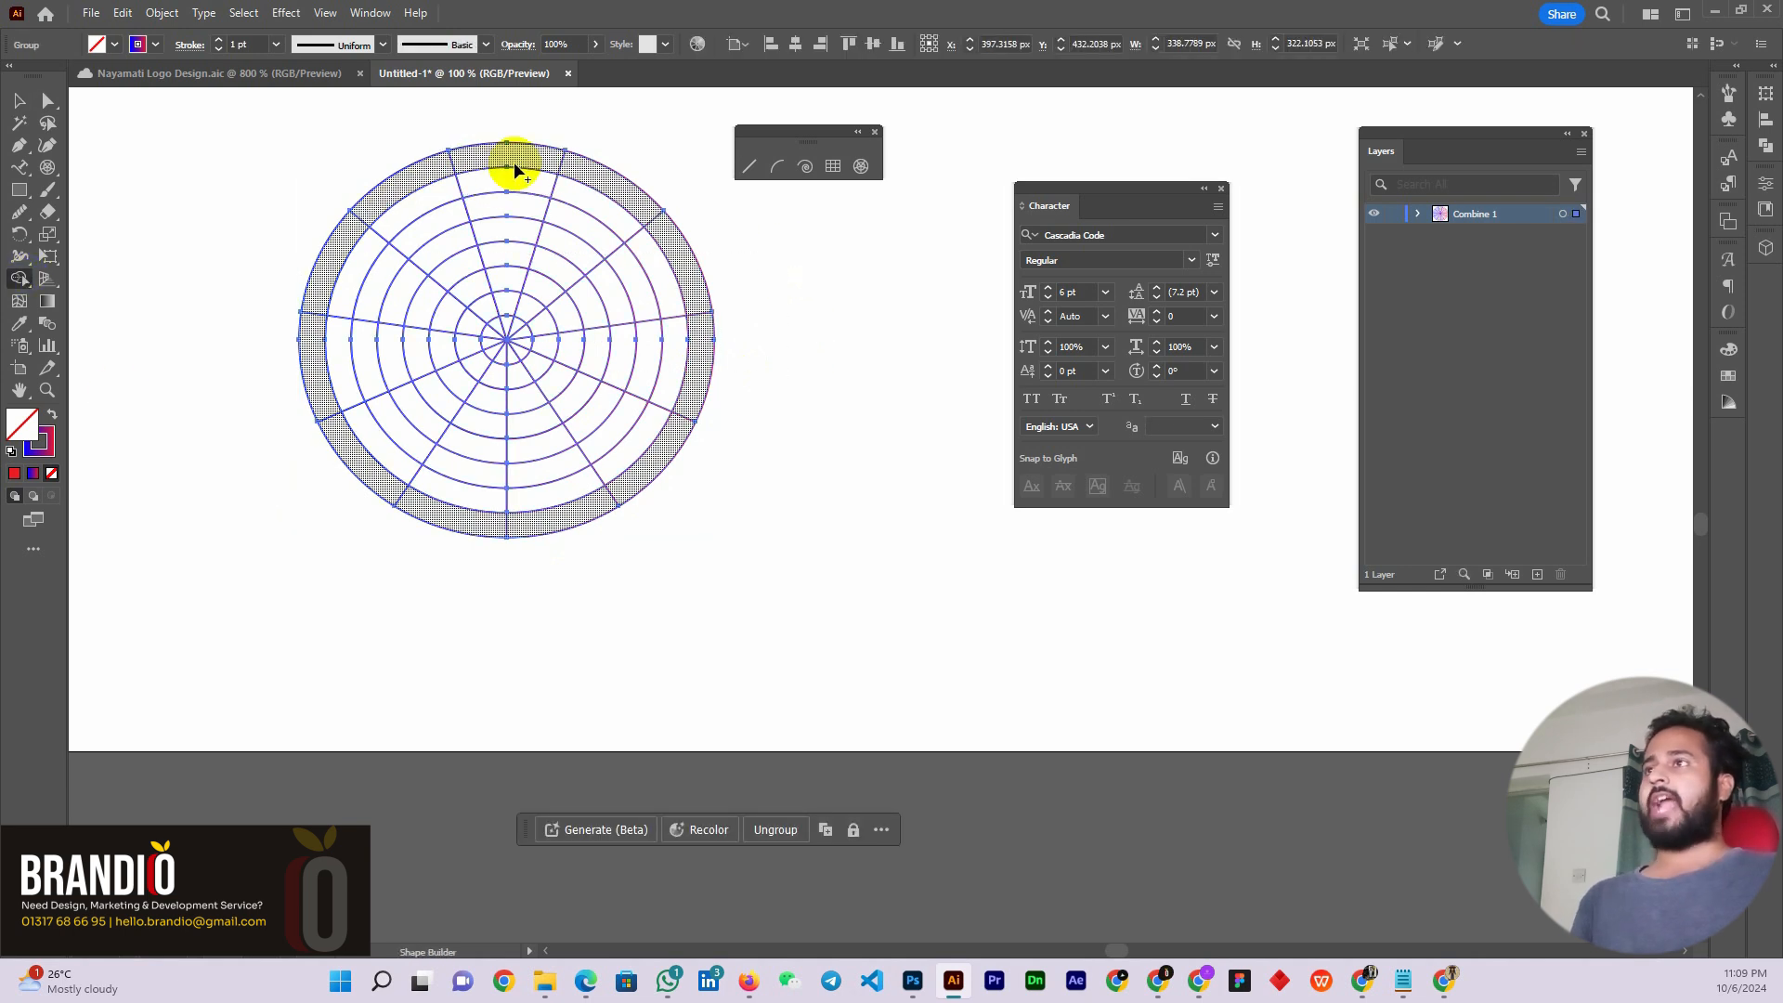
left_click_drag(516, 164, 510, 320)
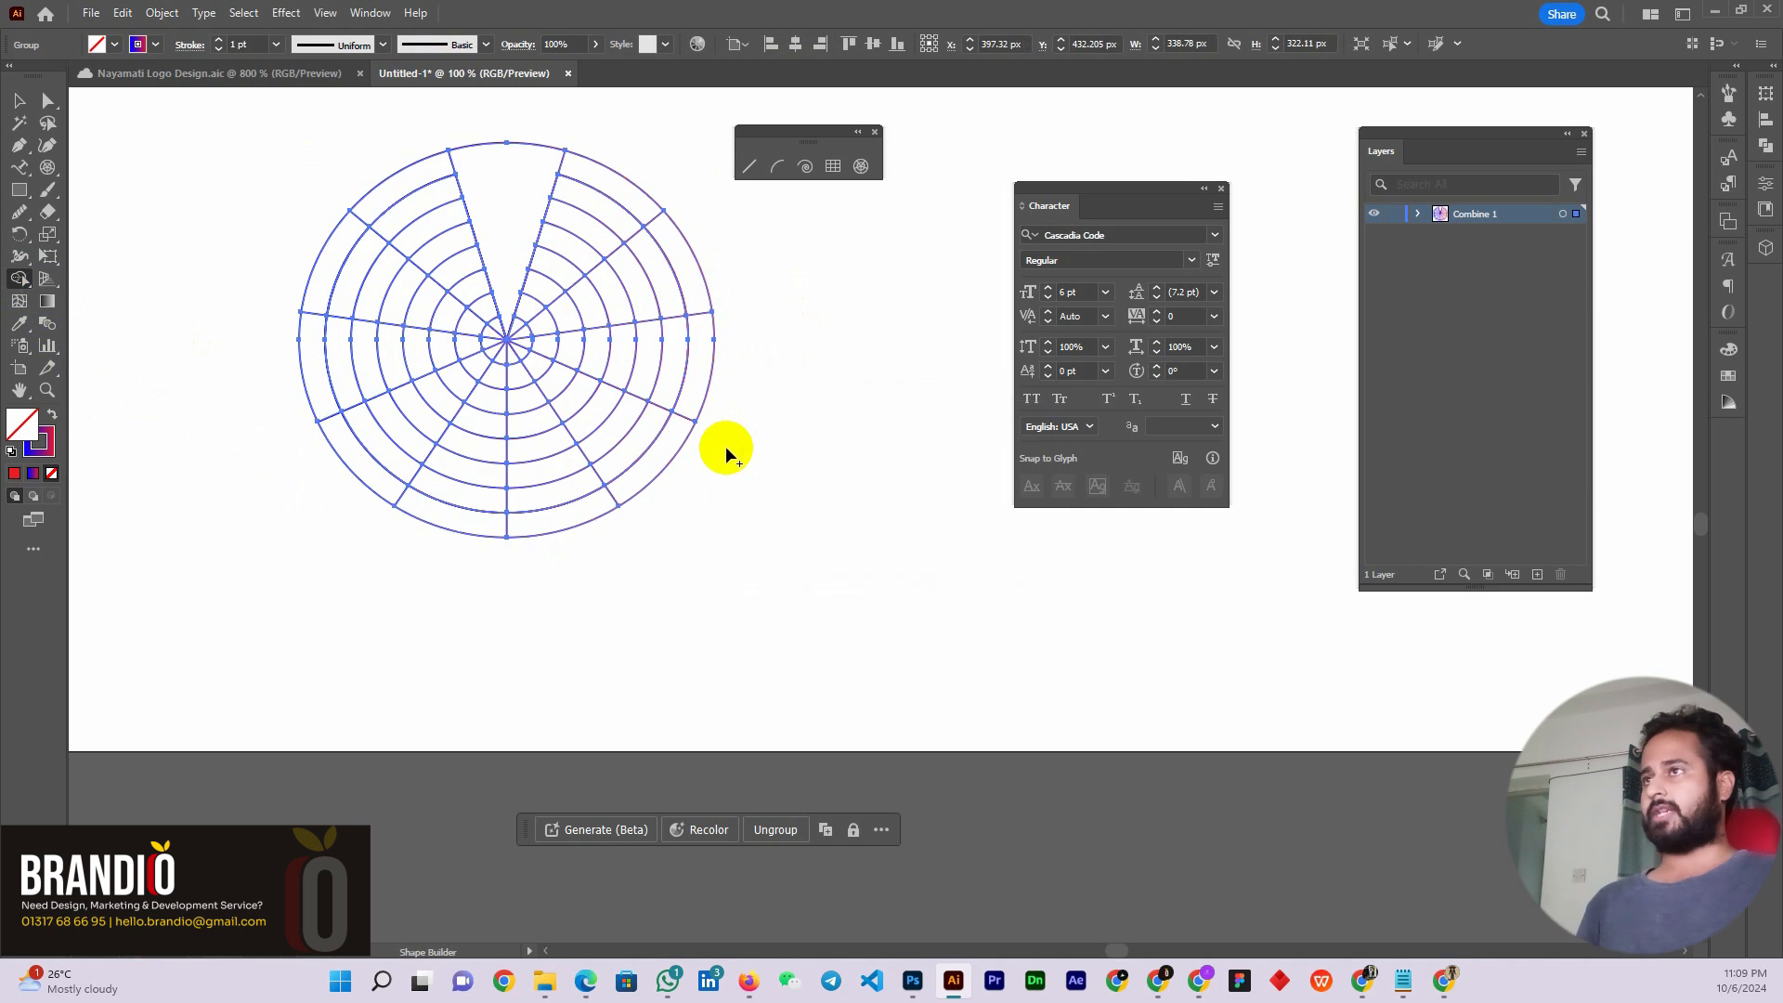
key("ctrl+z")
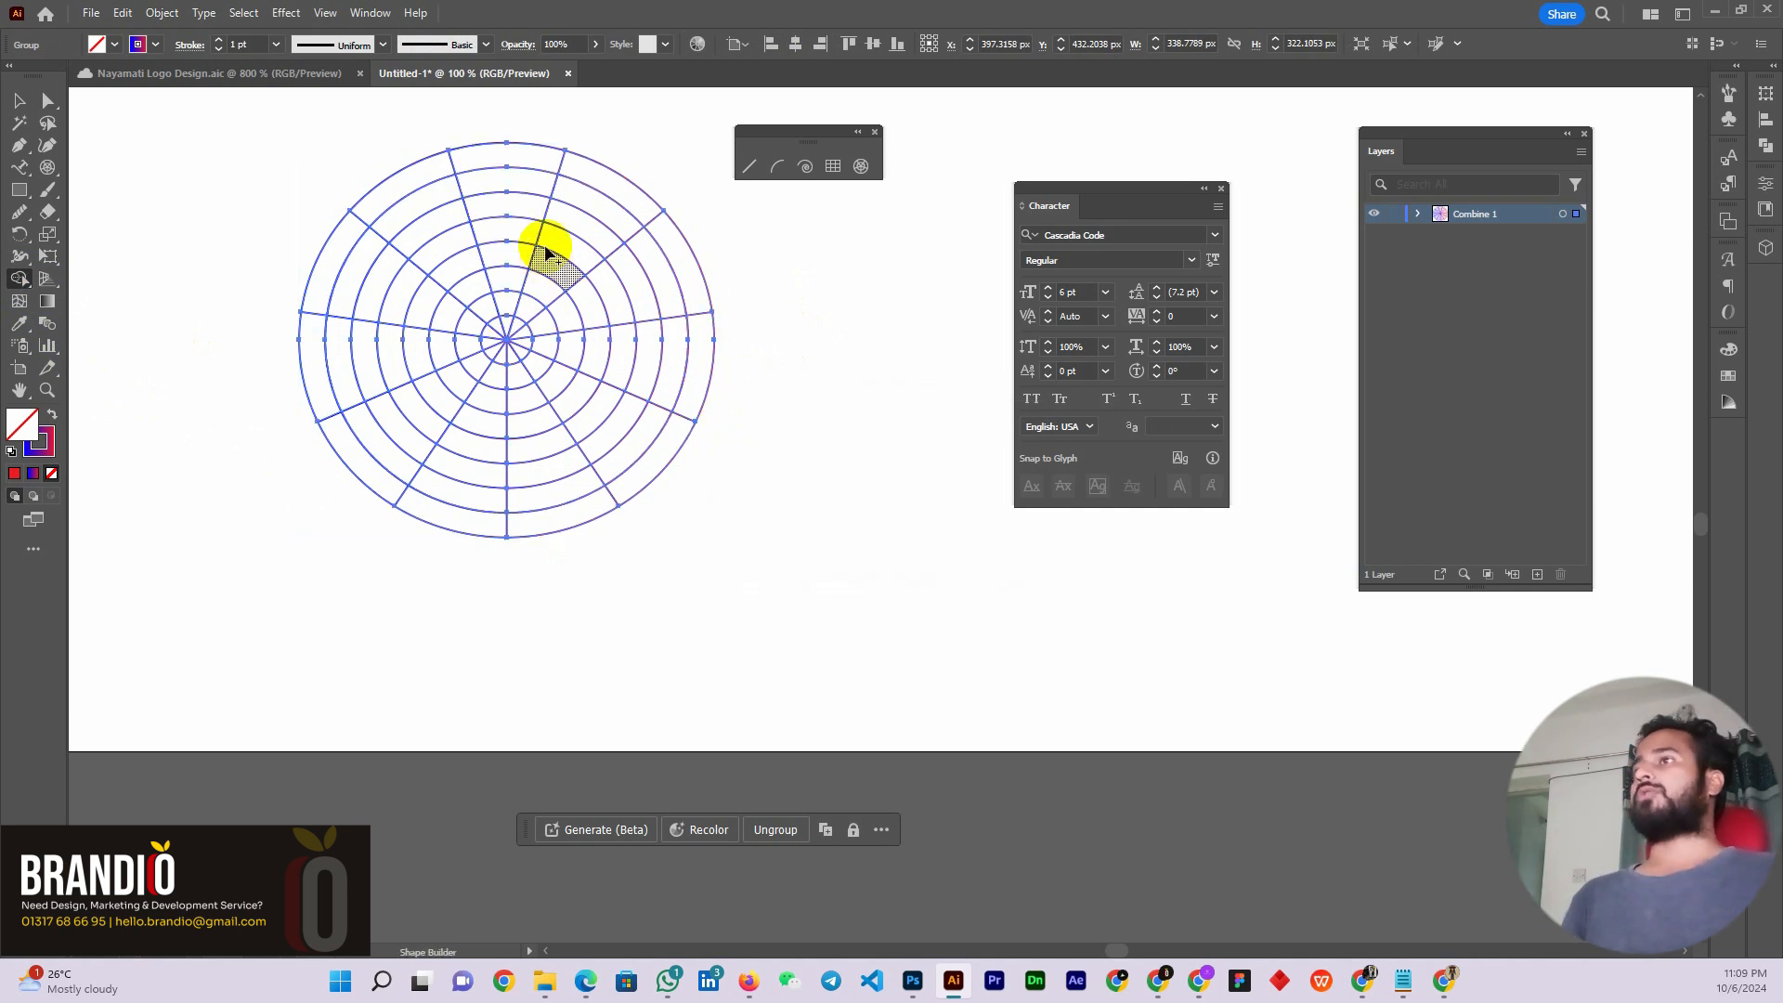
Use Shape Builder to erase the polar grid's outermost ring and the cells of its top wedge, and deselect the grid
left_click_drag(509, 139, 517, 326)
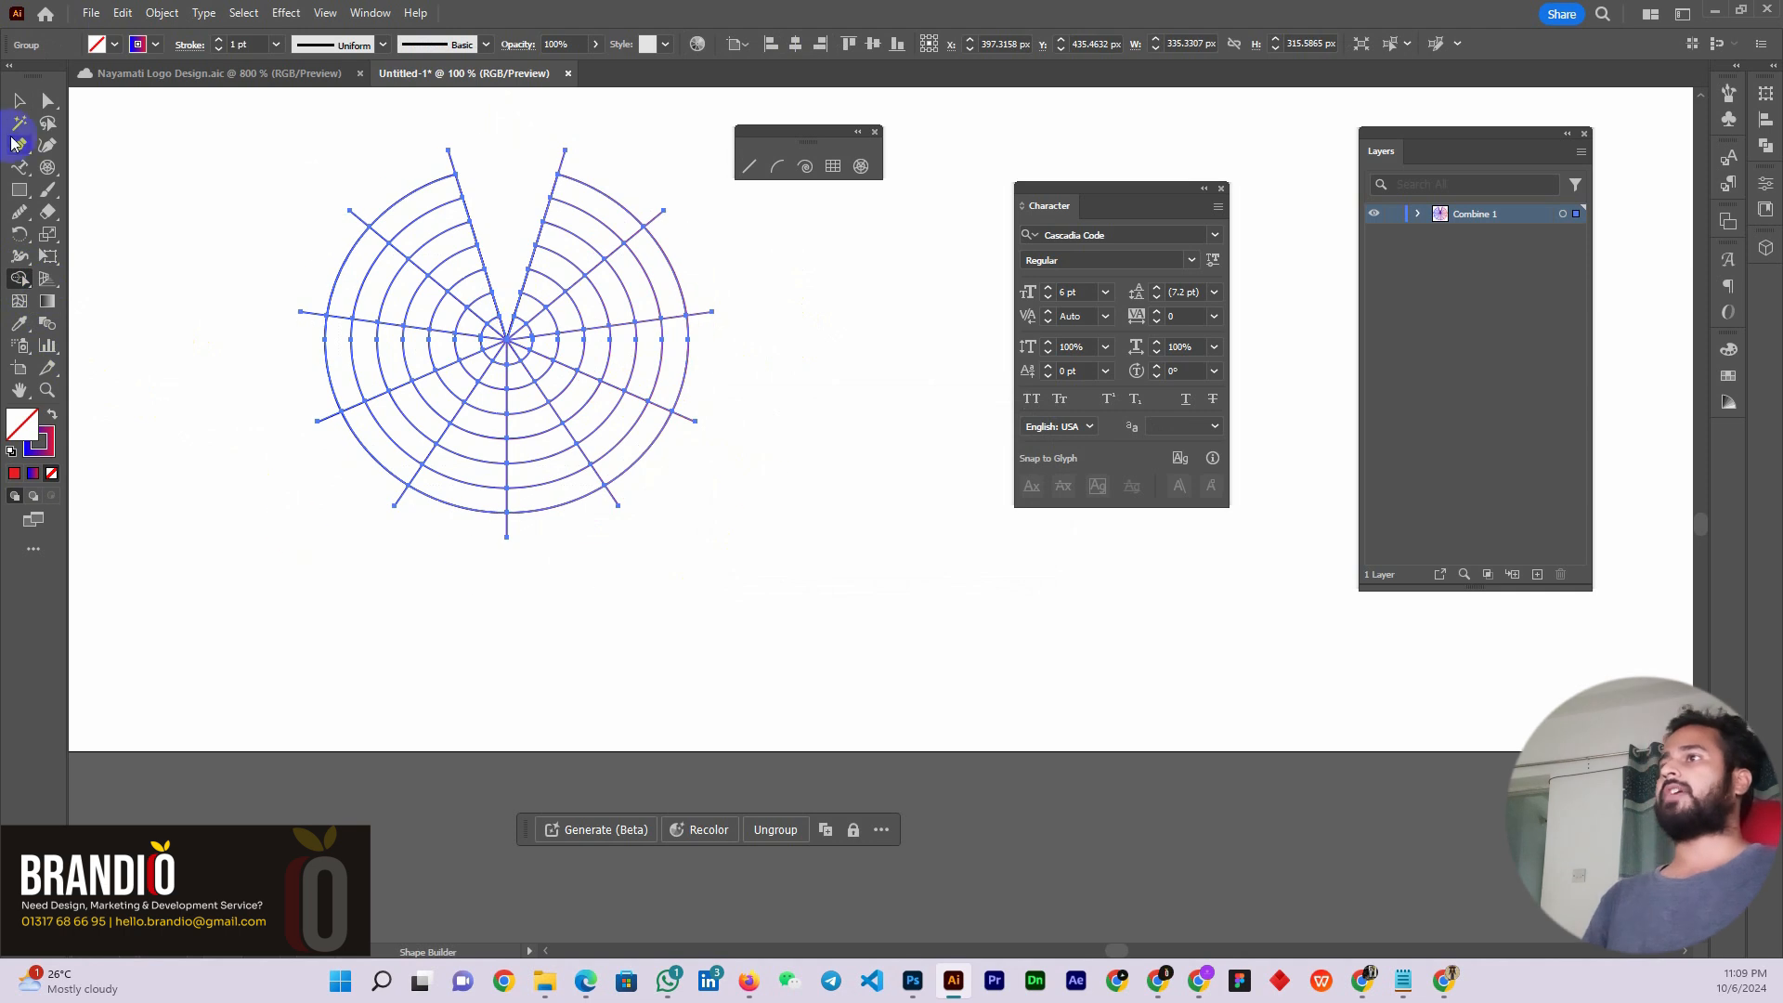
left_click(16, 100)
left_click(198, 342)
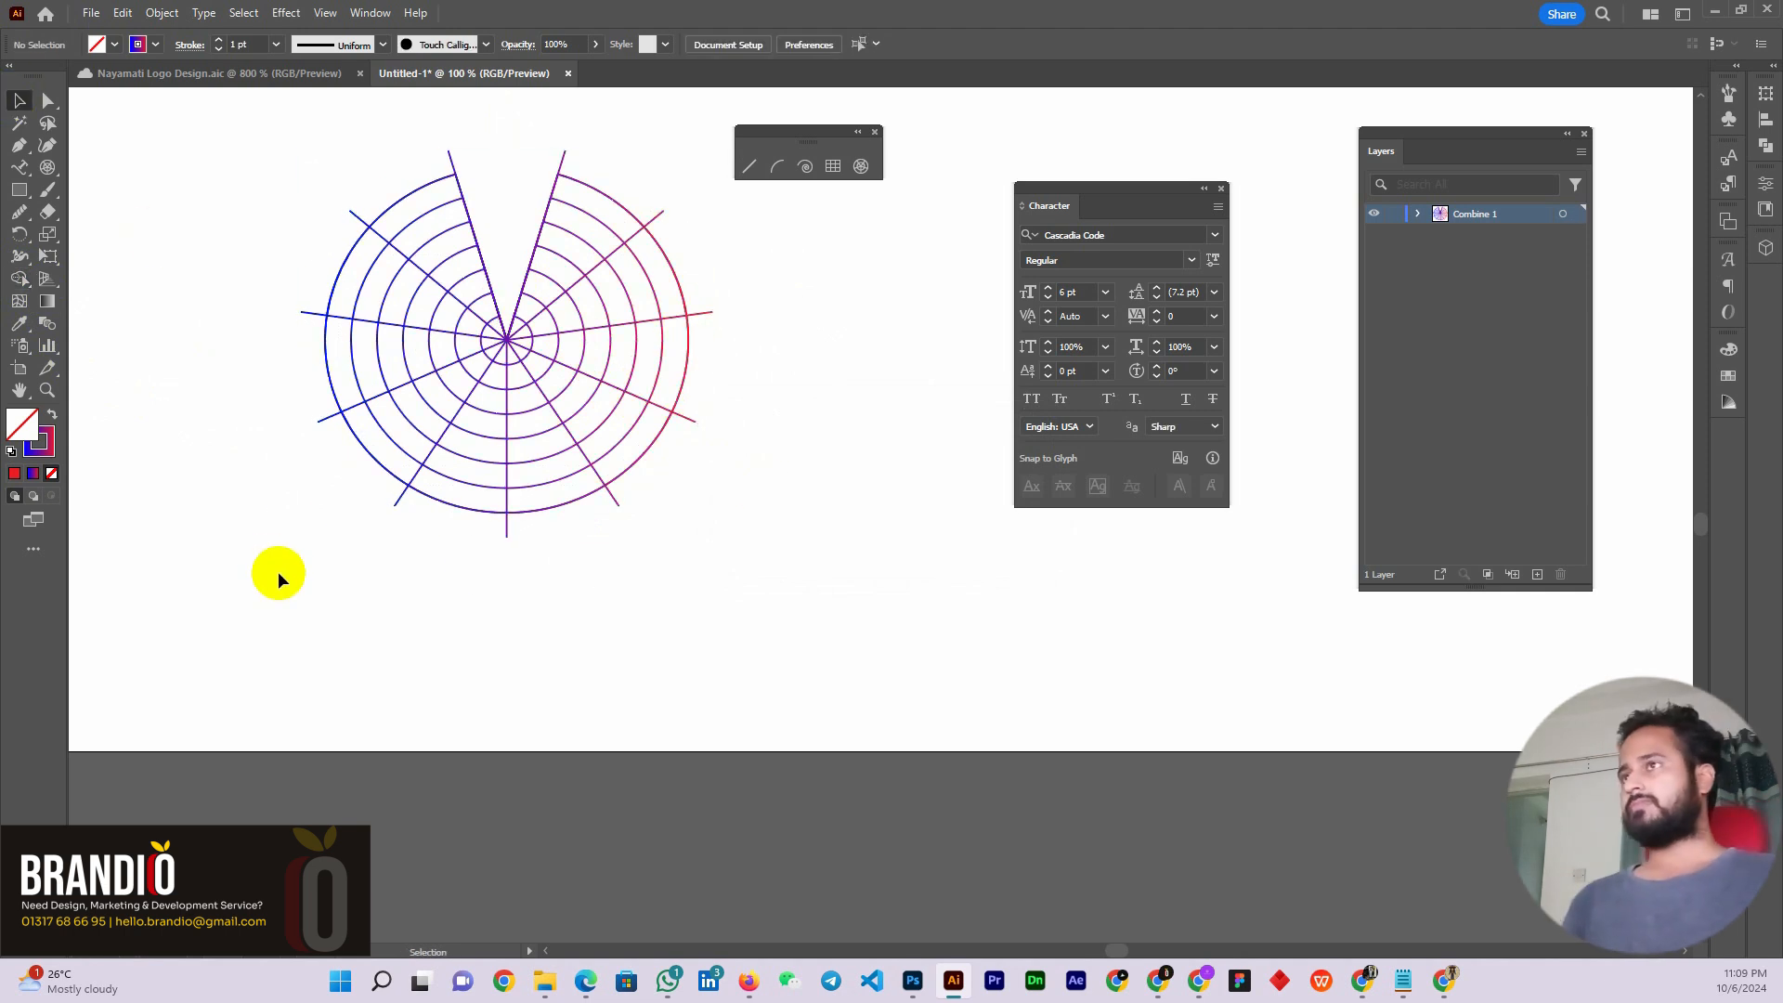
Delete the cut polar grid and shift the floating Line Segment tool group slightly up and to the left
left_click_drag(656, 247, 351, 479)
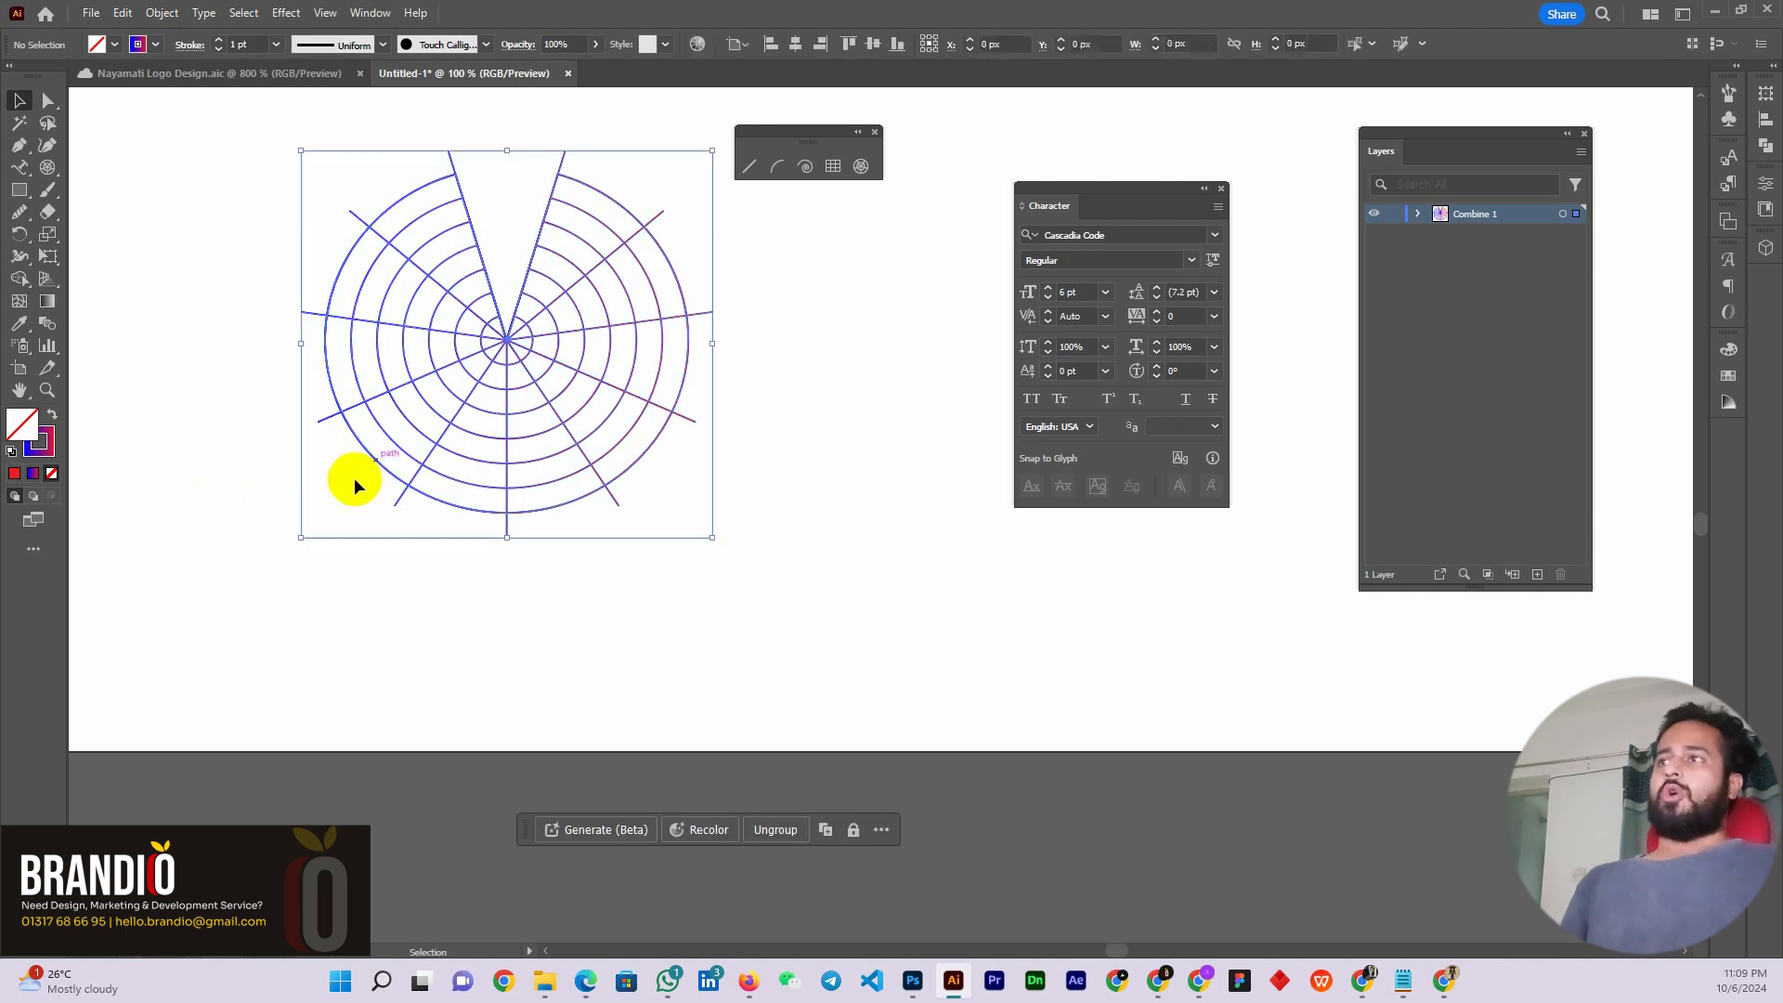
key("Delete")
left_click(802, 167)
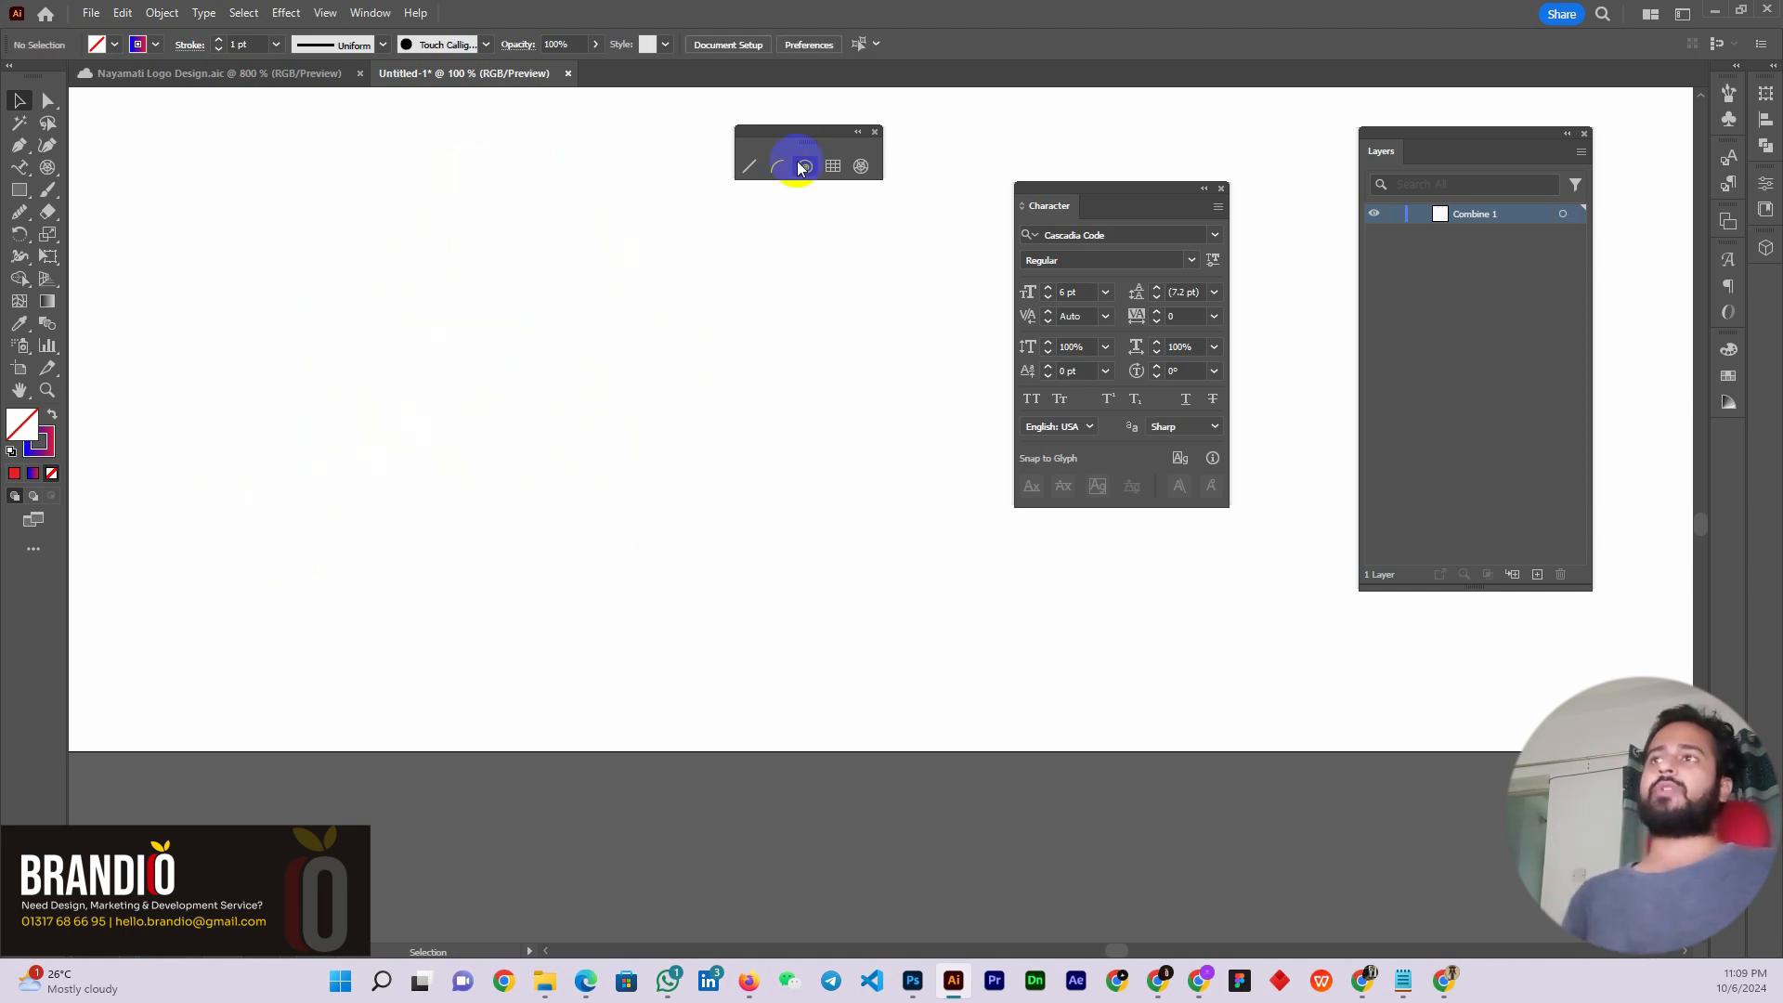
left_click(860, 169)
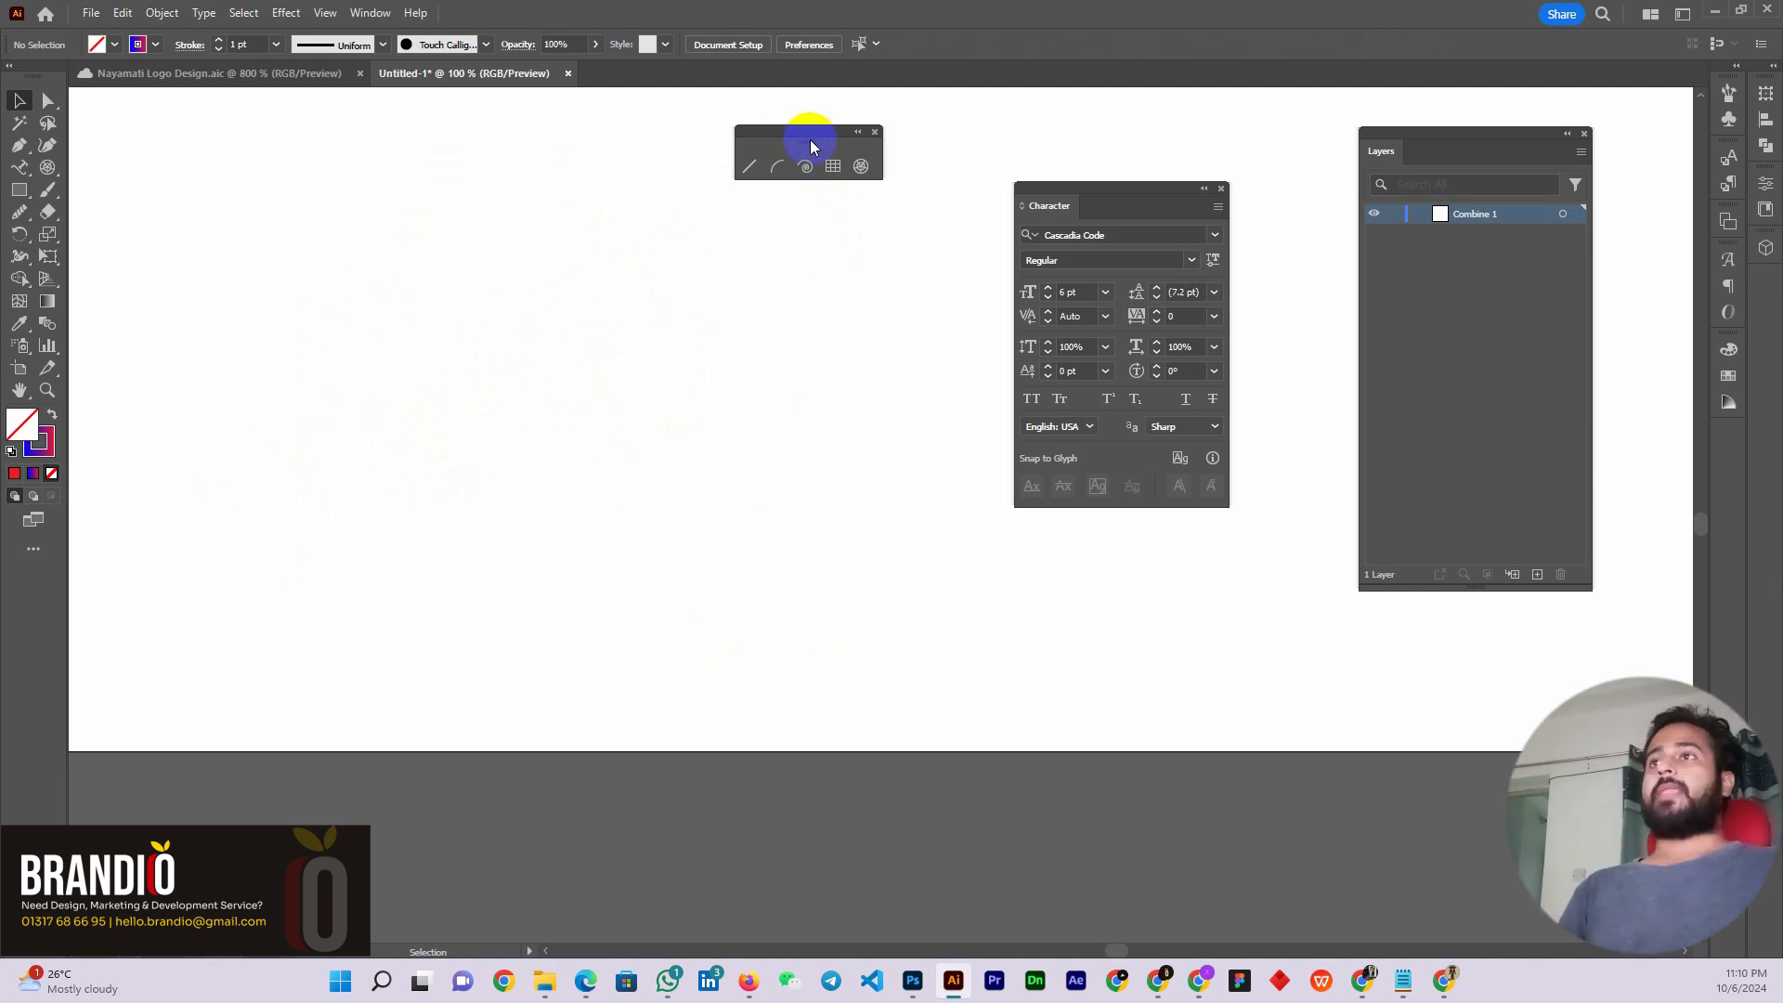
mouse_move(809, 139)
left_mouse_down()
mouse_move(956, 113)
mouse_move(804, 120)
left_mouse_up()
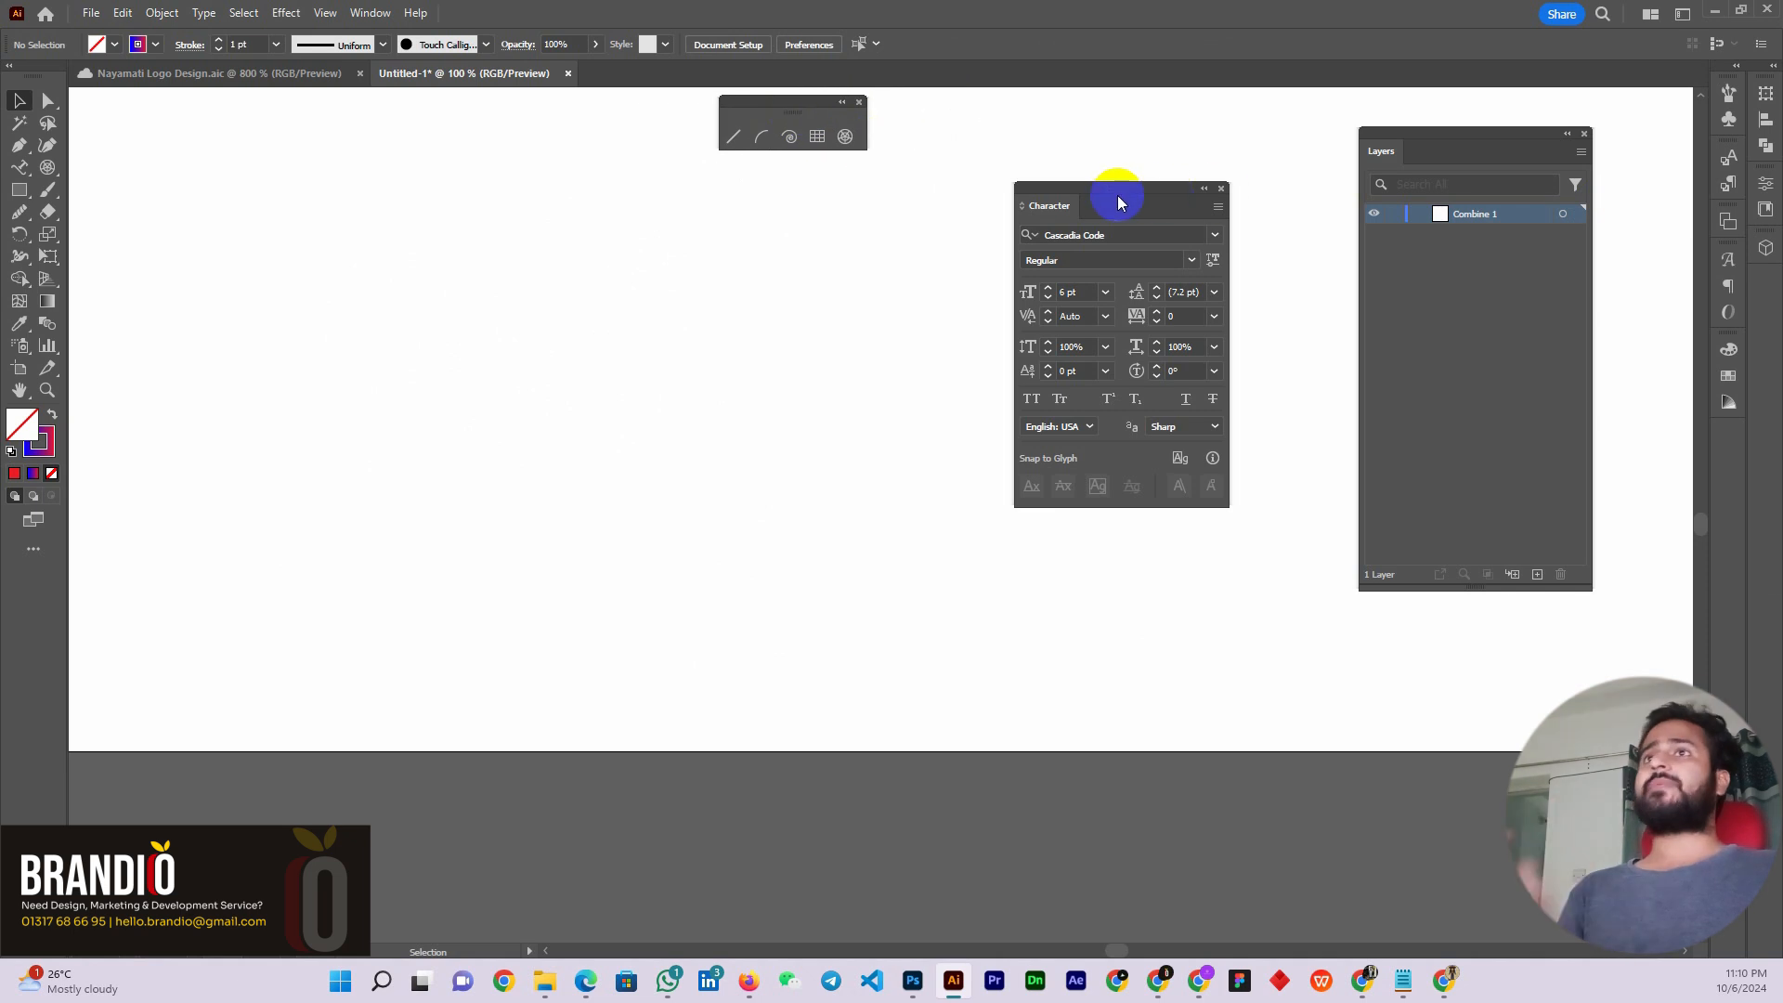
Shift the floating Character panel up and right, move the Line Segment tool group down and left, and activate the Spiral tool
left_click_drag(1018, 189, 1059, 162)
left_click_drag(785, 109, 754, 126)
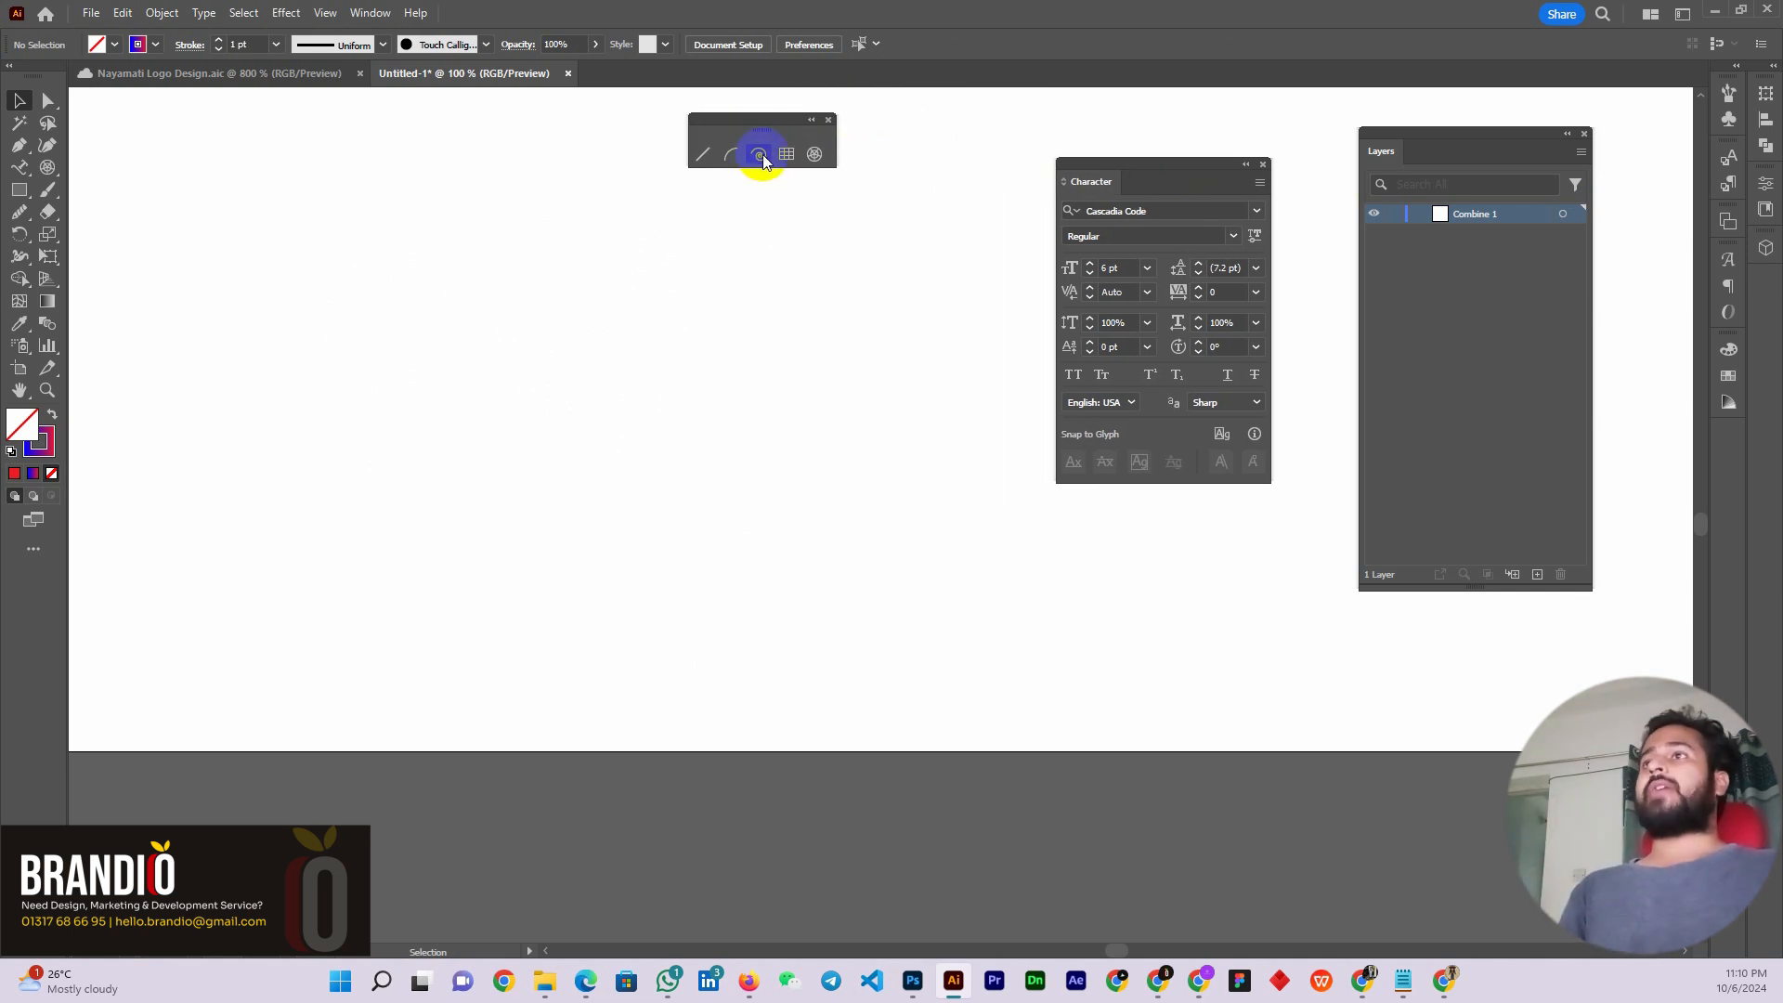
left_click(731, 158)
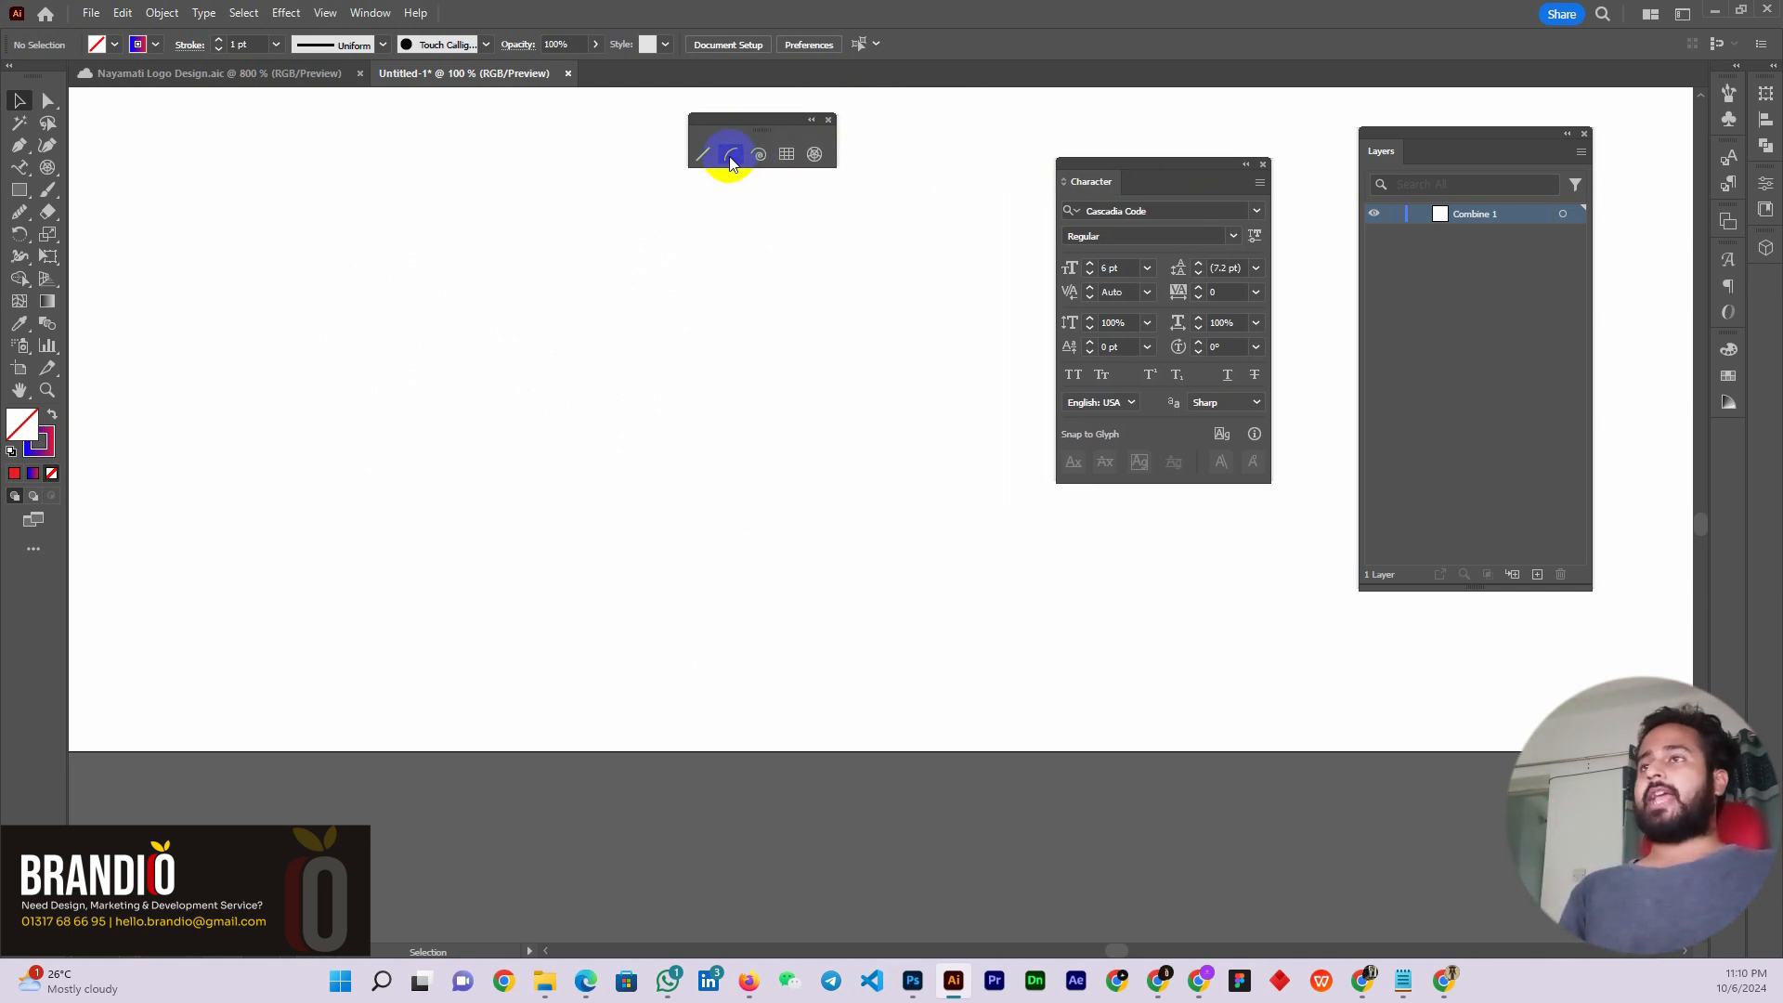
left_click(756, 156)
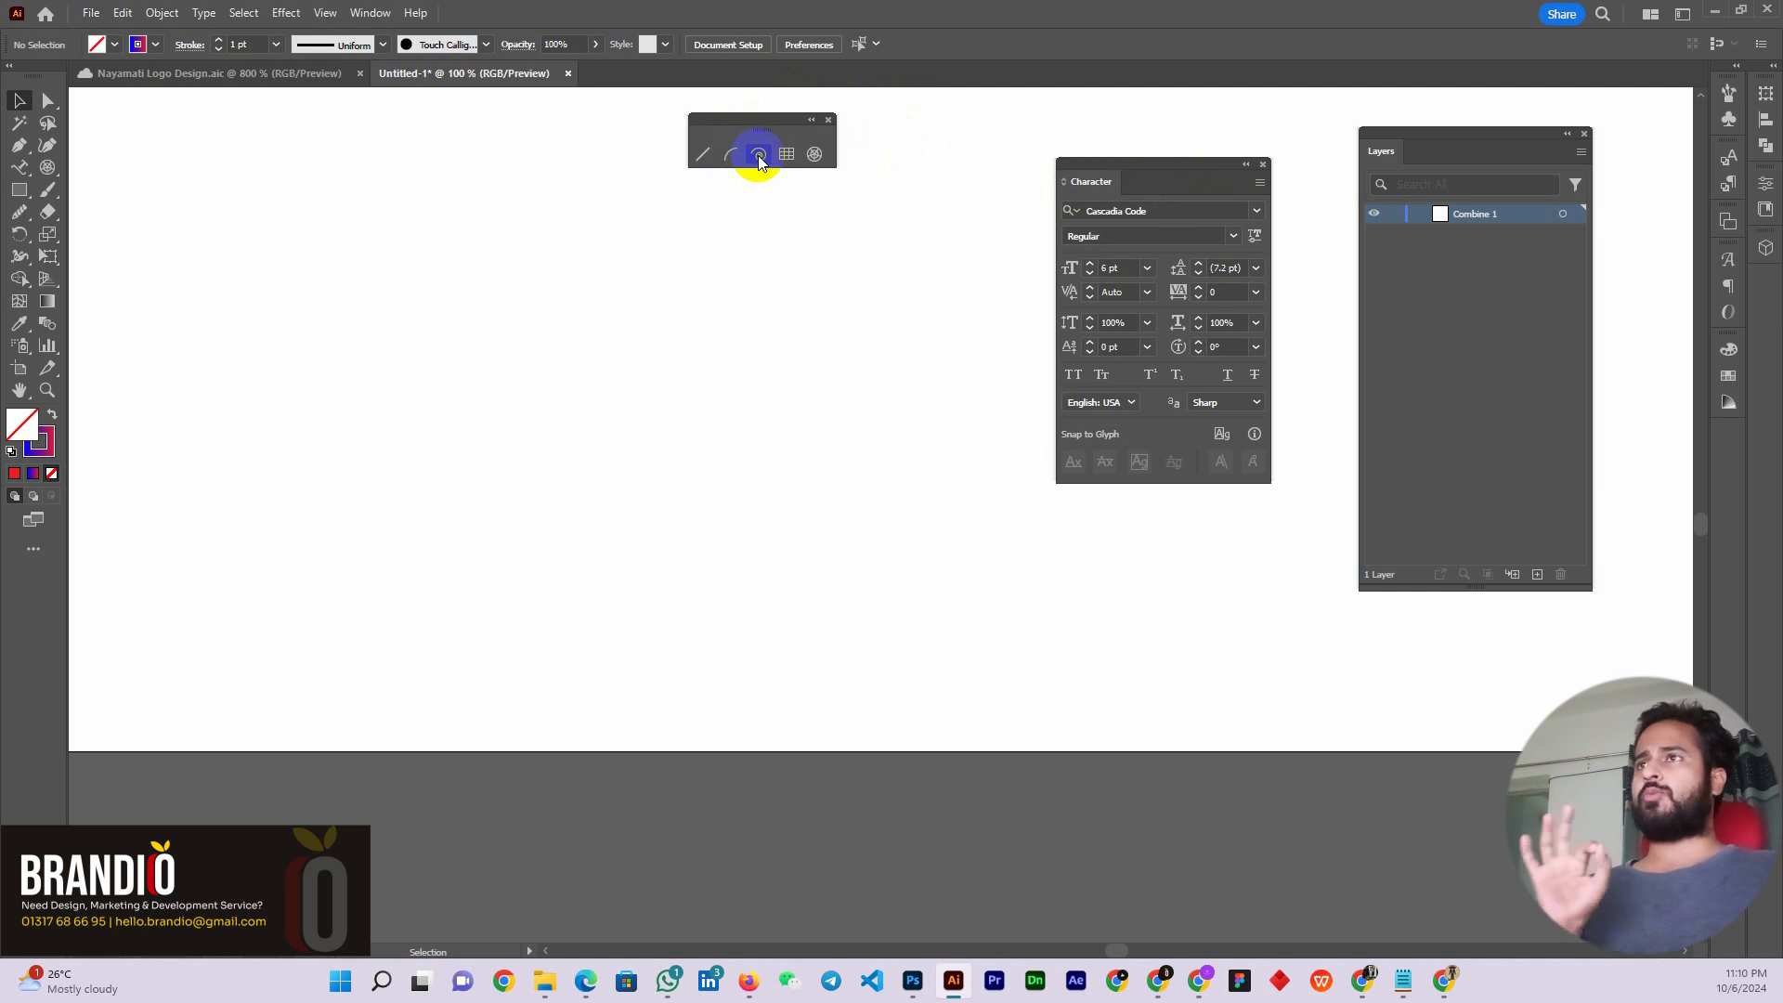
left_click(759, 157)
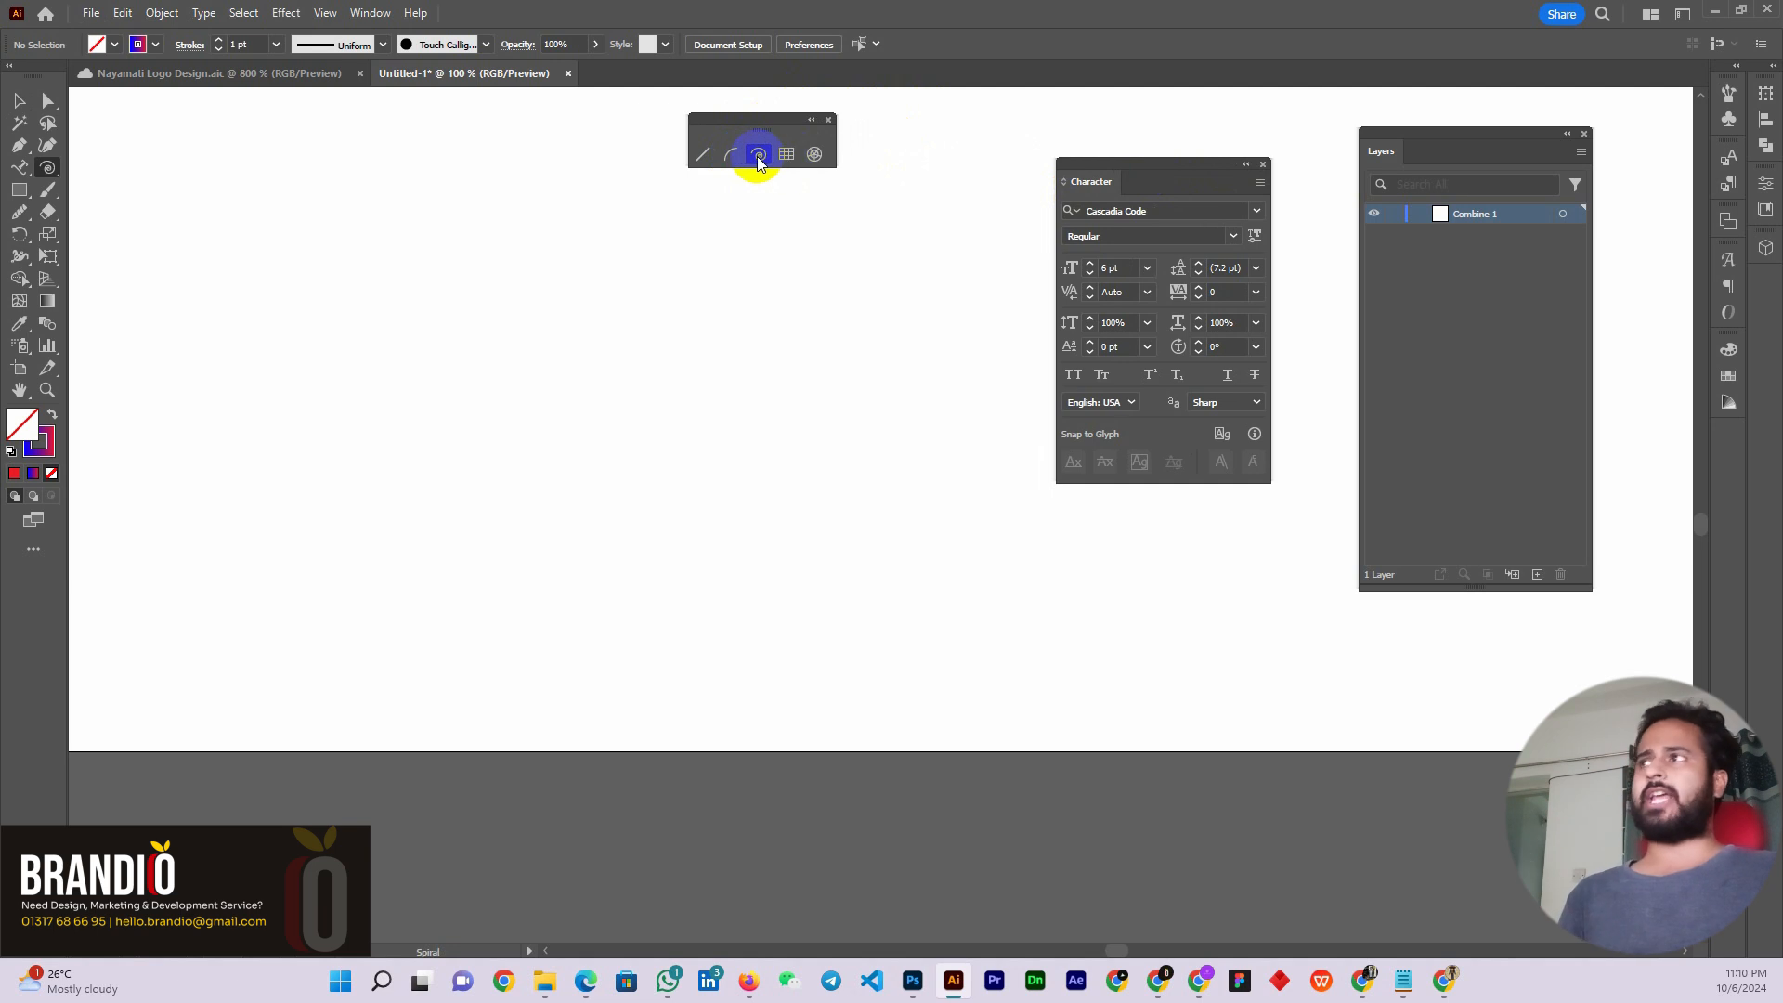
Configure the Rectangular Grid tool with 5 horizontal dividers and 10 vertical dividers
double_click(786, 155)
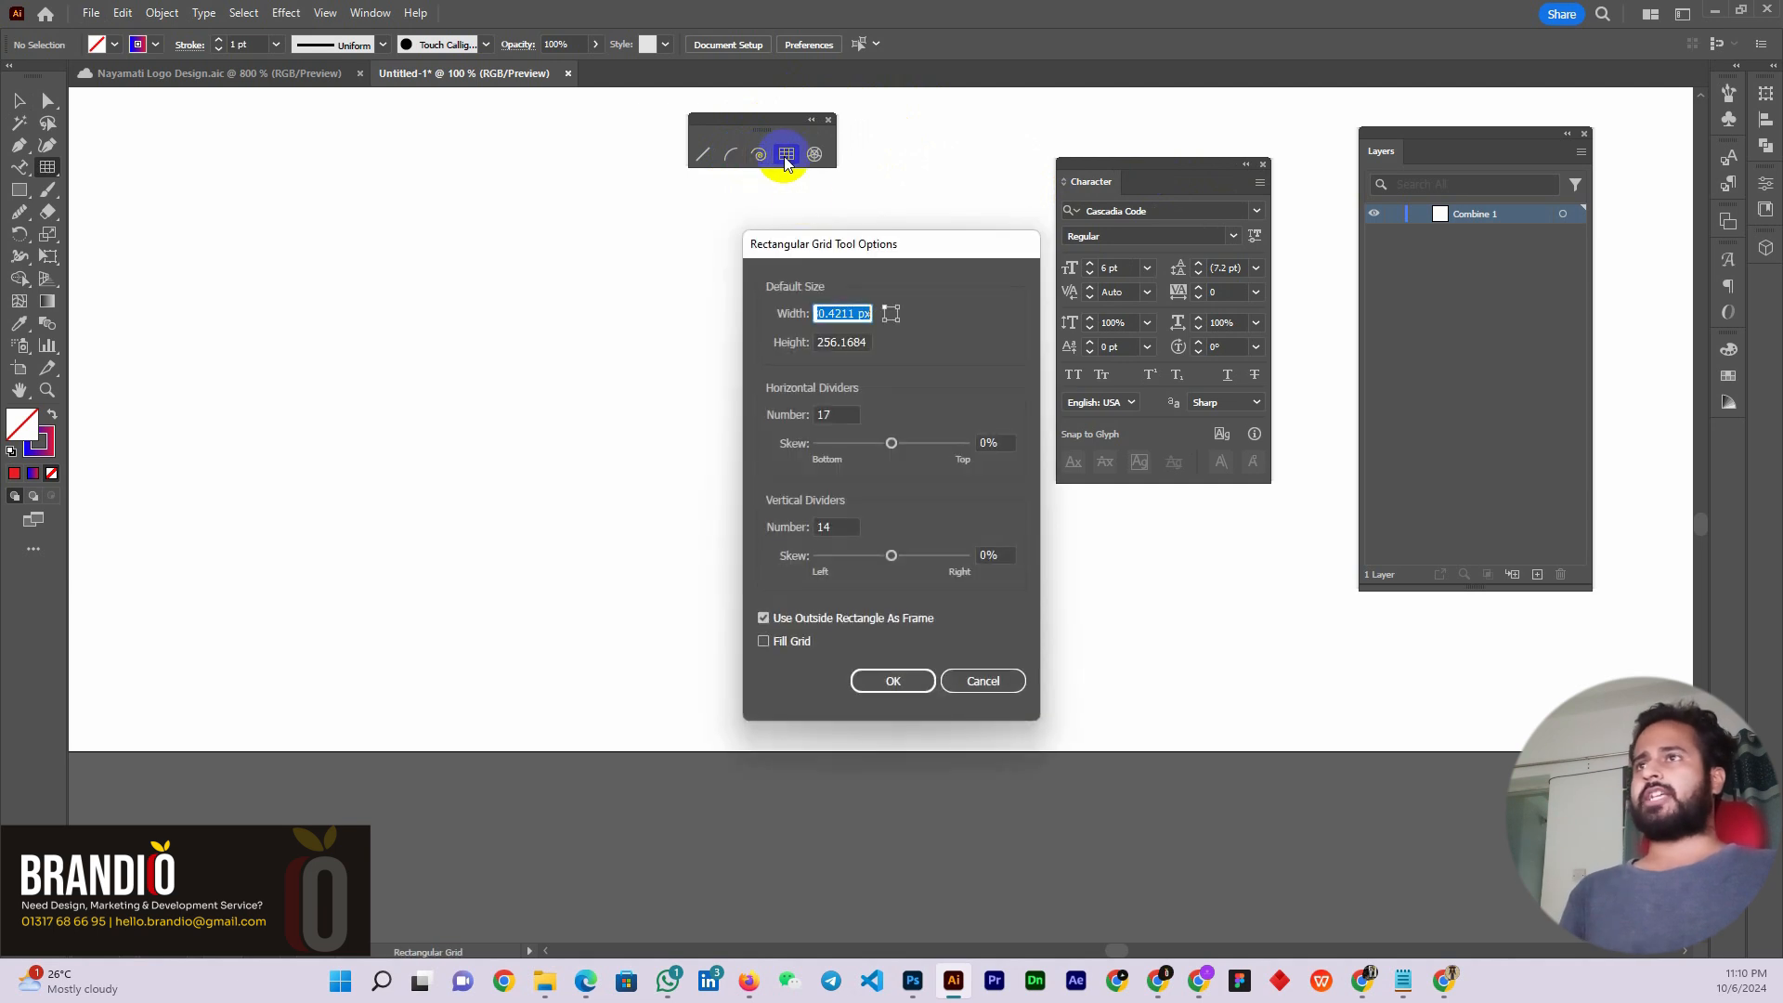
left_click_drag(867, 239, 412, 168)
left_click(479, 237)
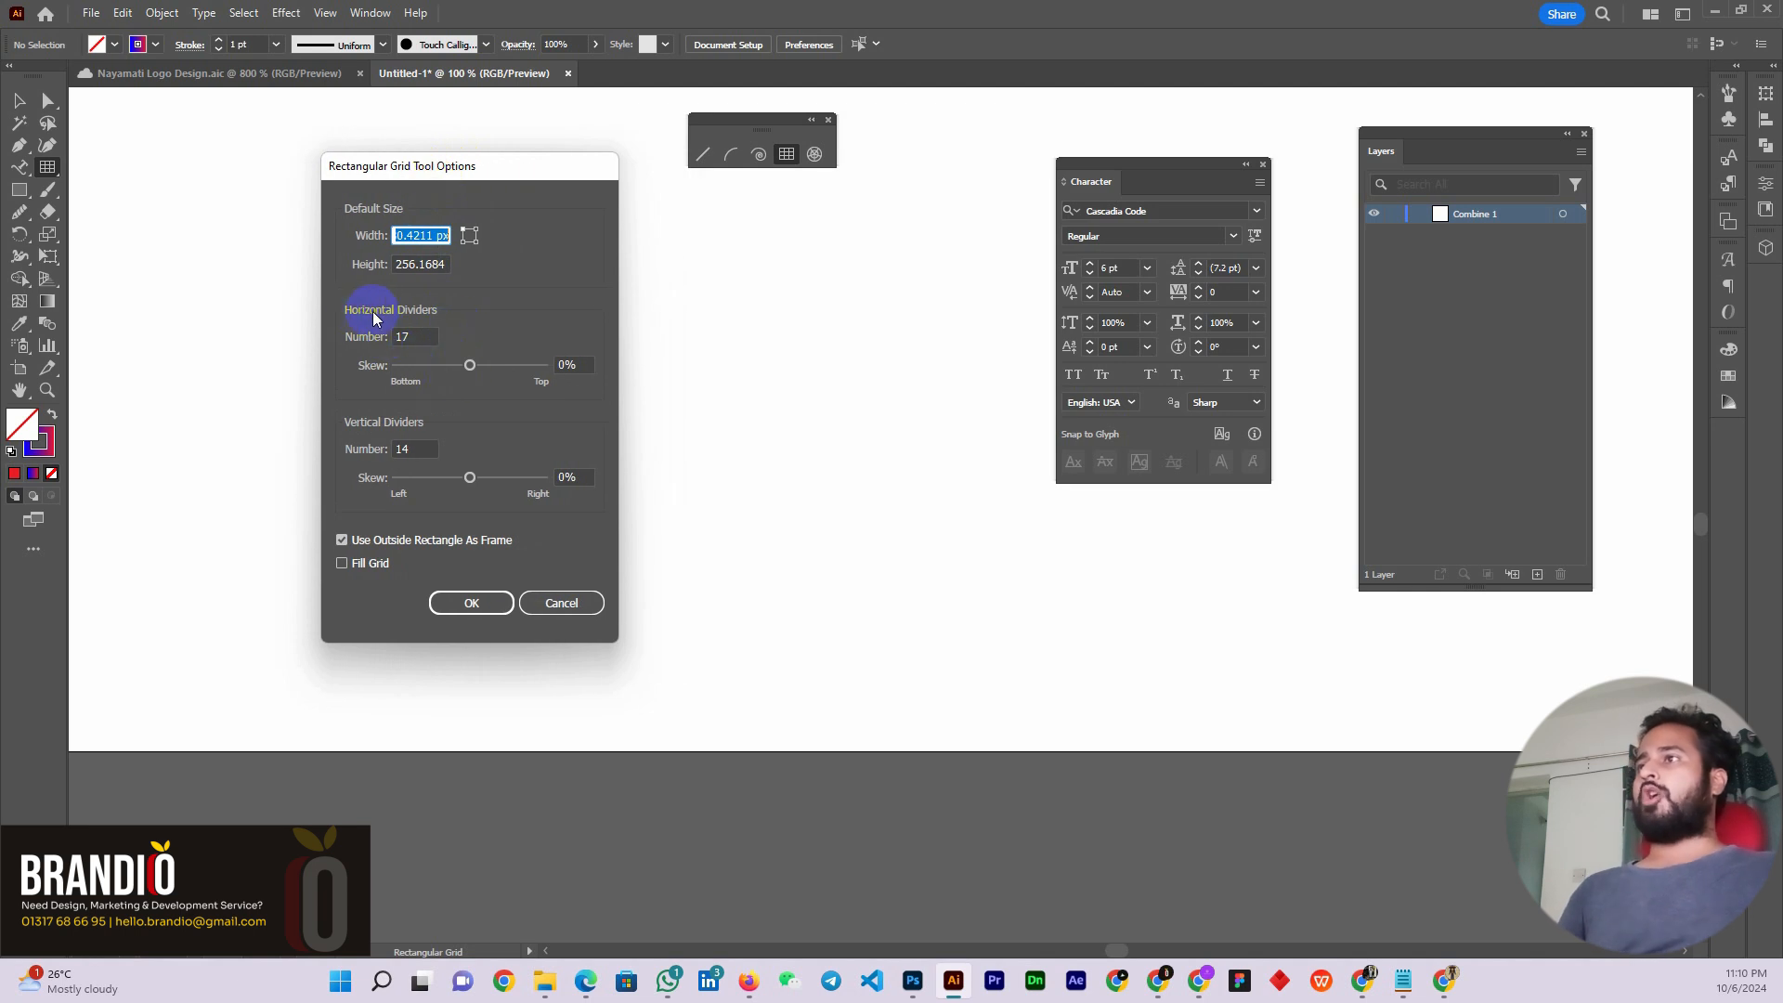
left_click_drag(416, 336, 367, 338)
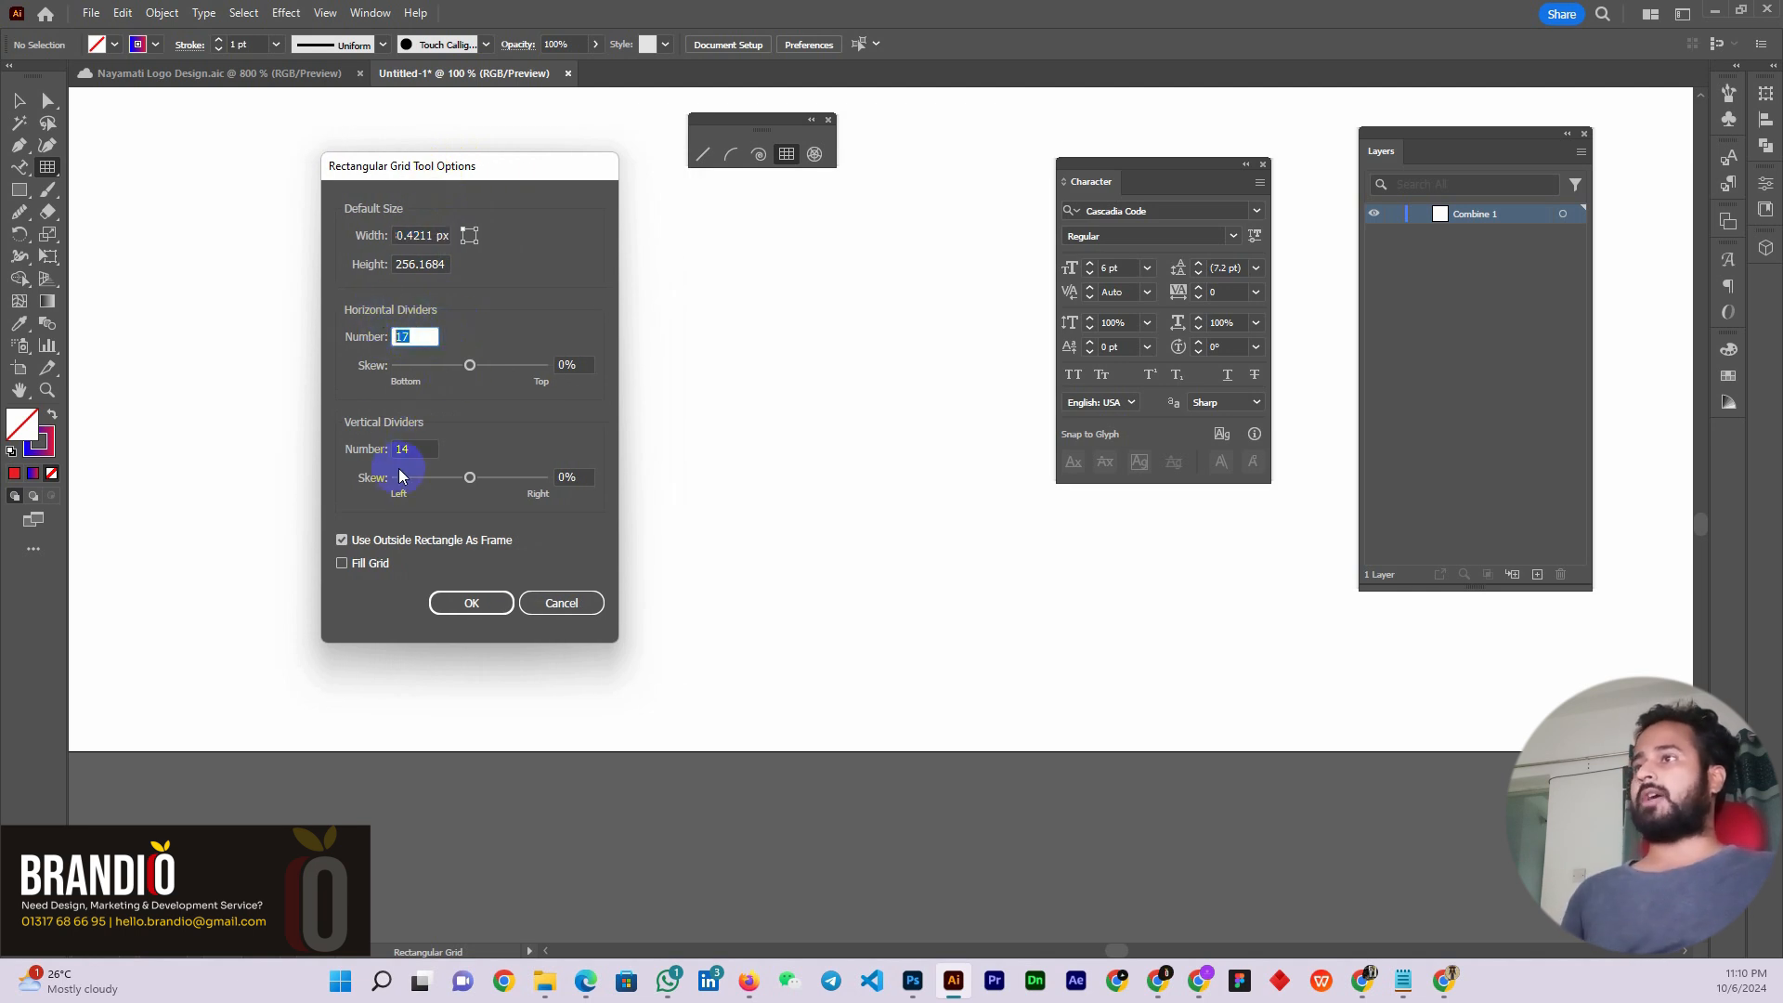
left_click_drag(417, 449, 376, 445)
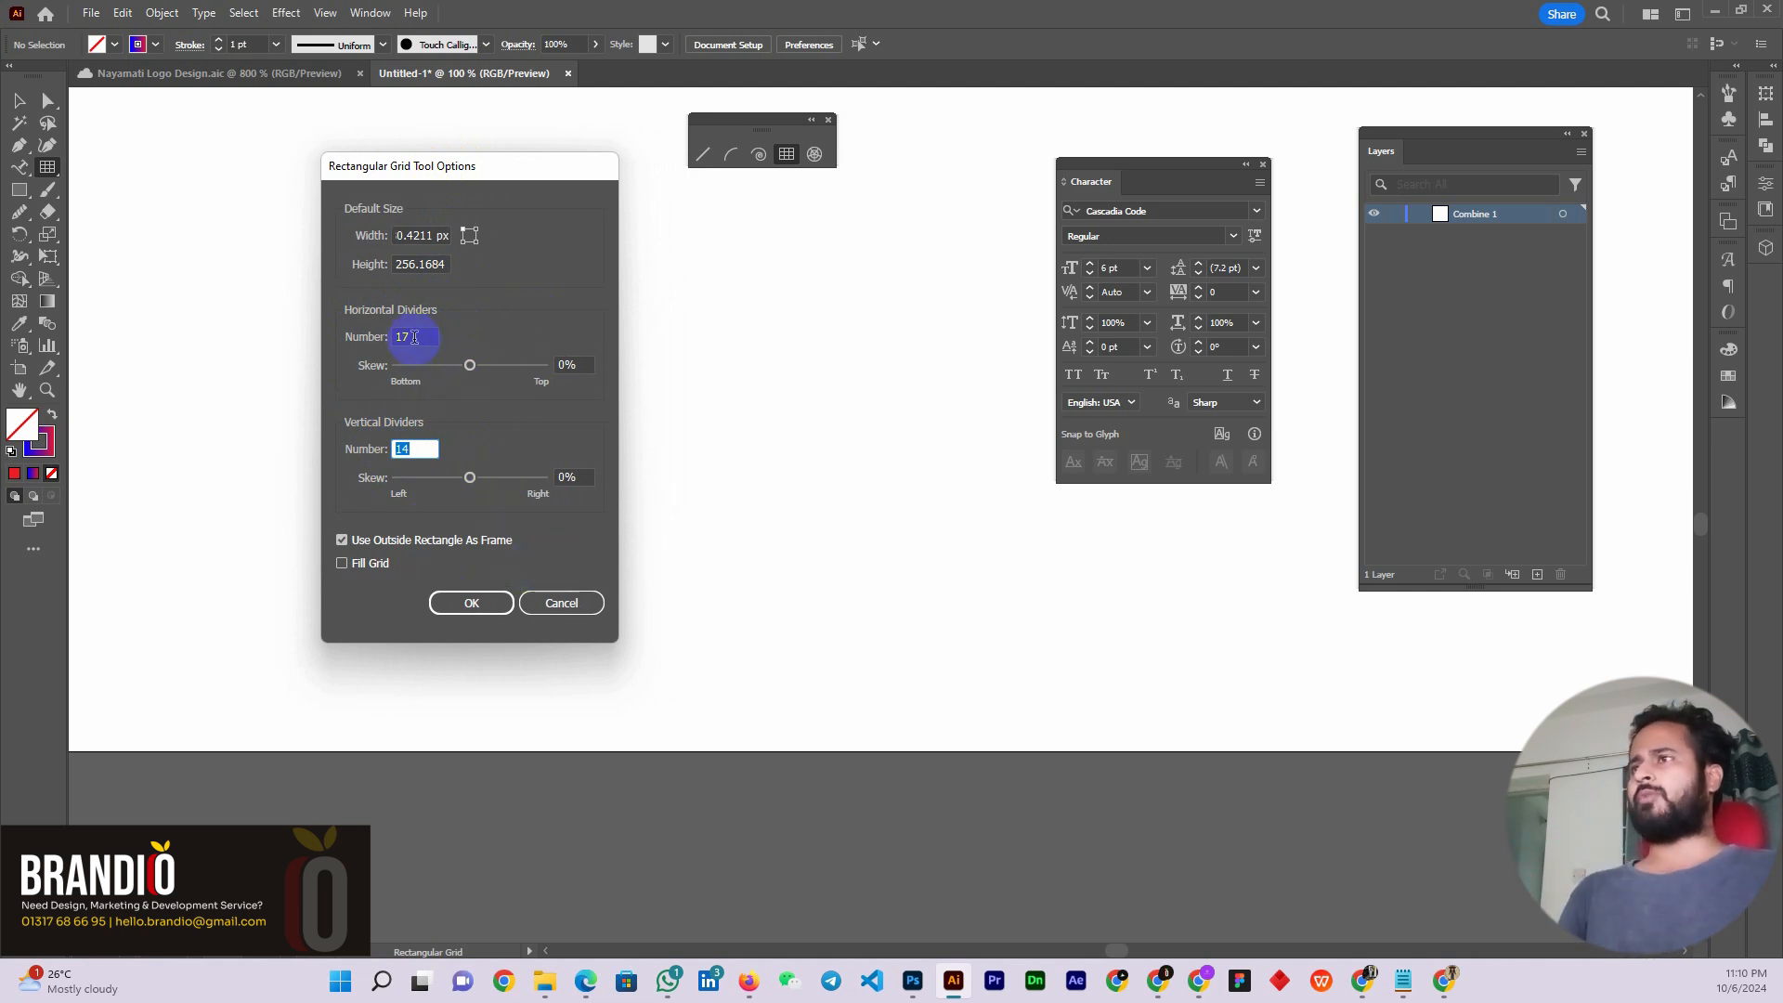
left_click_drag(414, 337, 376, 349)
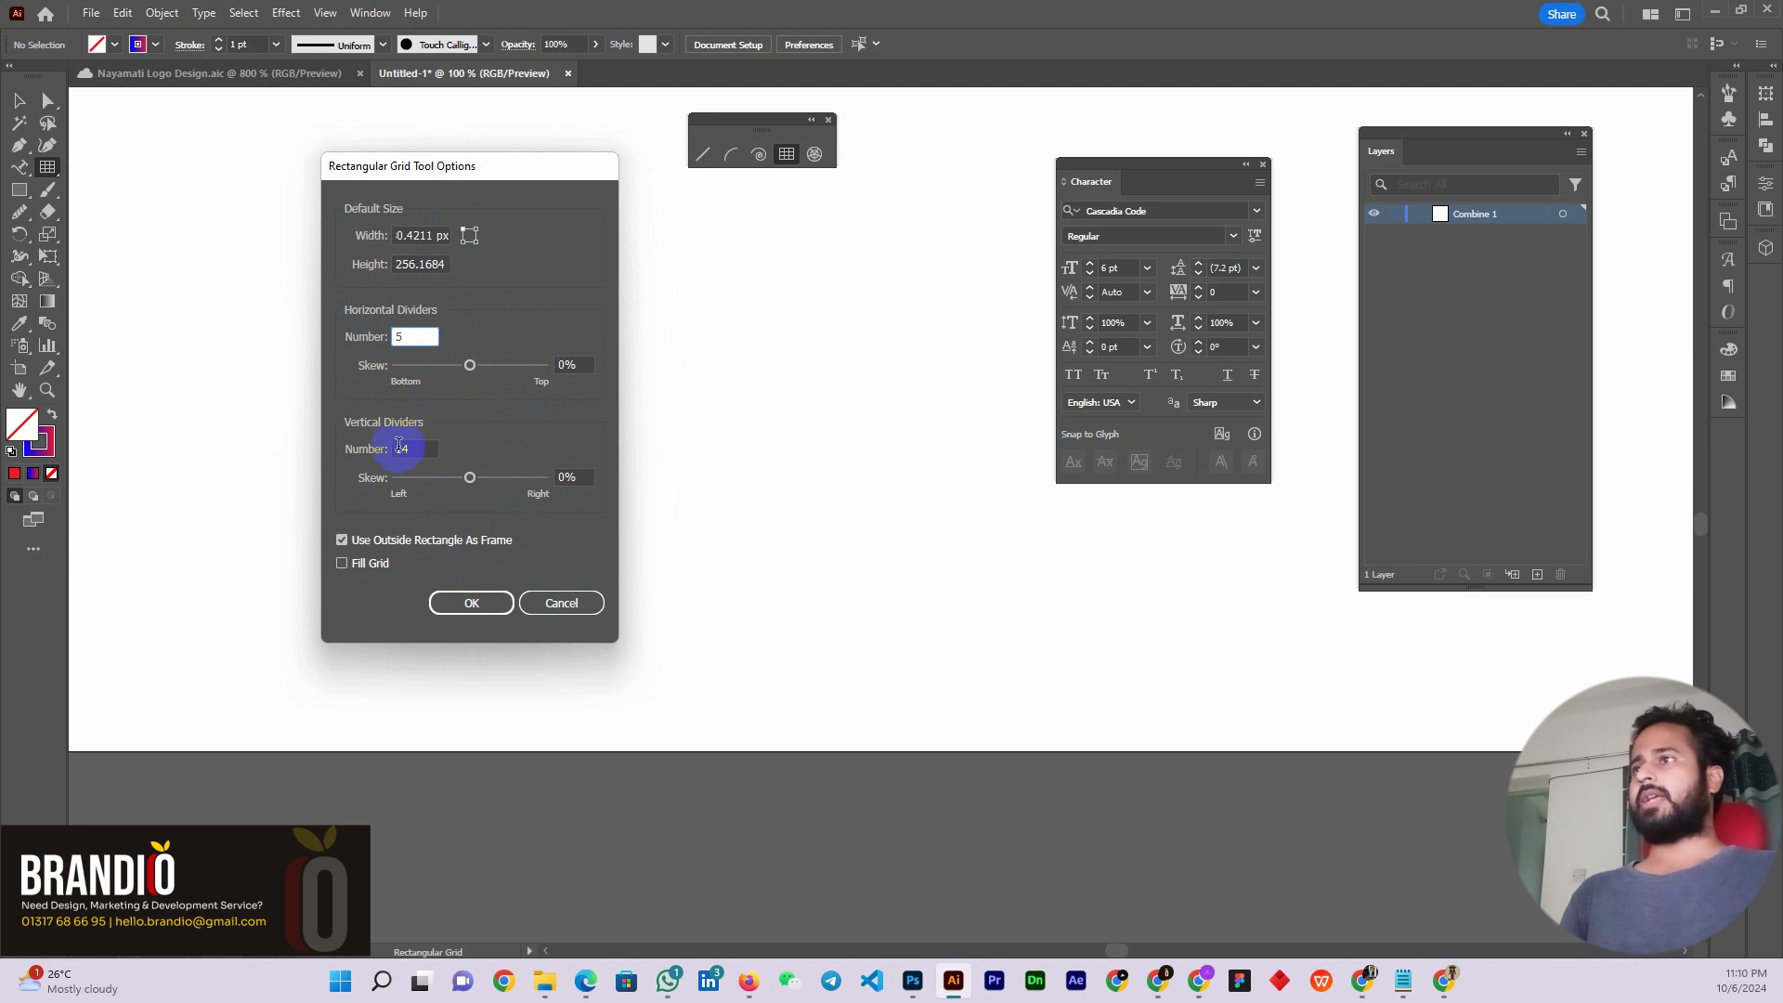
left_click_drag(399, 445, 366, 445)
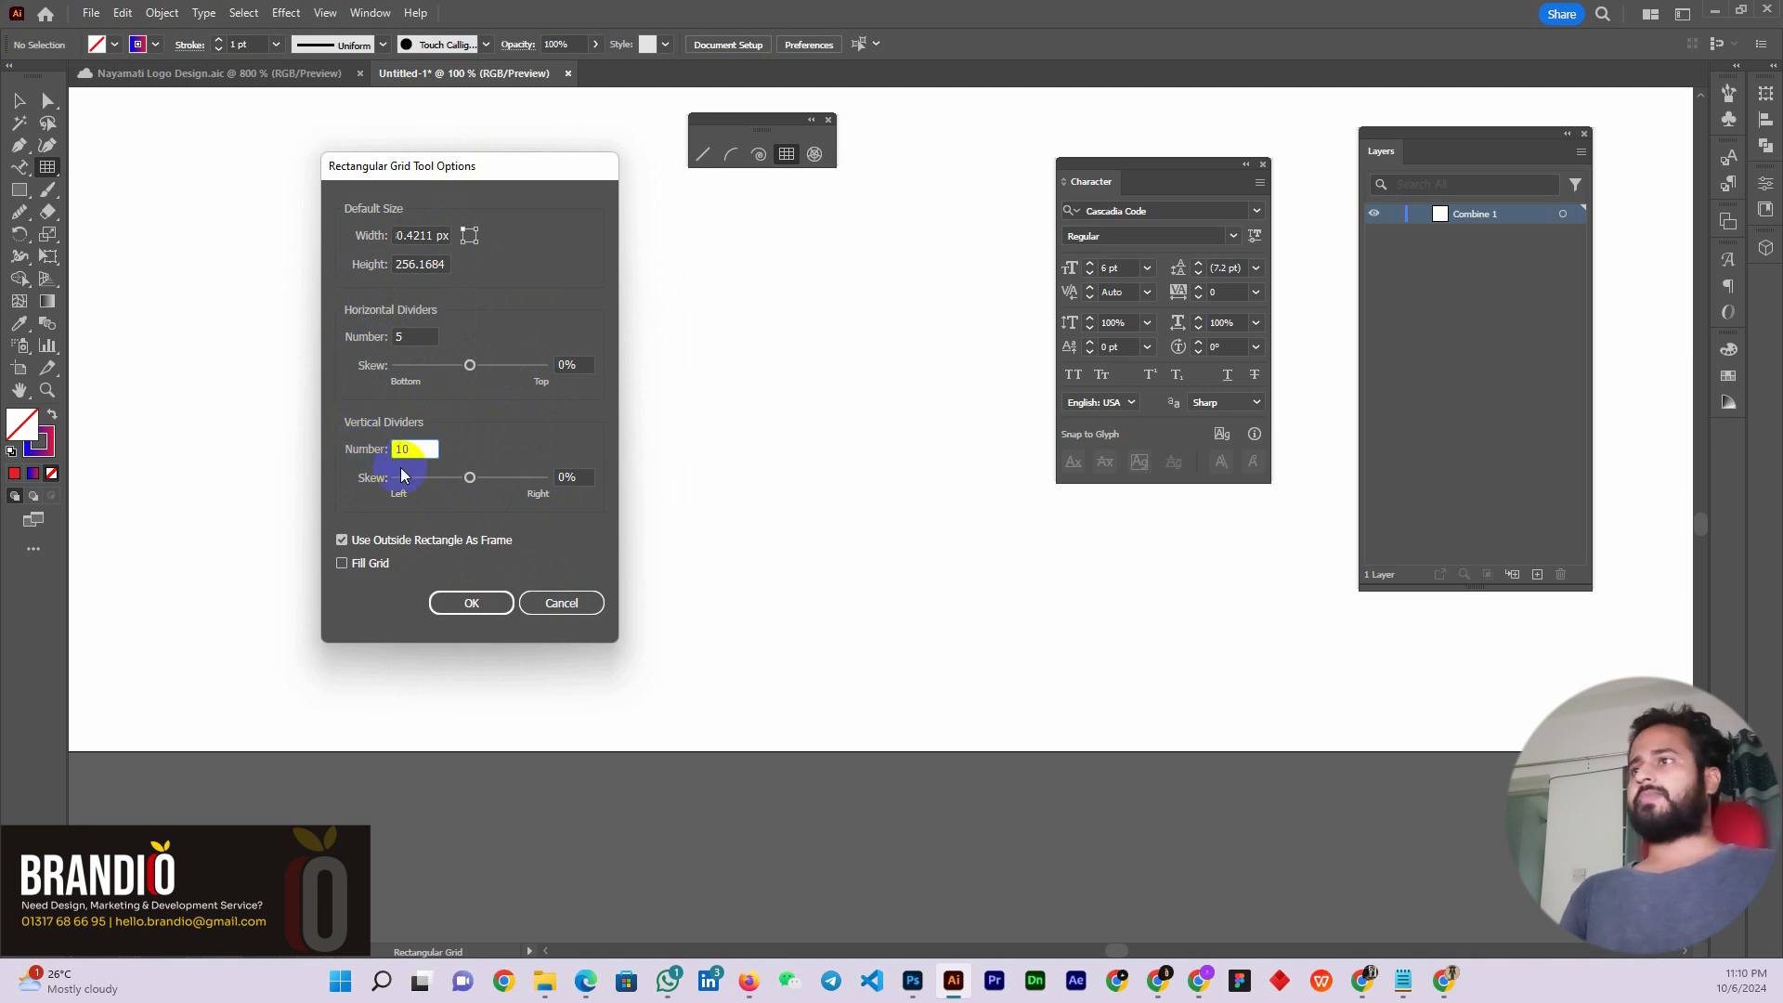
Skew the Rectangular Grid tool's vertical dividers to 127% and its horizontal dividers to -209%, and accept the options
left_click_drag(469, 477, 493, 480)
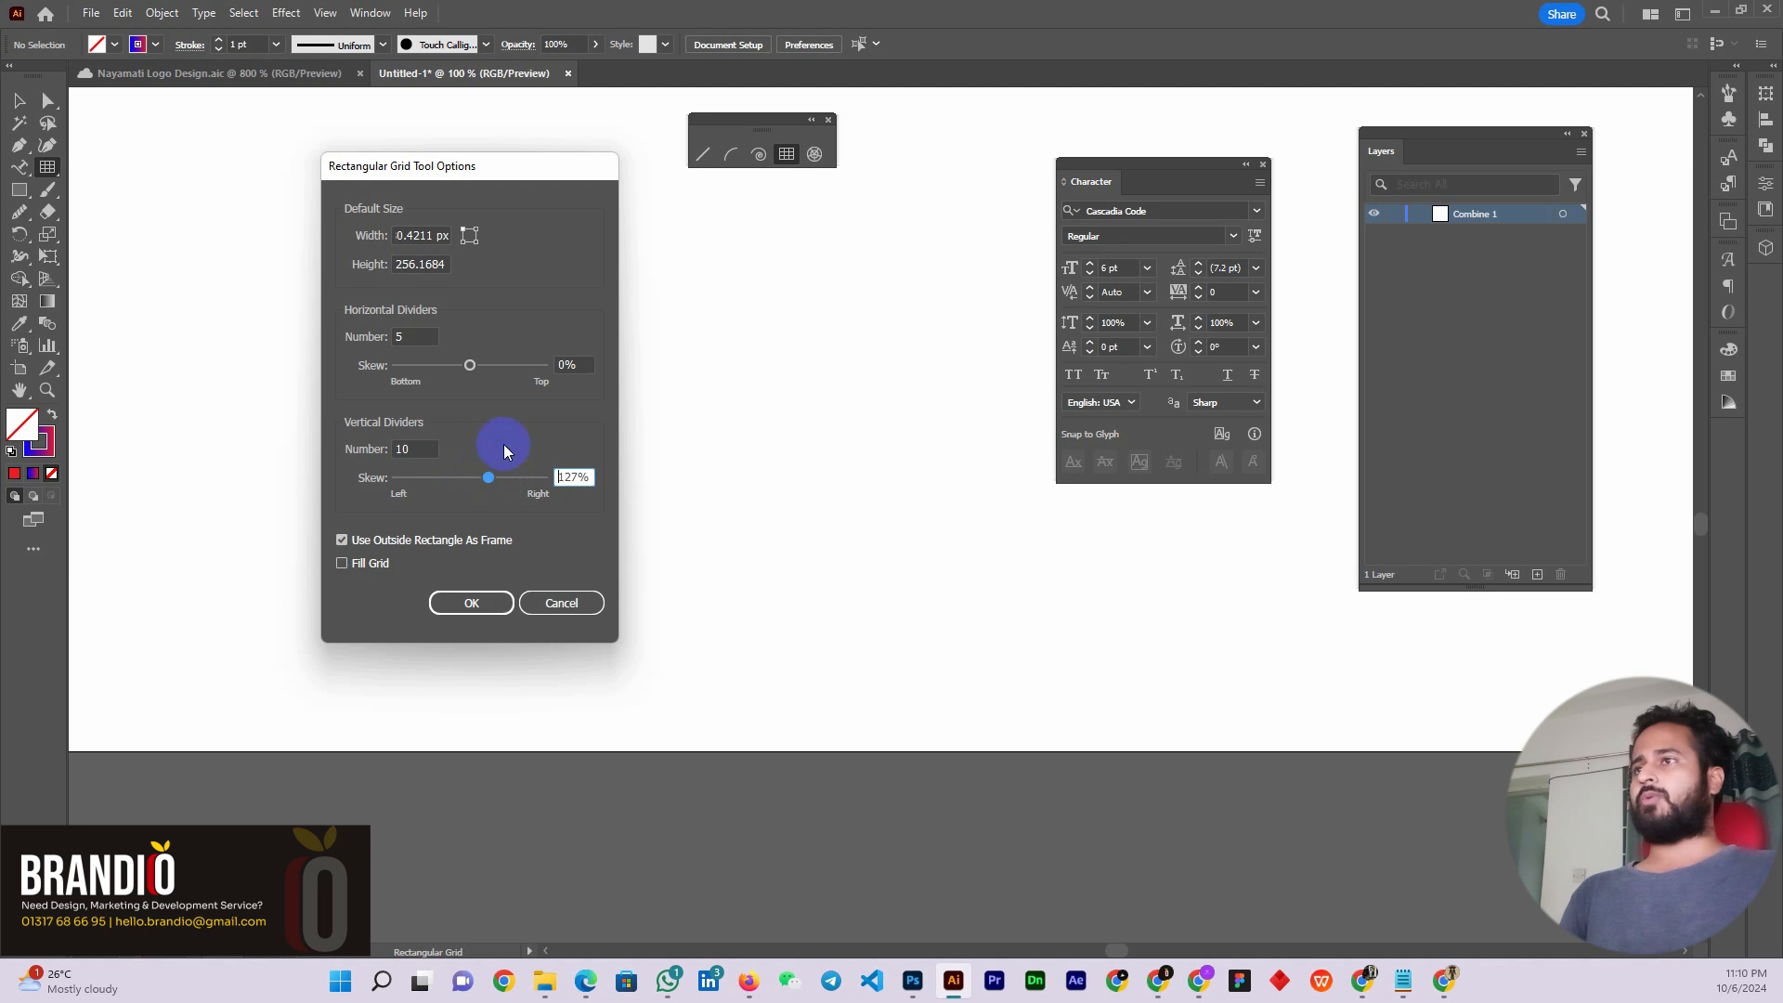
left_click_drag(469, 366, 436, 363)
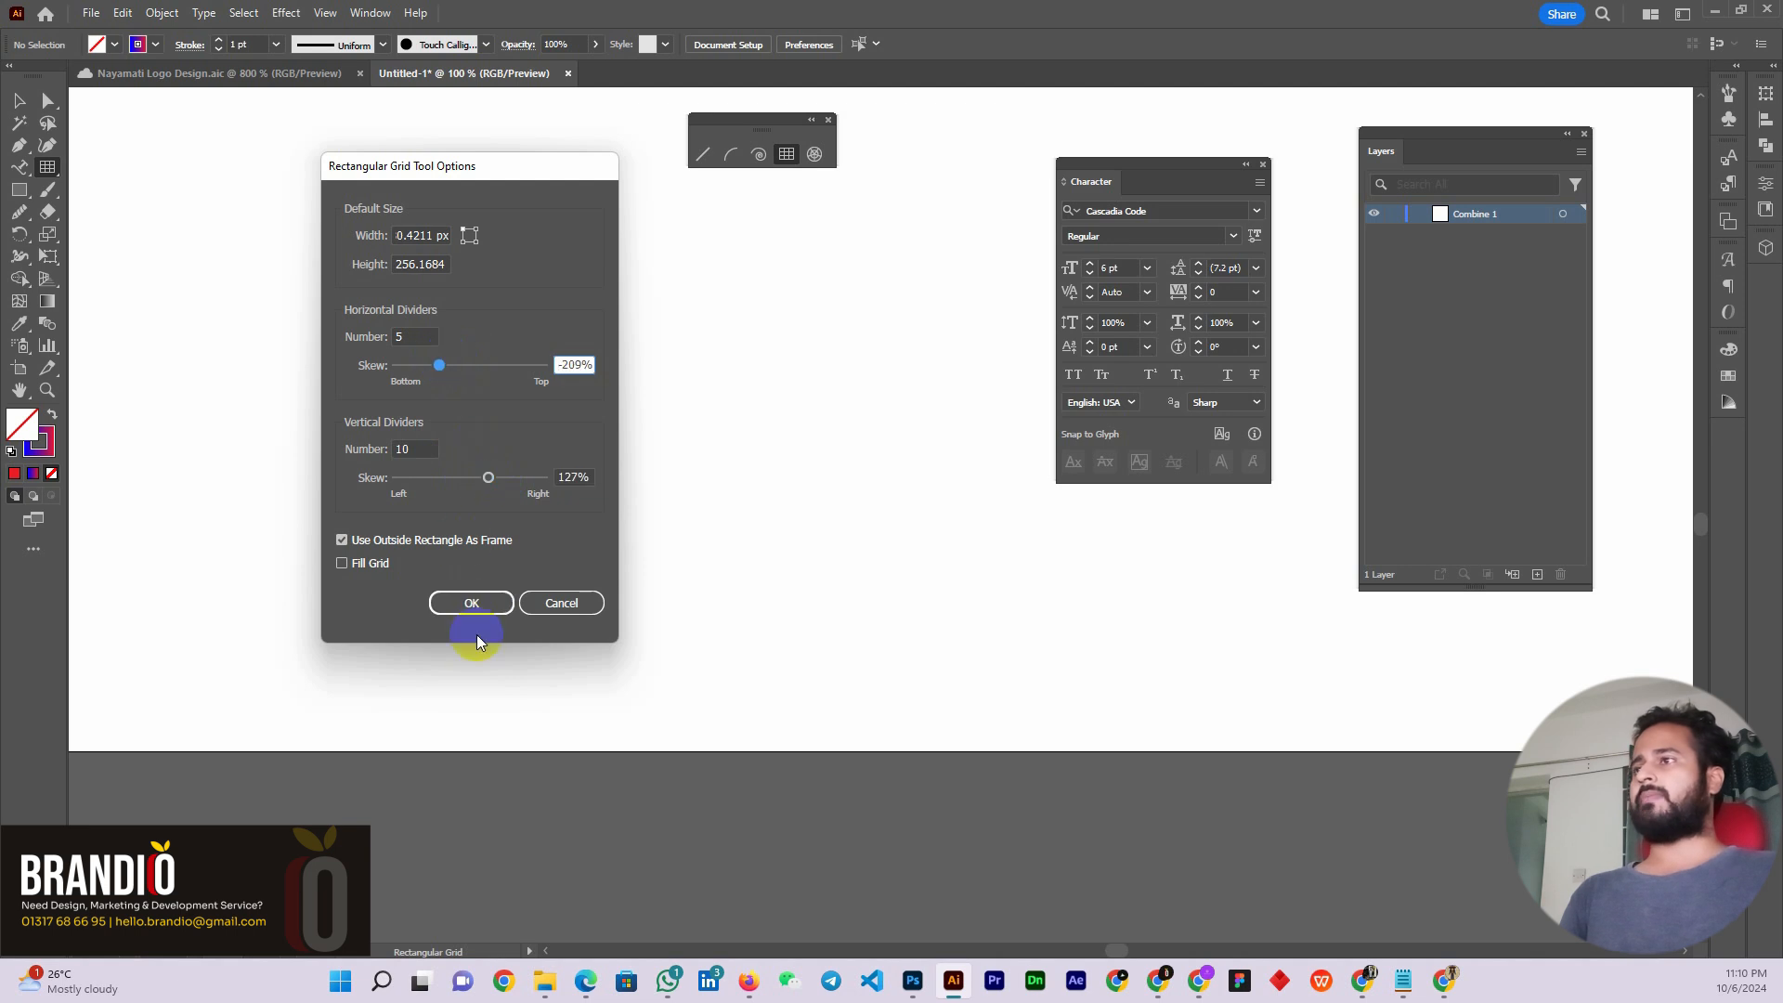
left_click(481, 605)
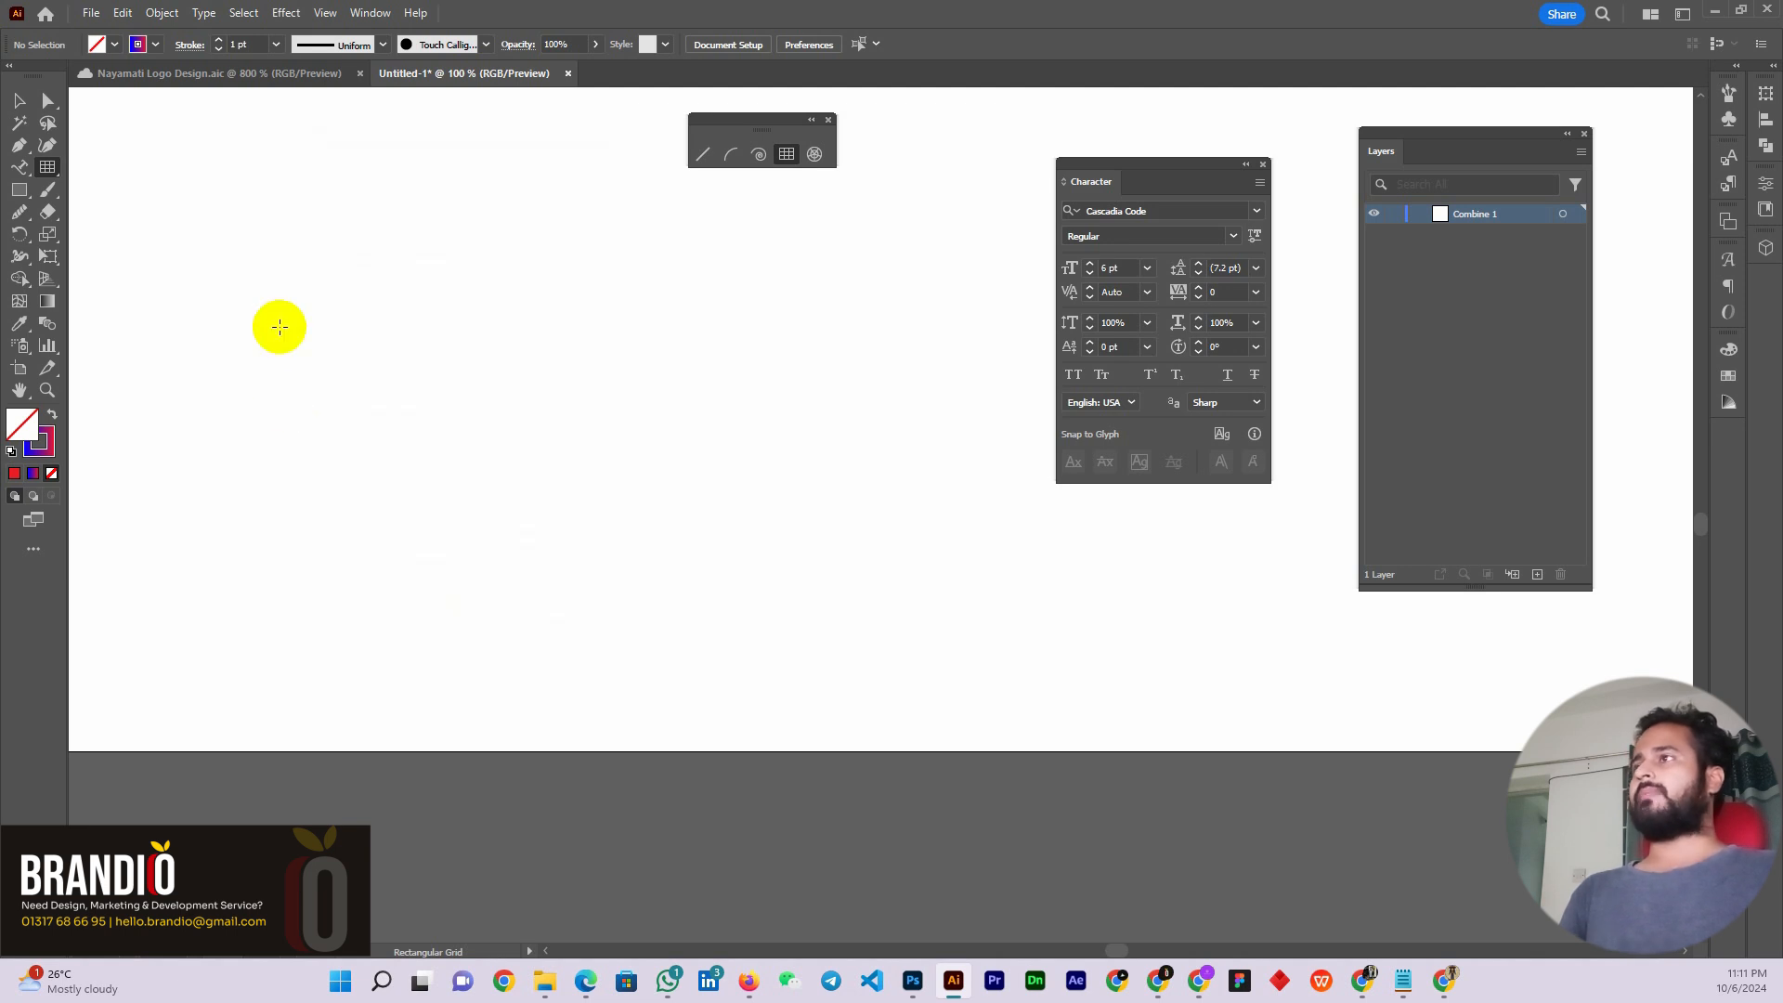
Draw a skewed rectangular grid about 364 px wide and 325 px high on the artboard, and delete it
left_click_drag(315, 228, 763, 628)
left_click(18, 99)
left_click(212, 168)
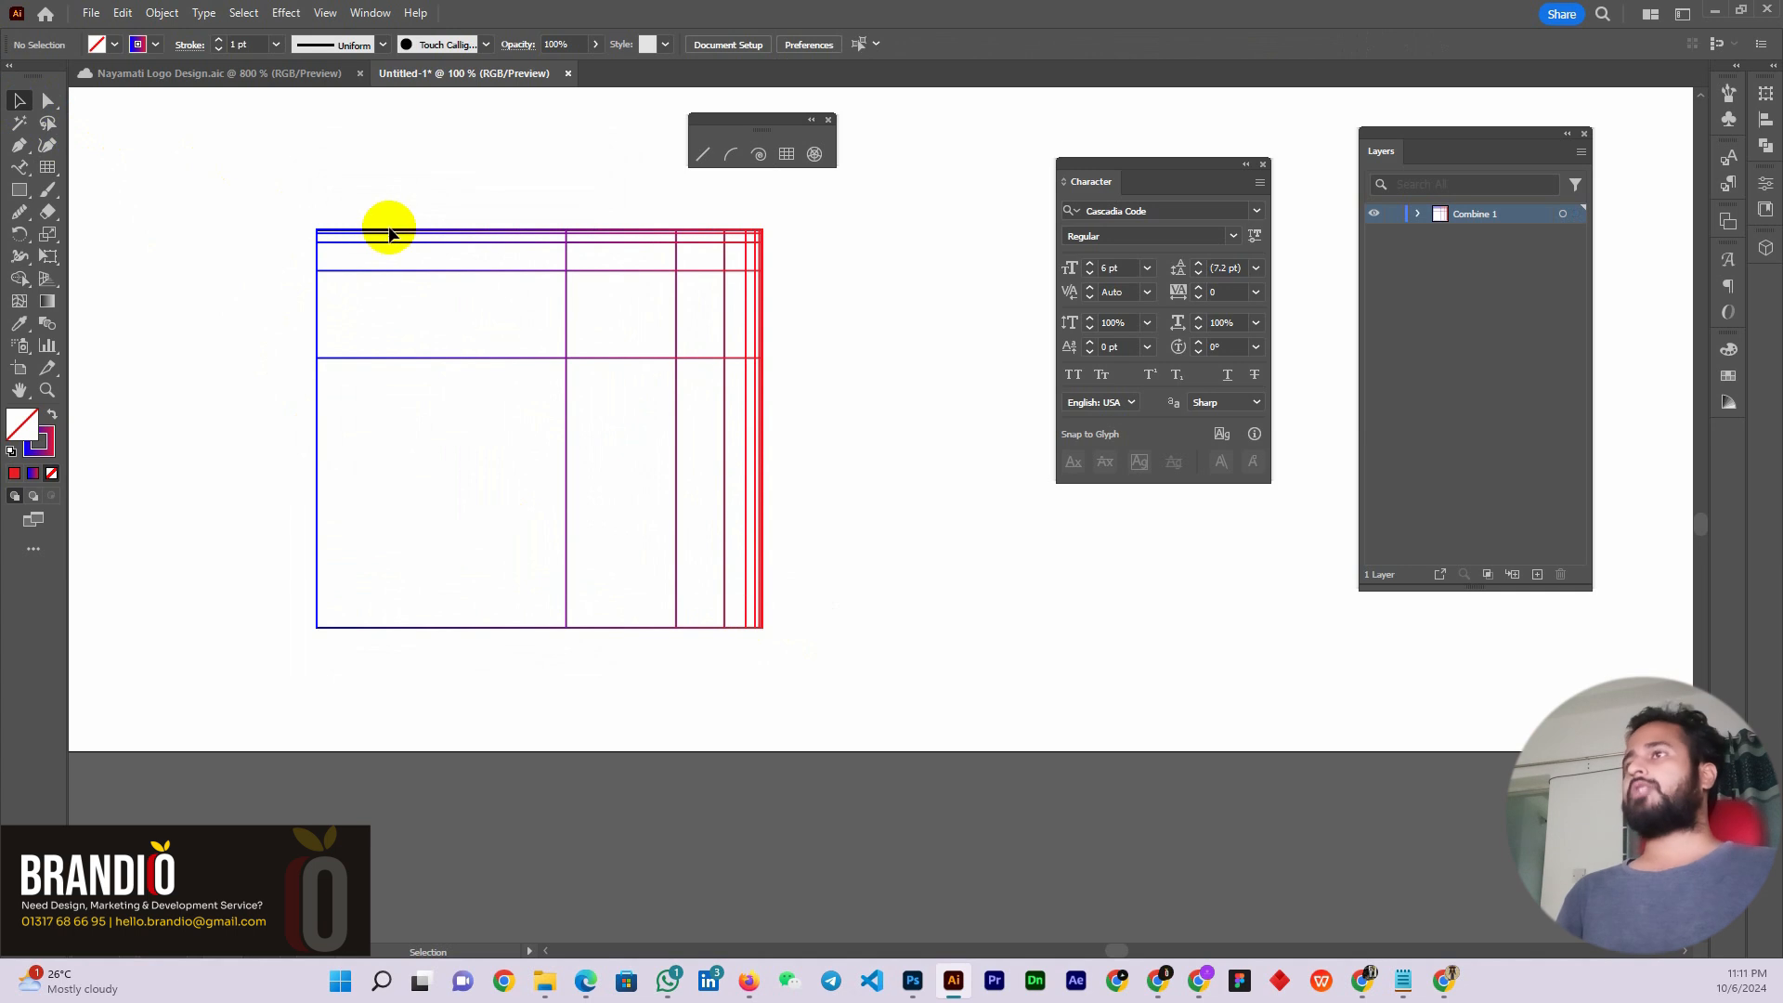
left_click(752, 351)
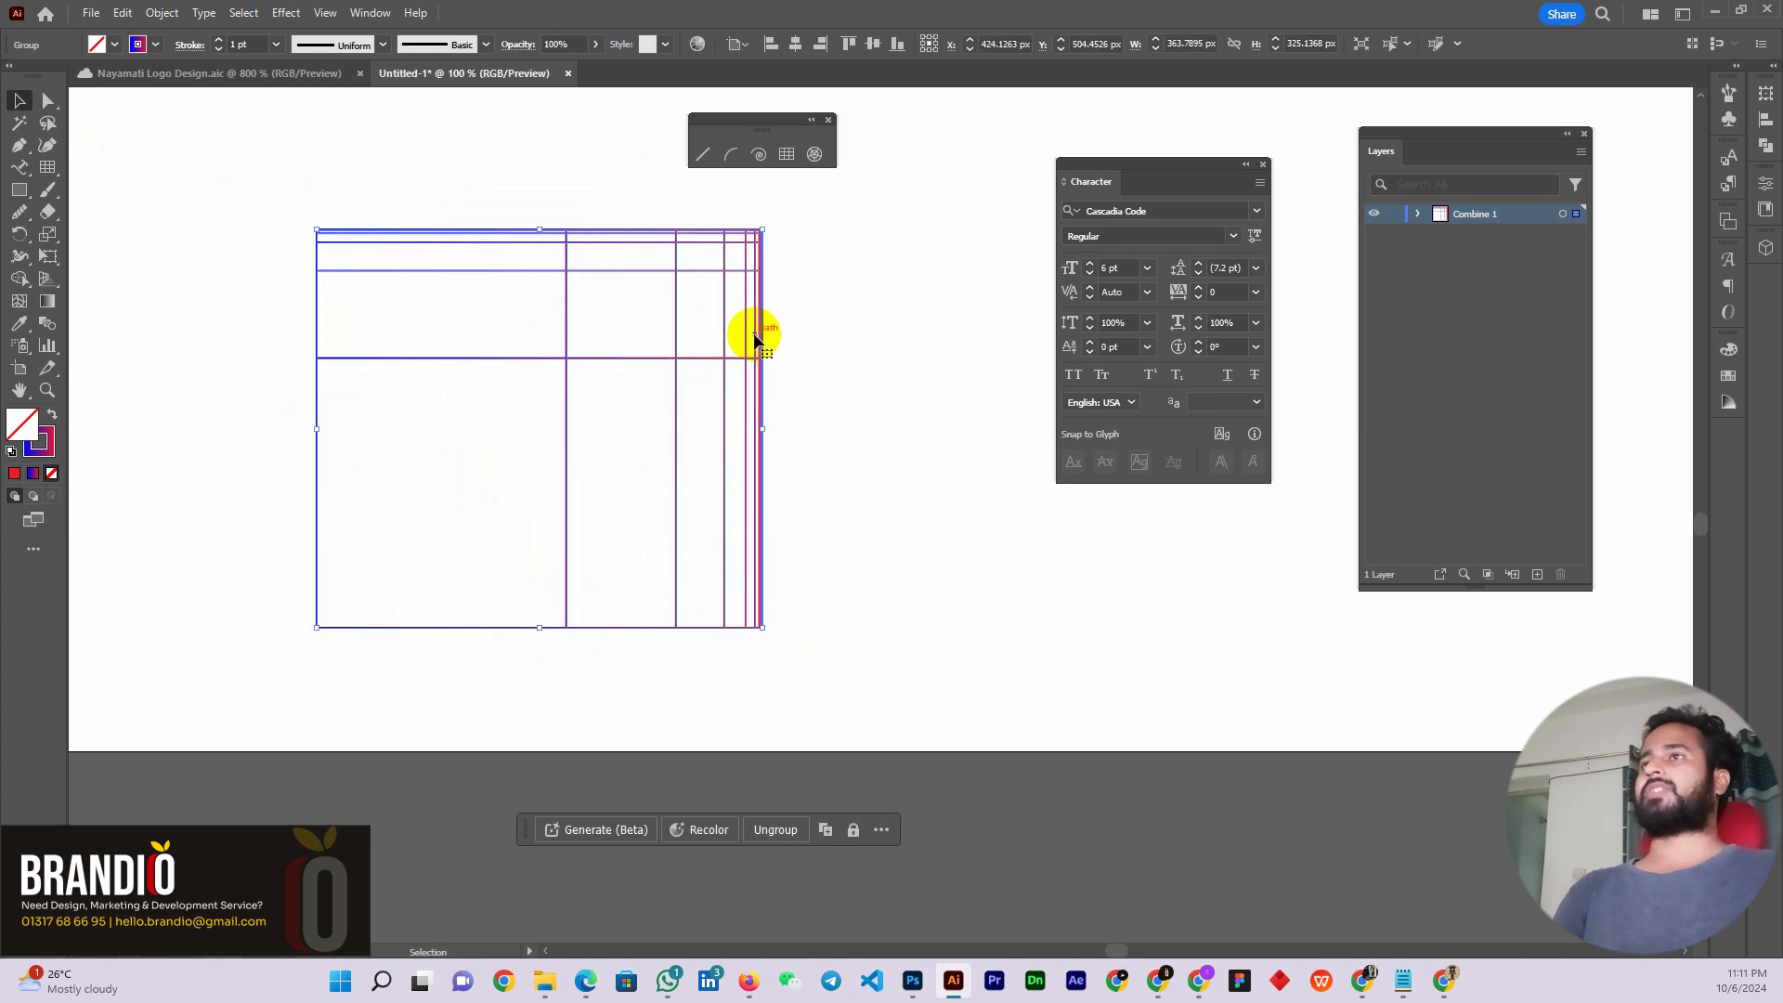
key("Delete")
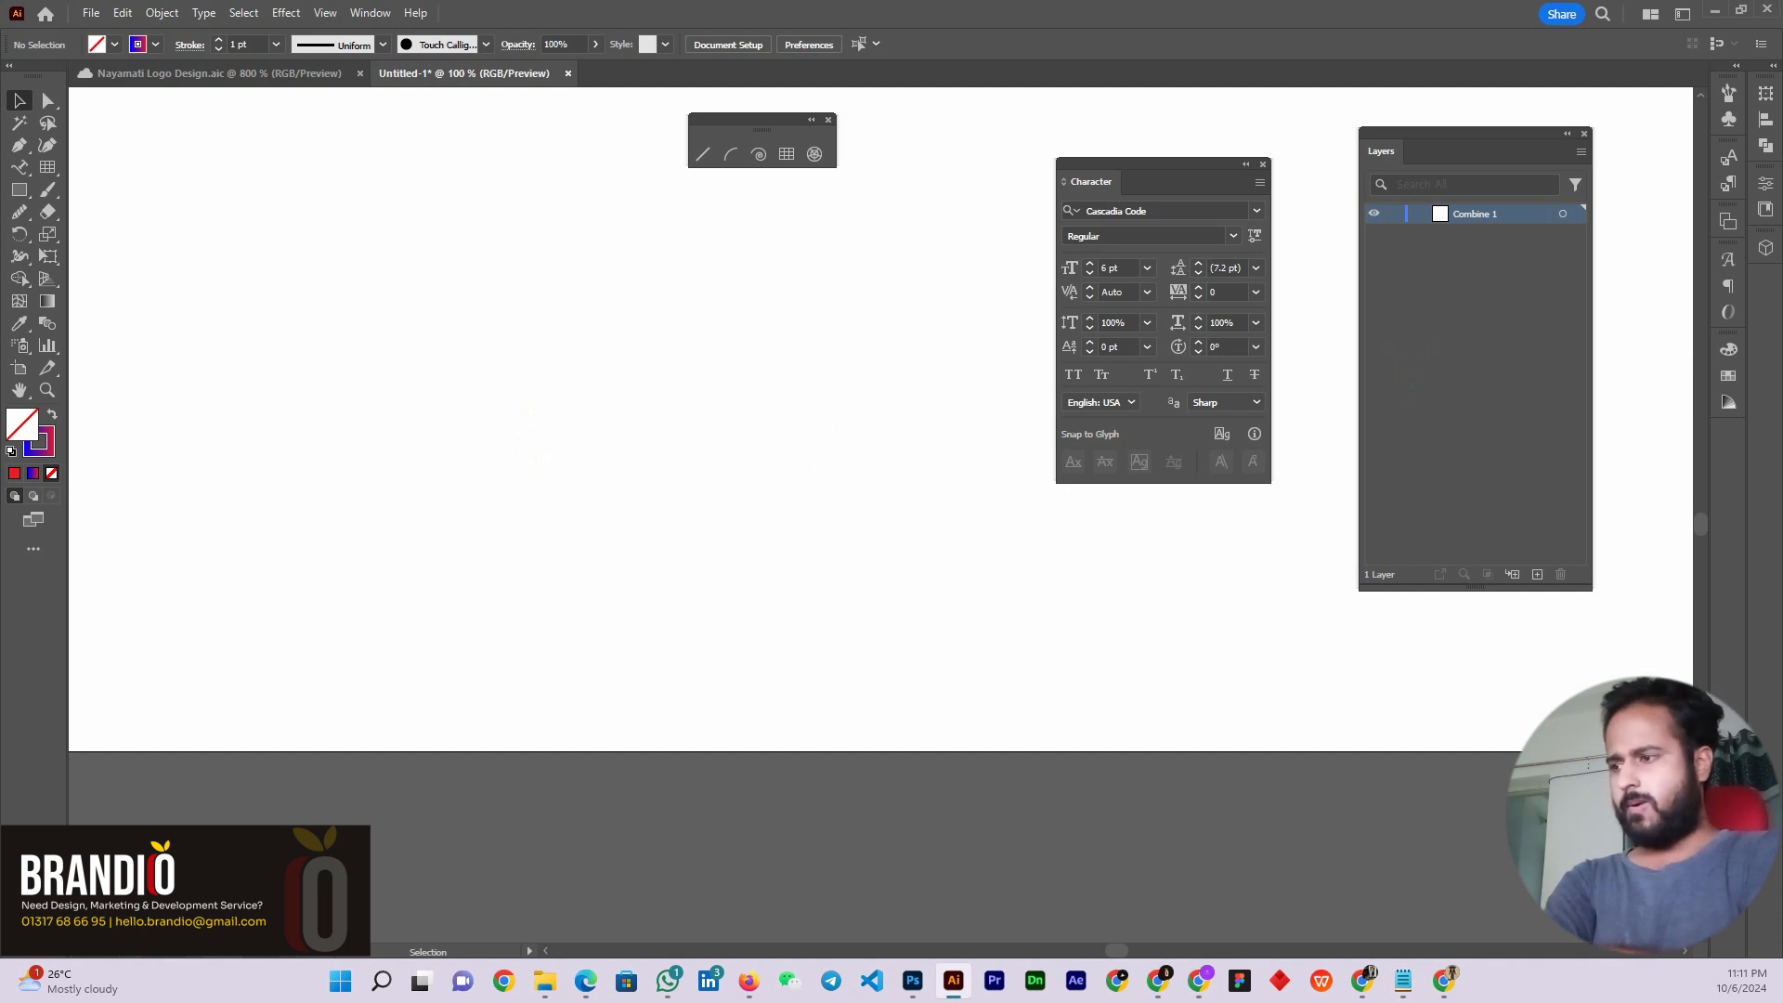
Set the Rectangular Grid tool's skew to 100% for both horizontal and vertical dividers, and accept the options
double_click(788, 153)
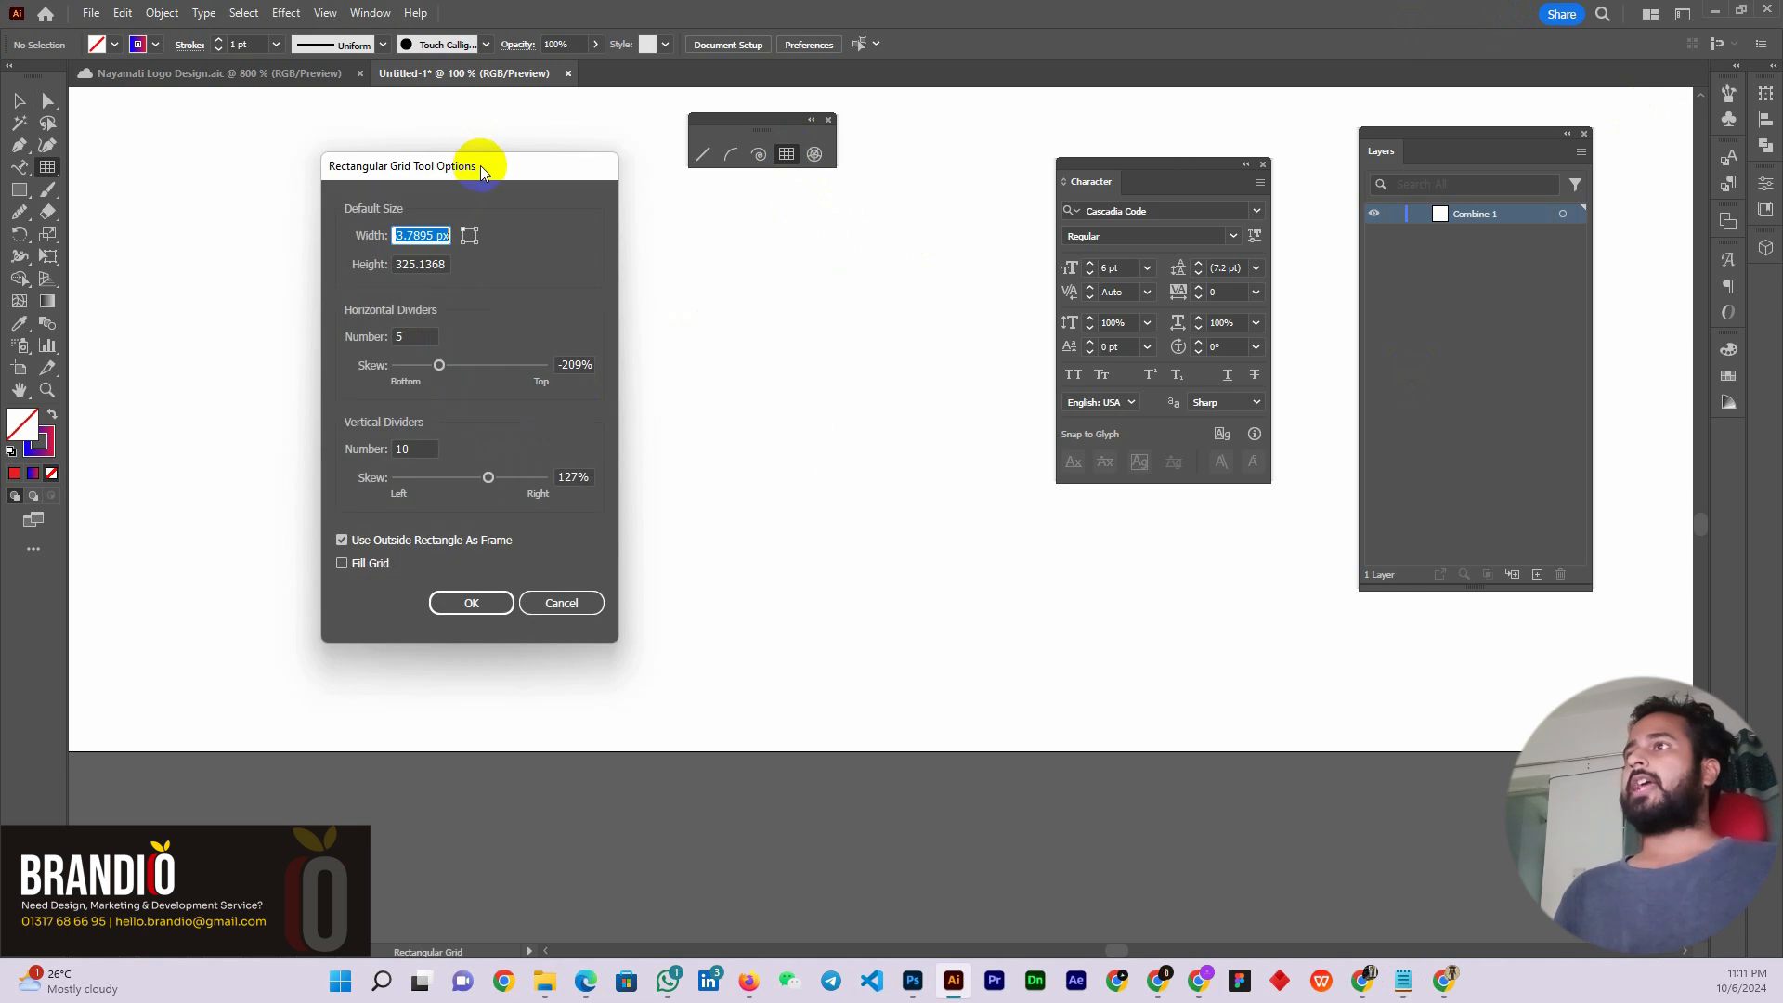
left_click_drag(480, 169, 744, 198)
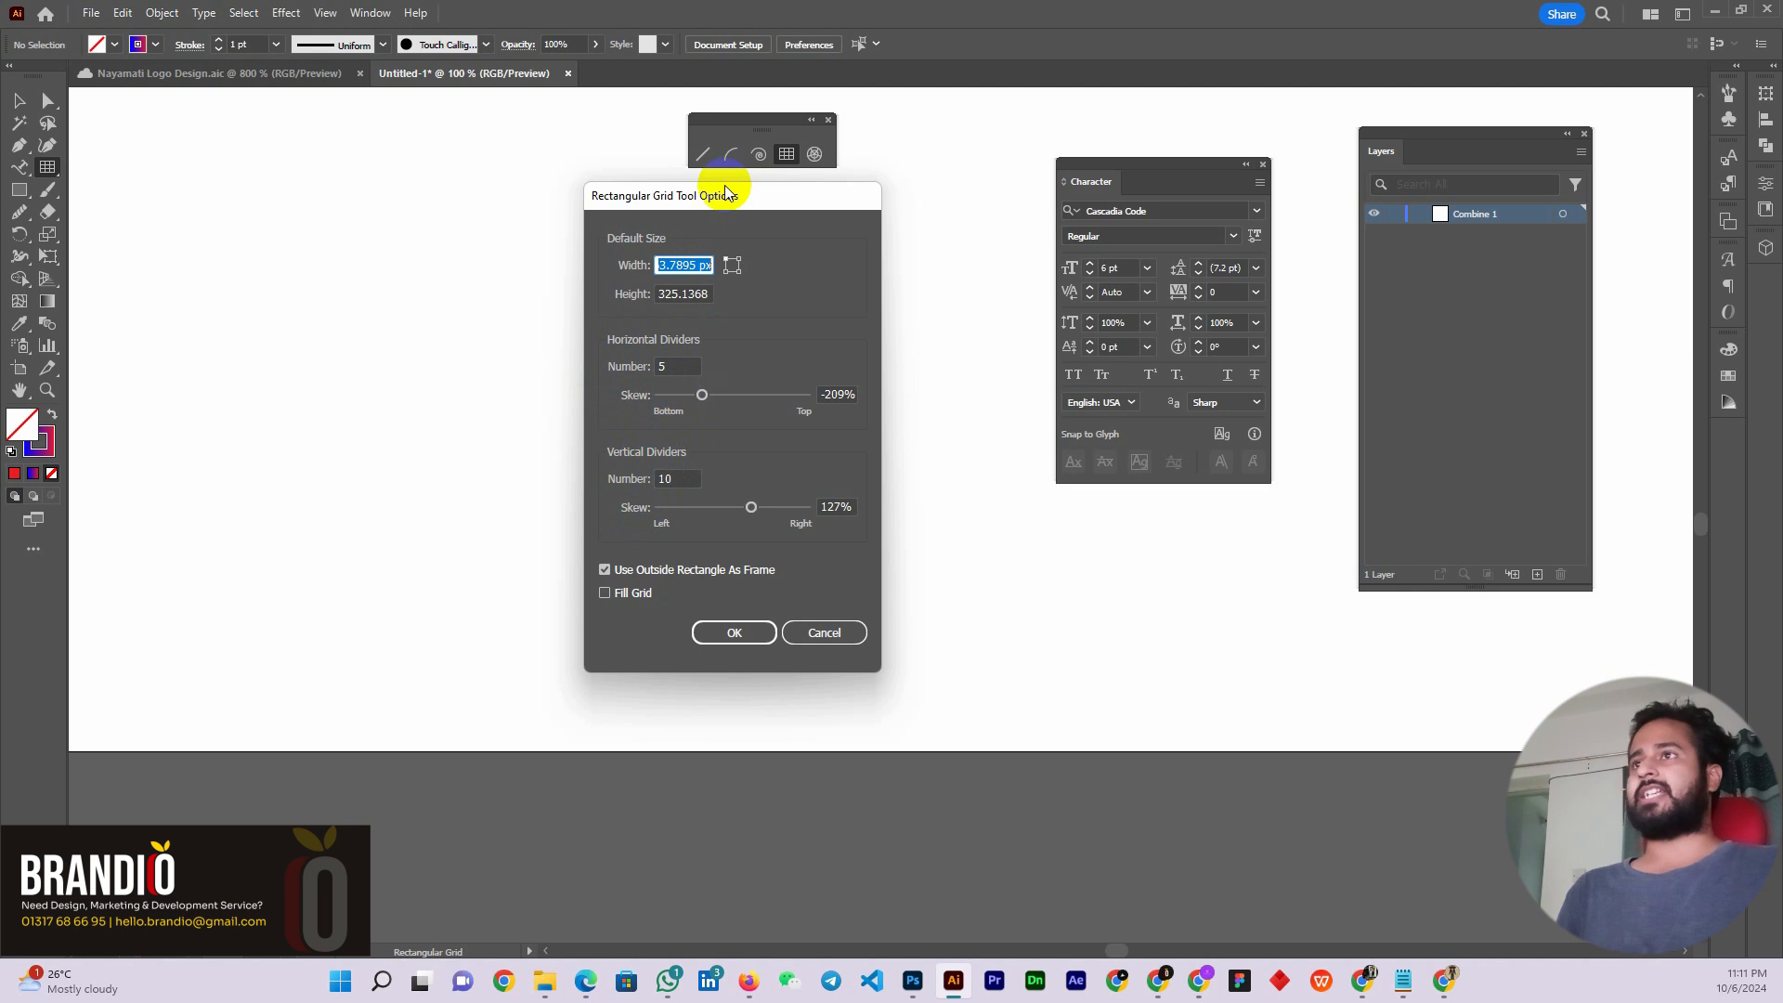
left_click_drag(725, 192, 639, 238)
left_click_drag(742, 395, 701, 402)
type("100")
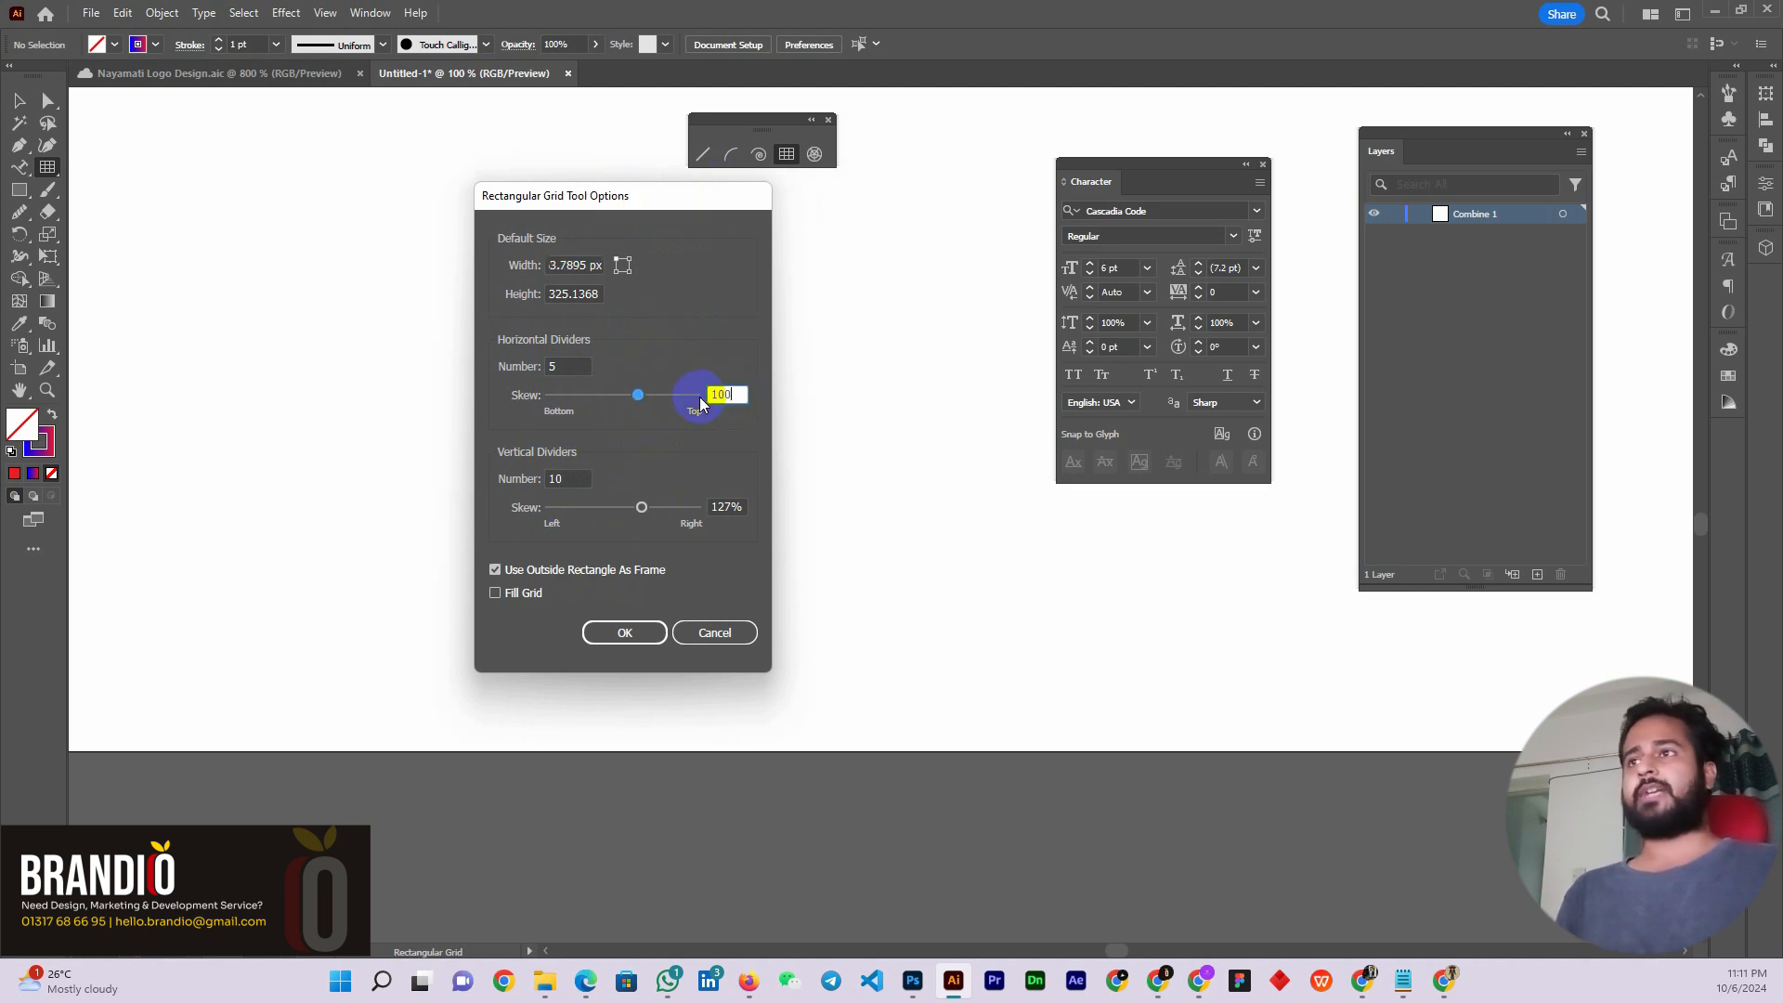
left_click_drag(736, 509, 698, 518)
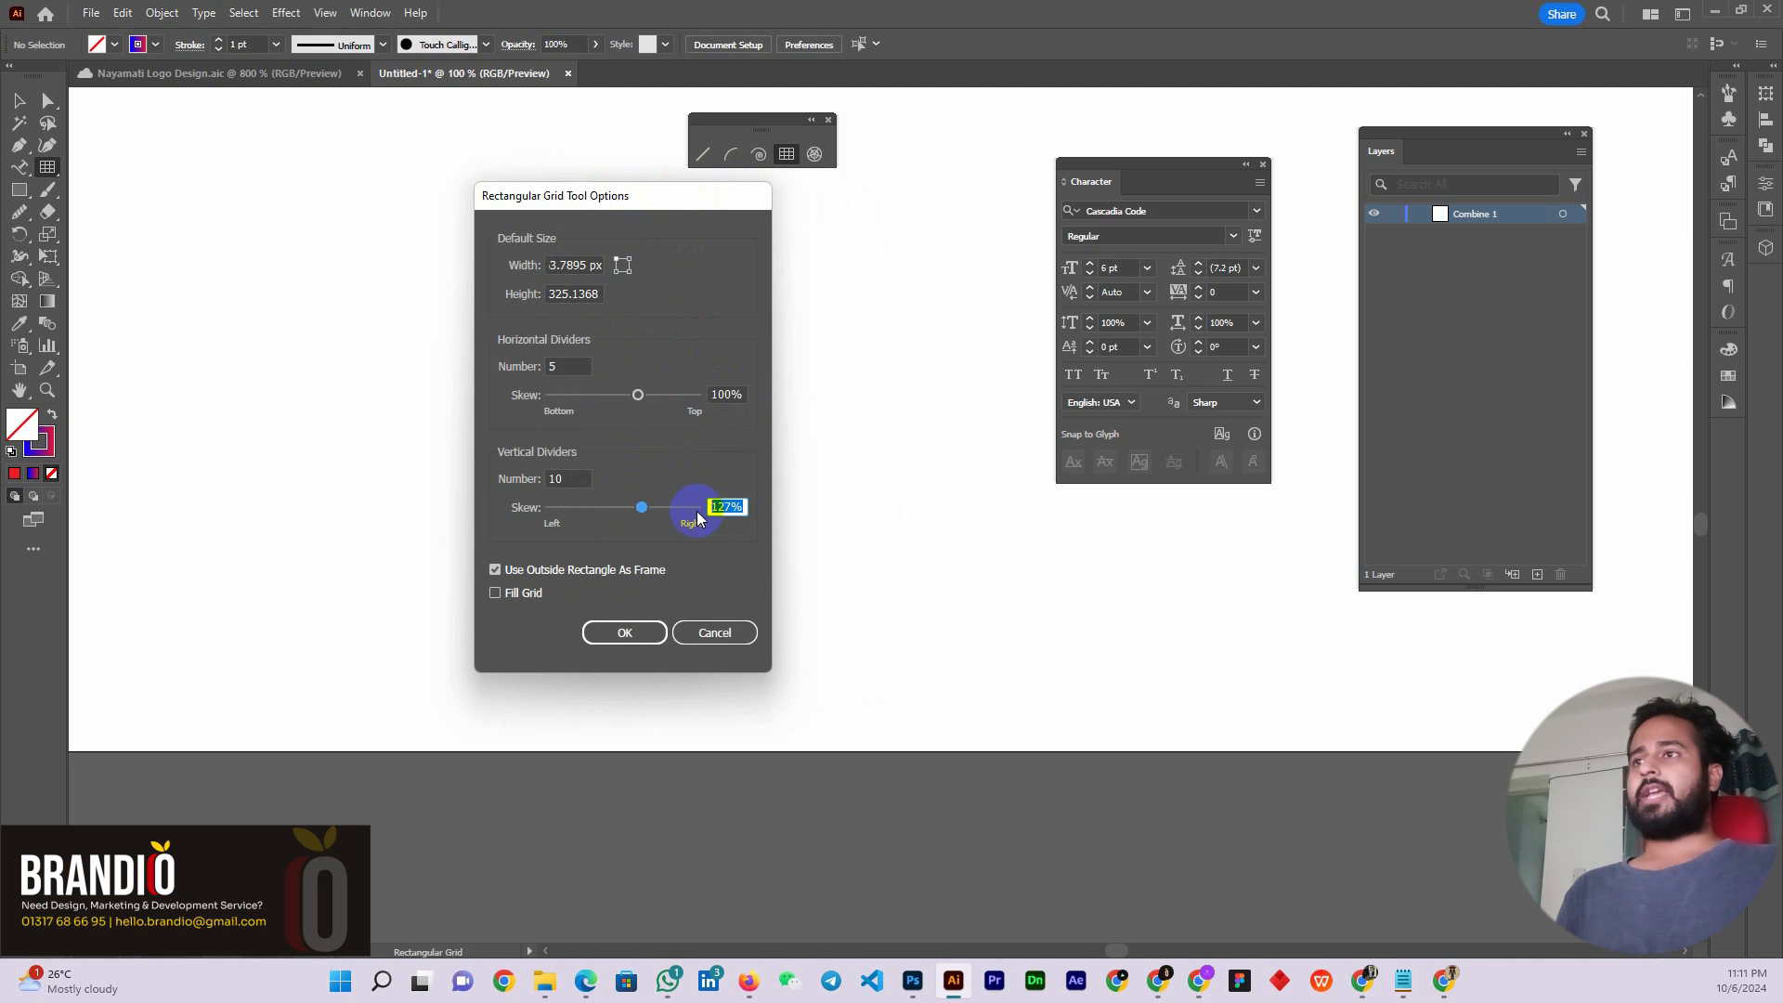
type("10")
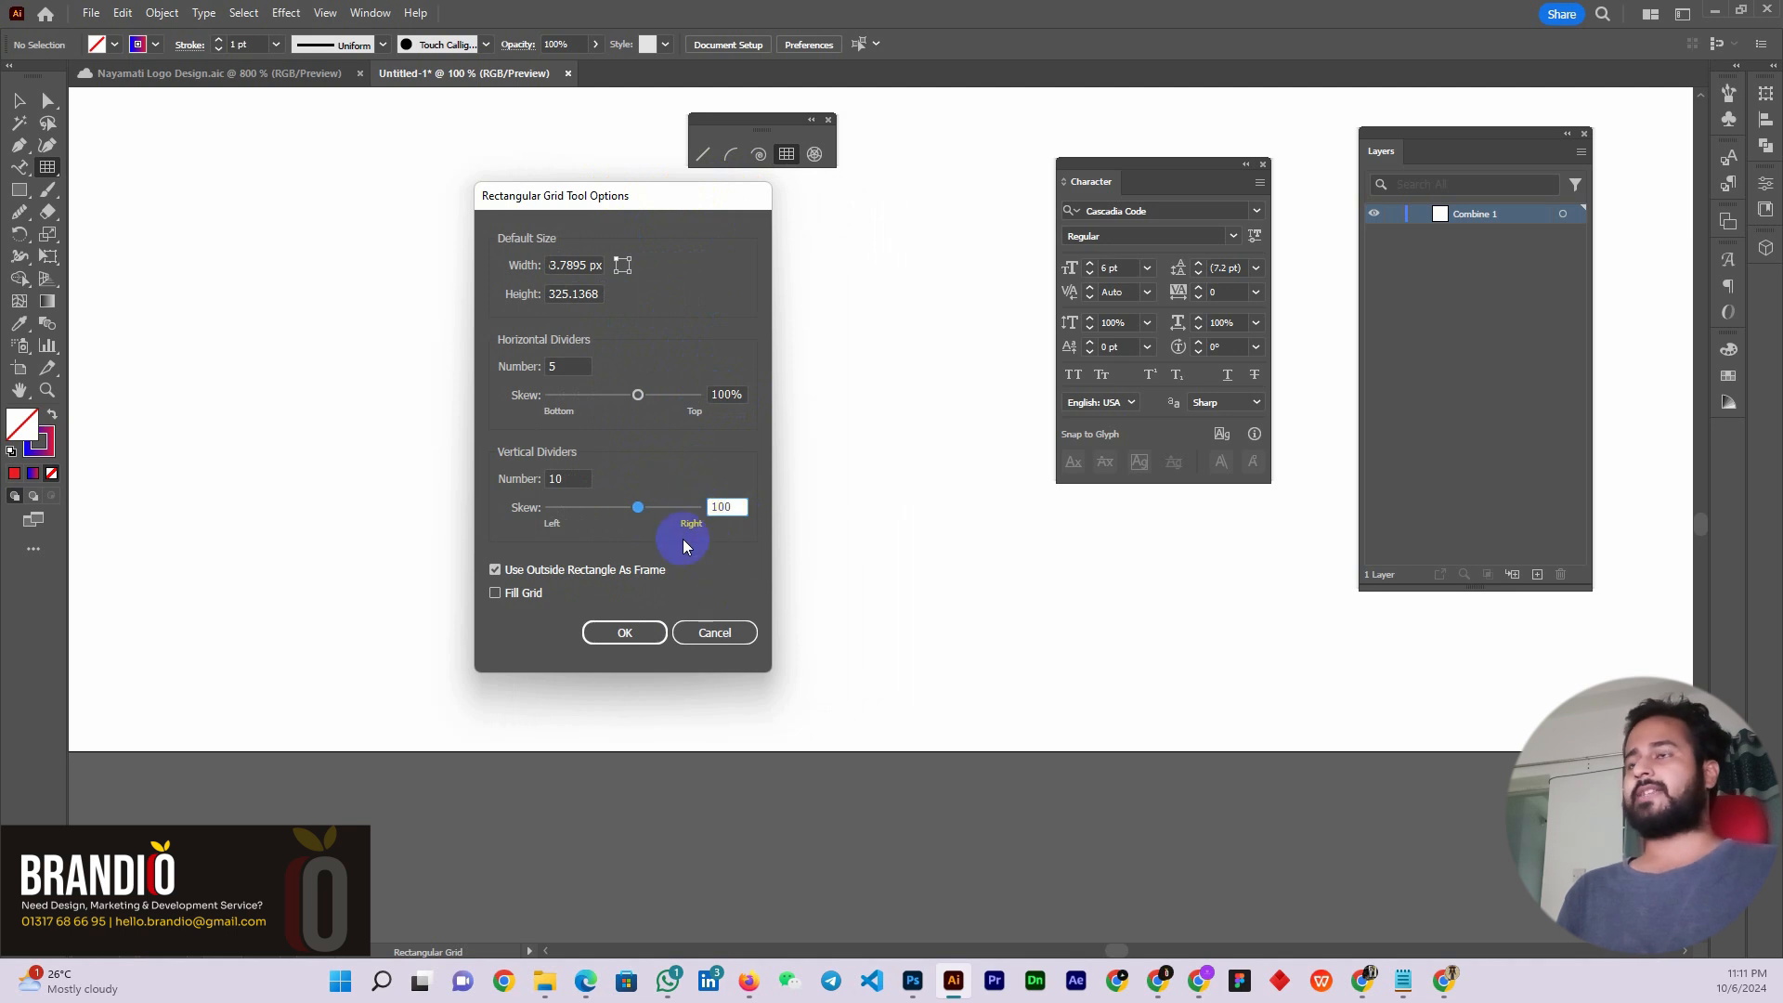
type("0")
left_click(623, 633)
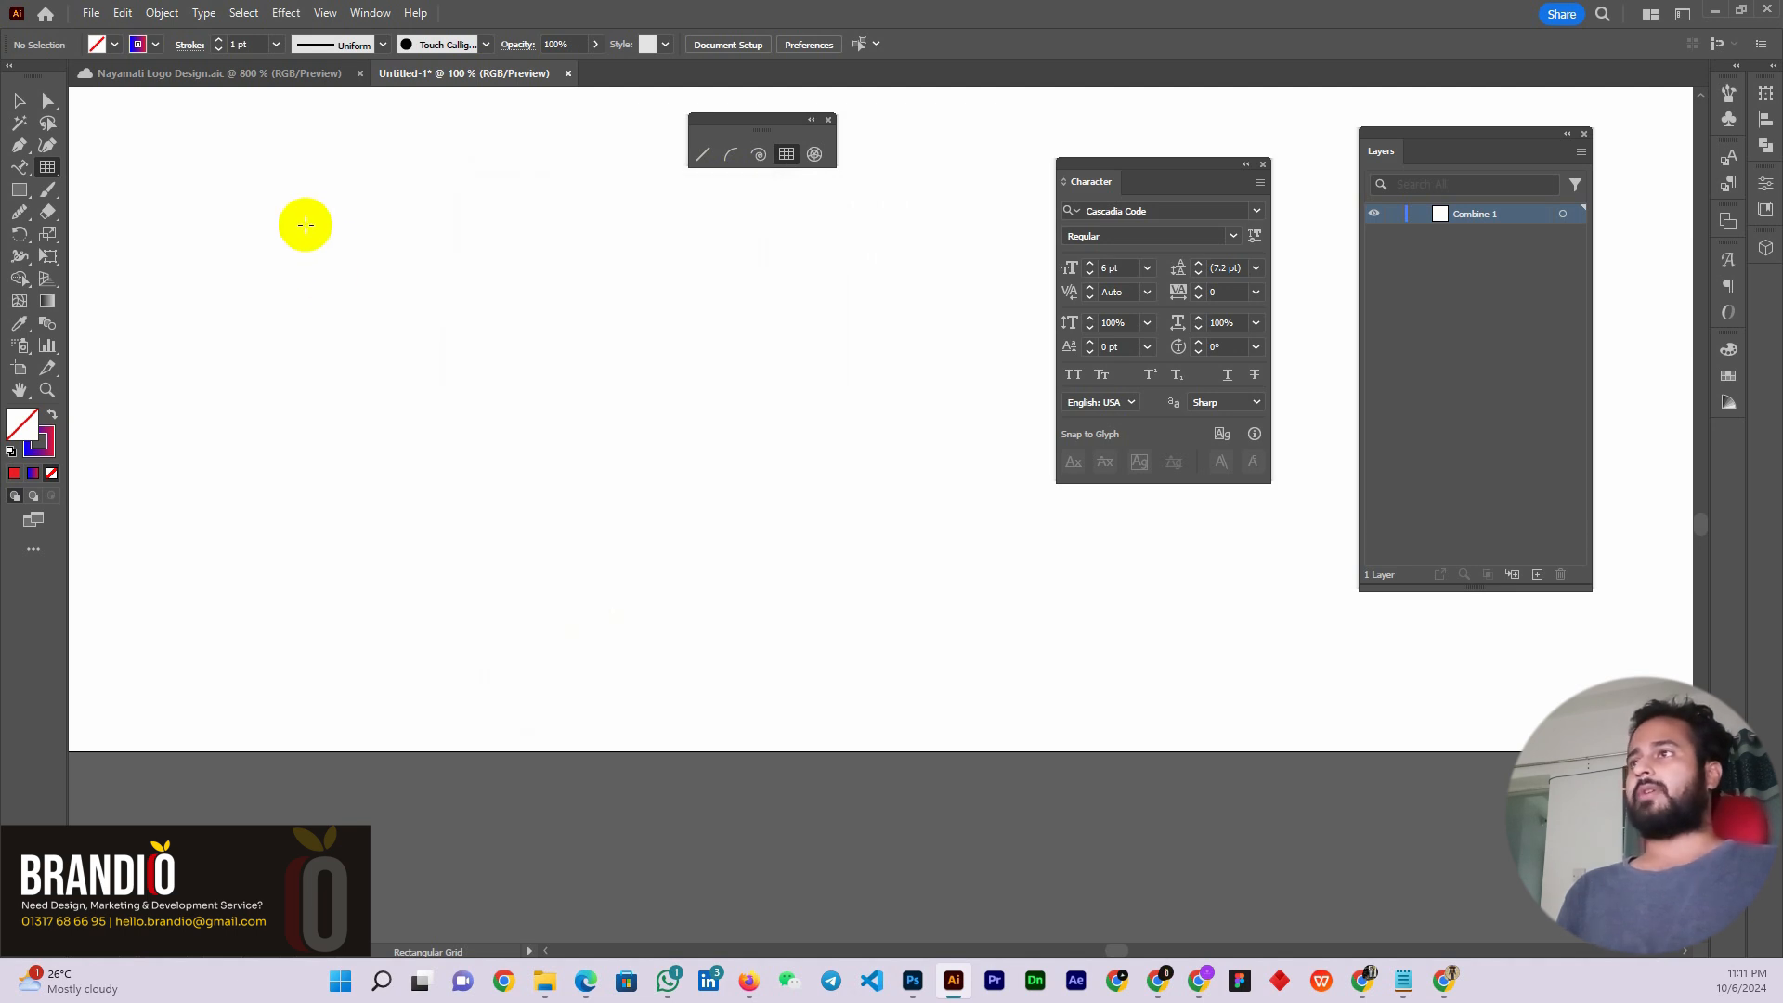
Draw a rectangular grid about 380 px wide and 318 px high on the artboard and select it
left_click_drag(305, 224, 741, 590)
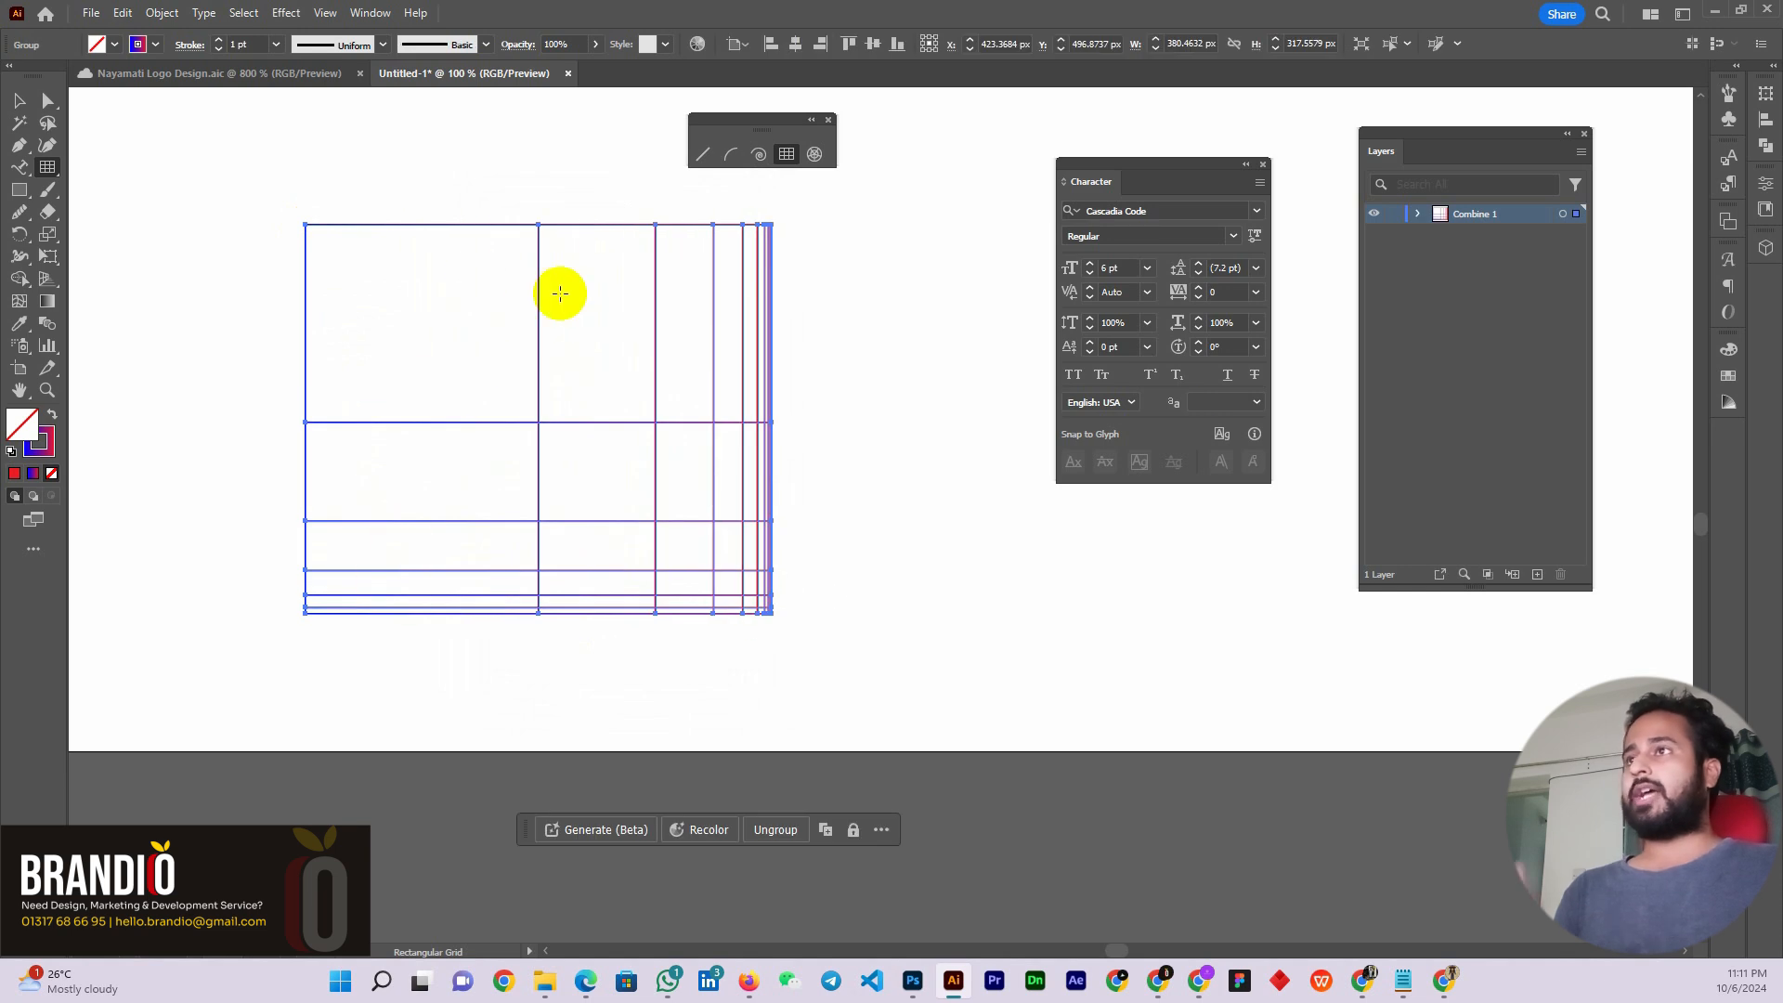
left_click(20, 106)
left_click(130, 277)
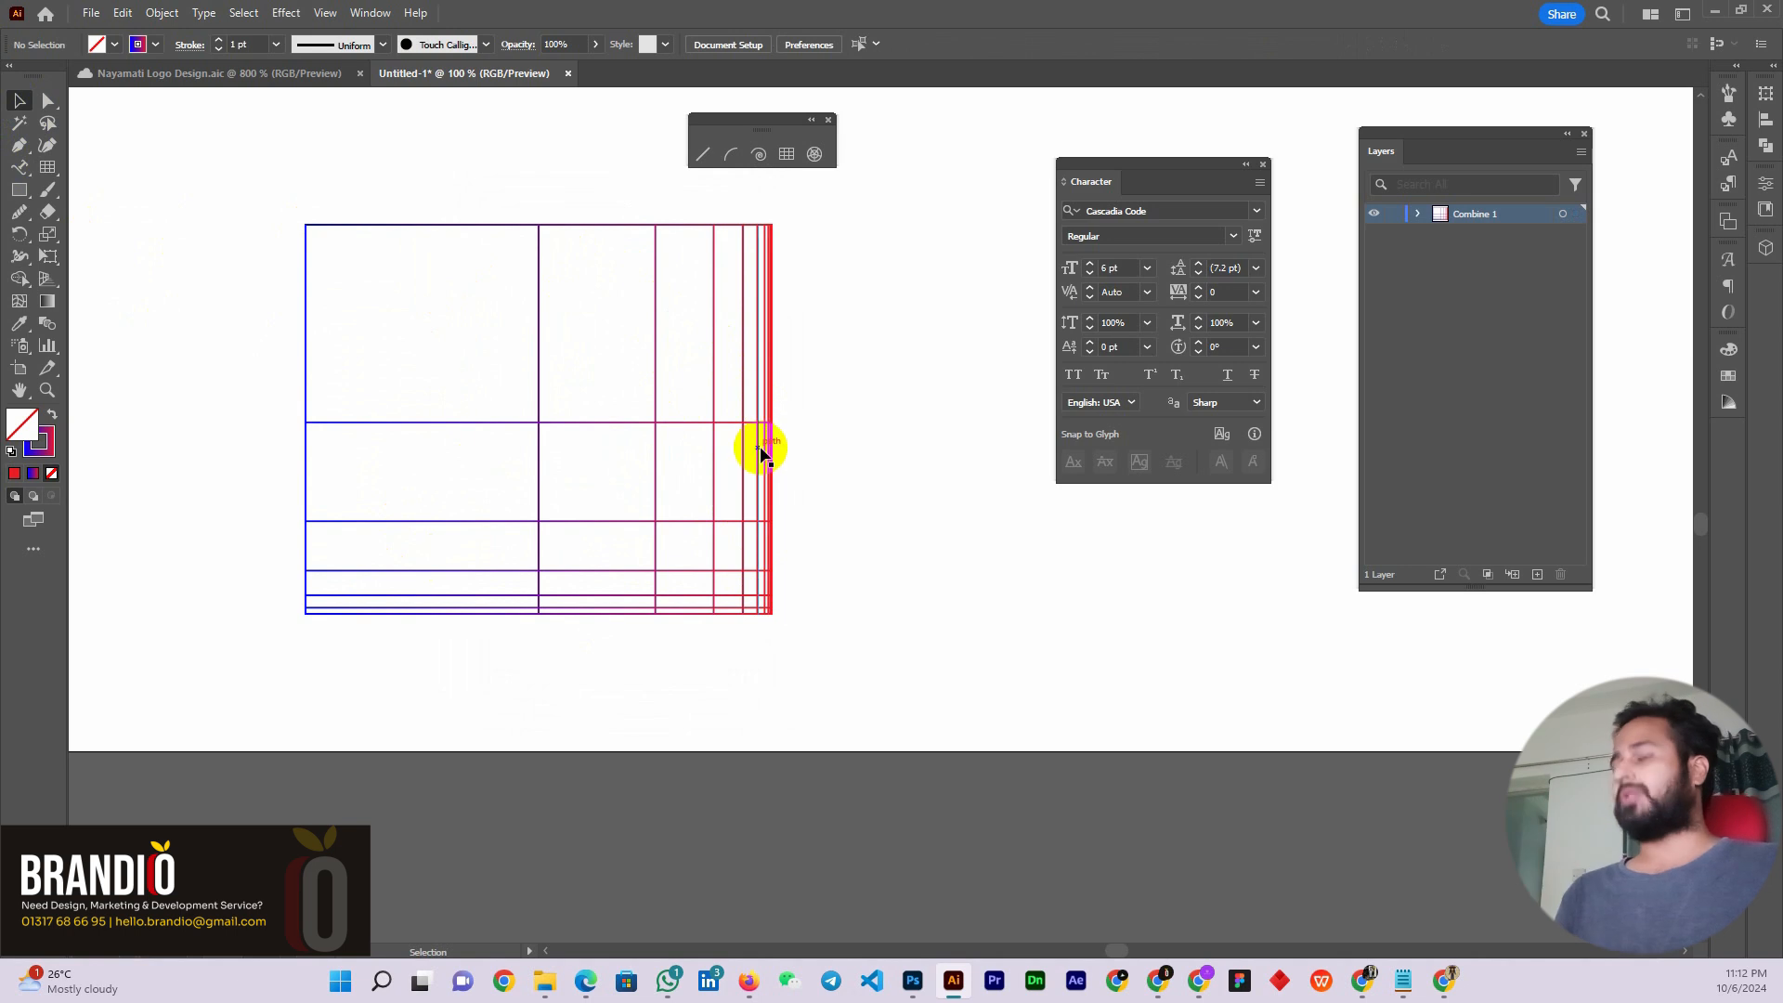
left_click(760, 453)
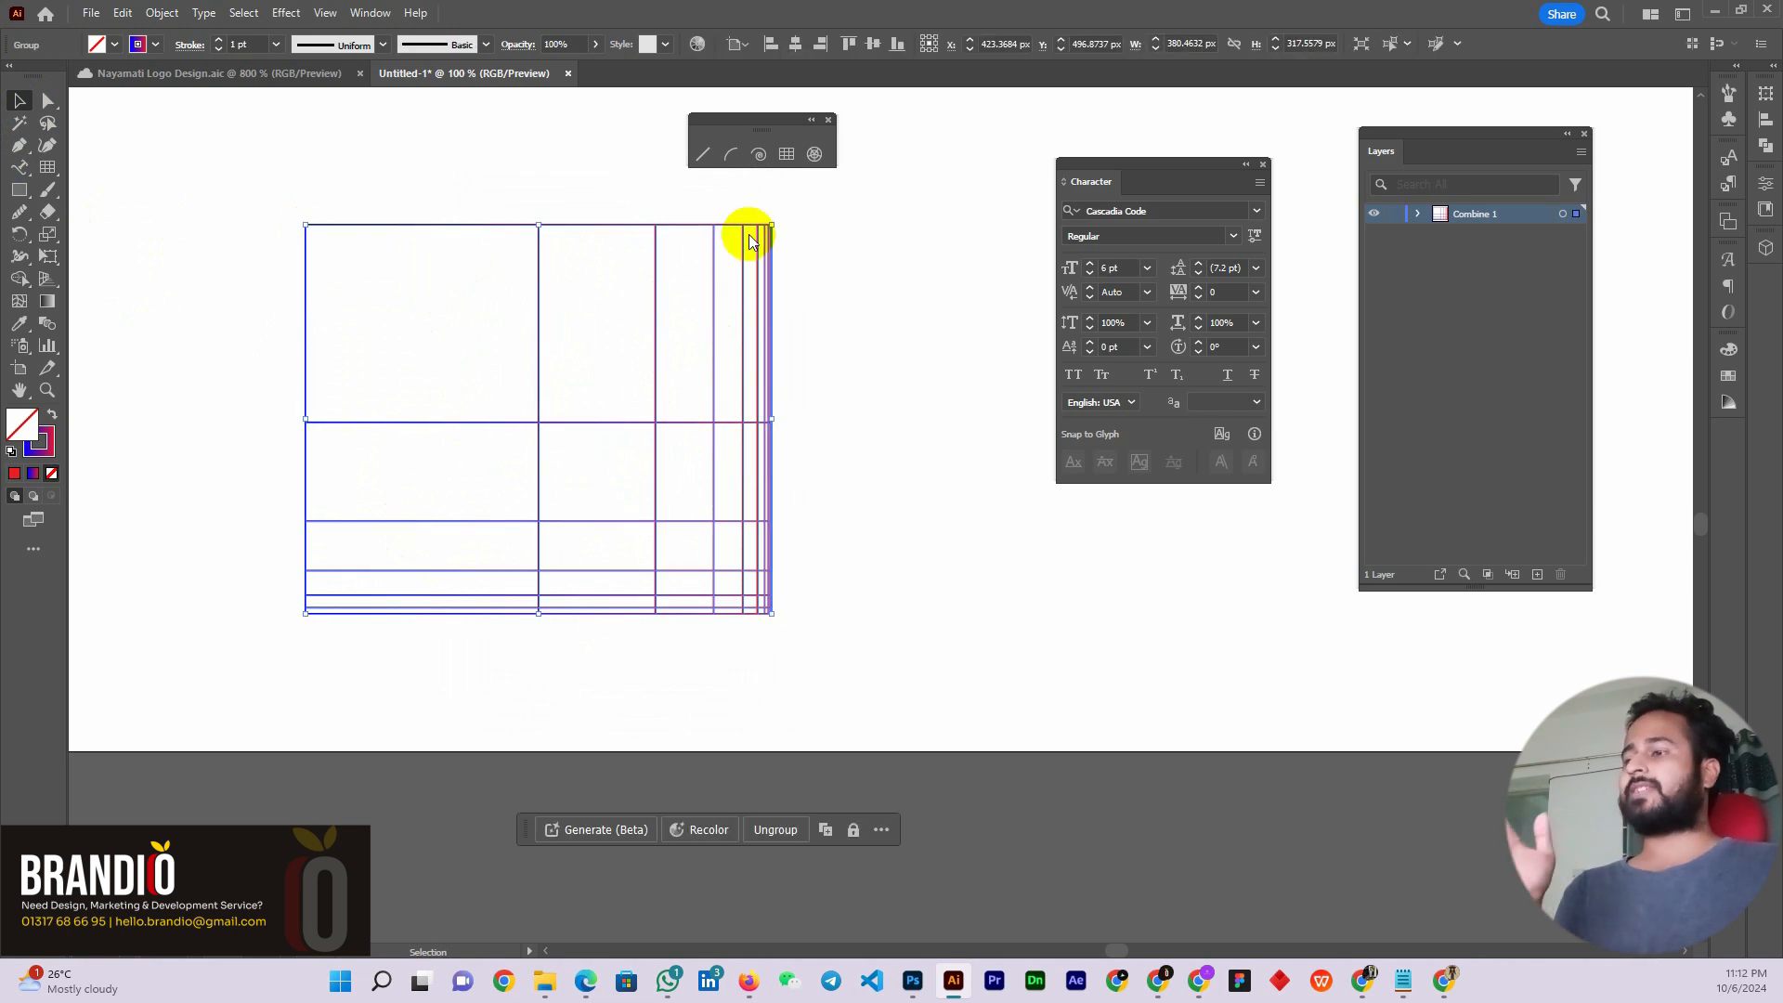
Set the Rectangular Grid tool's horizontal divider skew to 200% and vertical divider skew to -208%, and accept the options
scroll(449, 411, "down", 3)
scroll(633, 392, "up", 3)
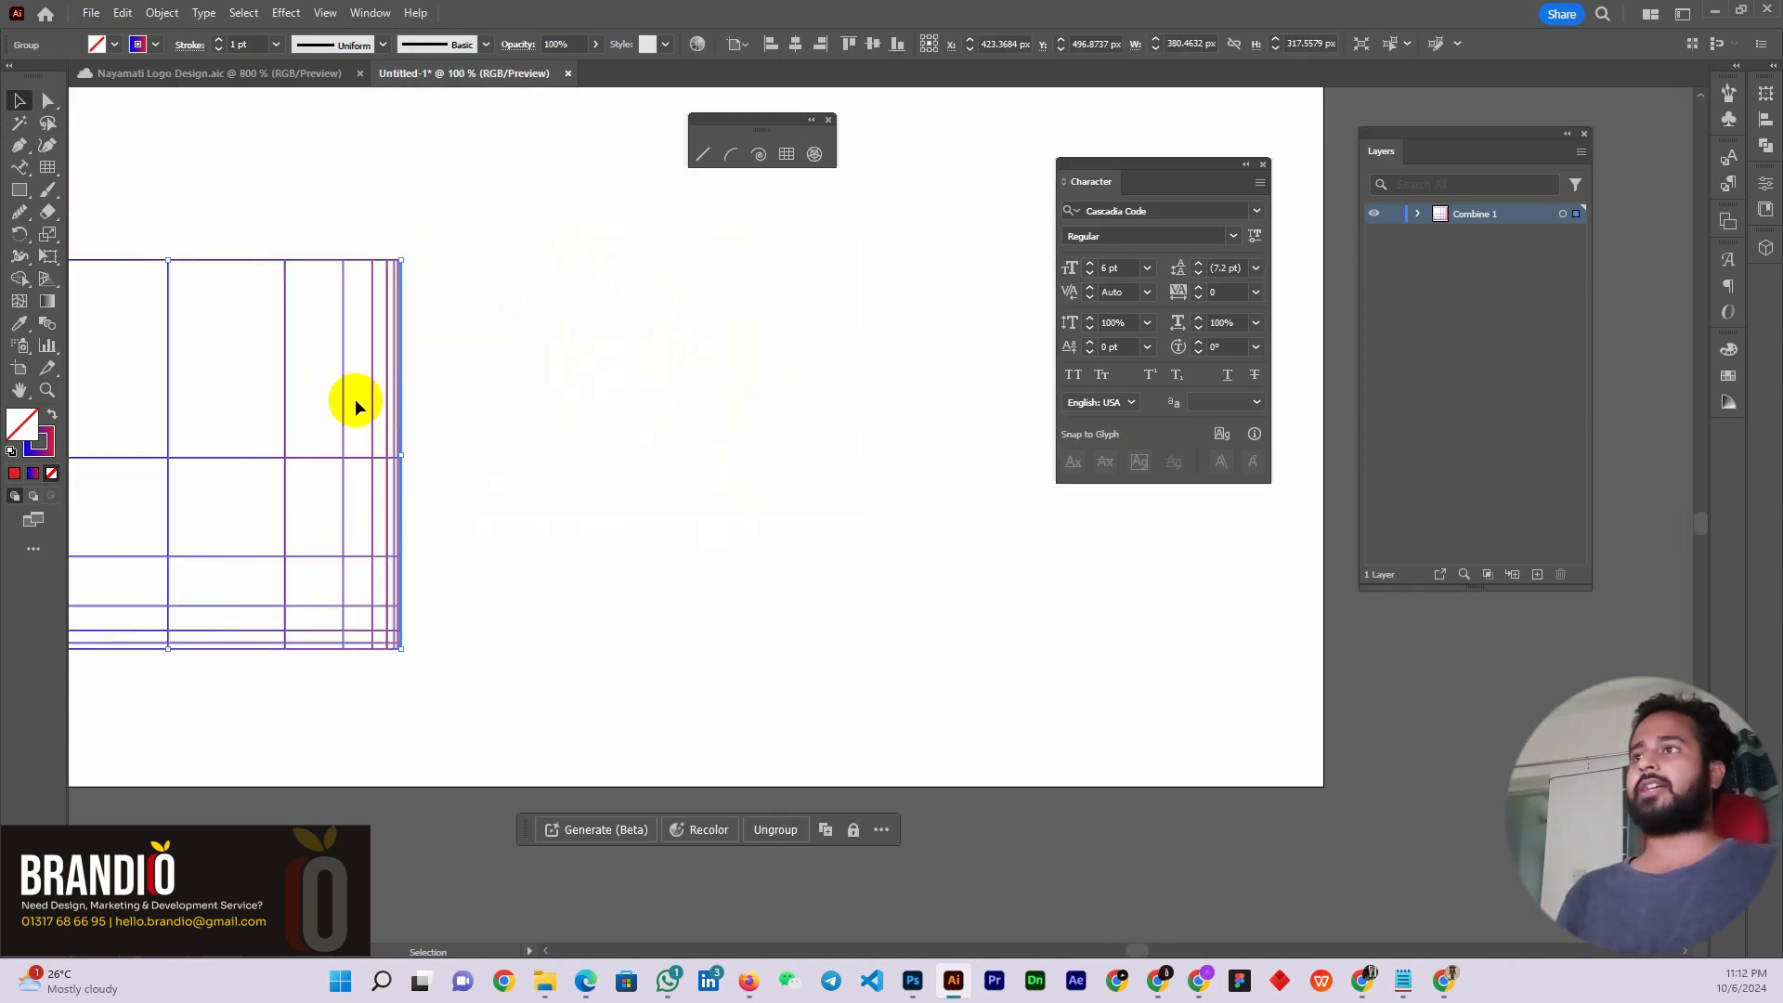
left_click(787, 155)
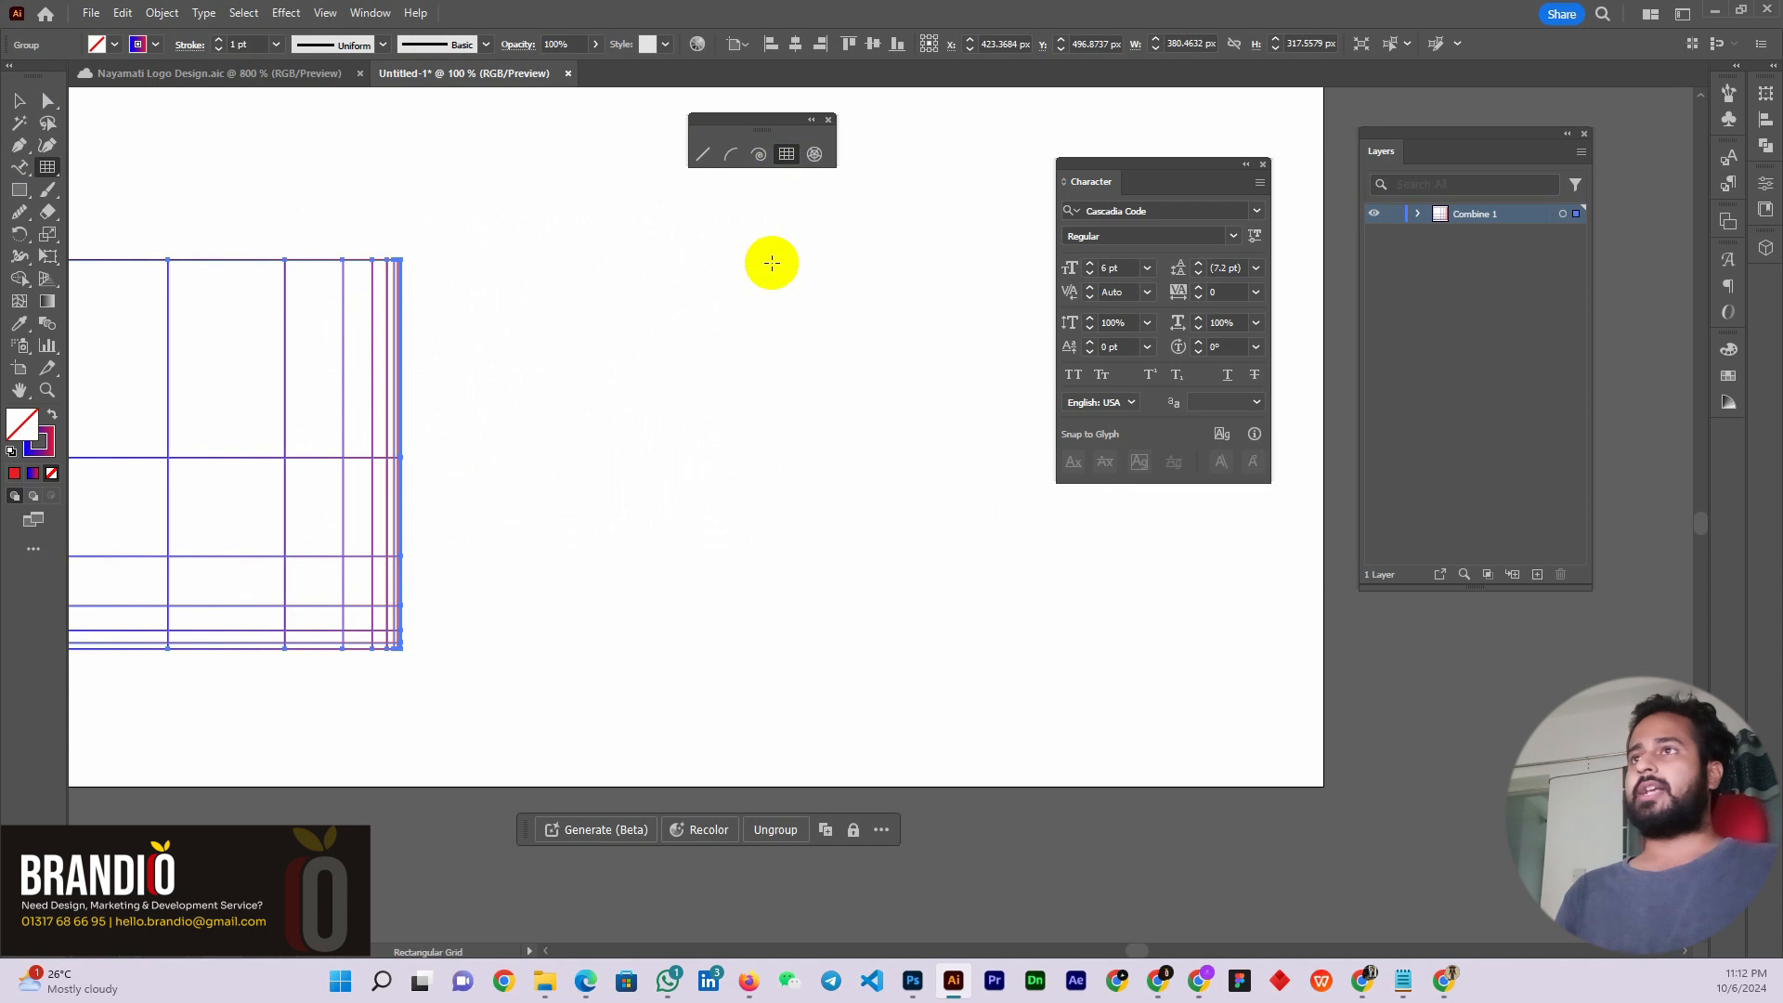
double_click(786, 154)
left_click(729, 394)
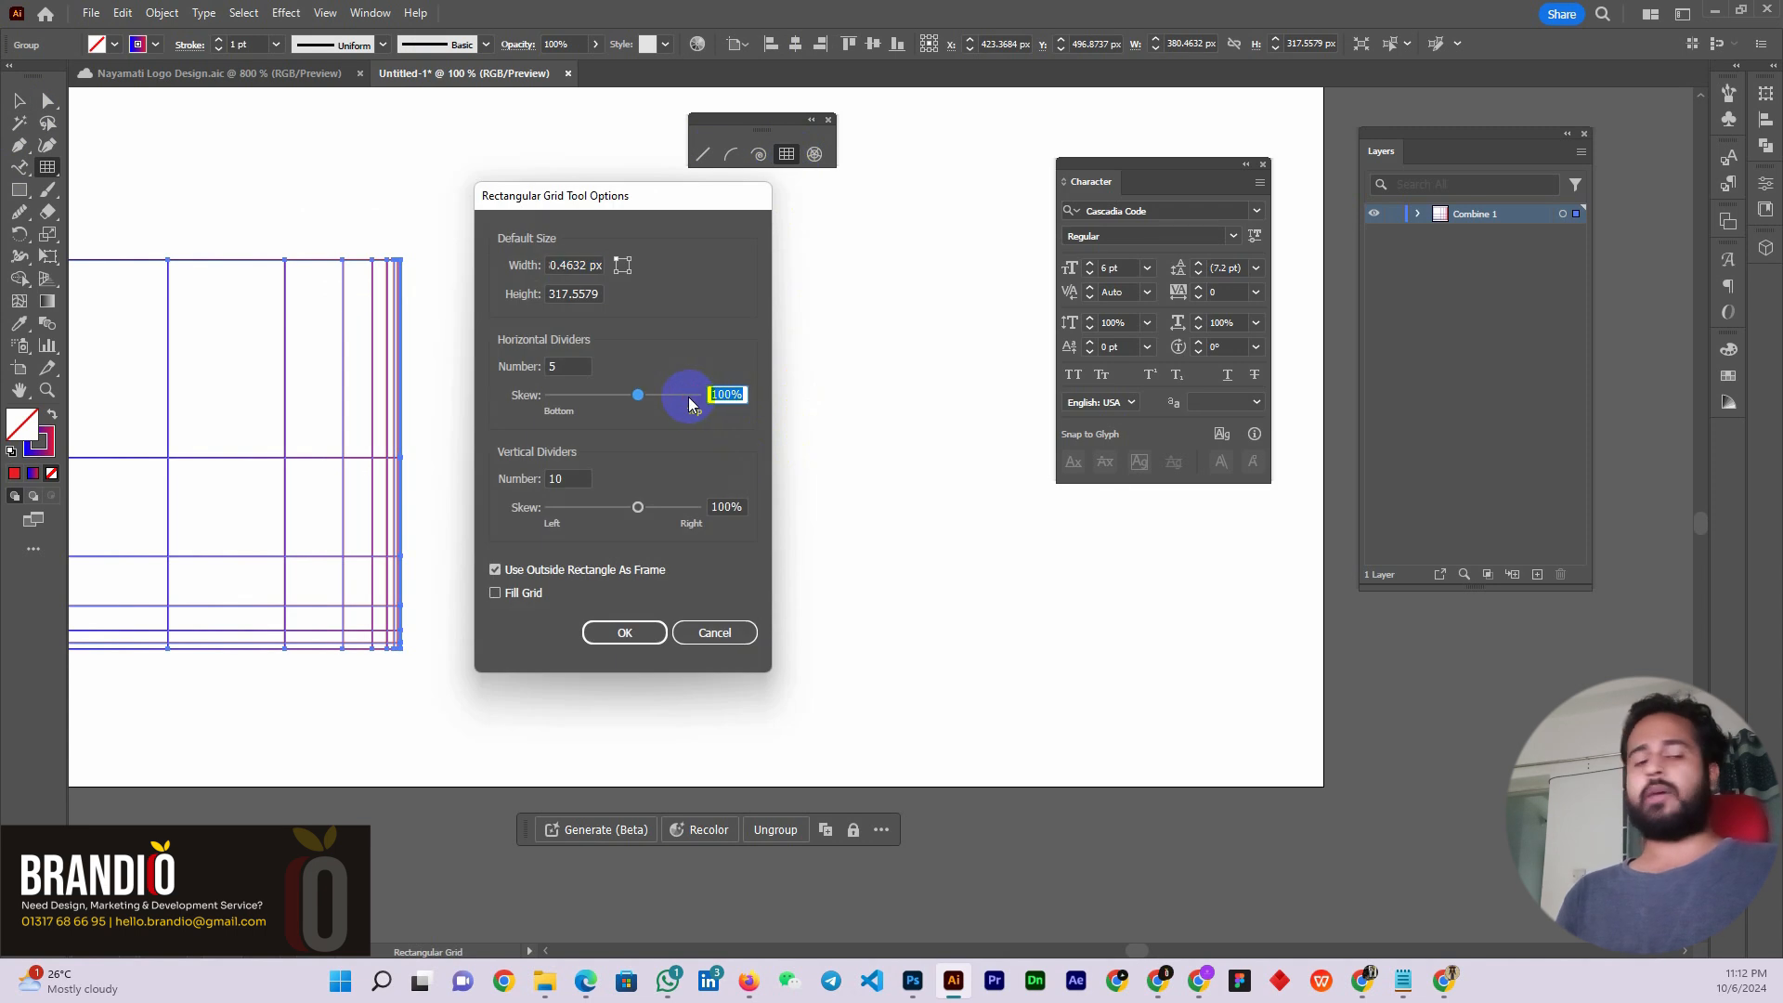
type("200")
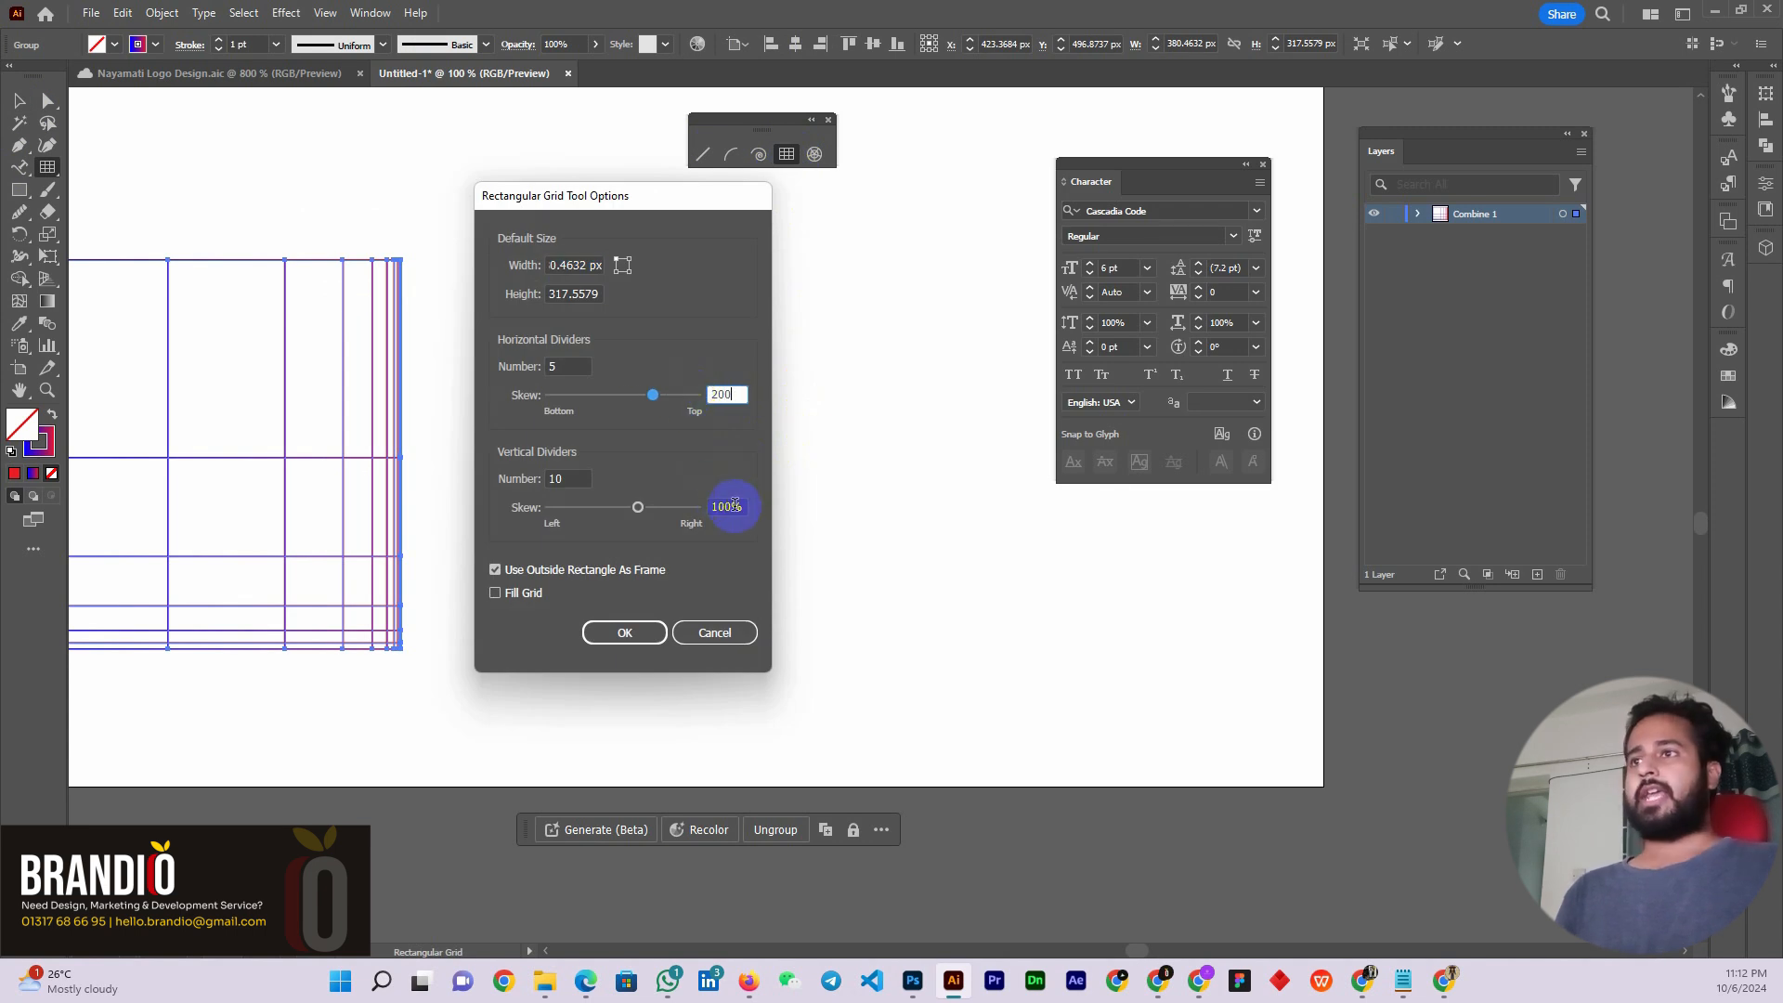
left_click(696, 505)
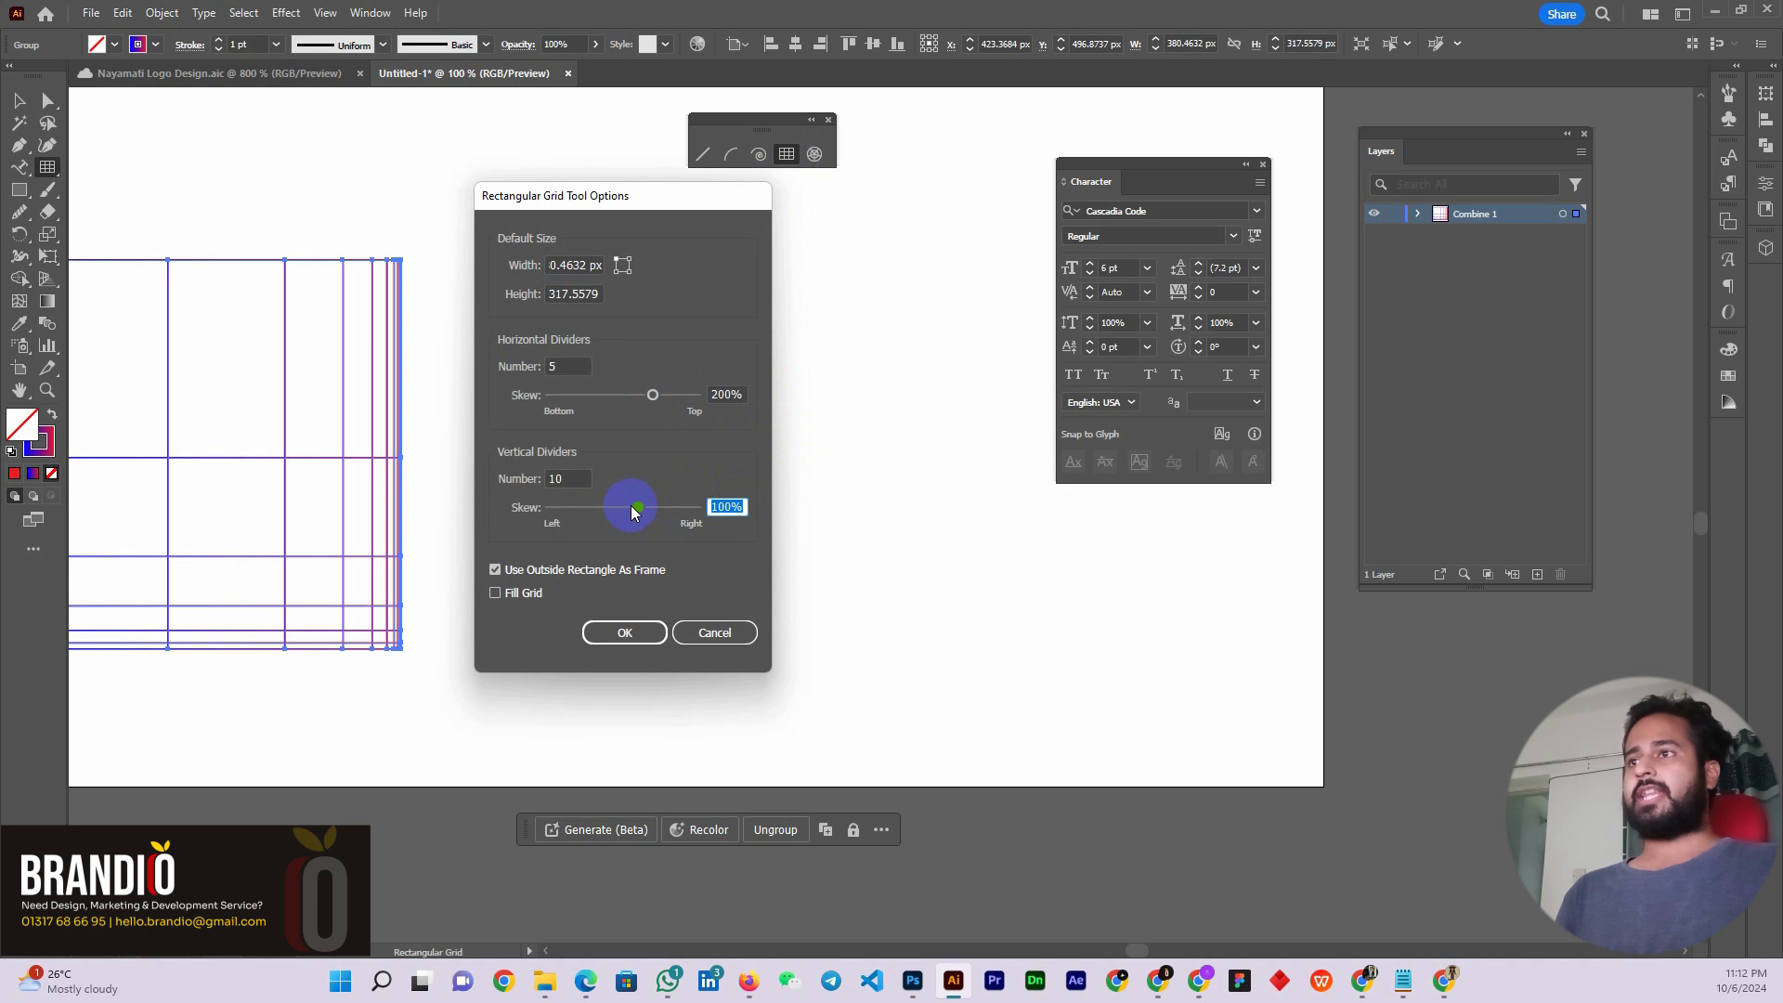
left_click_drag(631, 508, 592, 508)
left_click(624, 632)
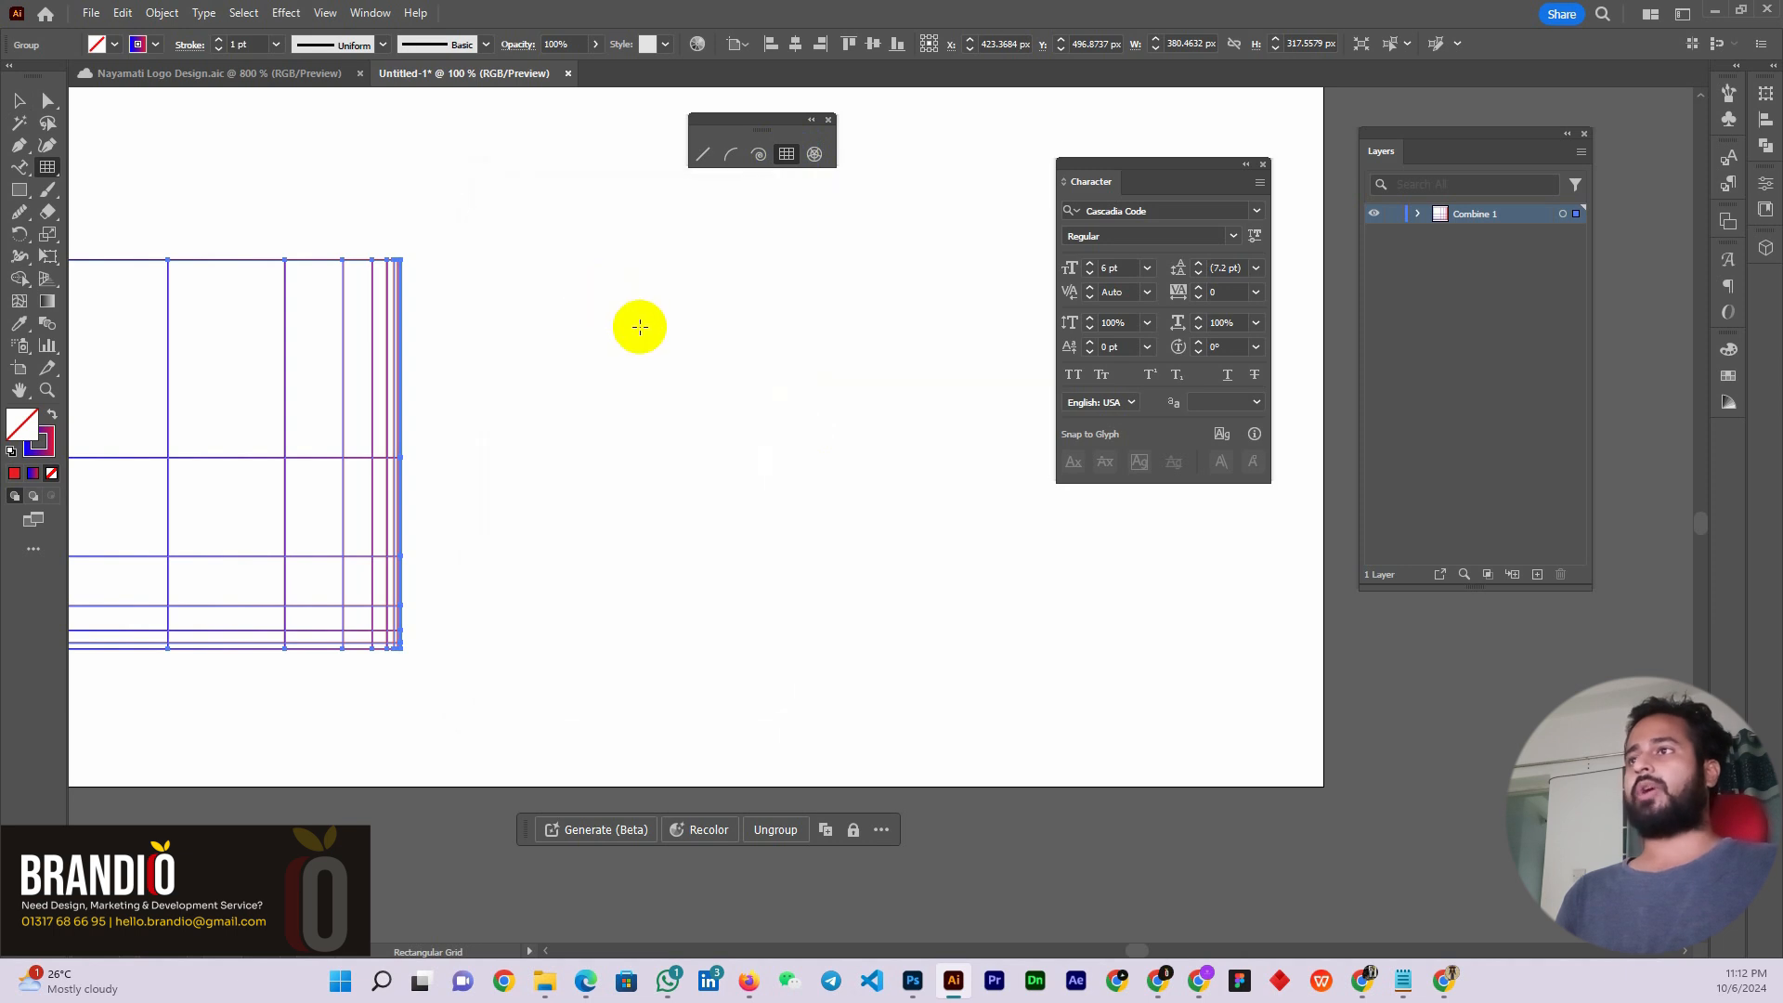
Draw a second rectangular grid about 333 px square beside the first one and deselect it
left_click_drag(523, 251, 930, 659)
left_click(19, 100)
left_click(572, 182)
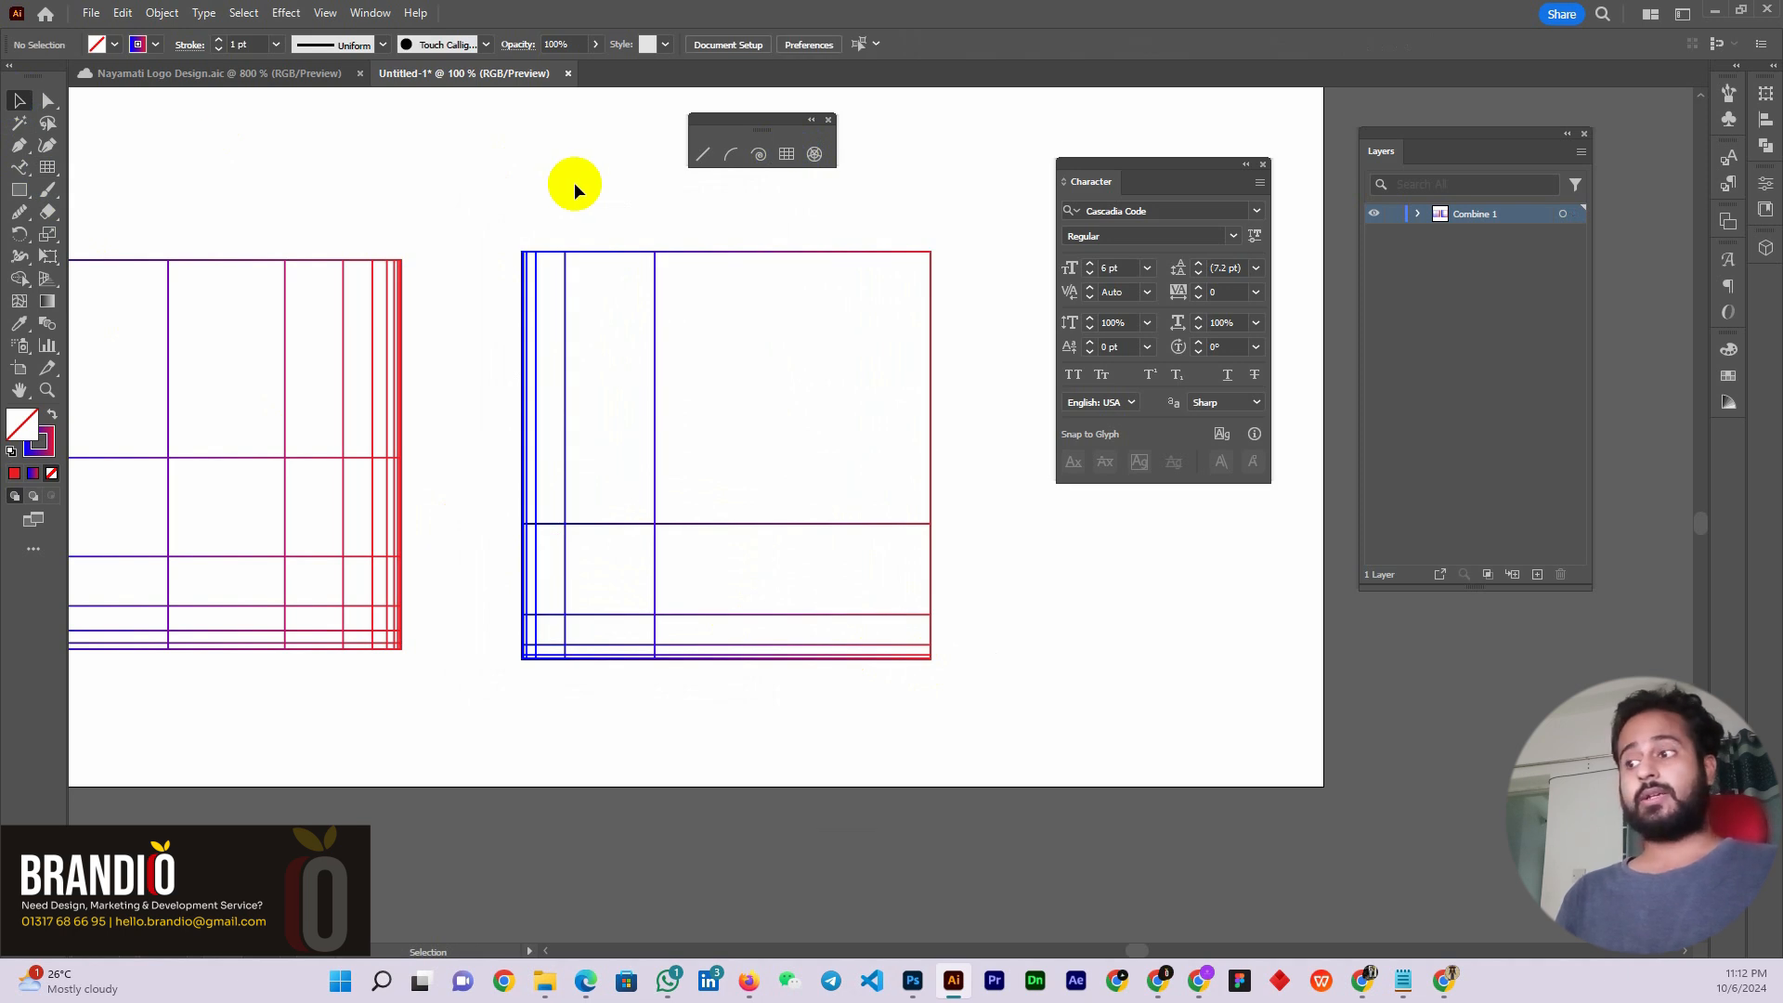
Set the Rectangular Grid tool's skew to 0% for both horizontal and vertical dividers, and accept the options
left_click(786, 156)
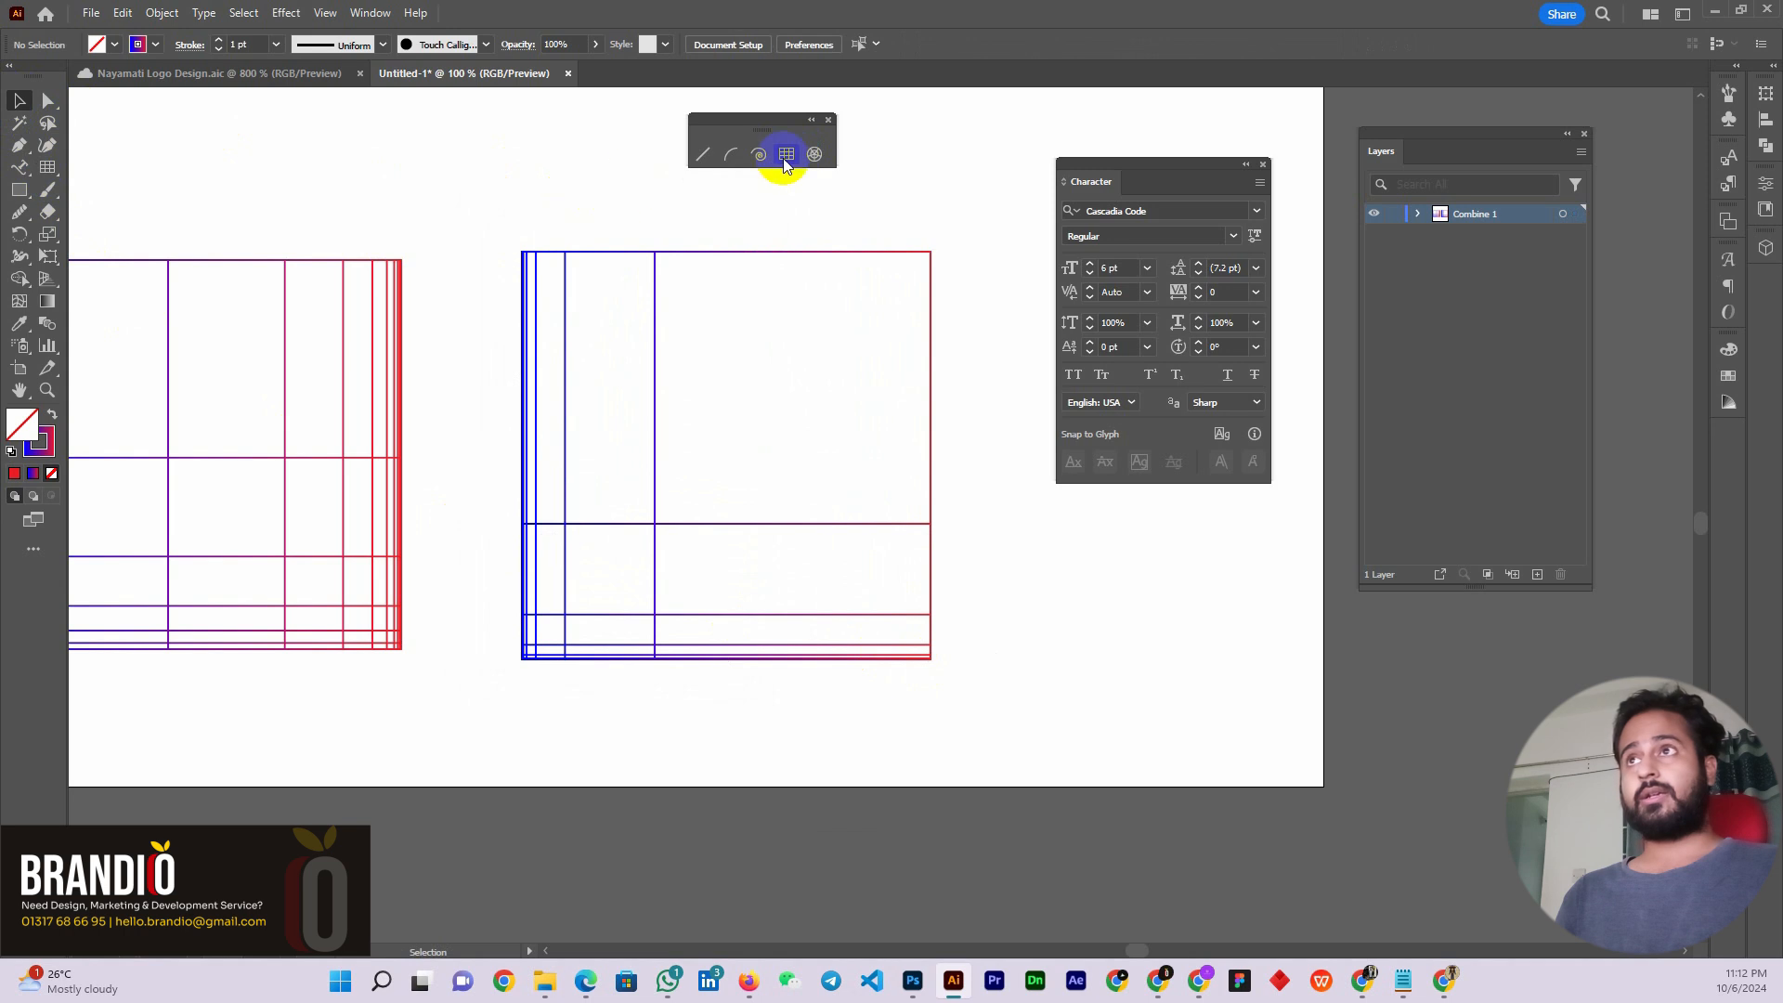
left_click(784, 156)
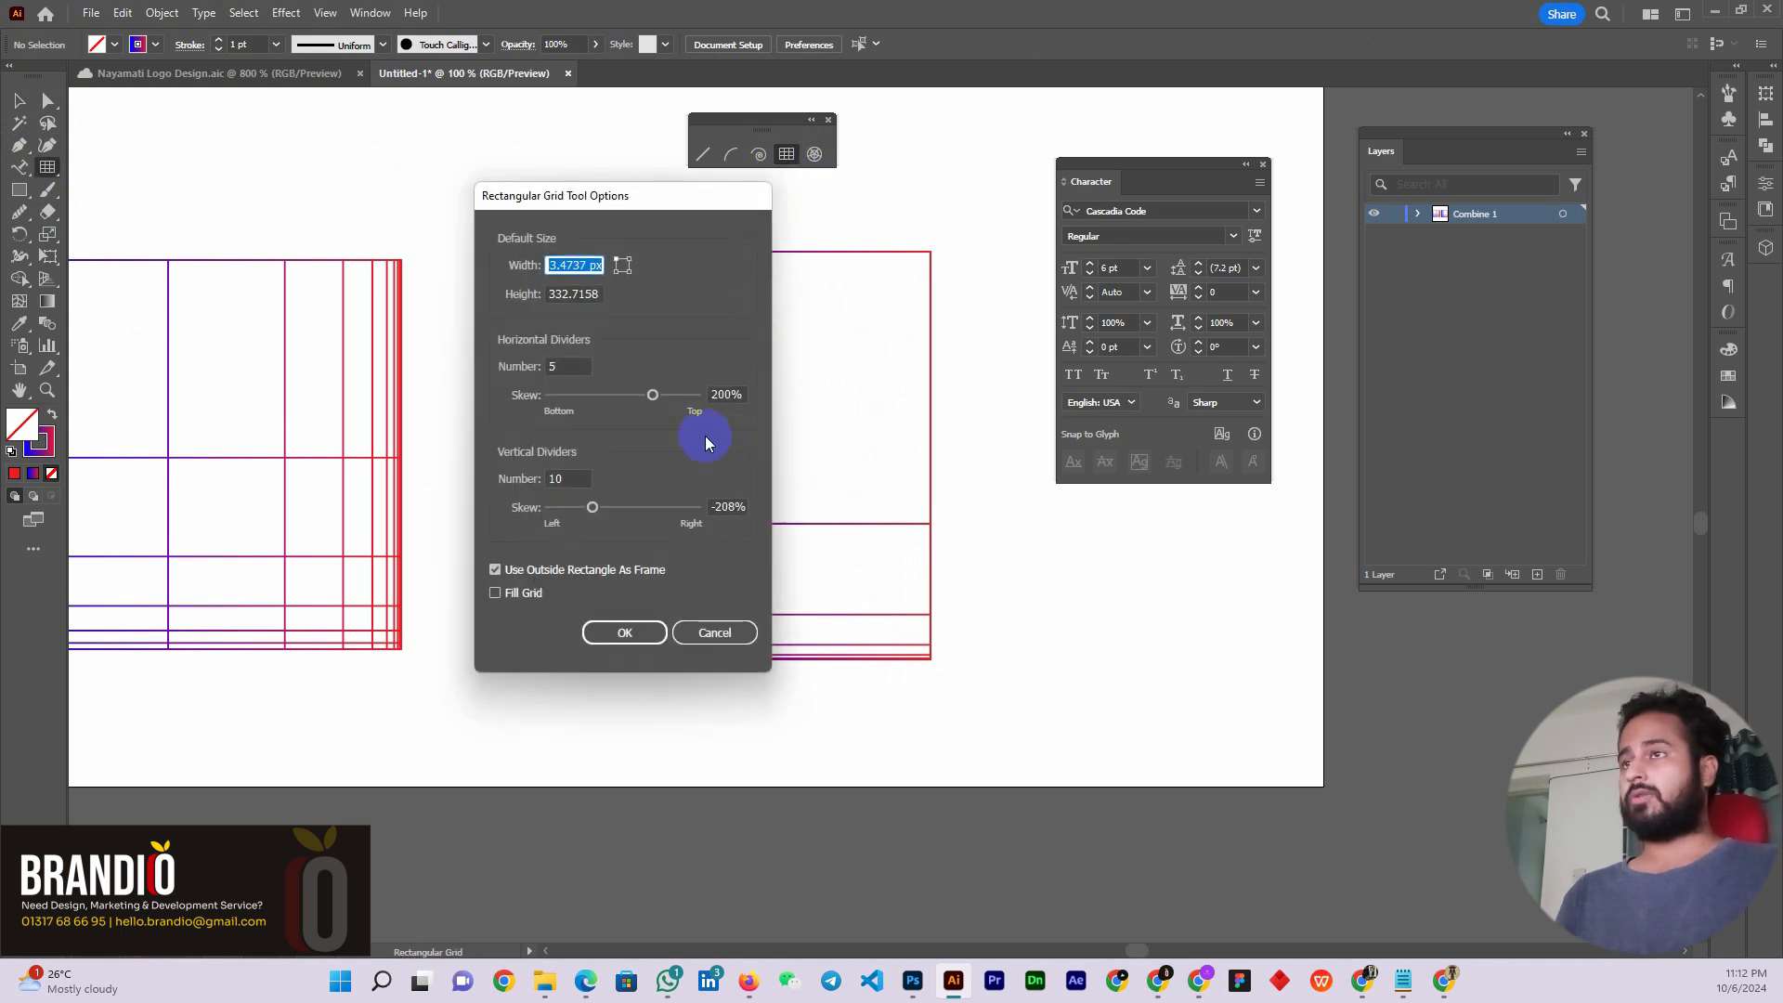
left_click_drag(651, 396, 622, 397)
double_click(741, 393)
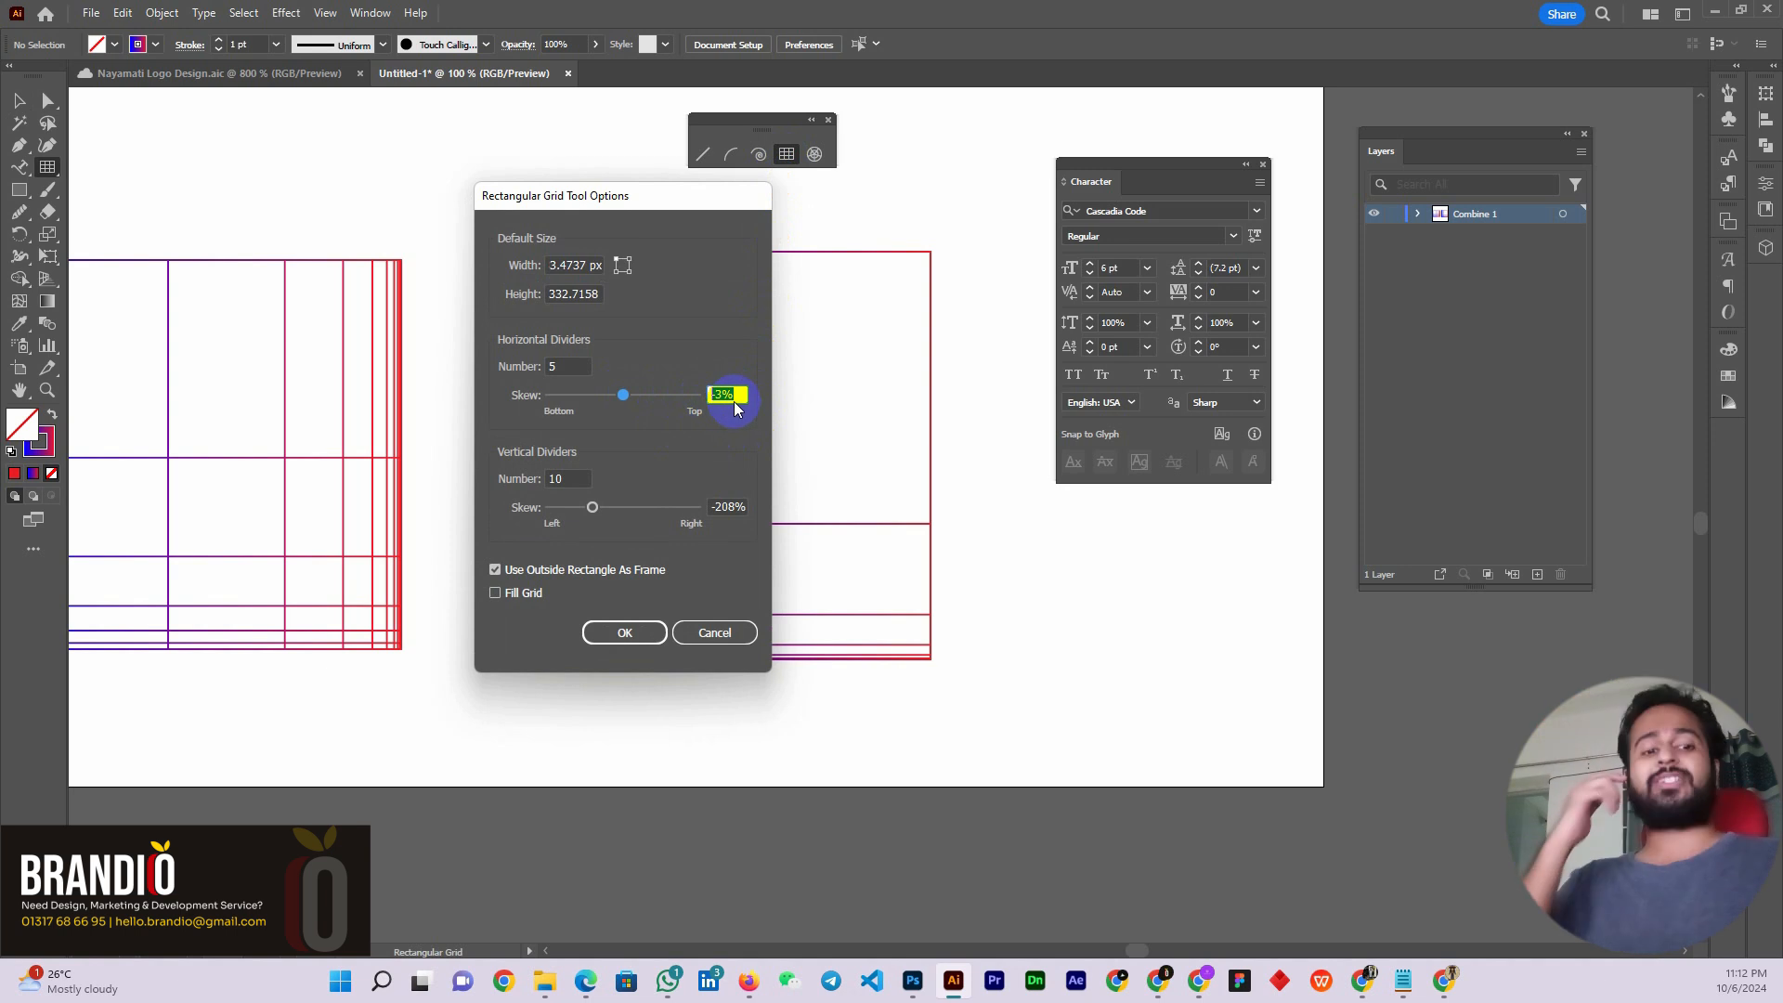
type("0")
double_click(742, 506)
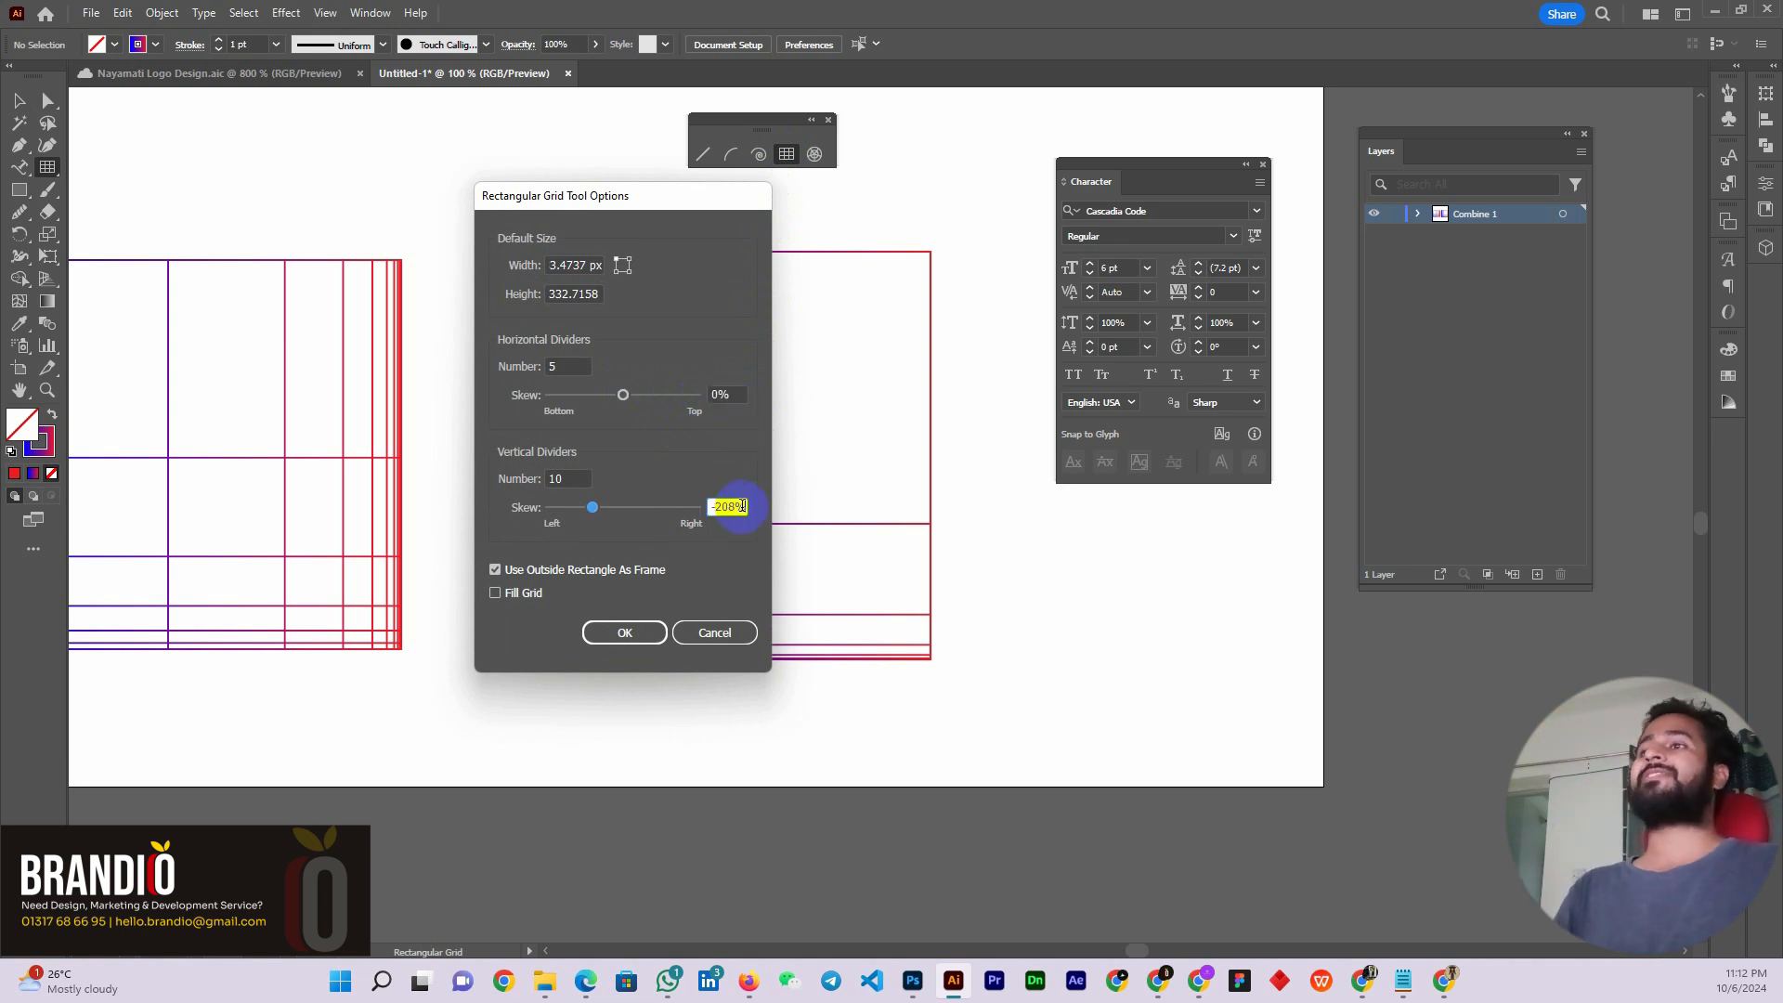
type("0")
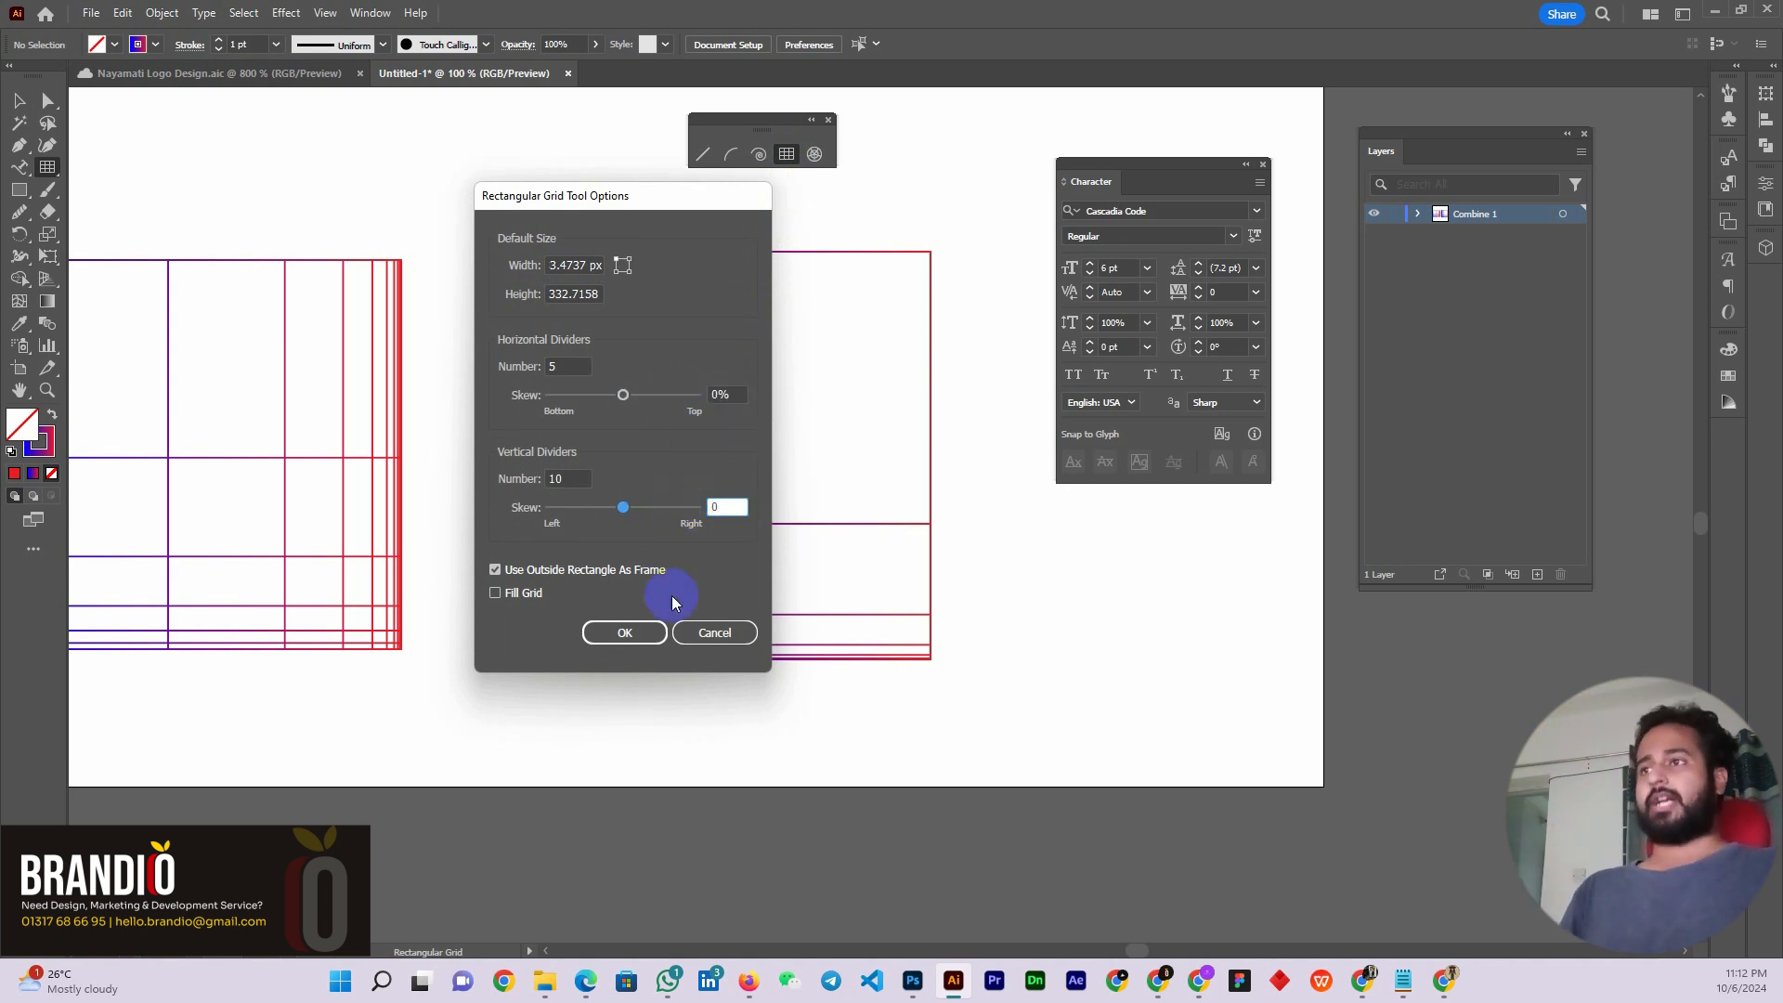
left_click(624, 631)
Draw an evenly divided rectangular grid about 299 px wide and 227 px high above the two skewed grids, and deselect it
scroll(569, 338, "down", 3)
scroll(376, 299, "up", 3)
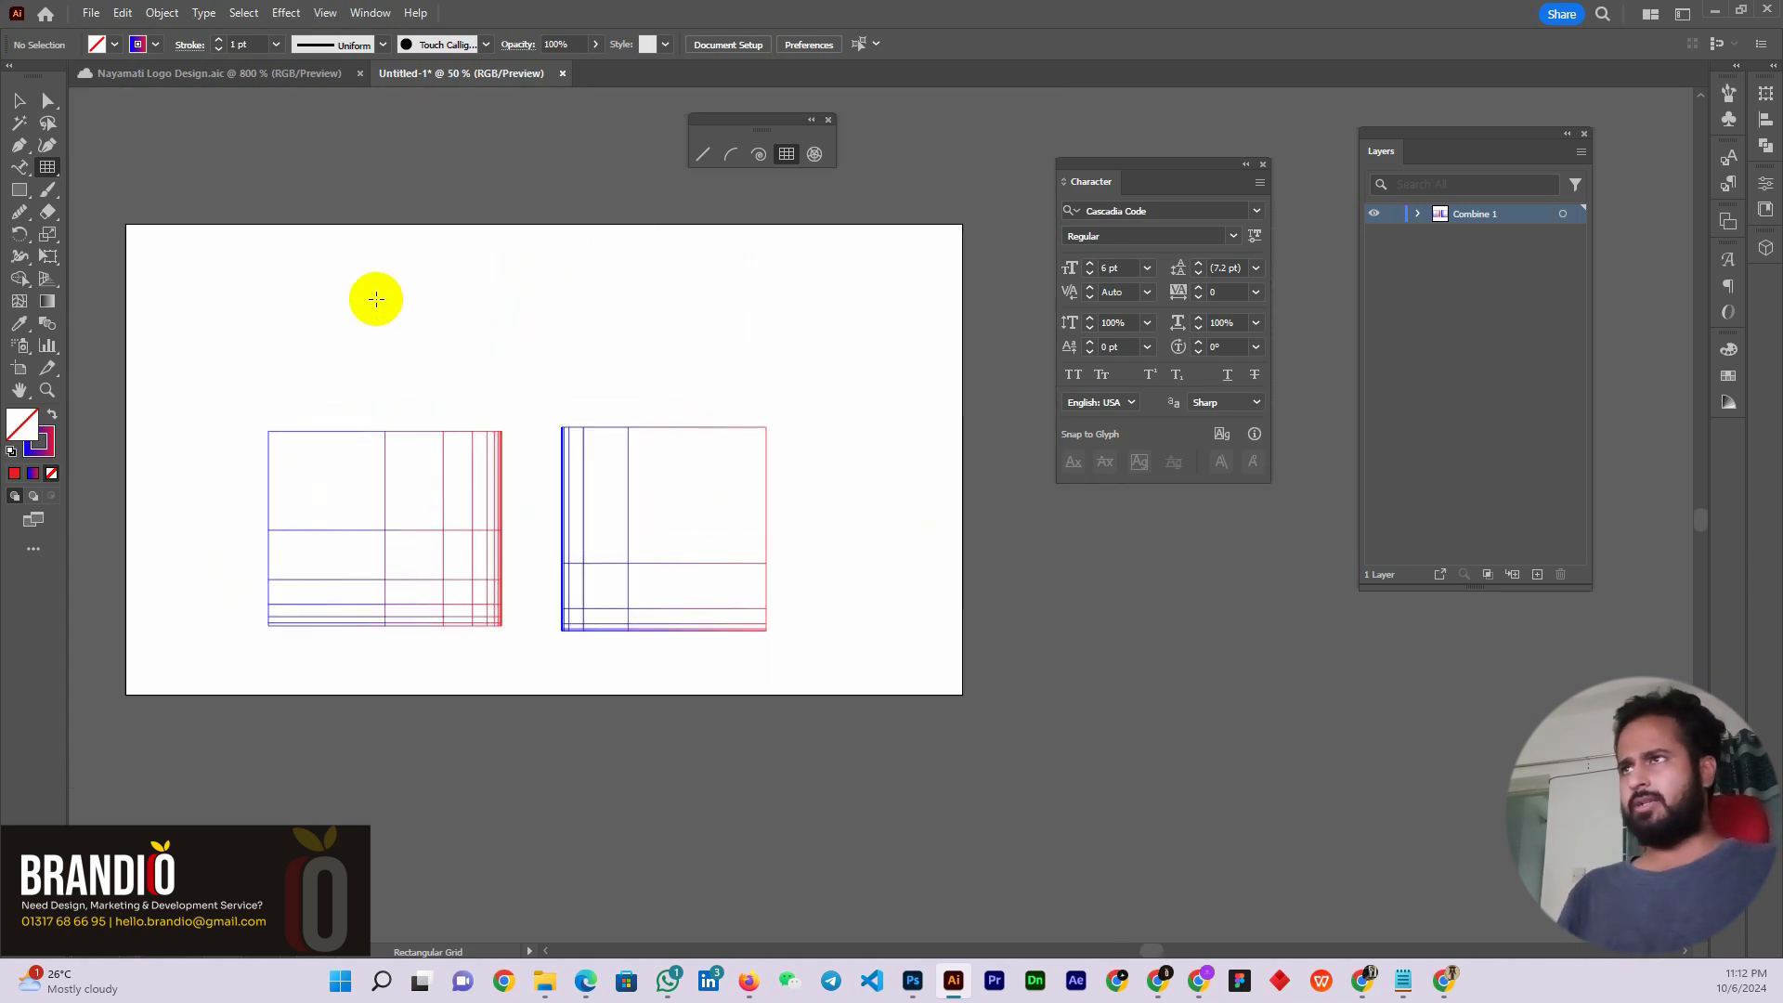
left_click_drag(376, 299, 518, 409)
key("v")
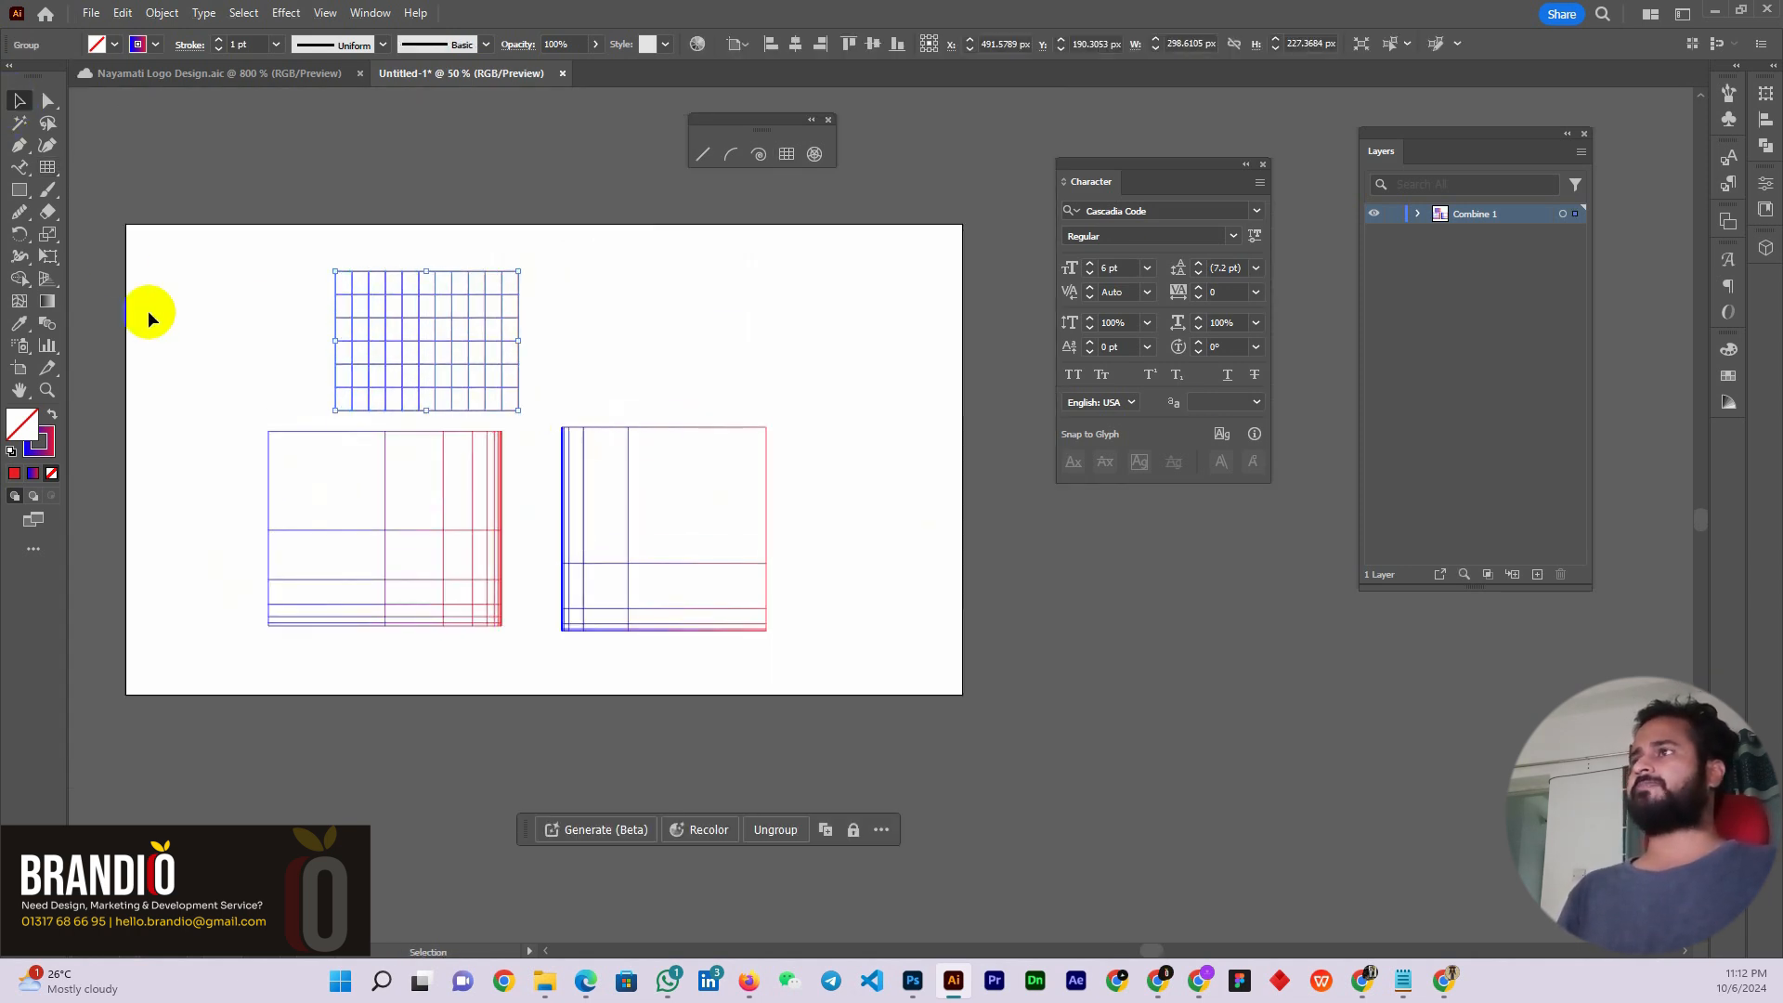
left_click(148, 312)
Select all three rectangular grids on the artboard and delete them
scroll(271, 371, "up", 4)
scroll(228, 346, "down", 1)
scroll(334, 353, "down", 1)
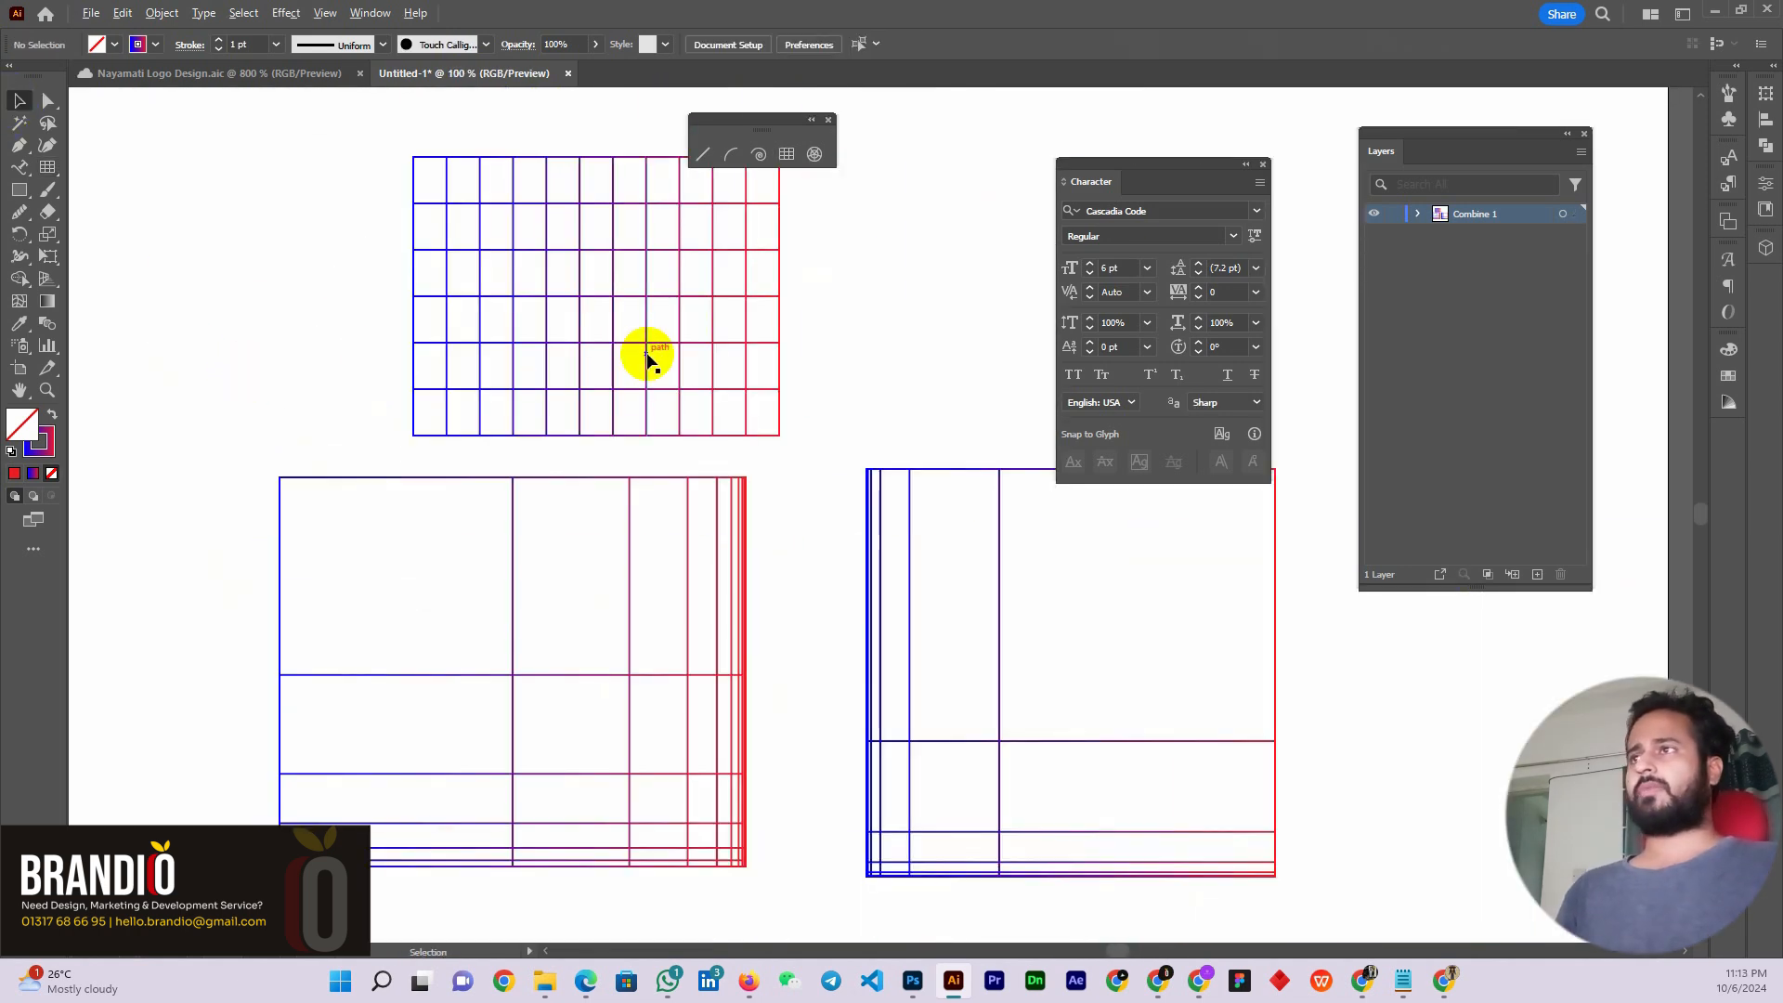
scroll(640, 356, "up", 1)
left_click(594, 344)
scroll(487, 337, "down", 2)
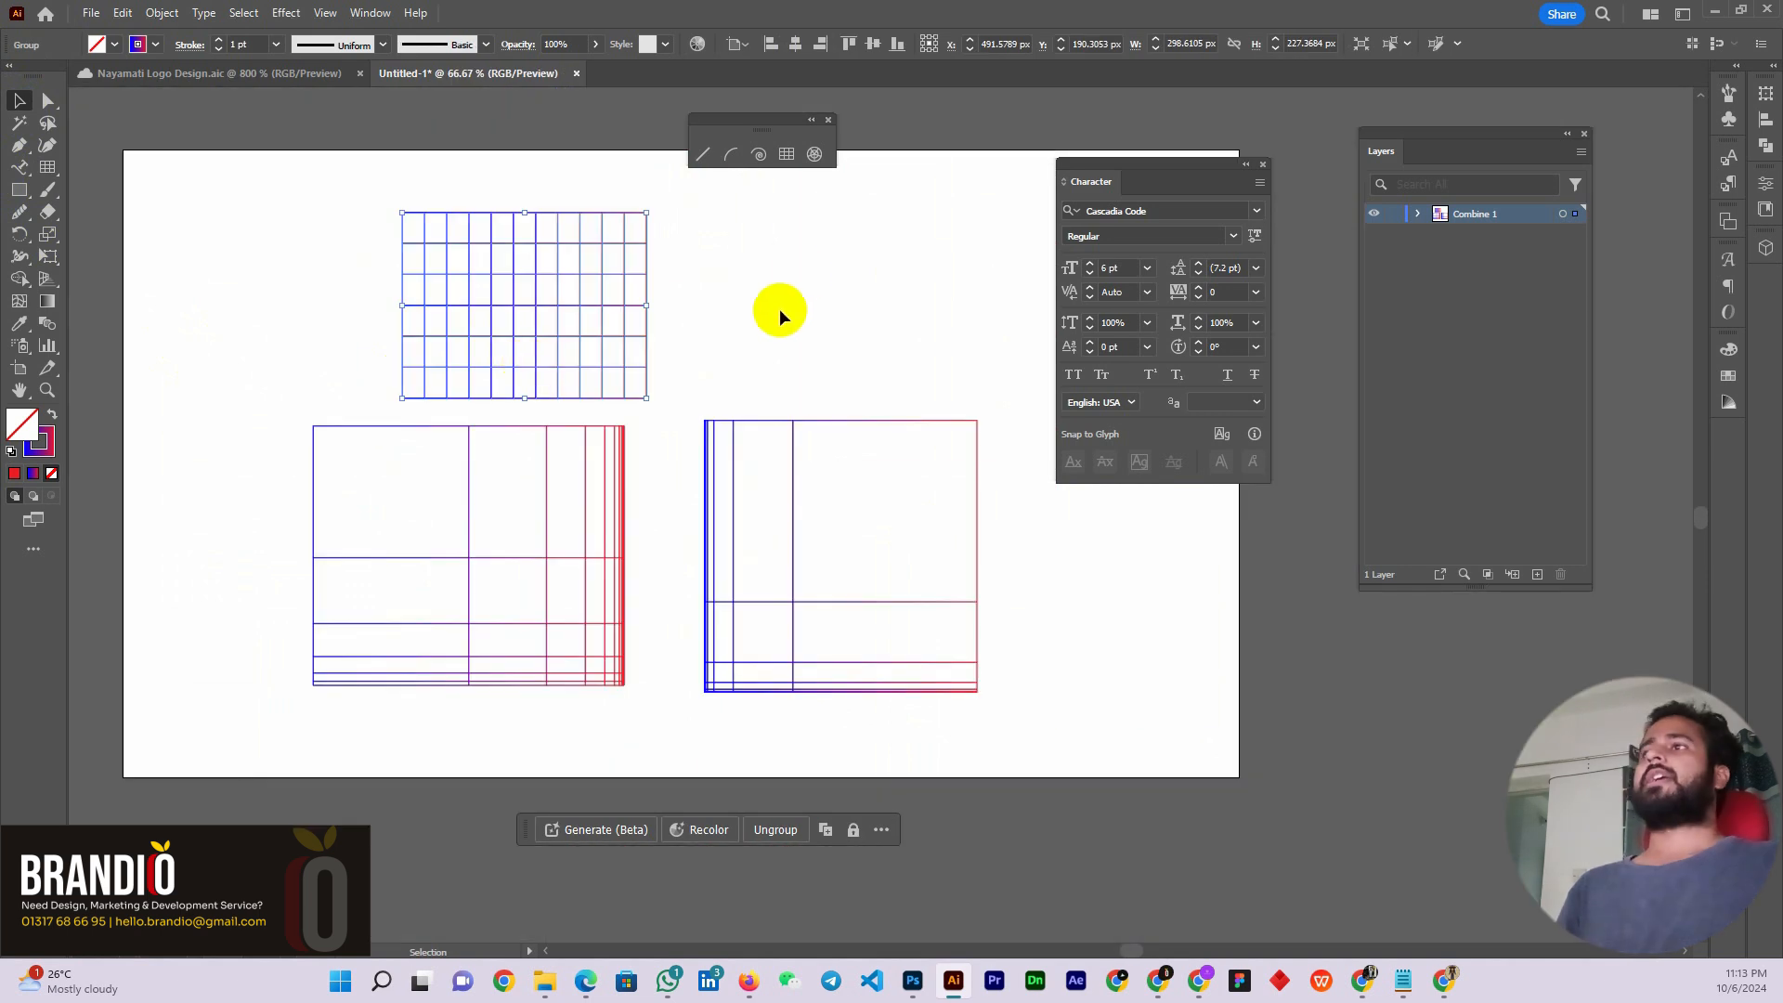
left_click_drag(778, 308, 320, 624)
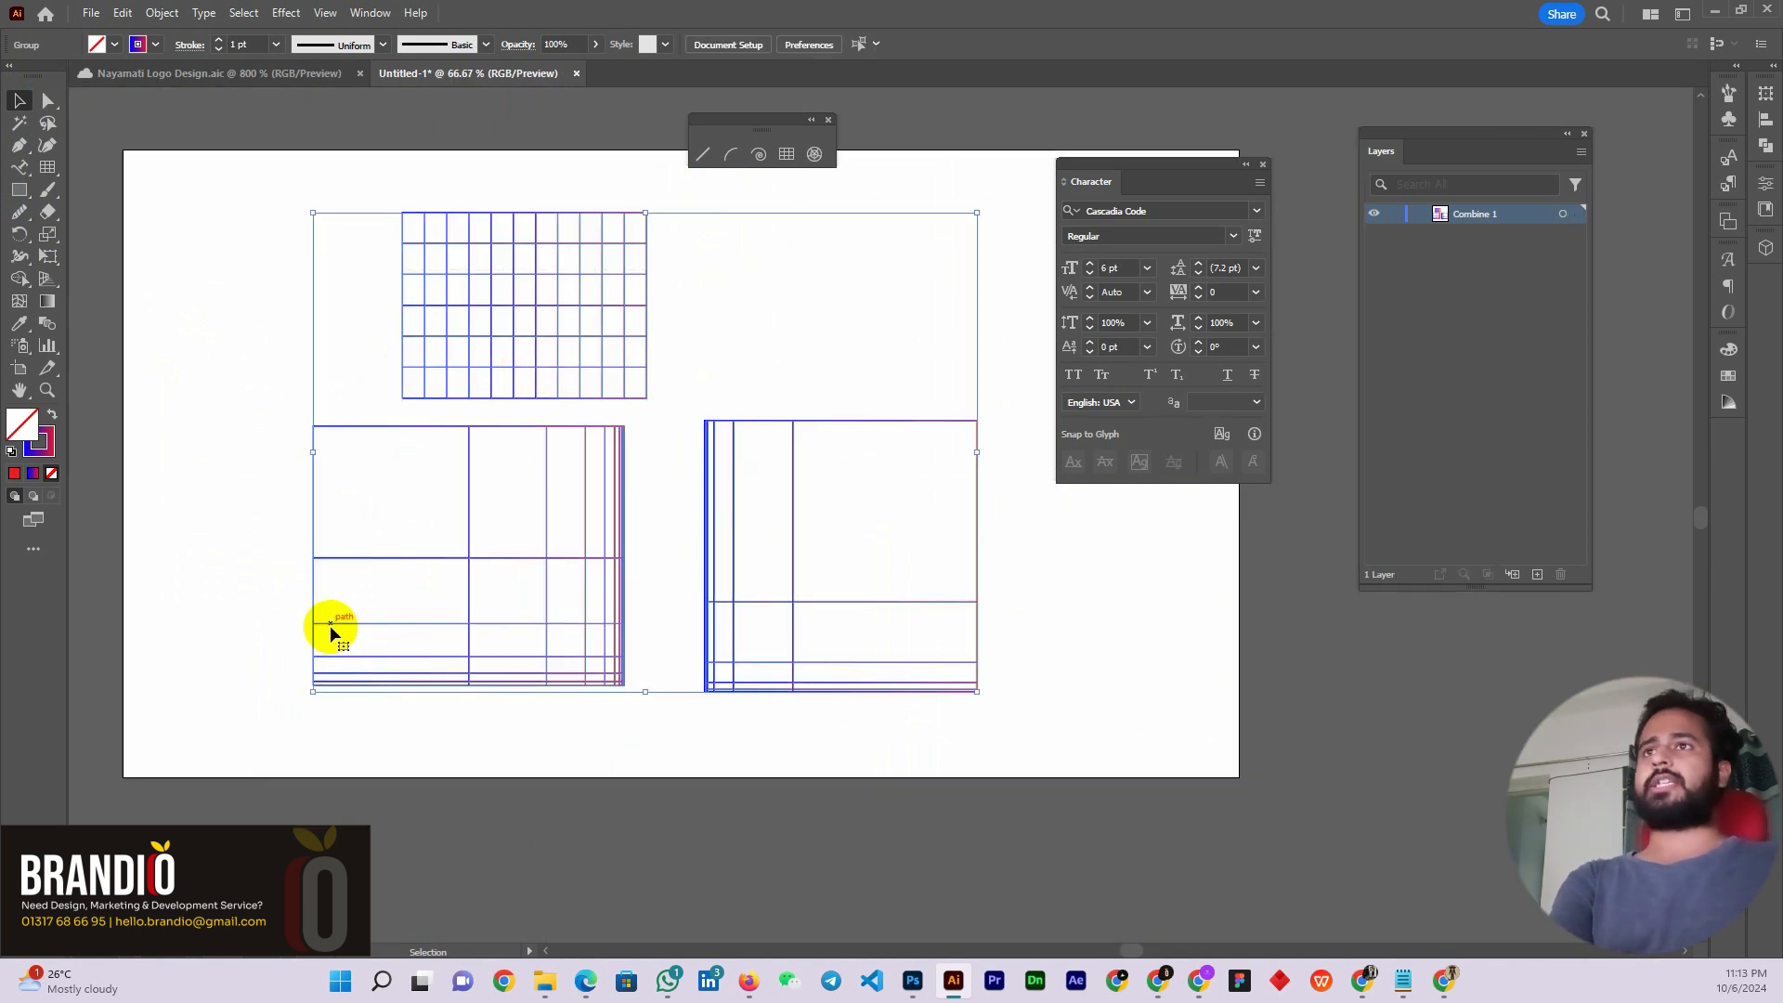
key("Delete")
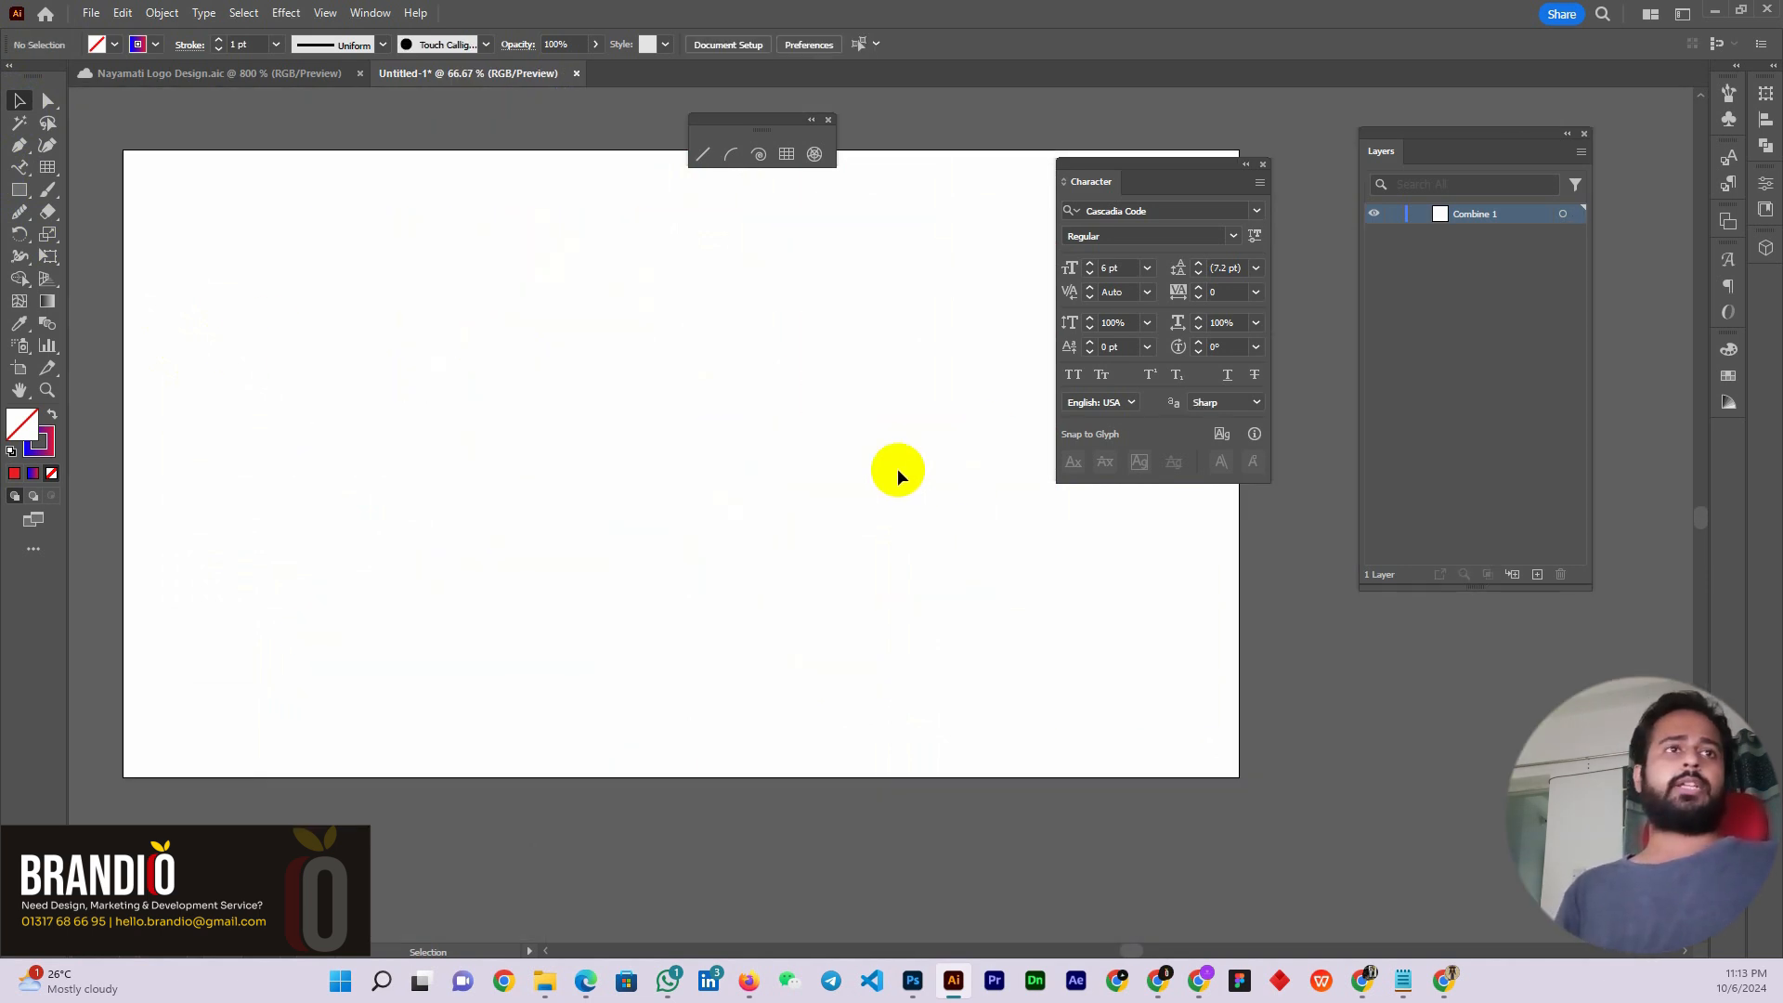
Activate the Smooth tool and shift the floating line tools panel slightly sideways
left_click(23, 219)
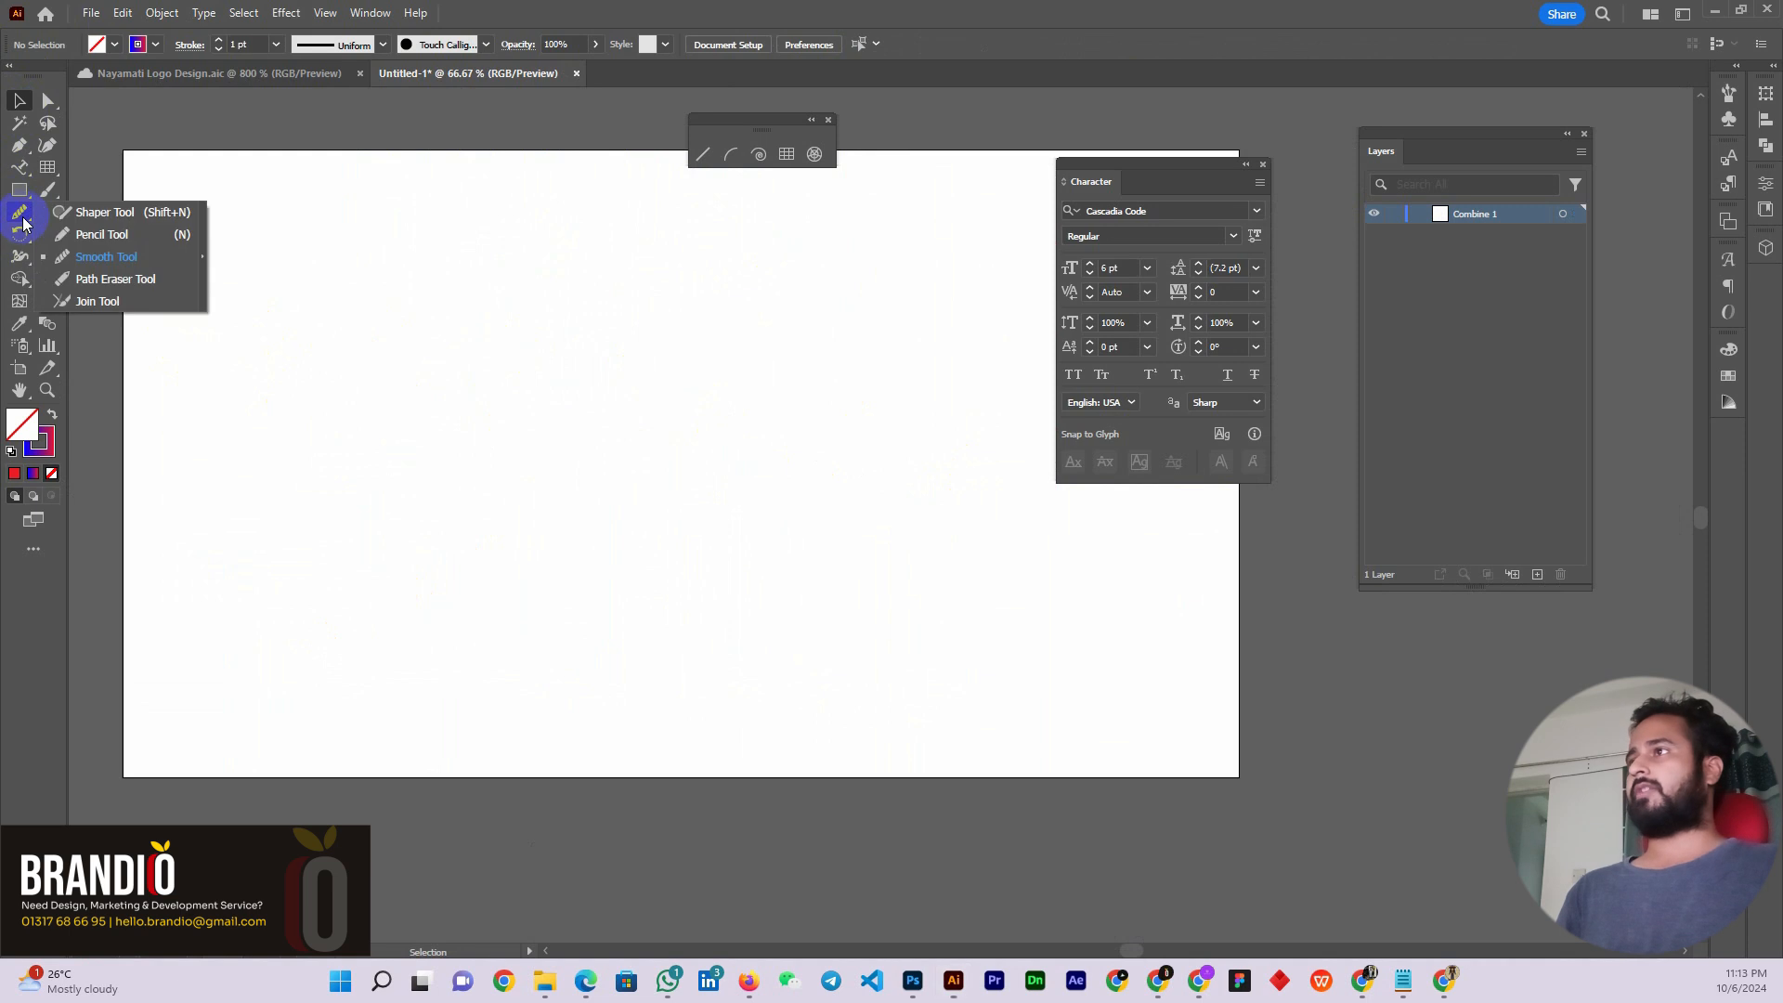
left_click(23, 223)
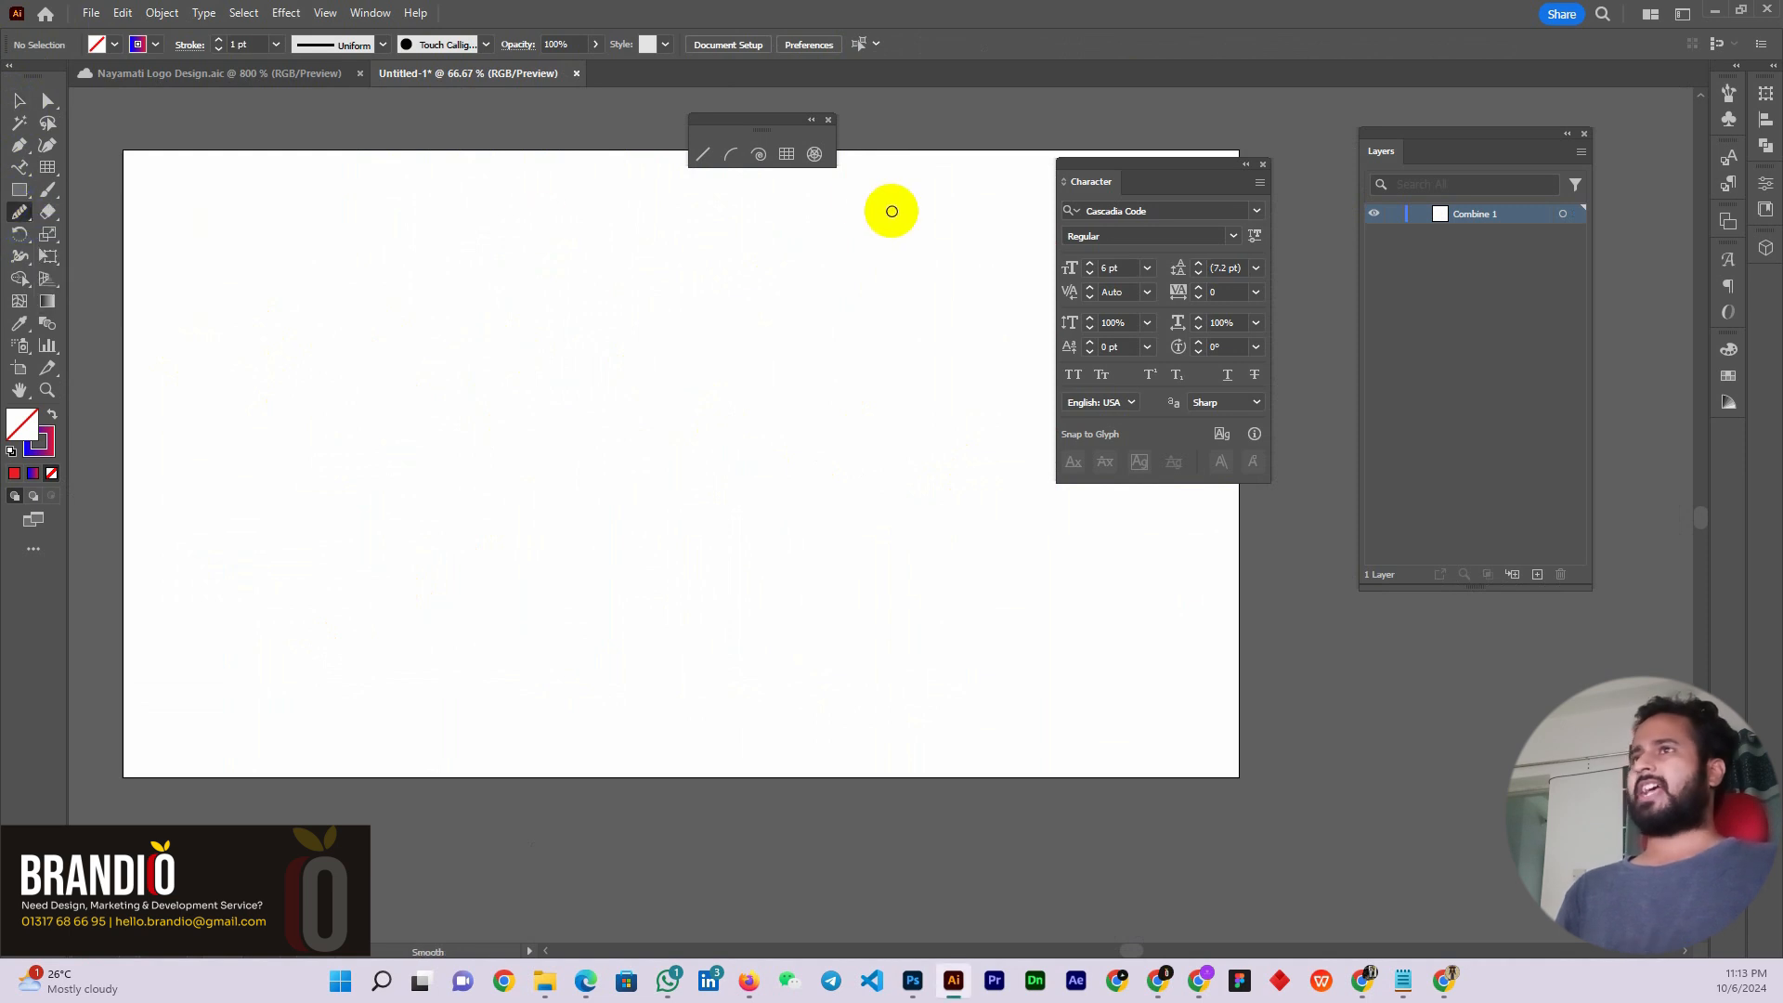
left_click_drag(761, 135, 736, 133)
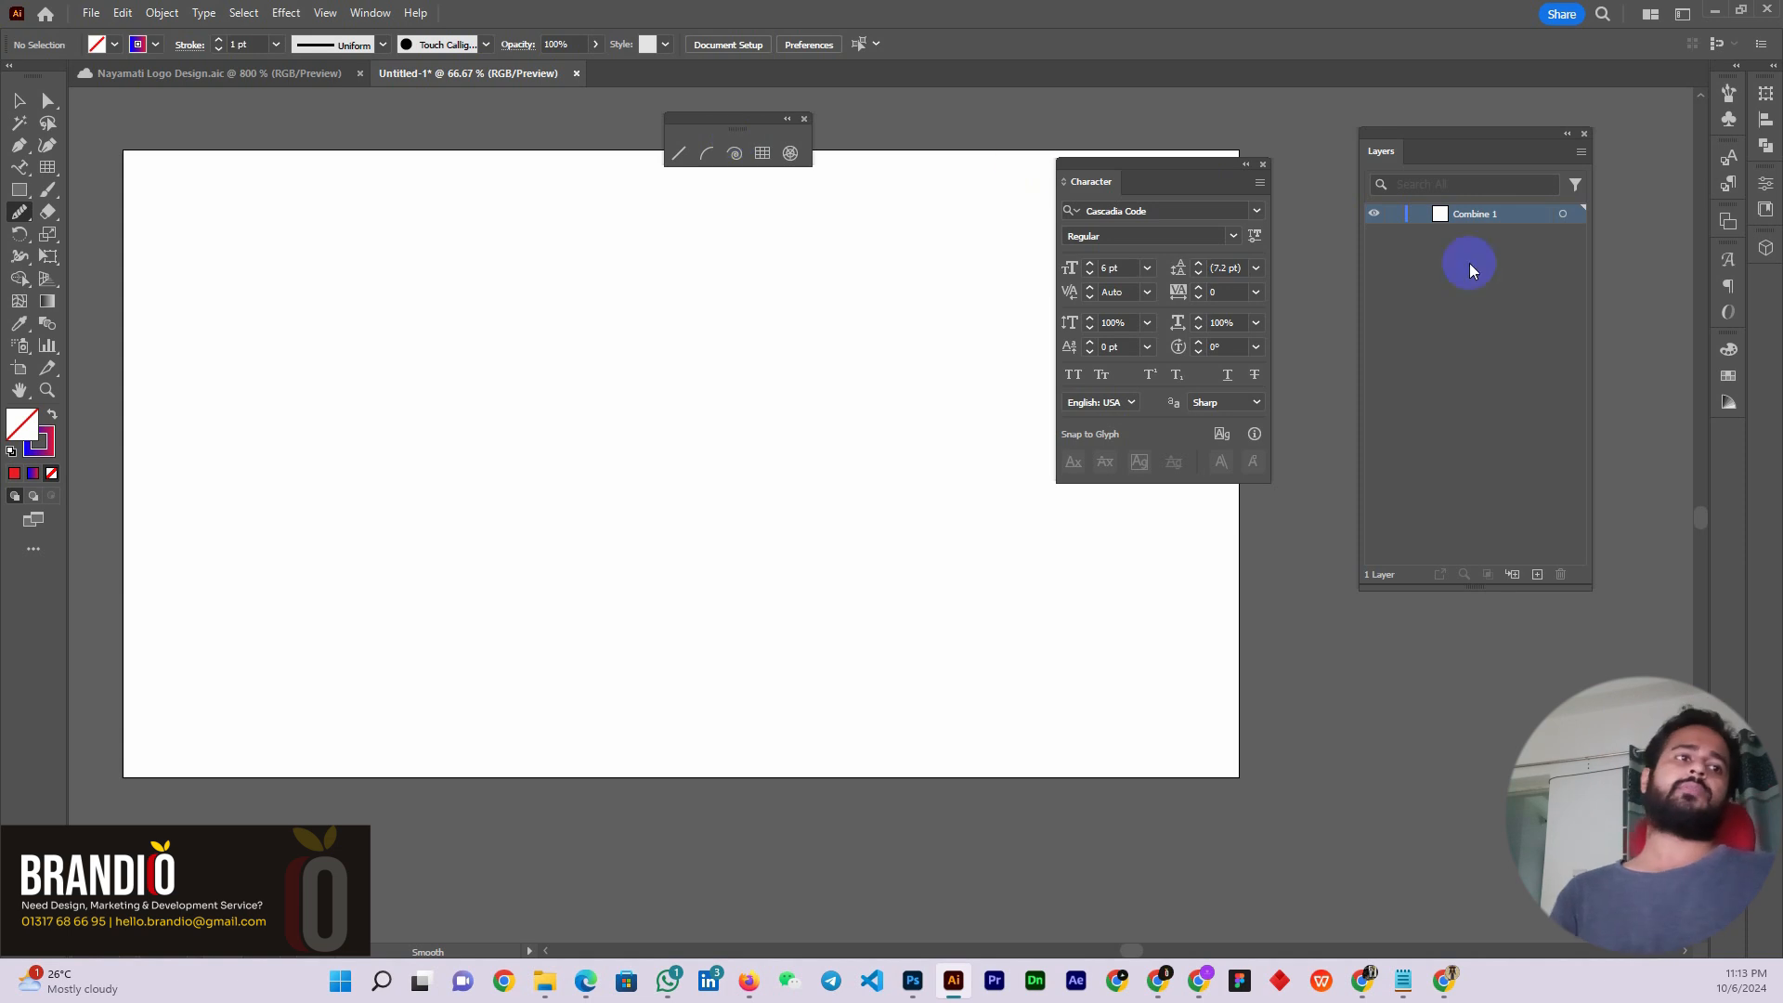
key("alt+Tab")
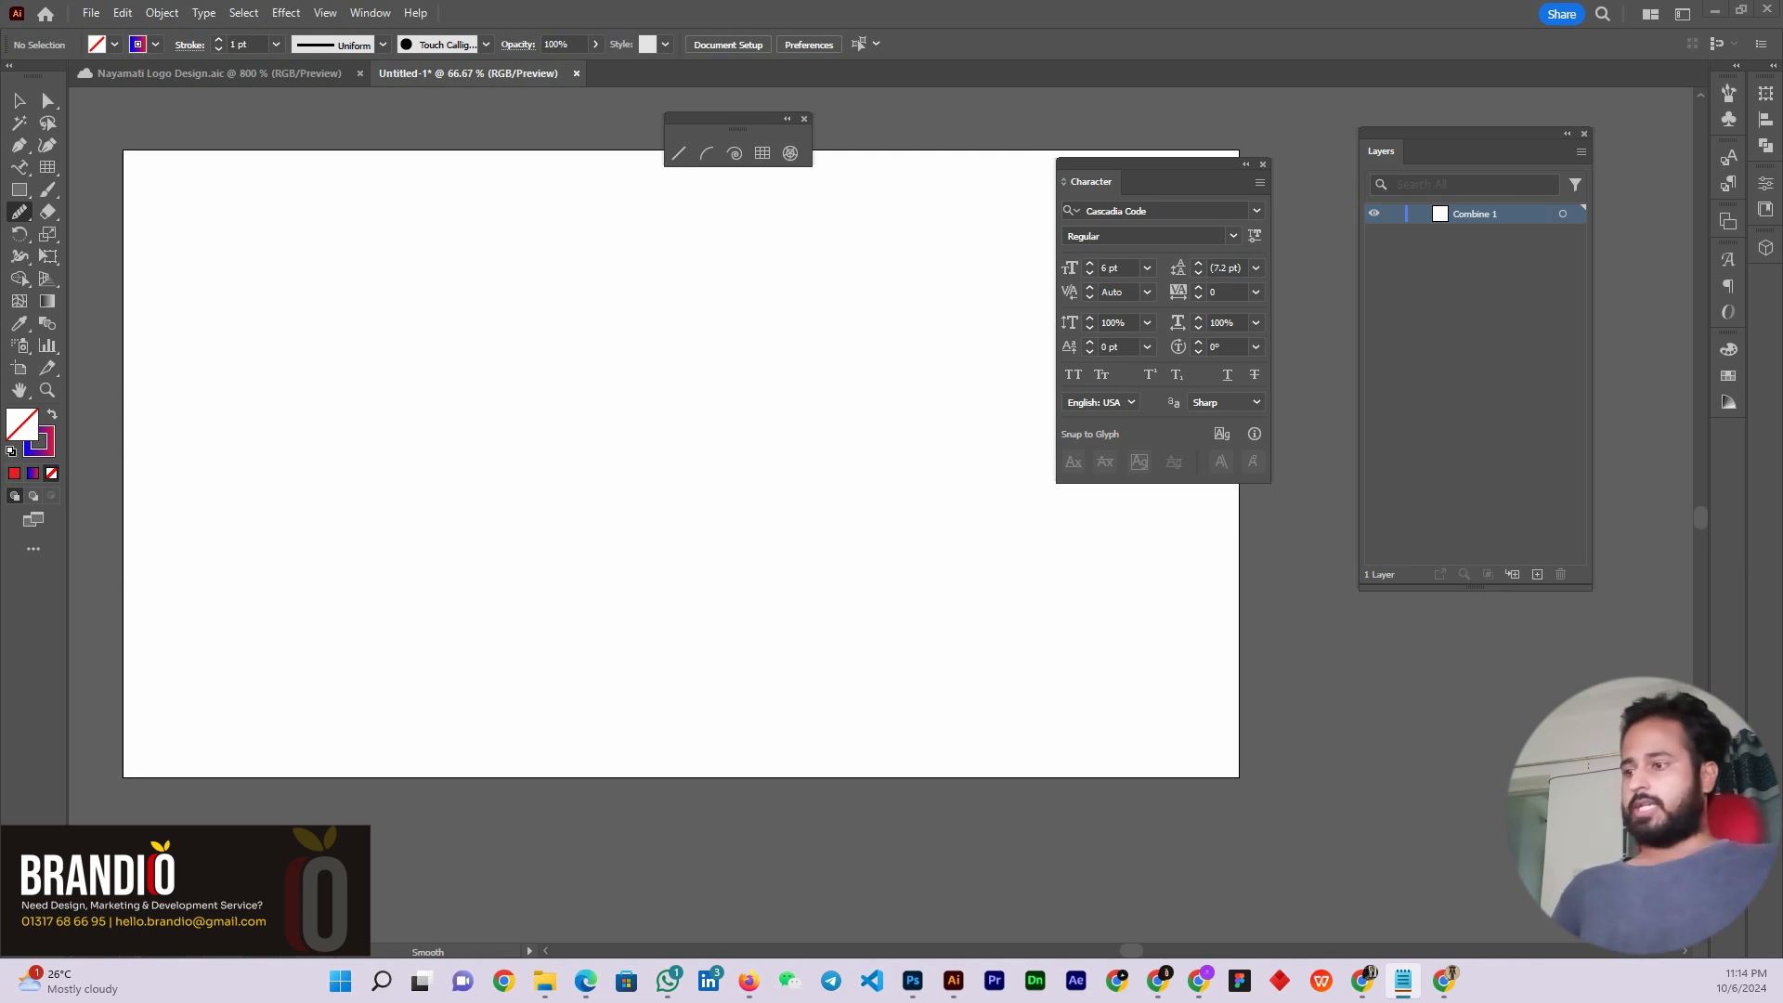
key("alt+Tab")
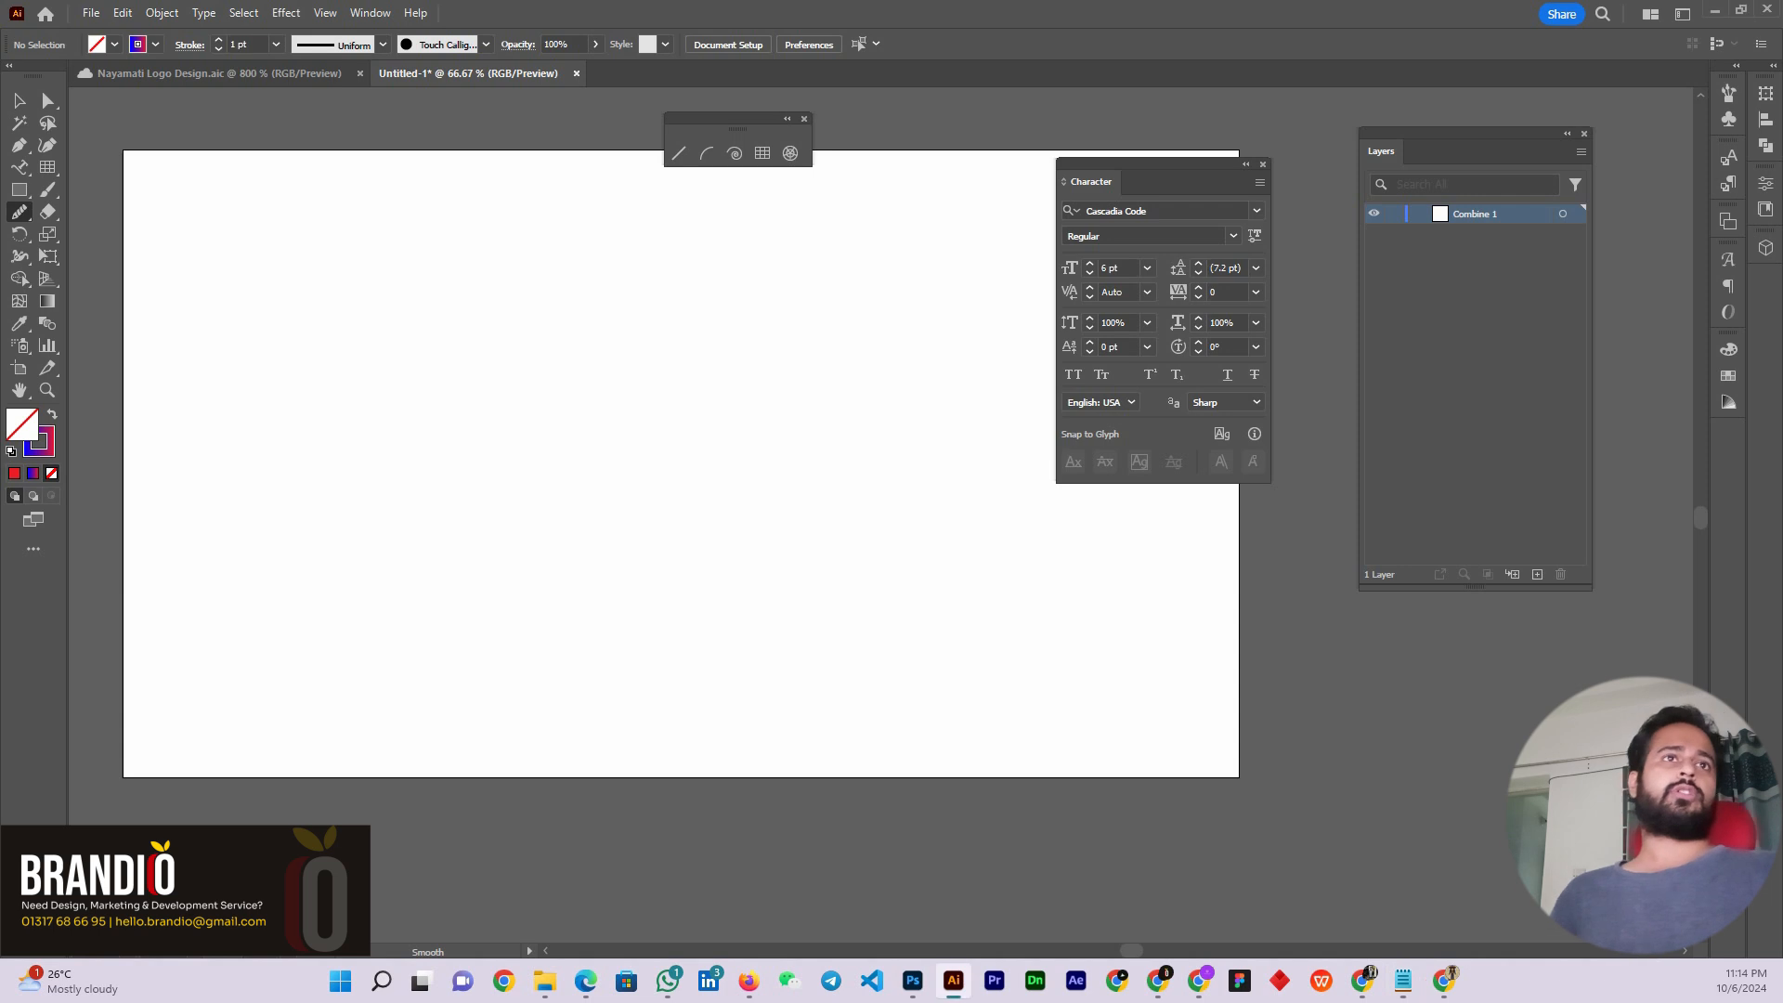